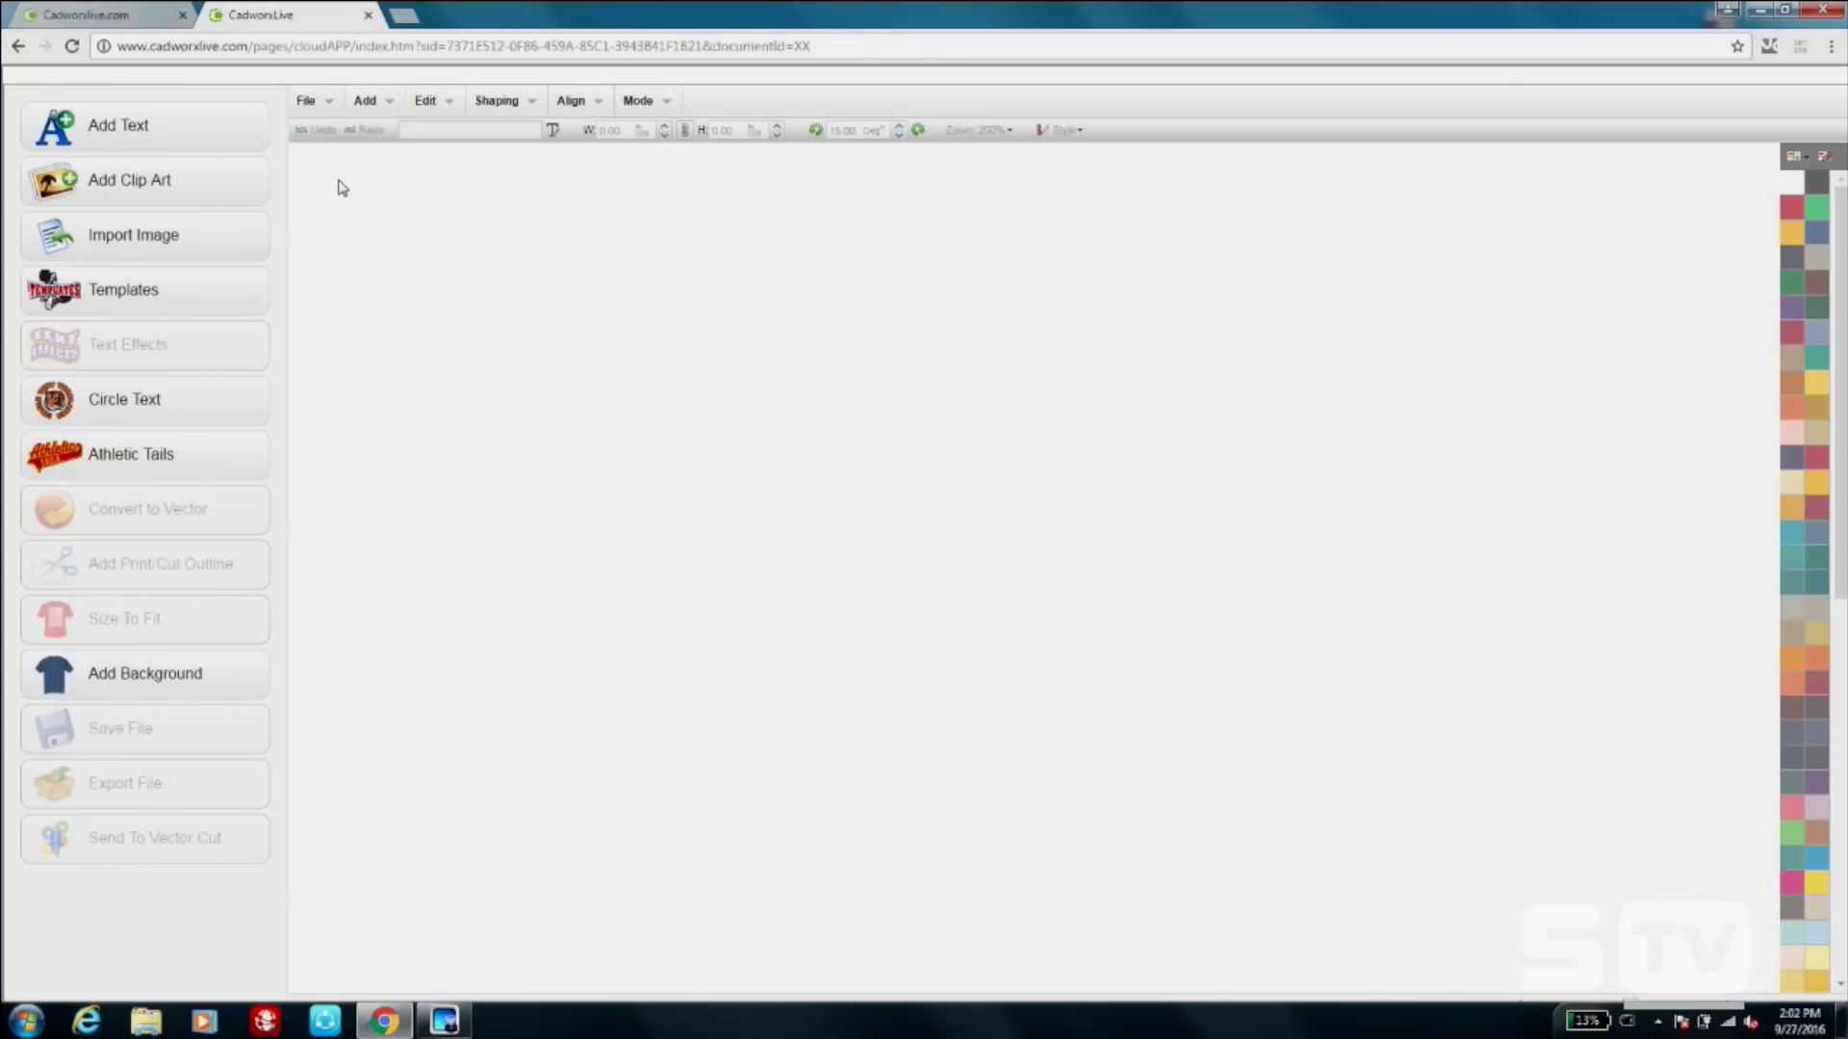
# Open the saved pocket pet design, with the grumpy cat over a NO. pocket, from Browsing Files.
pyautogui.click(305, 102)
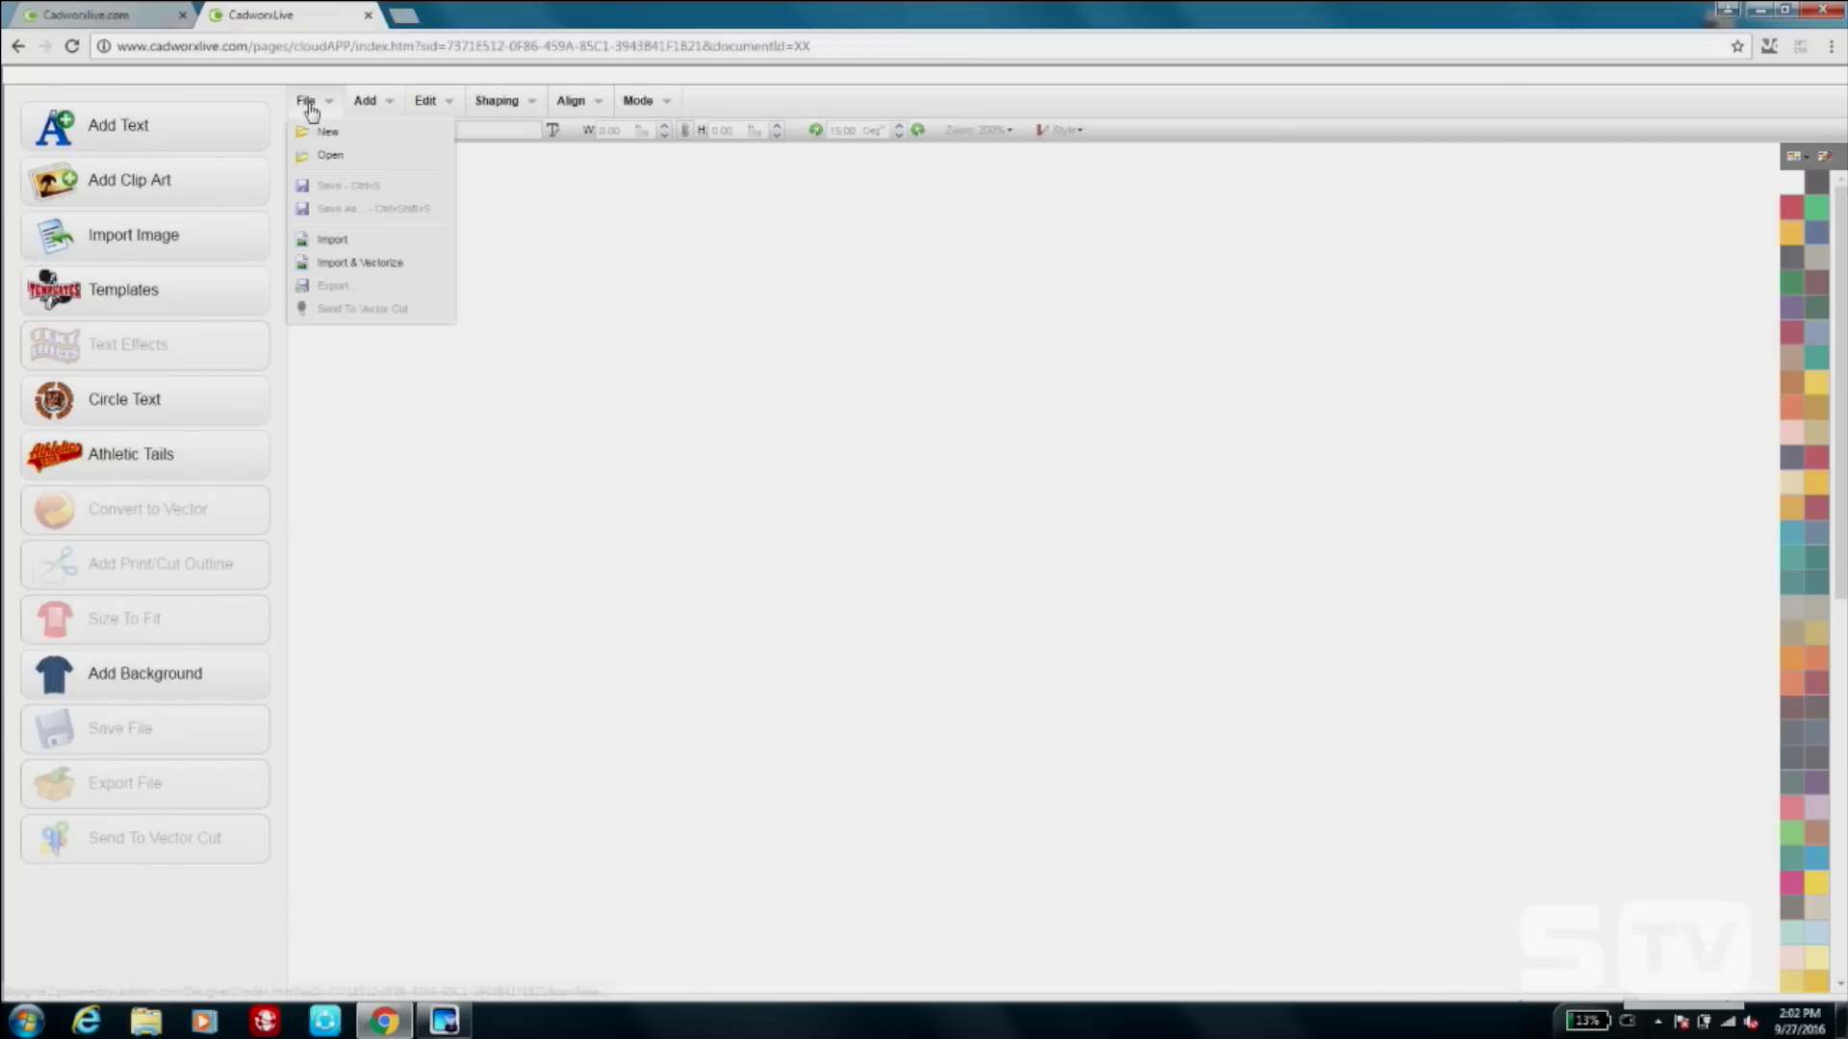
pyautogui.click(330, 155)
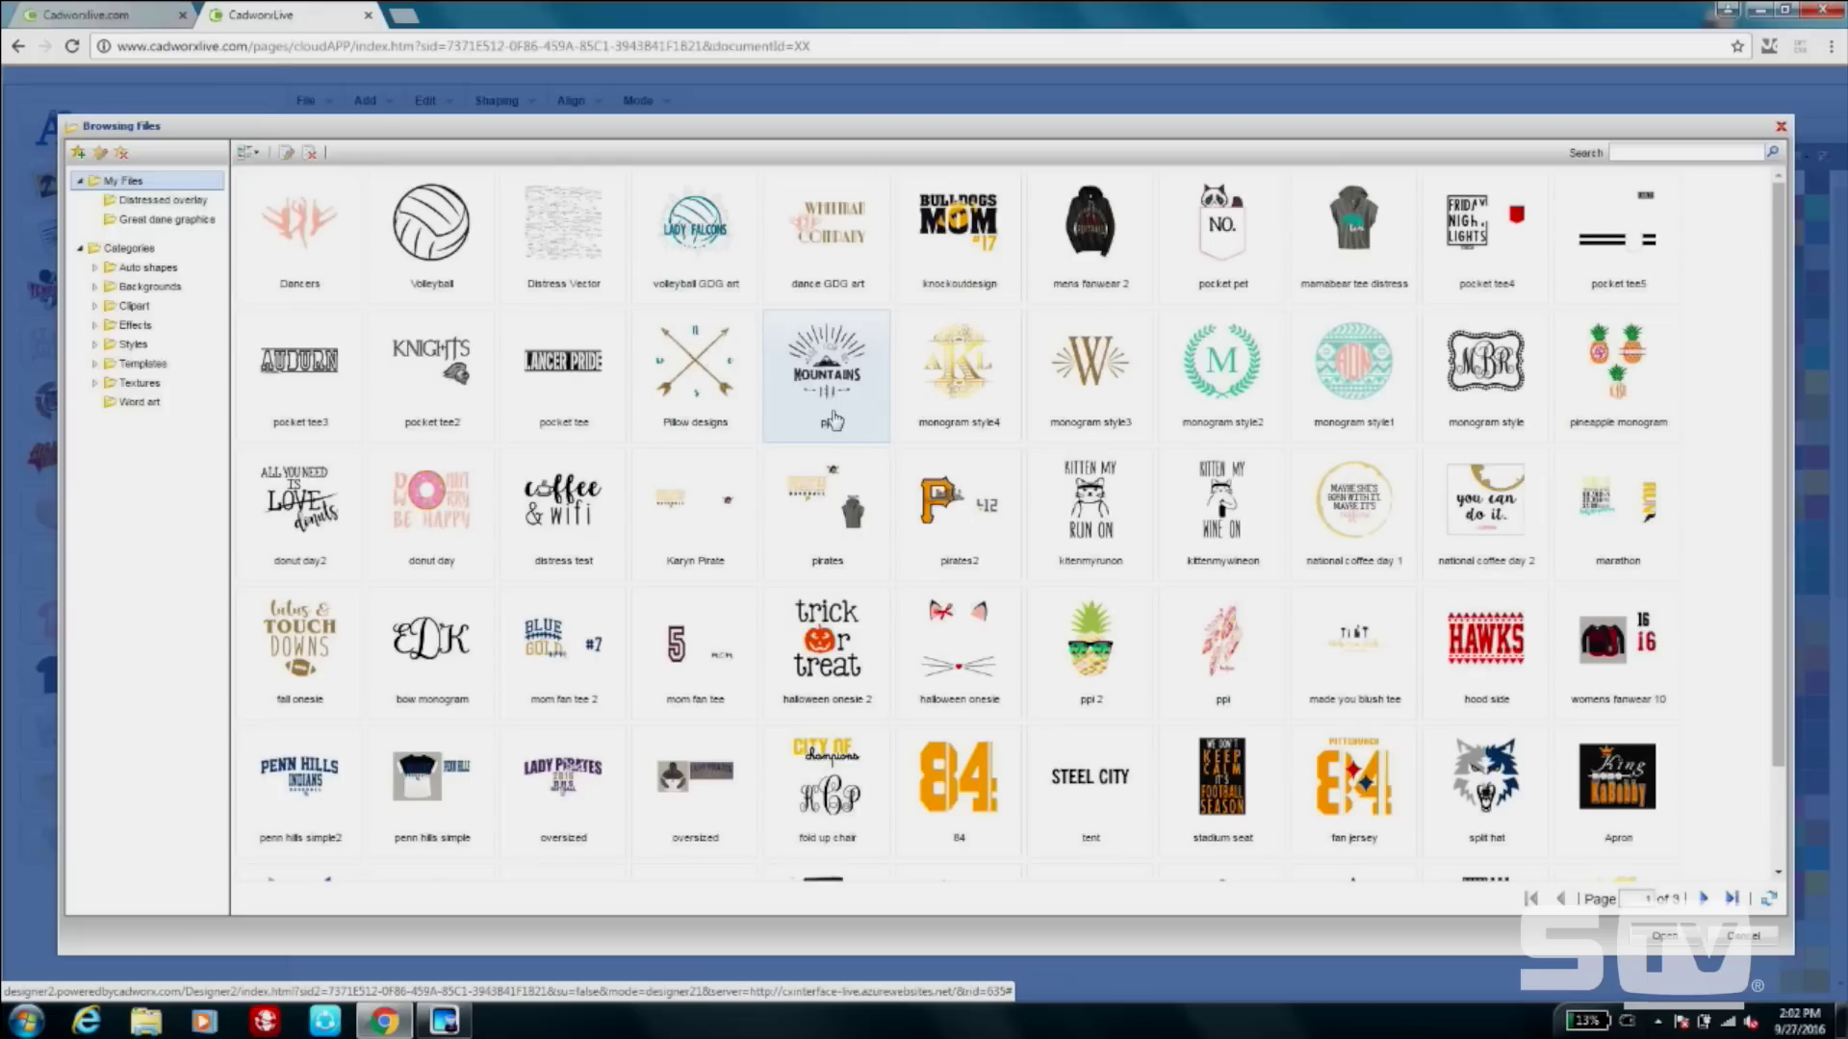
pyautogui.click(1210, 288)
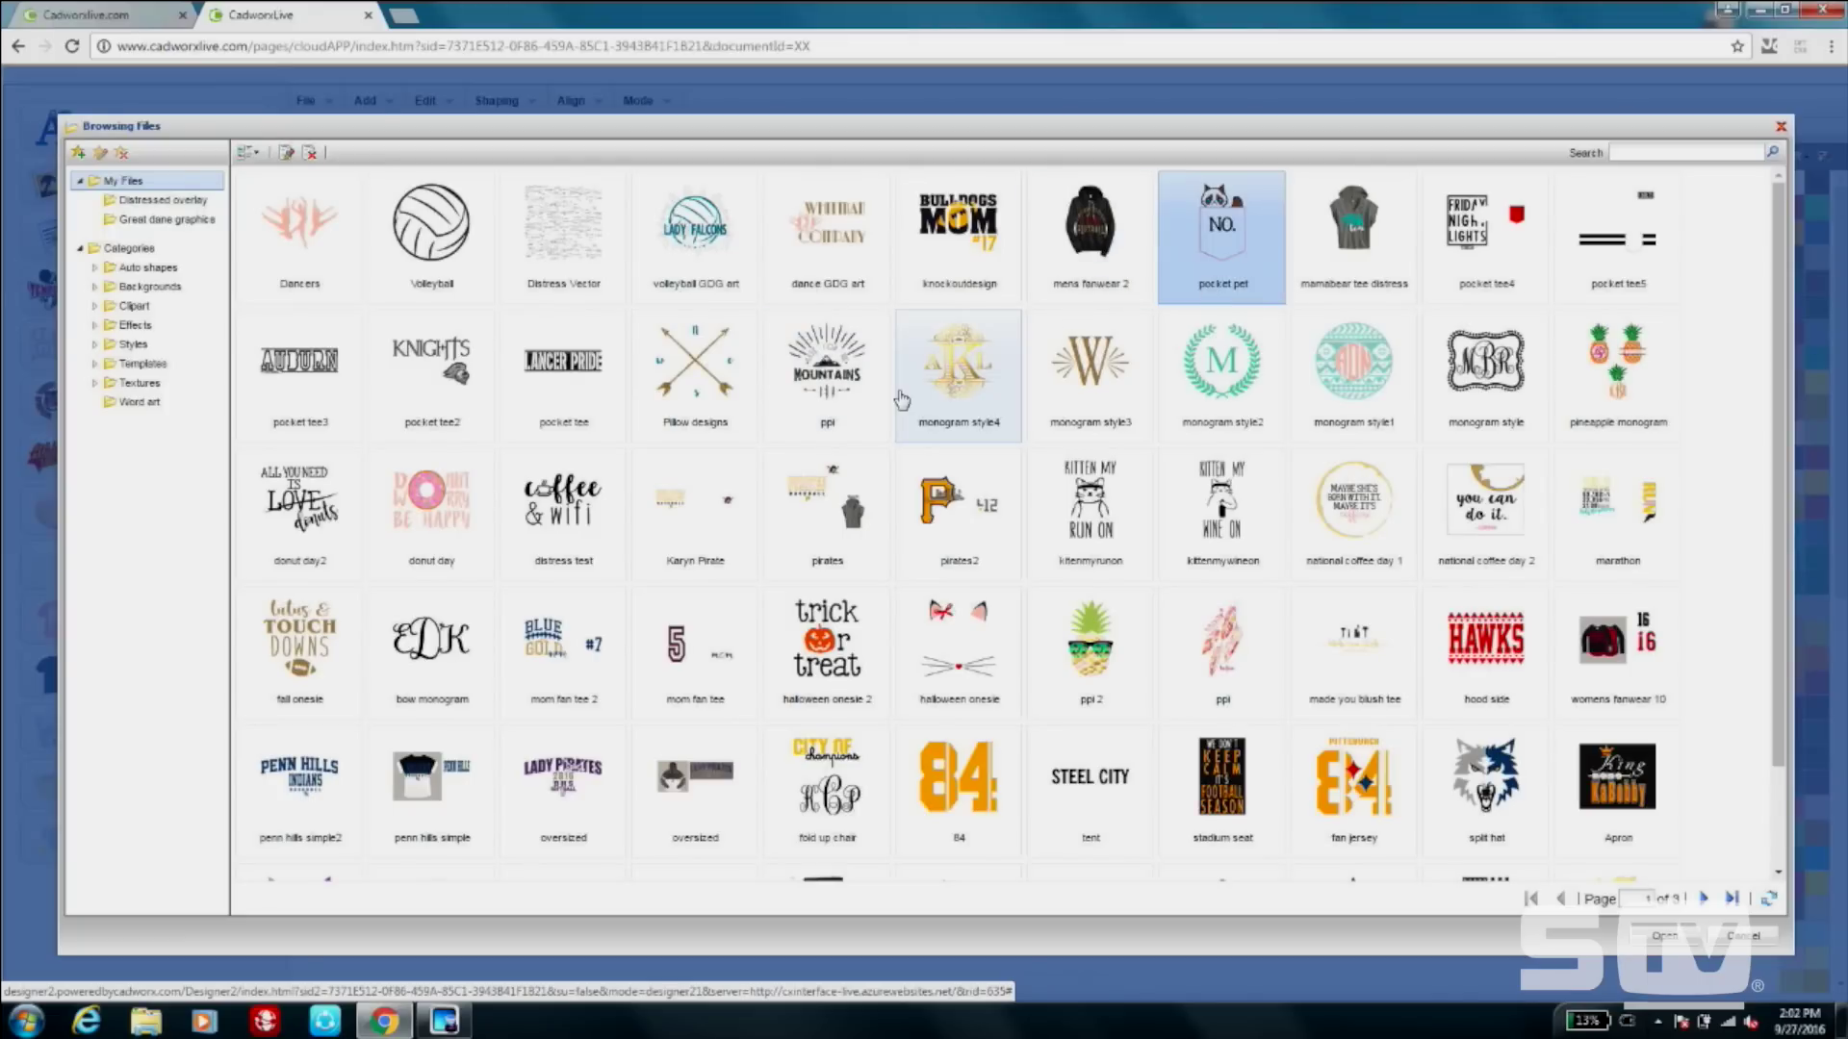
pyautogui.doubleClick(1200, 233)
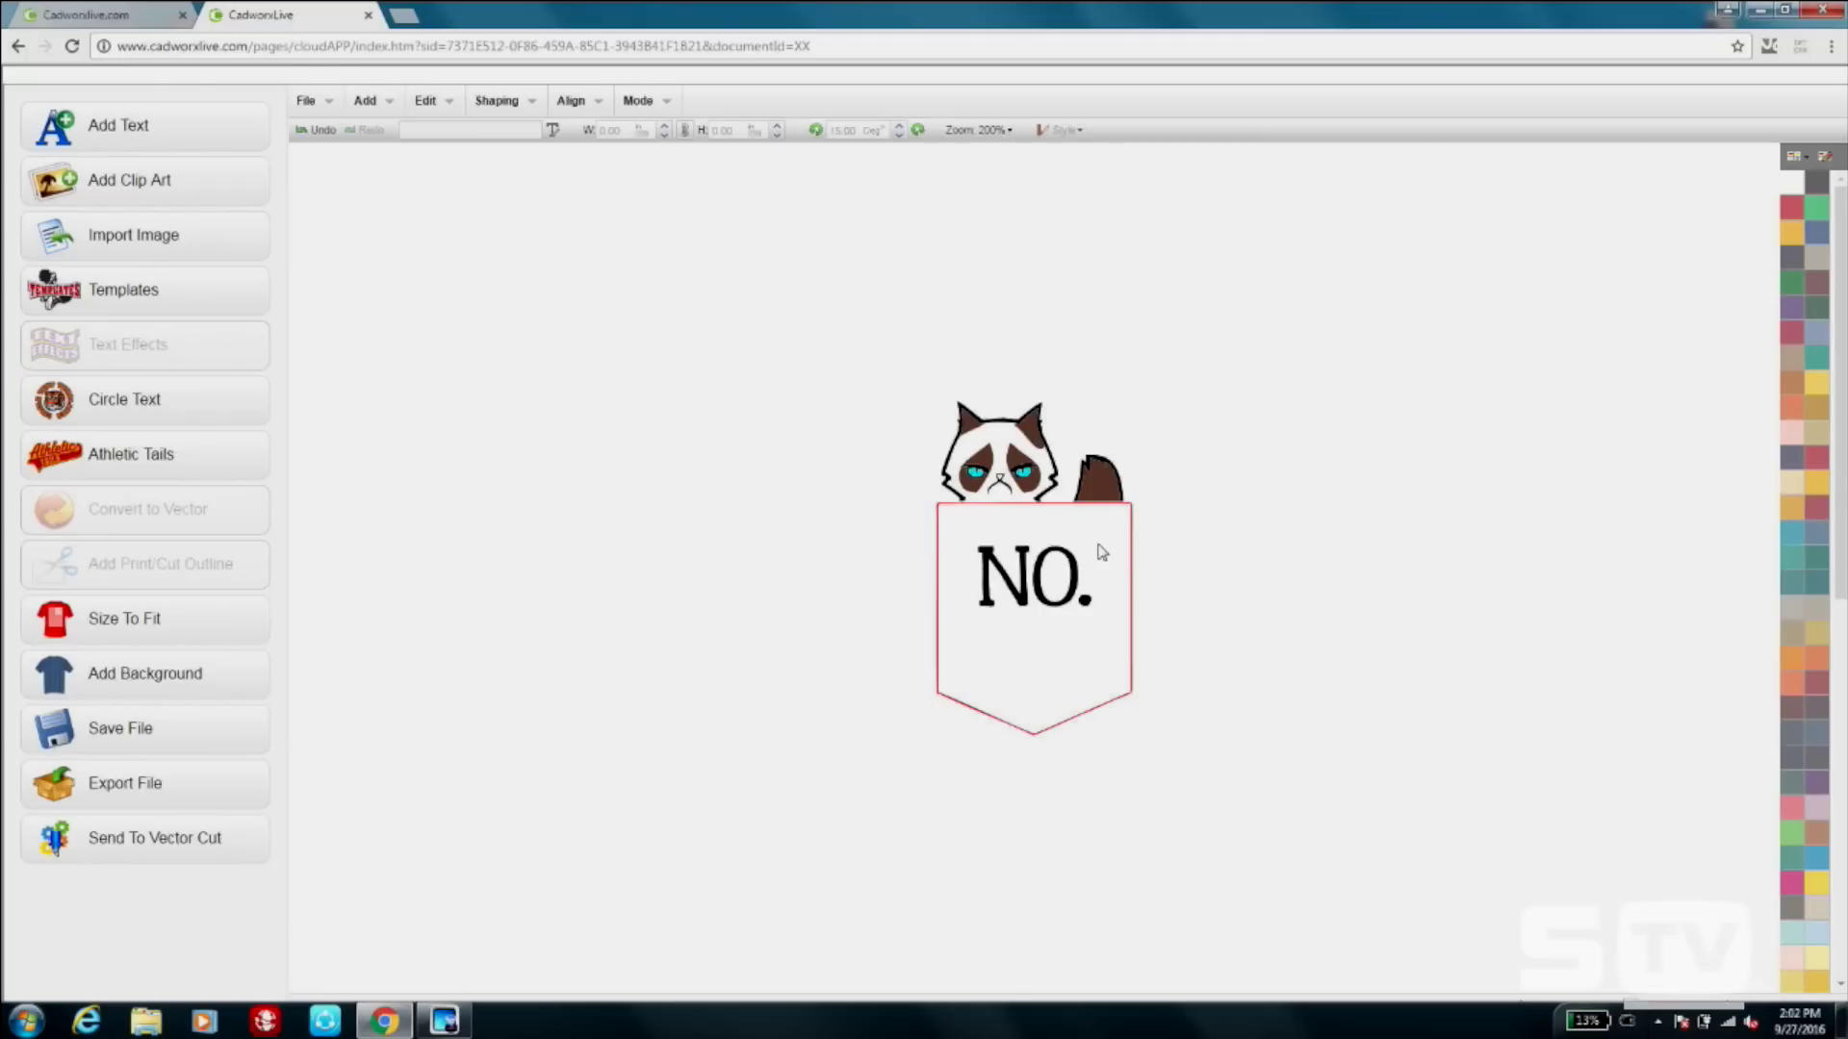
# Shift the pocket shape away and then back into place.
pyautogui.click(1131, 626)
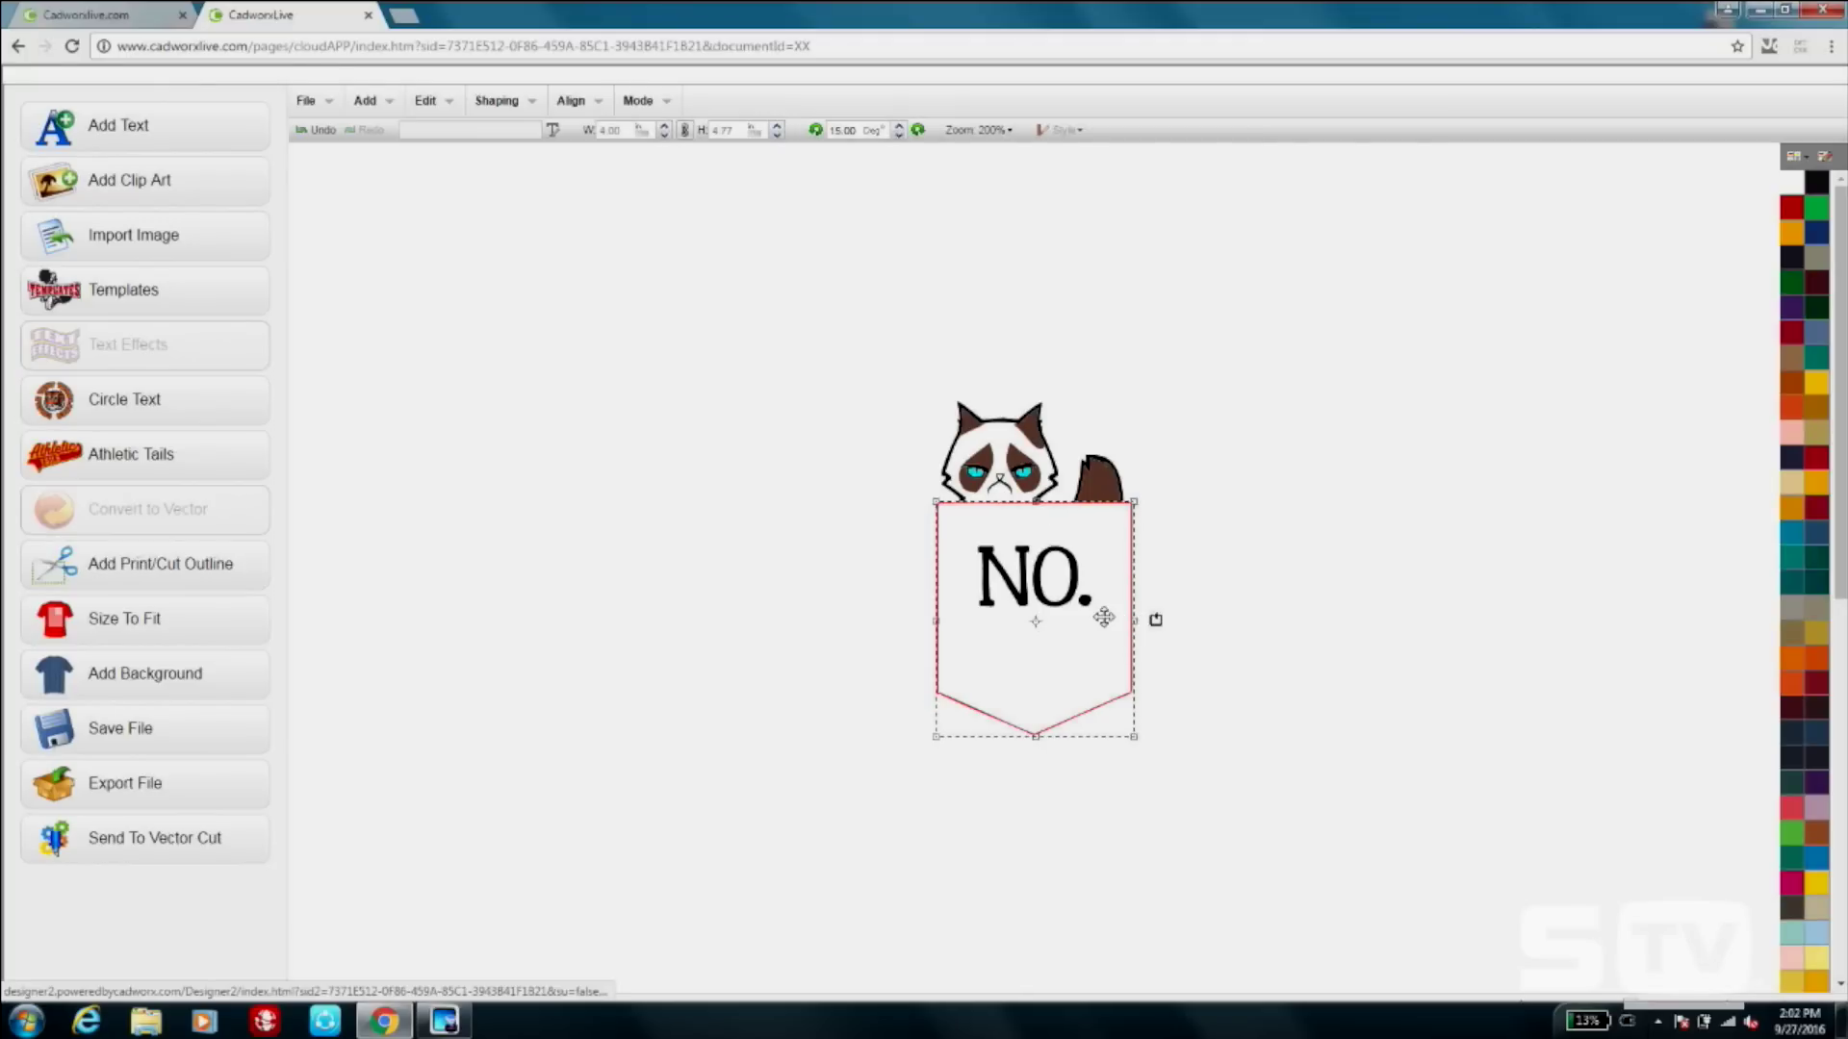
pyautogui.moveTo(1065, 588); pyautogui.dragTo(1266, 610)
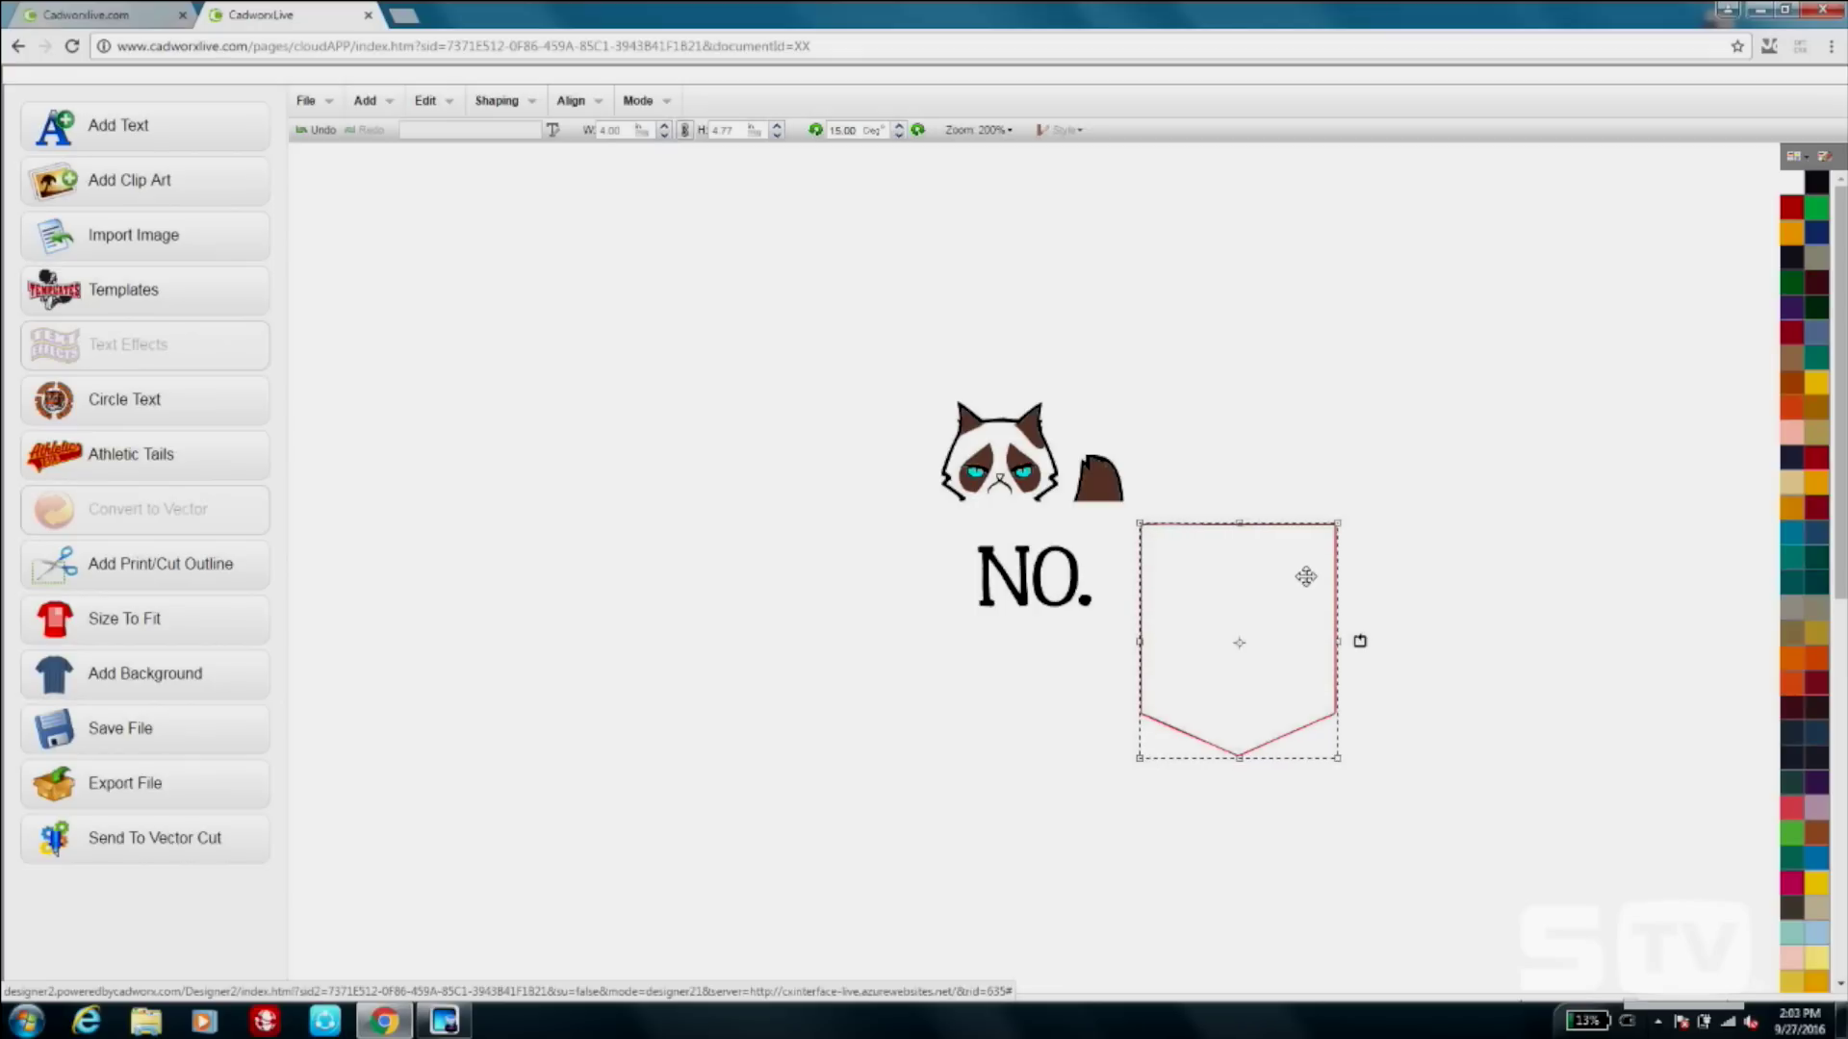
pyautogui.moveTo(1313, 584); pyautogui.dragTo(1109, 563)
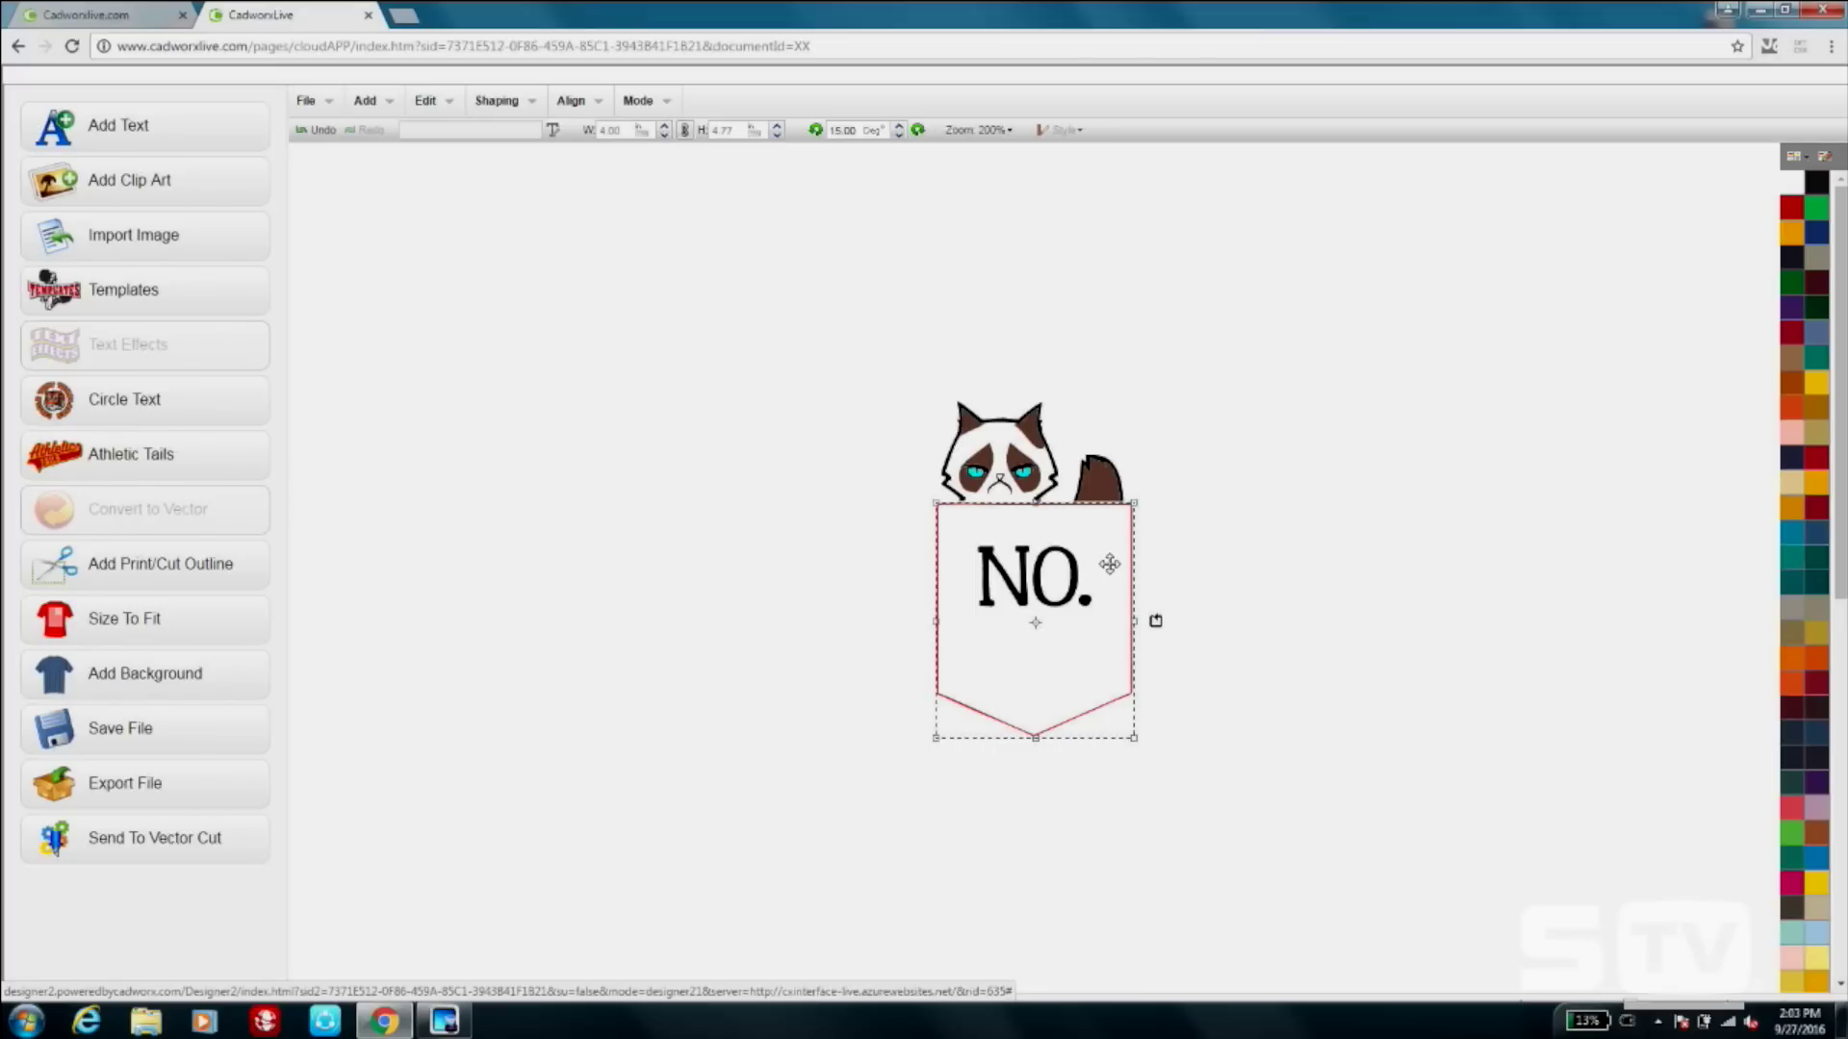
pyautogui.click(1191, 558)
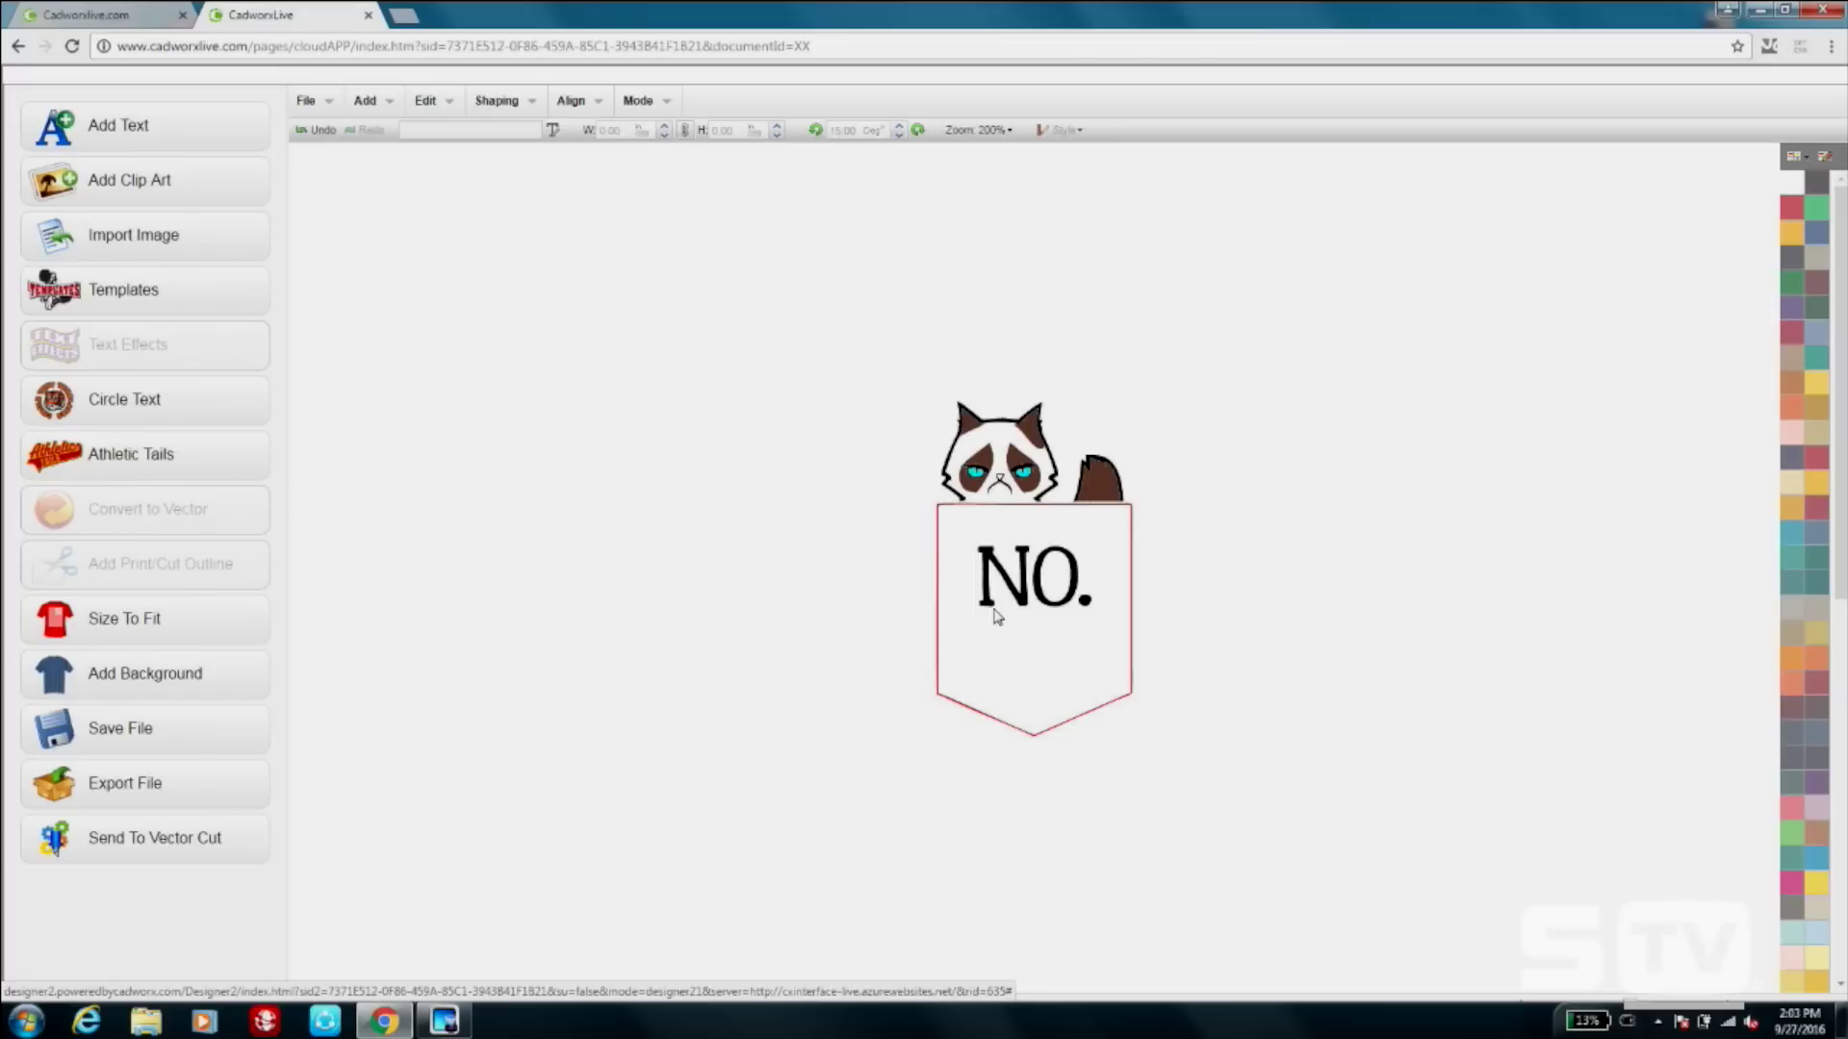
# Move the cat, NO. text and pocket together toward the upper left of the canvas.
pyautogui.click(940, 570)
pyautogui.moveTo(879, 370); pyautogui.dragTo(1220, 788)
pyautogui.moveTo(1084, 579); pyautogui.dragTo(645, 466)
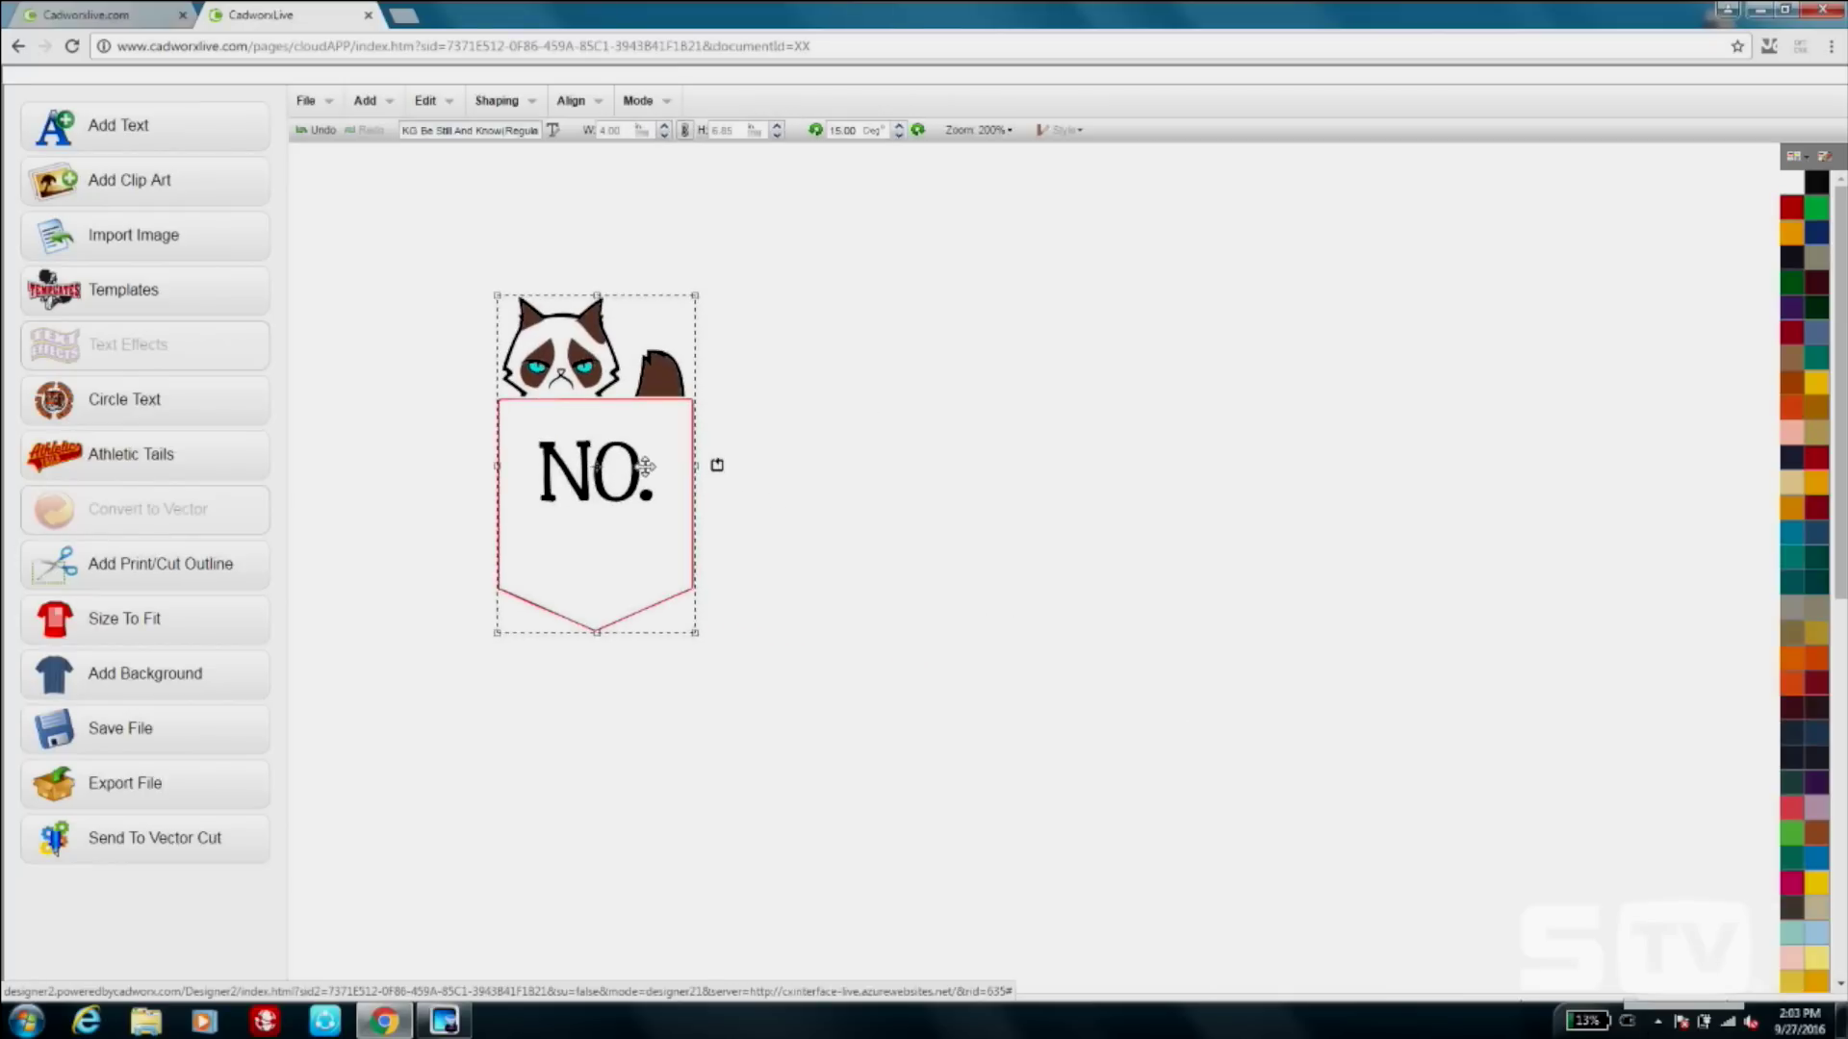
pyautogui.click(813, 469)
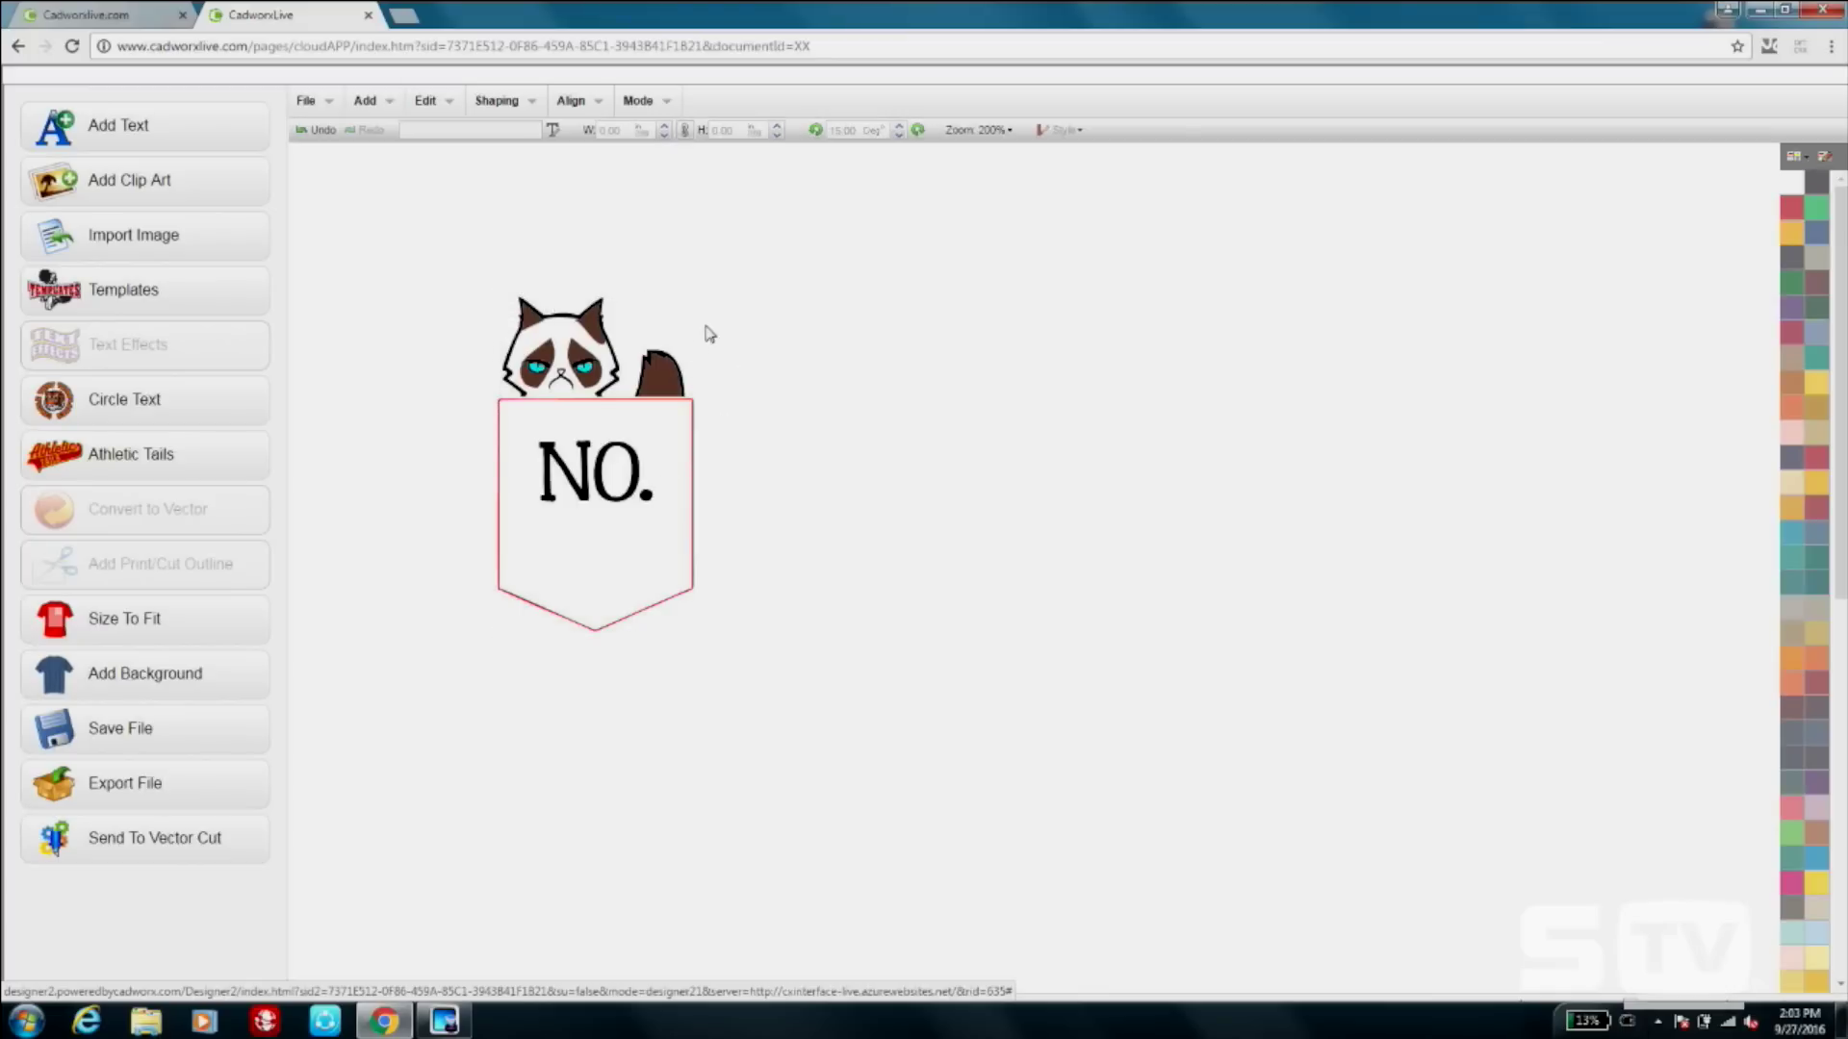
pyautogui.click(321, 110)
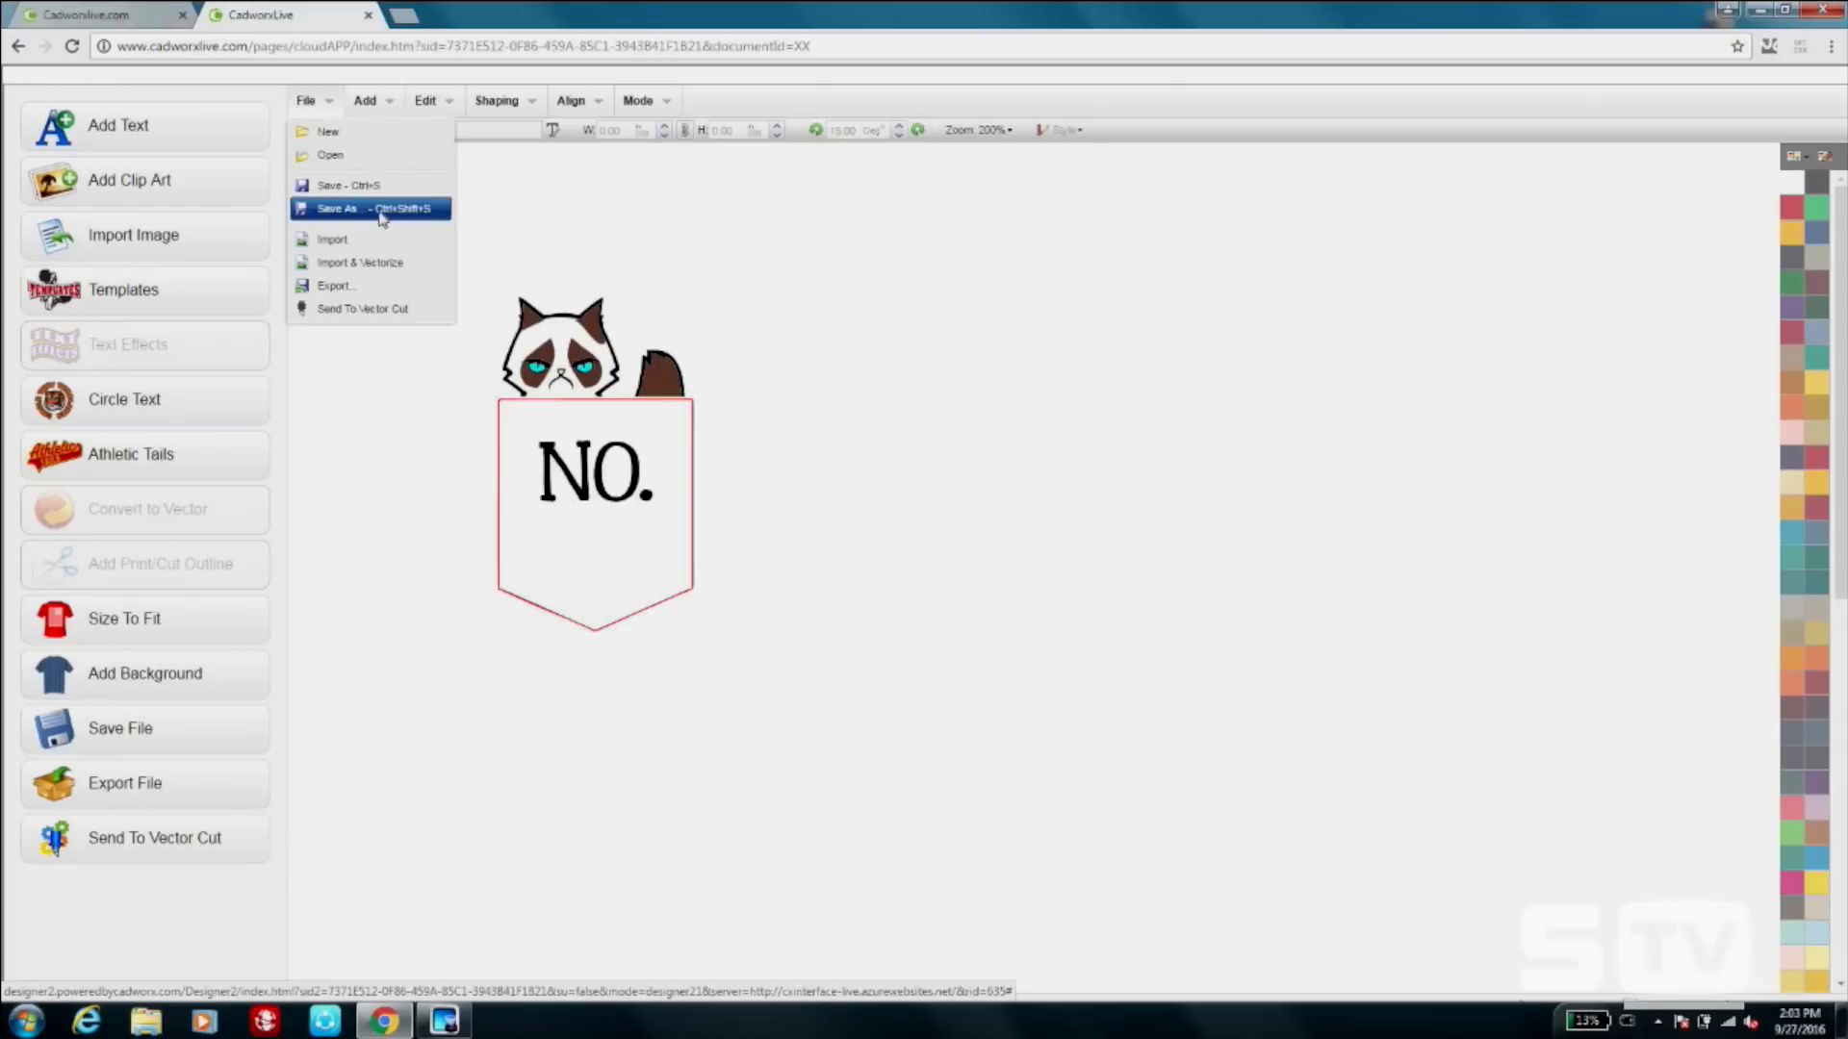
# Import the grumpy cat image for vectorizing and set white as its background colour.
pyautogui.click(393, 273)
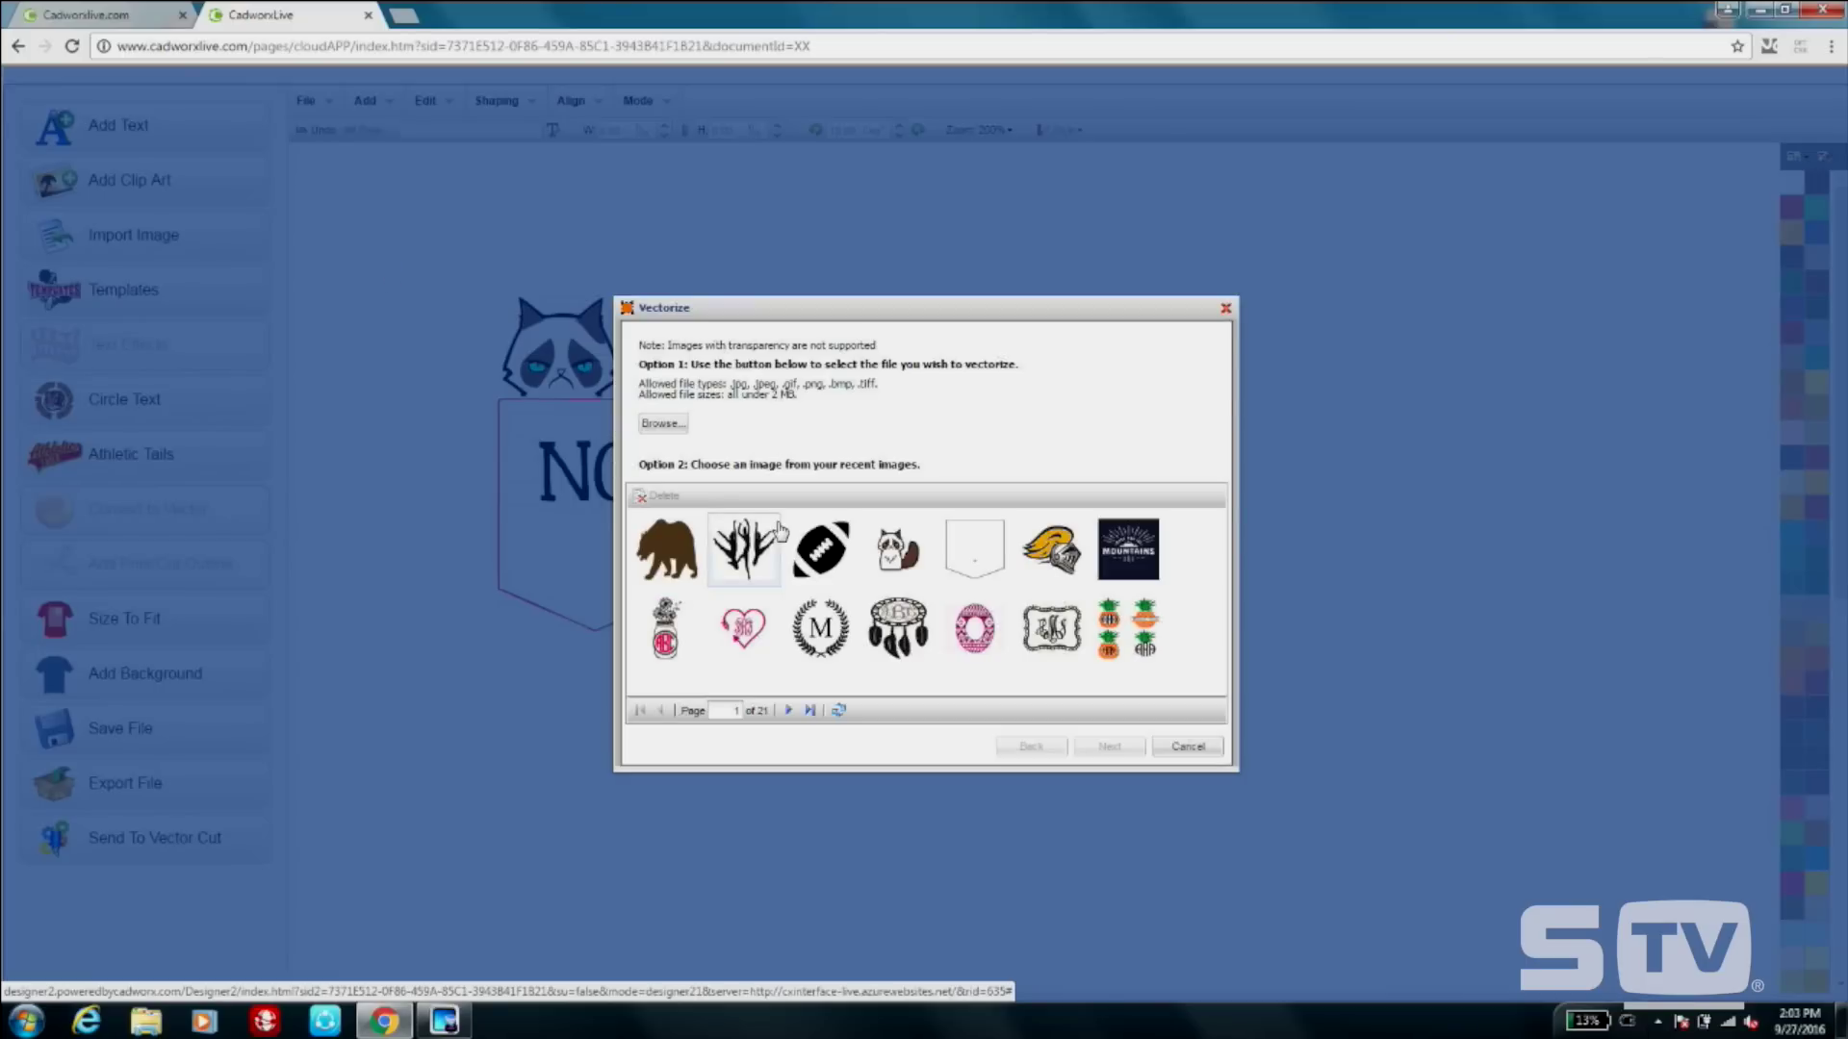
pyautogui.doubleClick(897, 558)
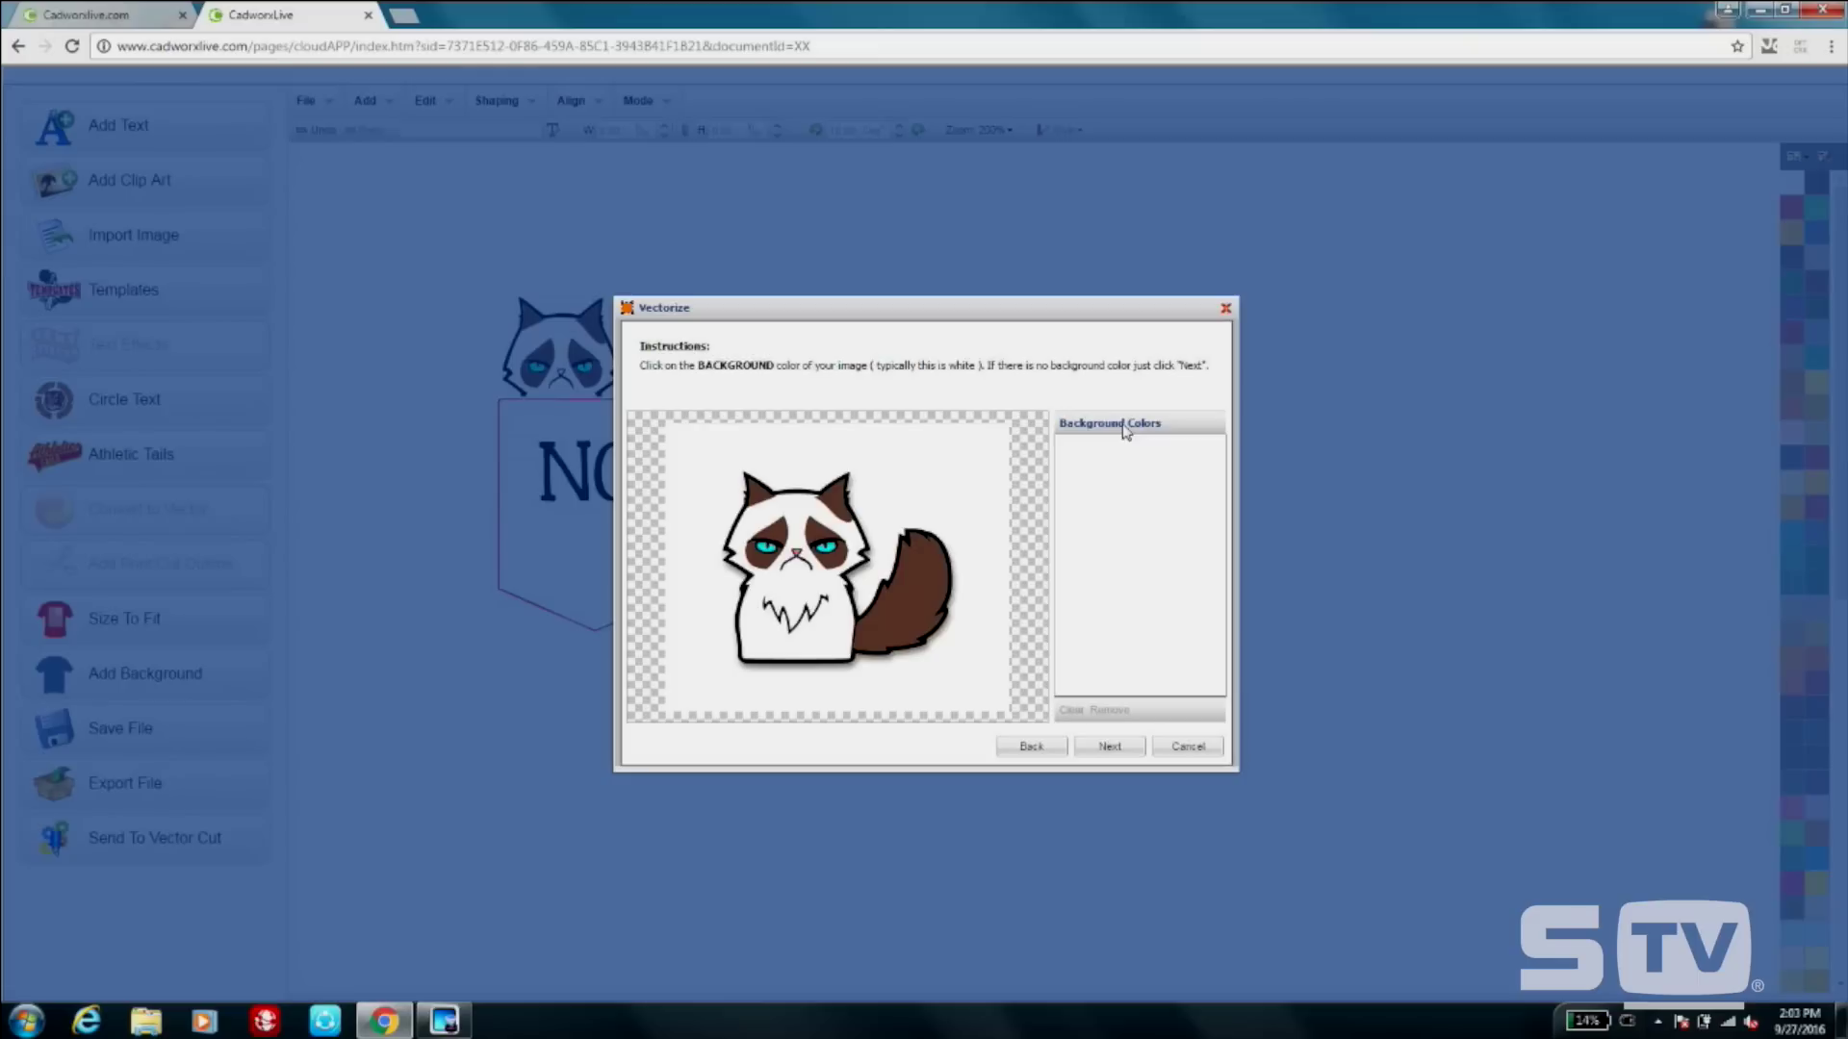
pyautogui.click(879, 508)
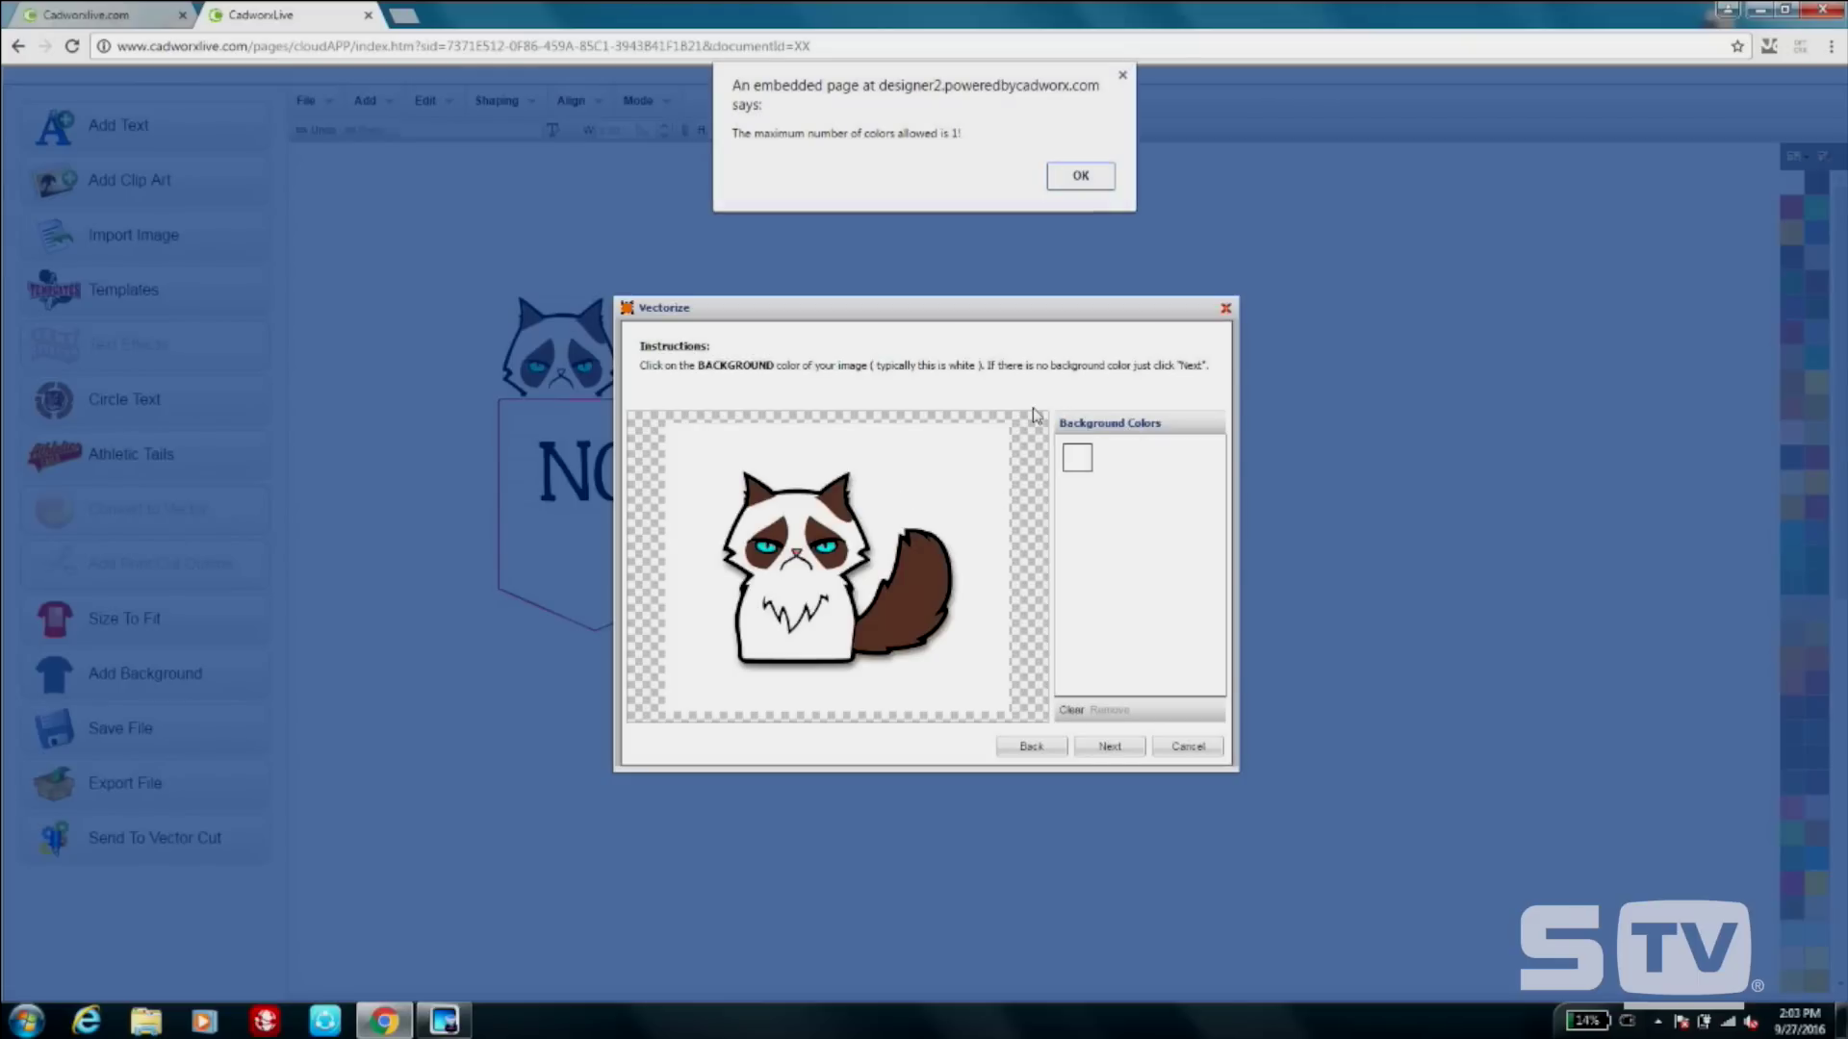
pyautogui.click(1080, 176)
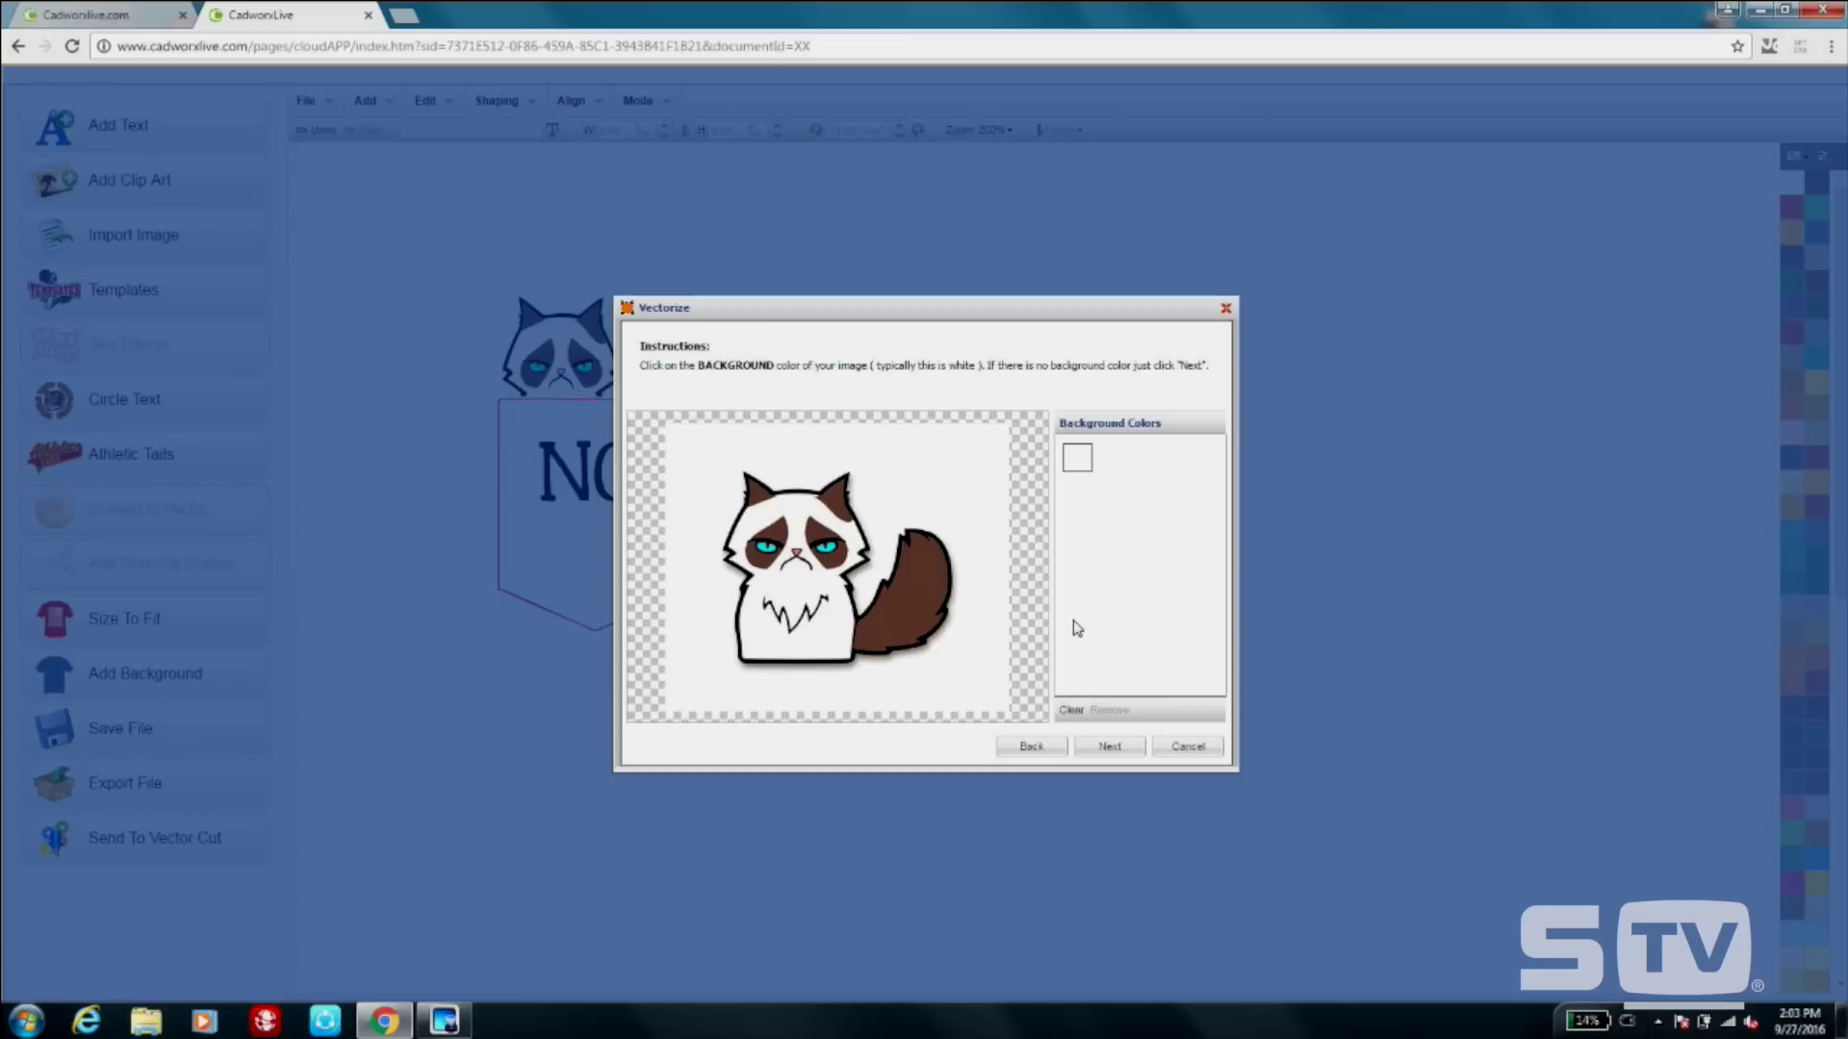
pyautogui.press('Return')
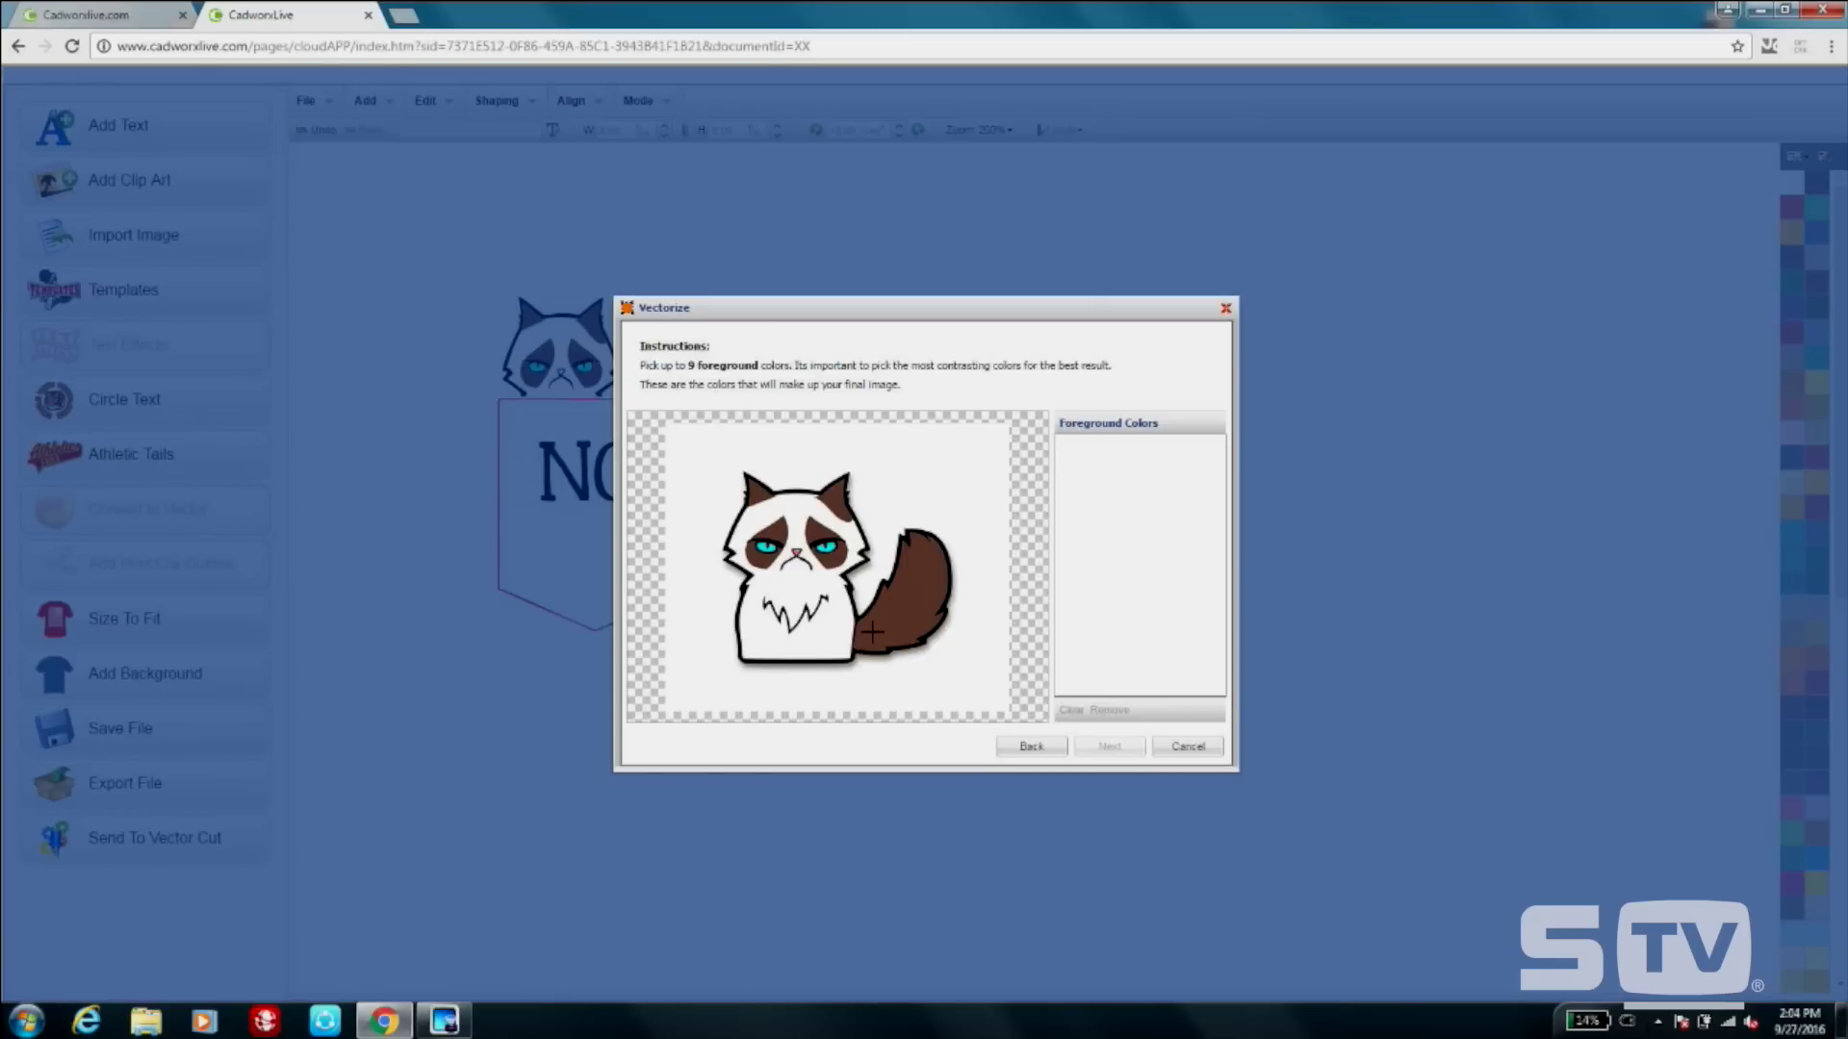
# Trace the cat with brown, black, pink and cyan foreground colours and place it on the canvas.
pyautogui.click(914, 602)
pyautogui.click(847, 569)
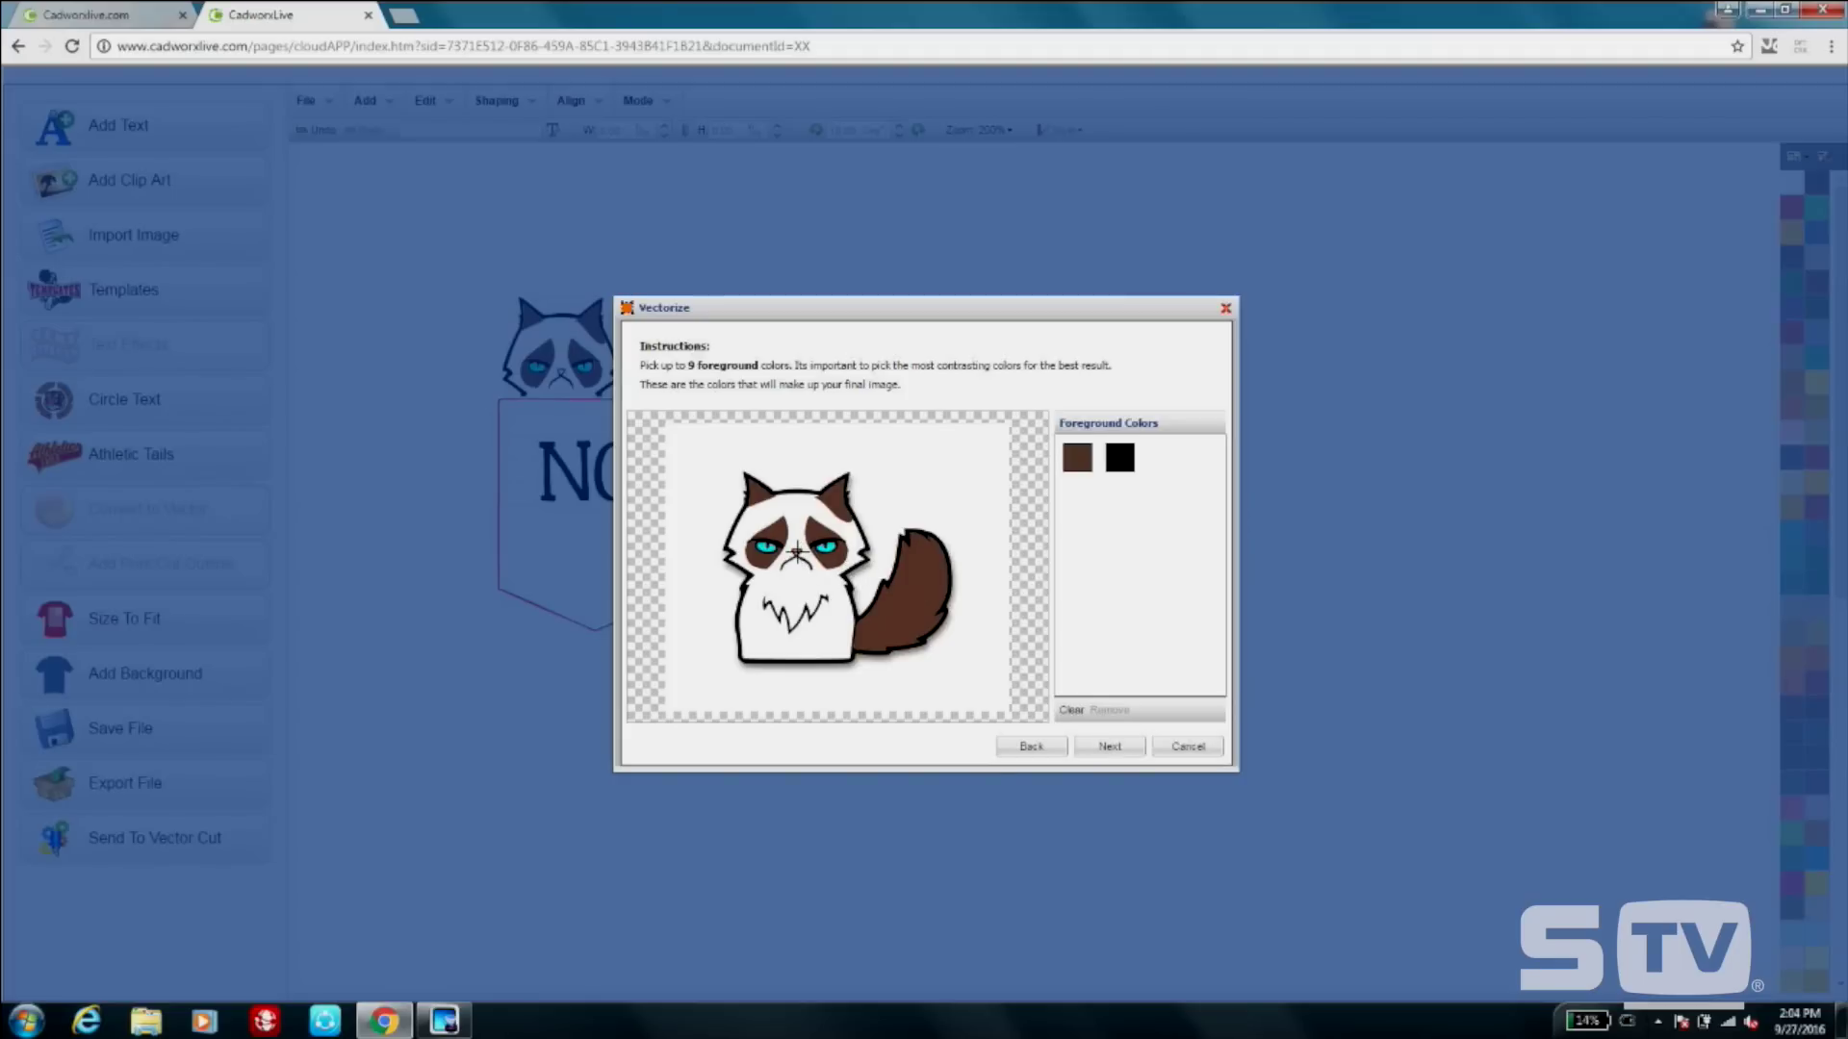
pyautogui.click(796, 553)
pyautogui.click(828, 549)
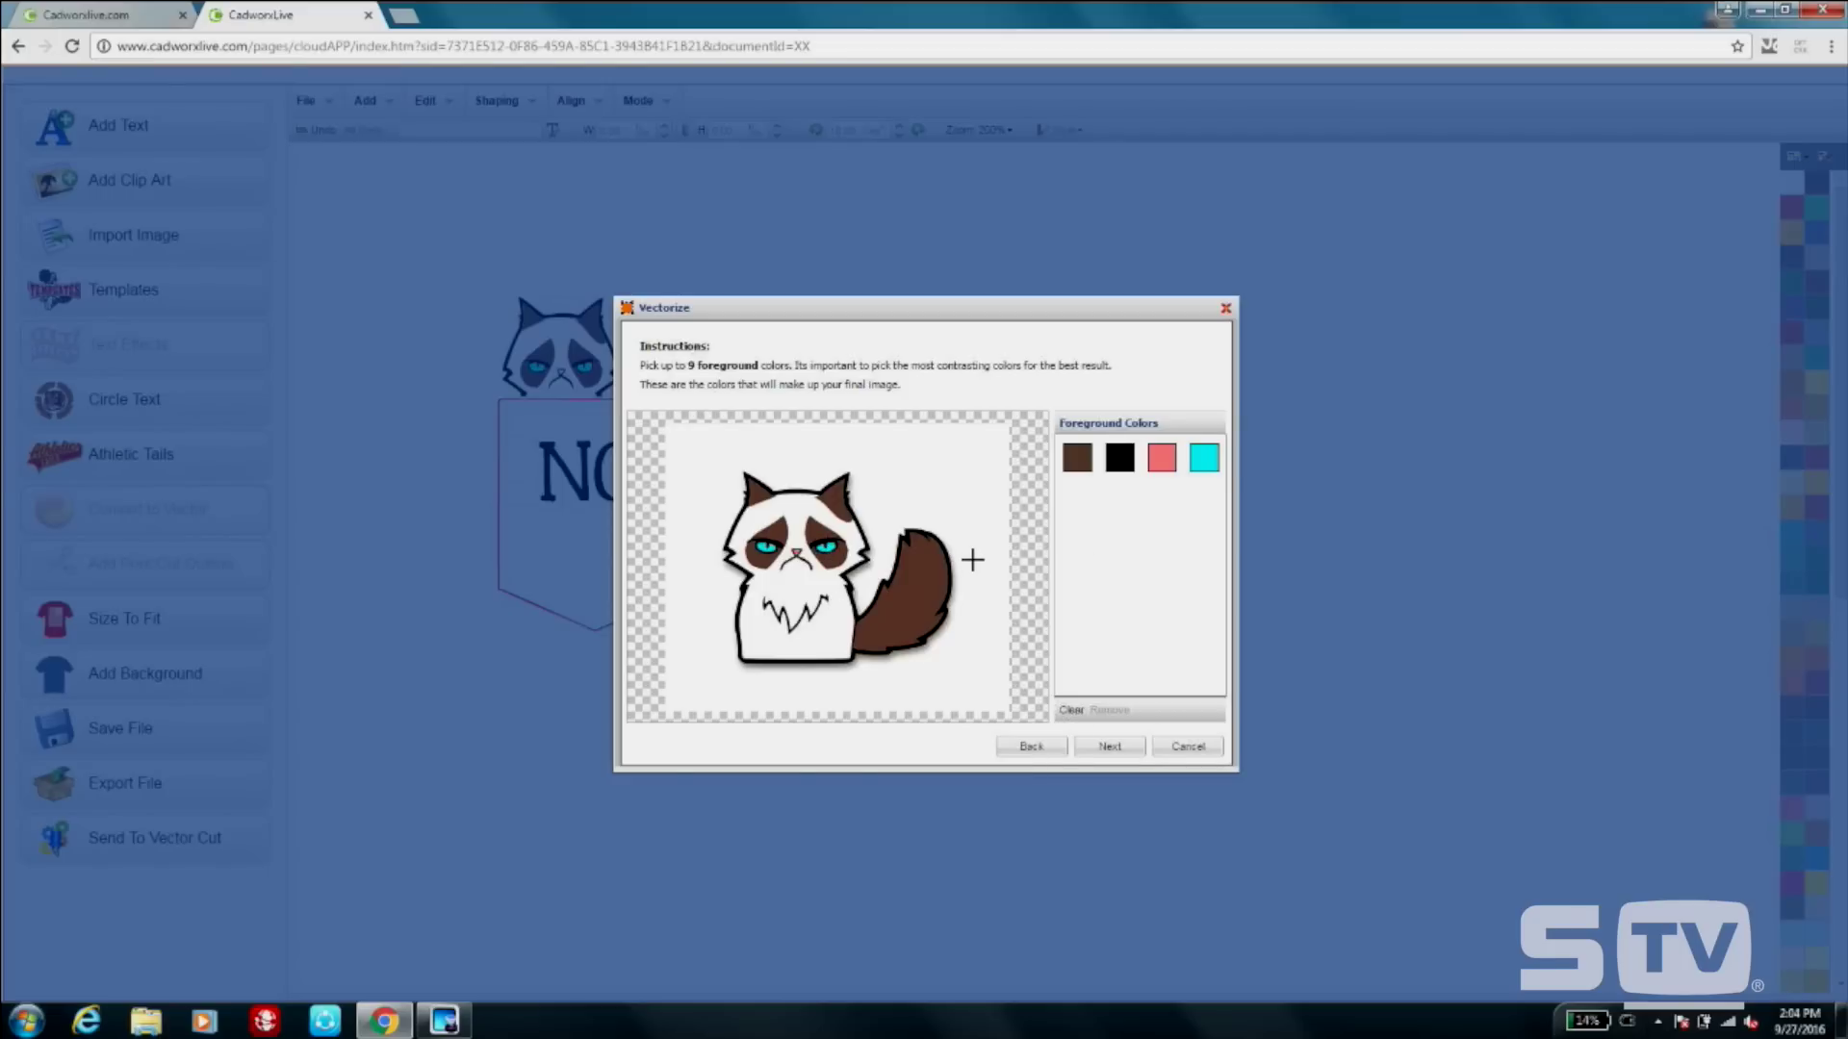
pyautogui.click(1116, 746)
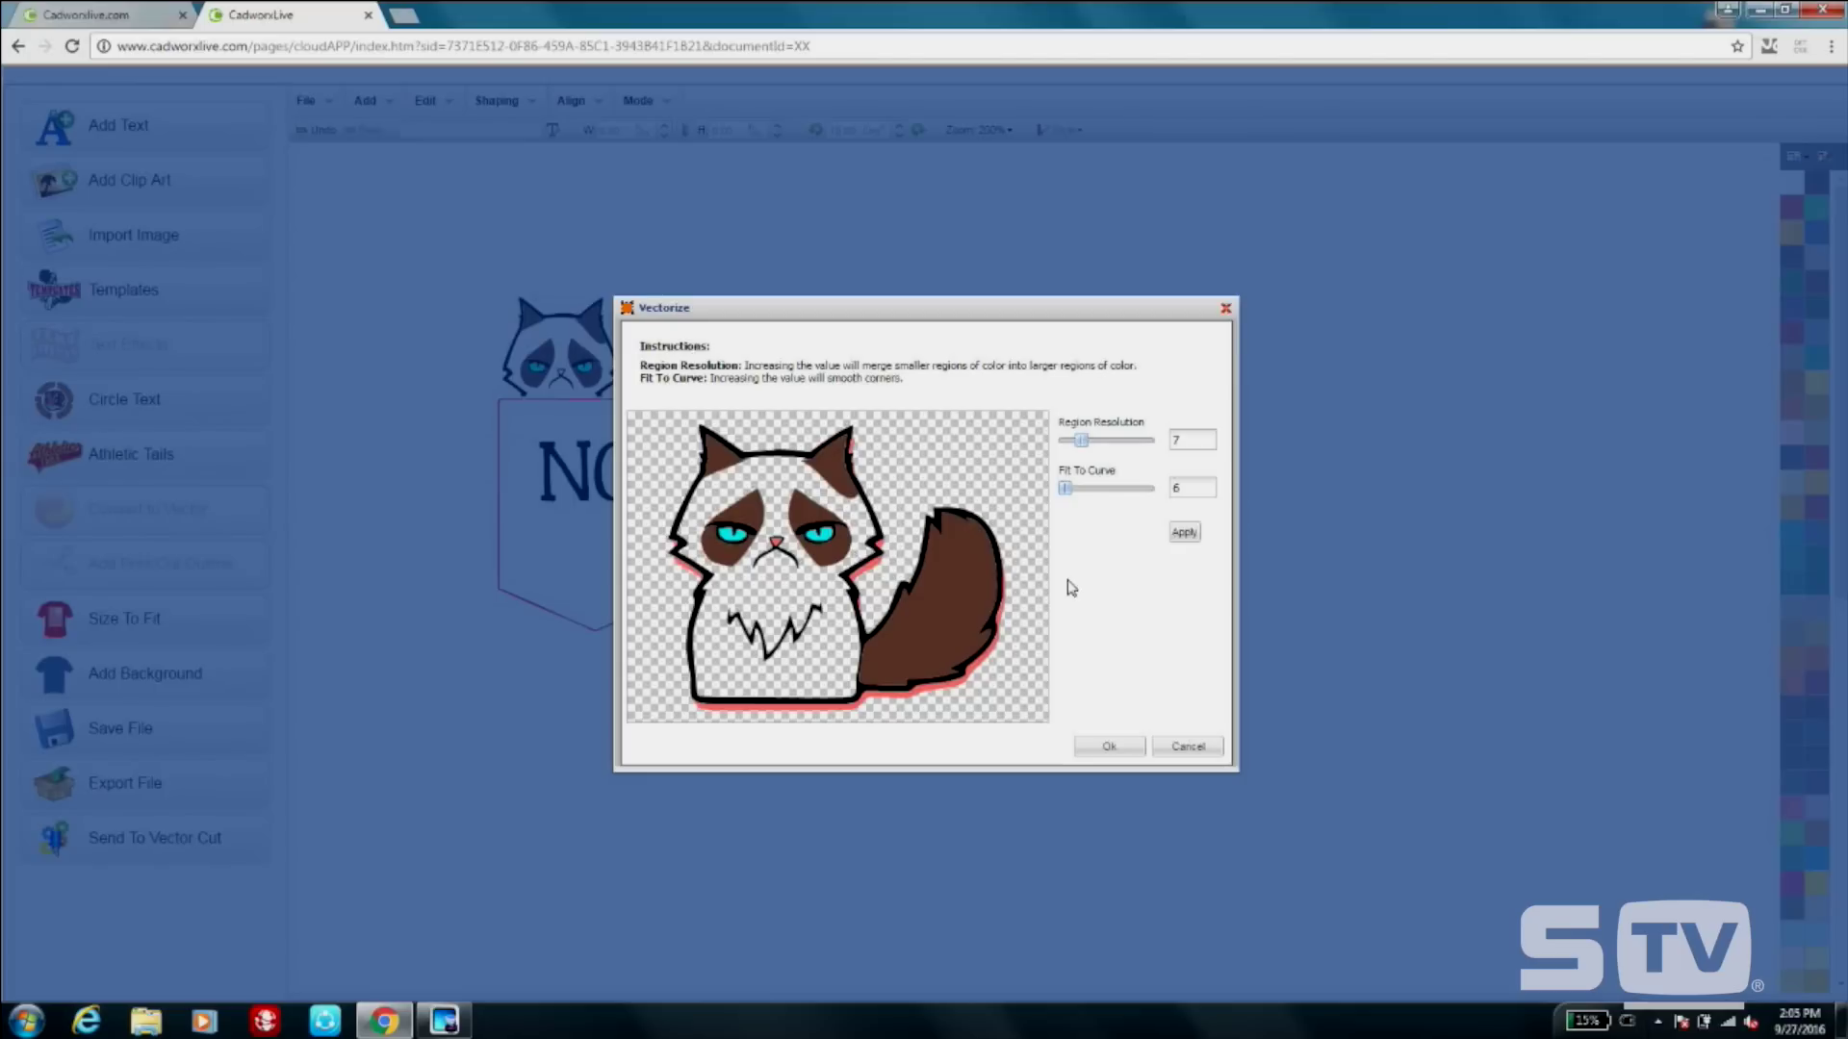
pyautogui.click(1116, 748)
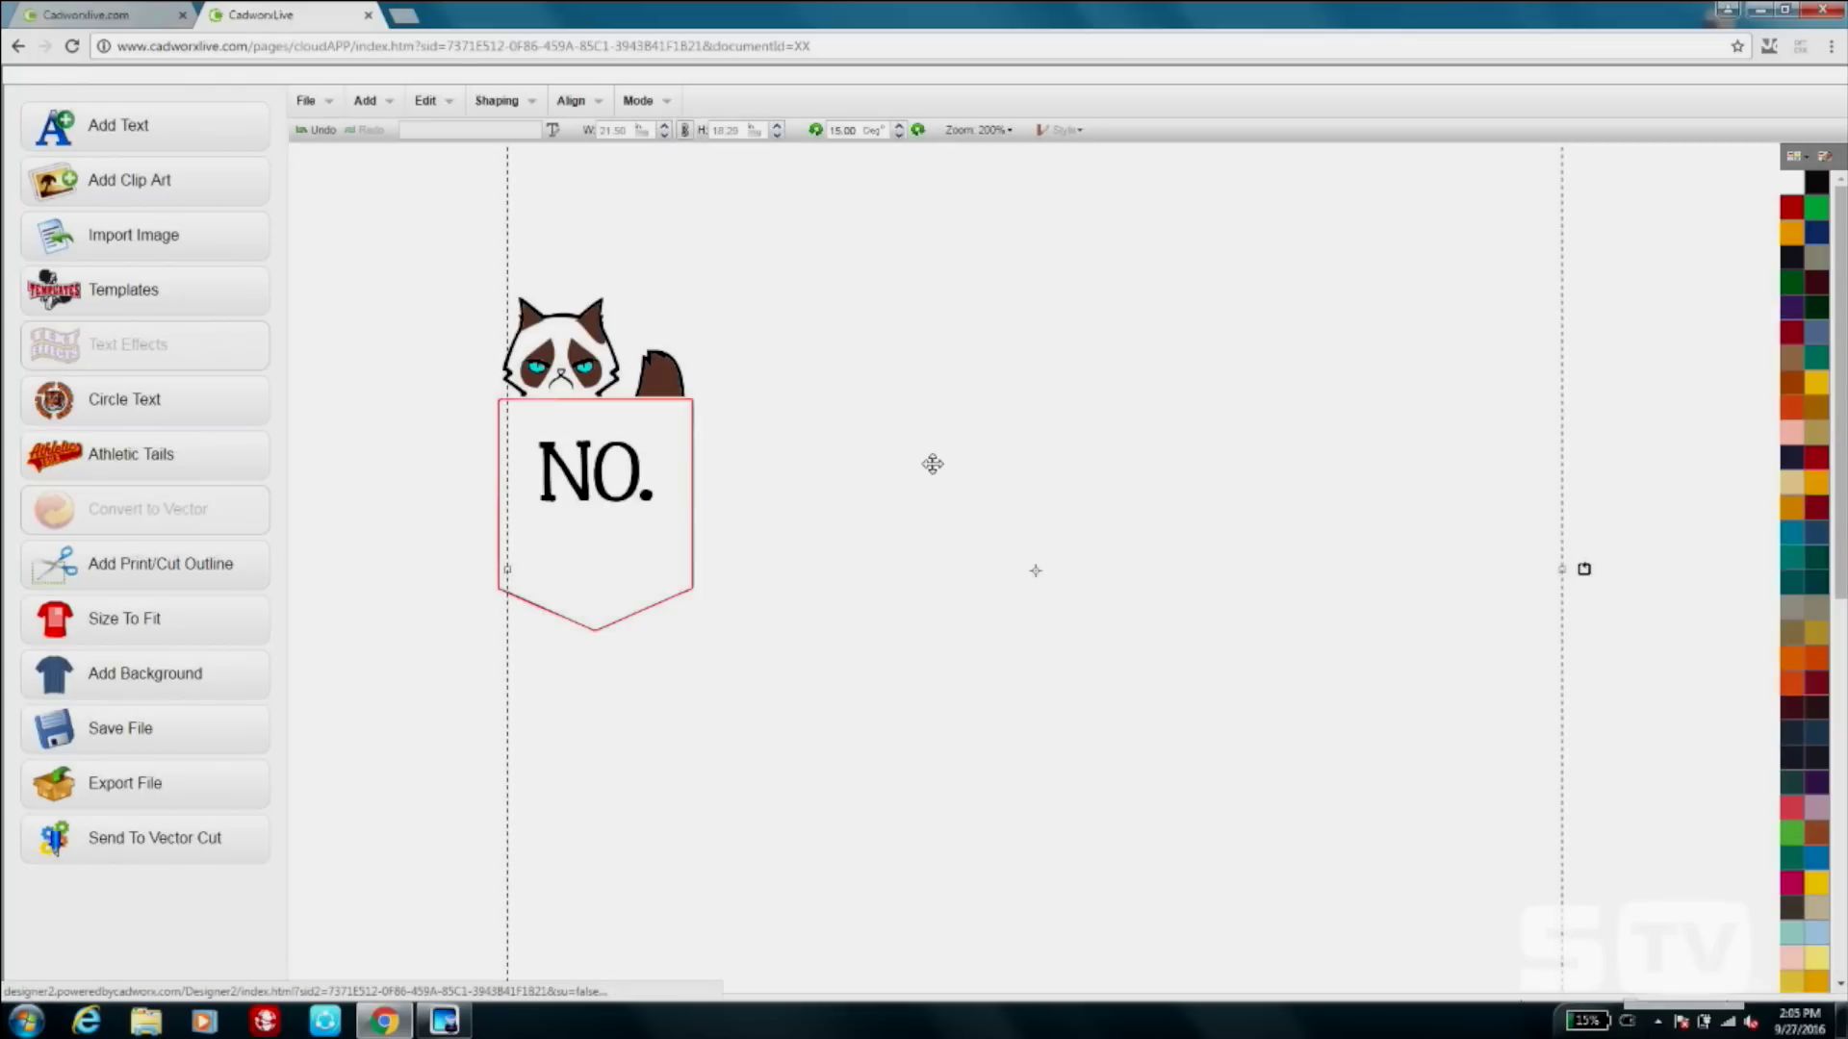
# Shrink the traced cat to about 11.28 by 9.59 and move it beside the pocket design.
pyautogui.moveTo(1106, 391); pyautogui.dragTo(1166, 510)
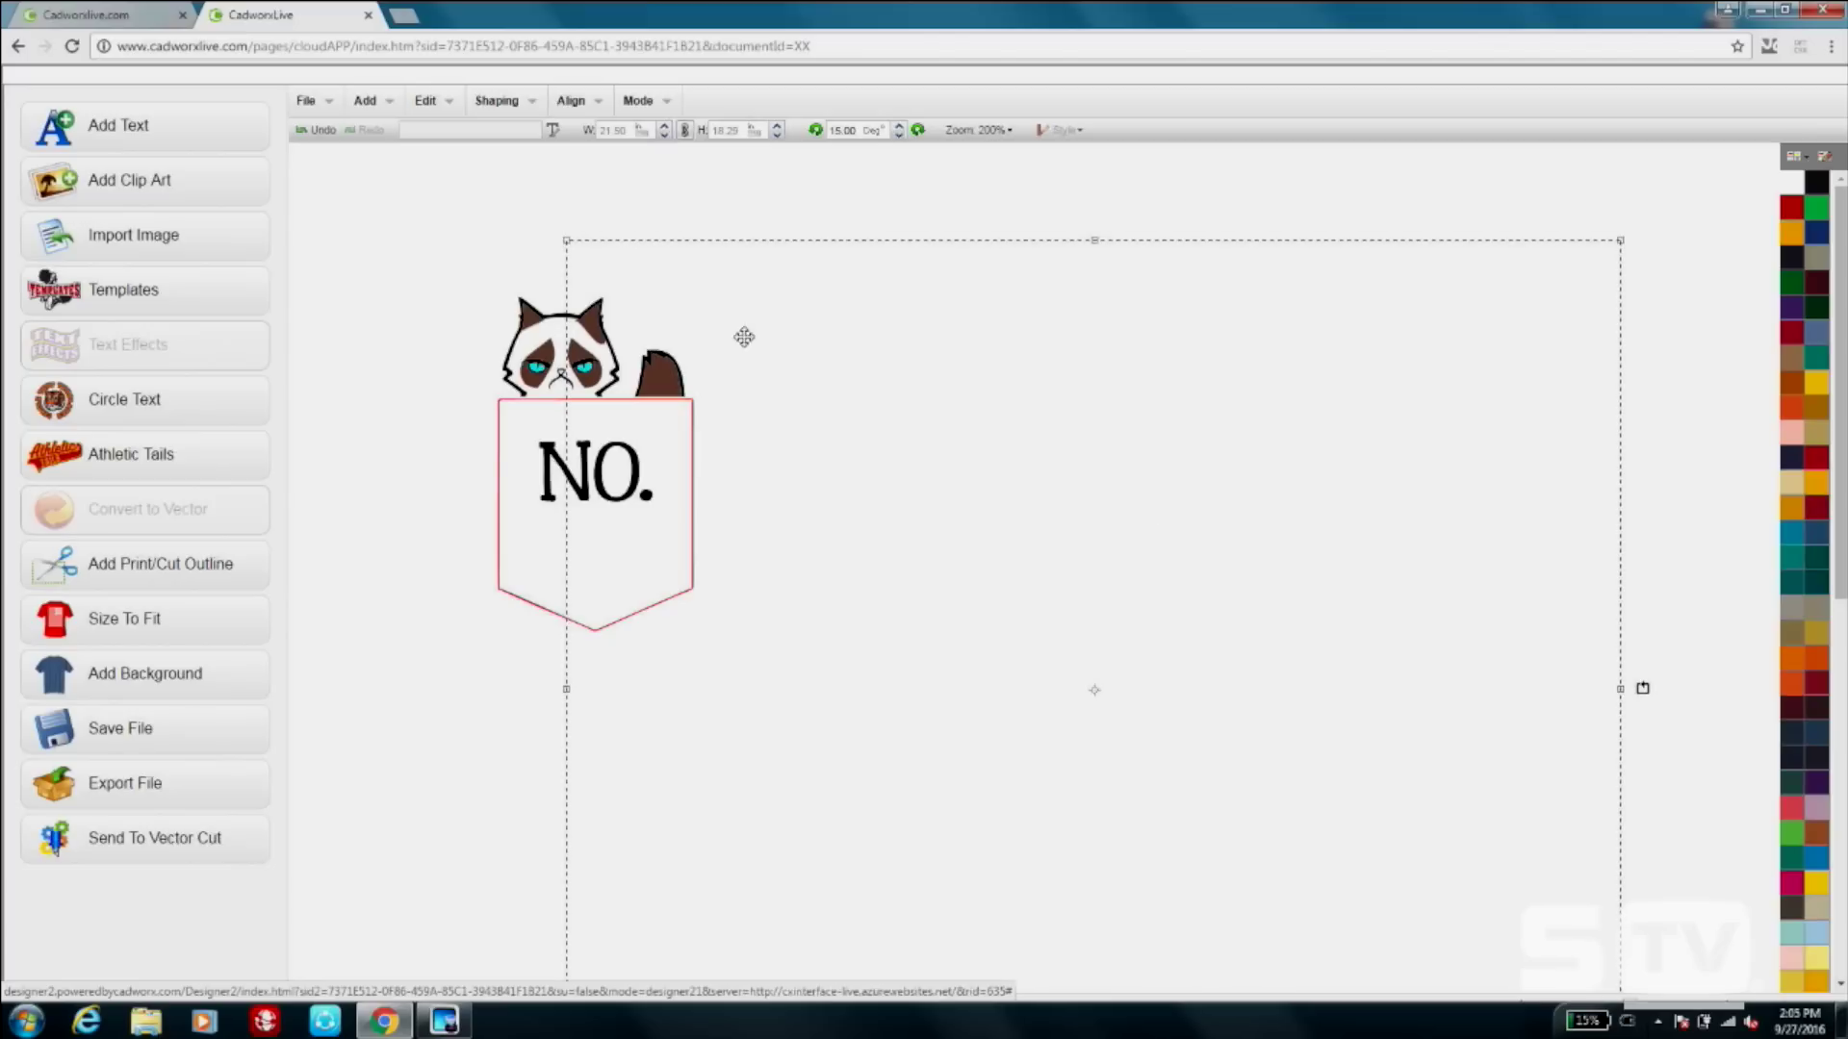
pyautogui.moveTo(568, 241); pyautogui.dragTo(1069, 677)
pyautogui.moveTo(1281, 812); pyautogui.dragTo(1108, 458)
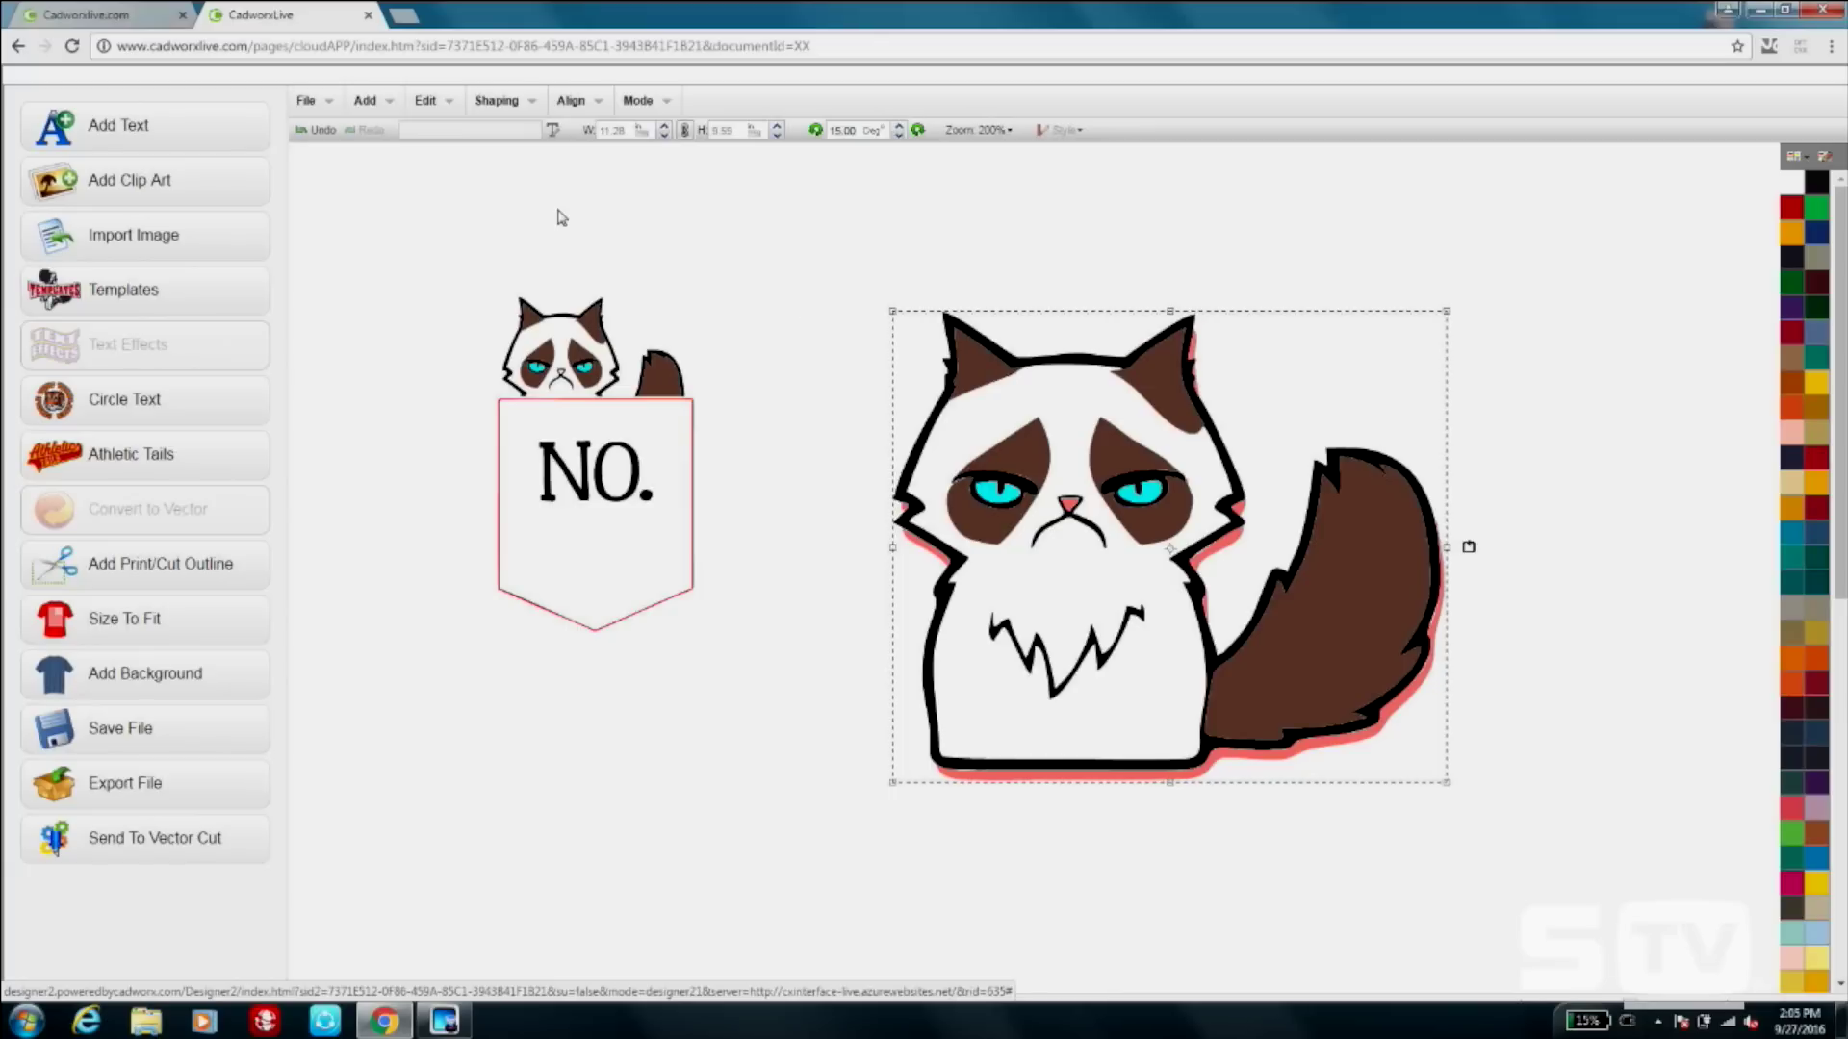
pyautogui.click(529, 104)
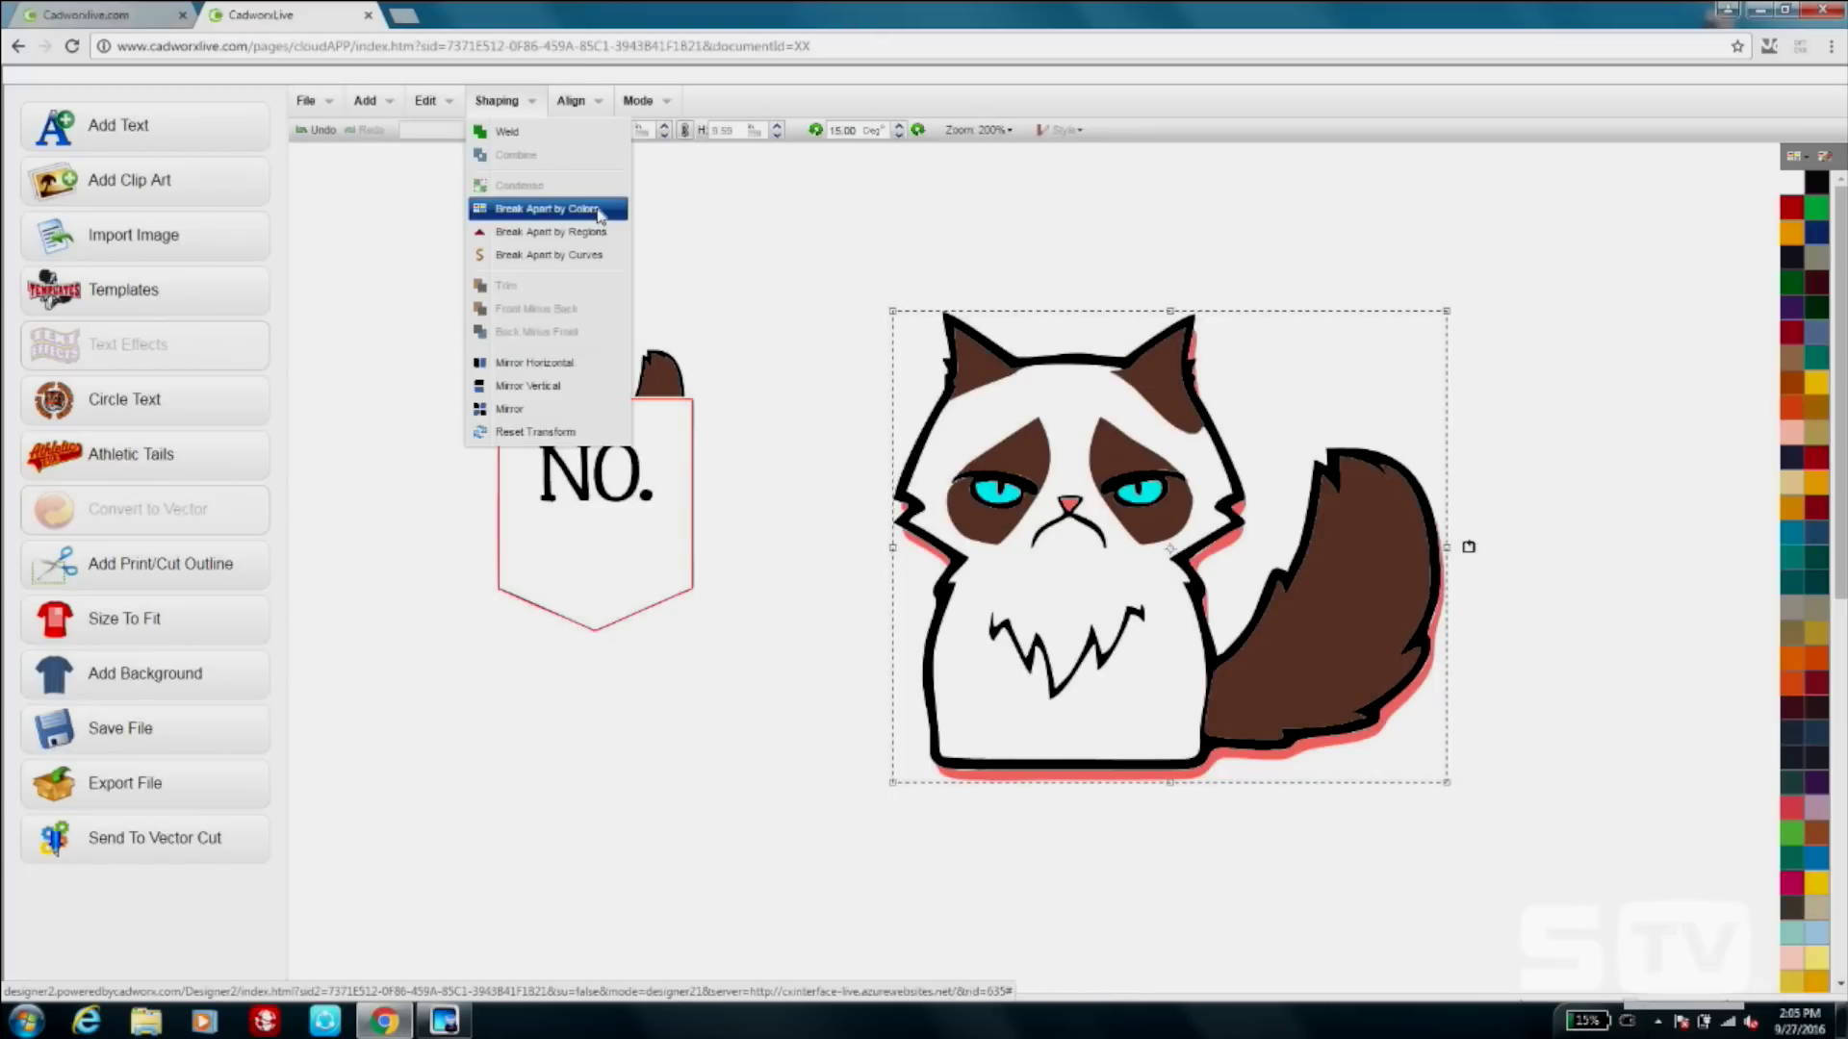
# Break the traced cat apart into separate colour regions.
pyautogui.click(546, 209)
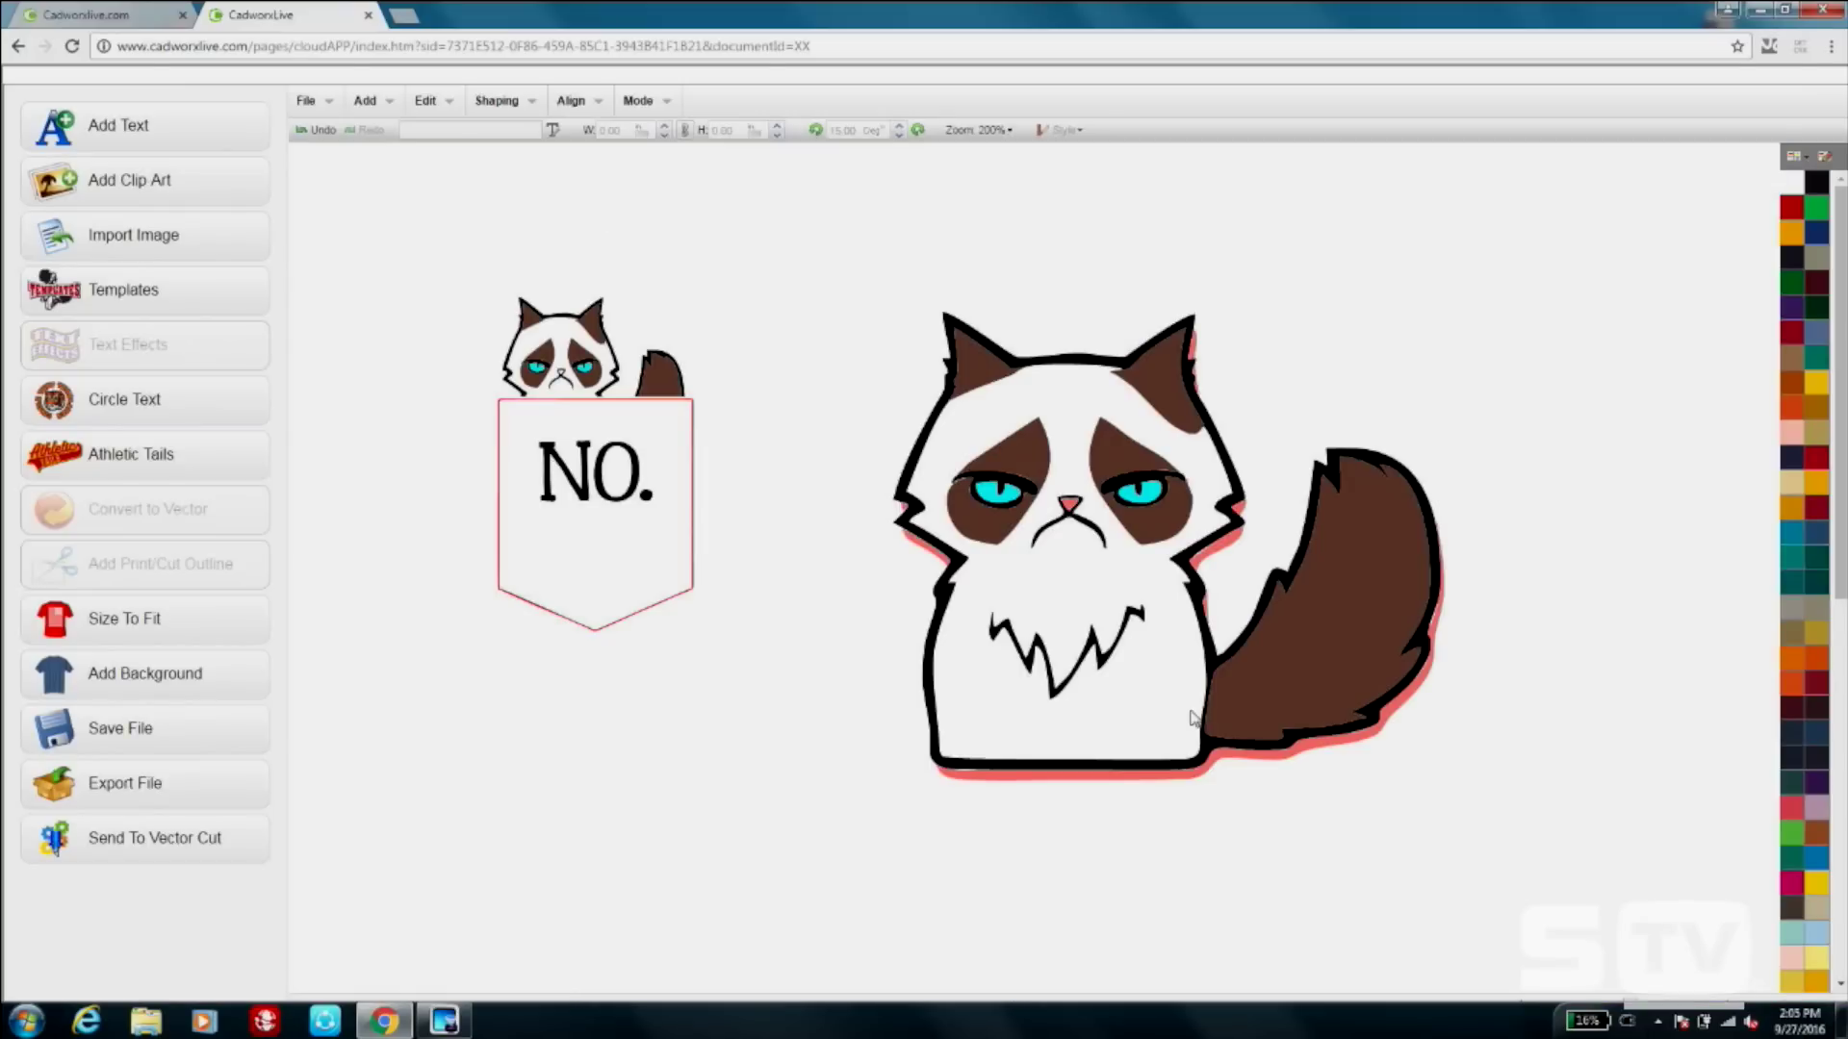
pyautogui.click(1192, 785)
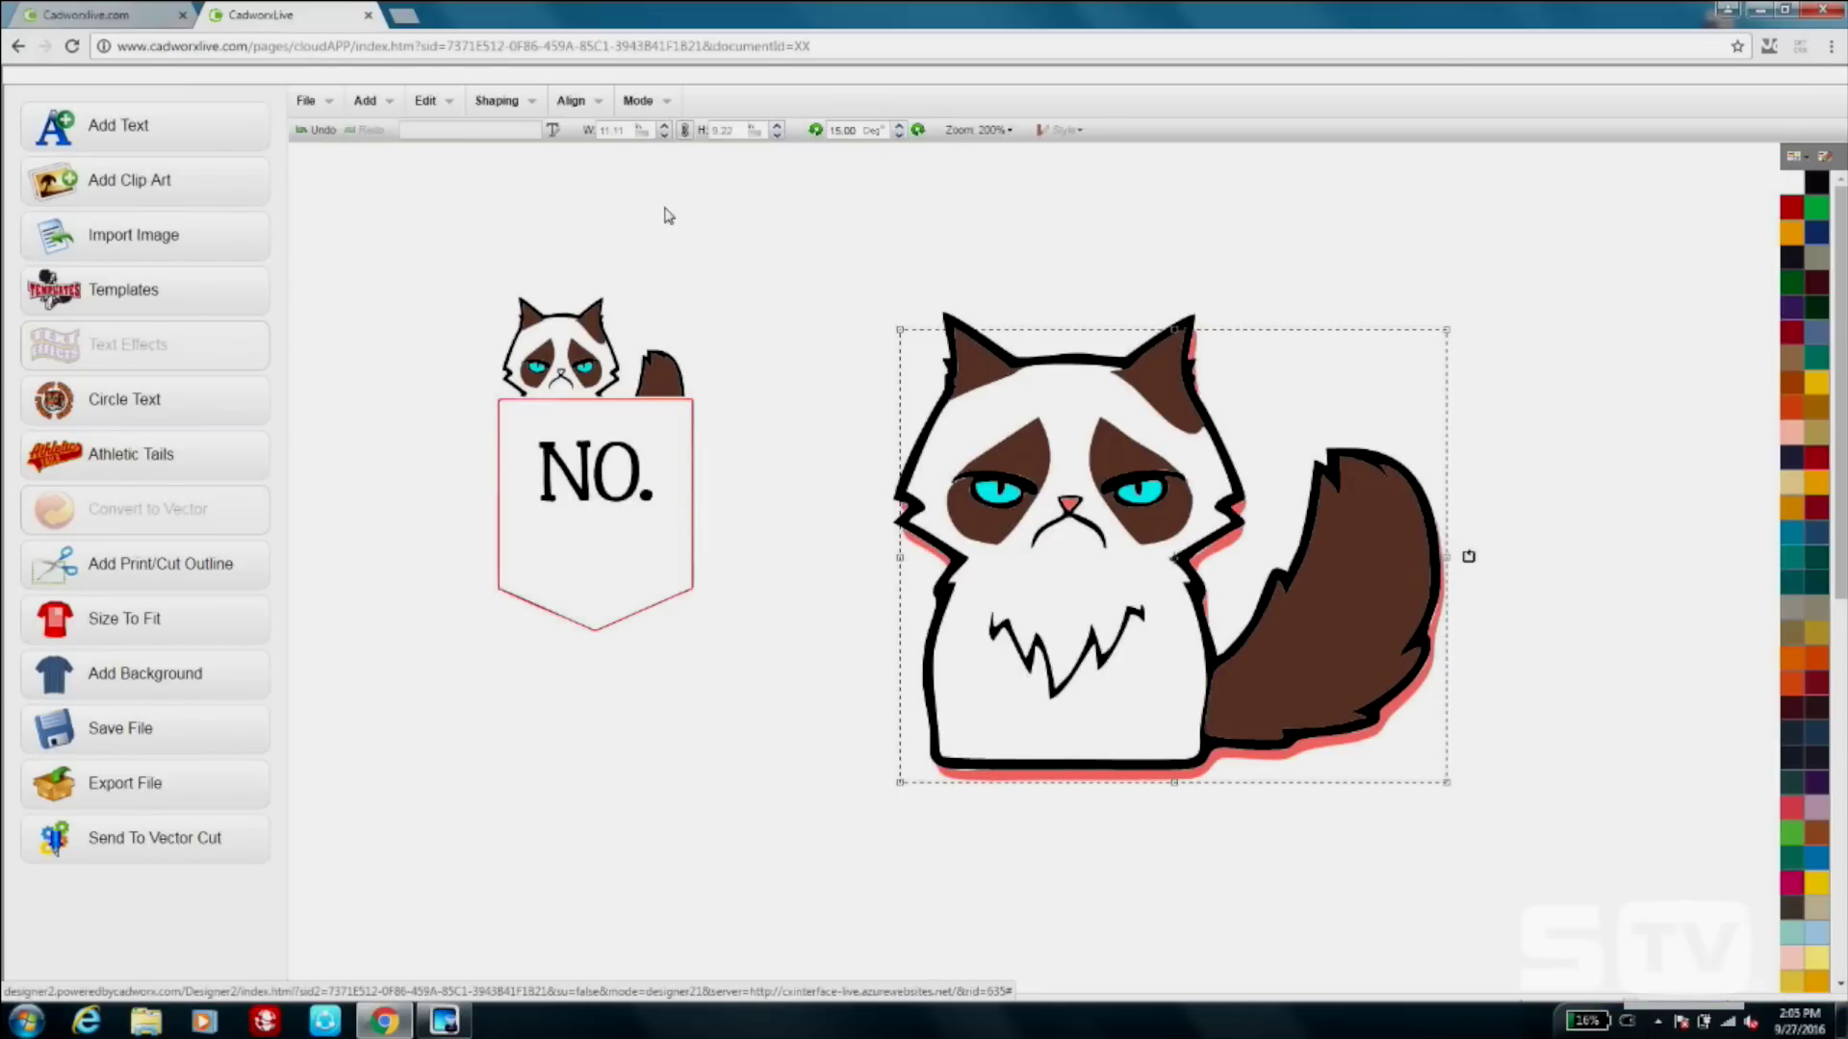
pyautogui.click(504, 106)
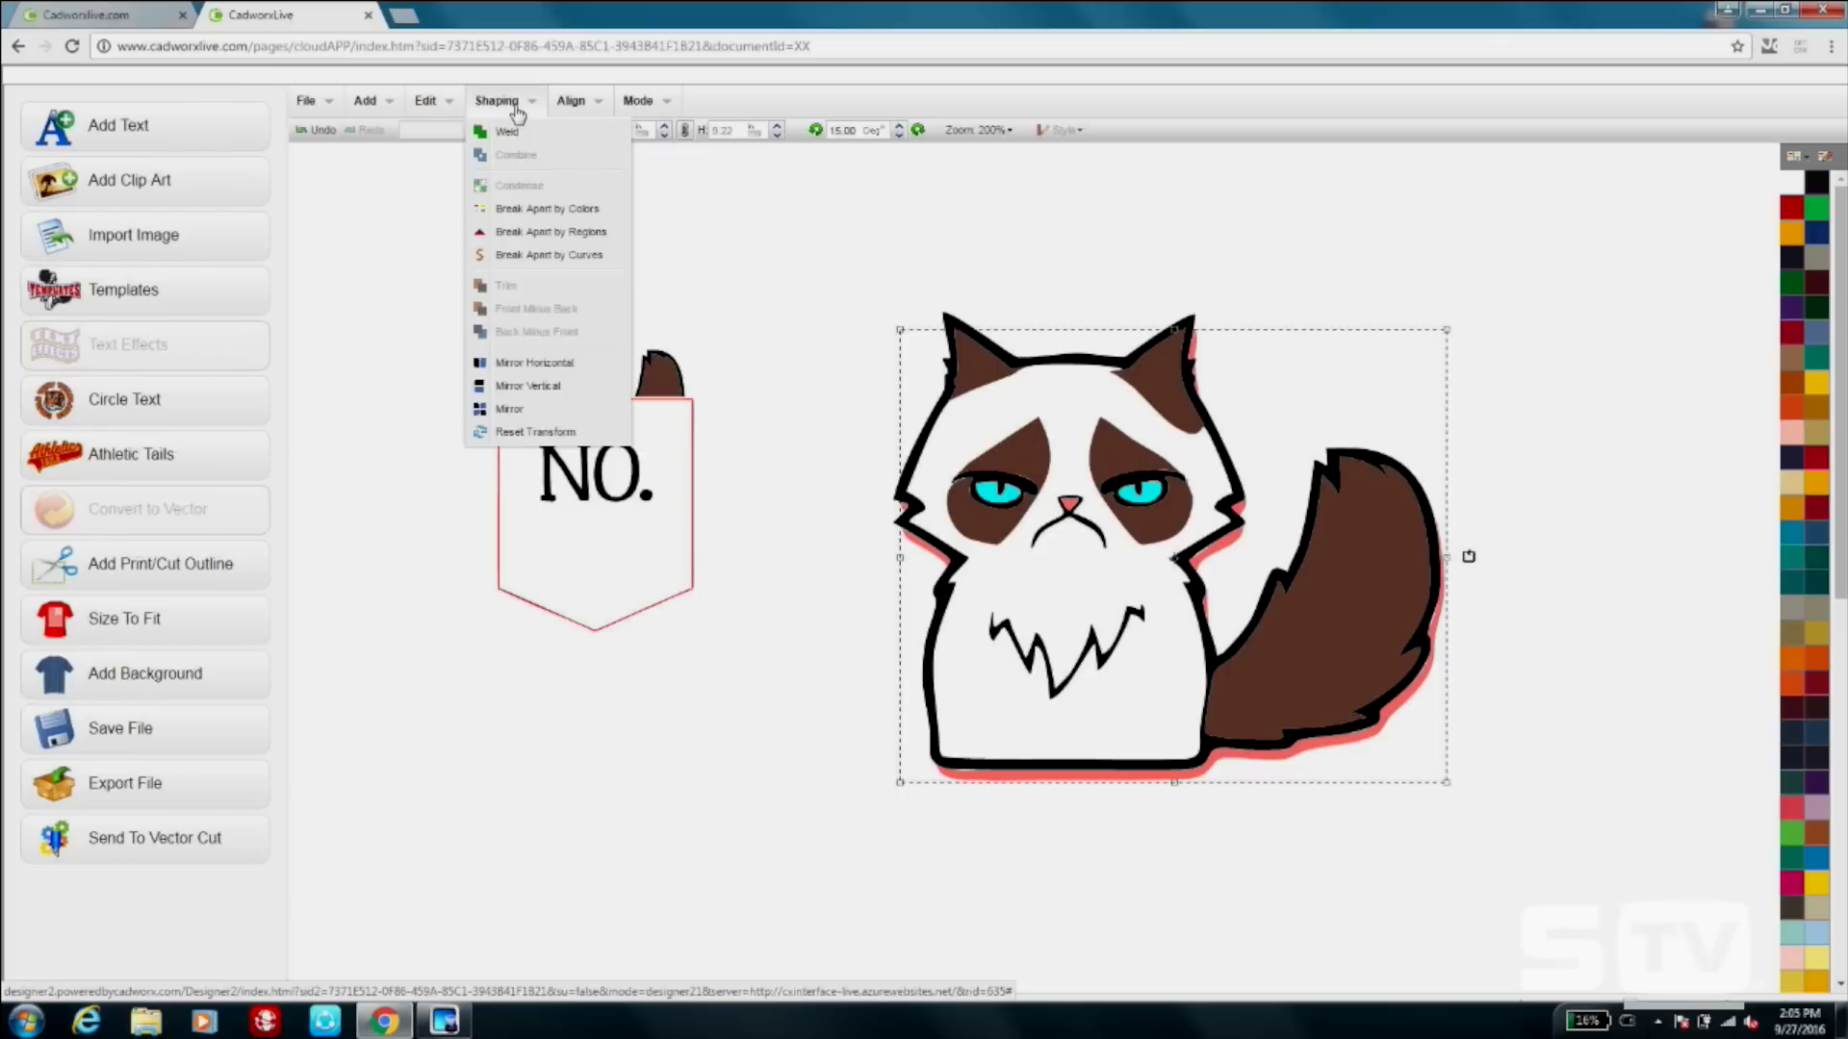
pyautogui.click(568, 241)
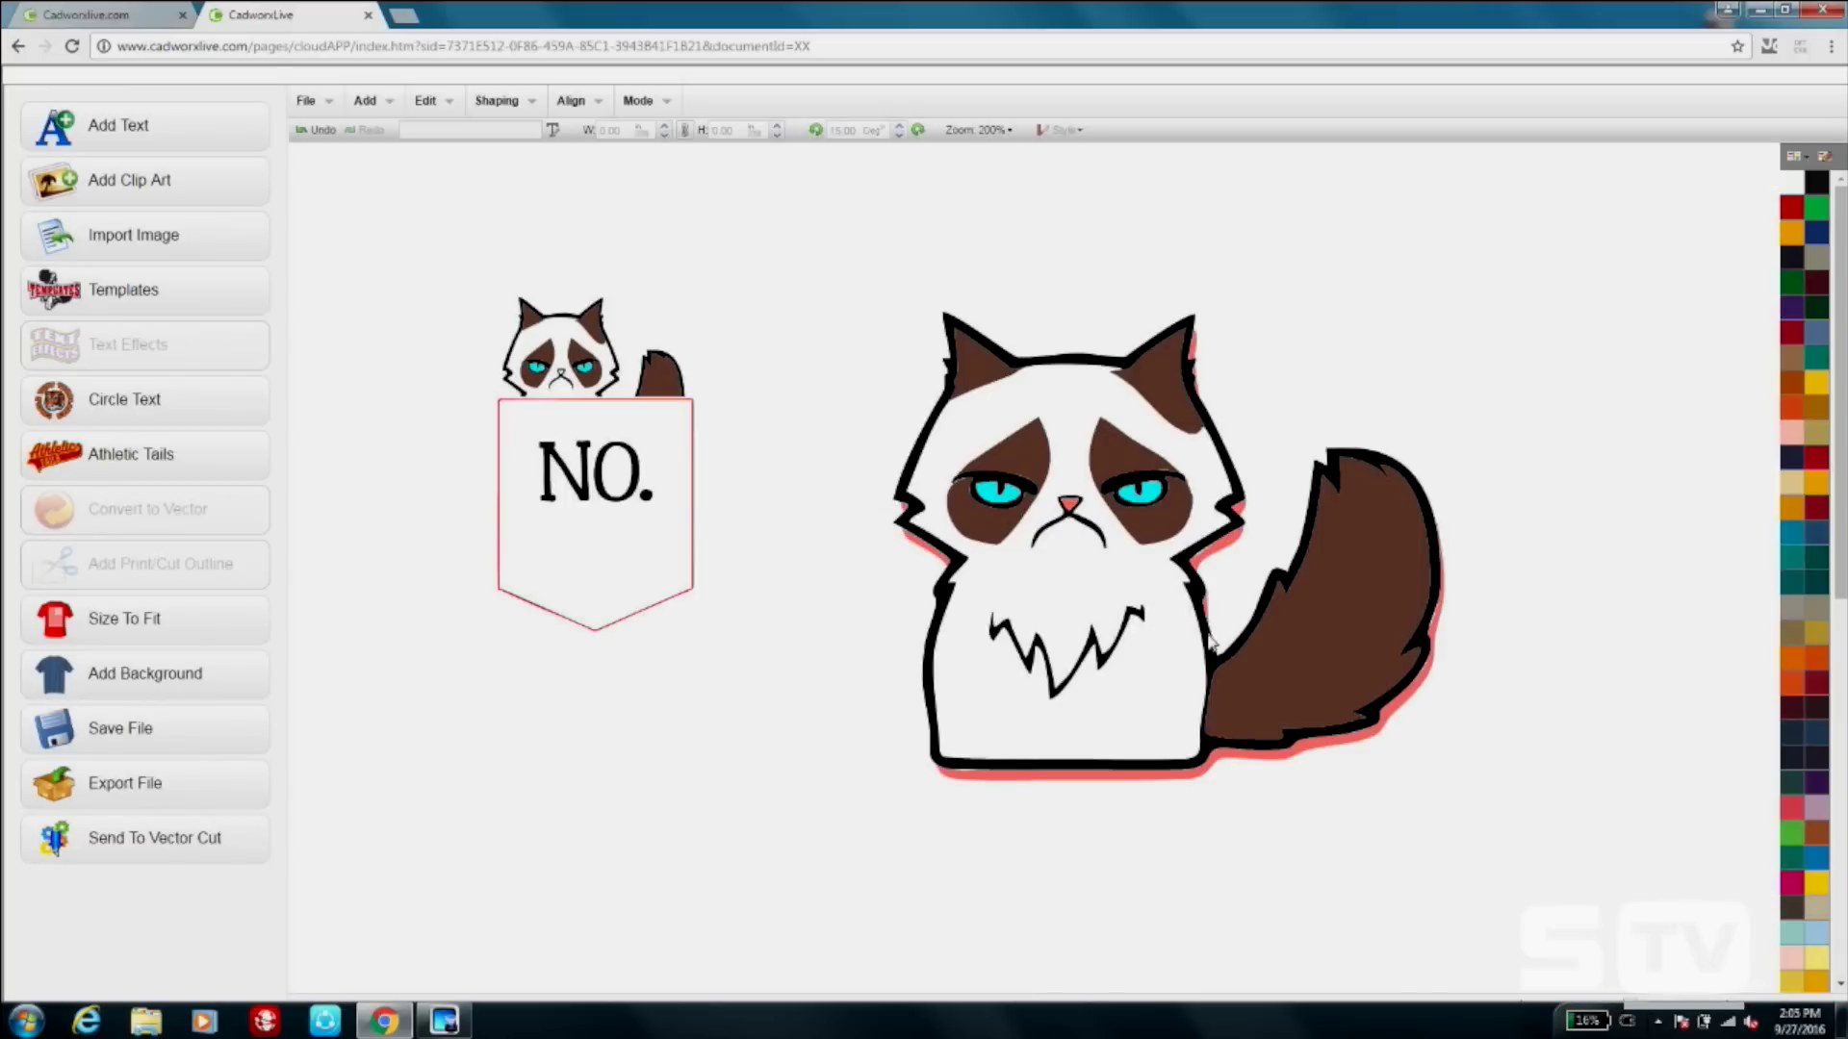
# Pull the red shadow slivers away from the cat's body and tail.
pyautogui.moveTo(1187, 775); pyautogui.dragTo(1413, 893)
pyautogui.moveTo(1304, 623); pyautogui.dragTo(1485, 850)
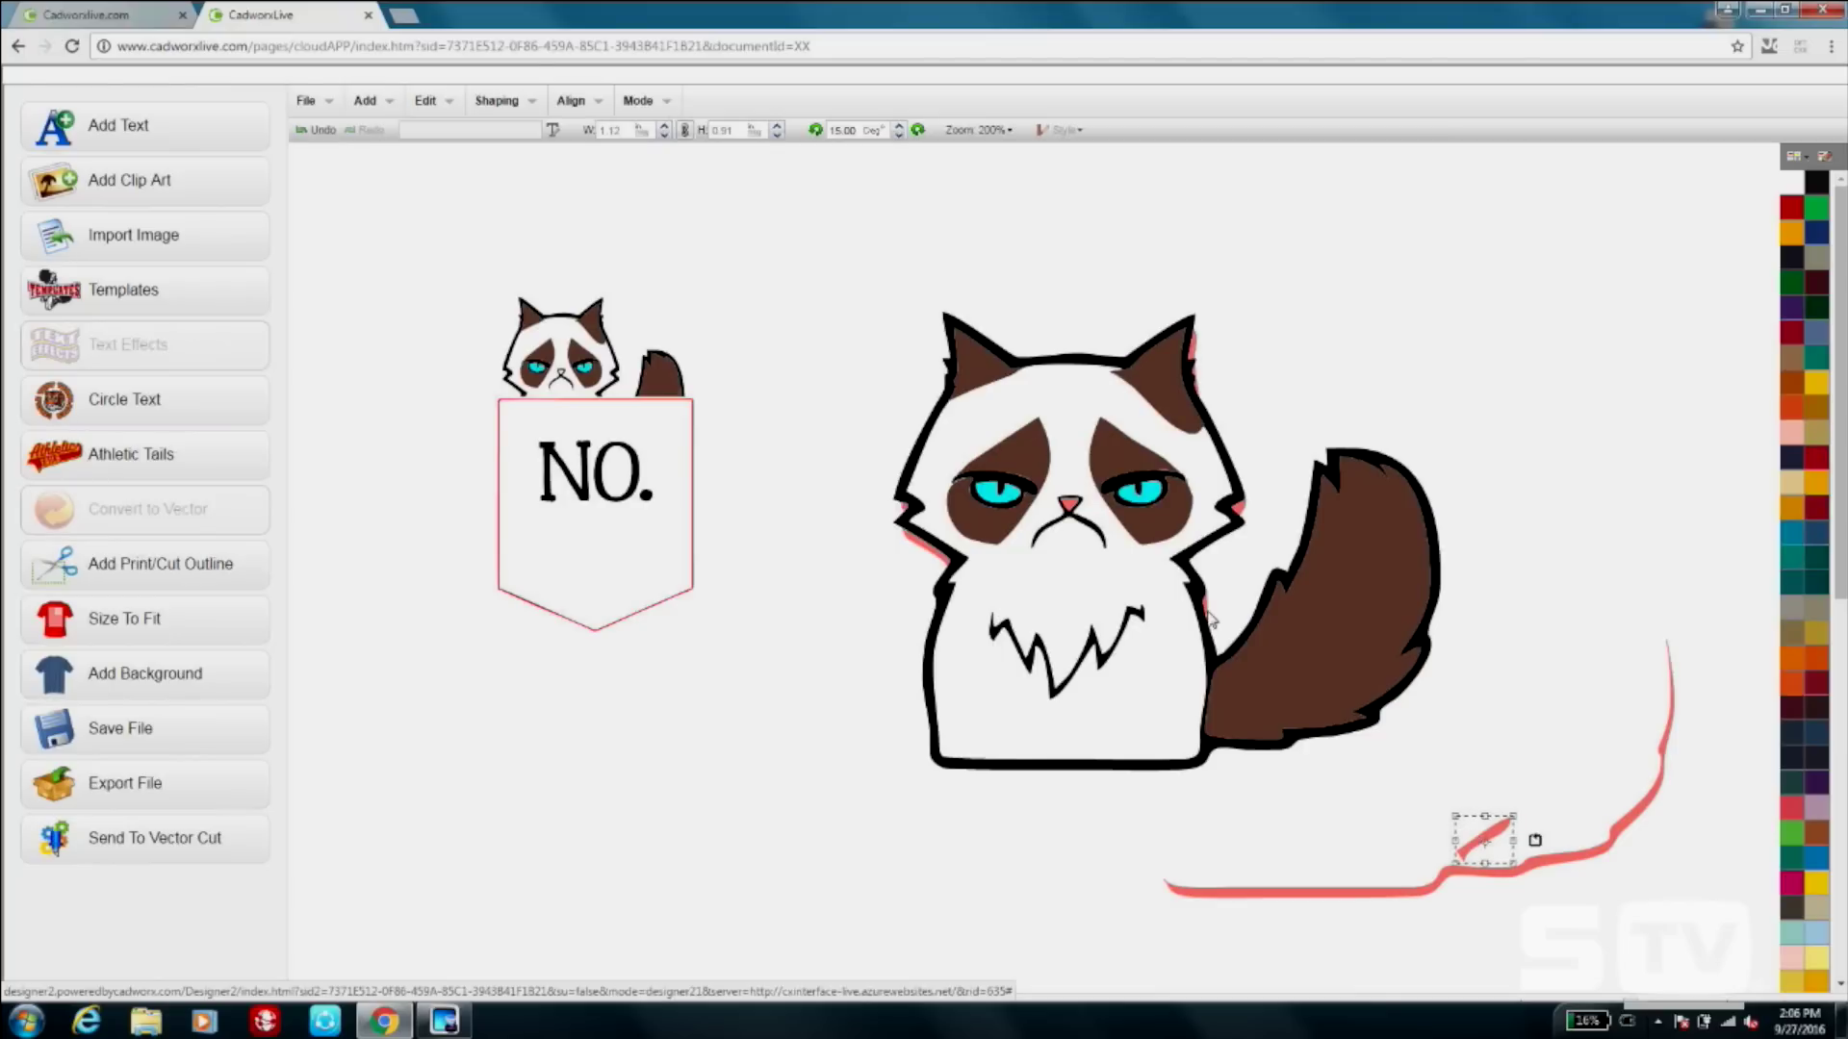
pyautogui.click(1499, 854)
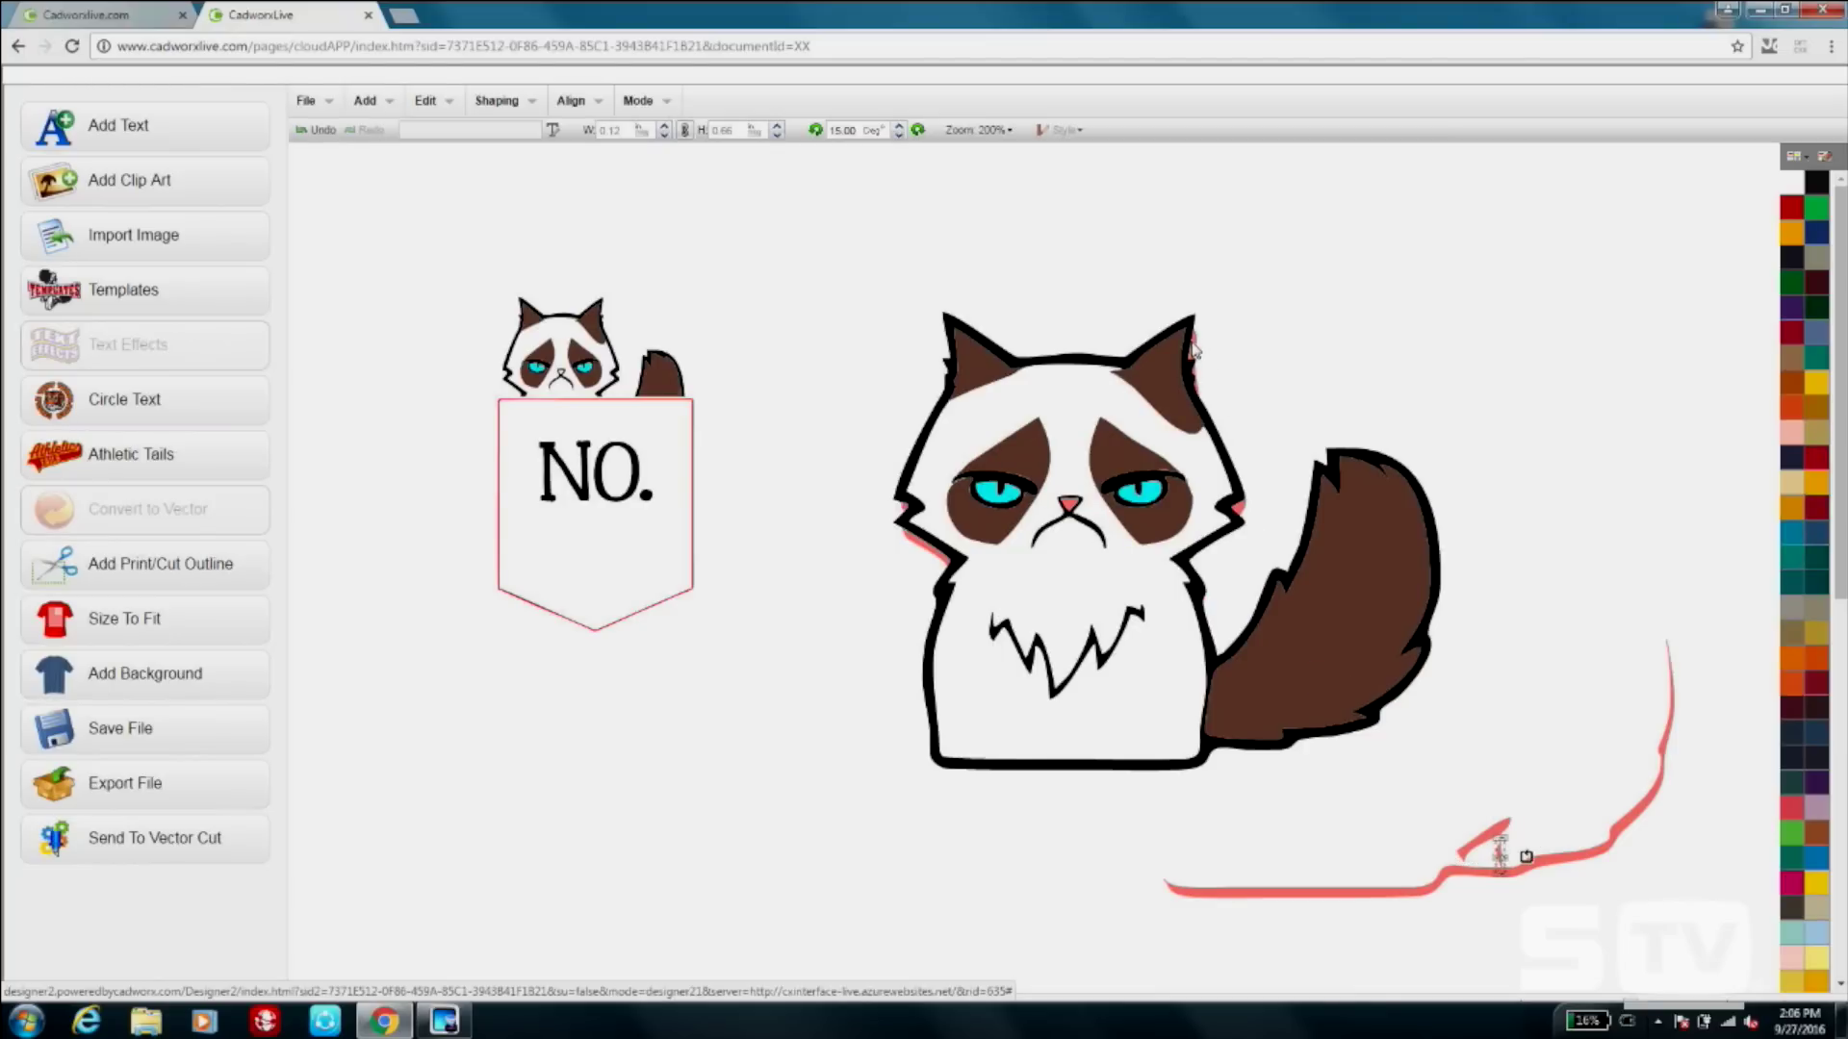
pyautogui.hotkey('ctrl', 'v')
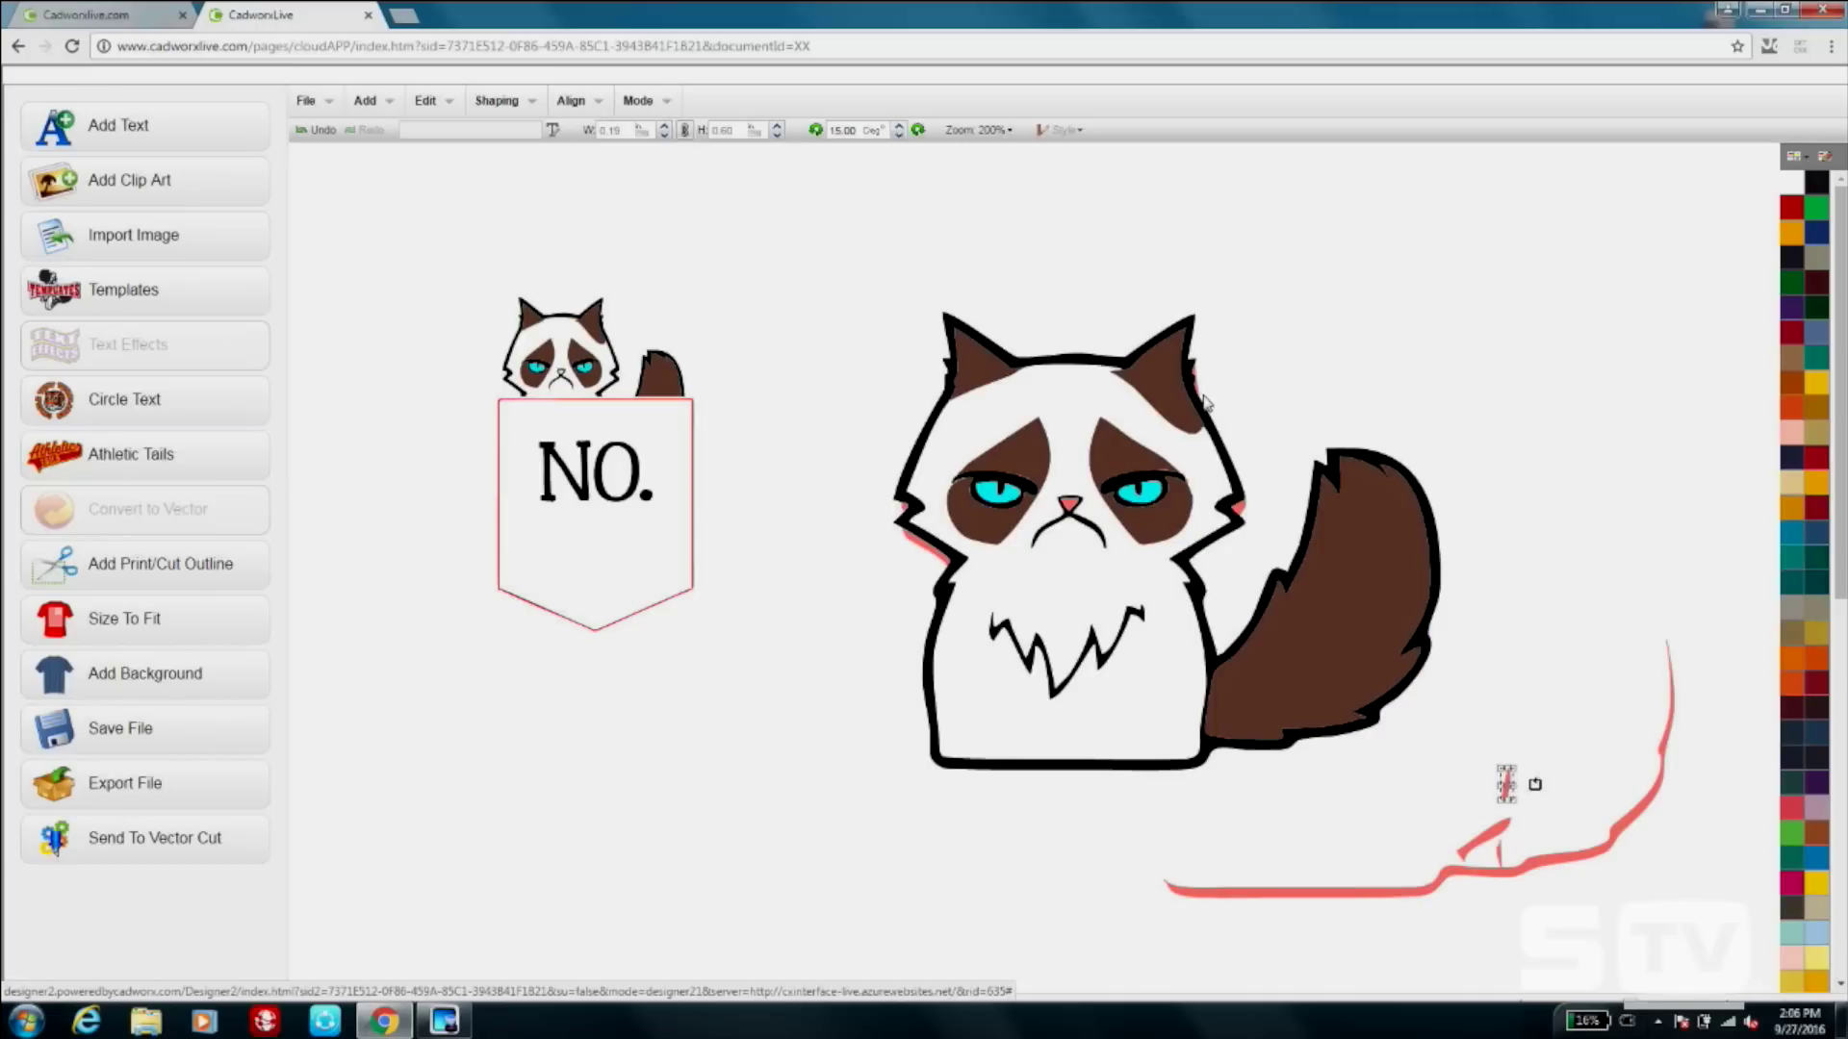
# Gather the red ear and cheek pieces with the other slivers and delete them all.
pyautogui.click(1195, 385)
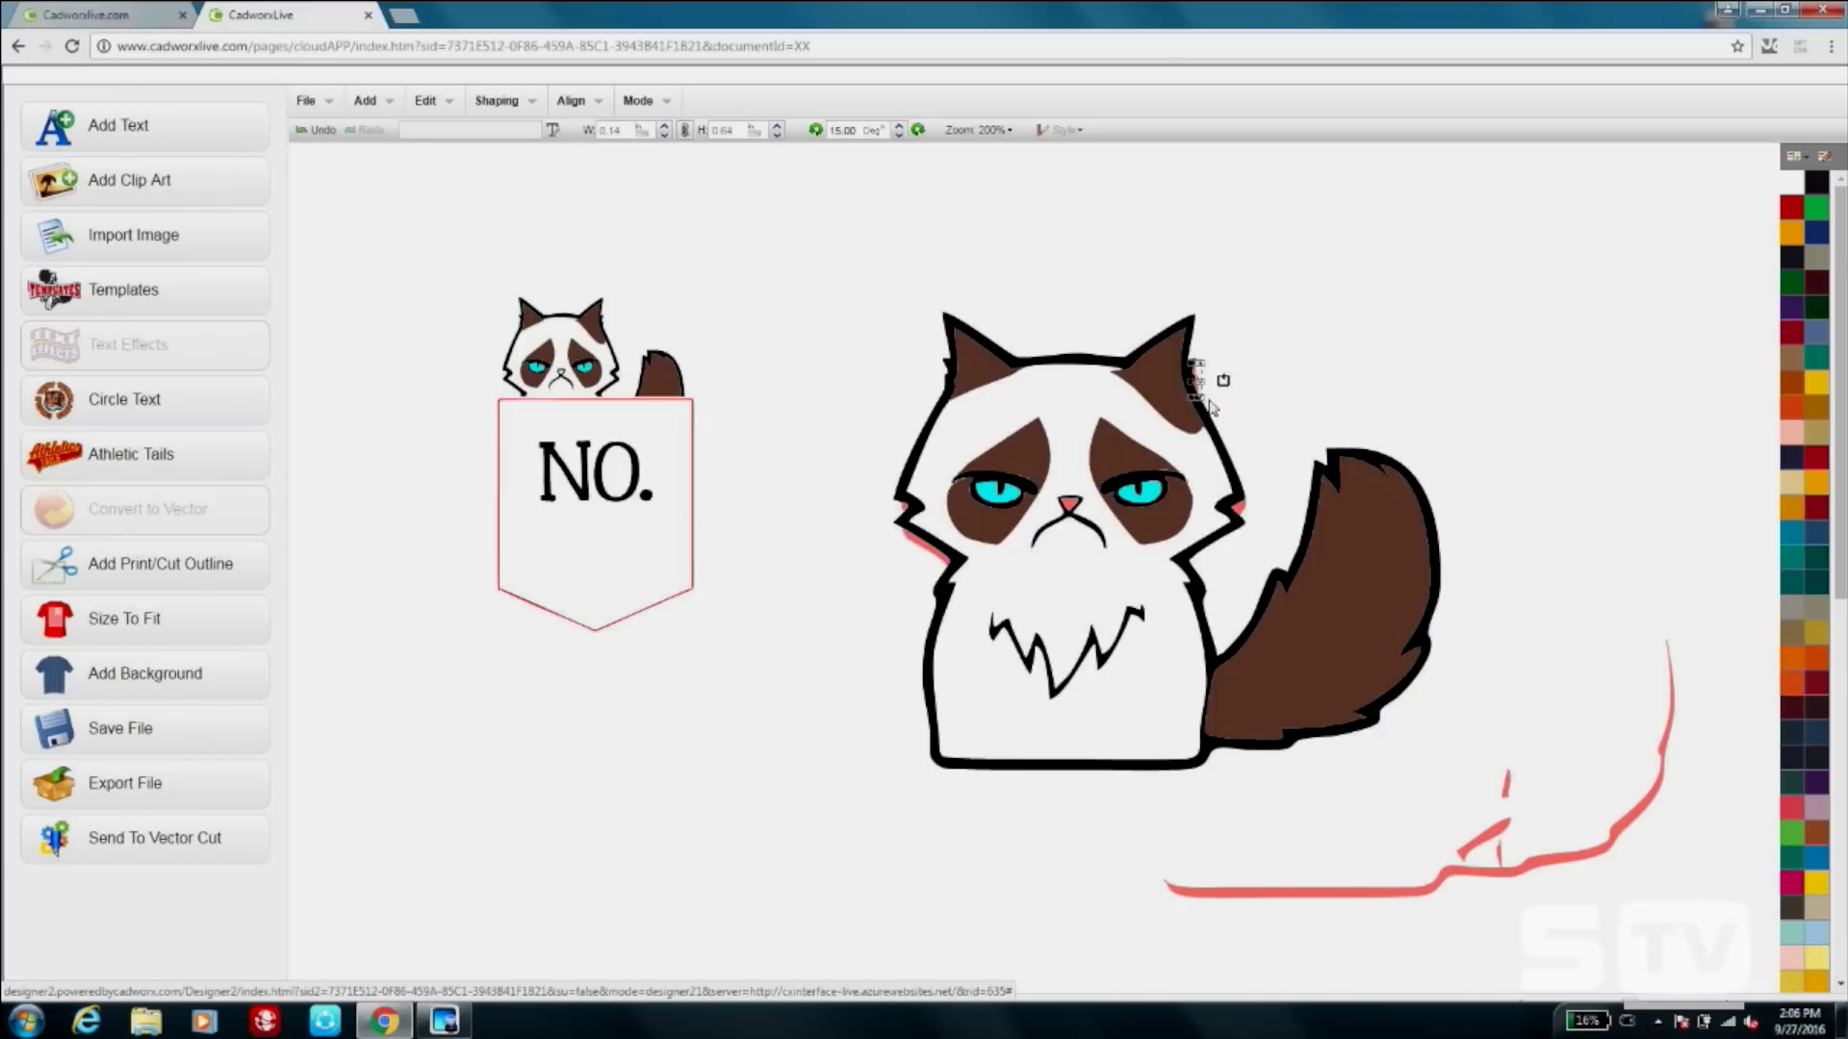
pyautogui.keyDown('shift'); pyautogui.click(1238, 507); pyautogui.keyUp('shift')
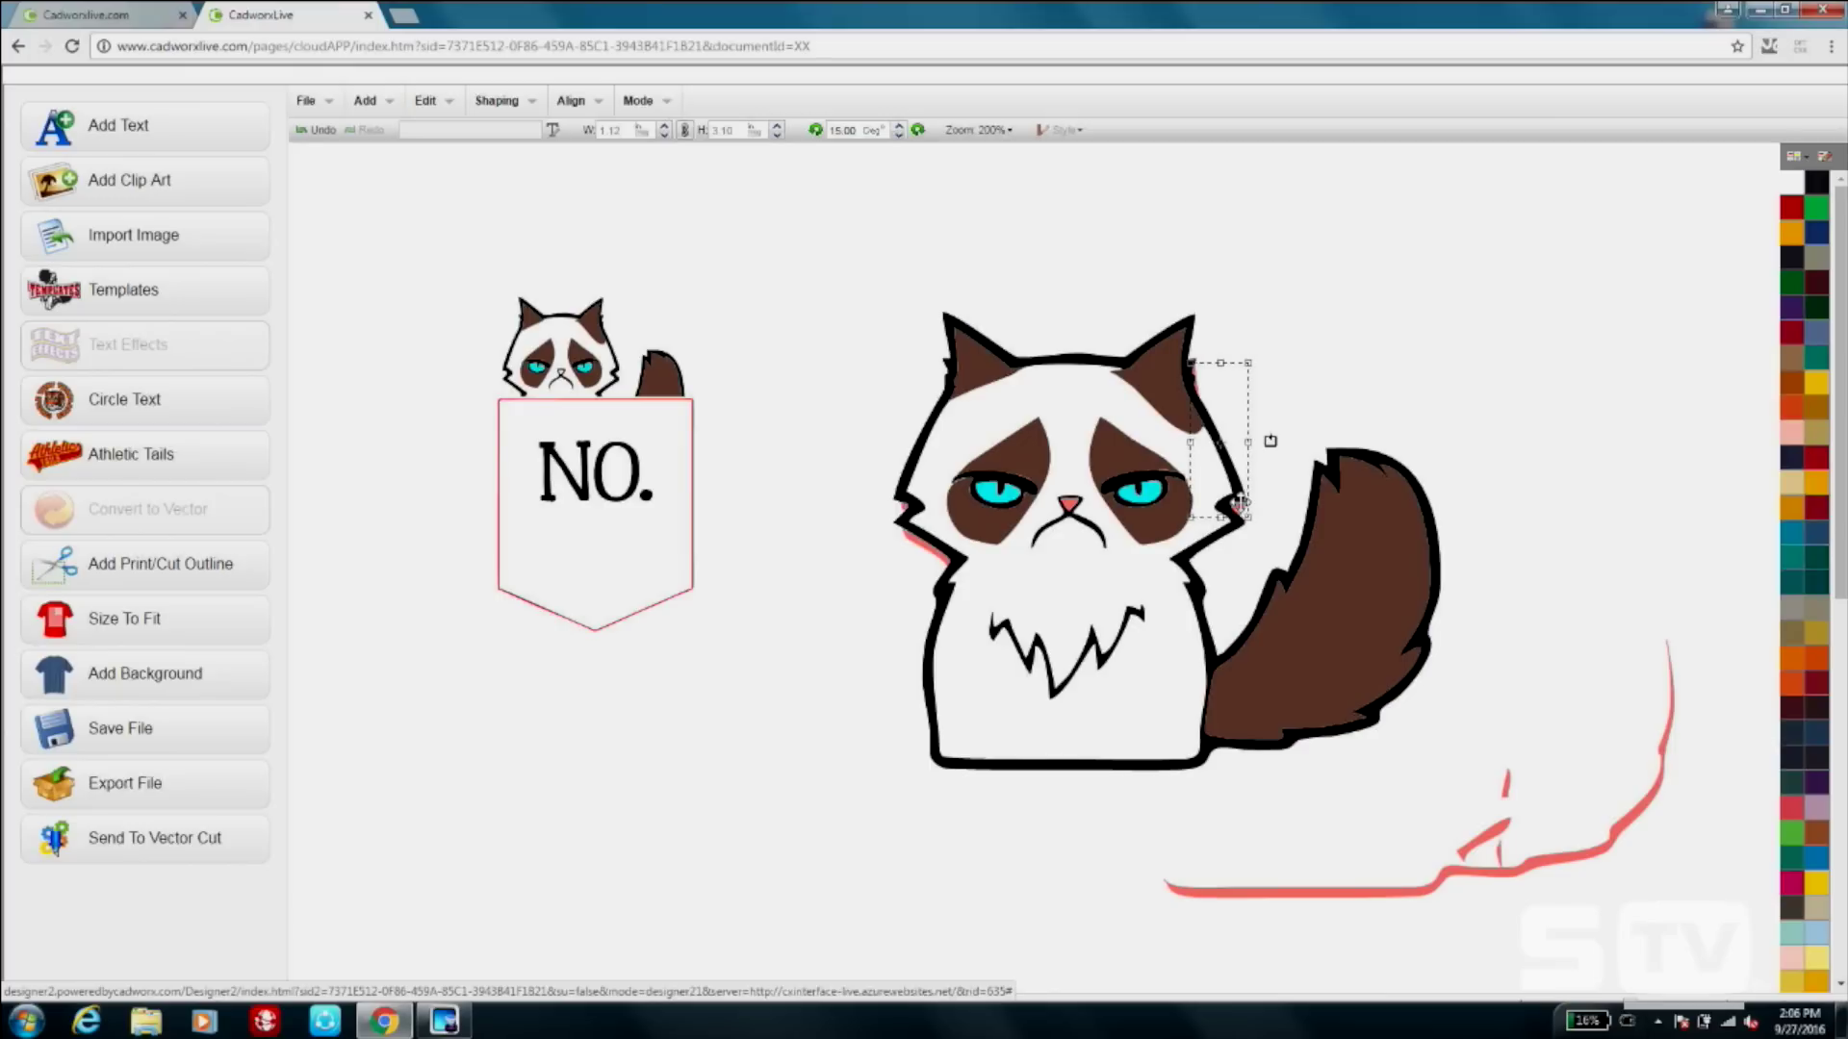
pyautogui.keyDown('shift'); pyautogui.click(938, 553); pyautogui.keyUp('shift')
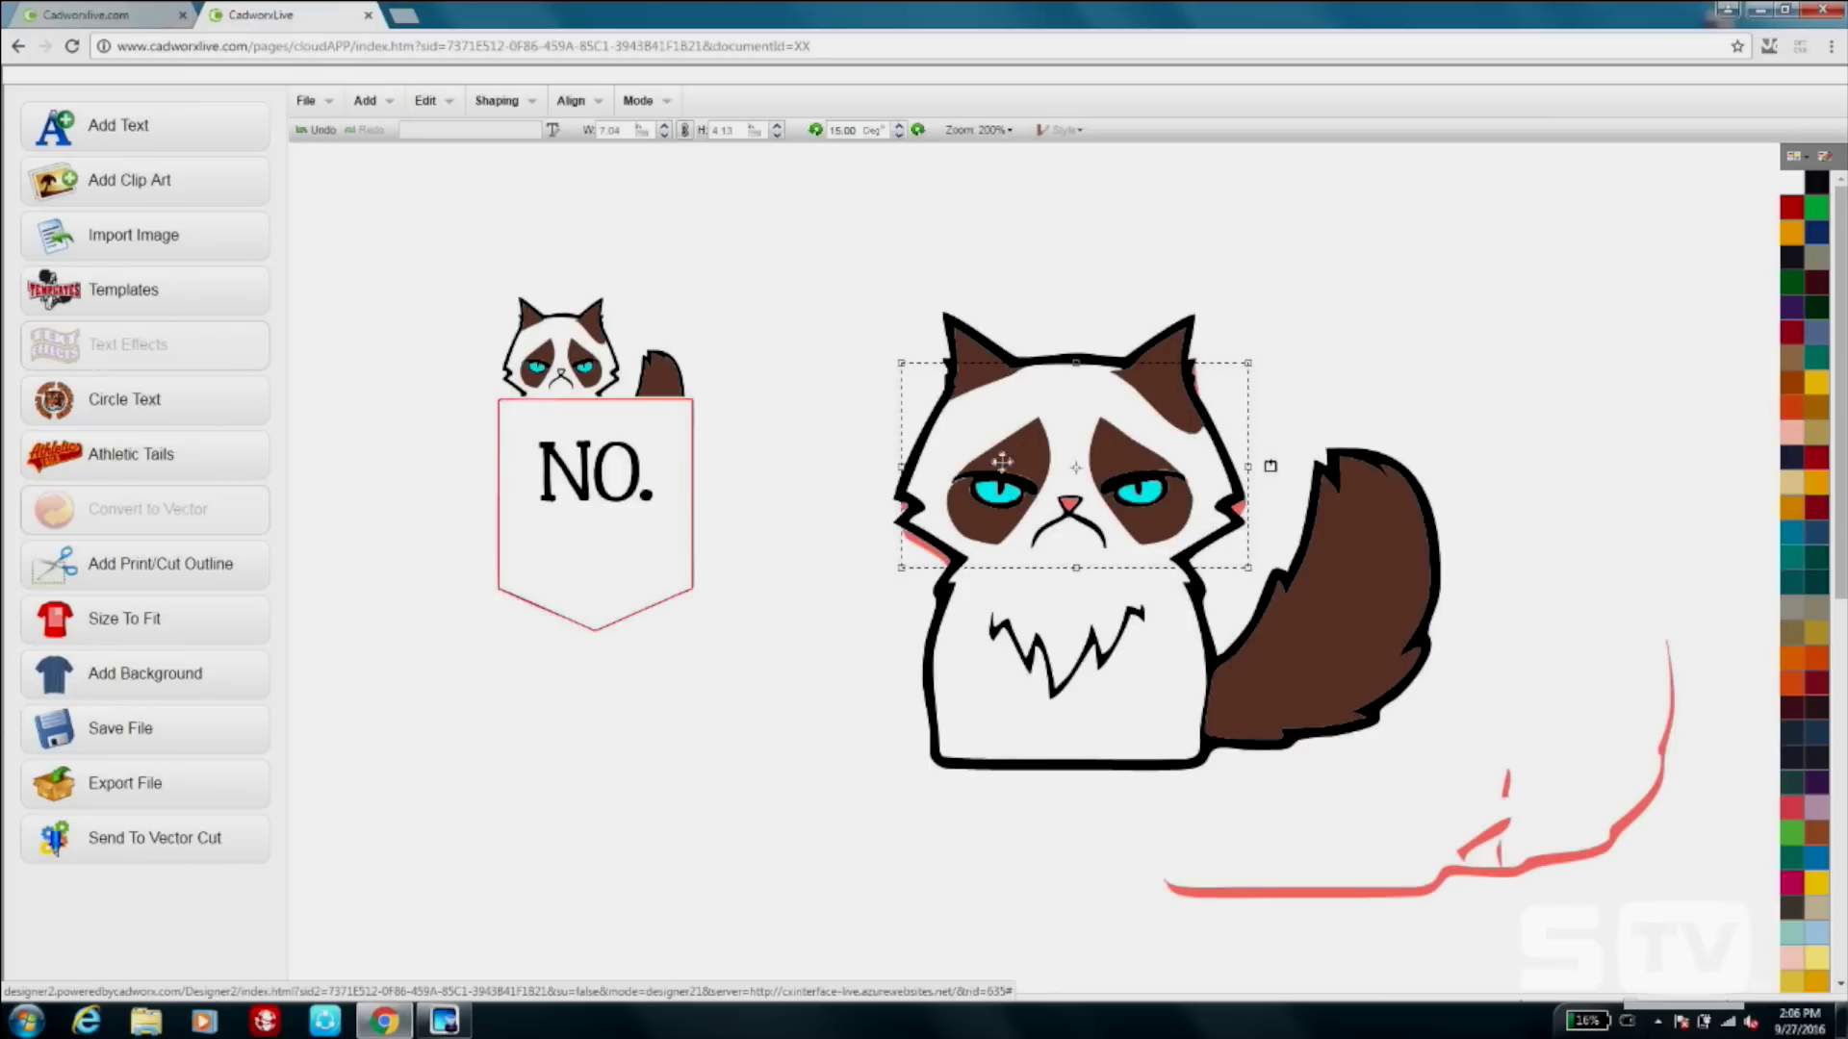
pyautogui.moveTo(994, 441); pyautogui.dragTo(1415, 789)
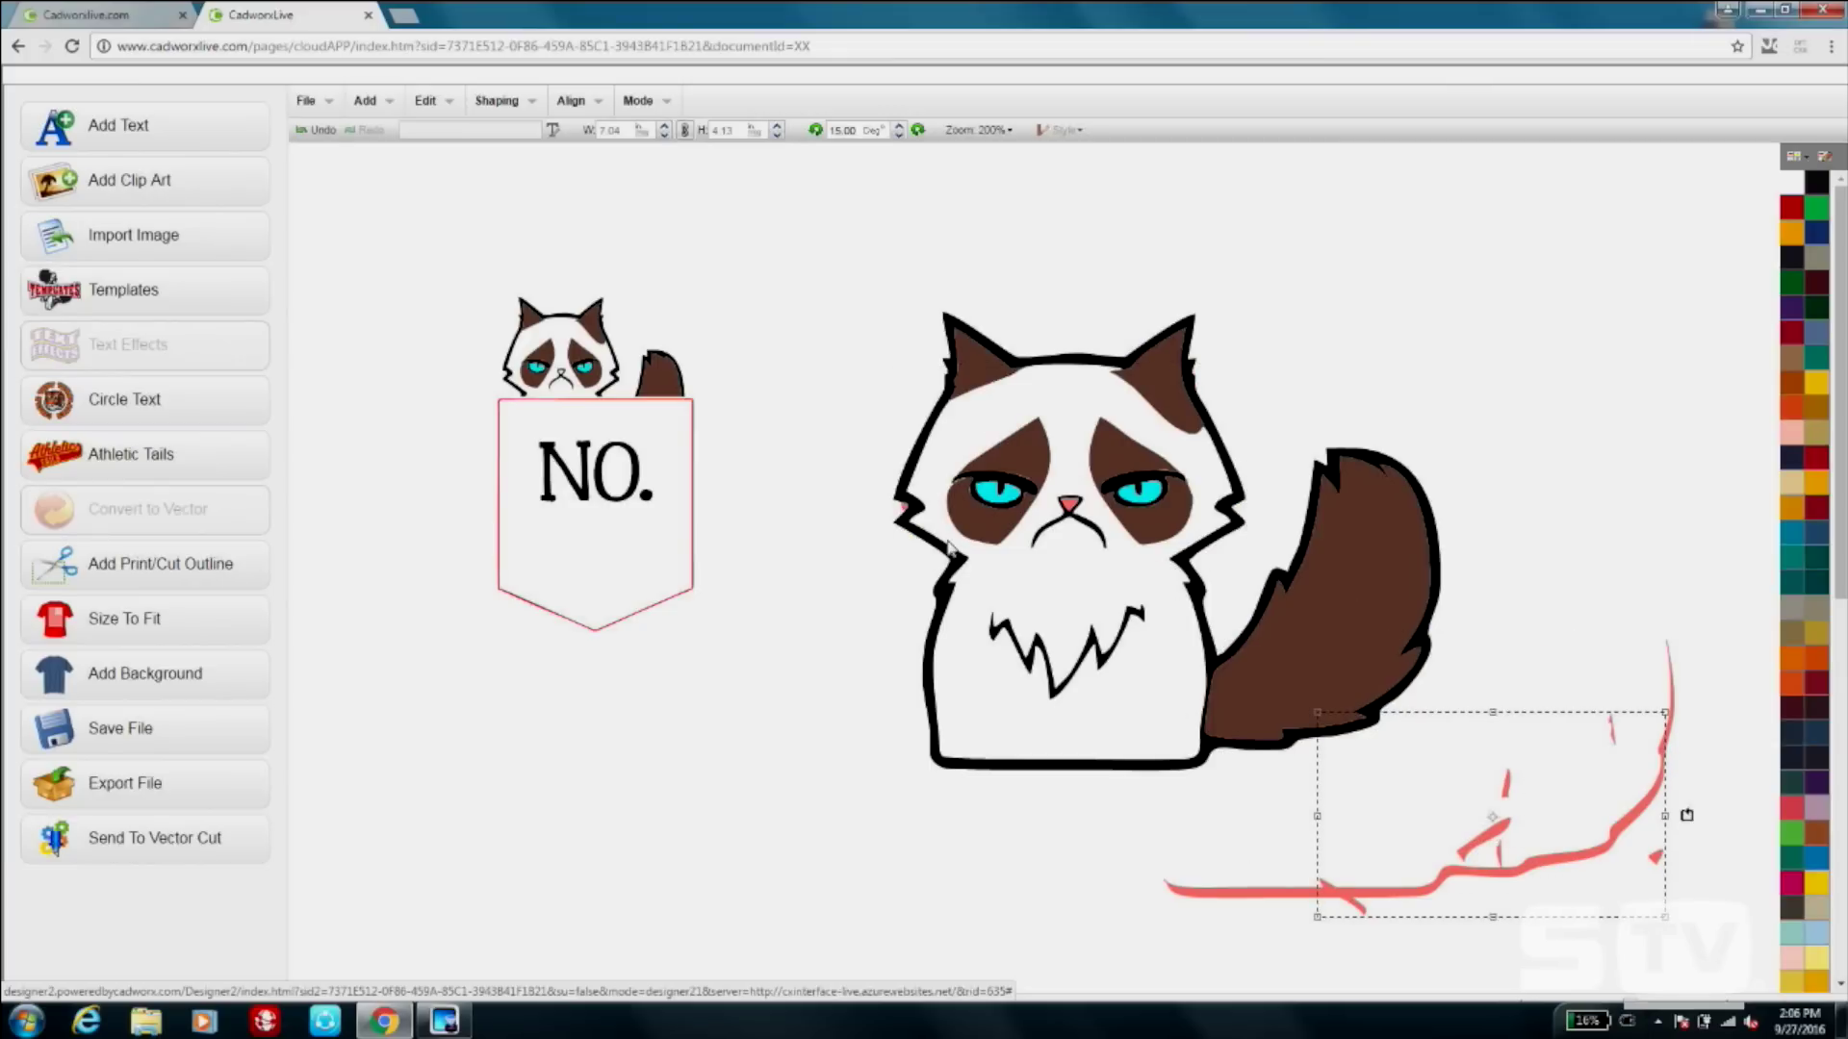
pyautogui.click(909, 508)
pyautogui.moveTo(909, 508); pyautogui.dragTo(1540, 833)
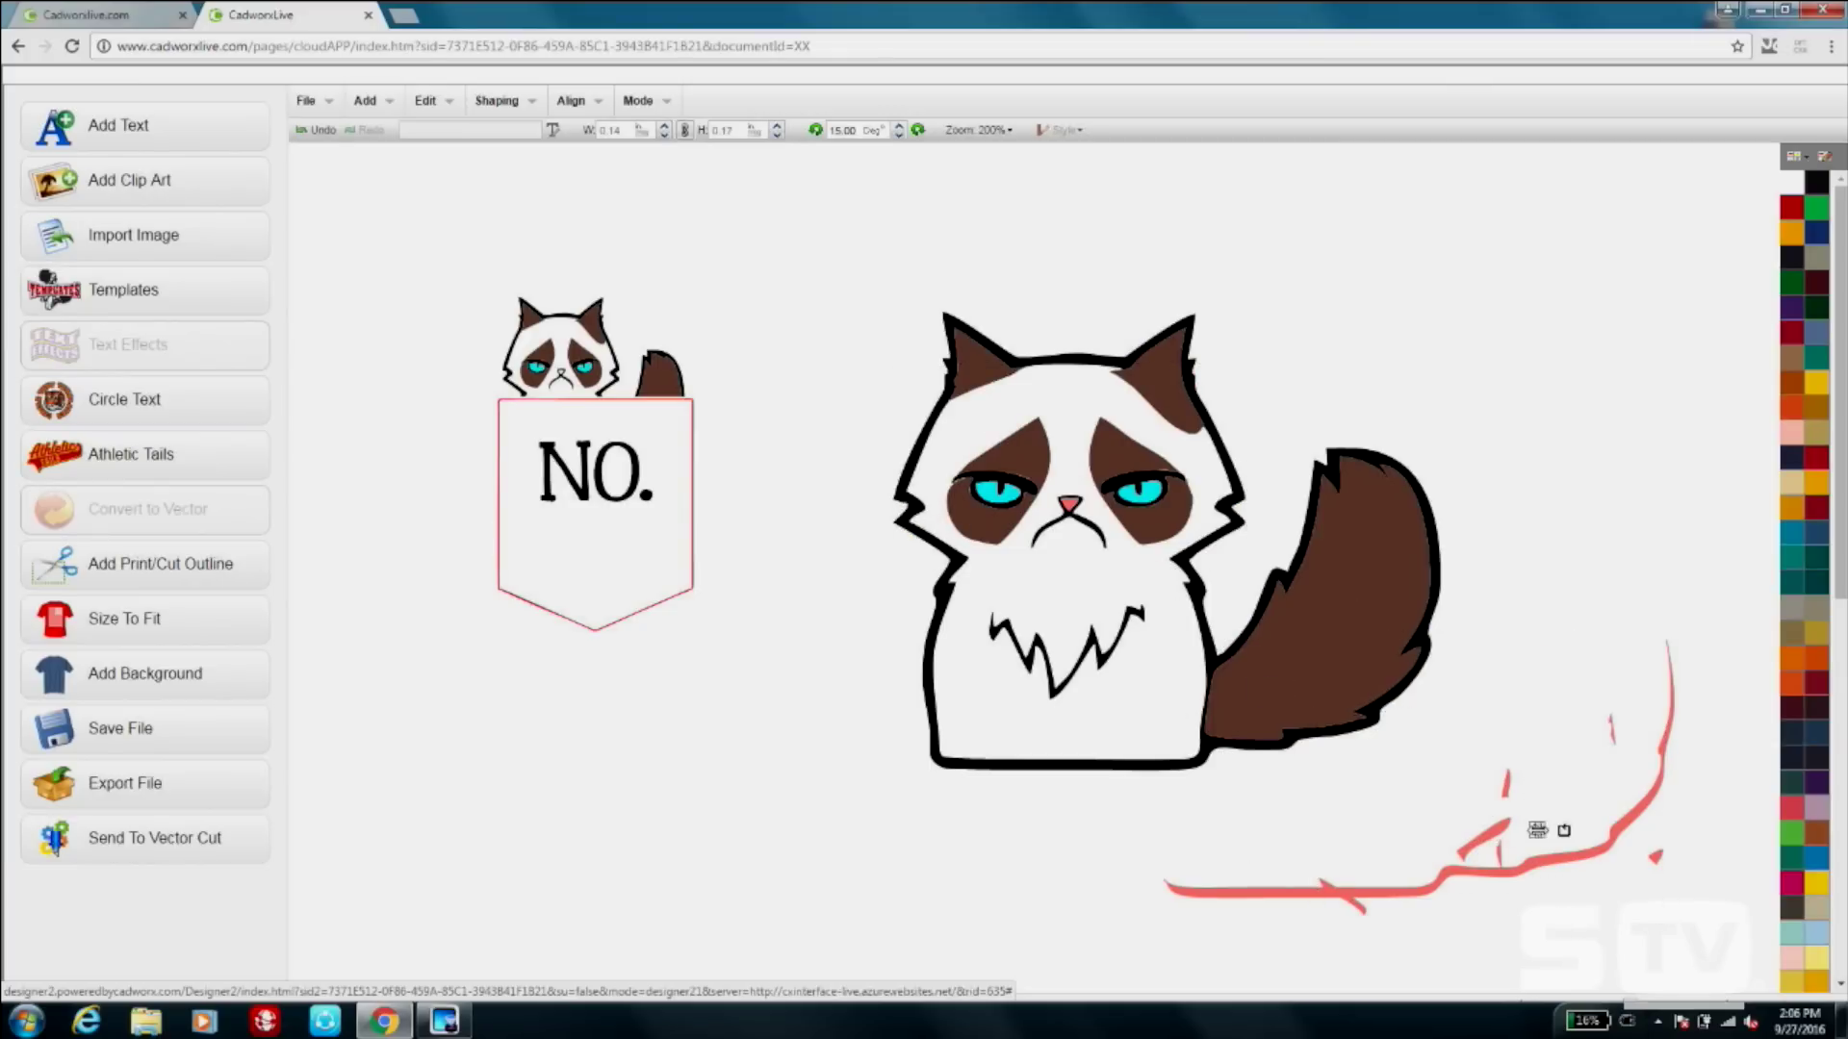
pyautogui.moveTo(1737, 957); pyautogui.dragTo(1131, 622)
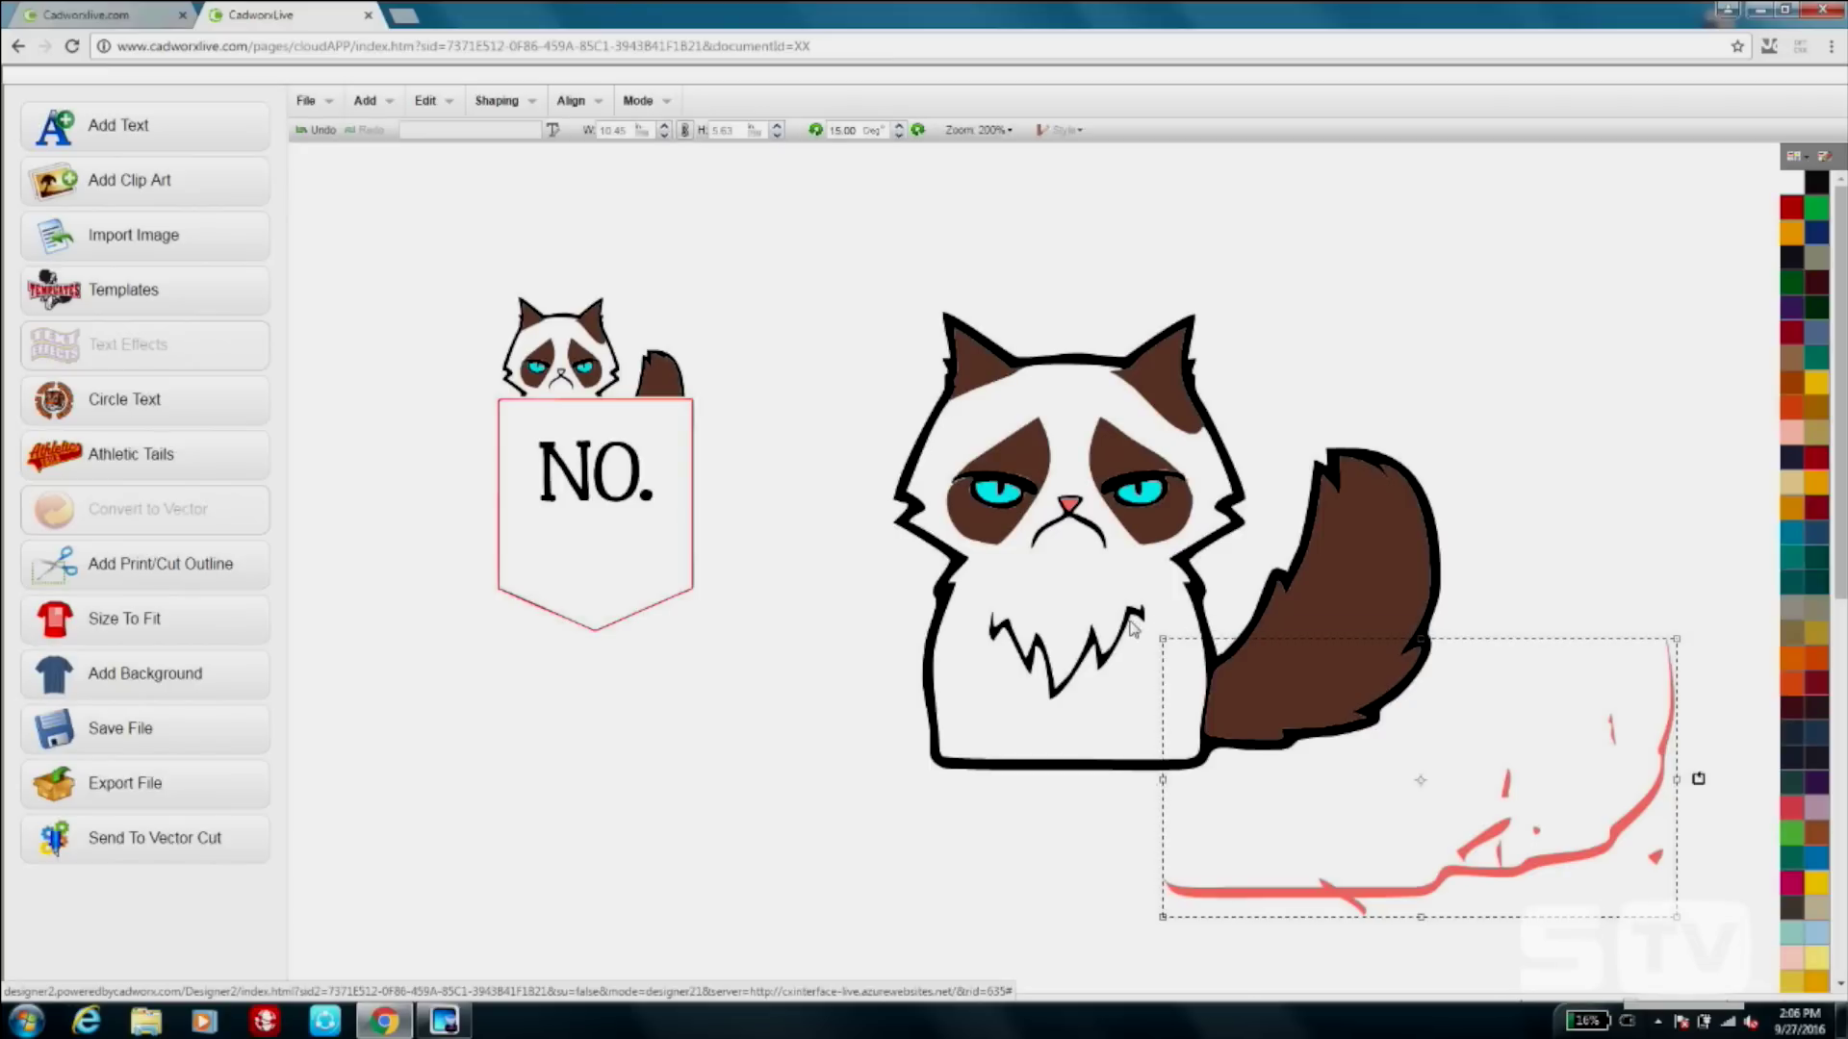
pyautogui.rightClick(1365, 752)
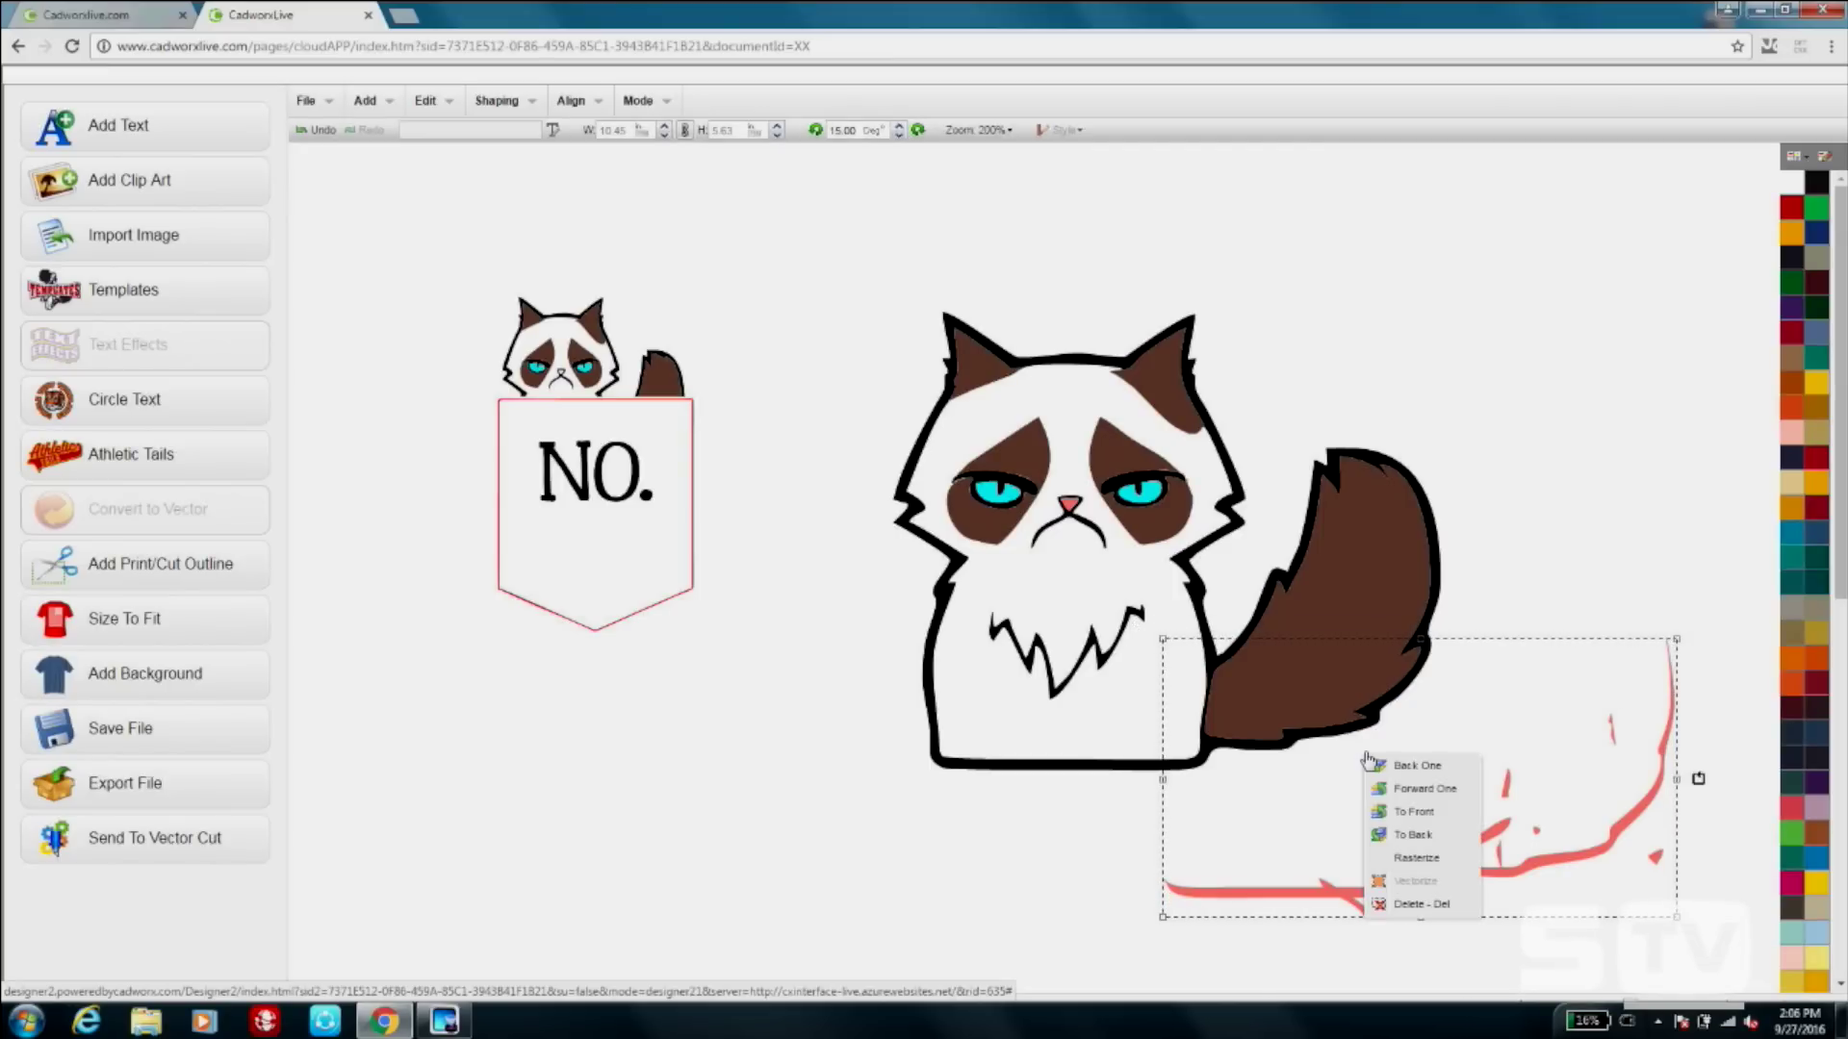
pyautogui.click(1460, 902)
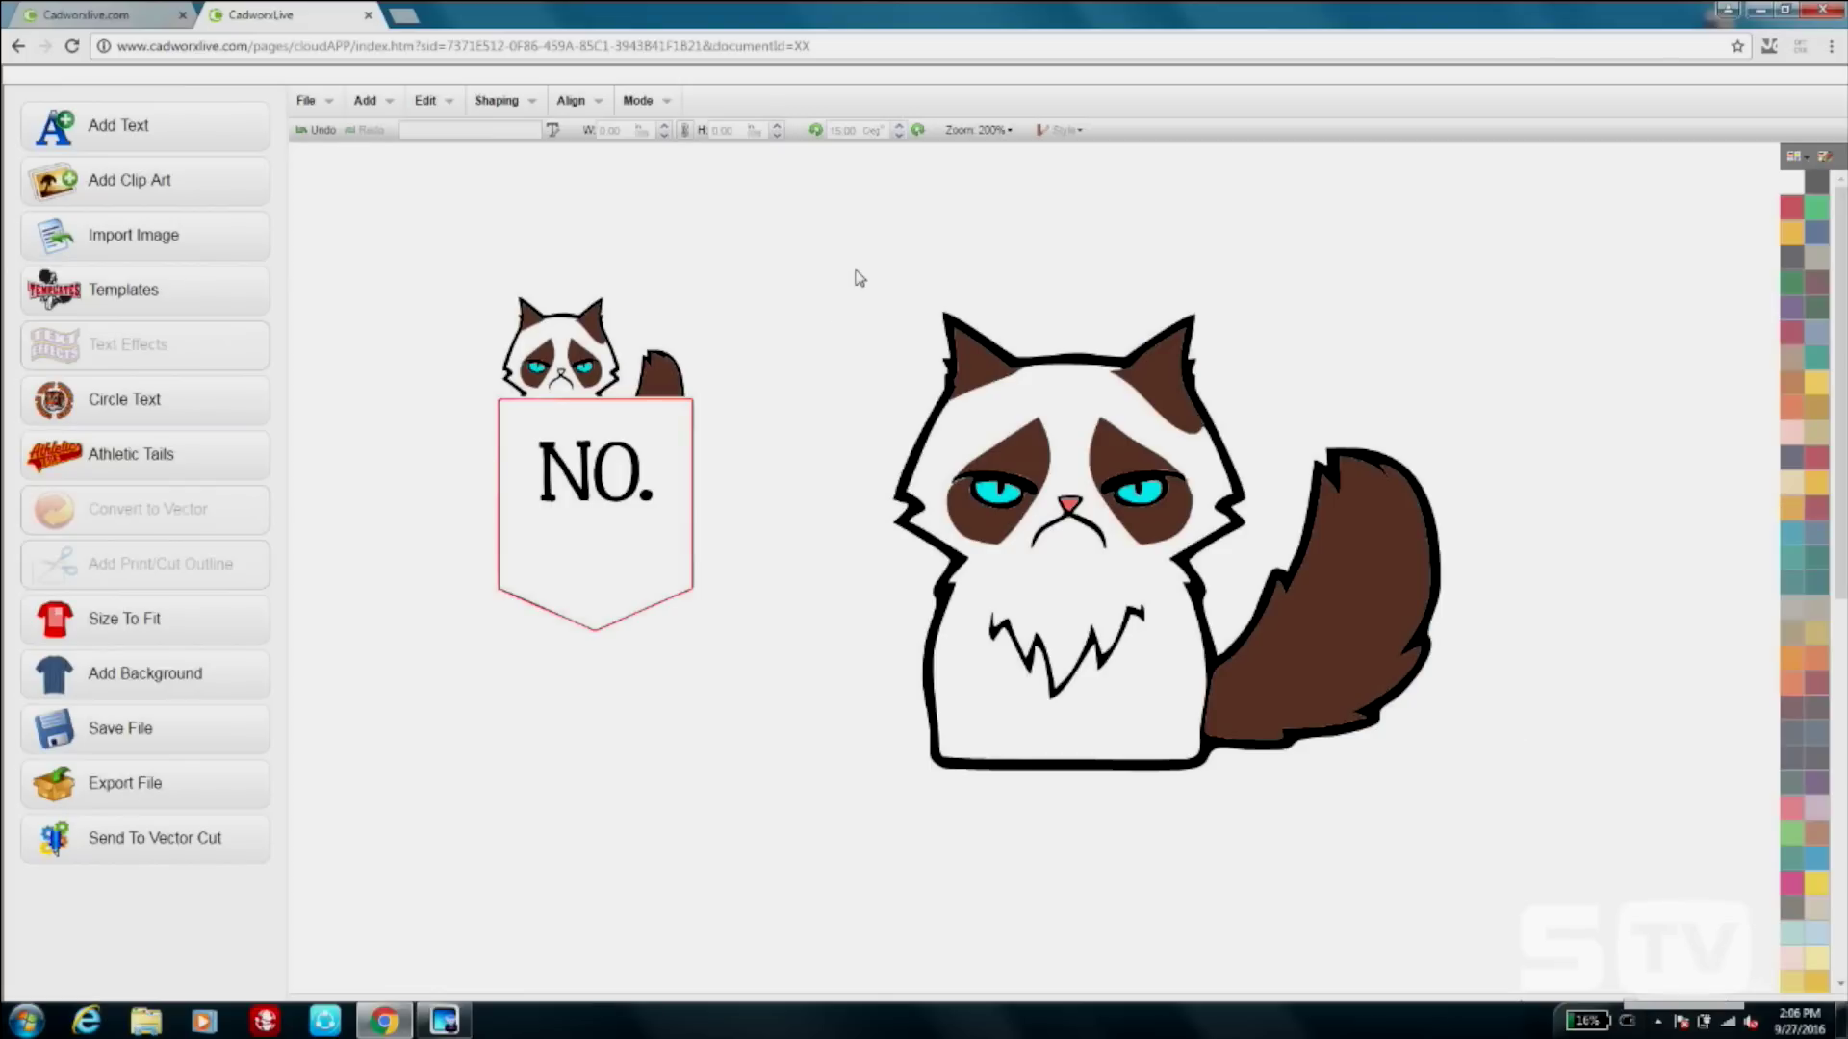
# Move the pocket outline down below the NO. text.
pyautogui.click(651, 604)
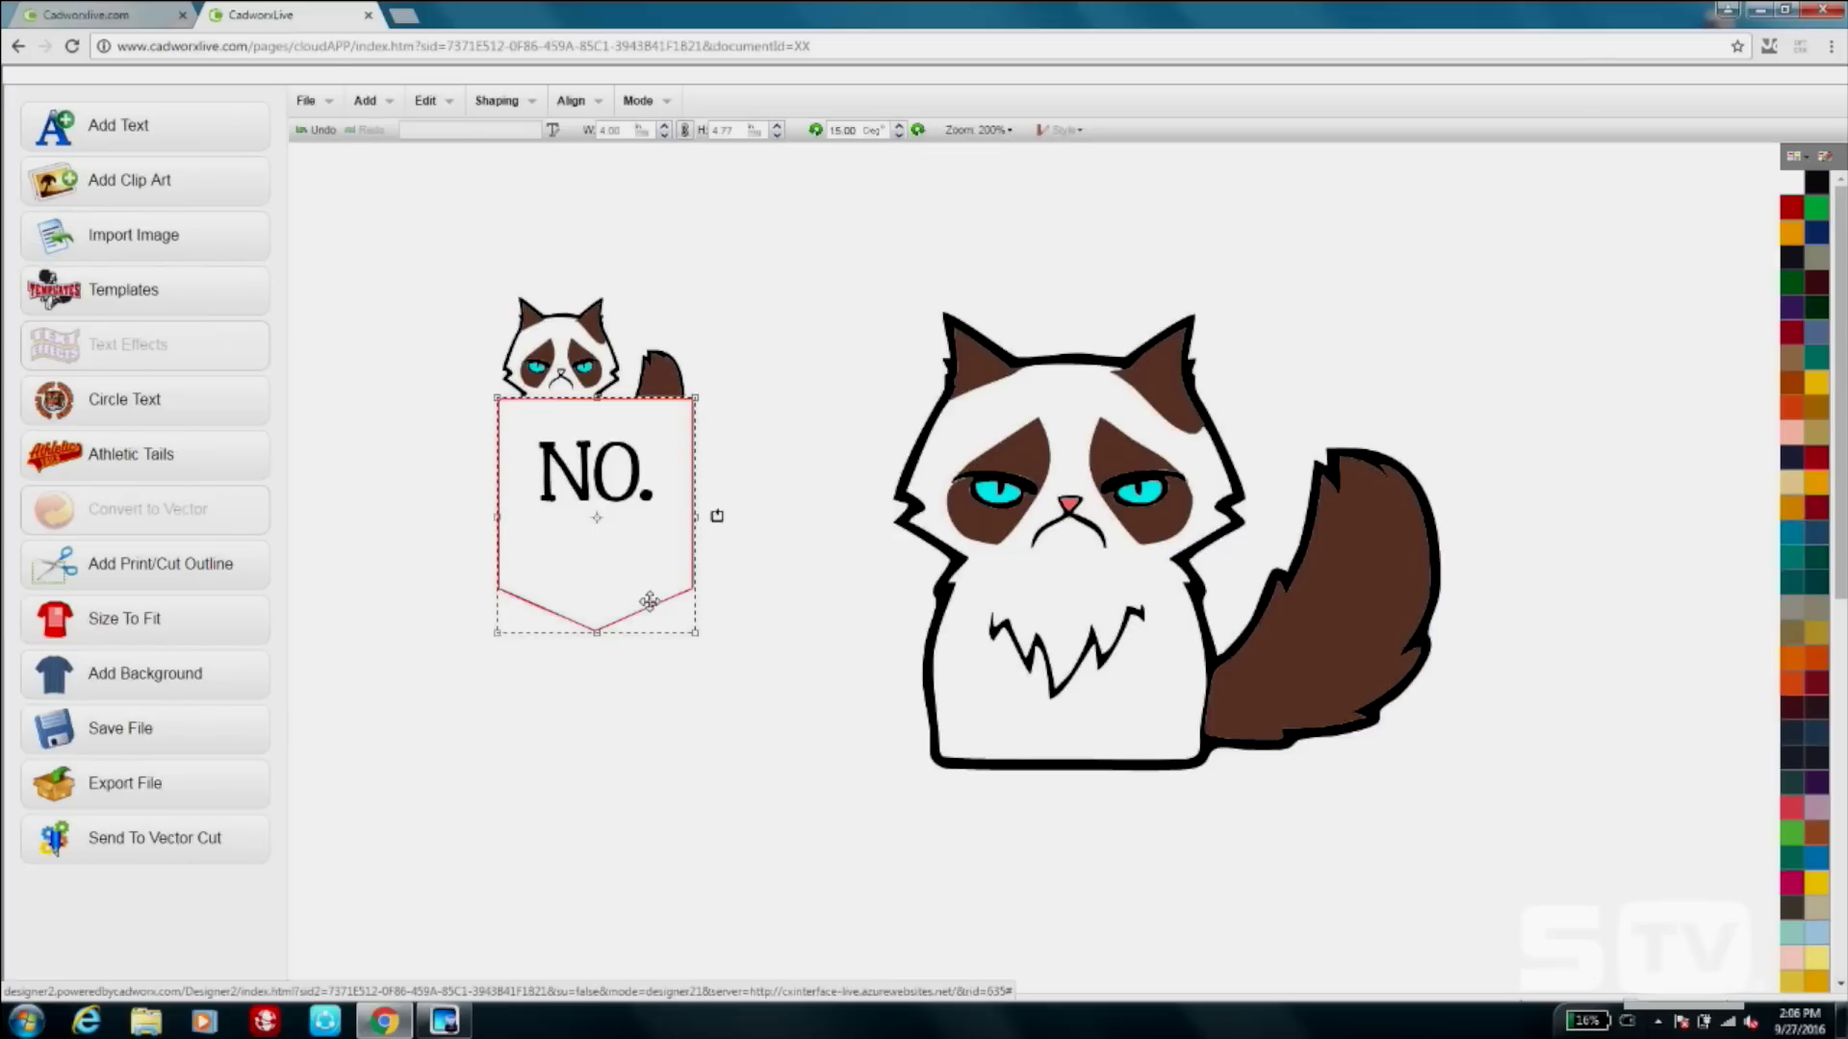
pyautogui.click(663, 731)
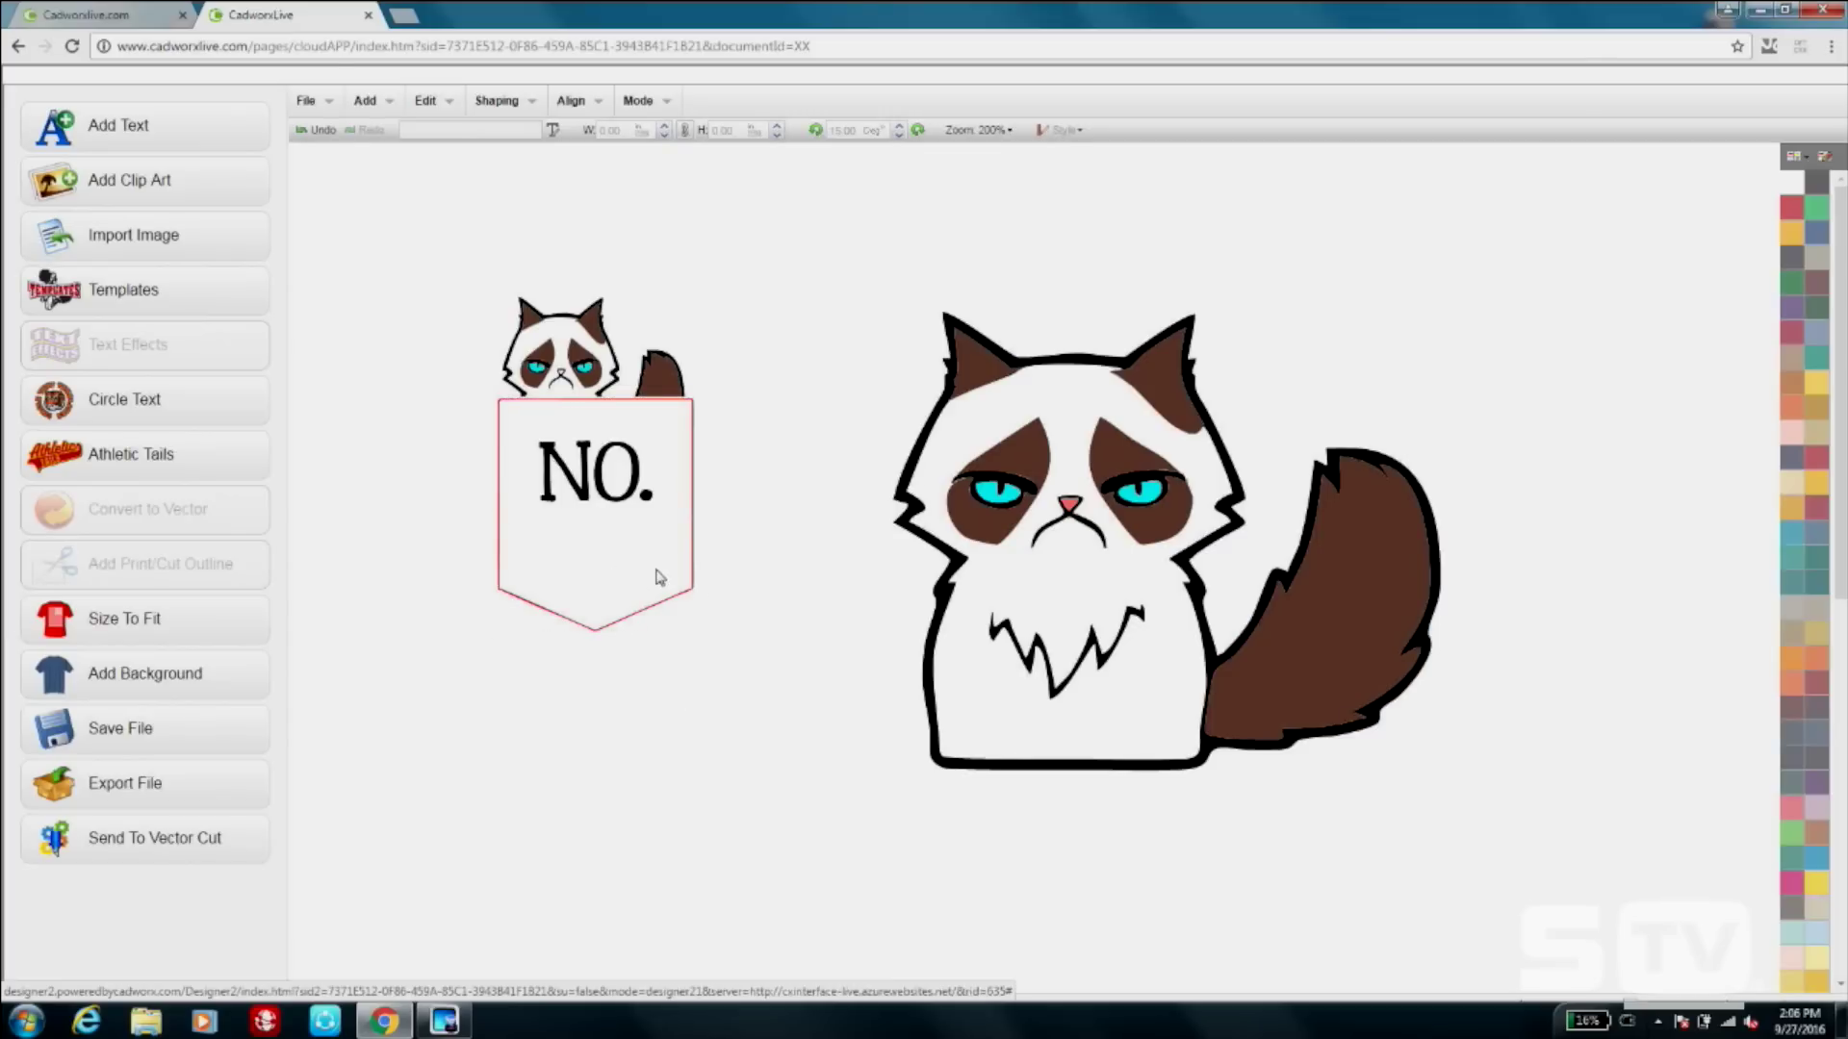
pyautogui.moveTo(555, 565); pyautogui.dragTo(750, 826)
# Undo the accidental brown patch move and shift the whole large cat up and right.
pyautogui.moveTo(1093, 706); pyautogui.dragTo(1088, 640)
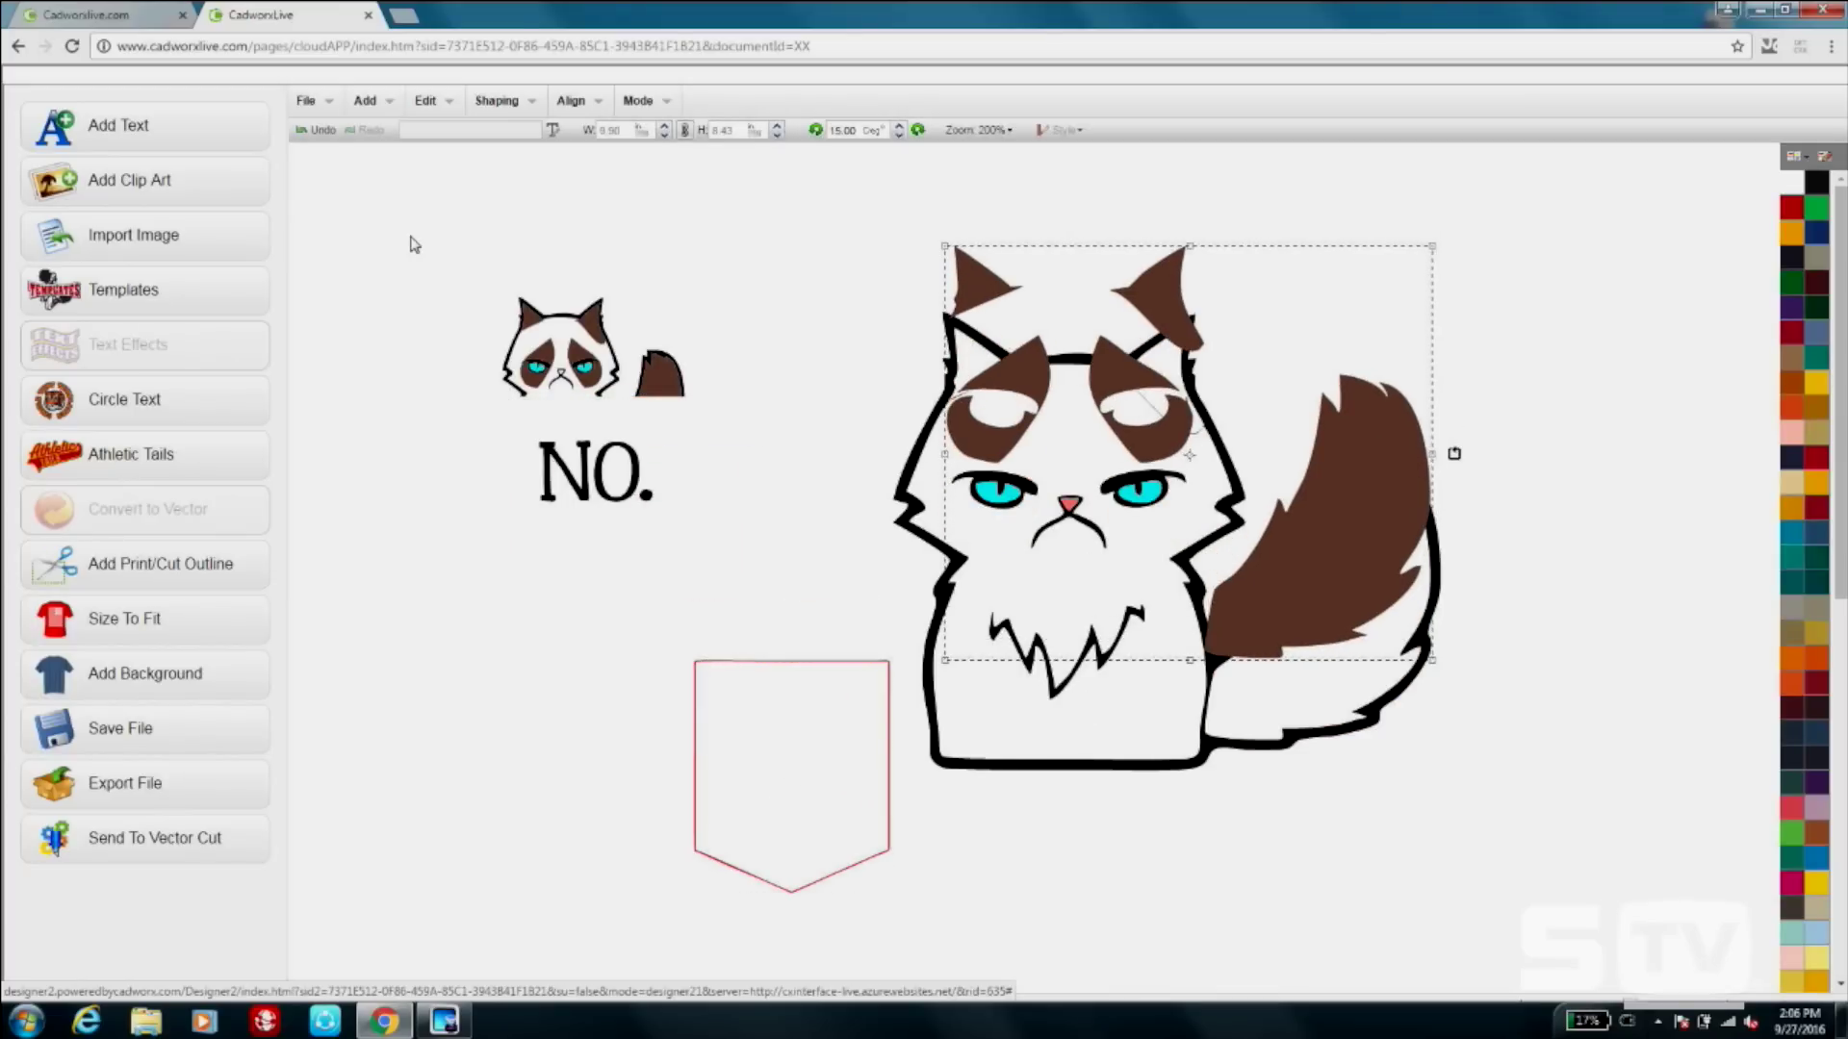
pyautogui.click(318, 130)
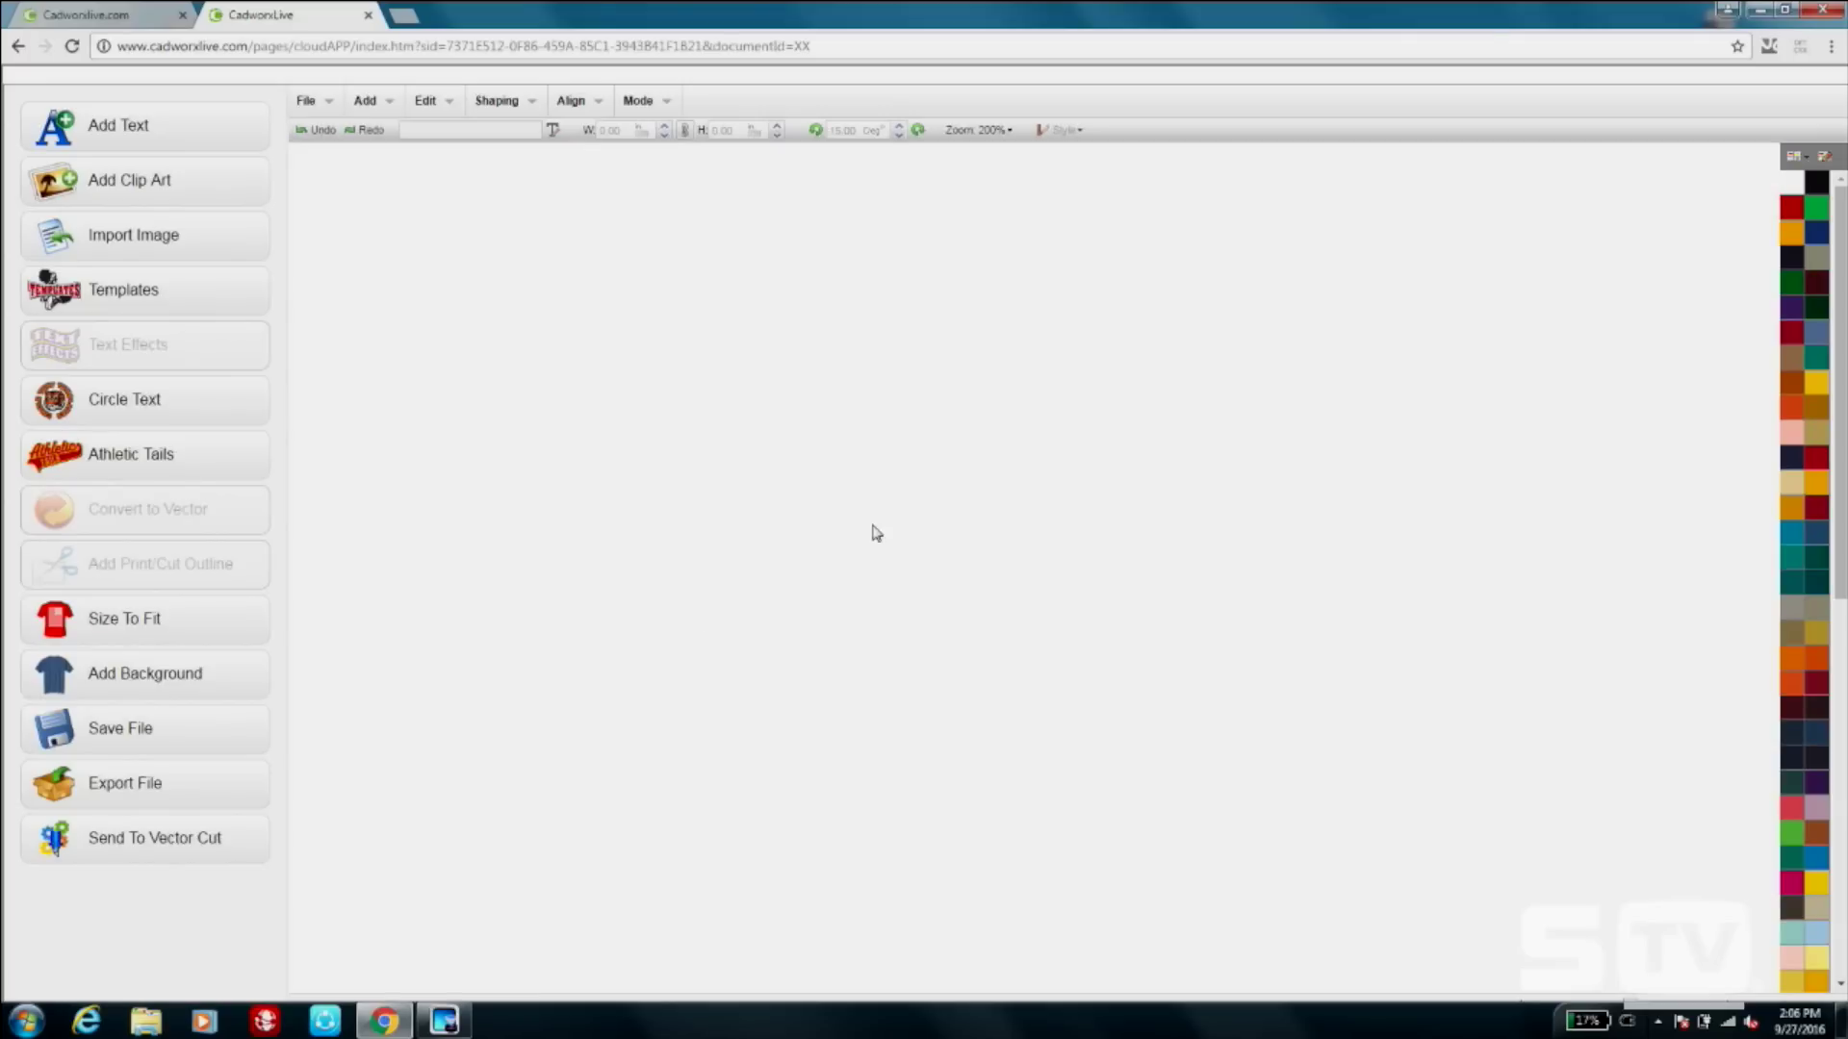
pyautogui.moveTo(840, 255); pyautogui.dragTo(1547, 856)
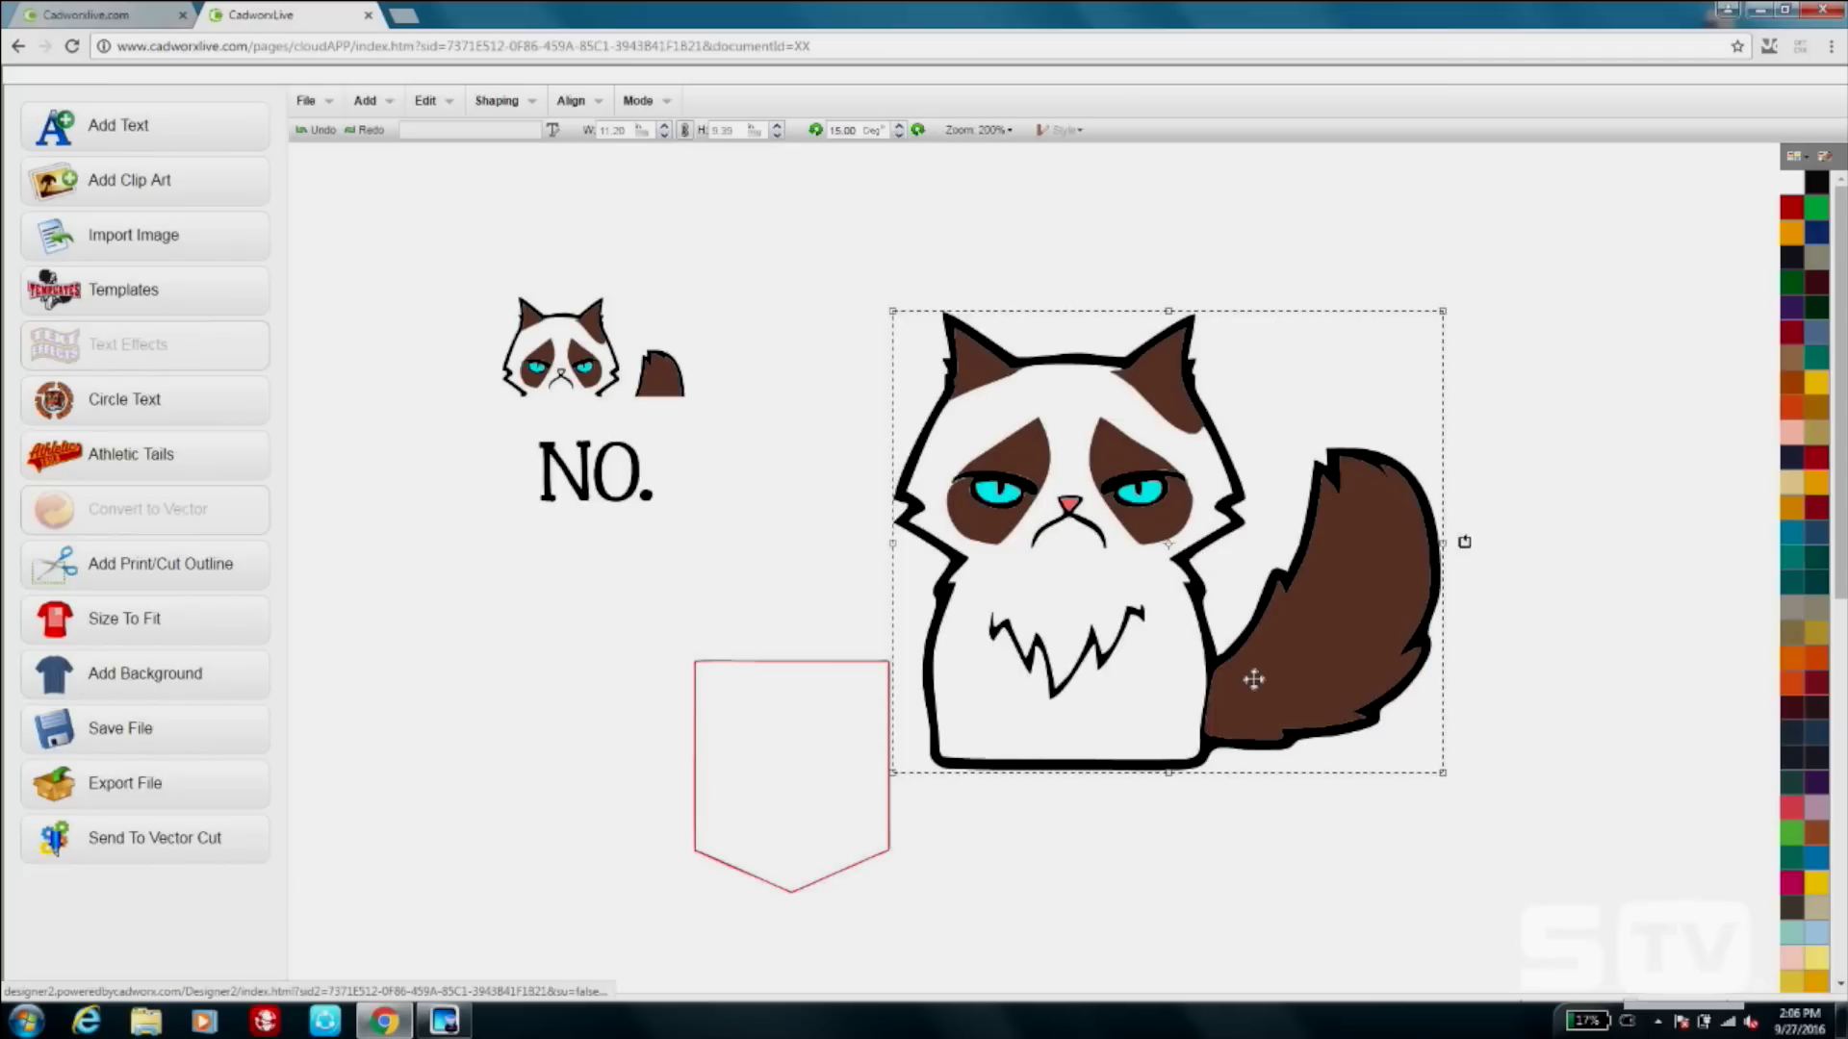
pyautogui.moveTo(1204, 631); pyautogui.dragTo(1259, 526)
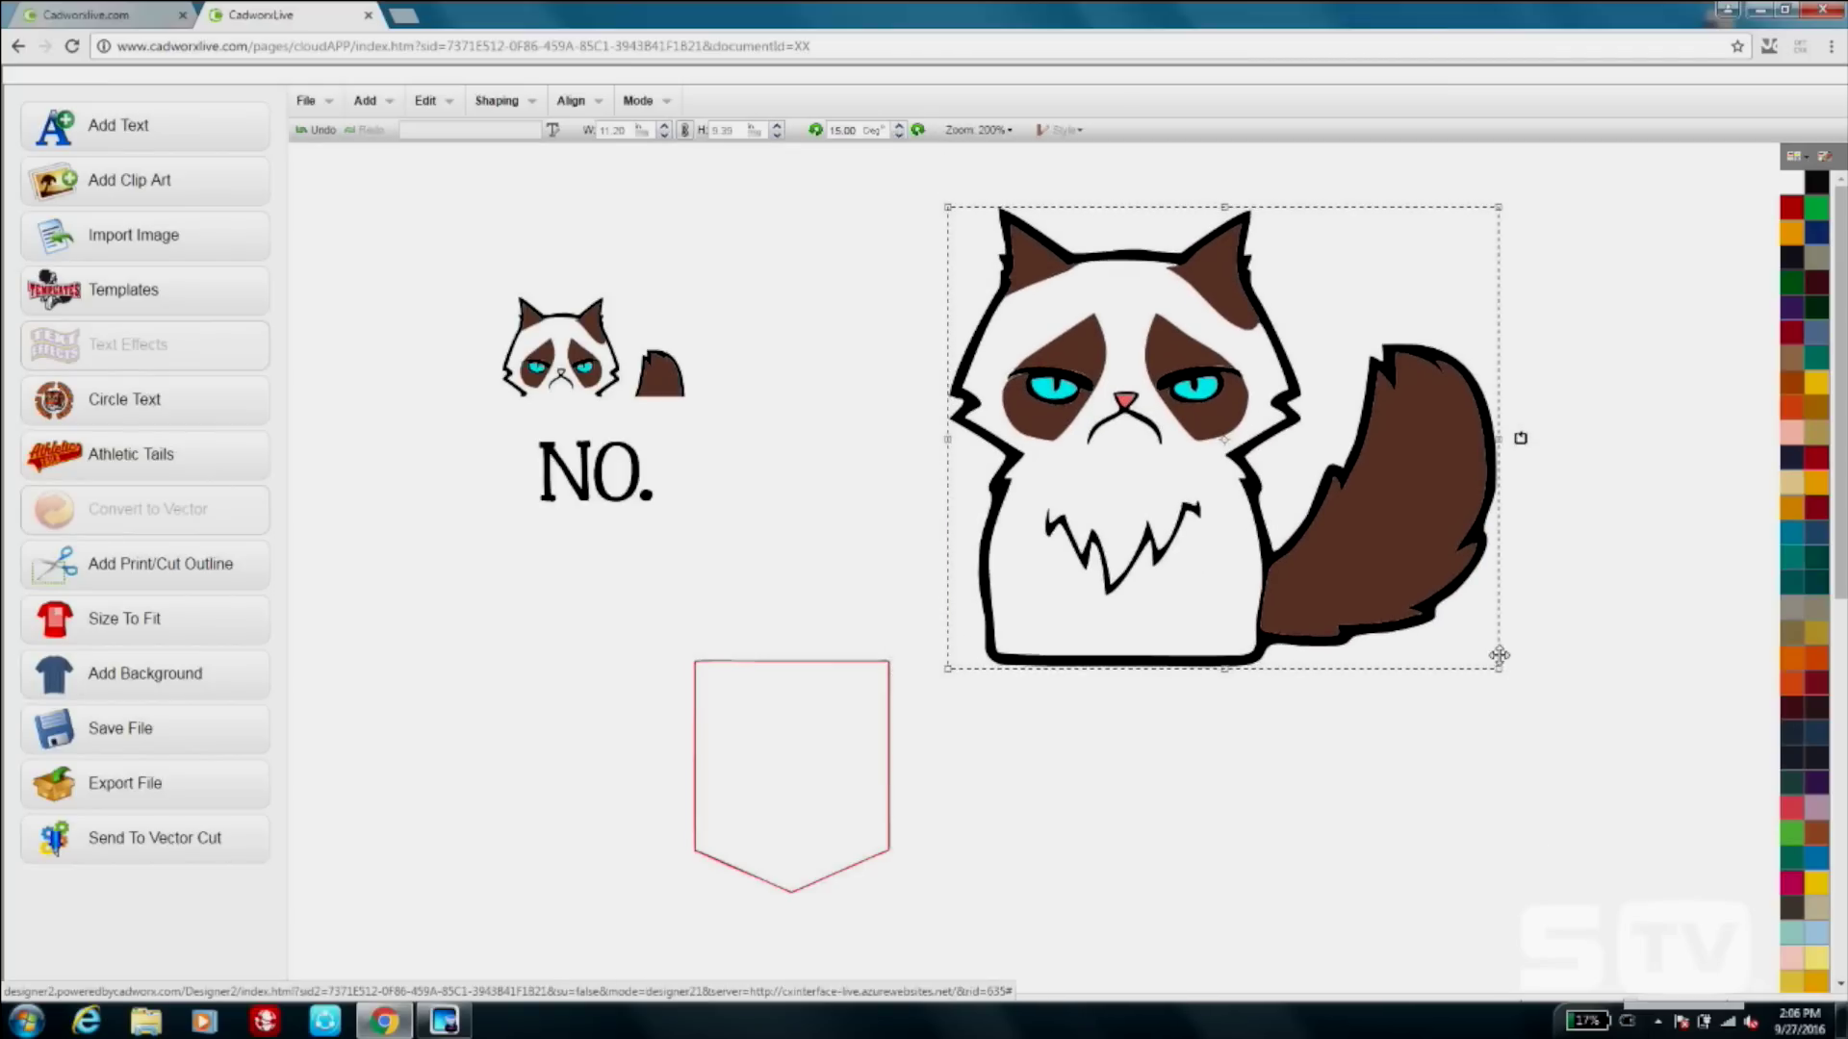
# Combine all parts of the large cat into one object.
pyautogui.click(1503, 672)
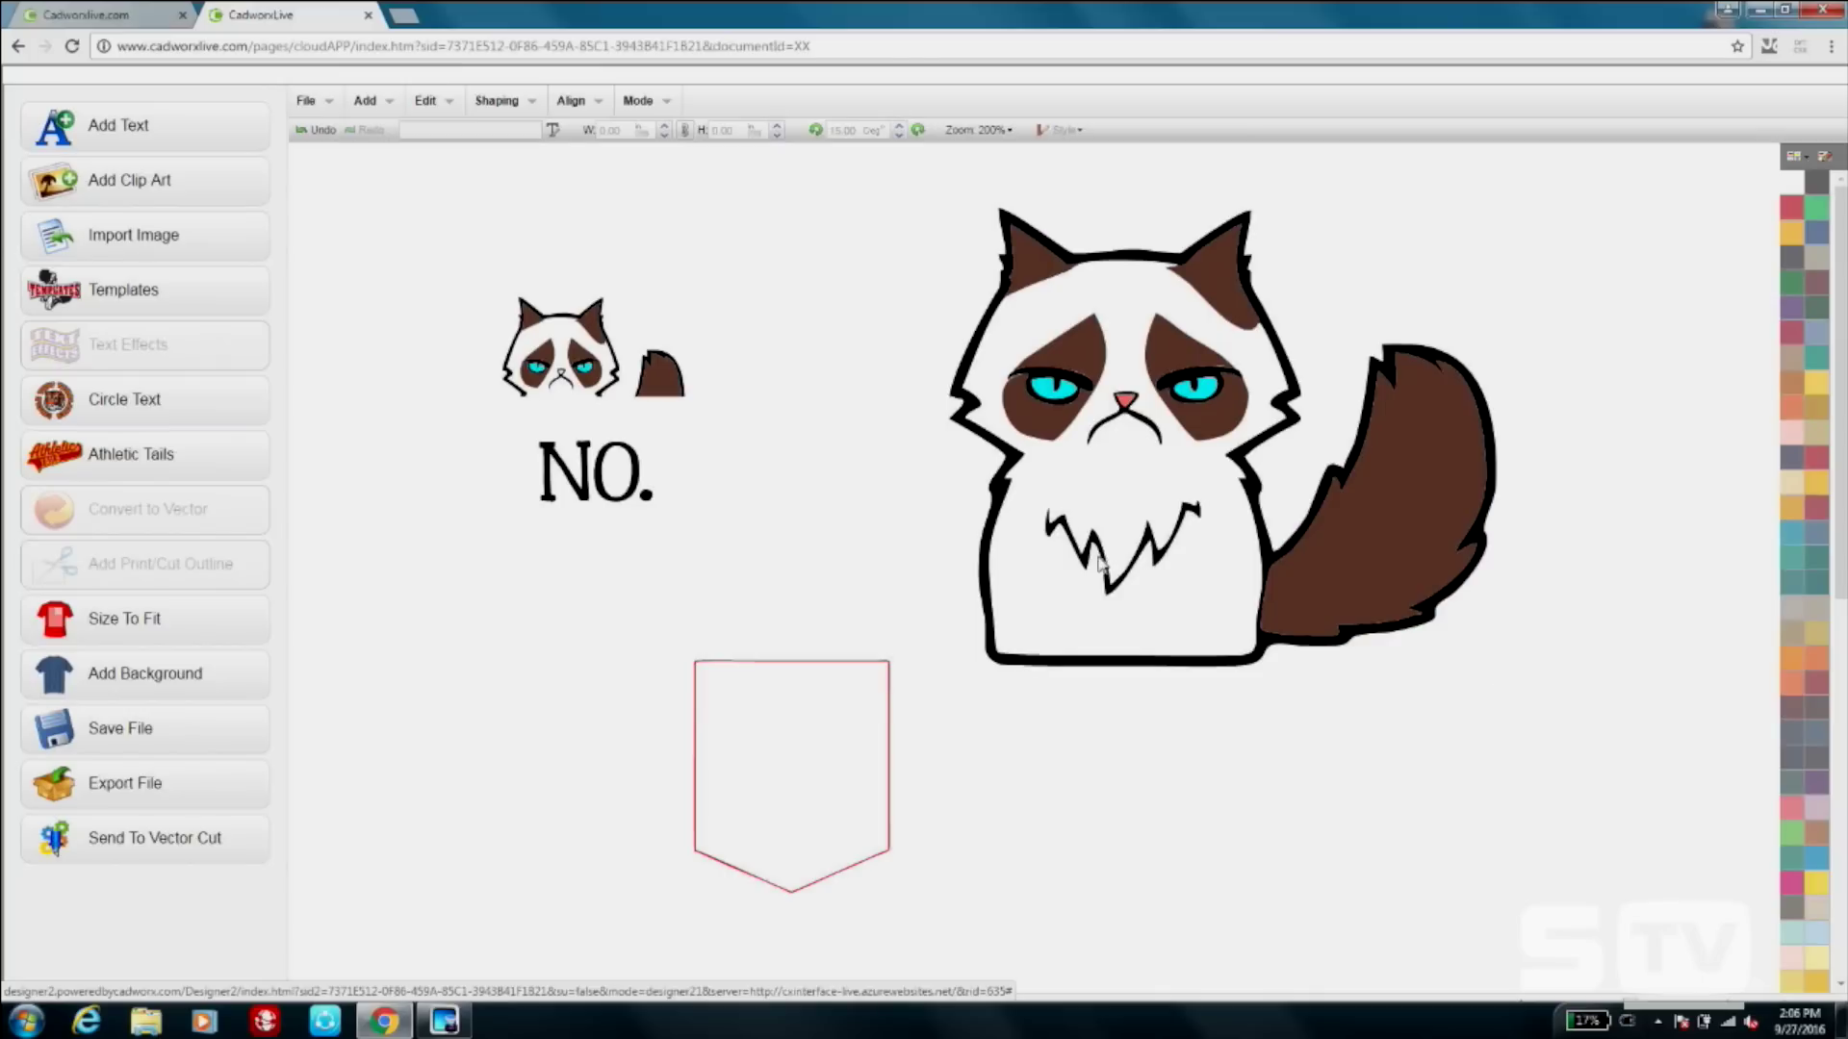
pyautogui.moveTo(1041, 326); pyautogui.dragTo(1567, 720)
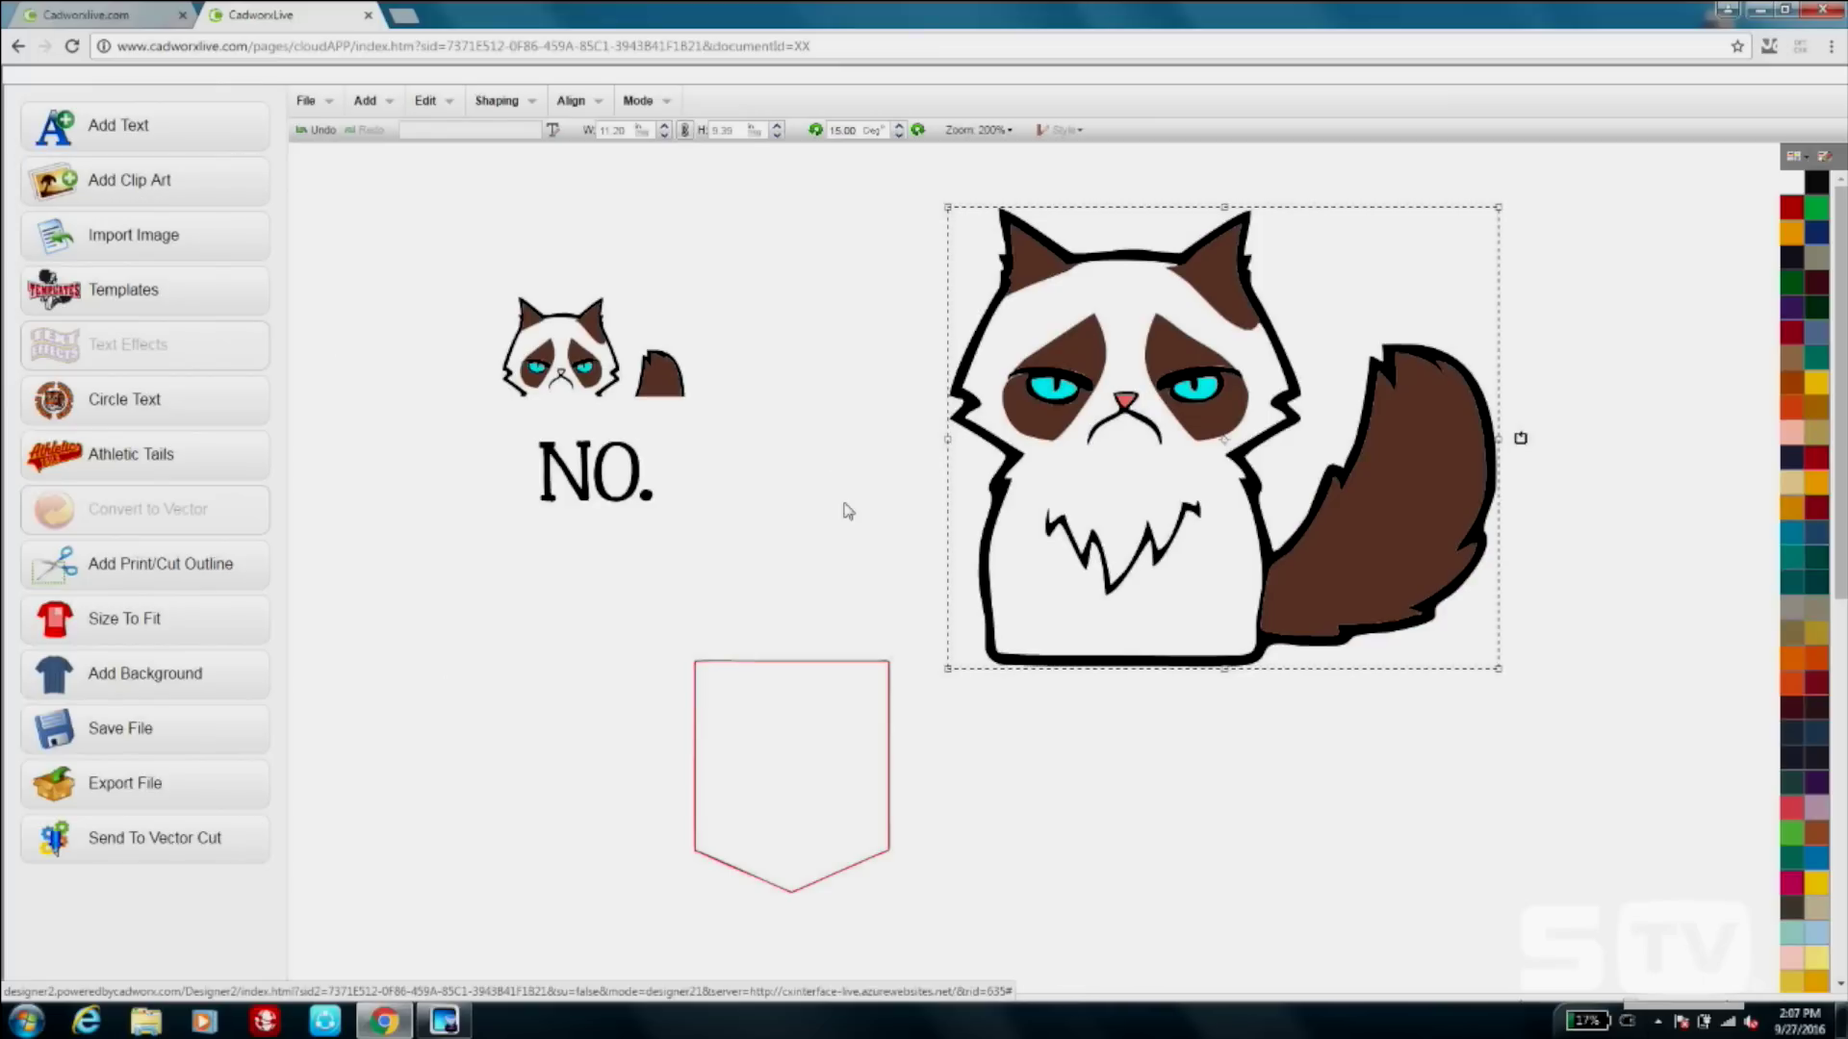
pyautogui.click(501, 112)
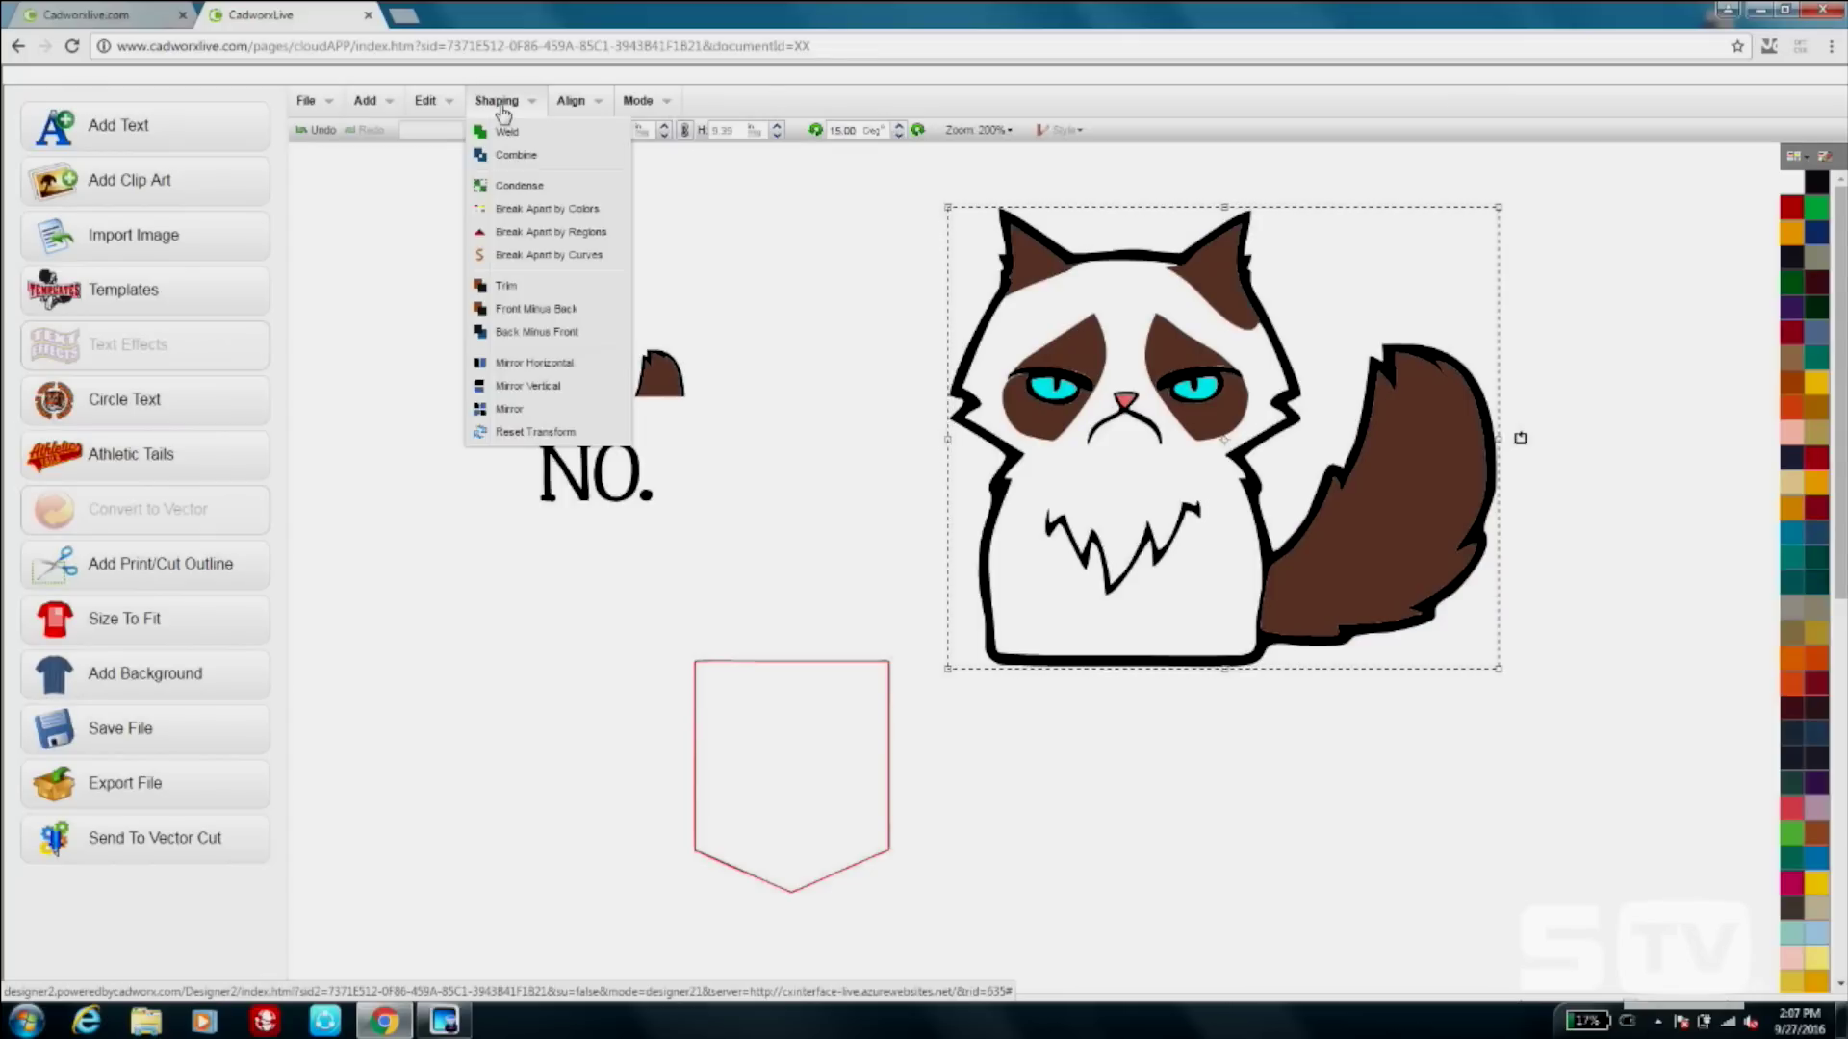
pyautogui.click(537, 187)
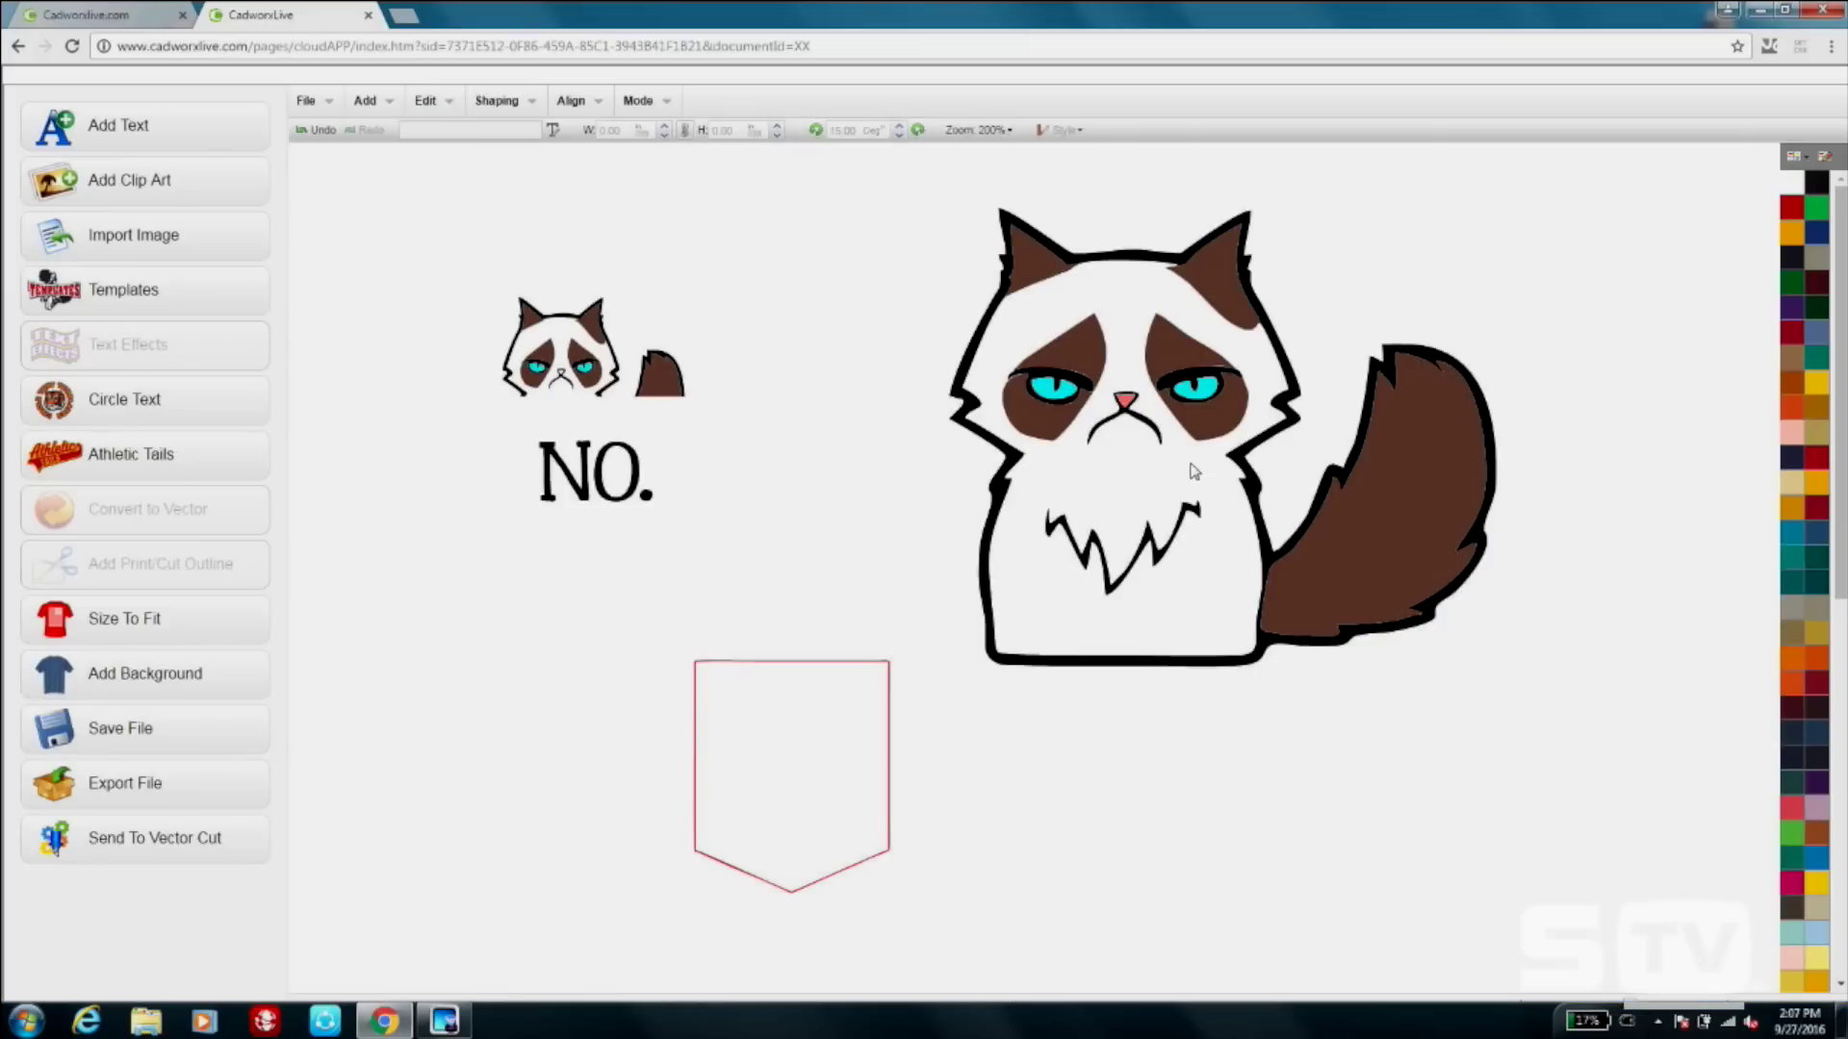
# Shrink the combined cat to 3.75 wide, about 3.75 by 3.14.
pyautogui.moveTo(1193, 471); pyautogui.dragTo(1145, 453)
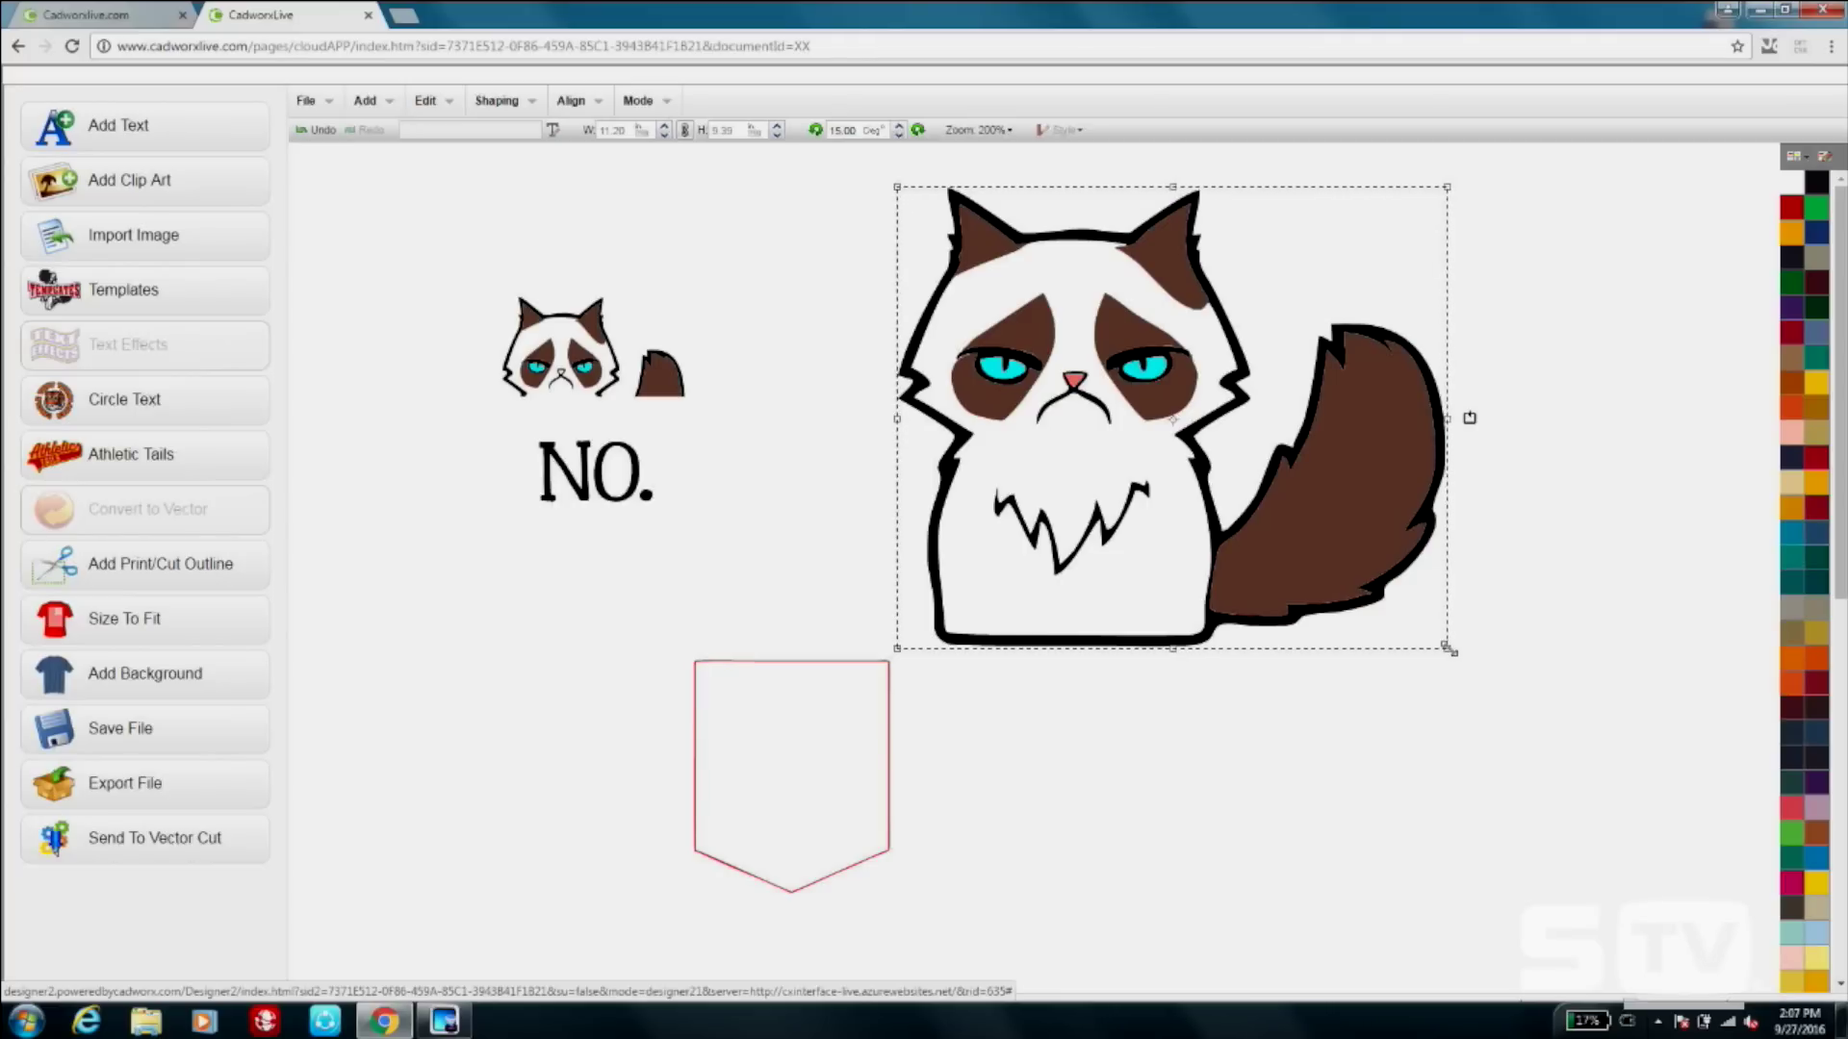
pyautogui.moveTo(1446, 647); pyautogui.dragTo(1051, 467)
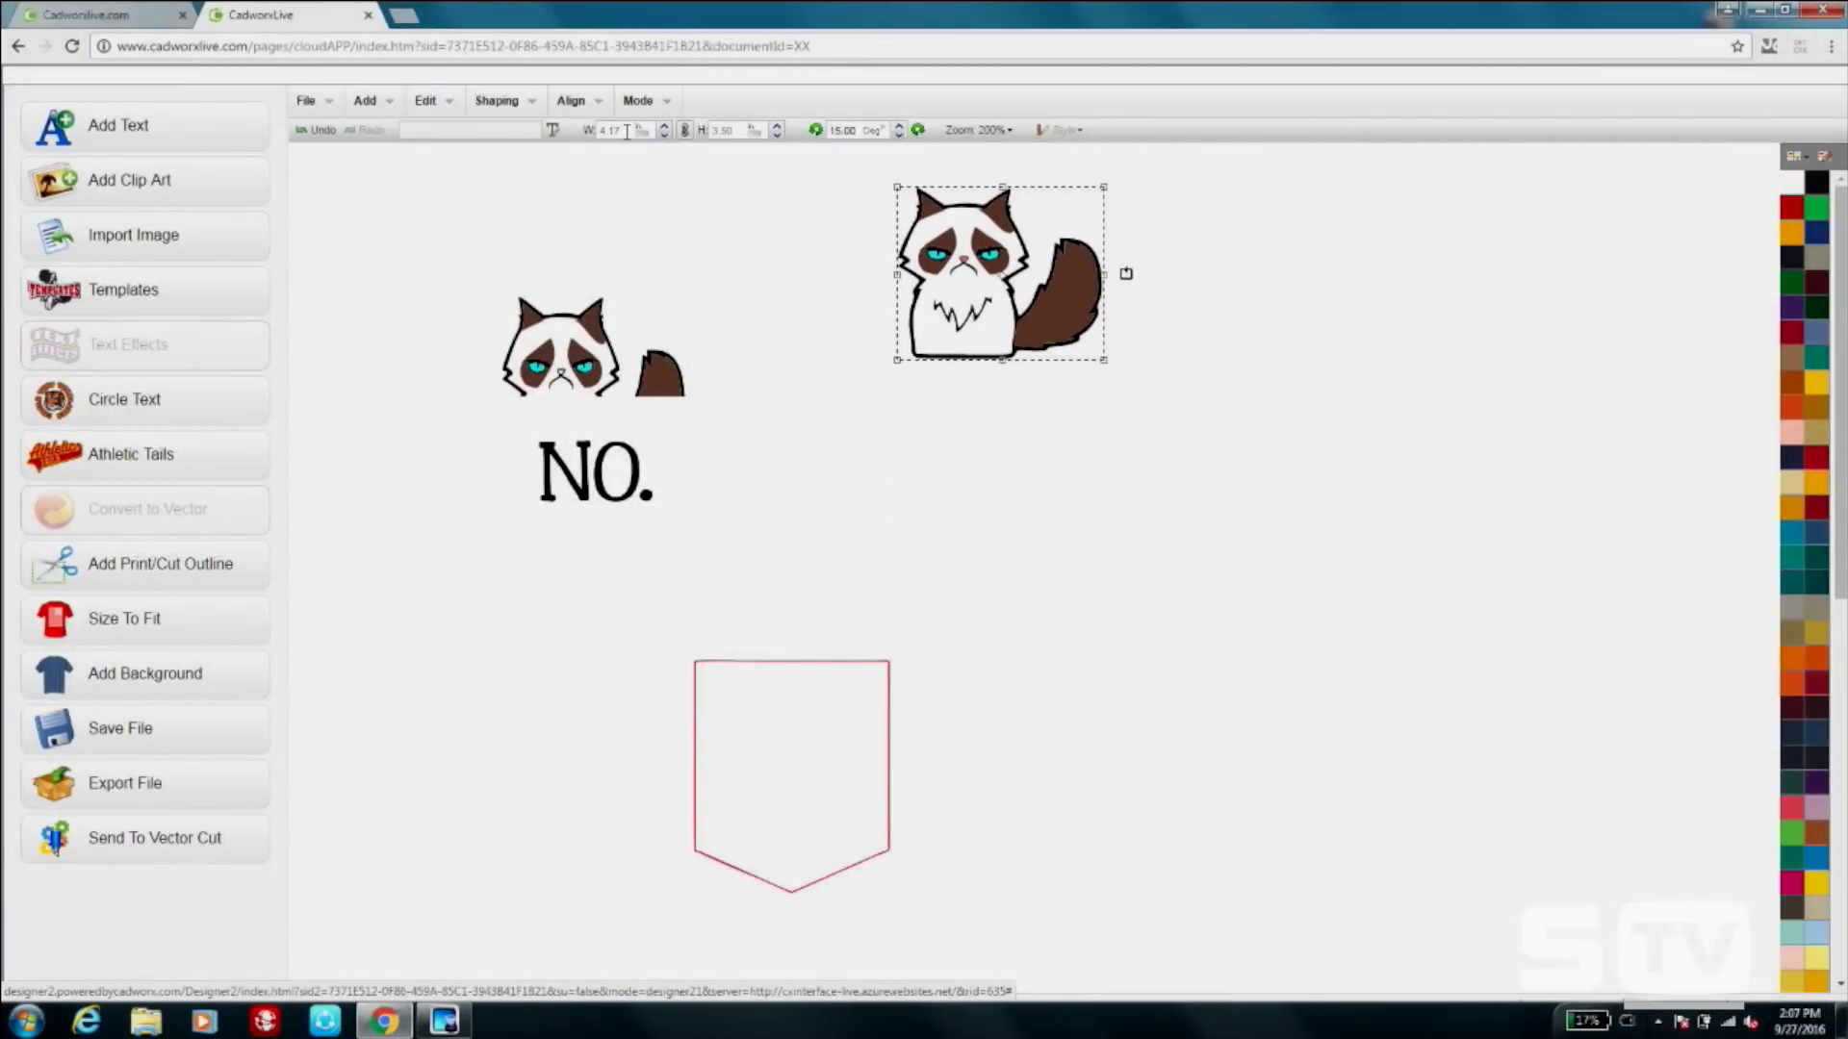
pyautogui.press('BackSpace')
pyautogui.press('BackSpace')
pyautogui.press('BackSpace')
pyautogui.press('BackSpace')
pyautogui.write('3.75')
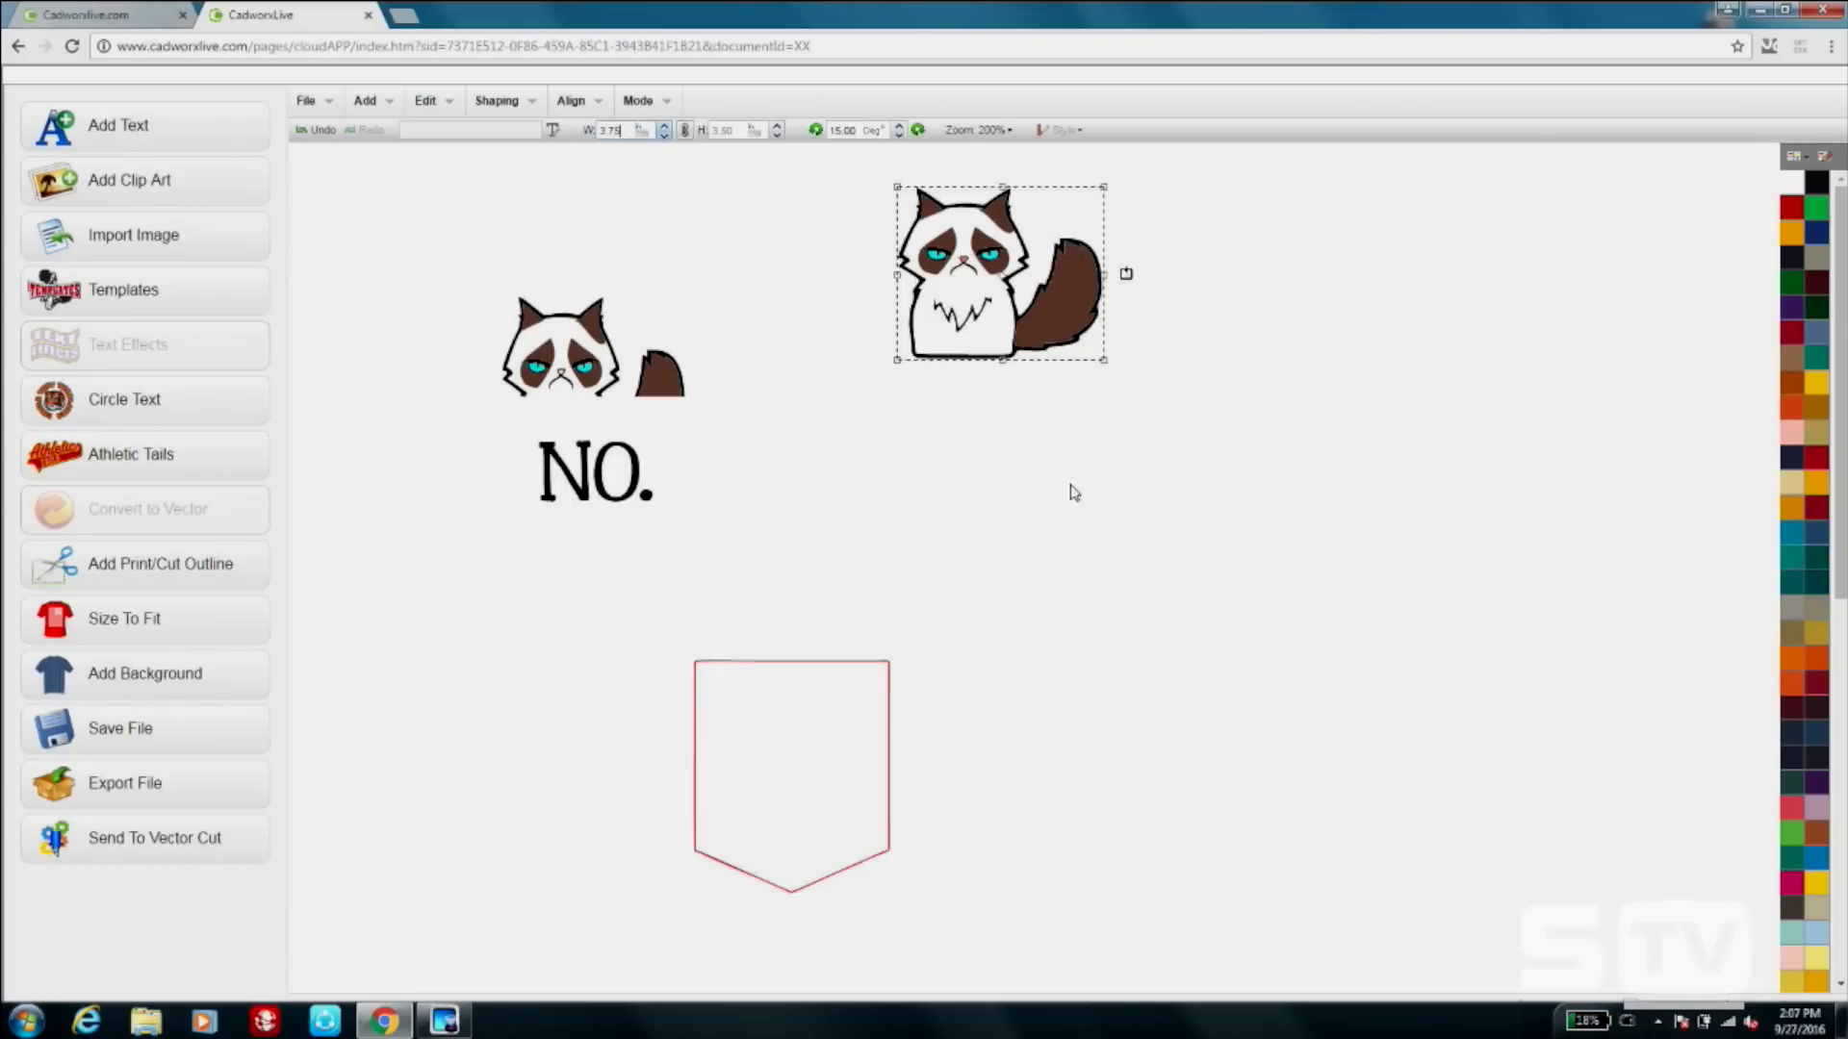
pyautogui.press('Return')
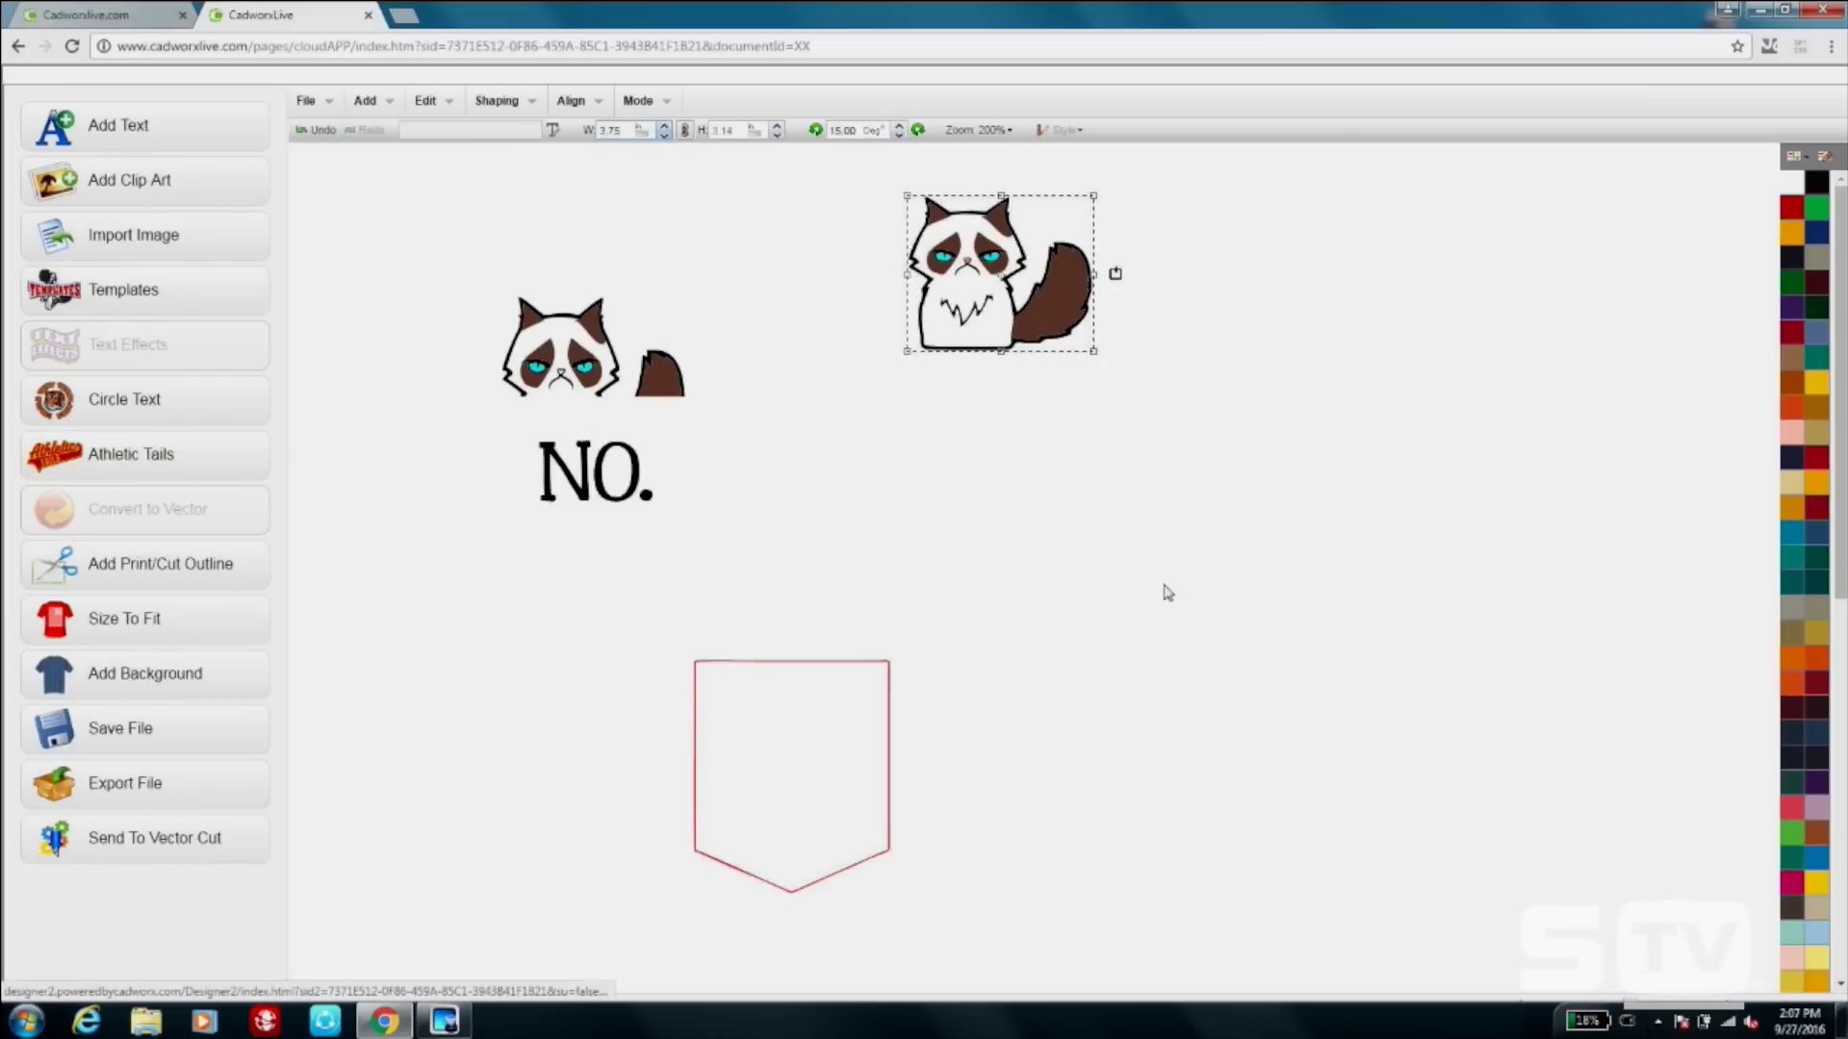
pyautogui.moveTo(836, 763); pyautogui.dragTo(1030, 532)
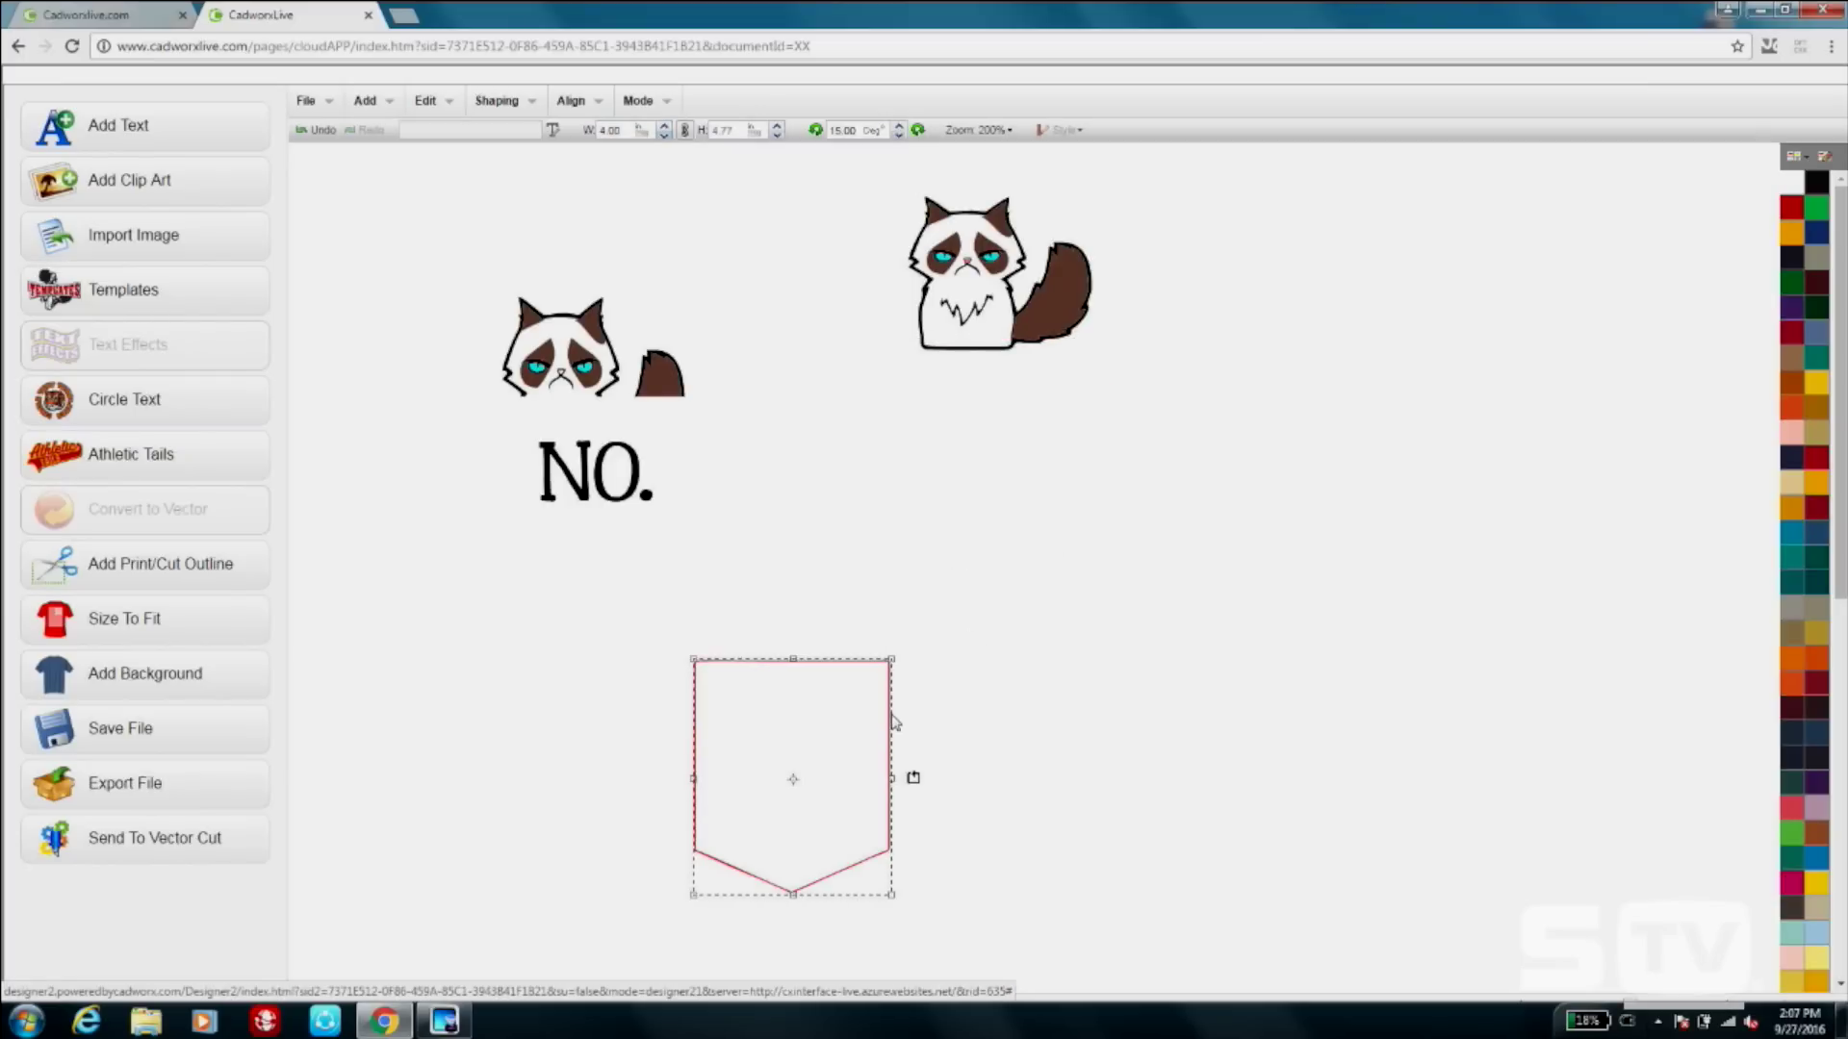
# Place the pocket outline under the cat, bring it to front, and select both.
pyautogui.moveTo(796, 775); pyautogui.dragTo(1013, 439)
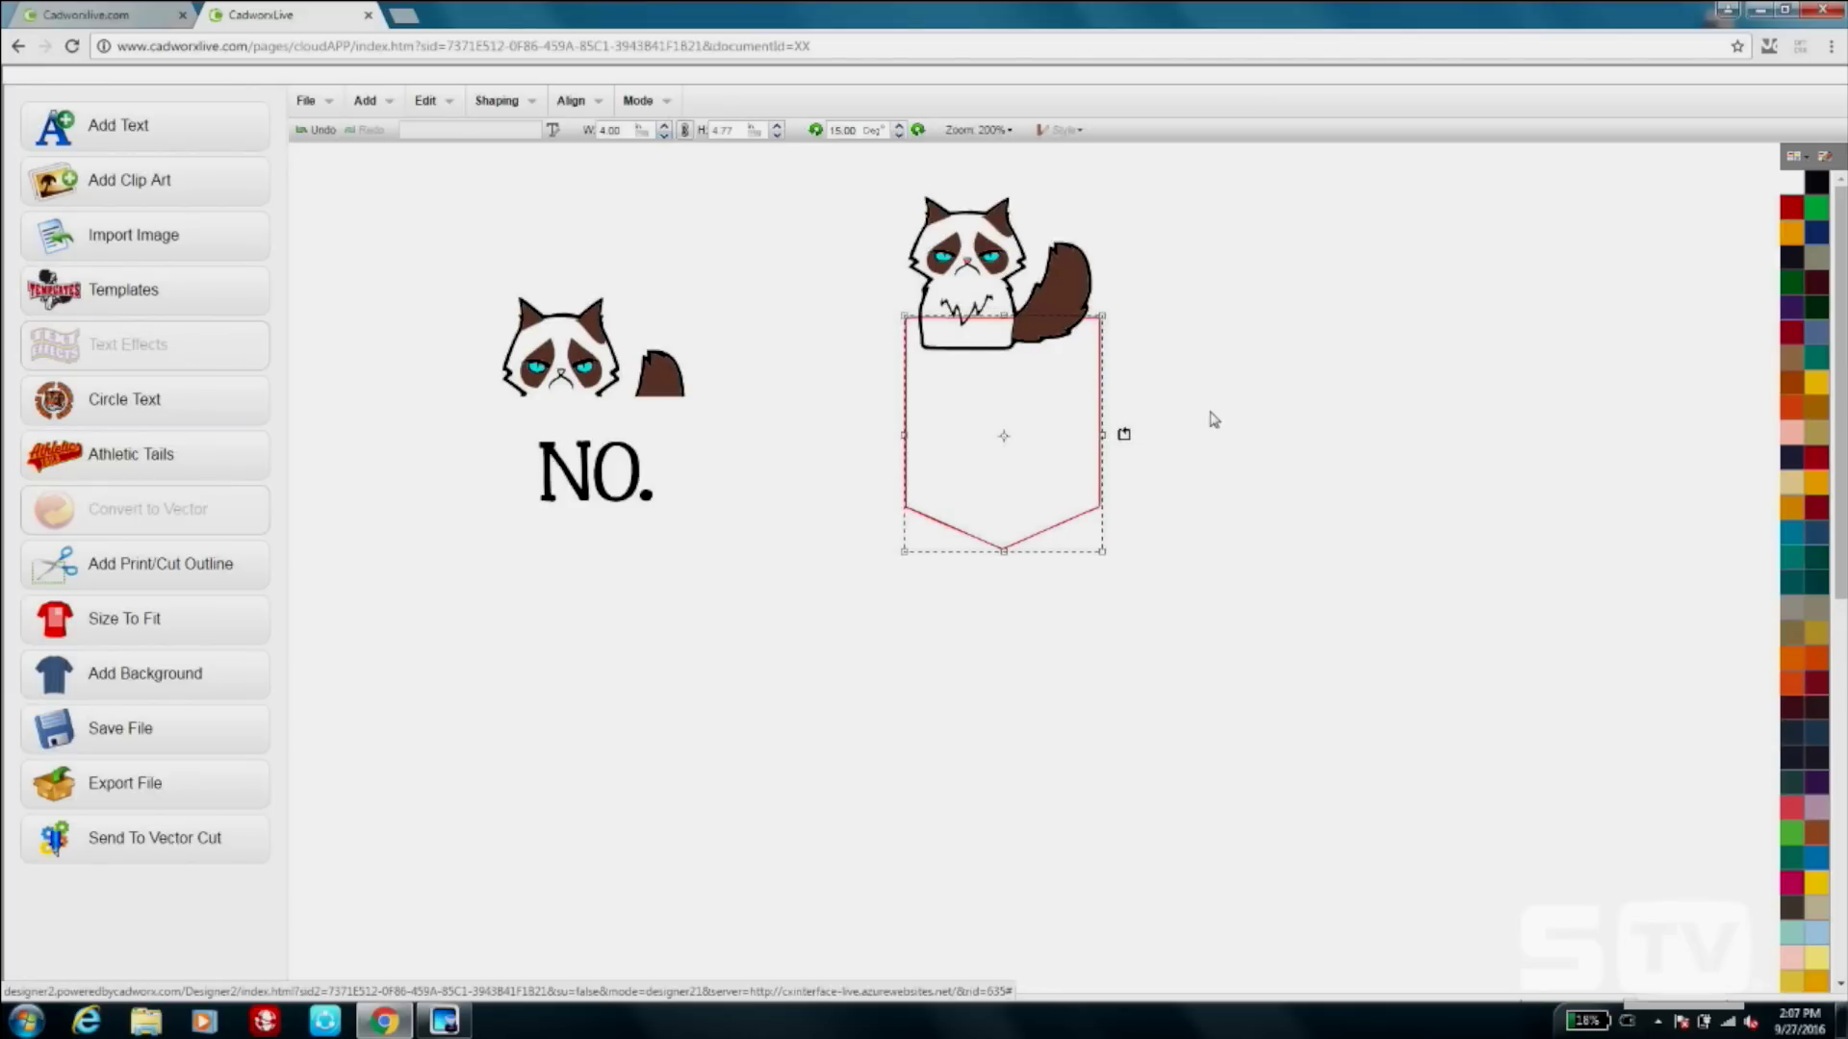
pyautogui.moveTo(1030, 406); pyautogui.dragTo(1035, 389)
pyautogui.click(1263, 446)
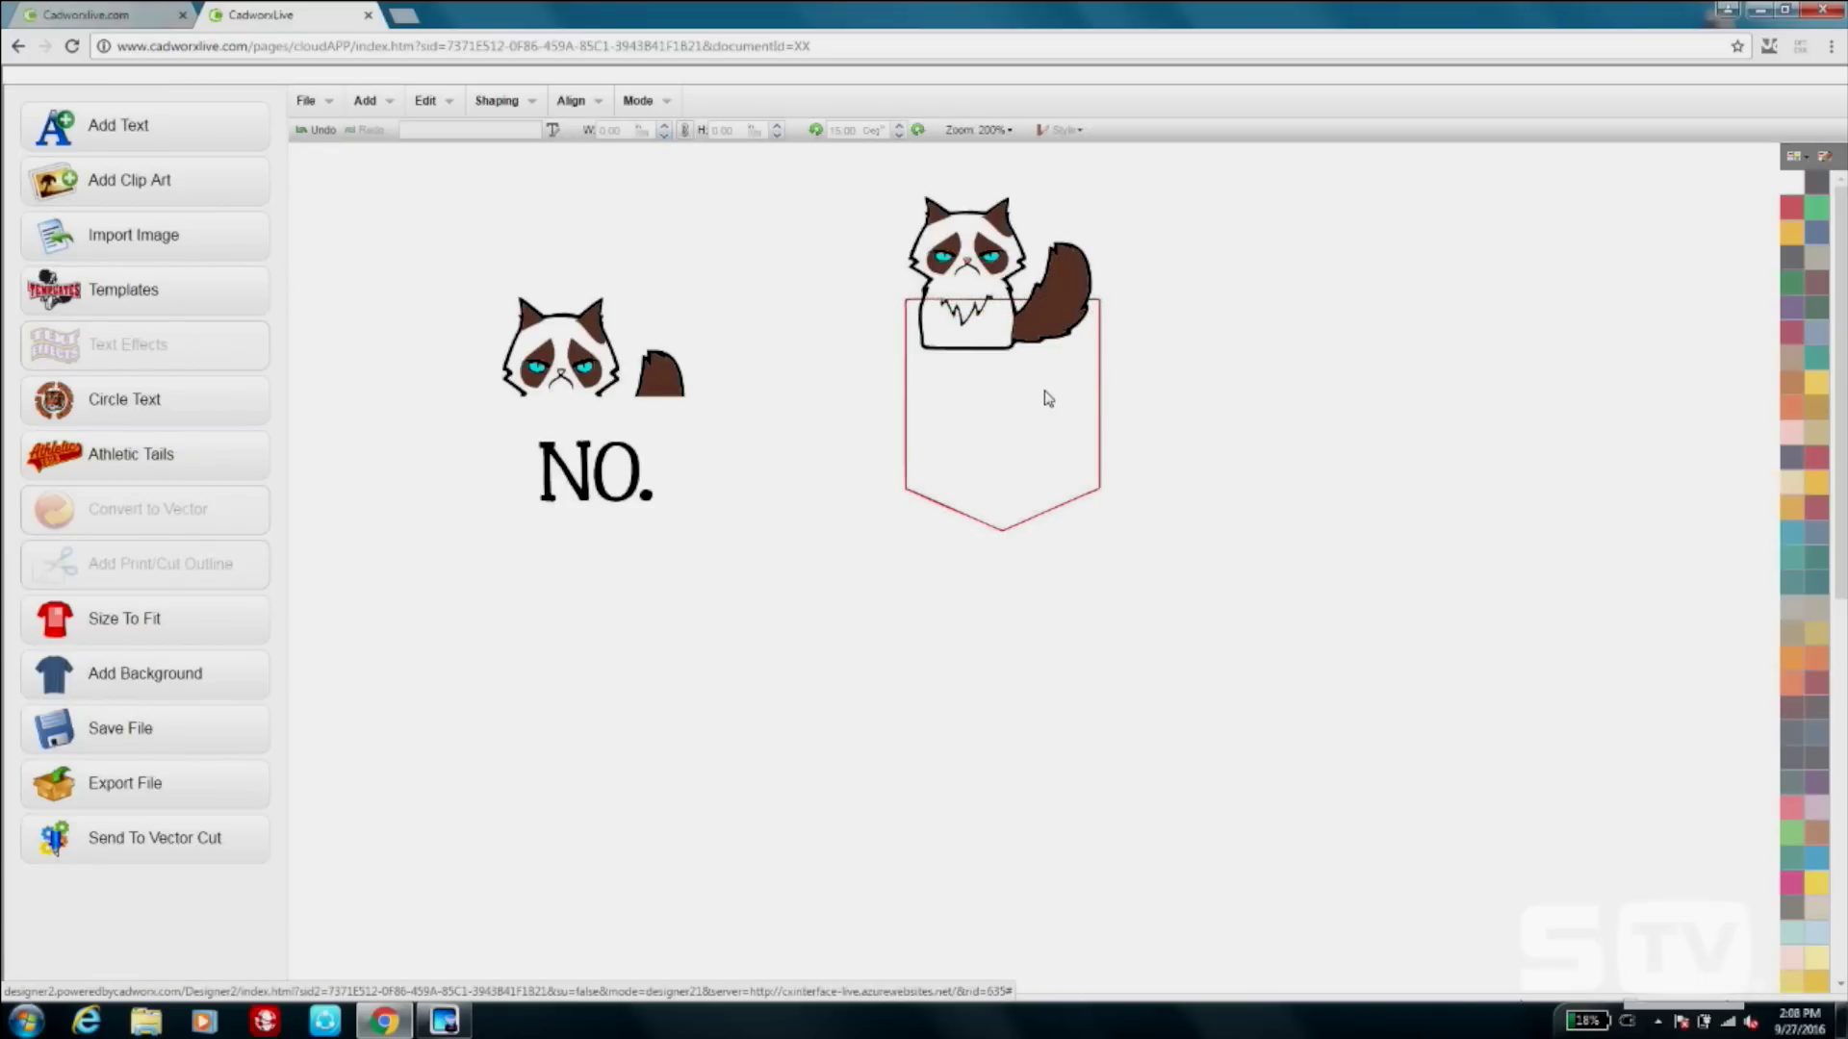
pyautogui.rightClick(1014, 471)
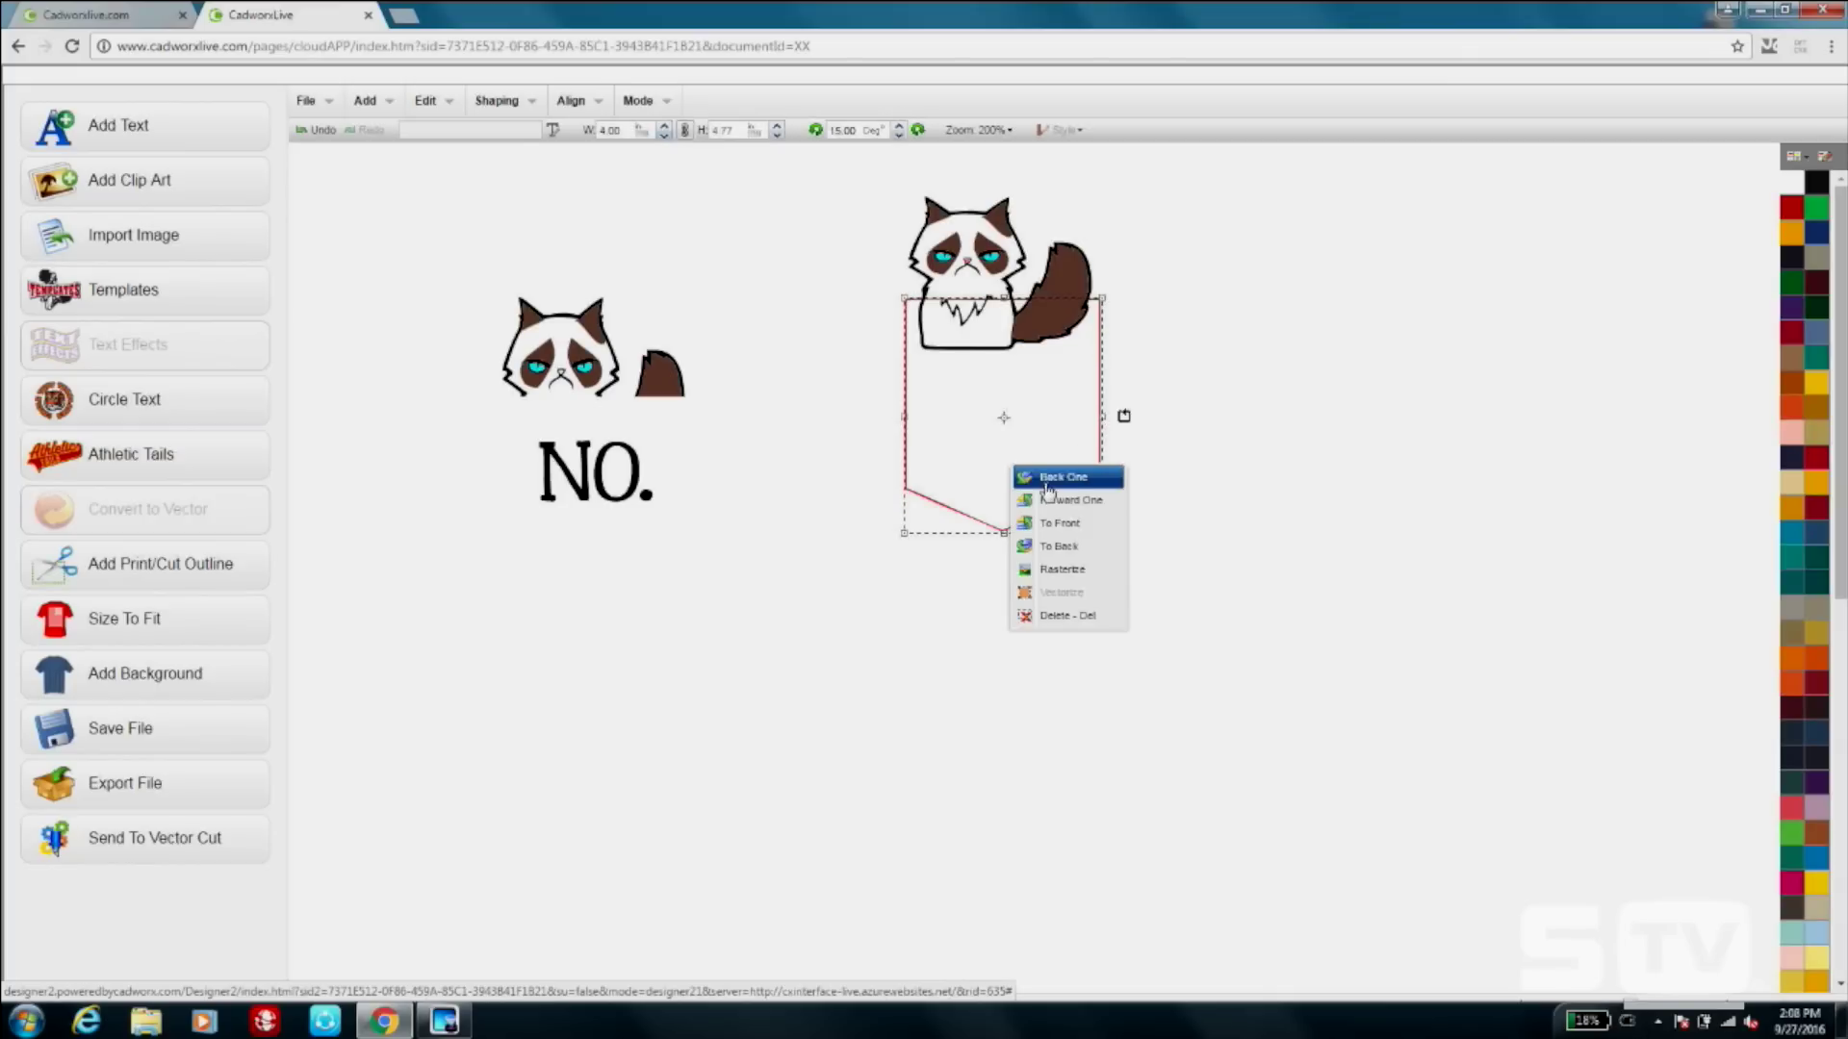
pyautogui.click(1086, 526)
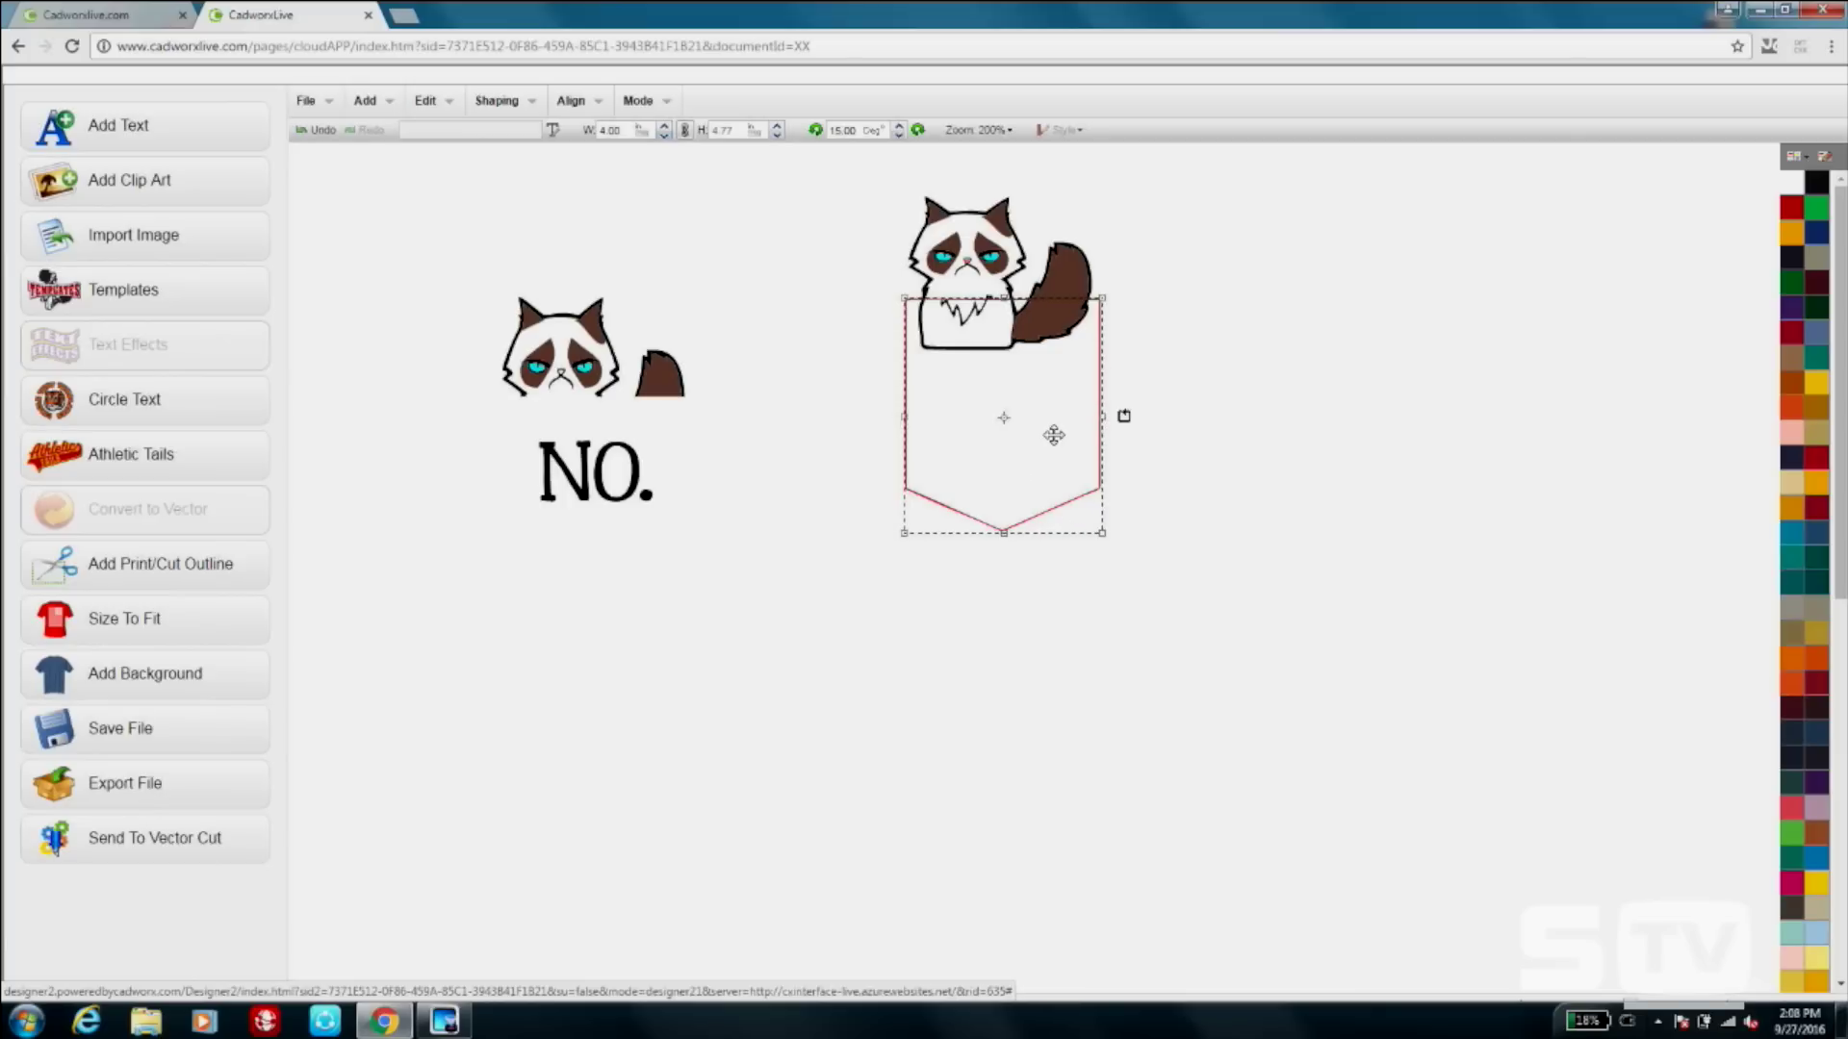
pyautogui.keyDown('shift'); pyautogui.click(993, 269); pyautogui.keyUp('shift')
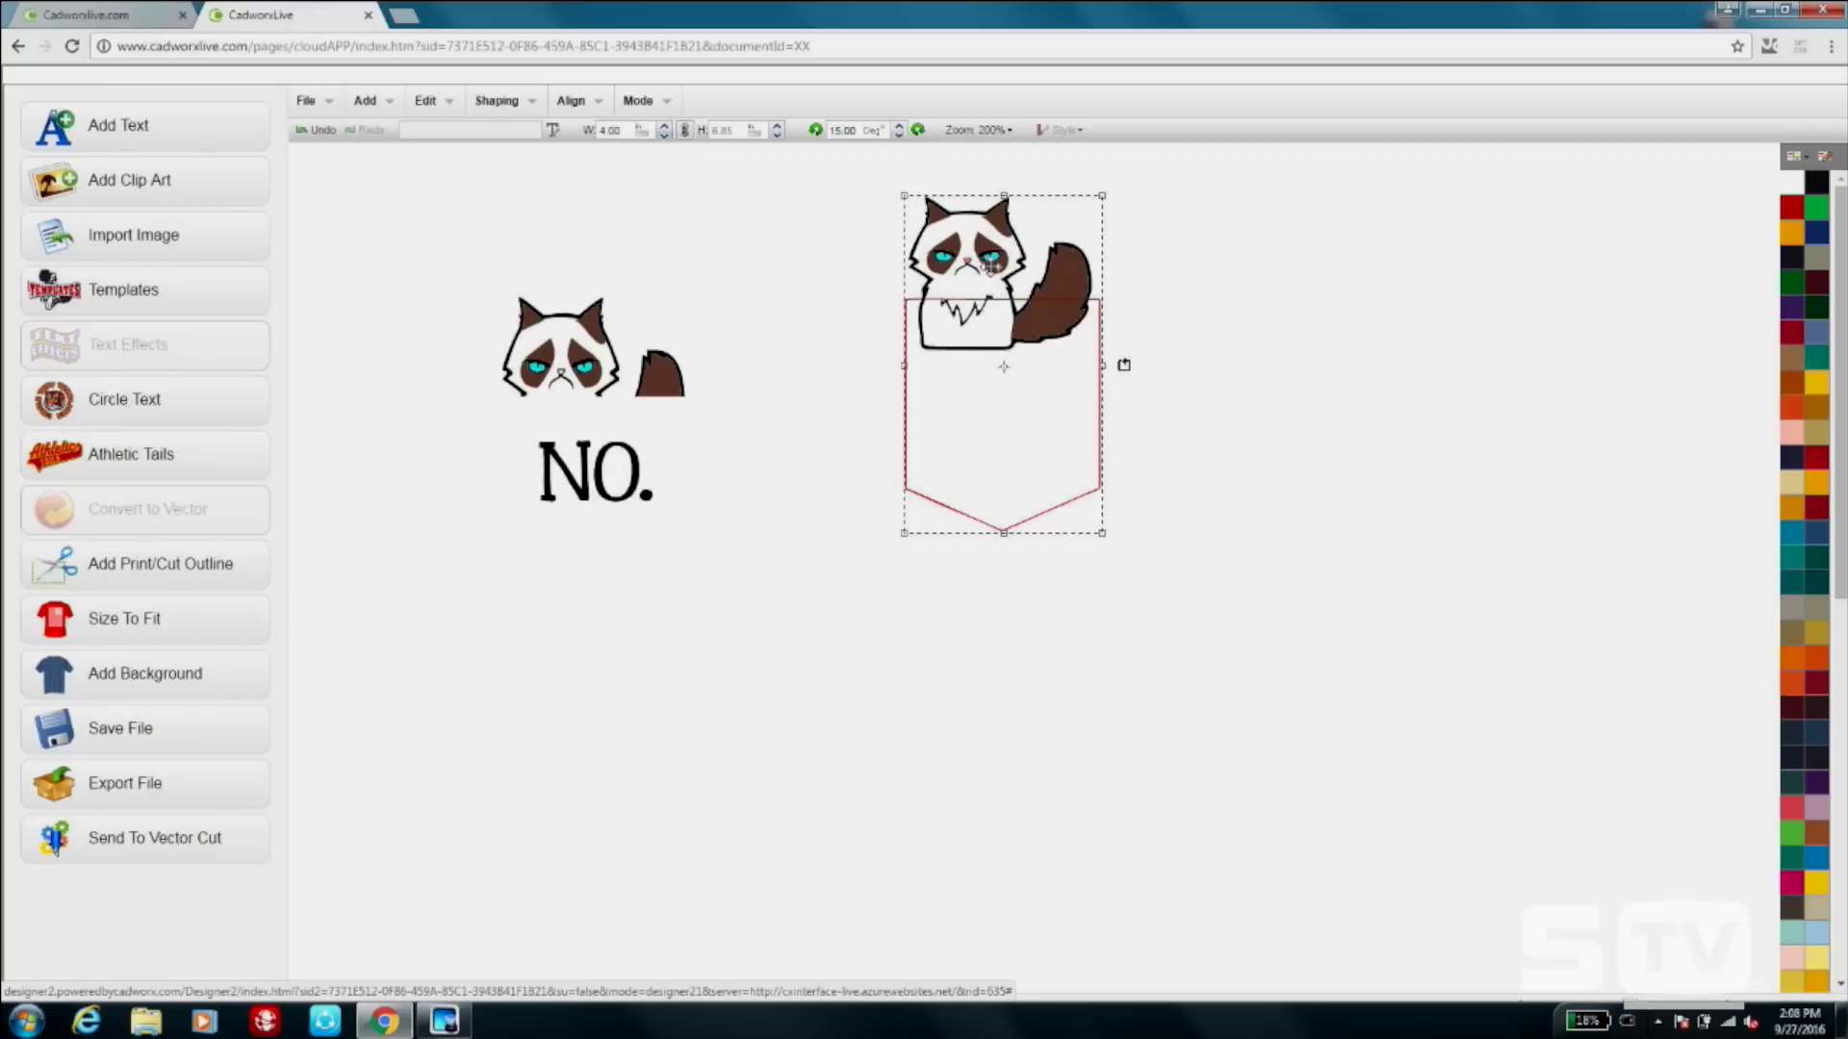
pyautogui.click(507, 102)
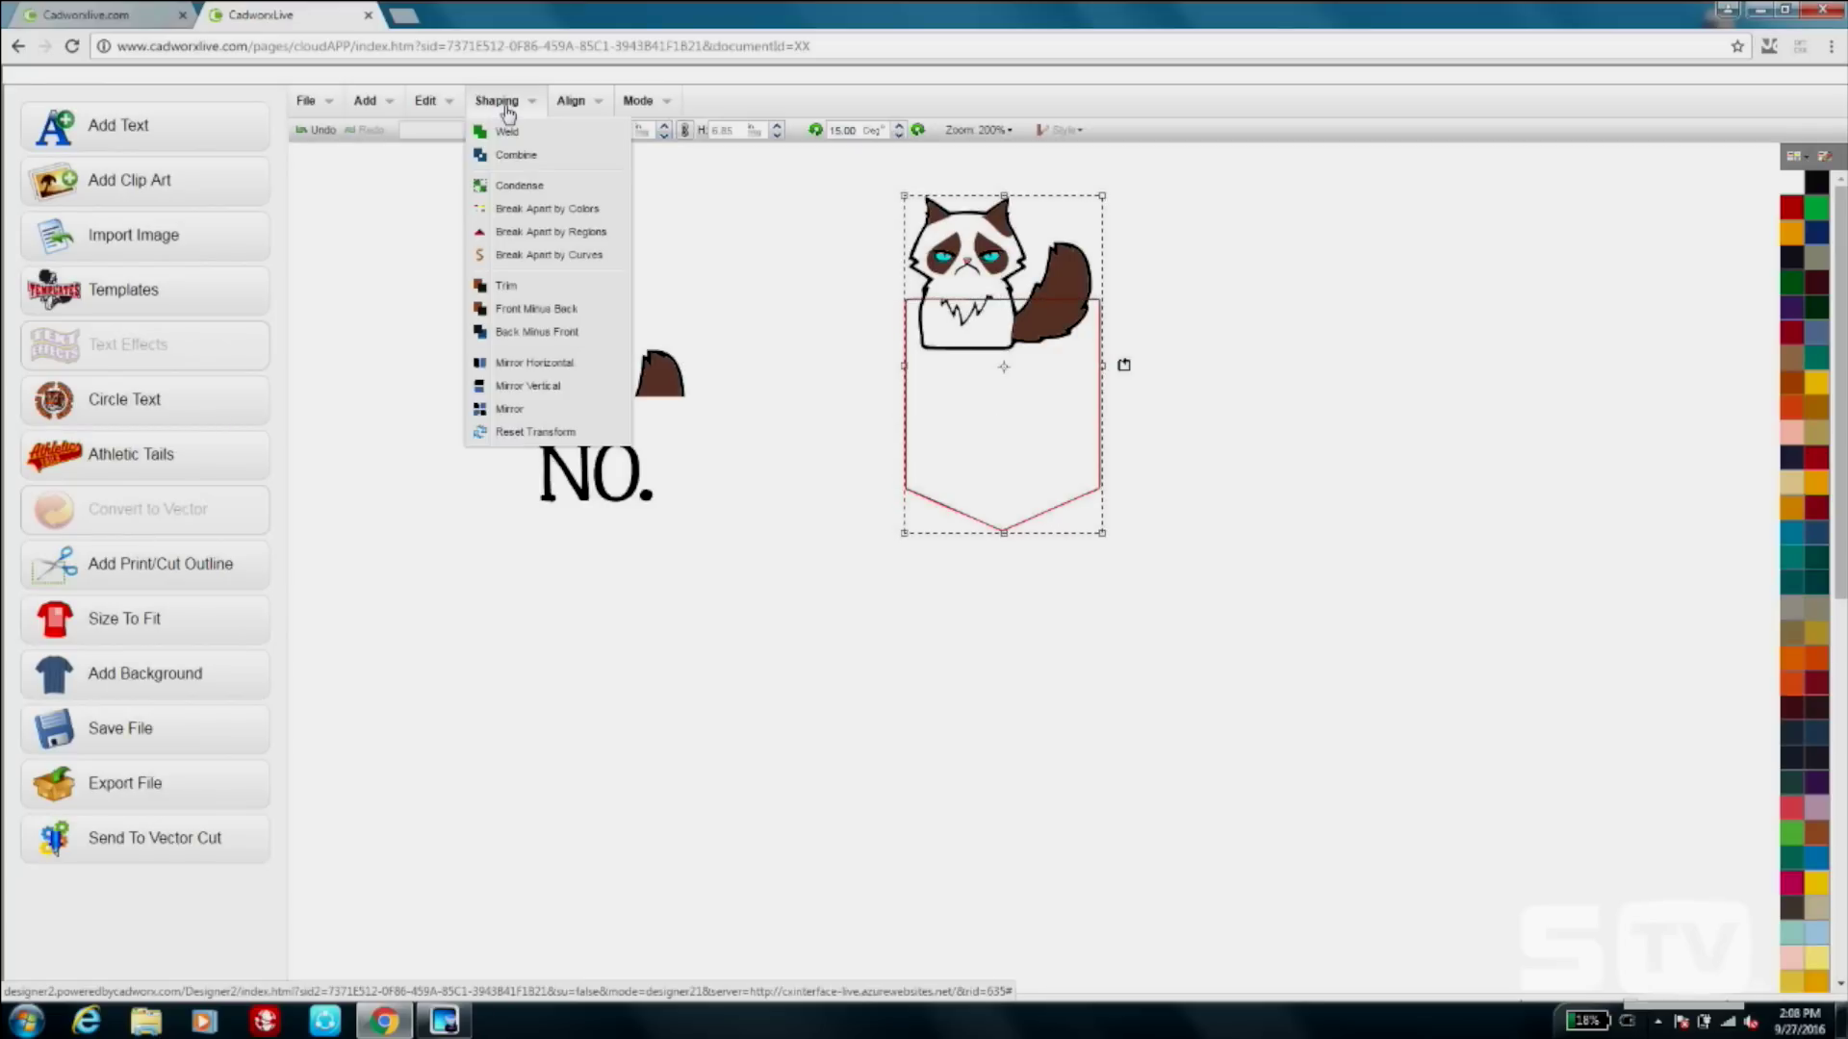
# Apply Back Minus Front and realign the pocket over the cat's lower body.
pyautogui.click(558, 334)
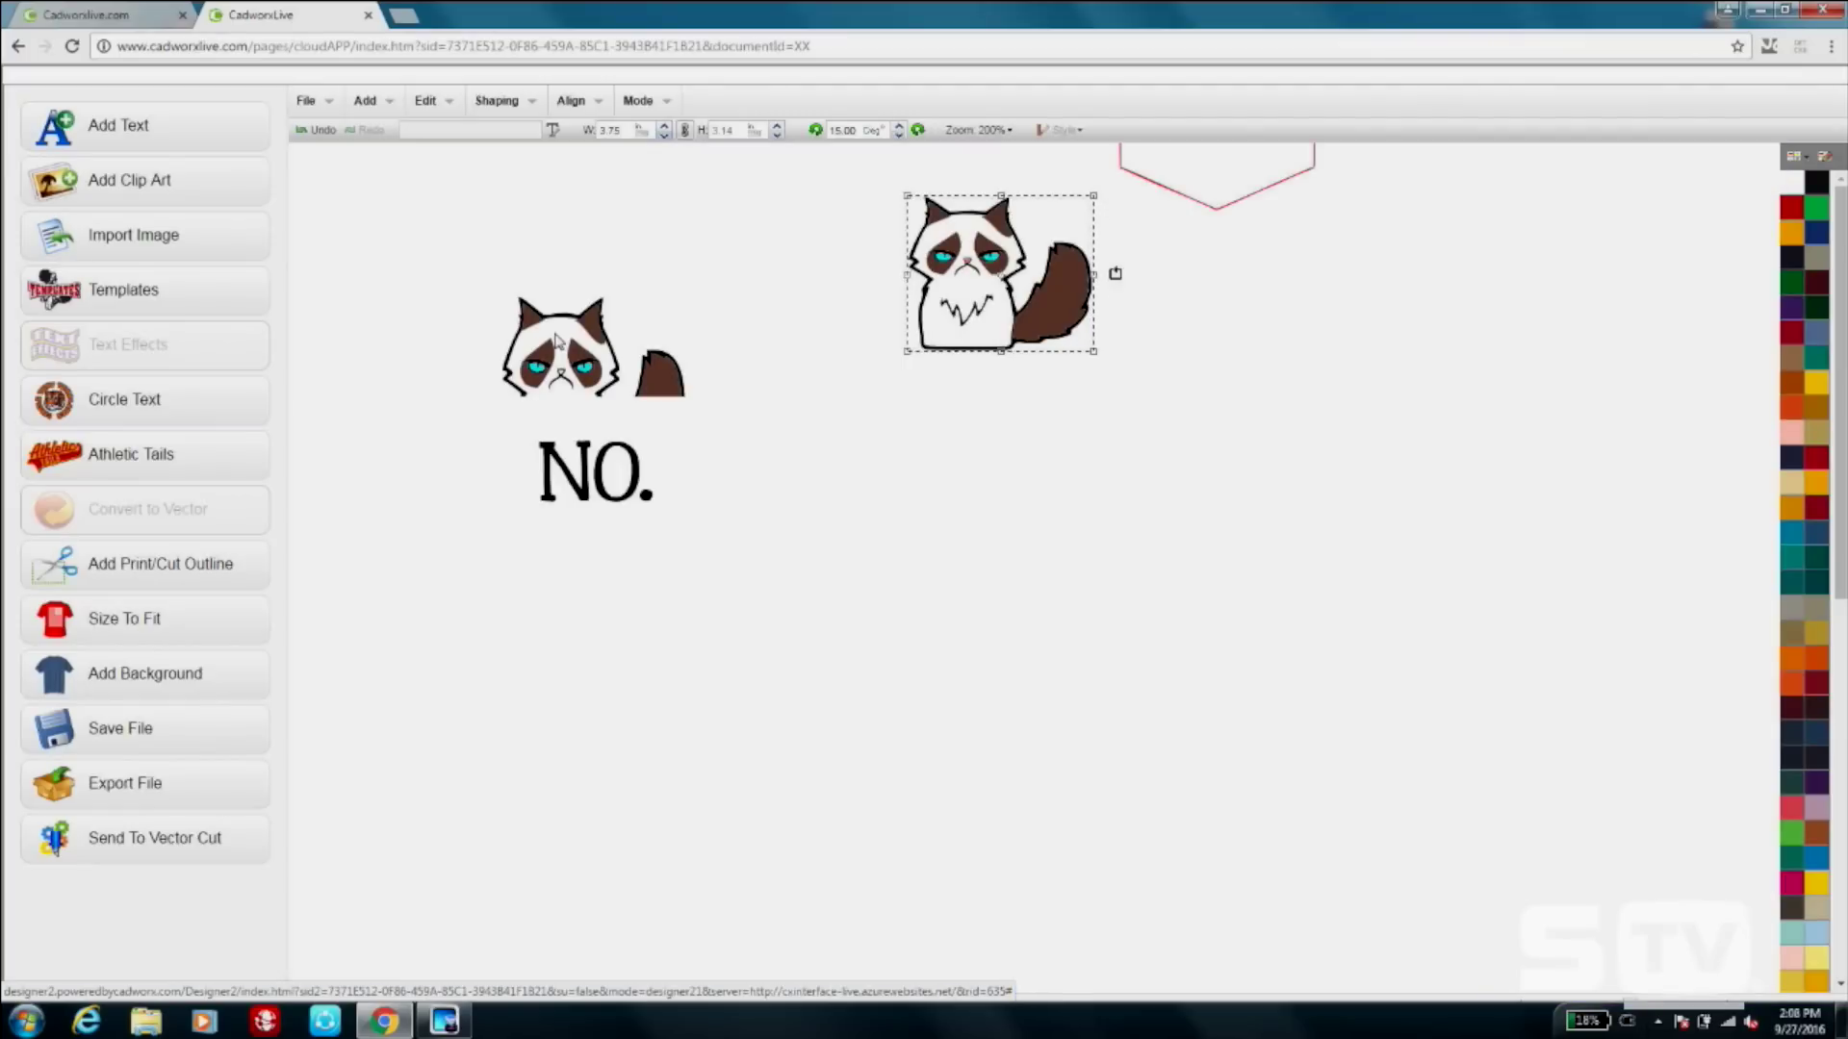
pyautogui.moveTo(1239, 198); pyautogui.dragTo(1014, 575)
pyautogui.moveTo(1054, 476); pyautogui.dragTo(1053, 410)
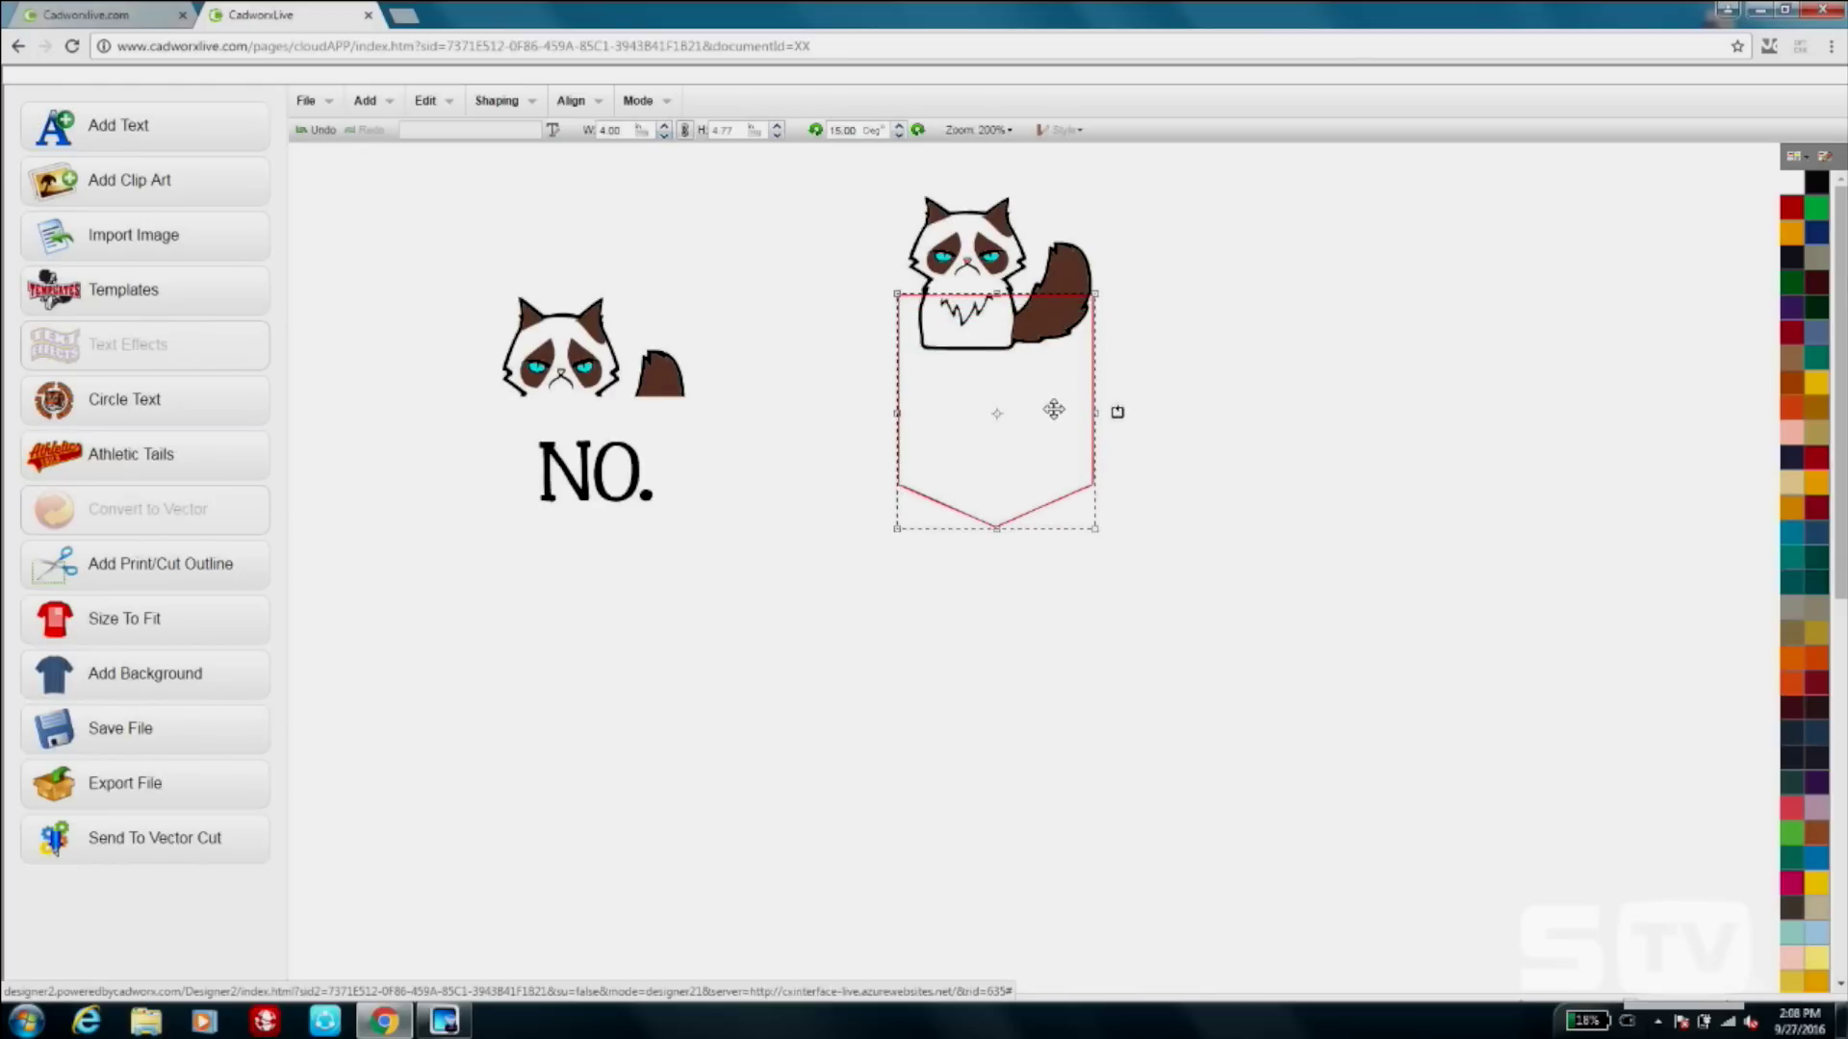
# Cut the cat along the pocket outline with Back Minus Front, then move the pocket below.
pyautogui.moveTo(850, 182); pyautogui.dragTo(1225, 603)
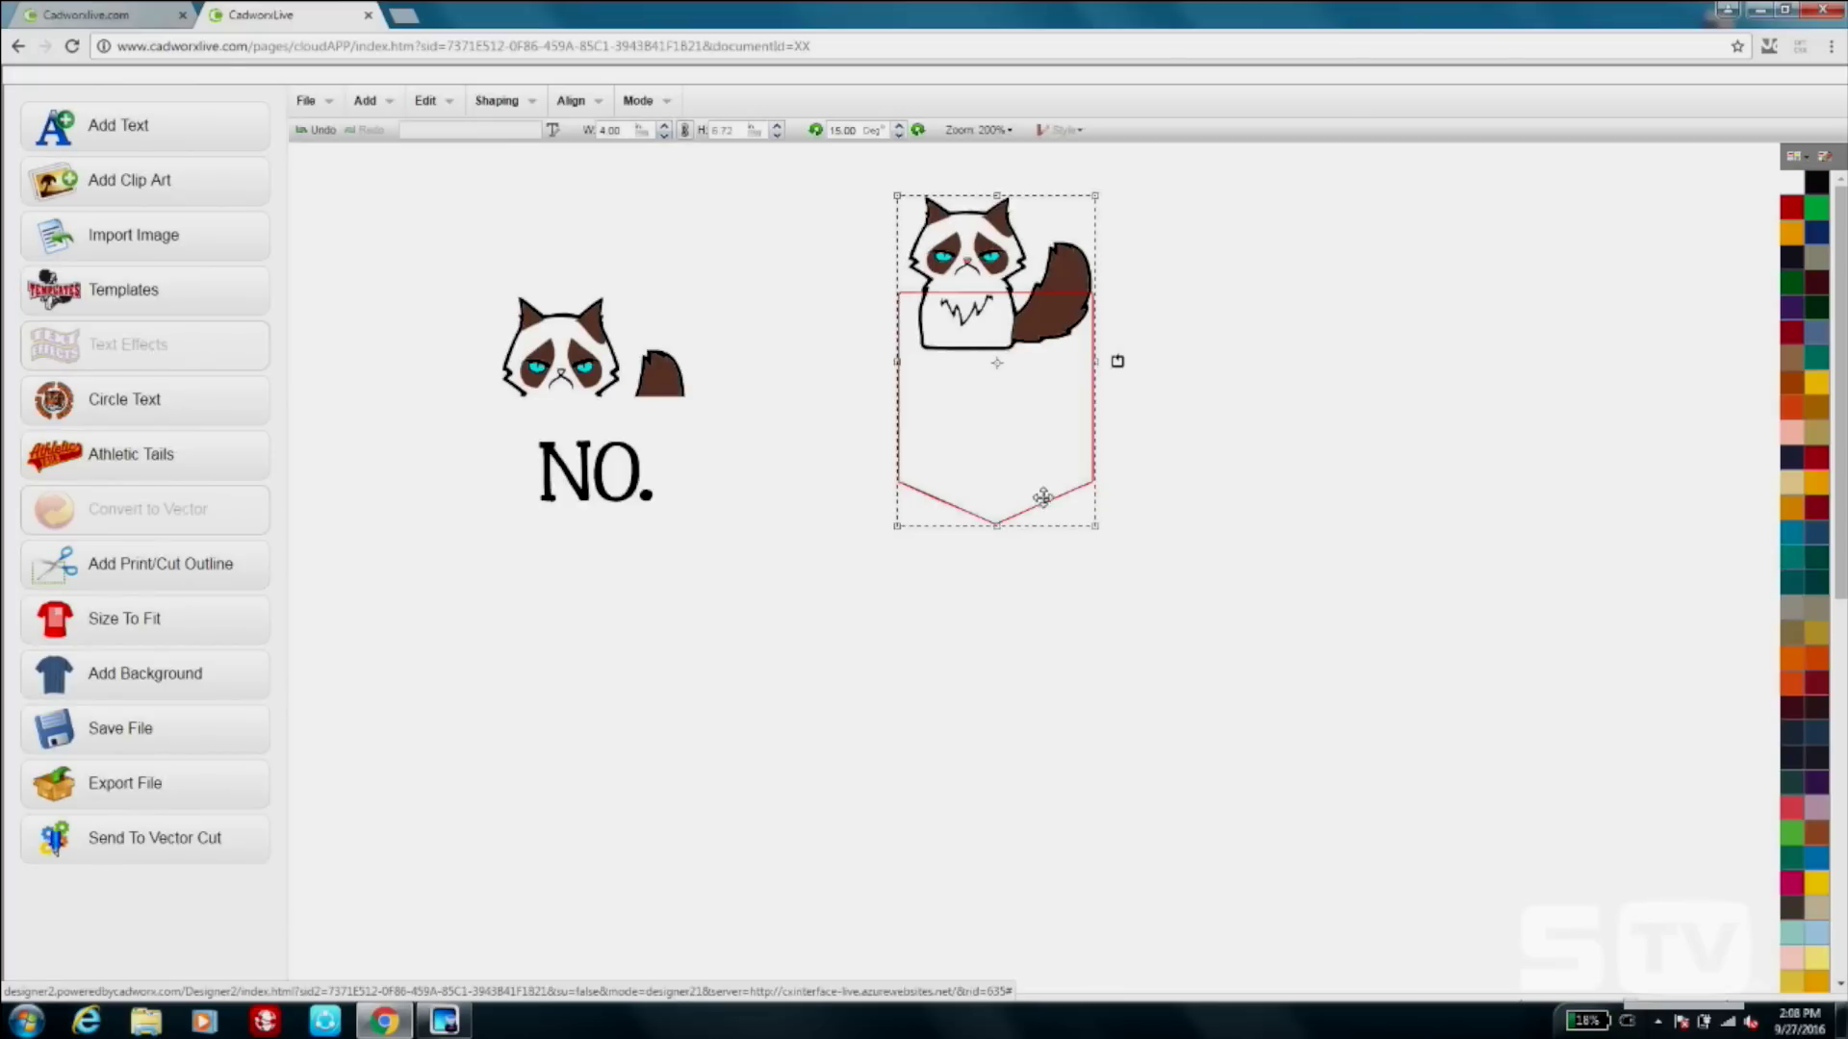
pyautogui.click(498, 101)
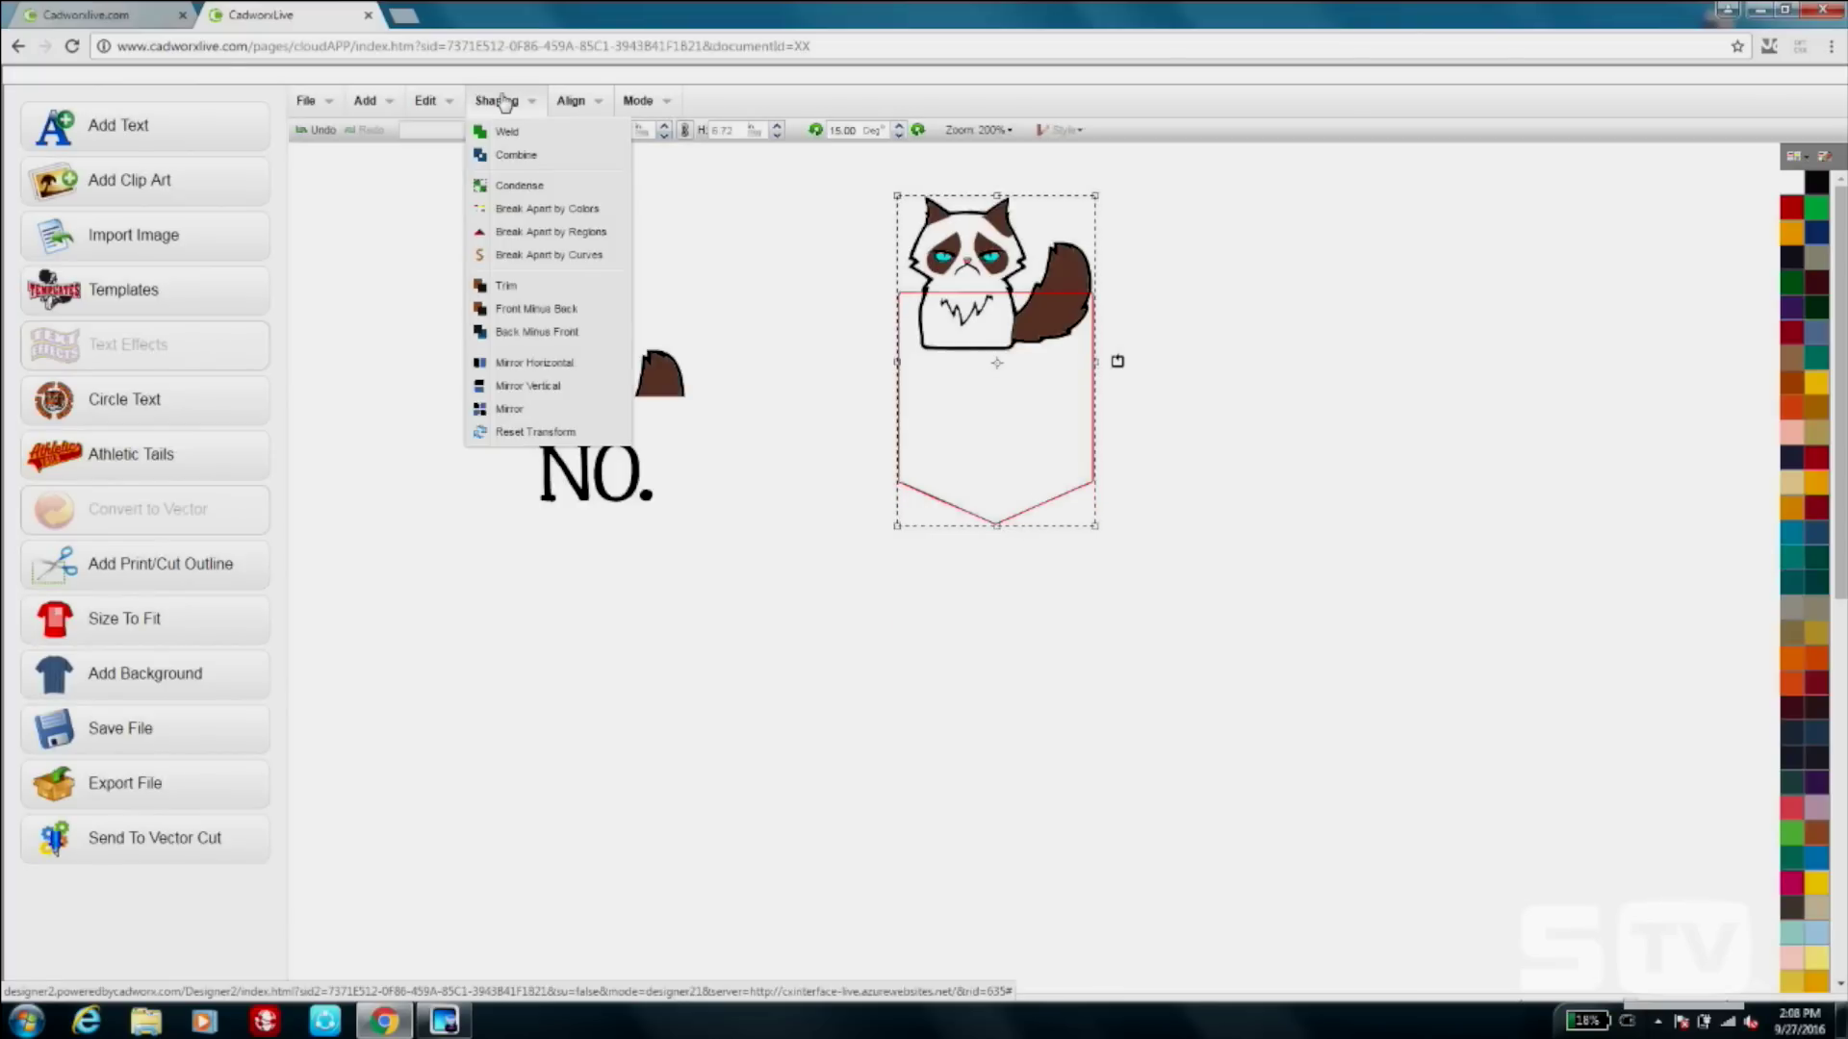
pyautogui.click(572, 332)
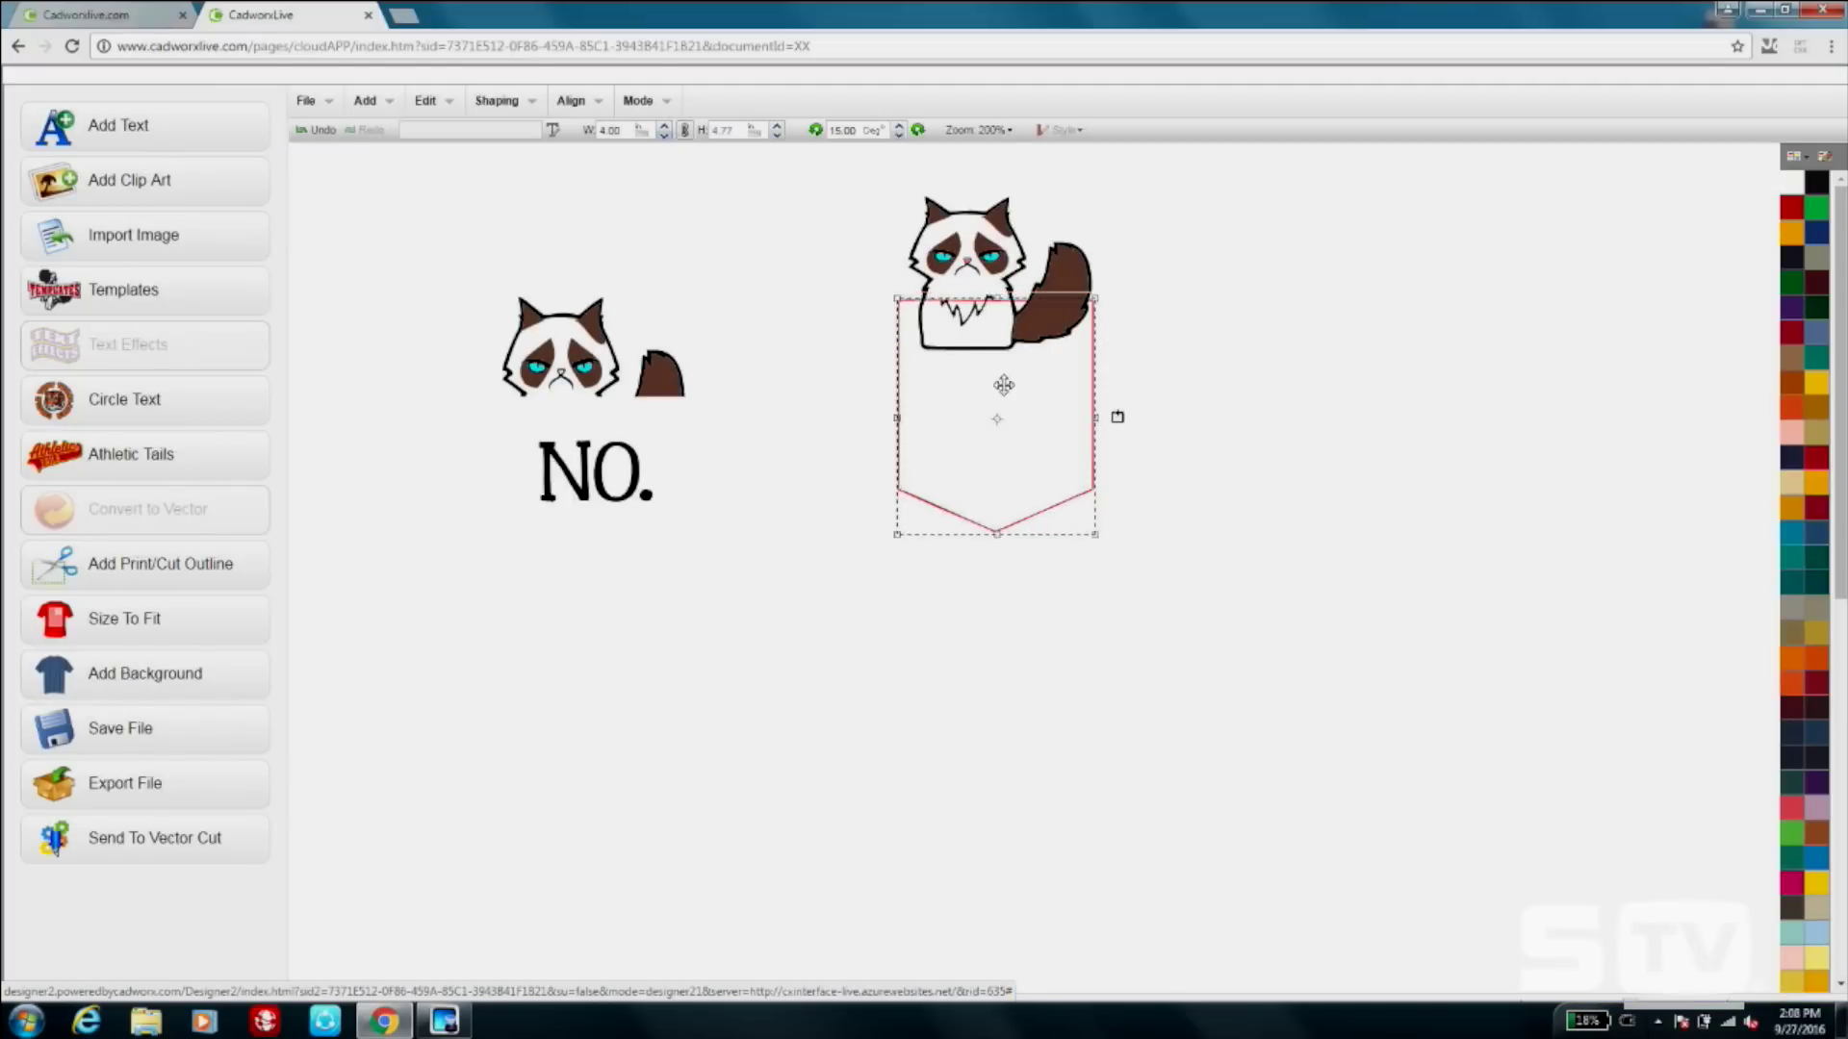
pyautogui.moveTo(1001, 387); pyautogui.dragTo(1034, 660)
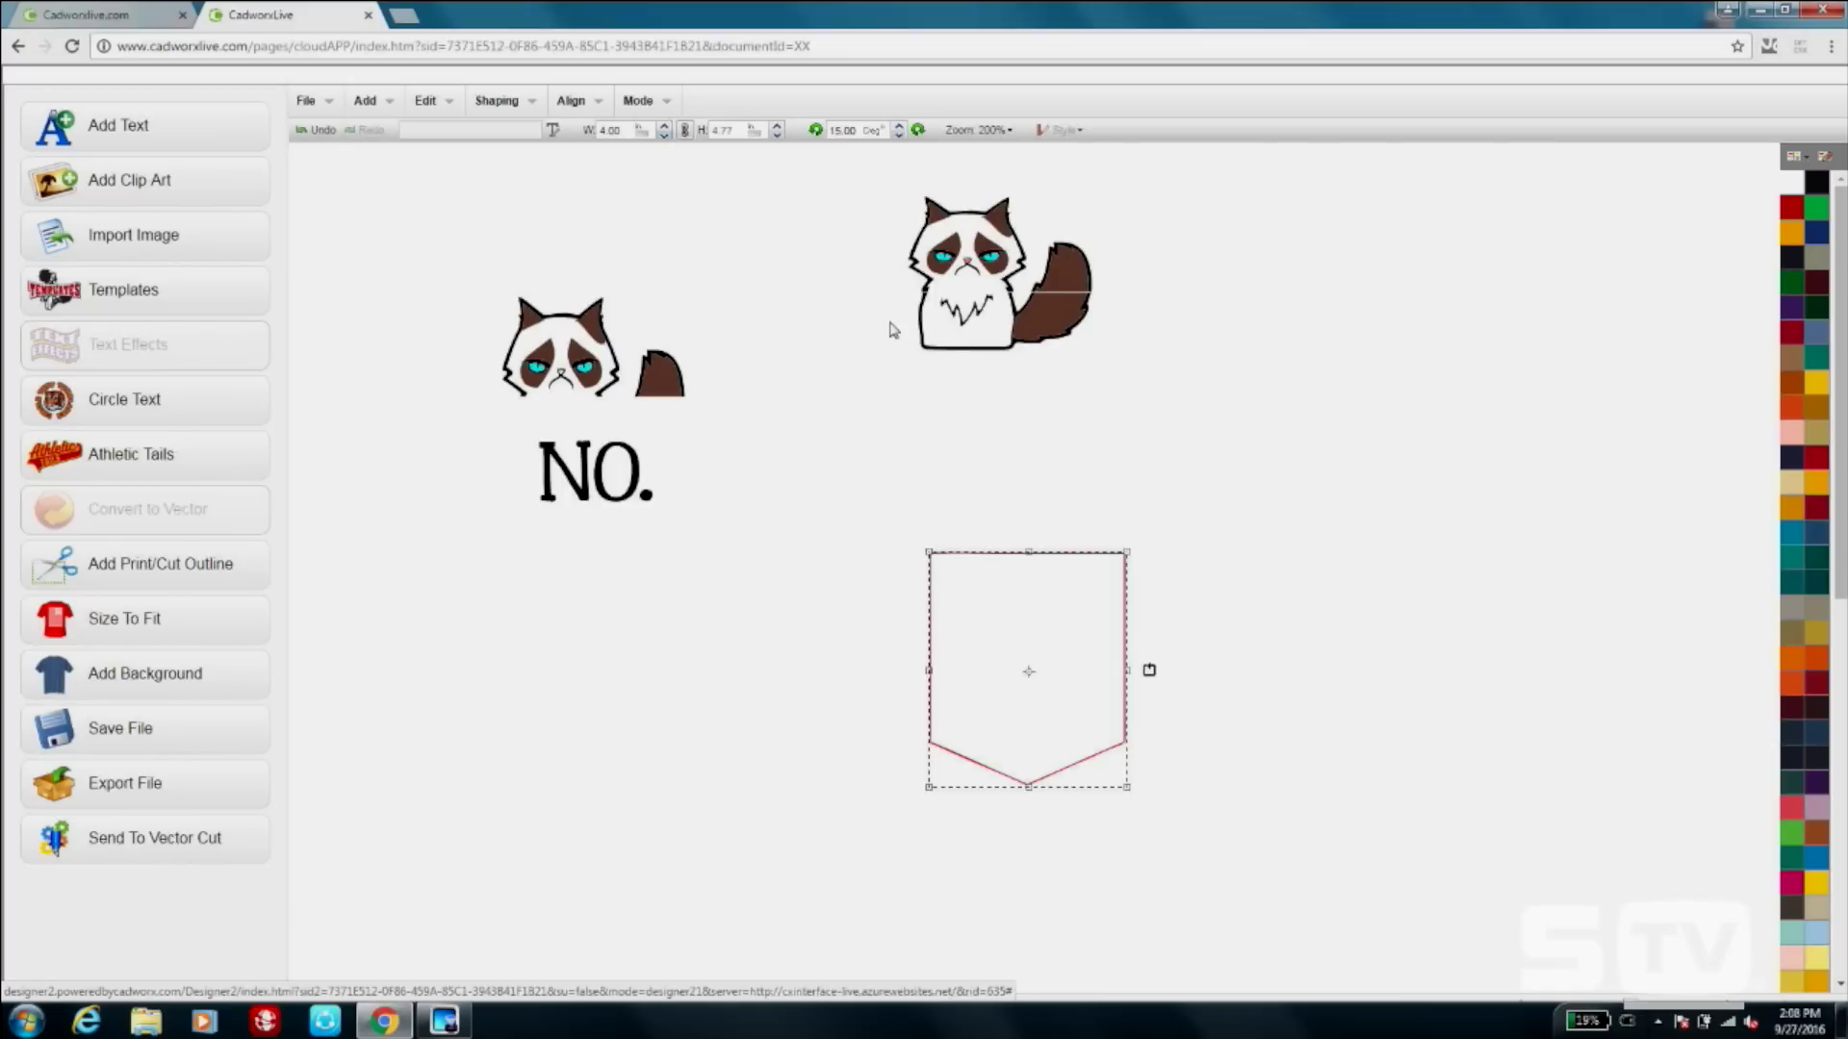
# Move the cat down slightly and break it apart into separate regions.
pyautogui.click(983, 311)
pyautogui.moveTo(1021, 307); pyautogui.dragTo(1032, 340)
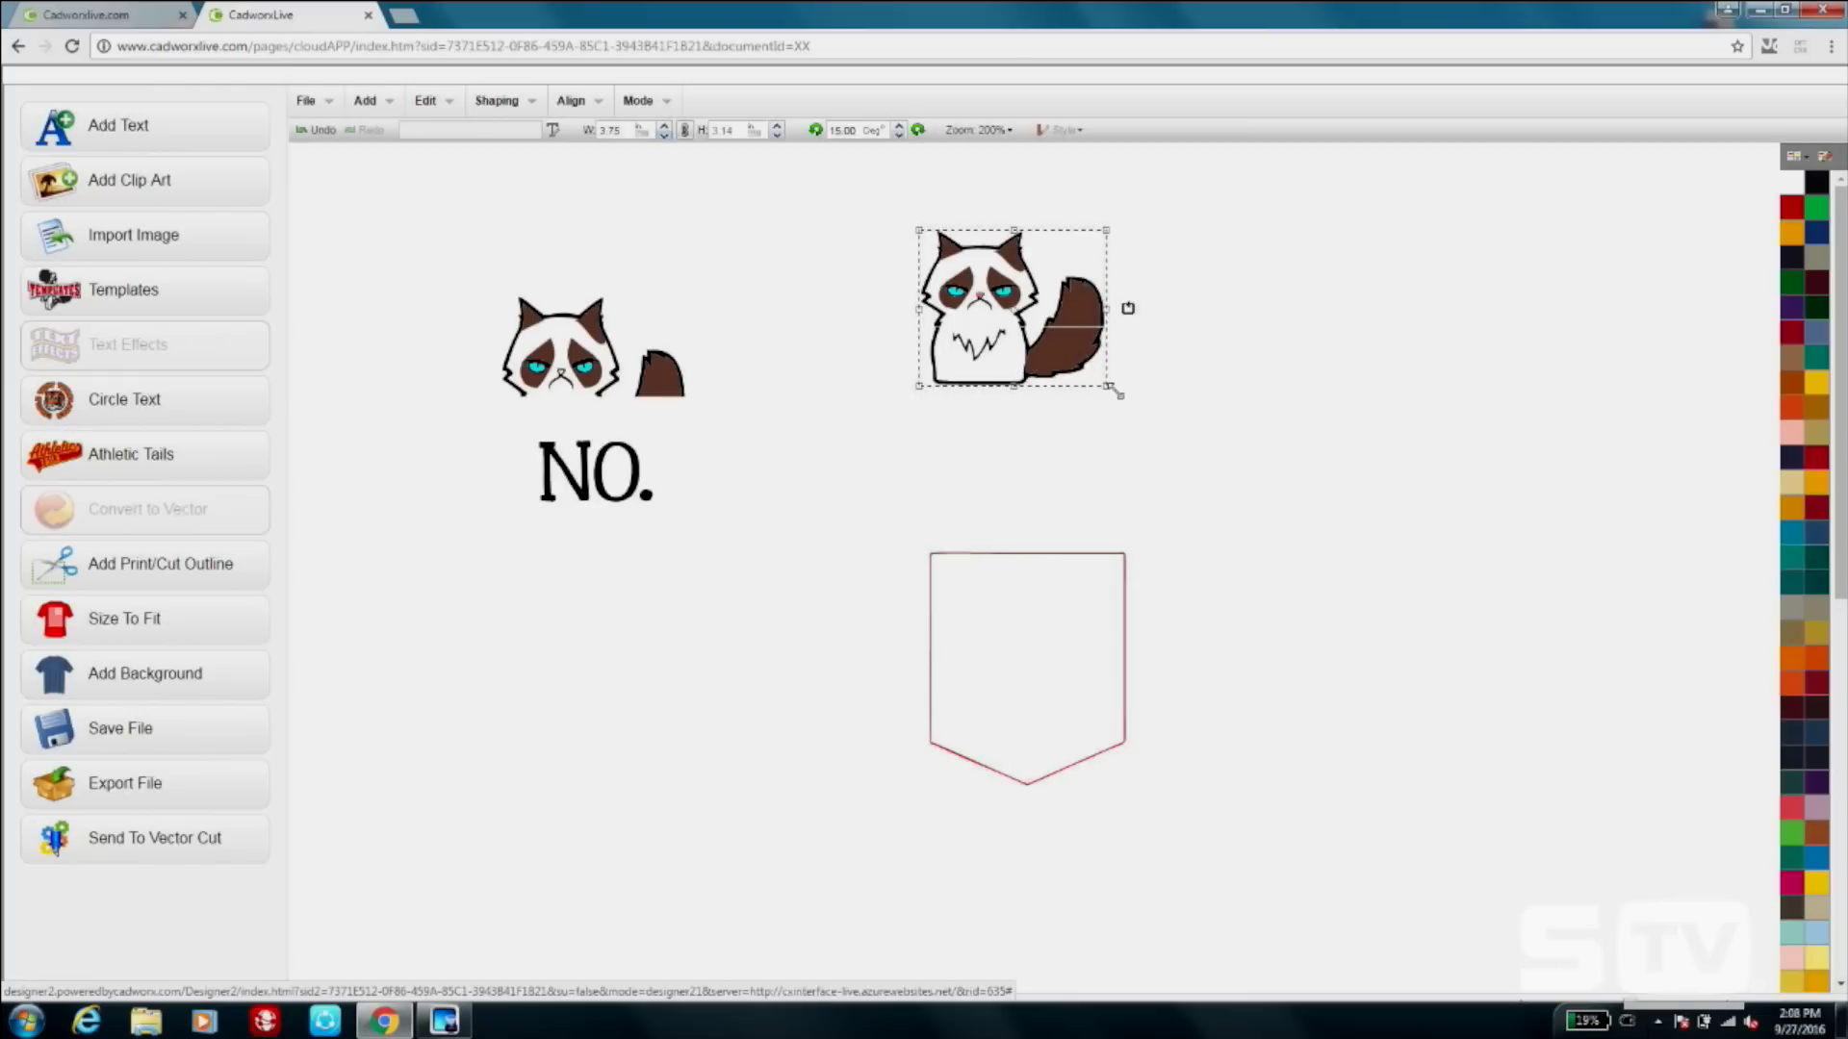
pyautogui.click(1231, 420)
pyautogui.moveTo(1140, 413); pyautogui.dragTo(908, 345)
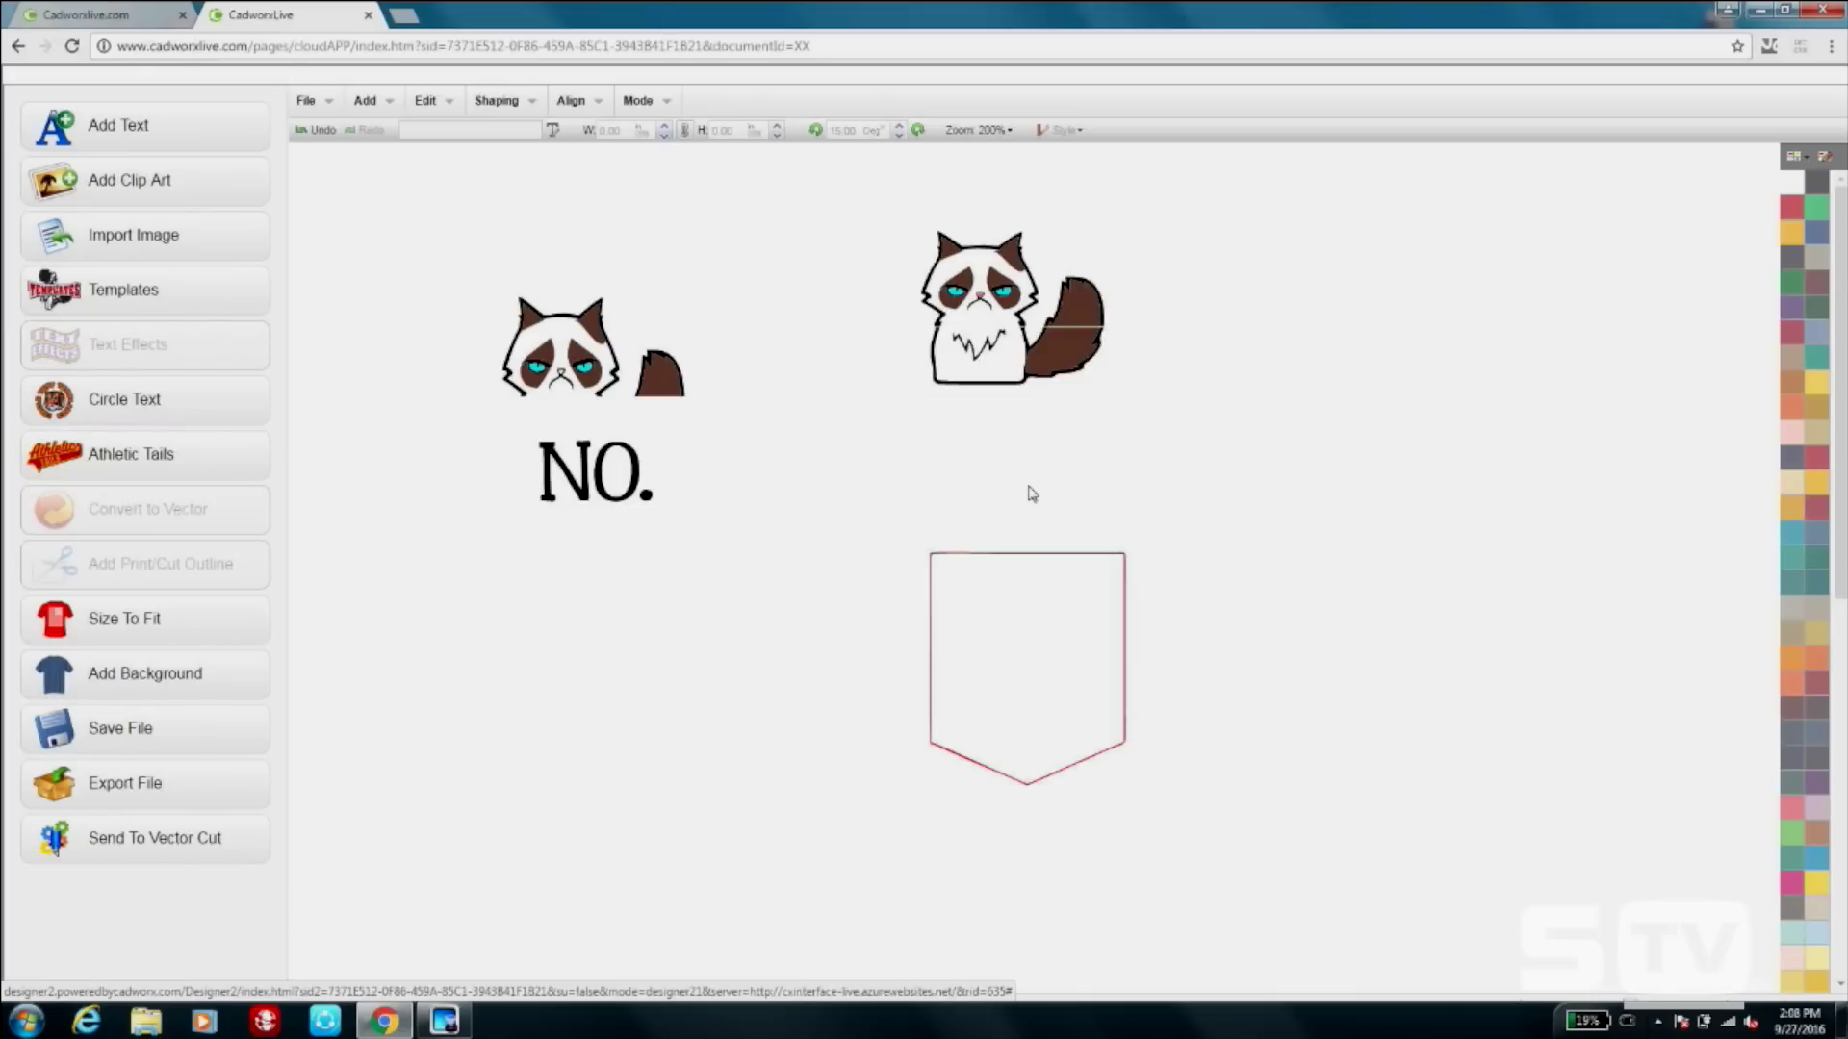
pyautogui.click(991, 336)
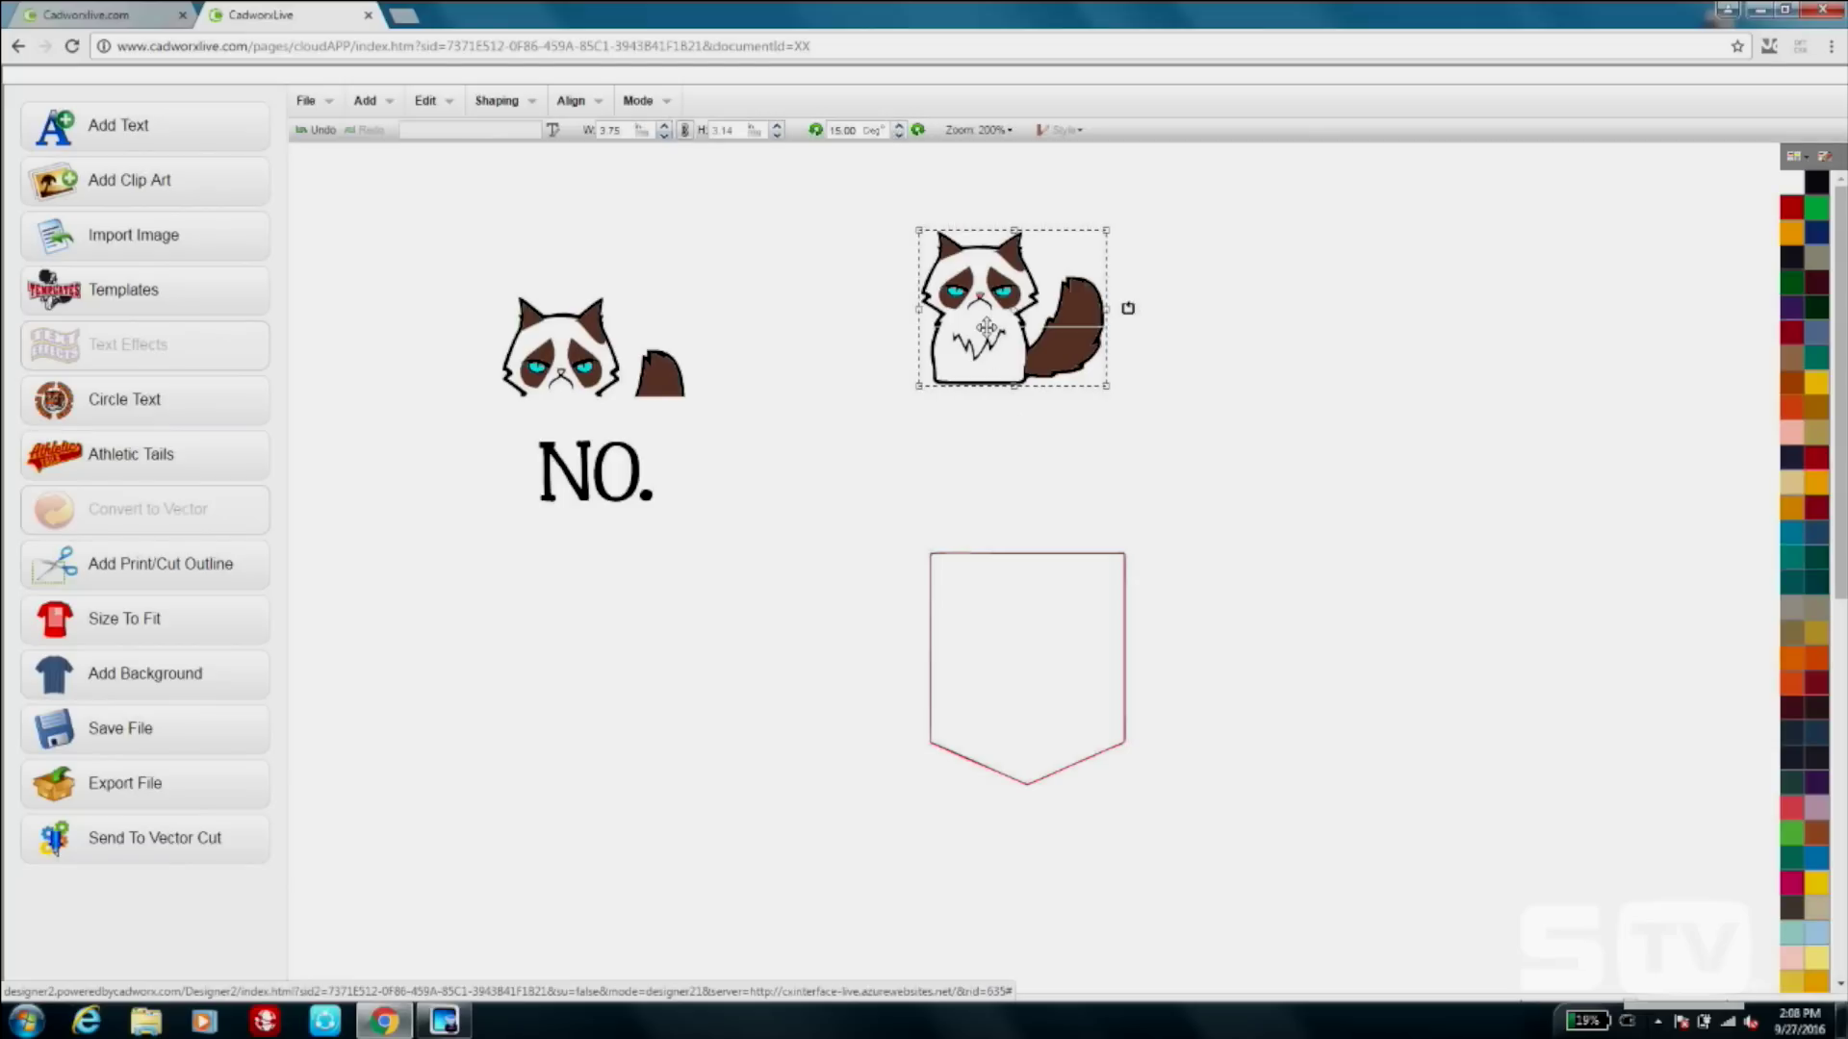
pyautogui.click(498, 102)
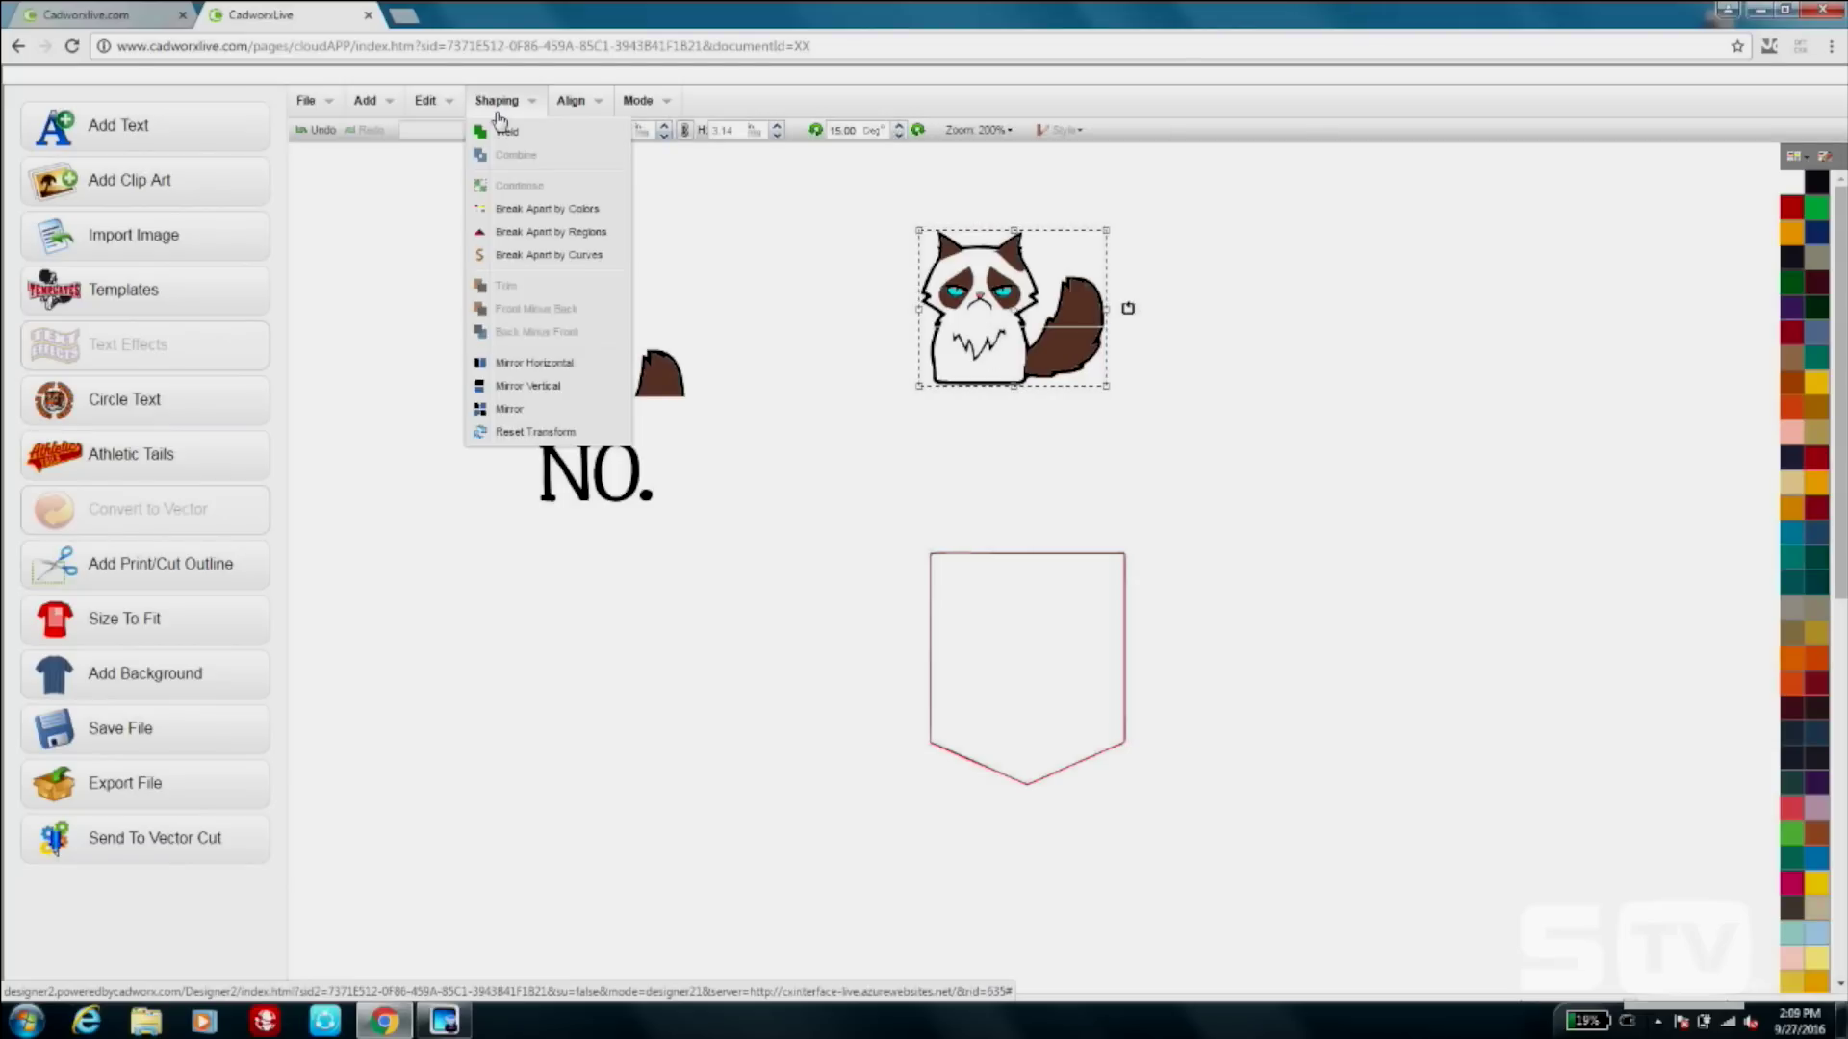
pyautogui.click(565, 233)
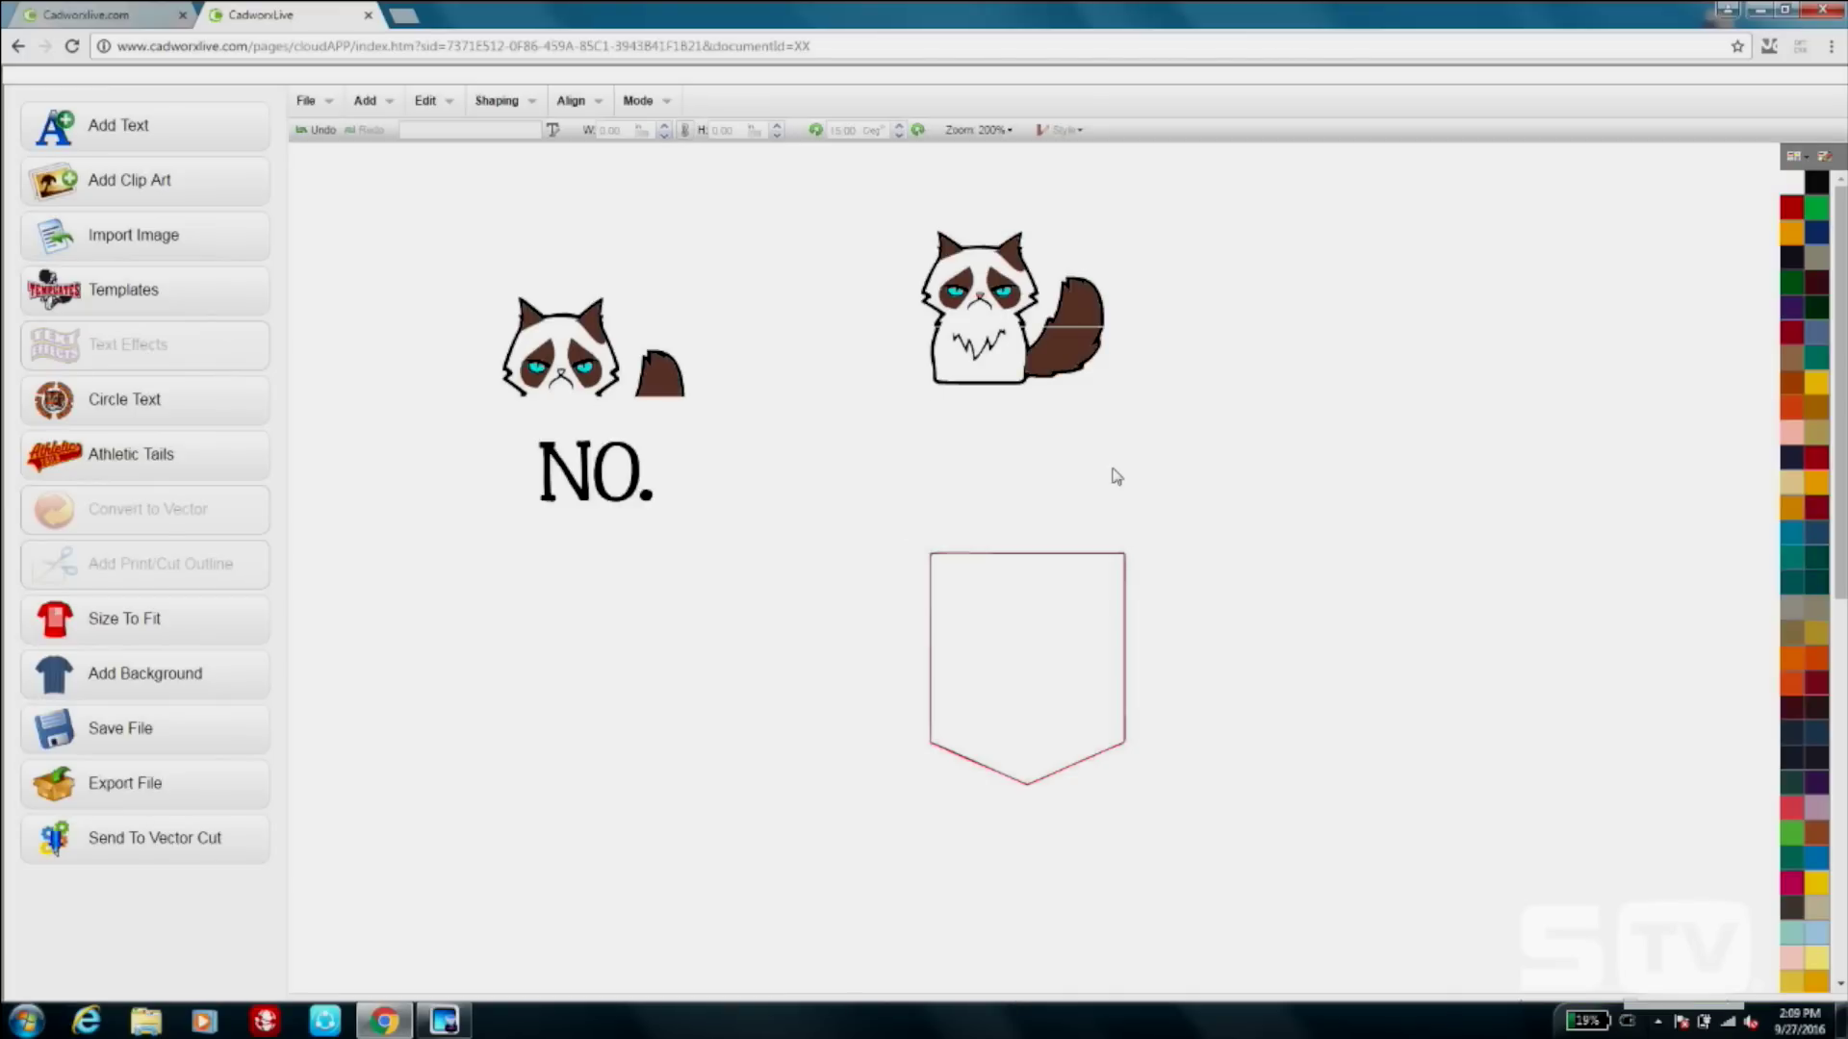
# Delete the cat's lower body, condense the remaining pieces, and set the head on the pocket's top edge.
pyautogui.moveTo(1184, 468); pyautogui.dragTo(897, 326)
pyautogui.rightClick(1000, 349)
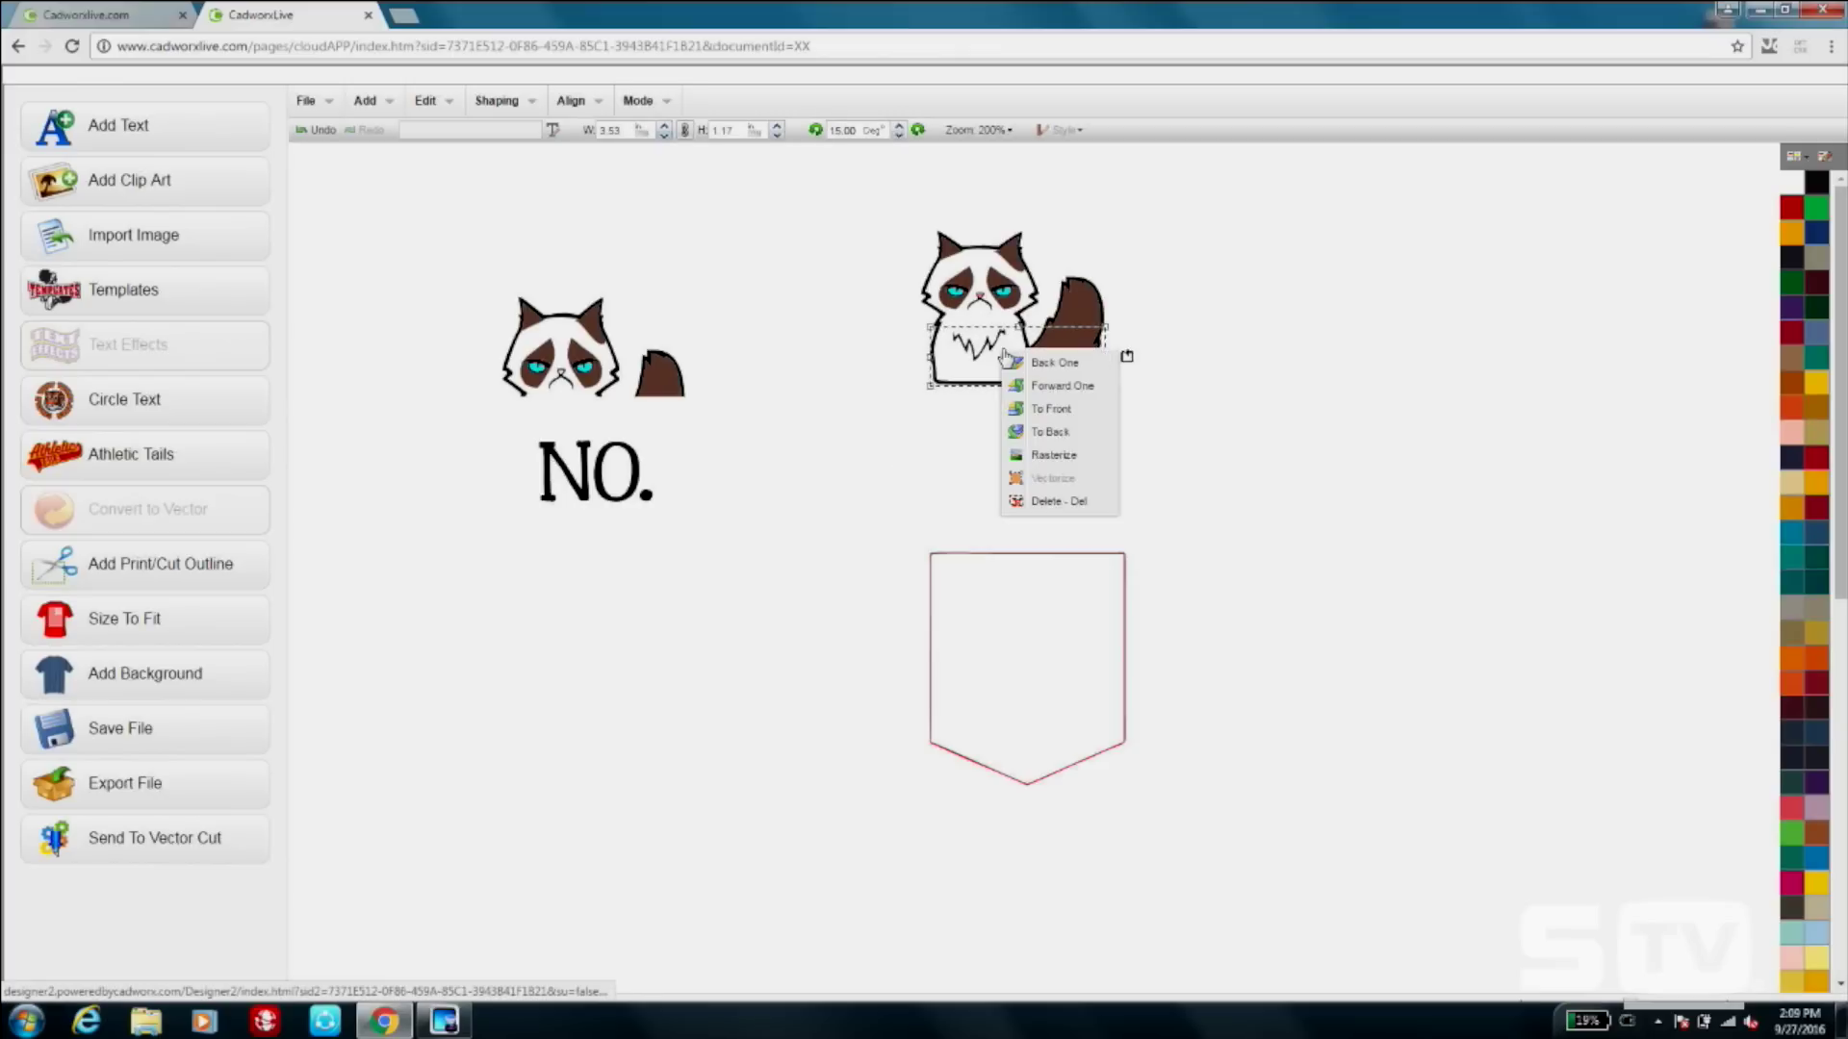
pyautogui.click(1082, 502)
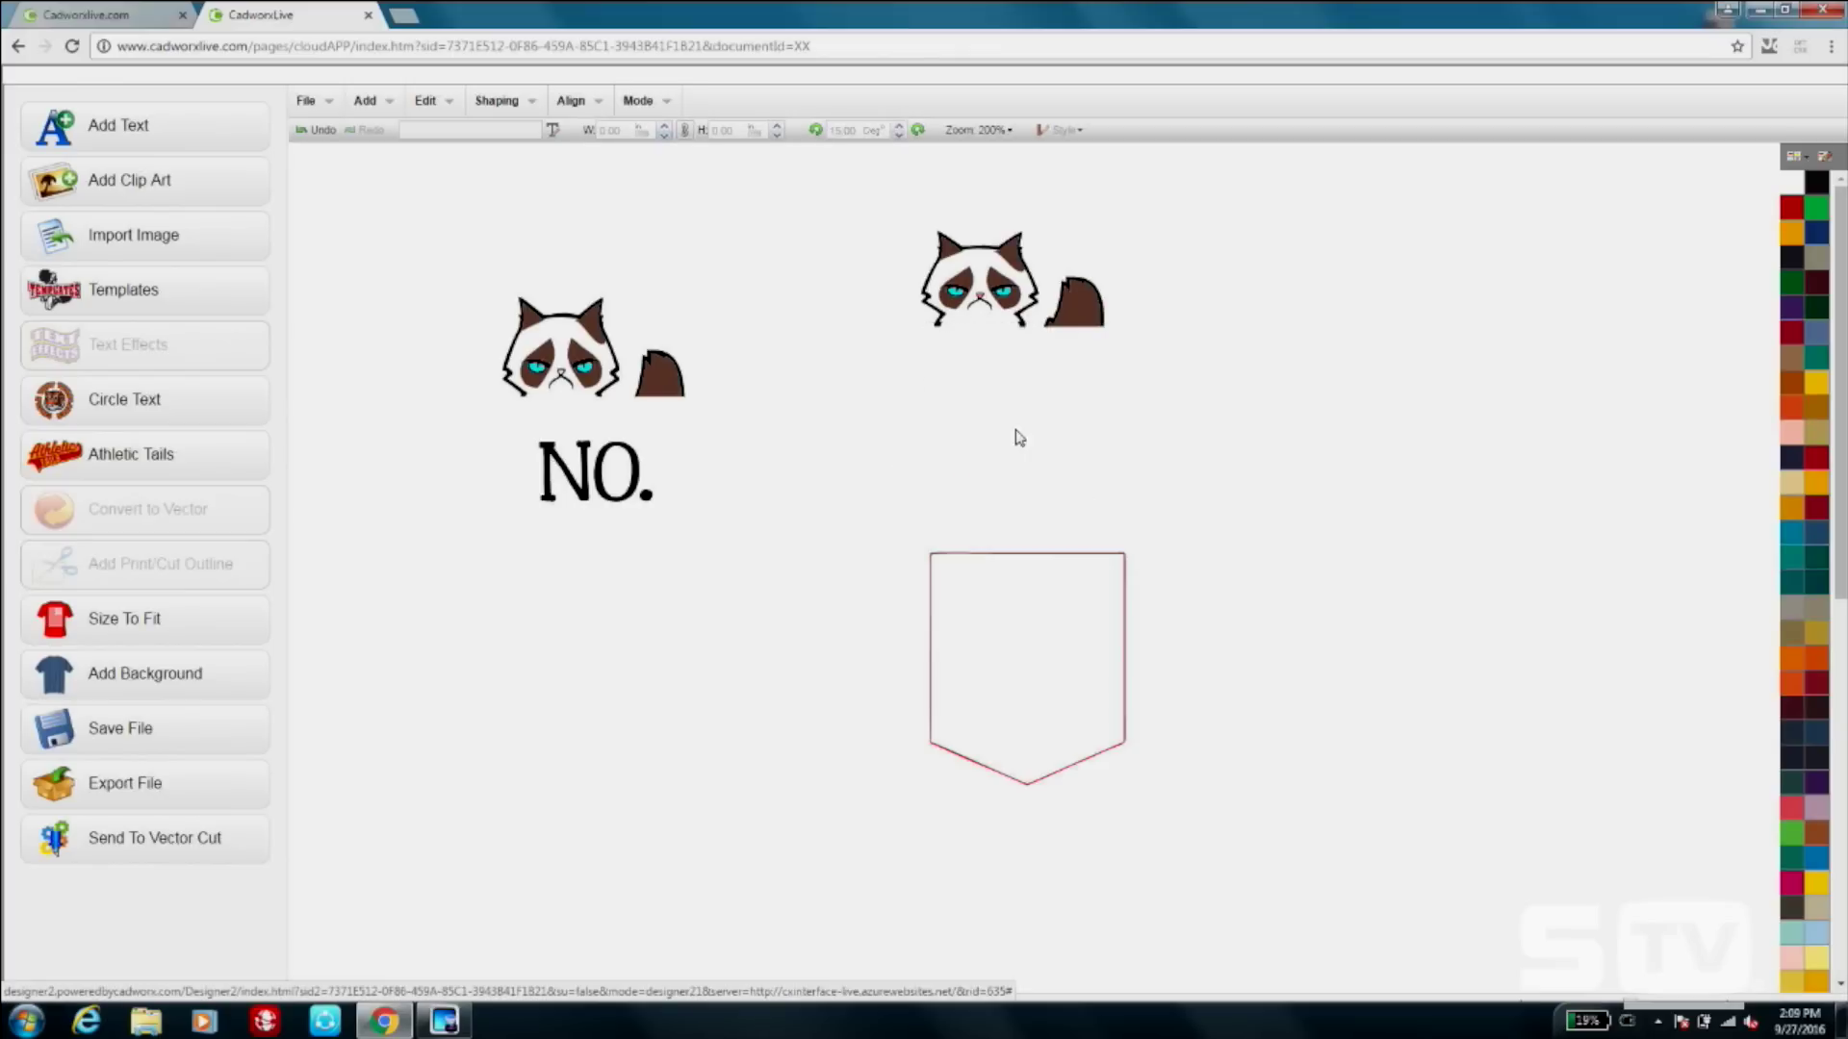
pyautogui.moveTo(869, 202); pyautogui.dragTo(1091, 366)
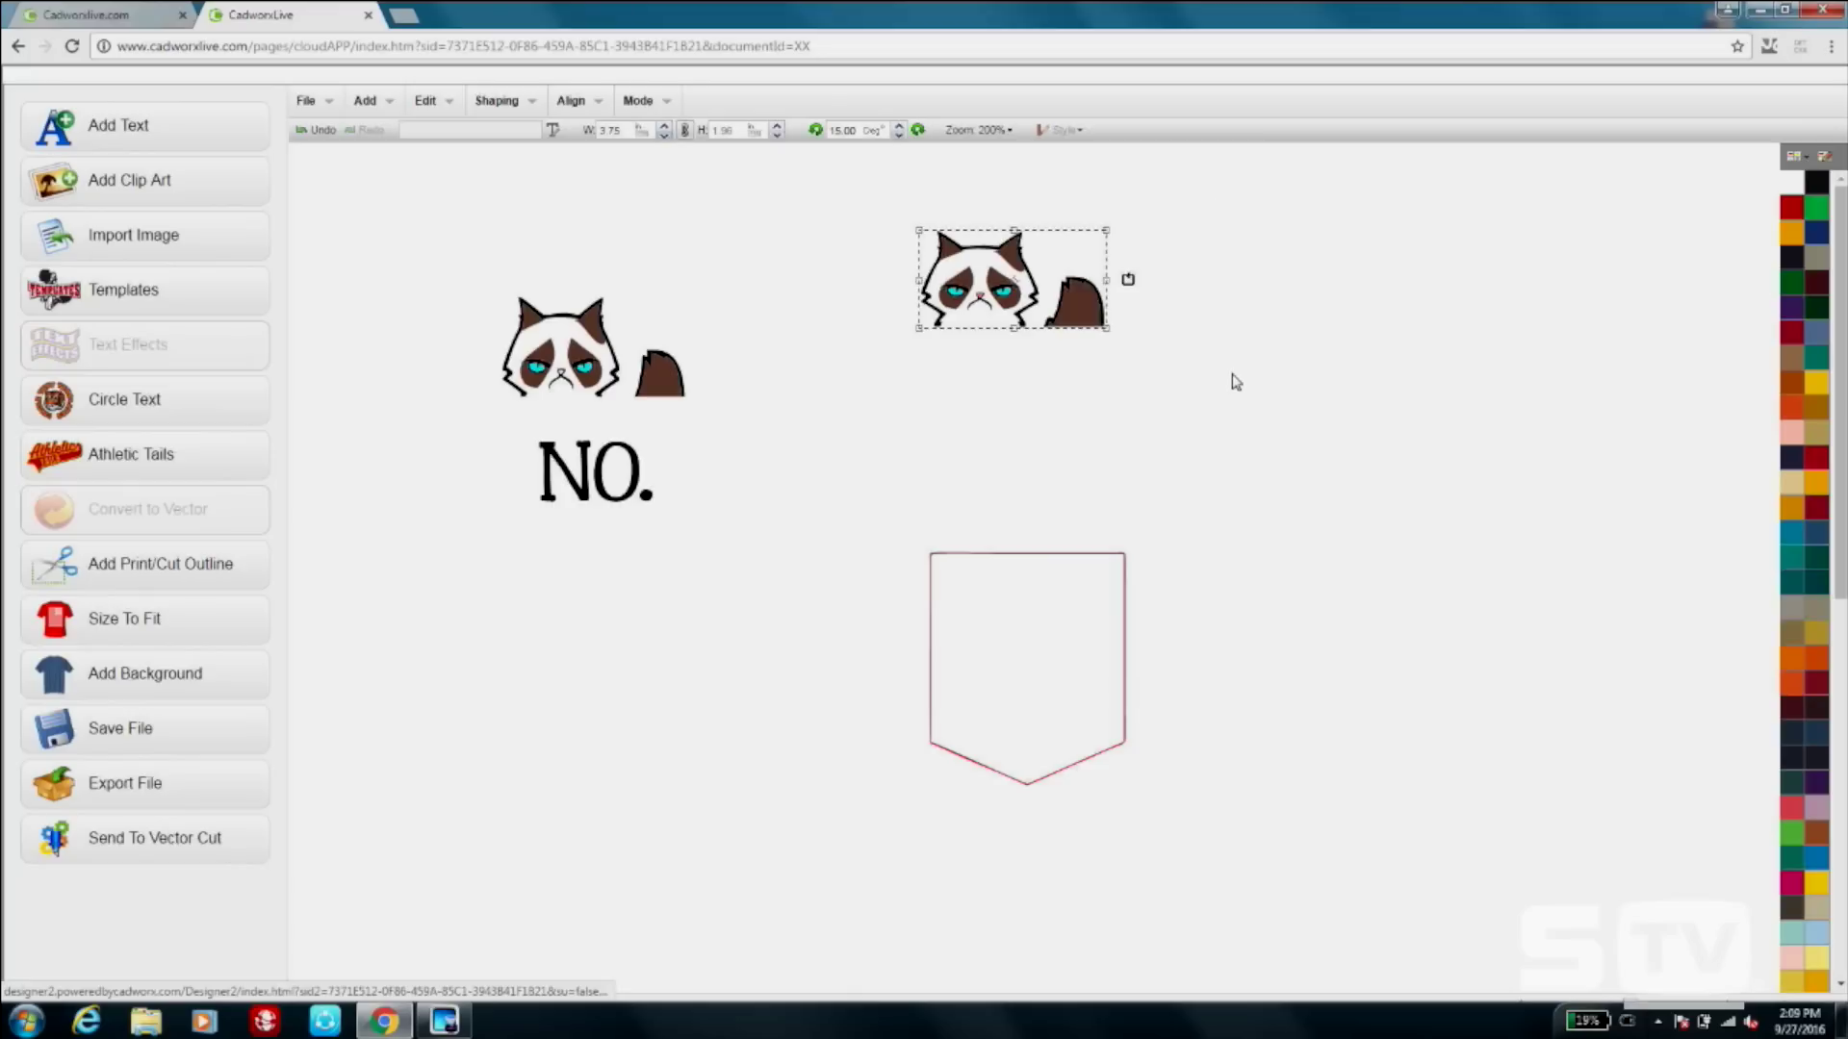
pyautogui.click(510, 104)
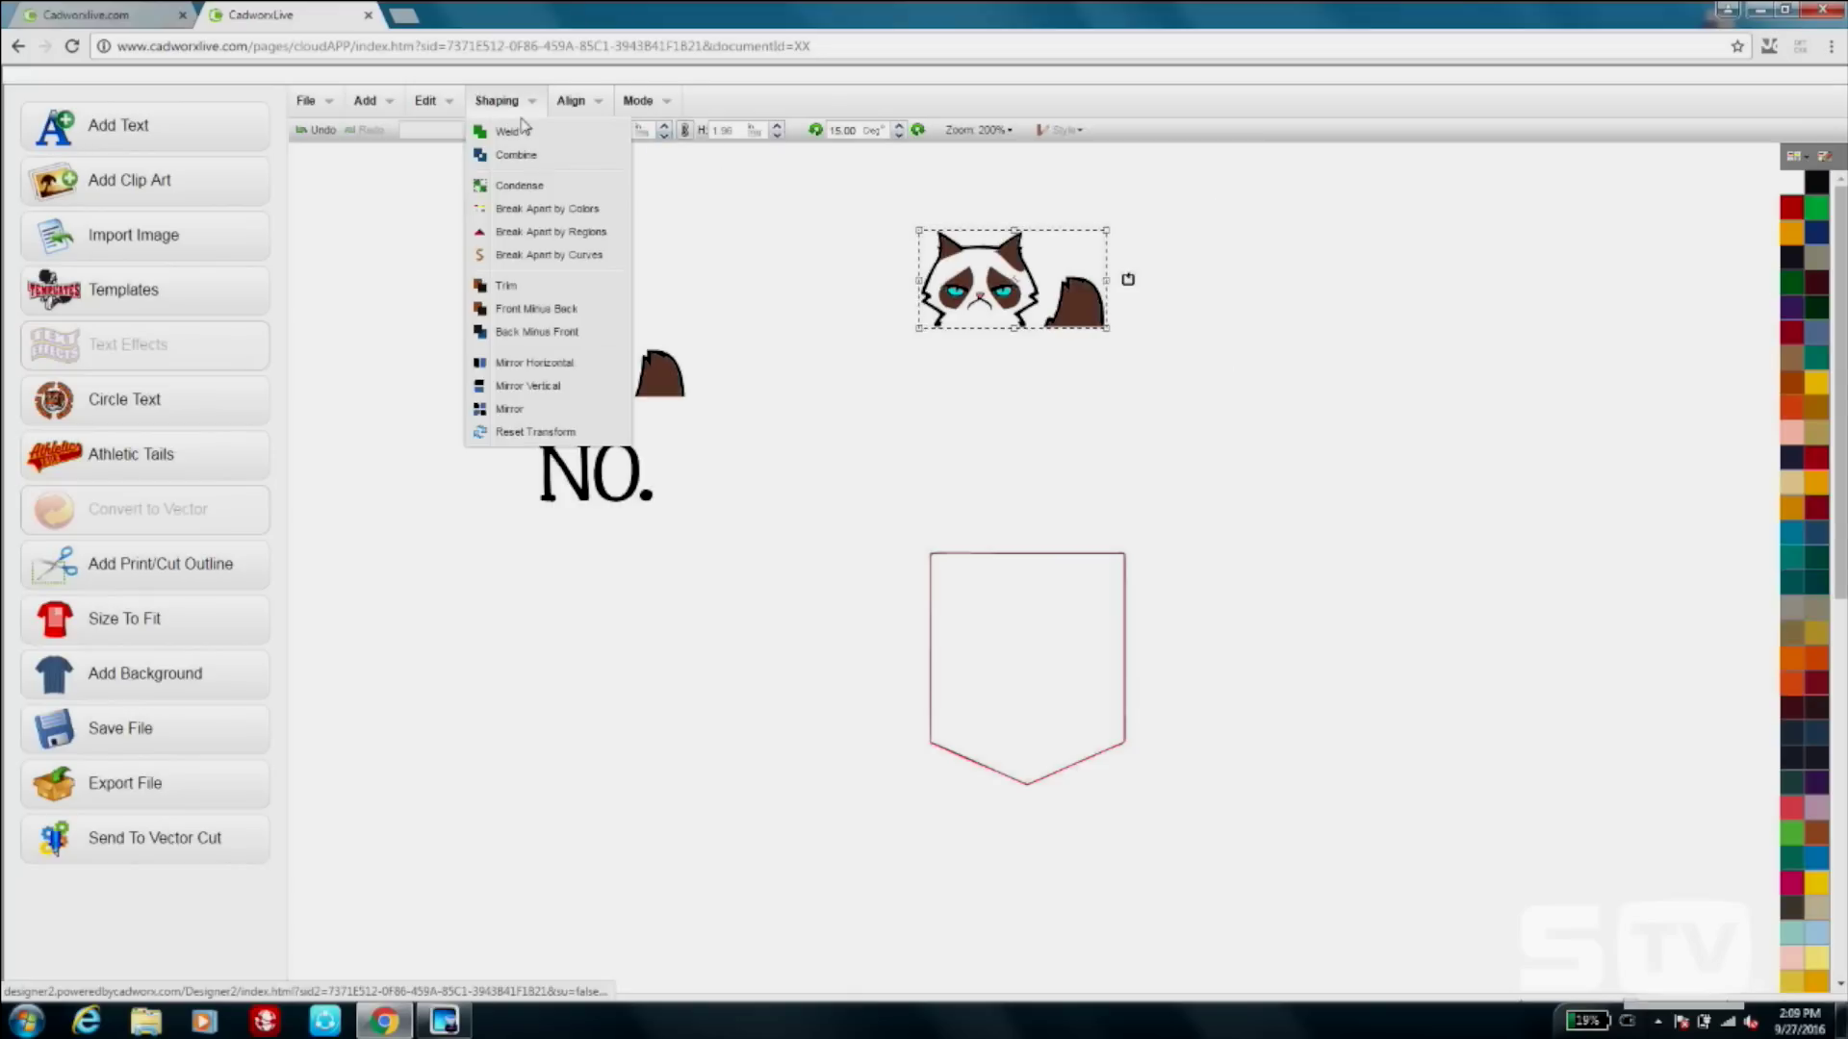
pyautogui.click(541, 184)
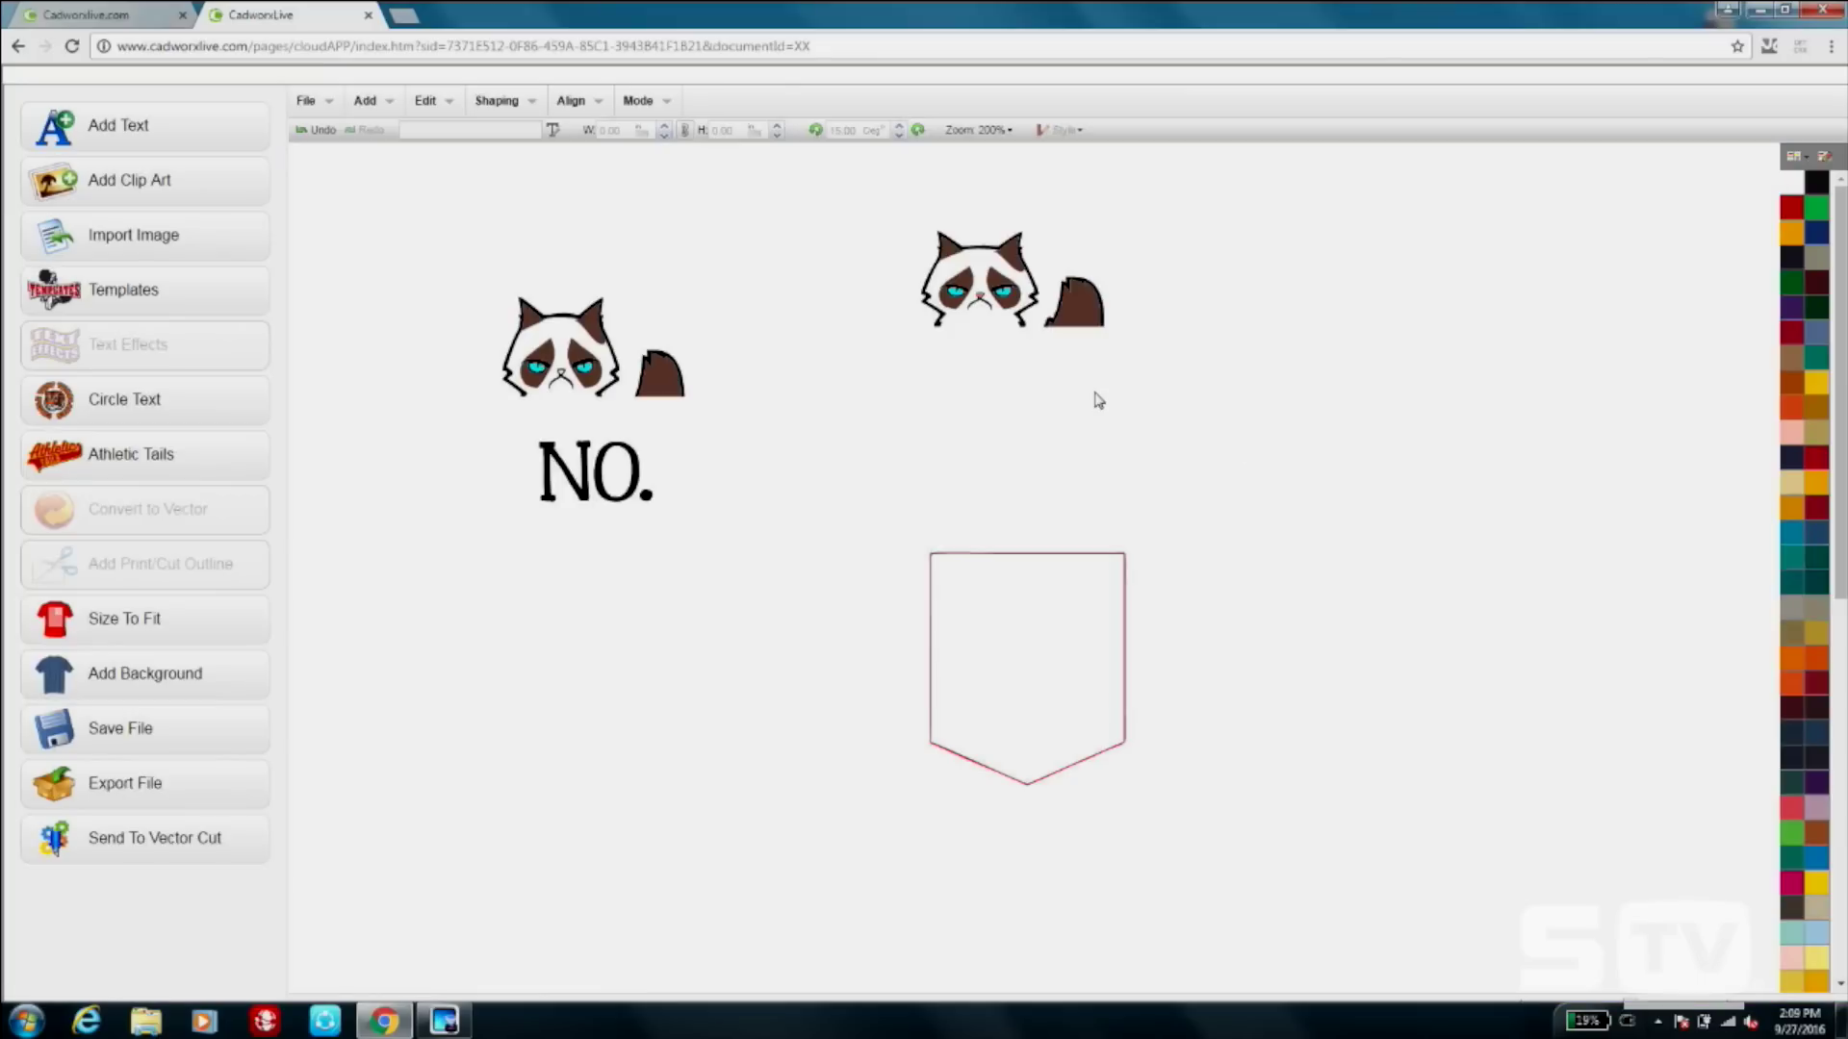
pyautogui.moveTo(1021, 308); pyautogui.dragTo(1028, 527)
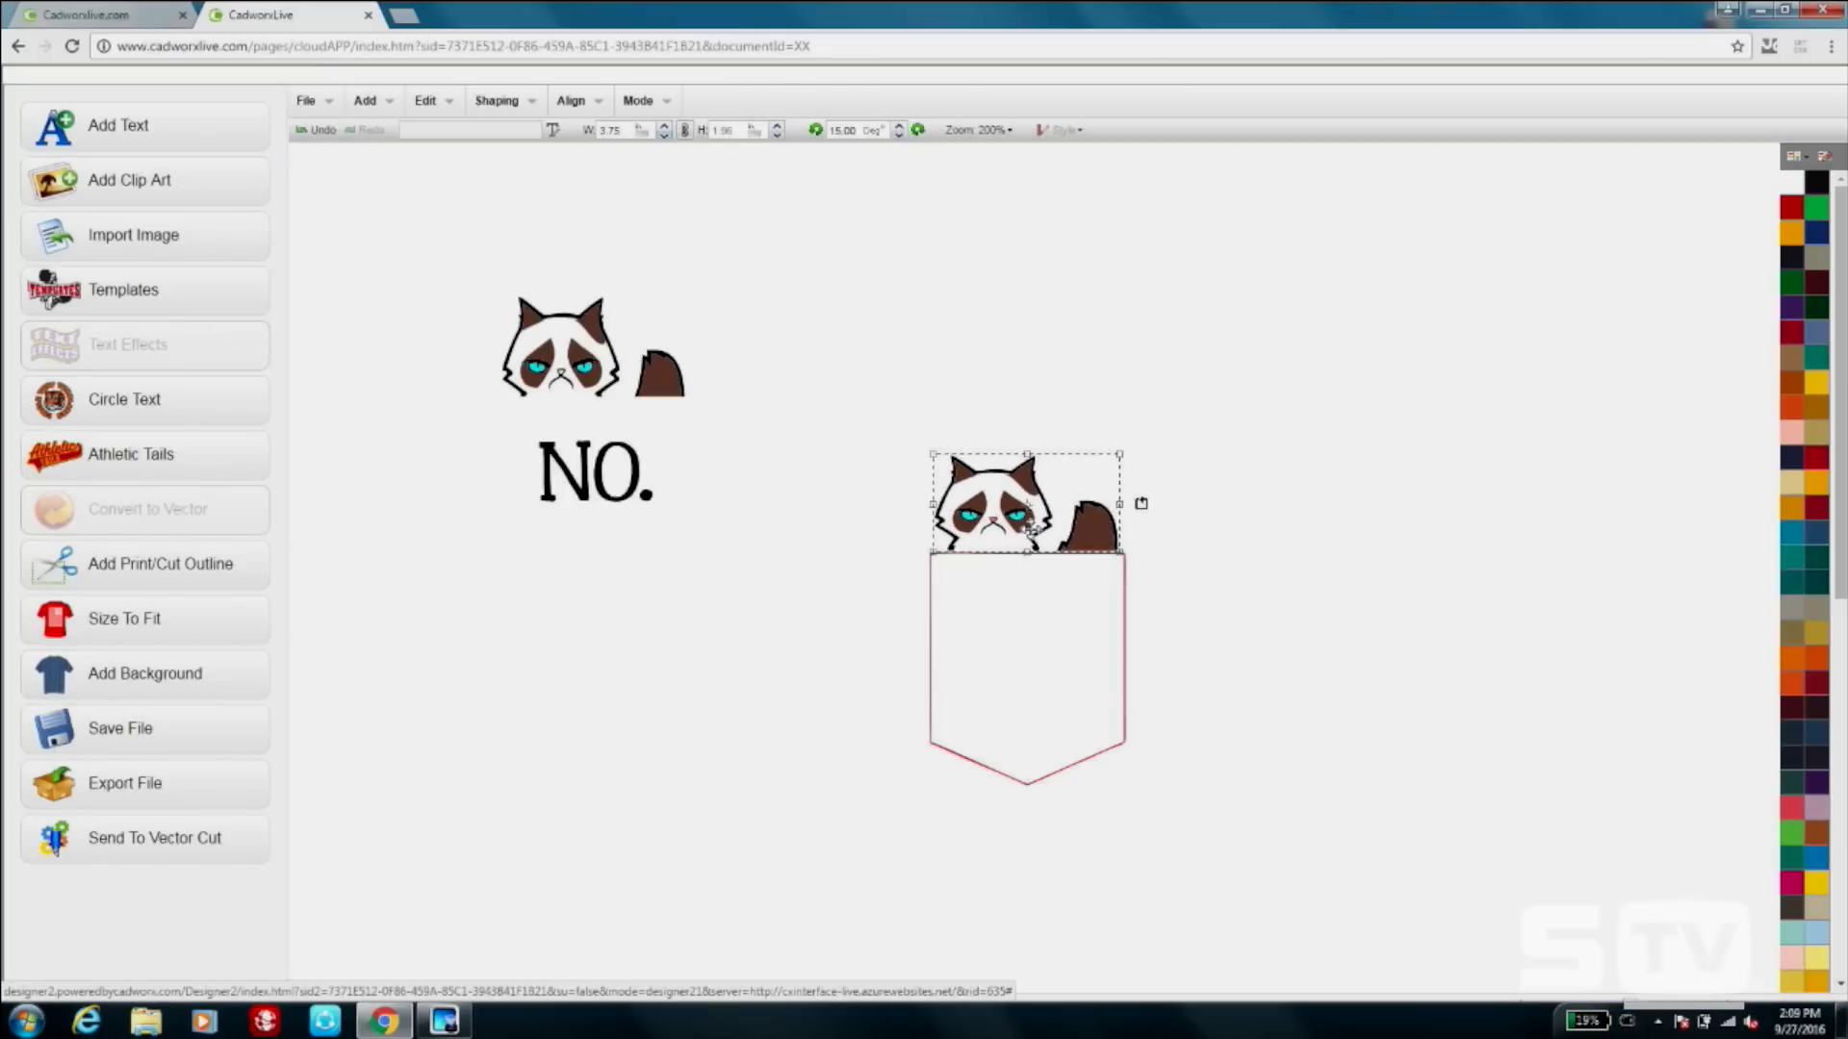
pyautogui.click(1296, 450)
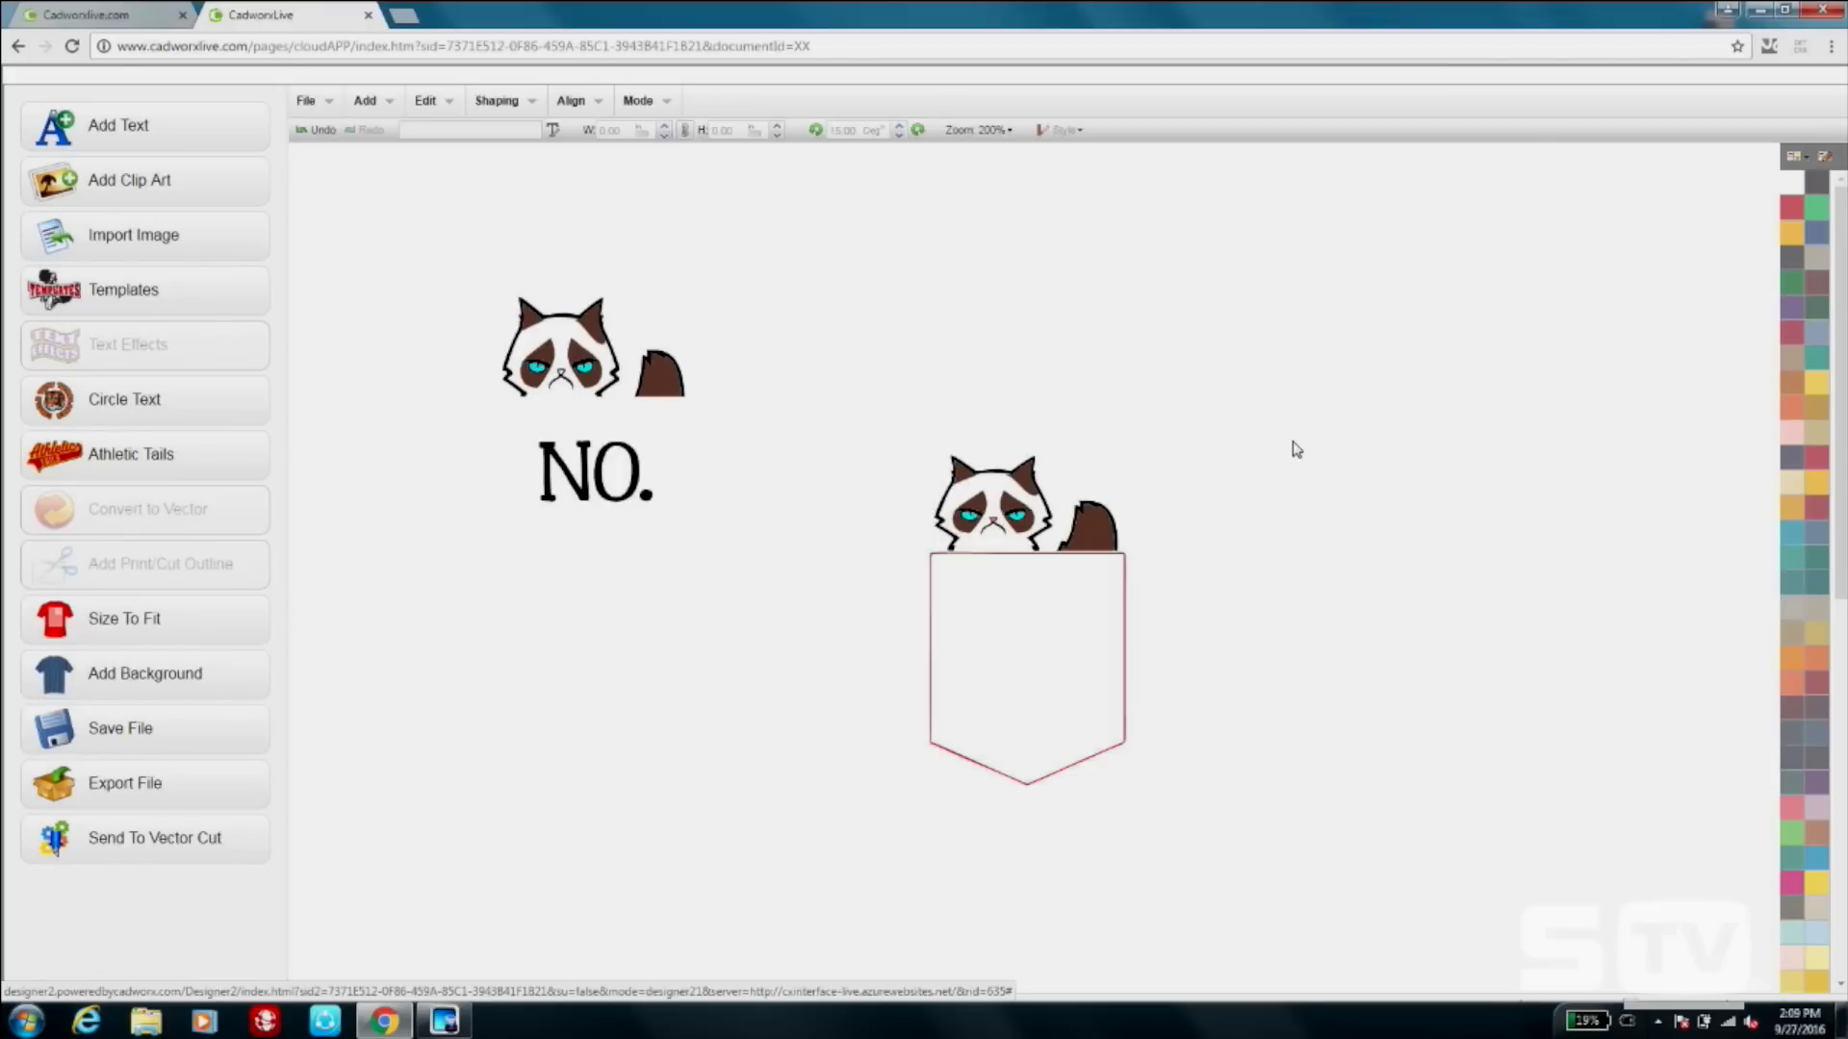
pyautogui.moveTo(581, 471)
pyautogui.mouseDown()
pyautogui.moveTo(653, 564)
pyautogui.moveTo(584, 476)
pyautogui.mouseUp()
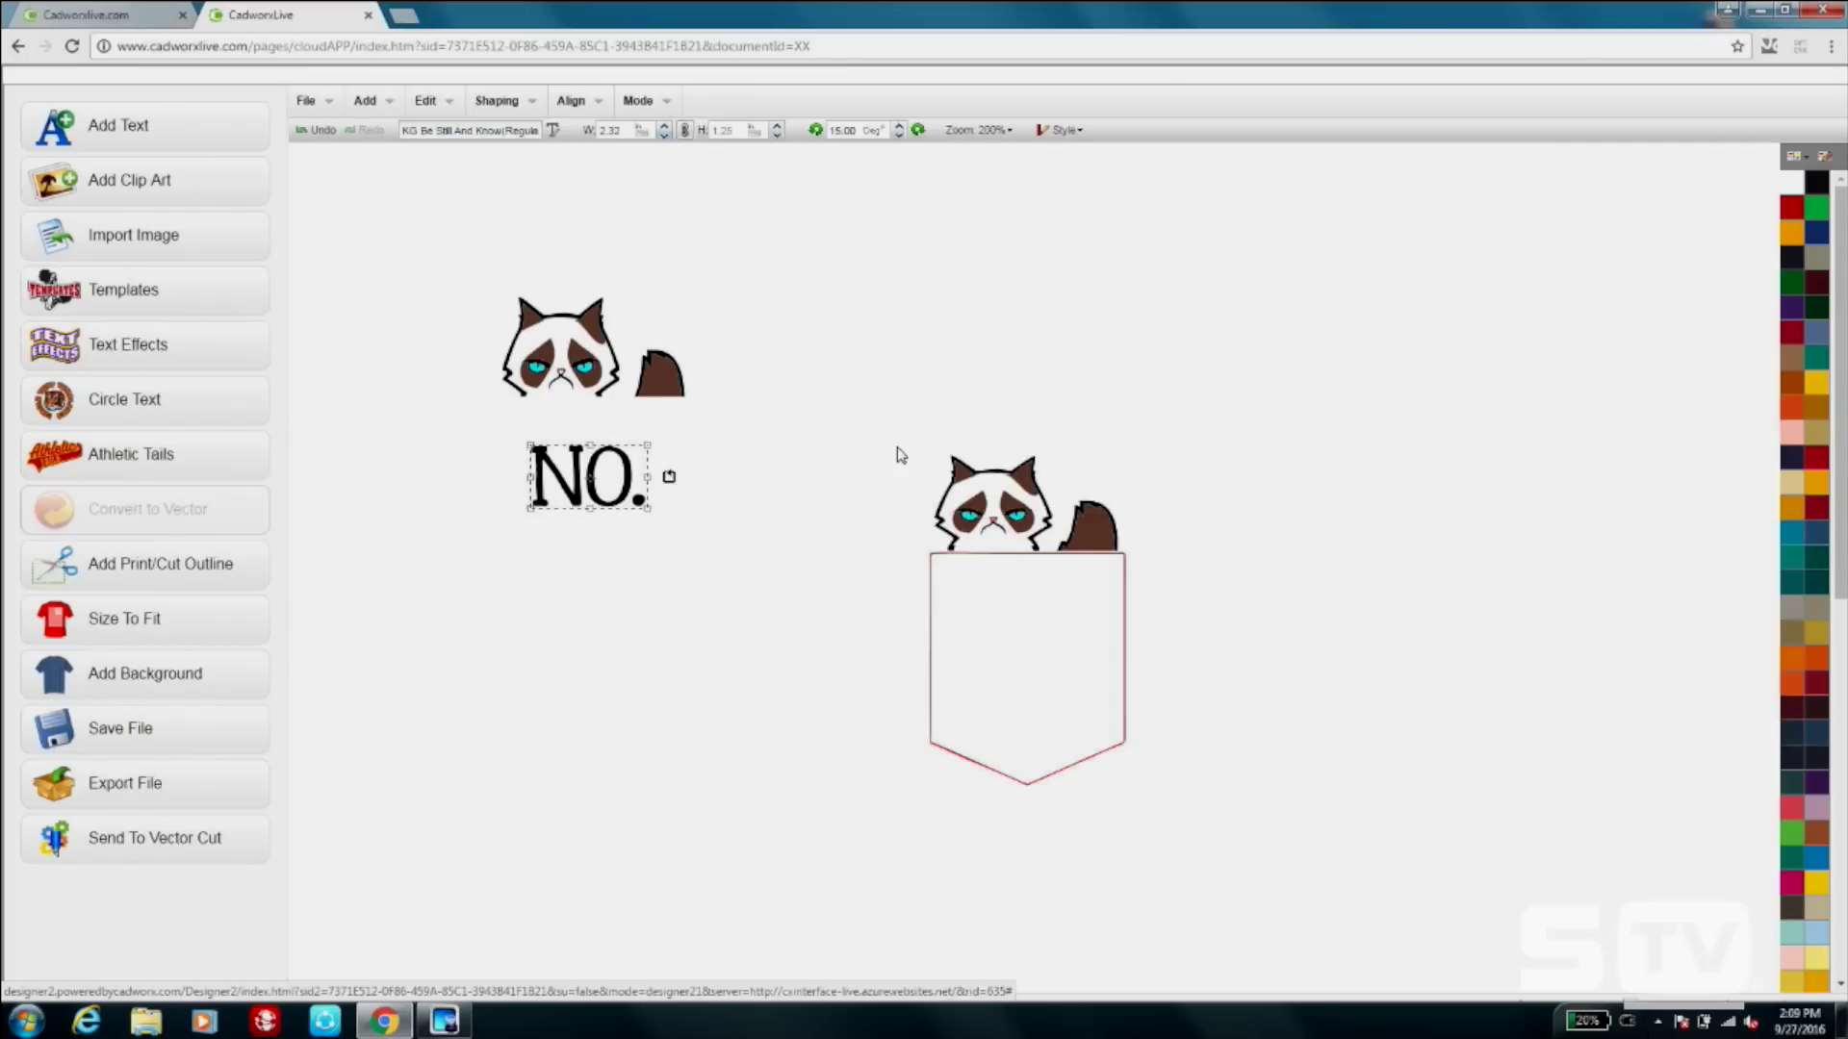
pyautogui.click(952, 486)
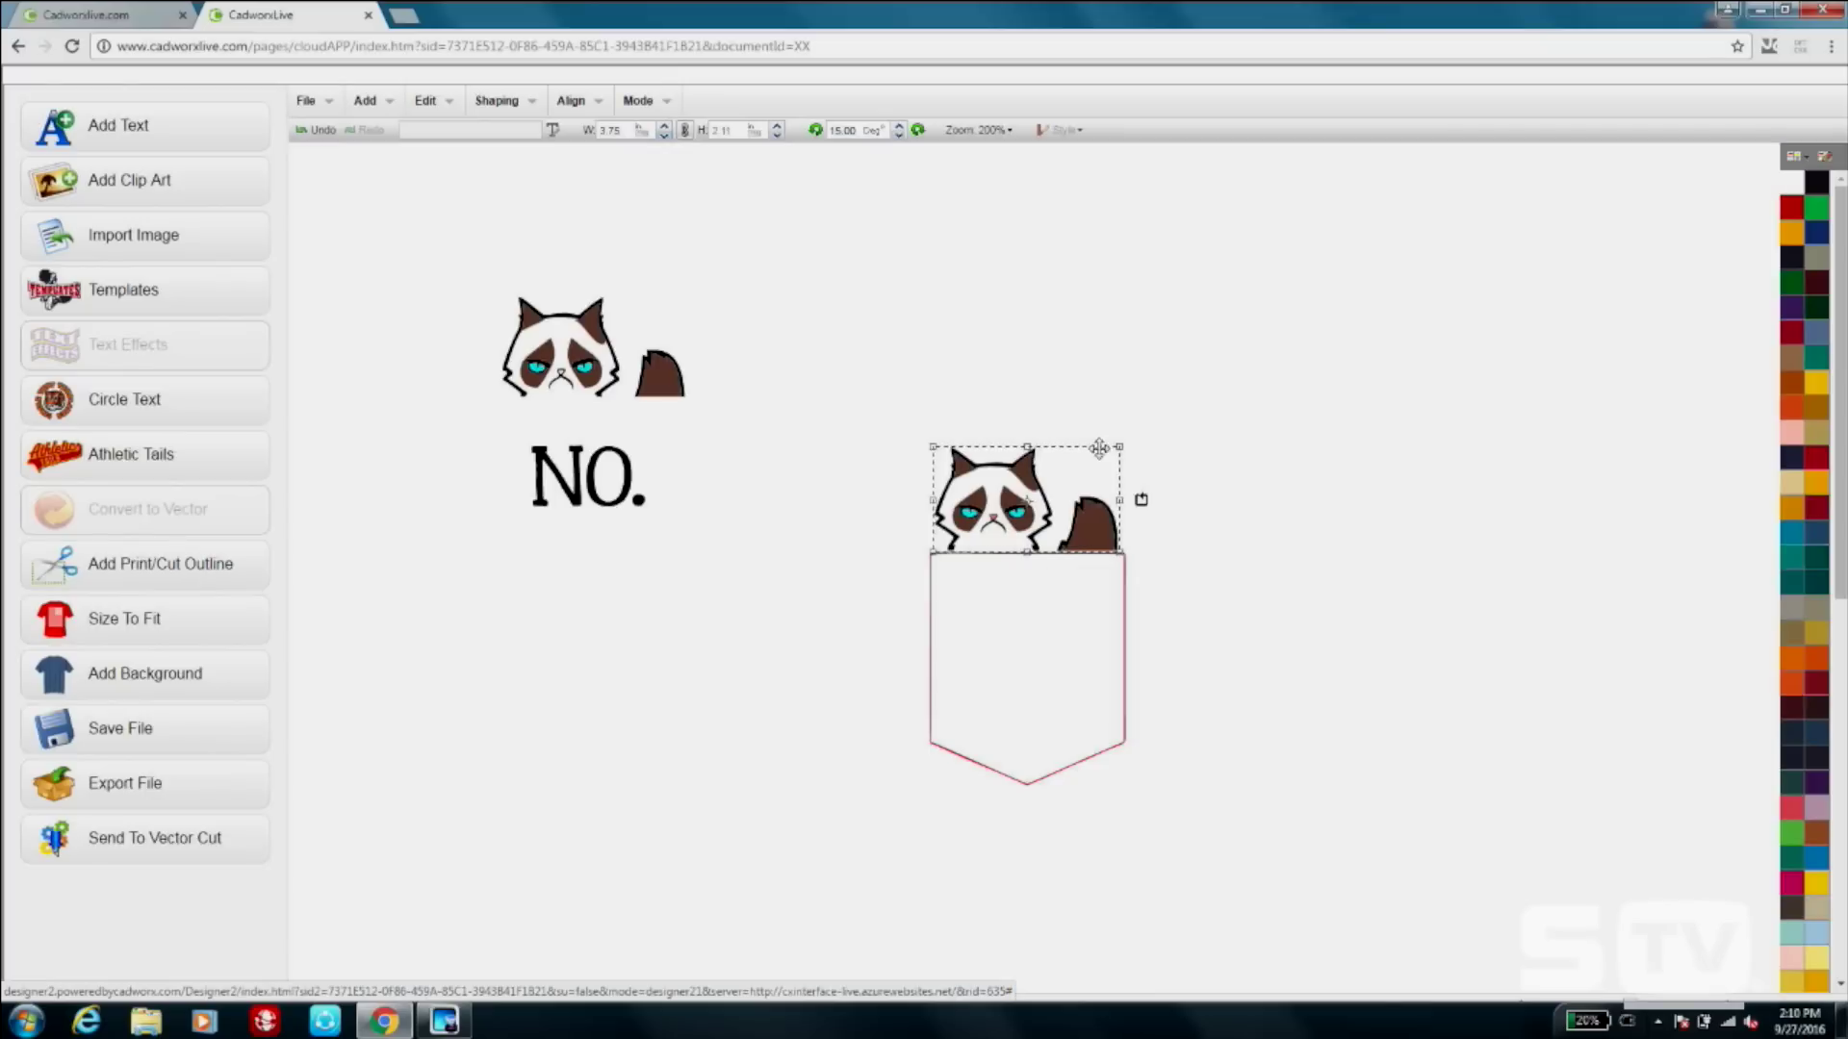
pyautogui.click(1206, 479)
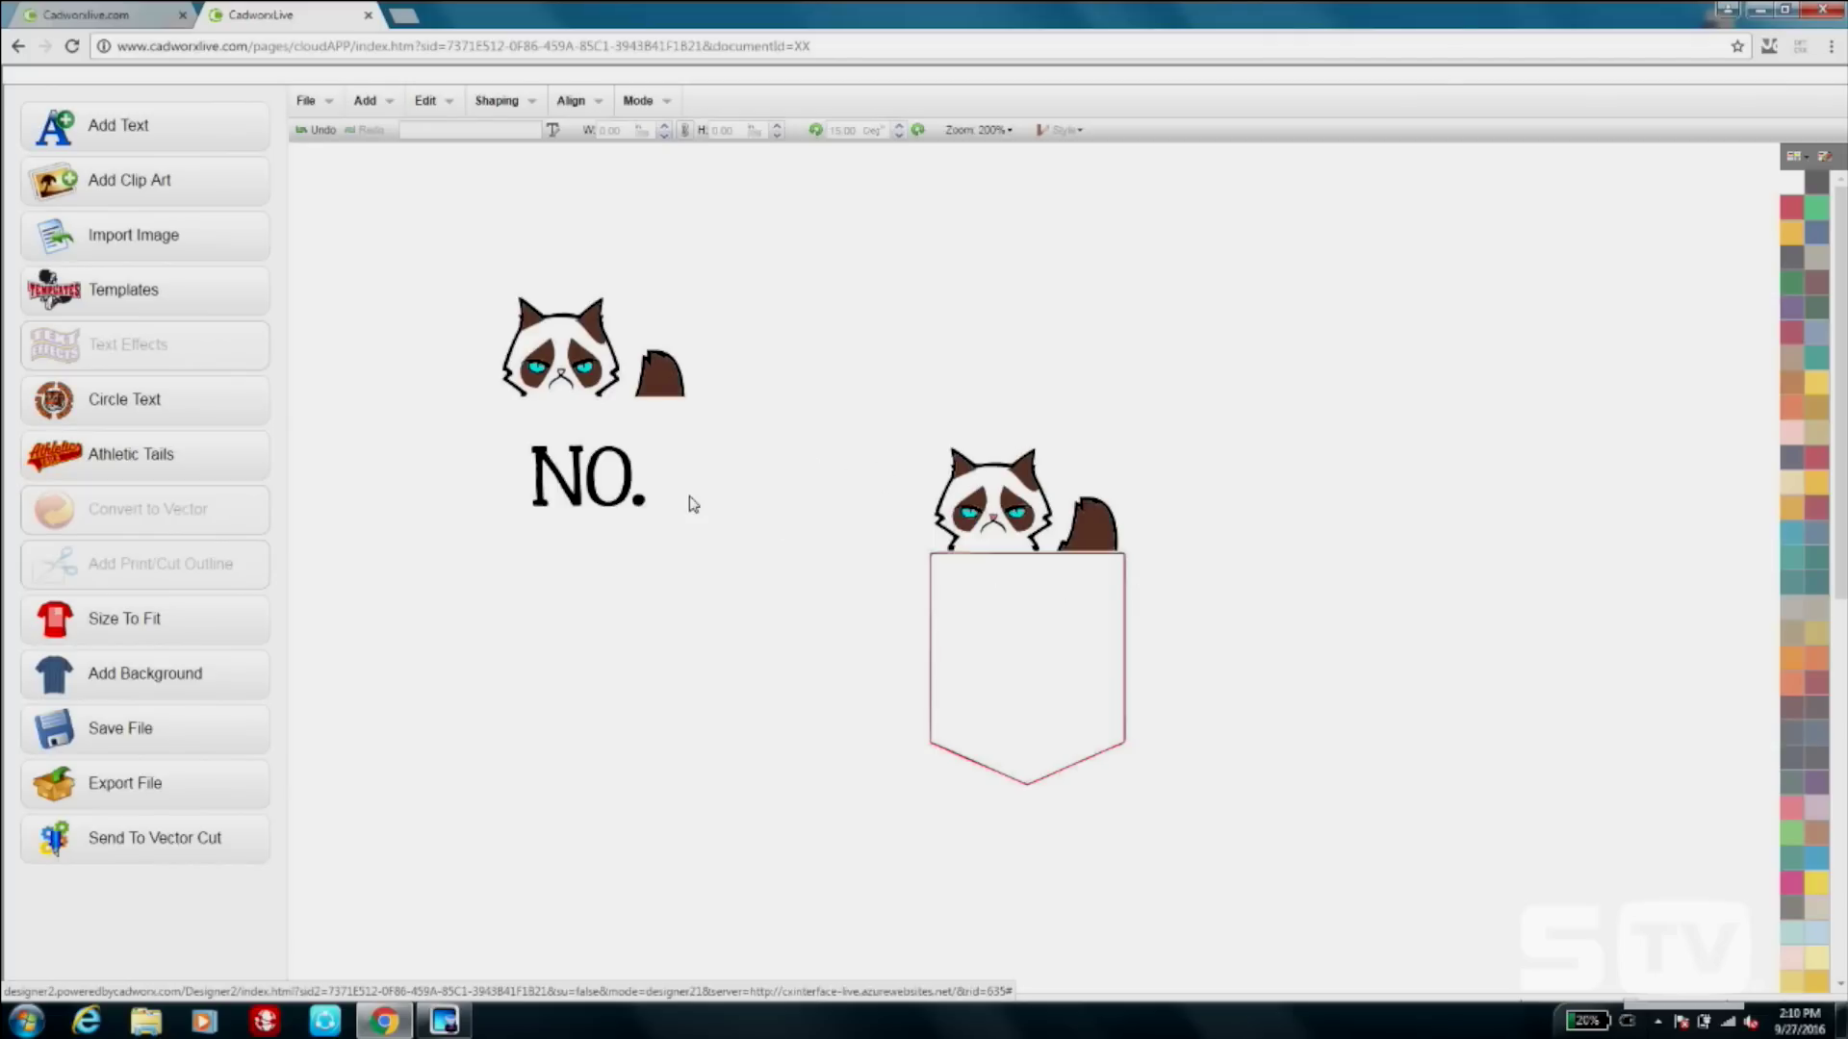
pyautogui.click(606, 479)
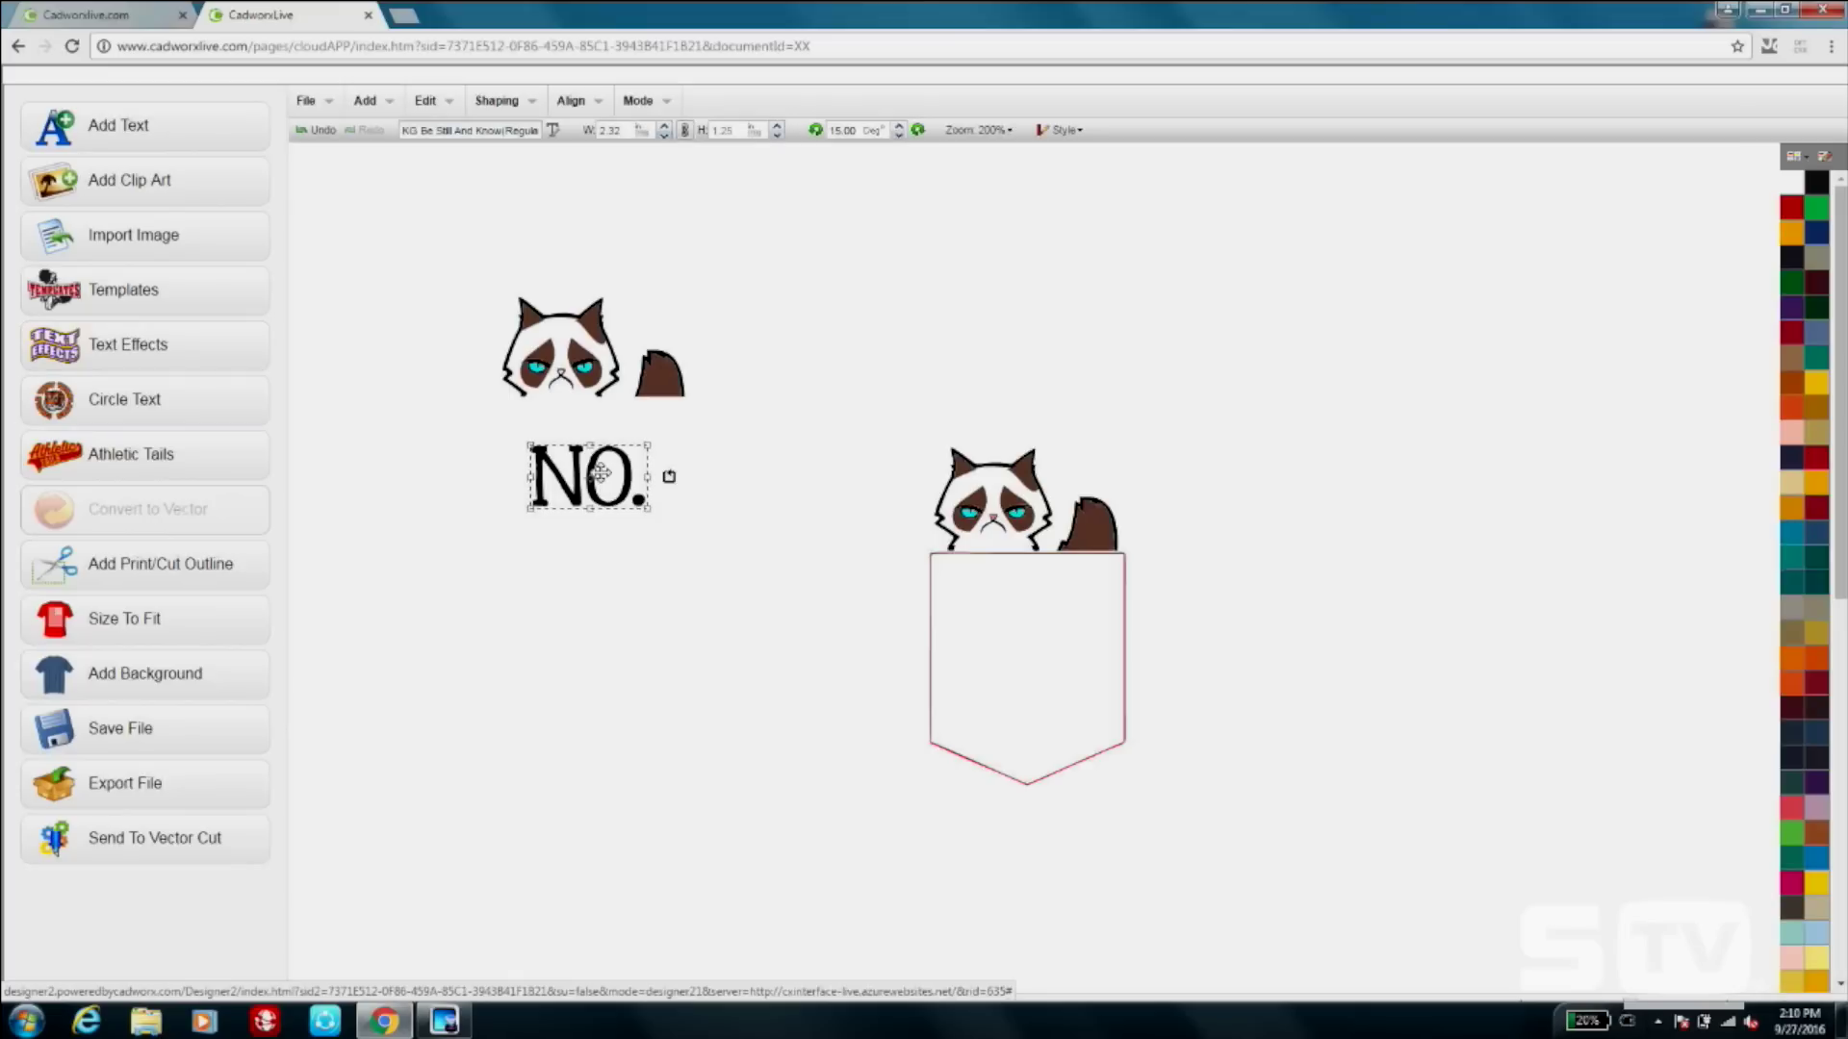
pyautogui.click(804, 457)
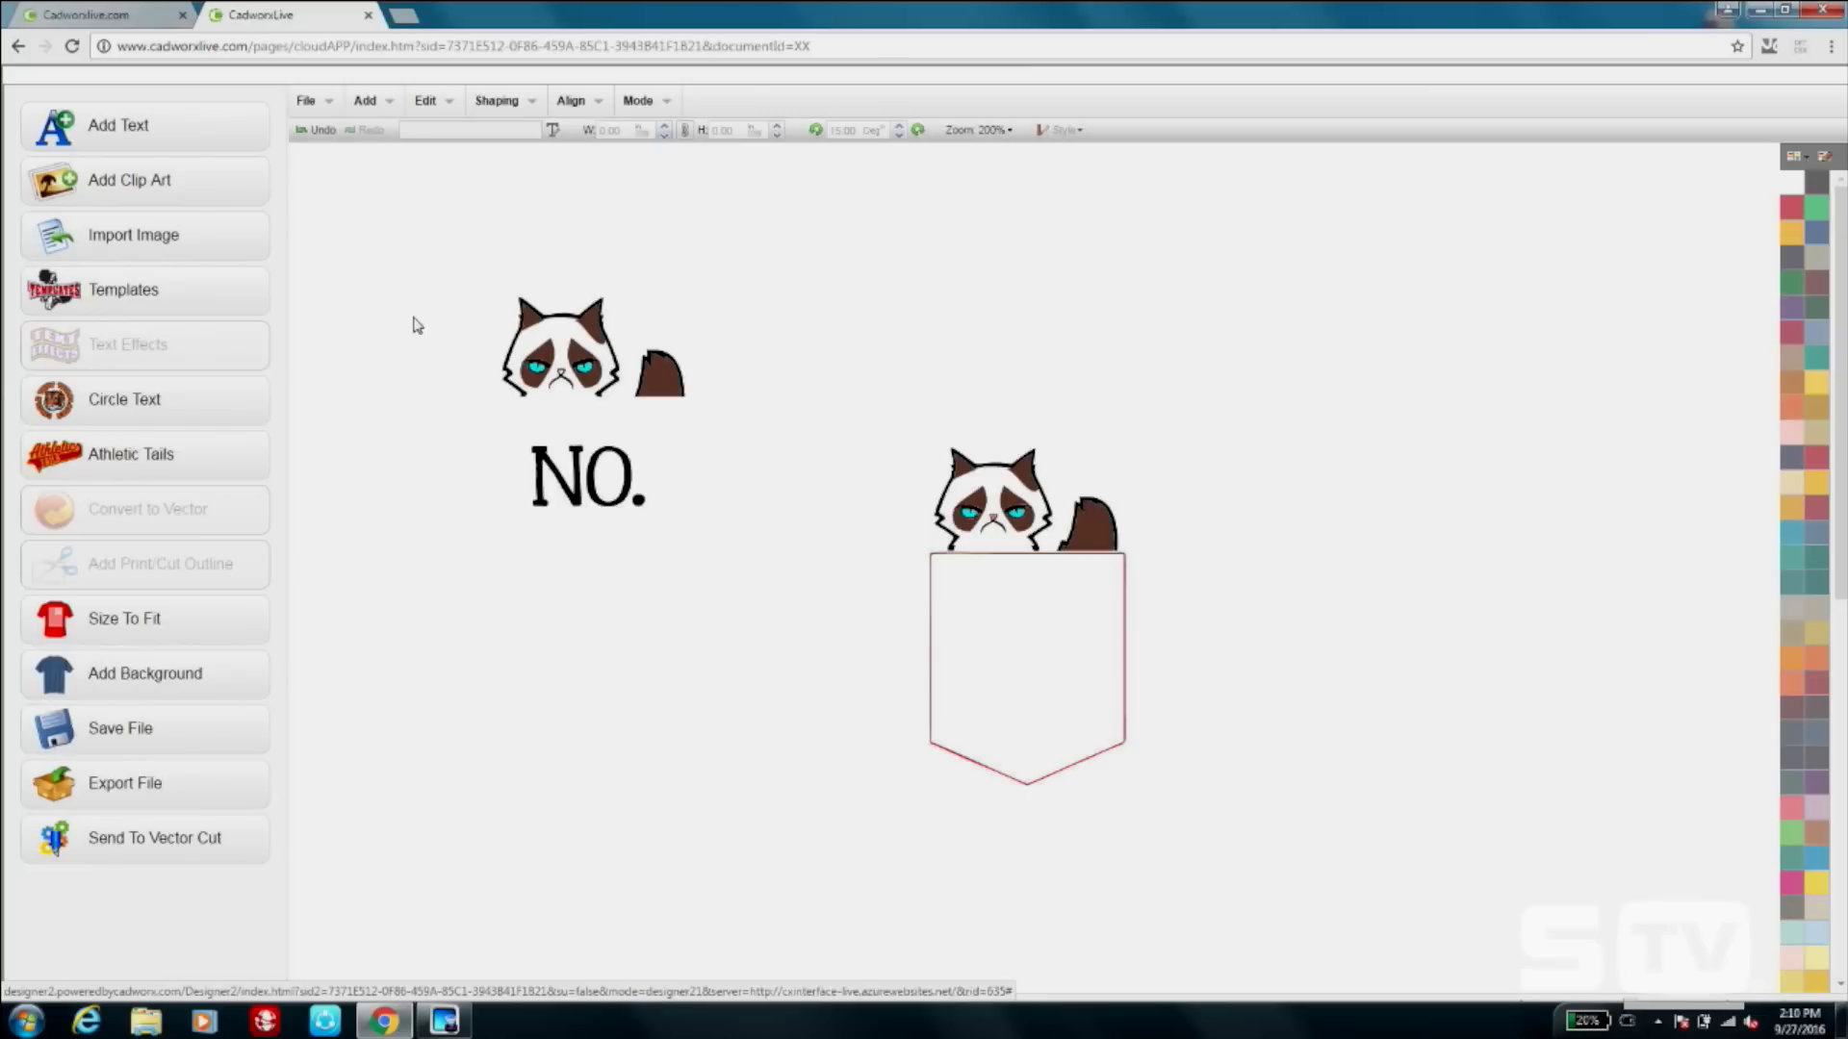
# Add a new text object reading NO.
pyautogui.click(173, 143)
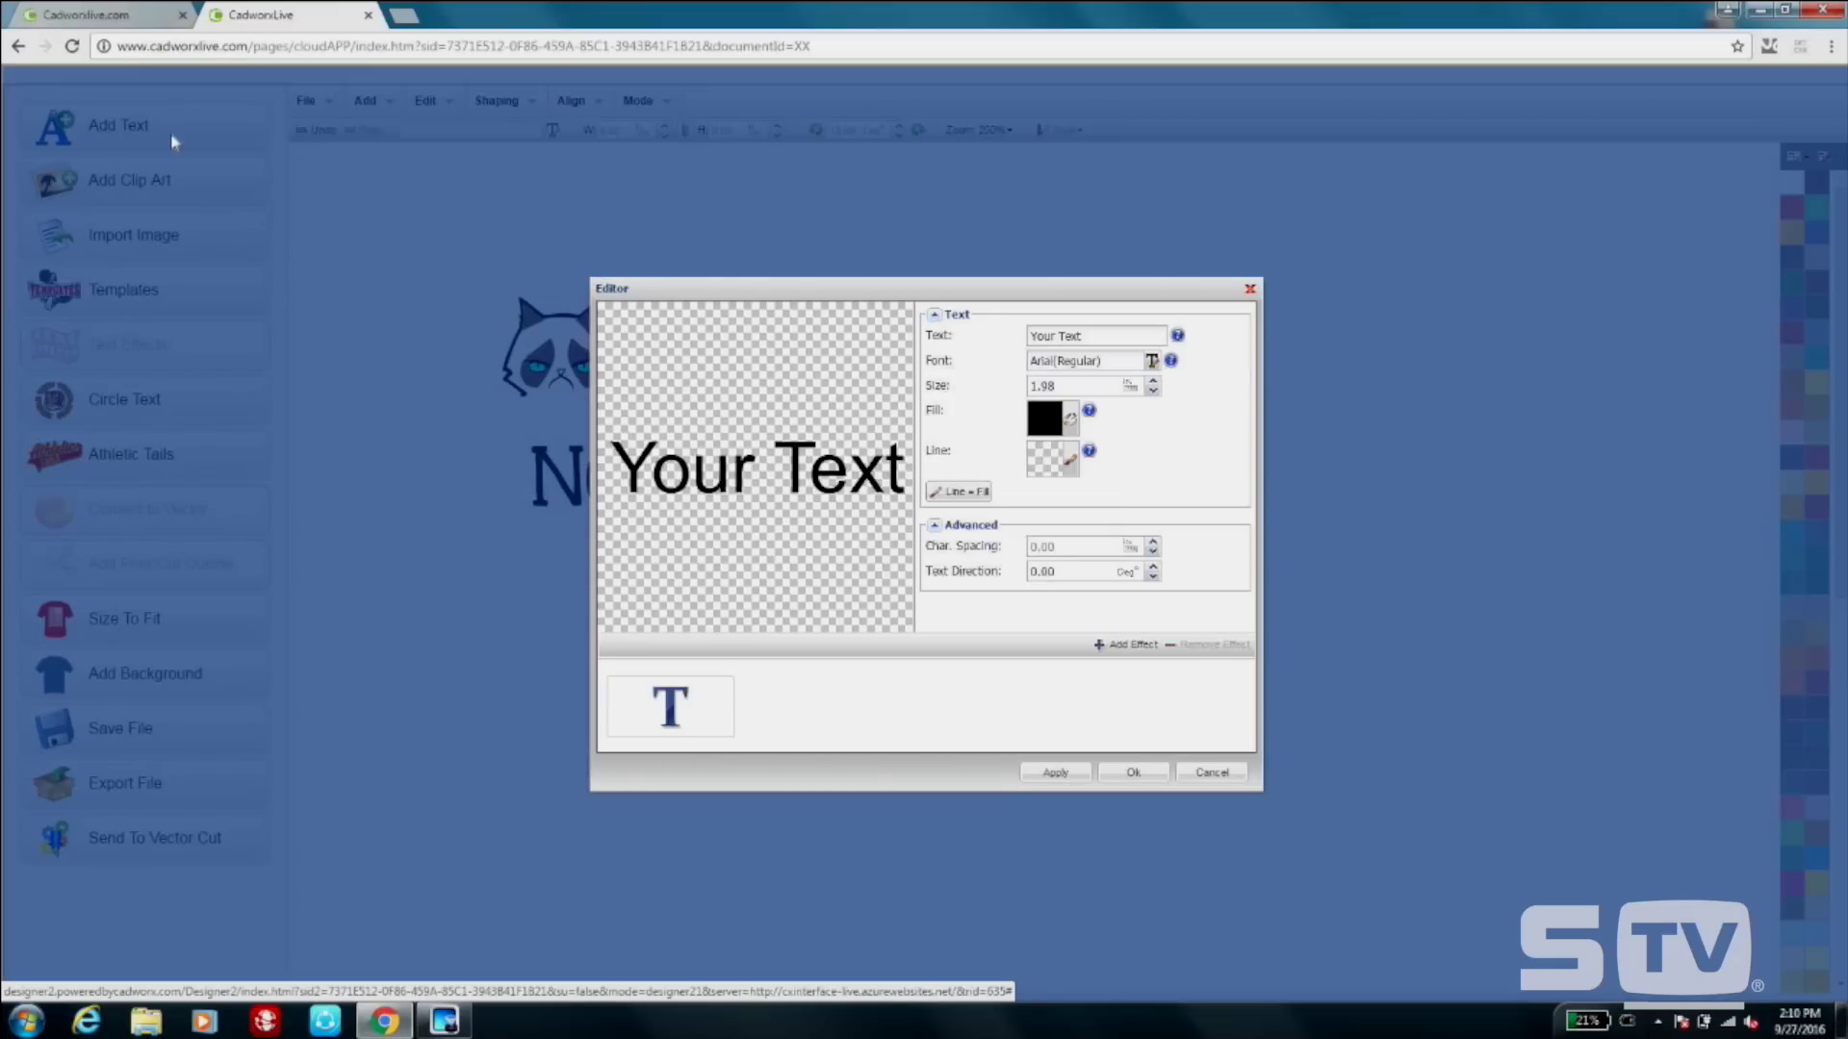
pyautogui.tripleClick(1110, 338)
pyautogui.write('NO.')
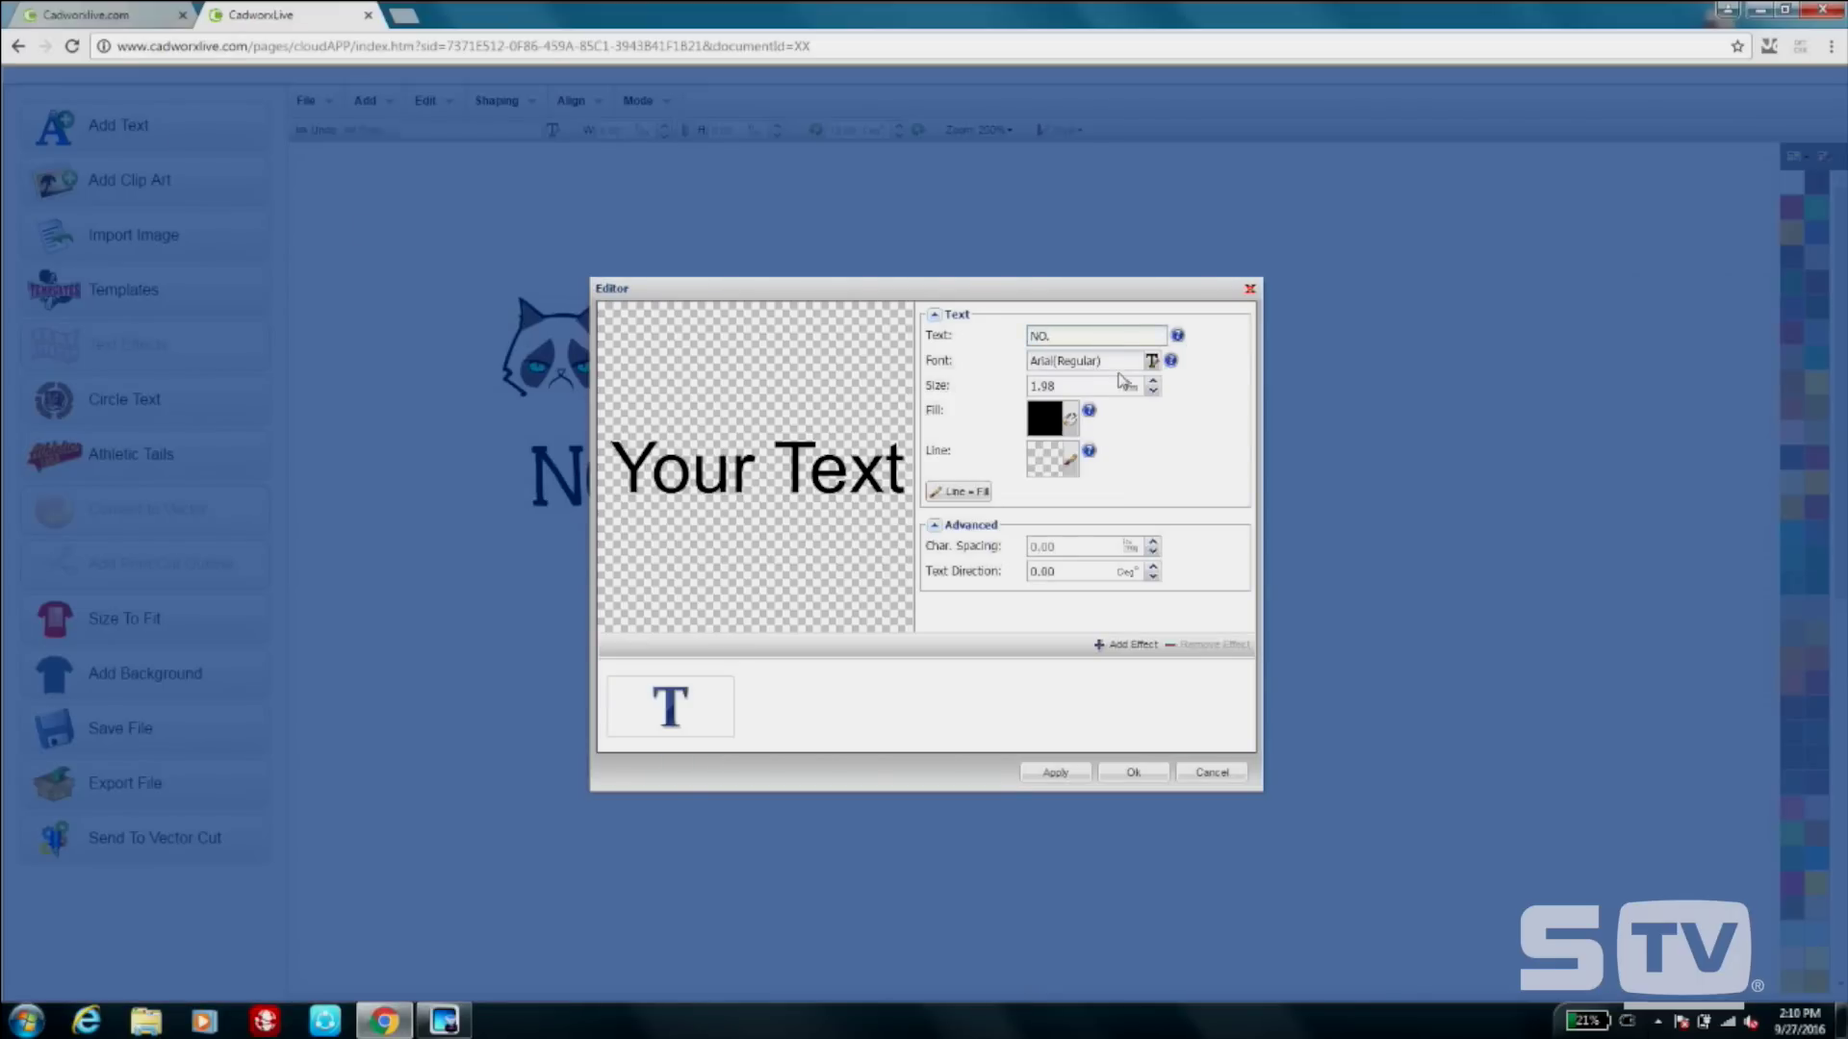
# Browse the My Fonts collection and apply KG How Many Times to the NO. text.
pyautogui.click(1115, 373)
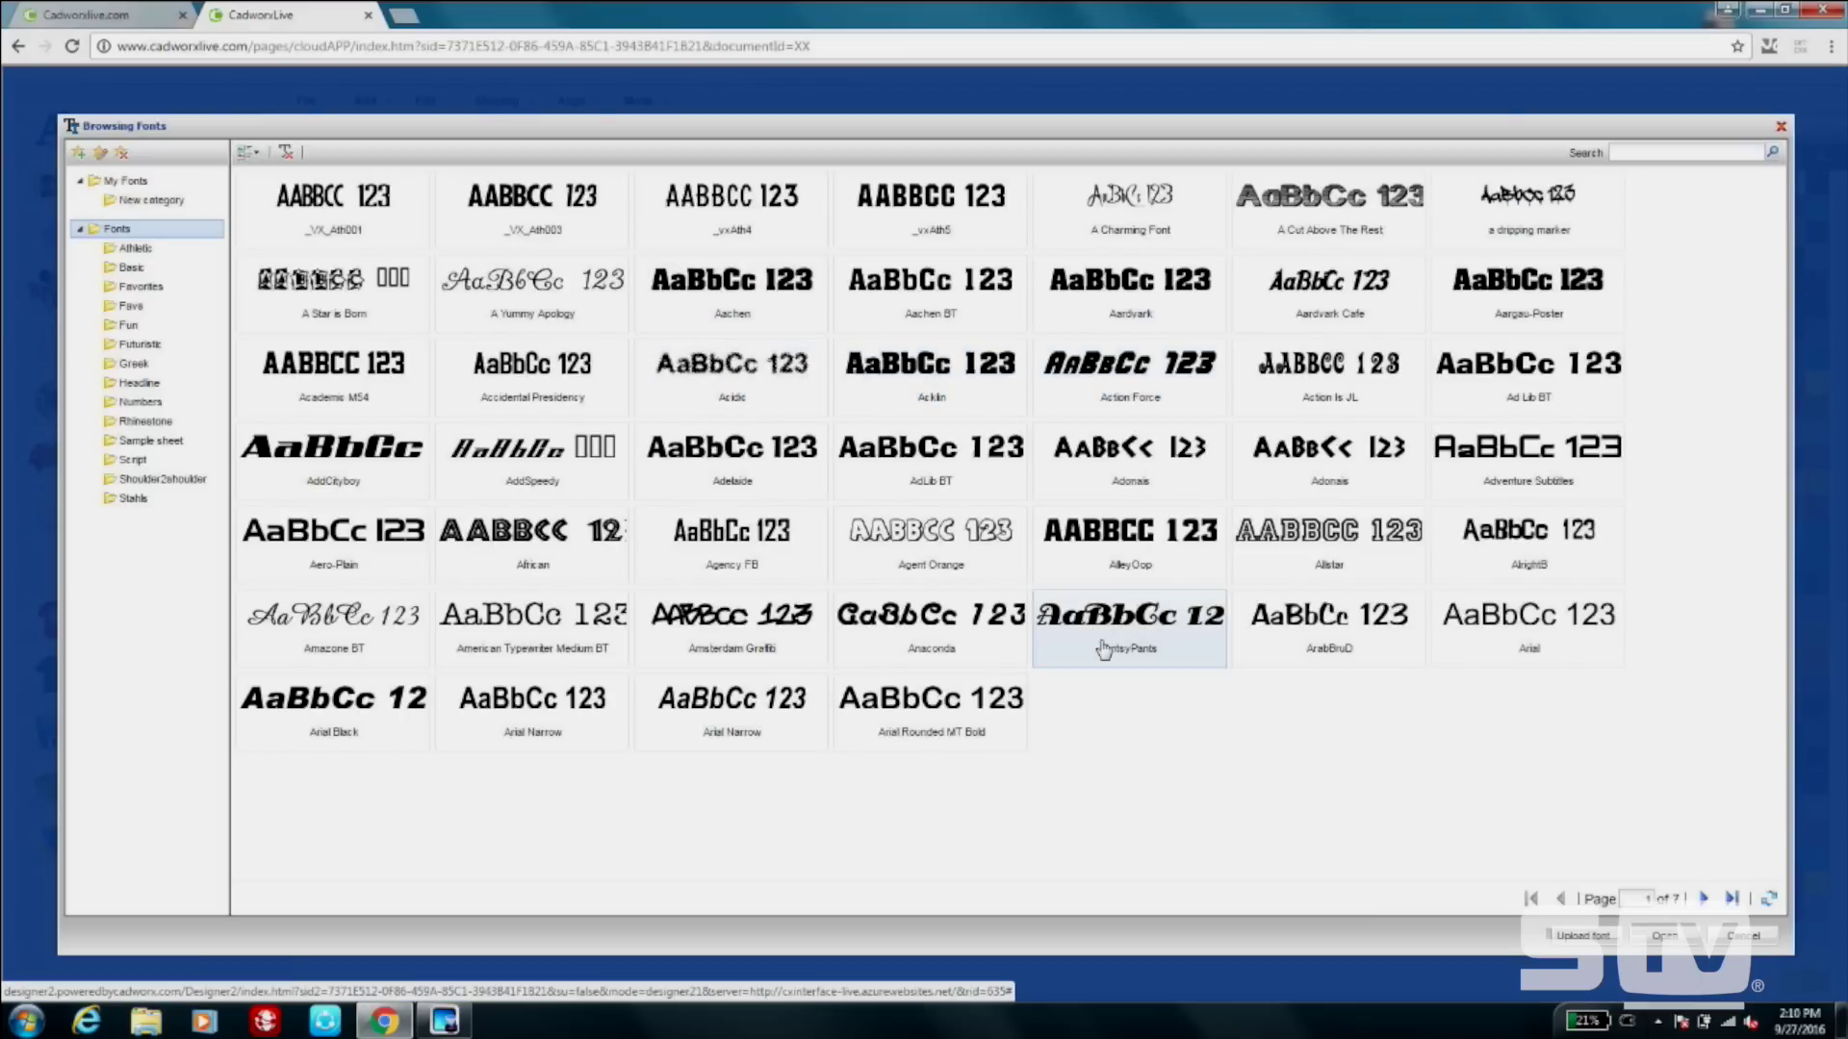
pyautogui.click(1703, 899)
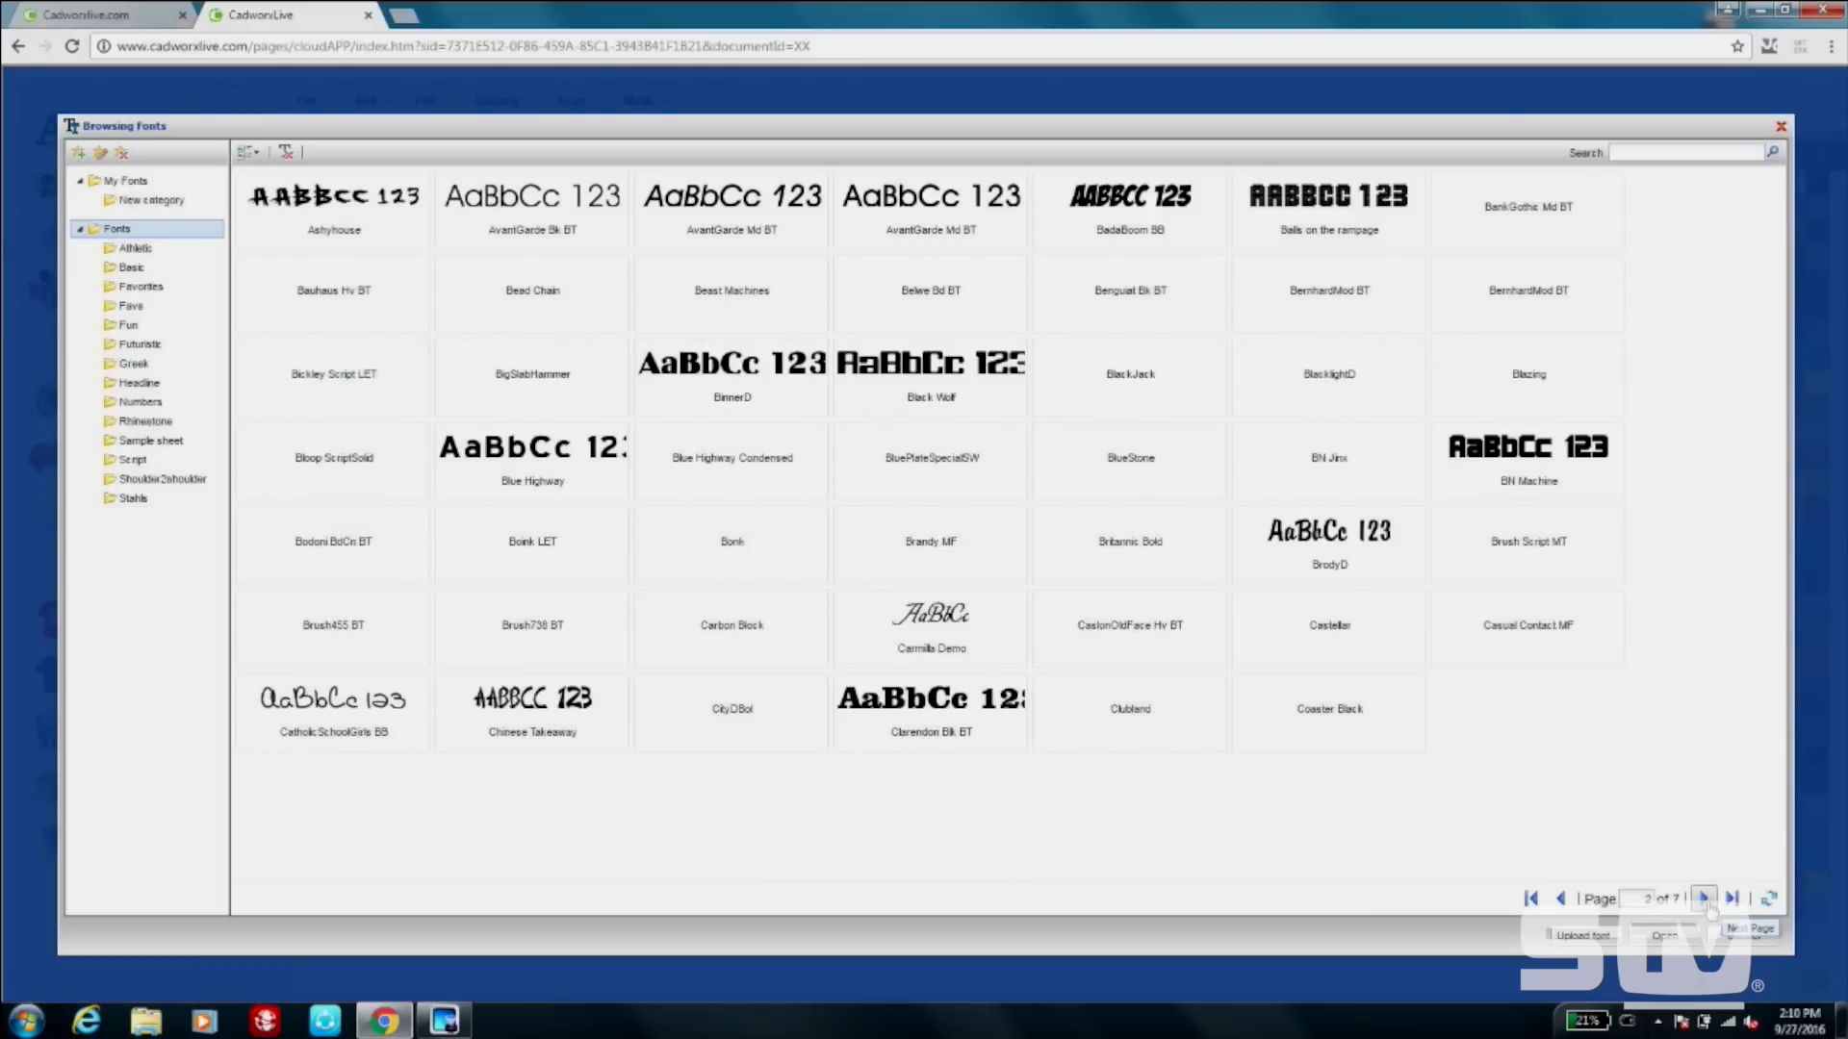
pyautogui.click(1704, 898)
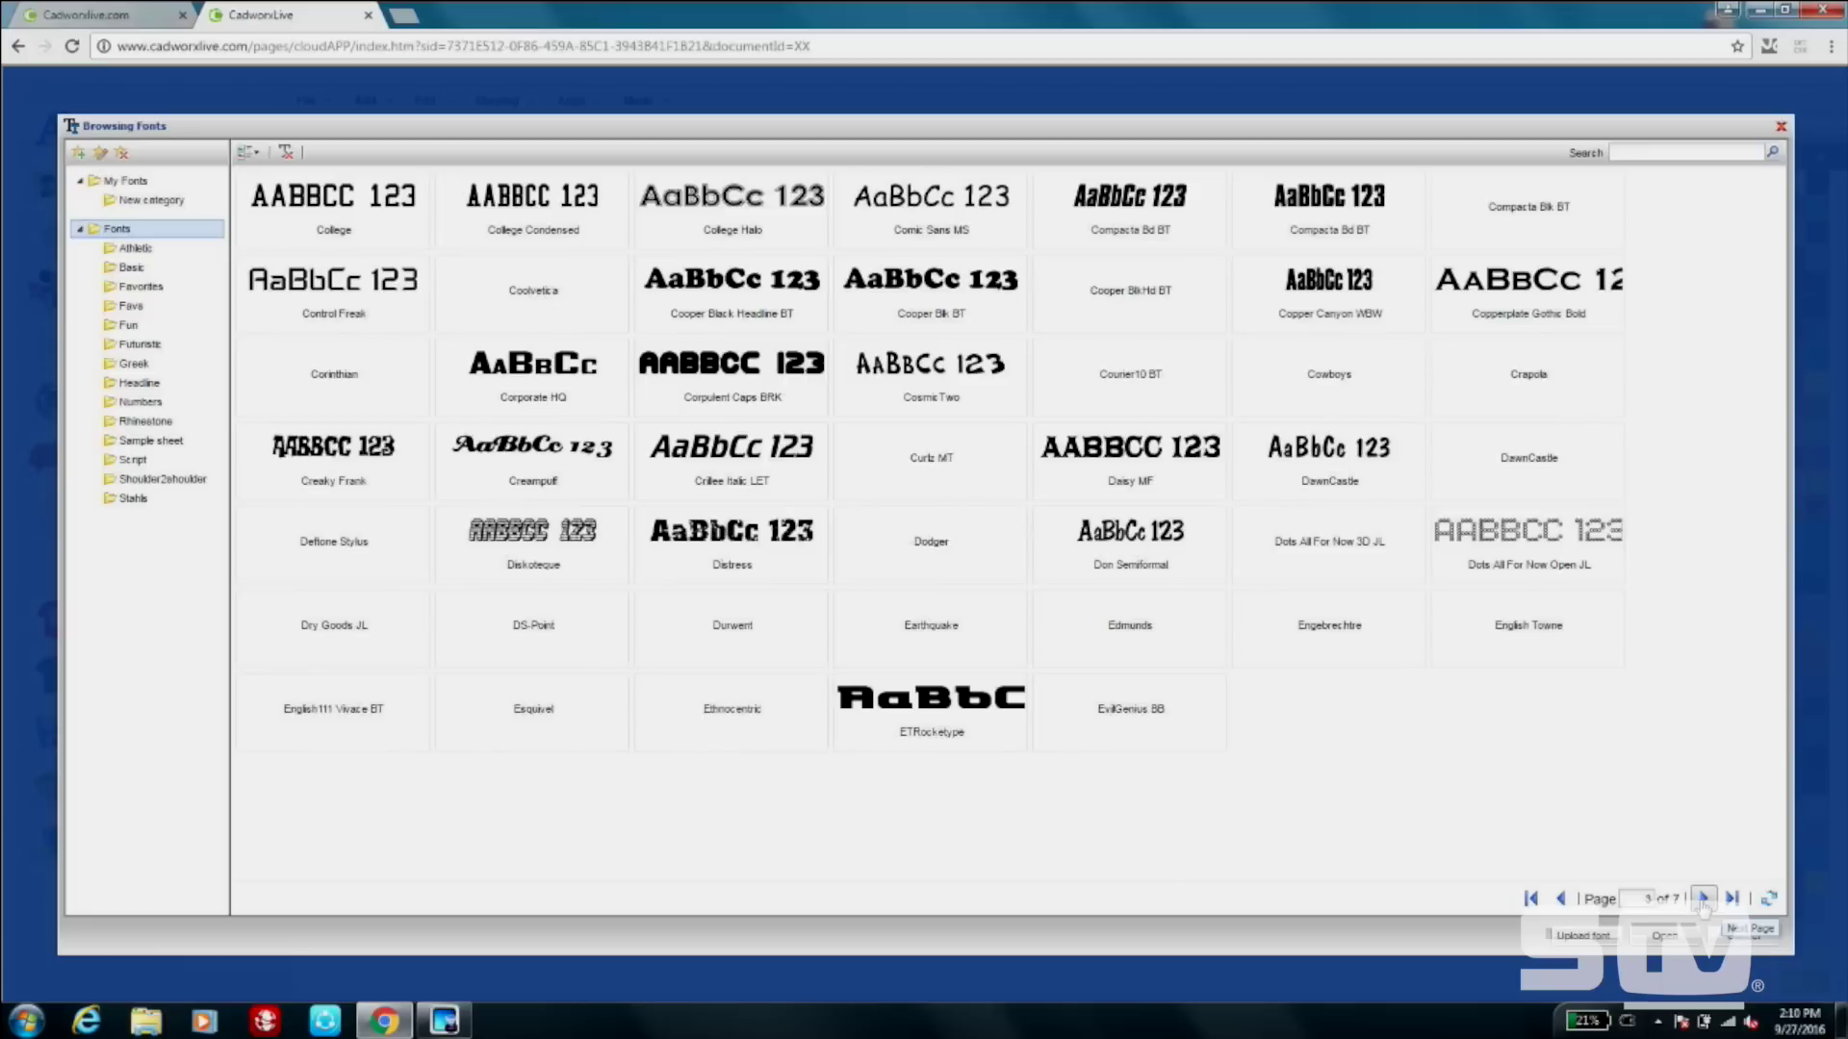
pyautogui.click(1703, 899)
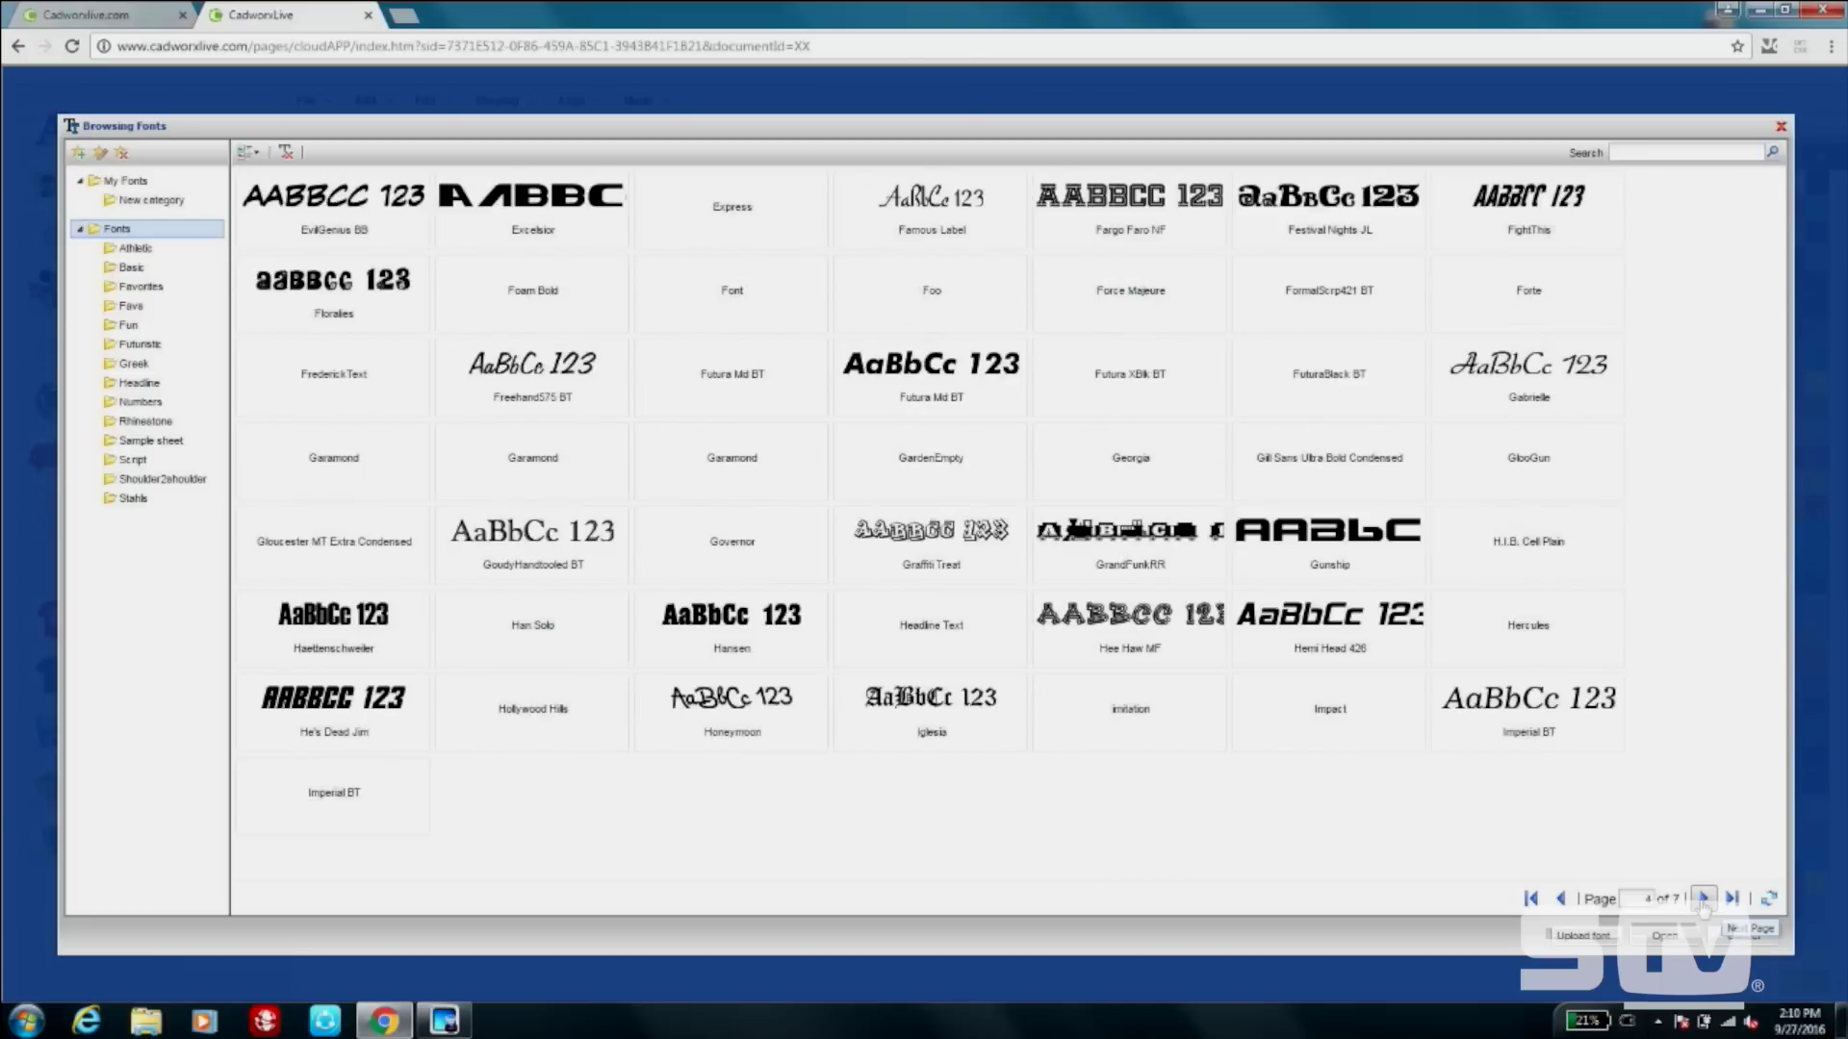
pyautogui.click(175, 183)
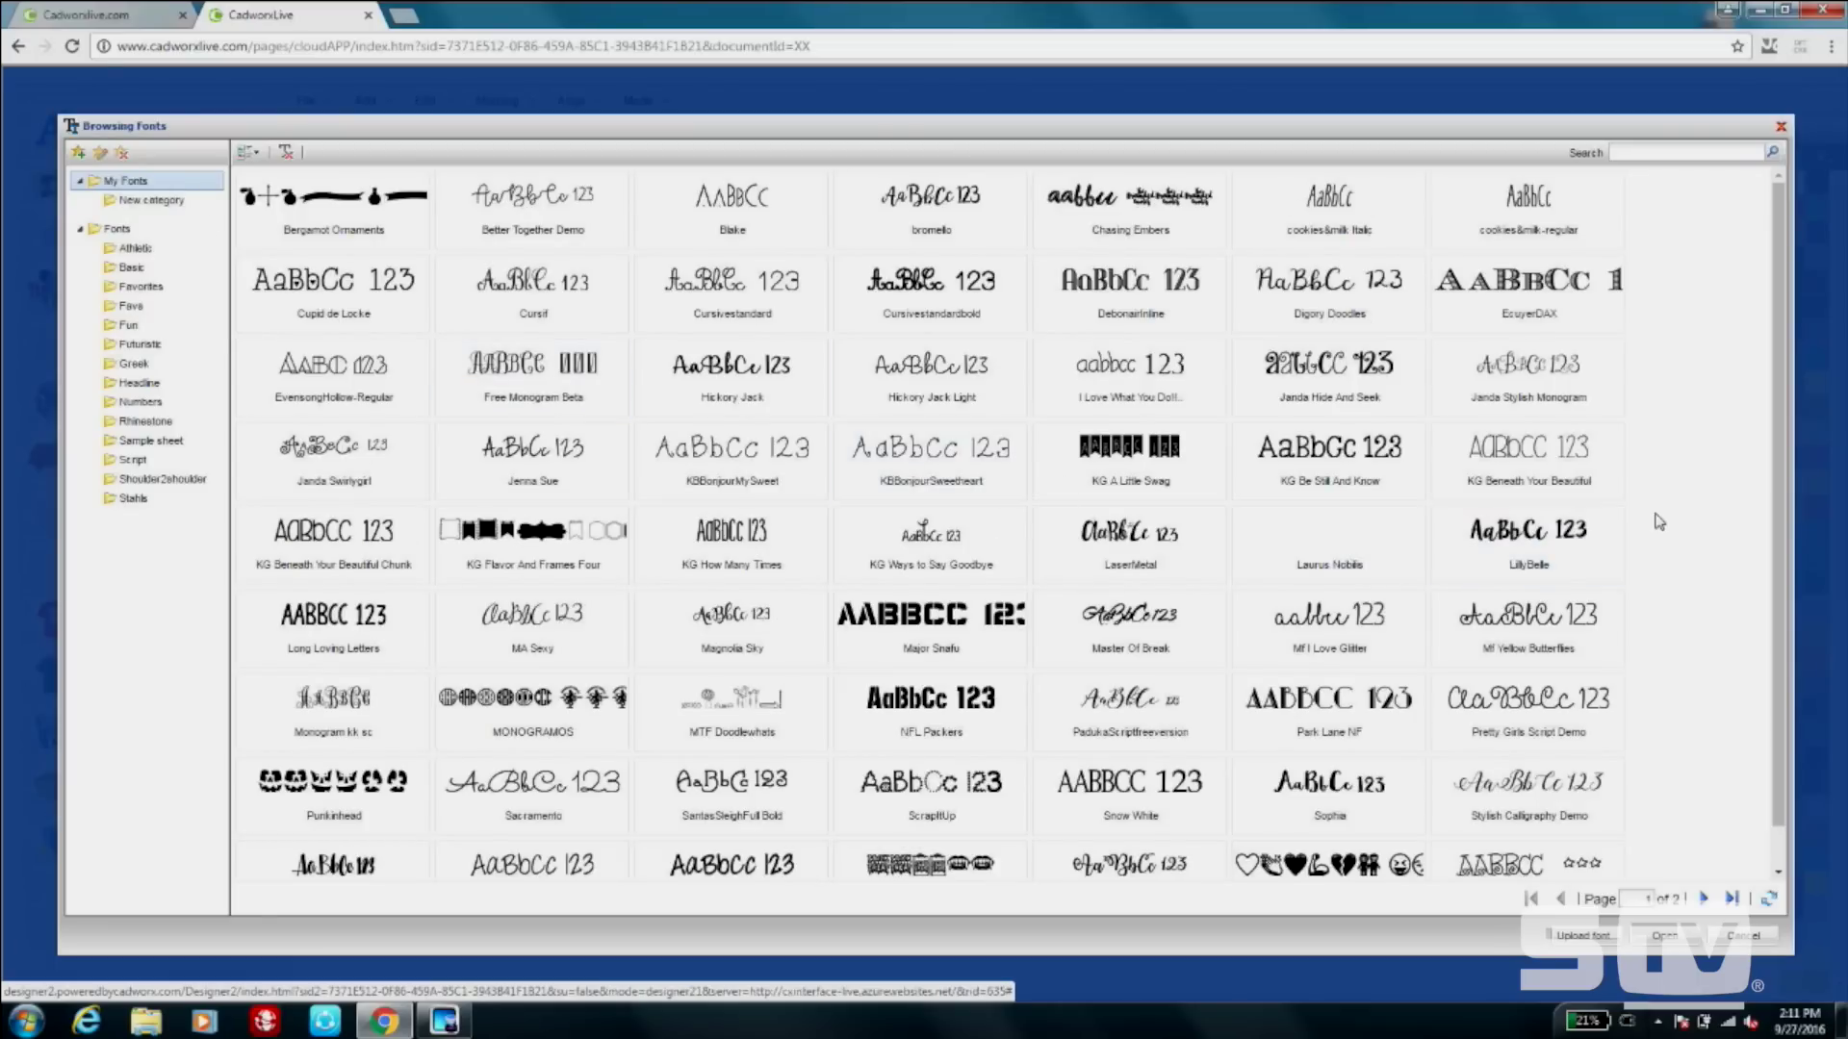
pyautogui.scroll(-1, 1691, 533)
pyautogui.scroll(1, 1691, 533)
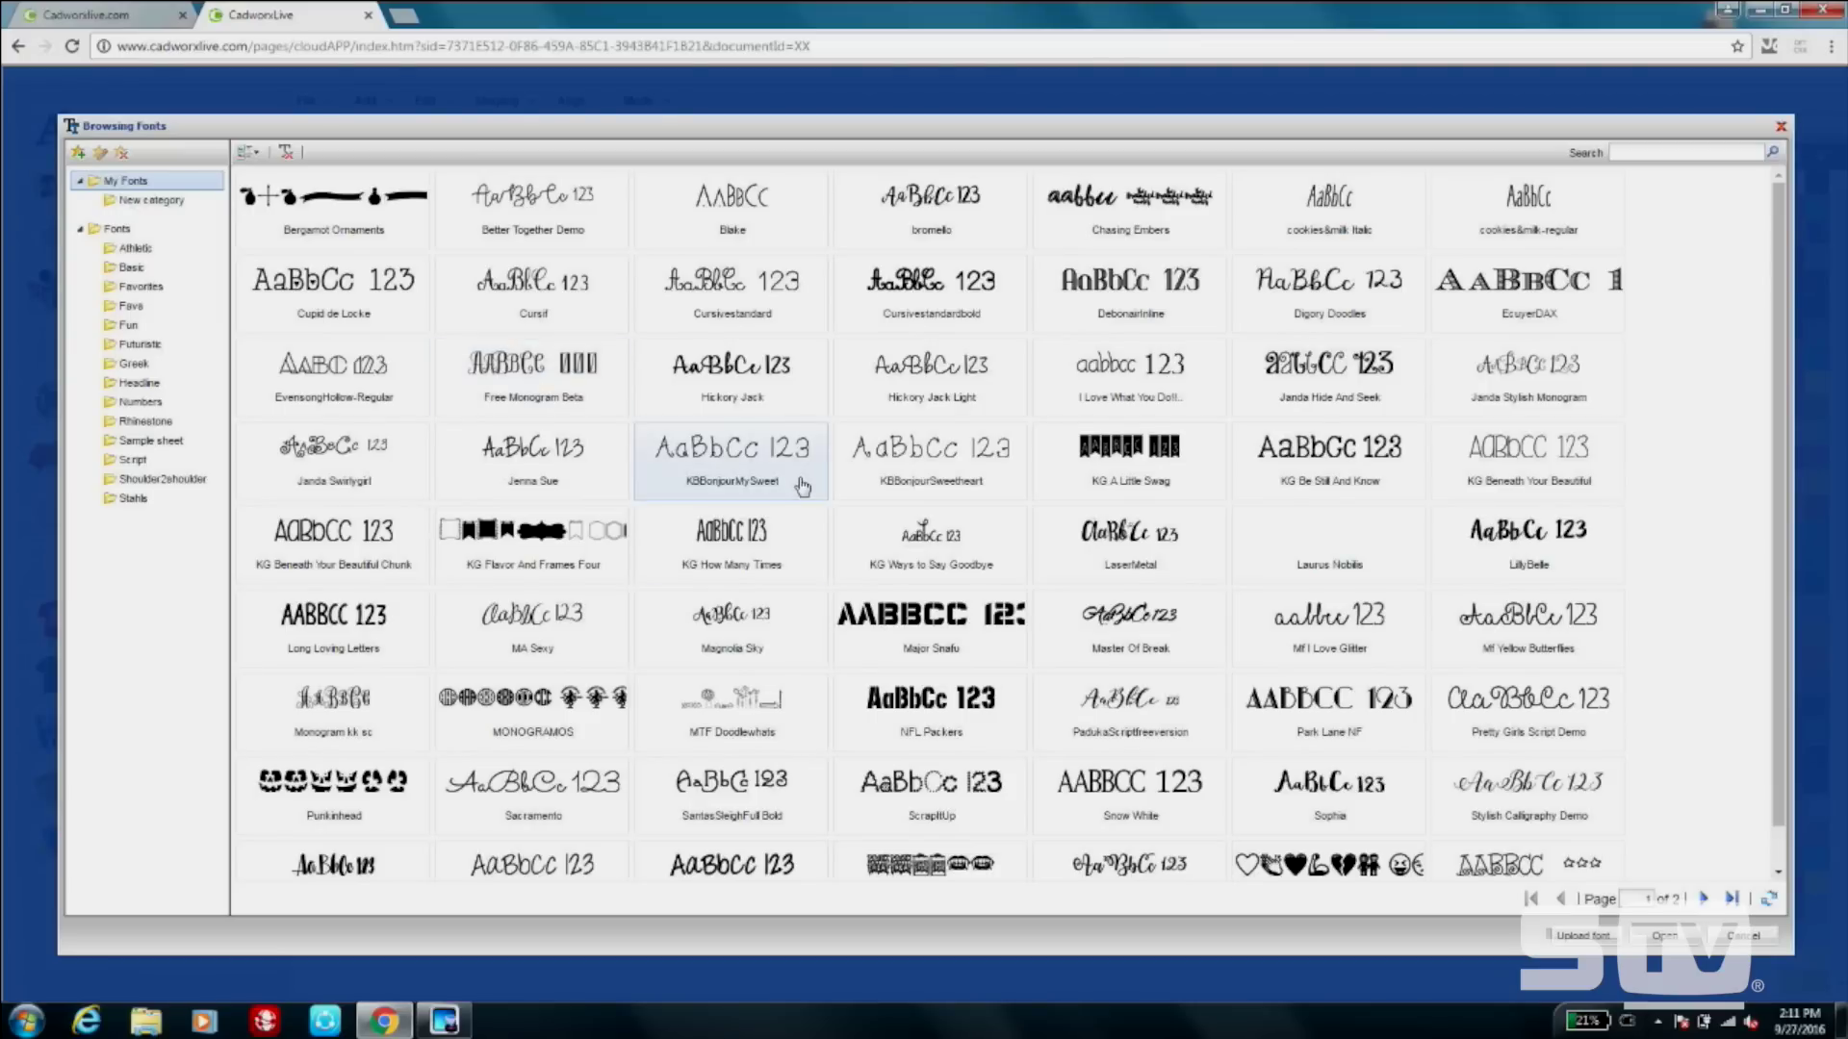
pyautogui.click(783, 545)
pyautogui.doubleClick(782, 544)
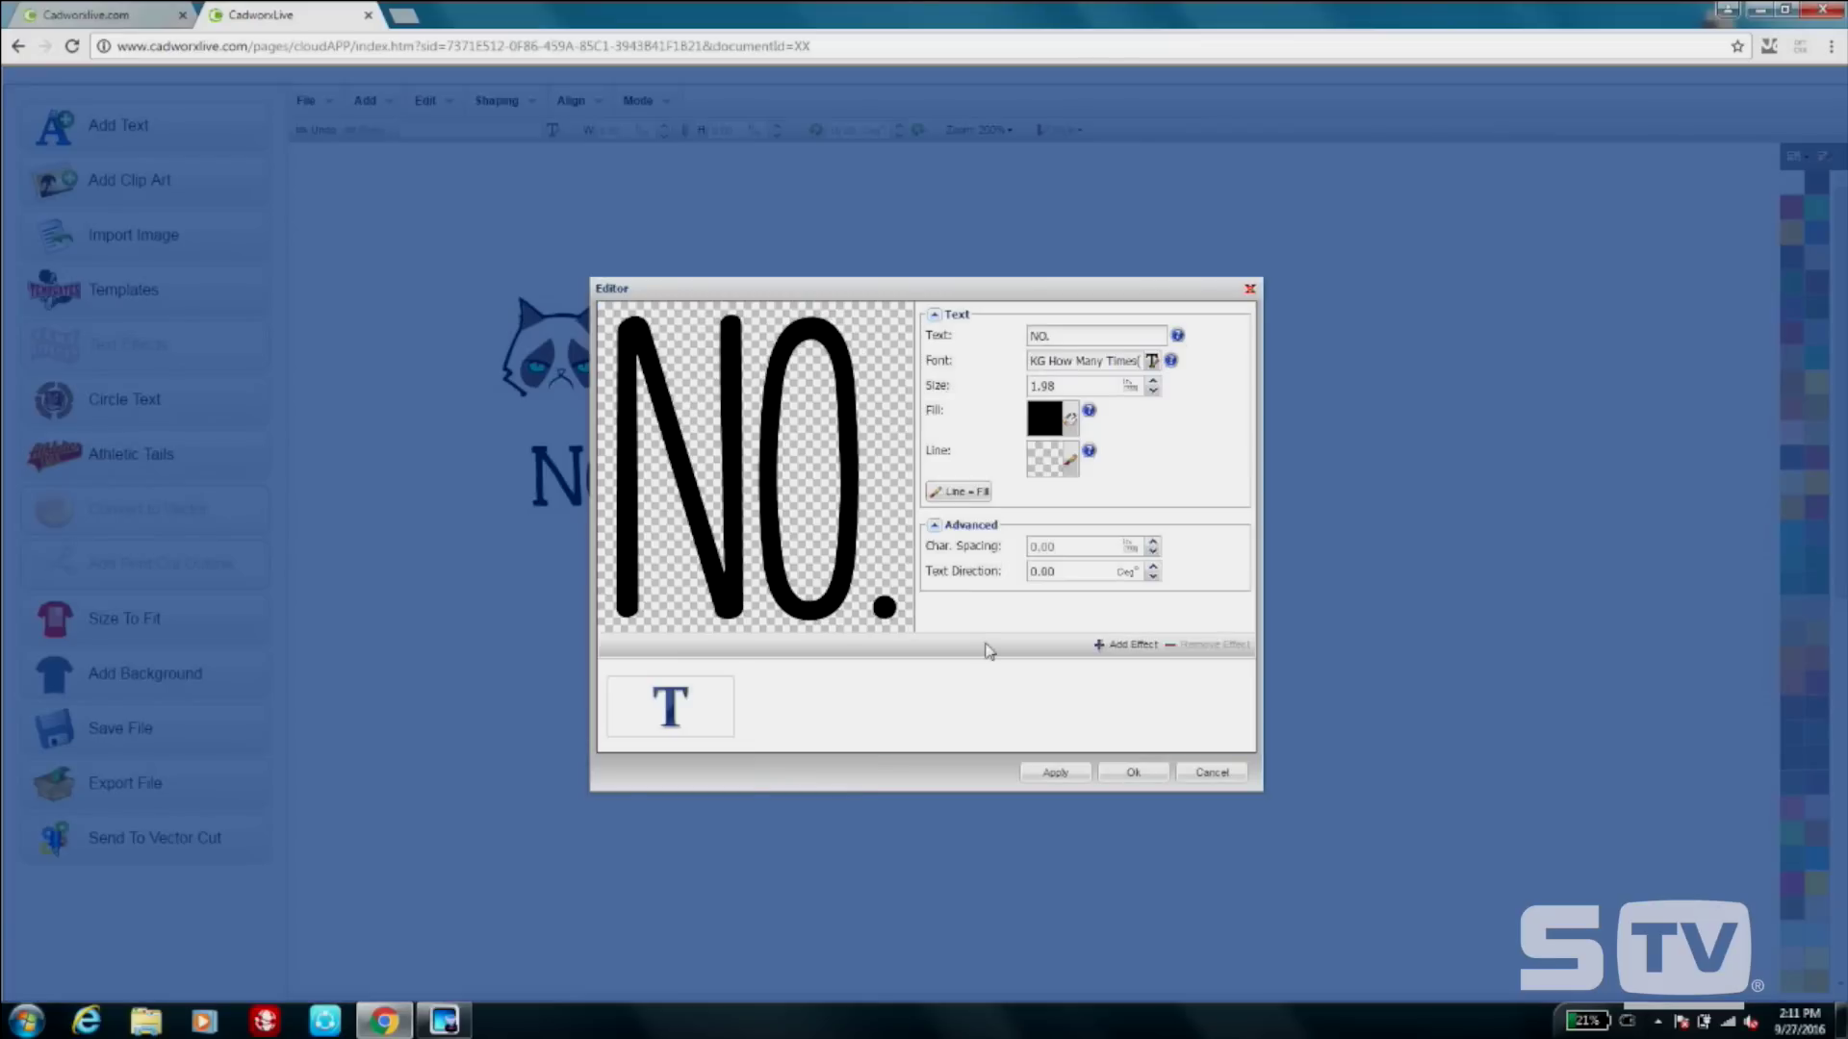
# Confirm the KG How Many Times font, nudge NO. lower, and centre the cat and NO. in the pocket.
pyautogui.click(1136, 773)
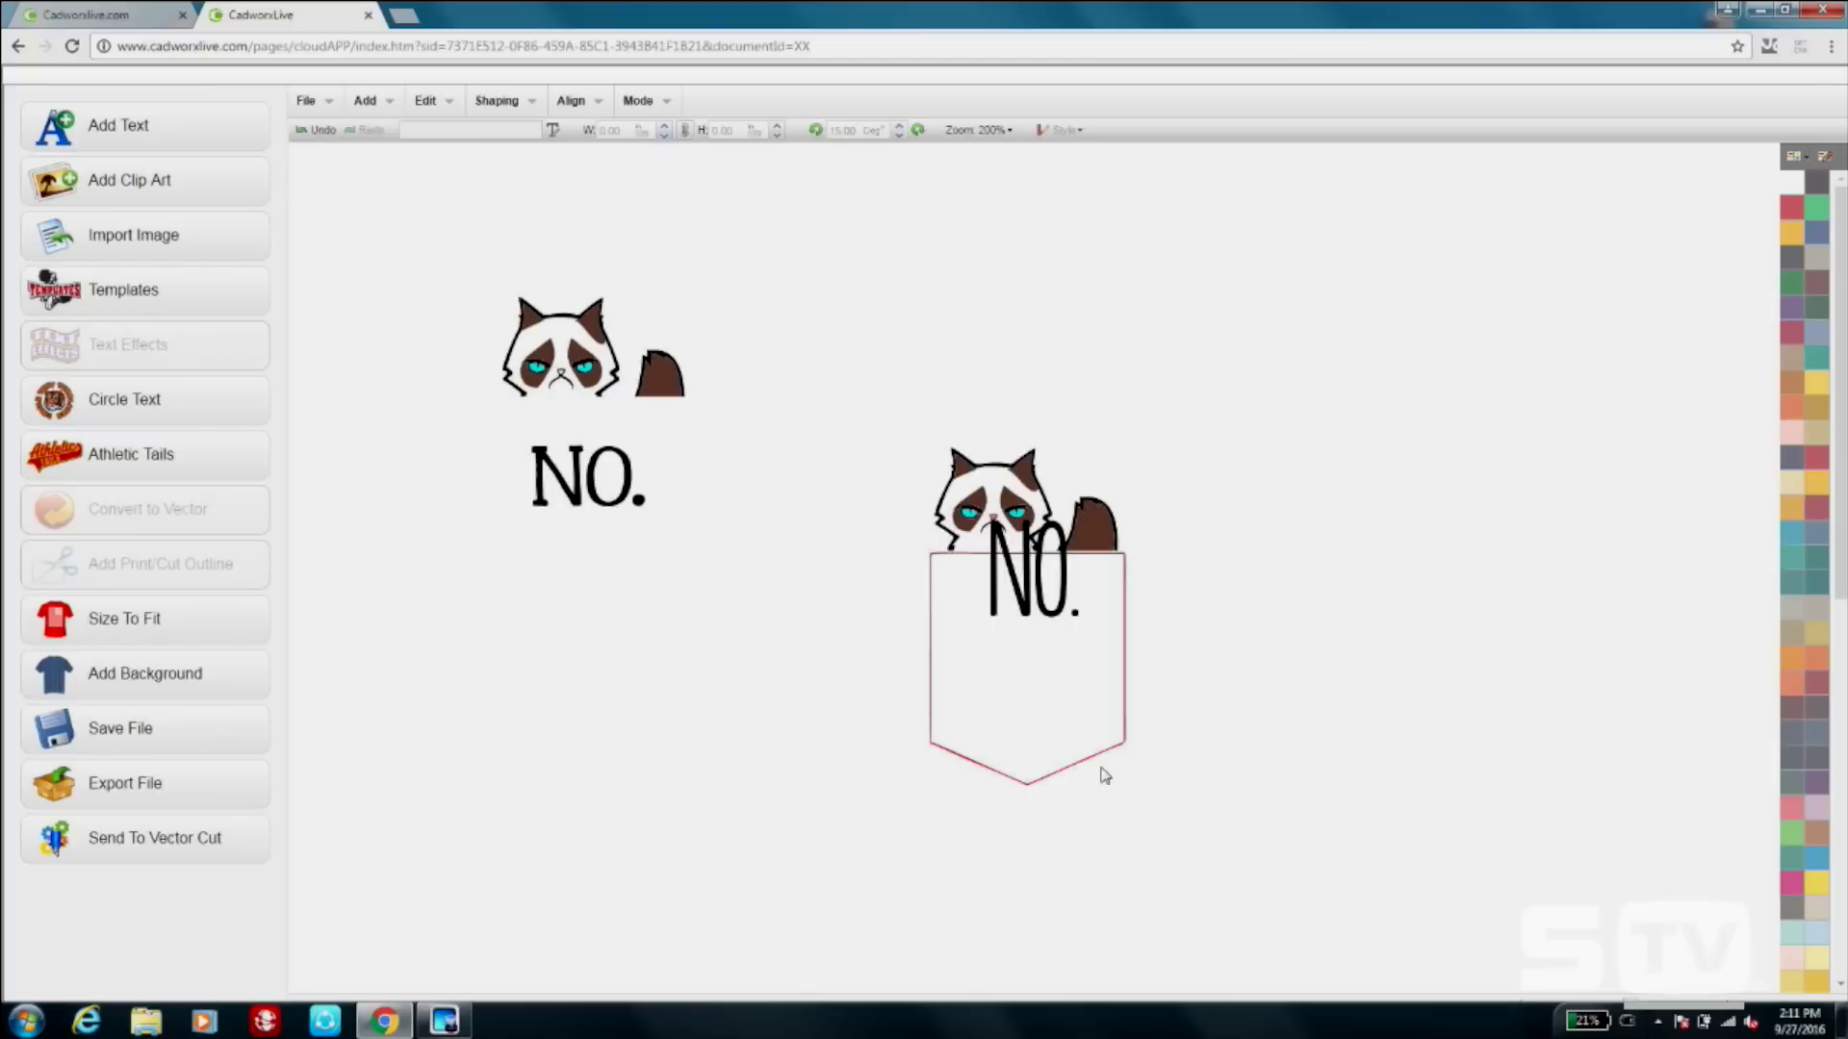
pyautogui.moveTo(1039, 603); pyautogui.dragTo(1039, 616)
pyautogui.moveTo(881, 405); pyautogui.dragTo(1222, 857)
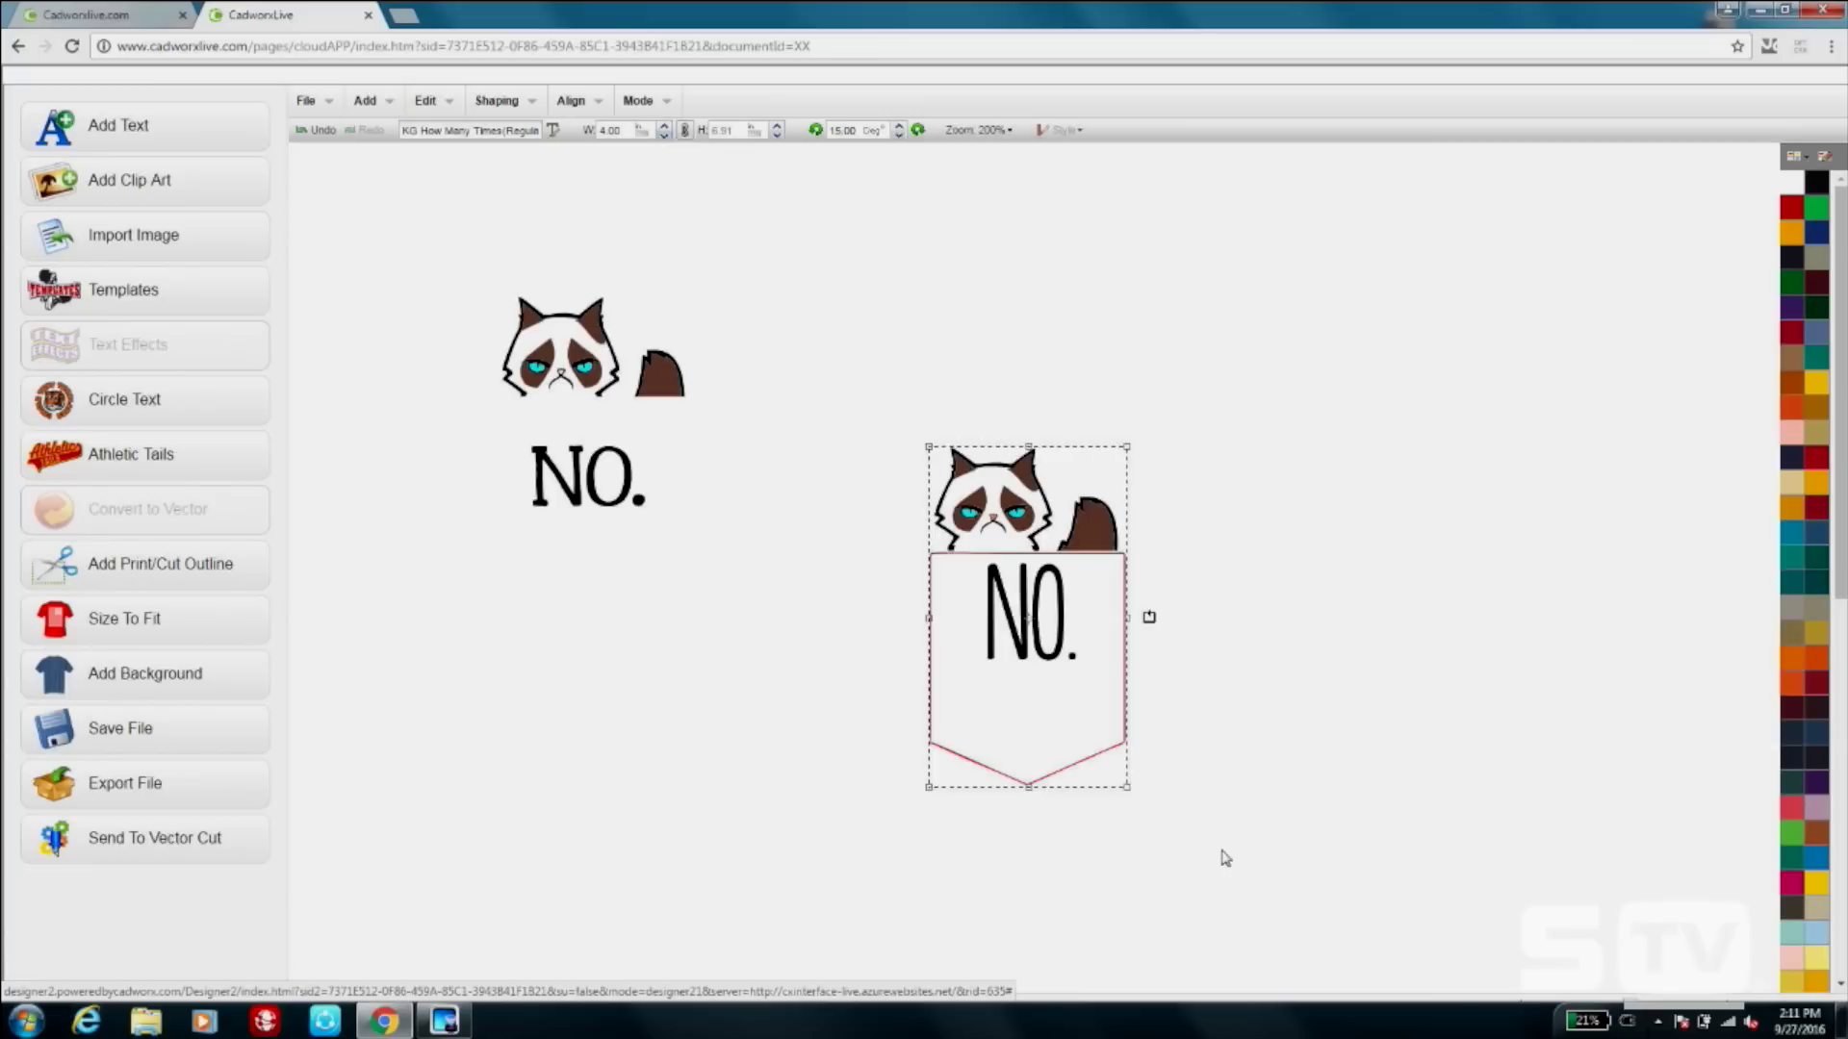
pyautogui.click(570, 104)
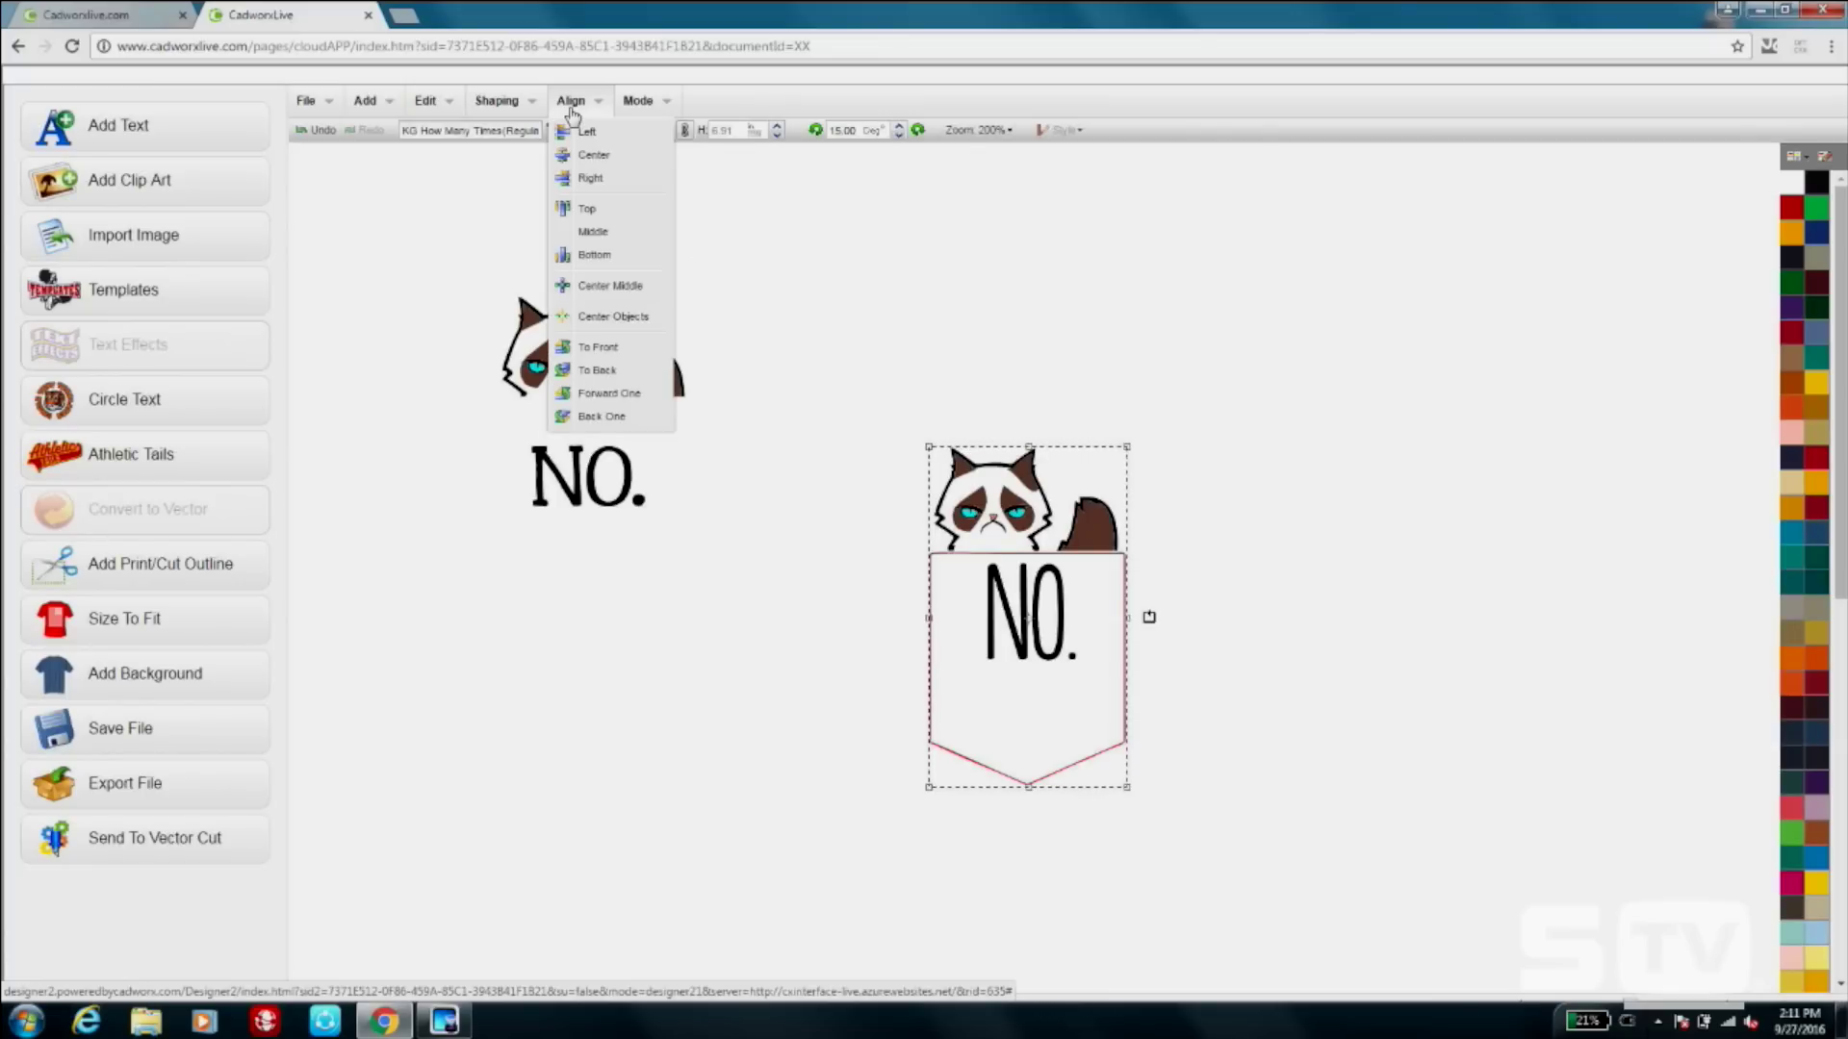
pyautogui.click(603, 157)
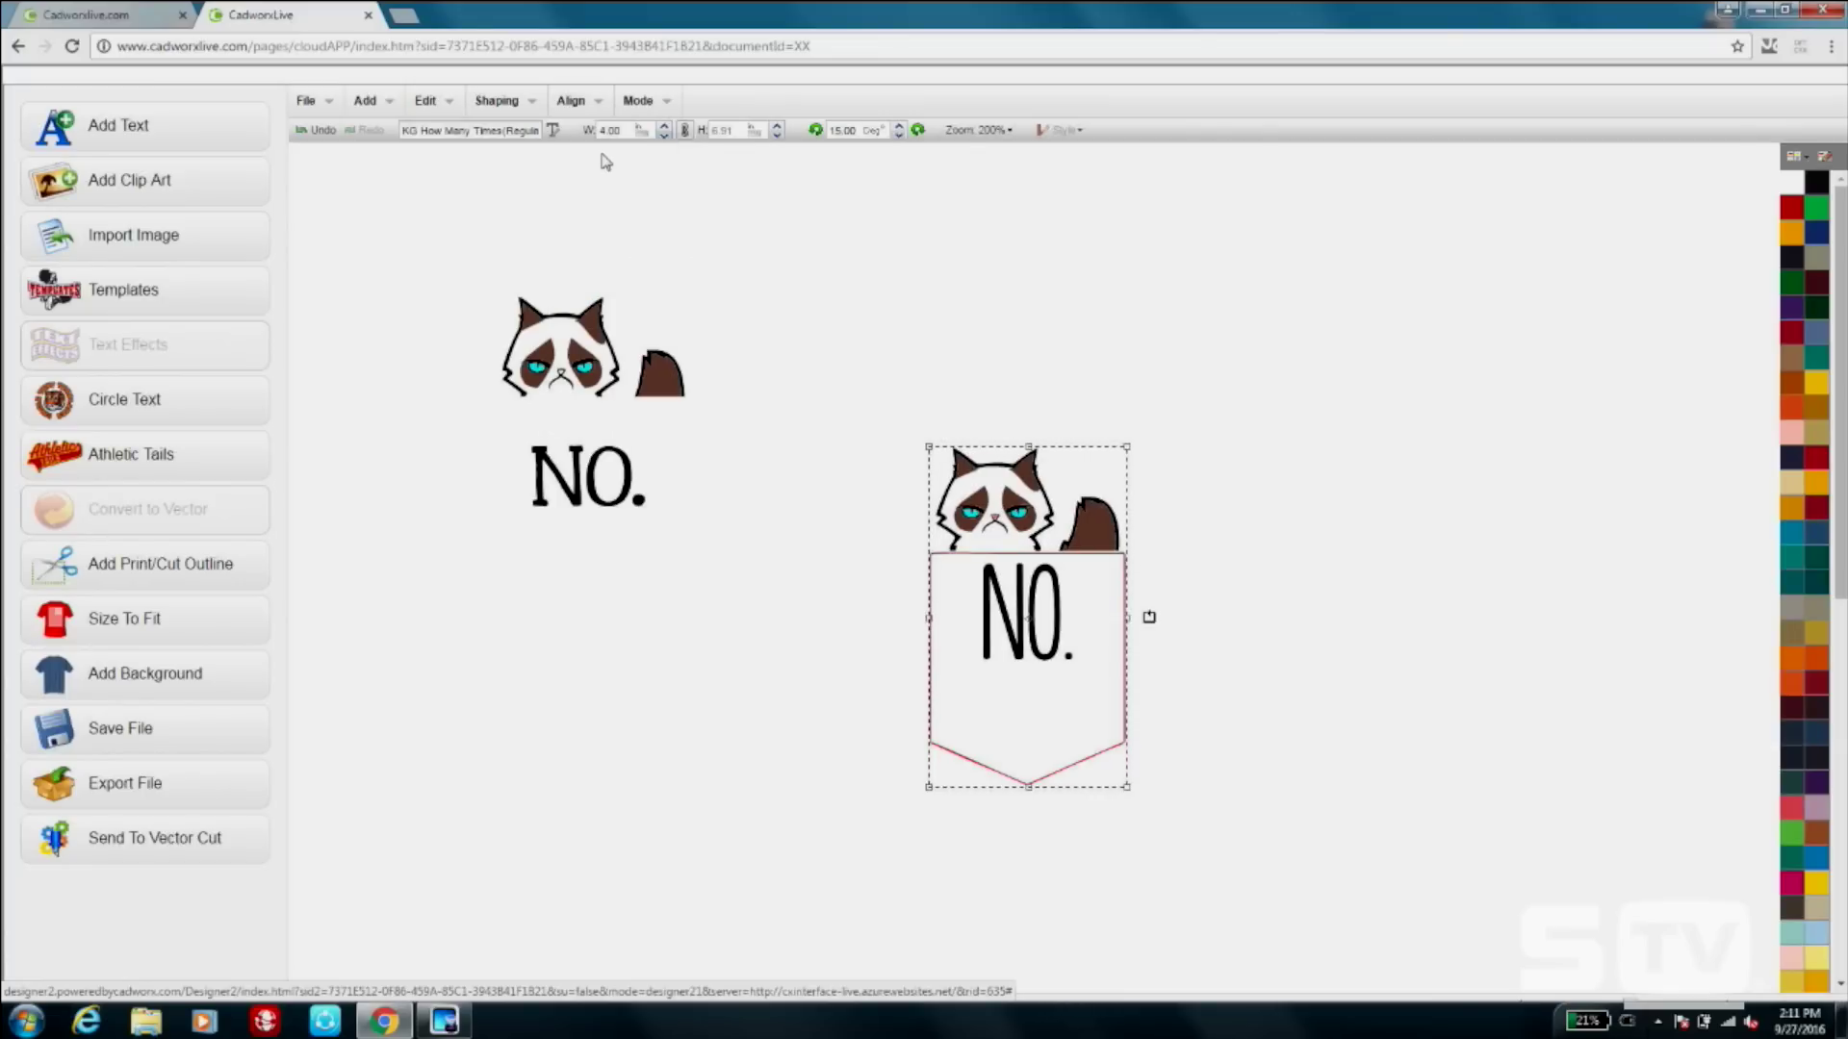
pyautogui.click(1217, 434)
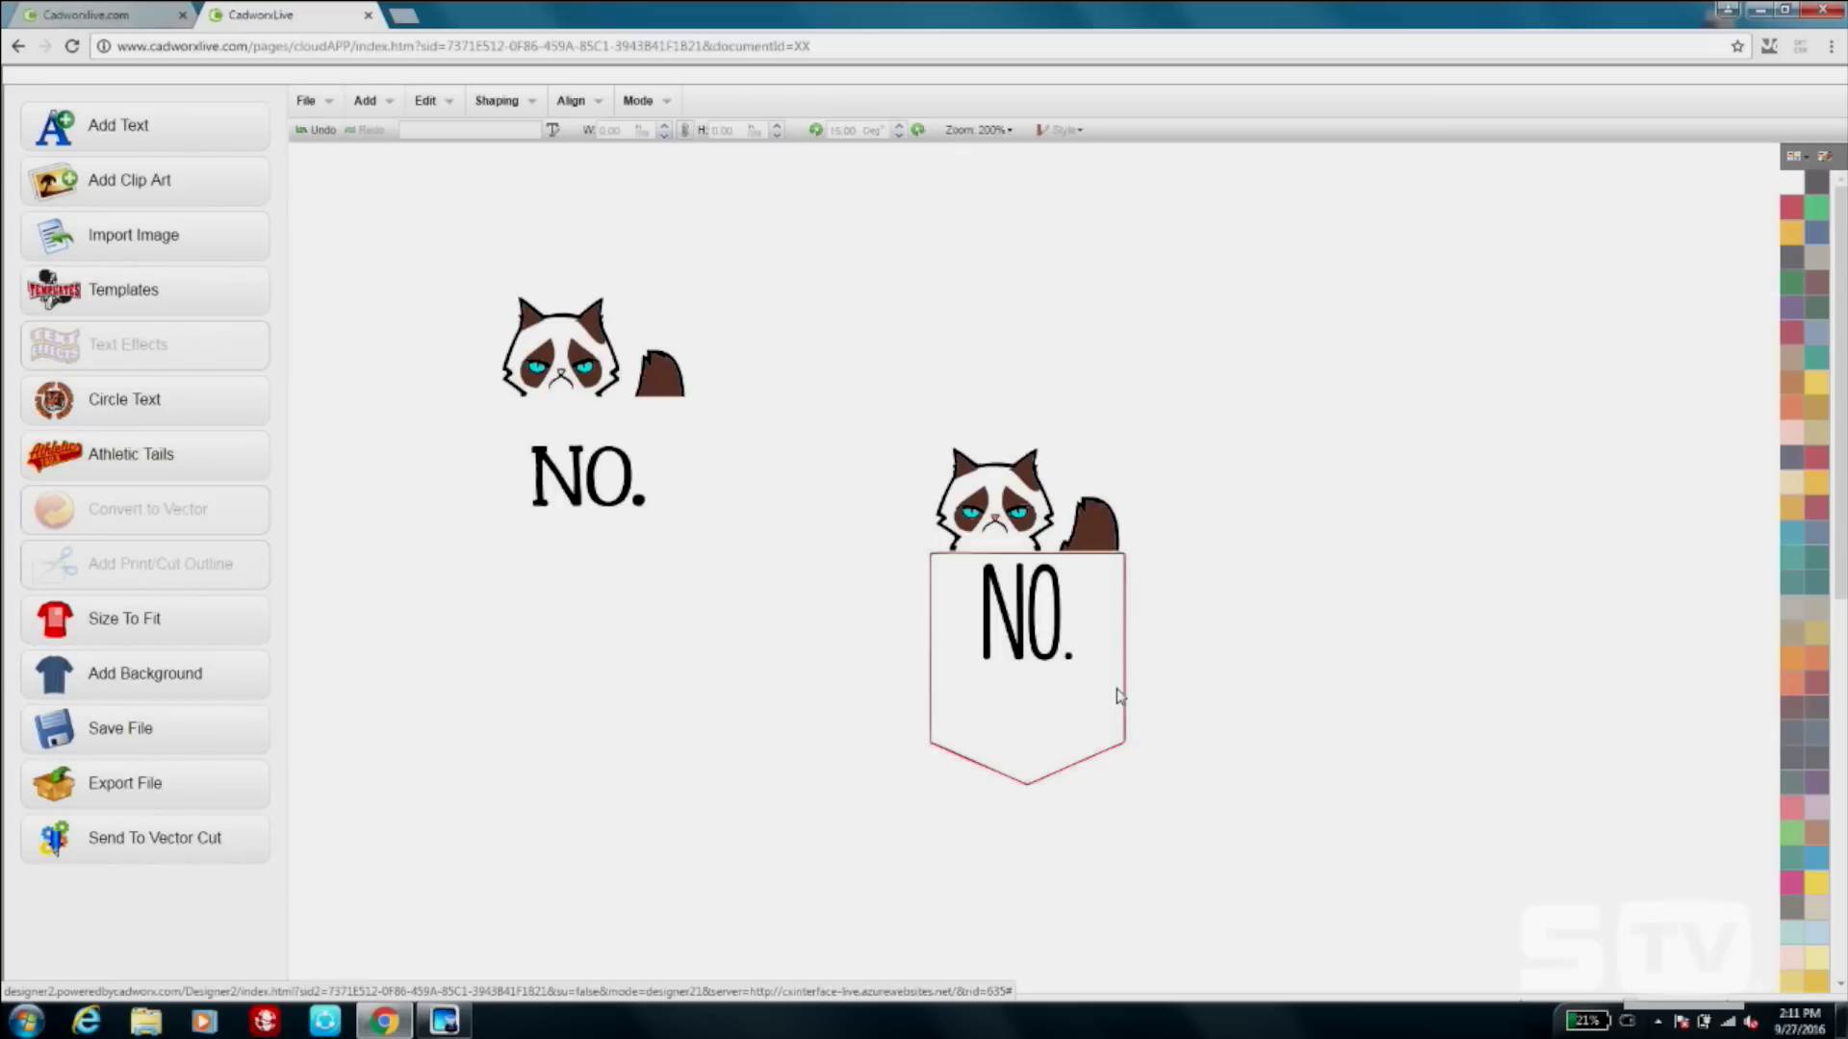
pyautogui.click(1123, 739)
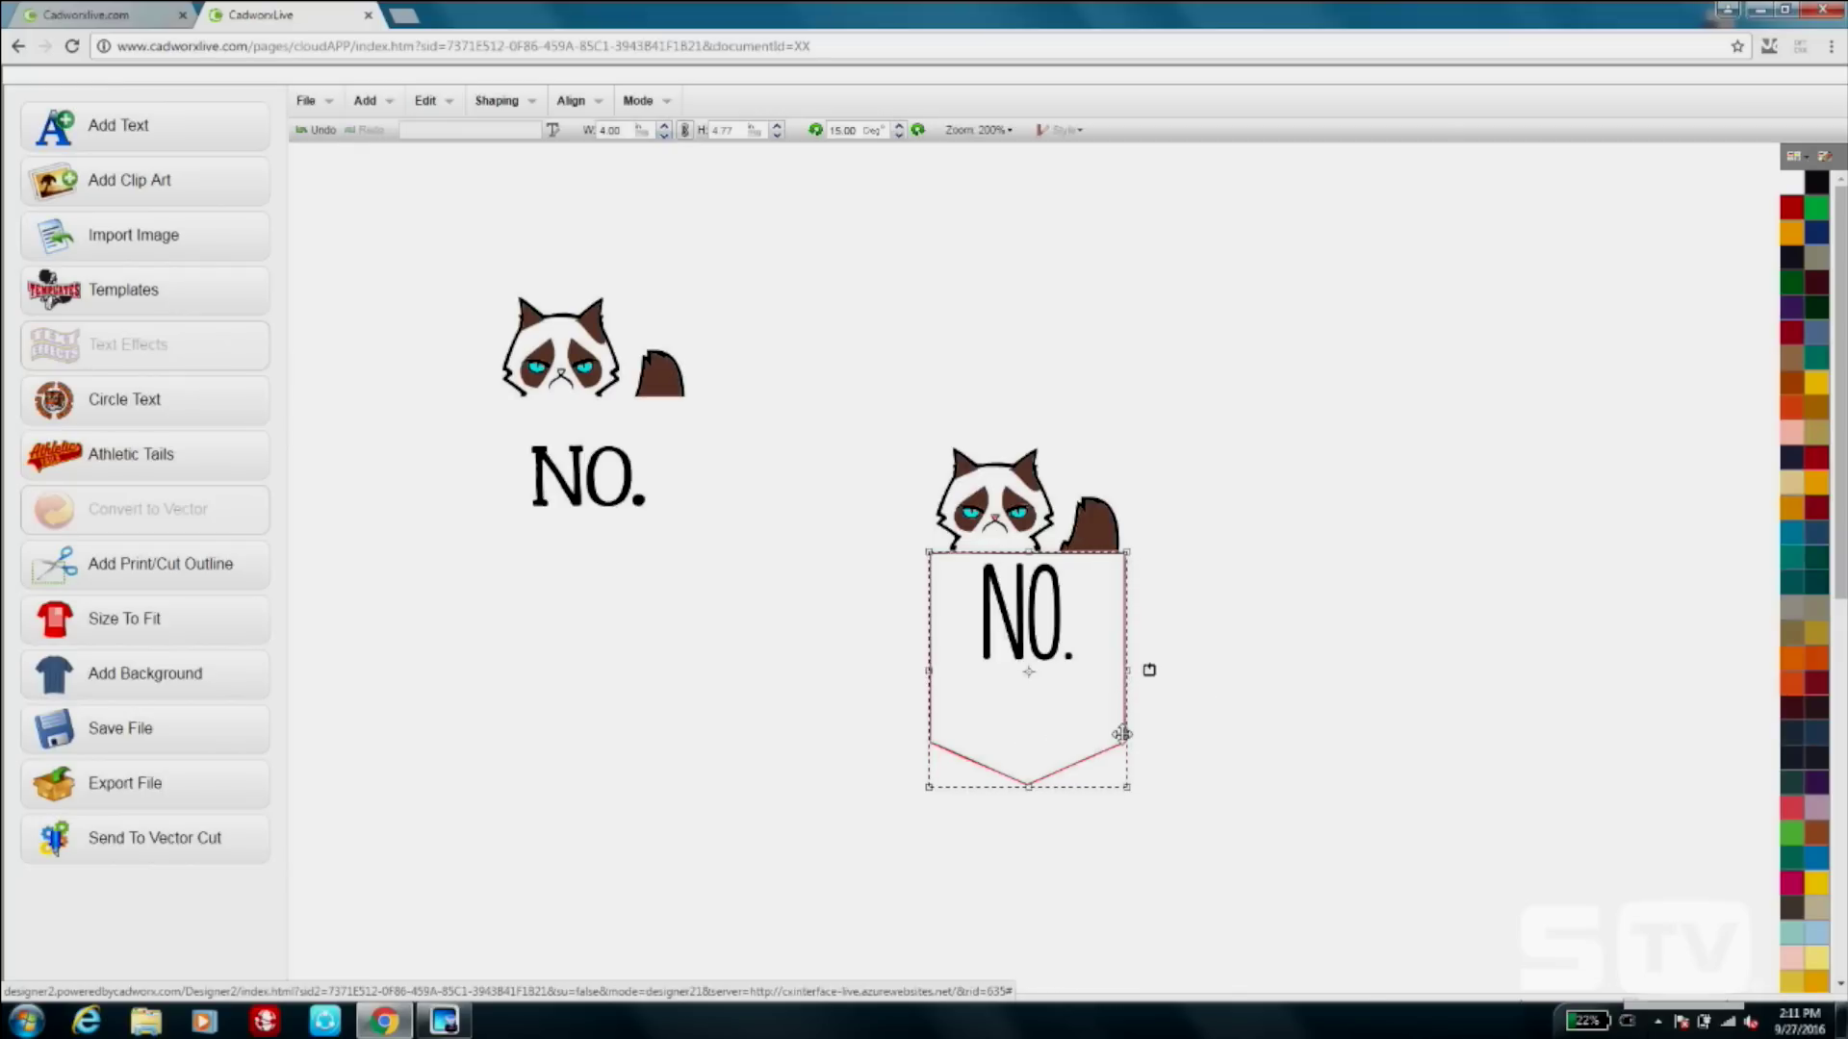
# Pull the red pocket outline away from the cat design and delete it.
pyautogui.moveTo(1121, 720); pyautogui.dragTo(645, 740)
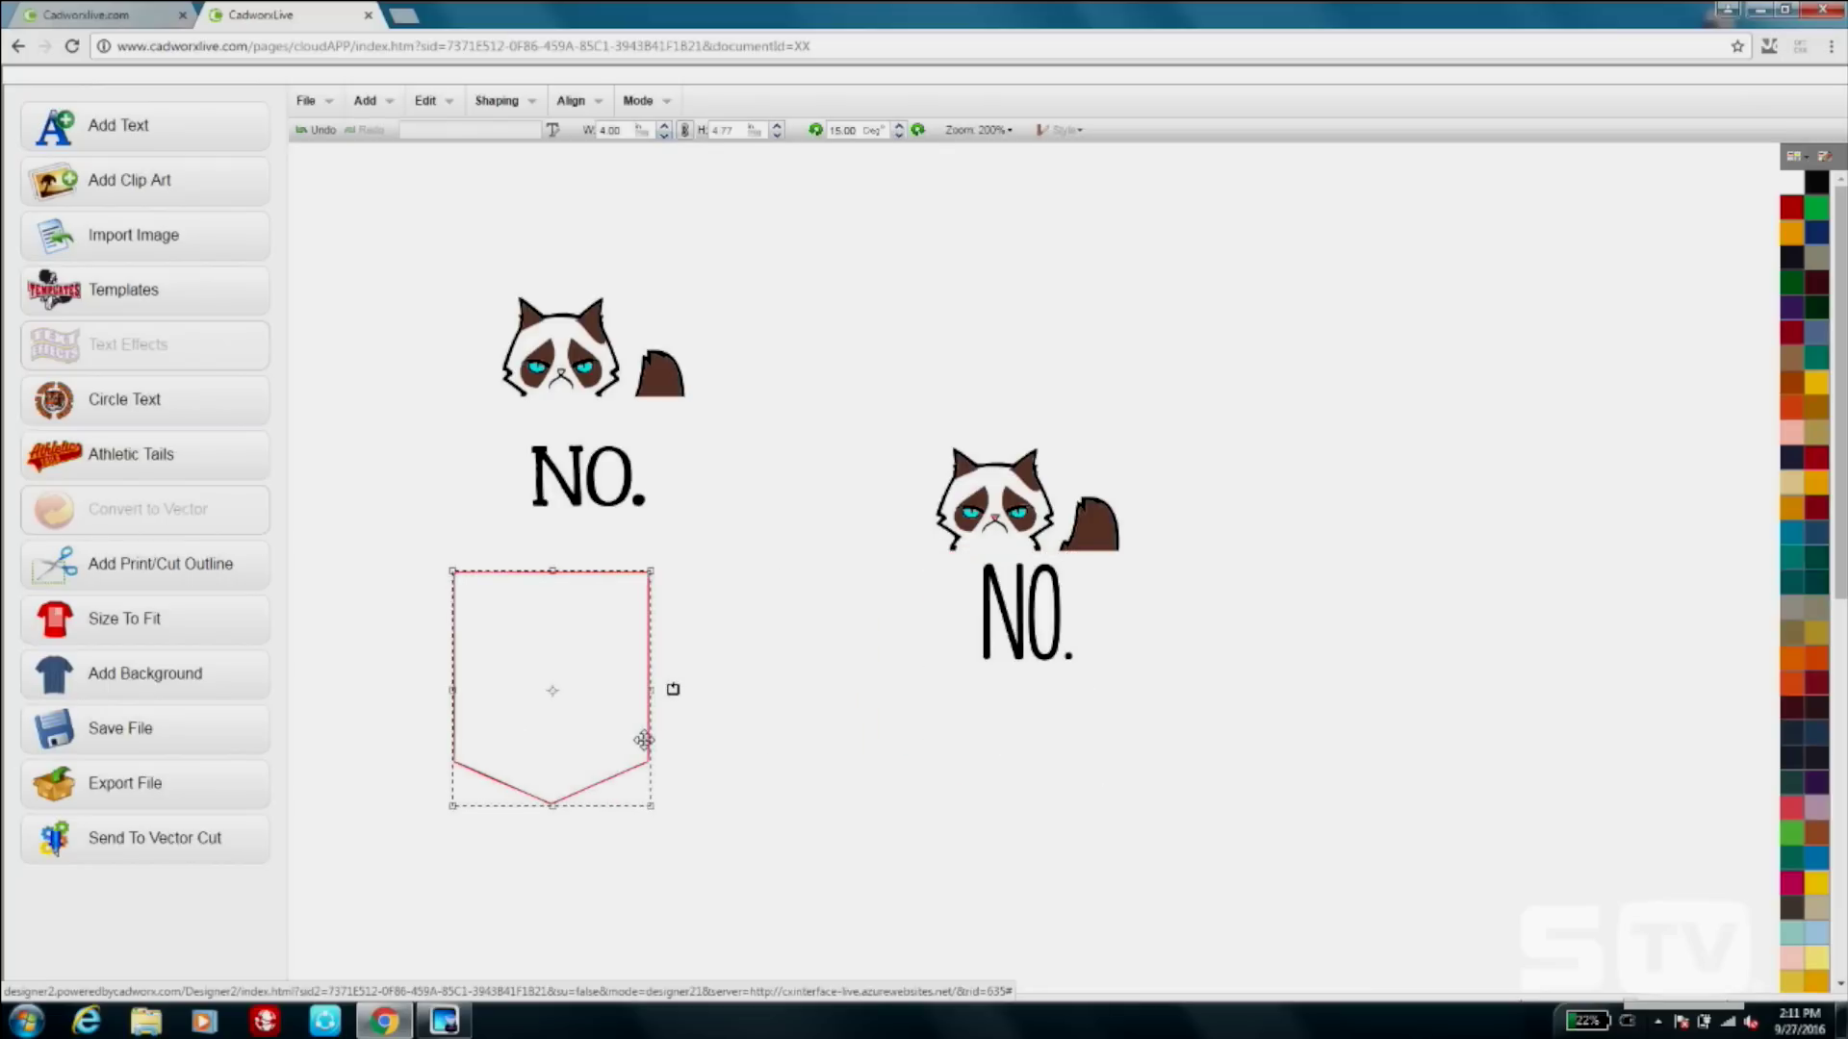
pyautogui.rightClick(503, 684)
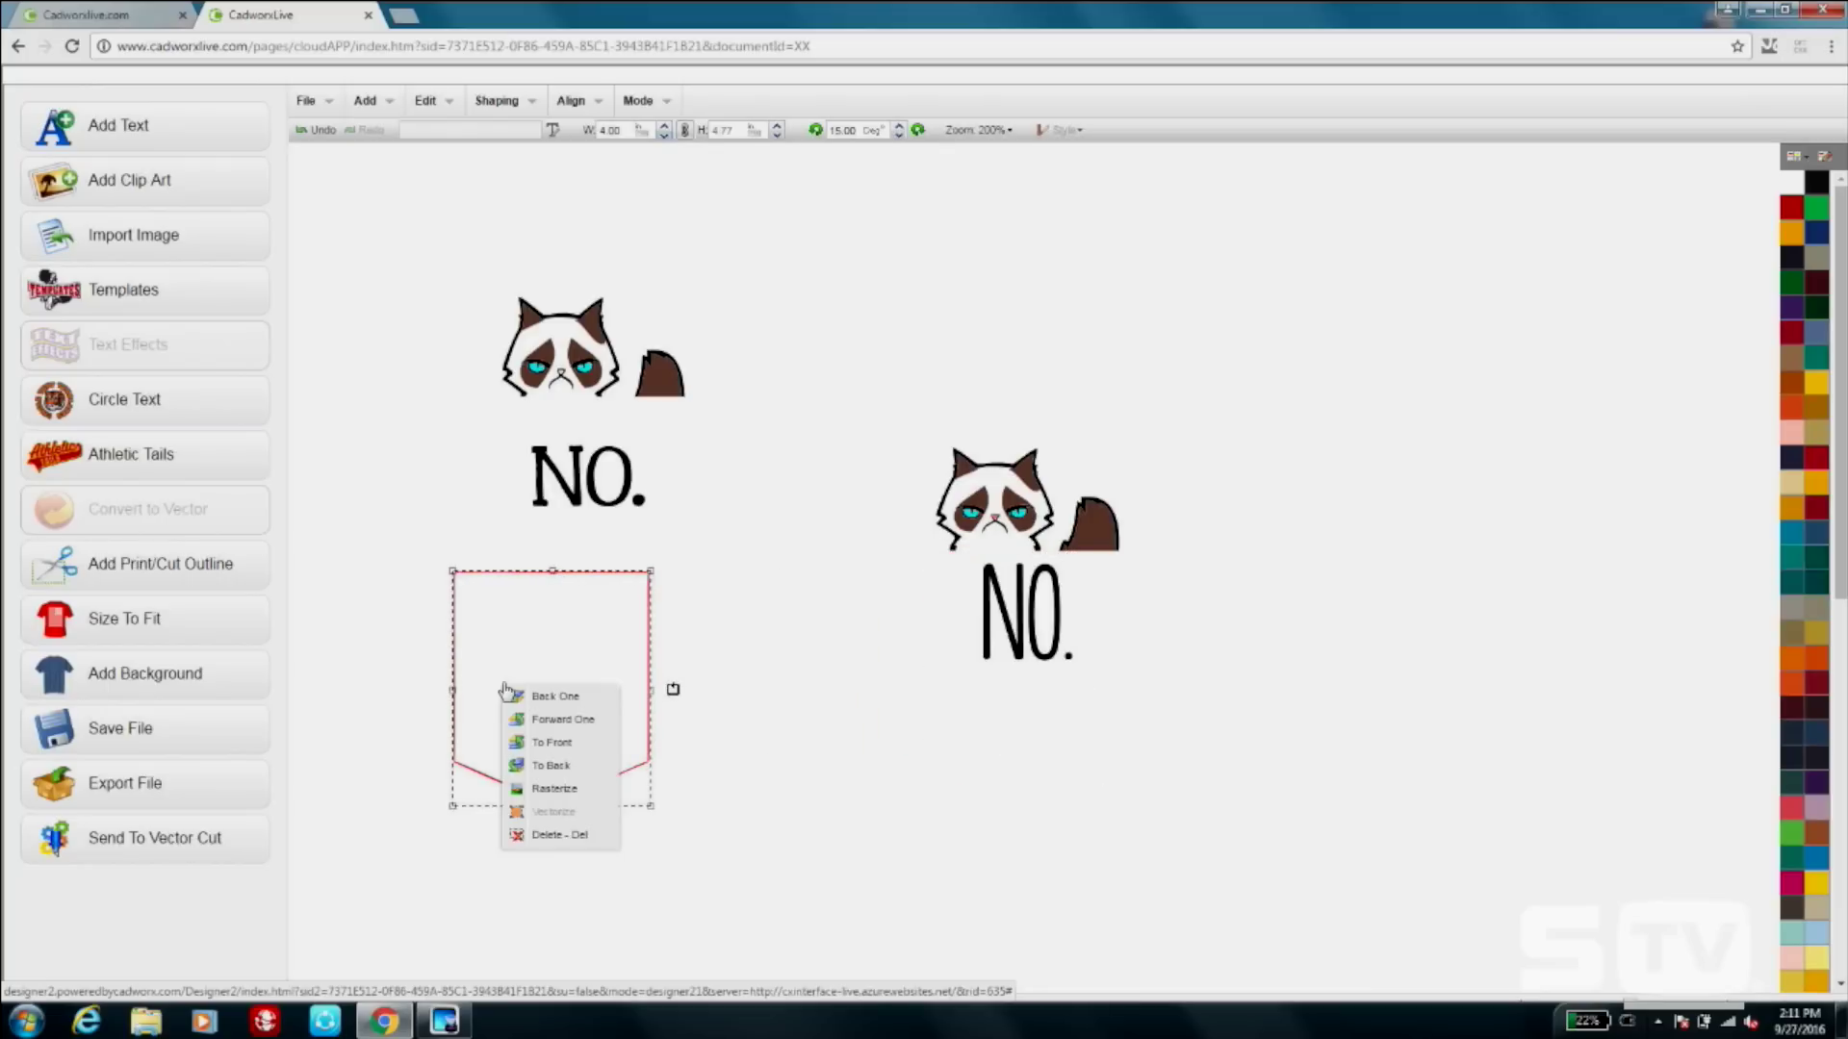
pyautogui.click(605, 843)
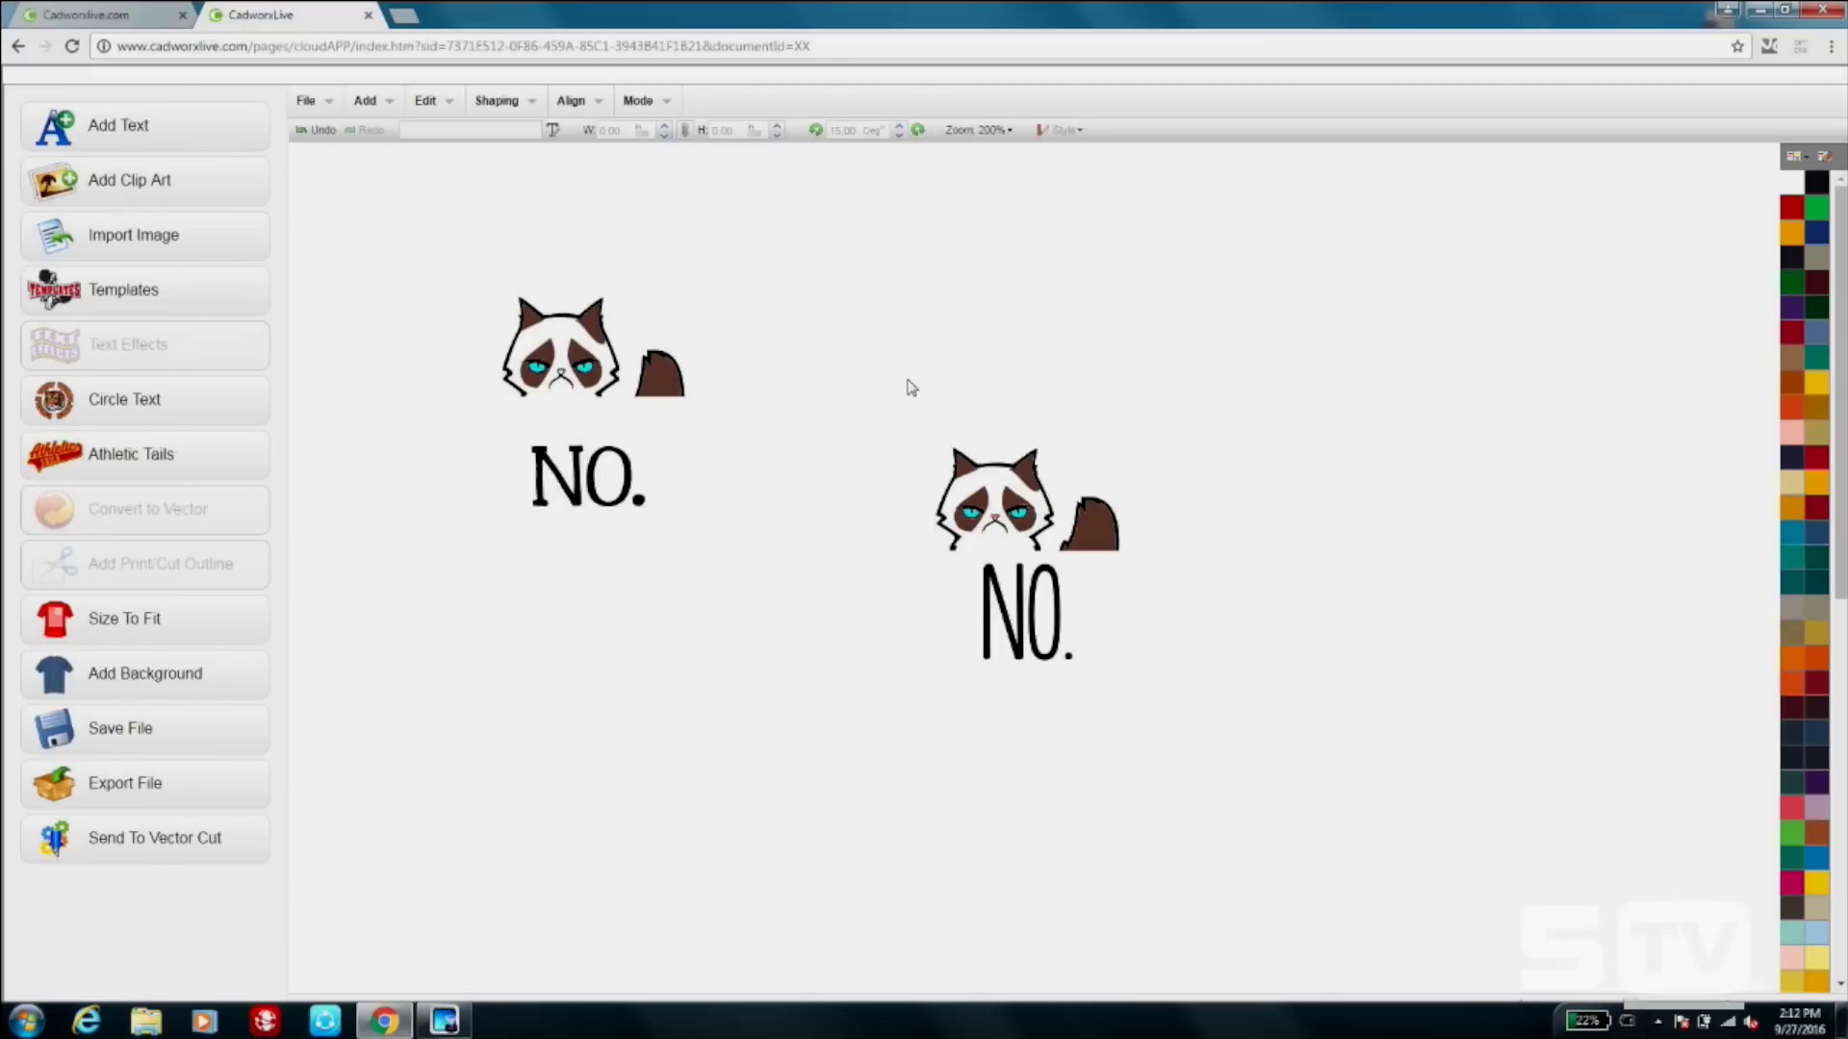
# Open the saved design 'mens fanwear 2' from the file browser.
pyautogui.click(329, 114)
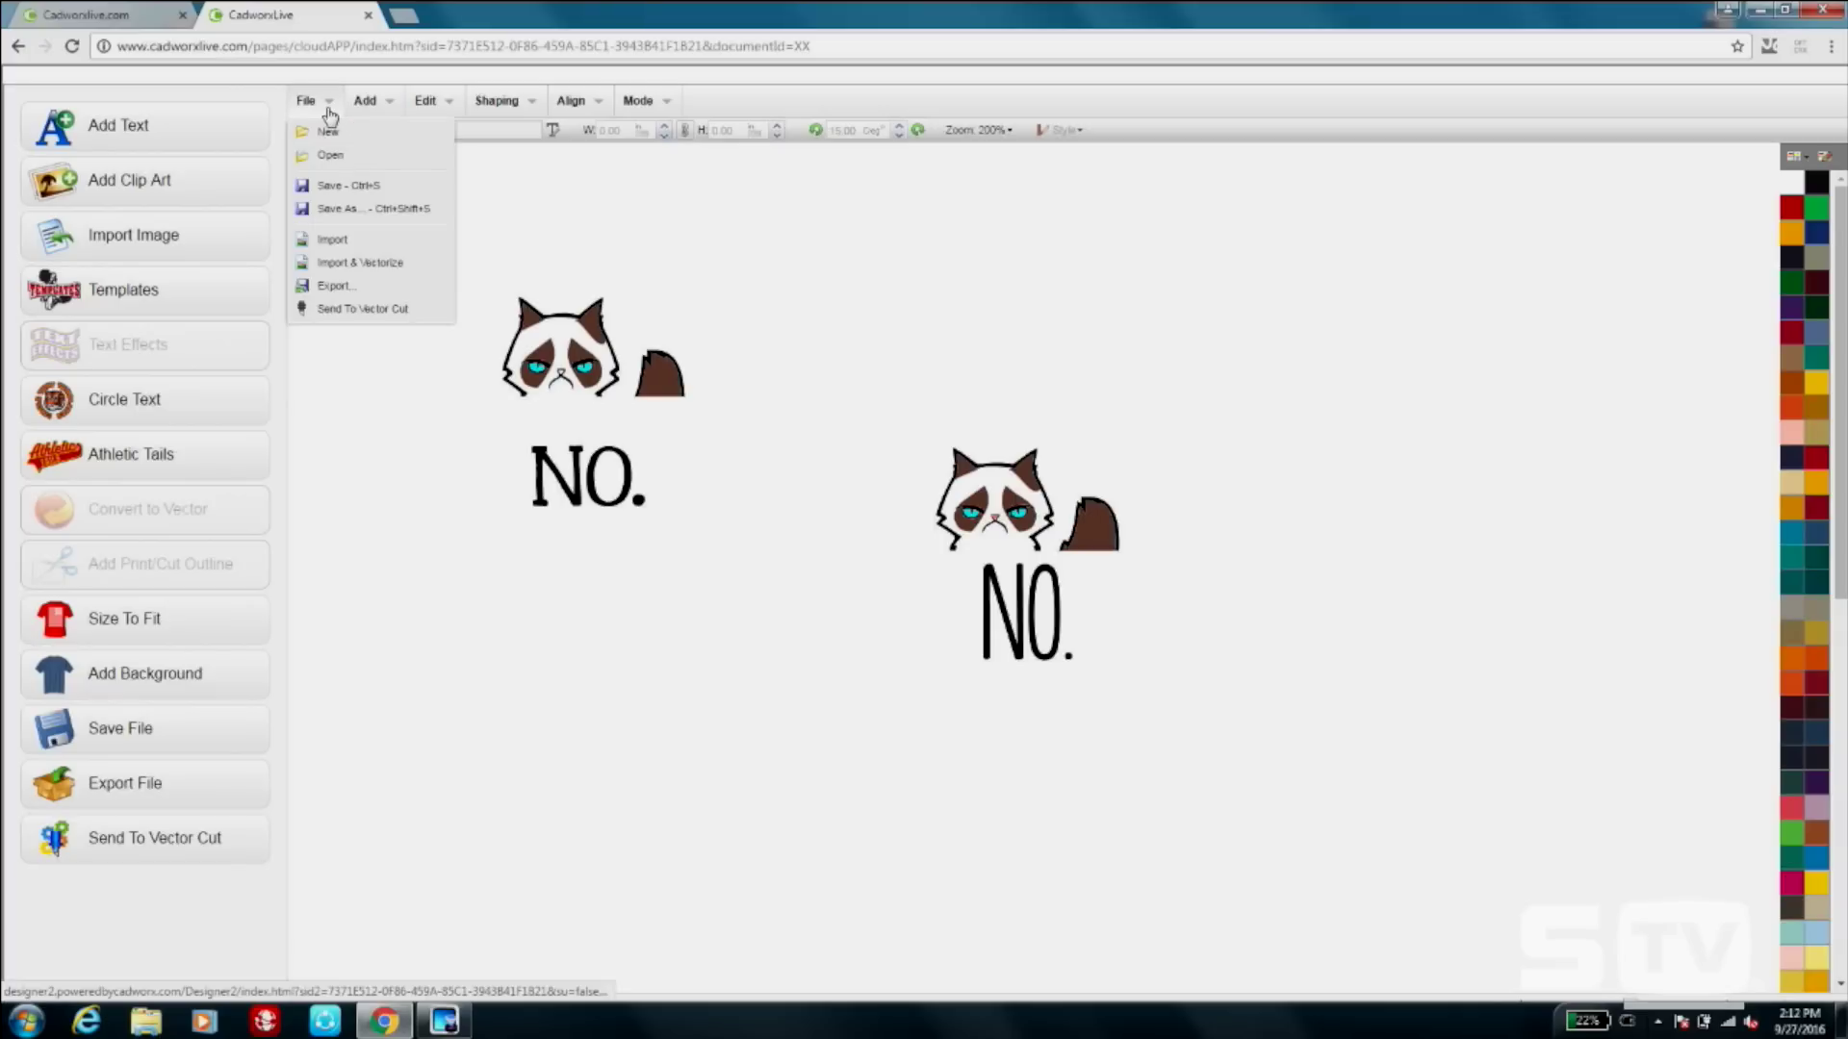
pyautogui.click(342, 156)
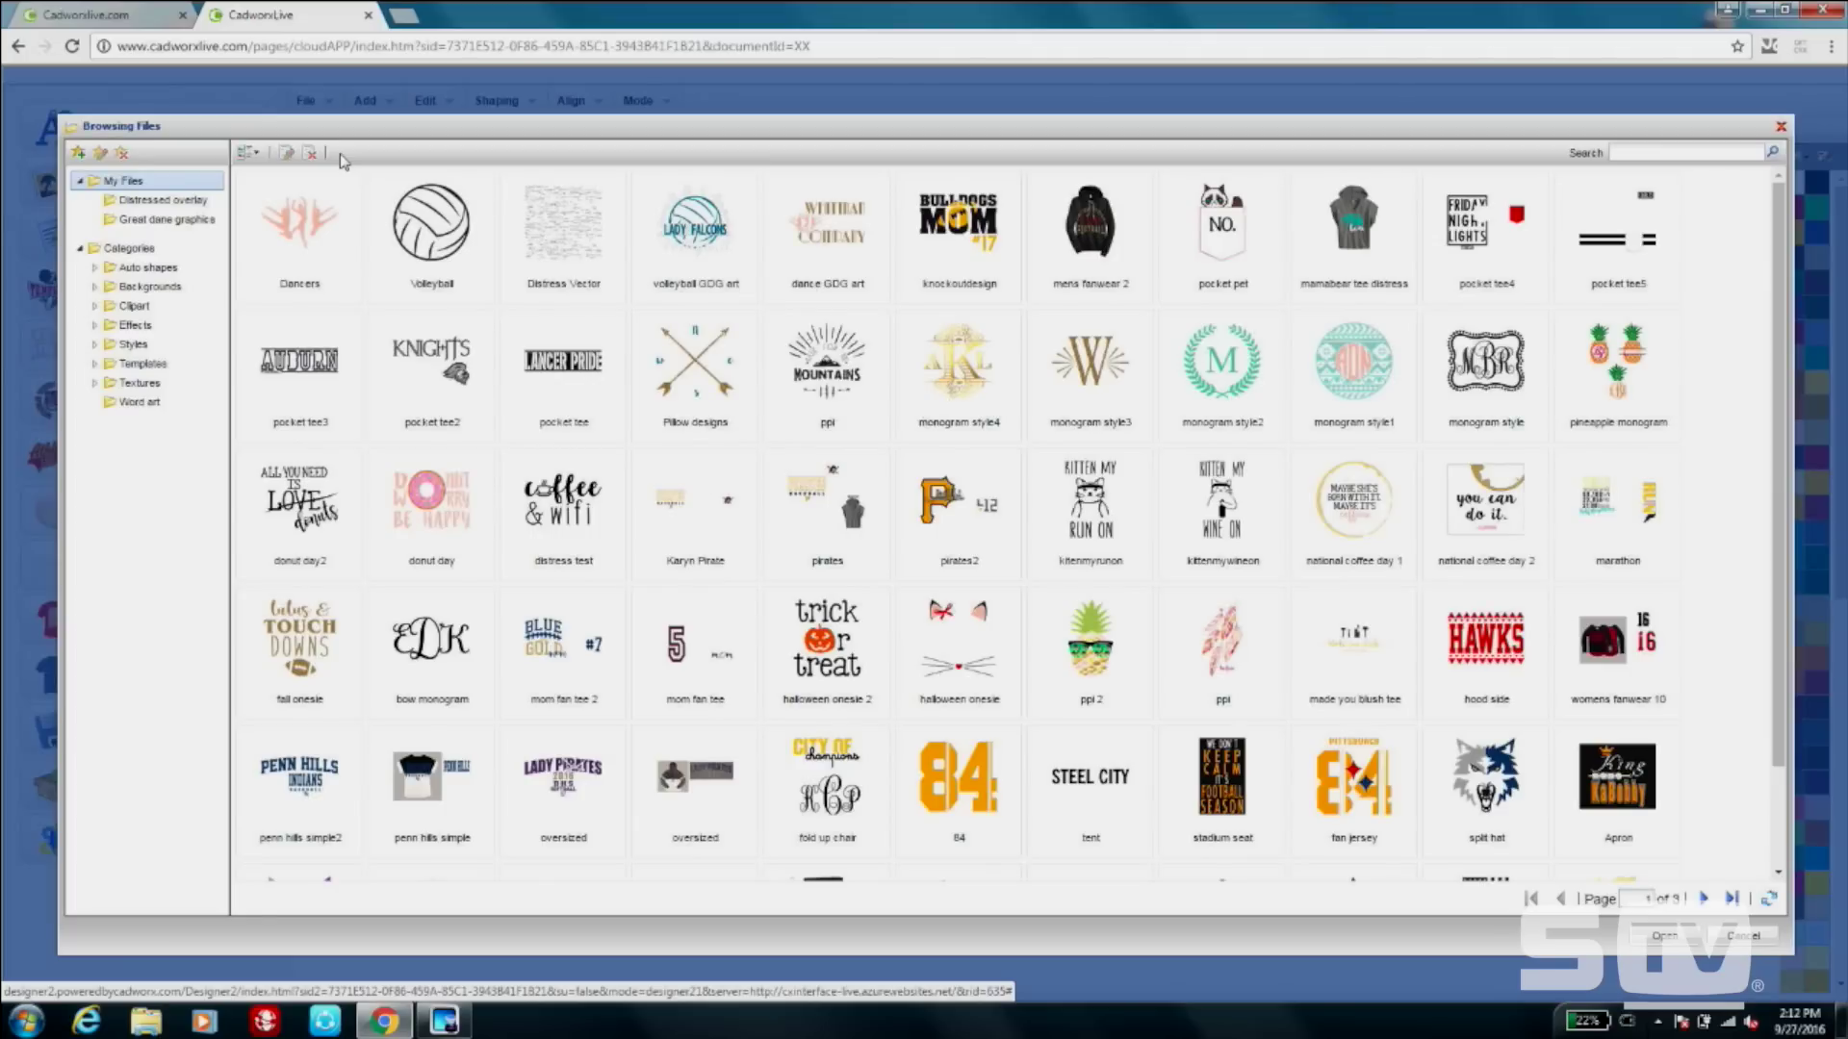
pyautogui.click(1075, 231)
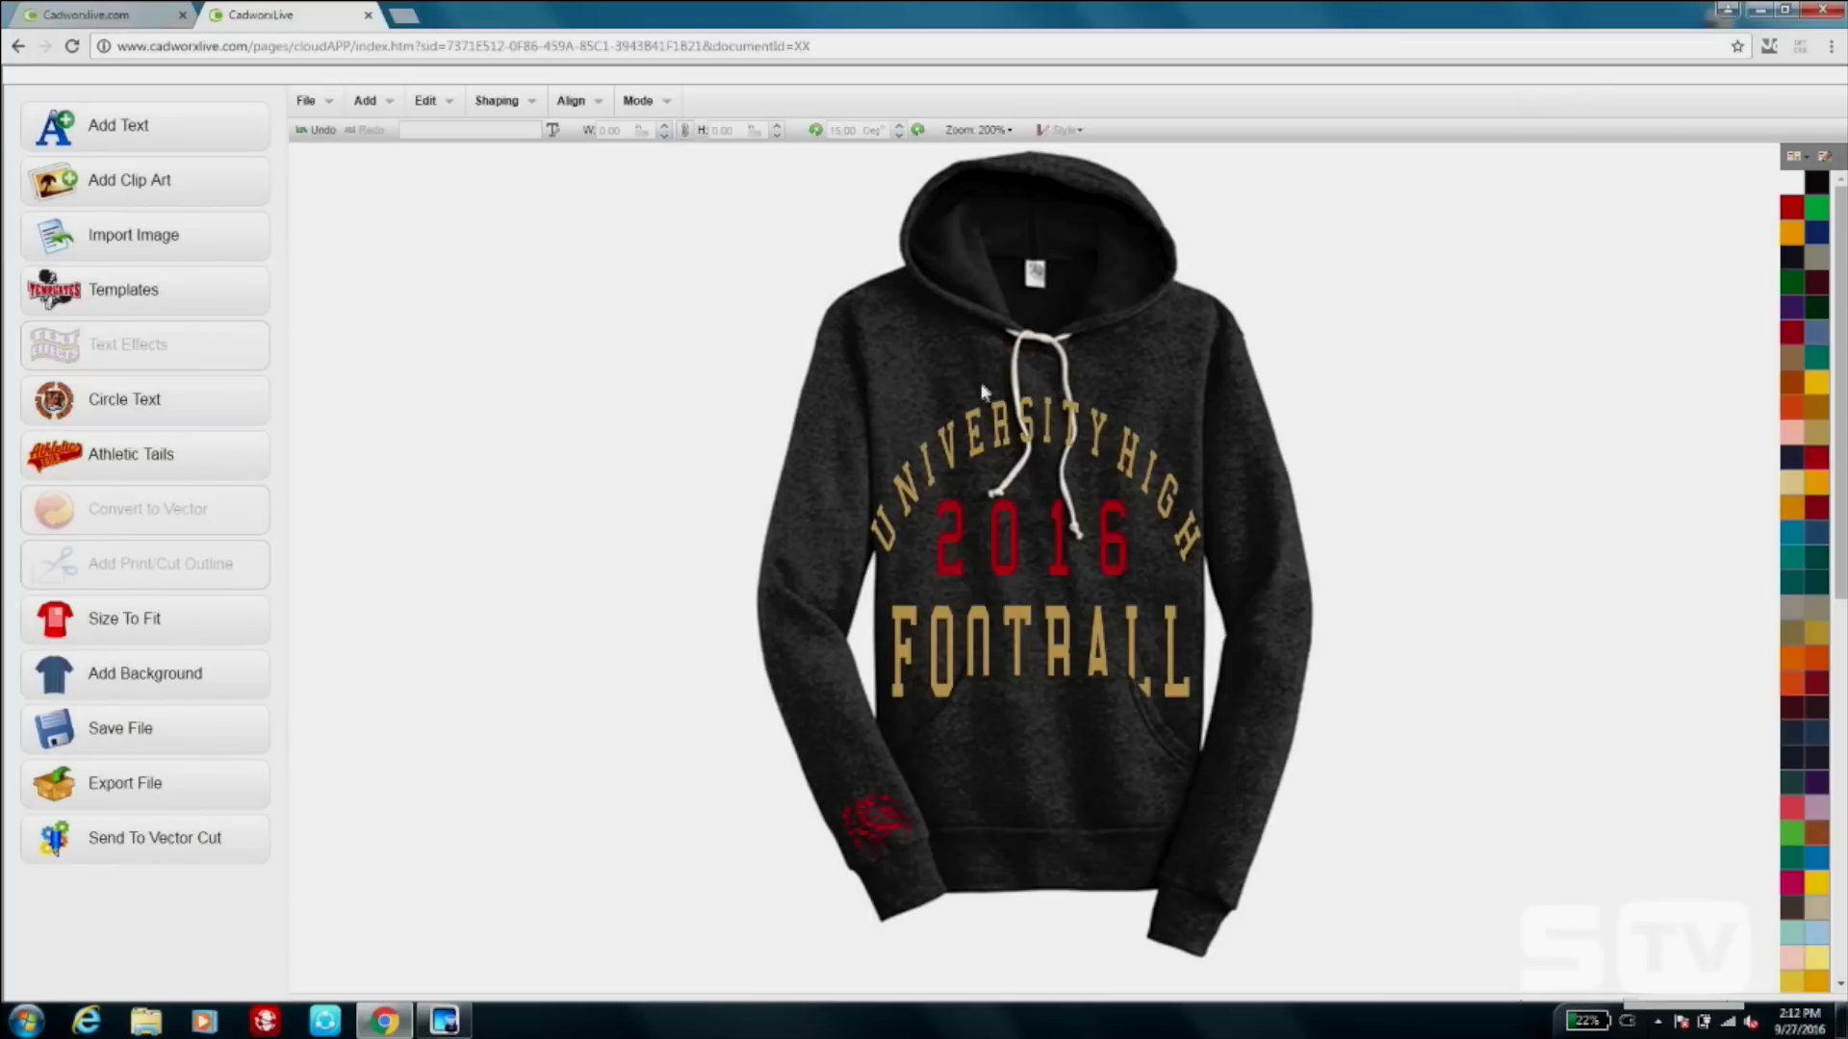
# Delete the extra object from the hoodie design.
pyautogui.click(1137, 373)
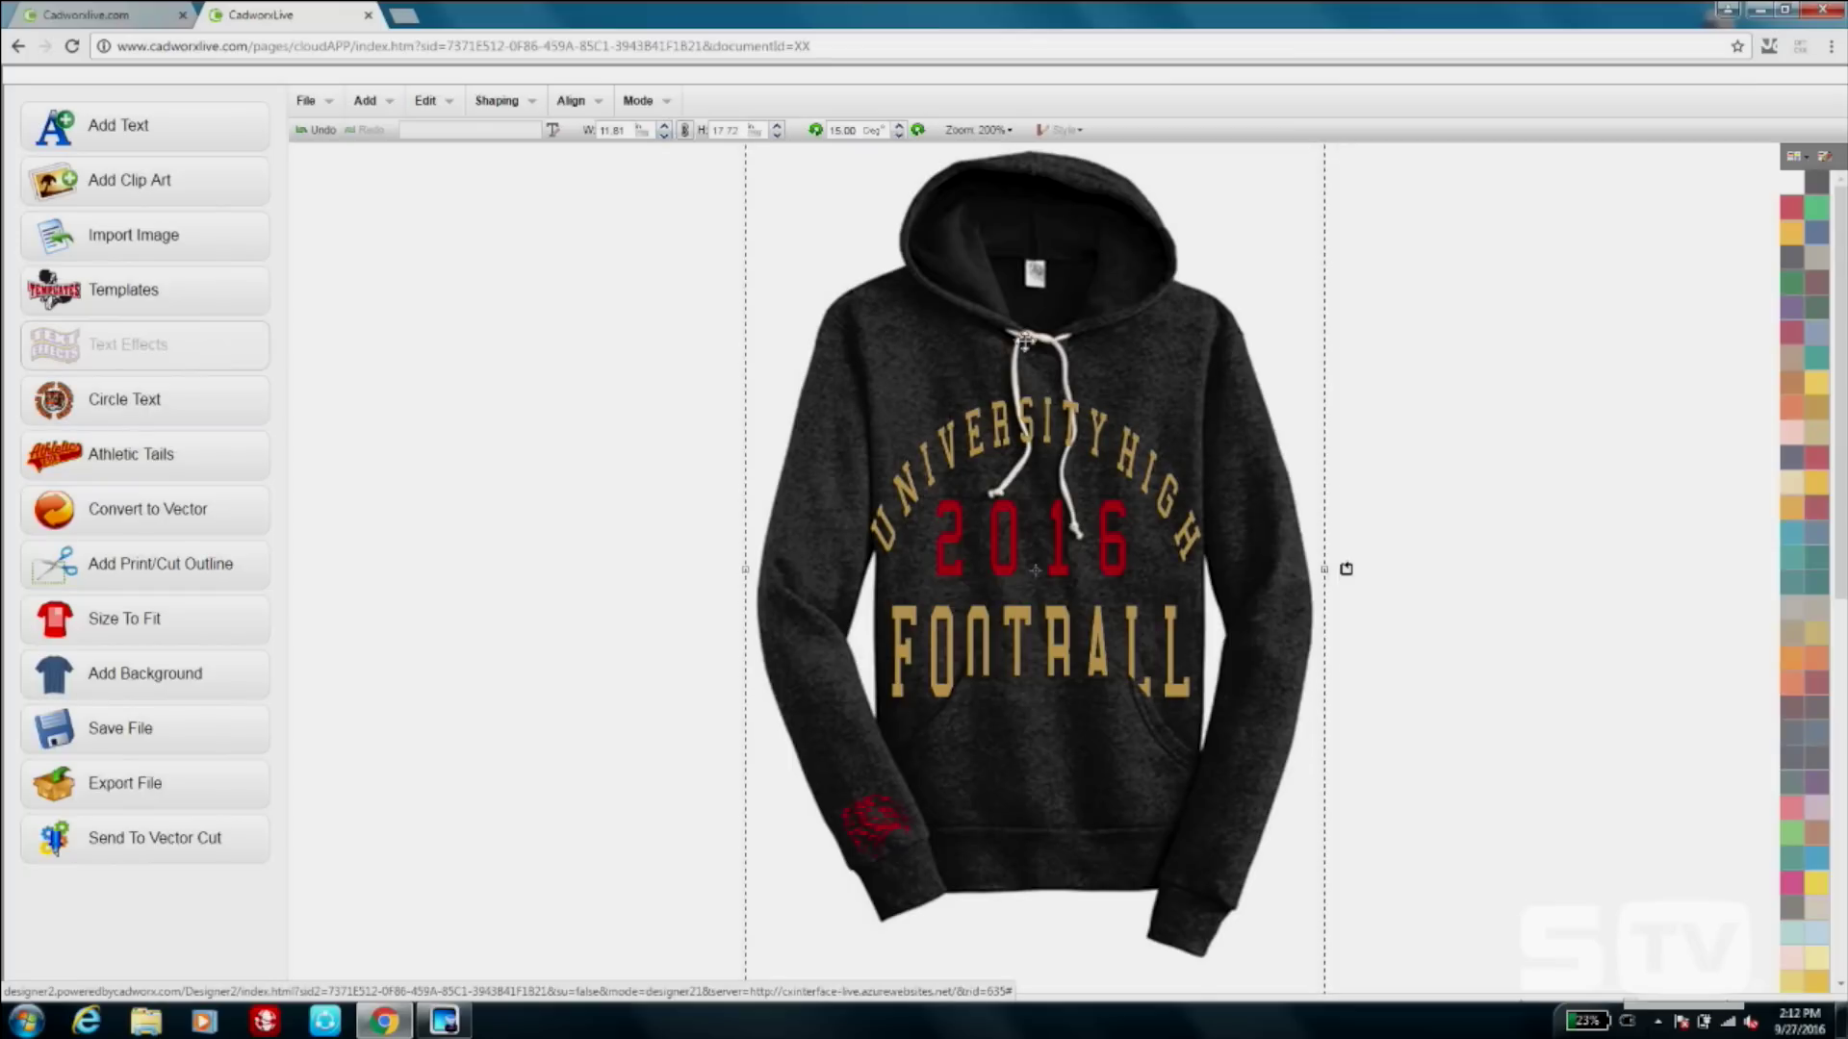
pyautogui.rightClick(1090, 331)
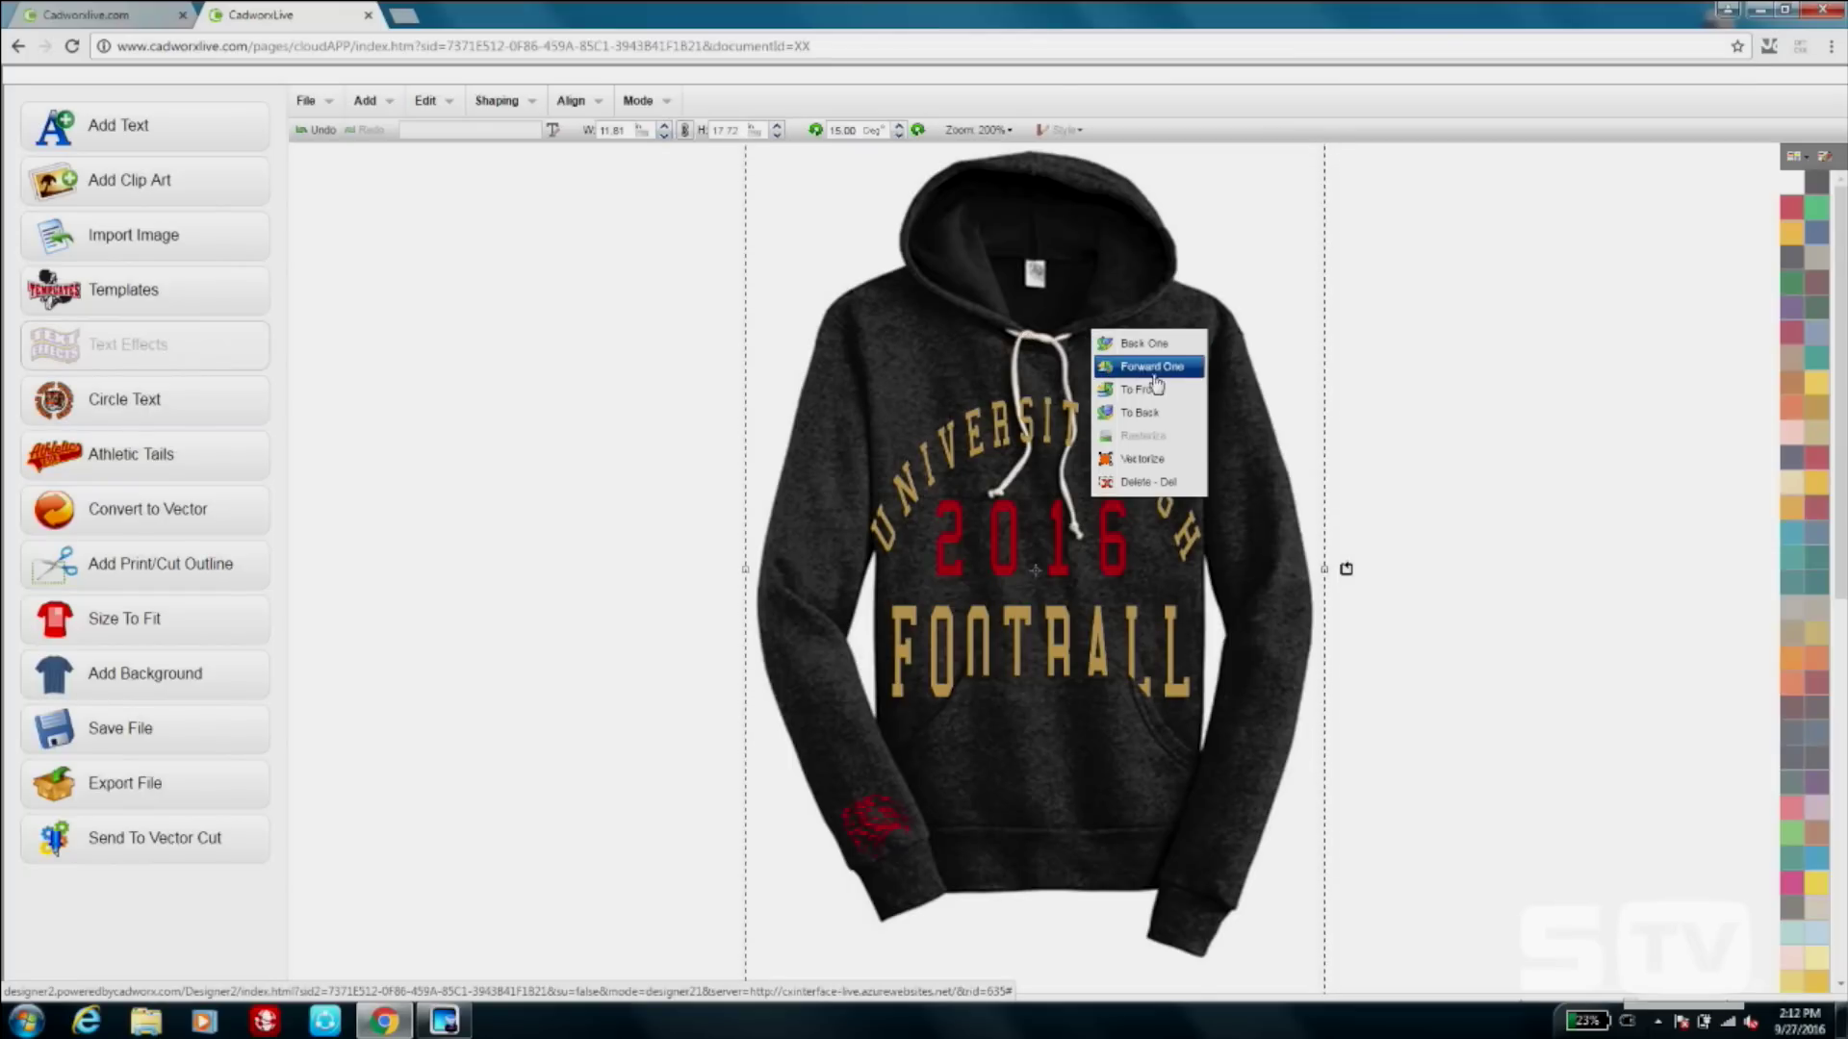
pyautogui.click(1158, 482)
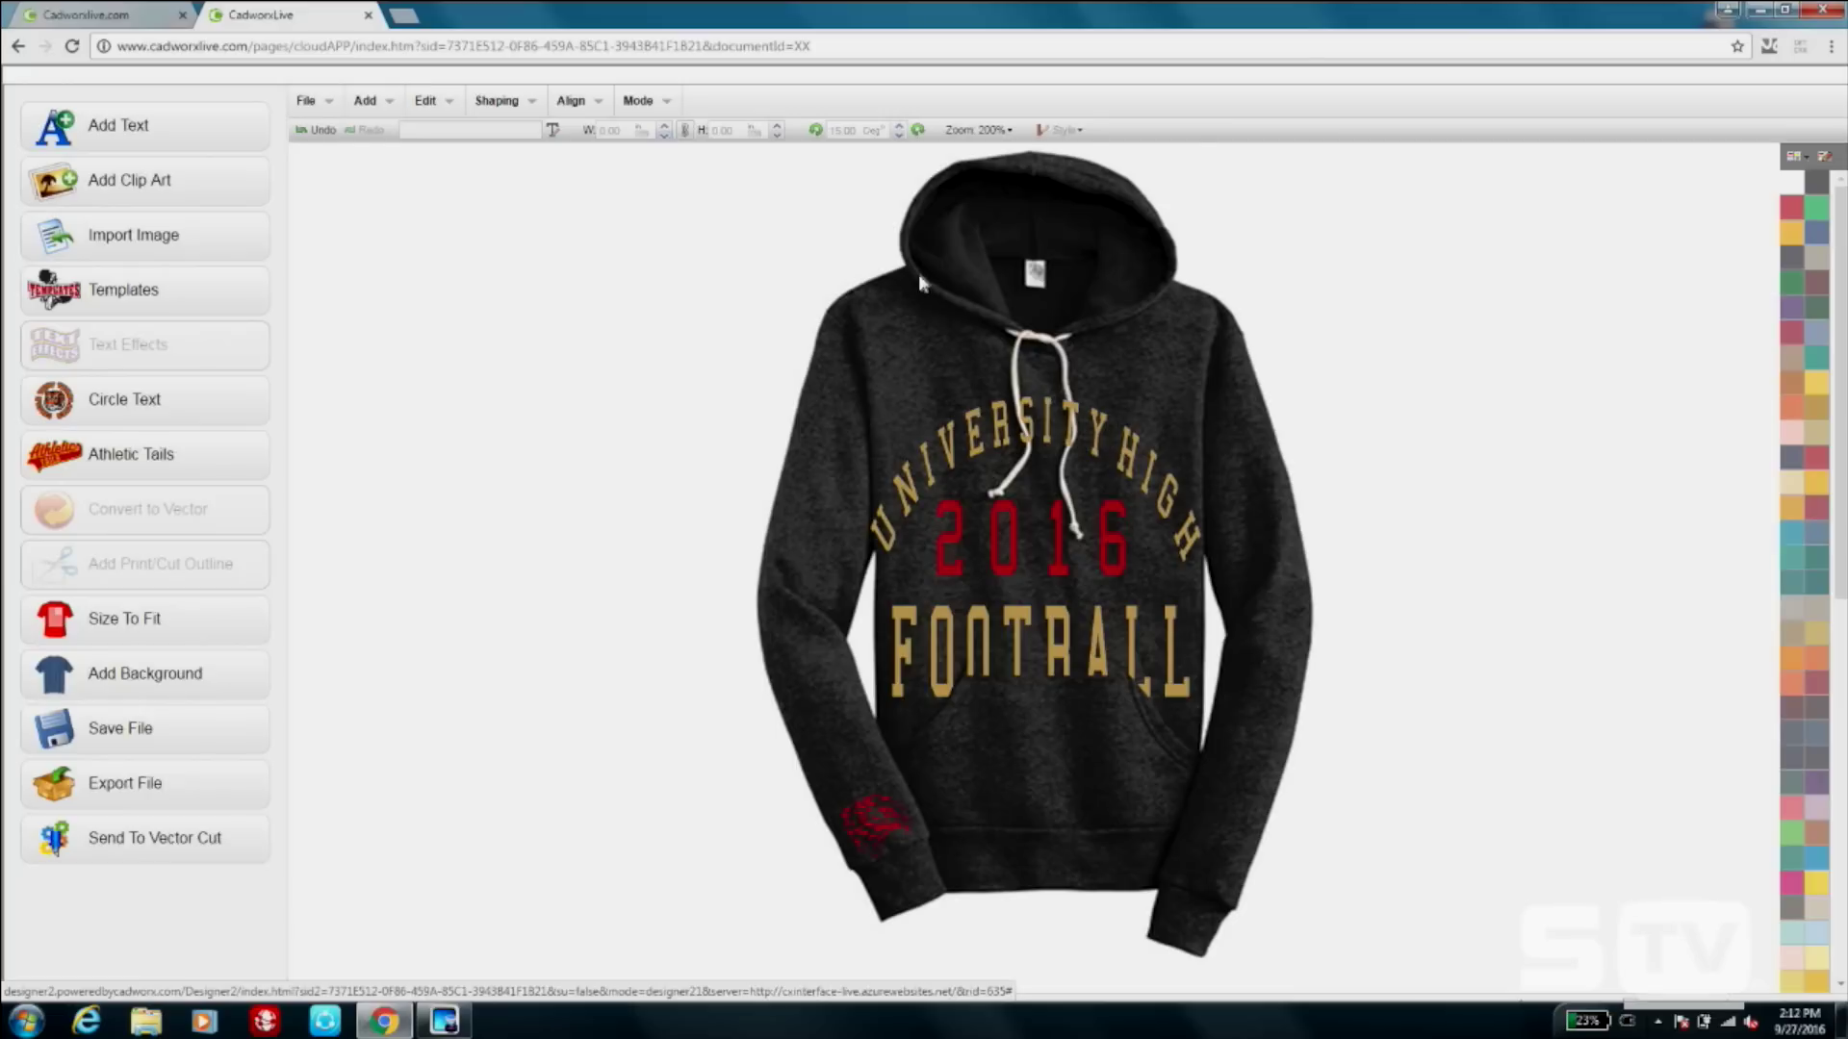
# Shrink the hoodie to about 5.09 by 7.63 and place it at the canvas's top-left.
pyautogui.moveTo(638, 347); pyautogui.dragTo(1326, 883)
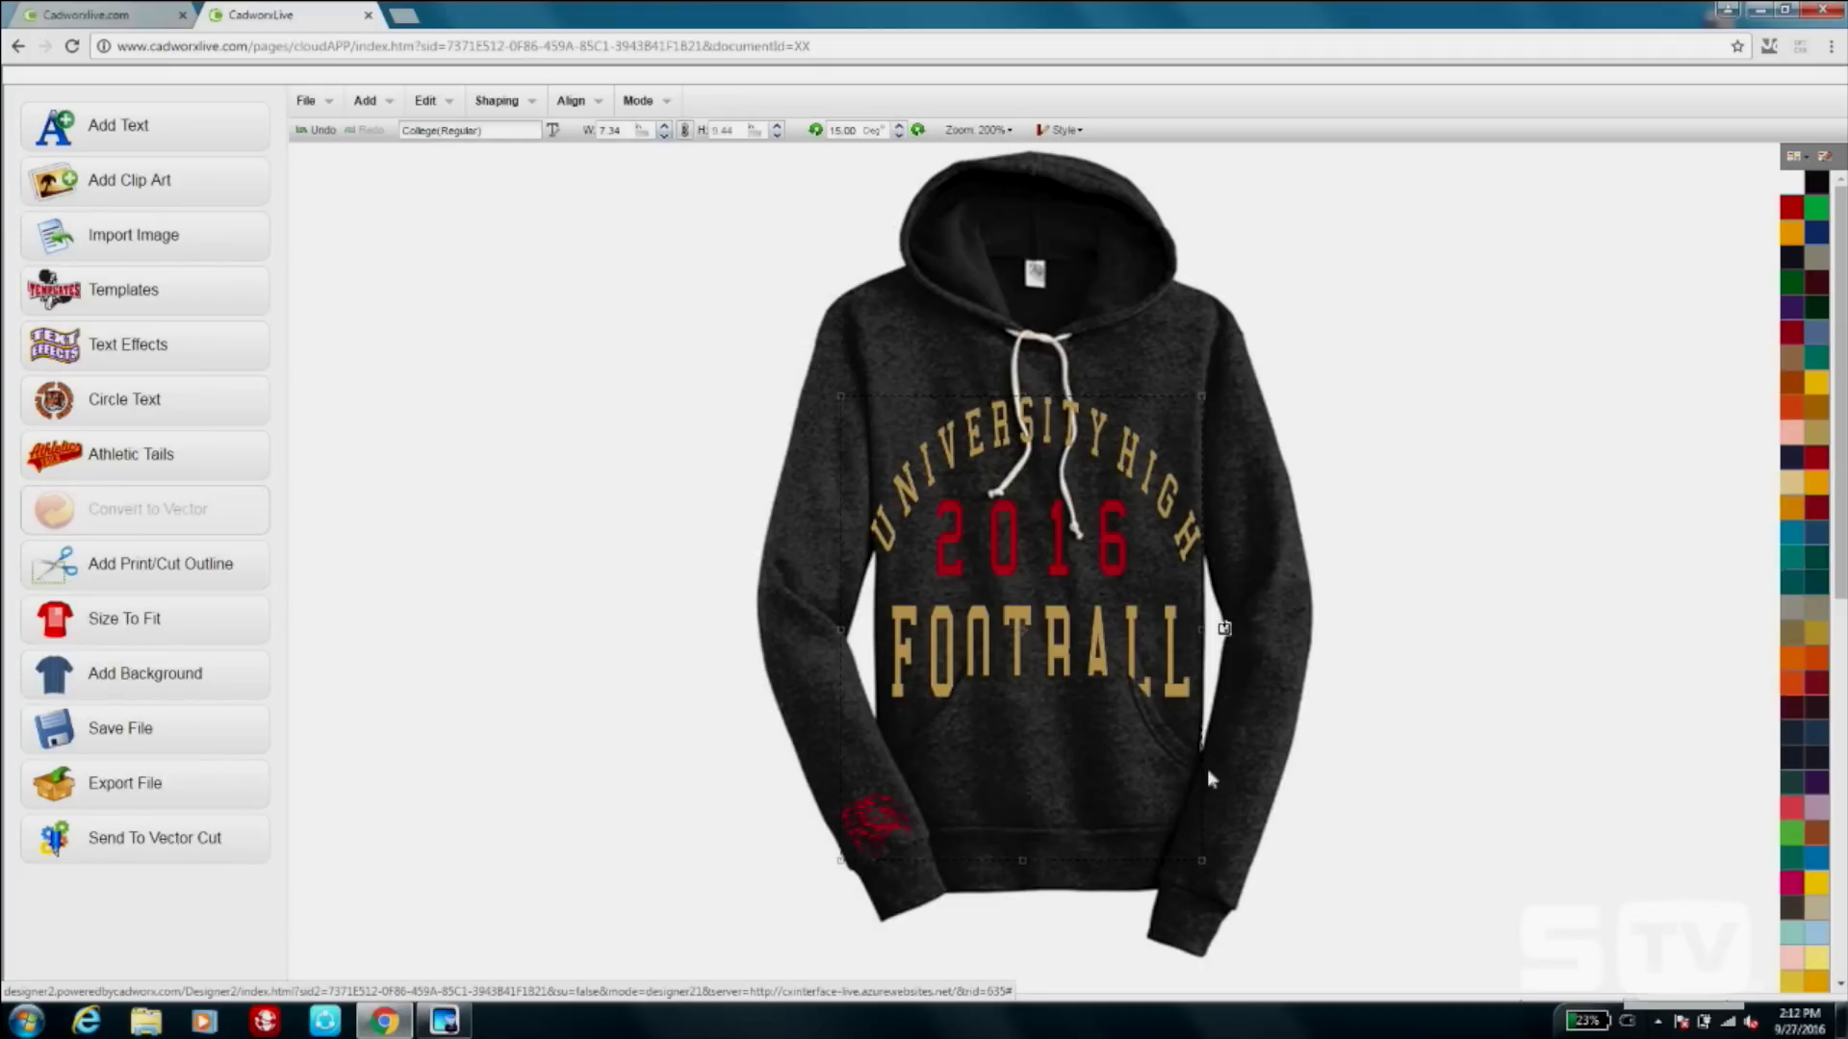
pyautogui.click(1124, 321)
pyautogui.moveTo(1203, 409); pyautogui.dragTo(818, 373)
pyautogui.moveTo(933, 957); pyautogui.dragTo(608, 676)
pyautogui.moveTo(479, 308); pyautogui.dragTo(436, 369)
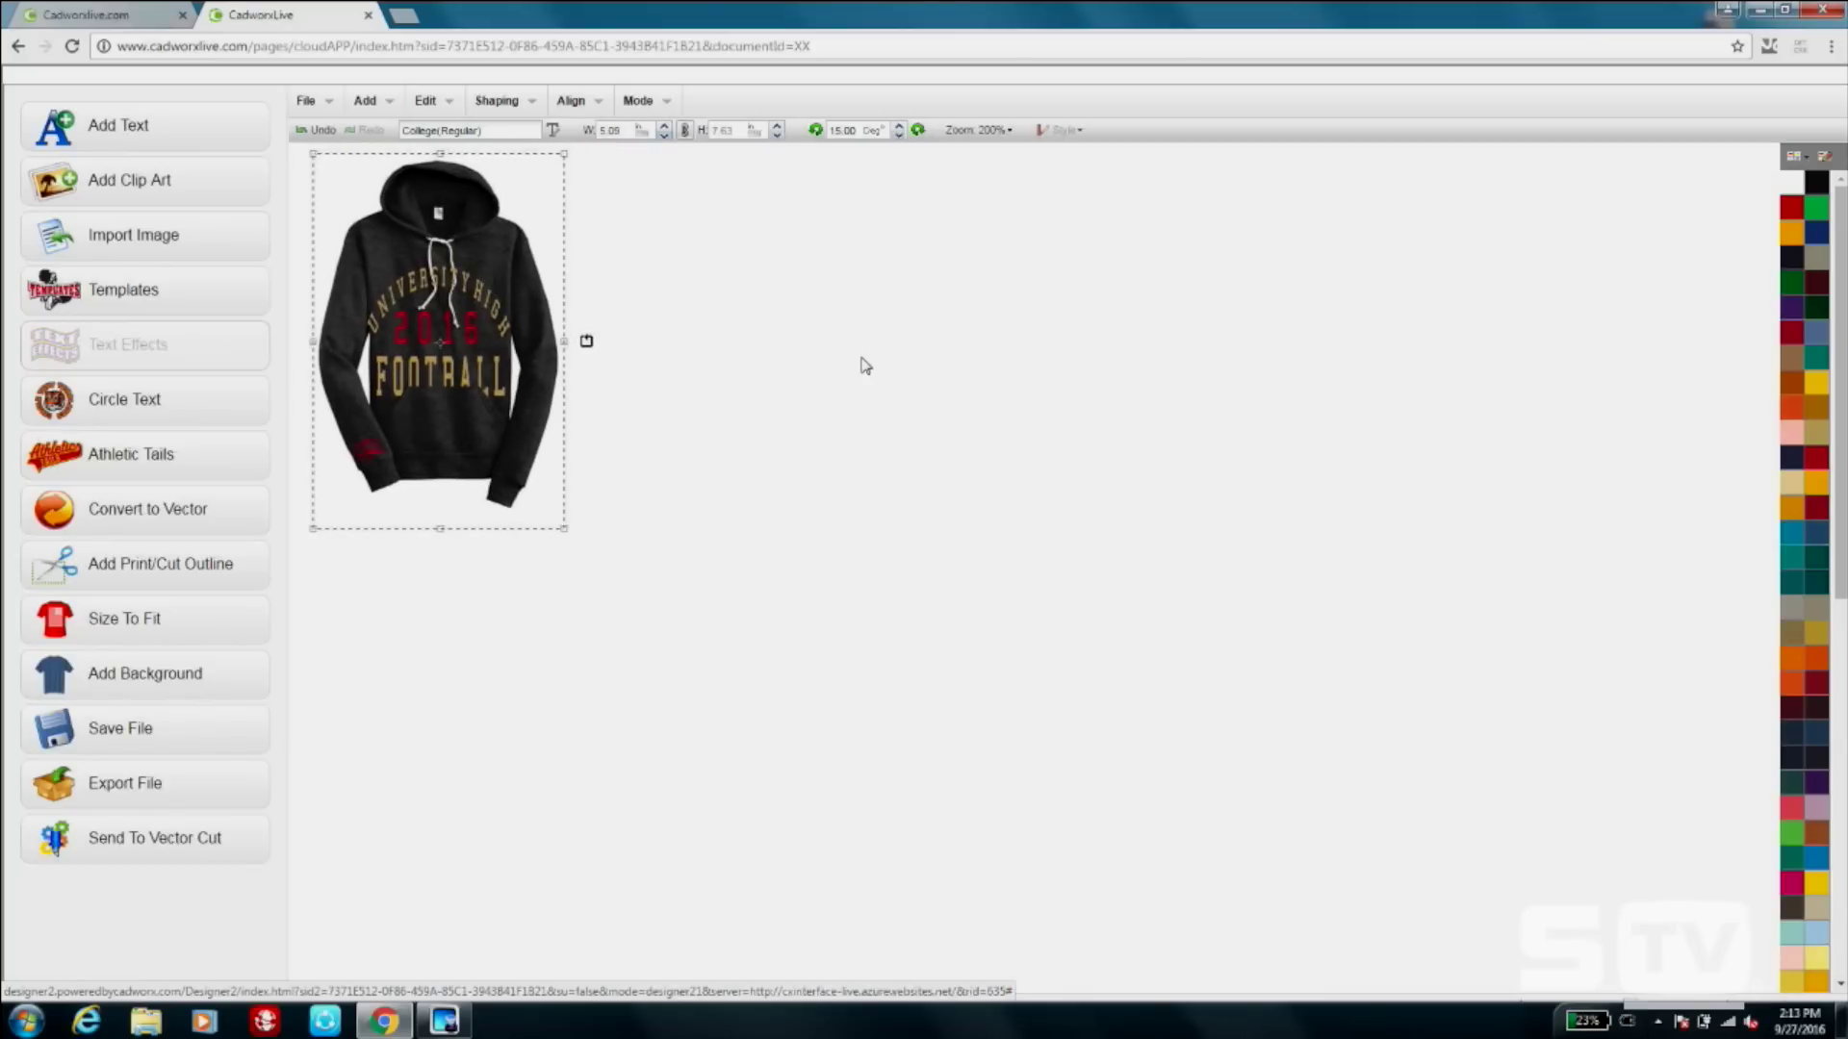
pyautogui.click(865, 366)
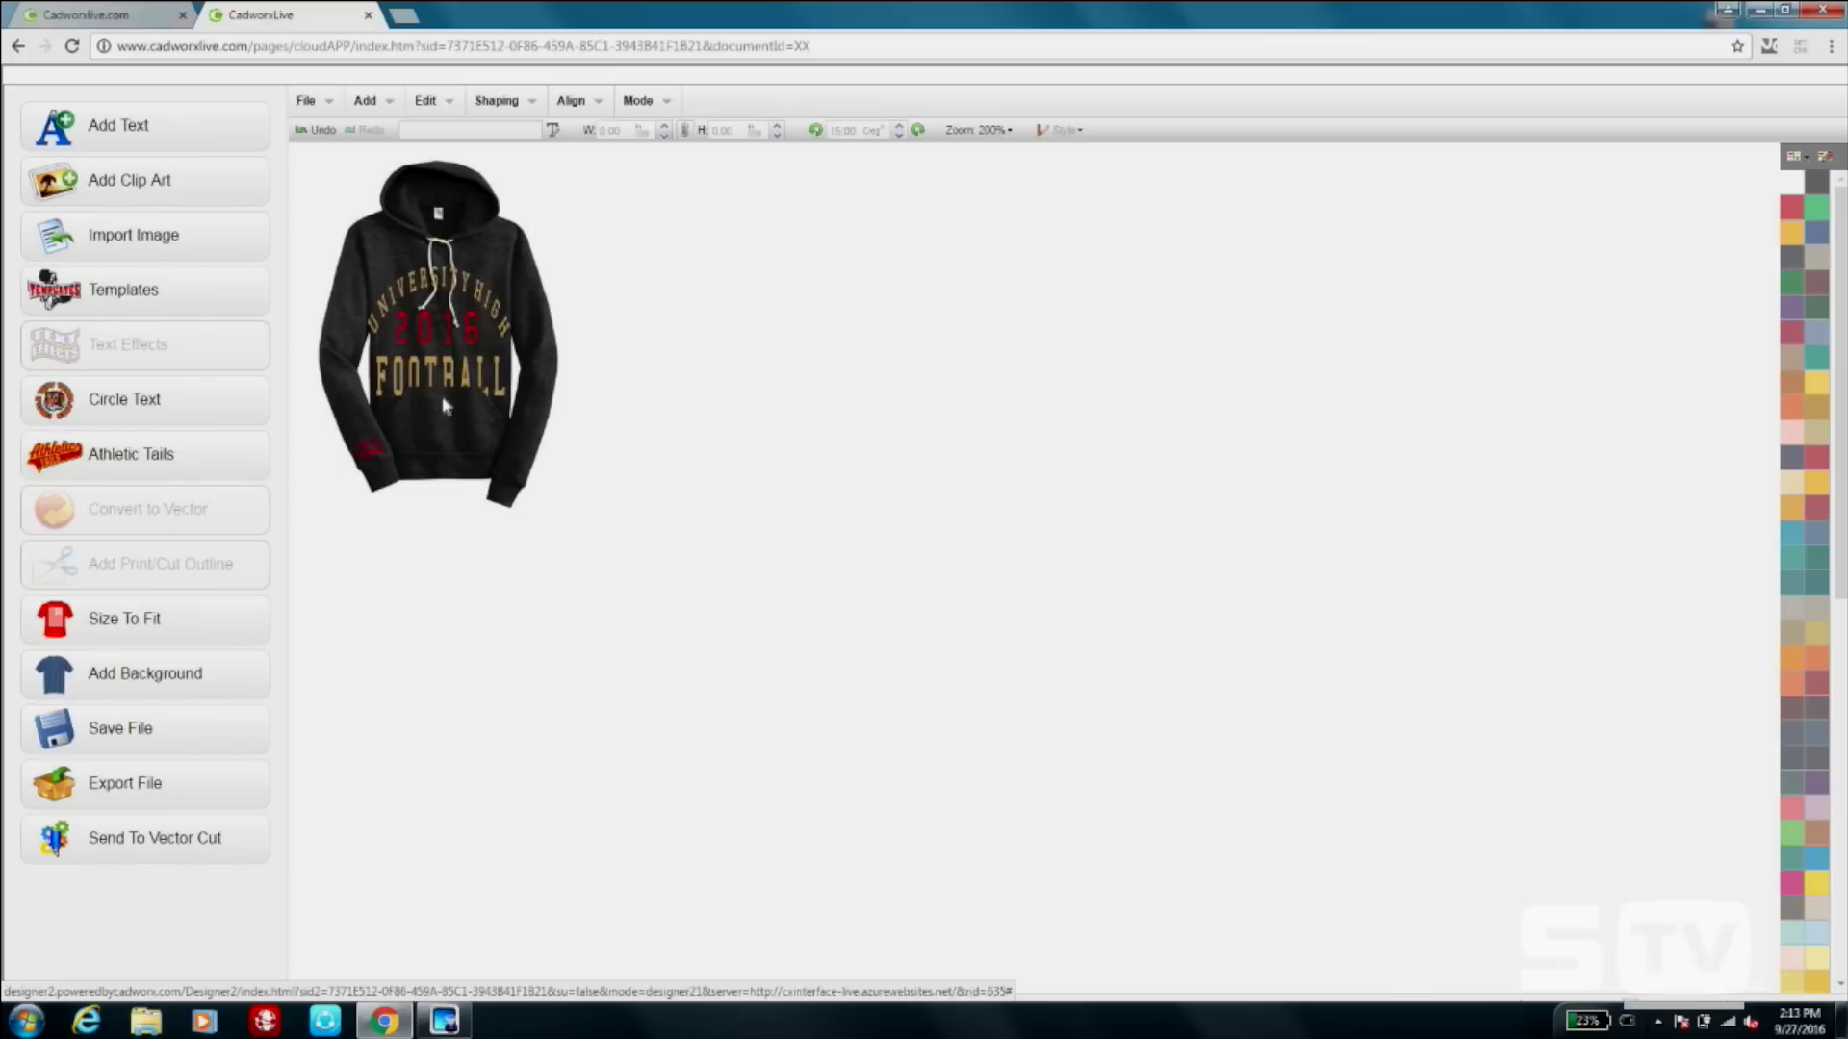
# Add a FOOTBALL text in the Academic M54 font, about 10.79 by 1.98.
pyautogui.click(189, 152)
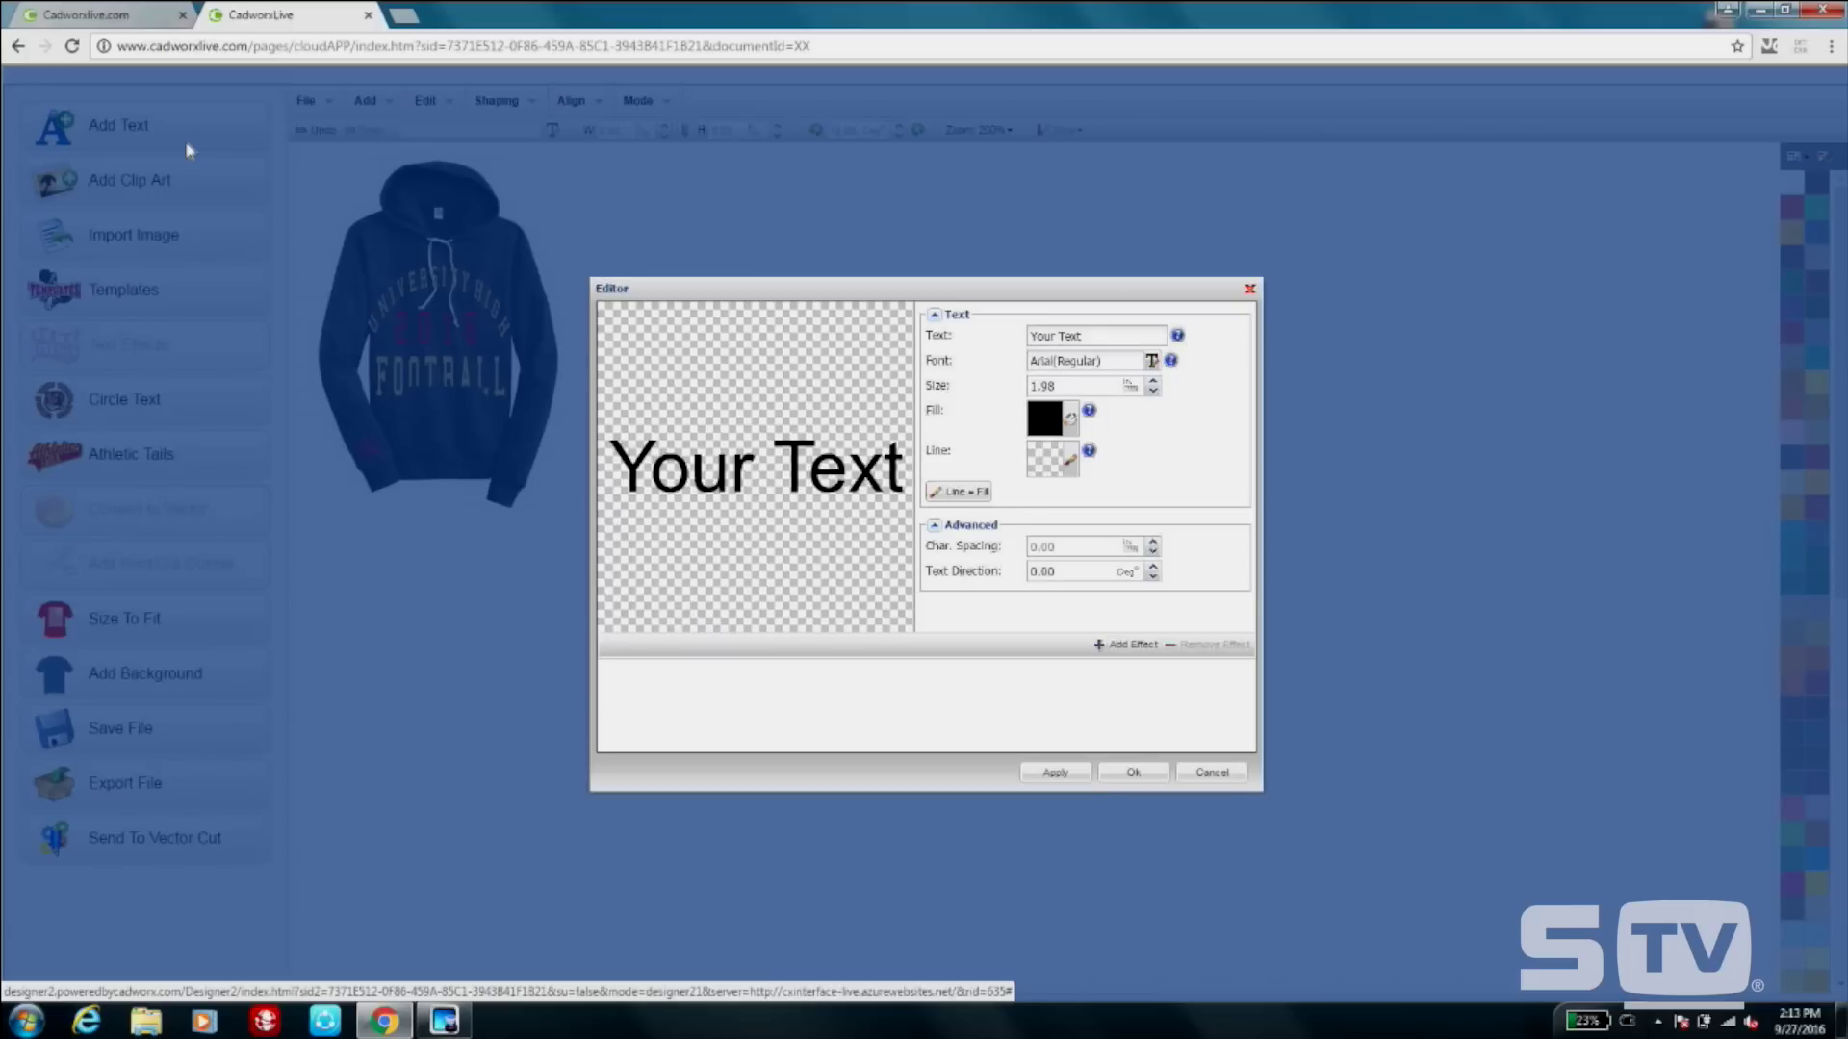
pyautogui.tripleClick(1091, 337)
pyautogui.write('FOOTBALL')
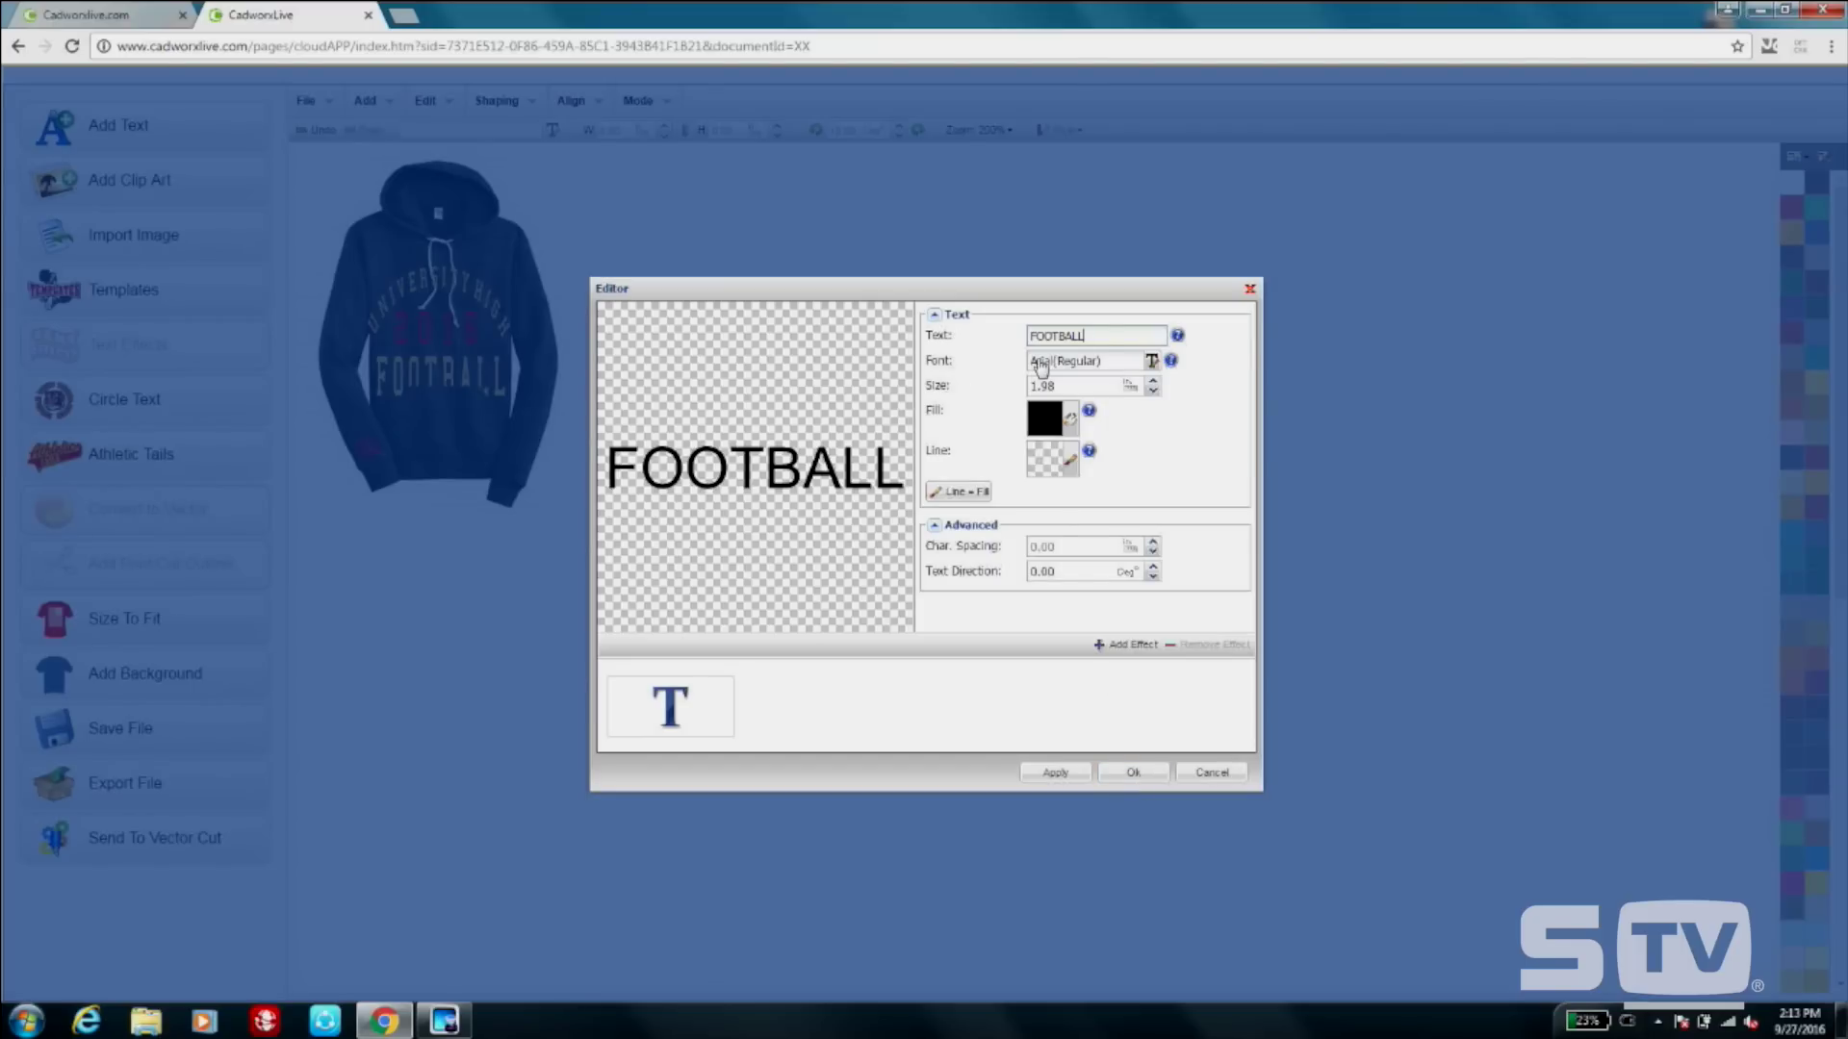
pyautogui.click(1112, 364)
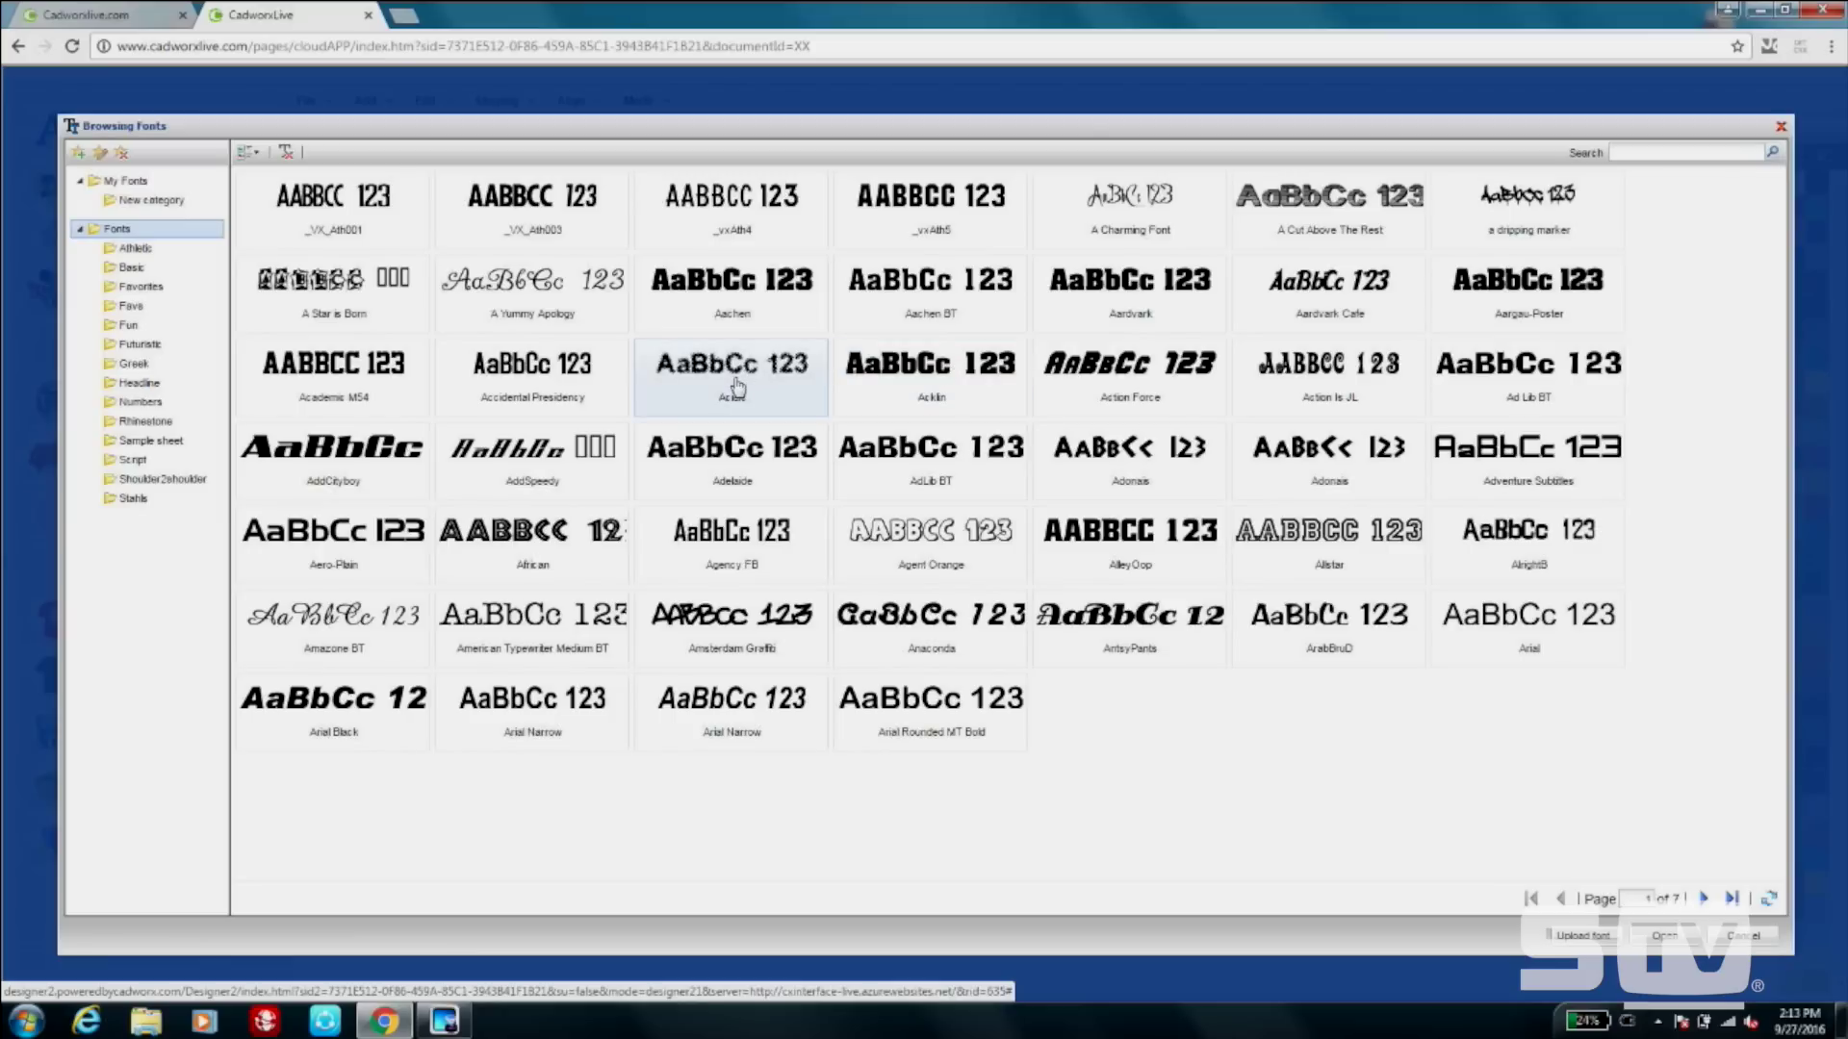
pyautogui.doubleClick(426, 393)
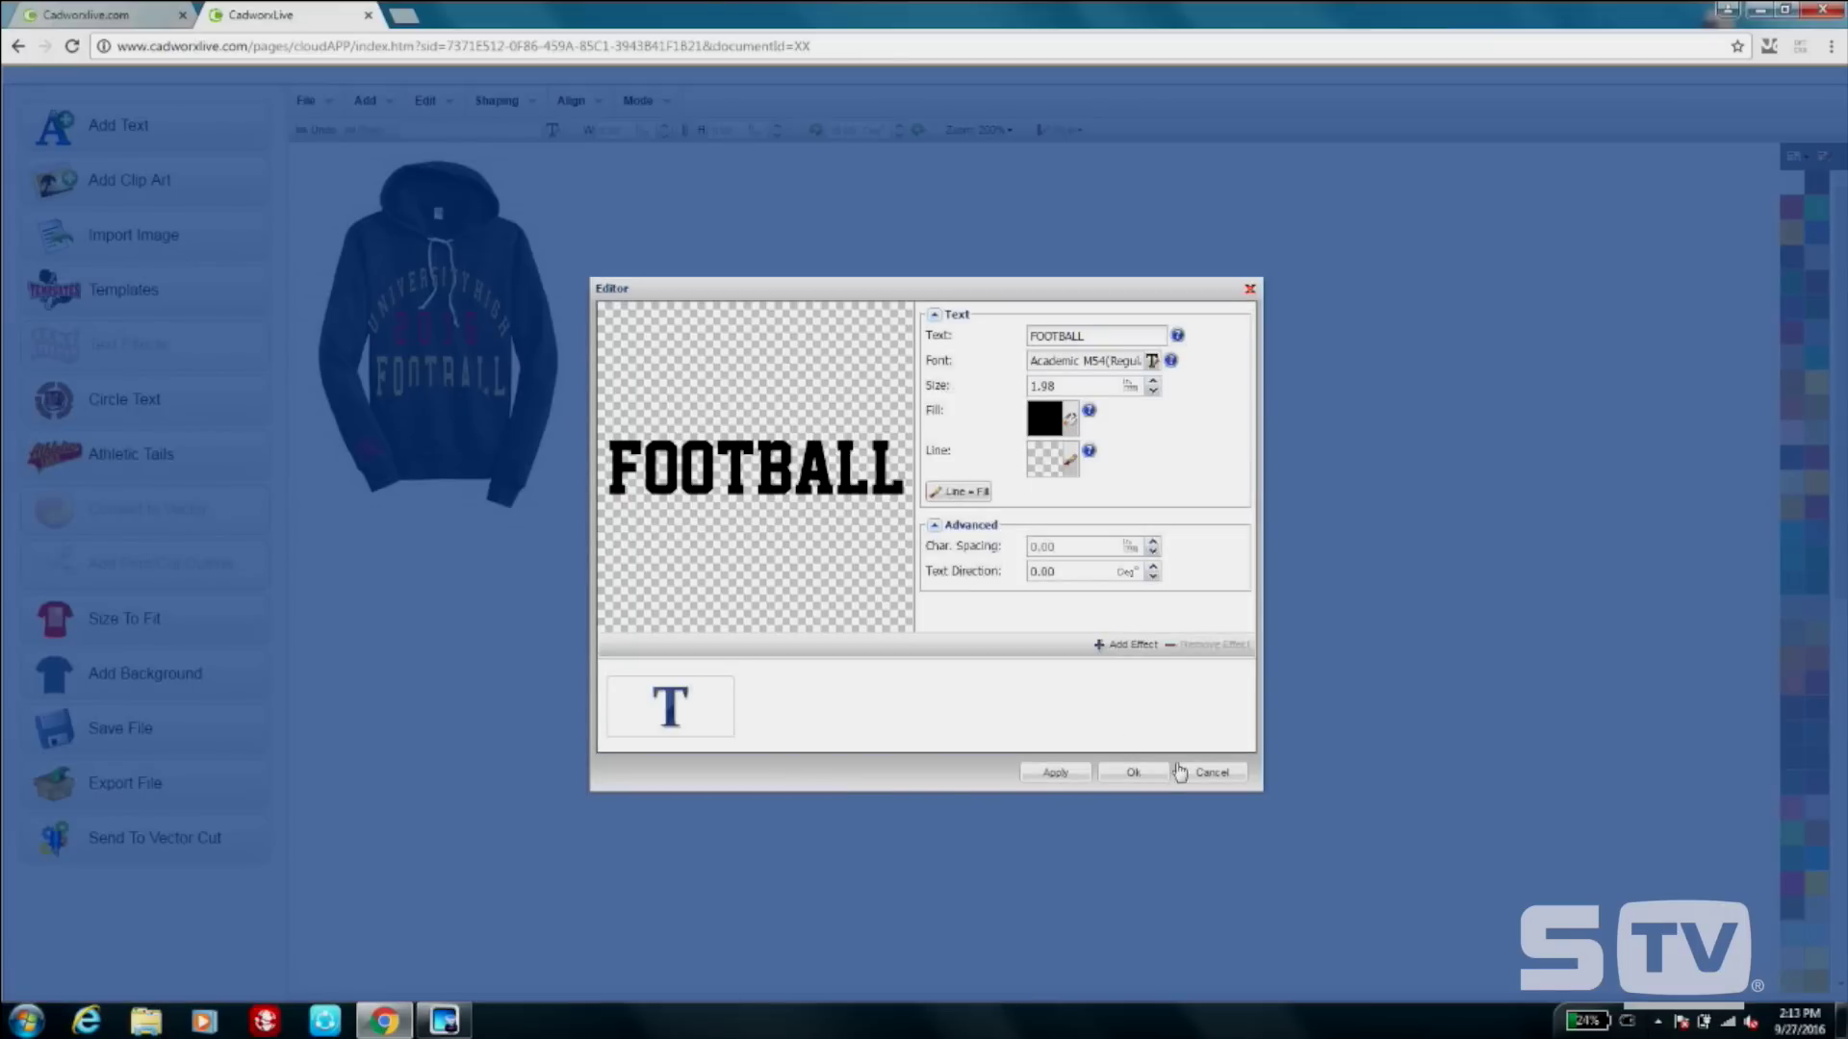
pyautogui.click(1134, 772)
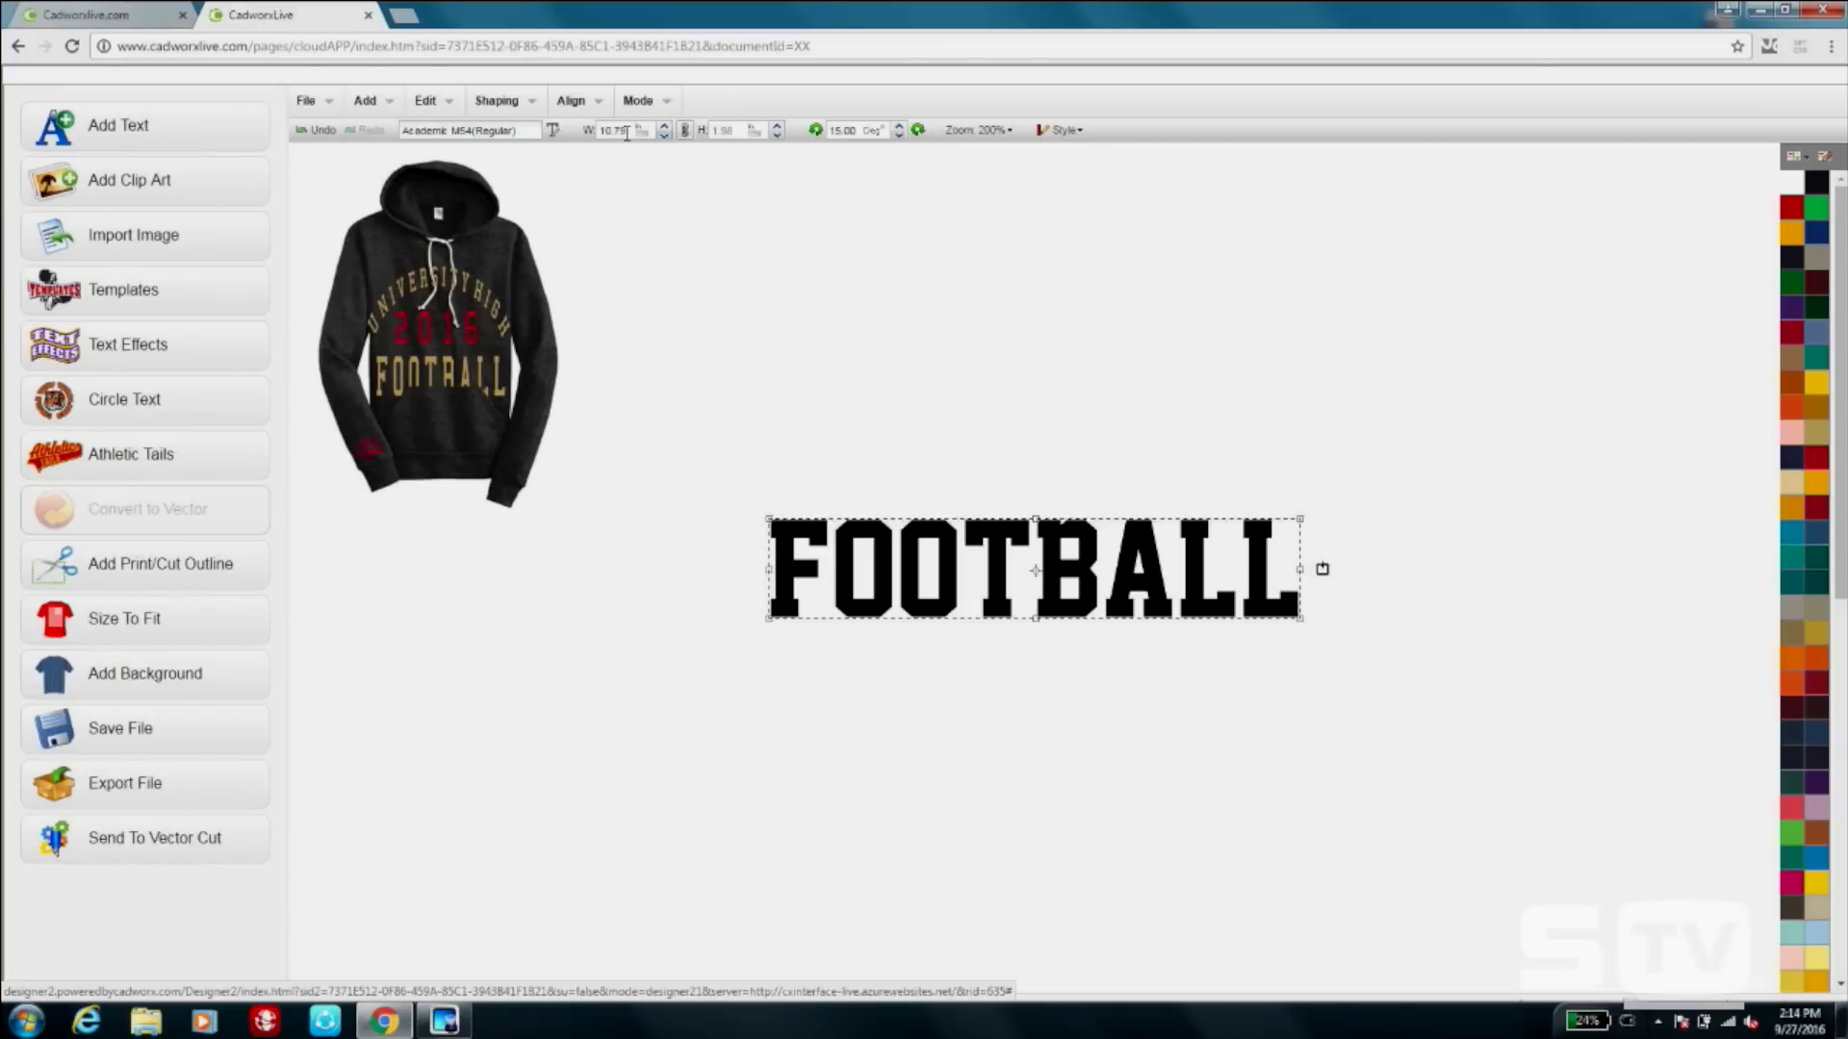
# Zoom the canvas to 100% and move the hoodie to the top-left.
pyautogui.click(991, 130)
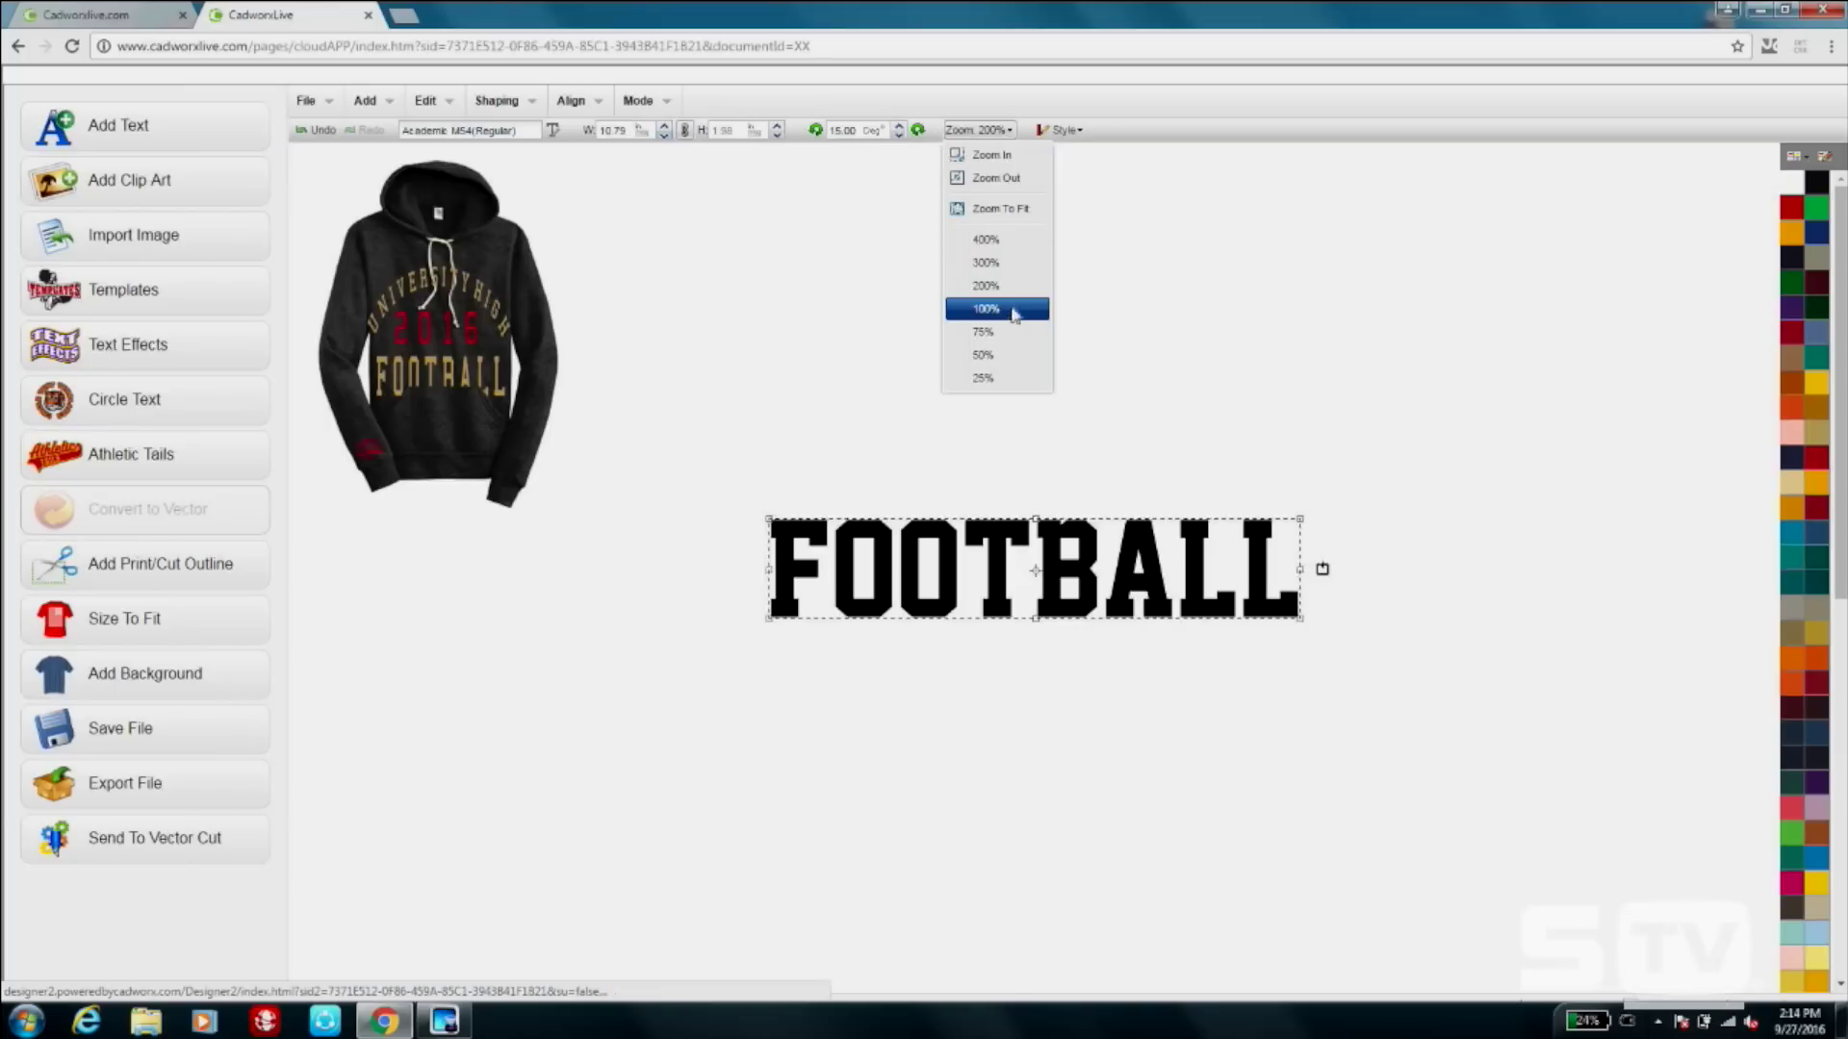
pyautogui.click(1015, 310)
pyautogui.moveTo(670, 369); pyautogui.dragTo(939, 666)
pyautogui.moveTo(741, 453); pyautogui.dragTo(437, 304)
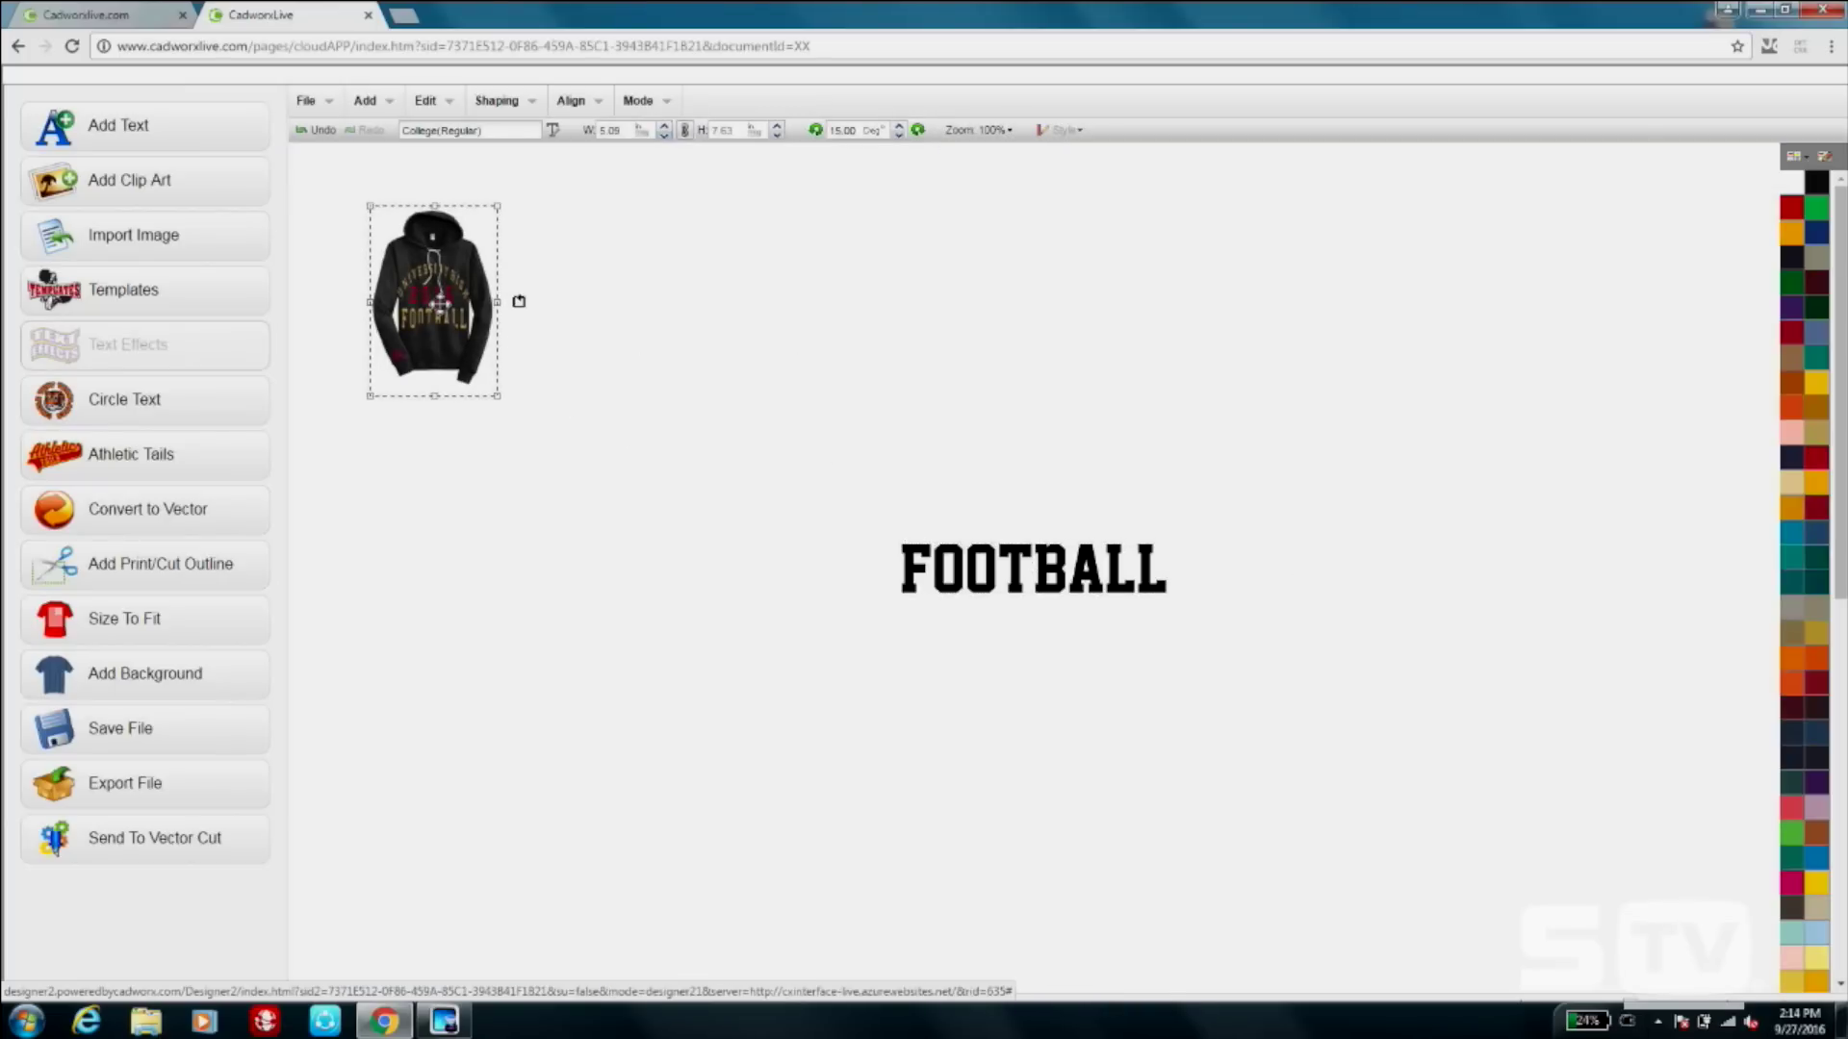
pyautogui.click(1032, 534)
# Set FOOTBALL's width to 17 and stretch it taller to about 17.00 by 4.41.
pyautogui.click(1032, 559)
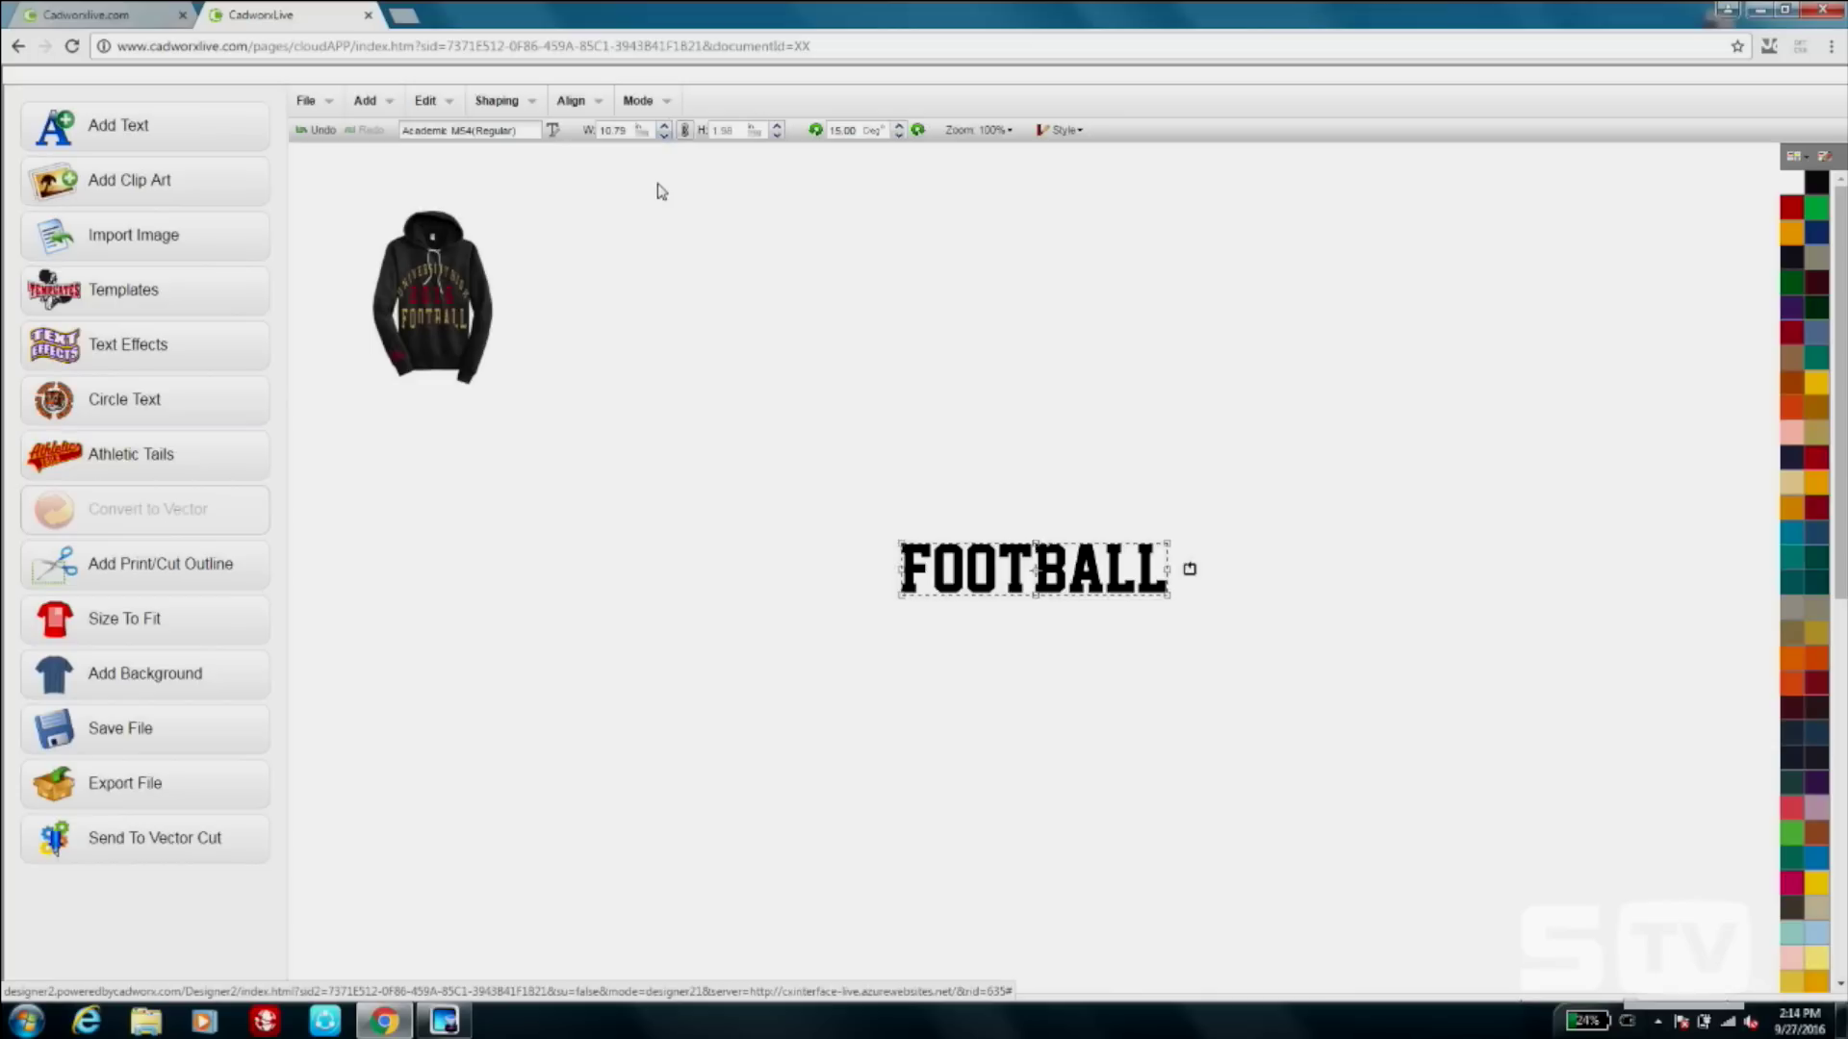
pyautogui.doubleClick(631, 130)
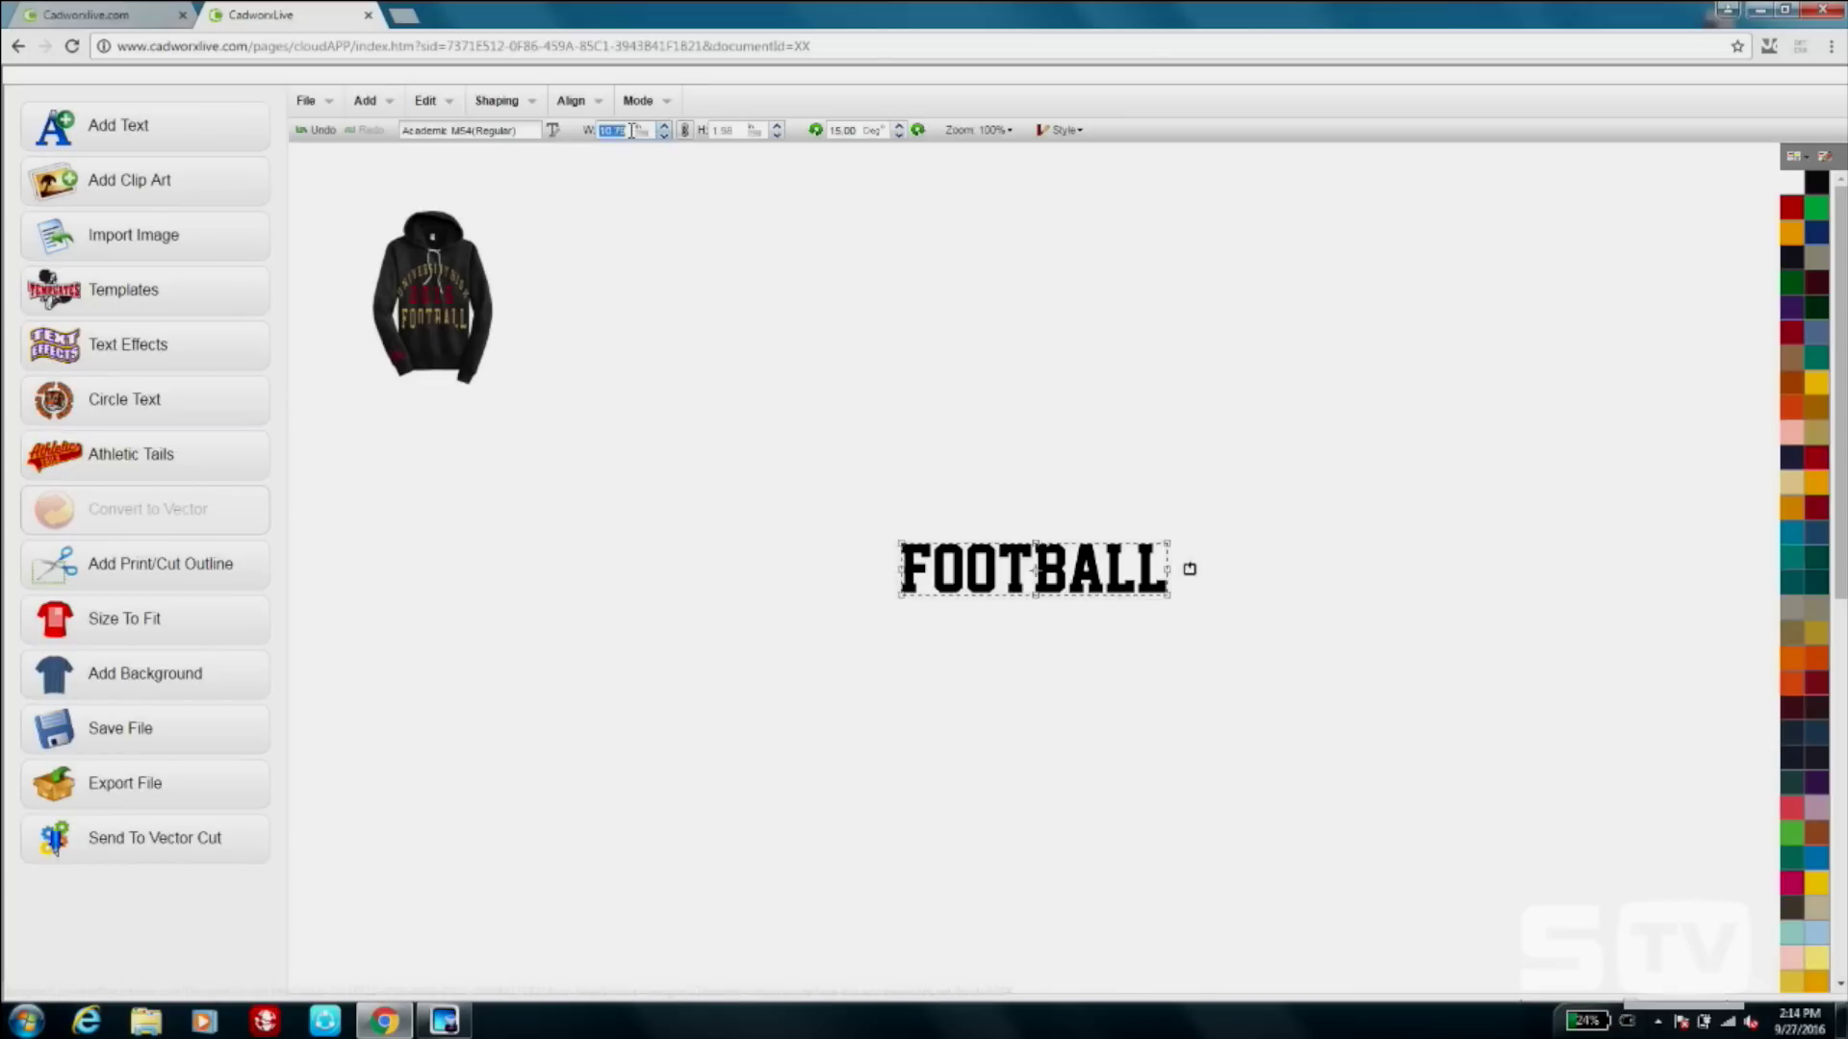
pyautogui.write('17')
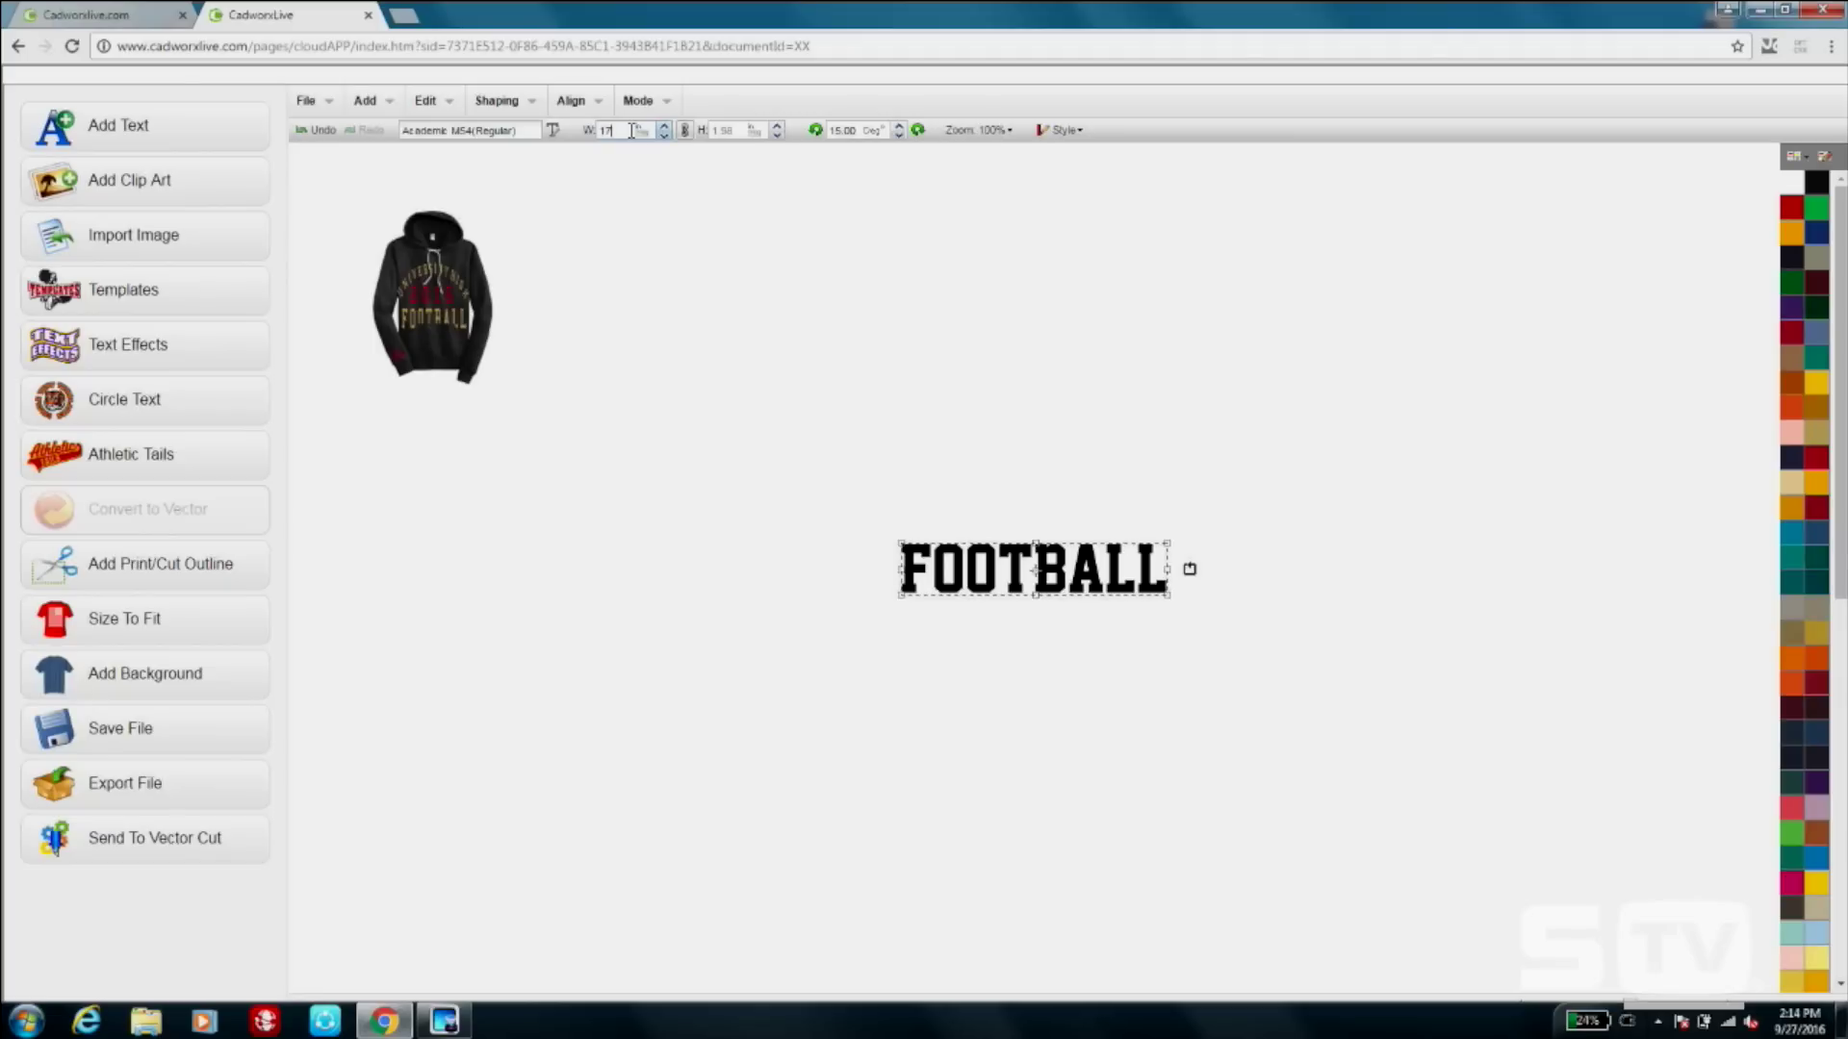
pyautogui.press('Return')
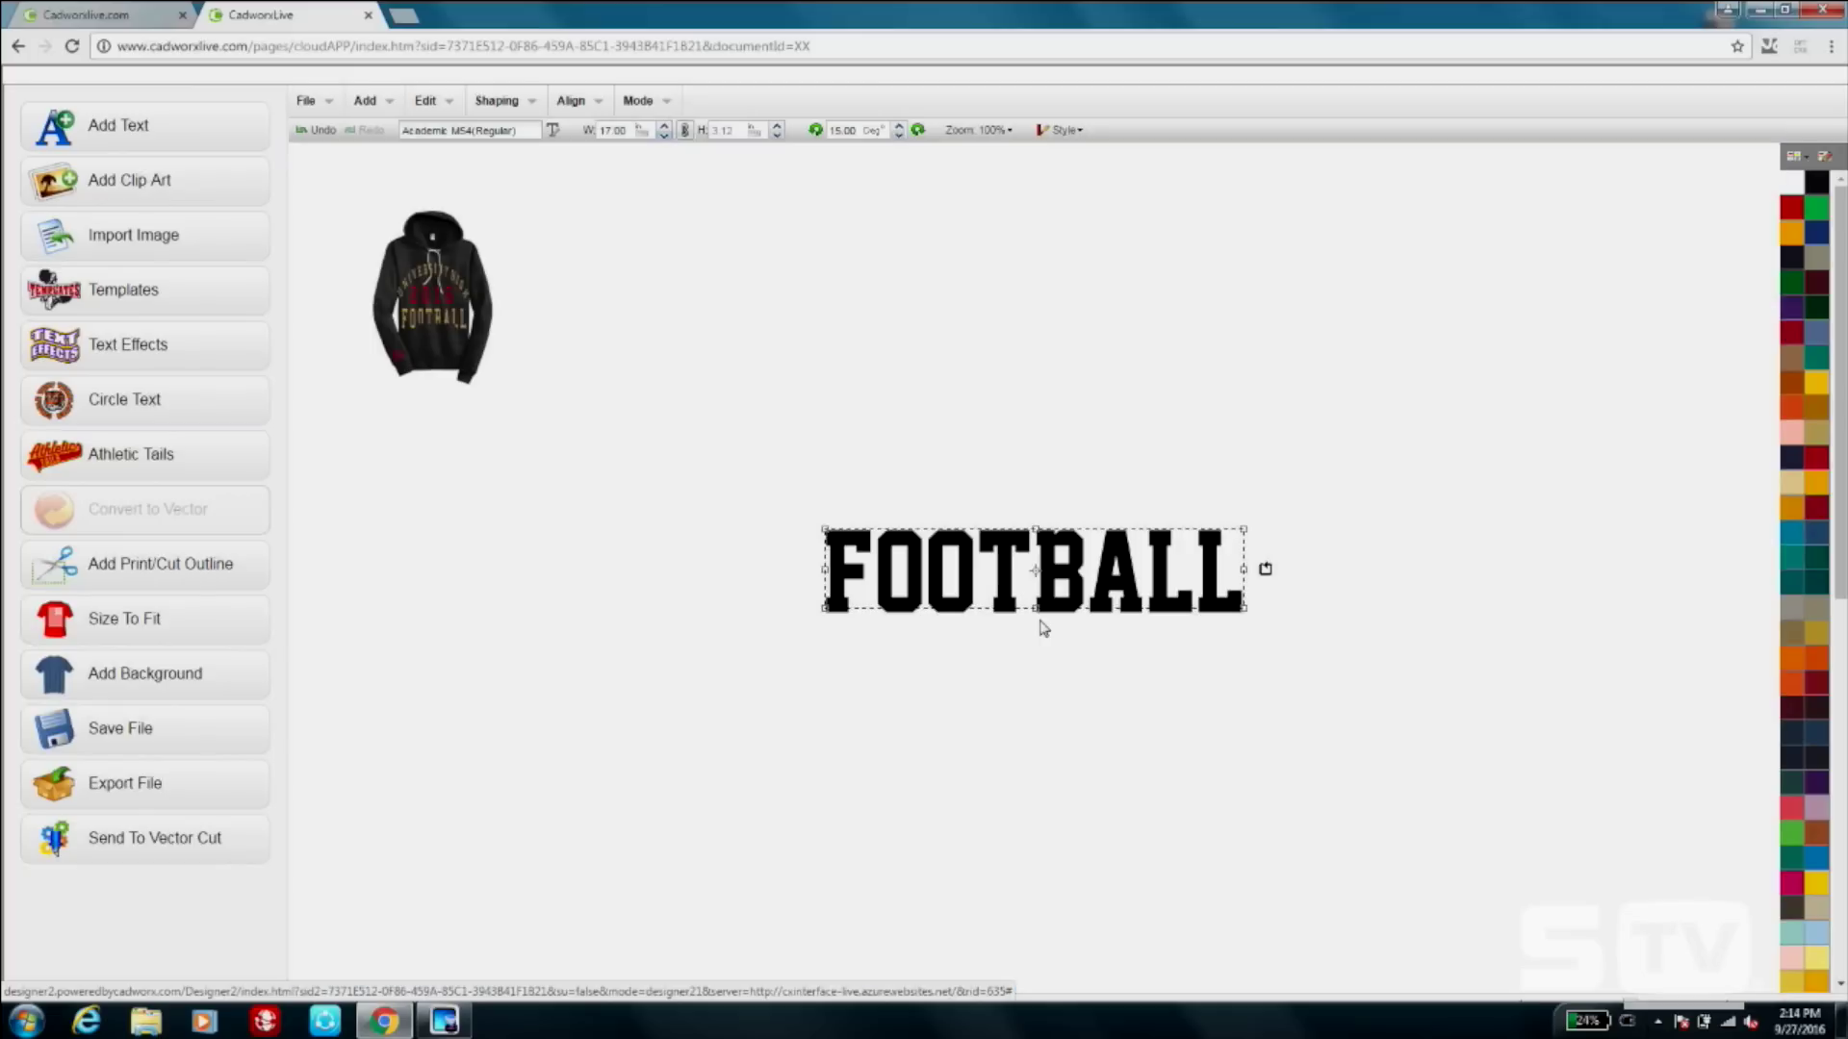
pyautogui.moveTo(1036, 608); pyautogui.dragTo(1039, 633)
pyautogui.click(1469, 583)
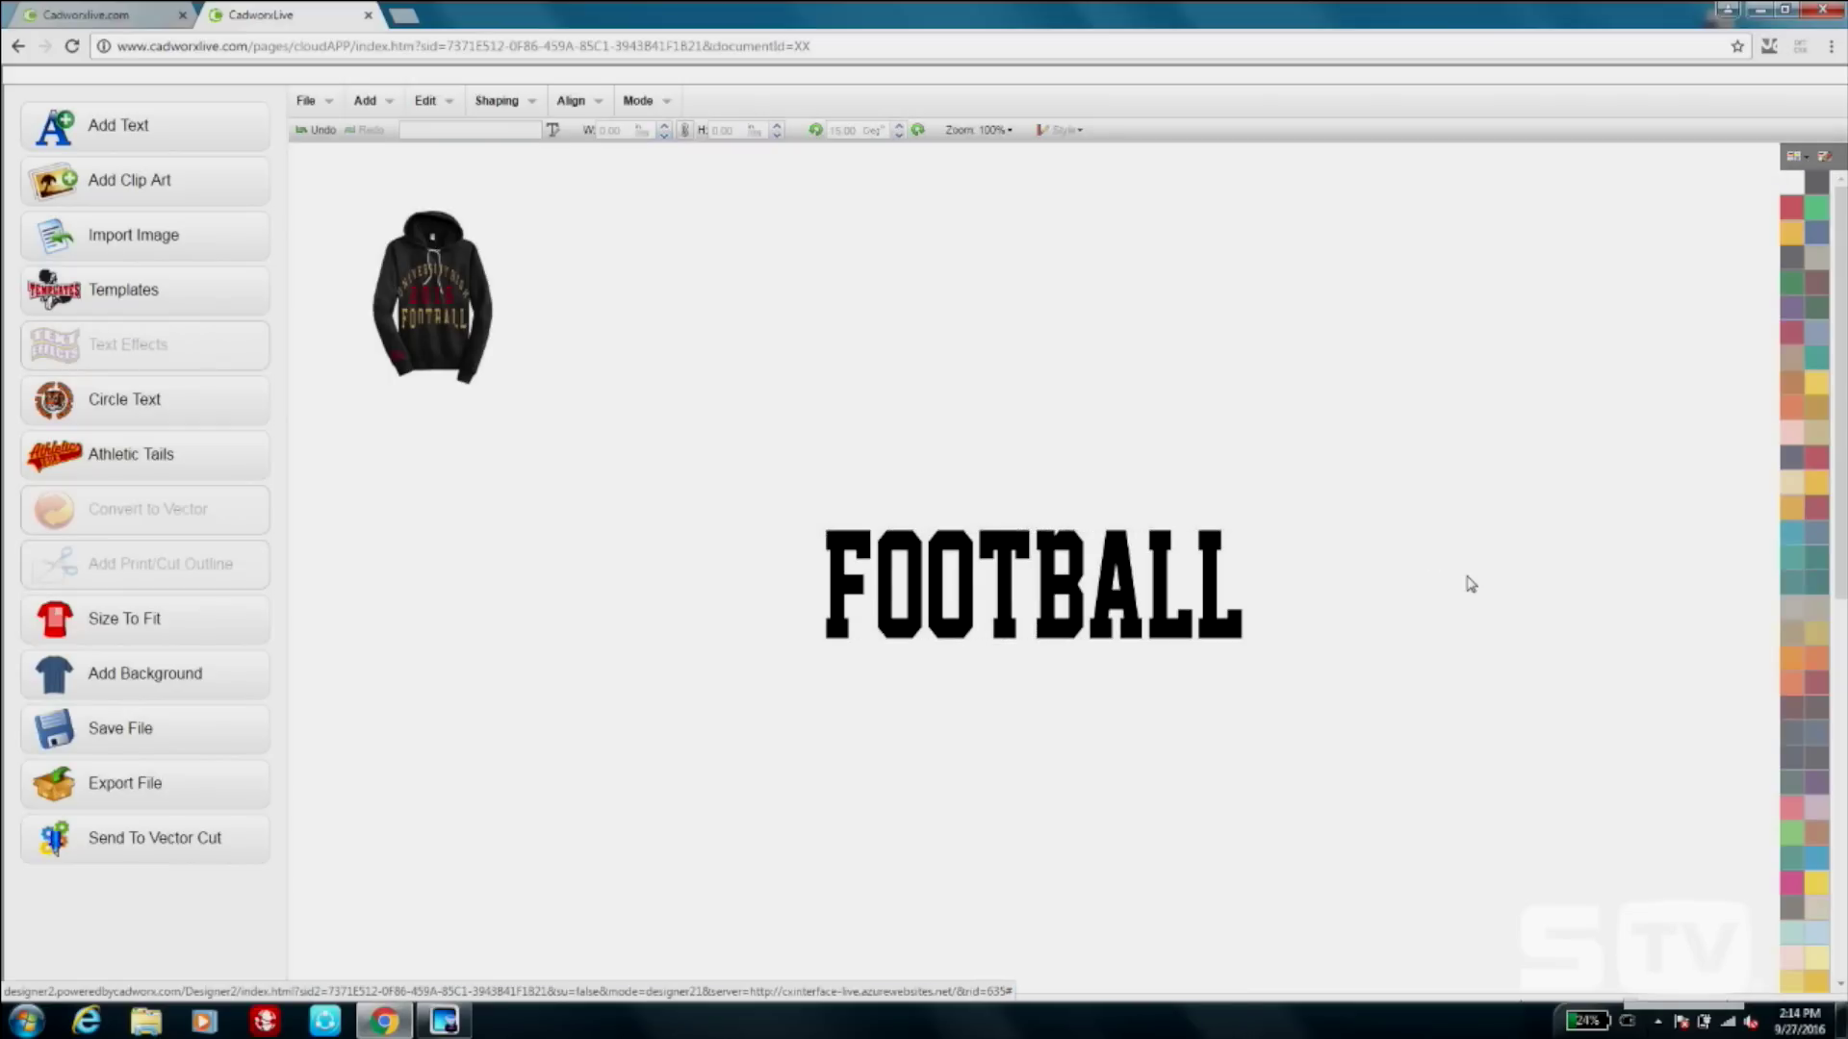
pyautogui.click(1005, 570)
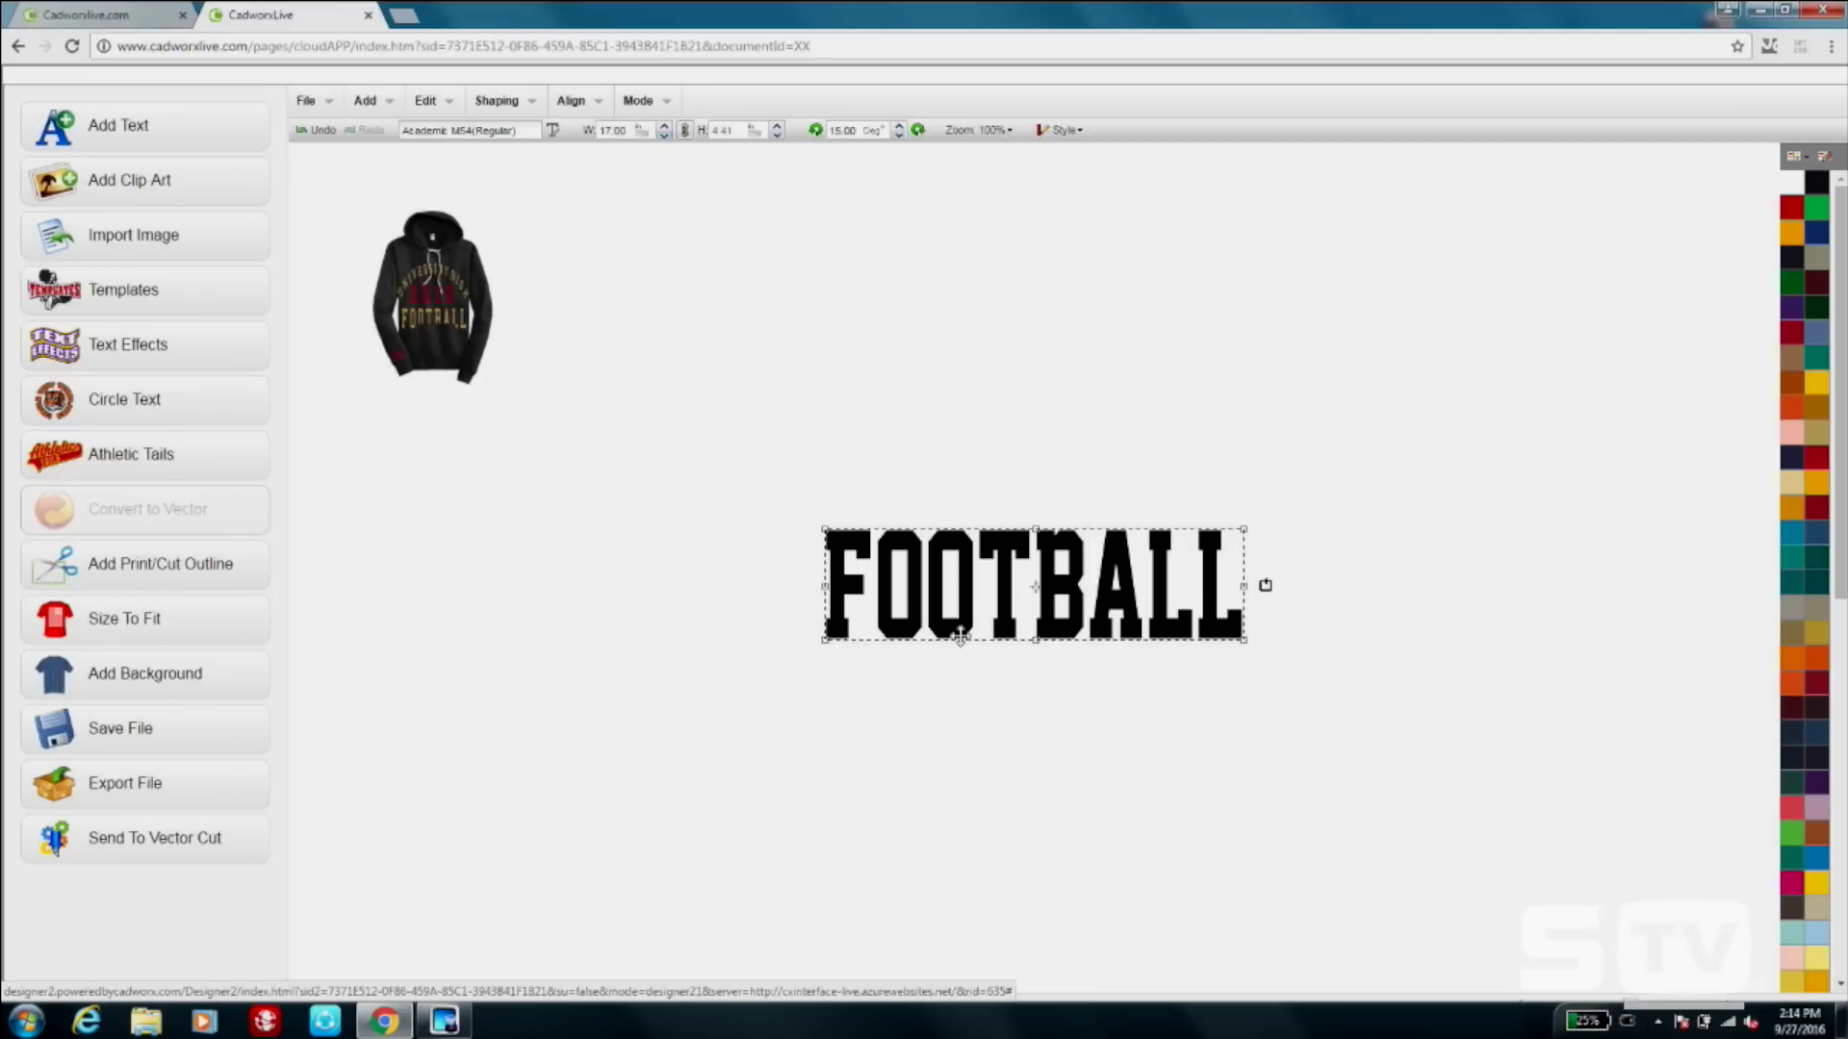
pyautogui.click(194, 187)
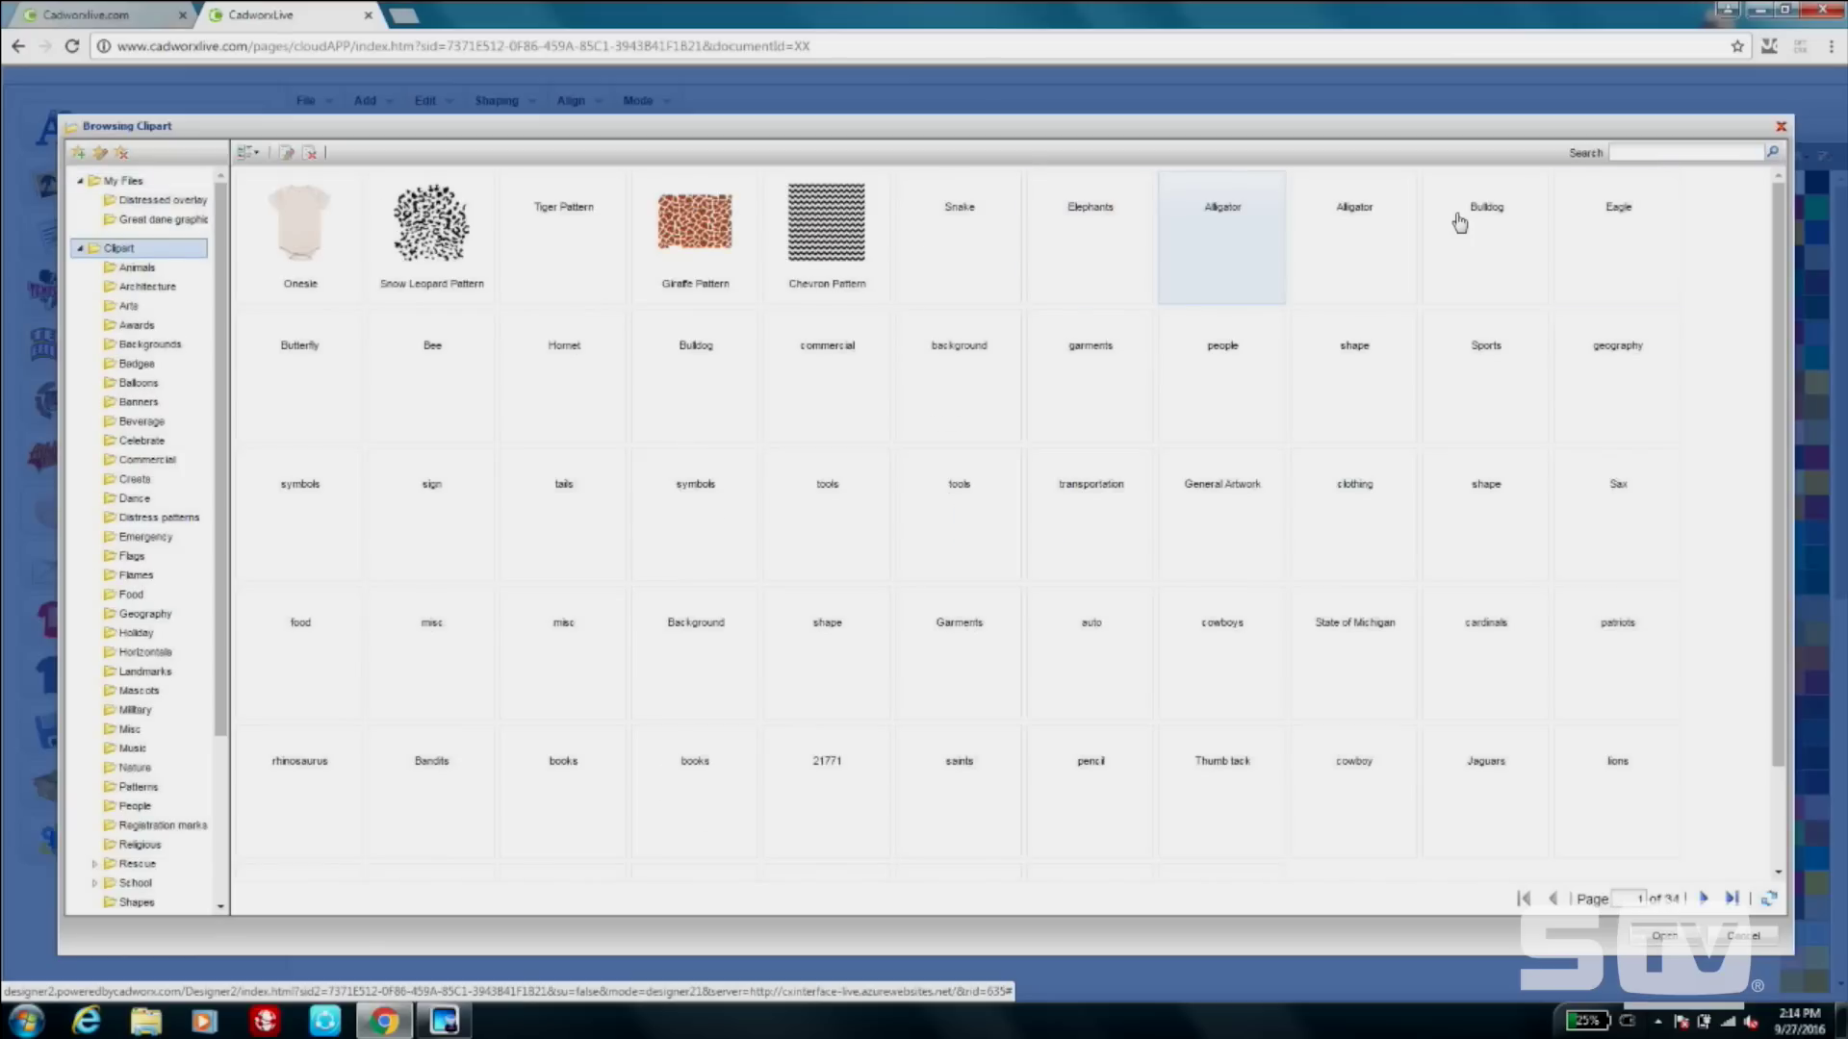
# Add the plain line clip art found by searching 'line', and move FOOTBALL above it.
pyautogui.click(1668, 150)
pyautogui.write('line')
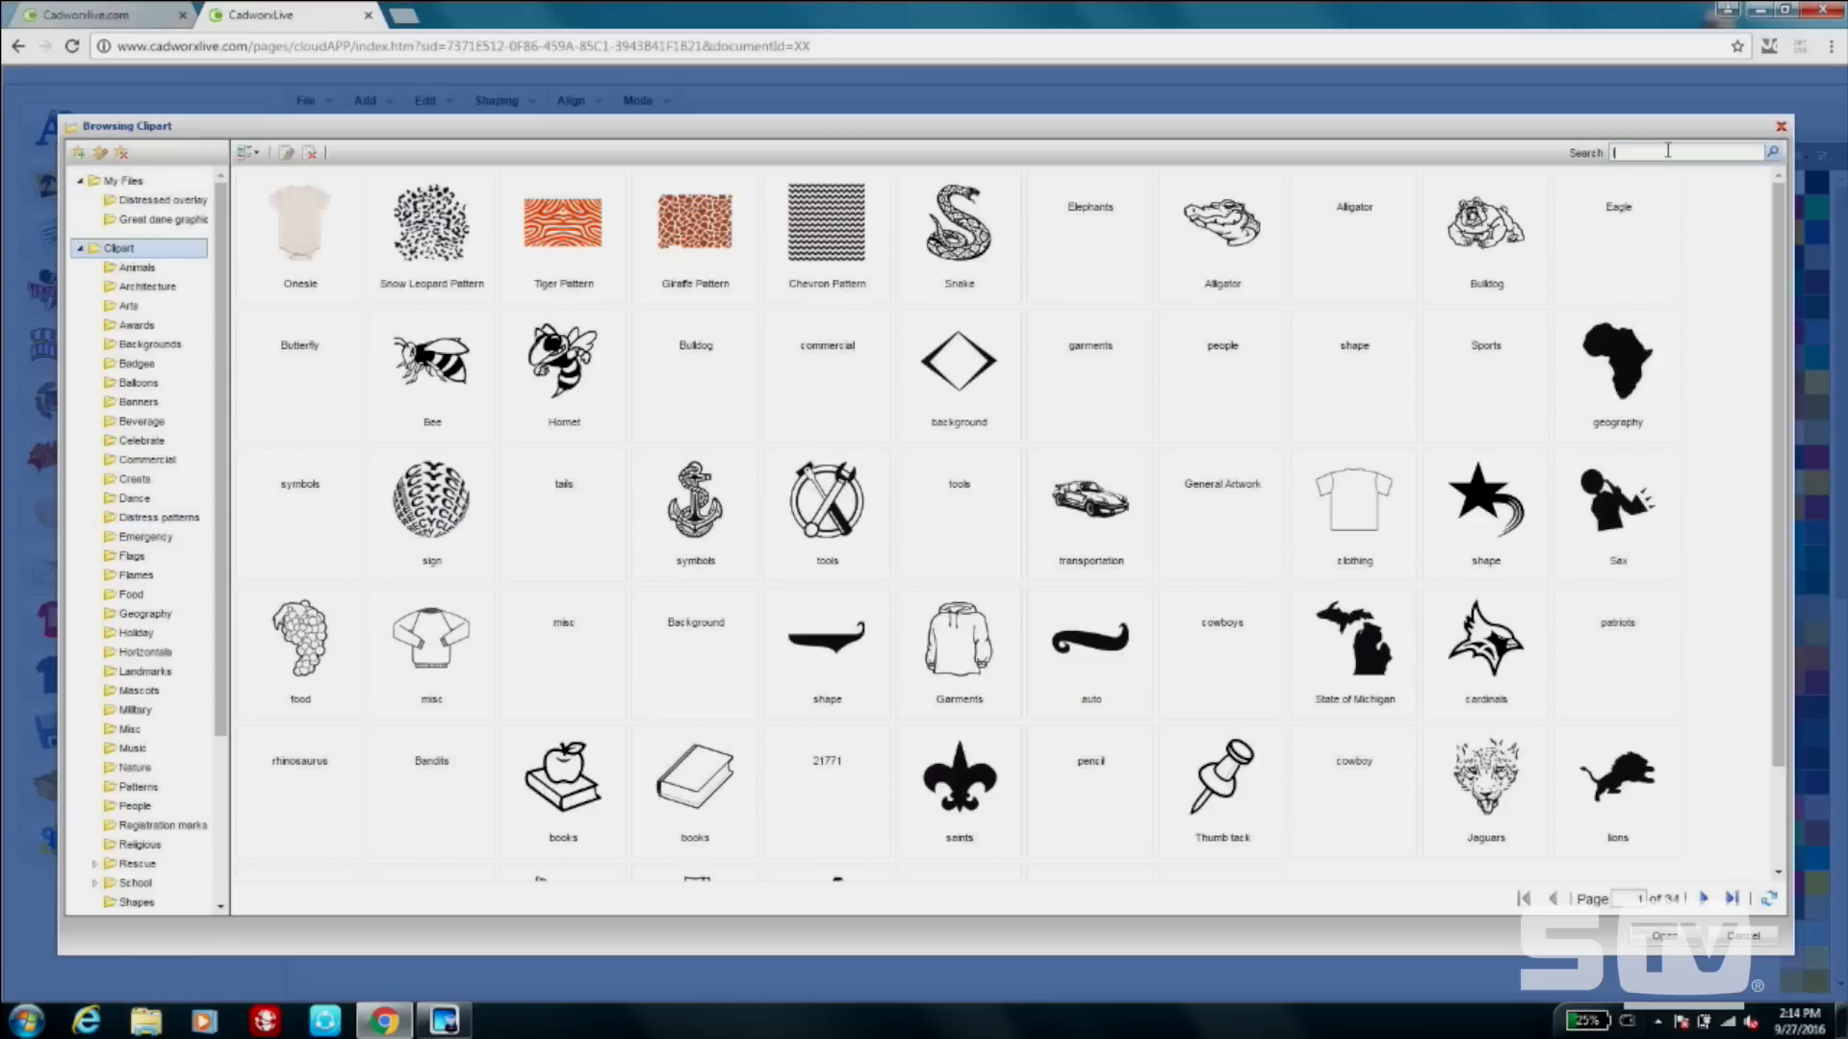
pyautogui.press('Return')
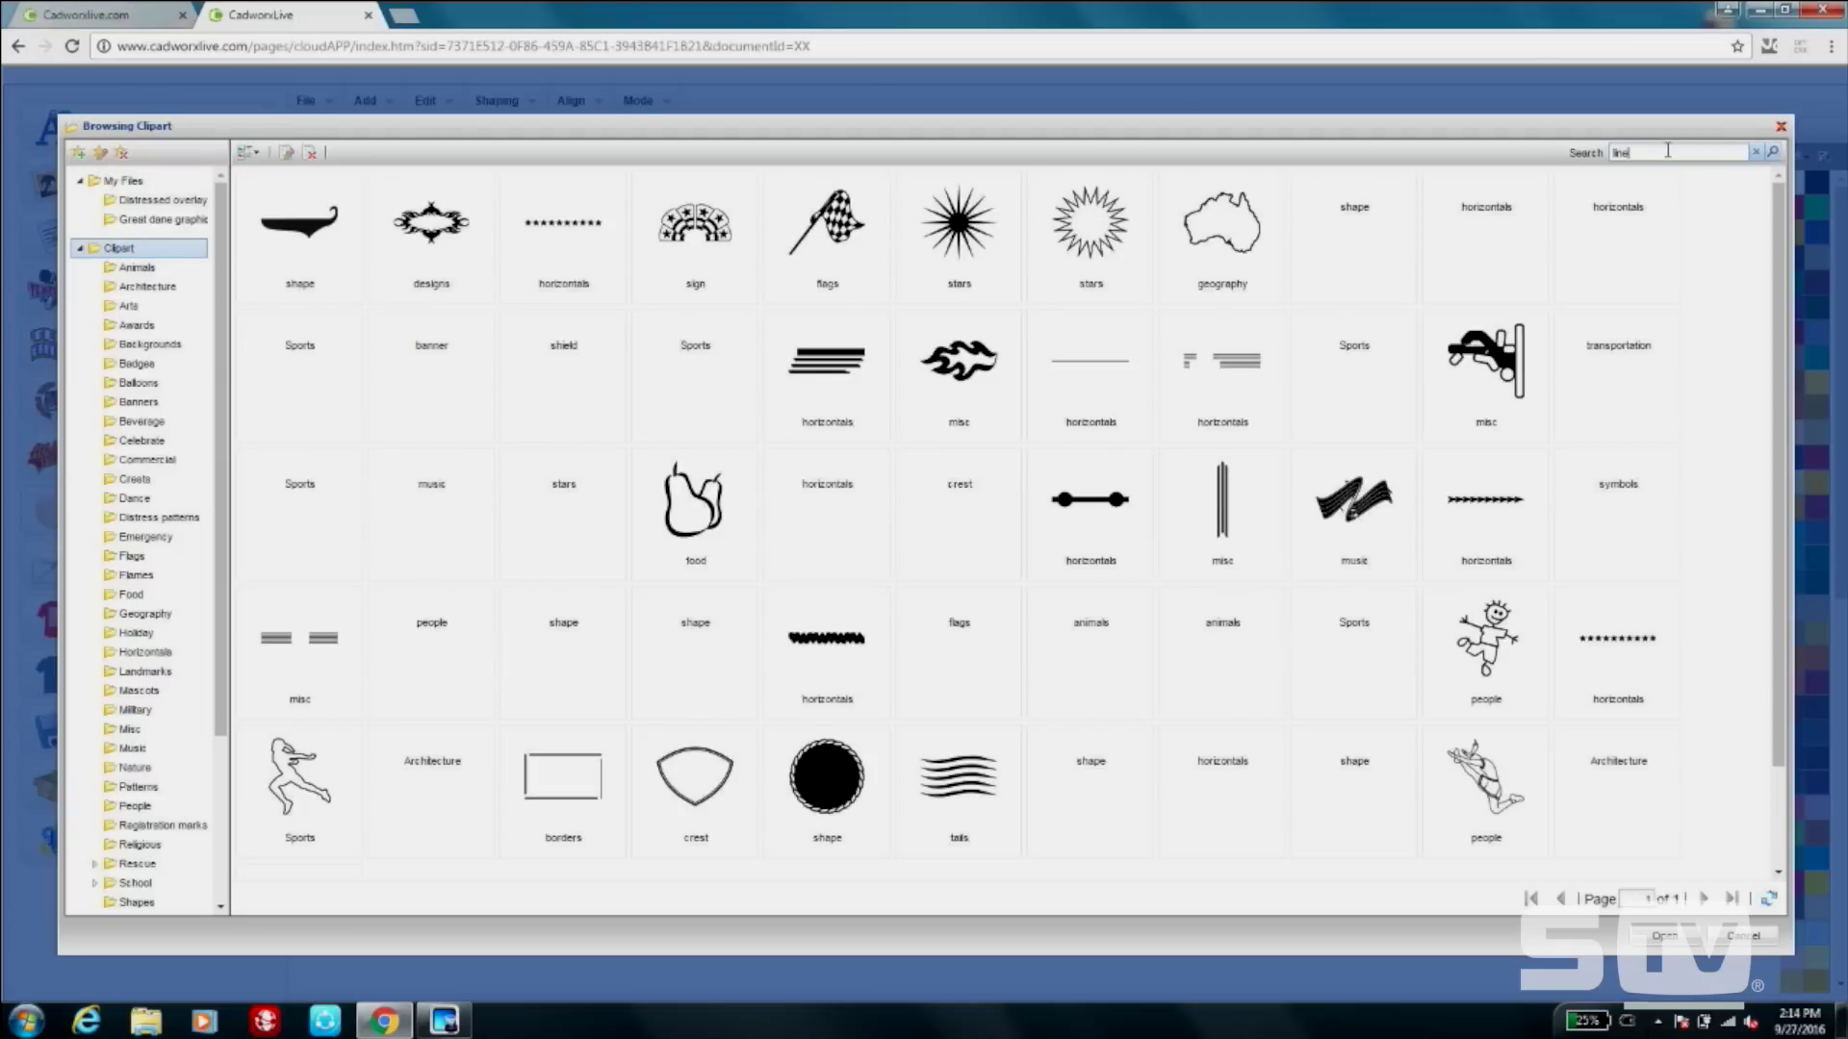
pyautogui.doubleClick(1138, 384)
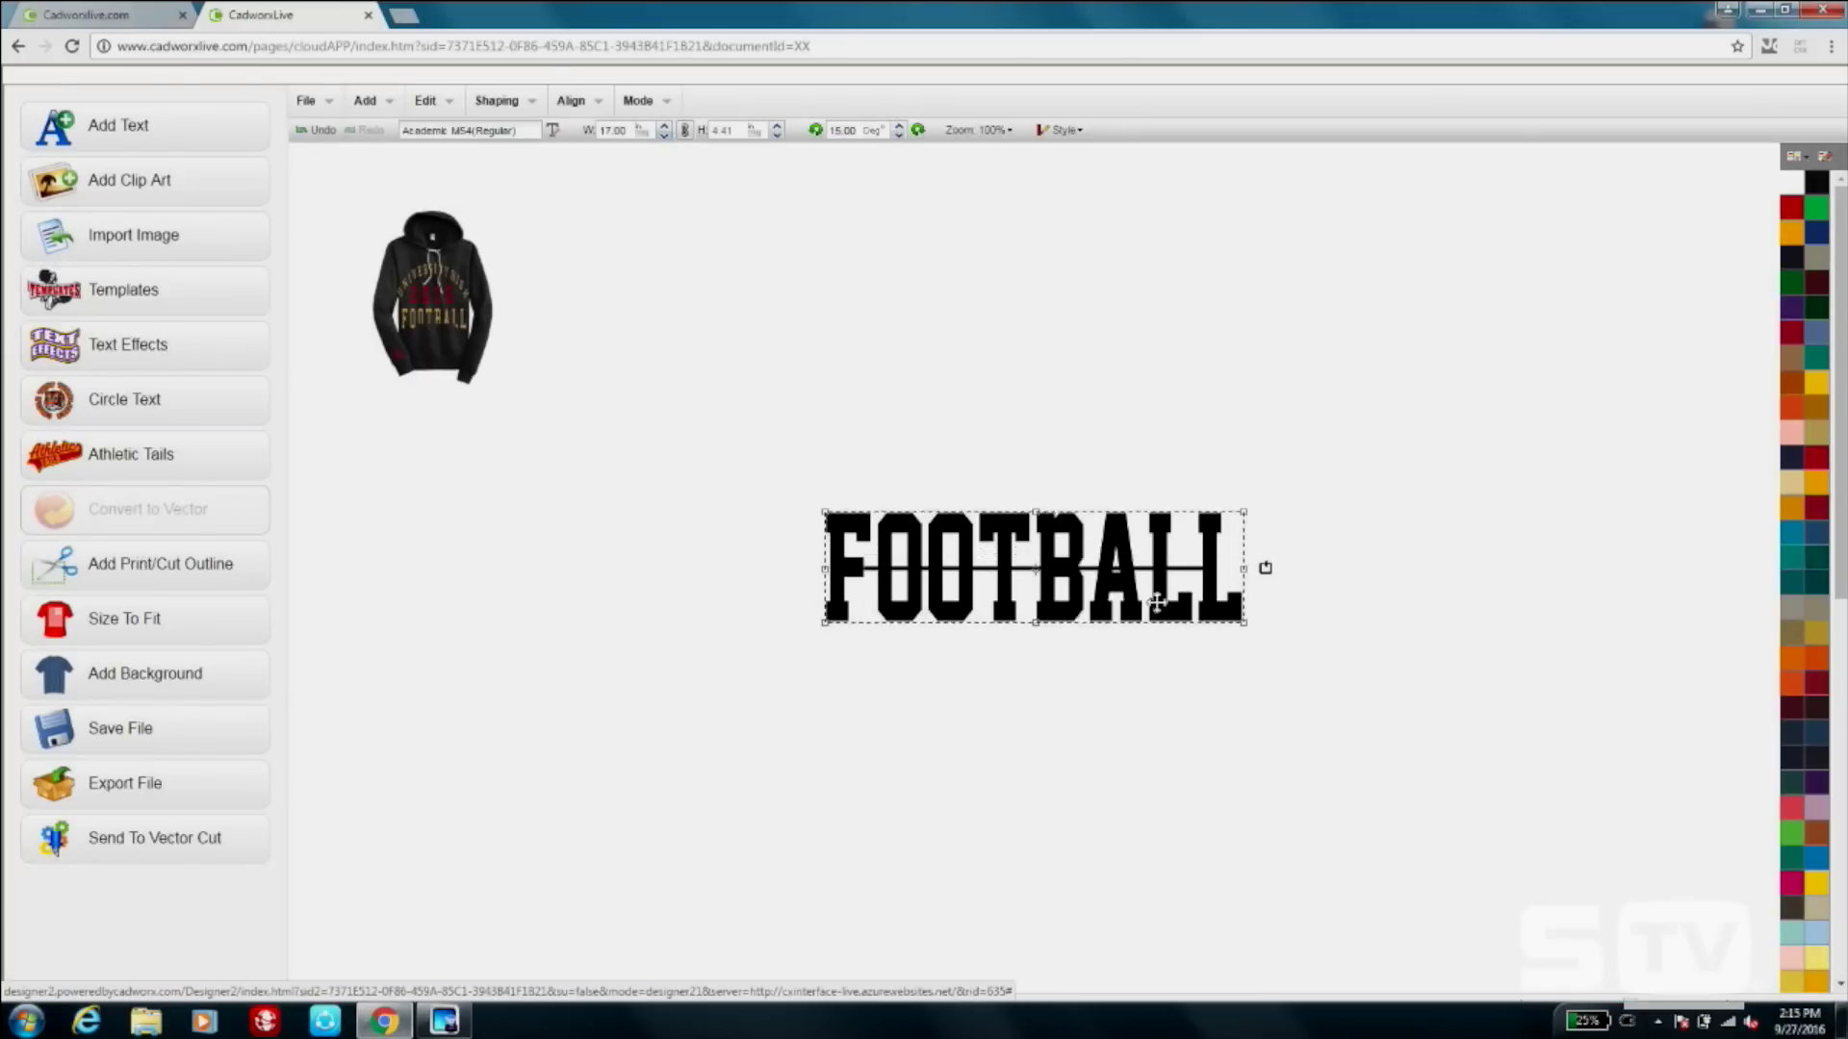
pyautogui.moveTo(1162, 623); pyautogui.dragTo(1159, 537)
# Make the line red and 9 wide, and move it onto FOOTBALL's lower edge.
pyautogui.click(1145, 569)
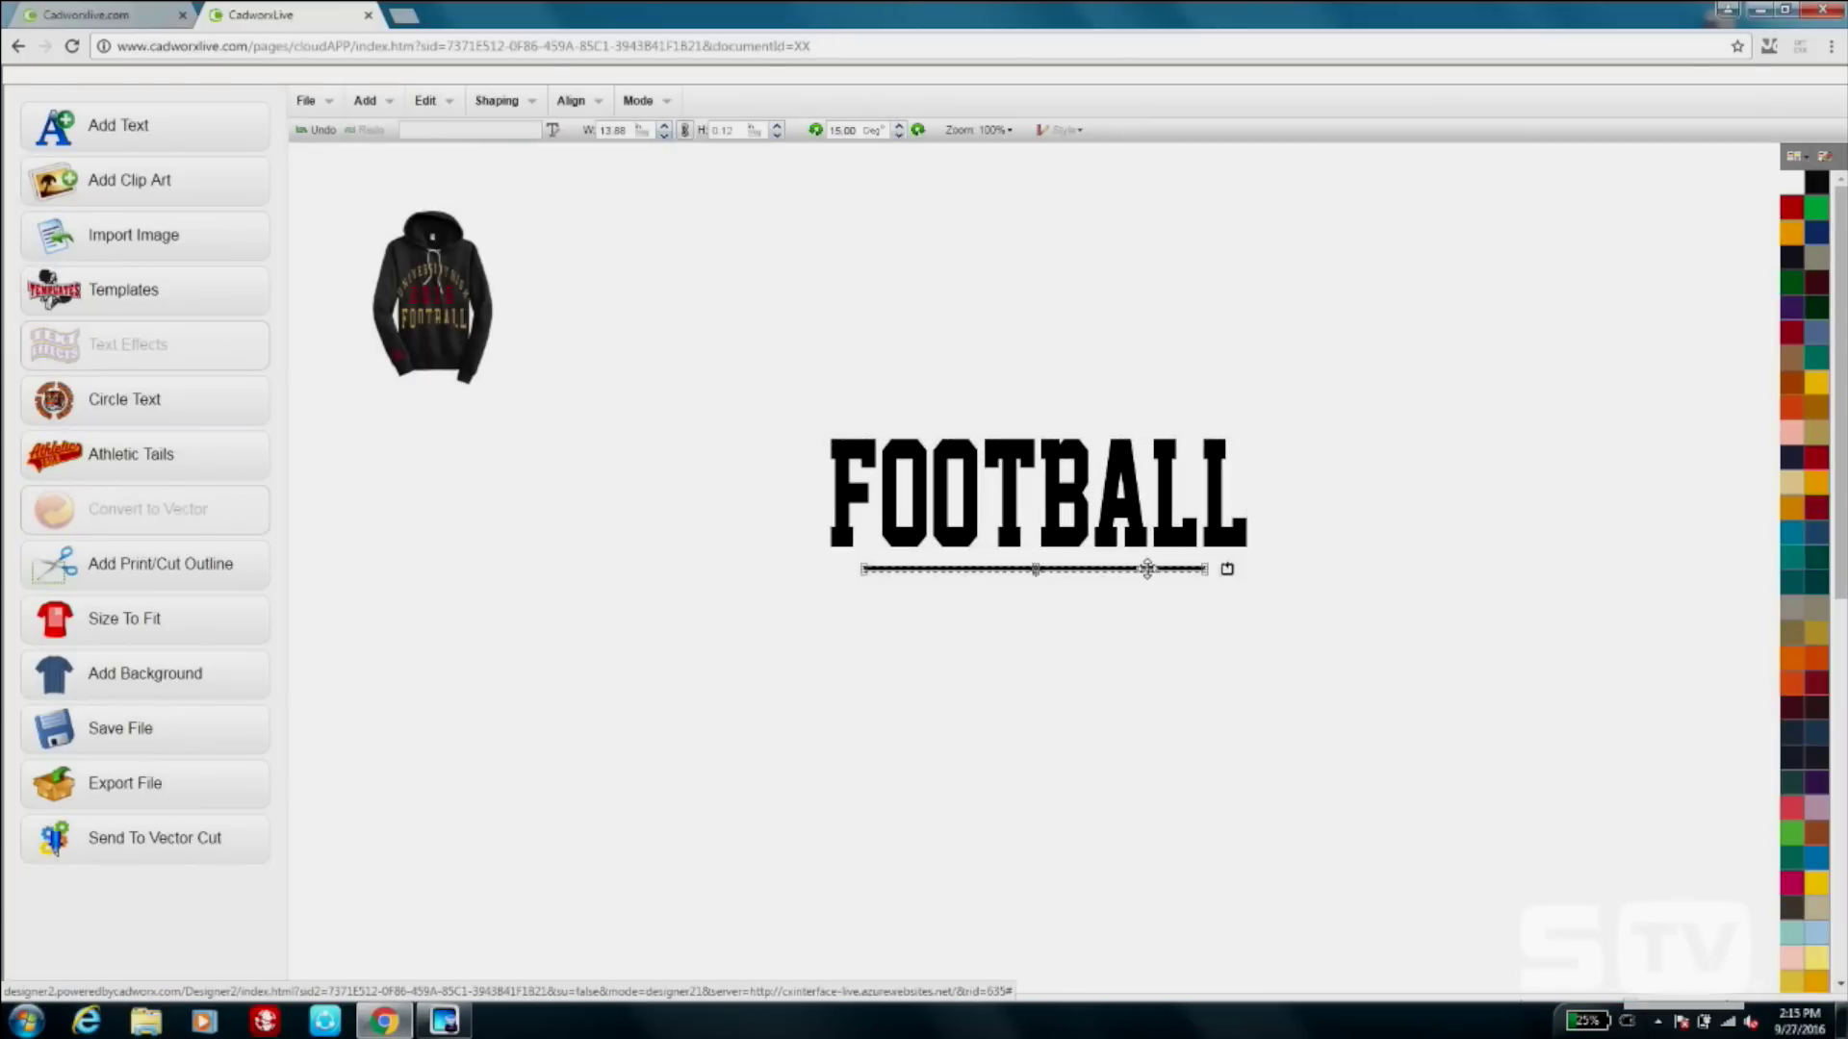
pyautogui.click(1791, 206)
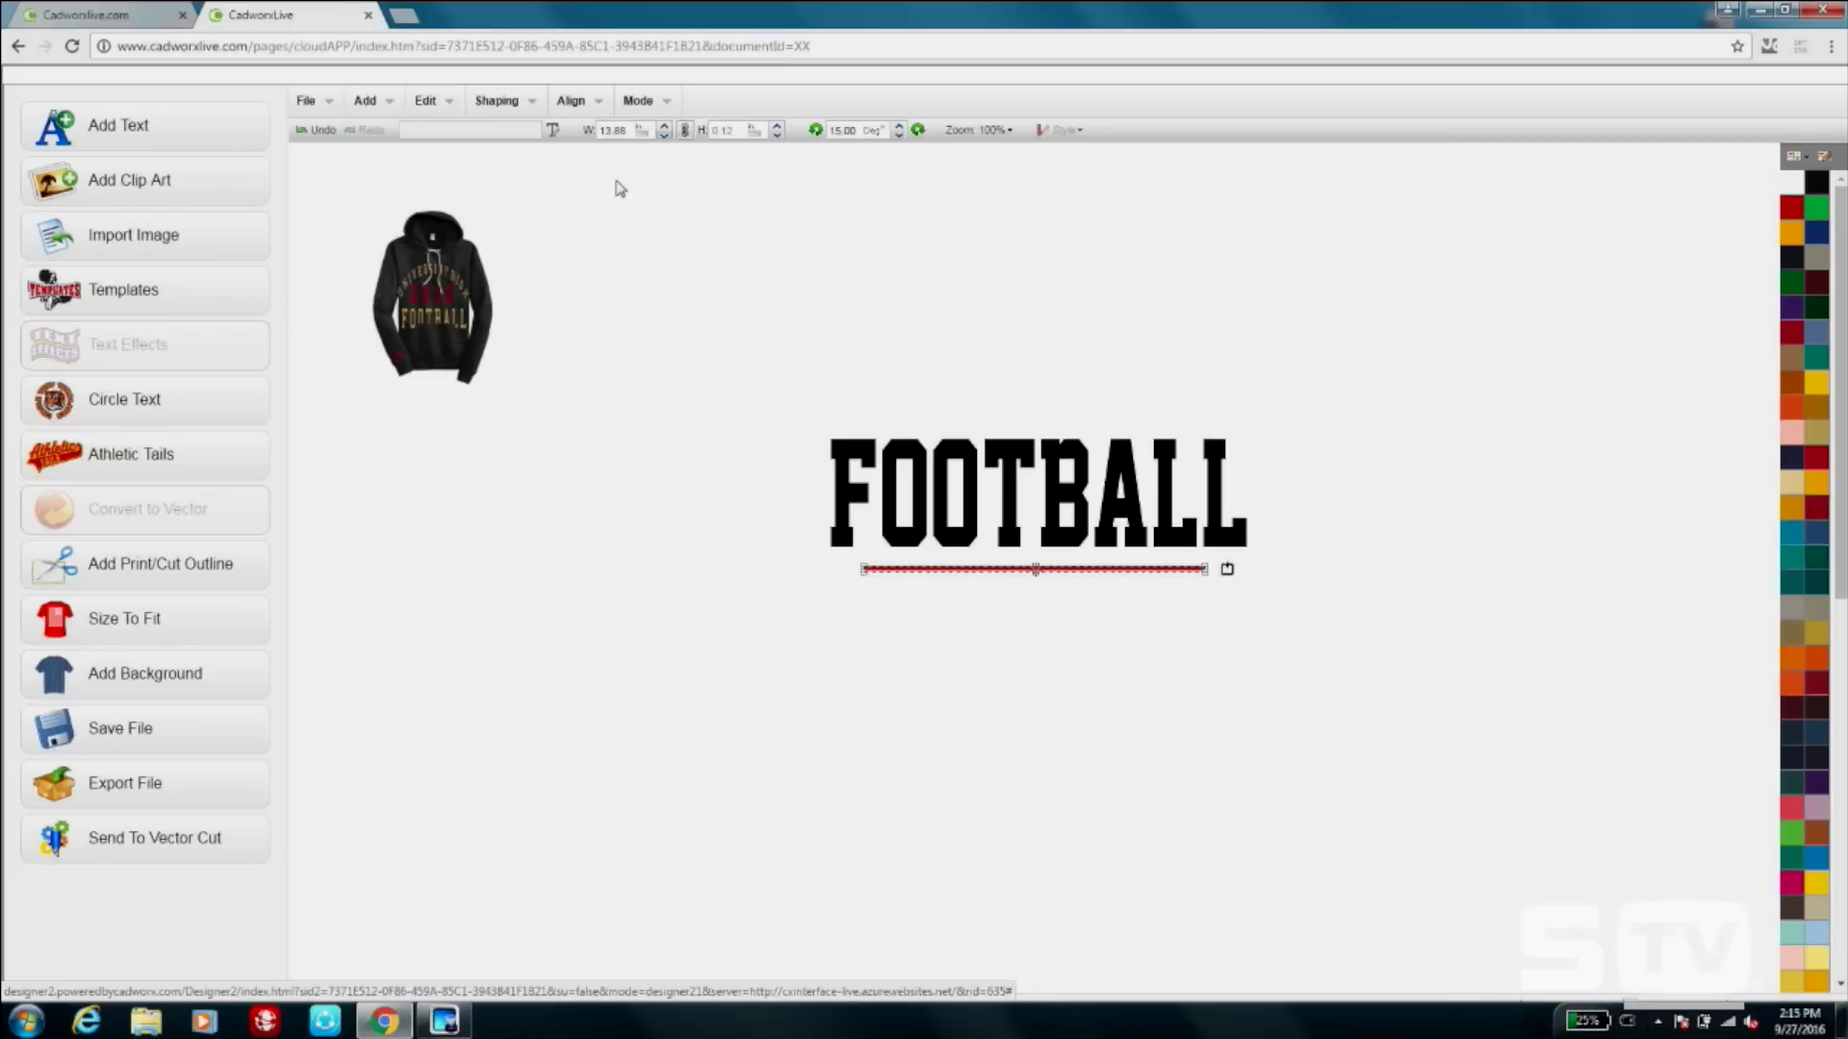
pyautogui.click(627, 136)
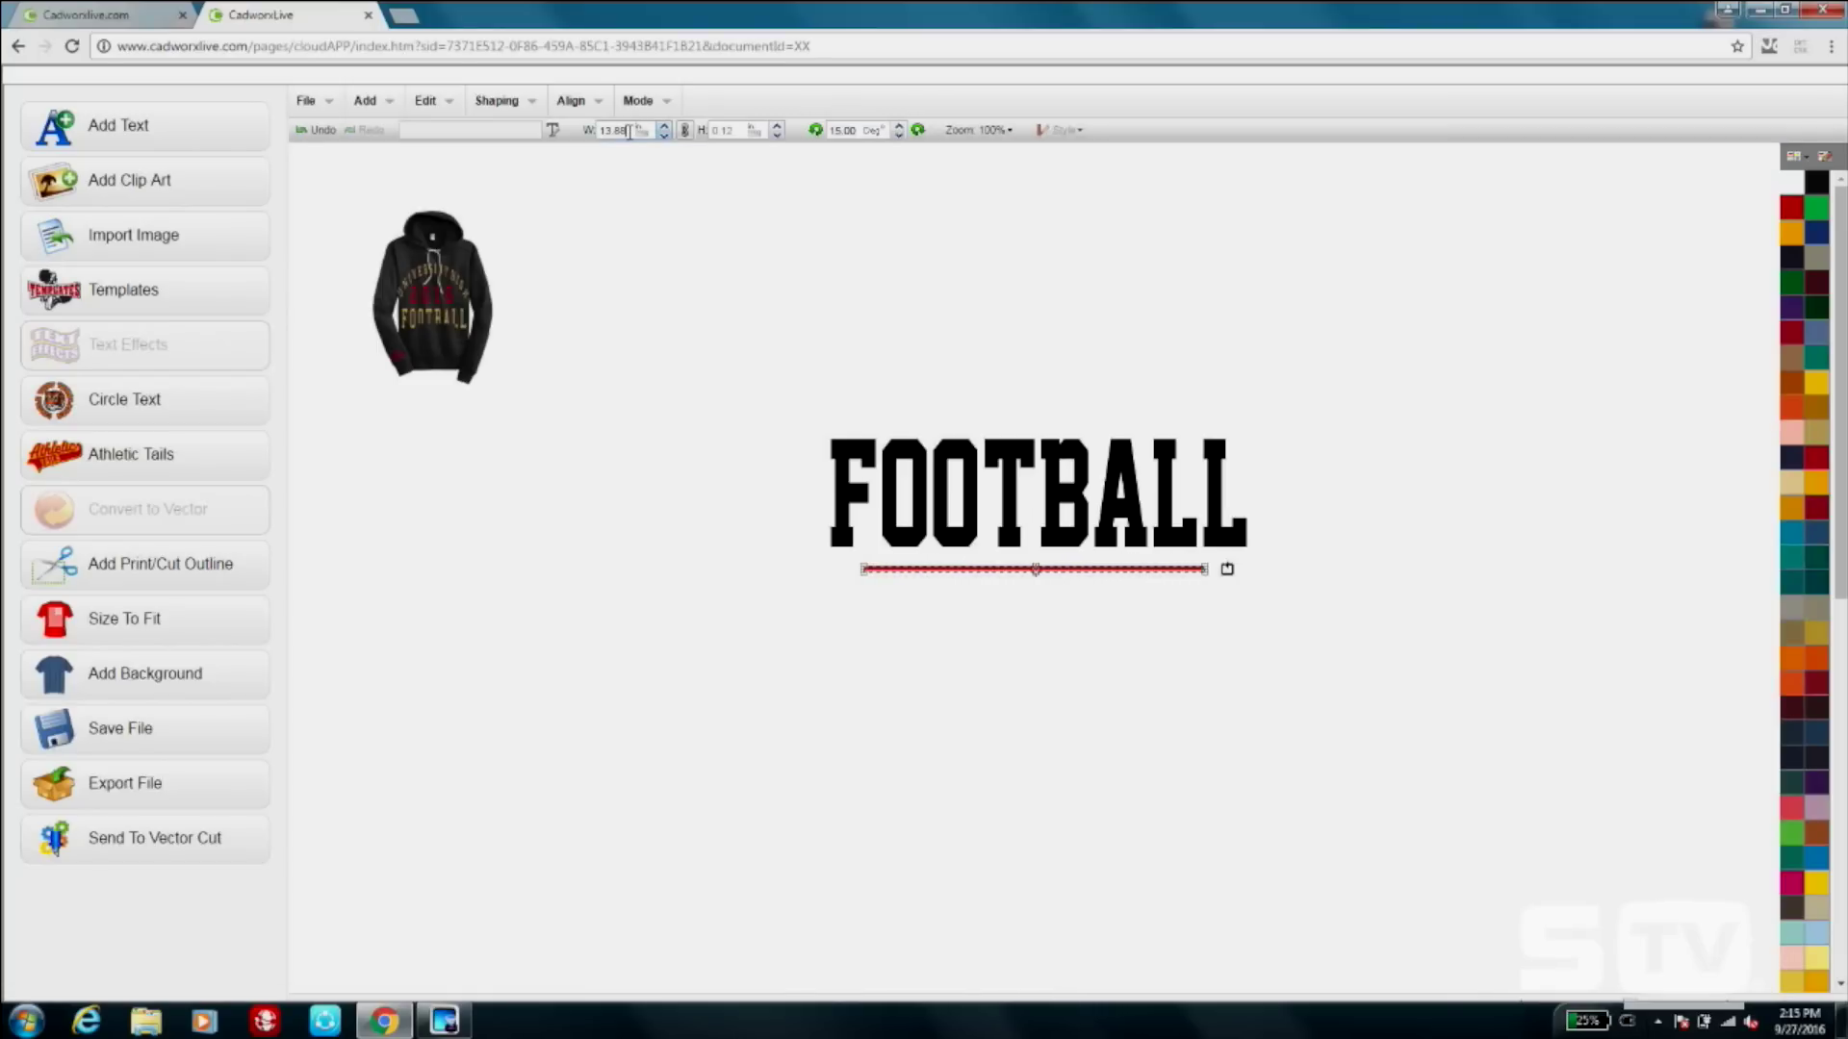
pyautogui.doubleClick(628, 132)
pyautogui.write('9')
pyautogui.press('Return')
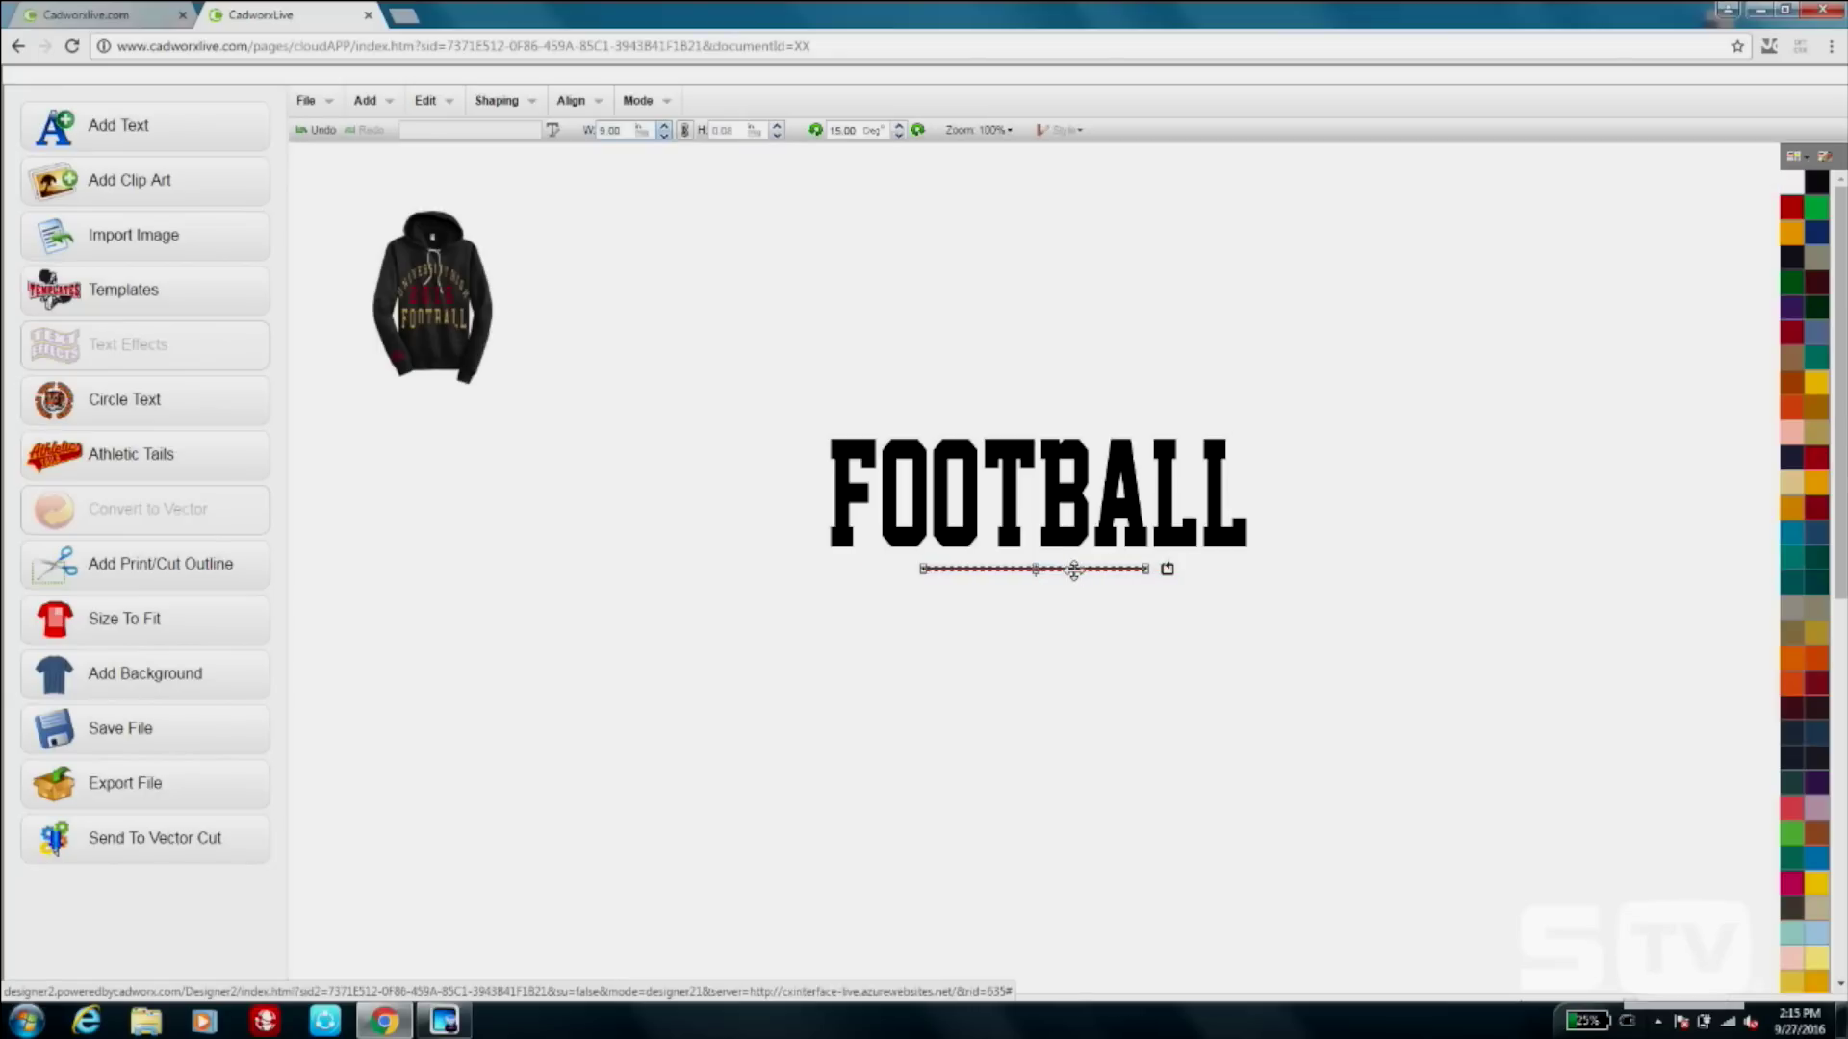
pyautogui.moveTo(1074, 570); pyautogui.dragTo(1060, 510)
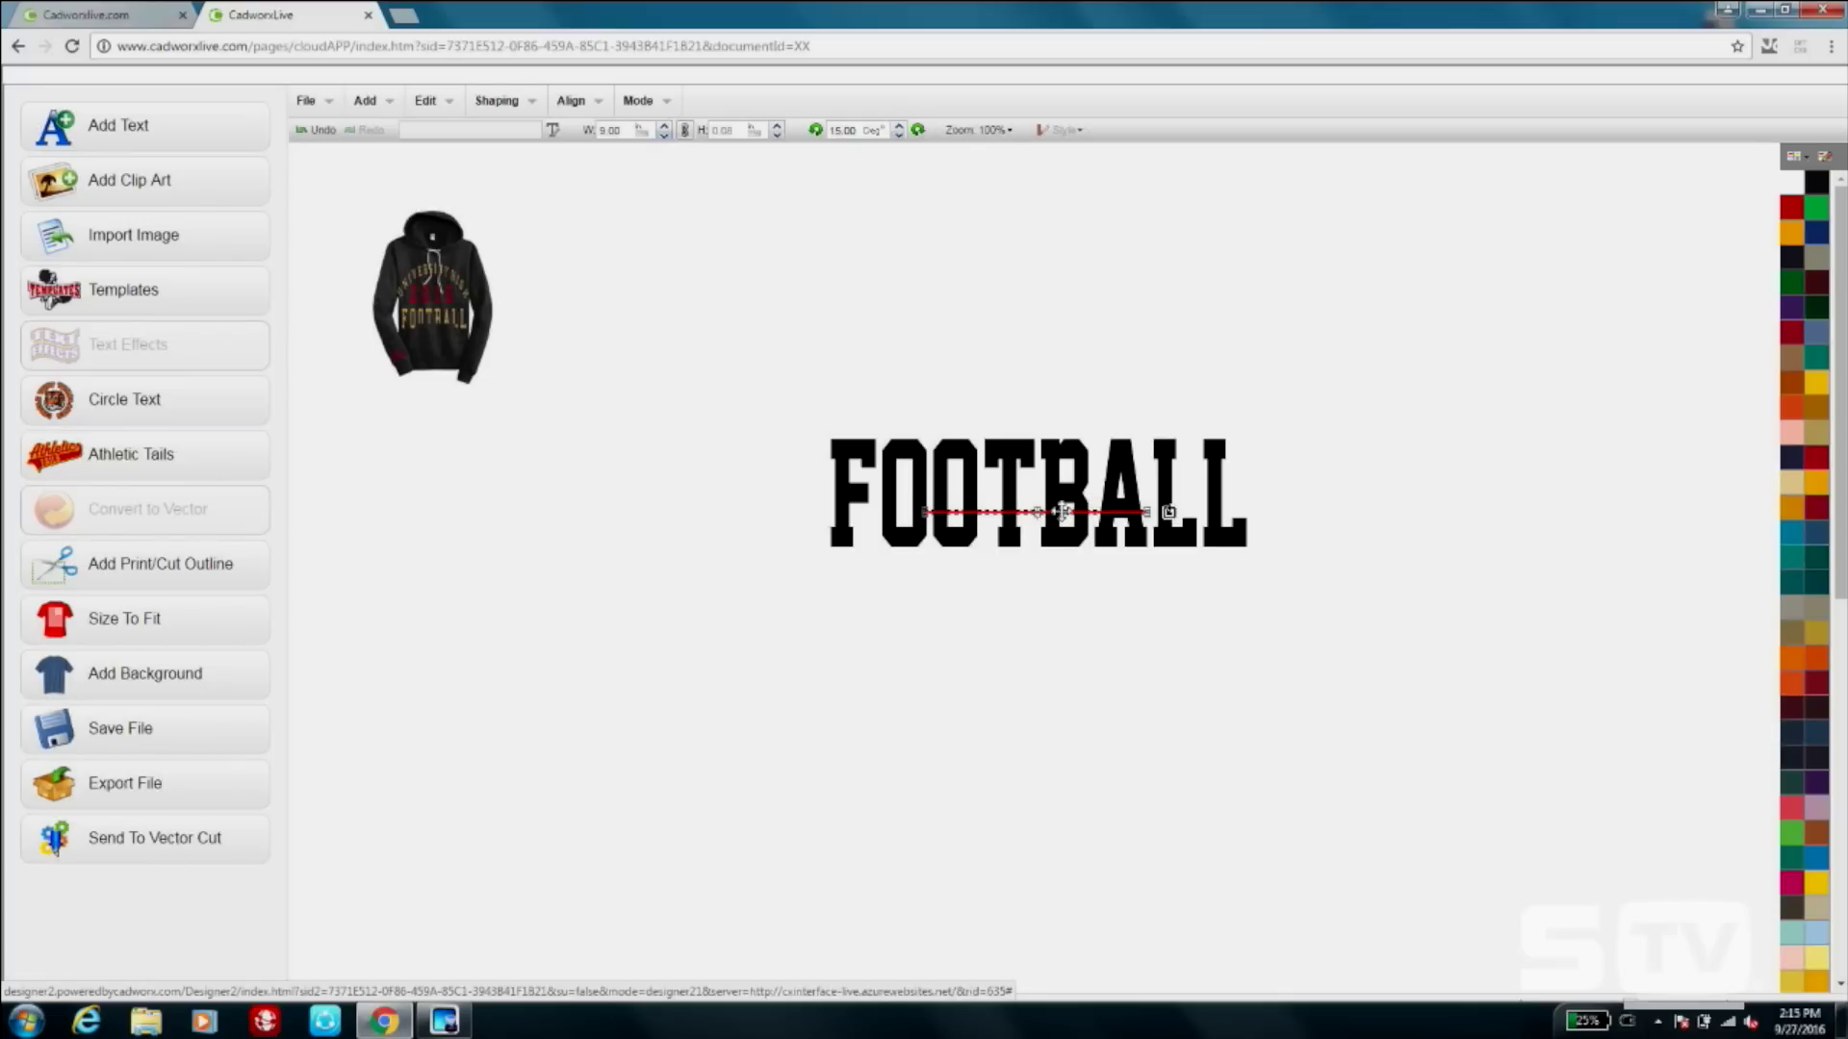
pyautogui.moveTo(767, 386); pyautogui.dragTo(1453, 641)
# Centre FOOTBALL on the page and raise it so the red line crosses it.
pyautogui.click(571, 100)
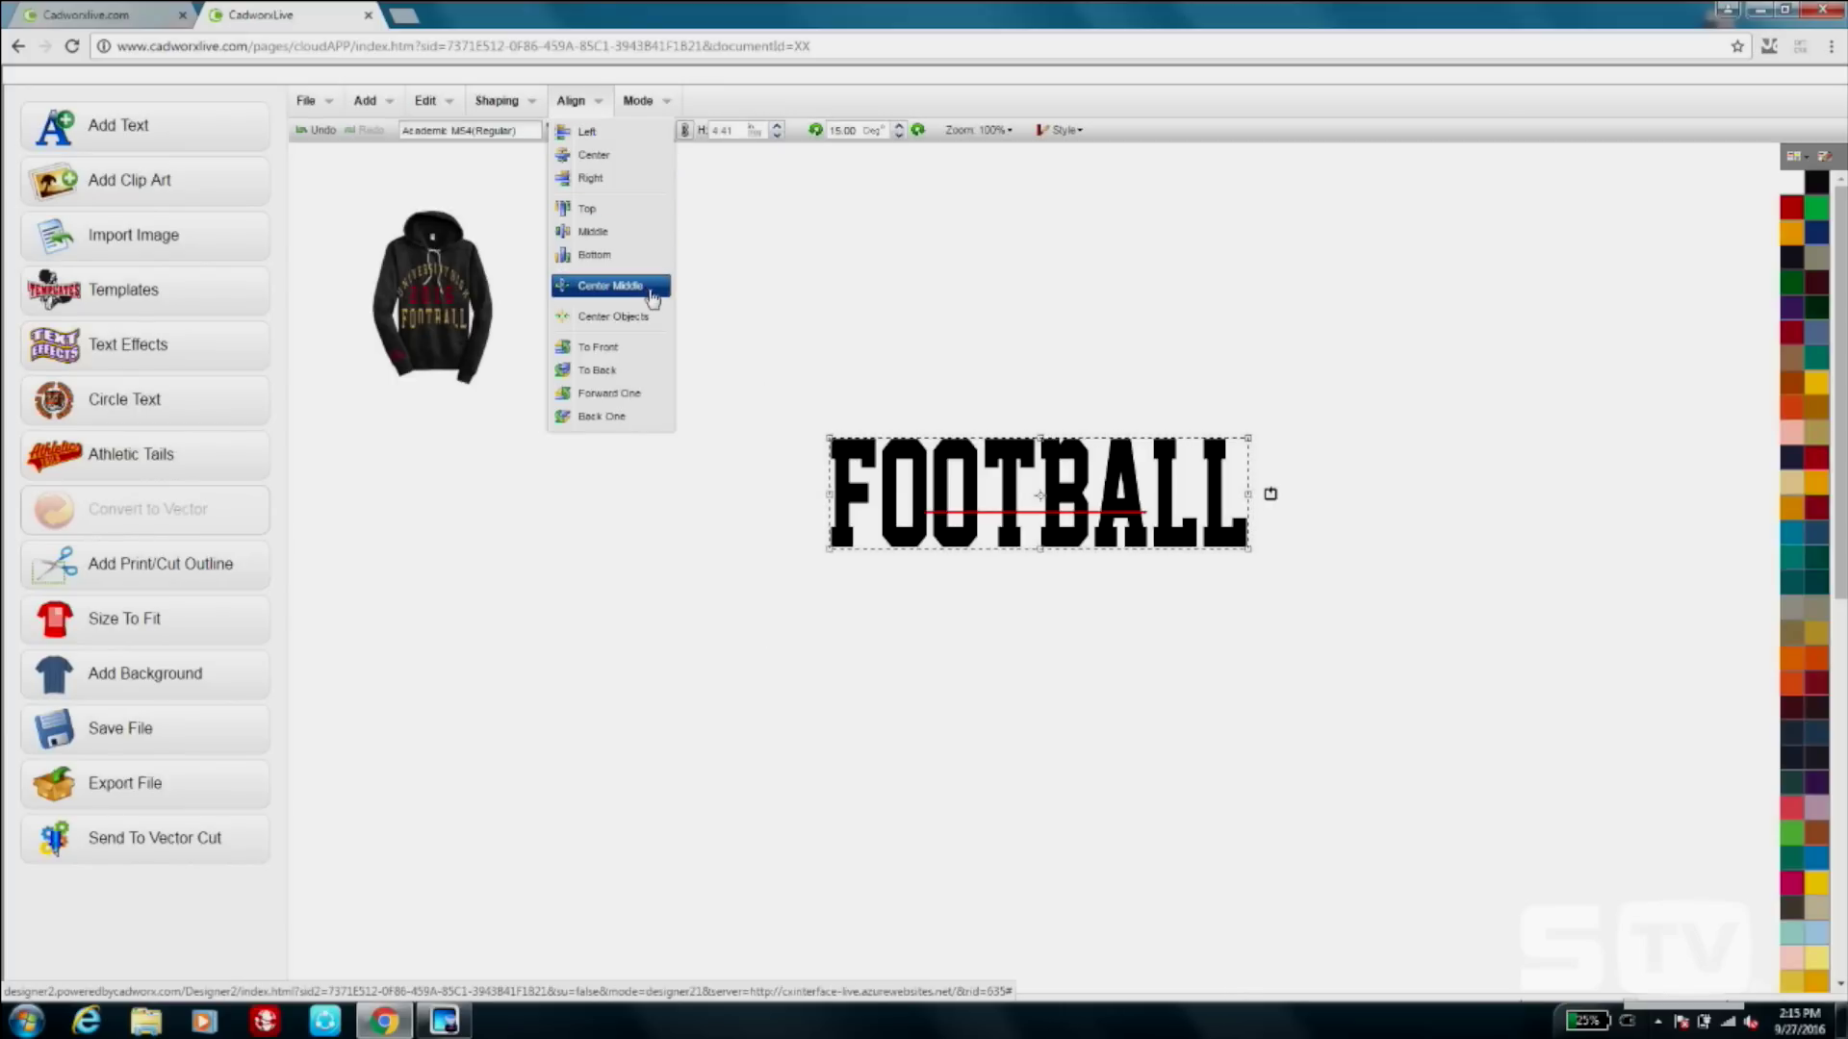
pyautogui.click(636, 155)
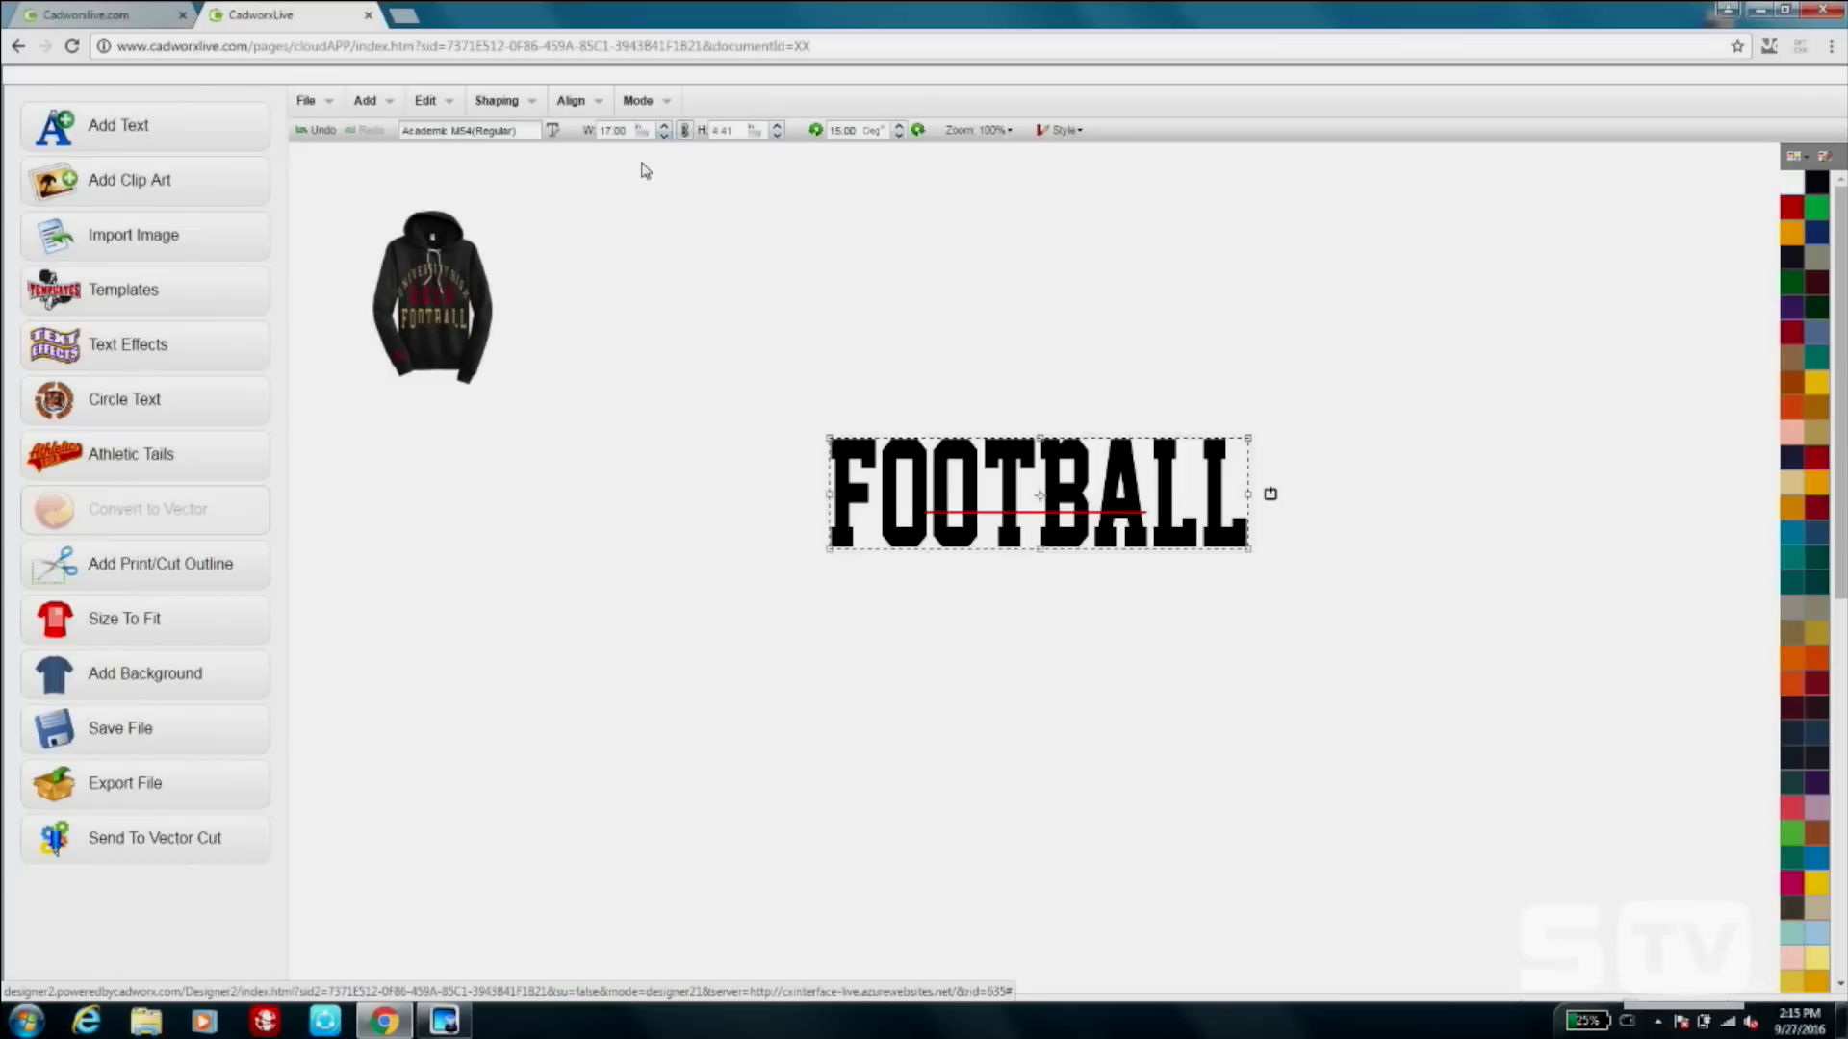
pyautogui.click(1023, 537)
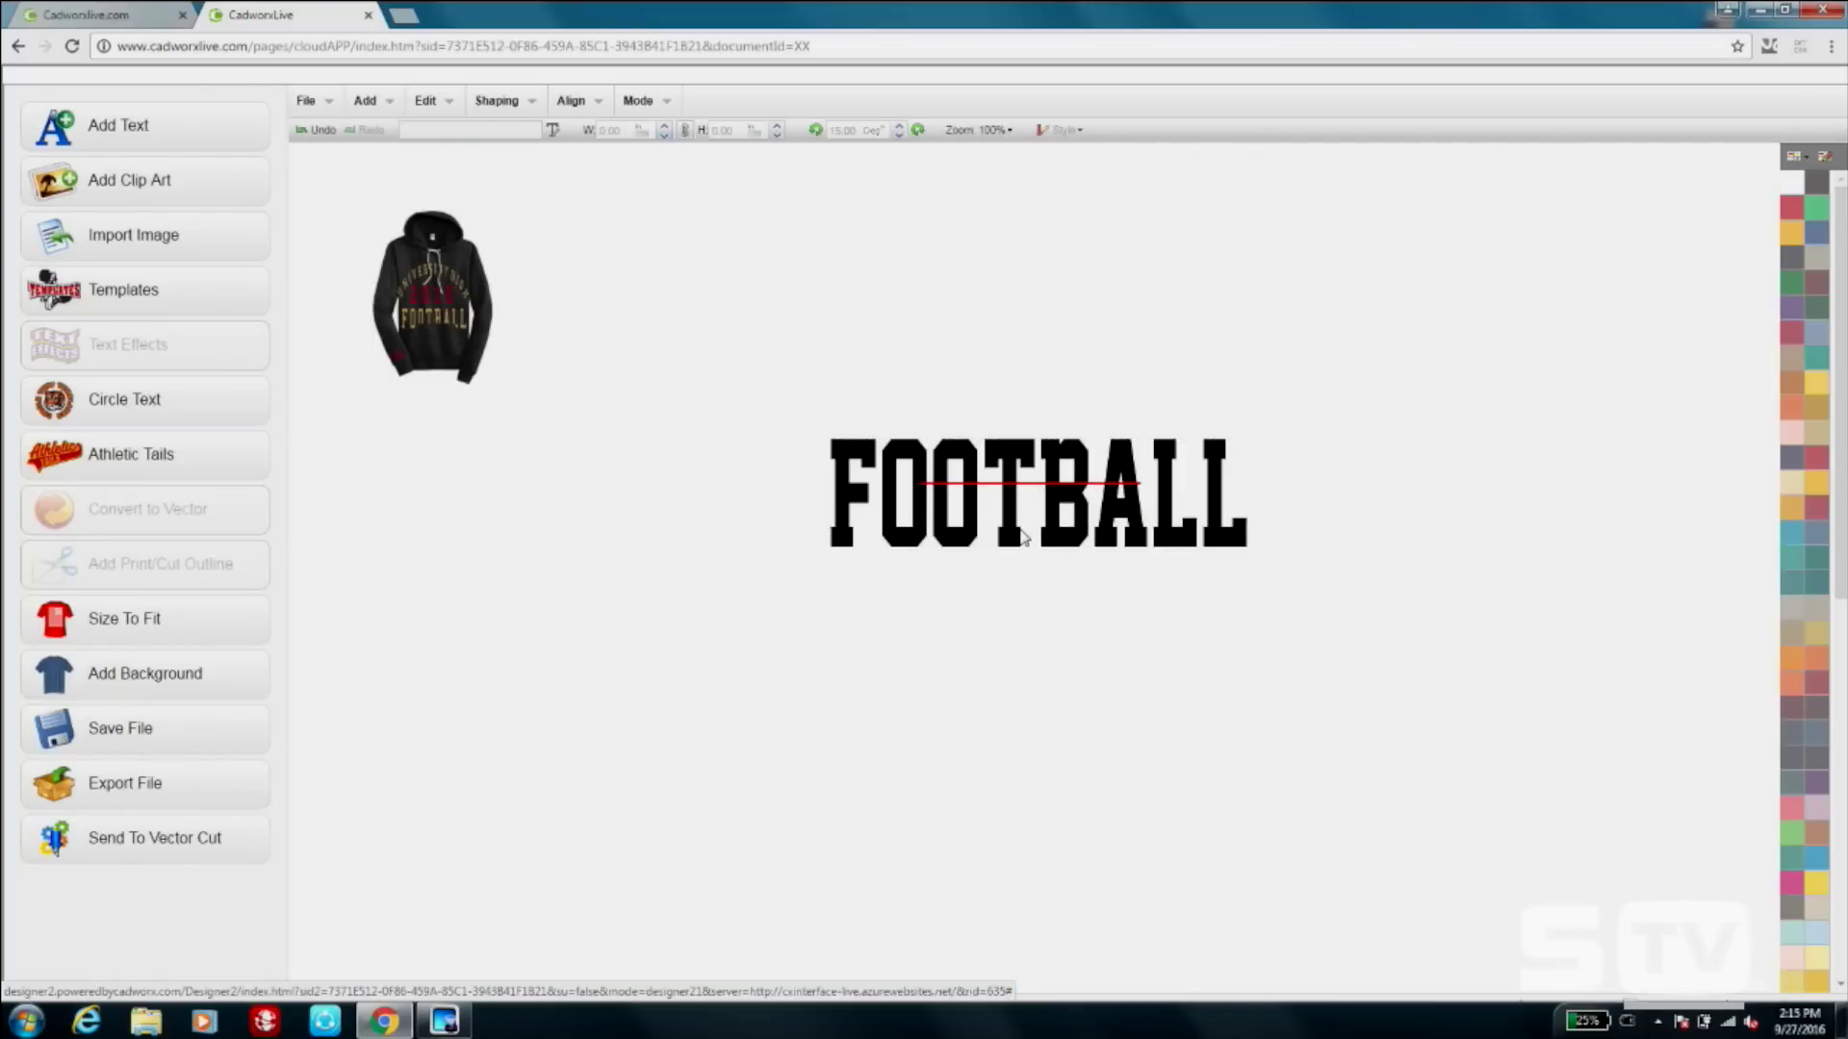
pyautogui.moveTo(1034, 488); pyautogui.dragTo(1031, 454)
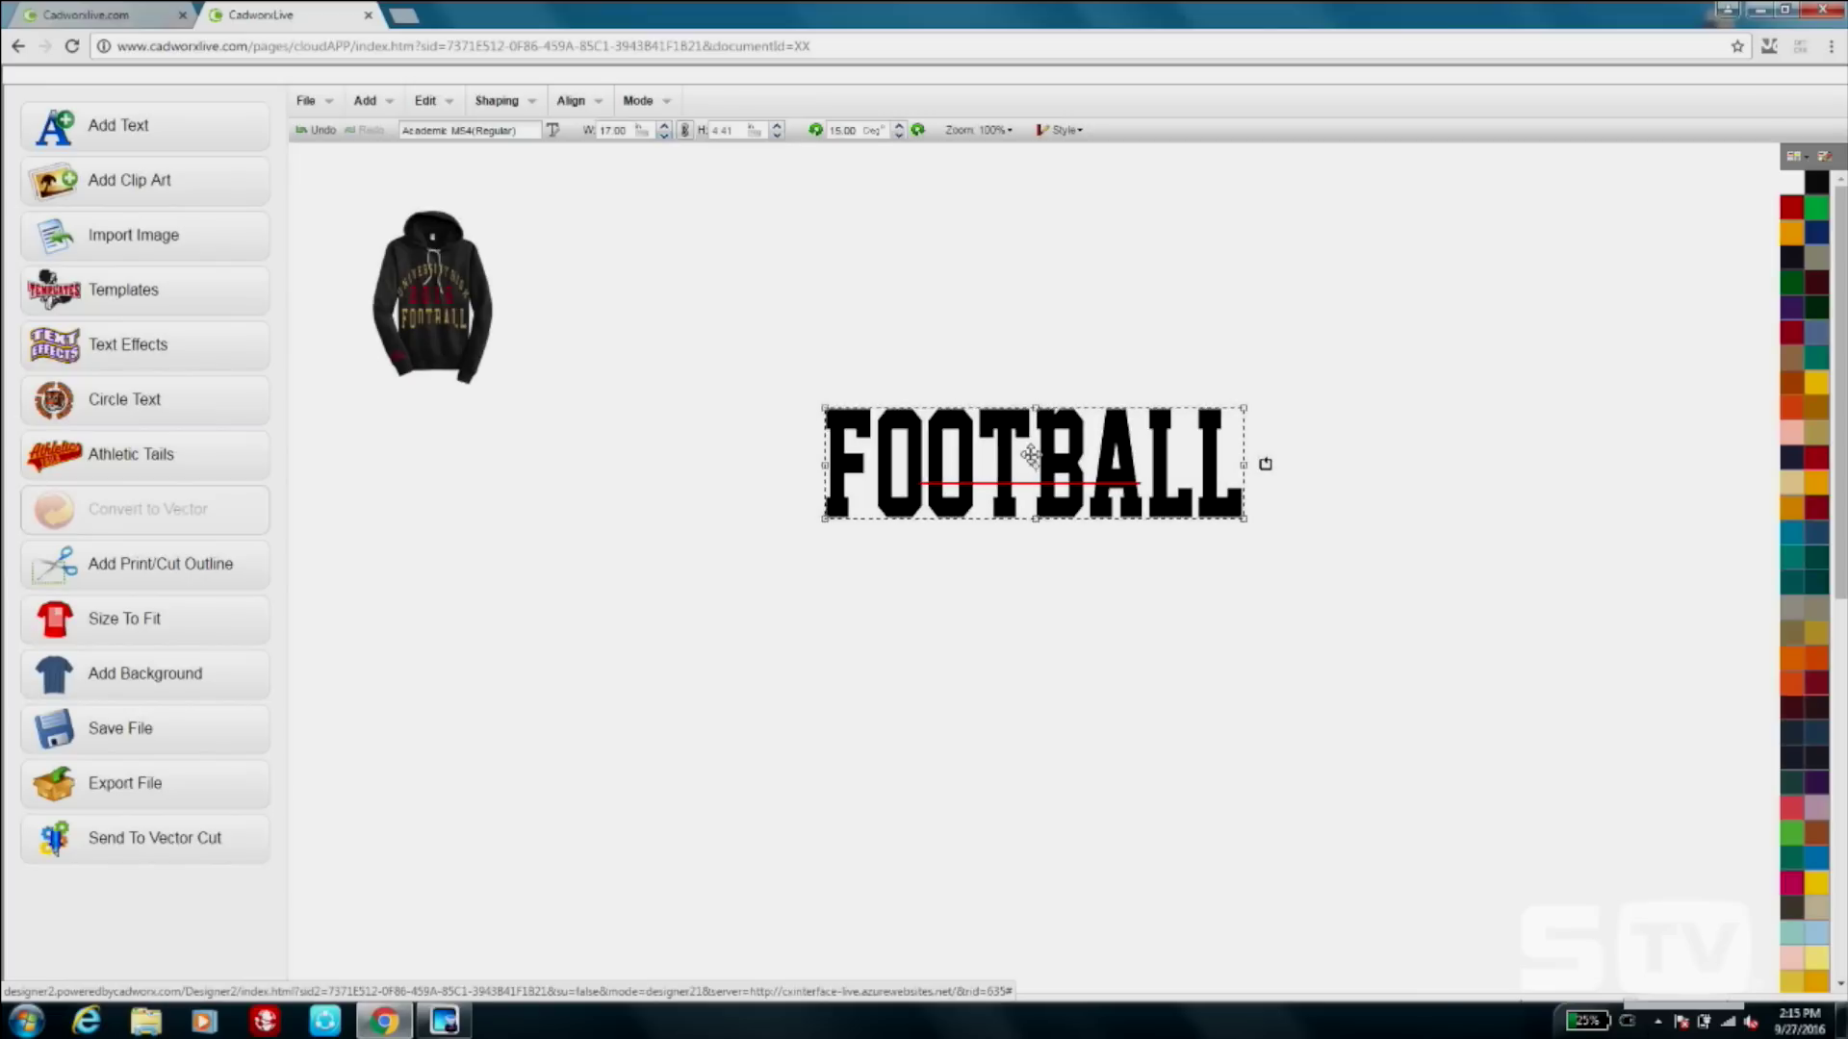
pyautogui.click(1013, 606)
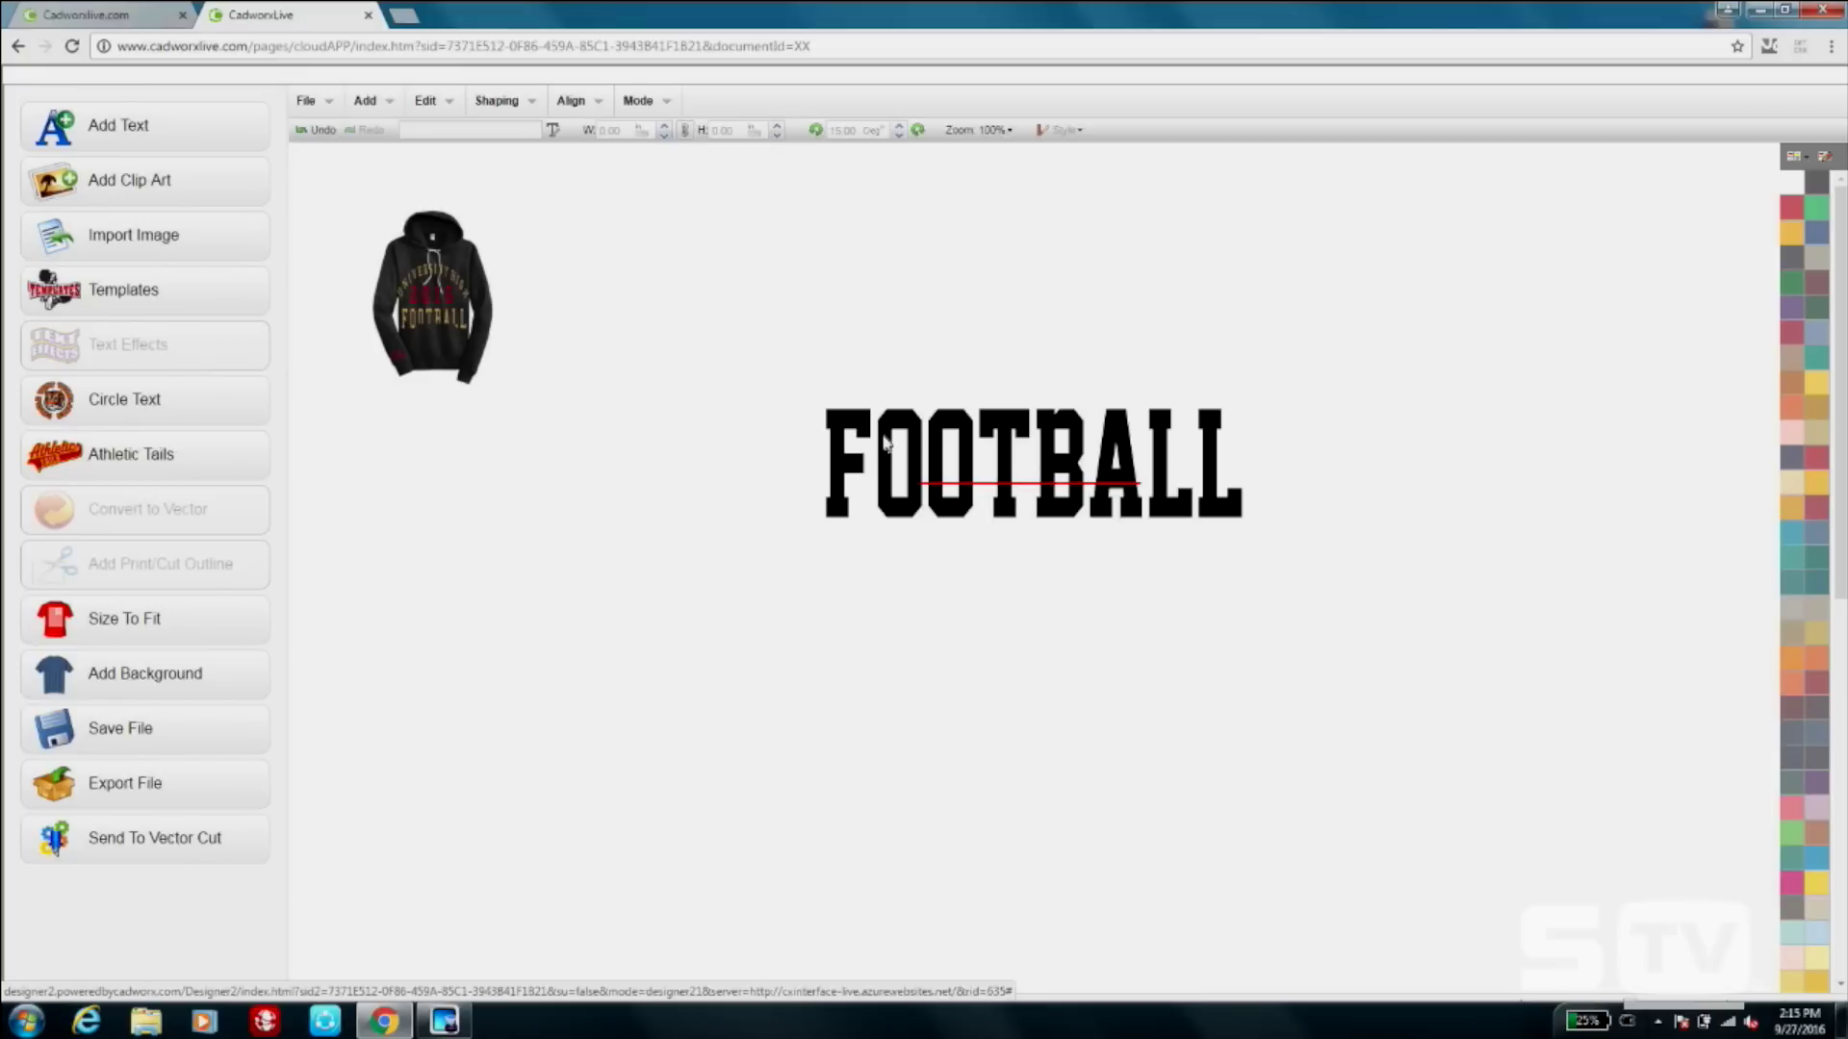
# Cut the red line out of FOOTBALL with Back Minus Front and move FOOTBALL below the line.
pyautogui.moveTo(772, 370); pyautogui.dragTo(1353, 546)
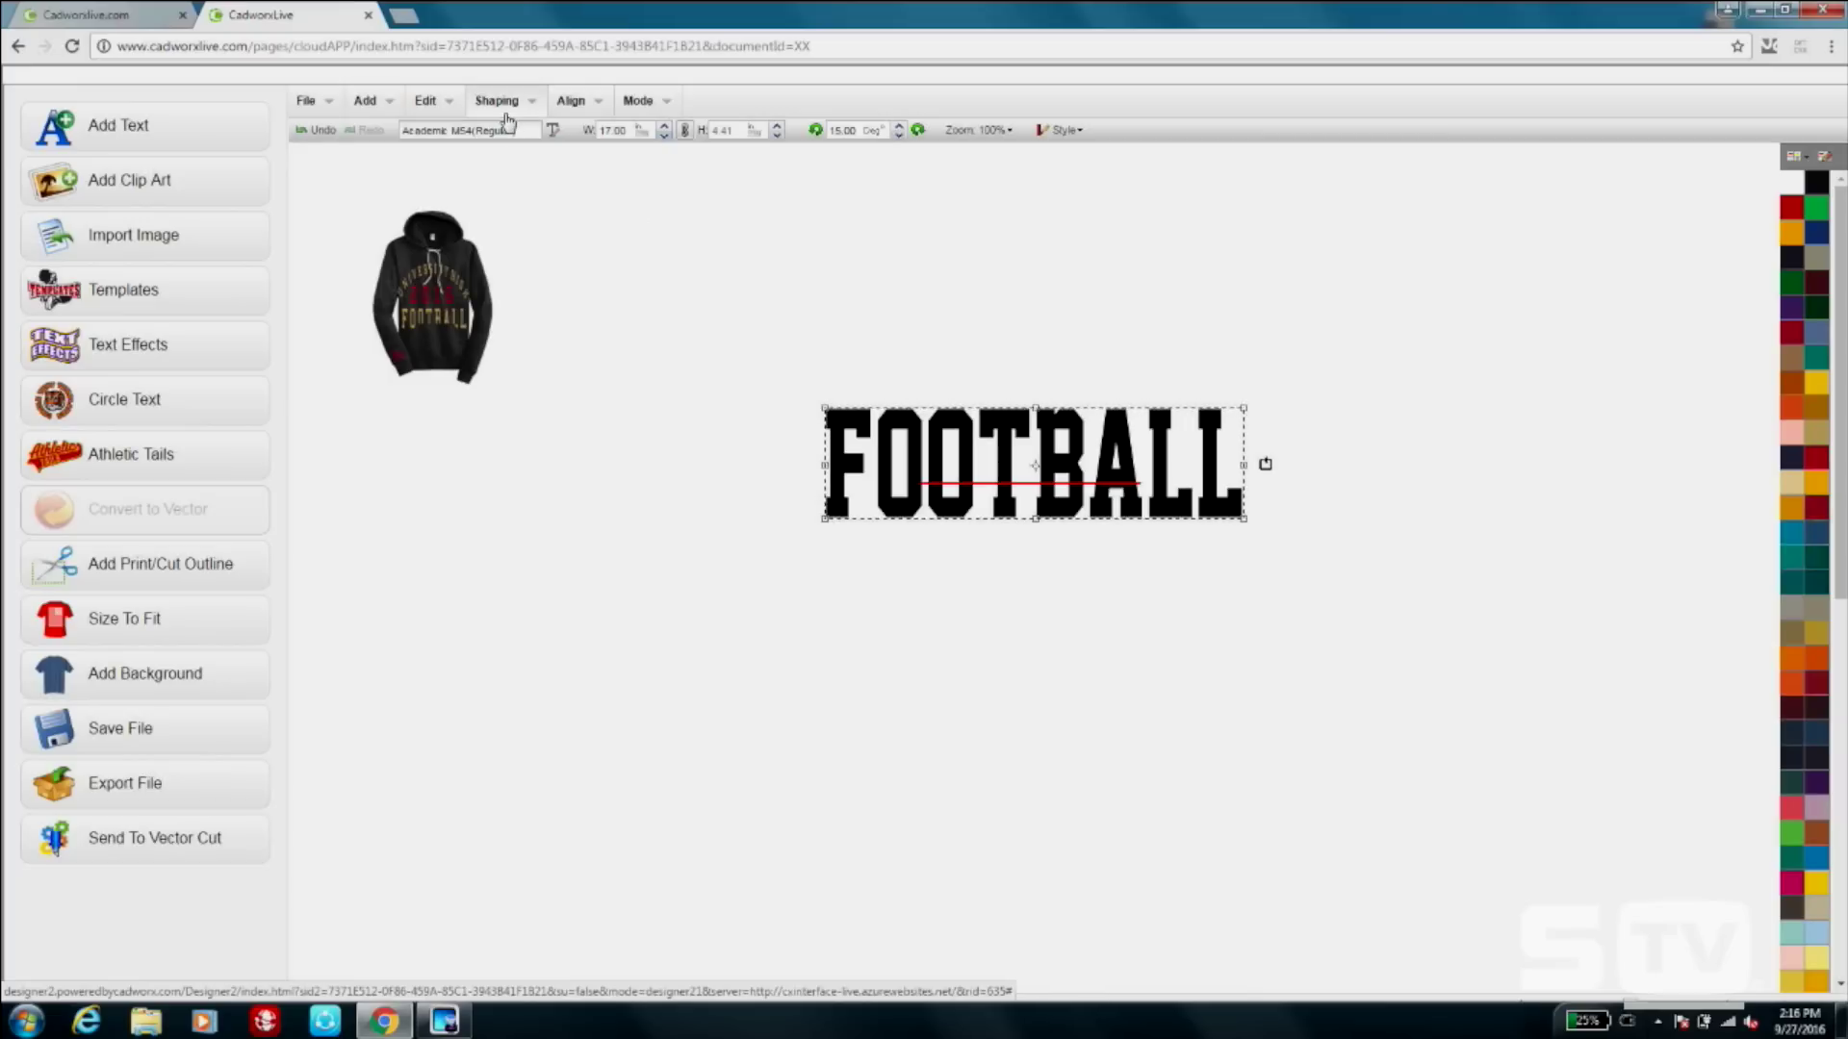
pyautogui.click(510, 114)
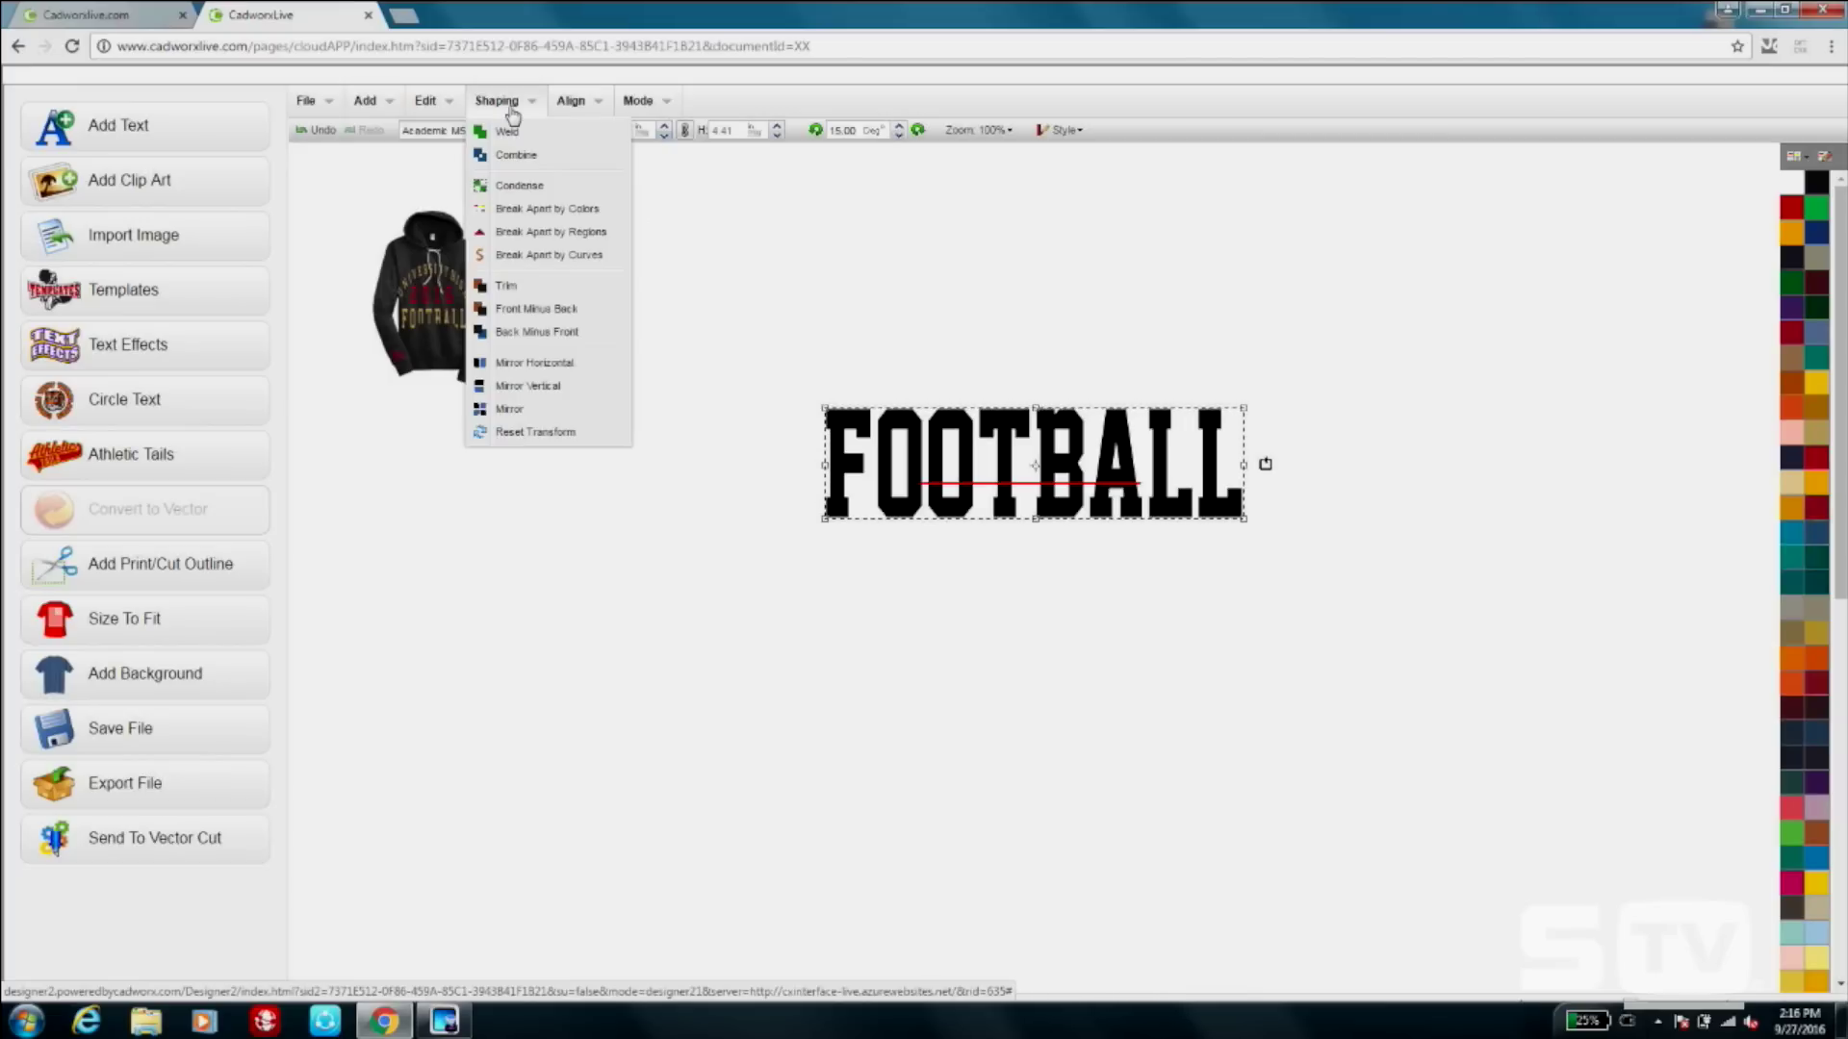
pyautogui.click(581, 332)
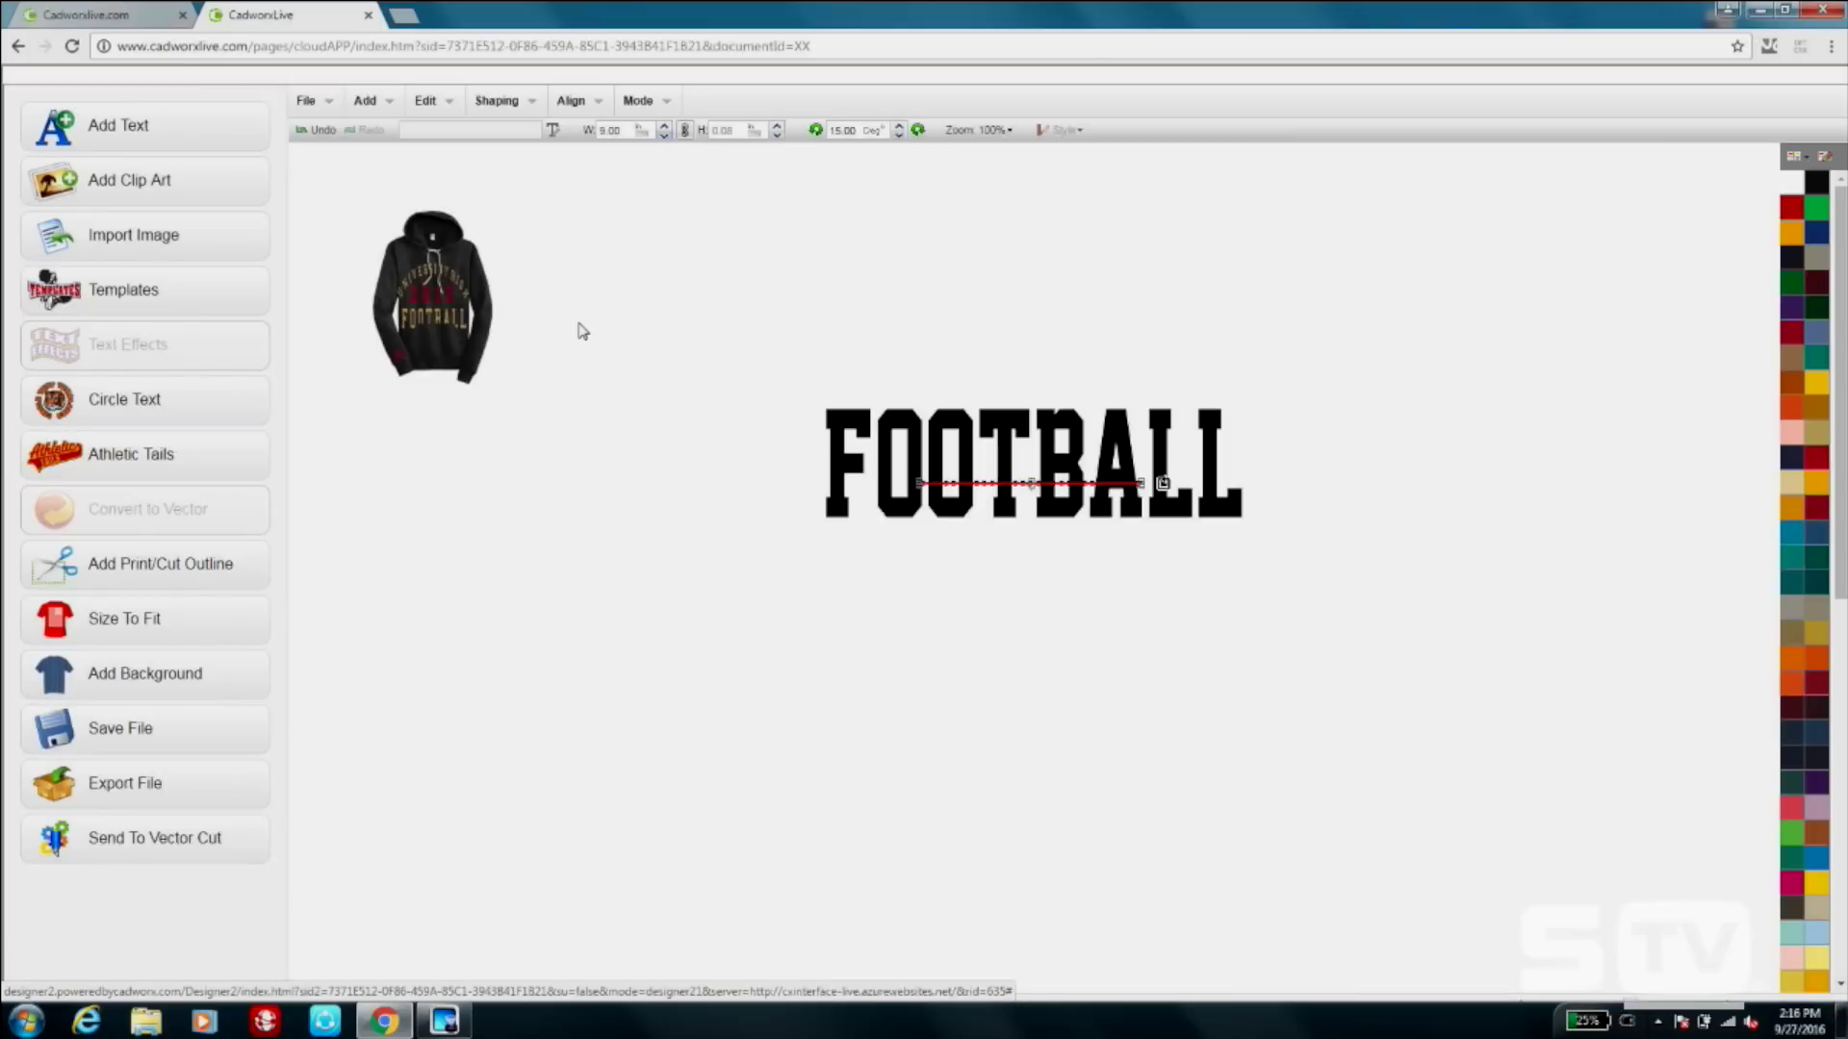
pyautogui.click(1119, 582)
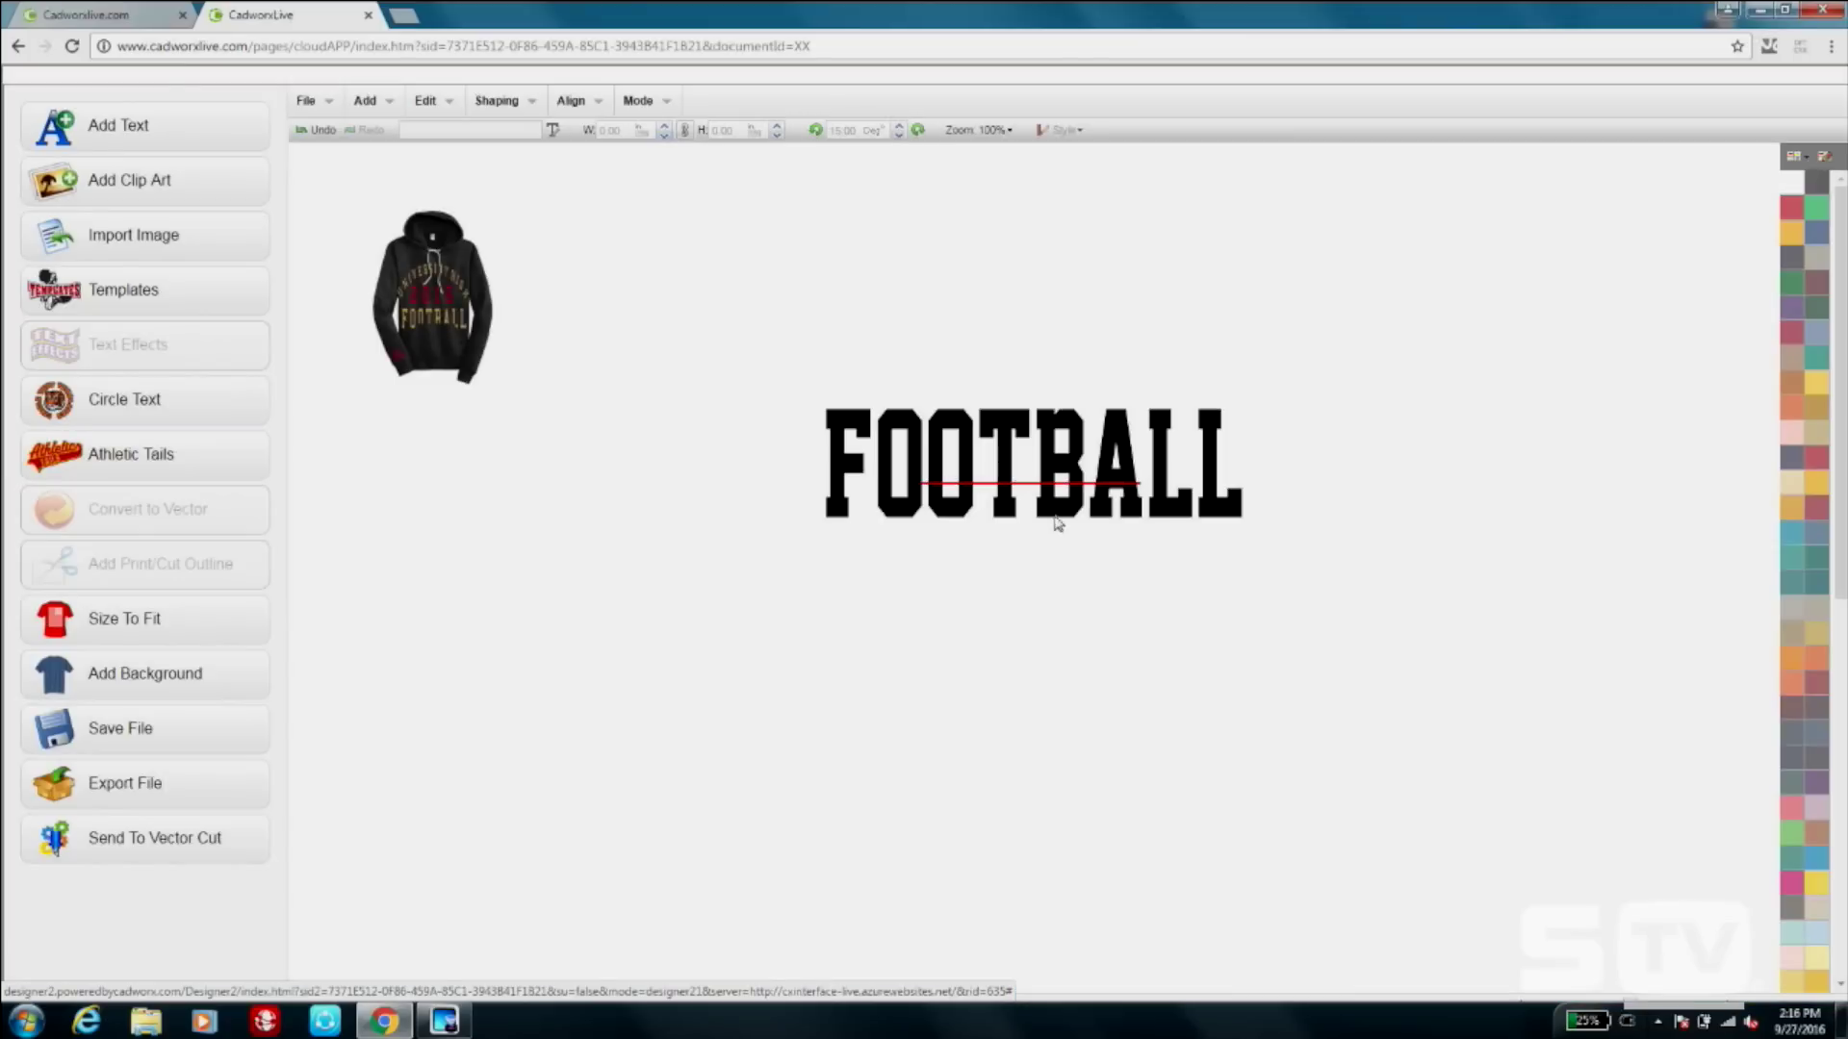
pyautogui.click(1021, 490)
pyautogui.moveTo(1022, 491); pyautogui.dragTo(1009, 640)
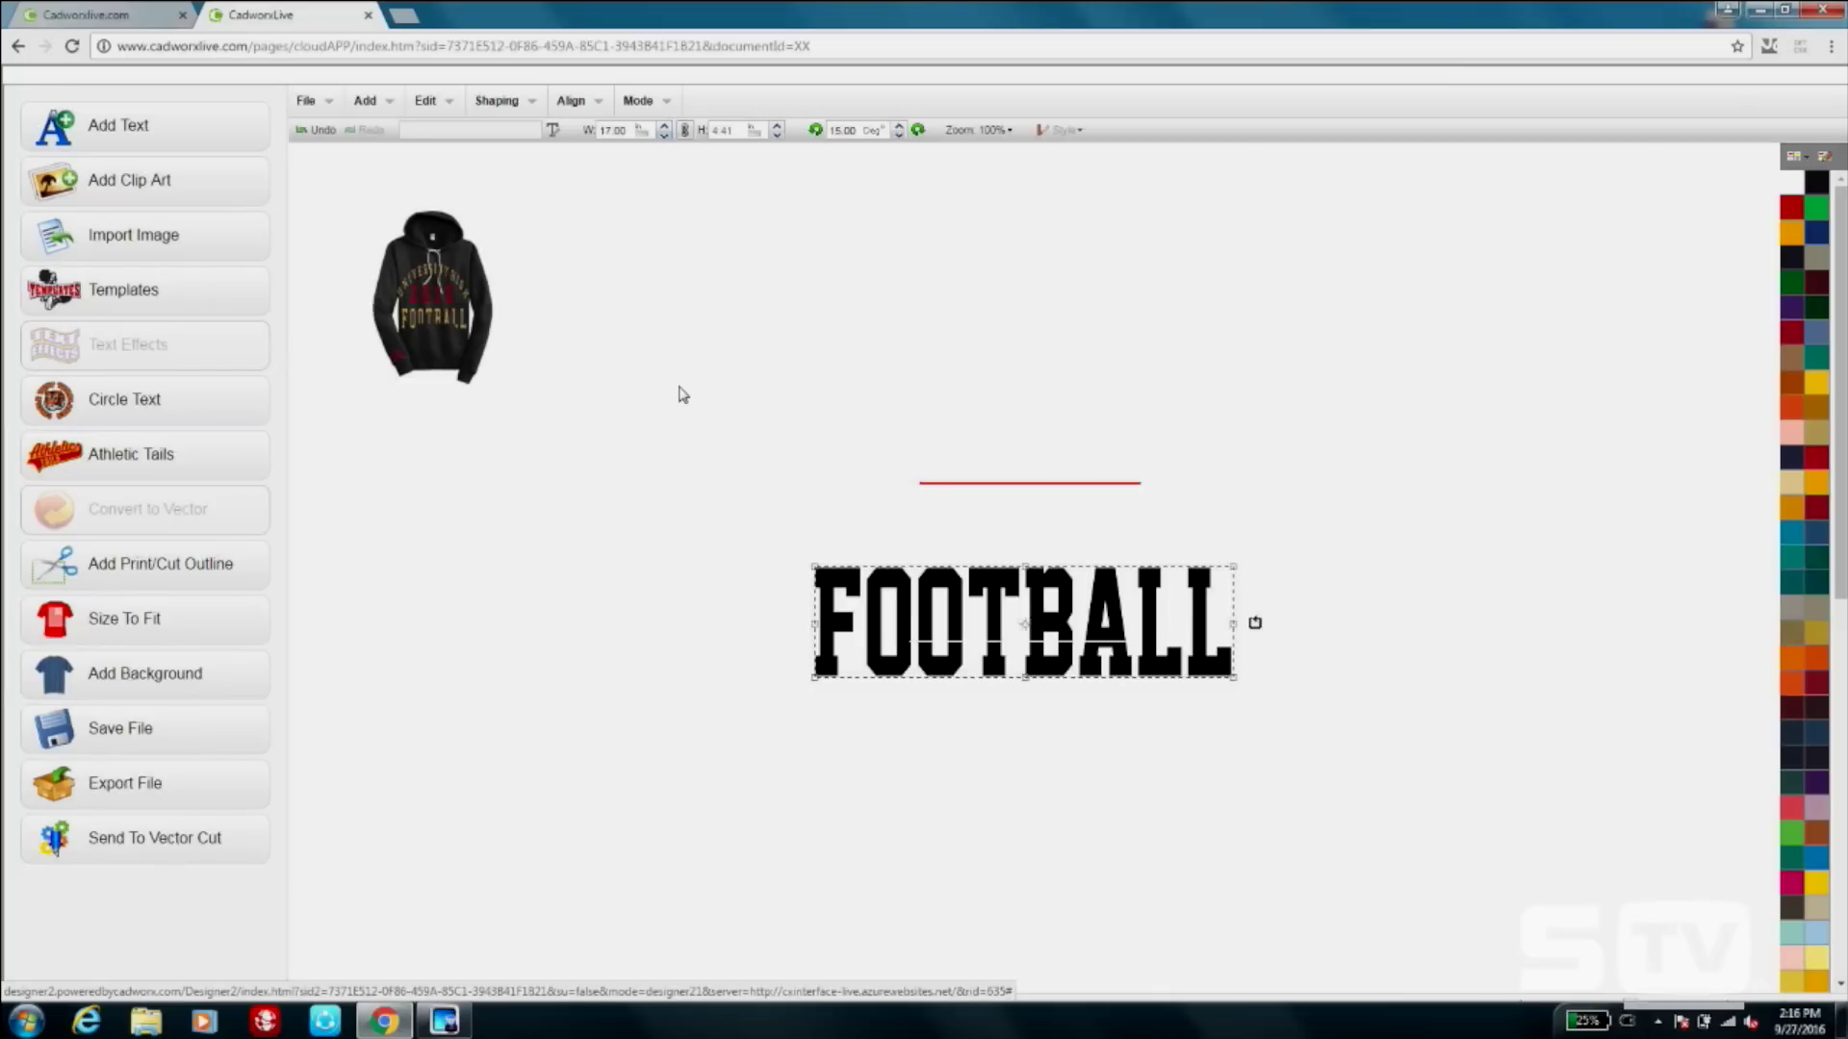
# Break FOOTBALL apart and delete the lower pieces of its letters.
pyautogui.click(513, 109)
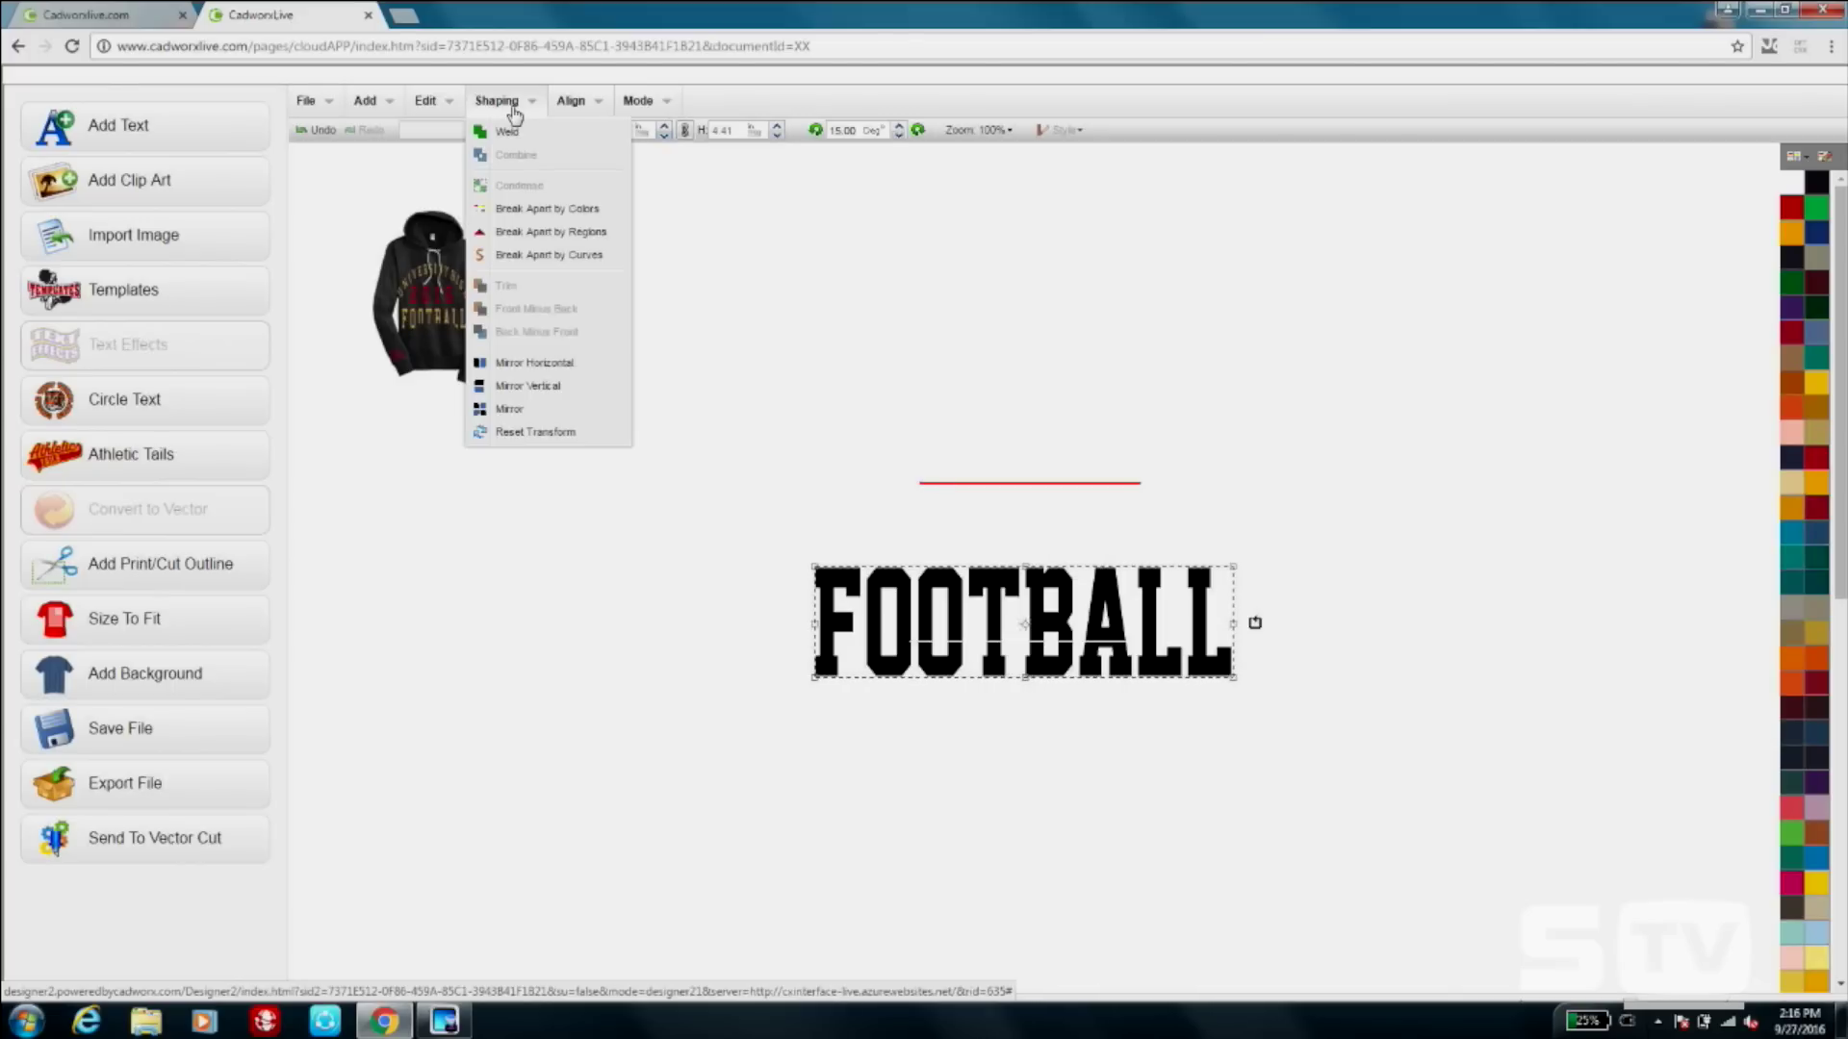
pyautogui.click(592, 241)
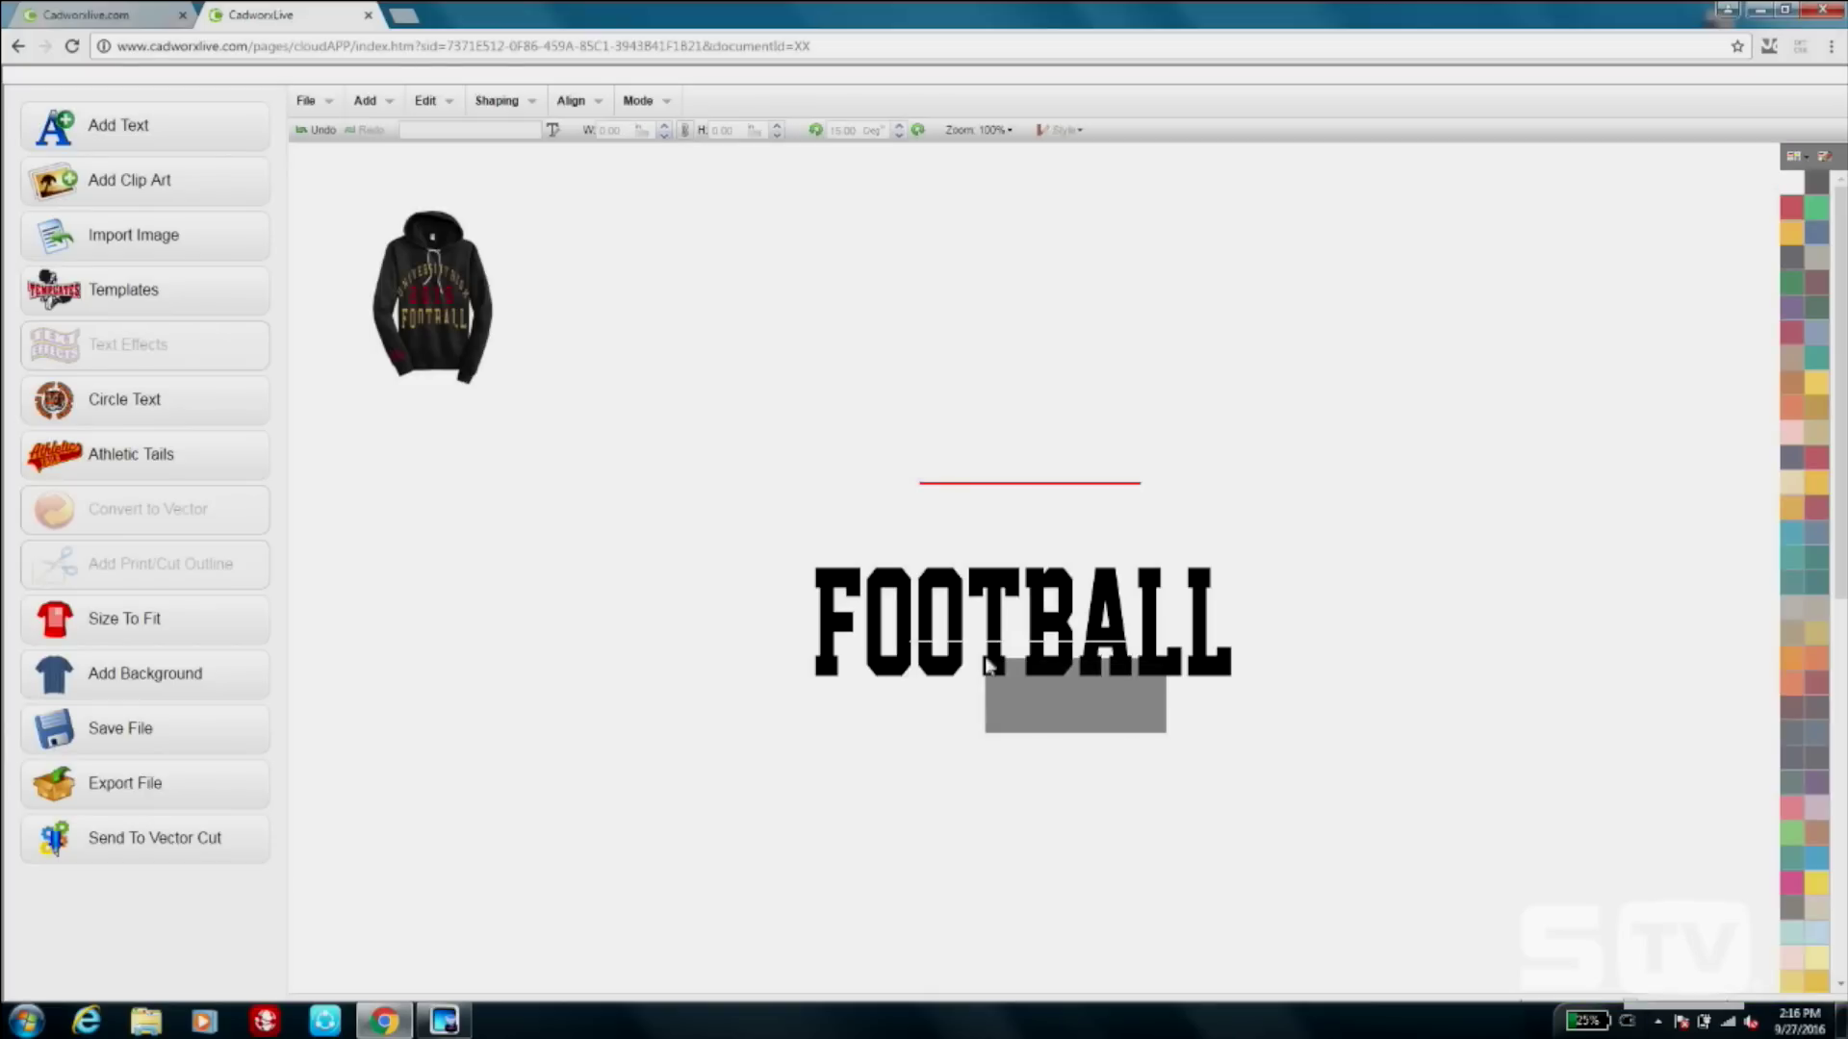
pyautogui.moveTo(986, 660); pyautogui.dragTo(913, 646)
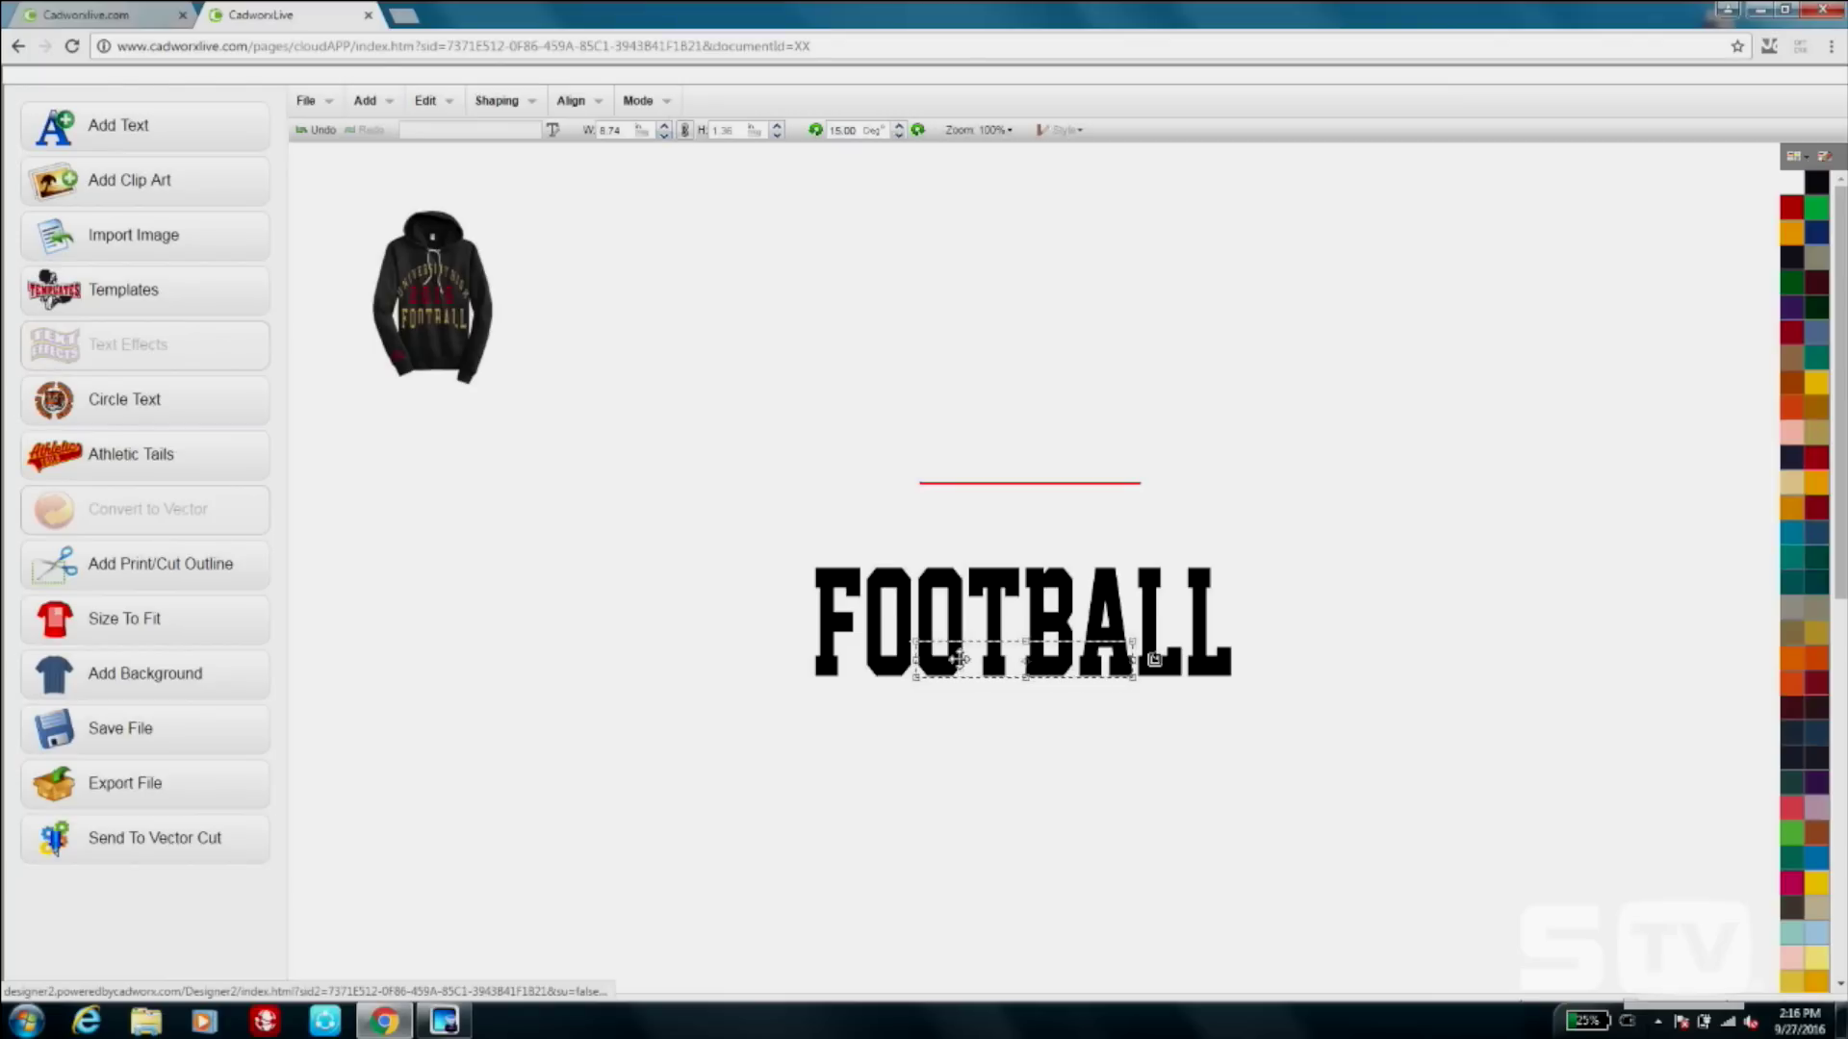
pyautogui.rightClick(959, 659)
pyautogui.click(1032, 812)
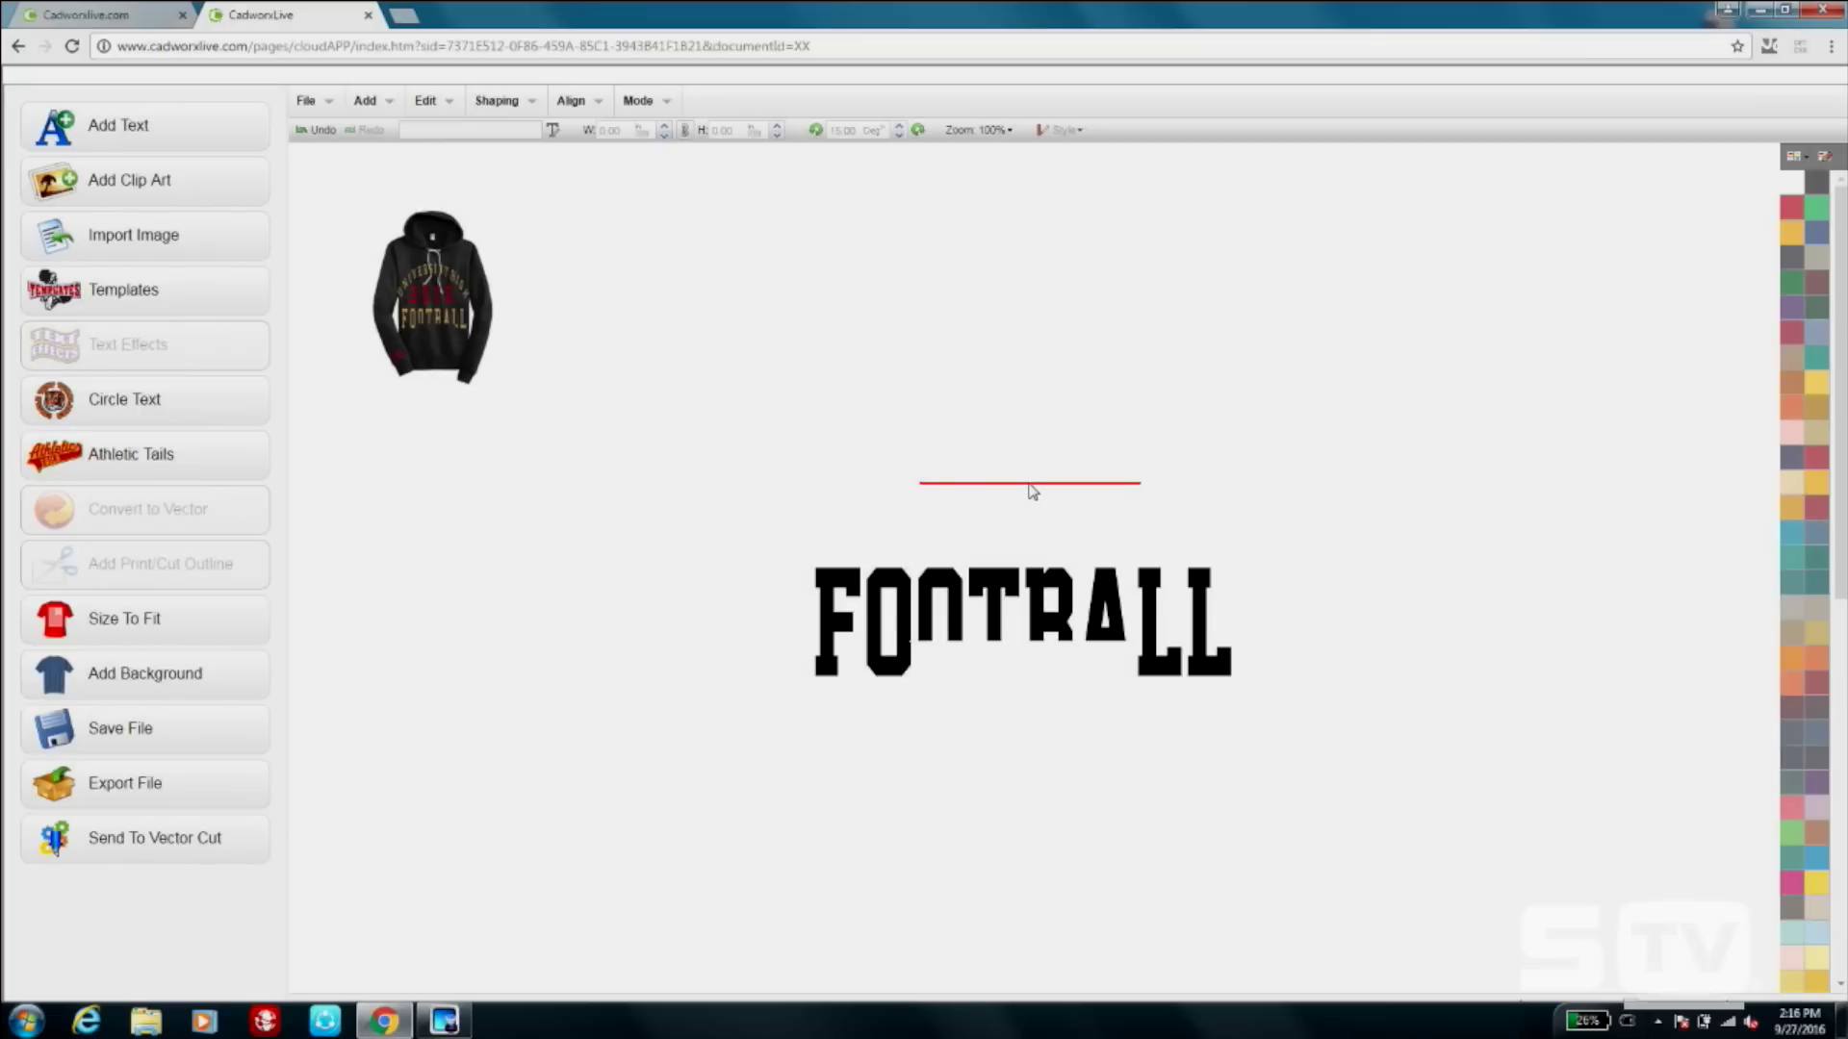
# Delete the red line above FOOTBALL, then select the FOOTBALL text.
pyautogui.click(1028, 483)
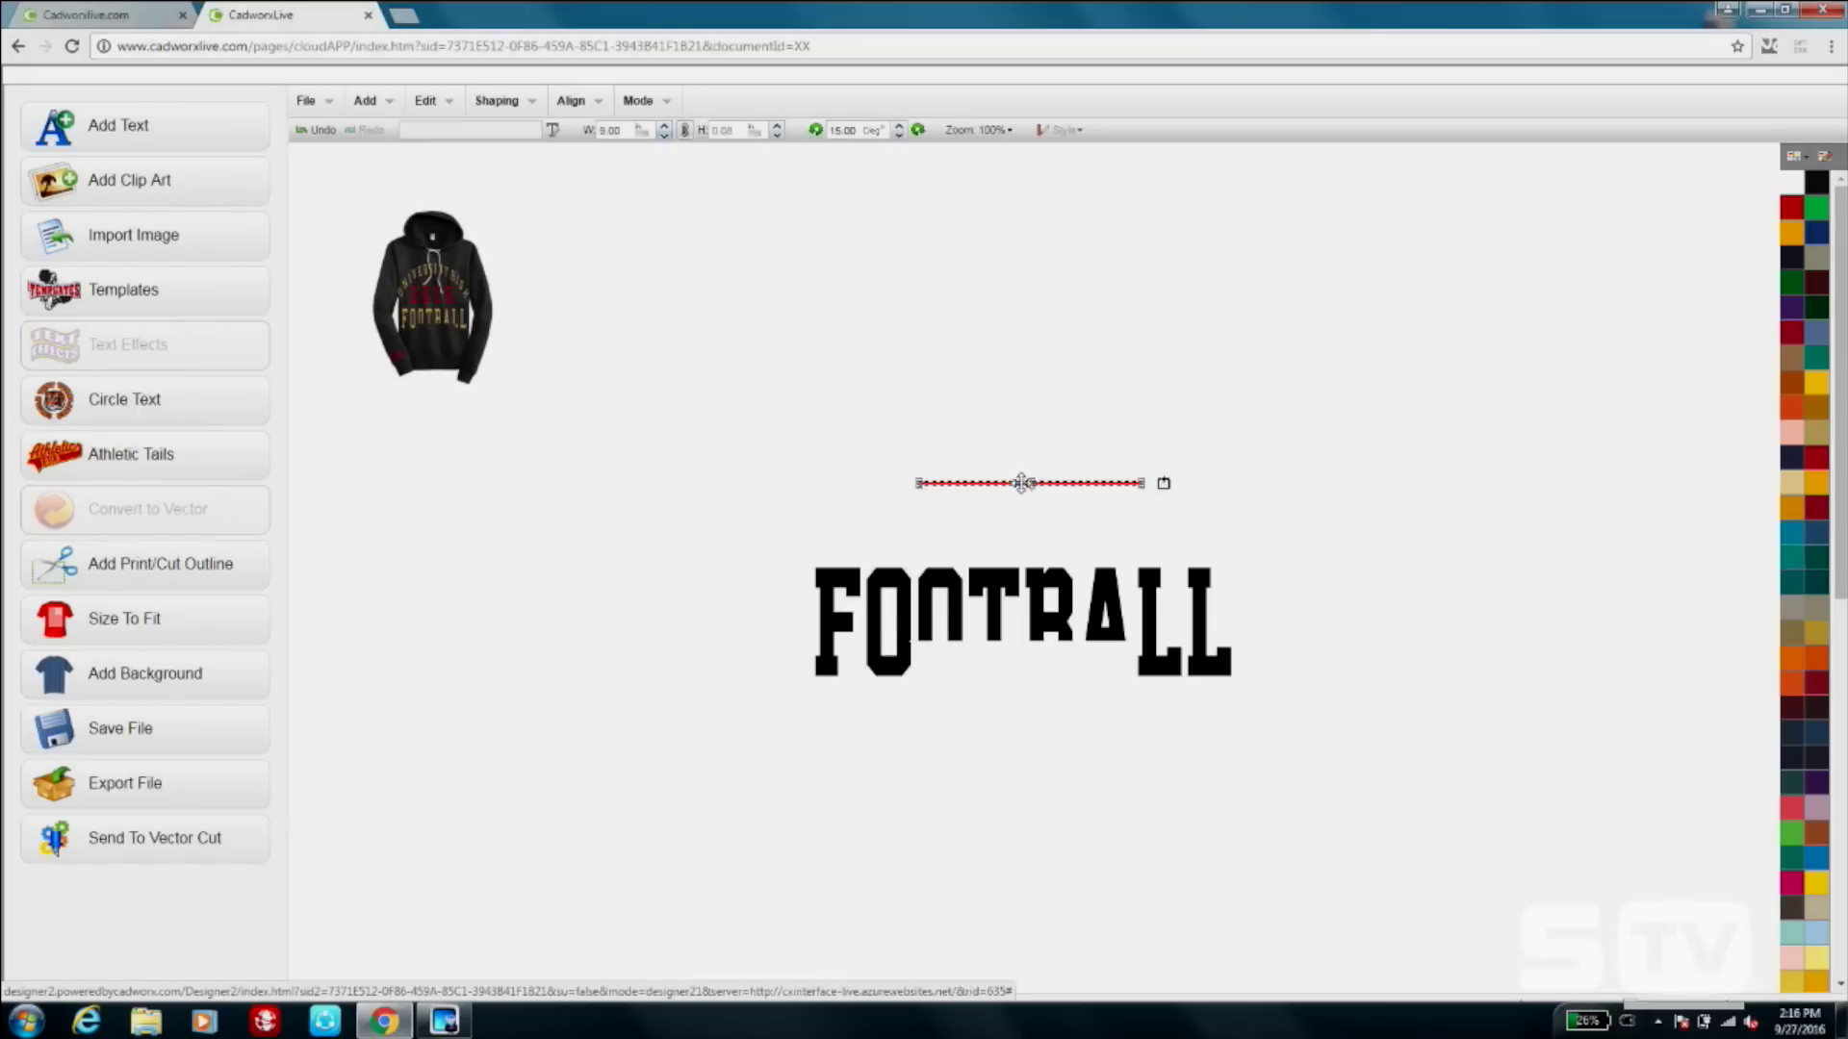
pyautogui.rightClick(1021, 483)
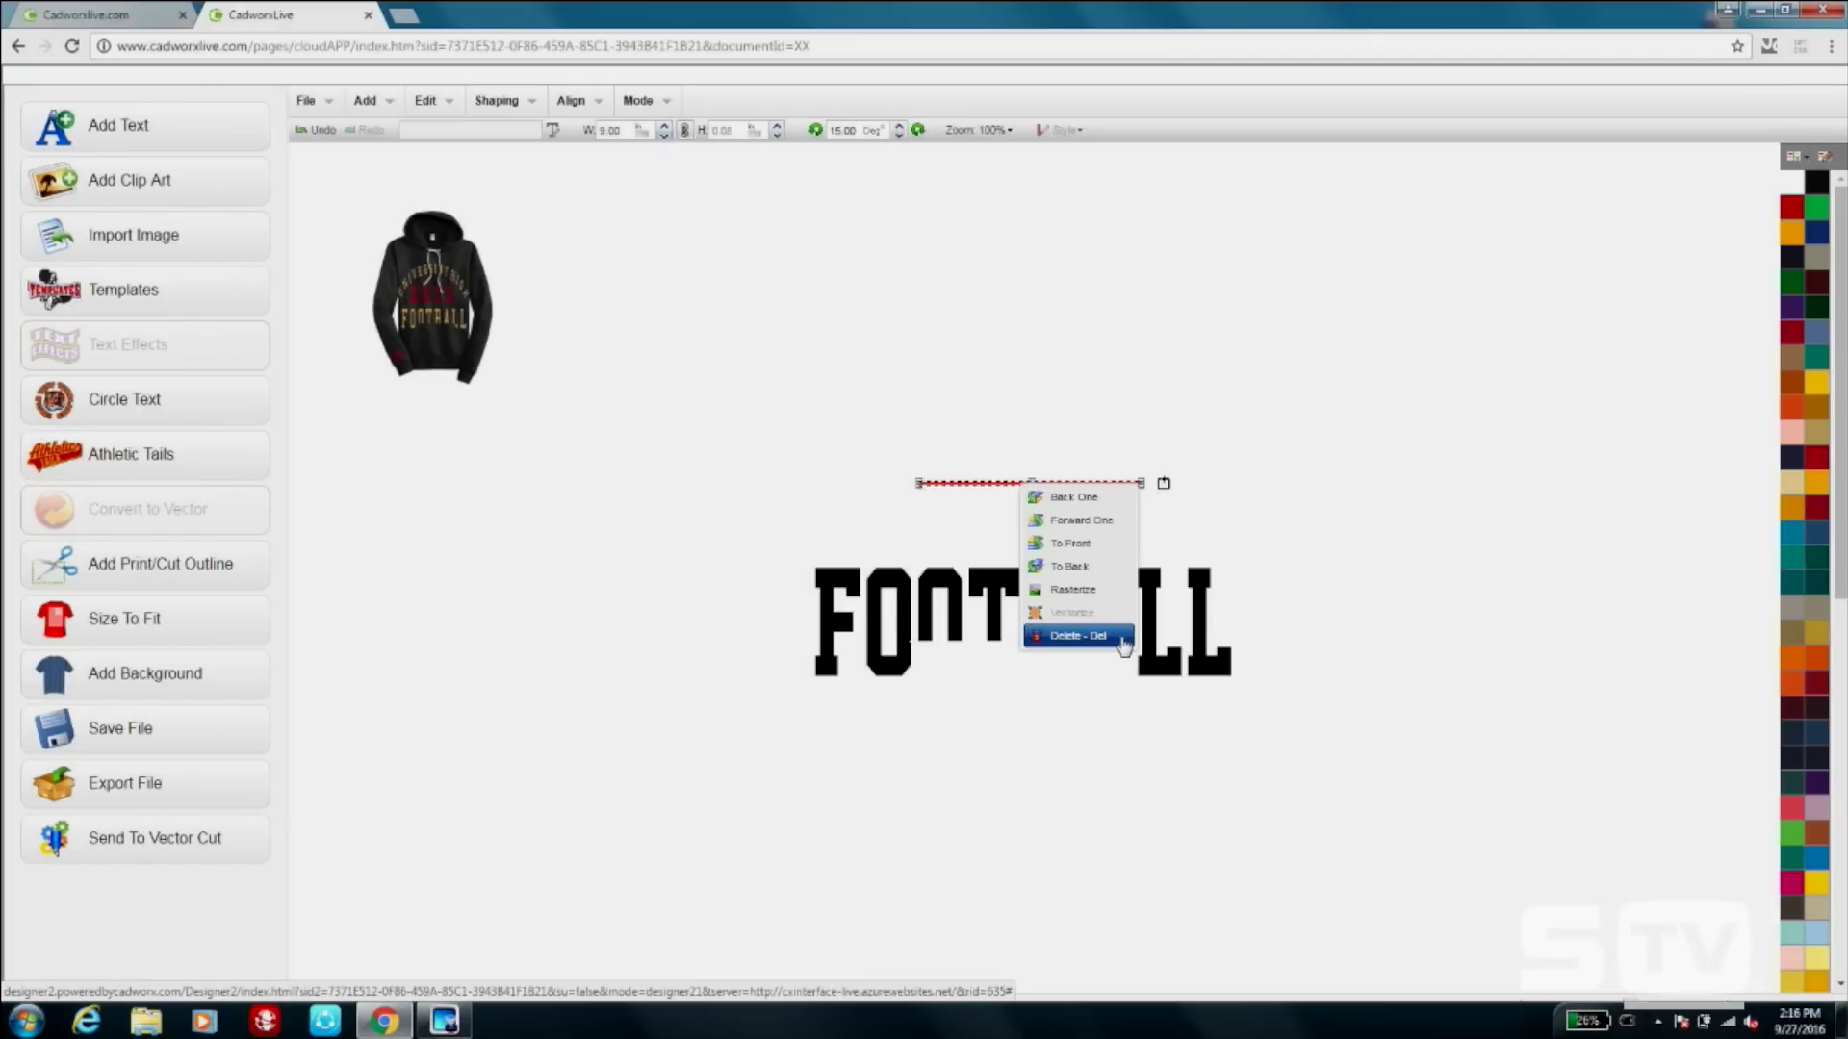
pyautogui.click(1077, 636)
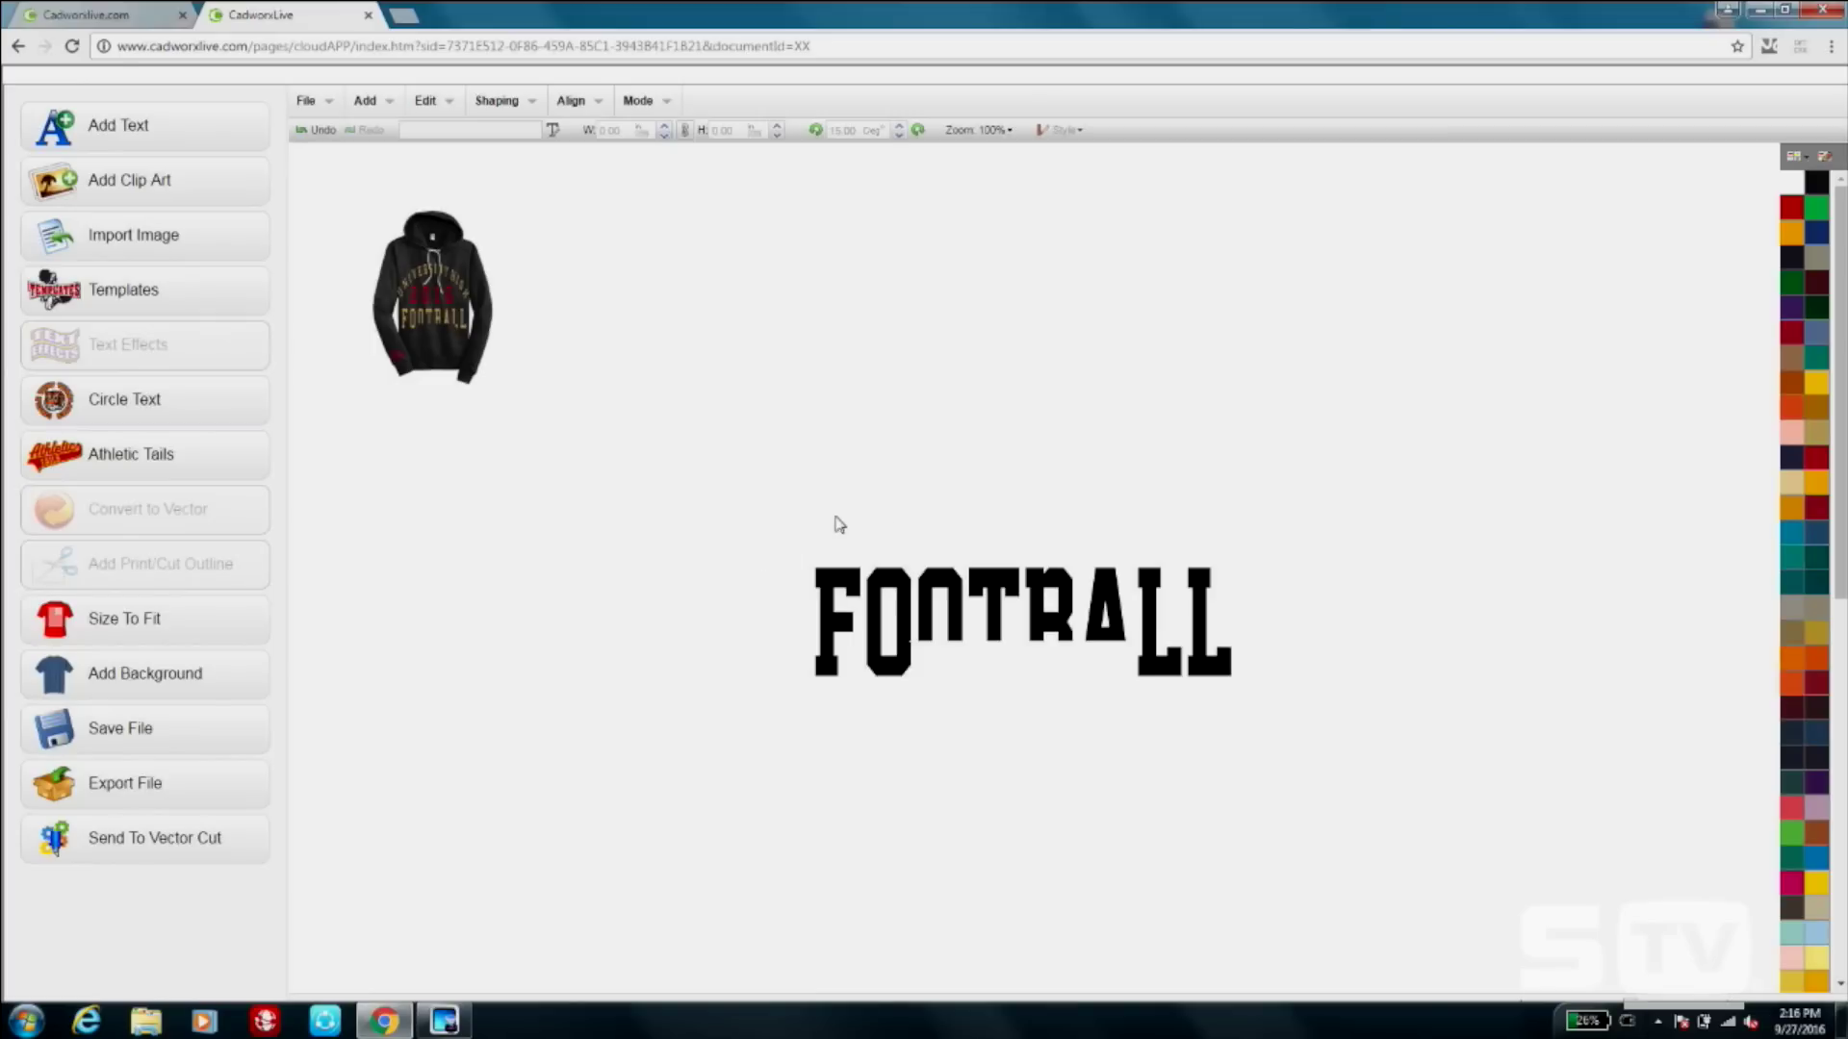
pyautogui.moveTo(767, 528); pyautogui.dragTo(1301, 736)
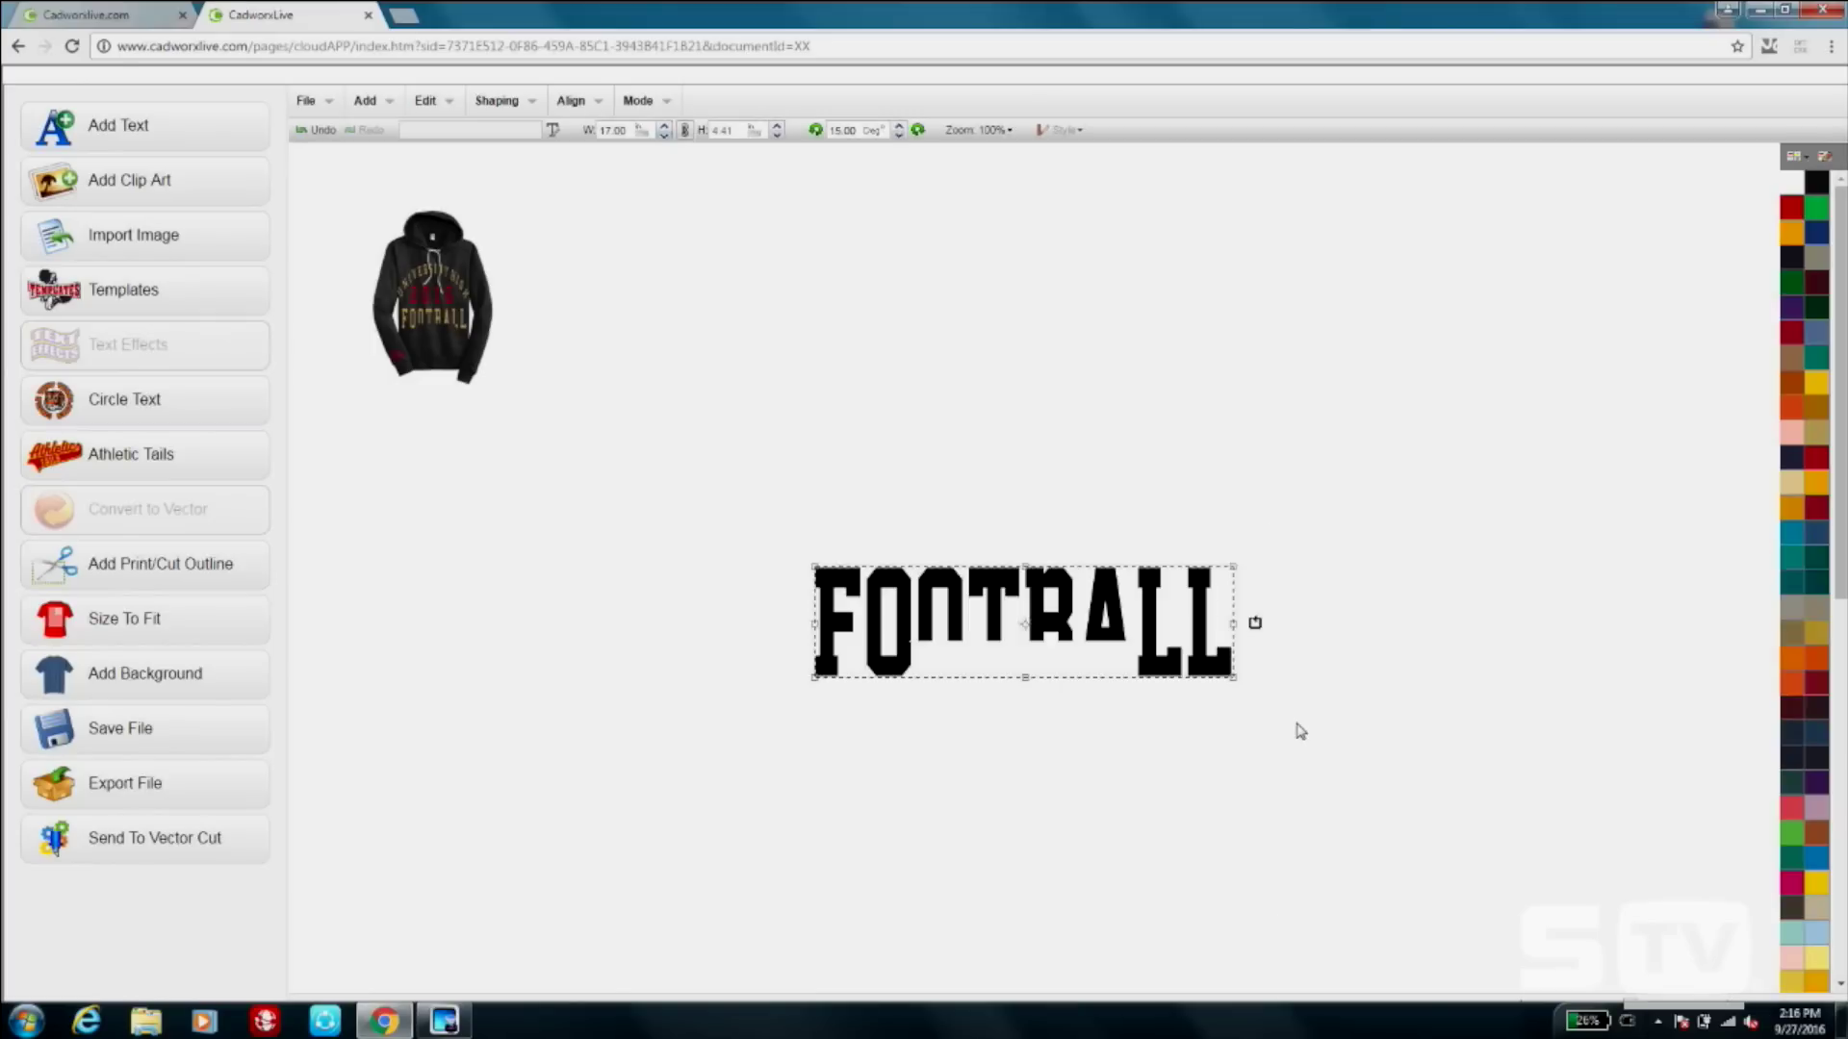
# Condense the FOOTBALL lettering and move it lower and to the left.
pyautogui.click(520, 102)
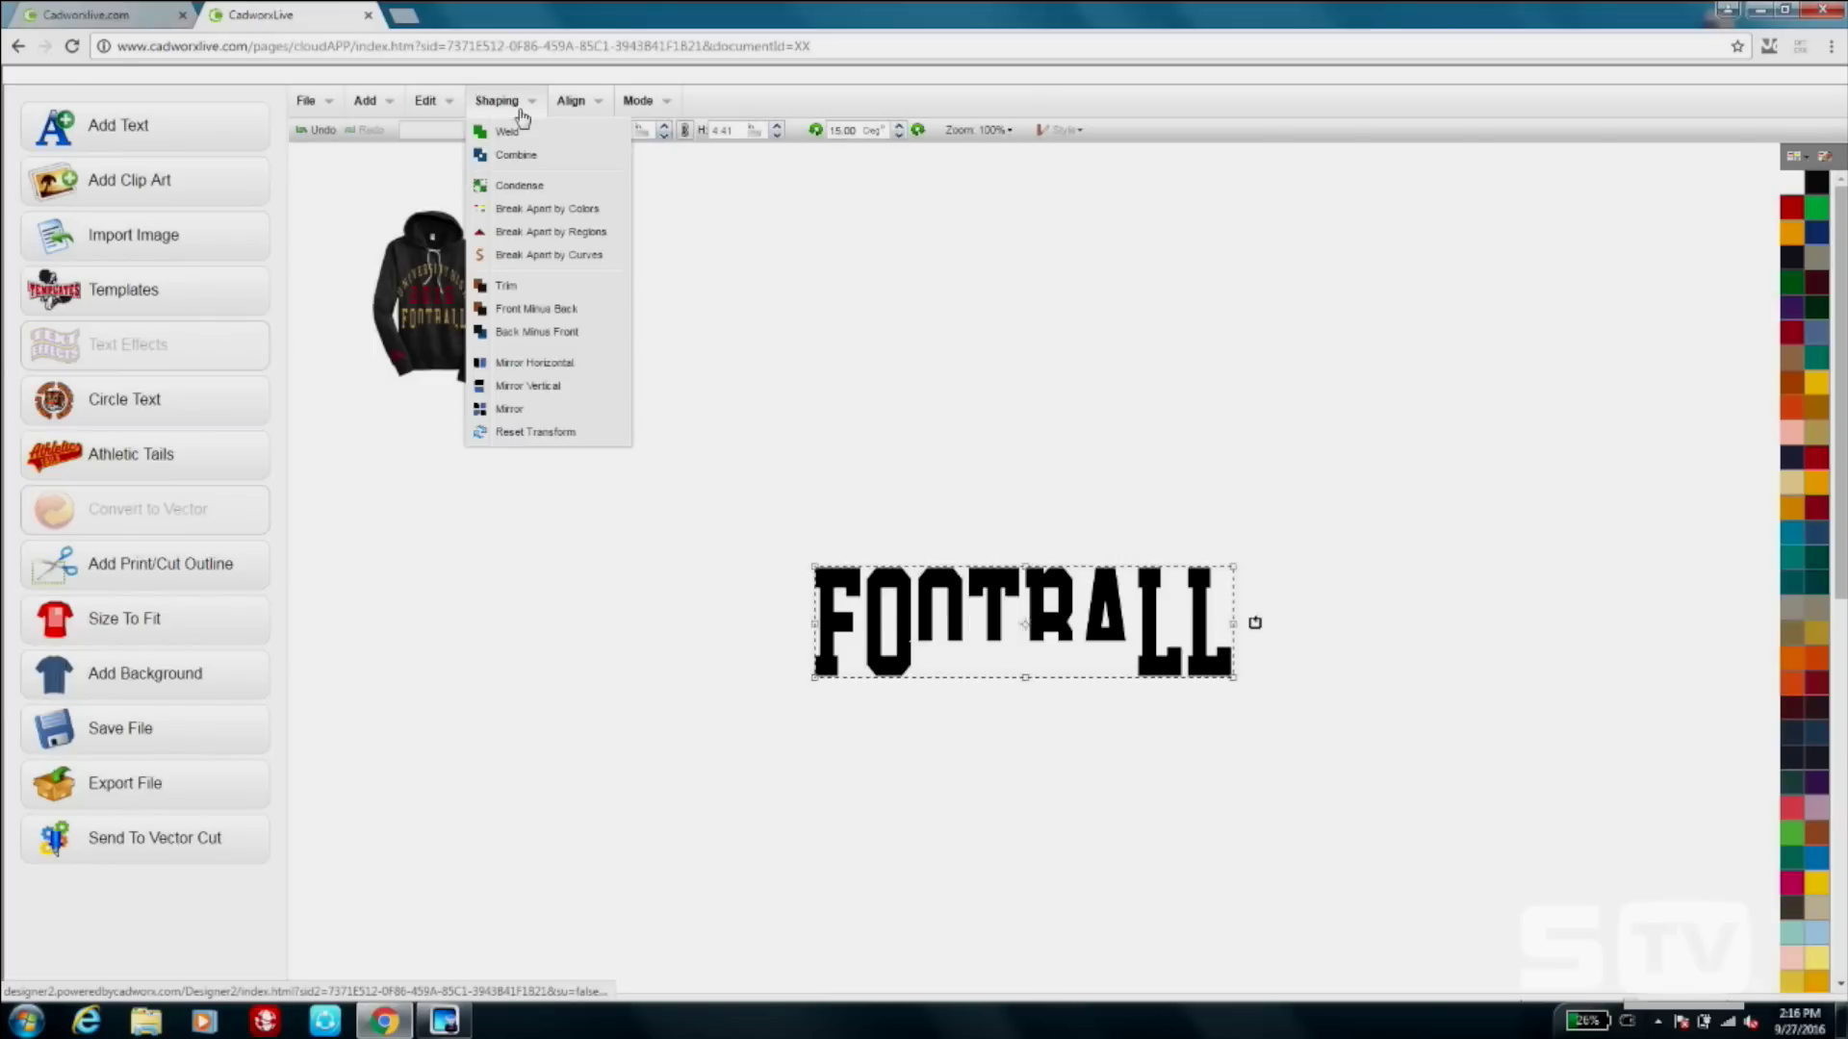
pyautogui.click(558, 185)
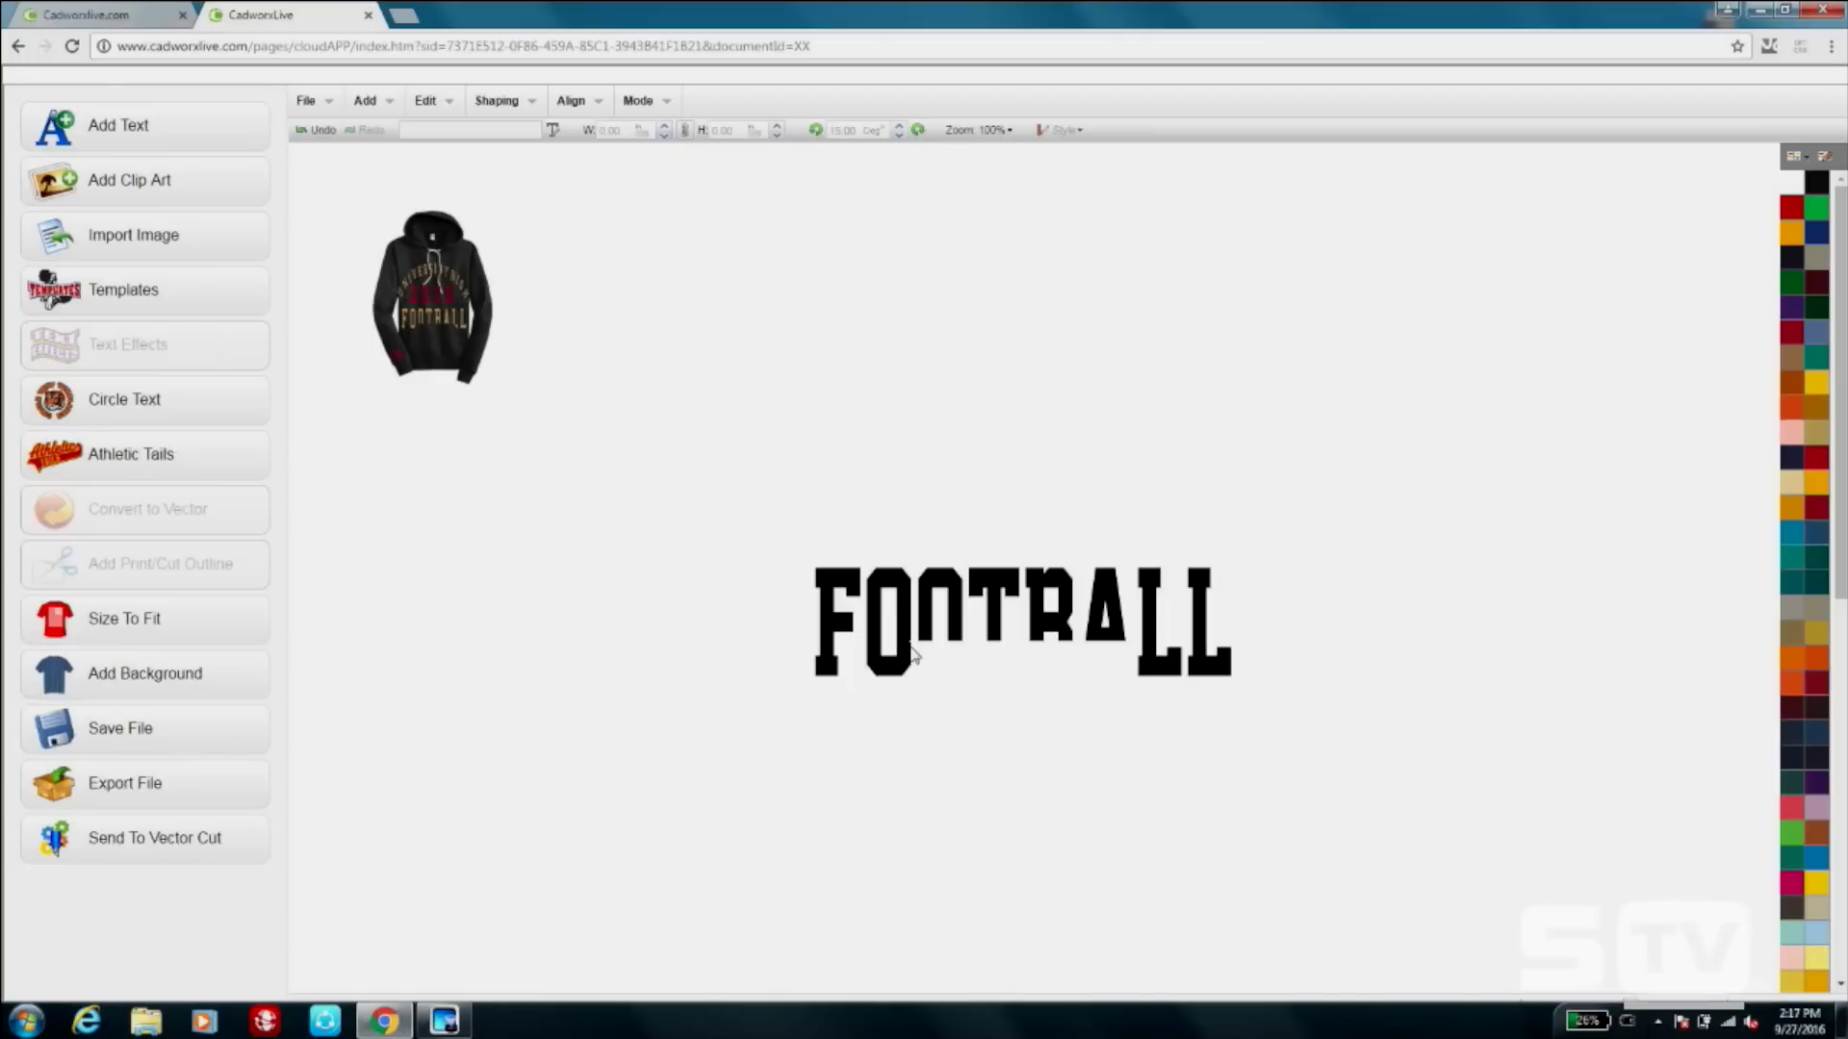
pyautogui.moveTo(1105, 611); pyautogui.dragTo(736, 646)
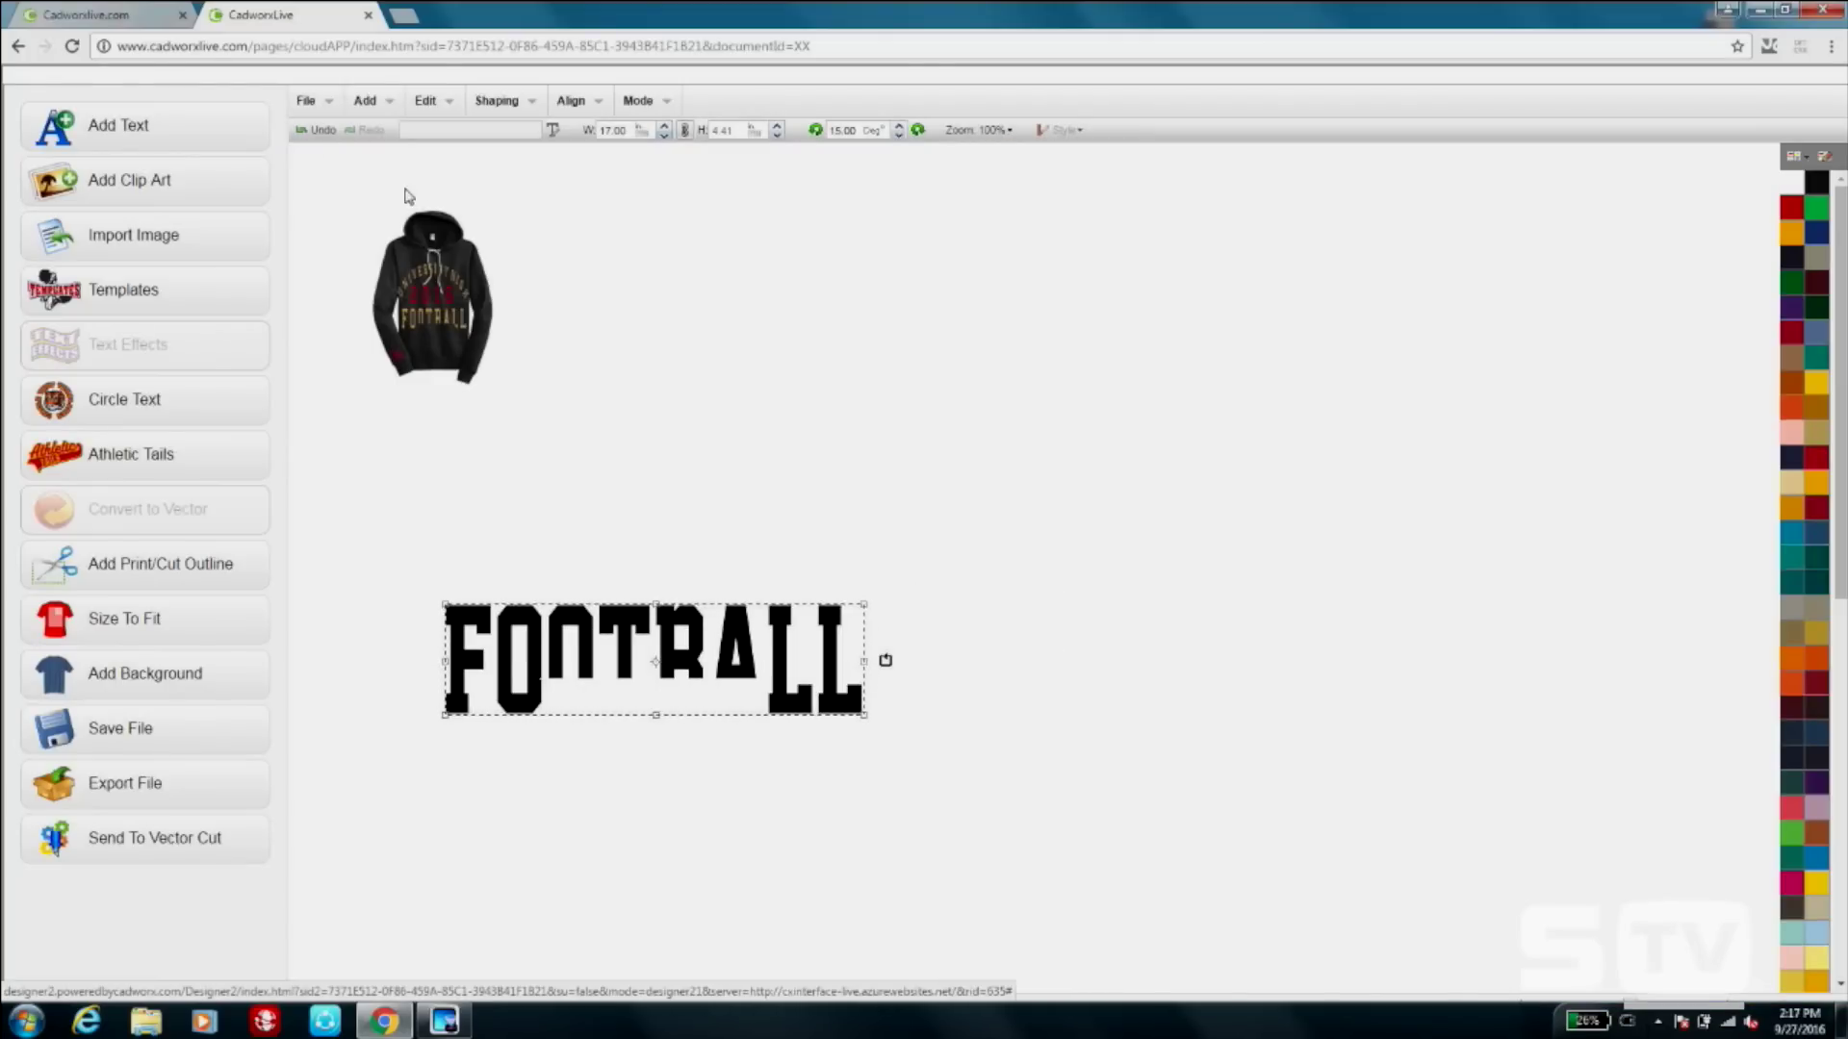
# Browse through five pages of recent images for import, then cancel without importing.
pyautogui.click(323, 102)
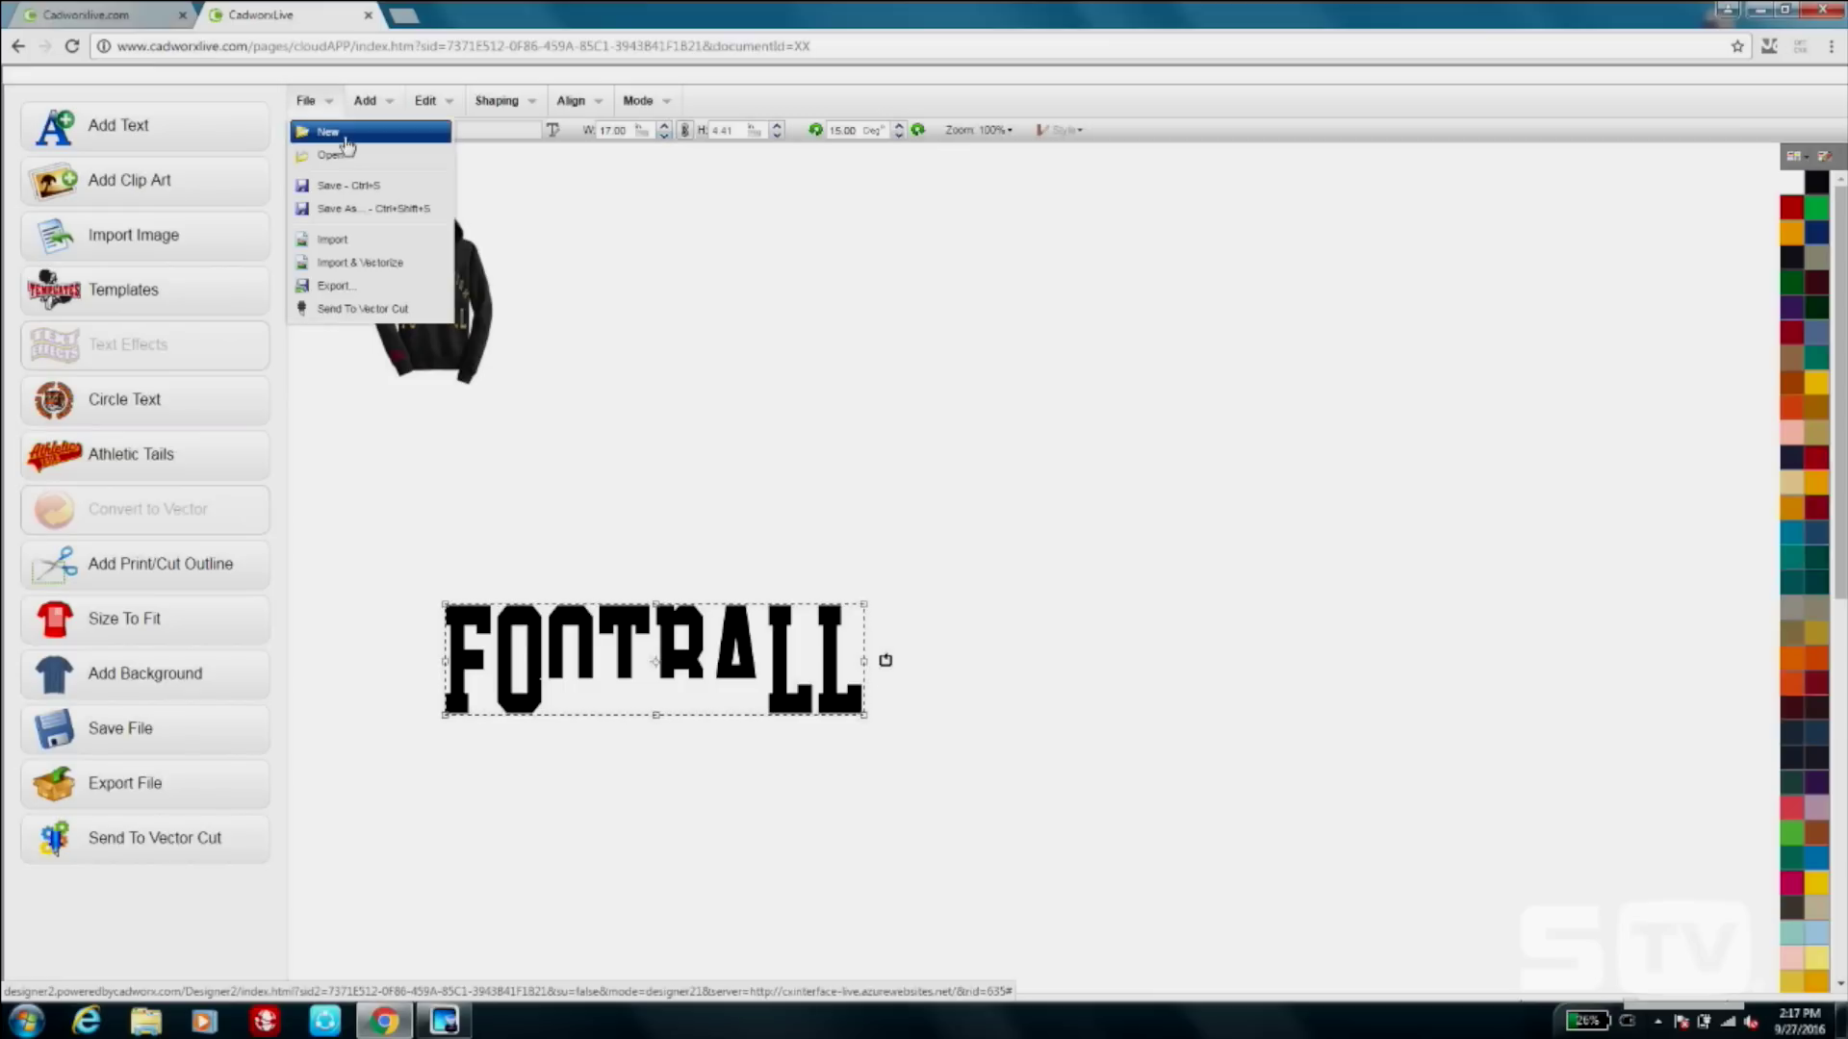
pyautogui.click(354, 239)
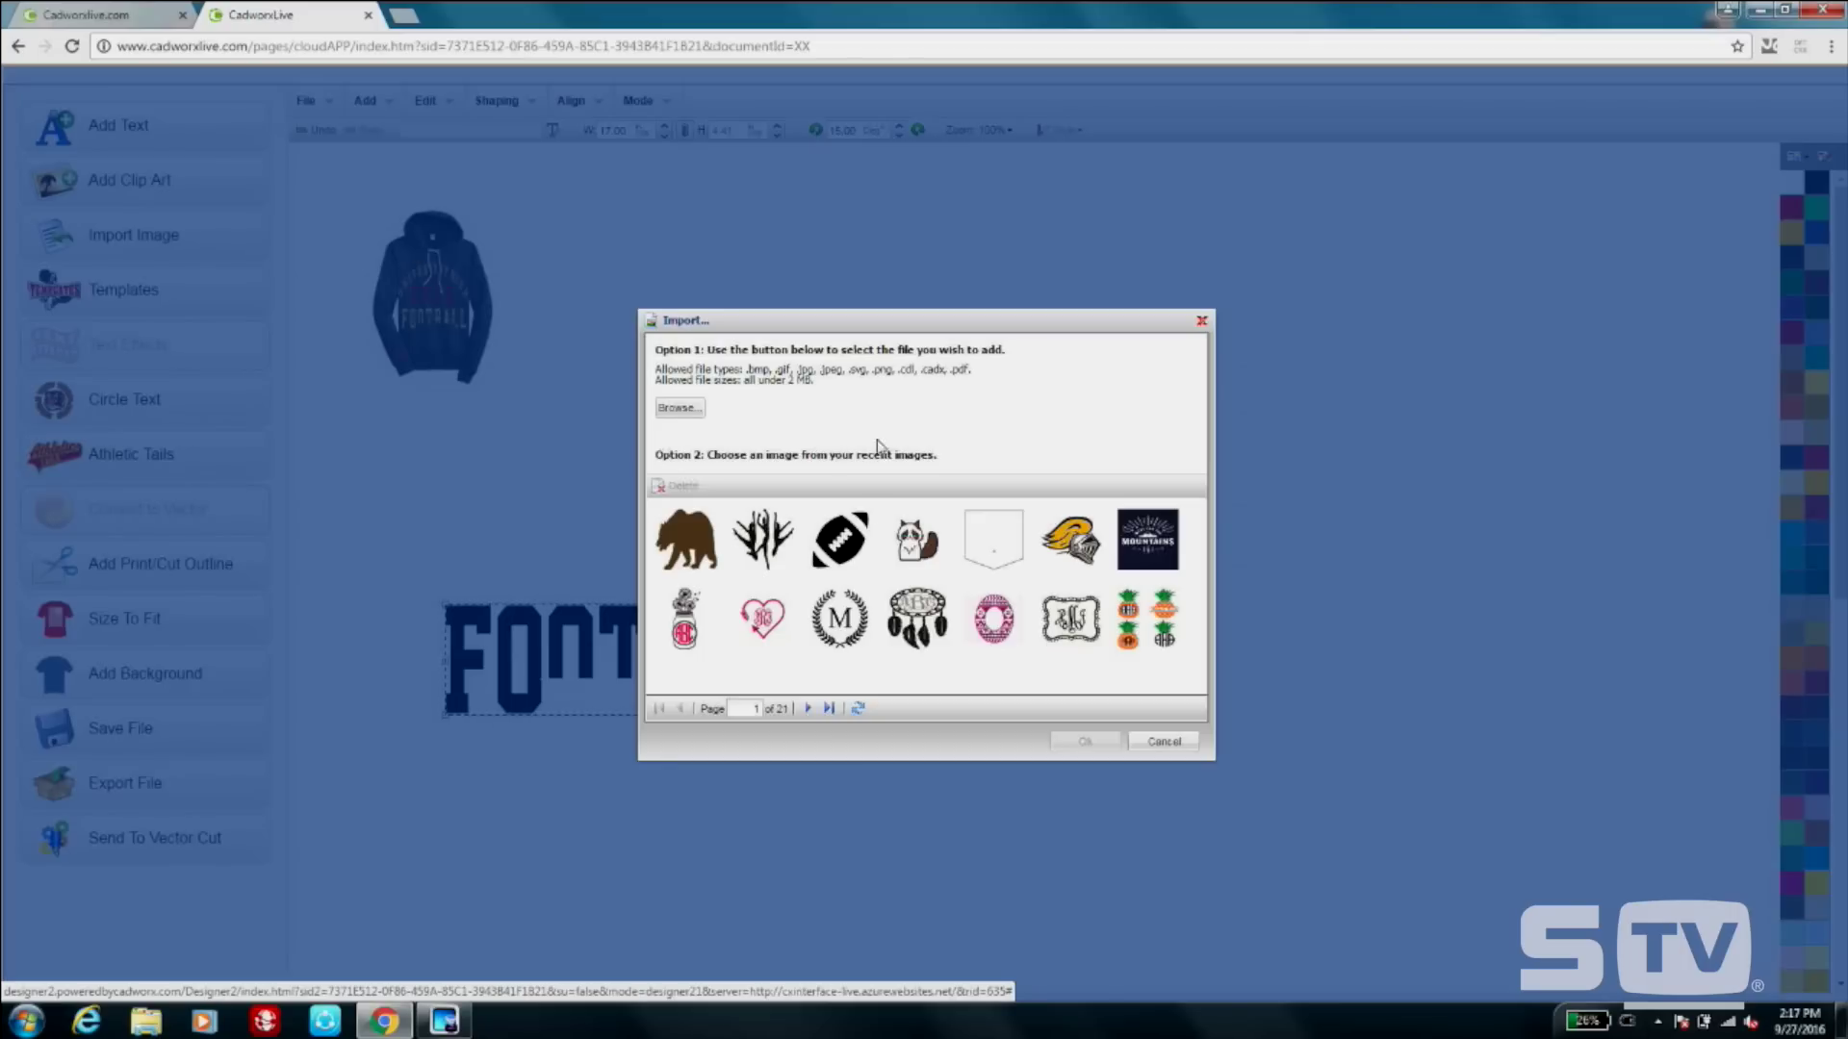
pyautogui.click(808, 709)
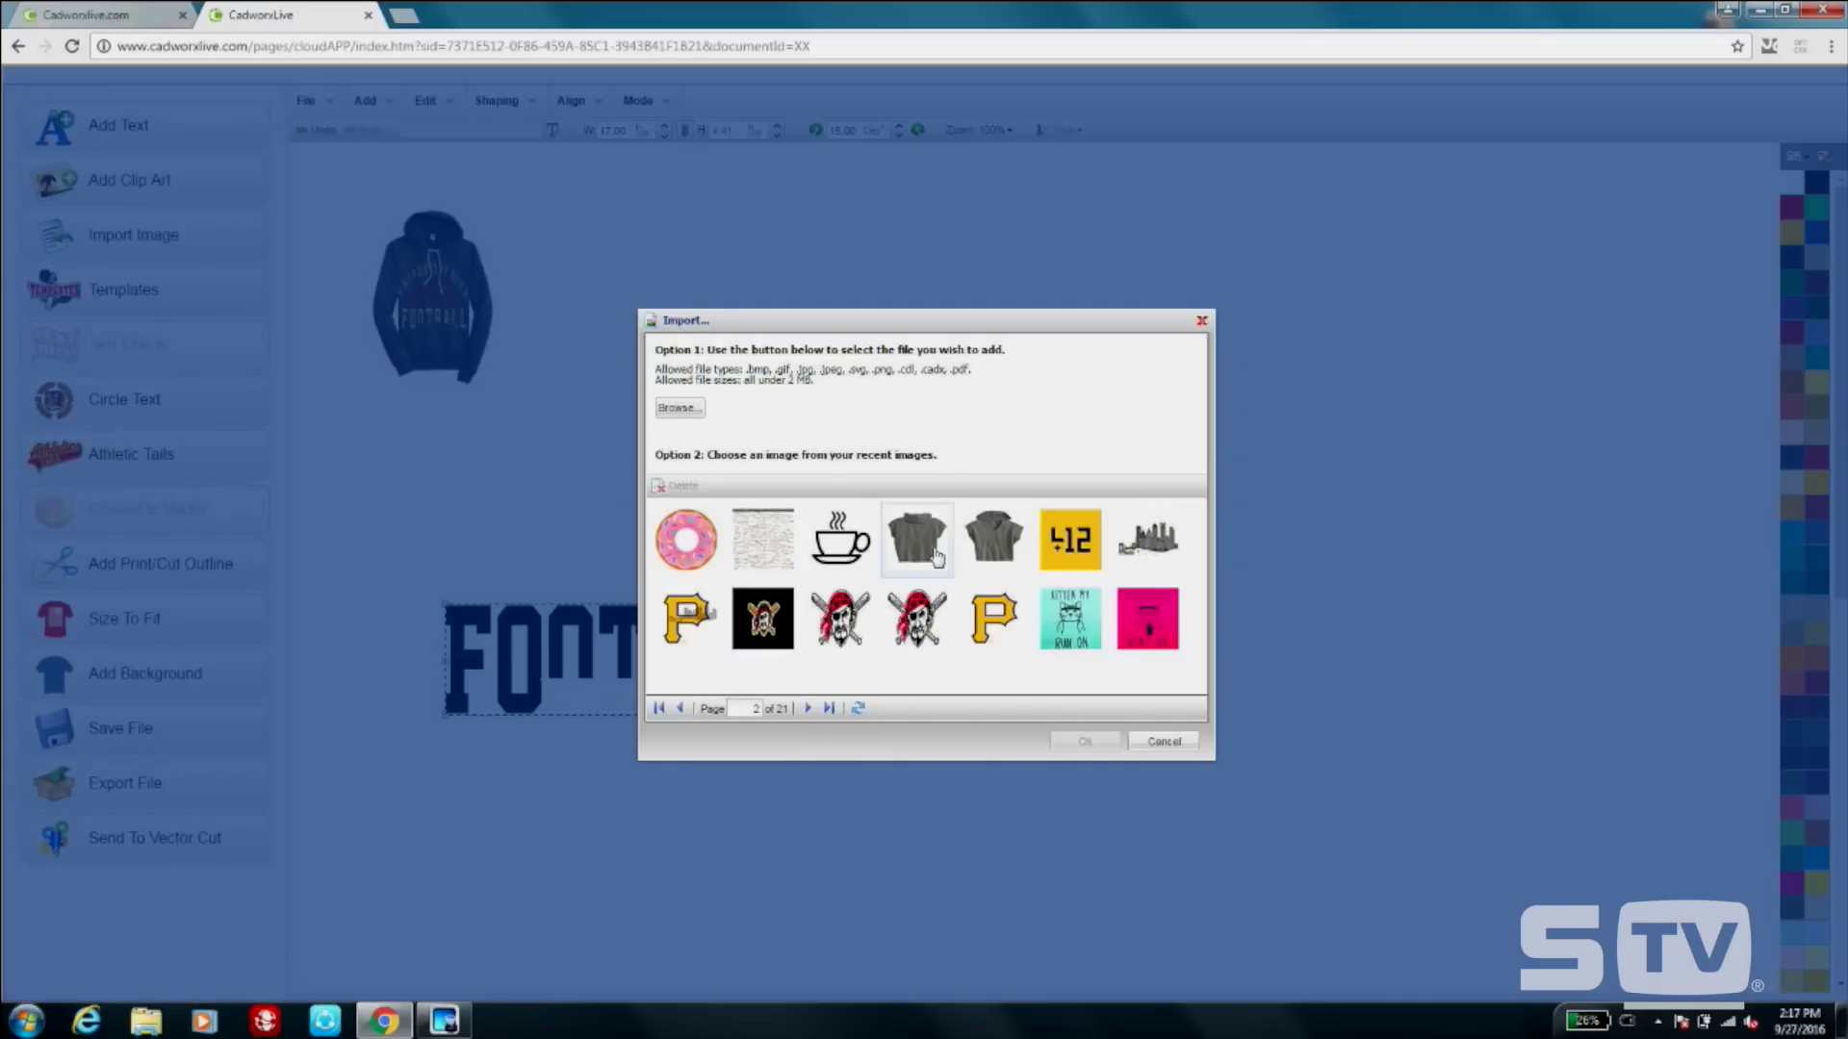
pyautogui.click(816, 709)
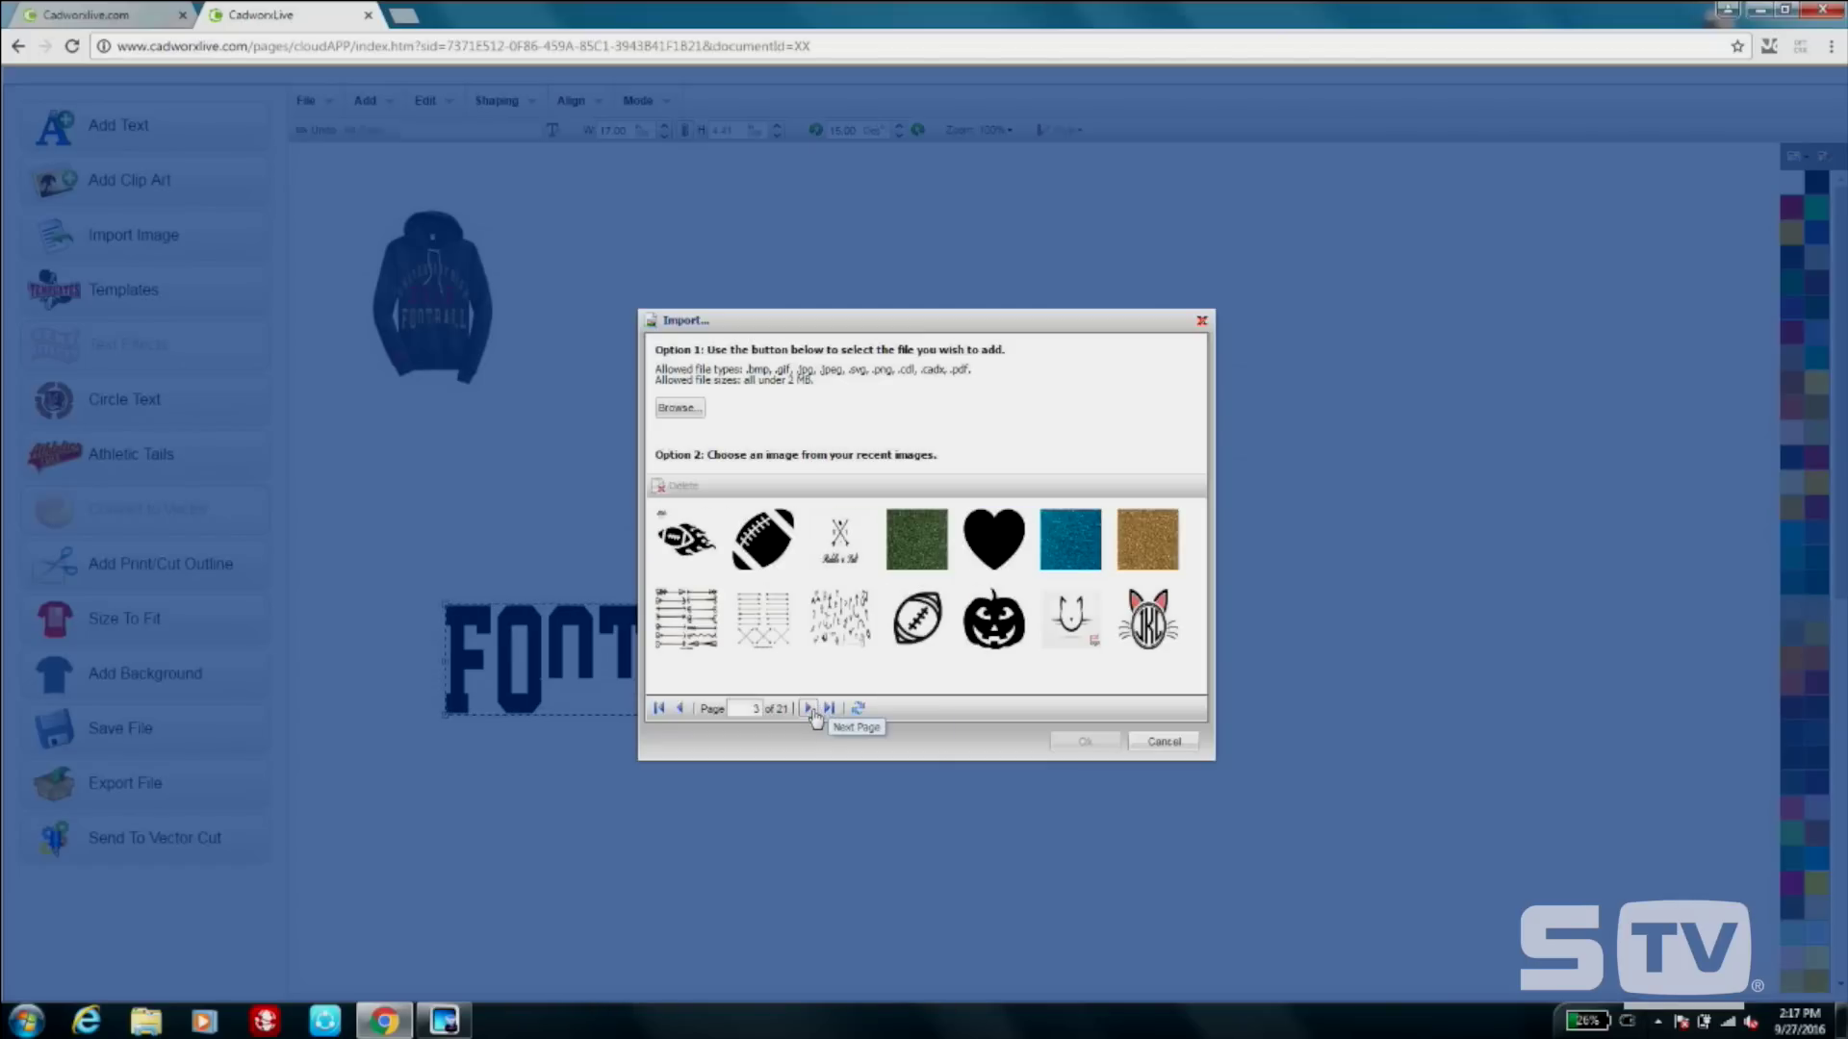
pyautogui.click(814, 712)
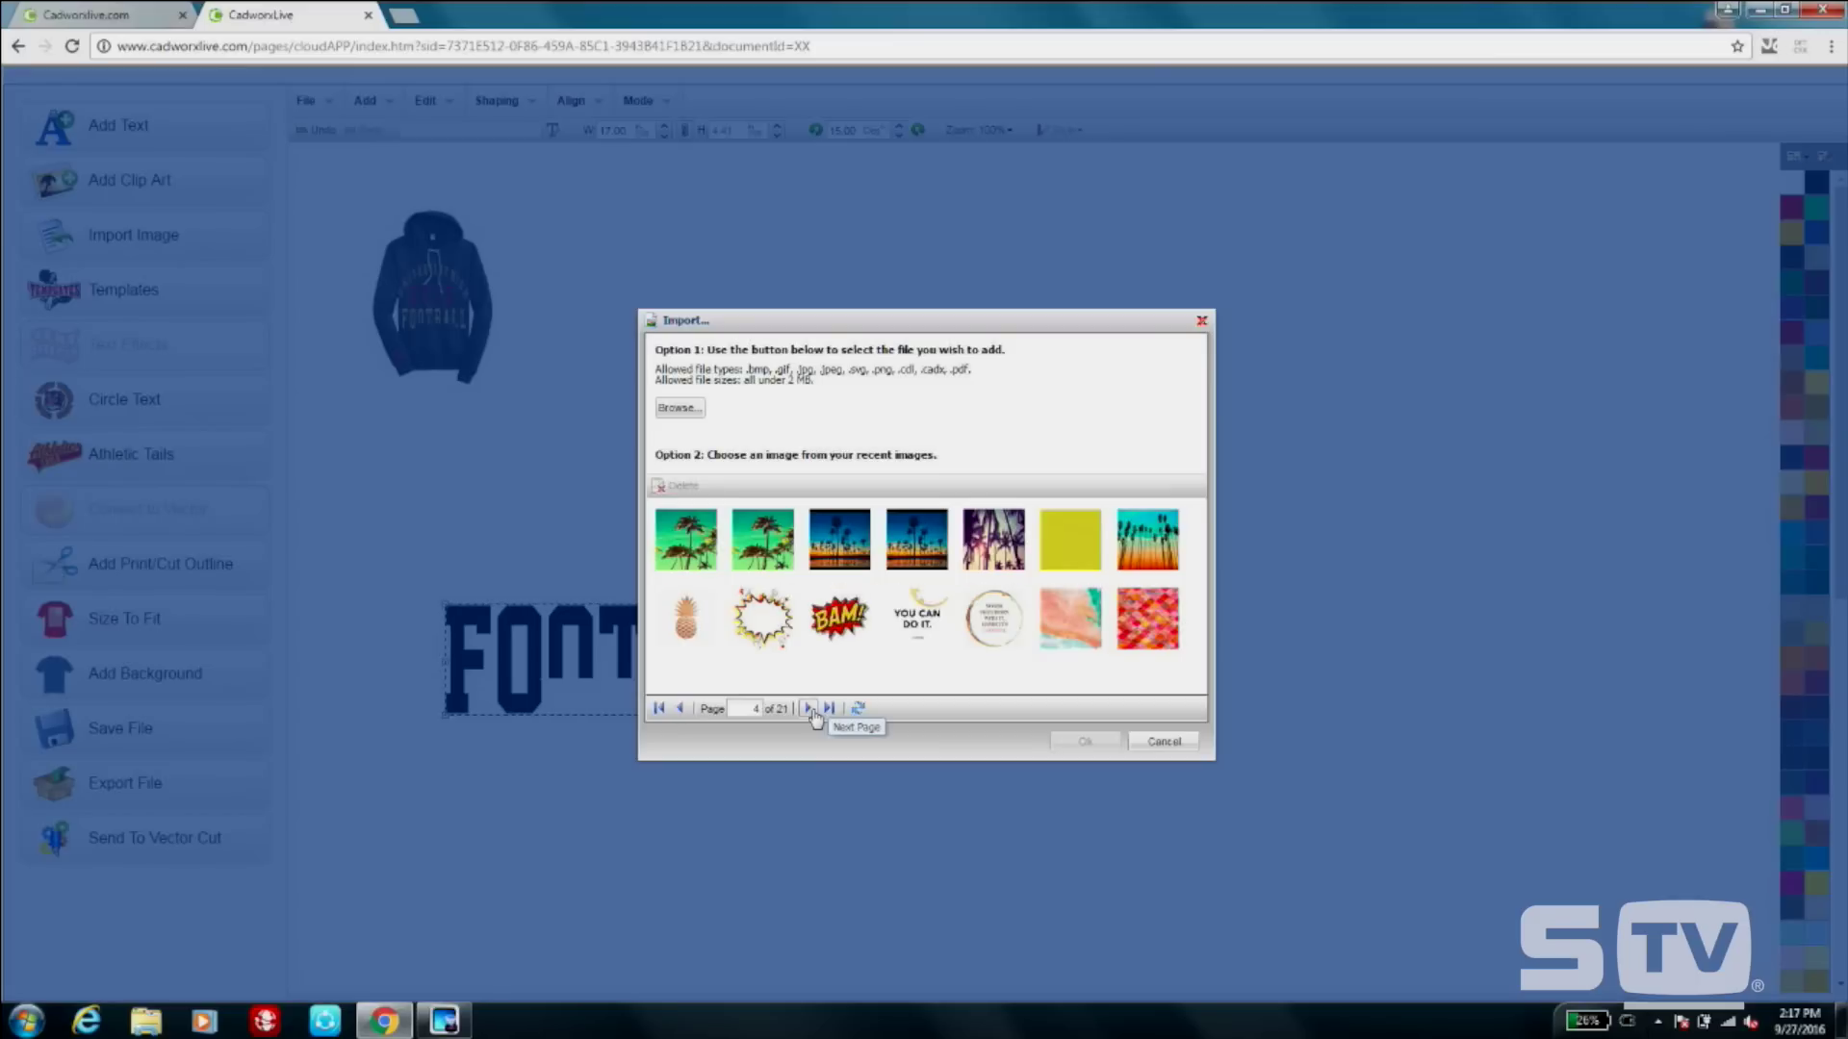
pyautogui.click(813, 710)
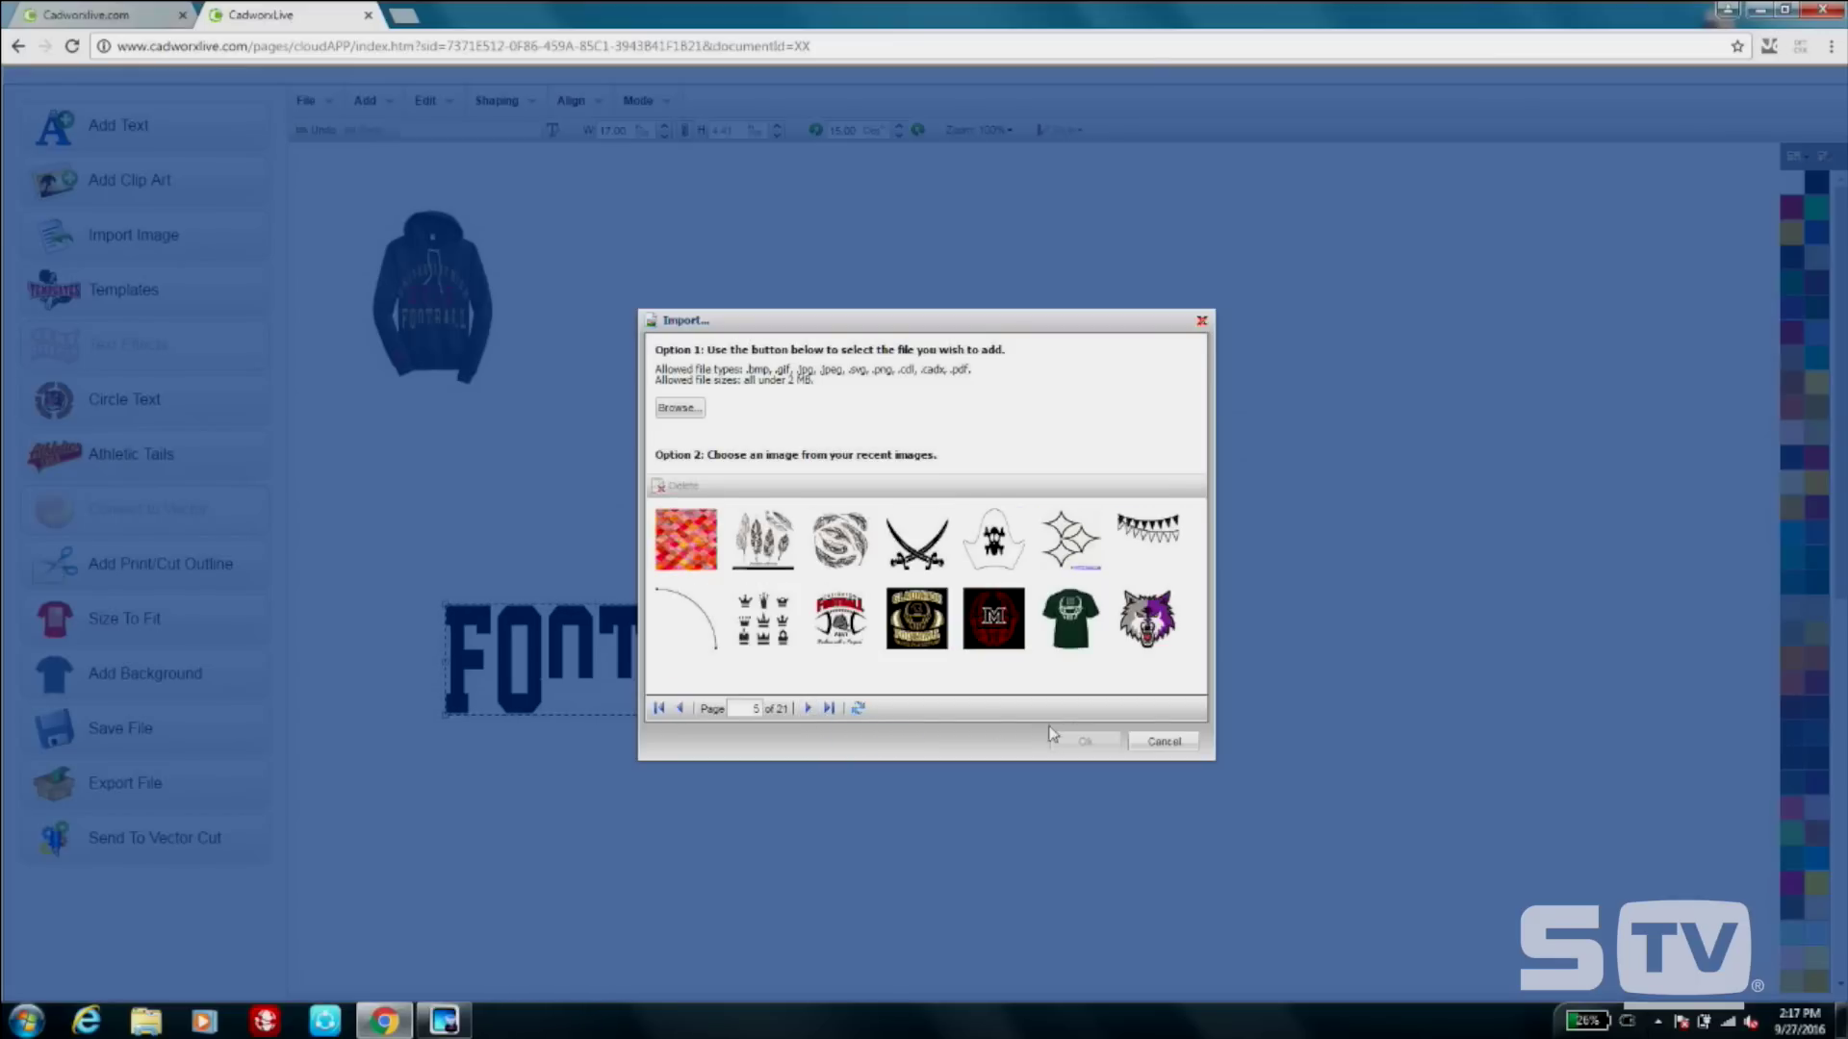
pyautogui.click(1161, 743)
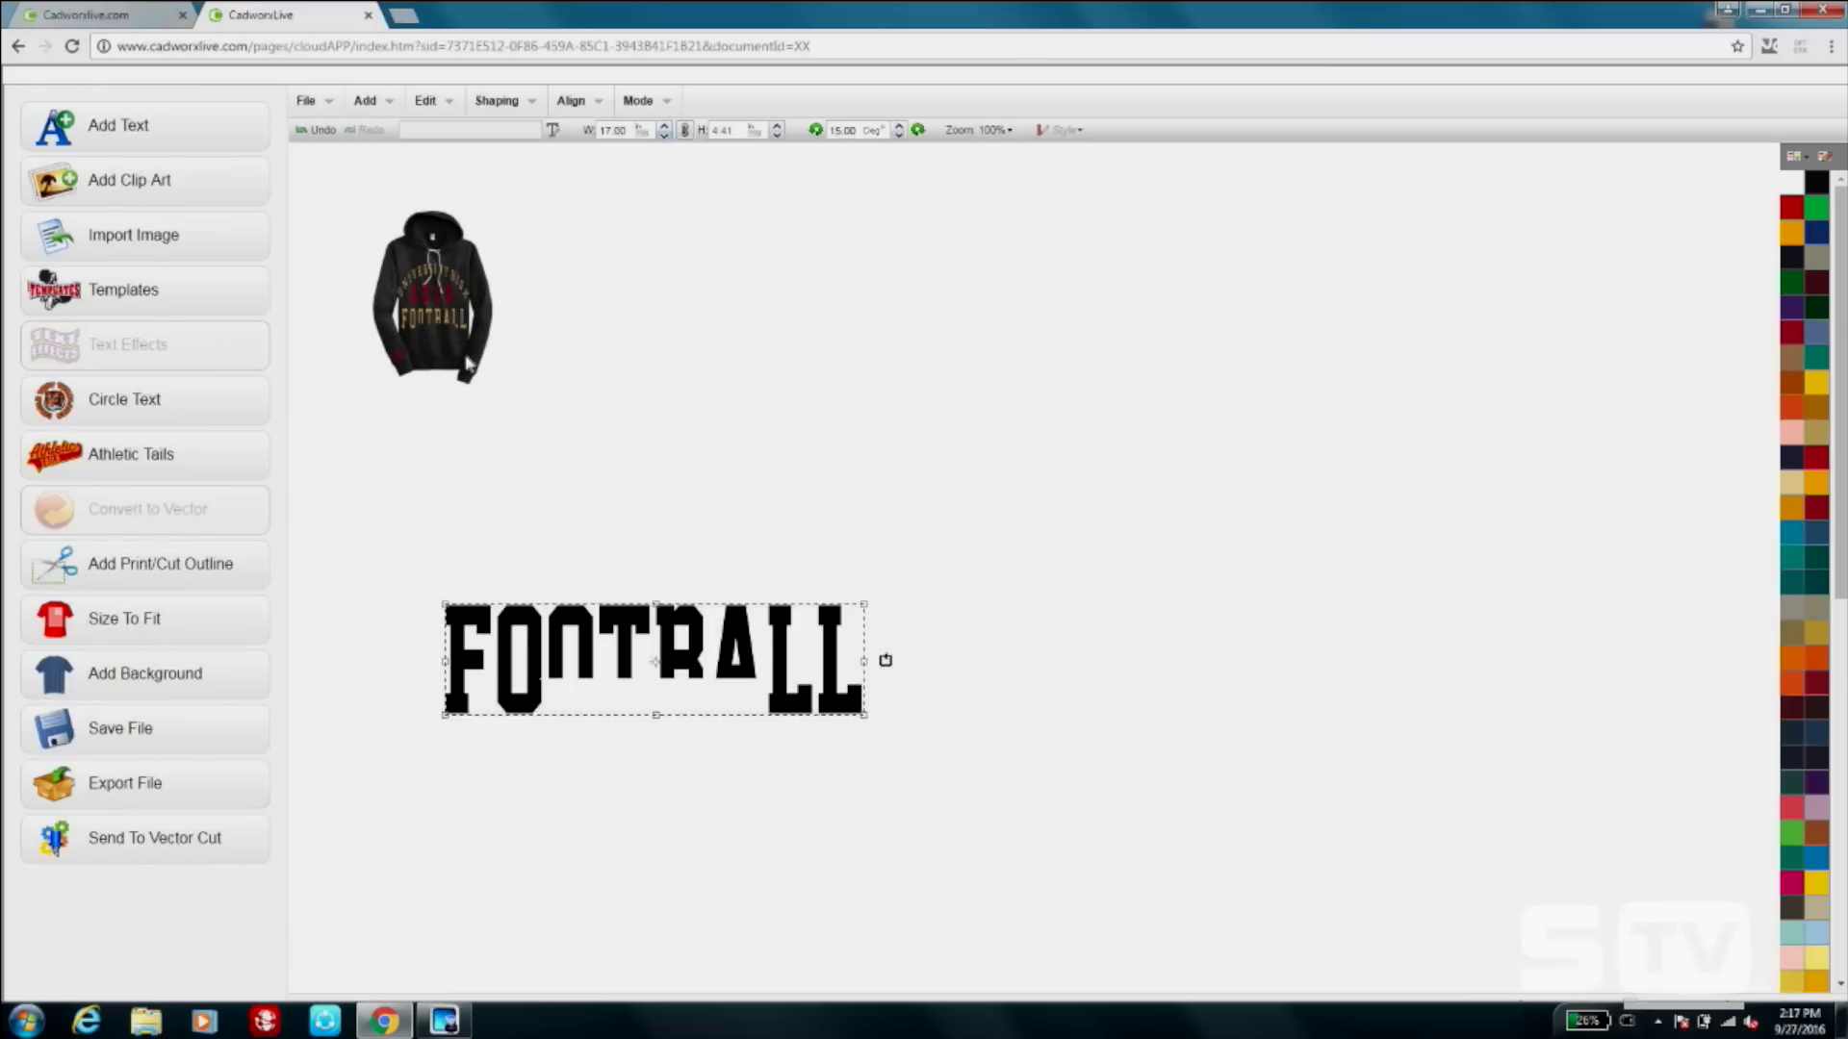
# Move the hoodie image right, enlarge it by its corners, and zoom to 75%.
pyautogui.moveTo(434, 240); pyautogui.dragTo(851, 298)
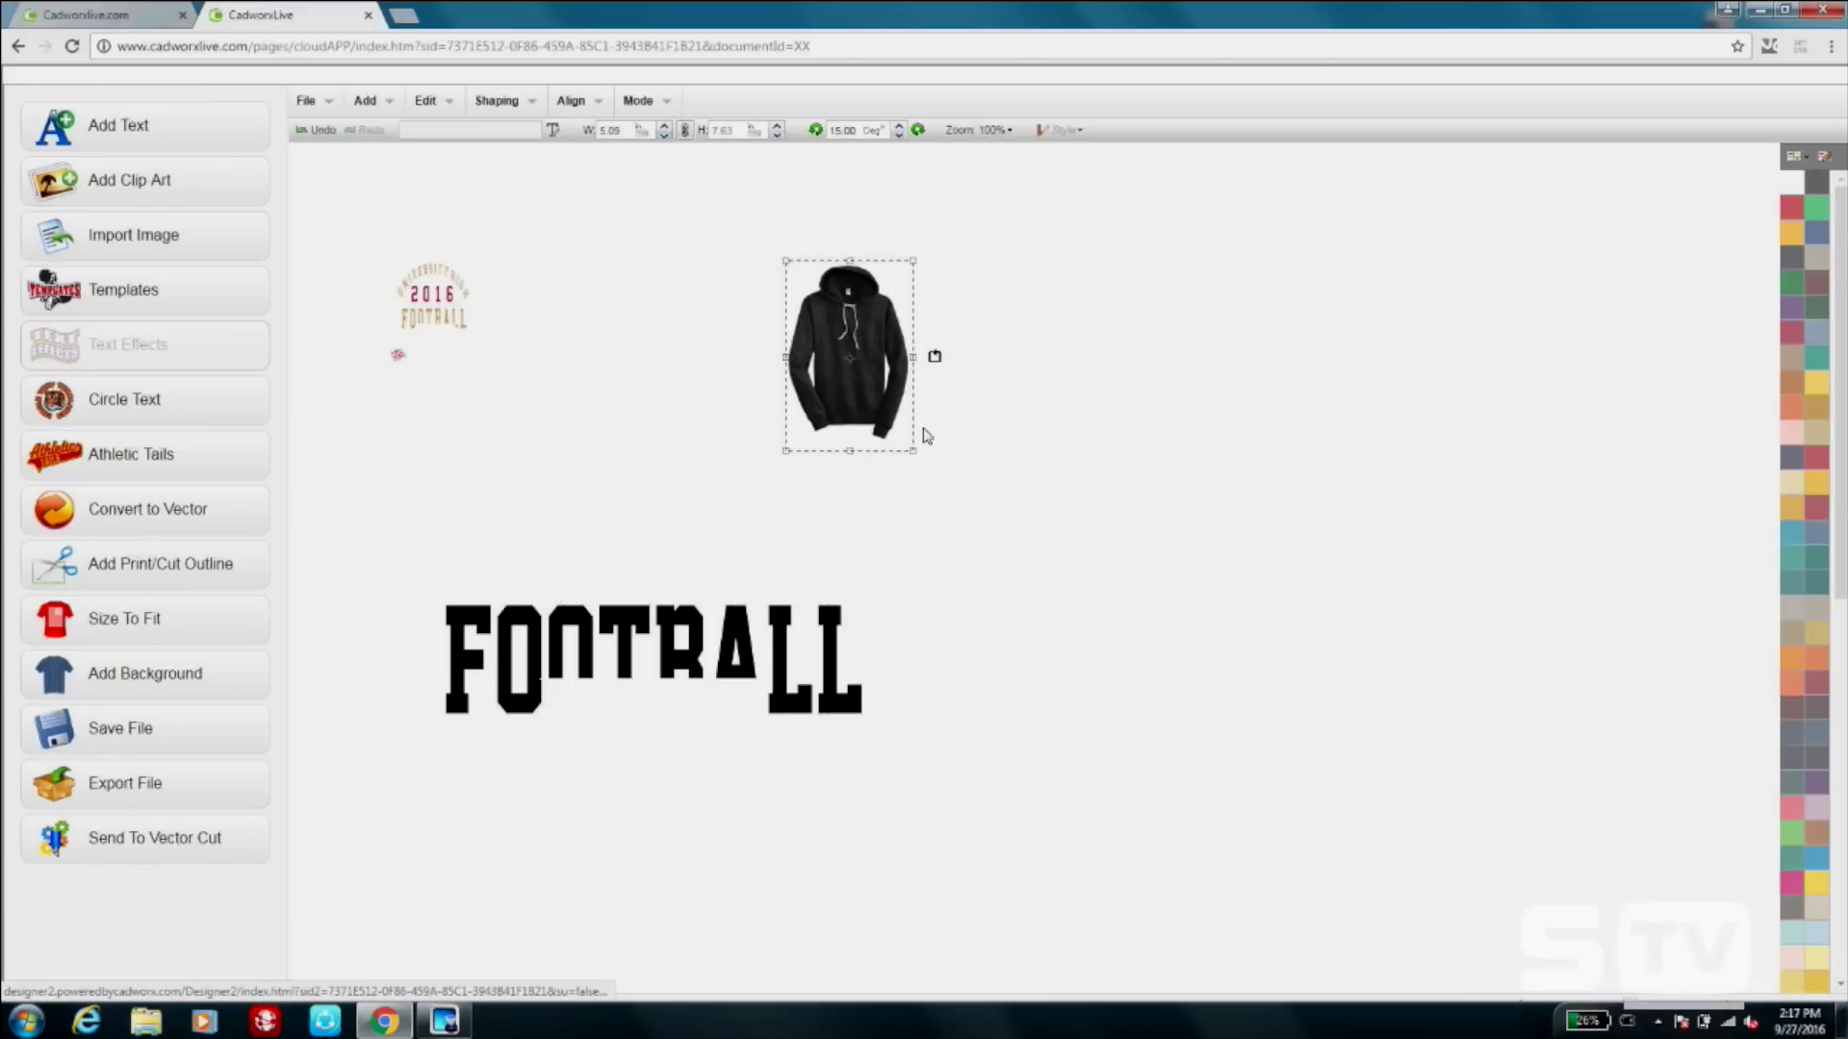
pyautogui.moveTo(911, 447); pyautogui.dragTo(1233, 619)
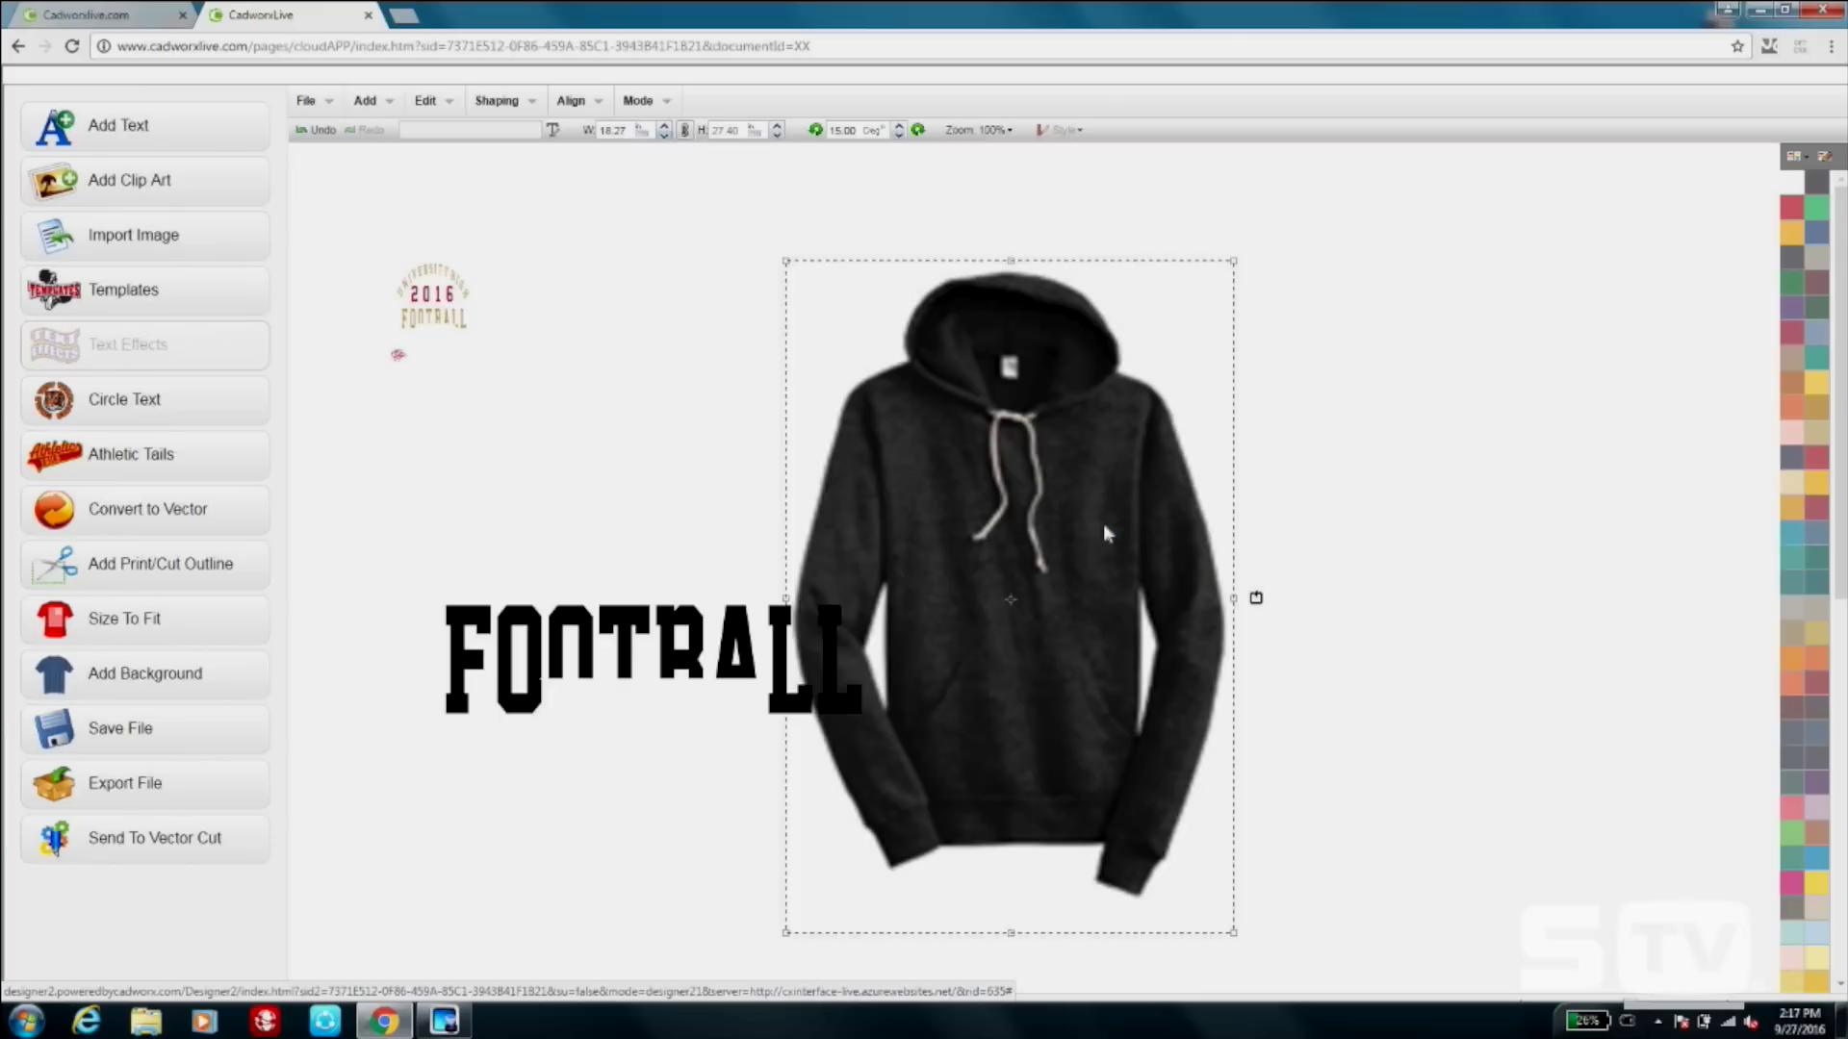
pyautogui.moveTo(1060, 540); pyautogui.dragTo(1095, 489)
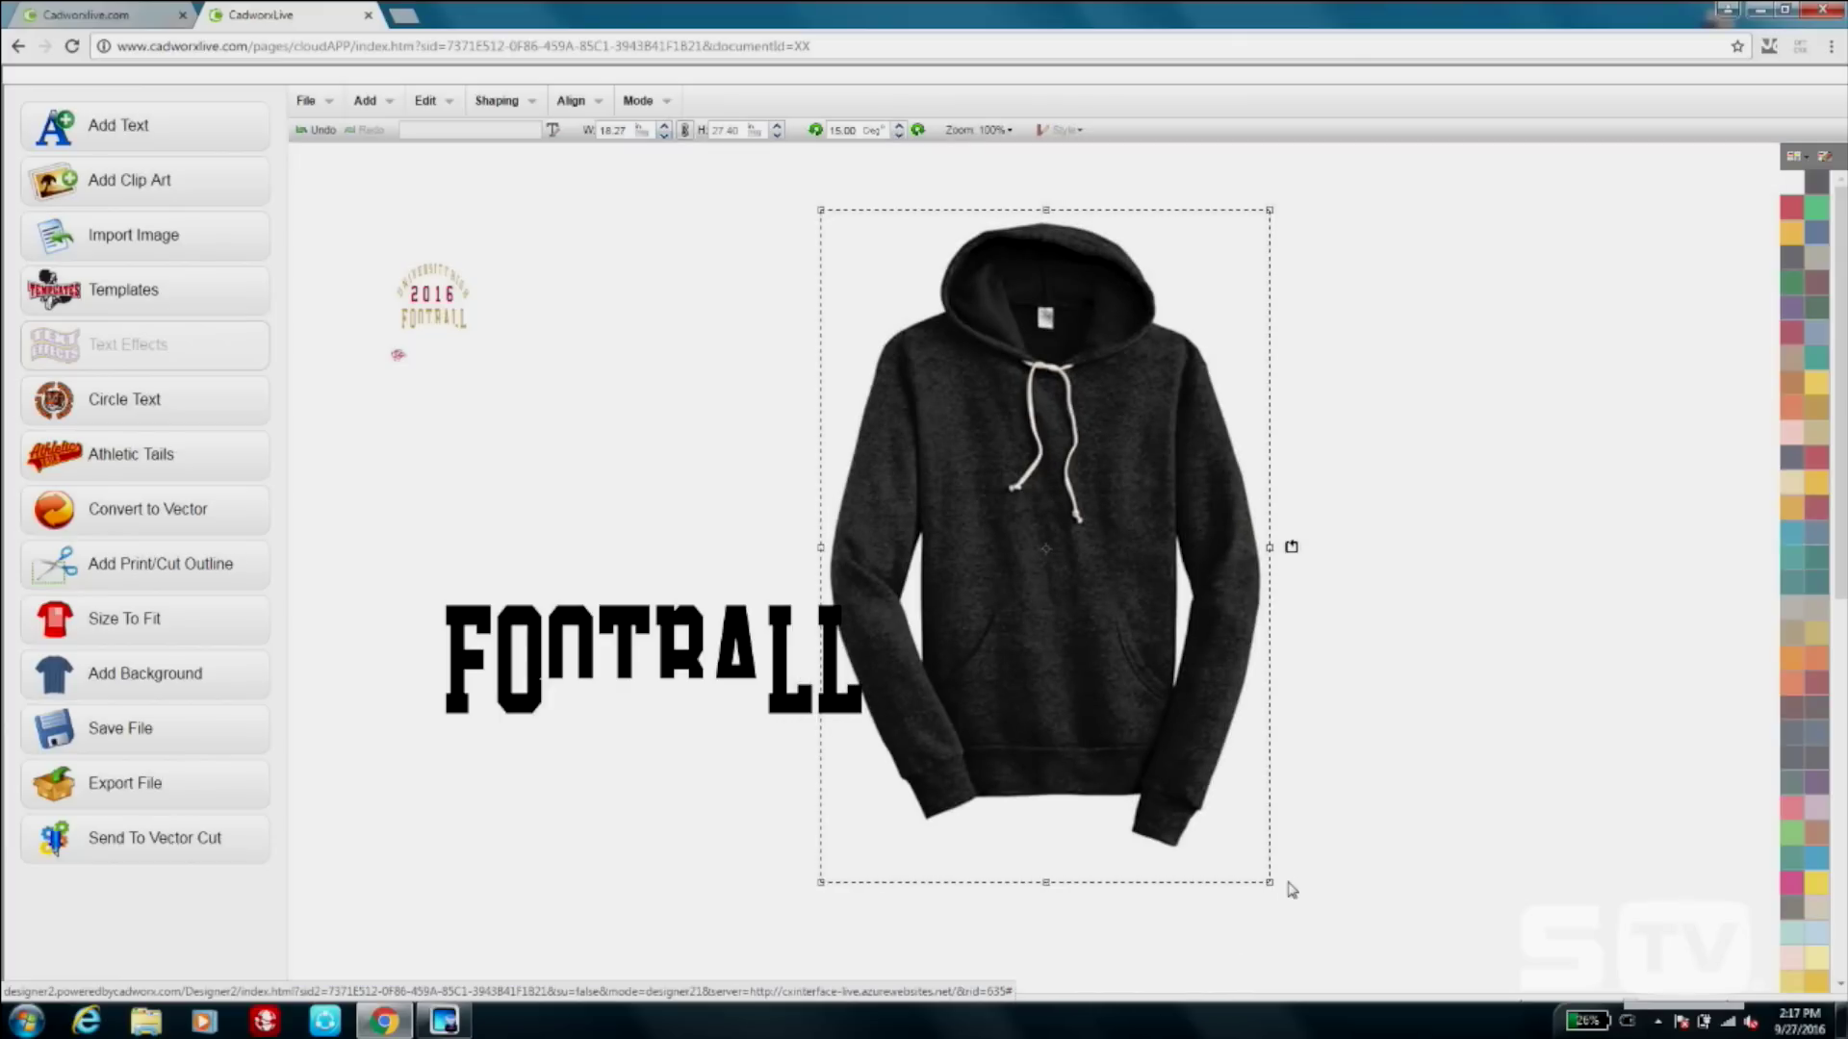
pyautogui.moveTo(1270, 881); pyautogui.dragTo(1332, 902)
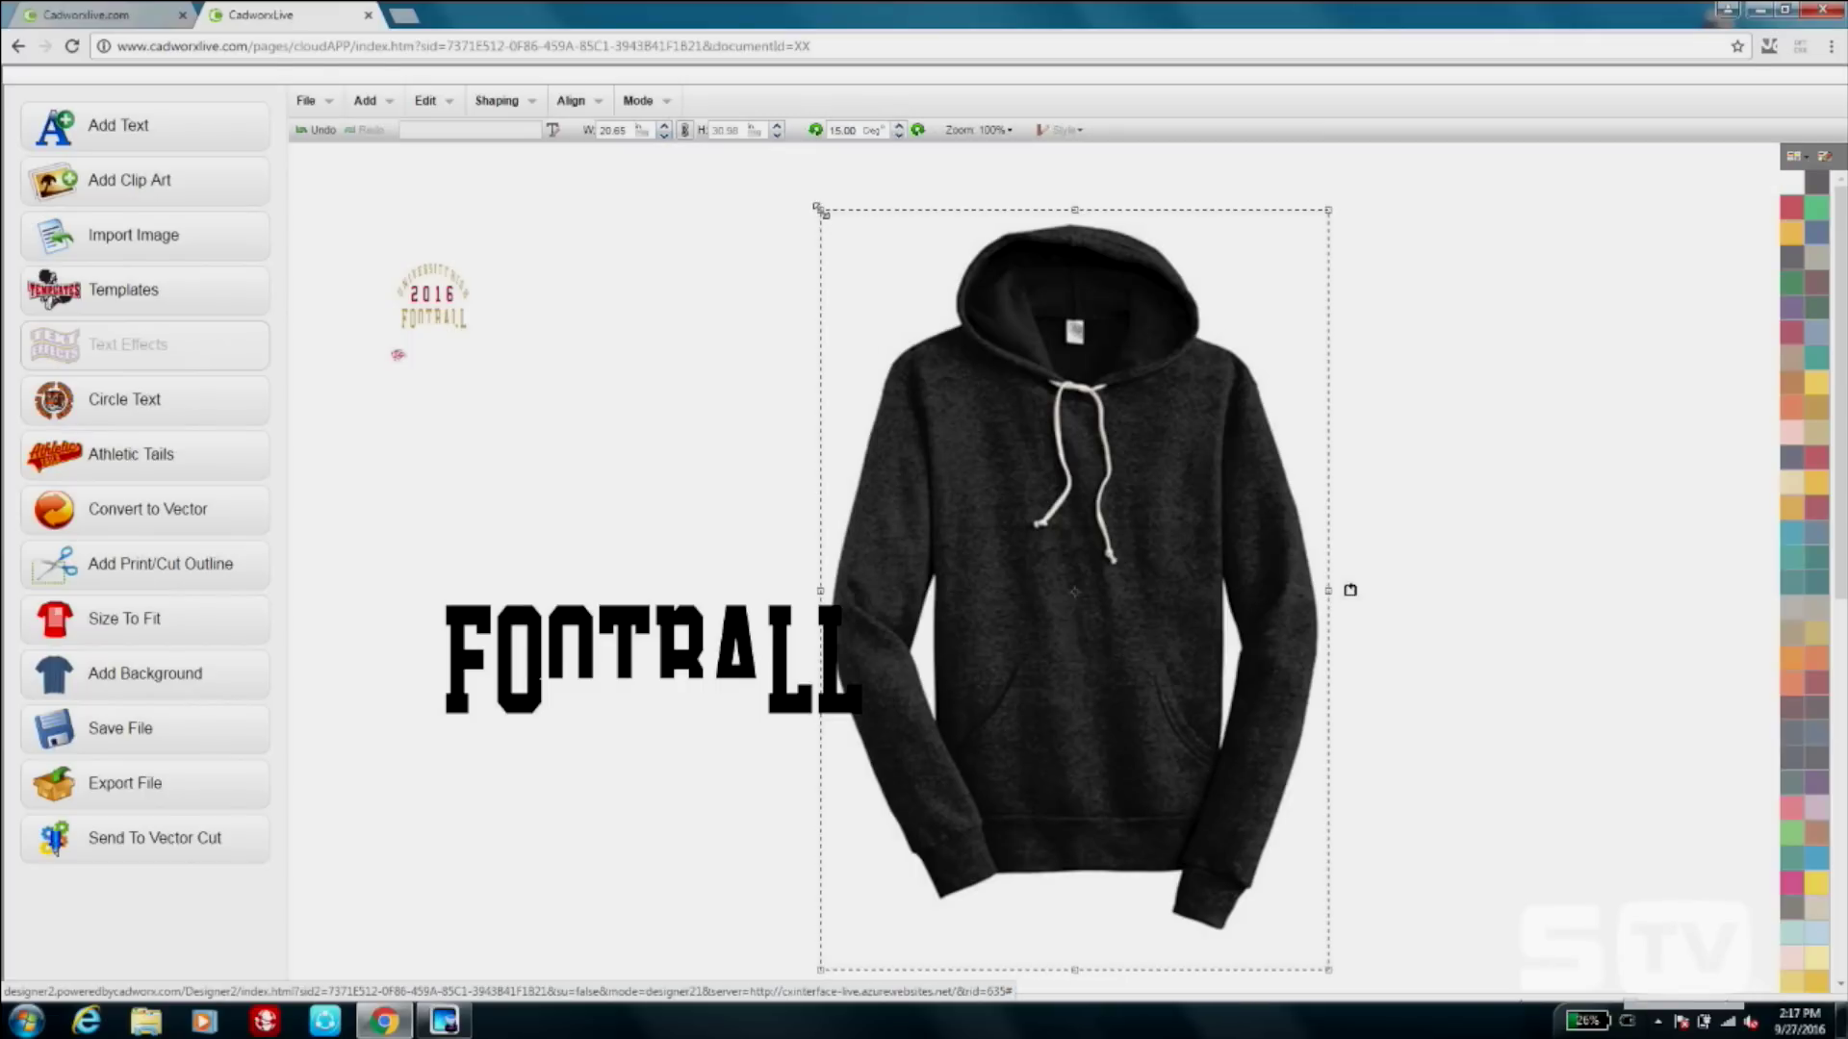
pyautogui.moveTo(818, 209); pyautogui.dragTo(656, 198)
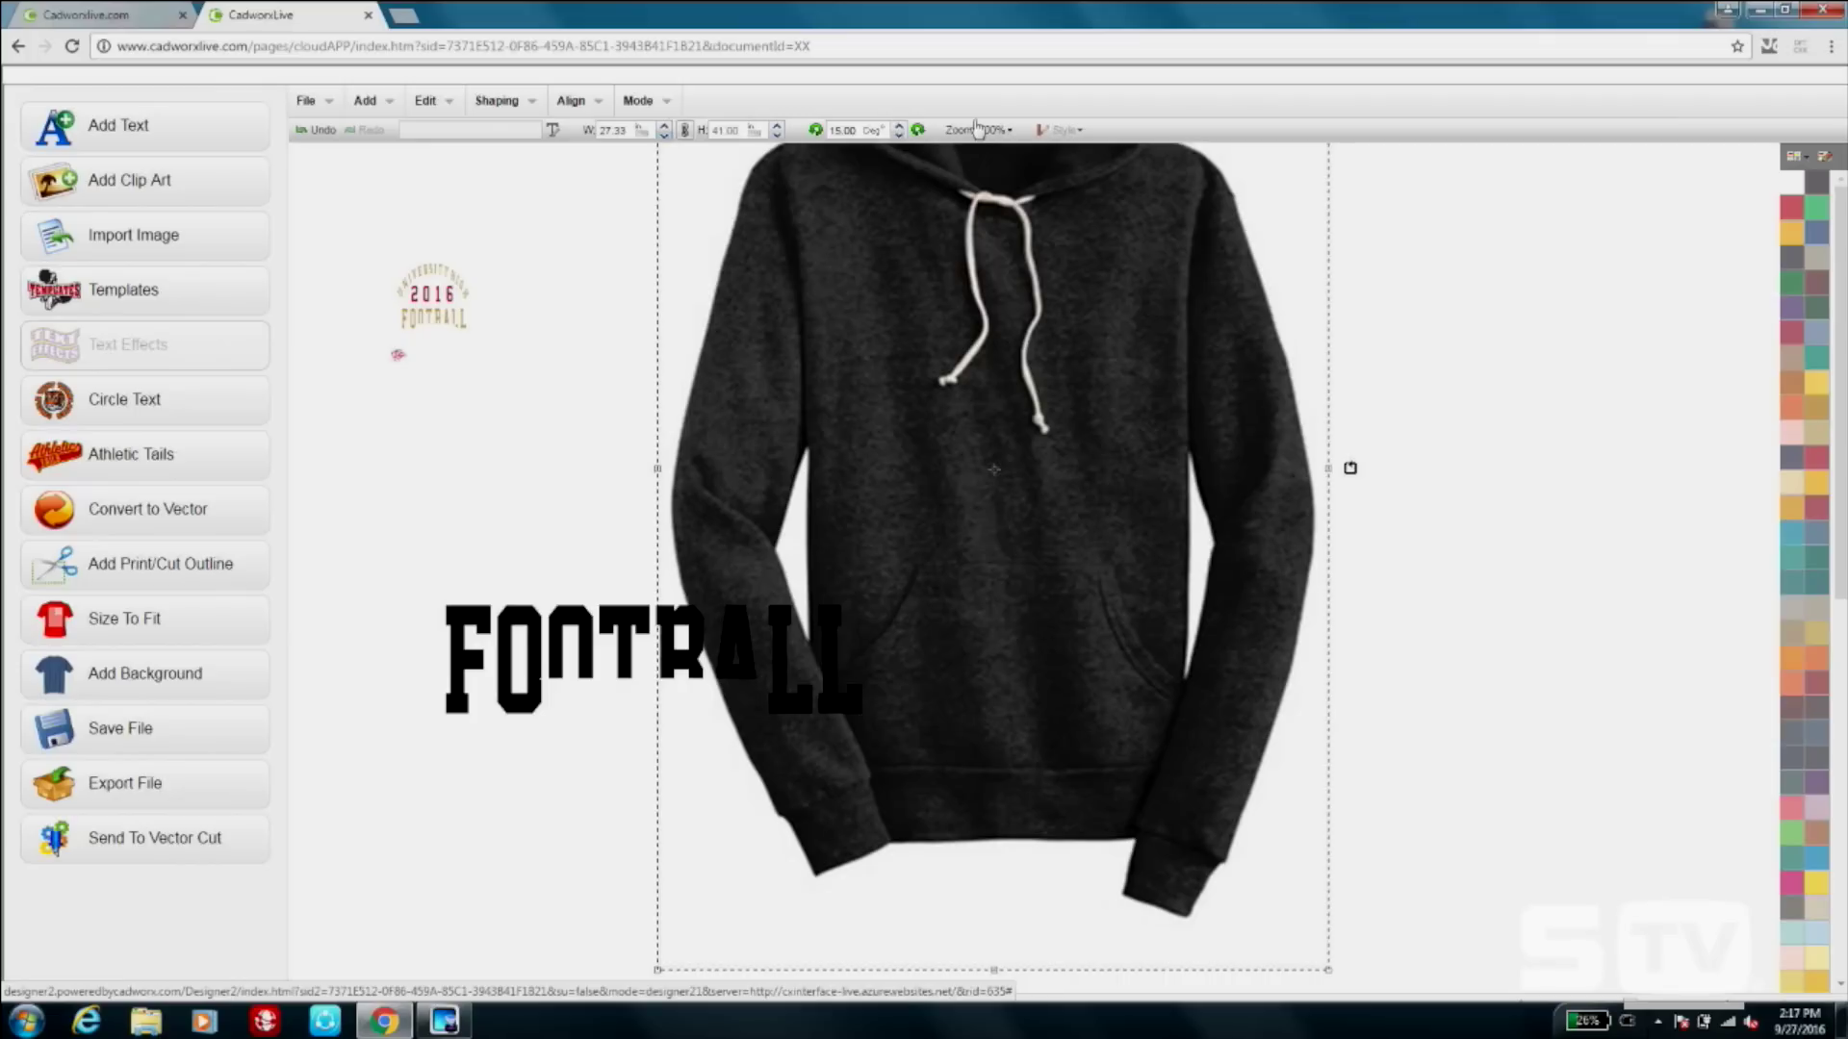
pyautogui.click(979, 129)
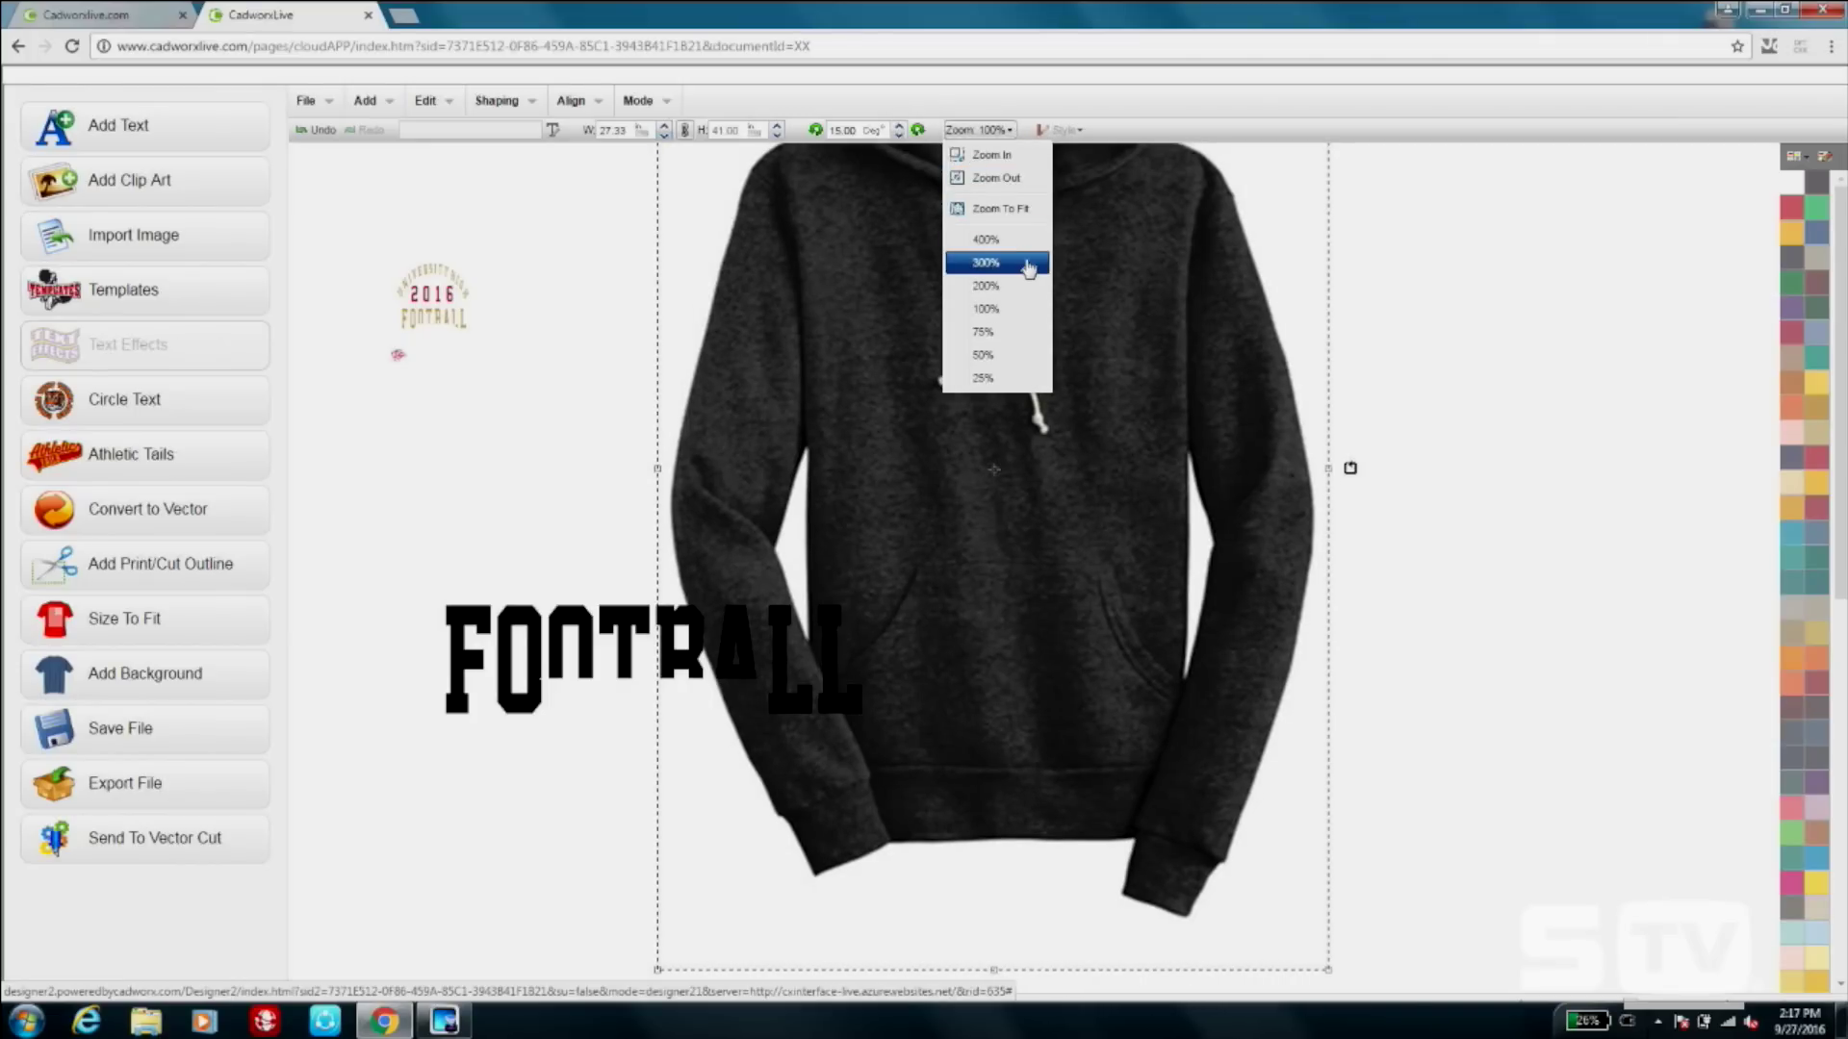
pyautogui.click(1022, 332)
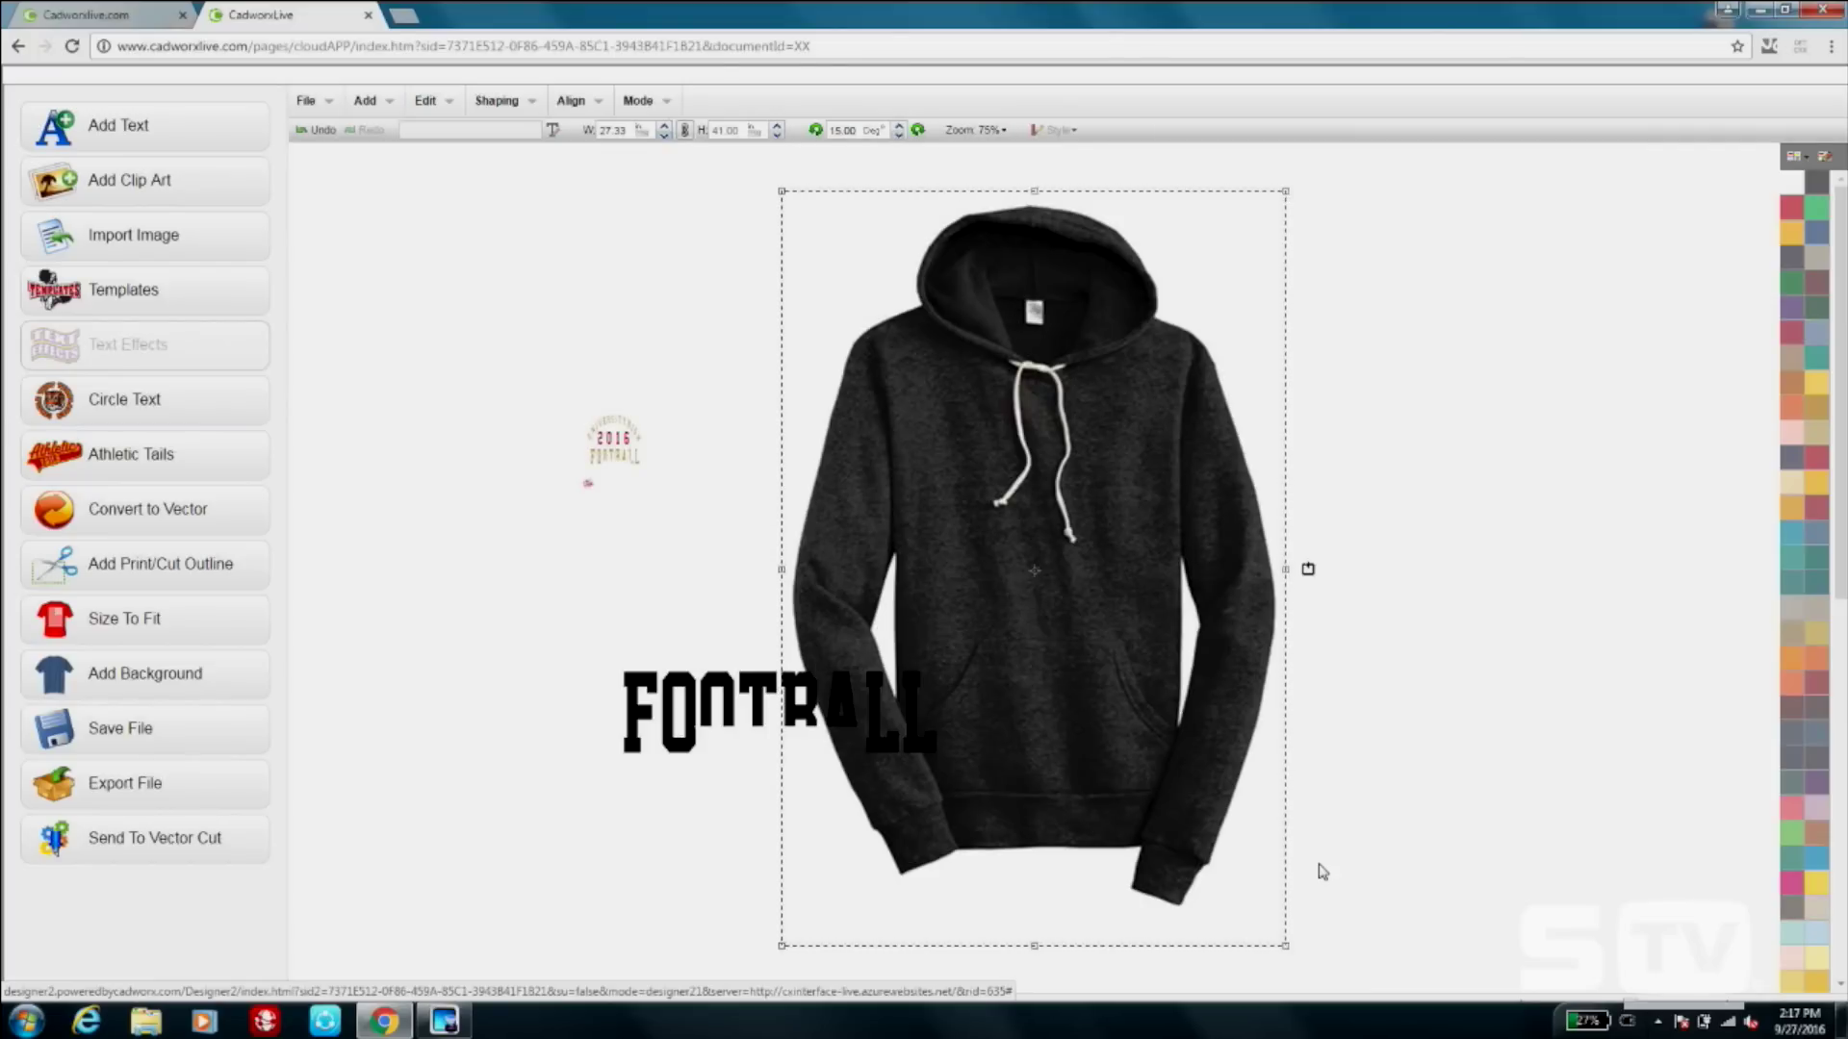
# Place FOOTBALL across the hoodie's chest and fine-tune the hoodie's size and position.
pyautogui.moveTo(1296, 957); pyautogui.dragTo(1332, 1011)
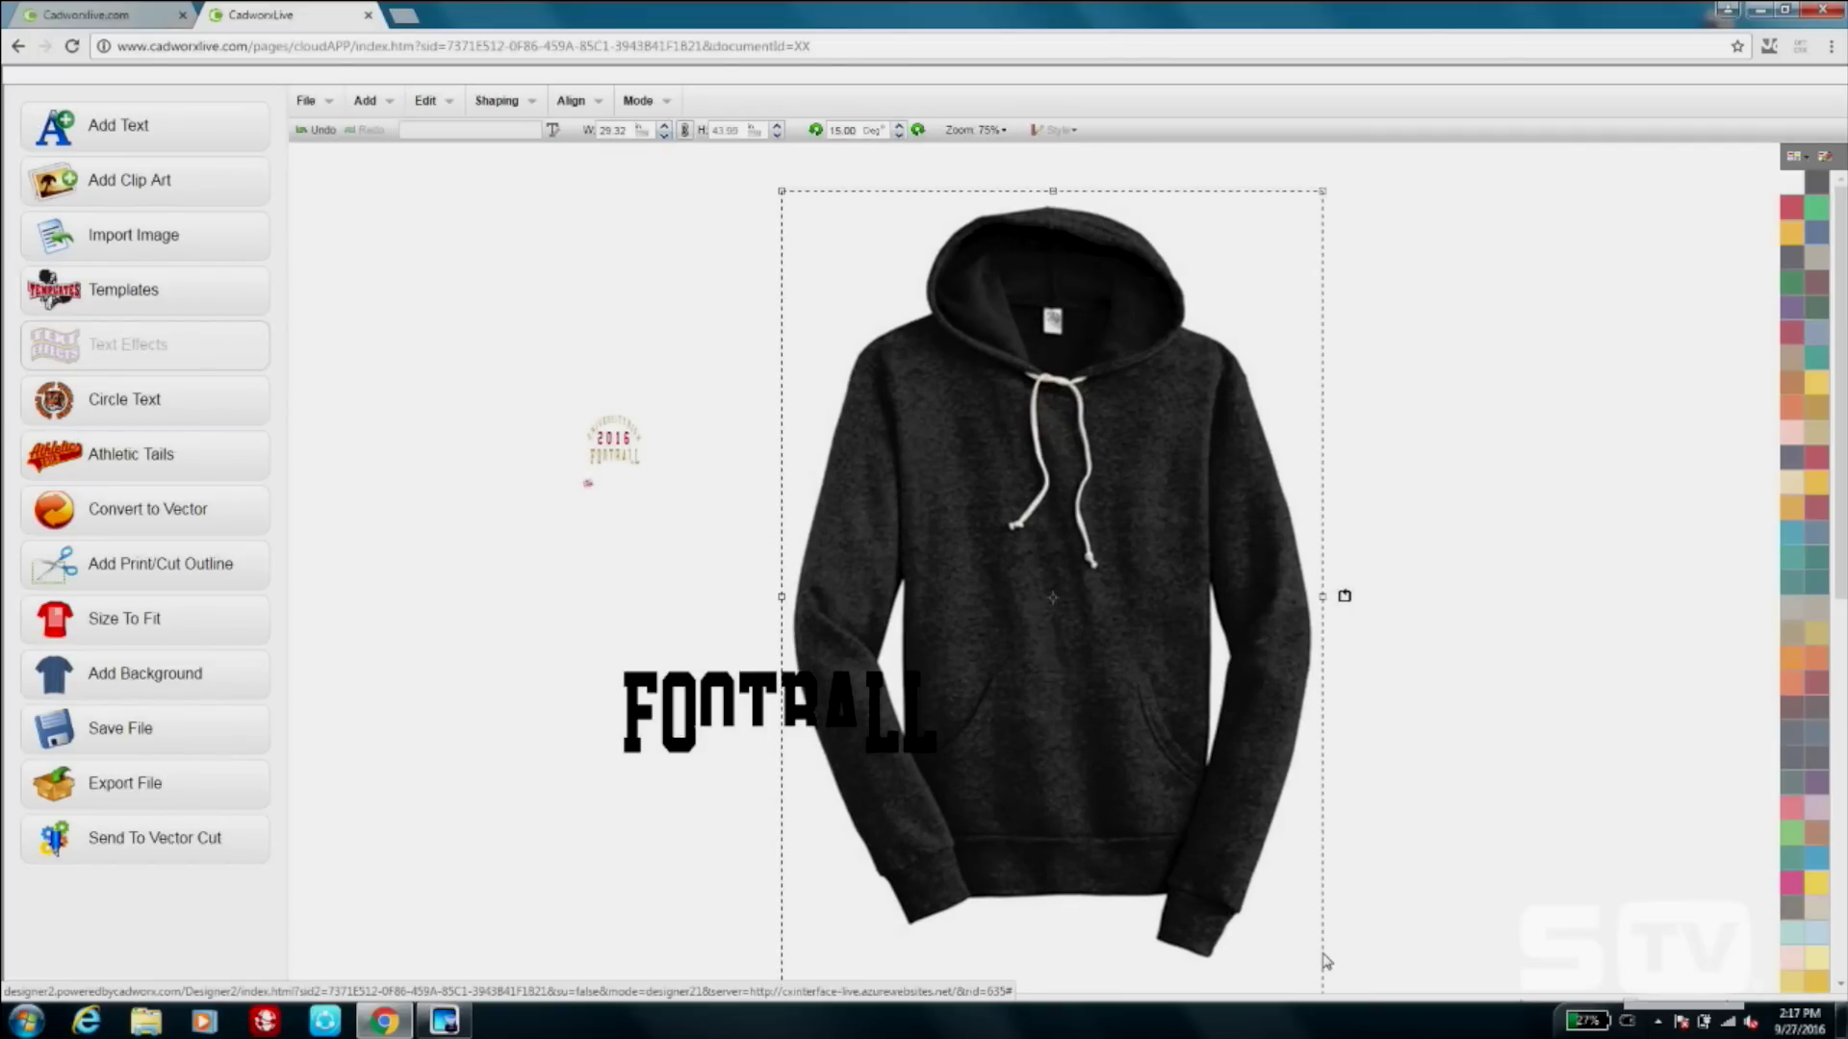
pyautogui.moveTo(706, 714); pyautogui.dragTo(994, 660)
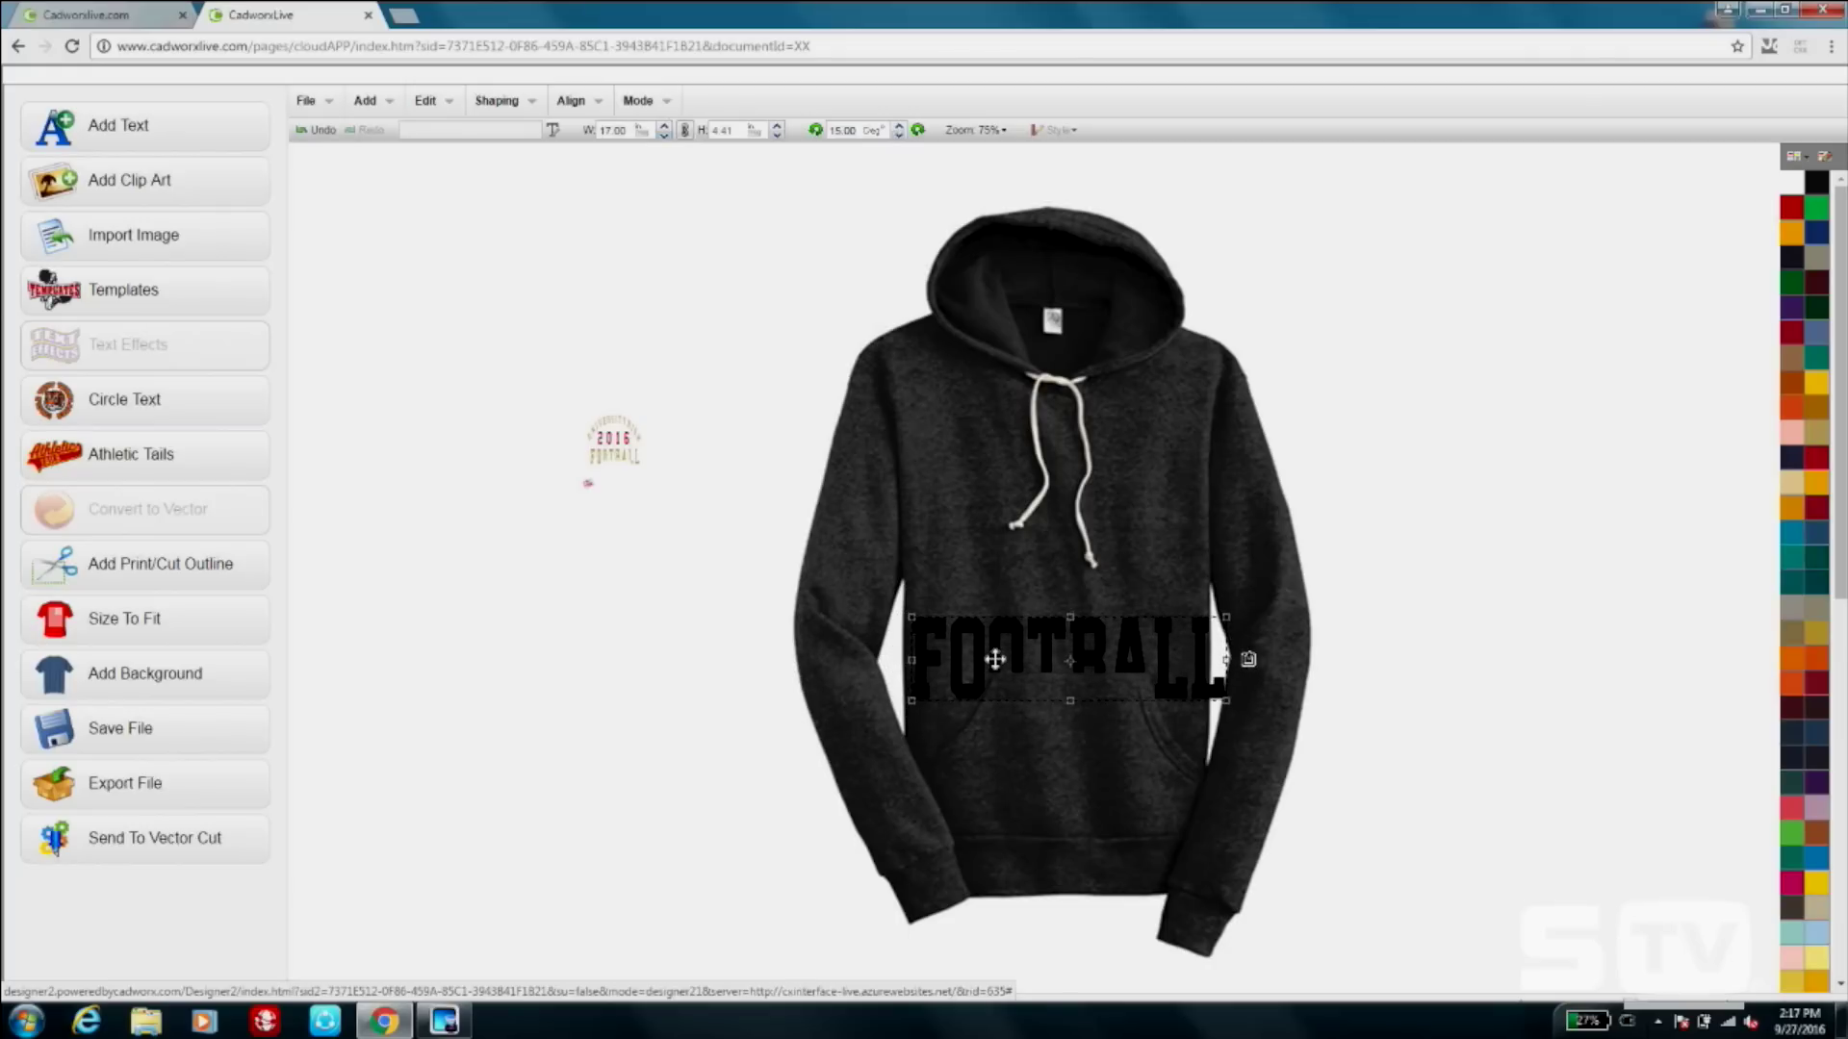
pyautogui.click(1138, 574)
pyautogui.moveTo(1326, 597); pyautogui.dragTo(1353, 596)
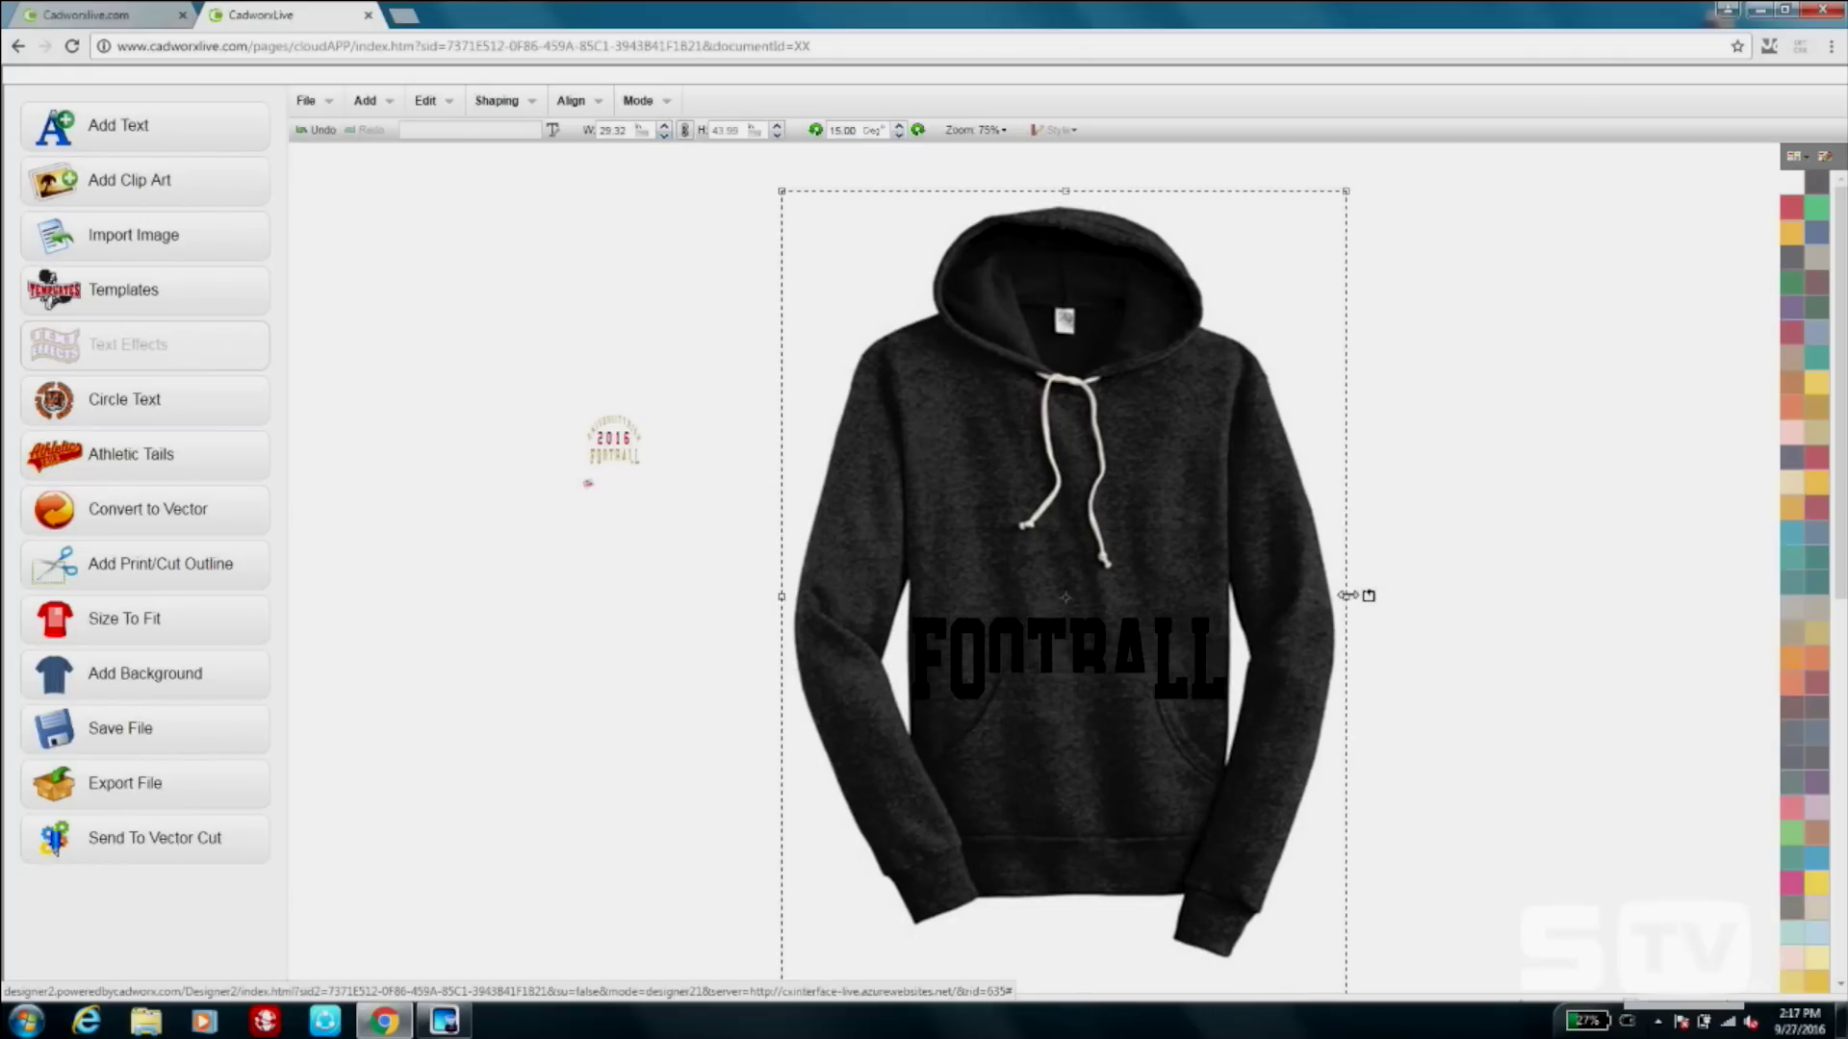
pyautogui.moveTo(1068, 652); pyautogui.dragTo(1053, 653)
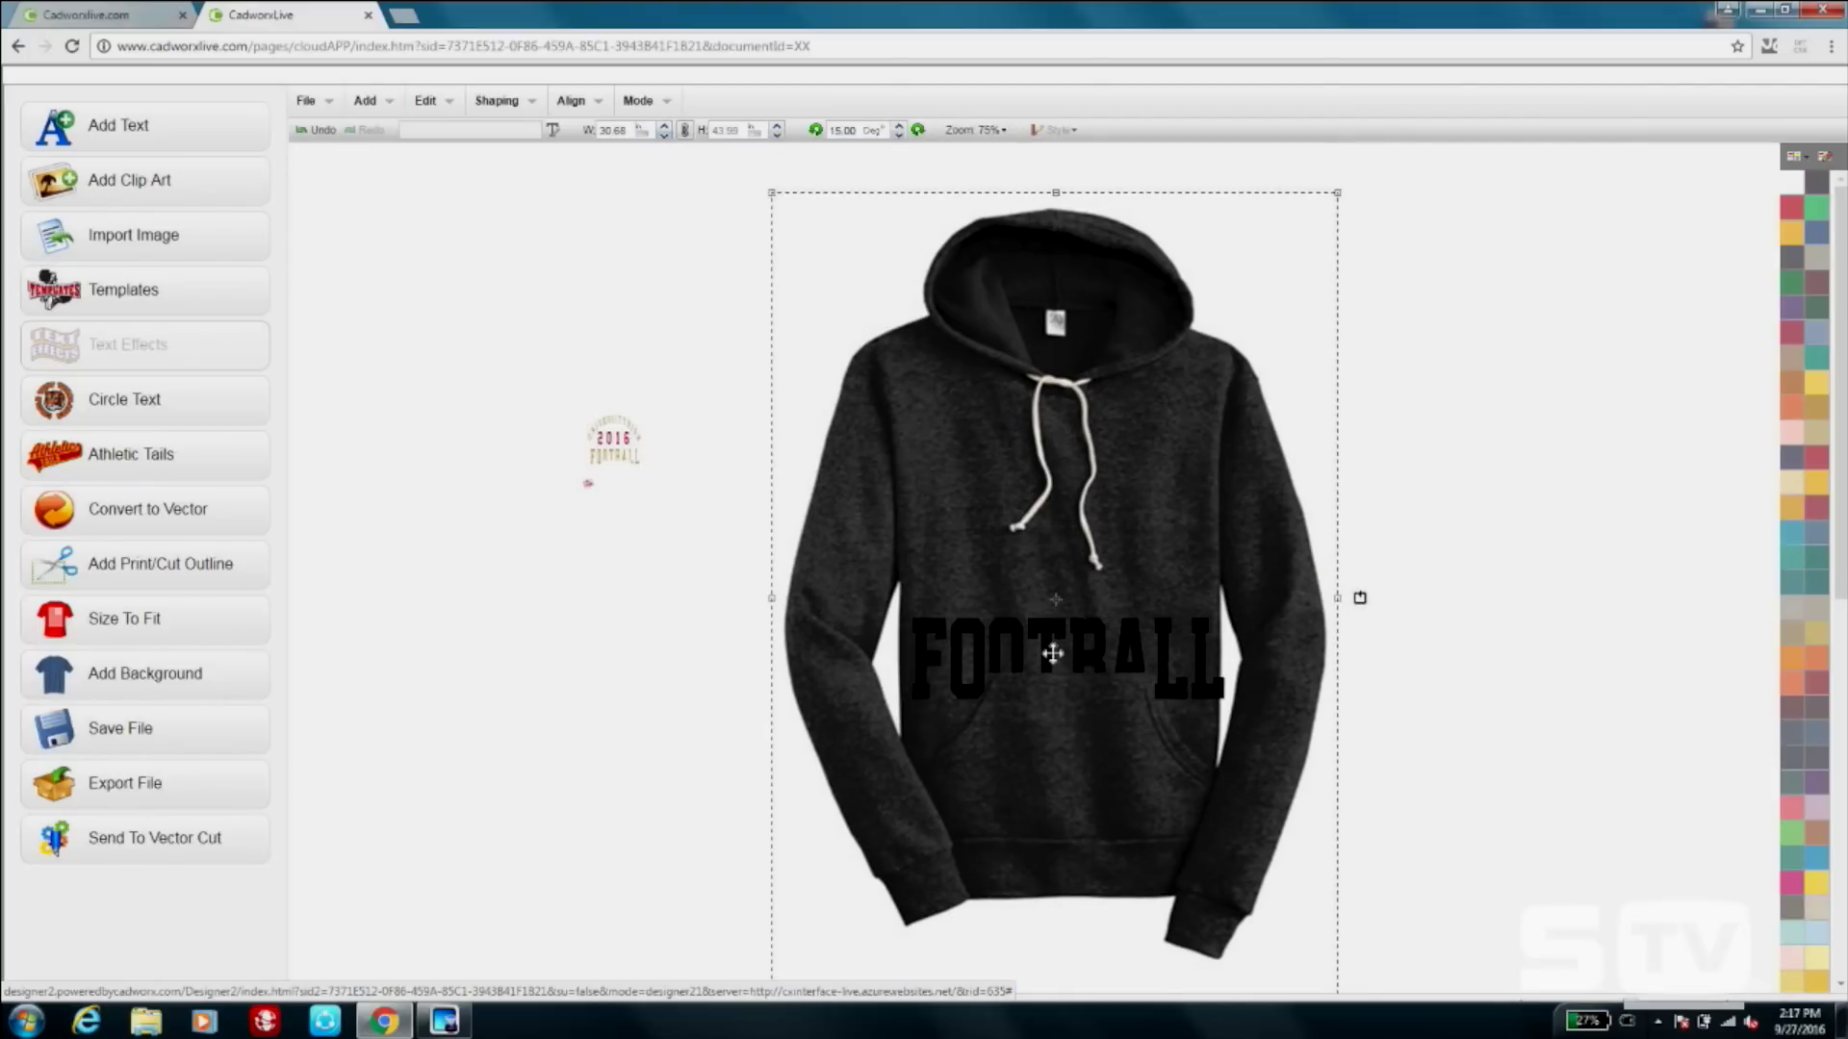
pyautogui.click(1686, 593)
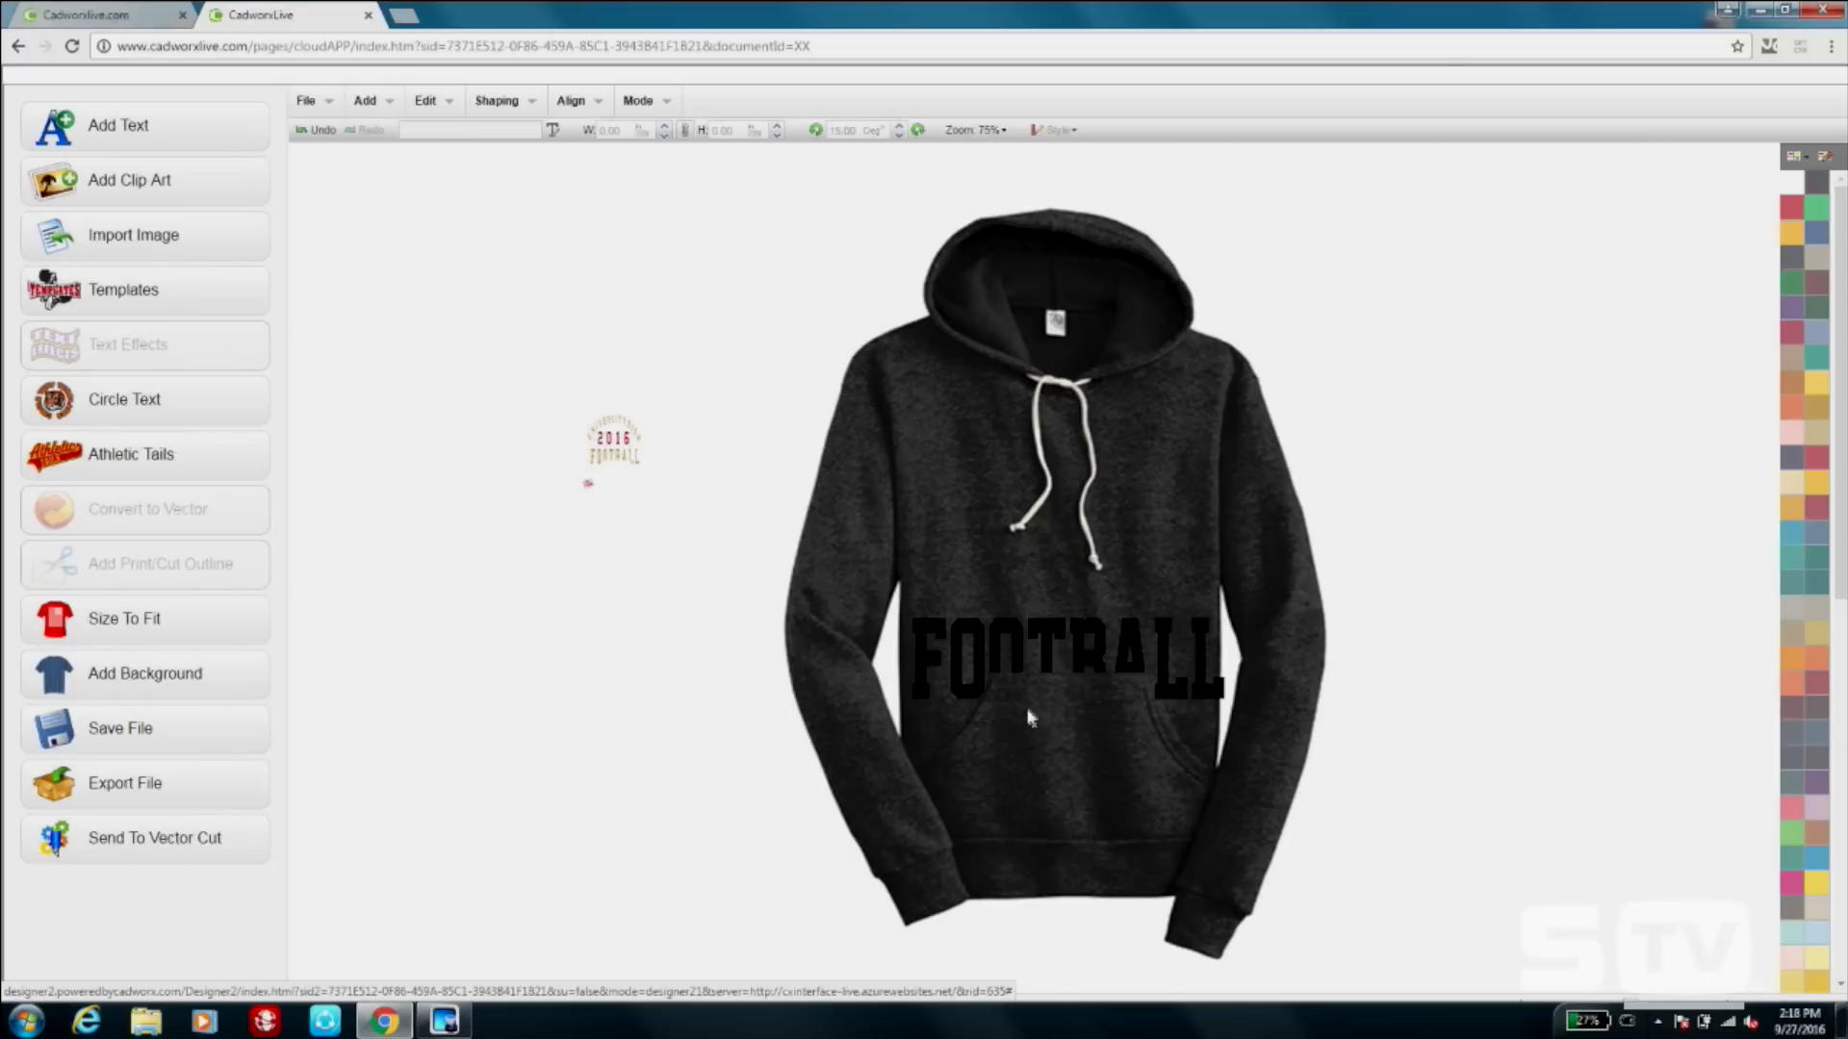
pyautogui.click(1046, 656)
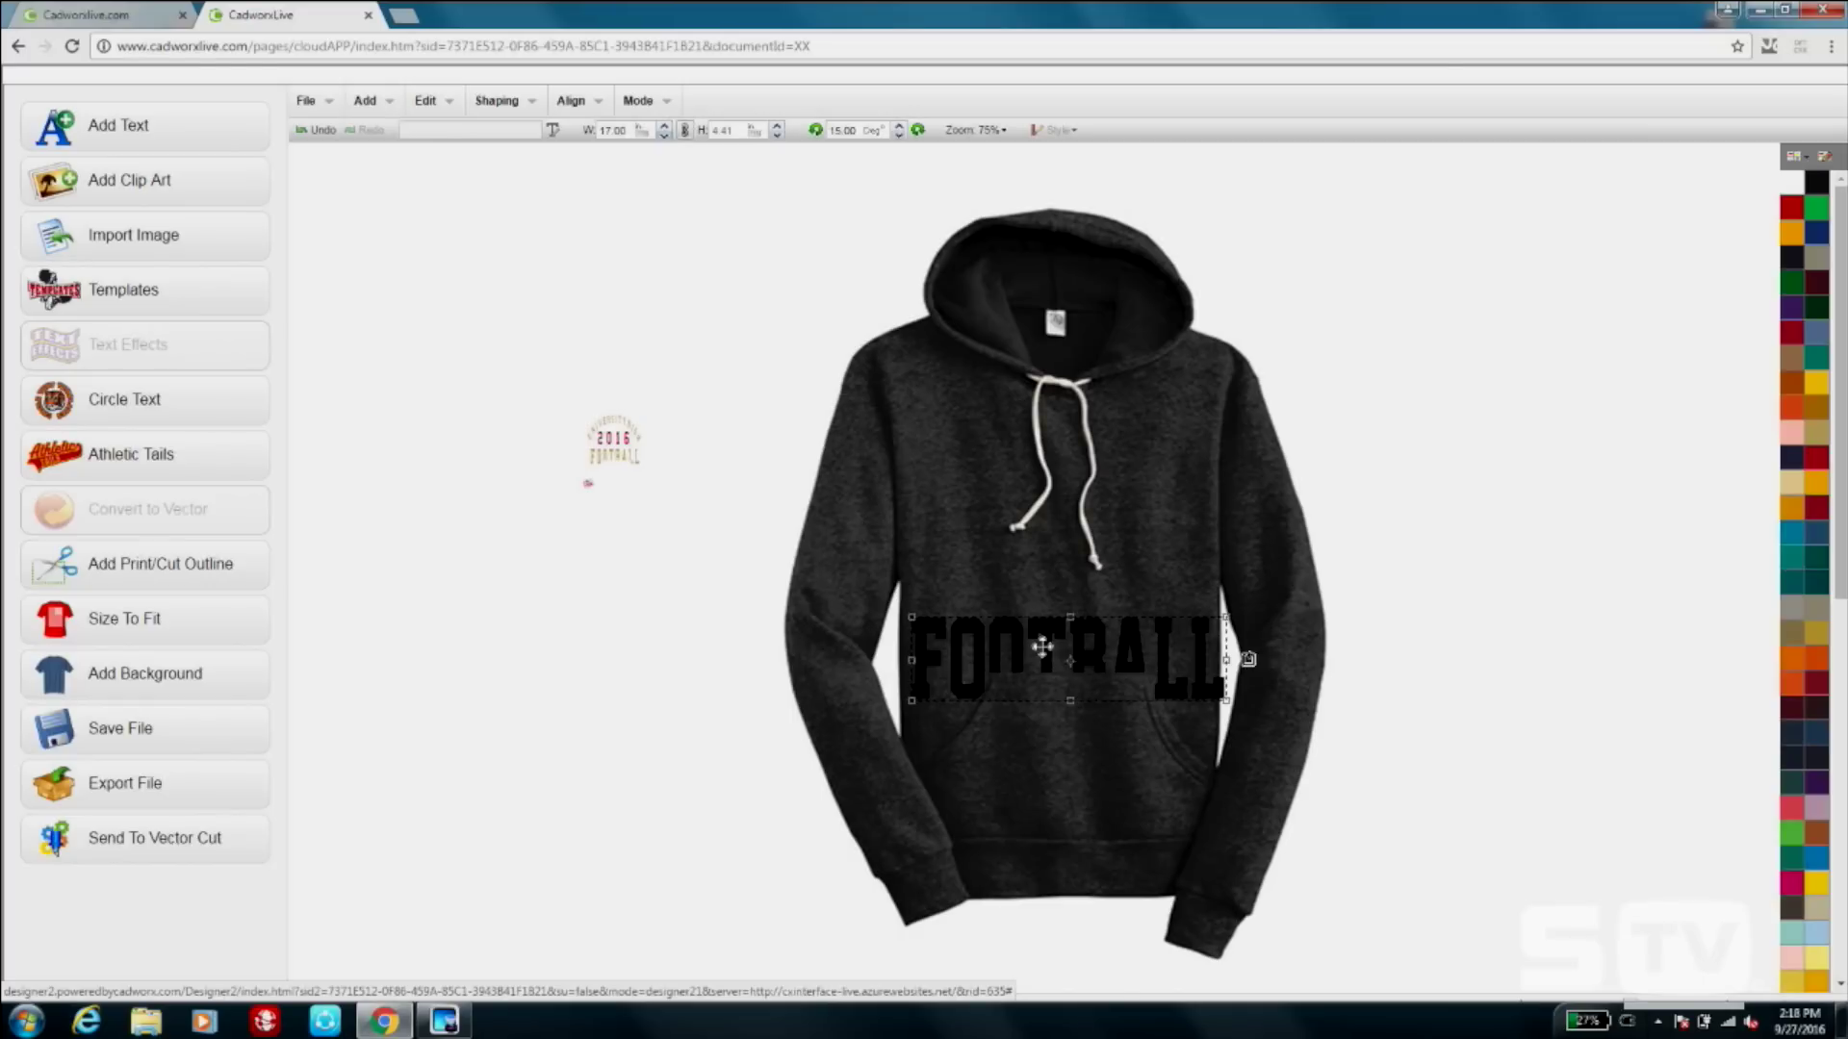
# Colour FOOTBALL Vegas Gold, then enlarge the 2016 Football graphic to about 14.12 by 18.18 at top-left.
pyautogui.click(1813, 438)
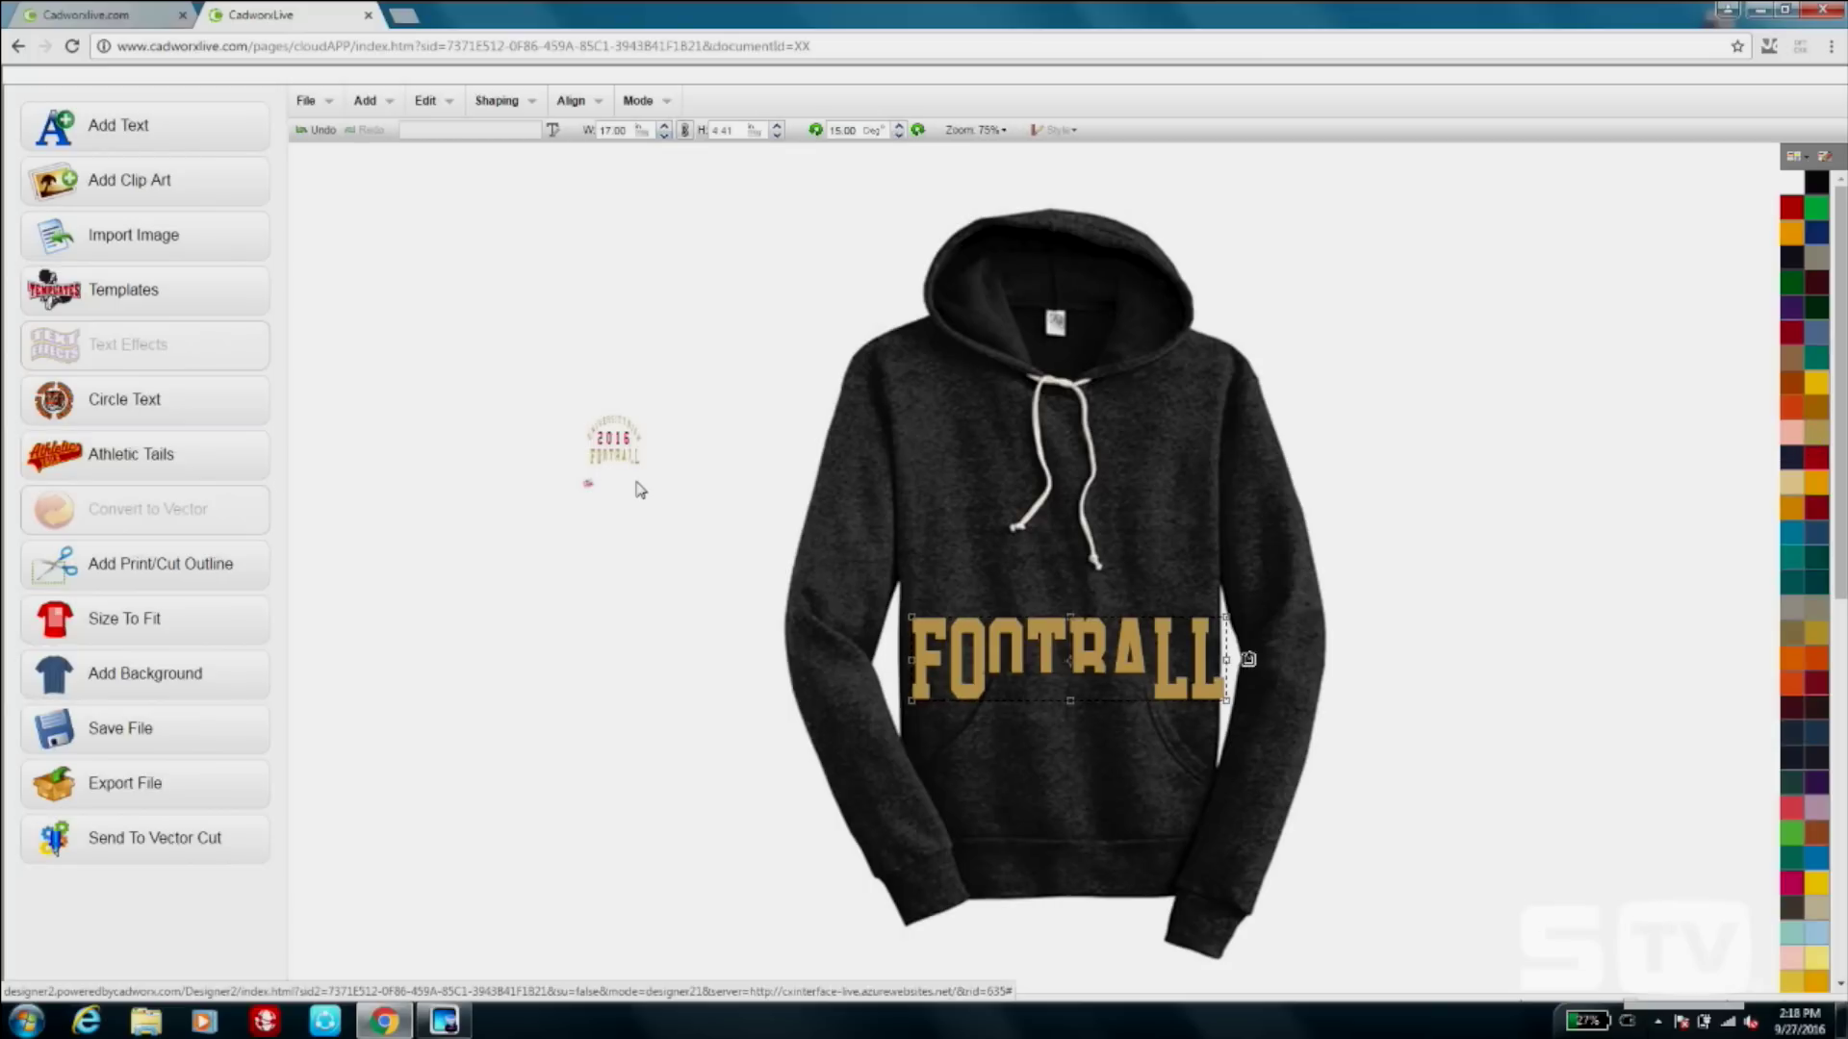
pyautogui.click(456, 548)
pyautogui.moveTo(524, 388); pyautogui.dragTo(745, 560)
pyautogui.moveTo(576, 493); pyautogui.dragTo(380, 749)
pyautogui.moveTo(532, 604); pyautogui.dragTo(470, 412)
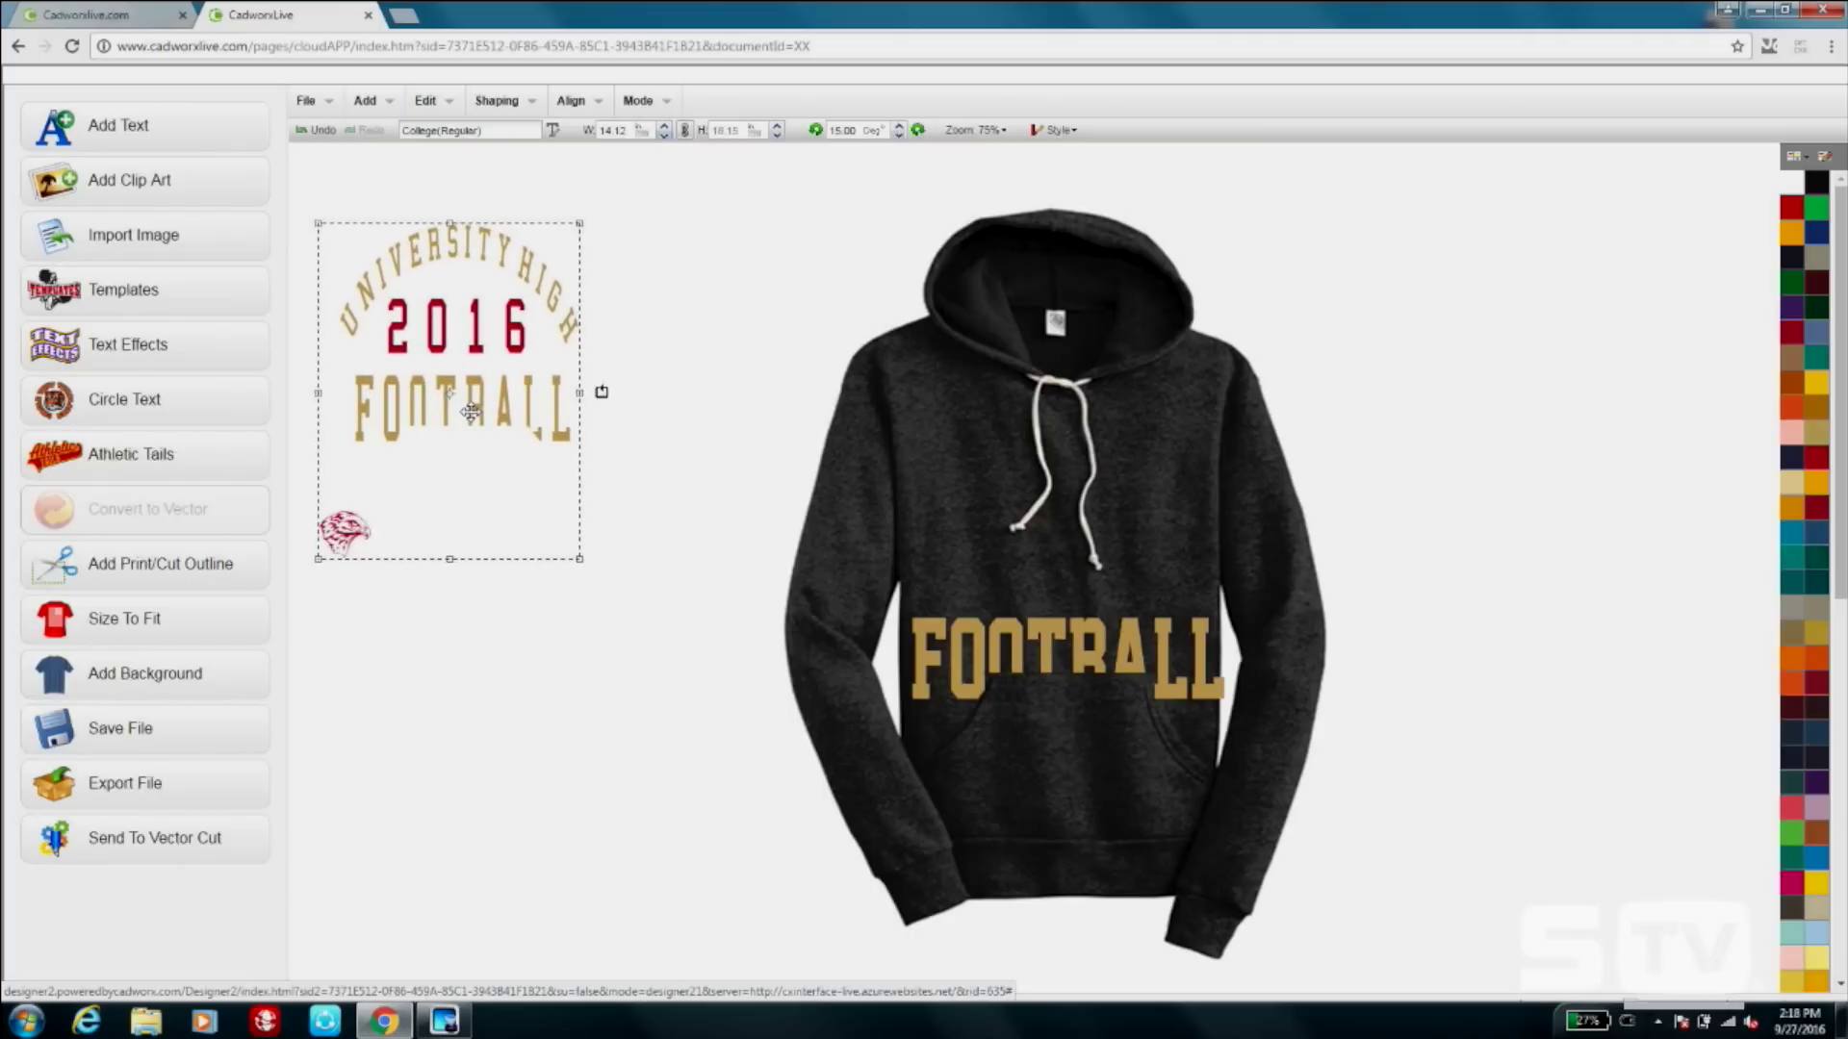
# Add a black Arial '2016' text with slightly adjusted character spacing.
pyautogui.click(169, 145)
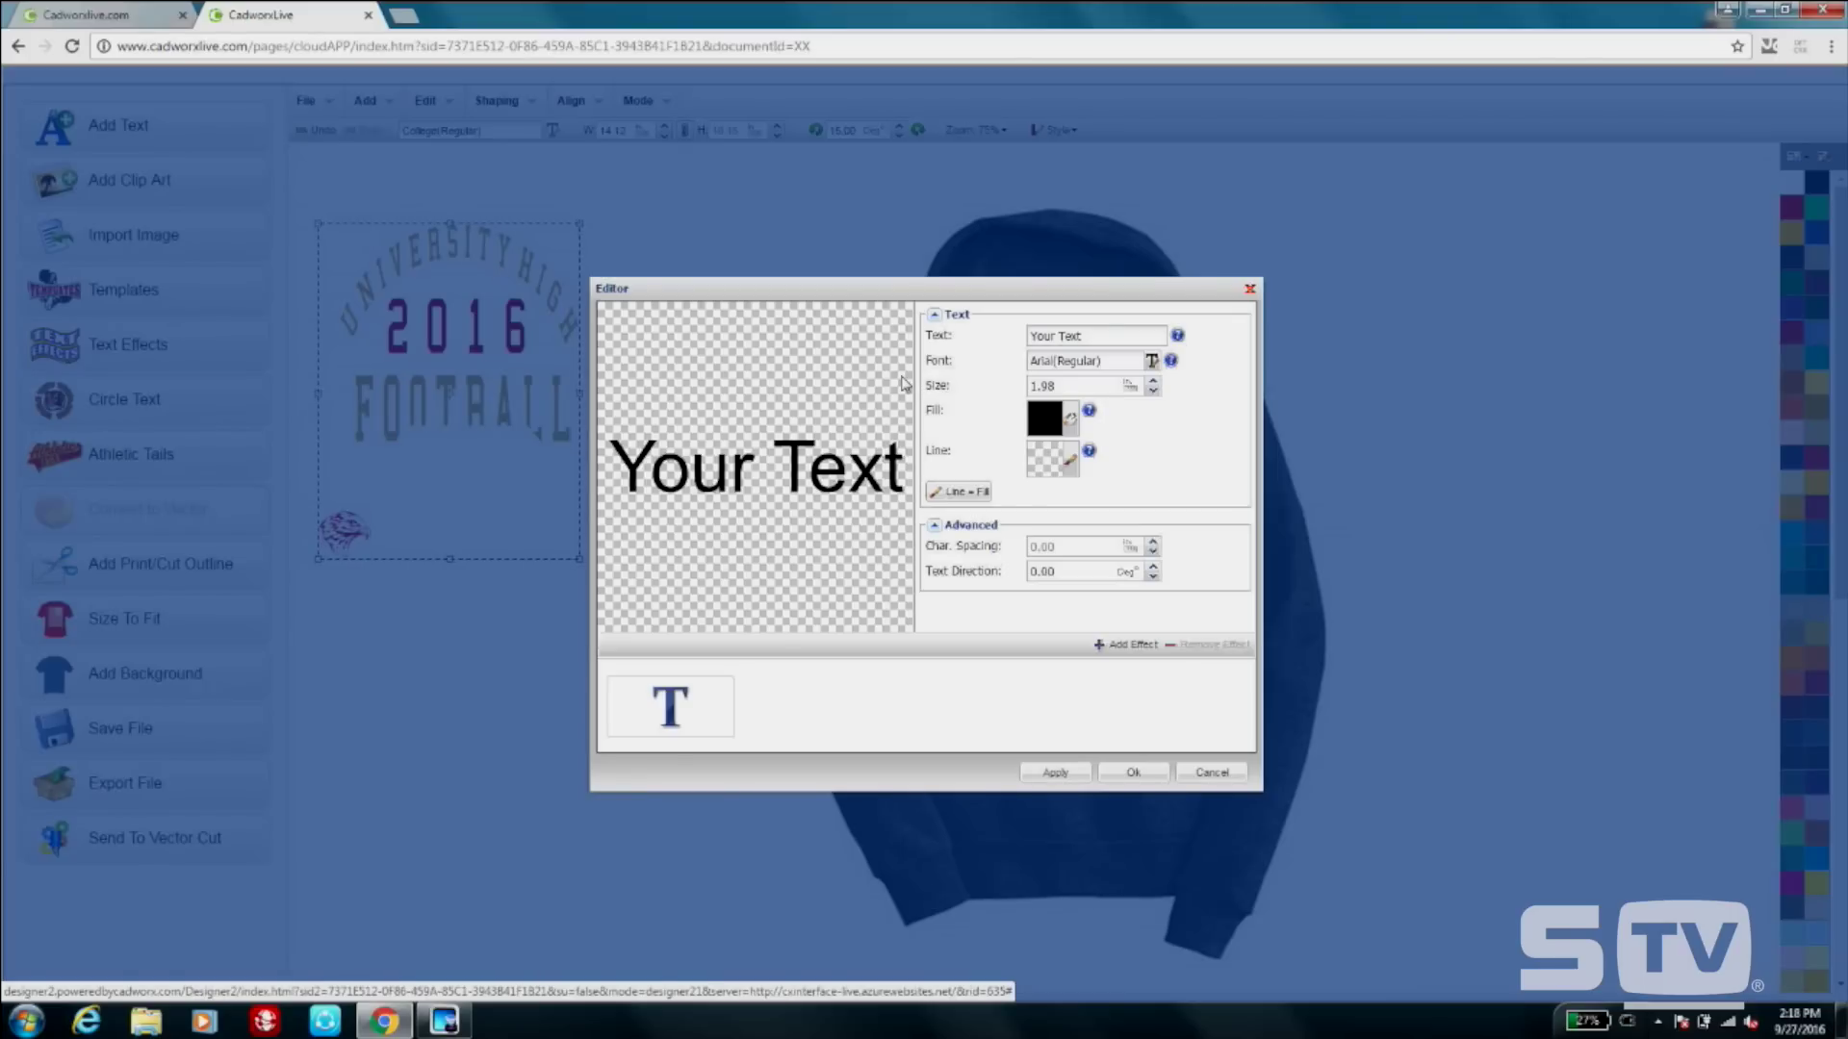
pyautogui.tripleClick(1111, 333)
pyautogui.write('2016')
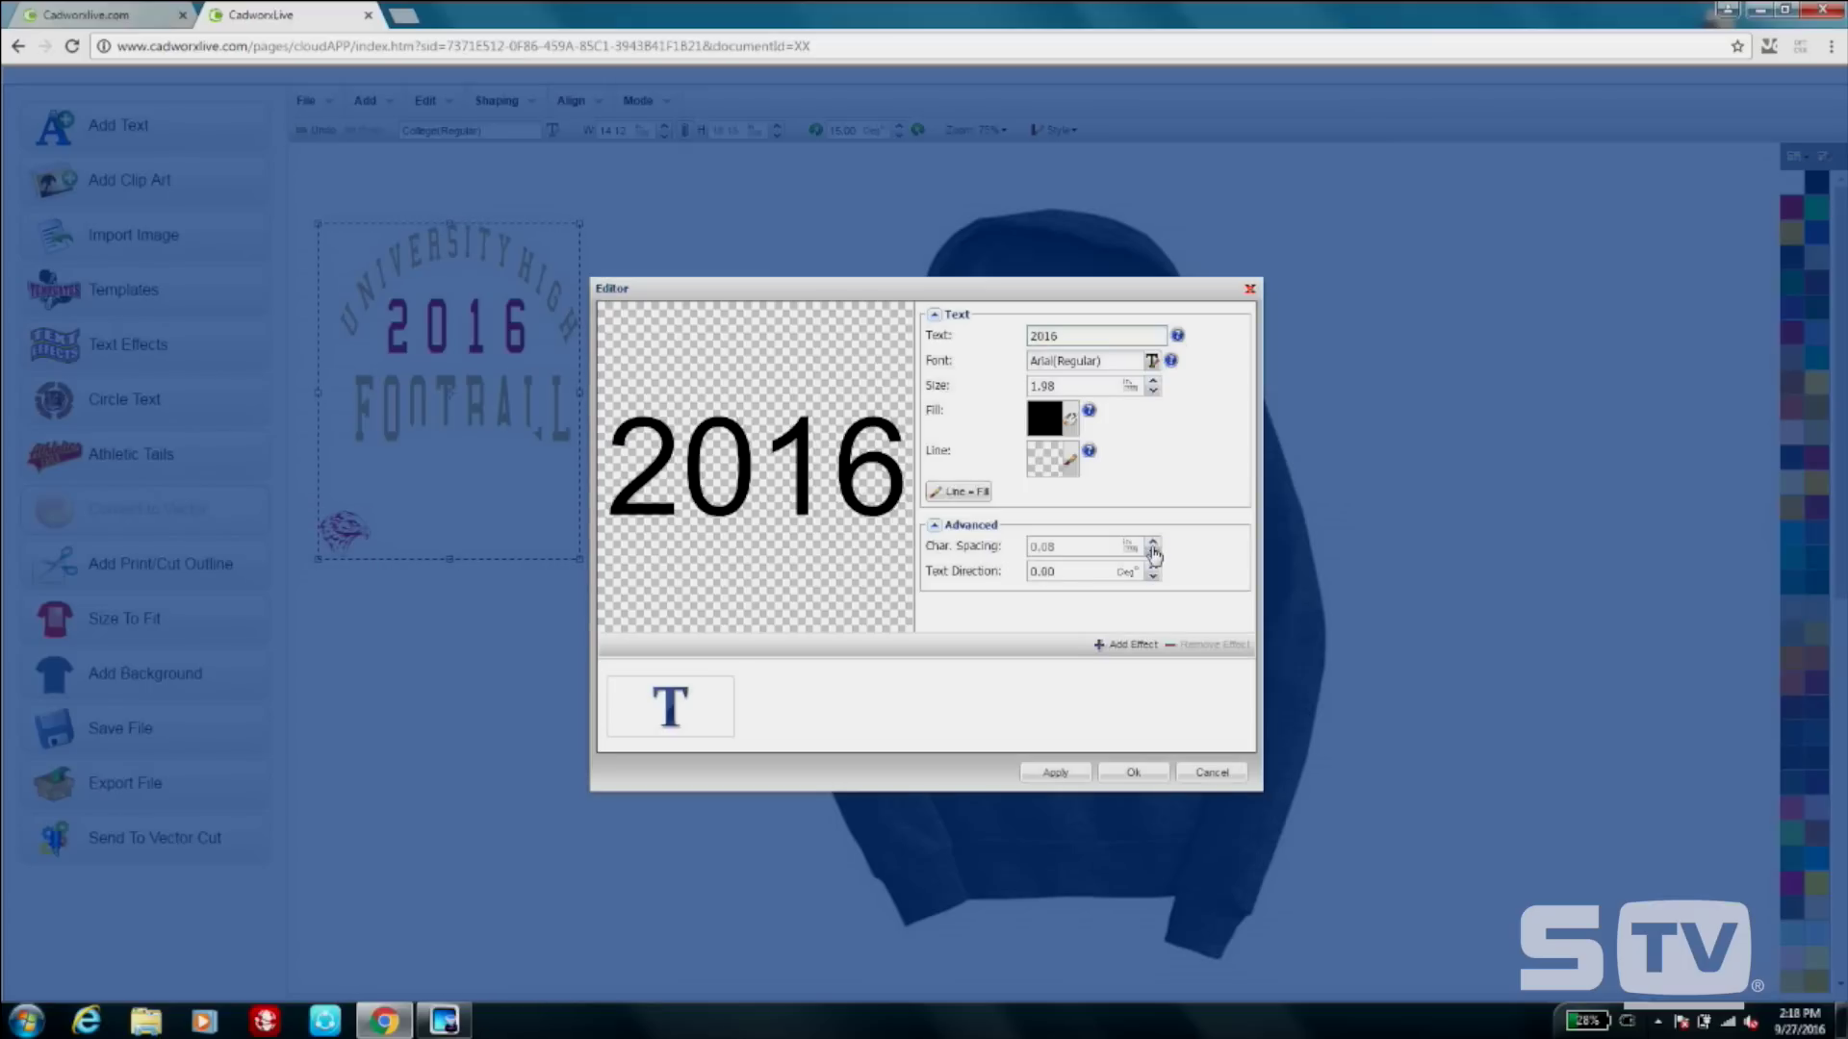
pyautogui.click(1153, 554)
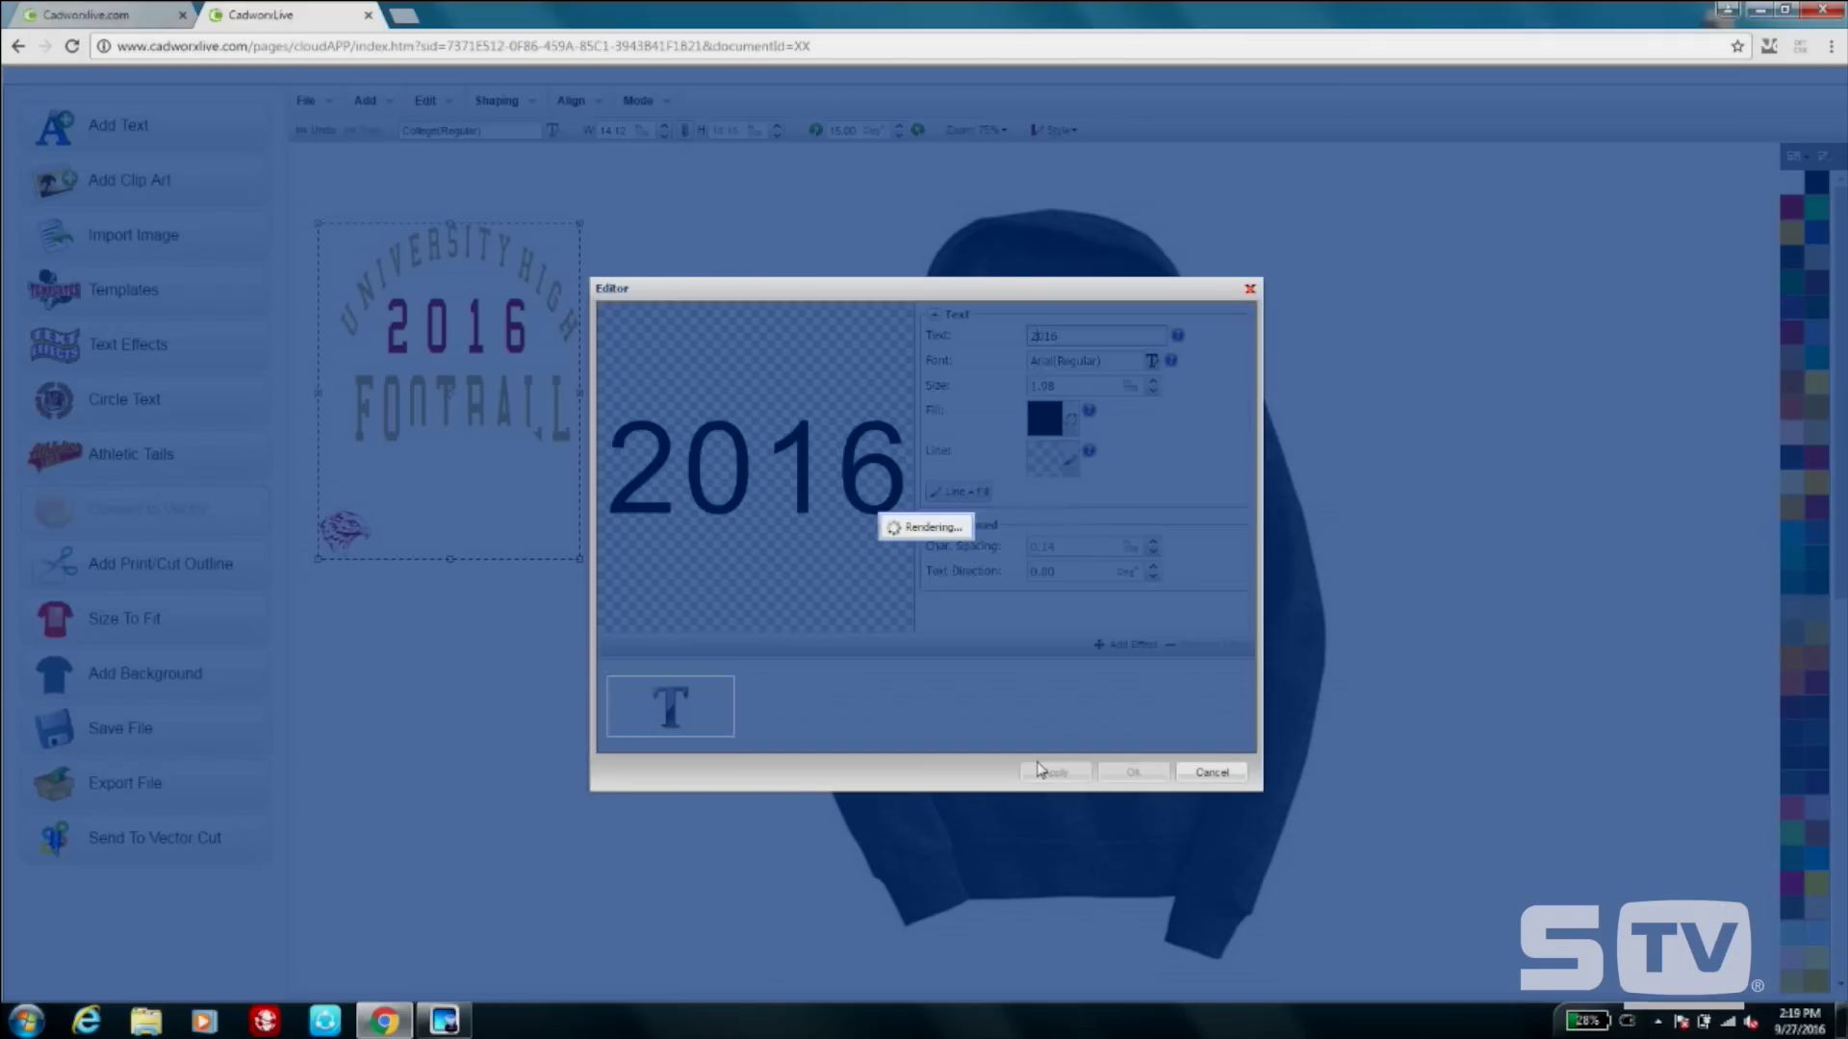
pyautogui.click(1133, 772)
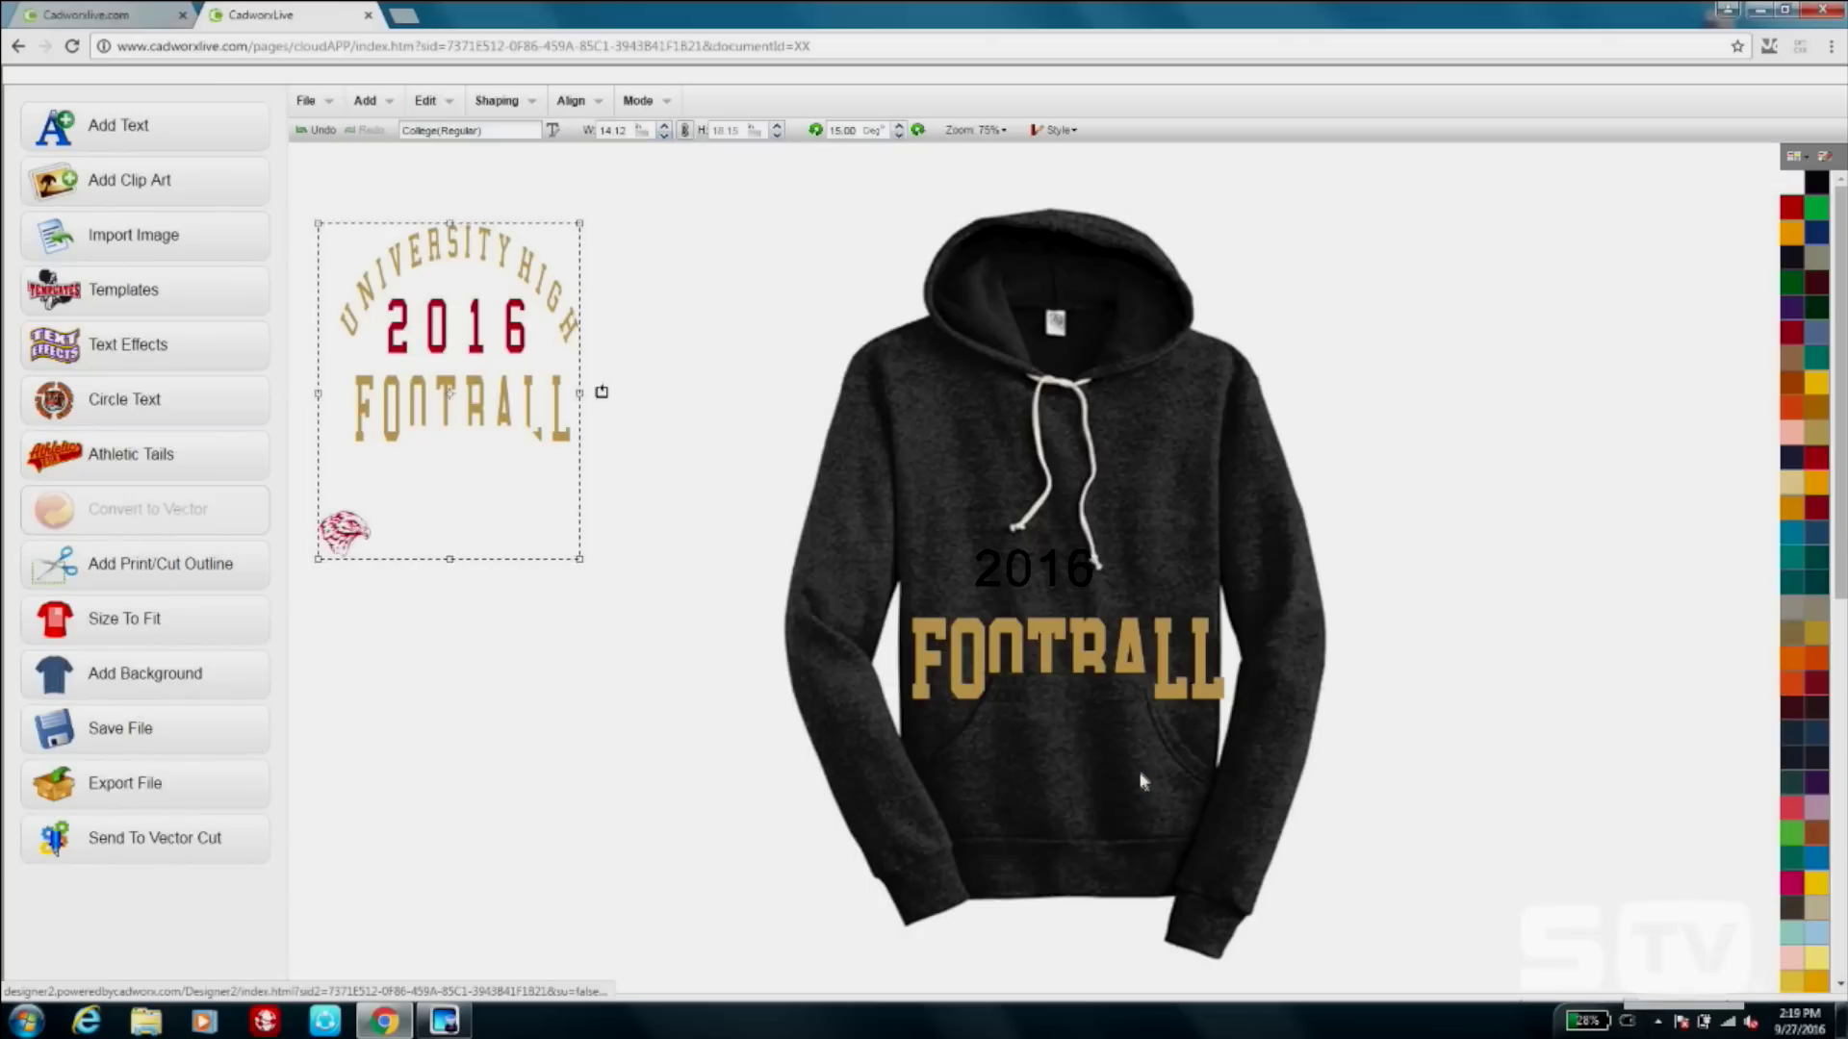
# Enlarge 2016 to about 11.80 wide, set it just above FOOTBALL, and colour it Red.
pyautogui.moveTo(1049, 577); pyautogui.dragTo(1059, 566)
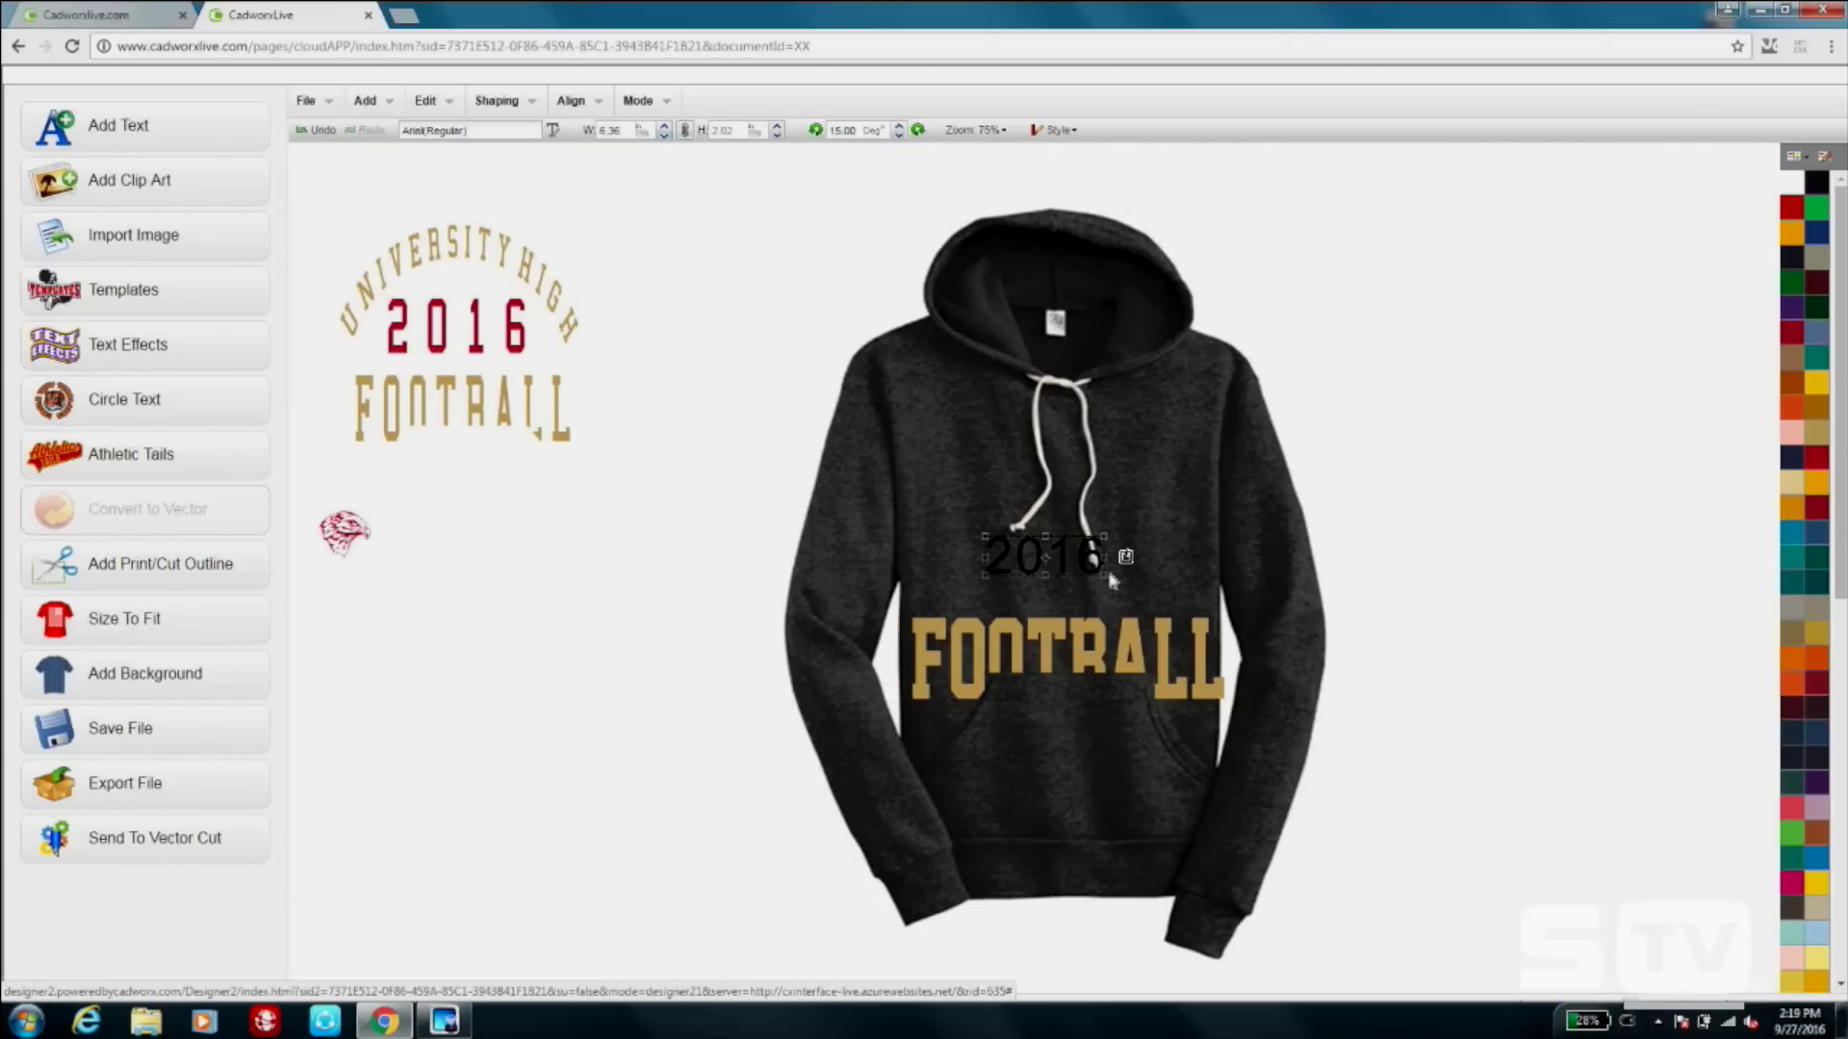
pyautogui.moveTo(1103, 571); pyautogui.dragTo(1166, 603)
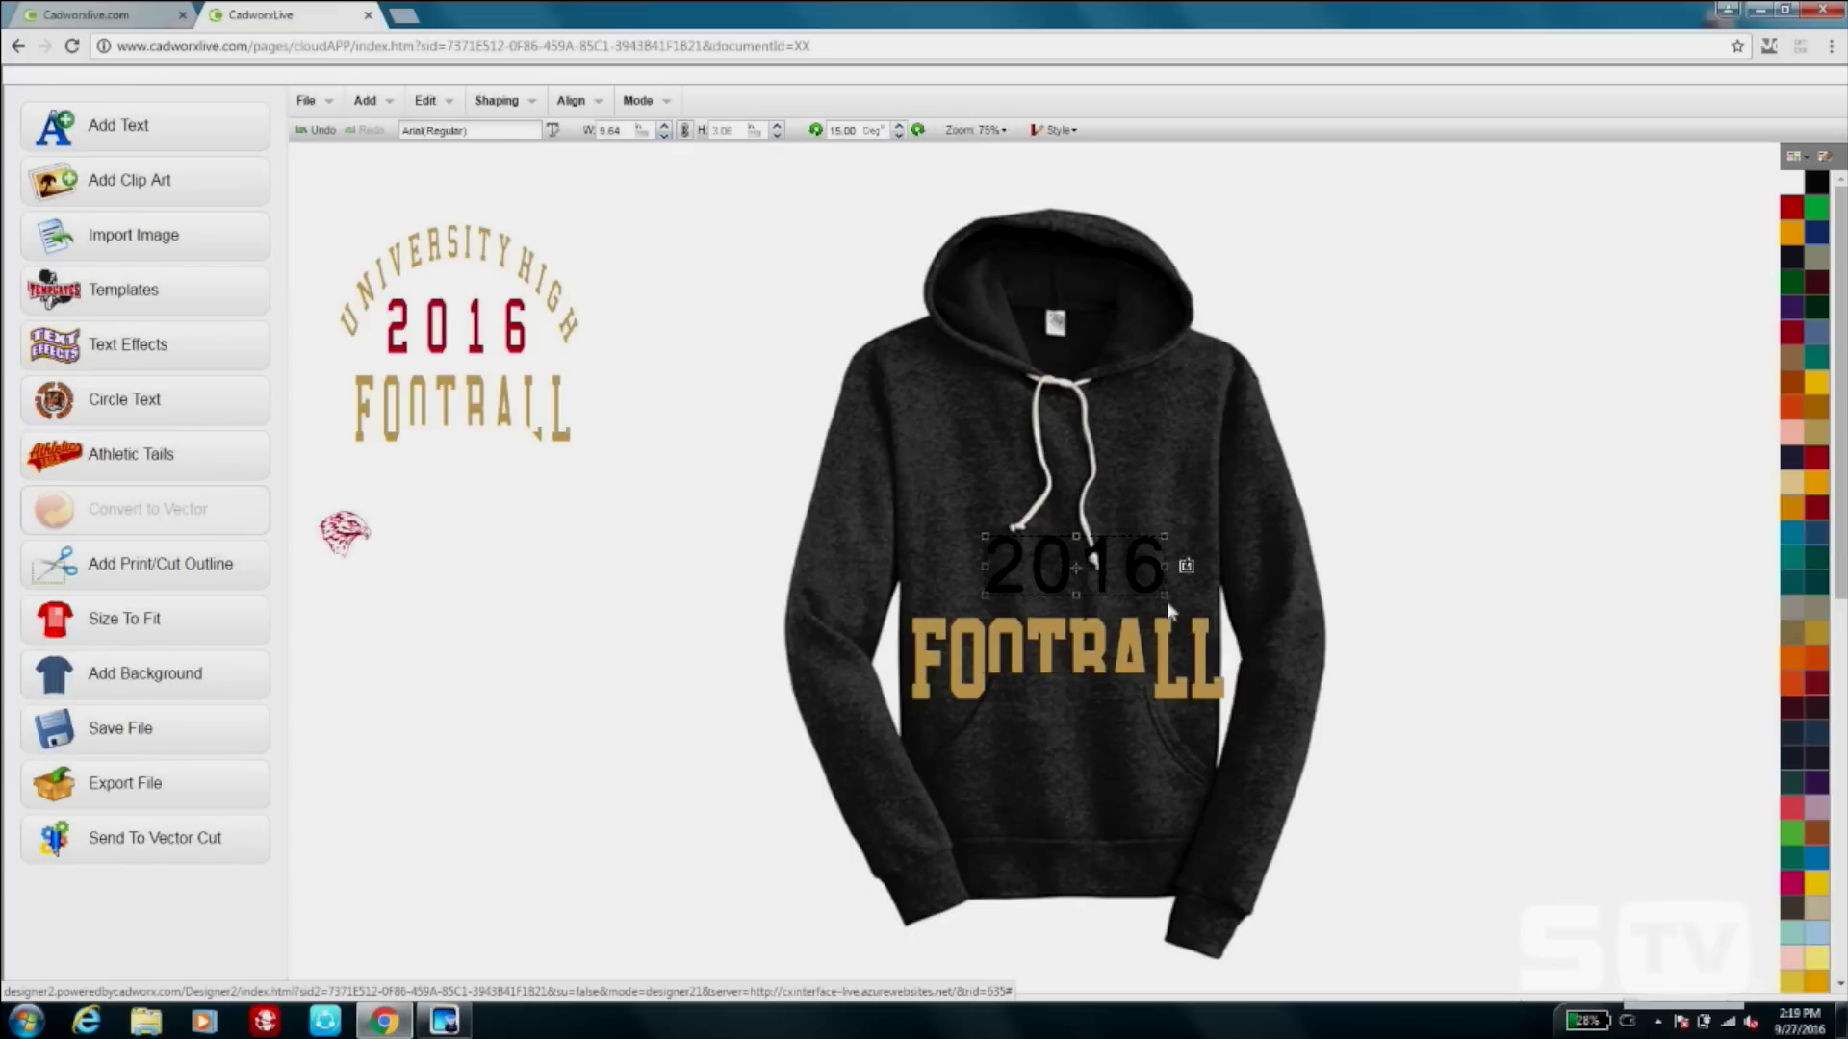
pyautogui.moveTo(984, 535); pyautogui.dragTo(943, 522)
pyautogui.moveTo(1054, 530); pyautogui.dragTo(1057, 543)
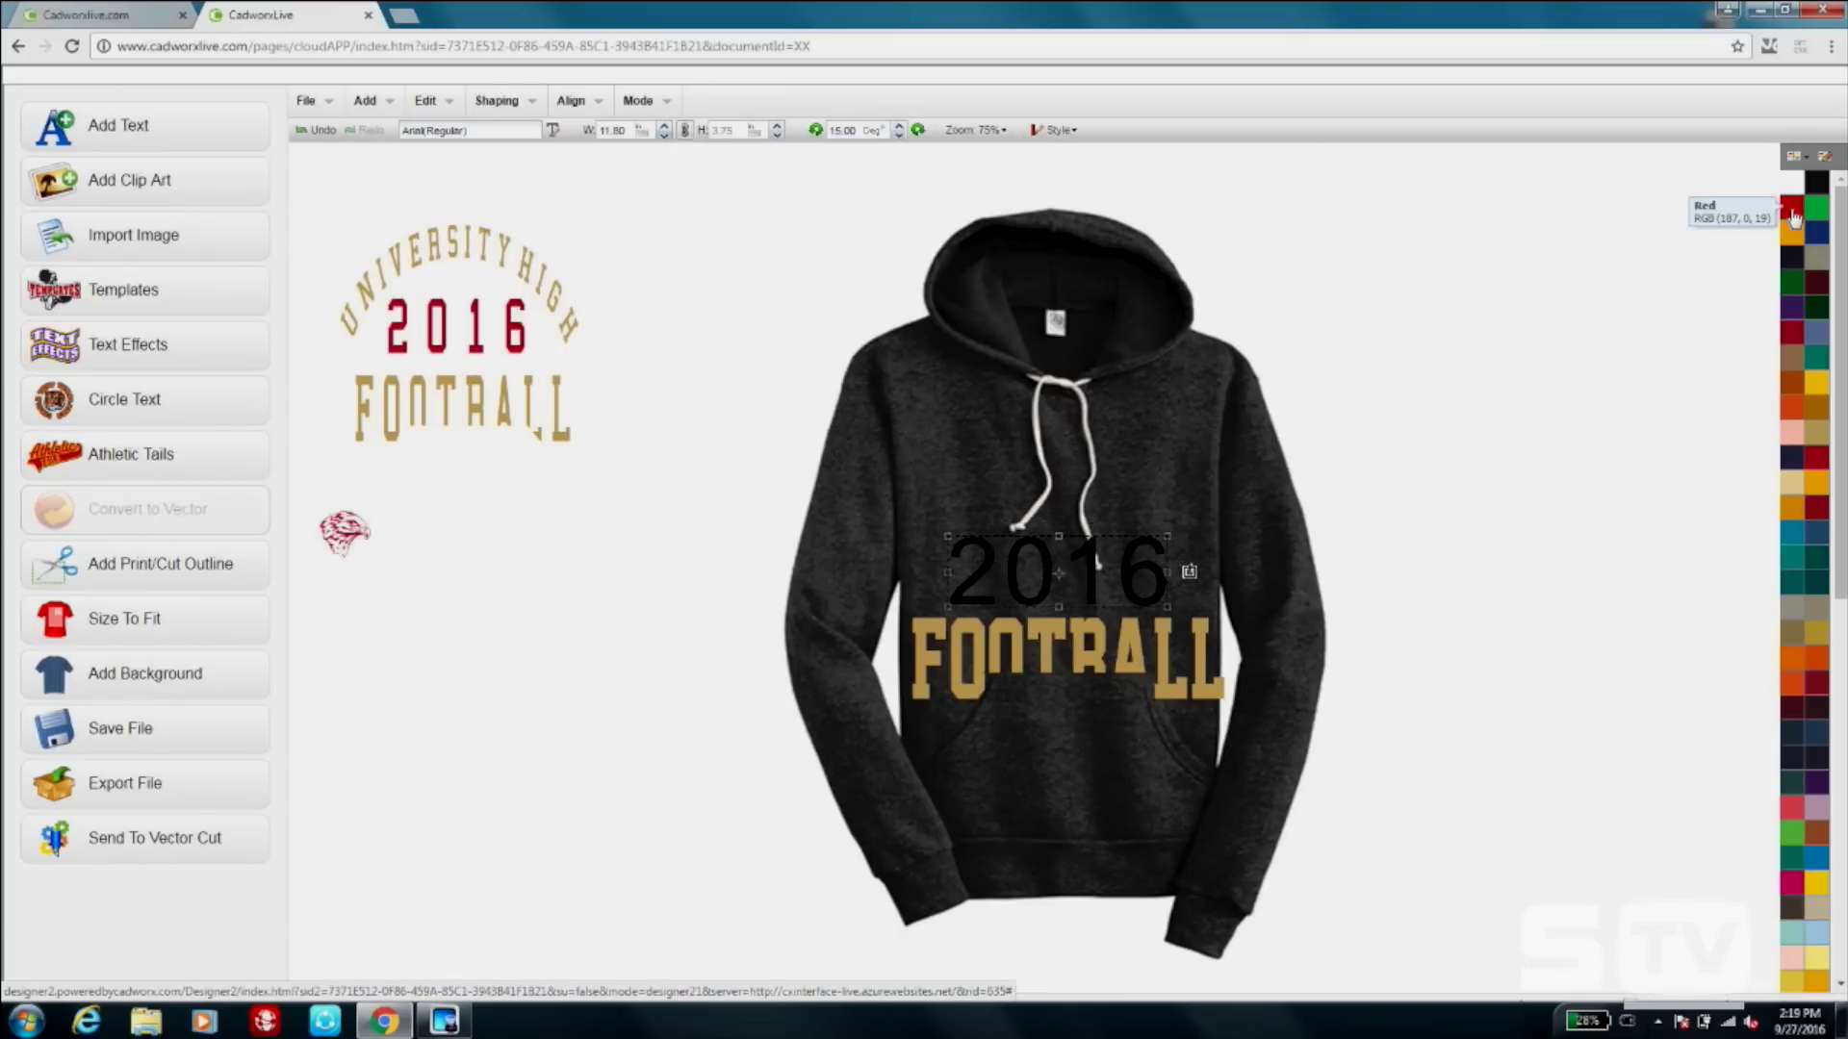
pyautogui.click(1793, 212)
# Change the 2016 text's font to Academic M54.
pyautogui.doubleClick(1075, 579)
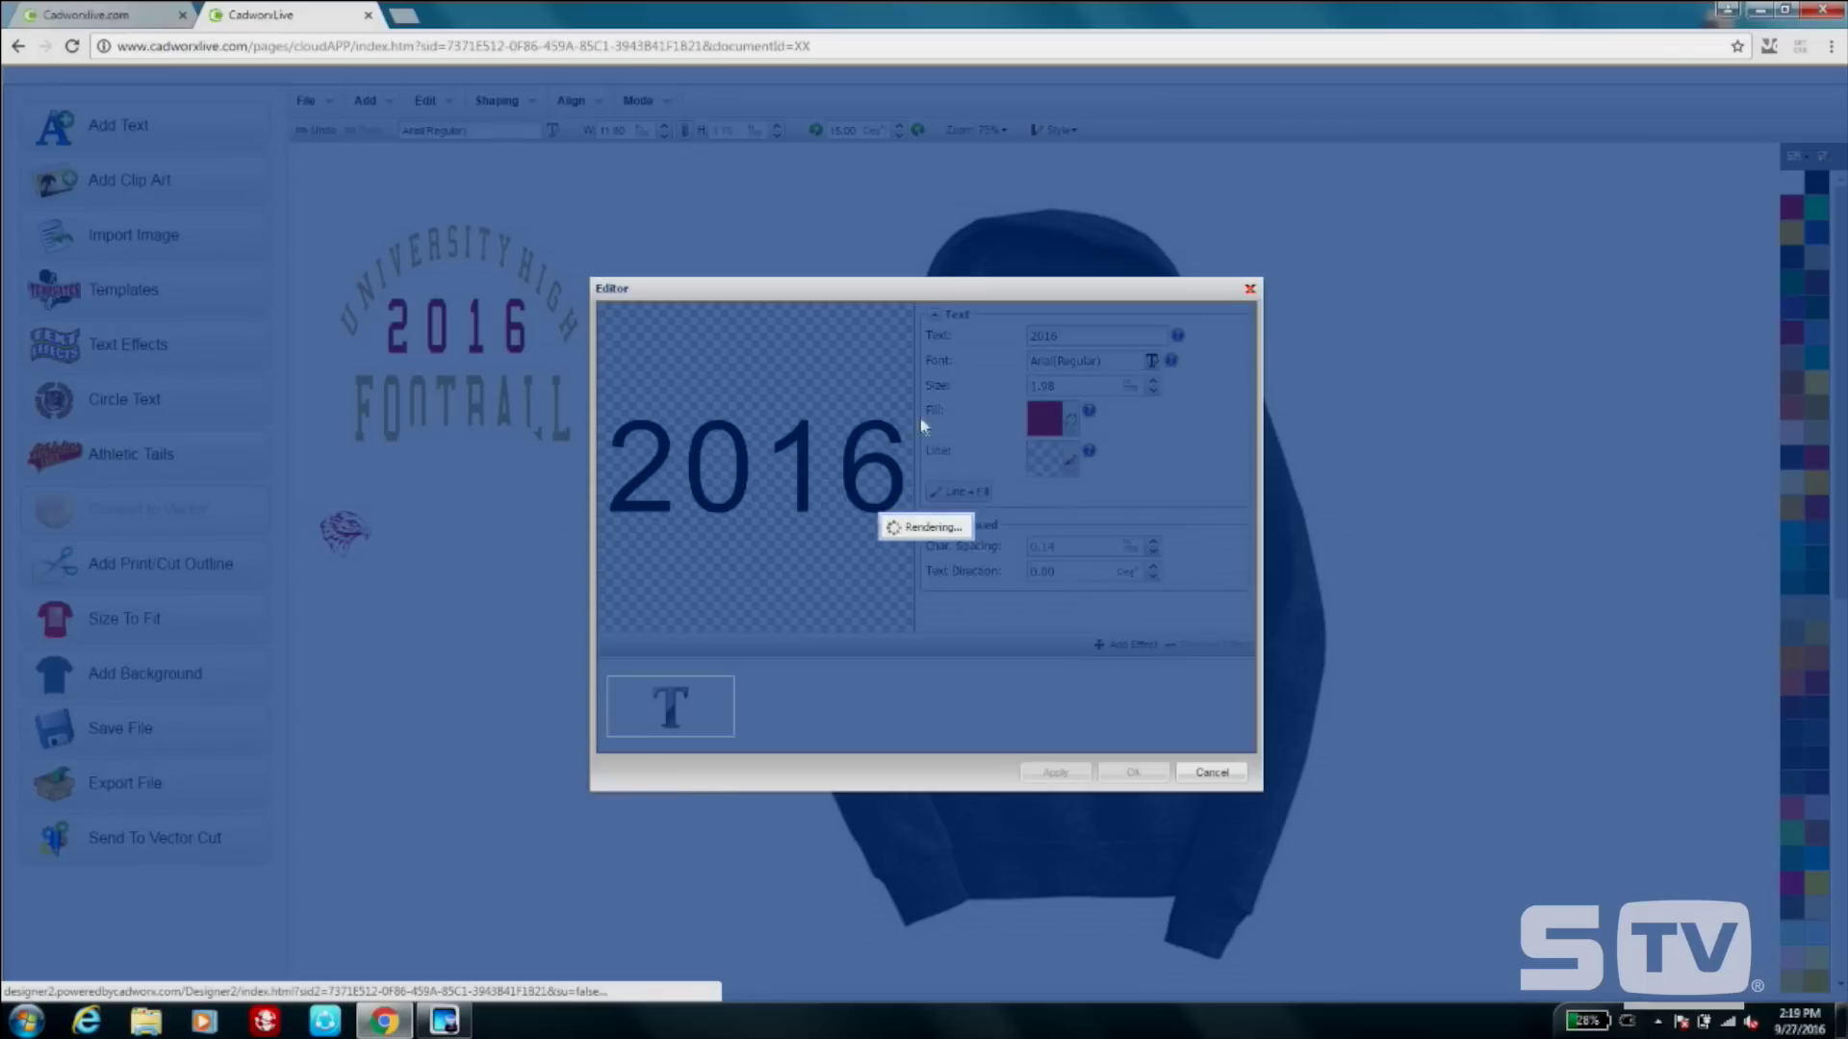
pyautogui.click(1126, 364)
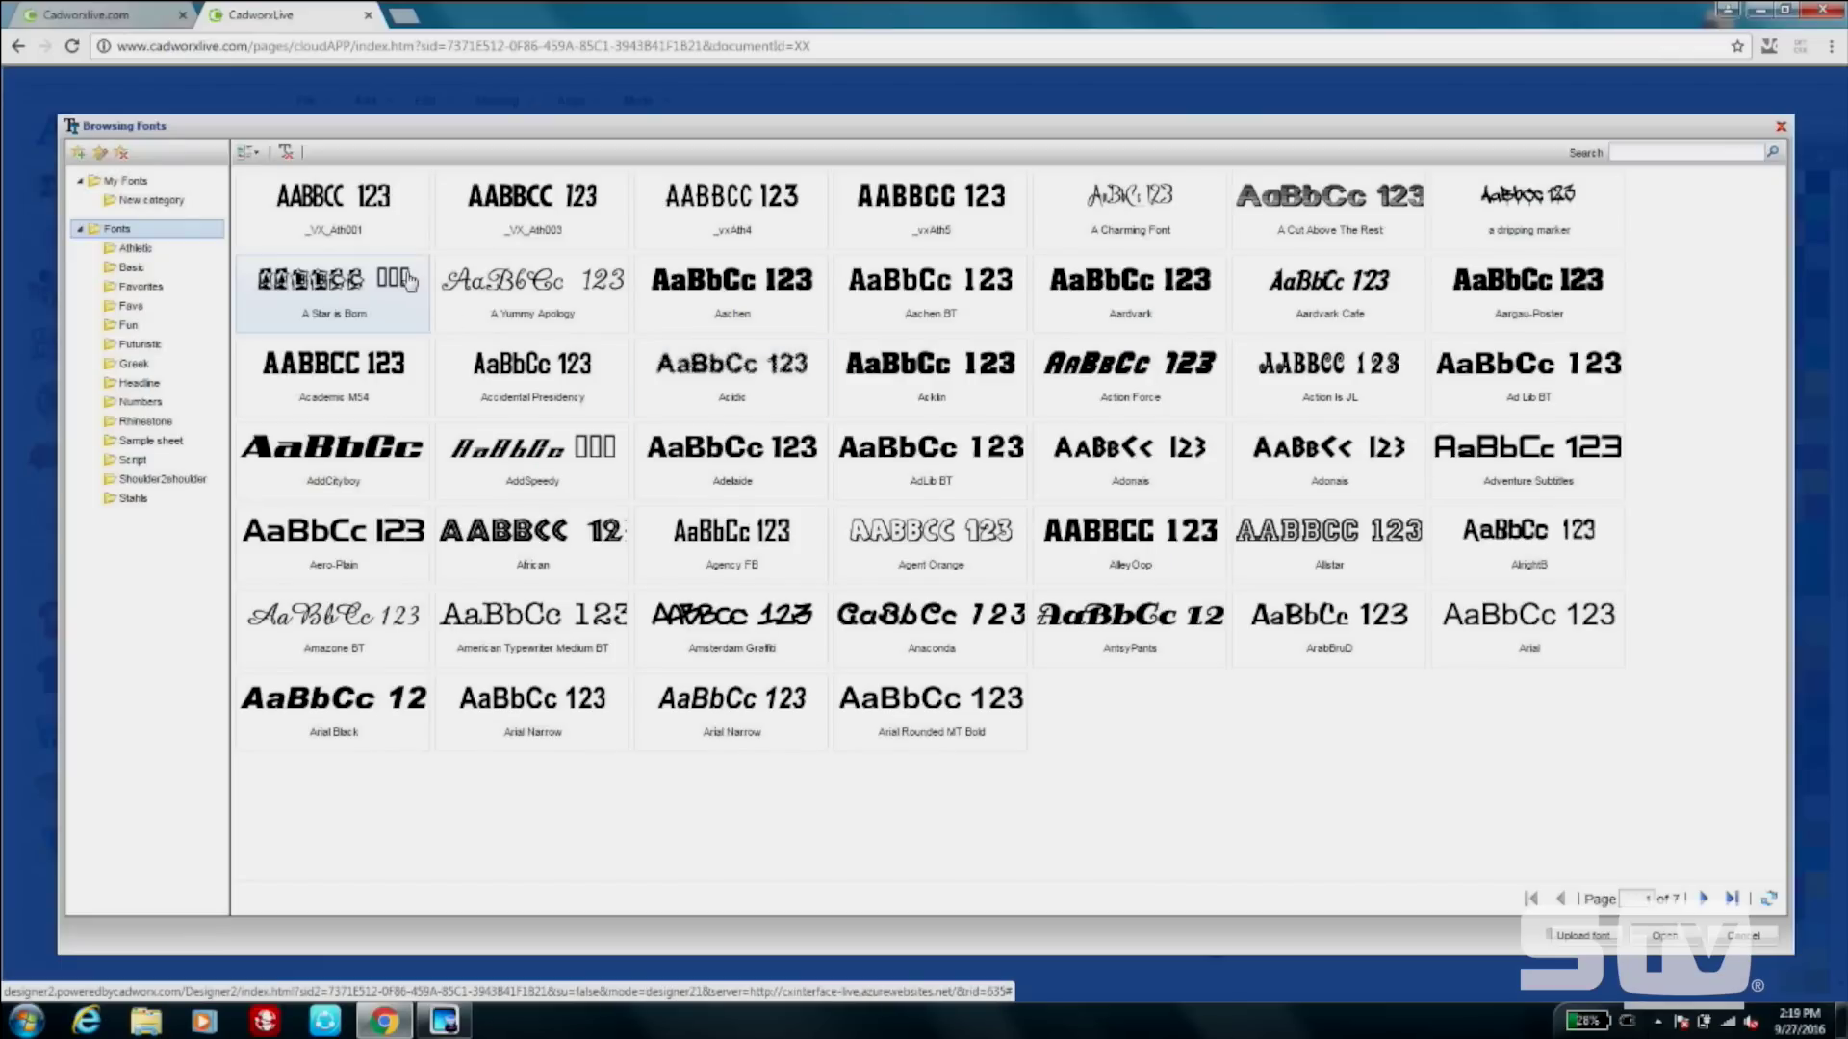
pyautogui.click(390, 389)
pyautogui.doubleClick(389, 390)
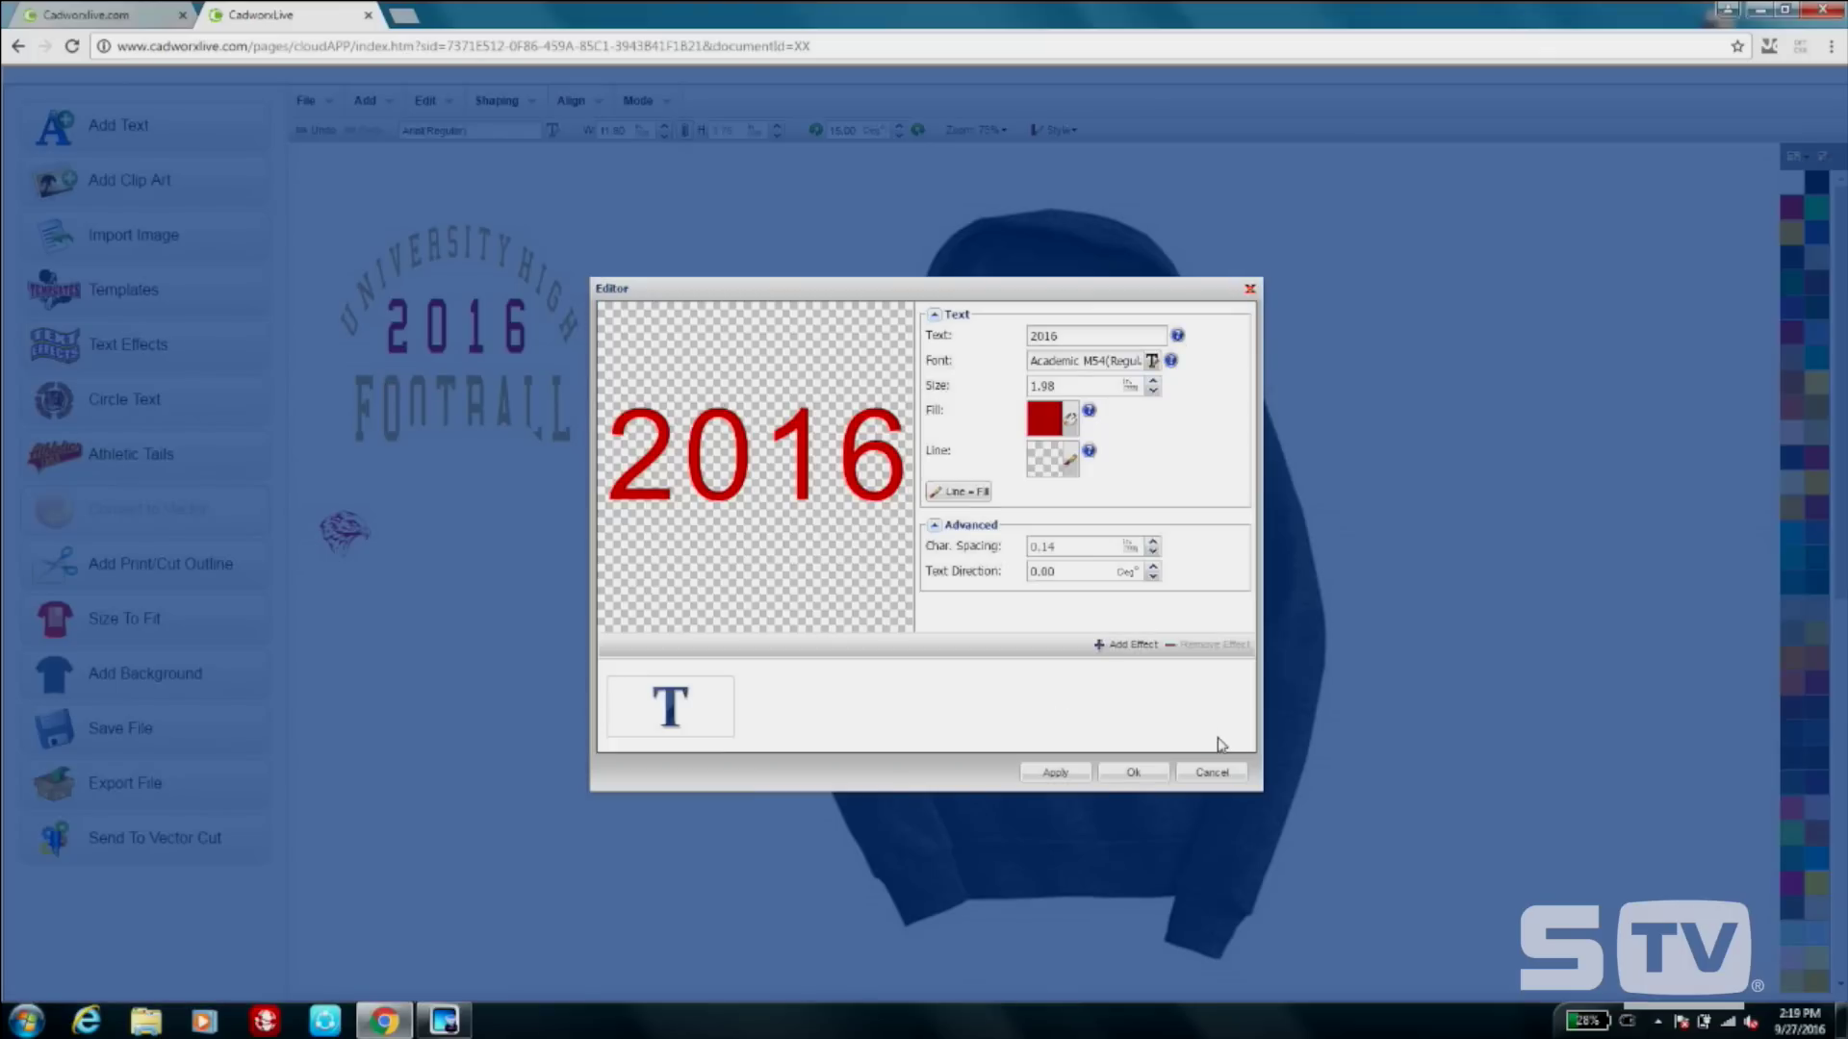
pyautogui.click(1146, 778)
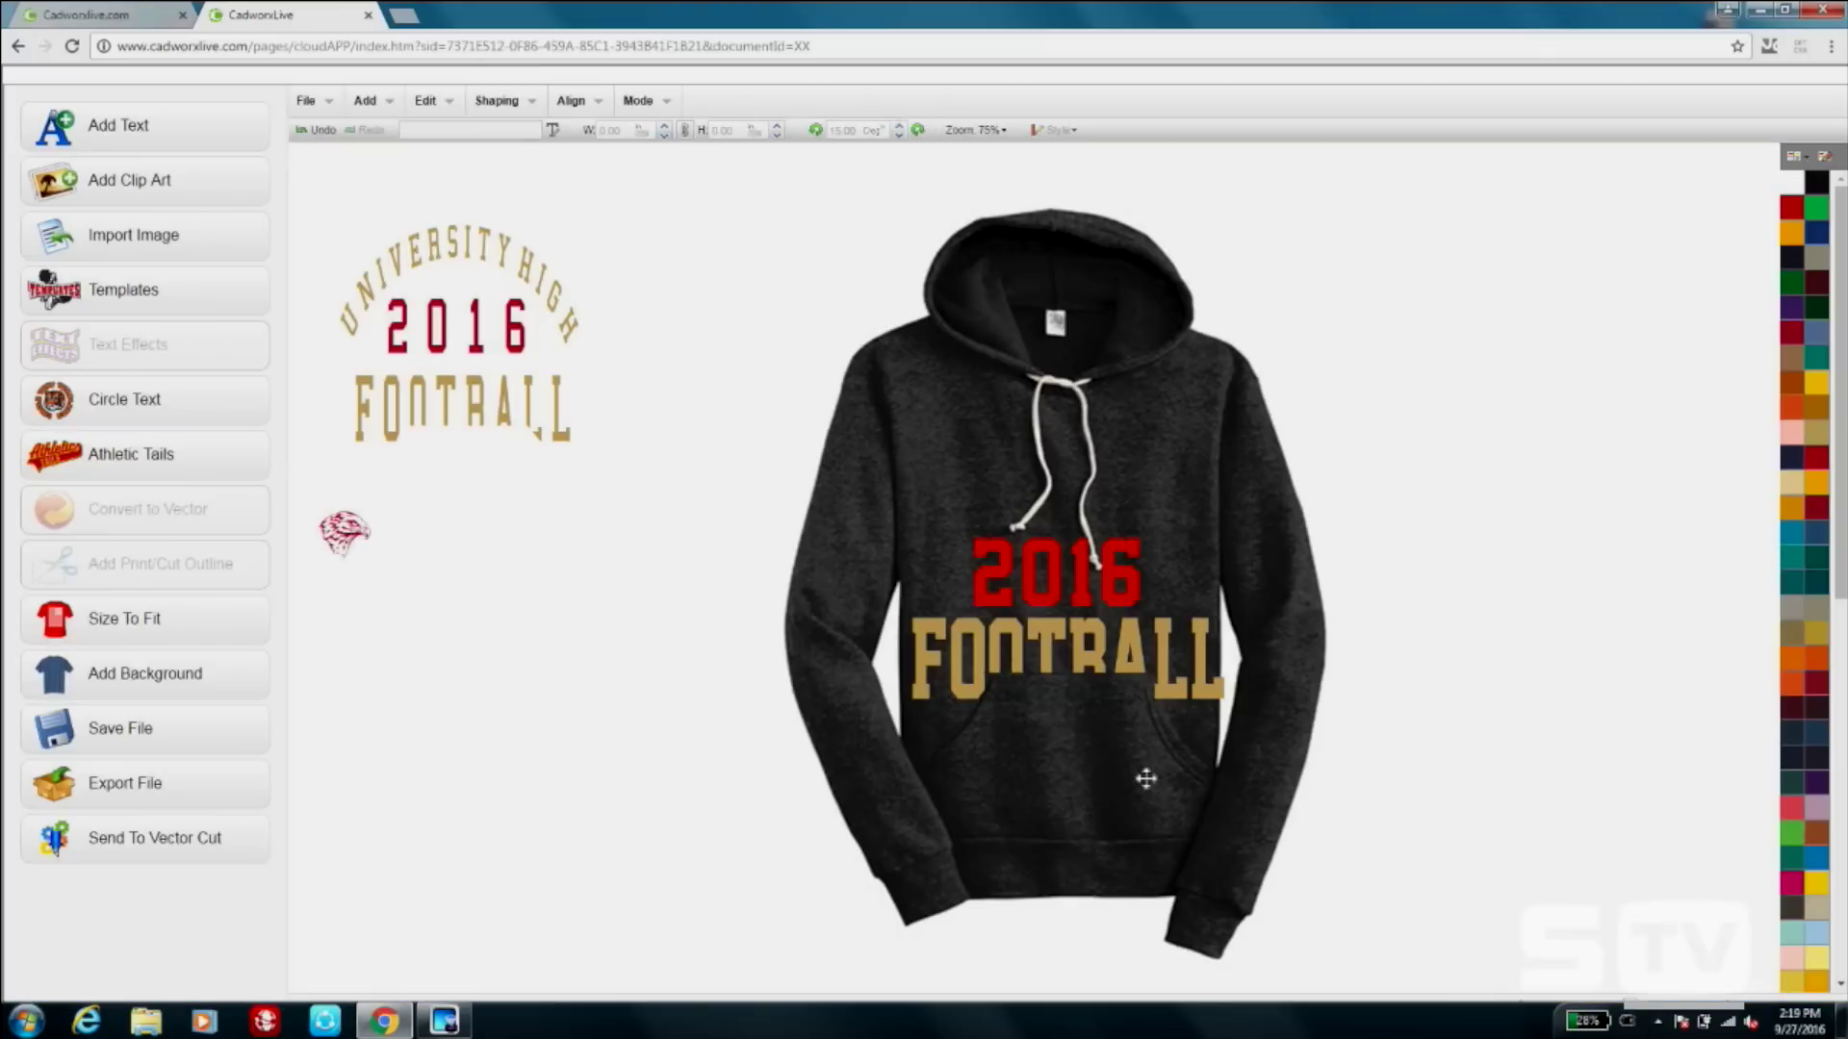
# Widen the 2016 character spacing to 0.37.
pyautogui.doubleClick(1075, 575)
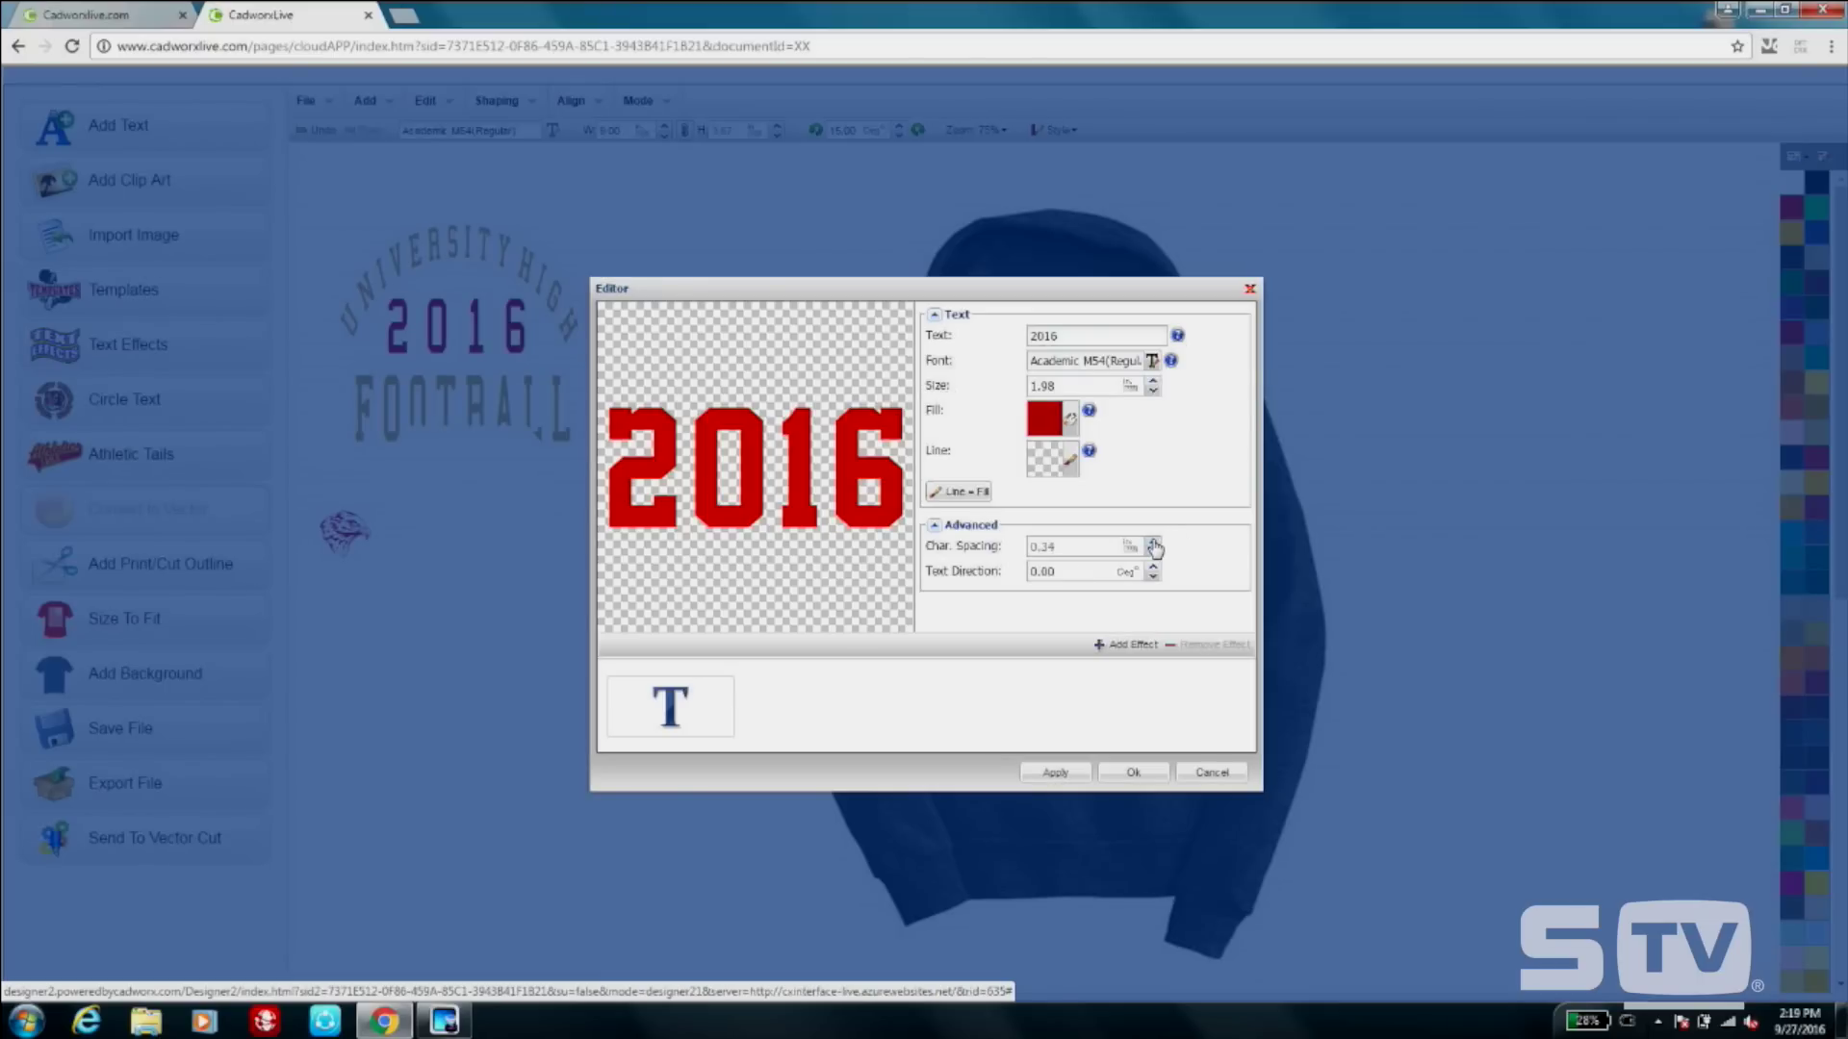
pyautogui.click(1152, 543)
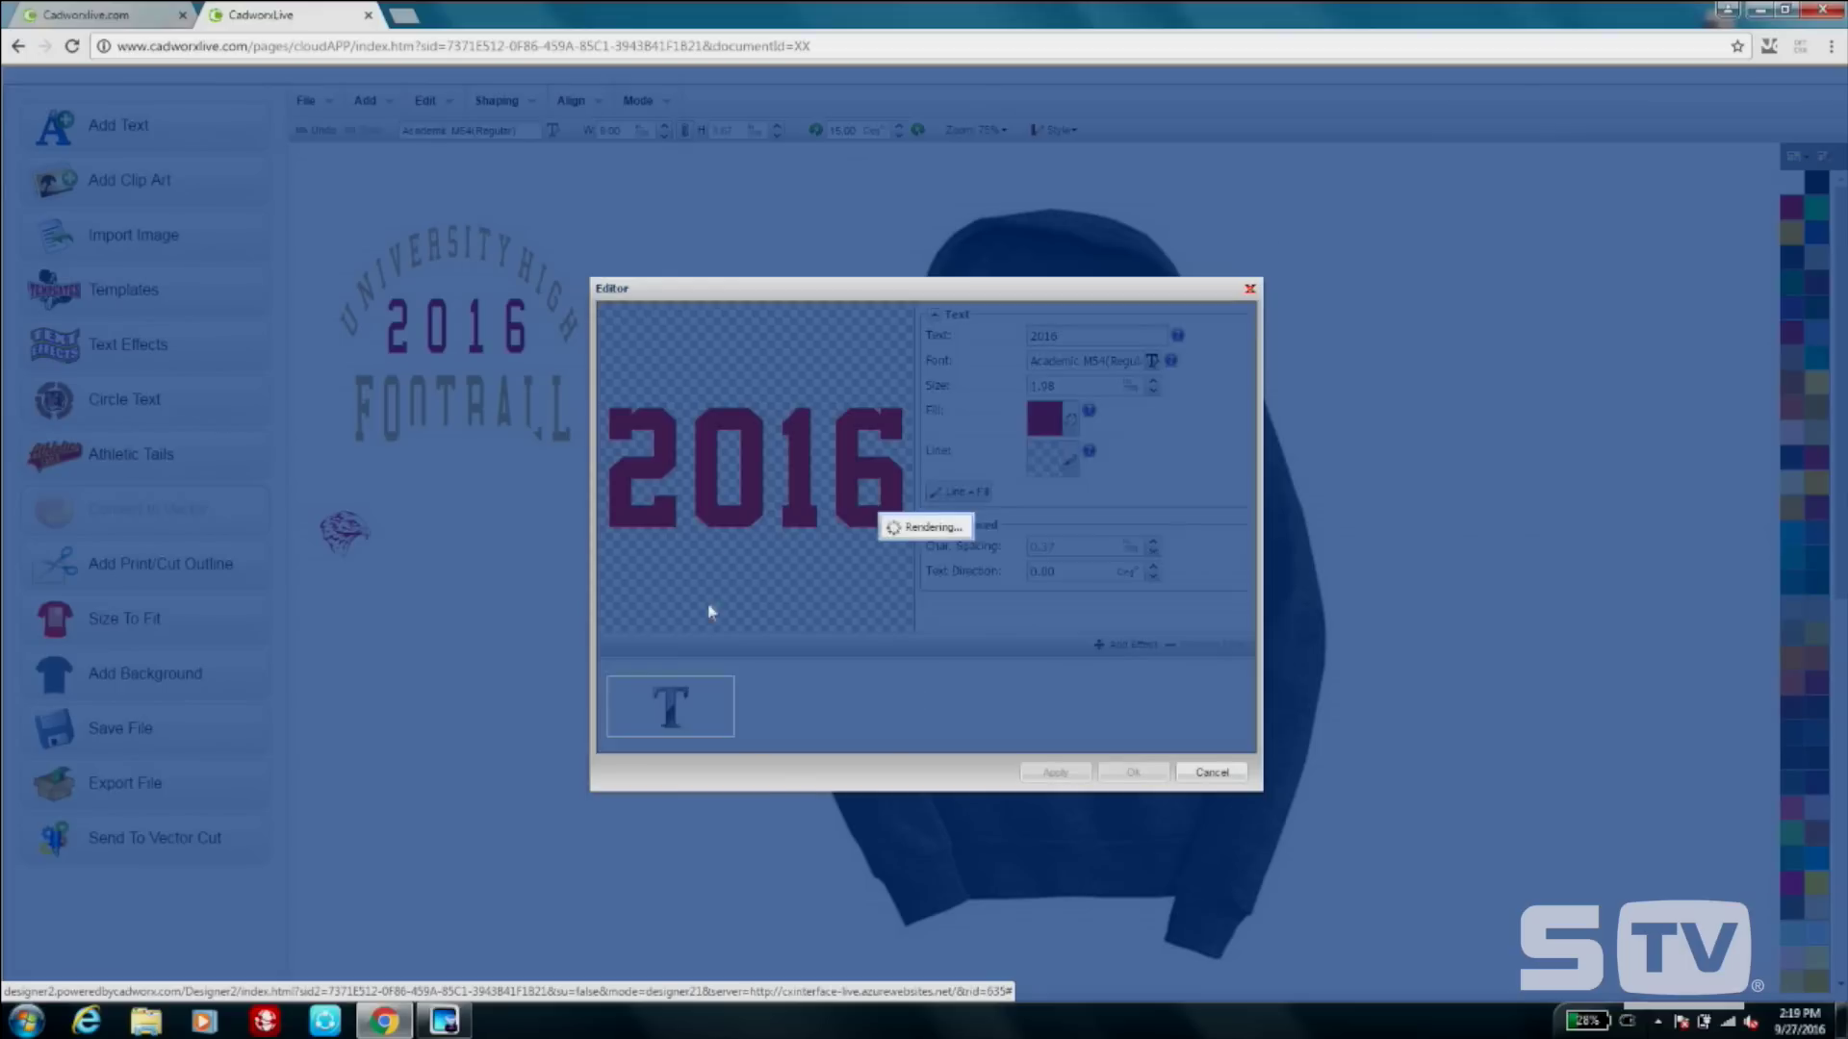
pyautogui.click(1135, 770)
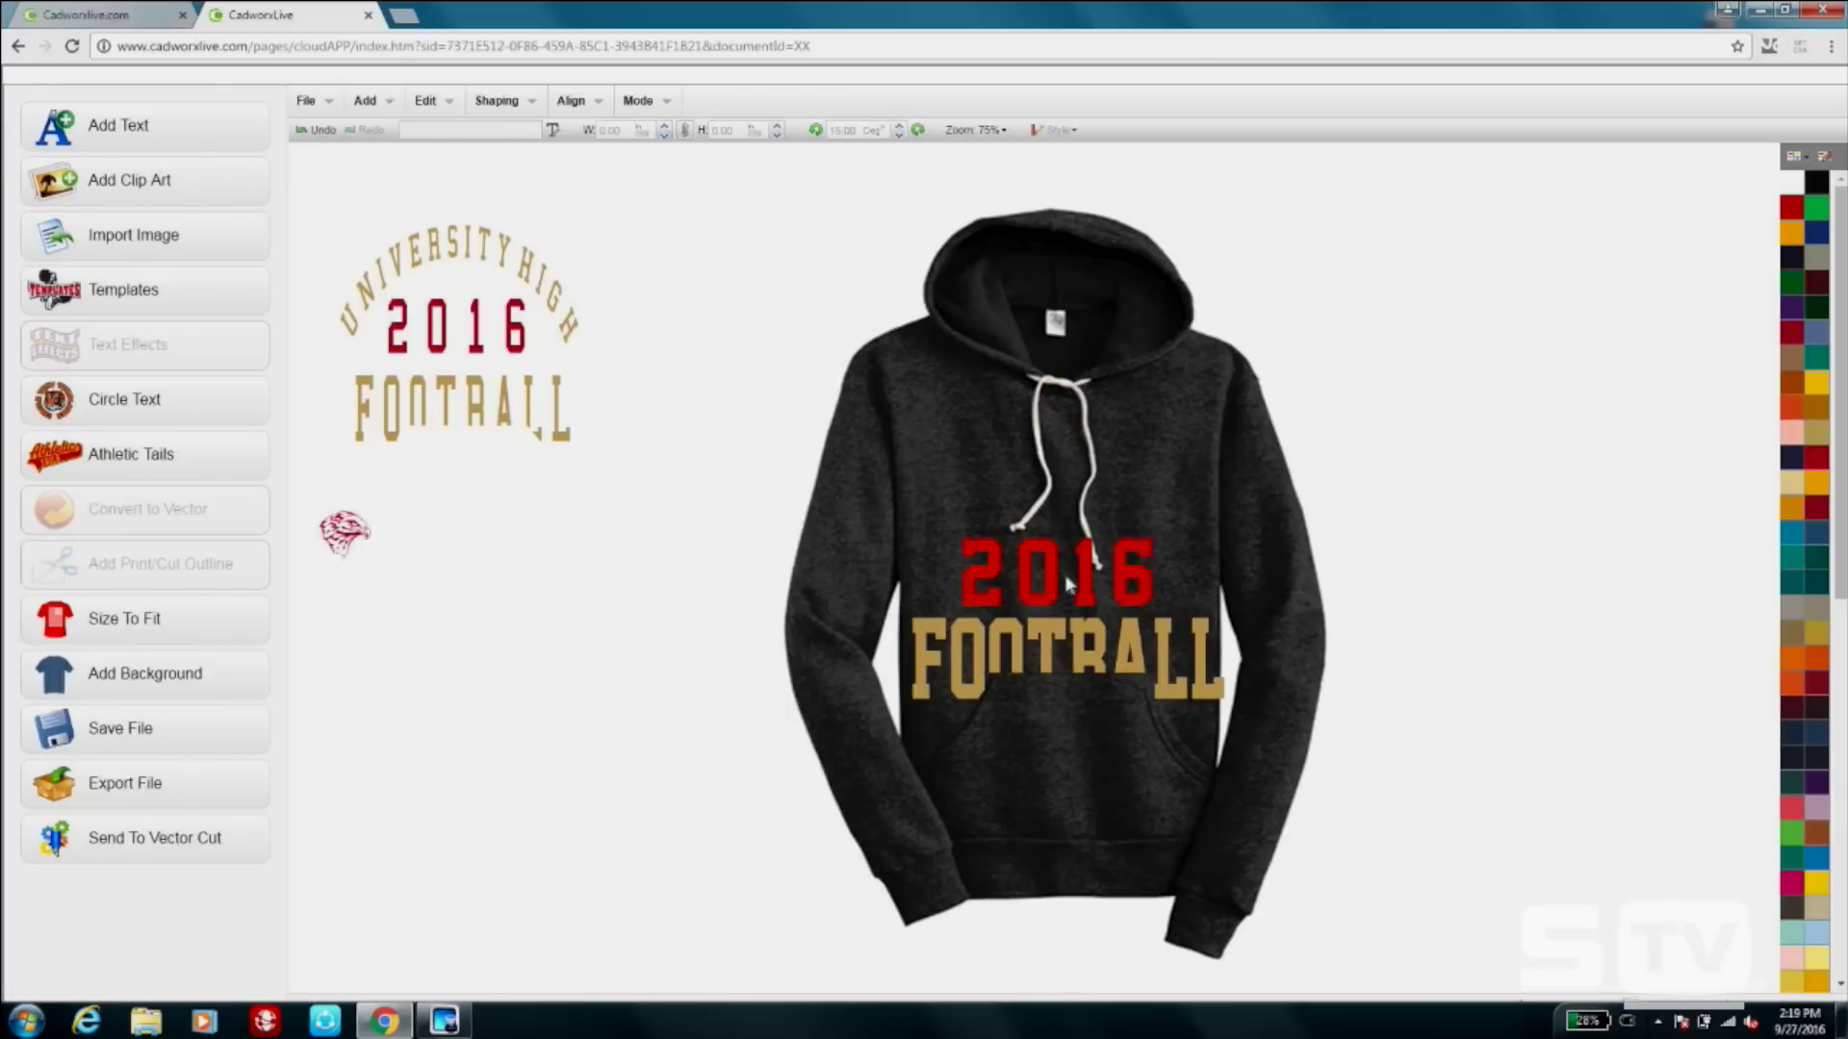
pyautogui.click(1067, 583)
# Shift the red Academic M54 2016 a touch up-left, just above the gold FOOTBALL.
pyautogui.moveTo(1065, 571); pyautogui.dragTo(1059, 568)
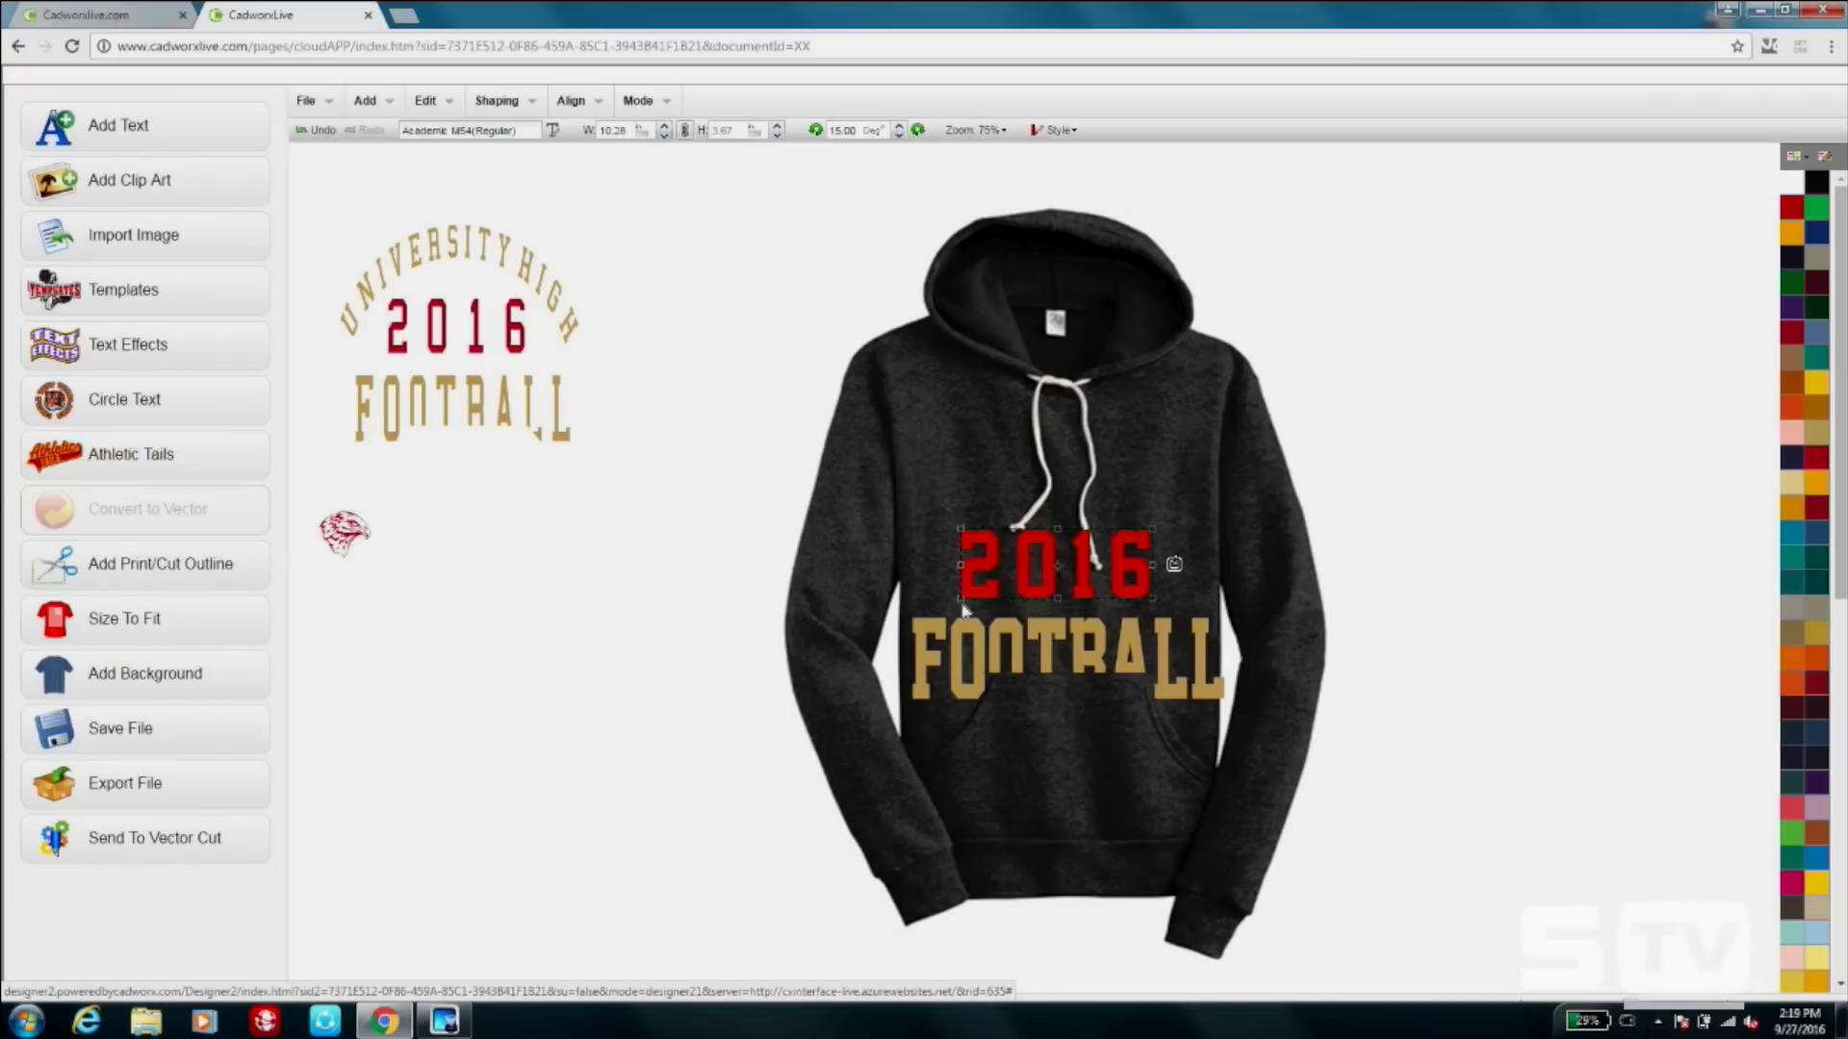
# Add a Small Contour effect with Red fill to the 2016 text.
pyautogui.doubleClick(1065, 567)
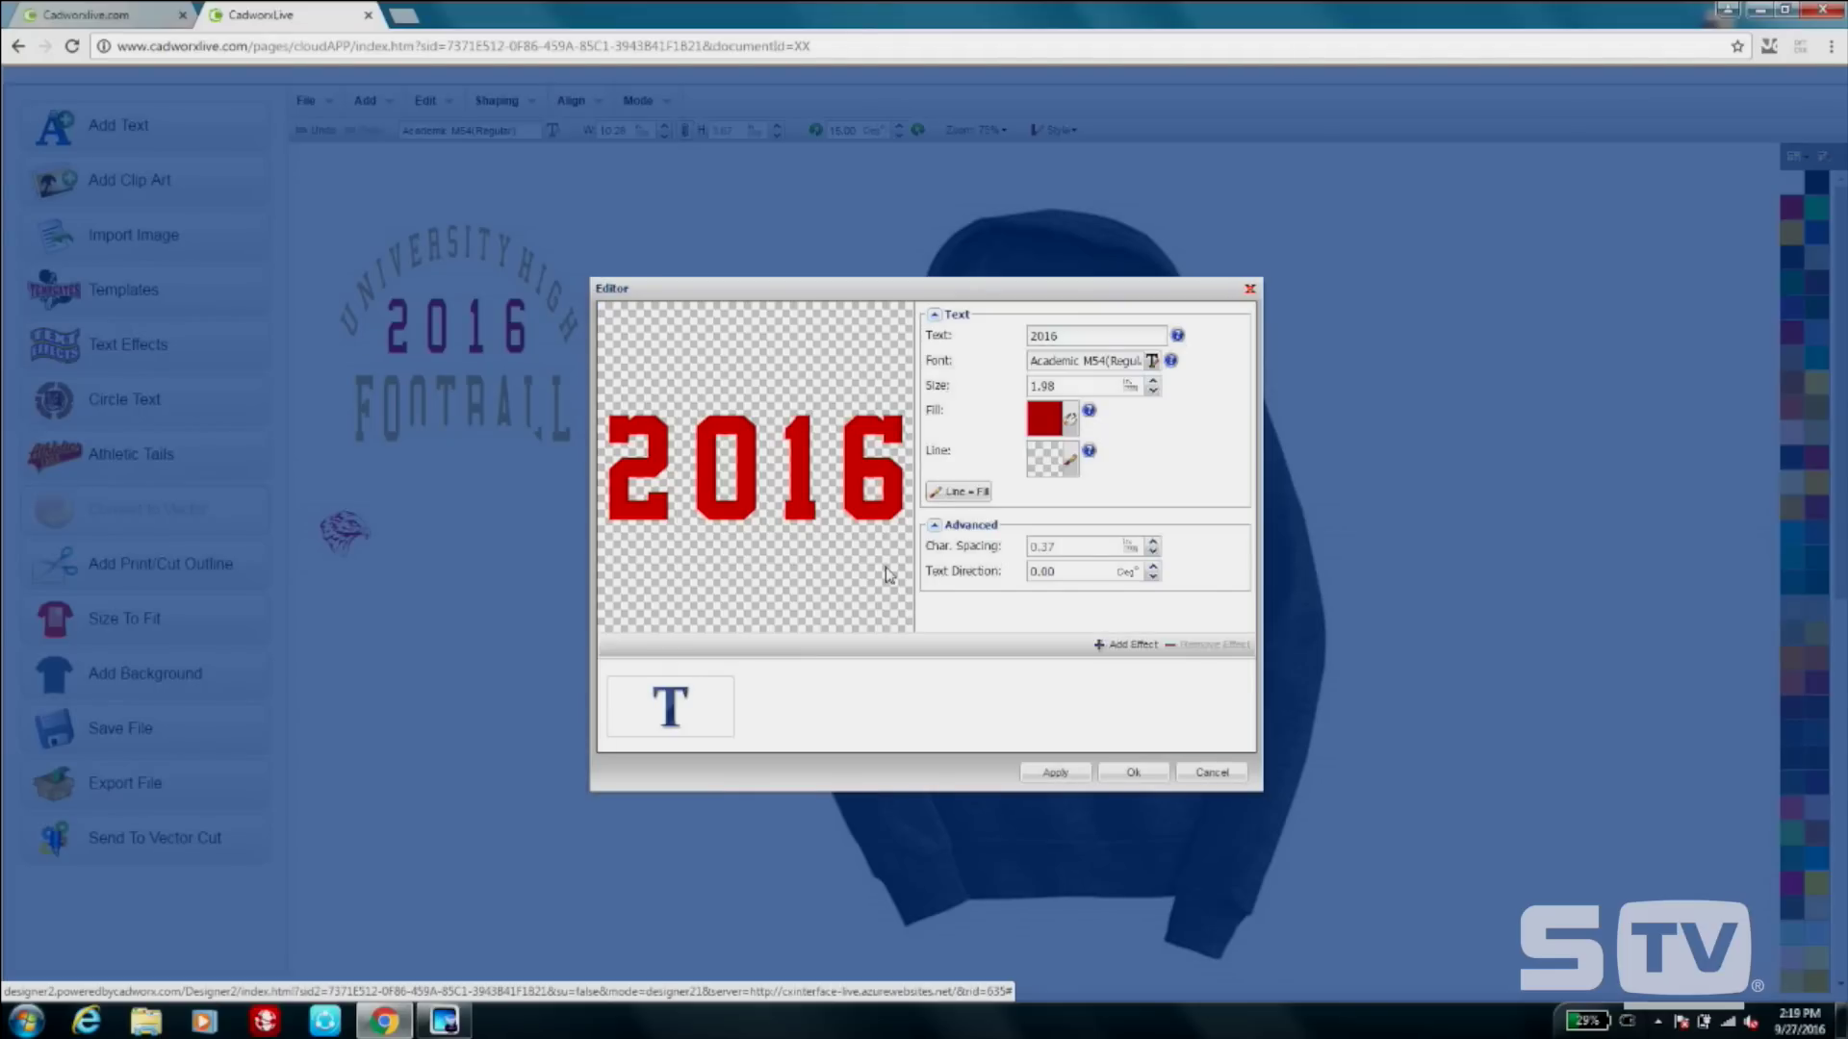
pyautogui.click(1132, 644)
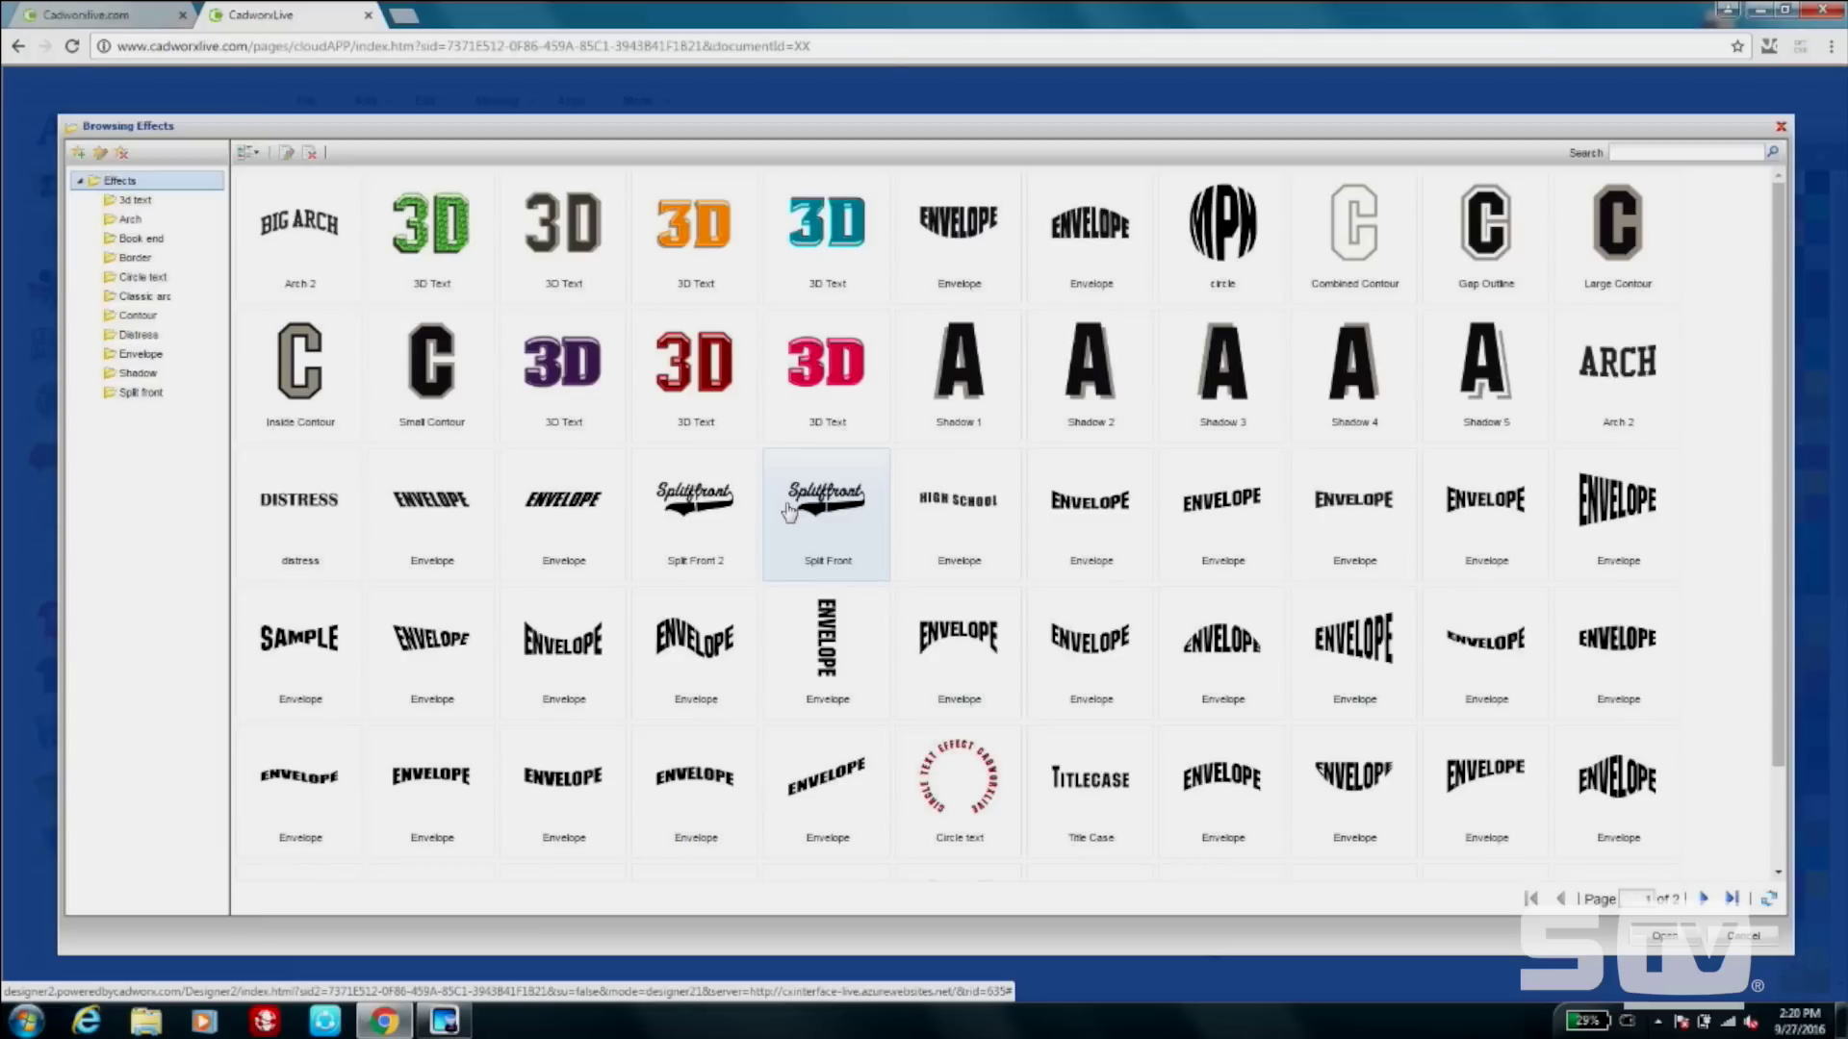
pyautogui.doubleClick(404, 385)
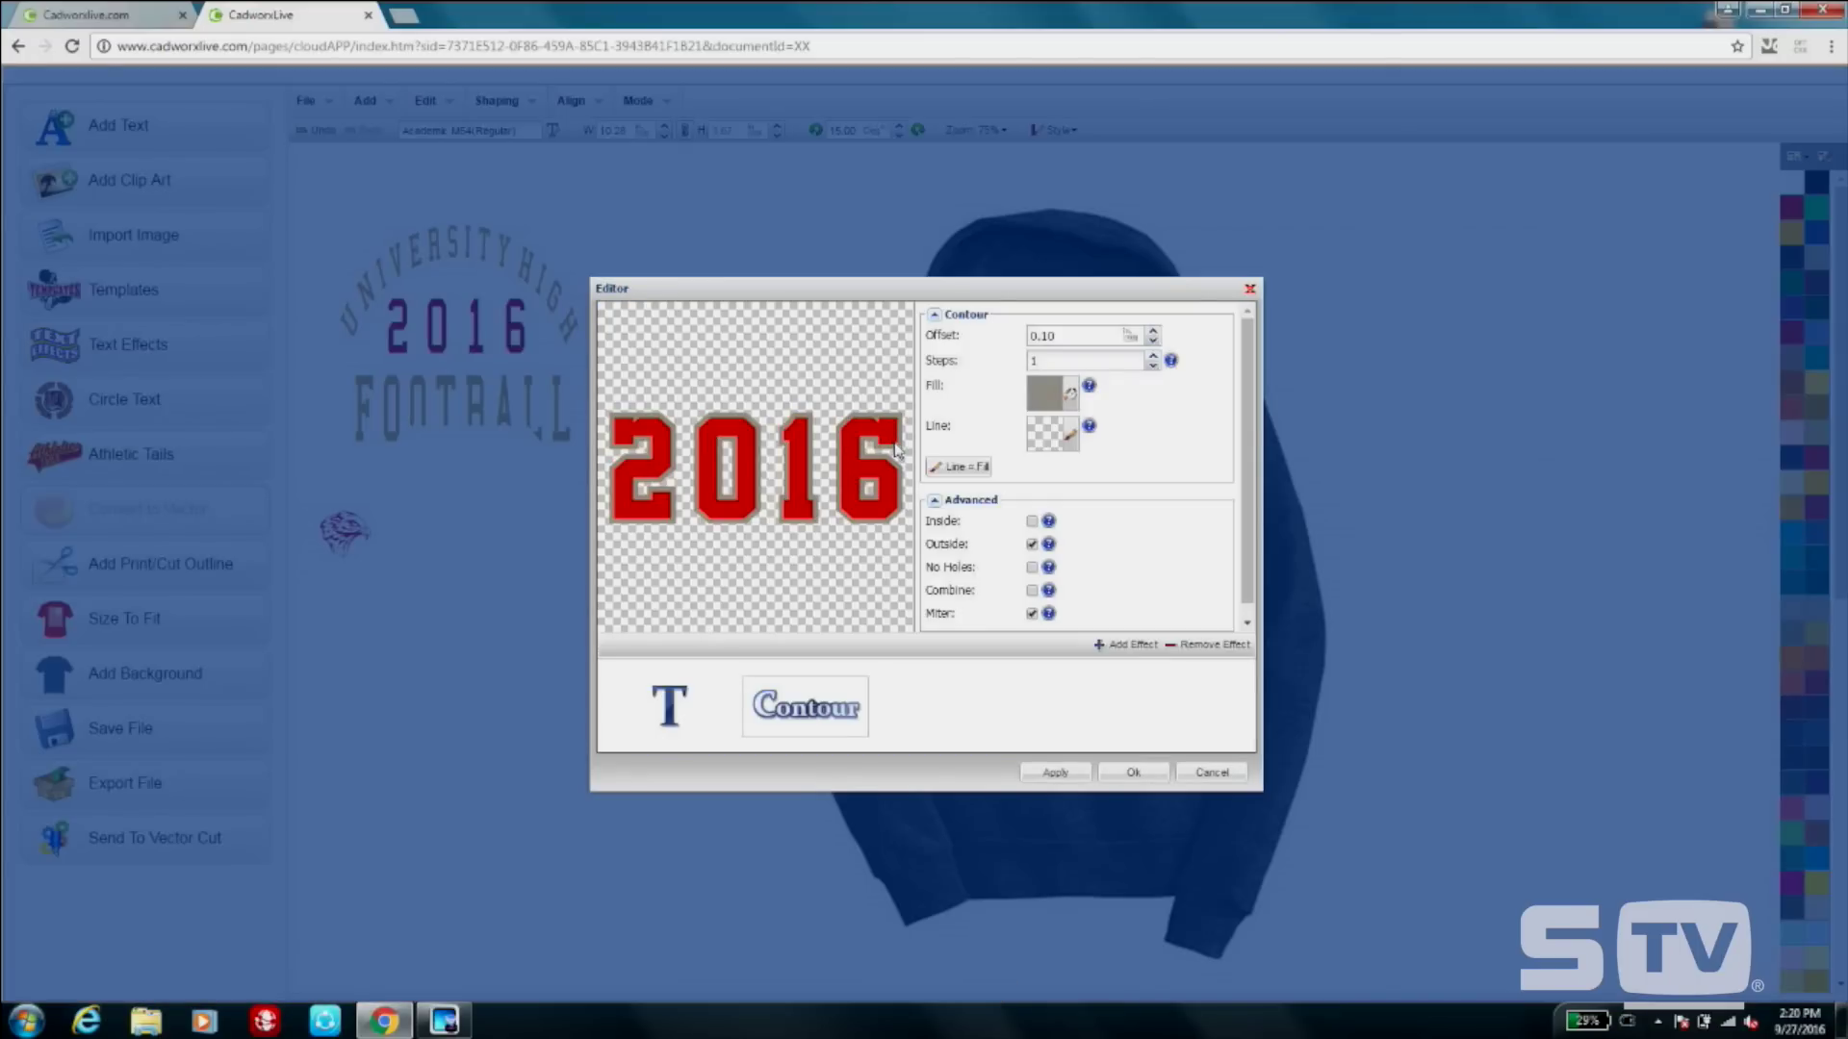
pyautogui.click(1070, 412)
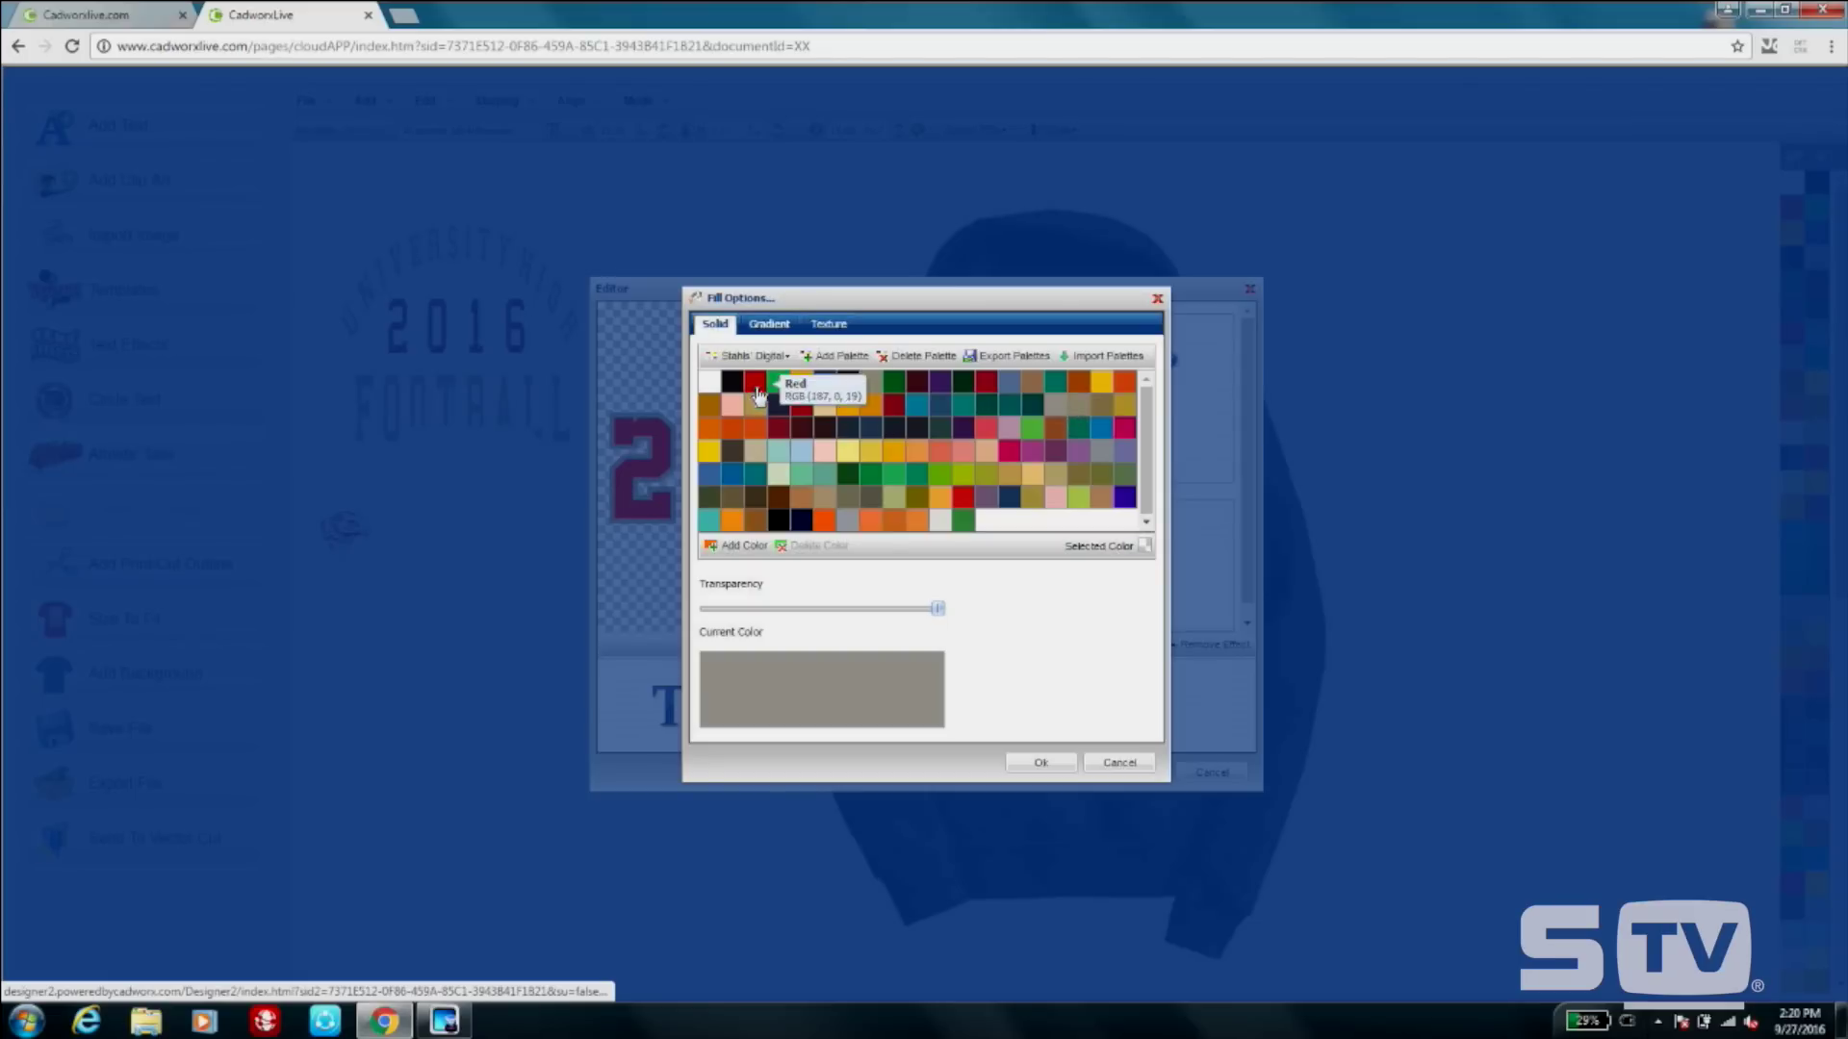
pyautogui.click(757, 395)
pyautogui.click(1046, 762)
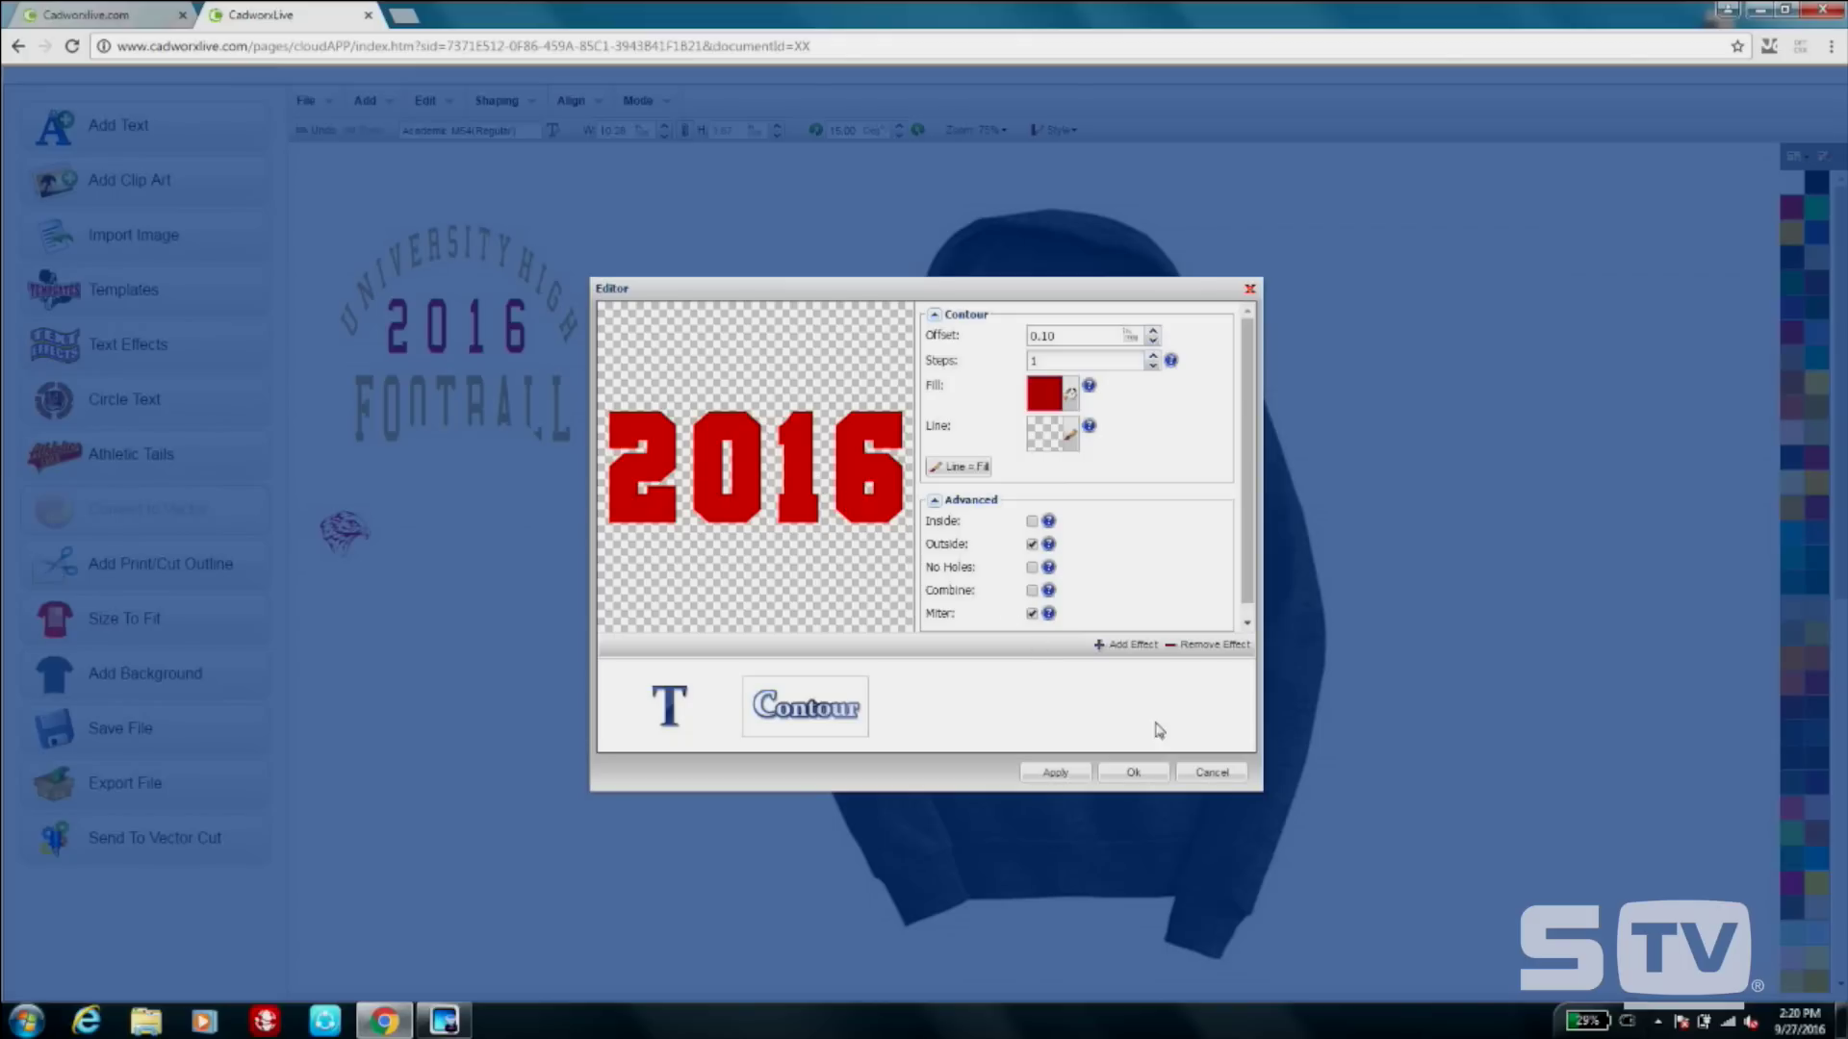
pyautogui.click(1135, 776)
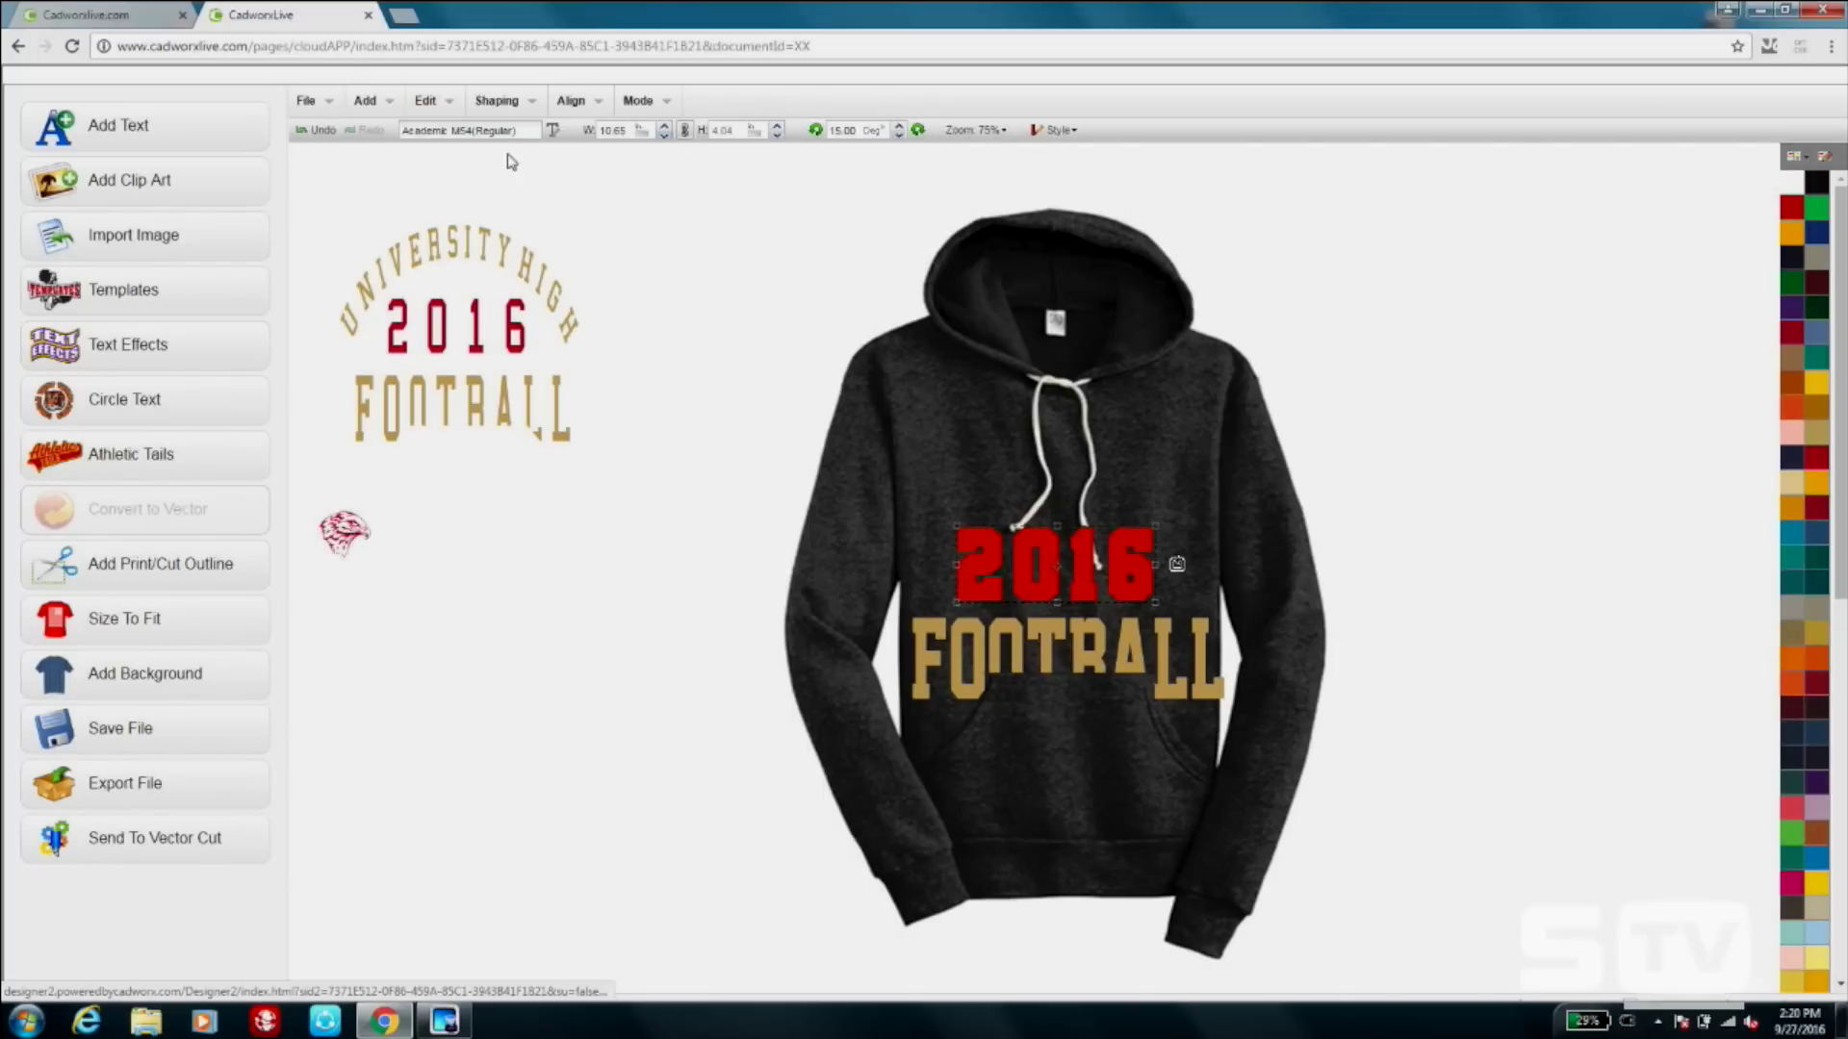
# Break 2016 apart by colours, resize one piece to 1.97 wide, then condense it into one shape.
pyautogui.click(498, 108)
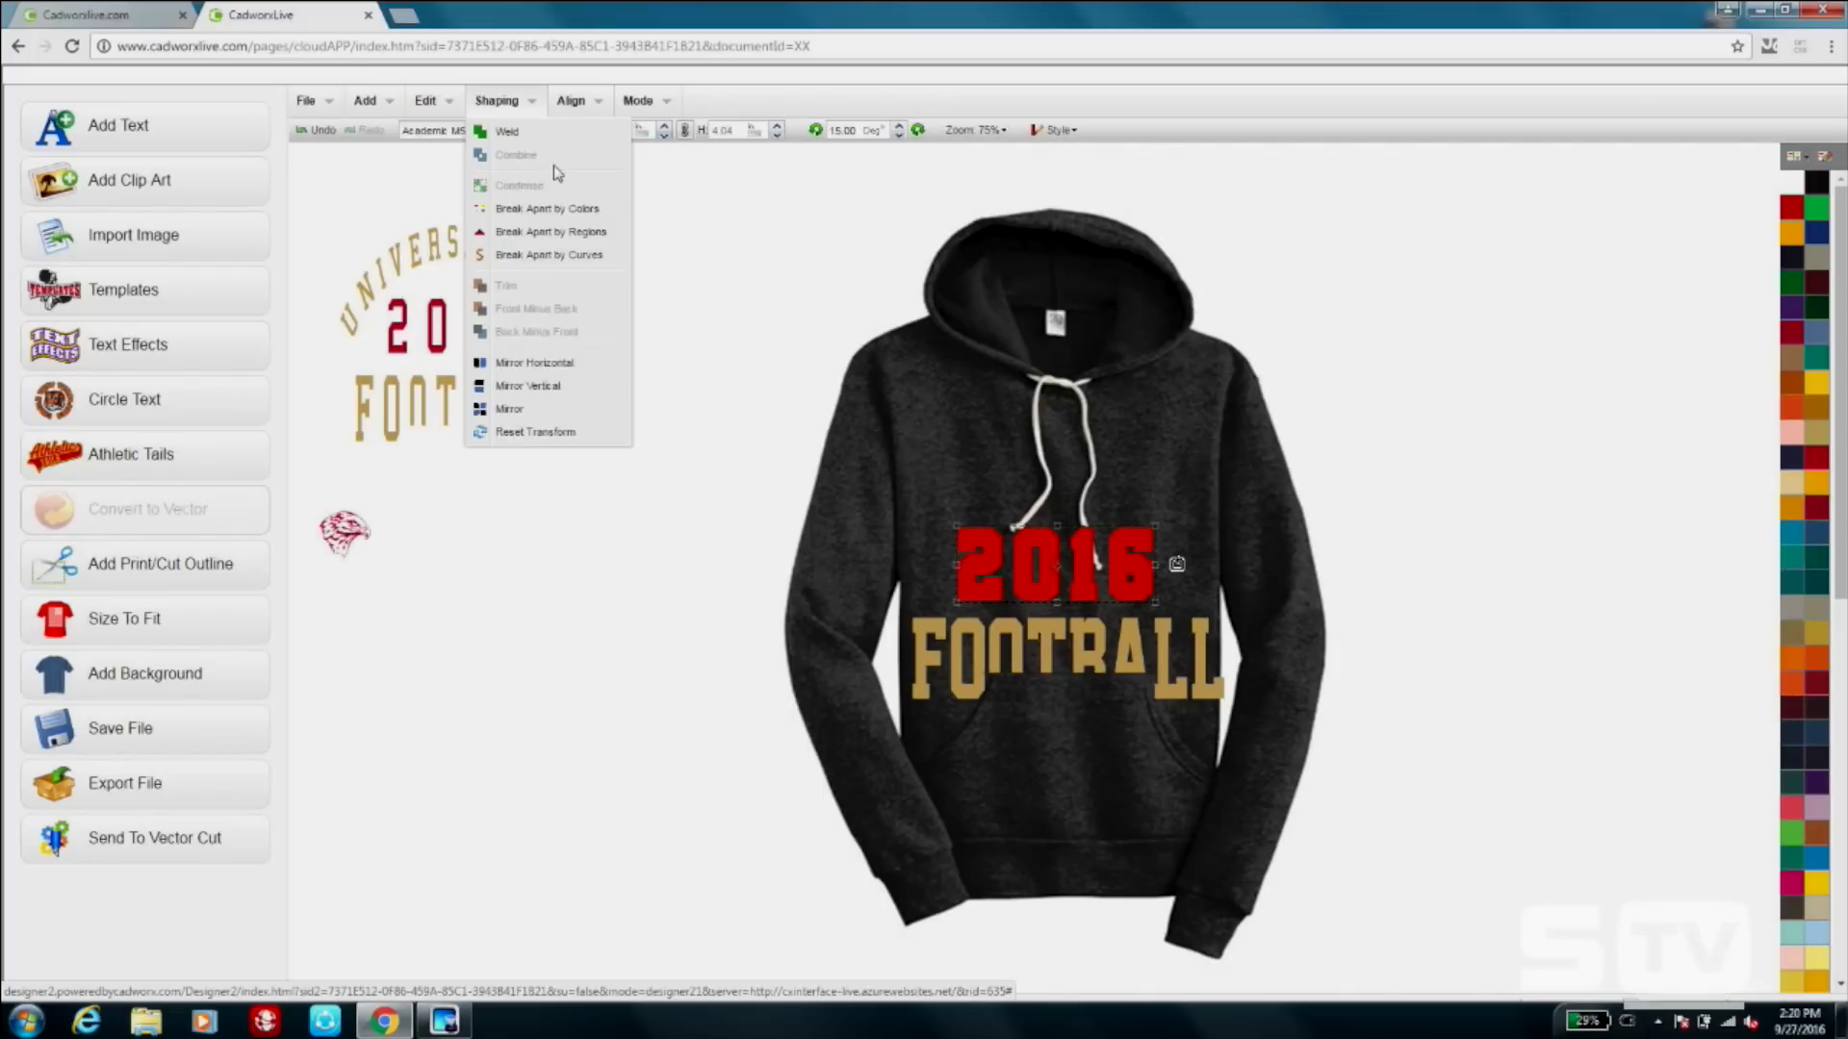
pyautogui.click(568, 228)
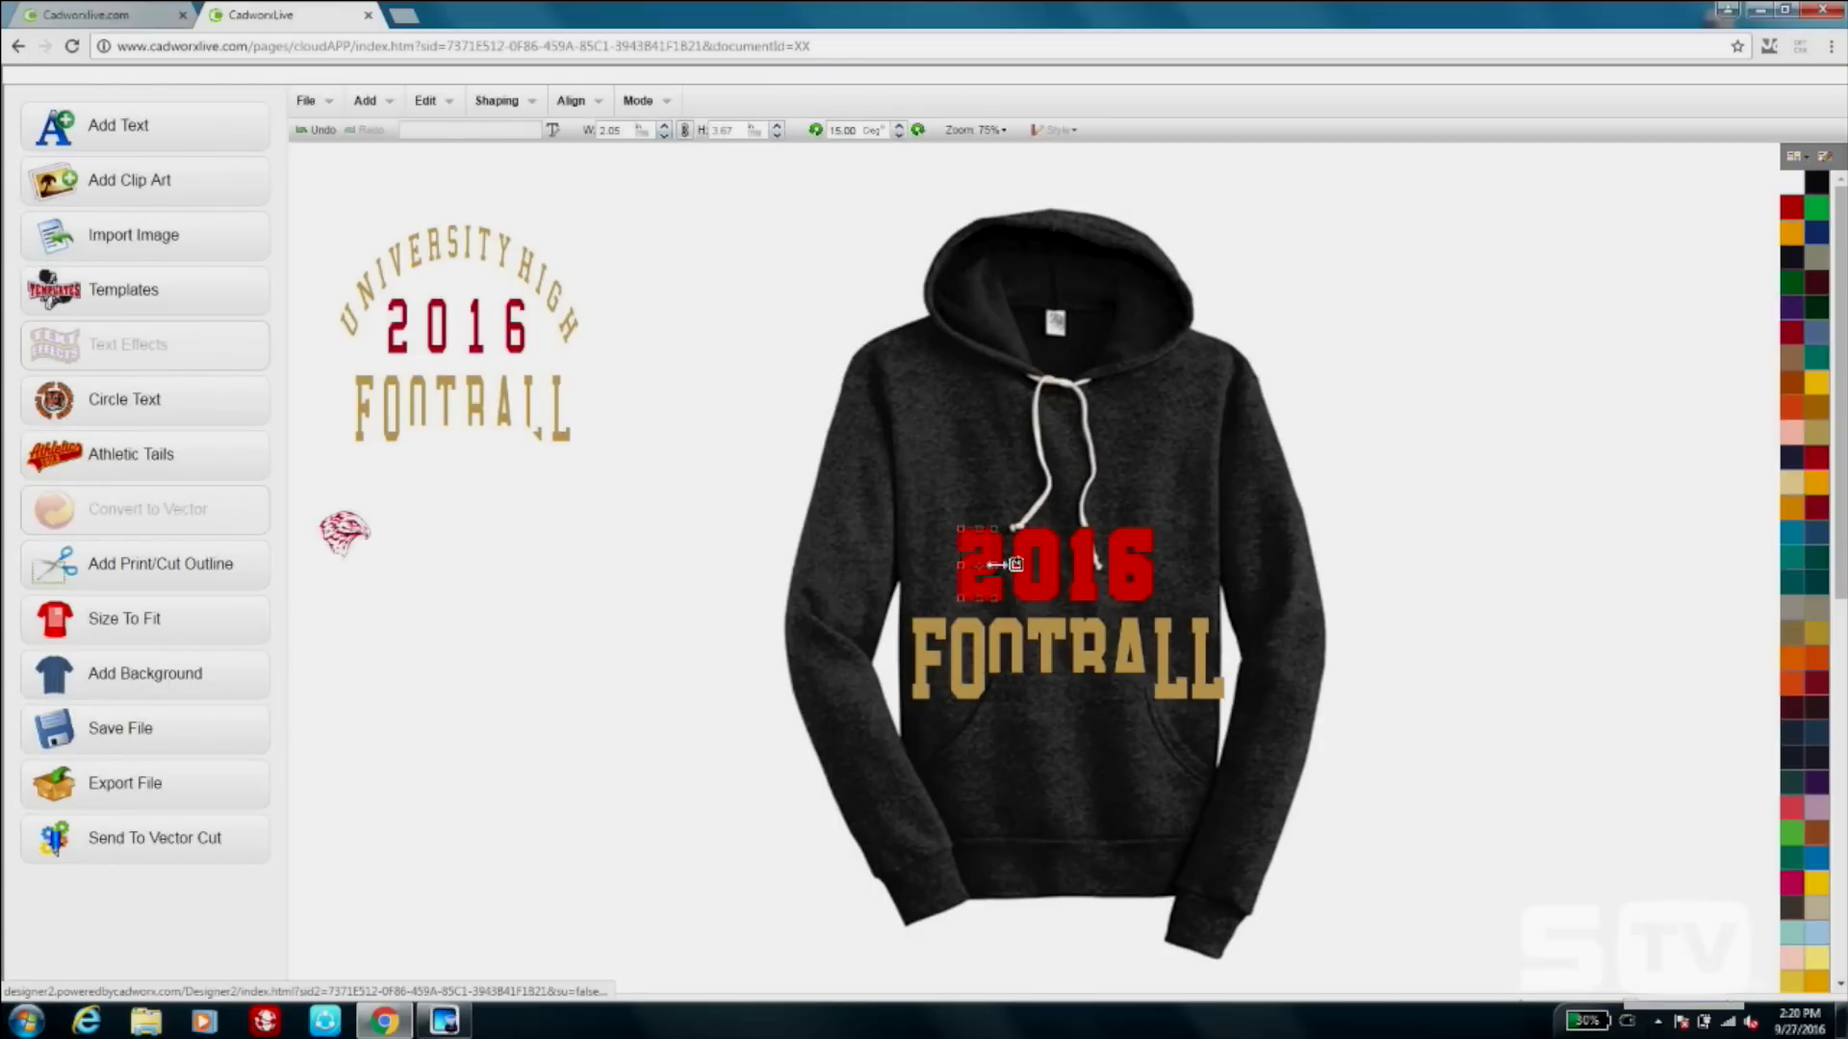
pyautogui.moveTo(1004, 565); pyautogui.dragTo(986, 565)
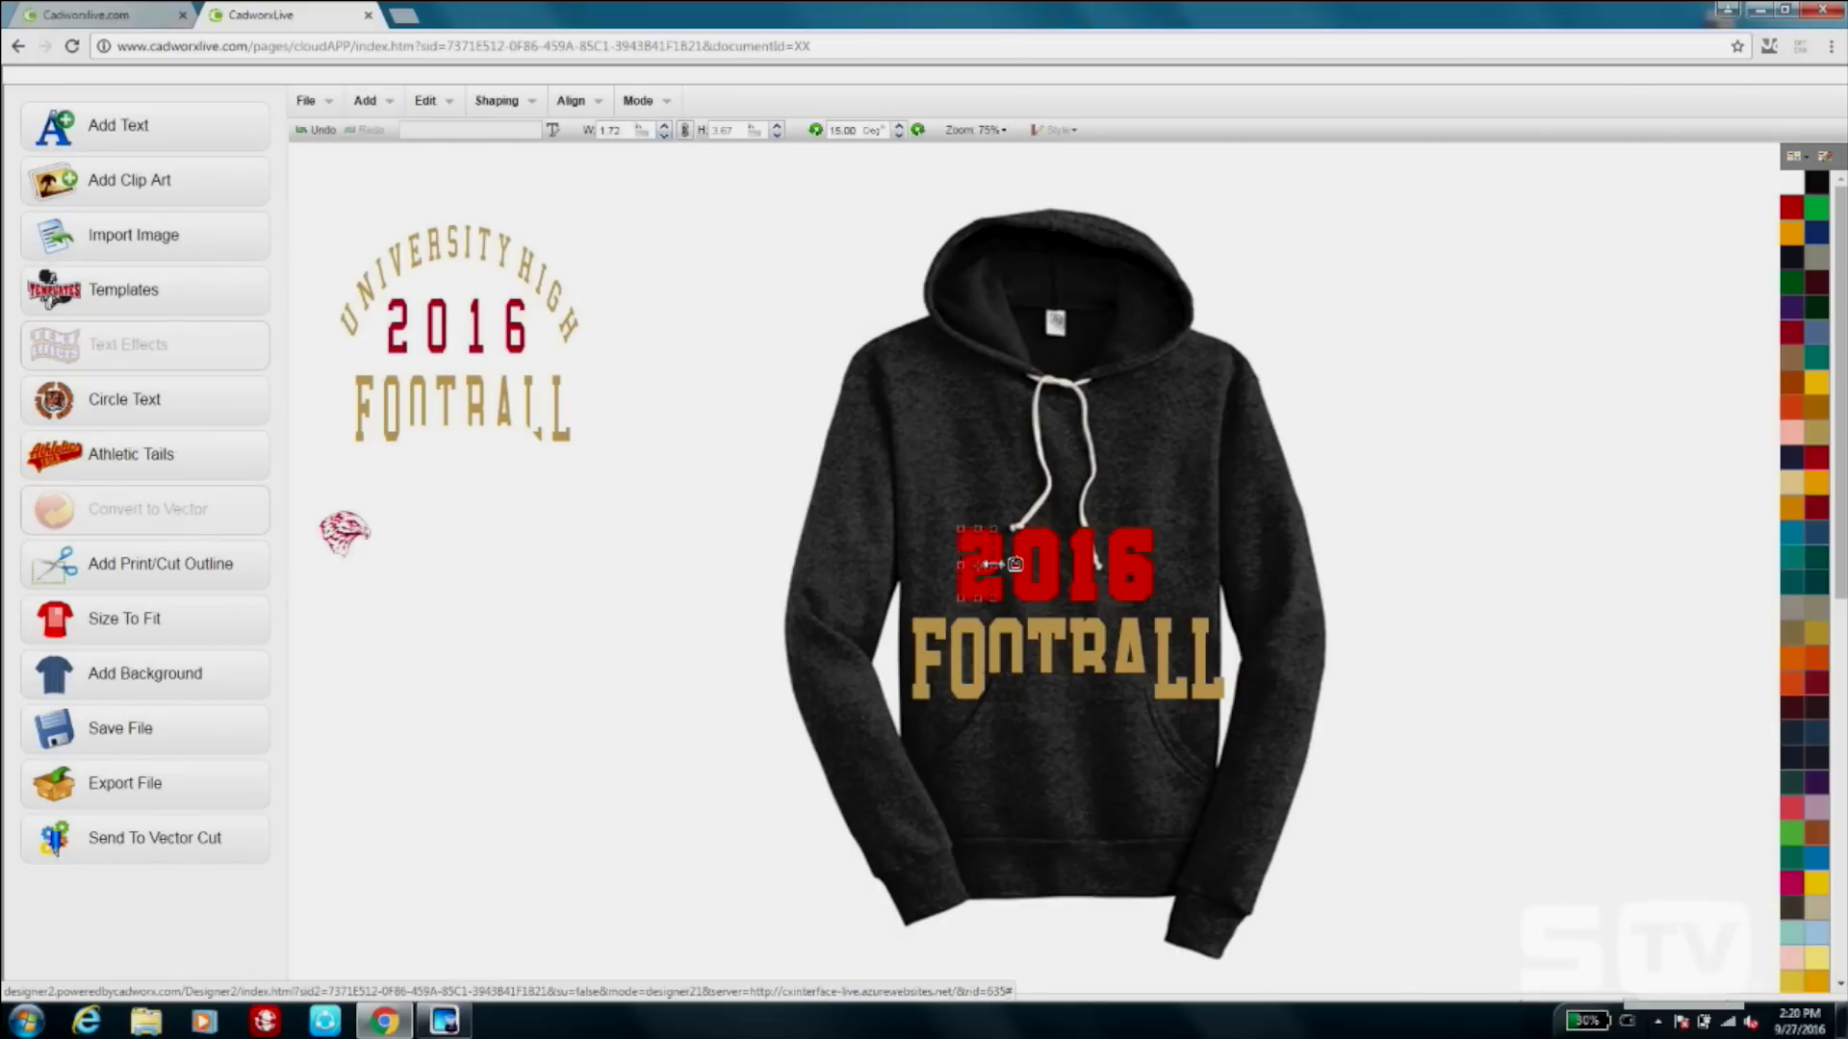
pyautogui.moveTo(997, 563); pyautogui.dragTo(1003, 564)
pyautogui.click(502, 104)
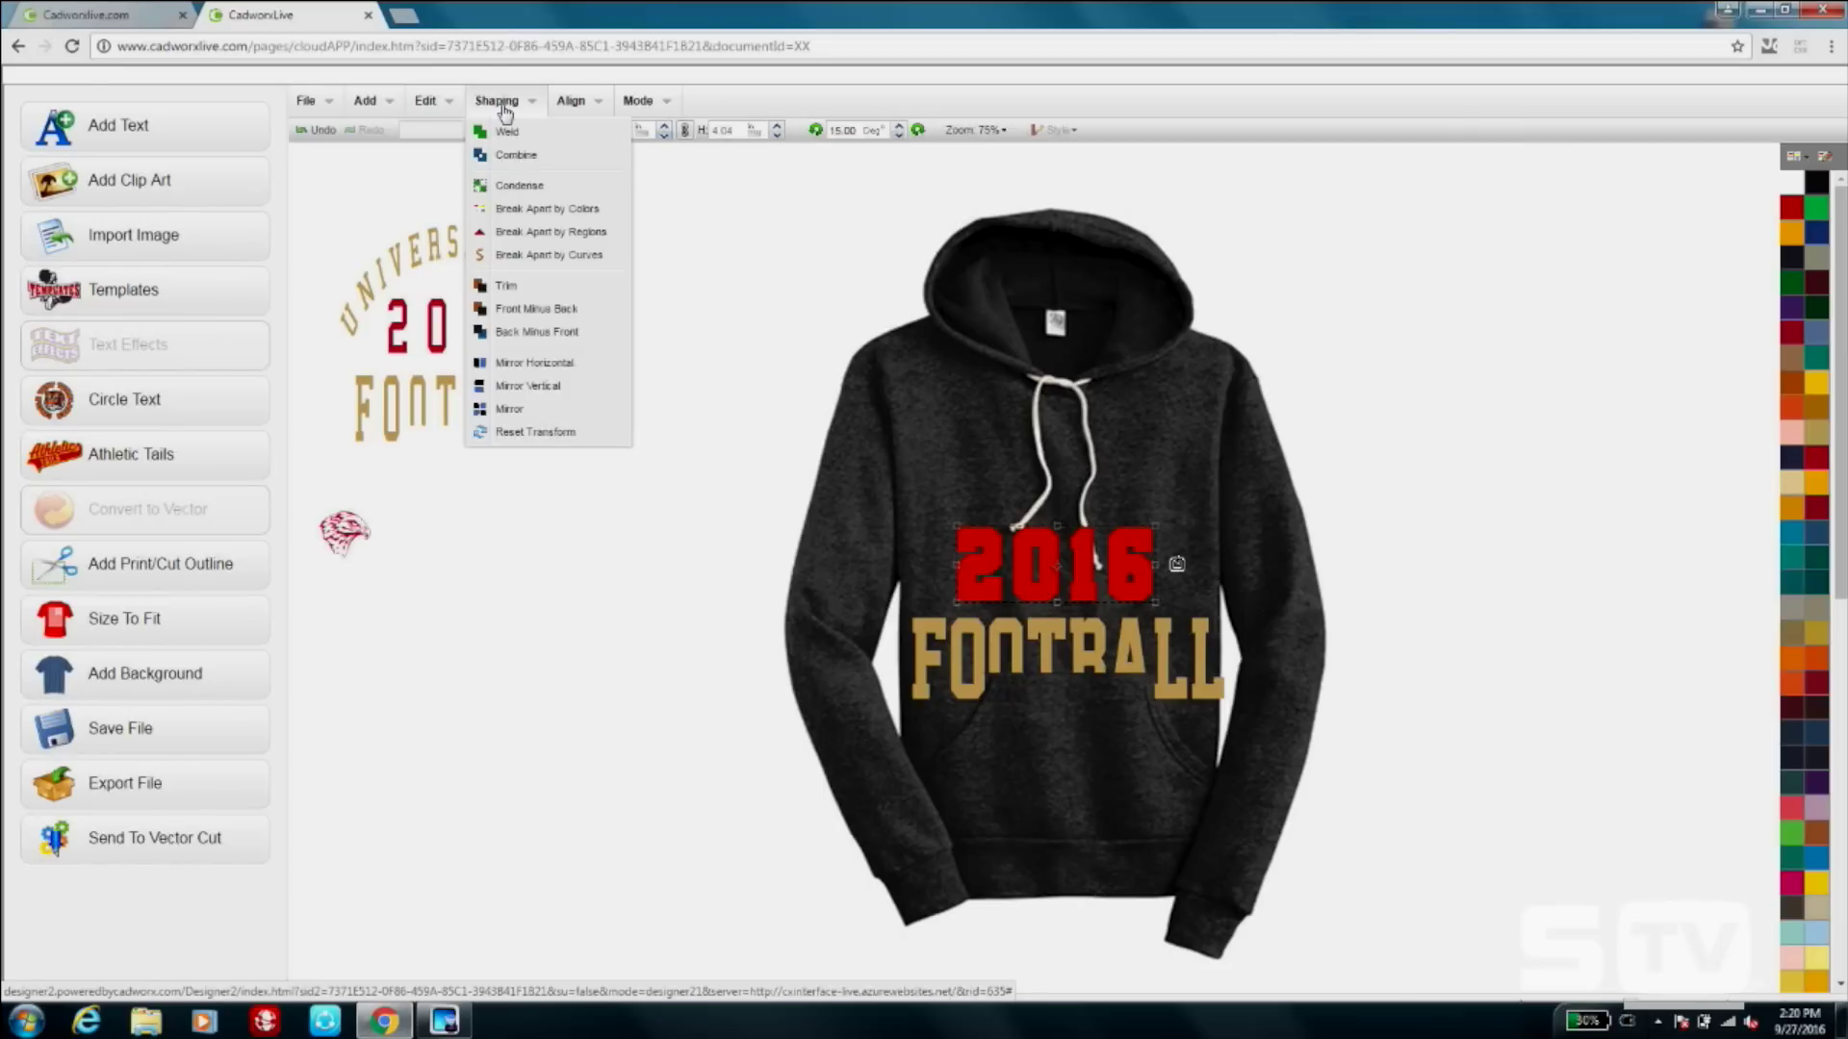
pyautogui.click(546, 182)
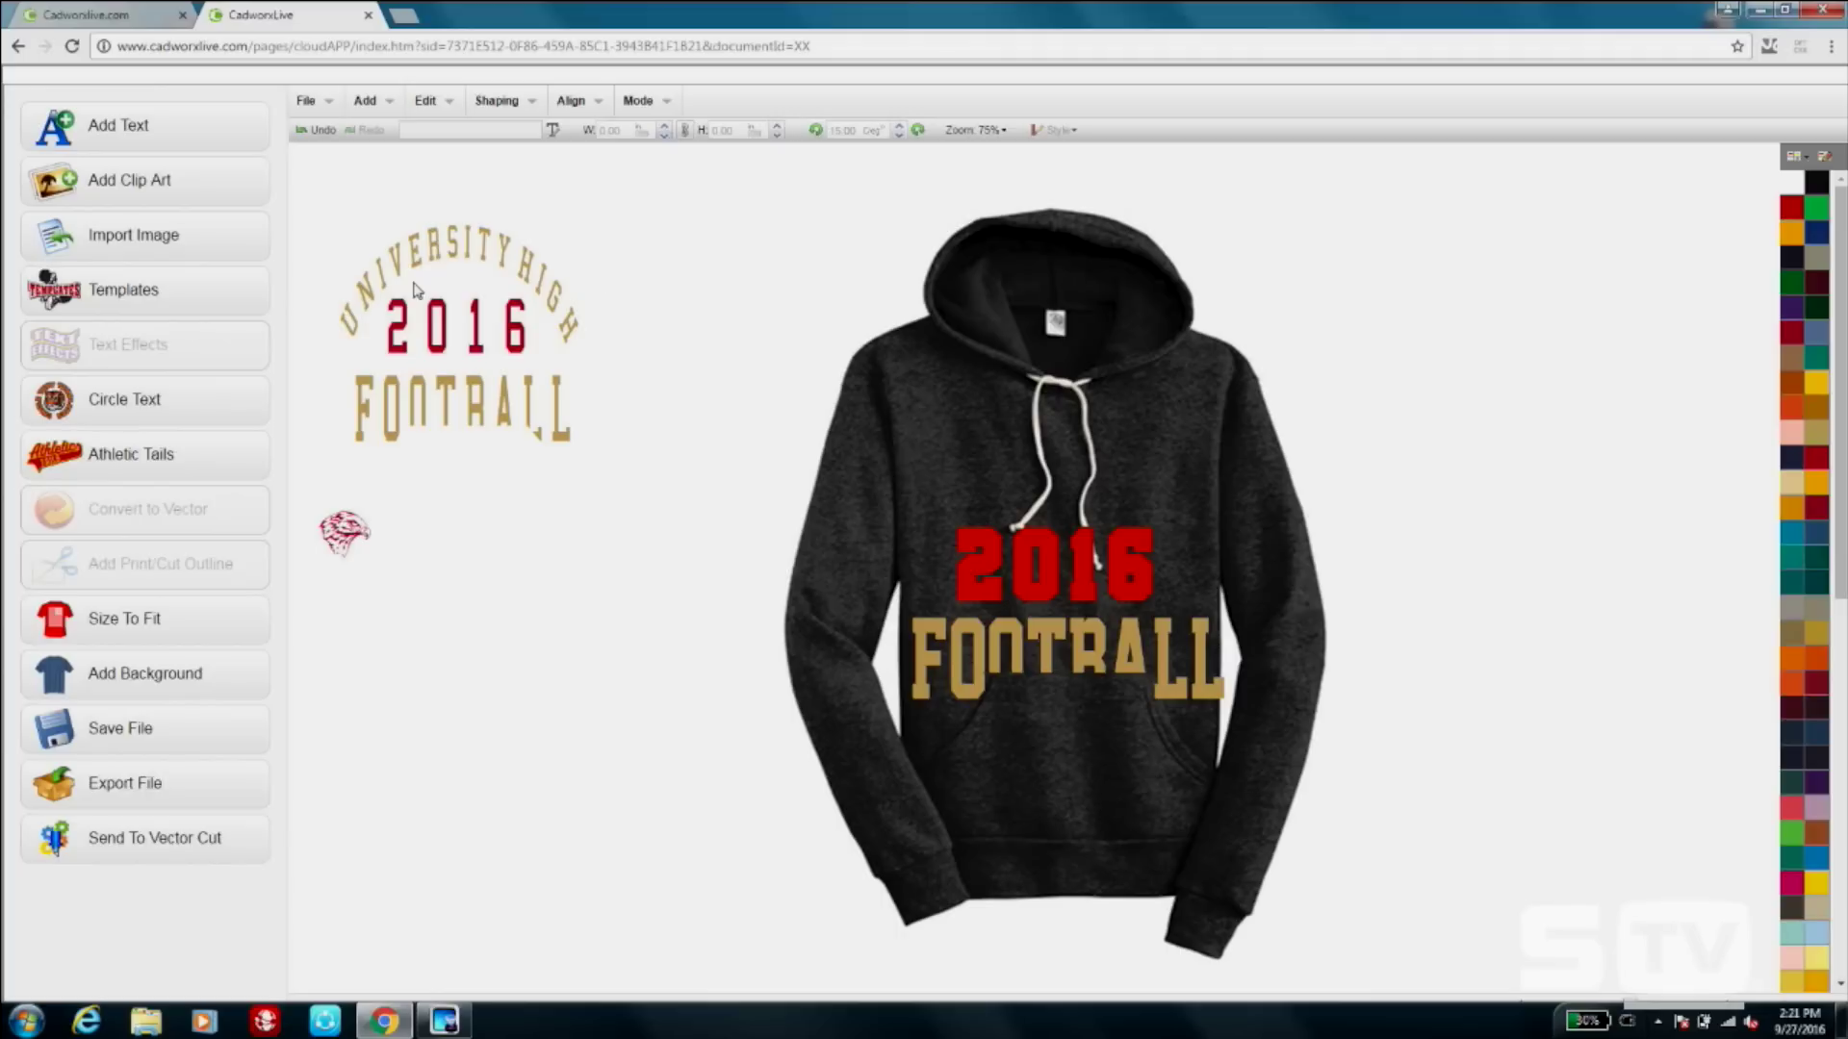
# Add a new 'UNIVERSITY HIGH' text in the Academic M54 font and bring up the text effects library.
pyautogui.click(161, 140)
pyautogui.tripleClick(1102, 336)
pyautogui.write('Un')
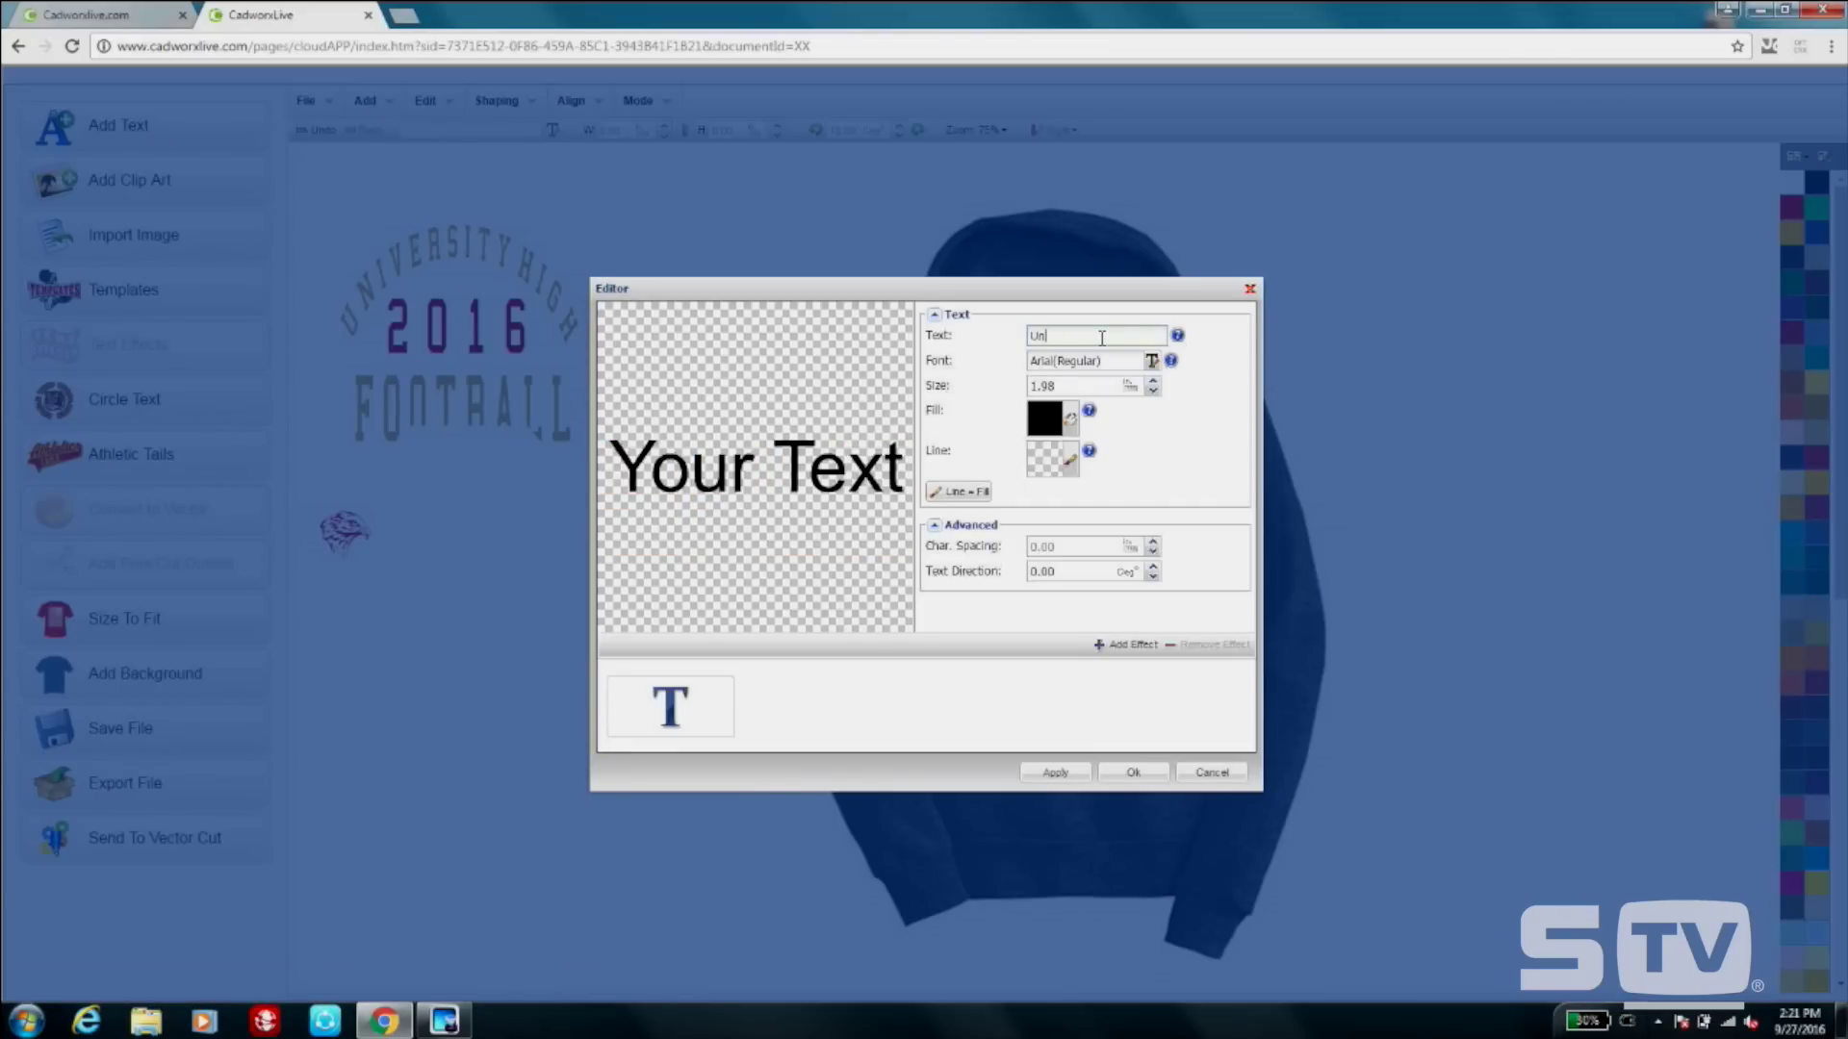
pyautogui.write('IVERSITY HIGH')
pyautogui.click(1114, 362)
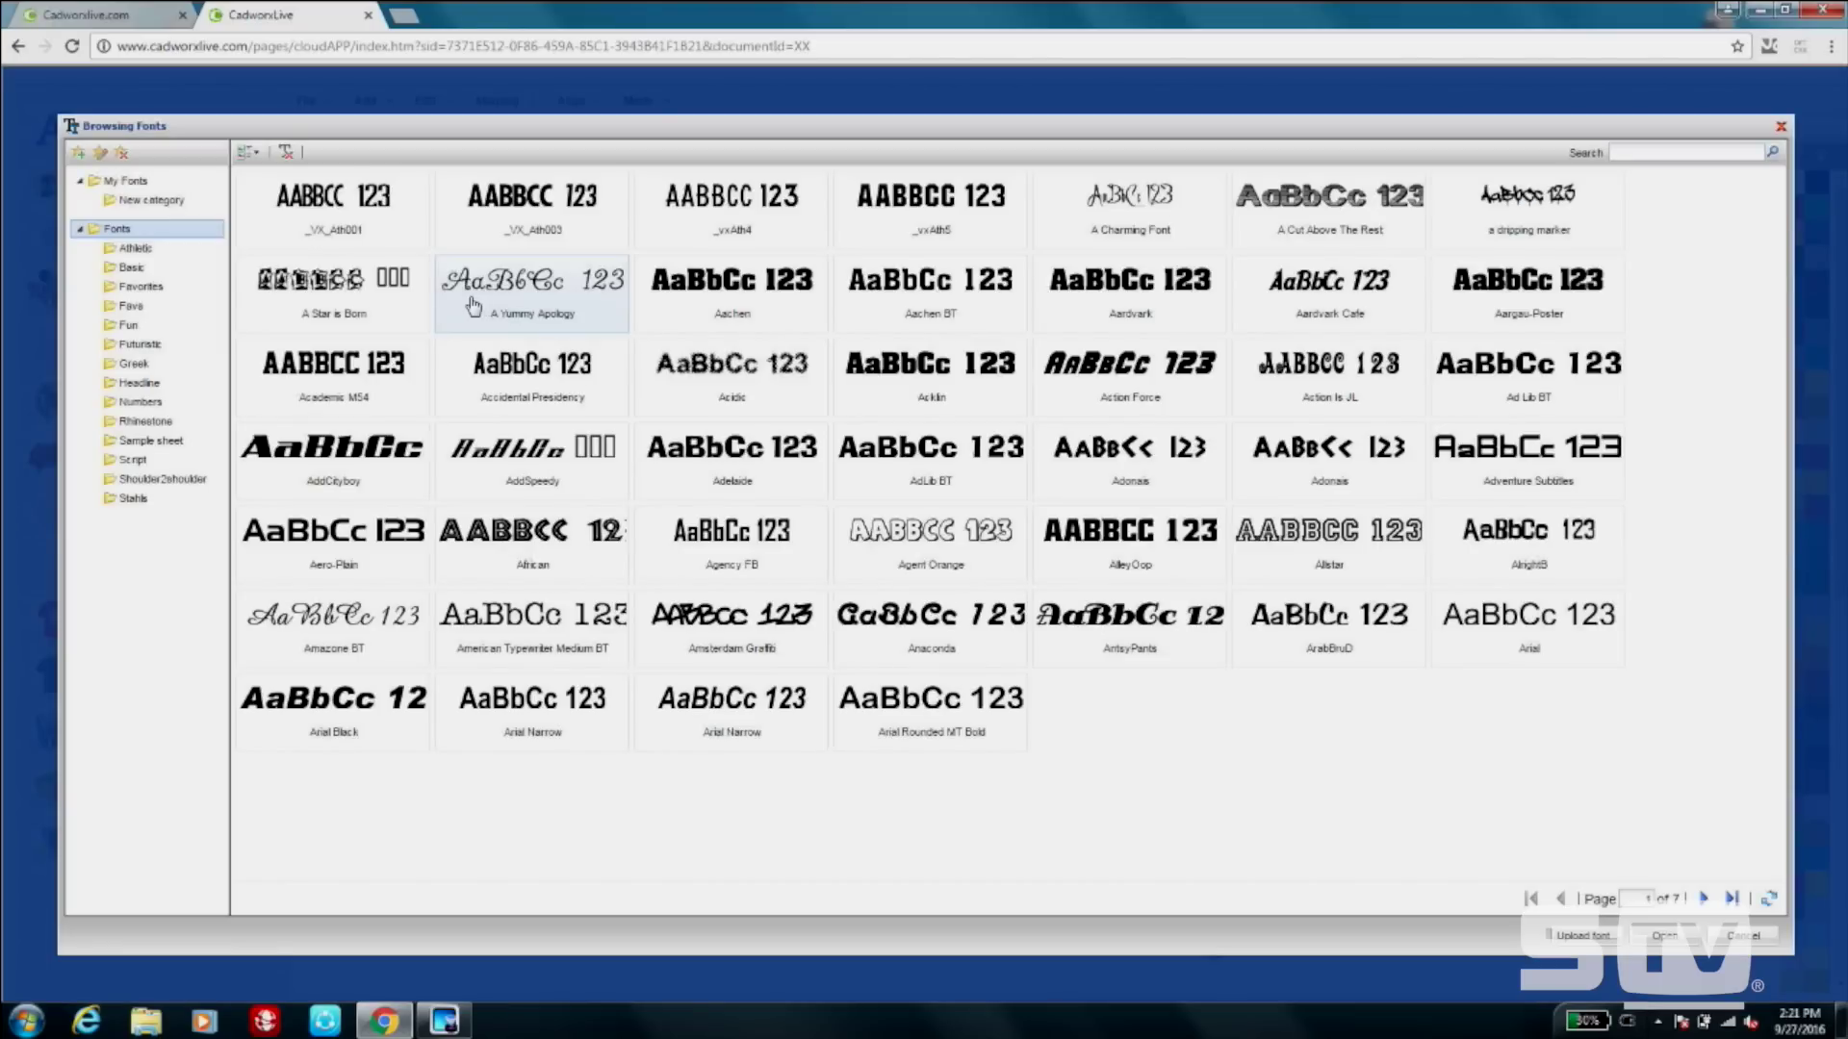
pyautogui.doubleClick(374, 411)
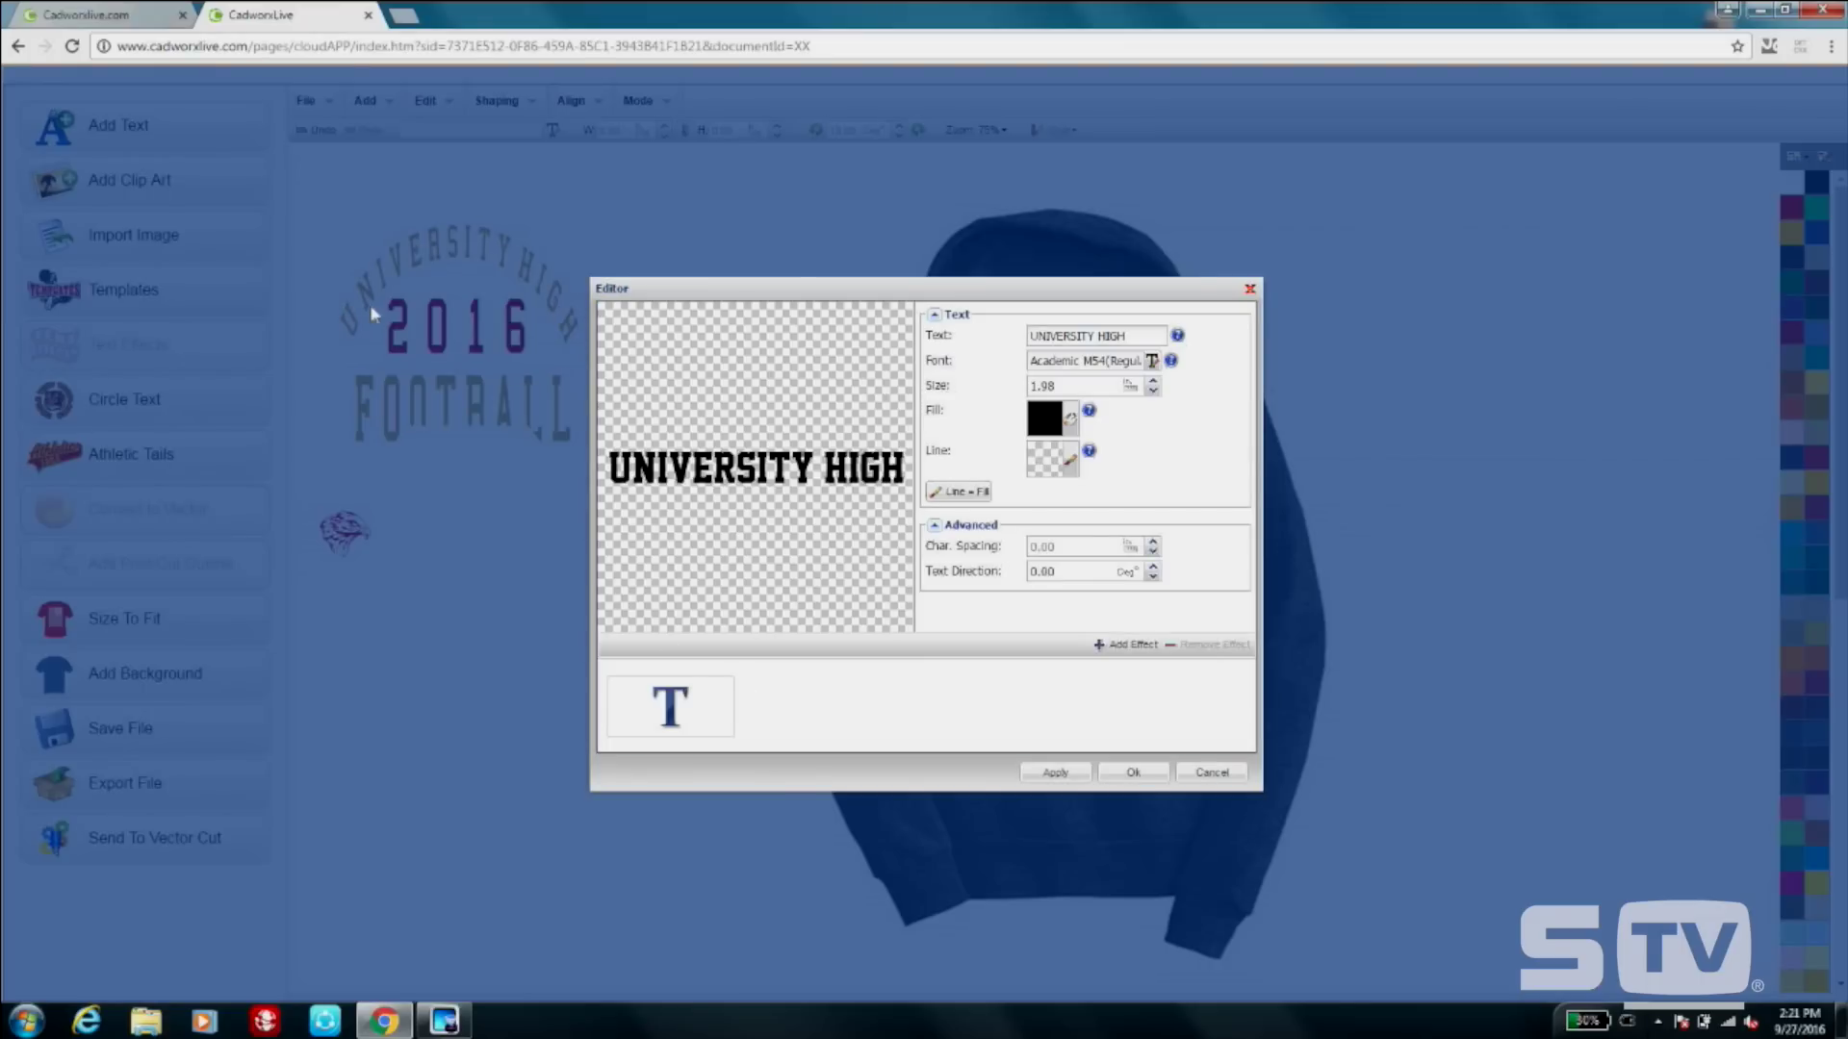
pyautogui.click(1138, 649)
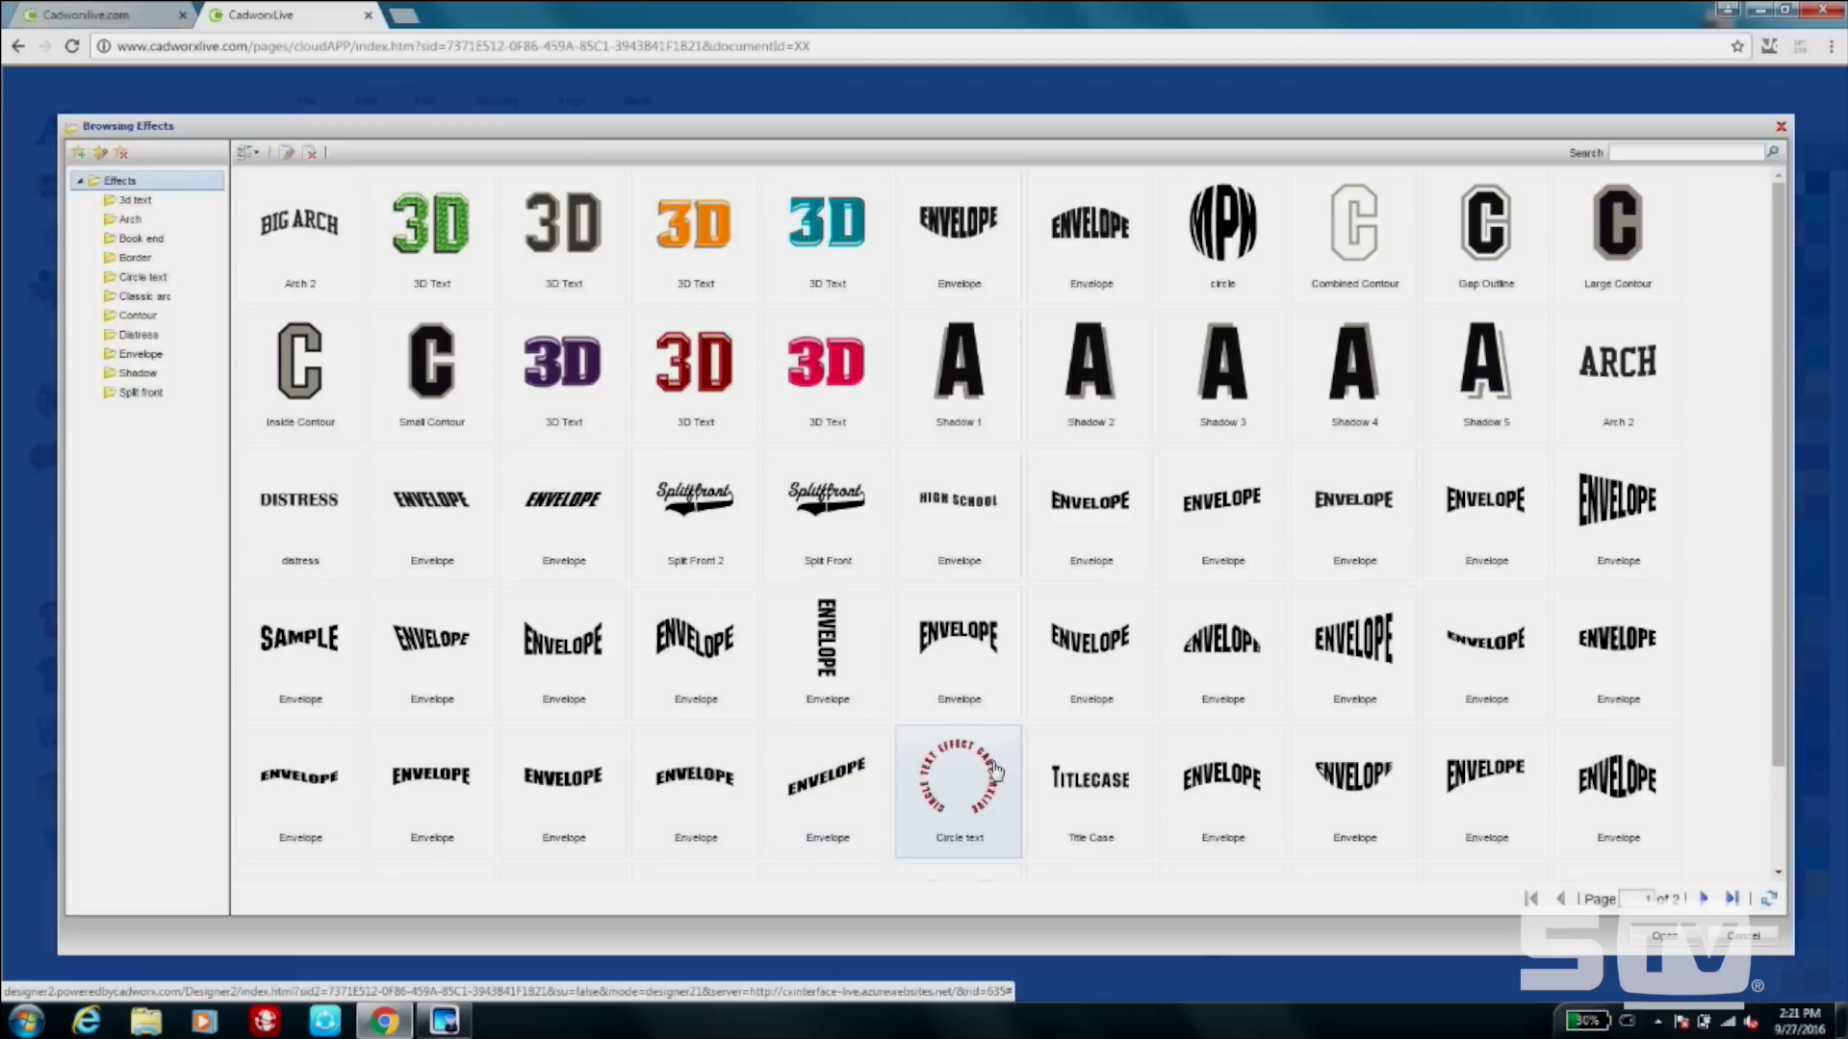
# Apply the BIG ARCH effect to the text and raise the arch height to 4.40.
pyautogui.click(131, 220)
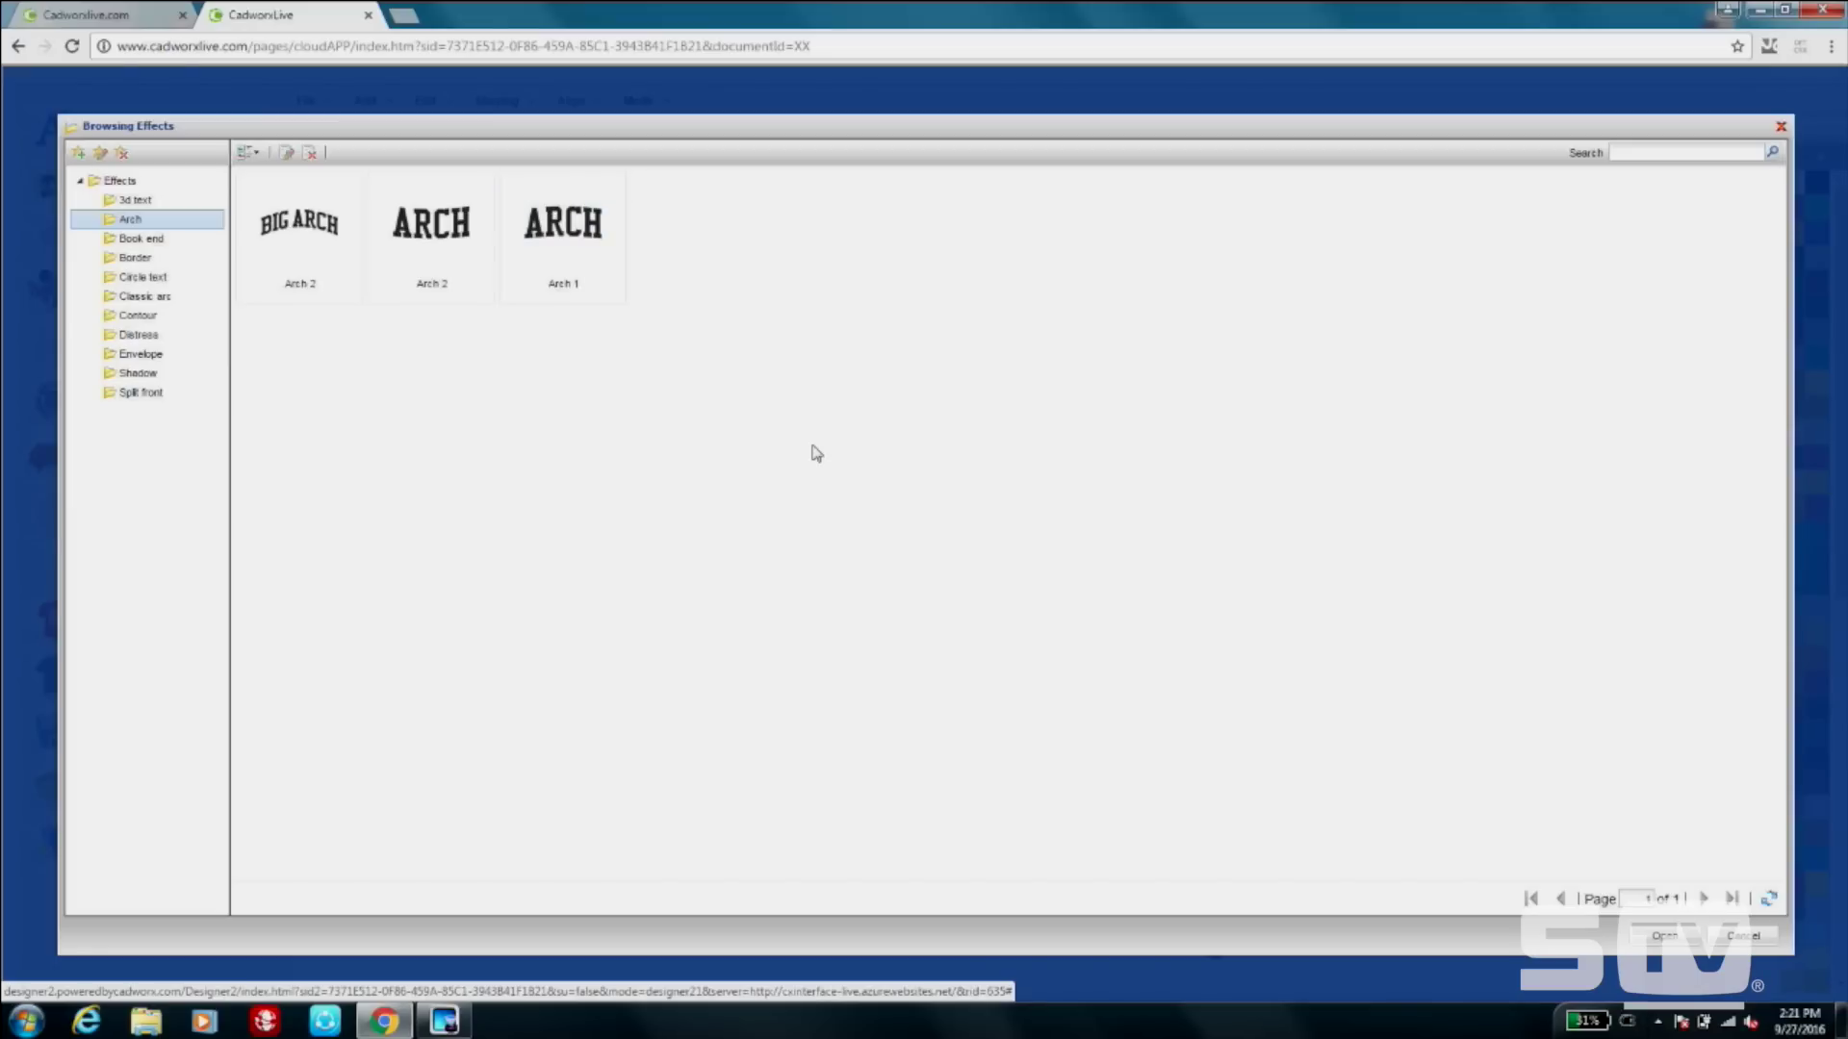
pyautogui.doubleClick(313, 248)
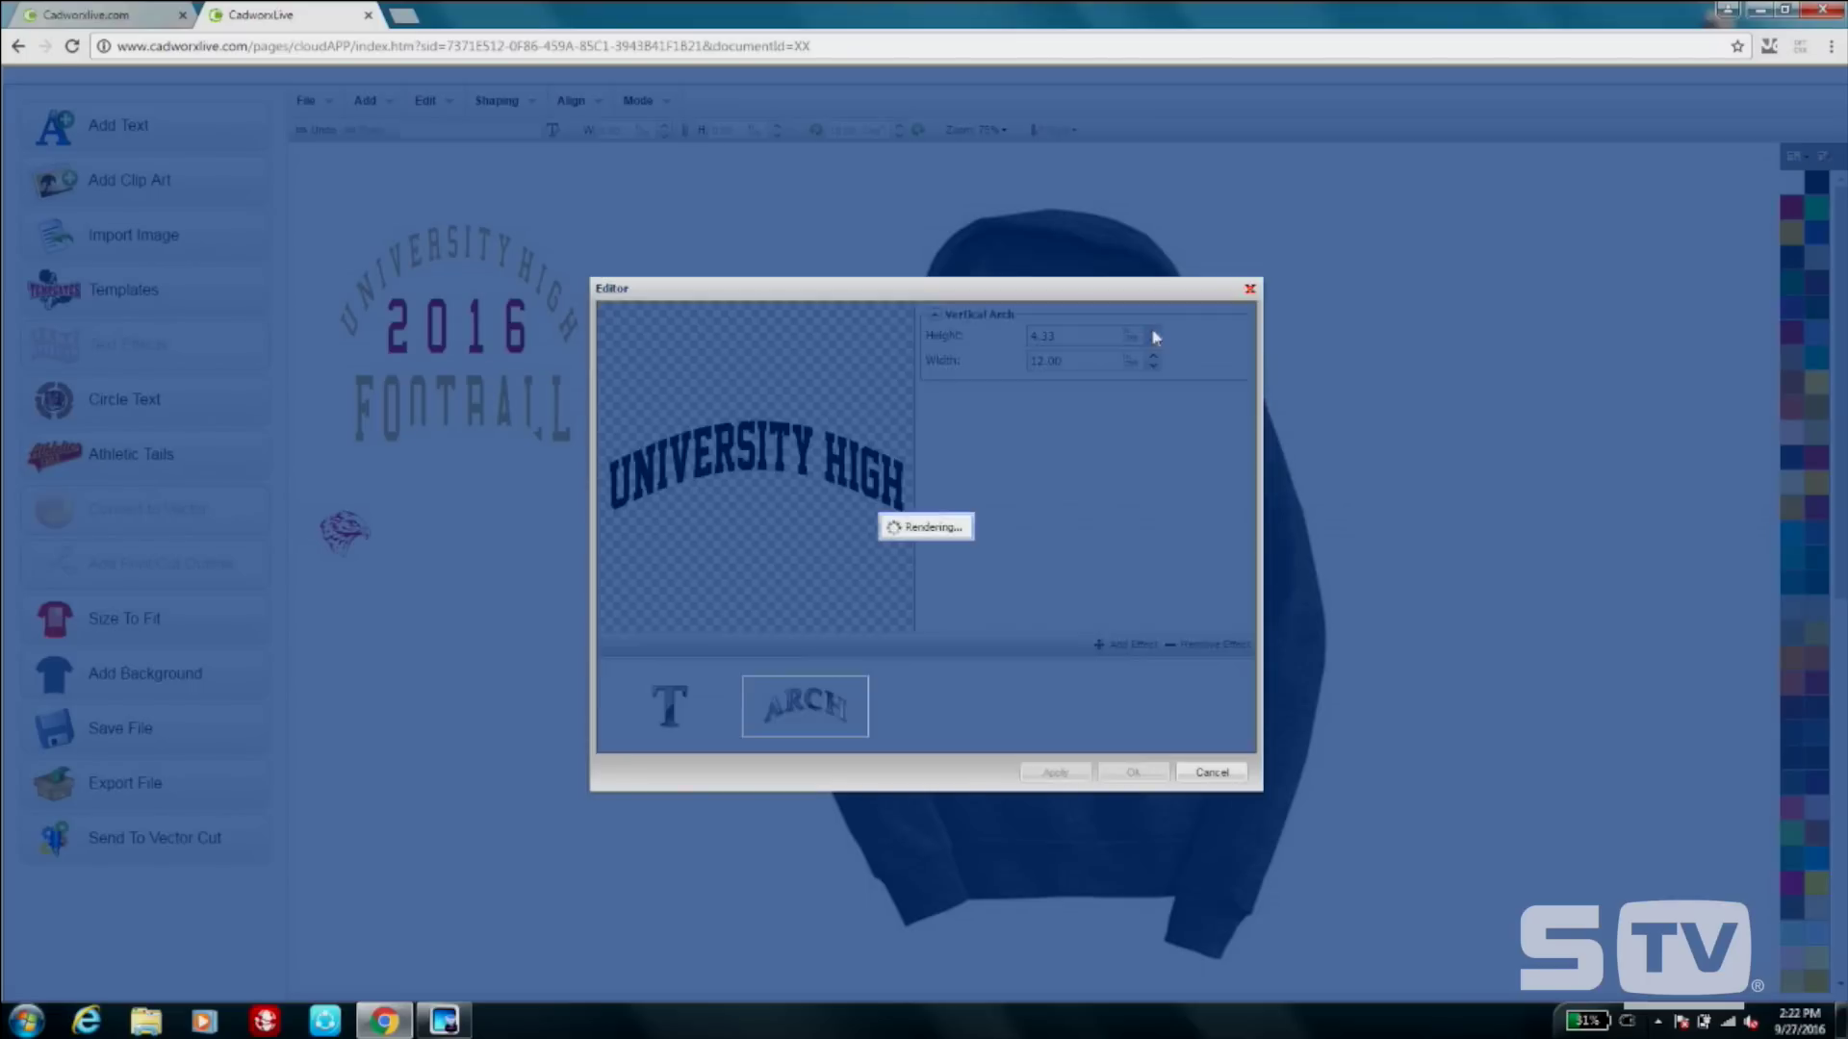
pyautogui.click(1153, 331)
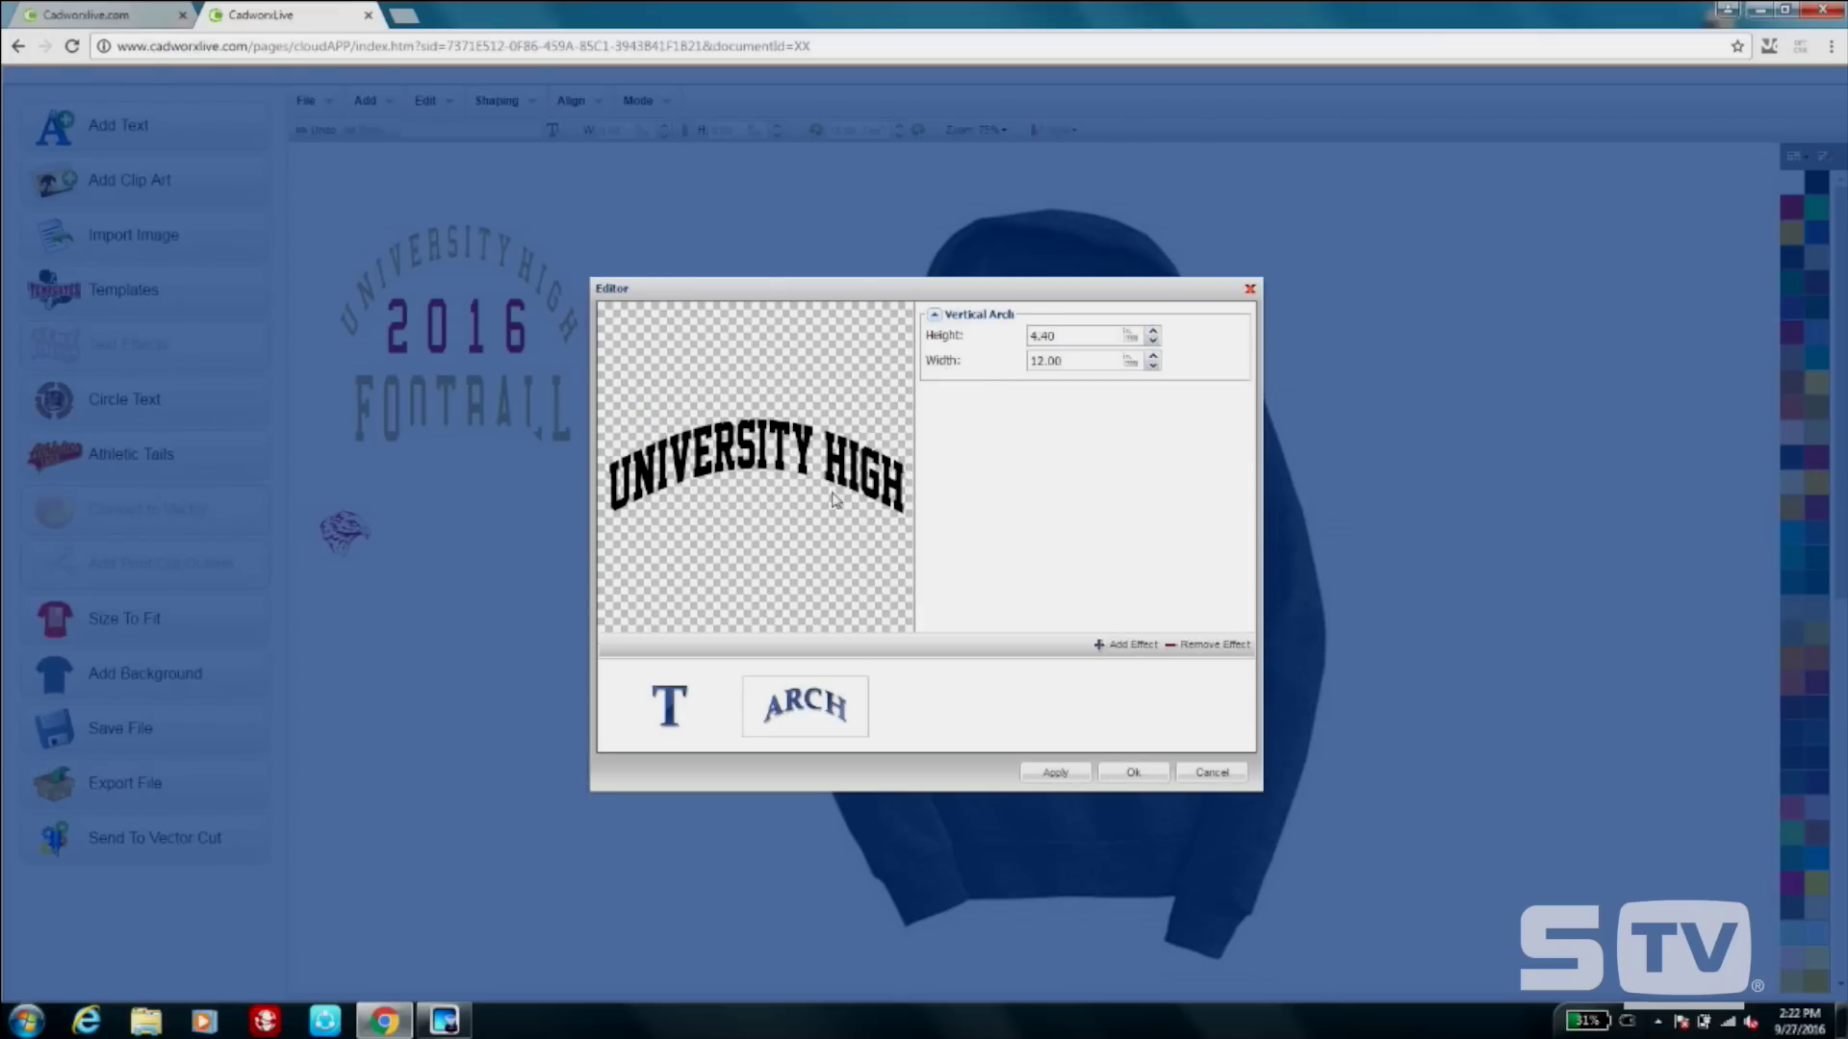
# Widen the character spacing to 0.75 and confirm the arched text onto the hoodie.
pyautogui.click(686, 695)
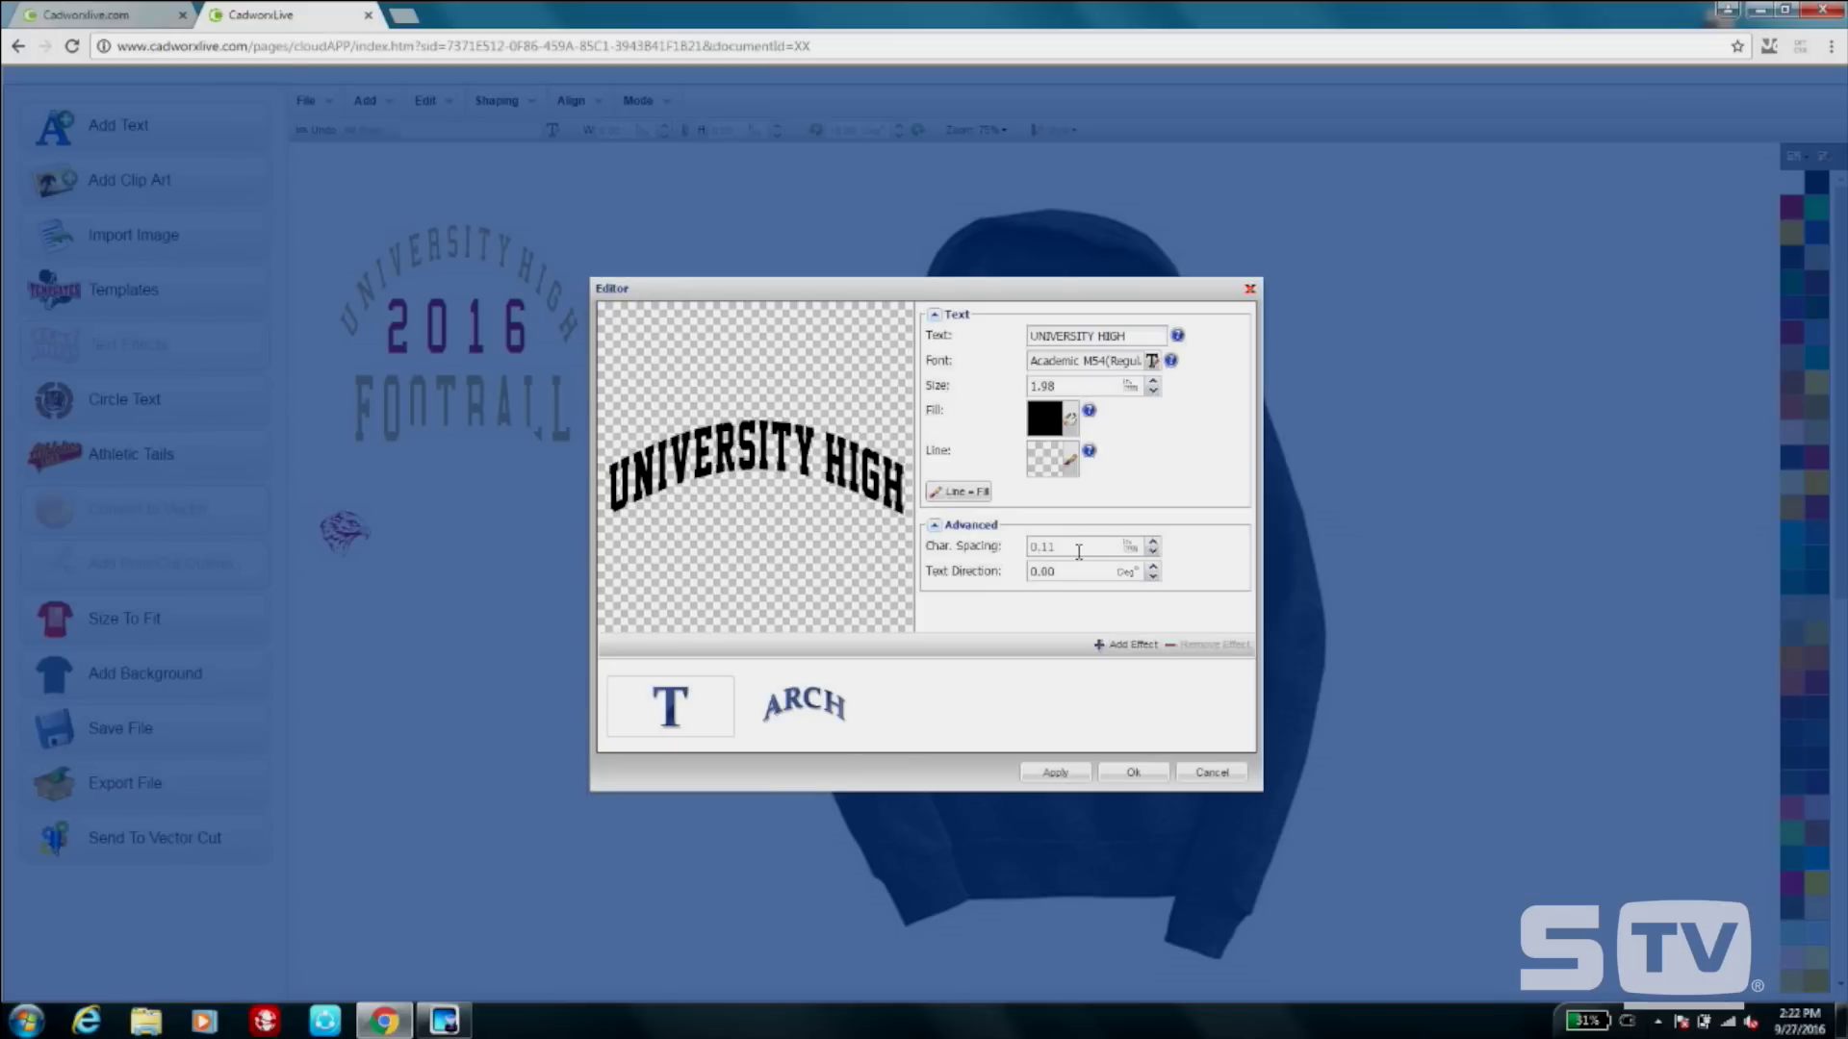
pyautogui.doubleClick(1068, 549)
pyautogui.click(1069, 549)
pyautogui.press('BackSpace')
pyautogui.press('BackSpace')
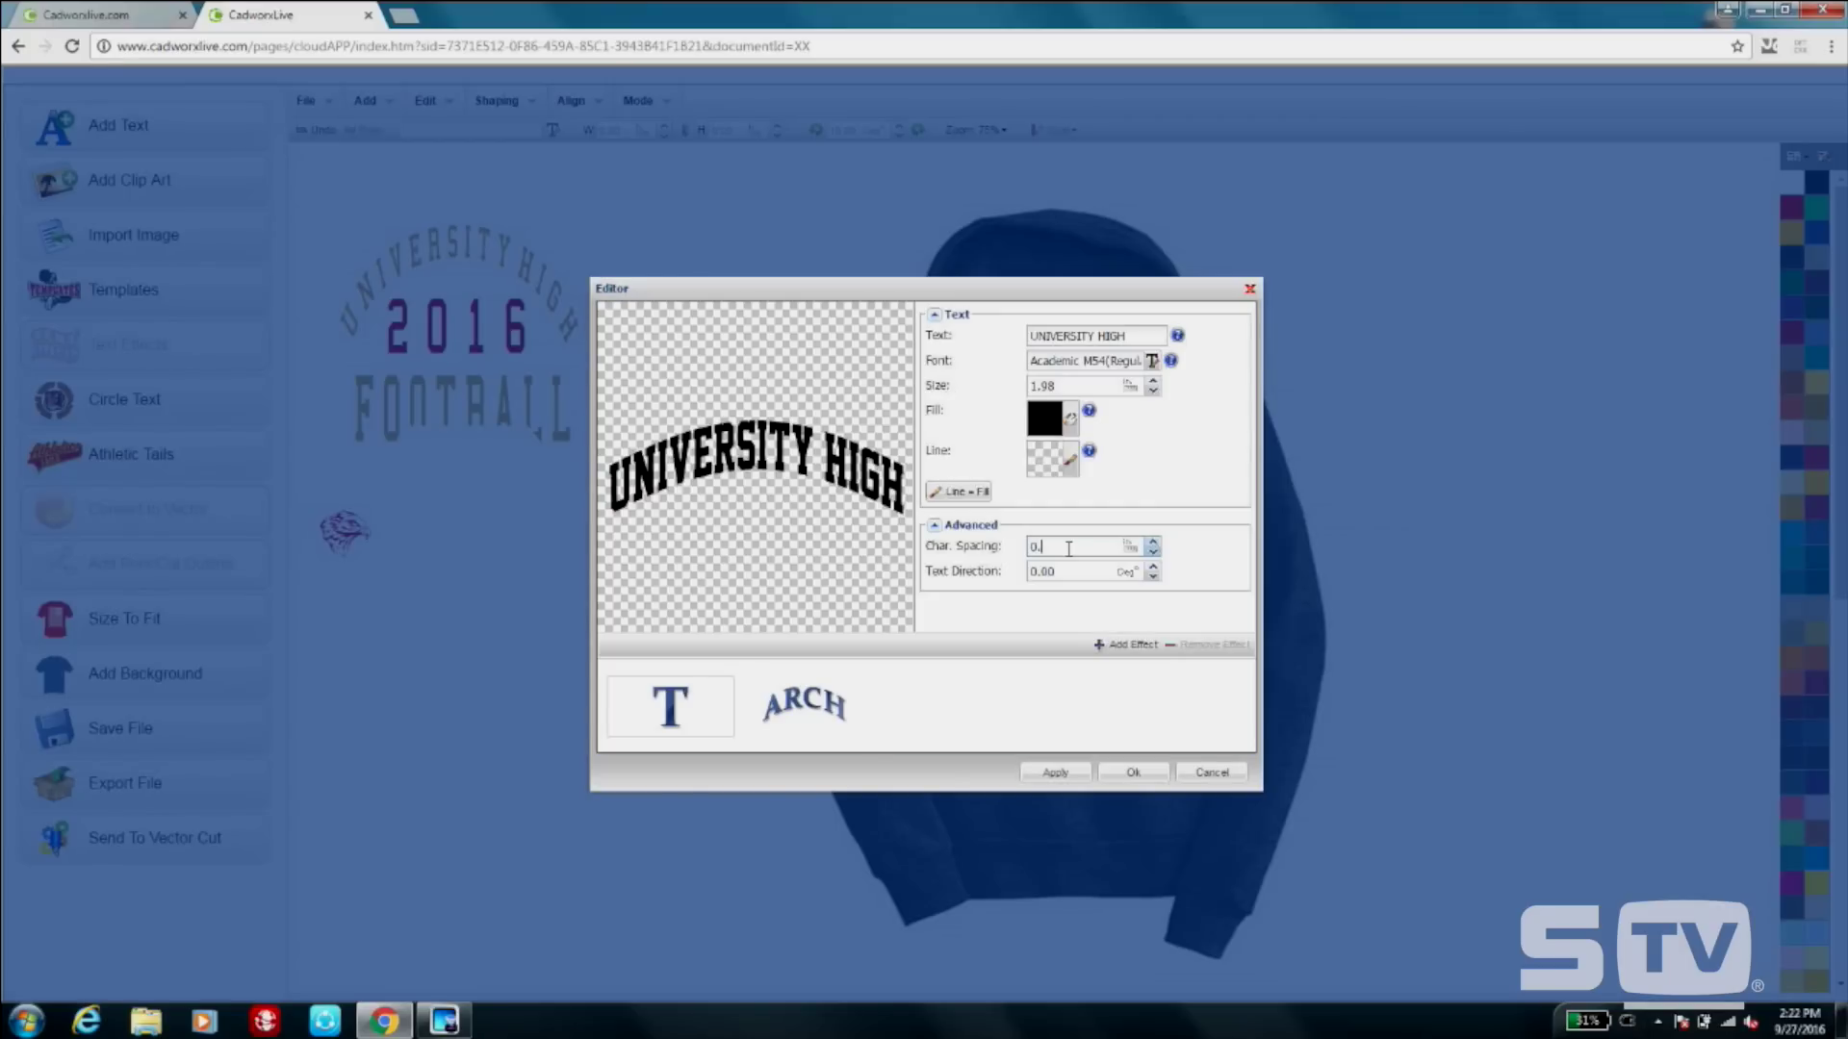
pyautogui.write('75')
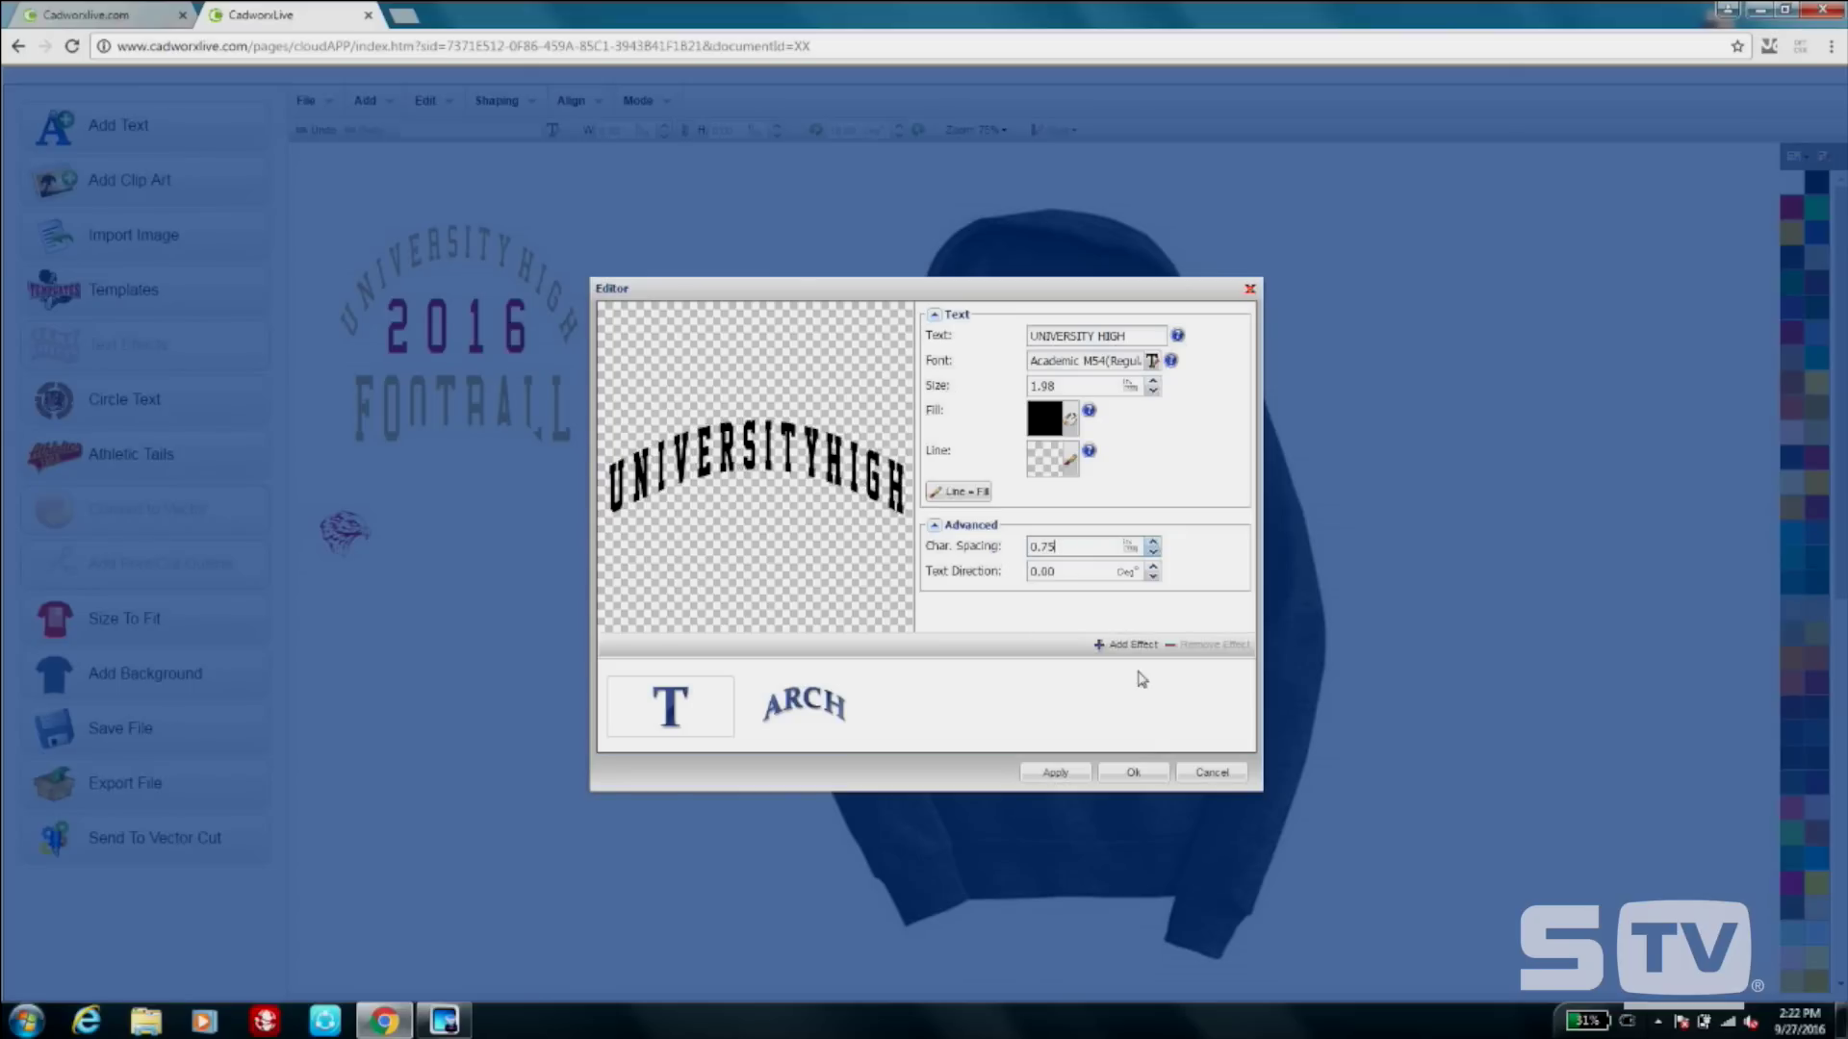
pyautogui.click(1133, 772)
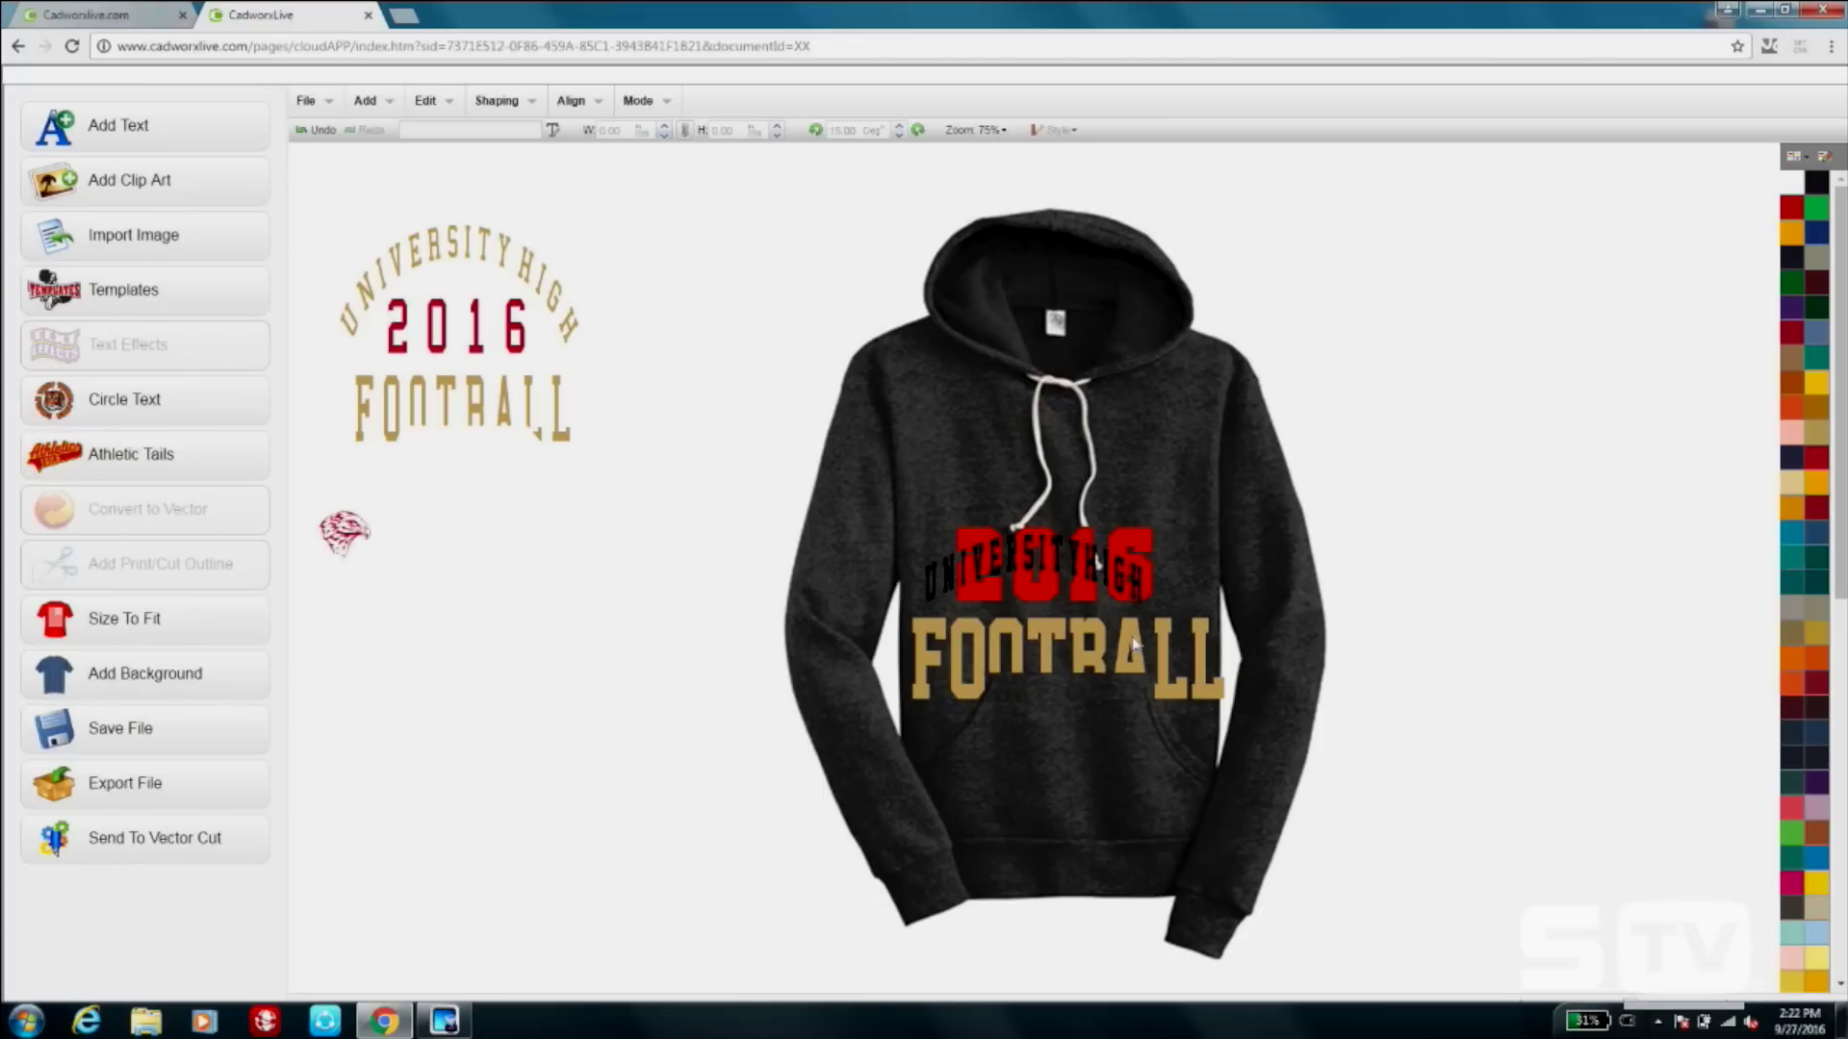
# Place the arched text just above the red 2016, colour it tan and narrow it to about 16.93 wide.
pyautogui.moveTo(1094, 573); pyautogui.dragTo(1235, 550)
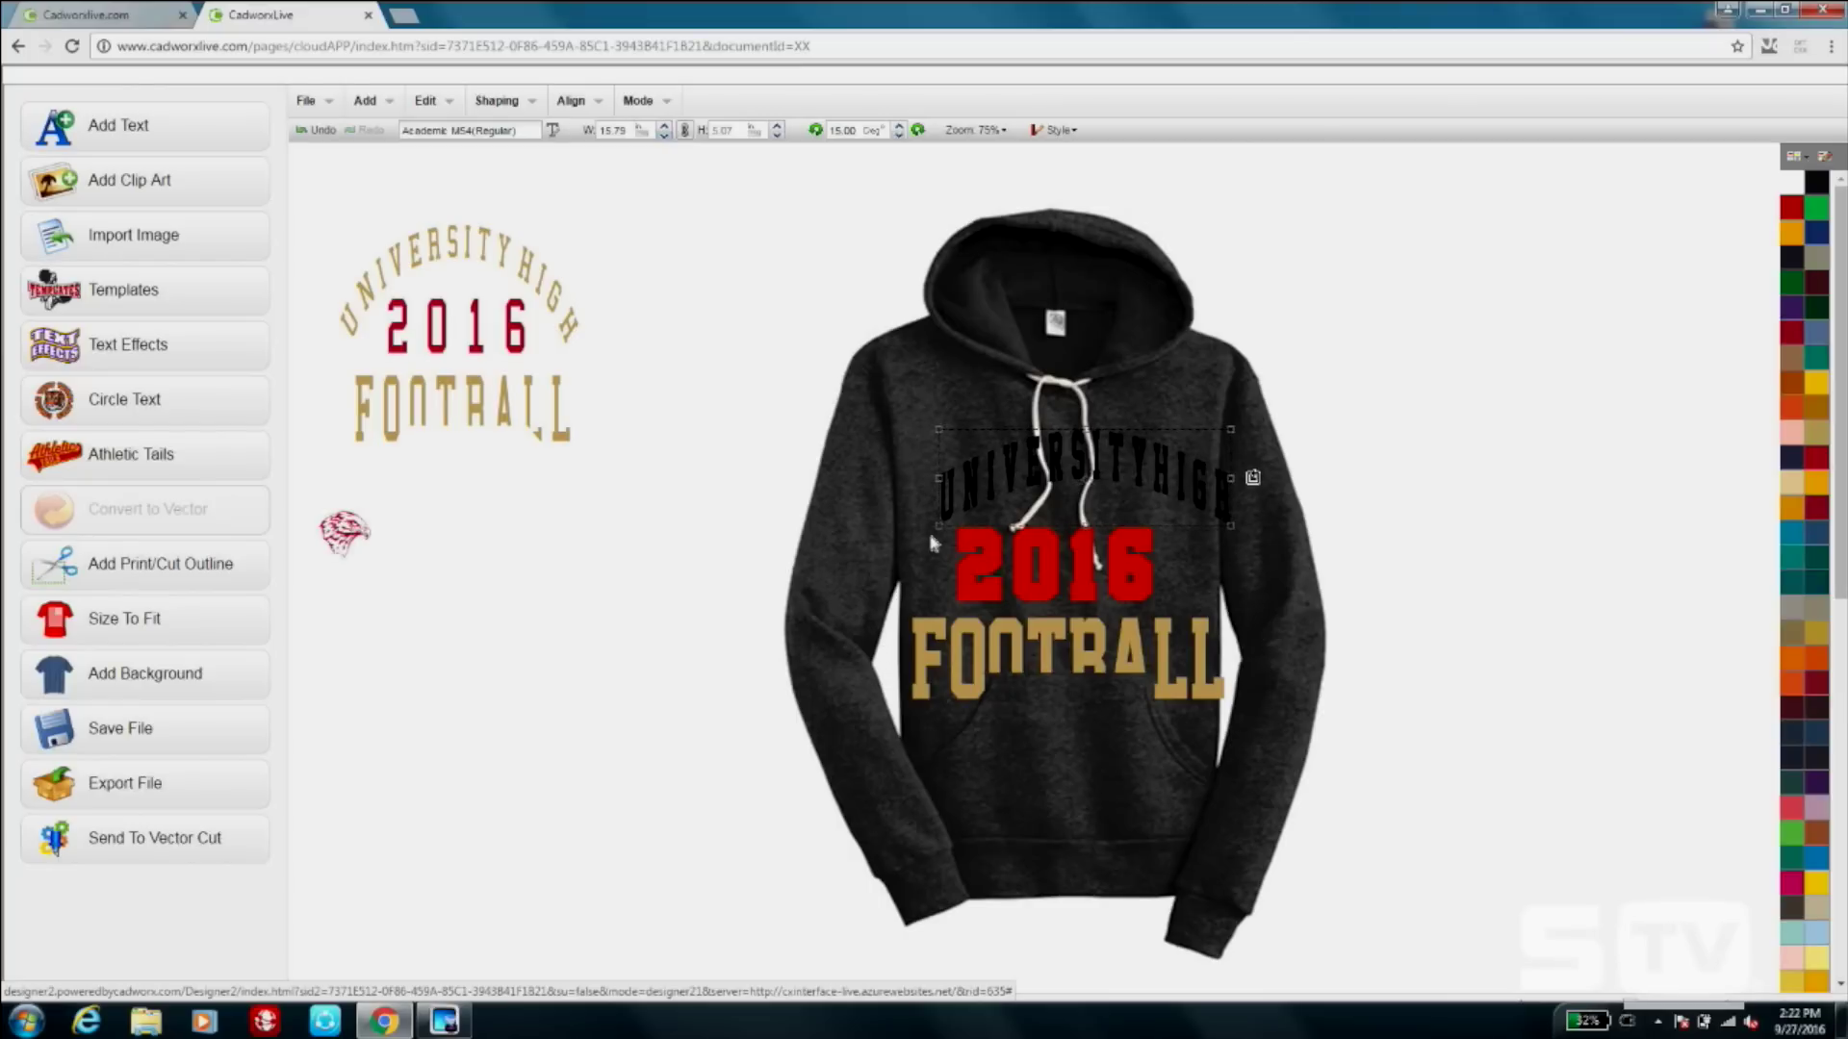
pyautogui.moveTo(937, 526); pyautogui.dragTo(898, 535)
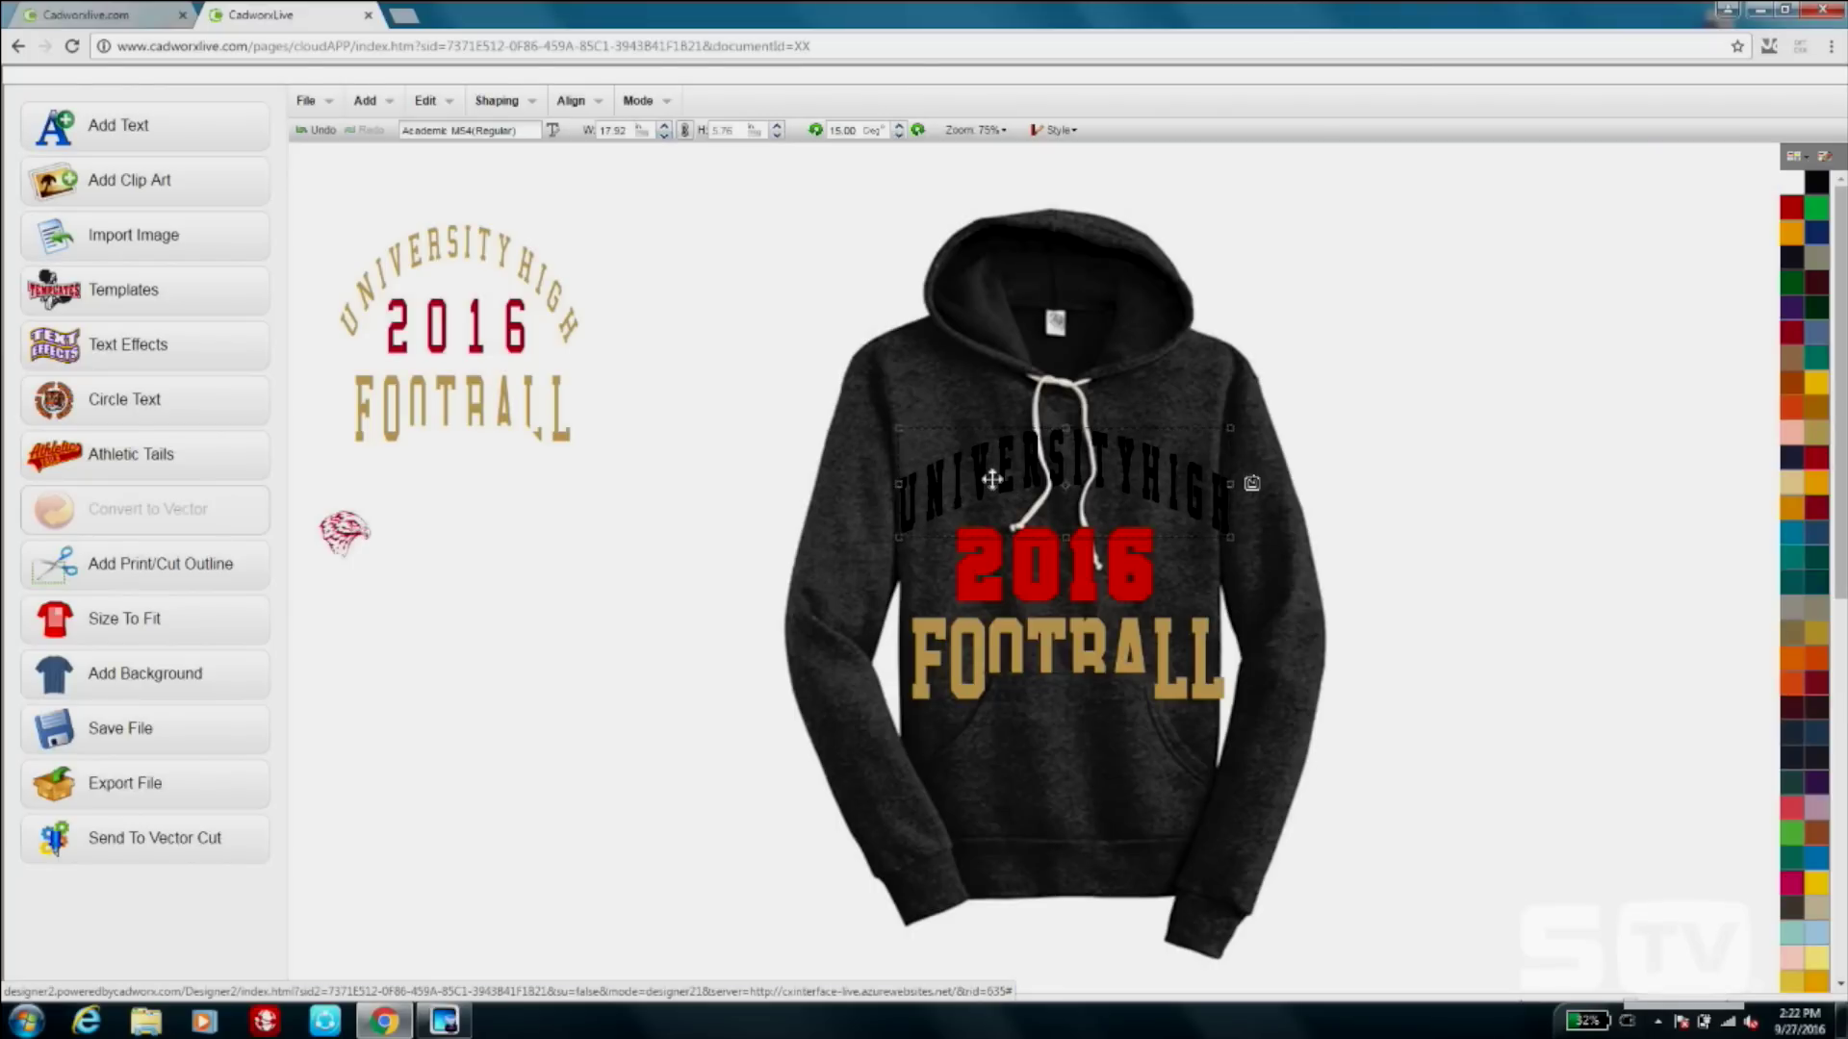
pyautogui.moveTo(991, 481); pyautogui.dragTo(985, 470)
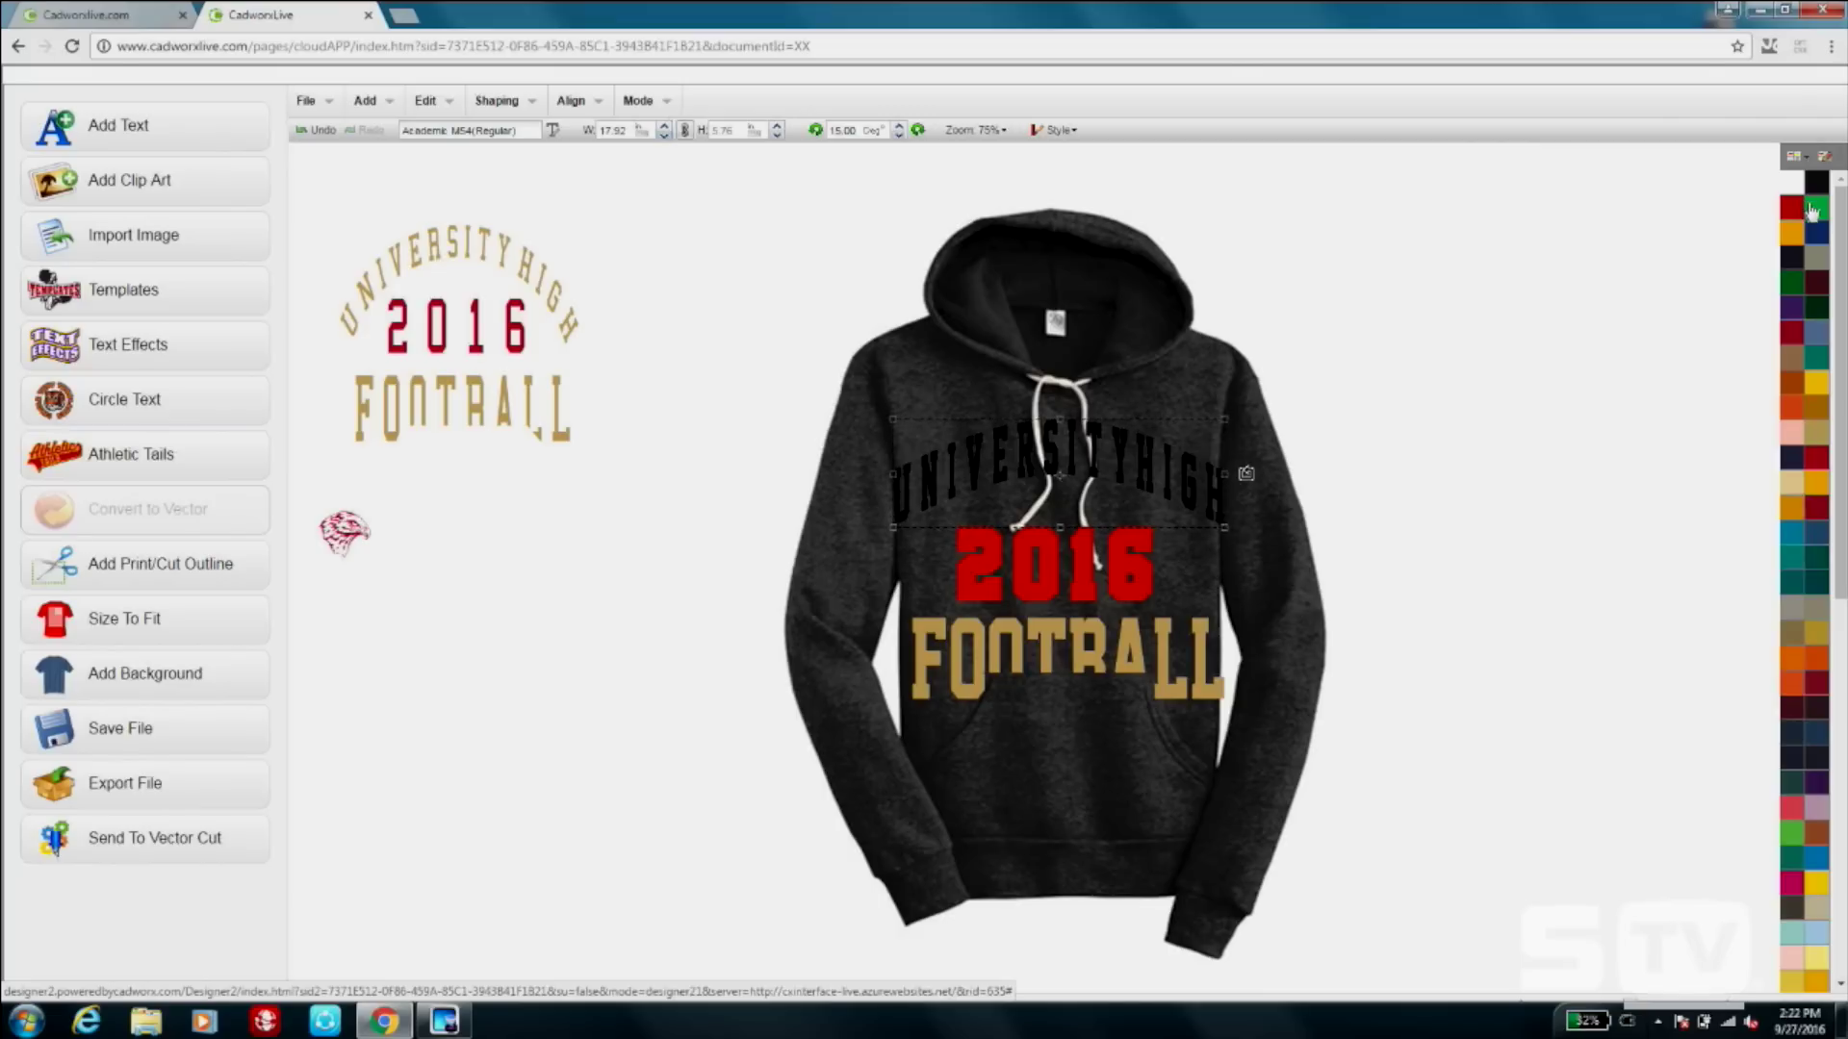
pyautogui.click(1821, 438)
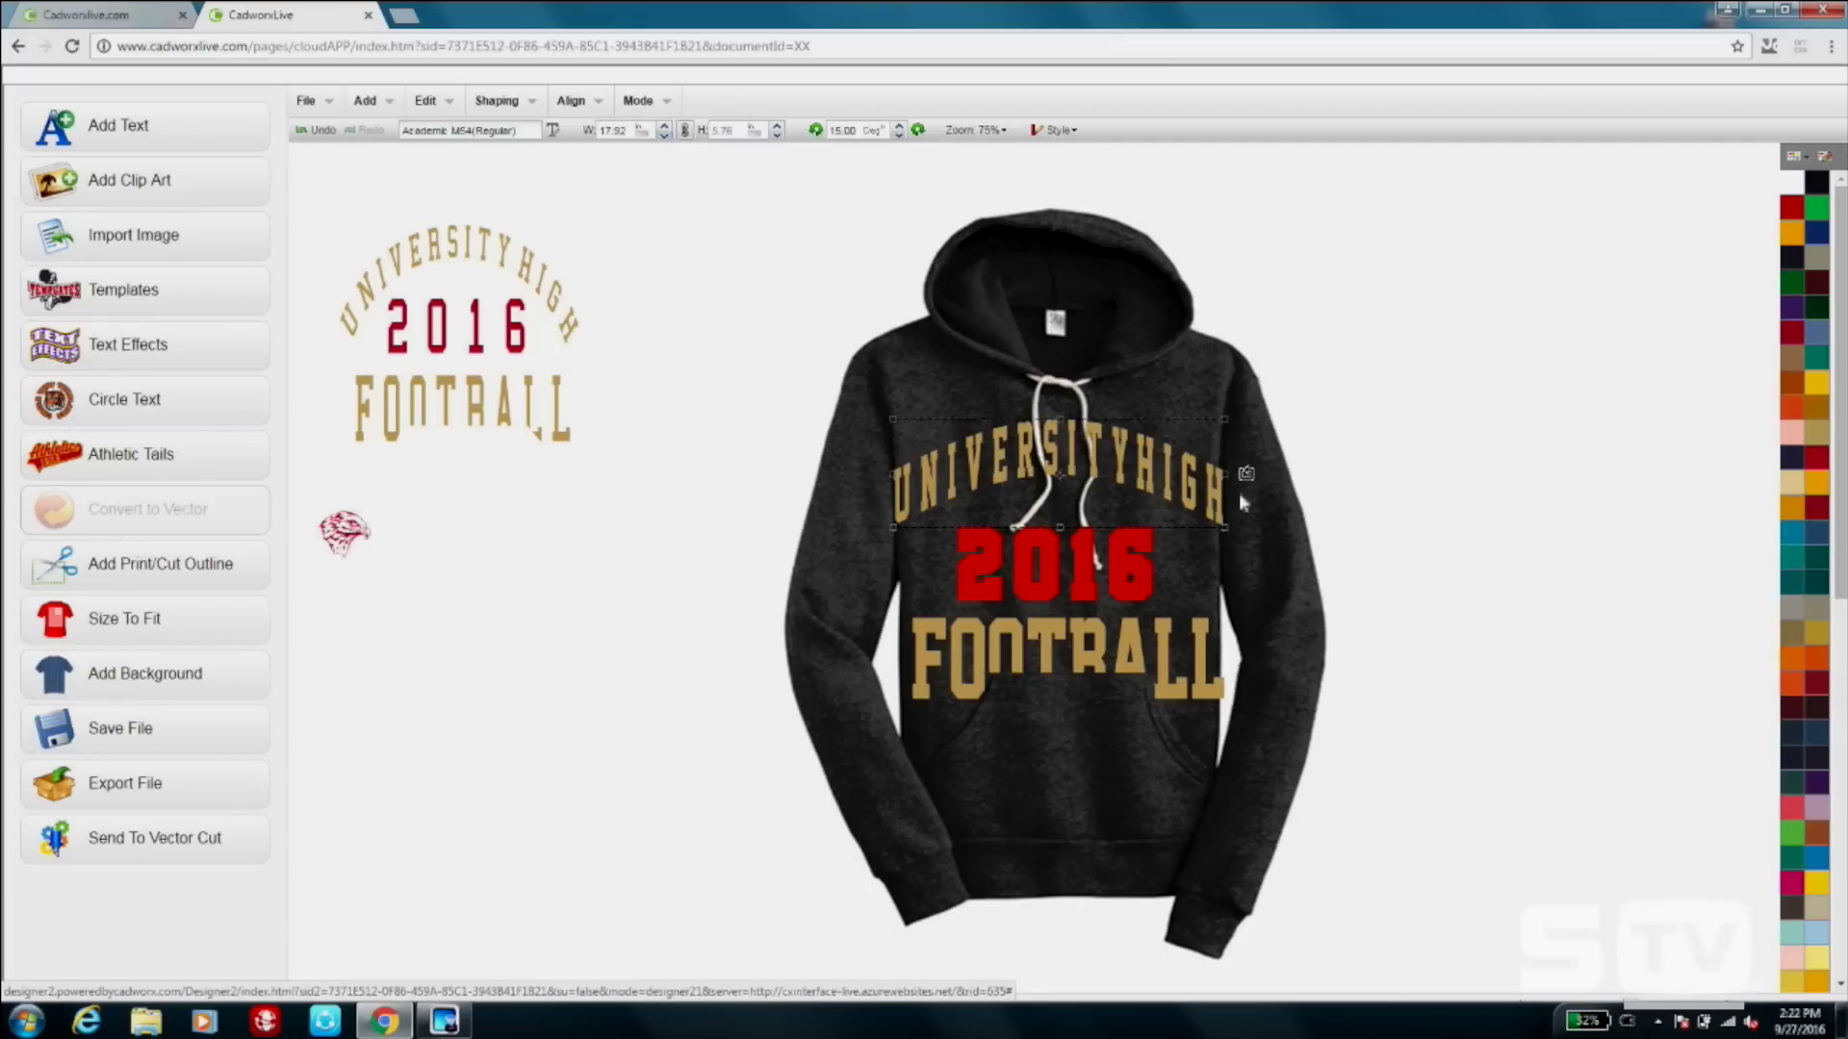
pyautogui.moveTo(1222, 473); pyautogui.dragTo(1217, 473)
pyautogui.moveTo(895, 484); pyautogui.dragTo(904, 477)
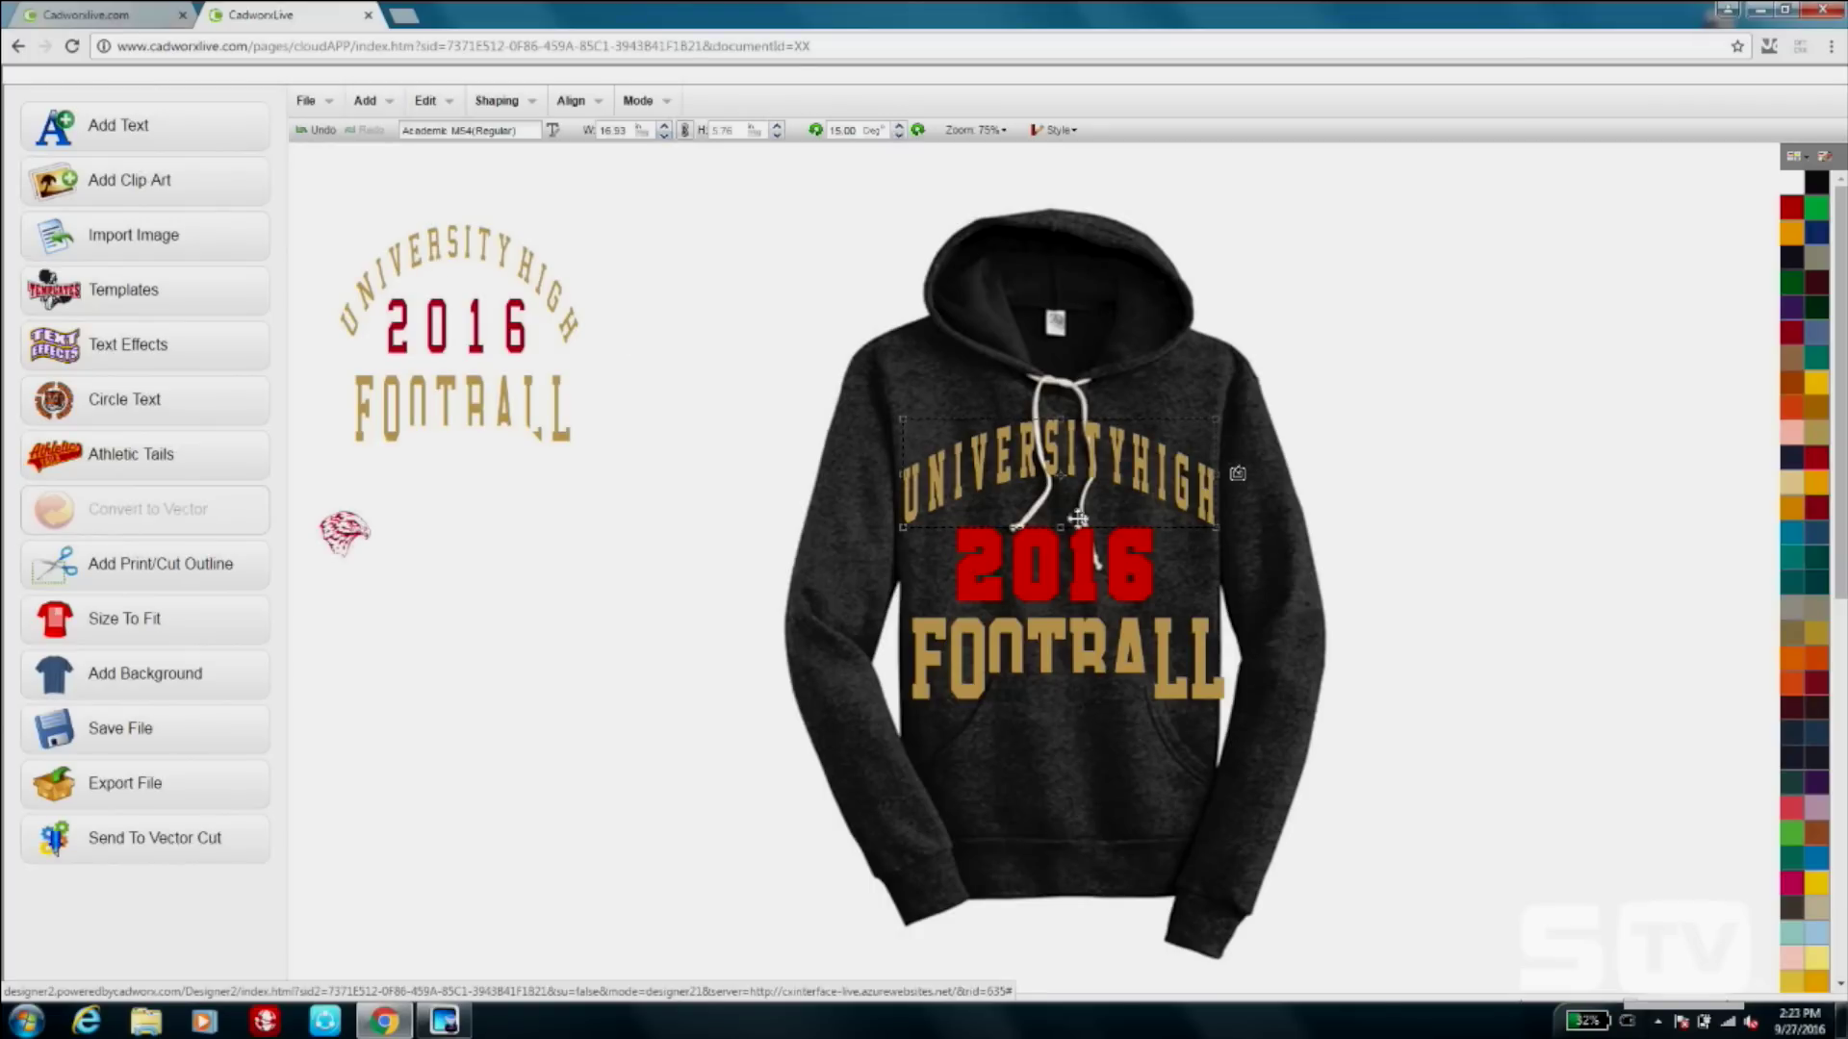
pyautogui.click(1089, 566)
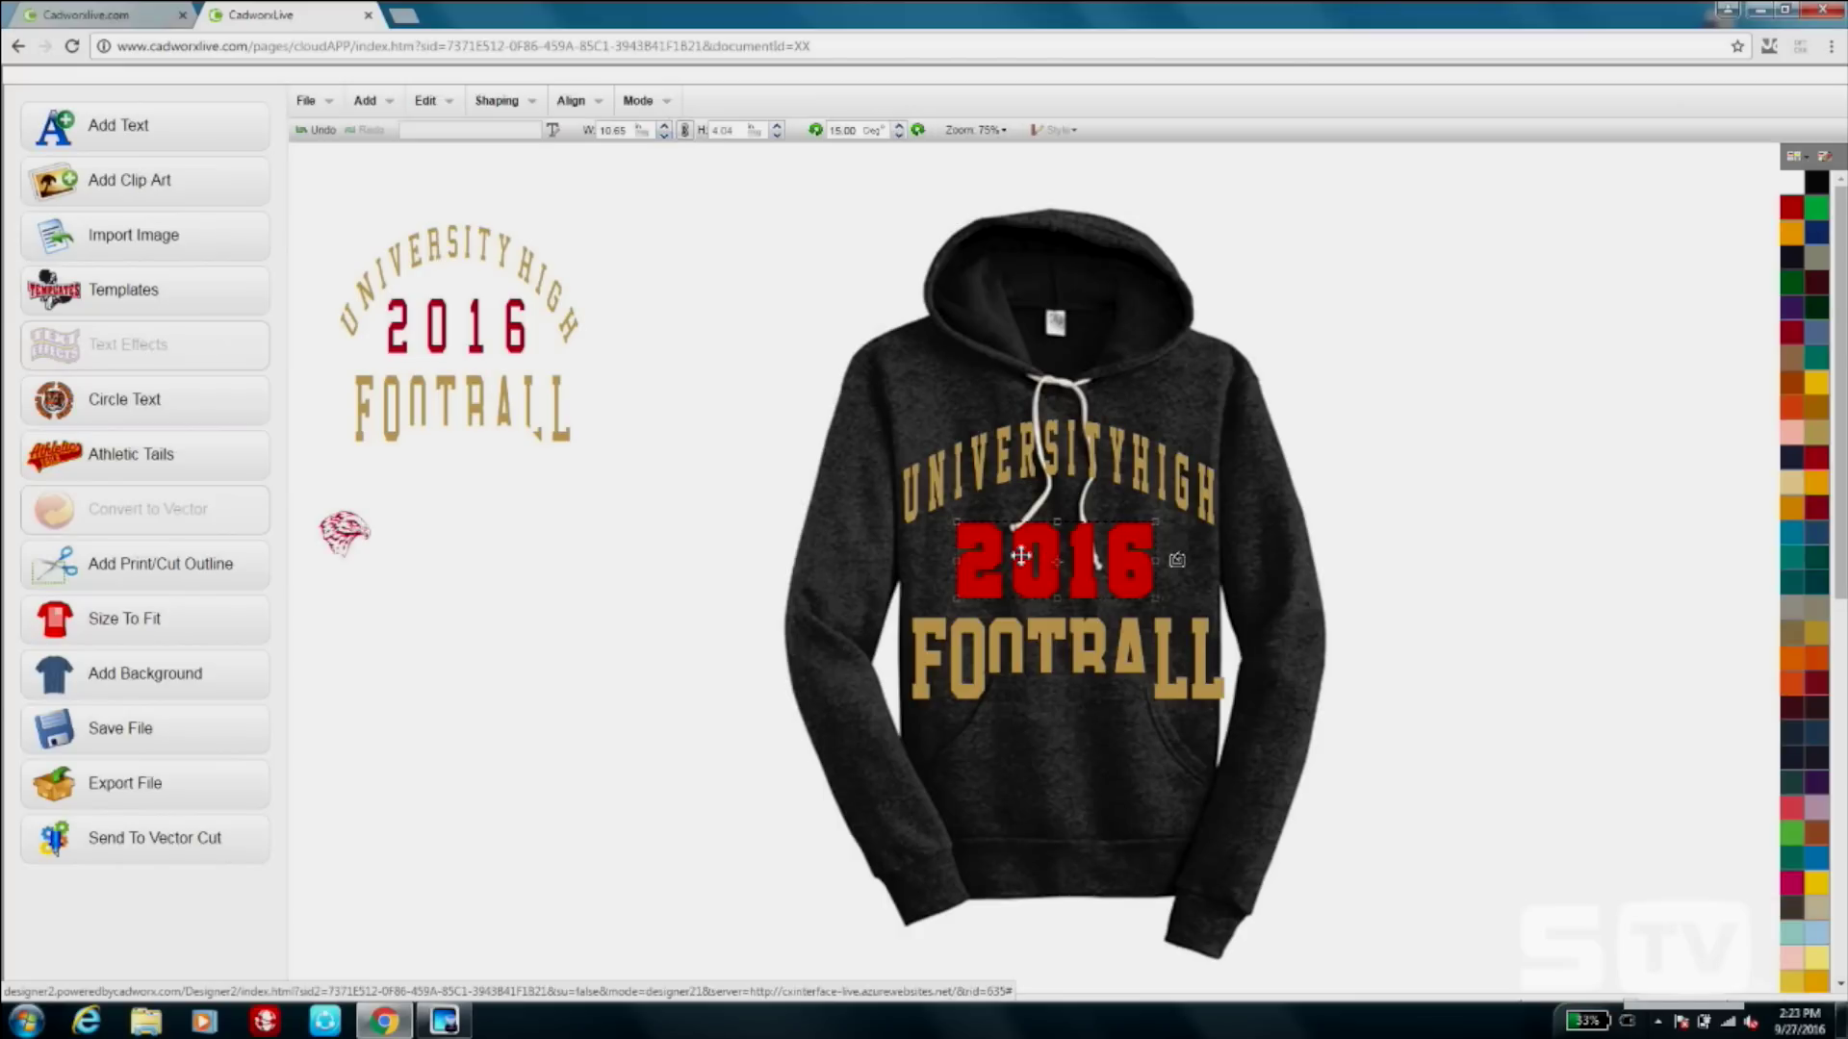
# Weld the red 2016 text into one merged shape and reselect it.
pyautogui.click(510, 103)
pyautogui.click(507, 130)
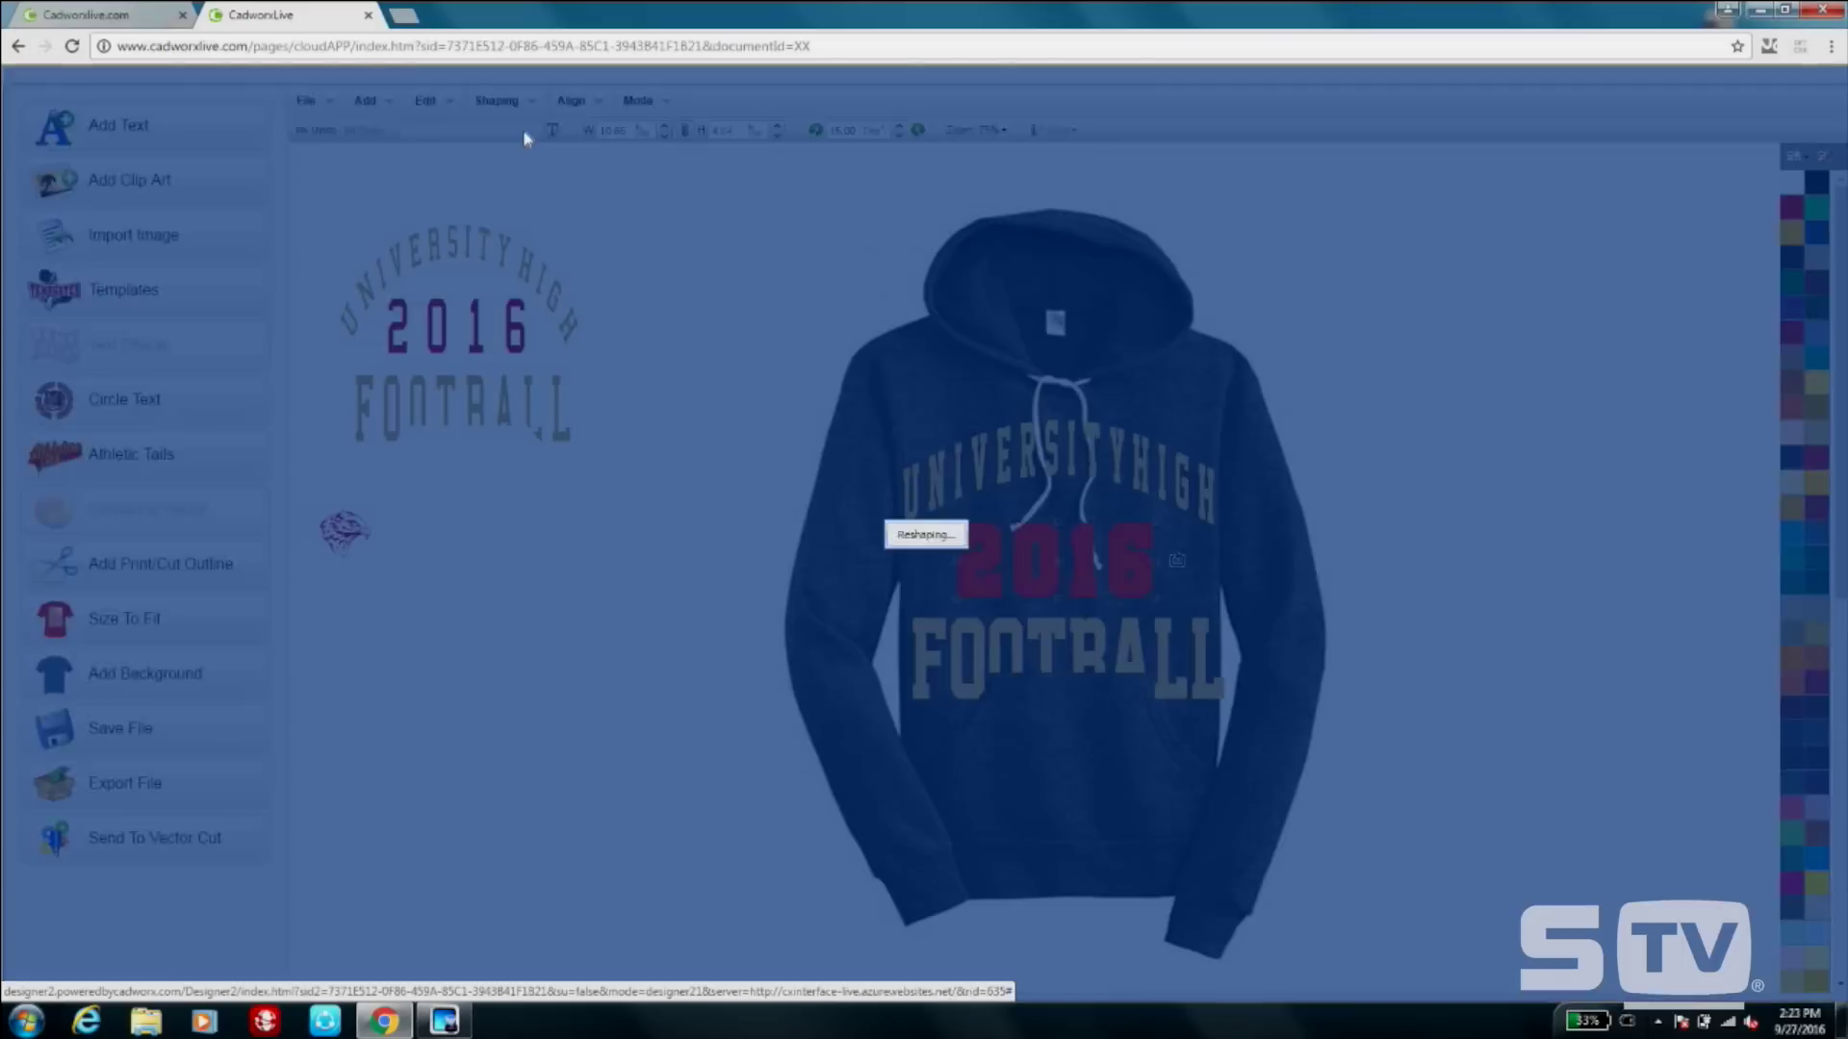
pyautogui.click(1063, 577)
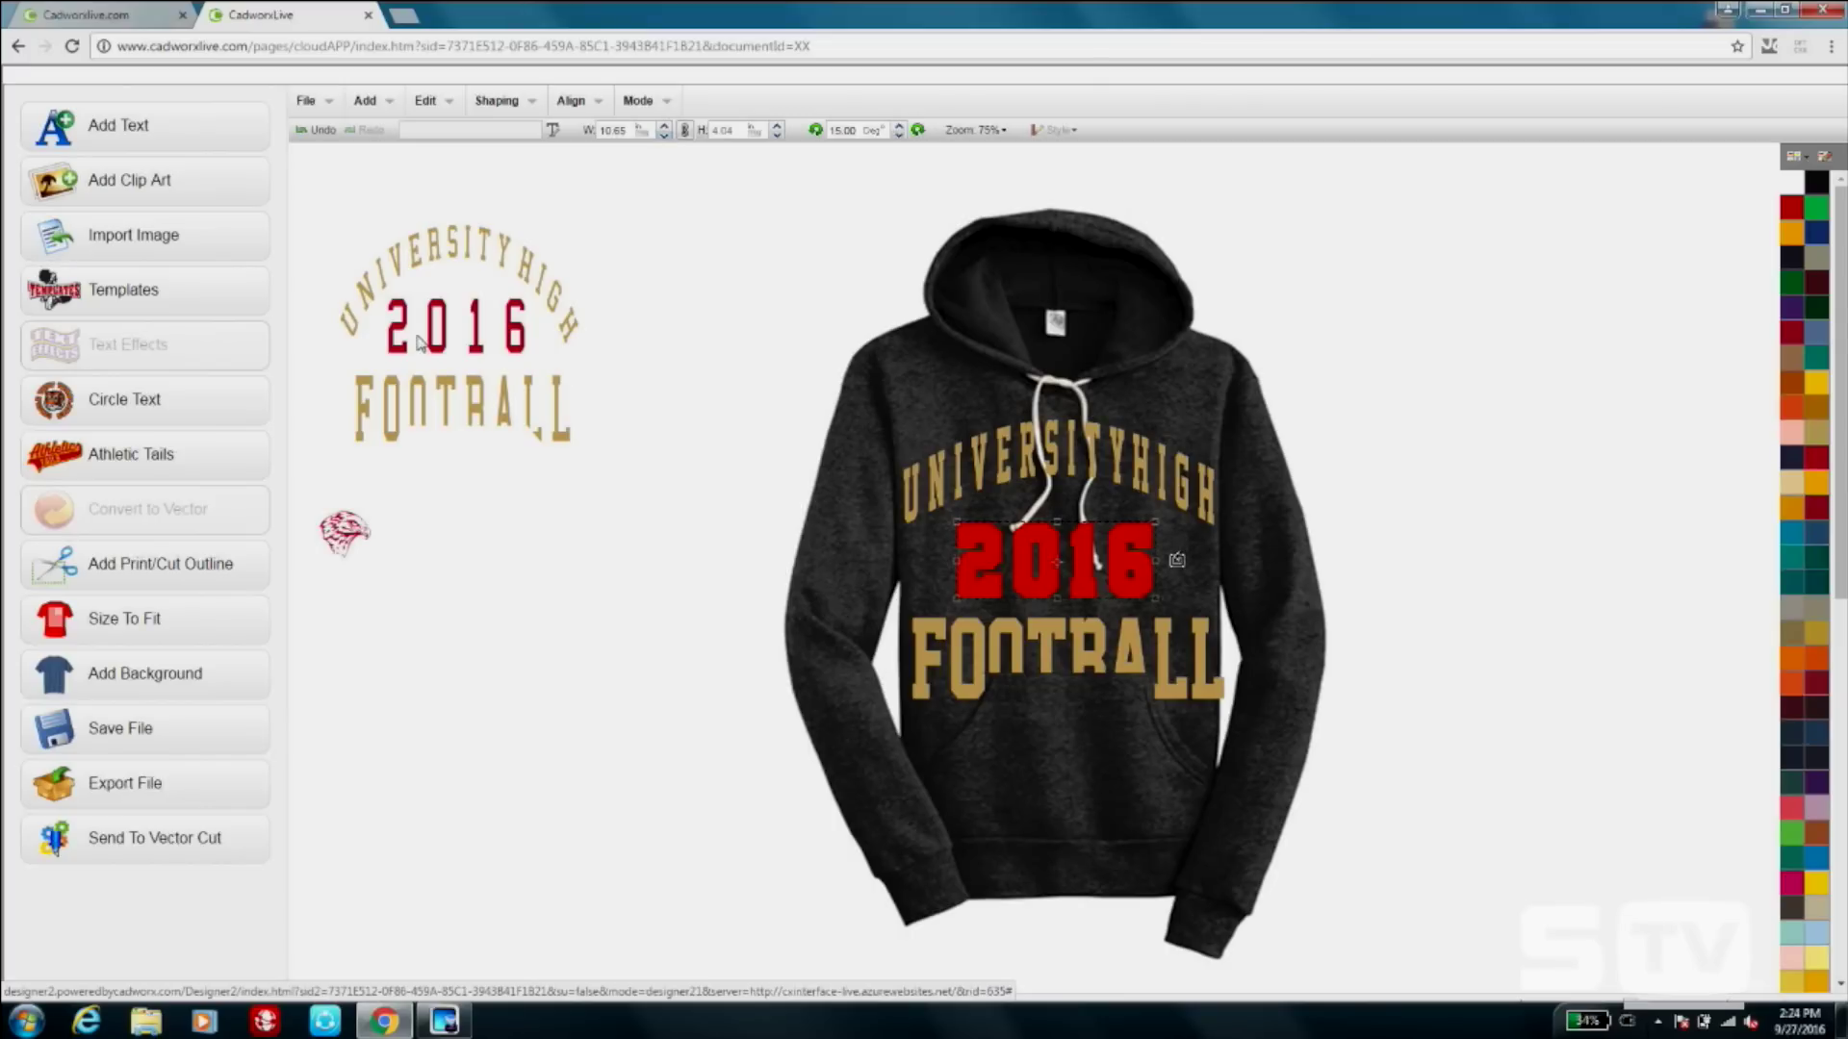
pyautogui.click(305, 100)
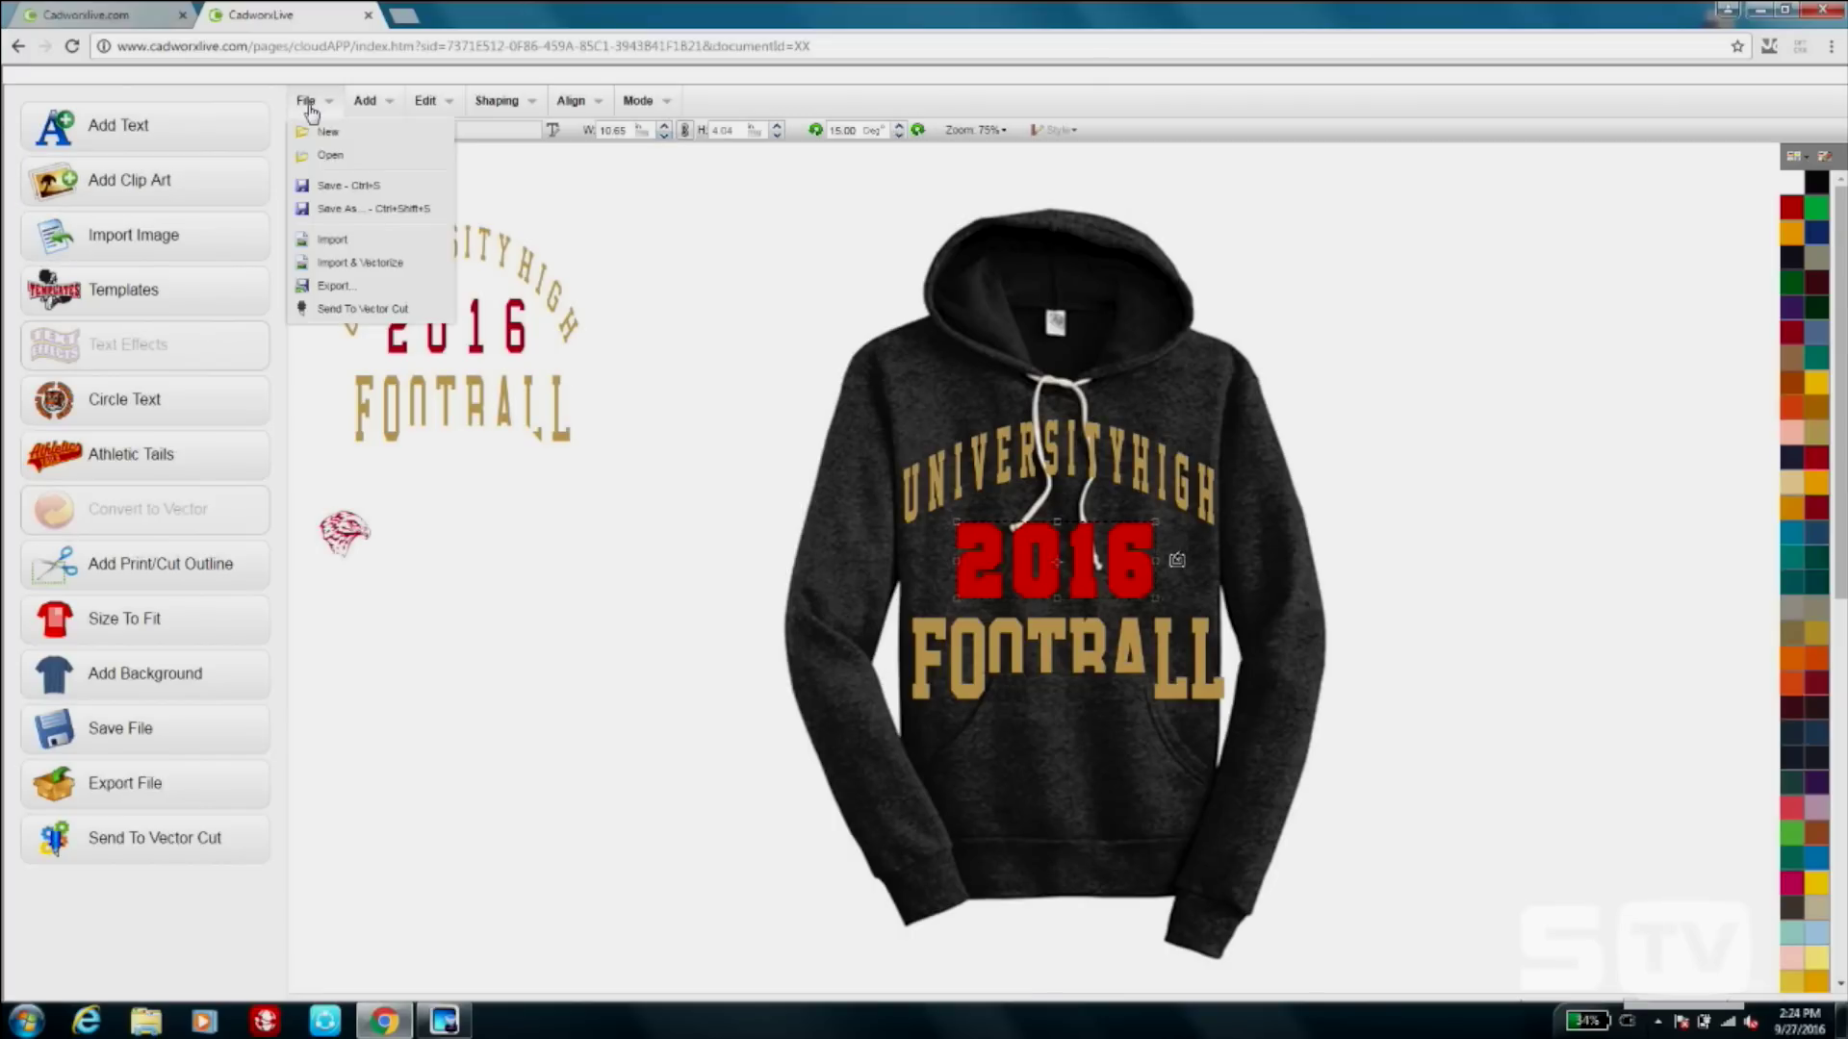
# Open the saved knockoutdesign file showing the BULLDOGS MOM #17 design.
pyautogui.click(361, 171)
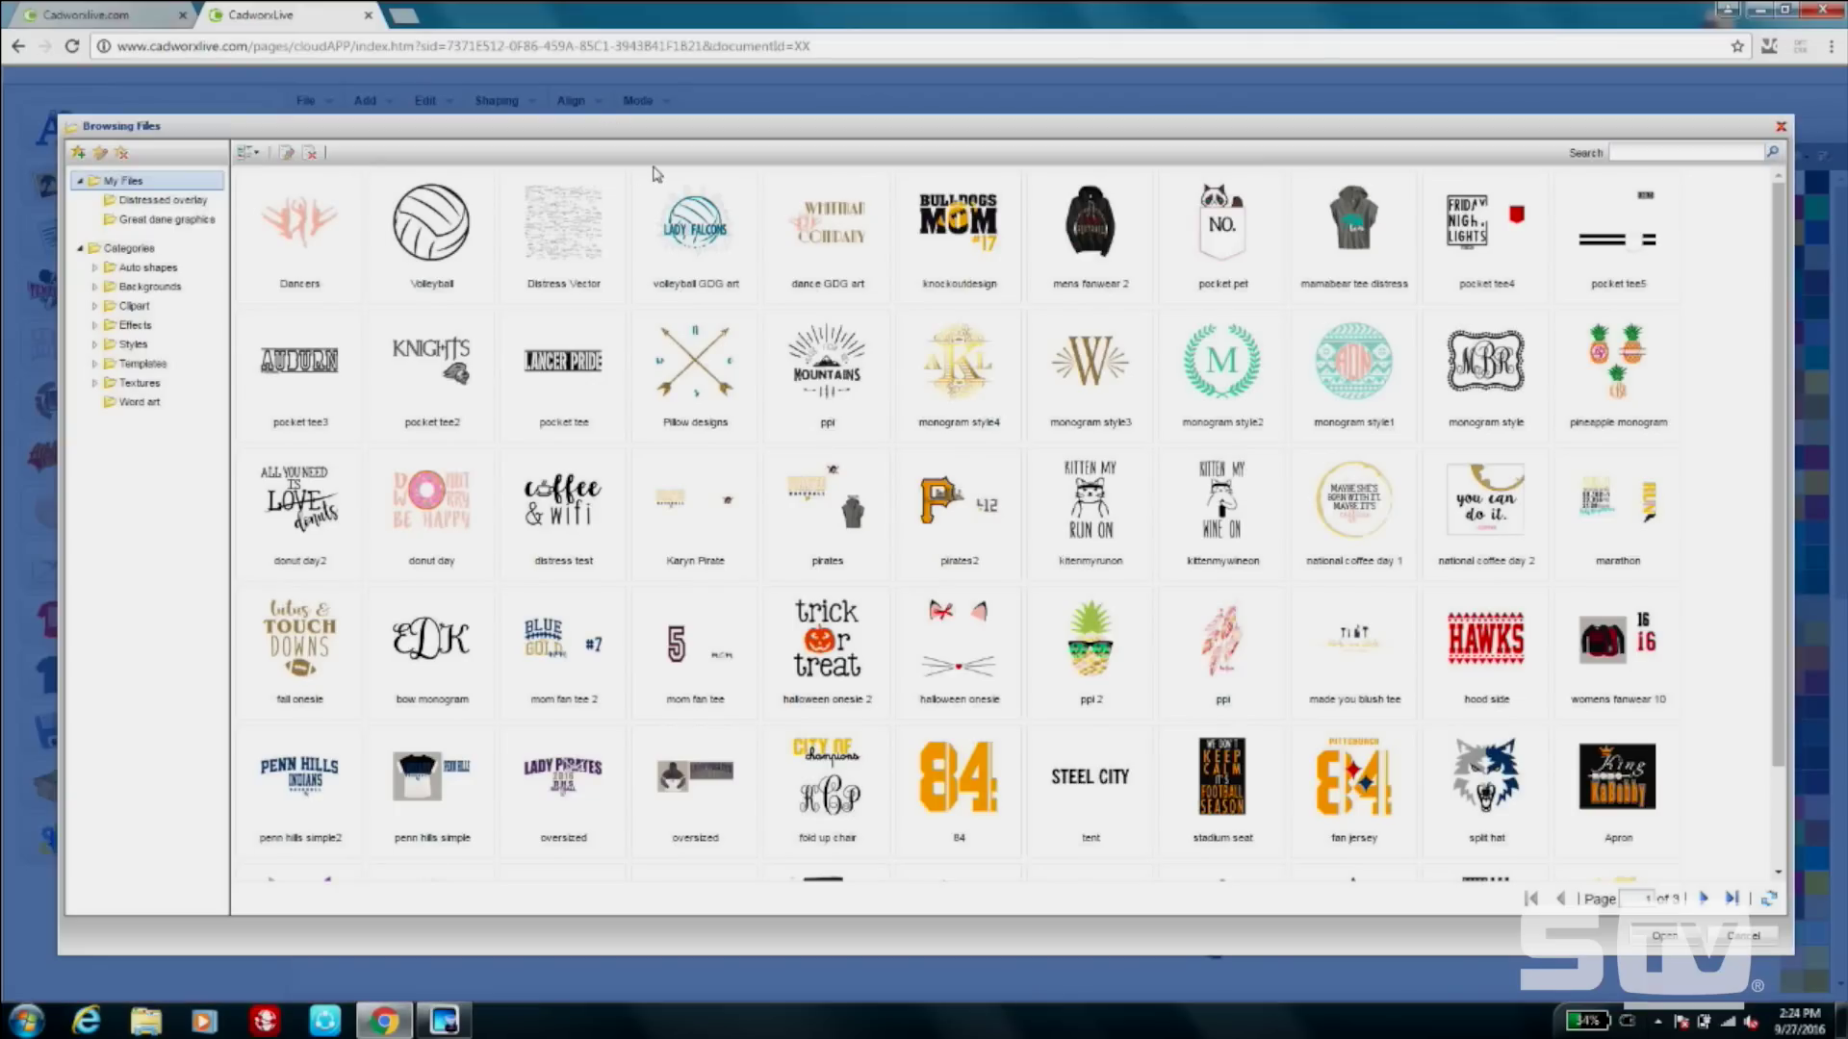
pyautogui.doubleClick(955, 253)
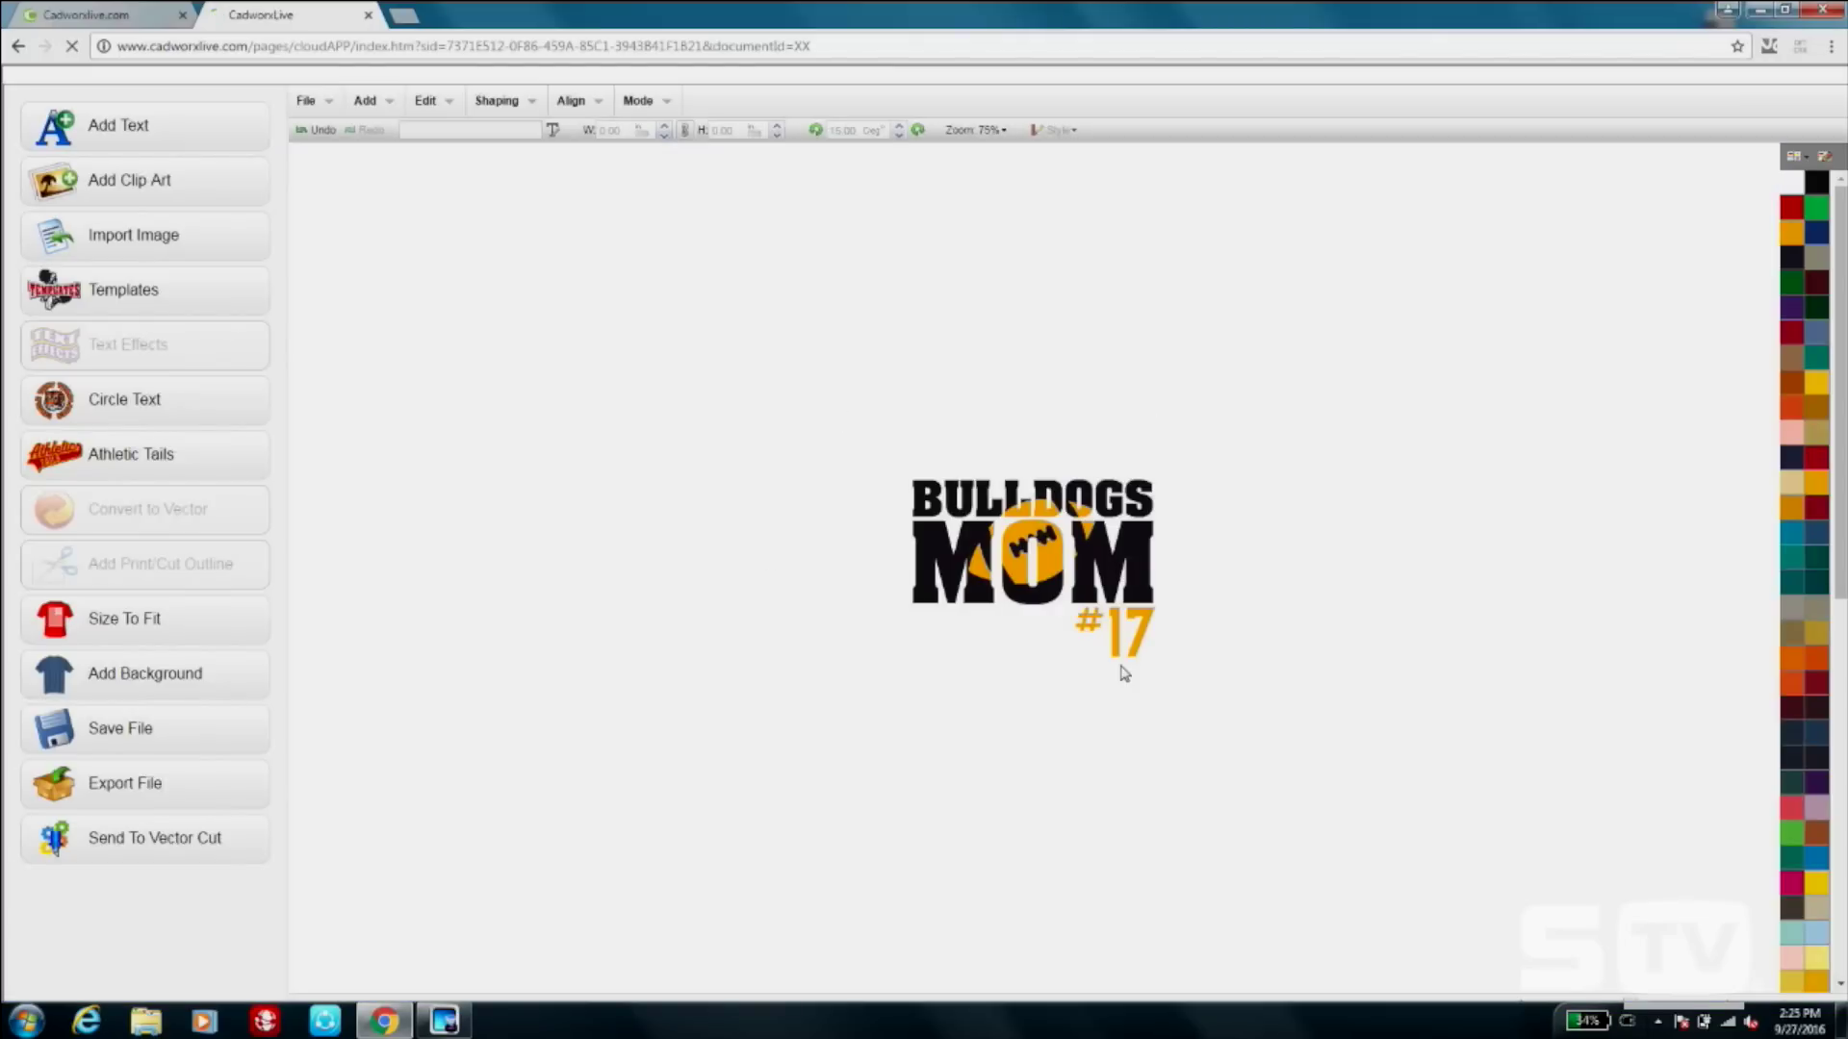
# Move the whole BULLDOGS MOM #17 design to the upper left, with the view zoomed to 100%.
pyautogui.moveTo(897, 458); pyautogui.dragTo(1268, 714)
pyautogui.moveTo(1096, 564); pyautogui.dragTo(711, 463)
pyautogui.click(999, 479)
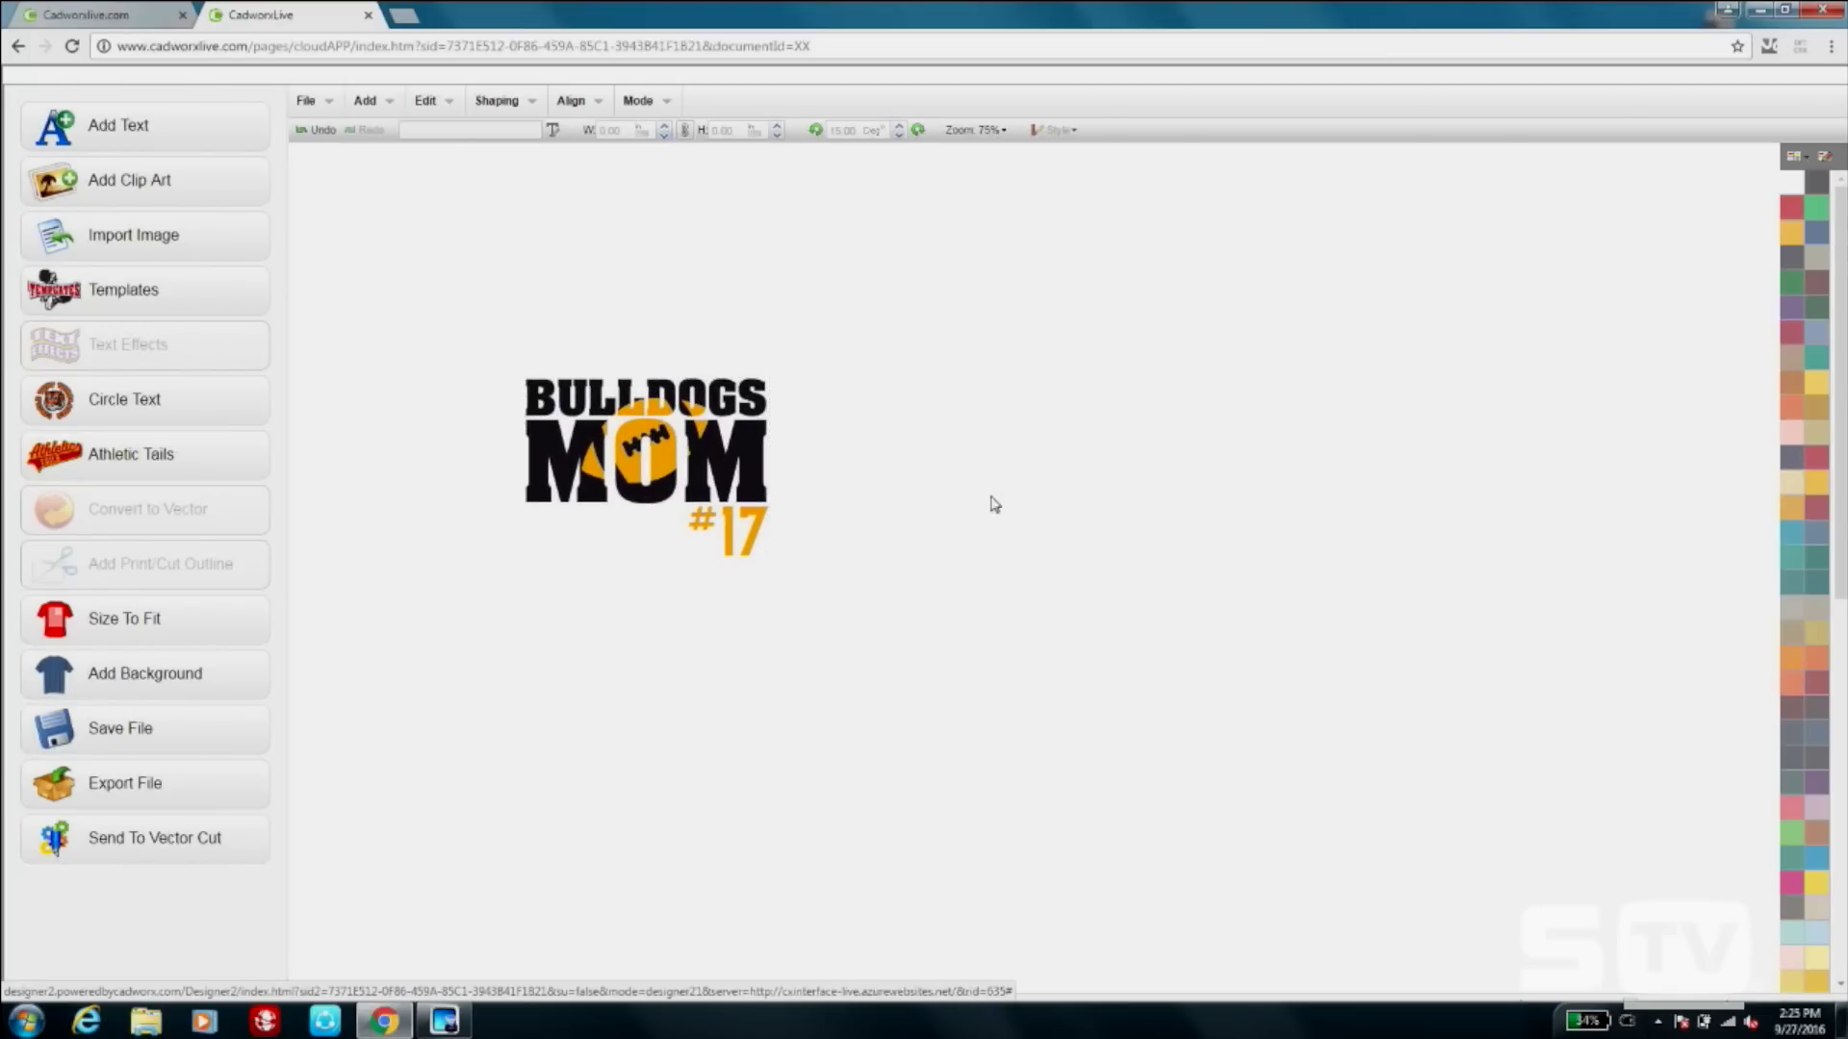
pyautogui.moveTo(812, 602); pyautogui.dragTo(738, 529)
pyautogui.click(955, 483)
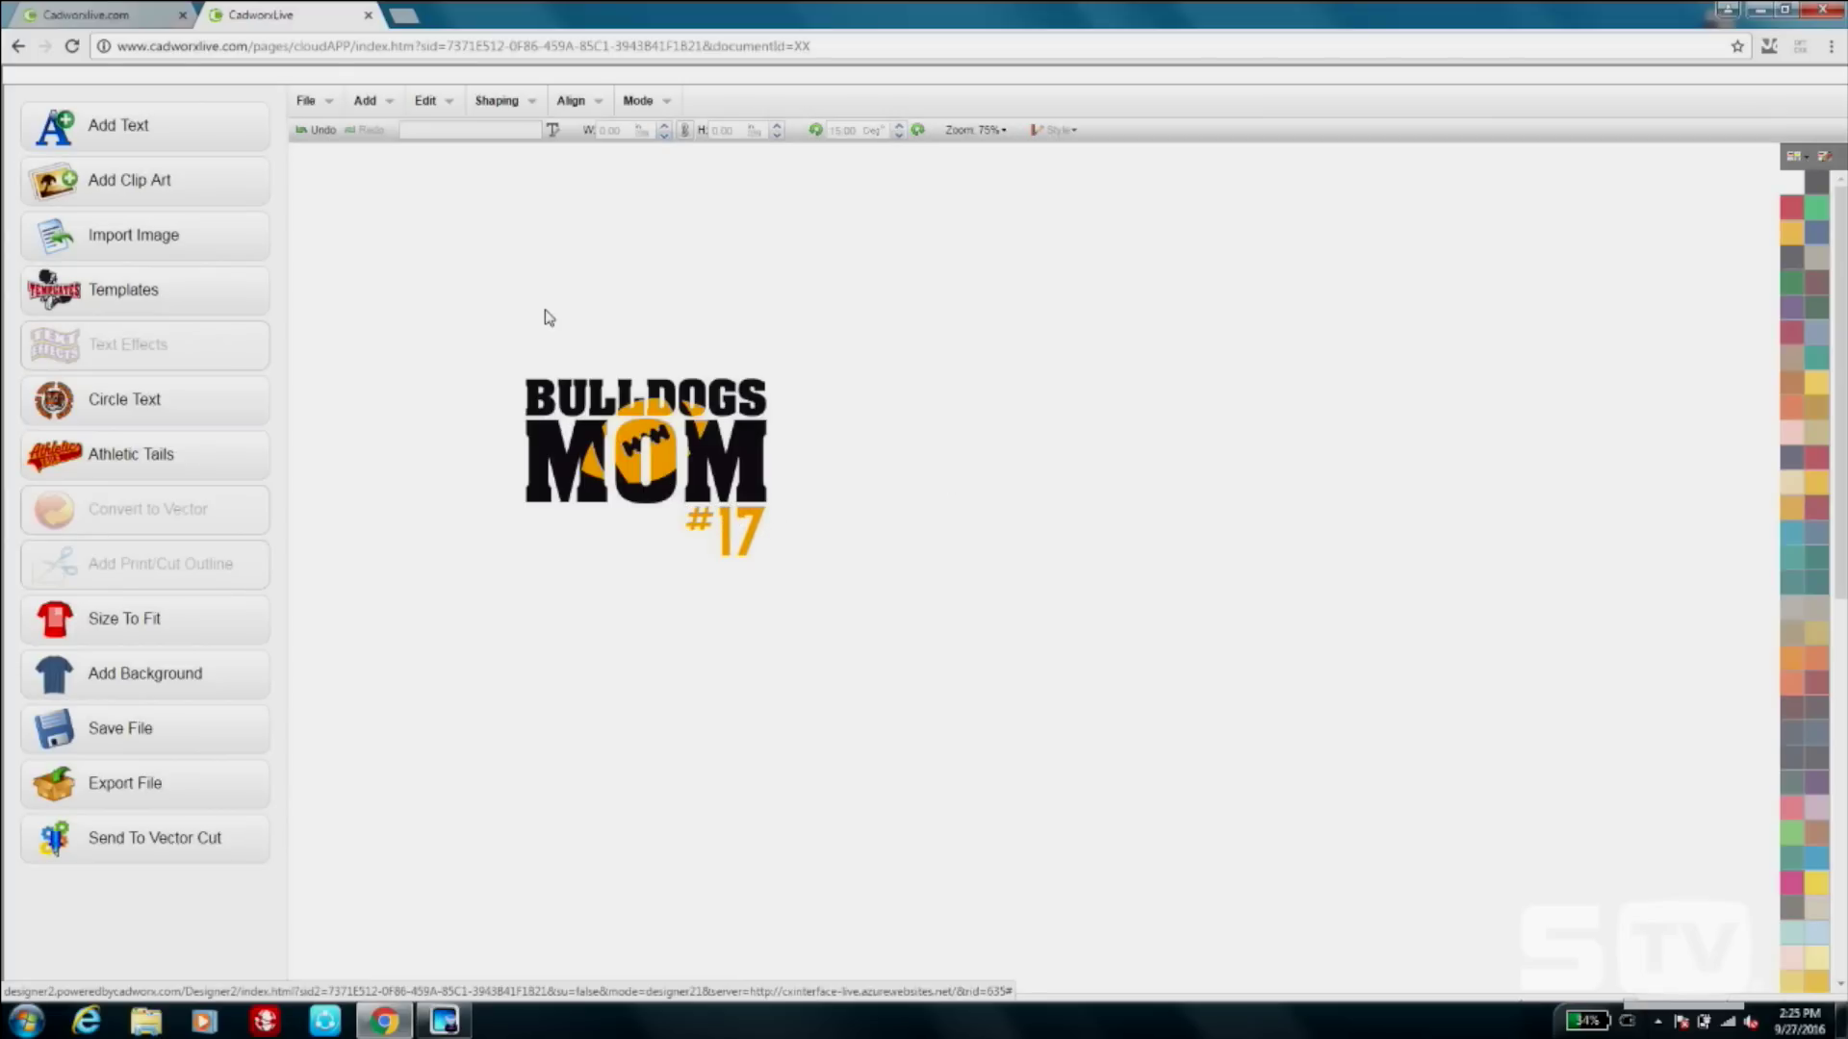
pyautogui.click(983, 132)
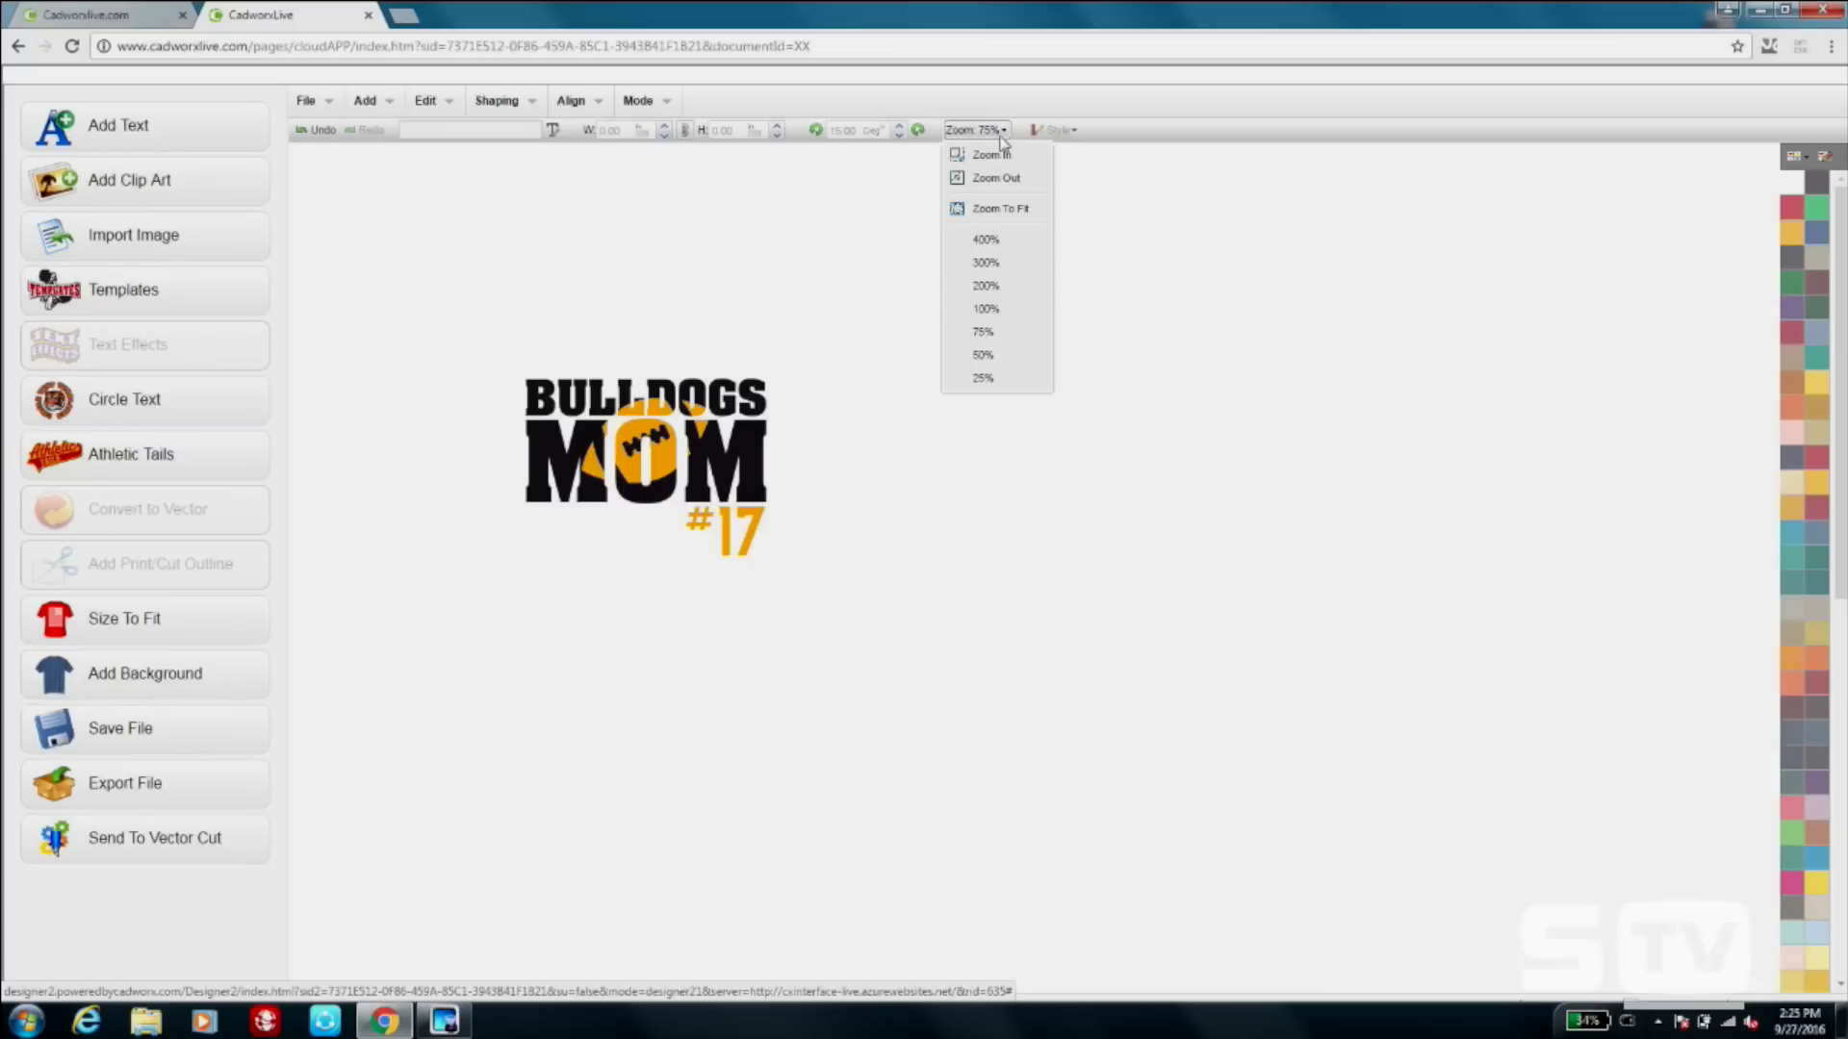
pyautogui.click(1011, 310)
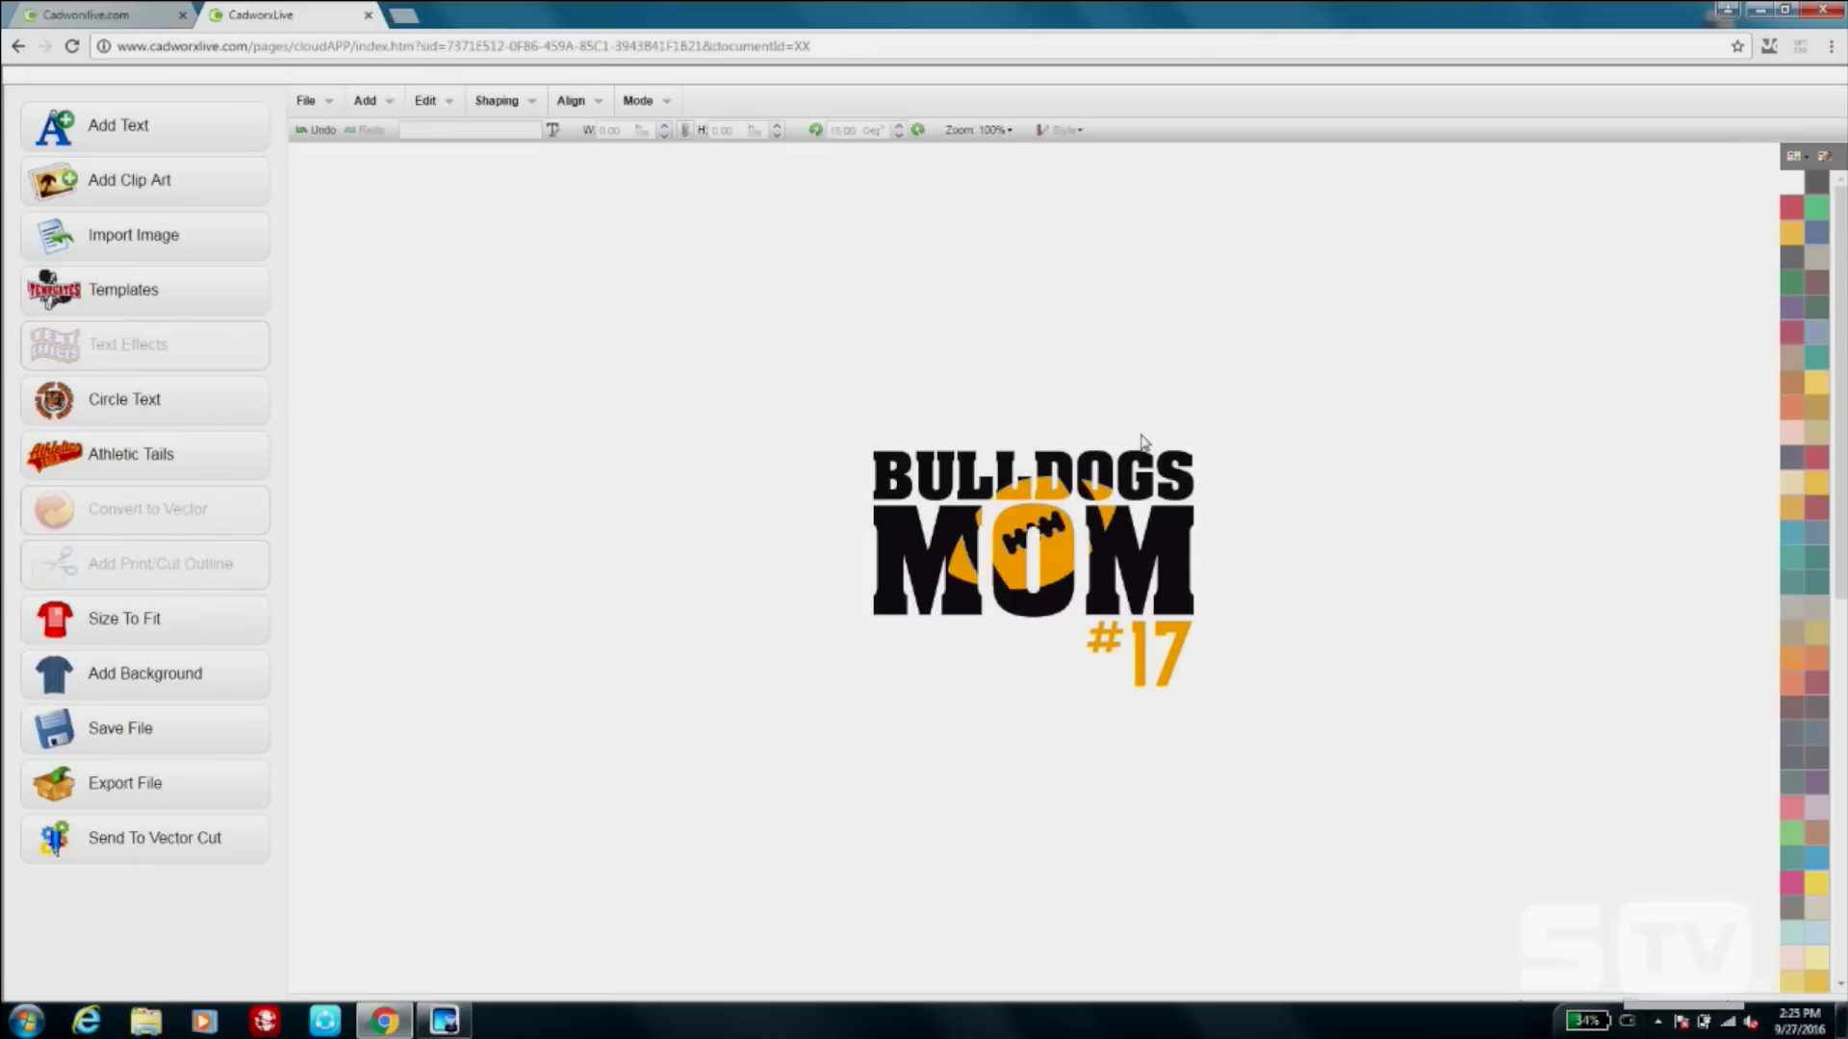
pyautogui.moveTo(842, 422); pyautogui.dragTo(1217, 681)
pyautogui.moveTo(1118, 559); pyautogui.dragTo(713, 427)
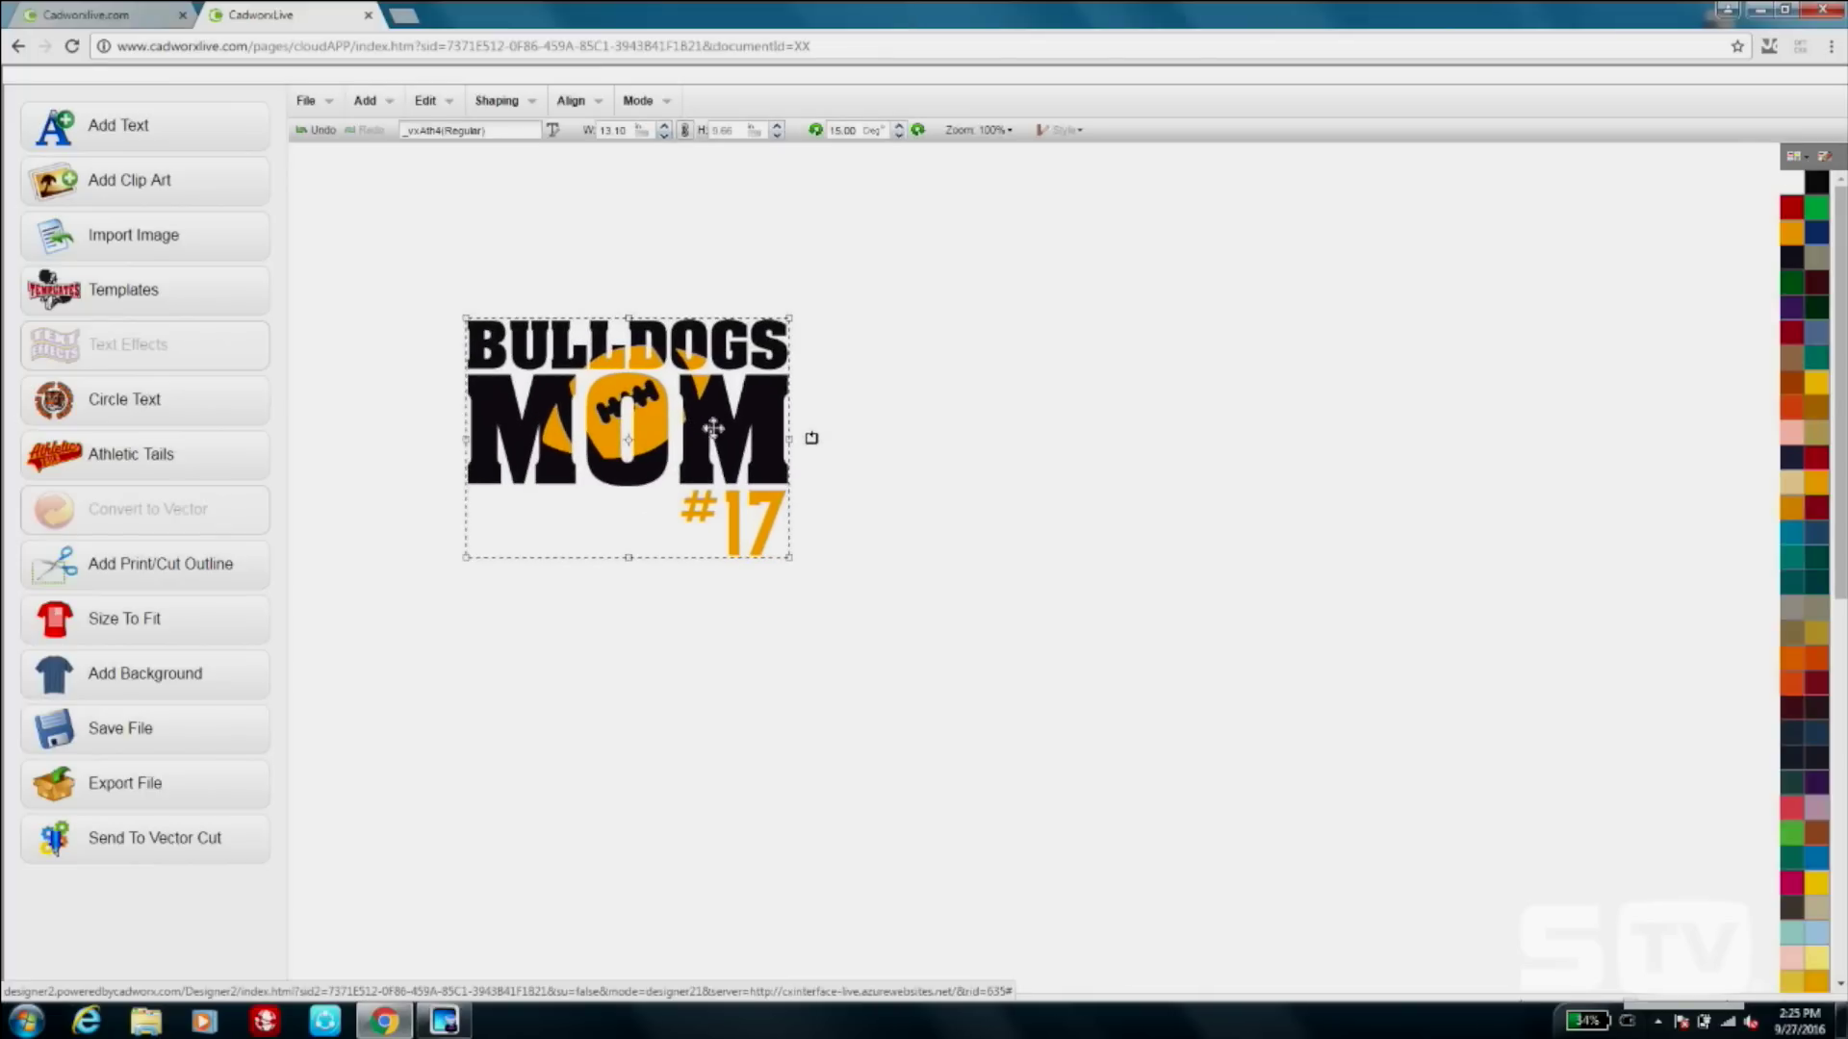
pyautogui.click(1076, 429)
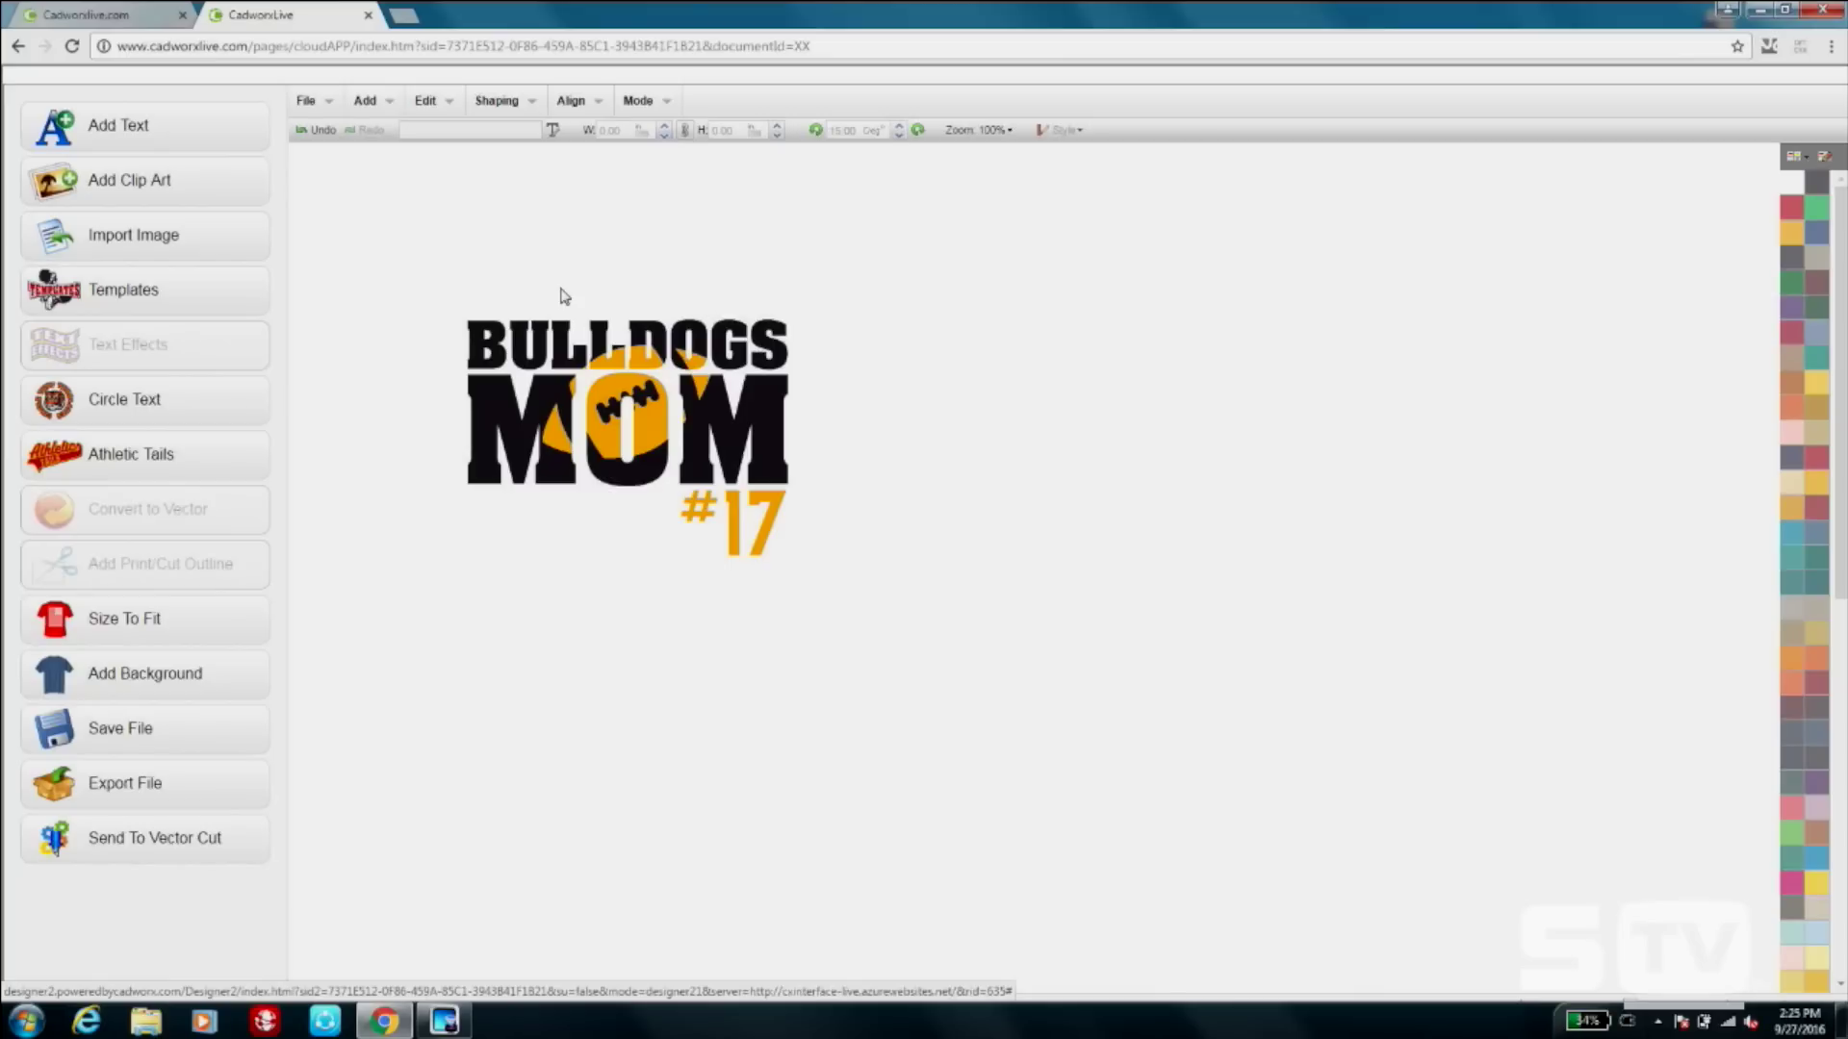
# Add a new 'BULLDOGS MOM' text beside the knockout design.
pyautogui.click(154, 128)
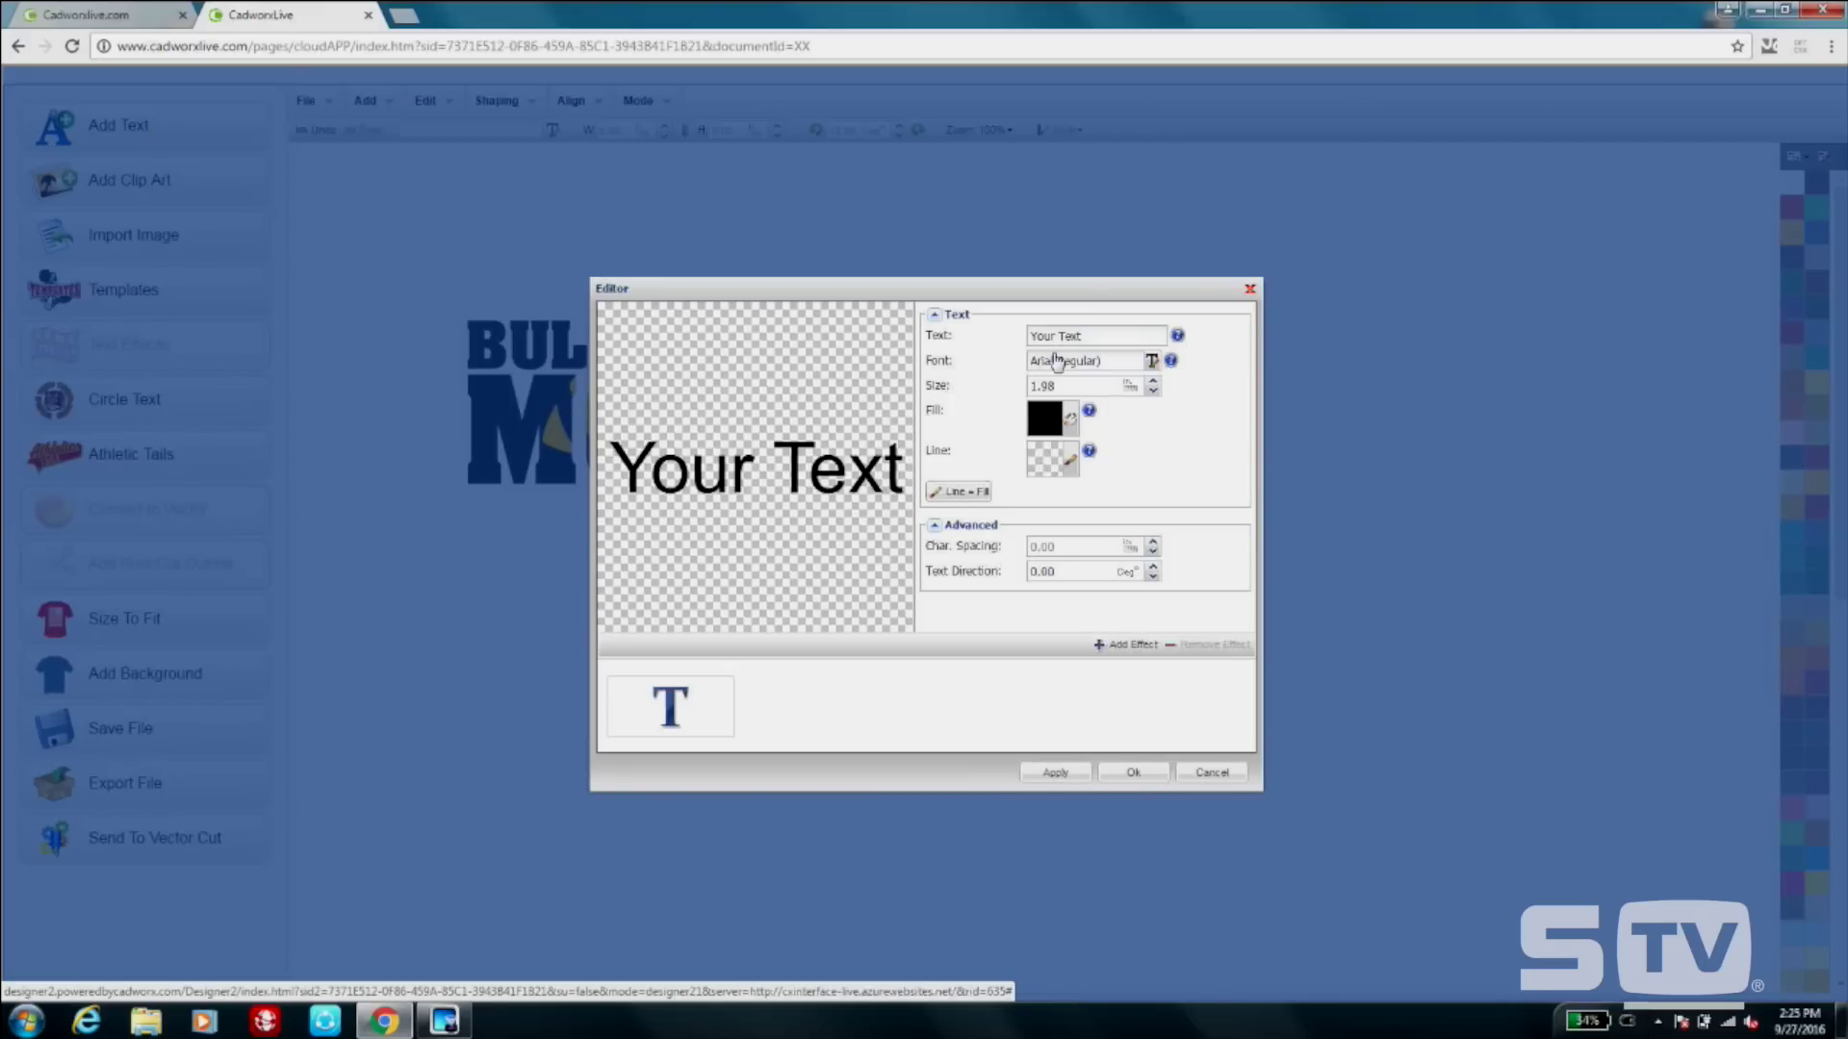
pyautogui.tripleClick(1100, 337)
pyautogui.write('BULL')
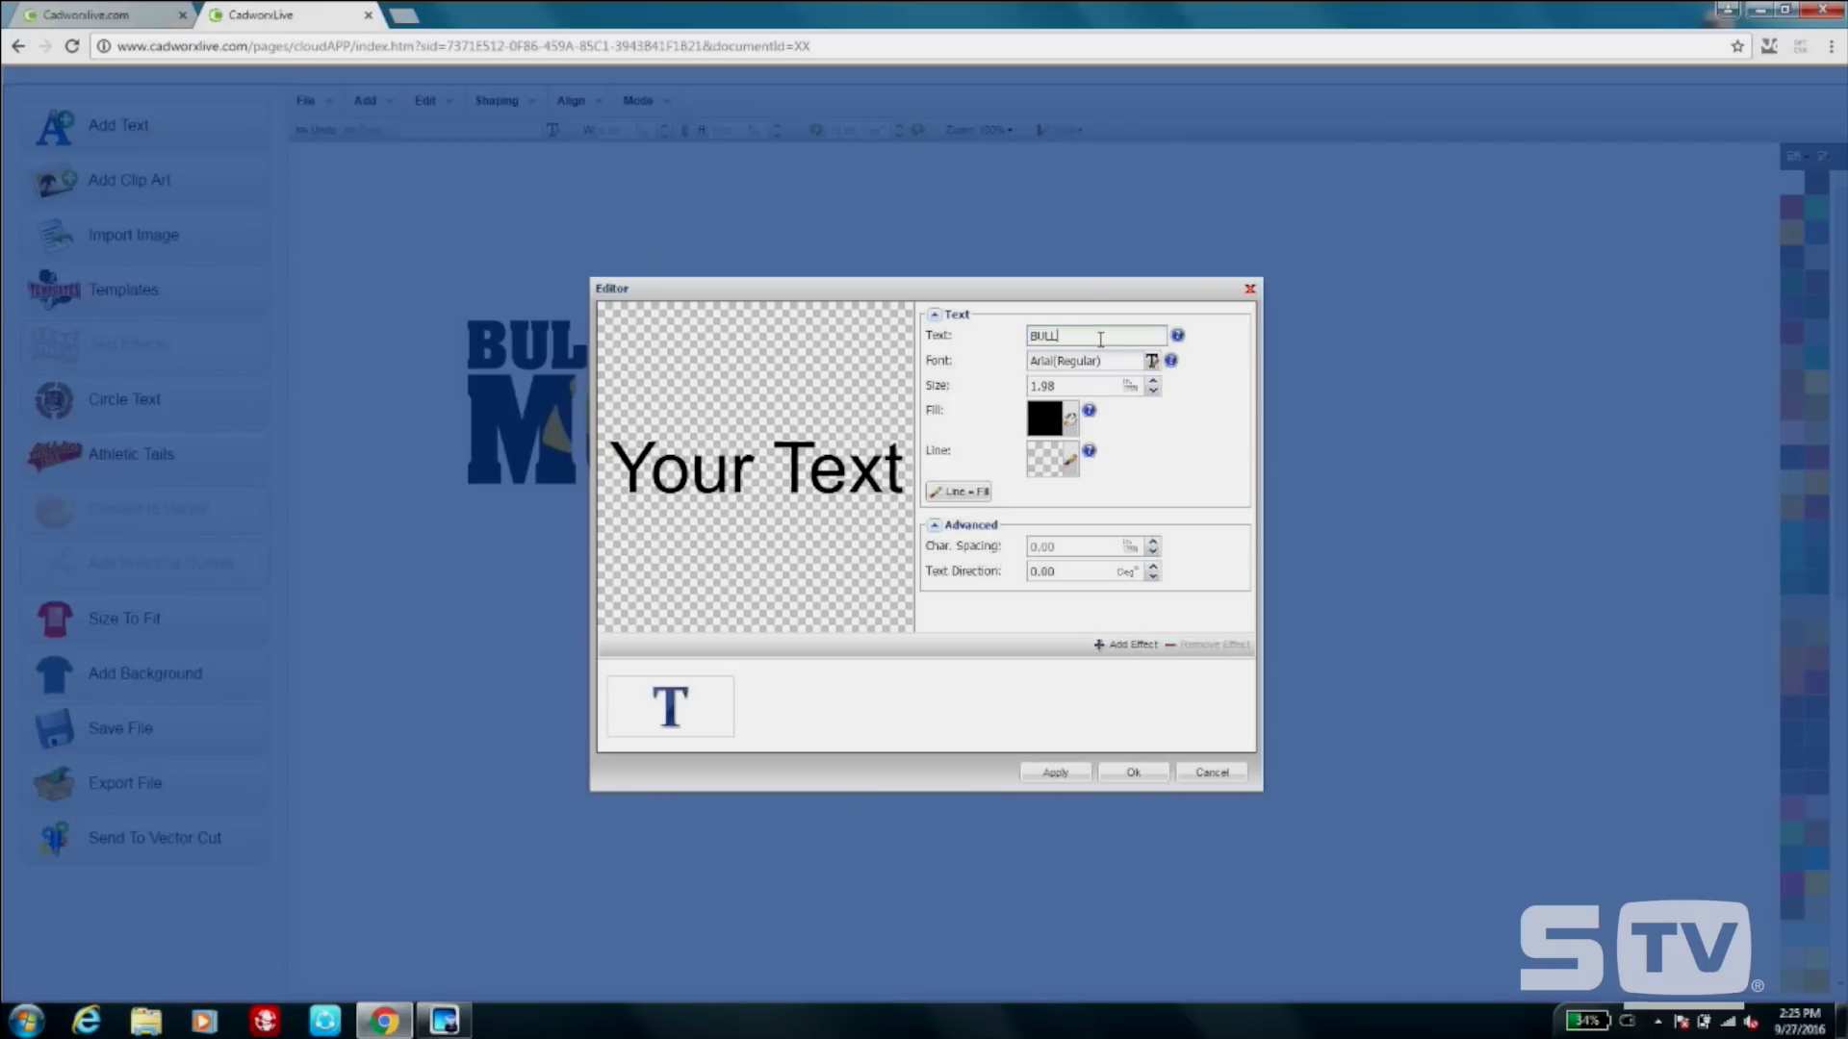
pyautogui.write('DOGS MDM')
pyautogui.click(1161, 773)
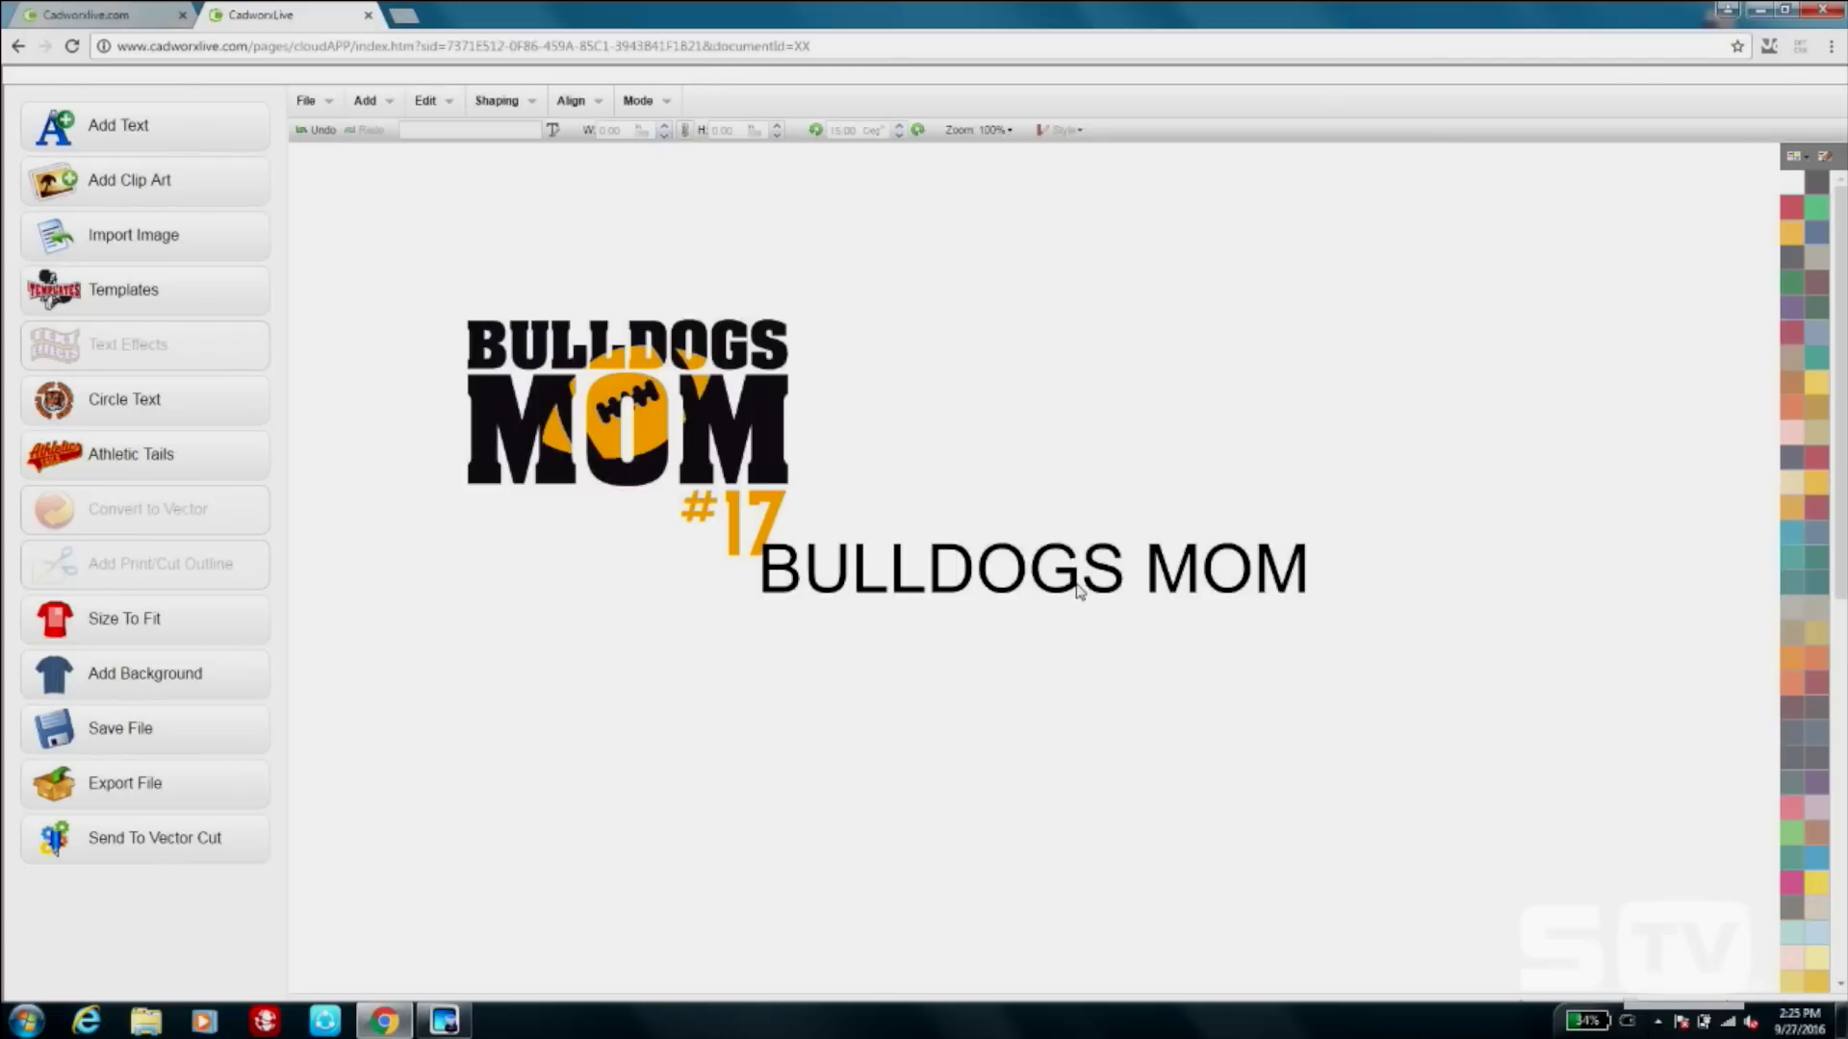
pyautogui.moveTo(1079, 591); pyautogui.dragTo(1166, 617)
# Change the BULLDOGS MOM text's font to Acklin.
pyautogui.doubleClick(1166, 616)
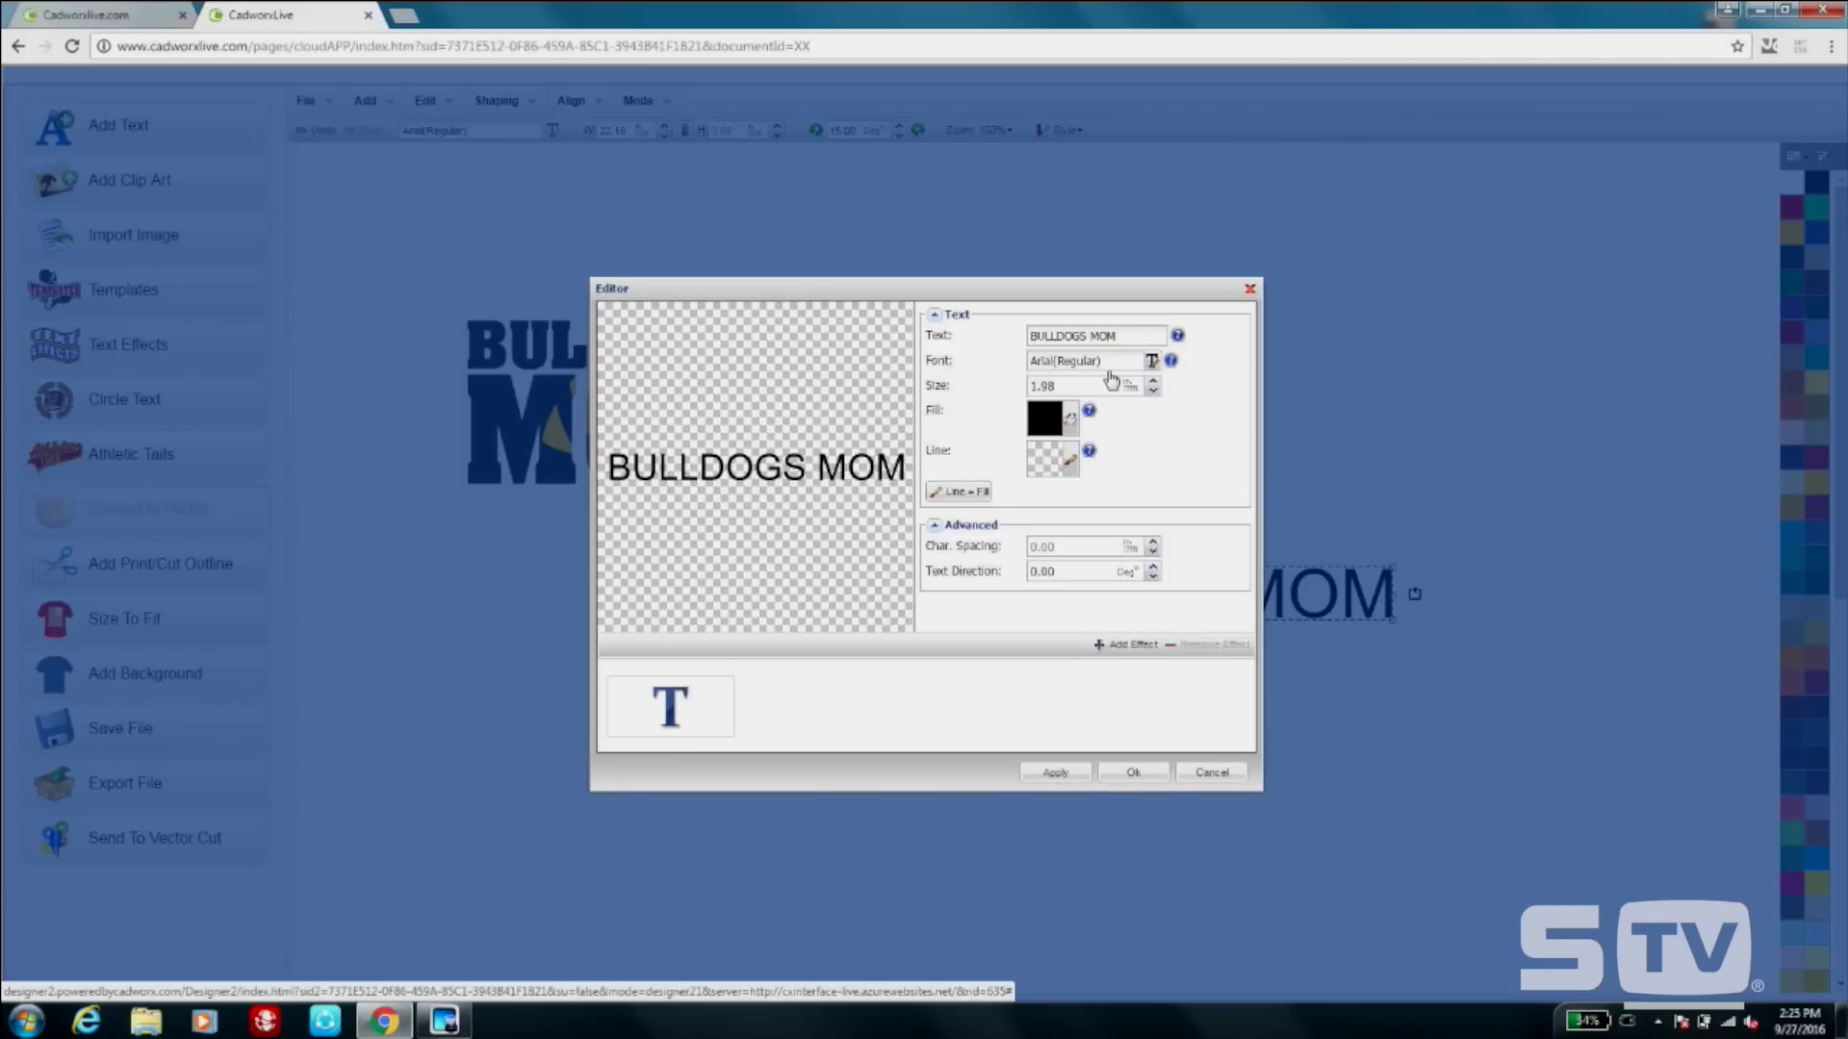
pyautogui.click(1112, 370)
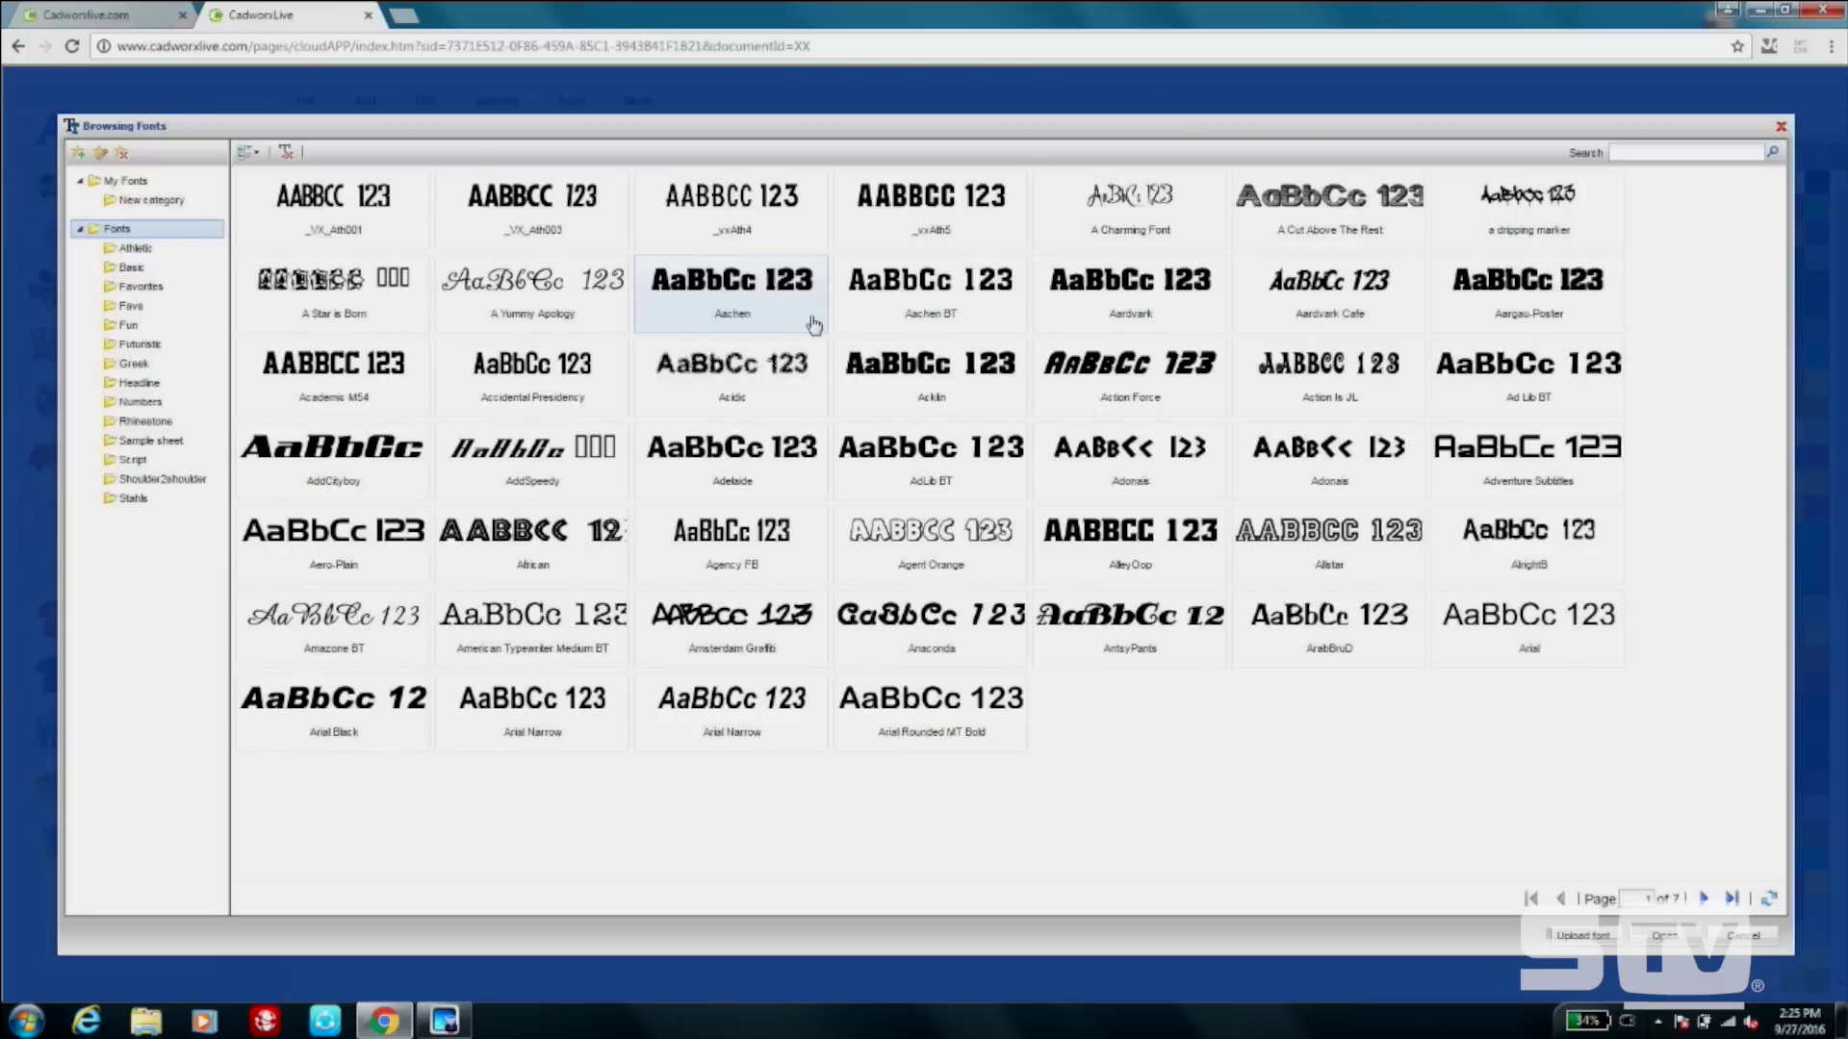
pyautogui.doubleClick(887, 390)
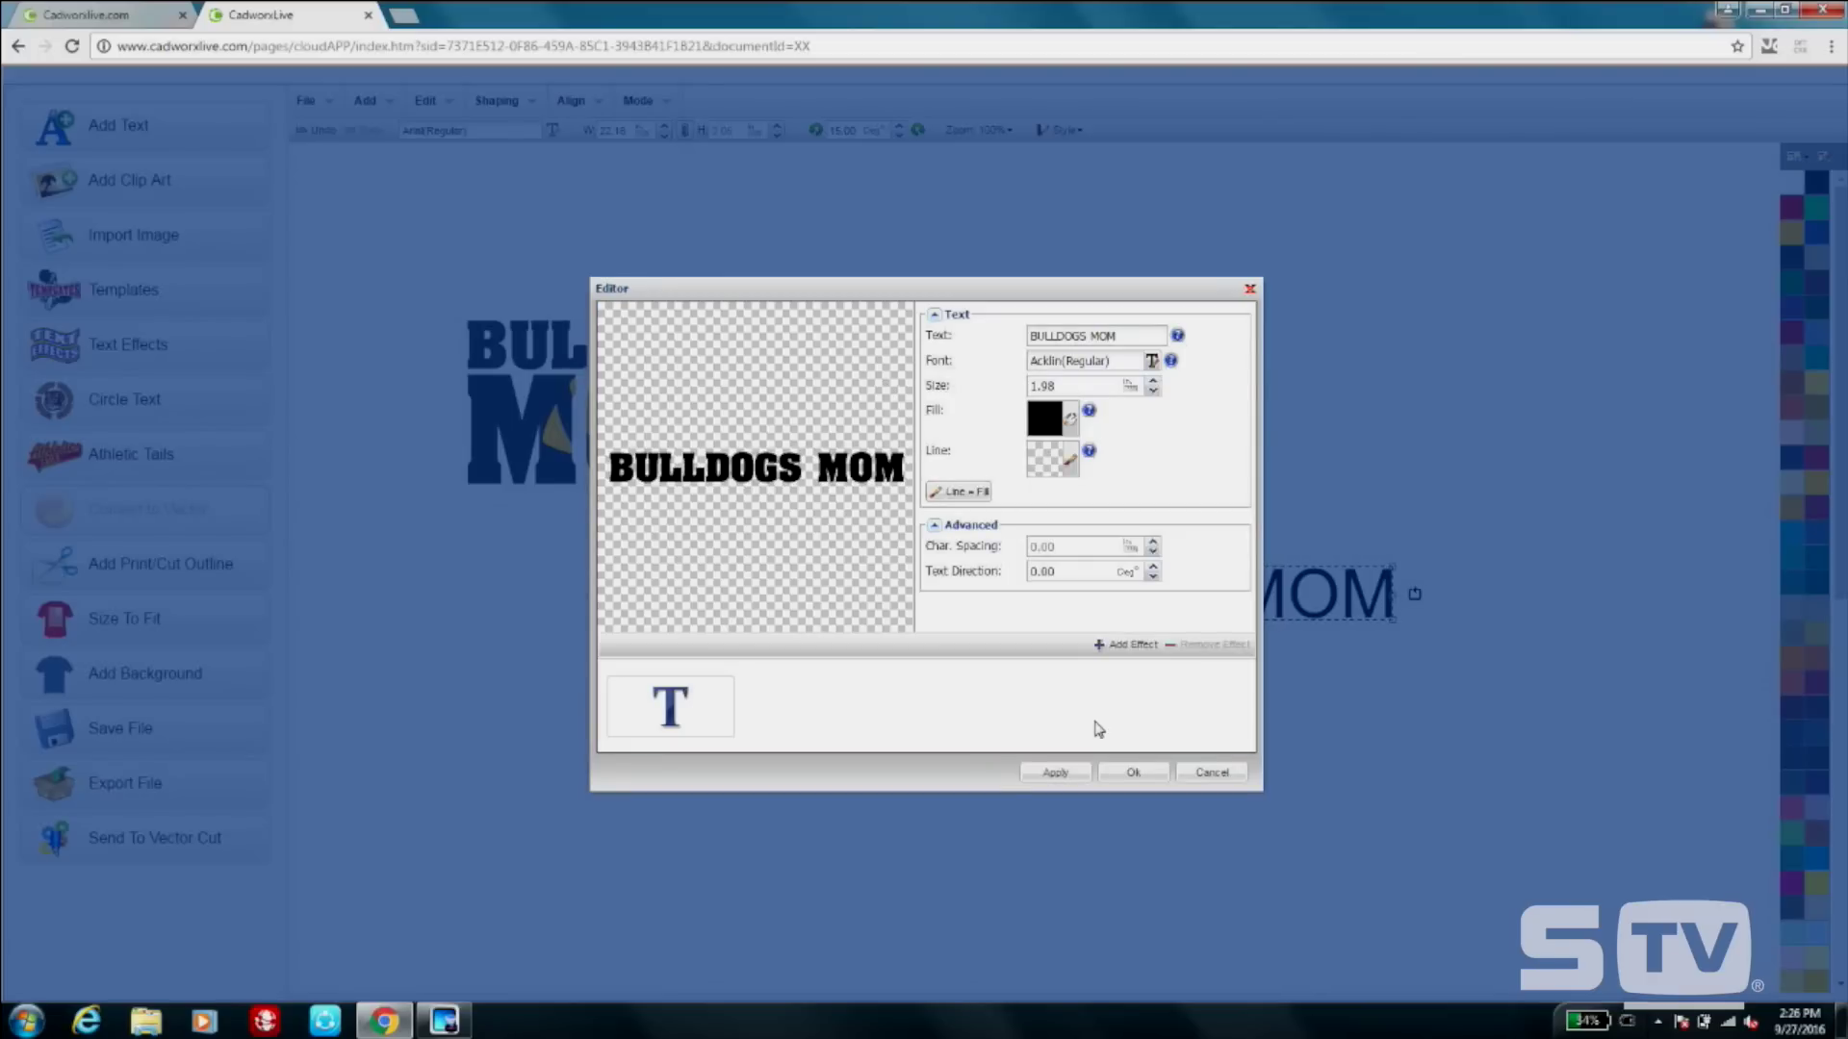
pyautogui.click(1133, 772)
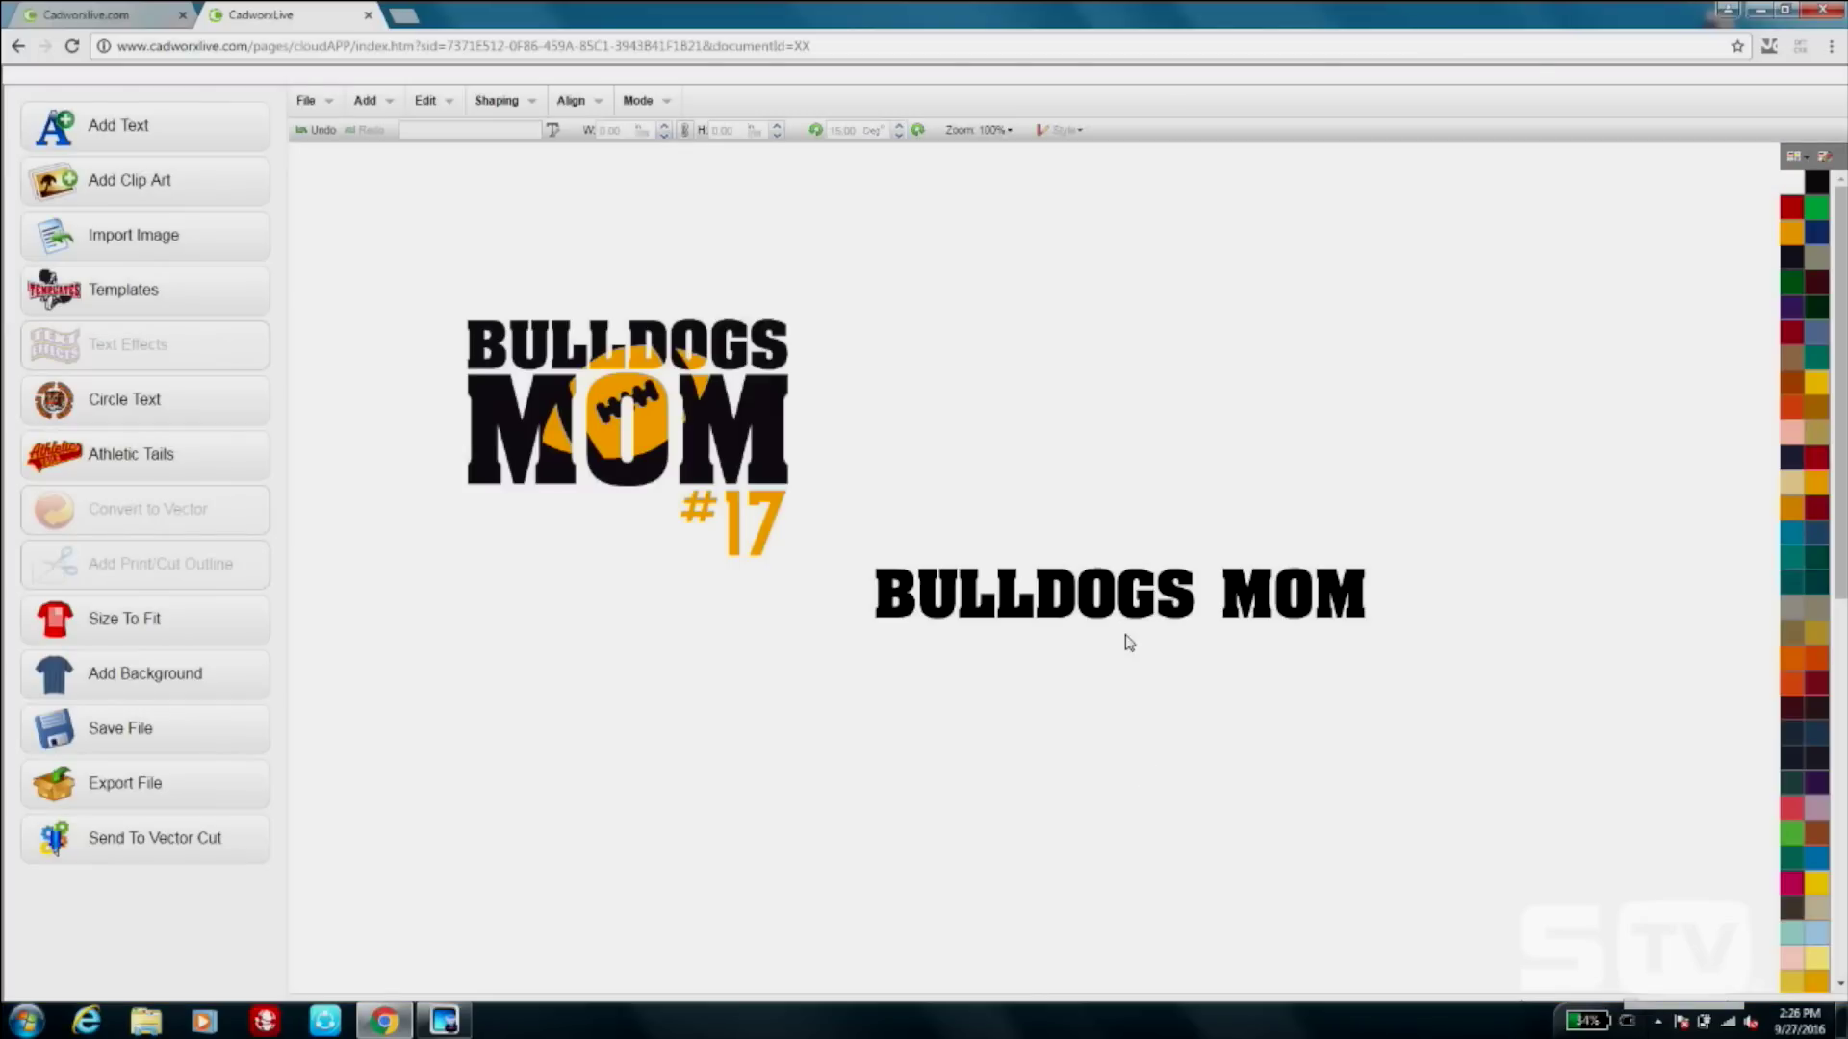
# Break the text apart by regions and stack an enlarged MOM beneath BULLDOGS.
pyautogui.click(1121, 611)
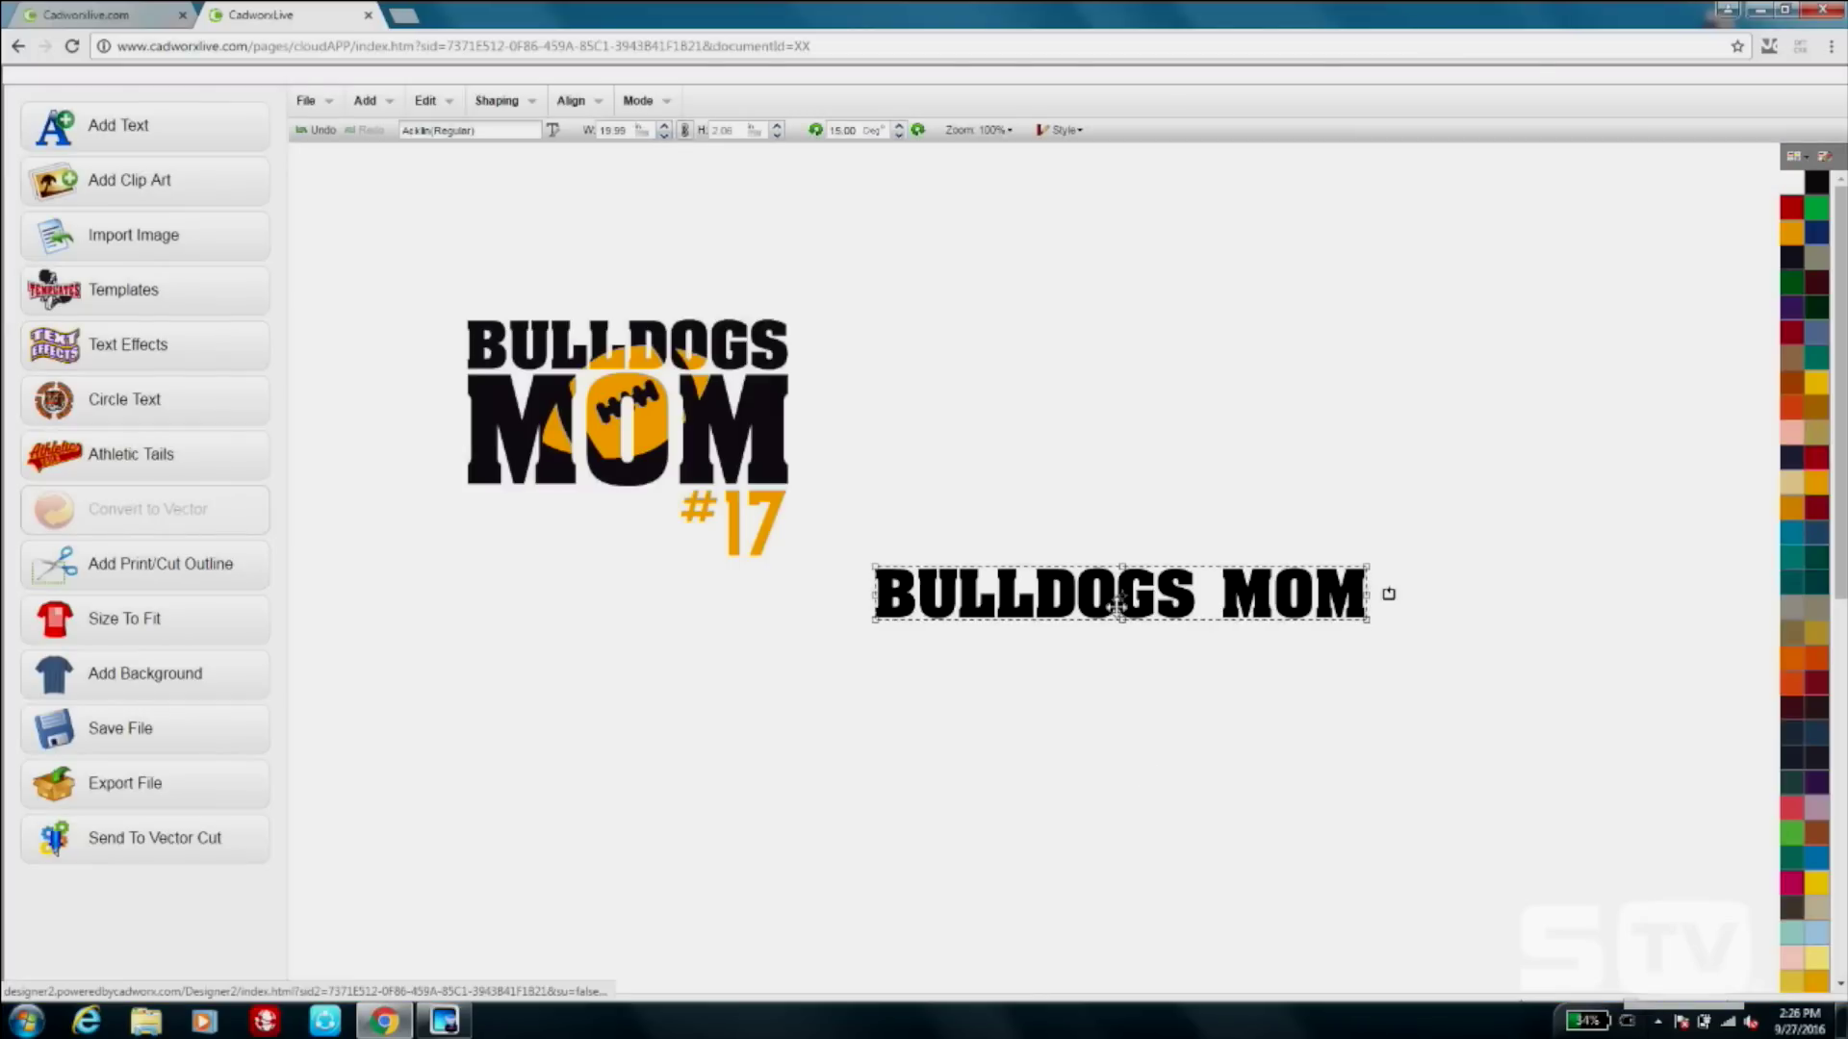
pyautogui.click(519, 102)
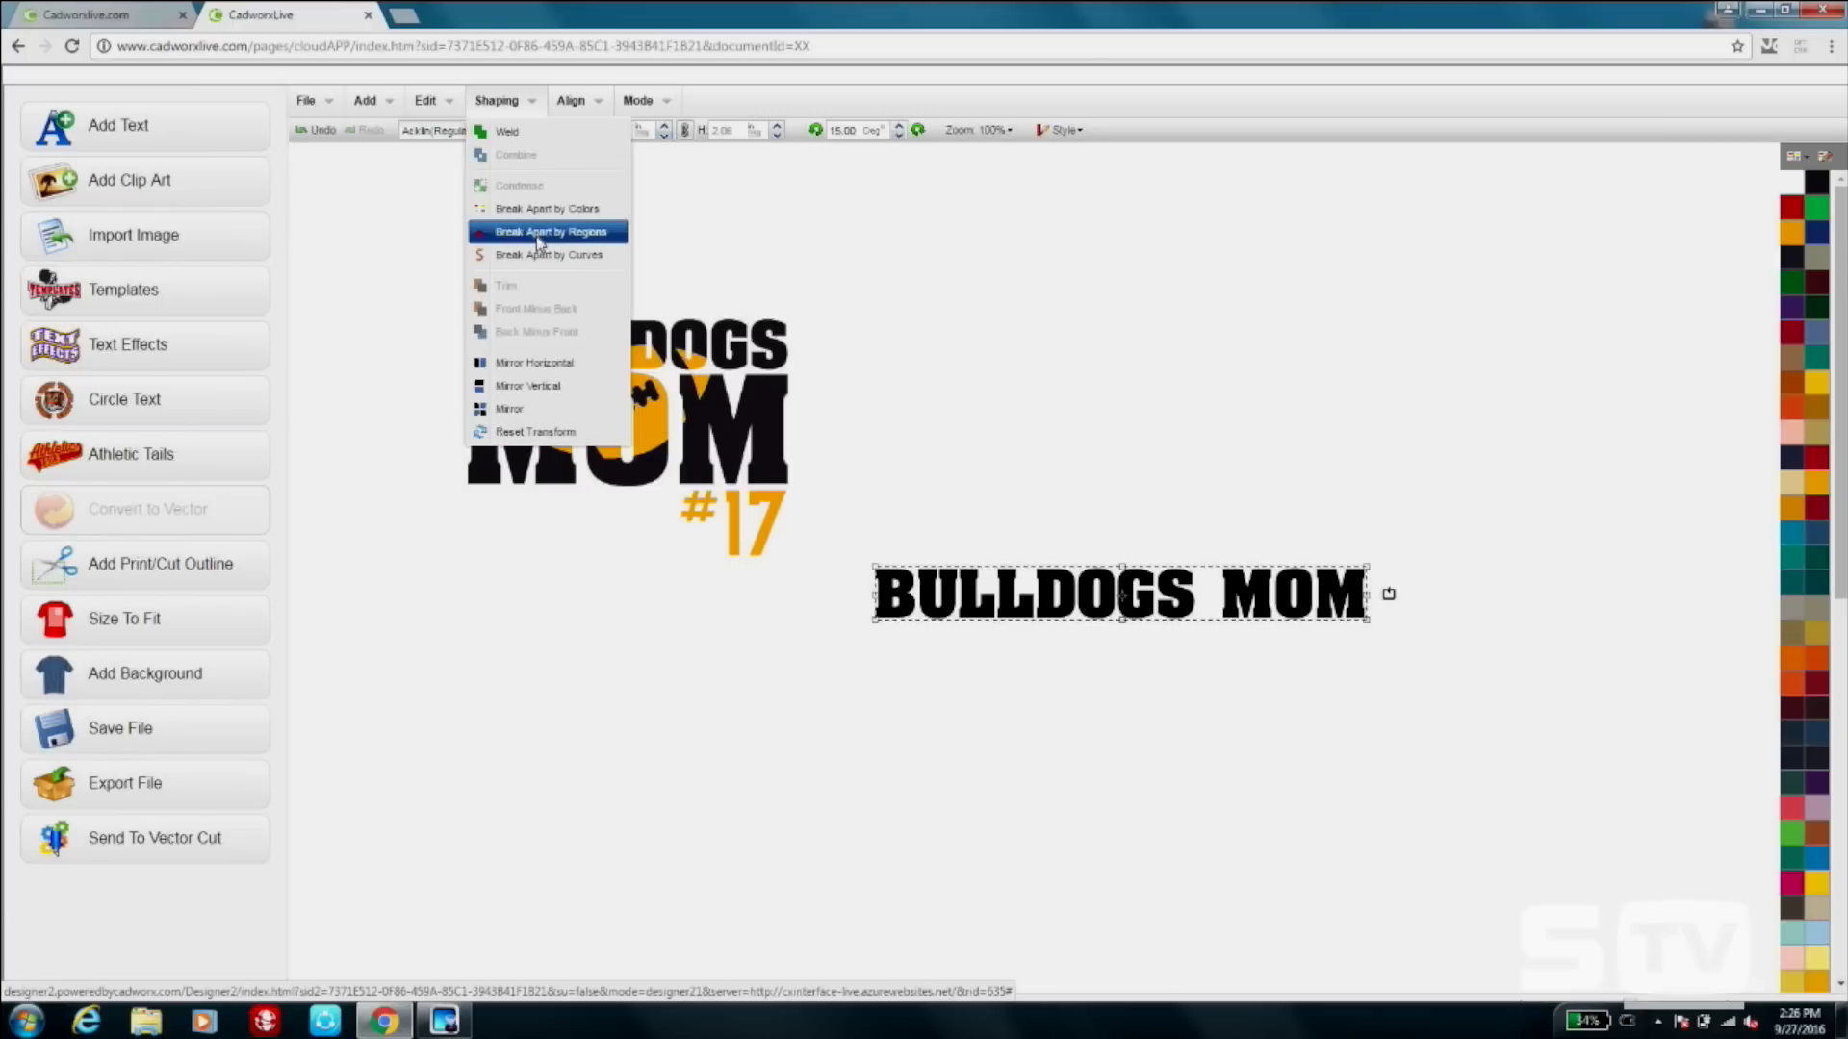
pyautogui.click(537, 233)
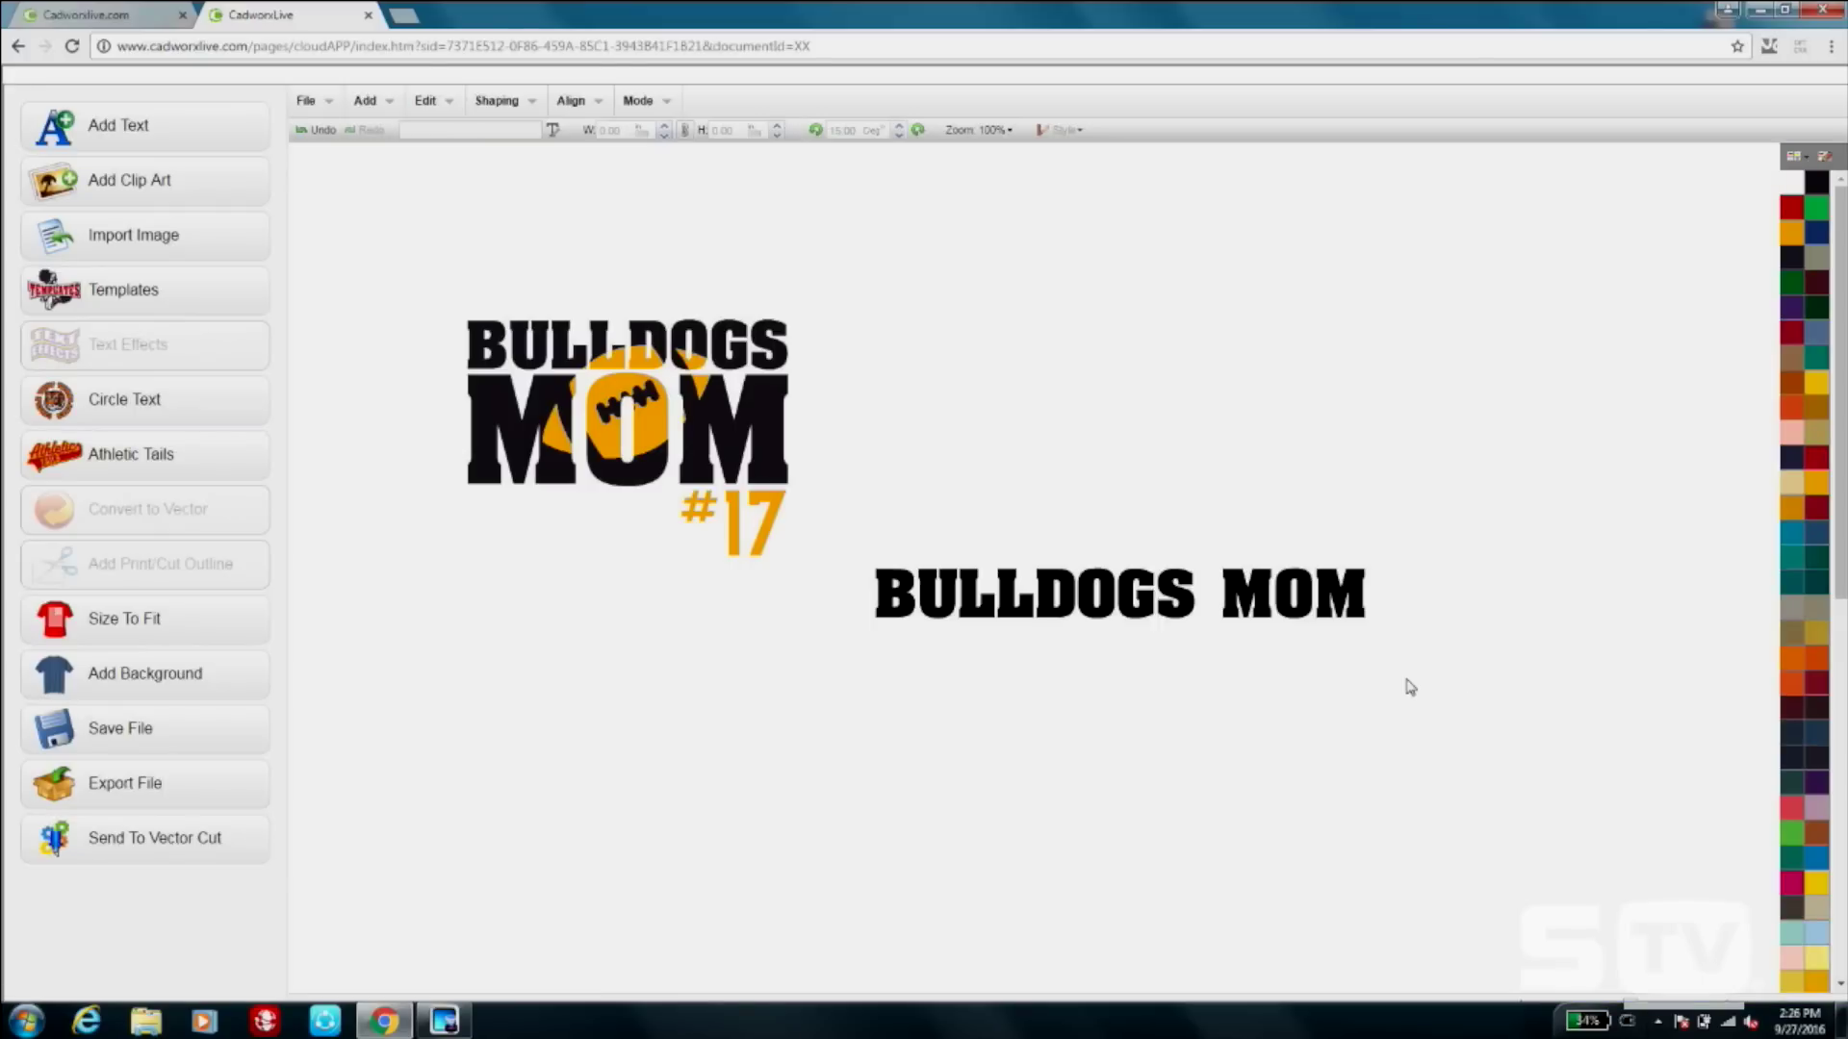
pyautogui.moveTo(1409, 687); pyautogui.dragTo(1198, 710)
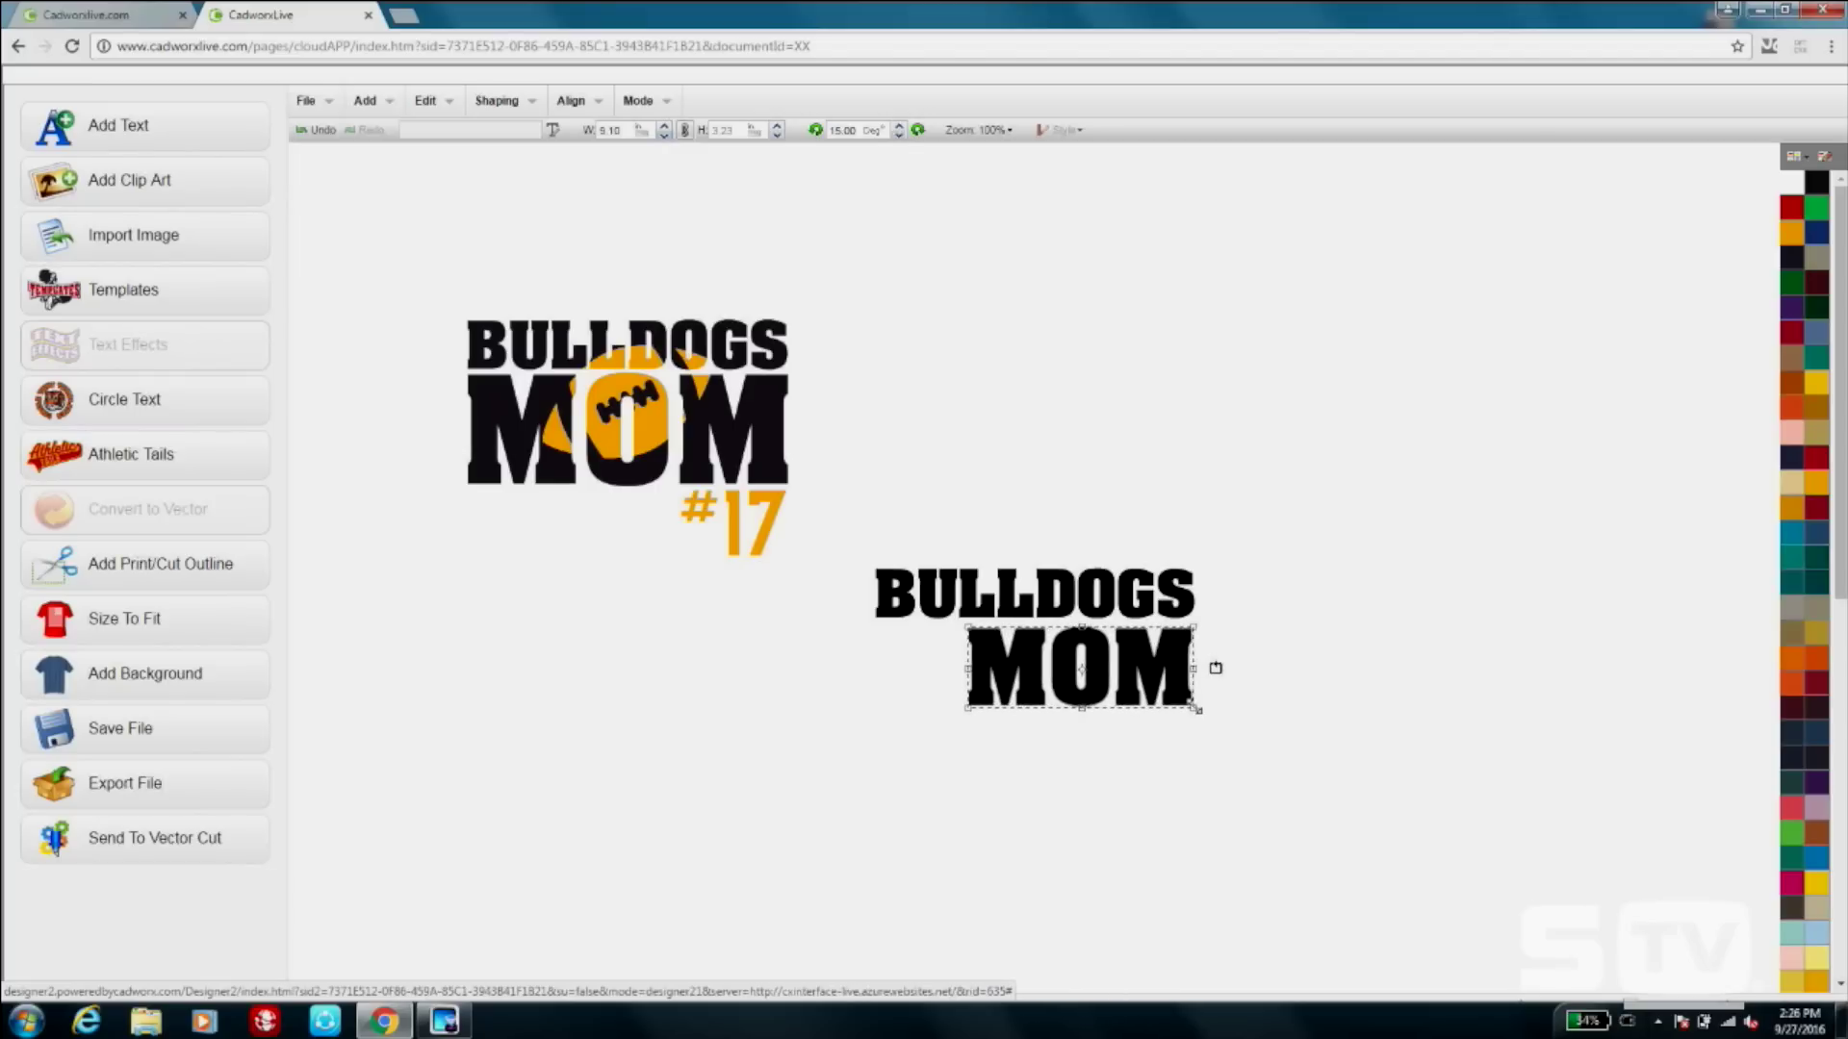
pyautogui.moveTo(962, 716); pyautogui.dragTo(878, 714)
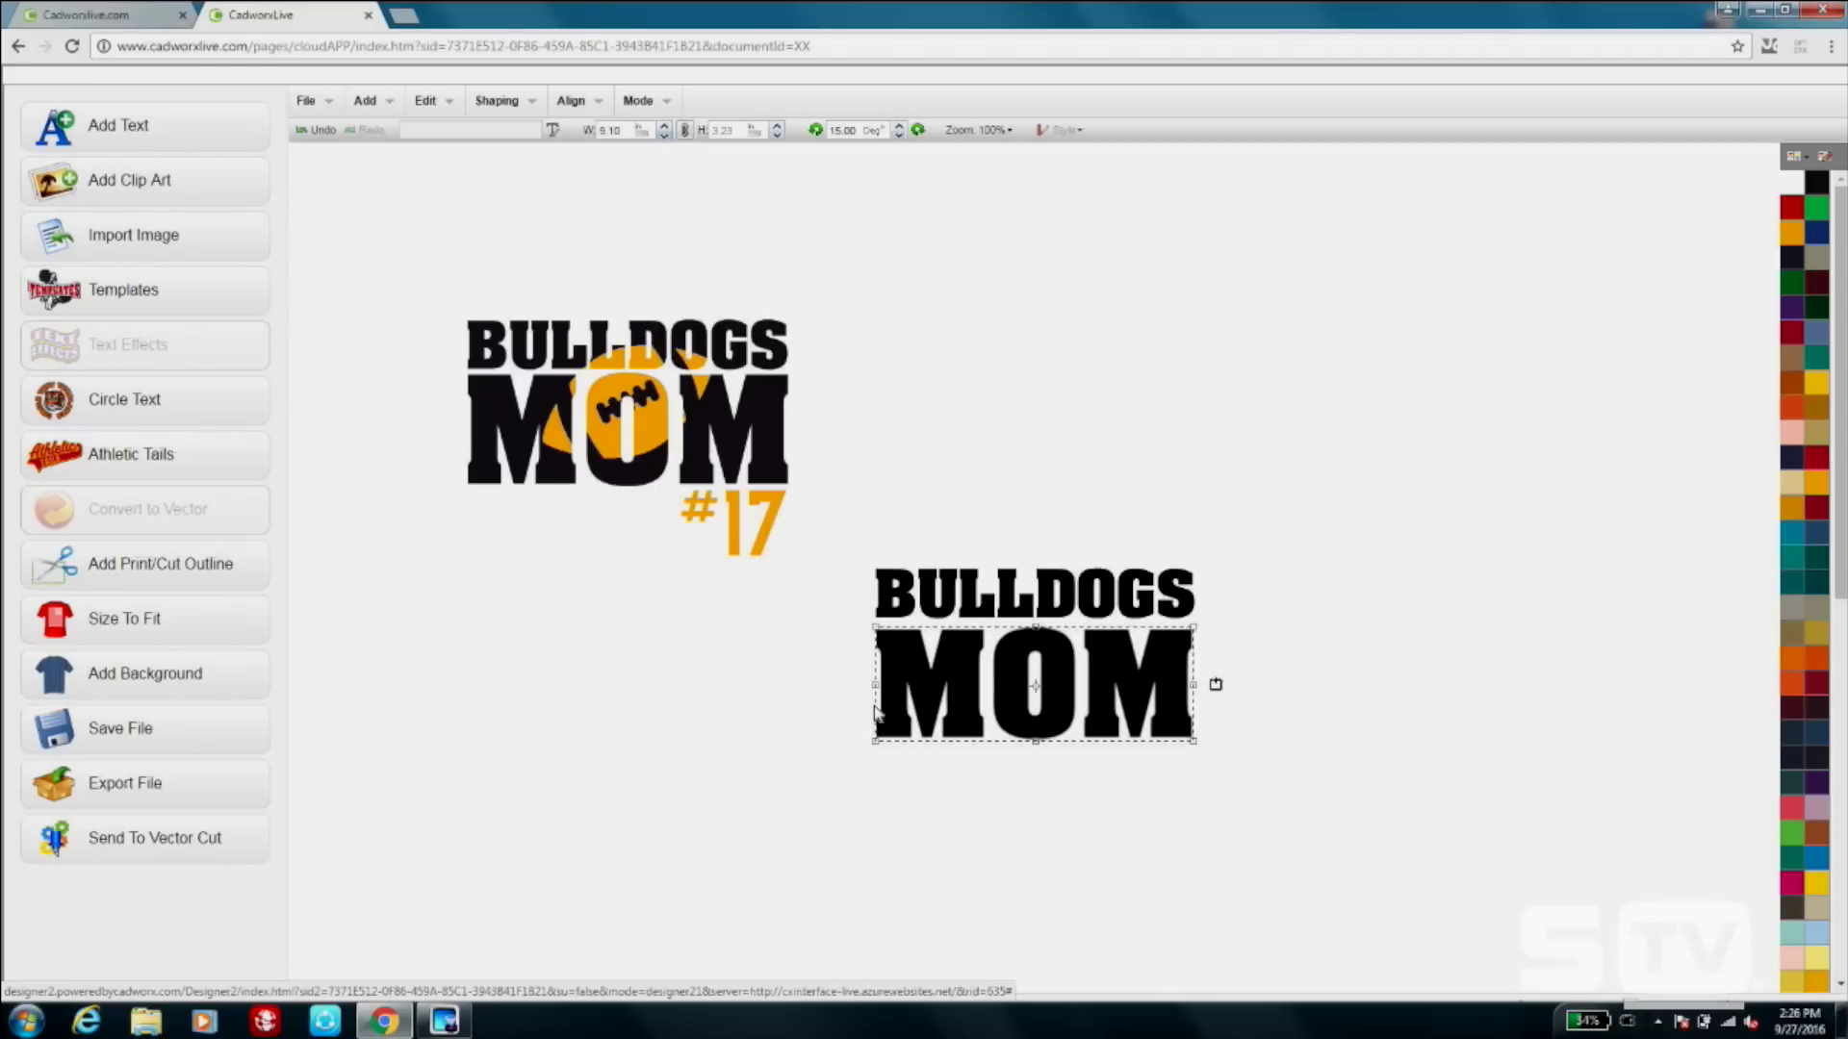
pyautogui.moveTo(1032, 706); pyautogui.dragTo(1032, 695)
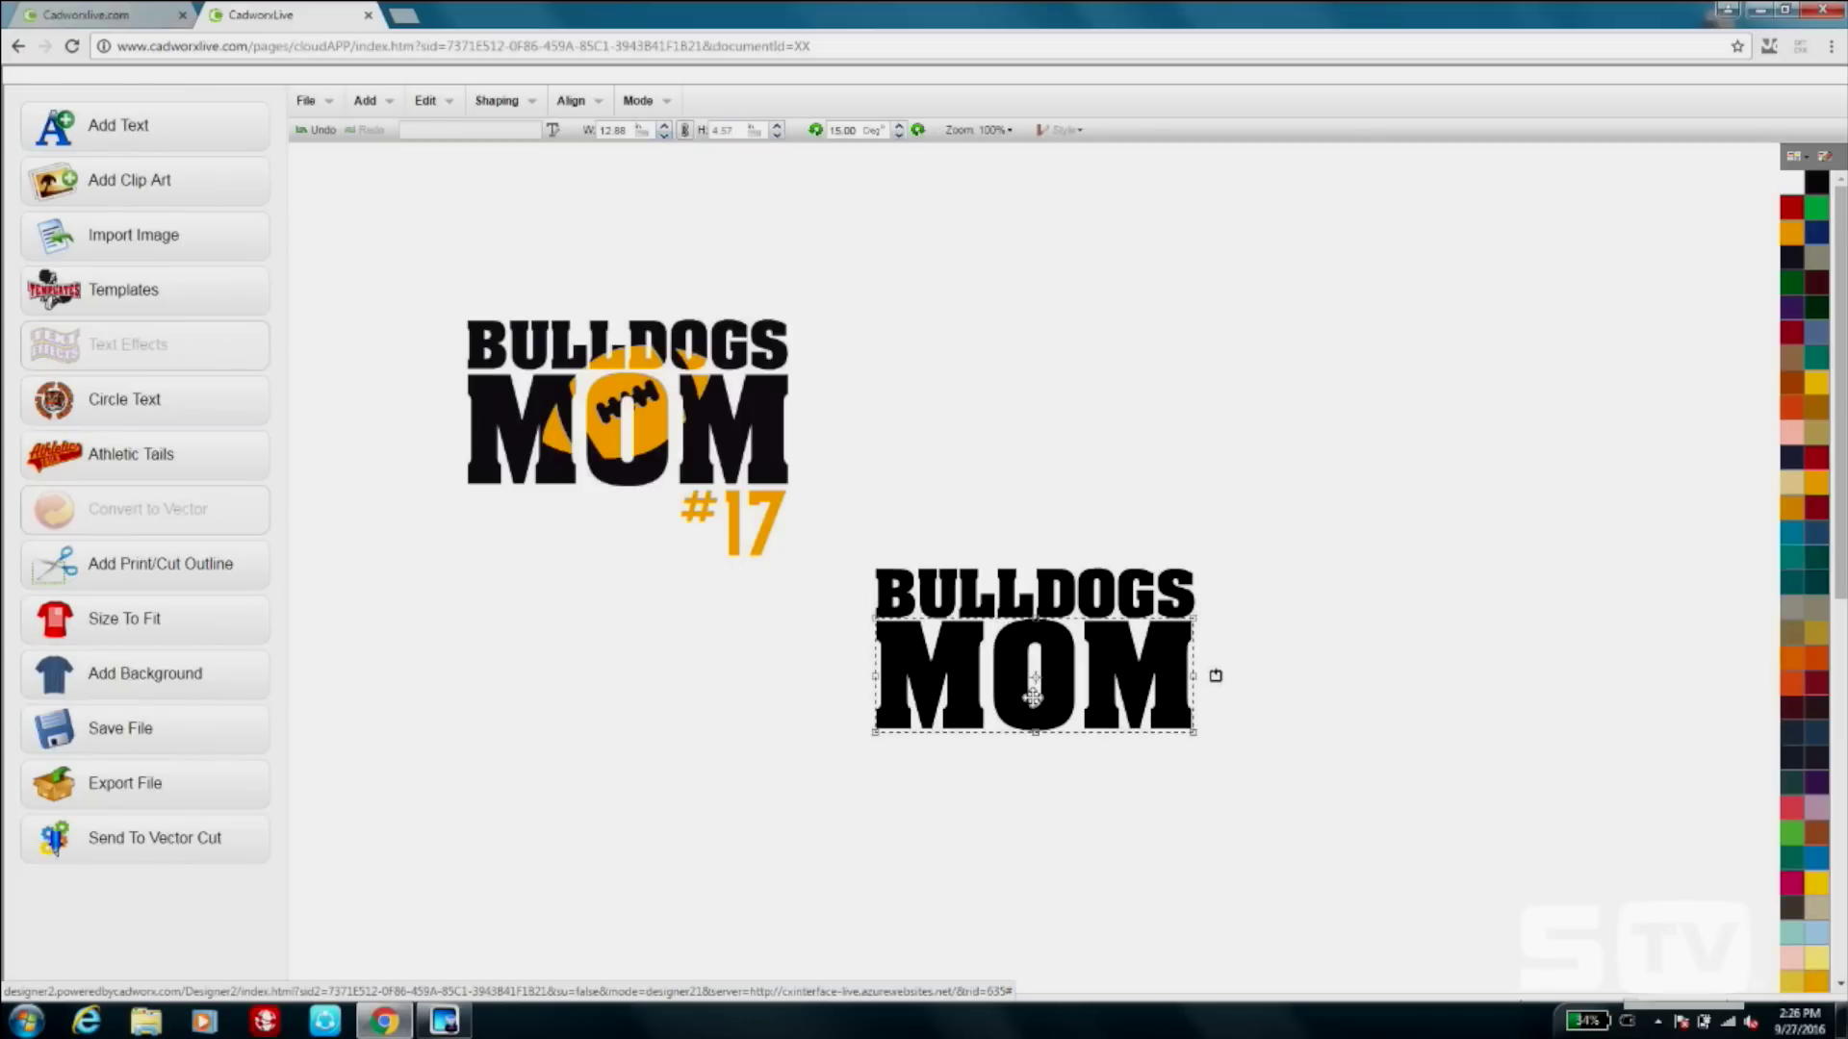
pyautogui.click(1113, 546)
# Condense the words BULLDOGS and MOM.
pyautogui.moveTo(850, 545); pyautogui.dragTo(1270, 664)
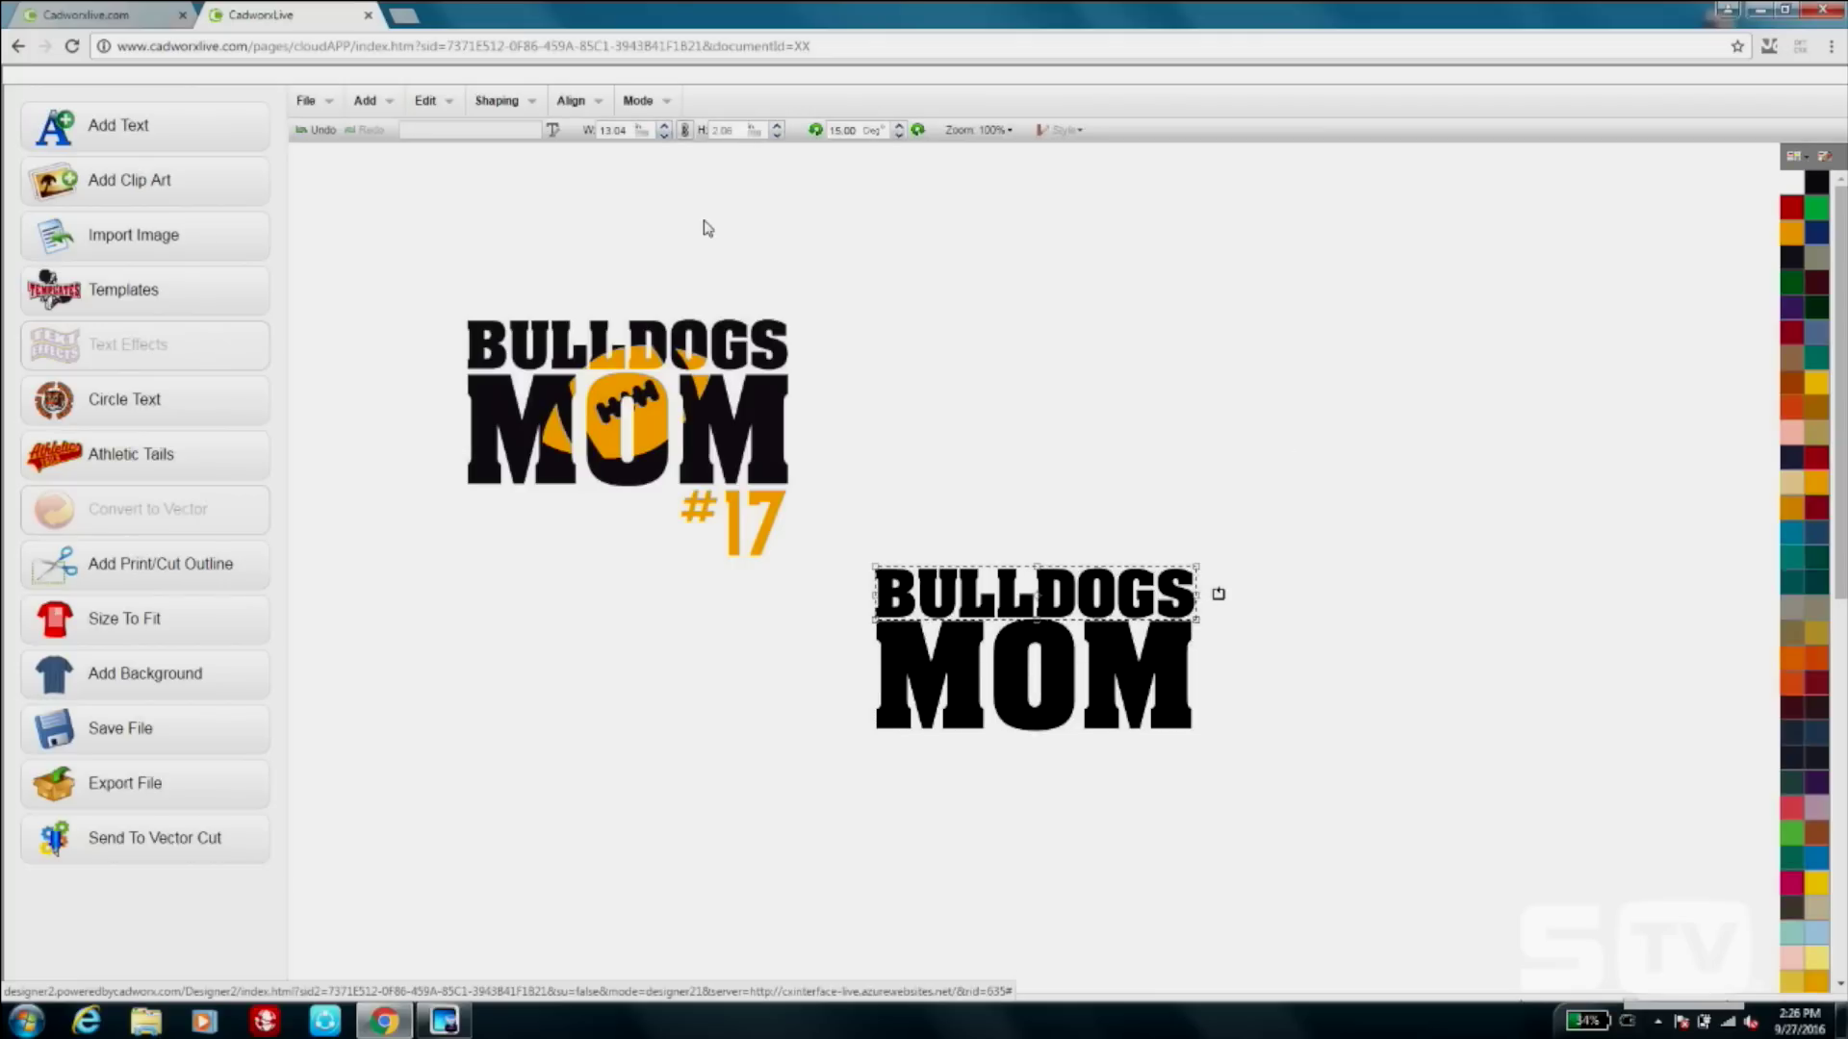
pyautogui.click(515, 96)
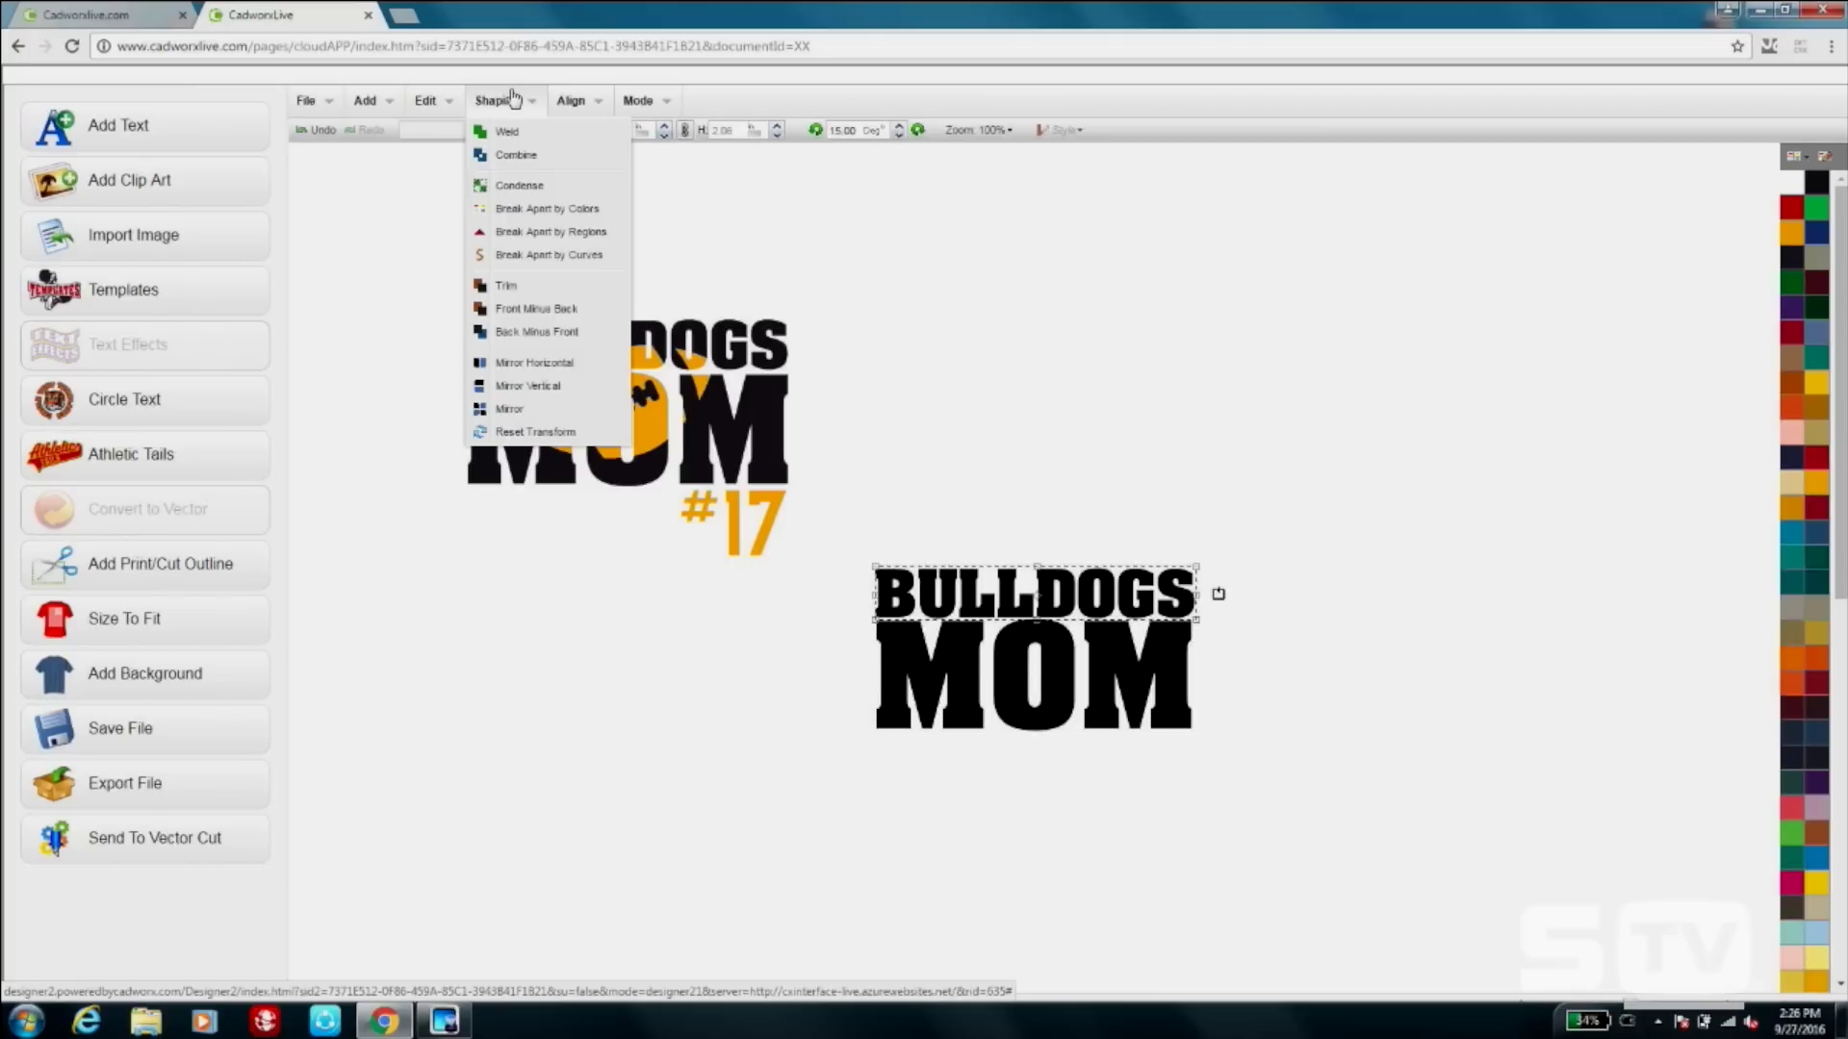
pyautogui.click(551, 187)
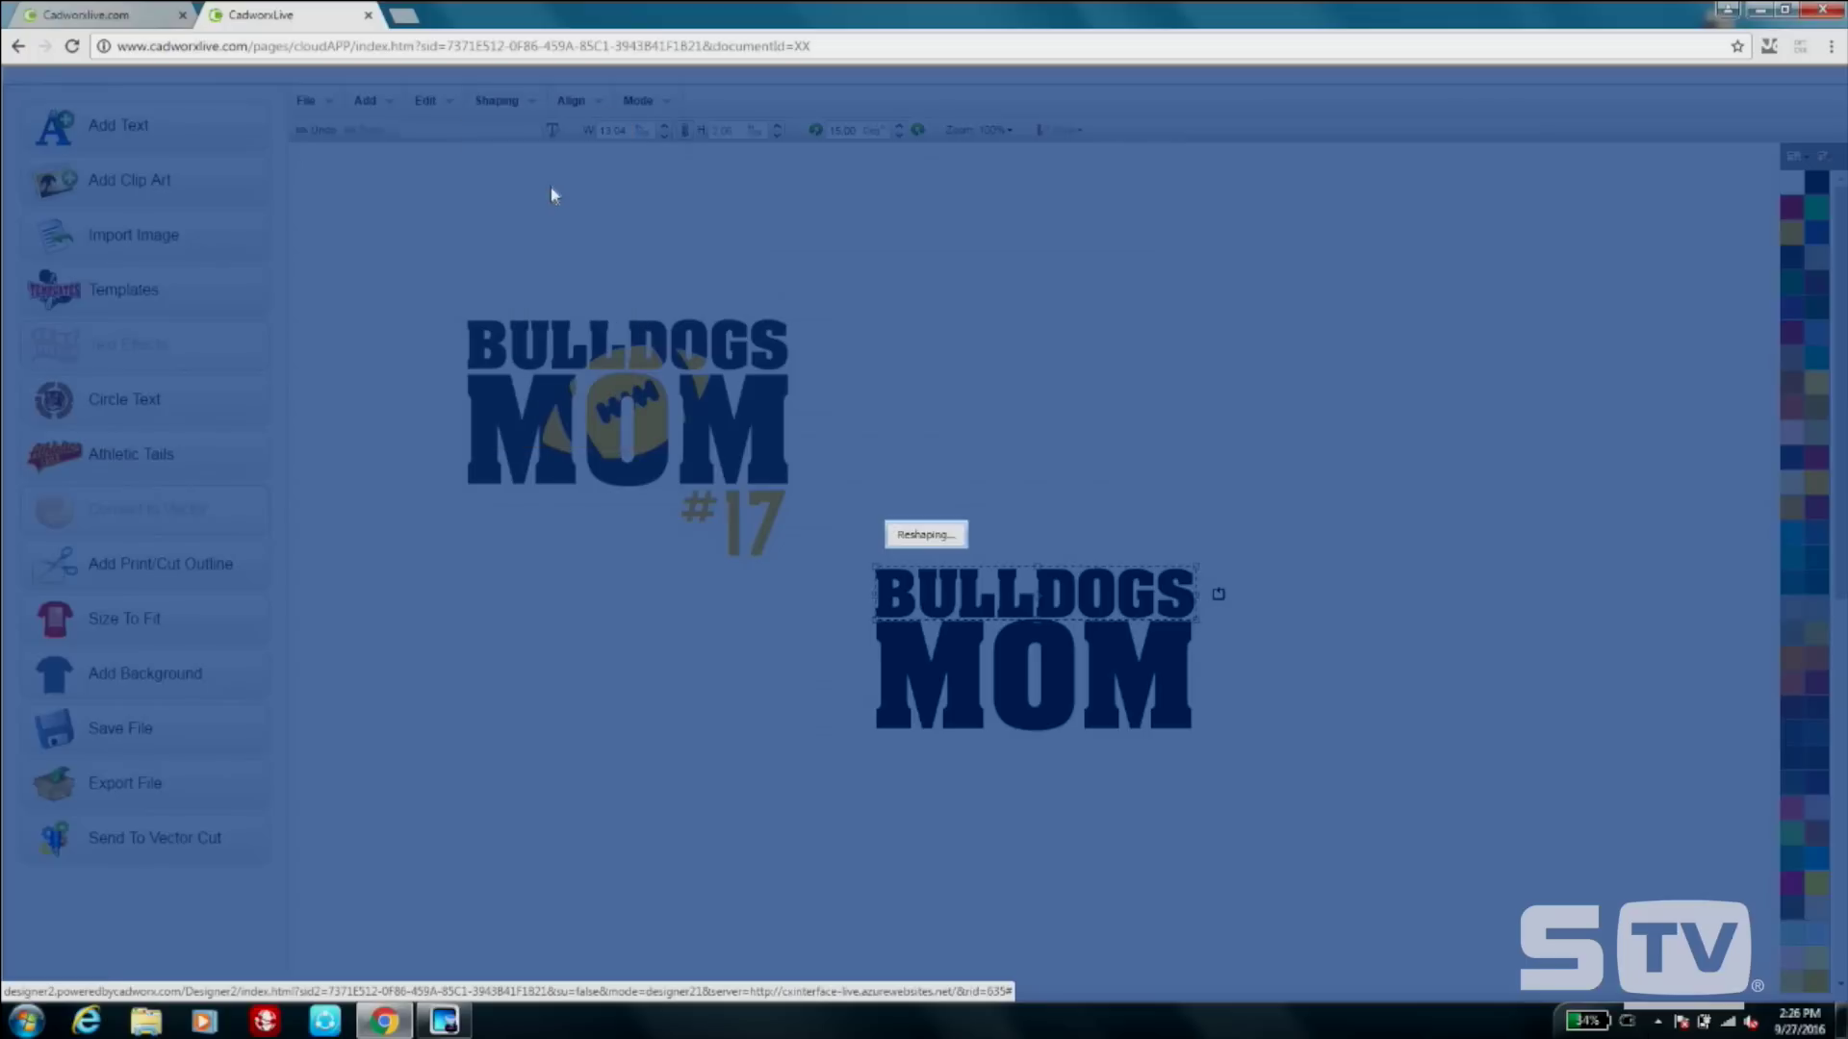
pyautogui.moveTo(1240, 786); pyautogui.dragTo(850, 607)
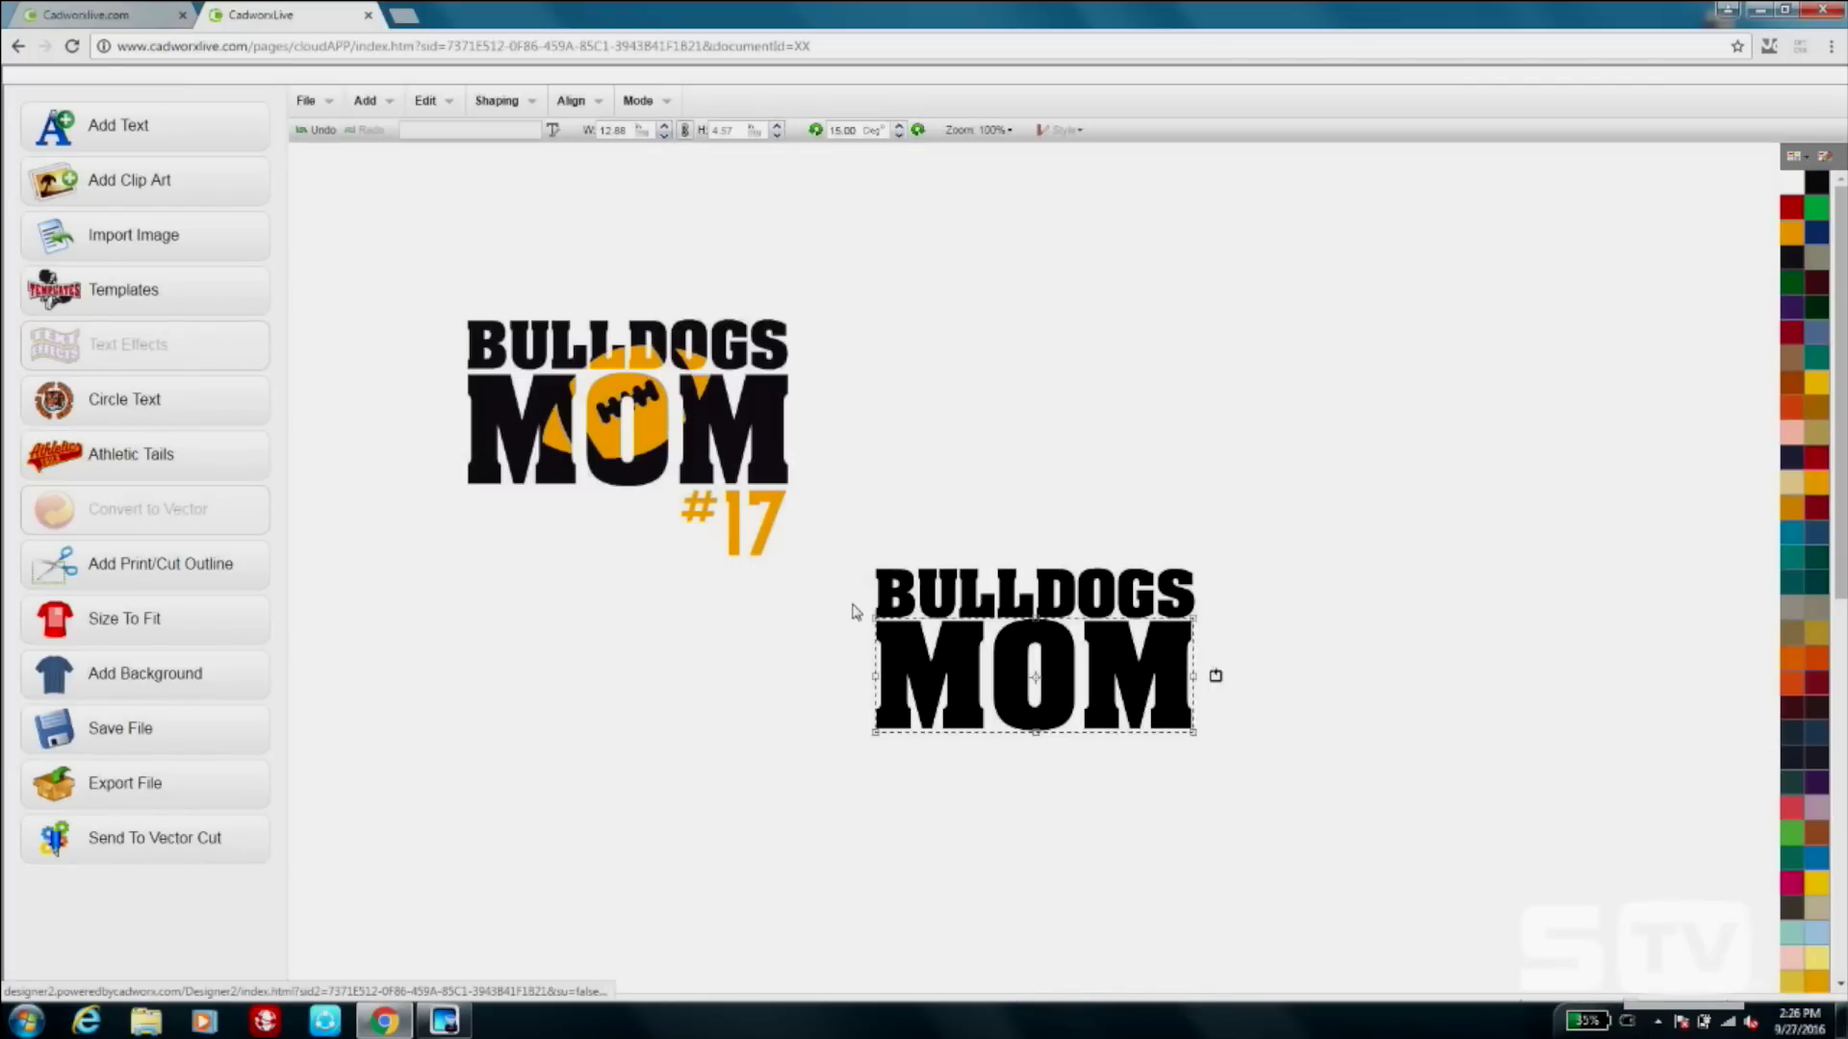
pyautogui.click(498, 100)
pyautogui.click(547, 187)
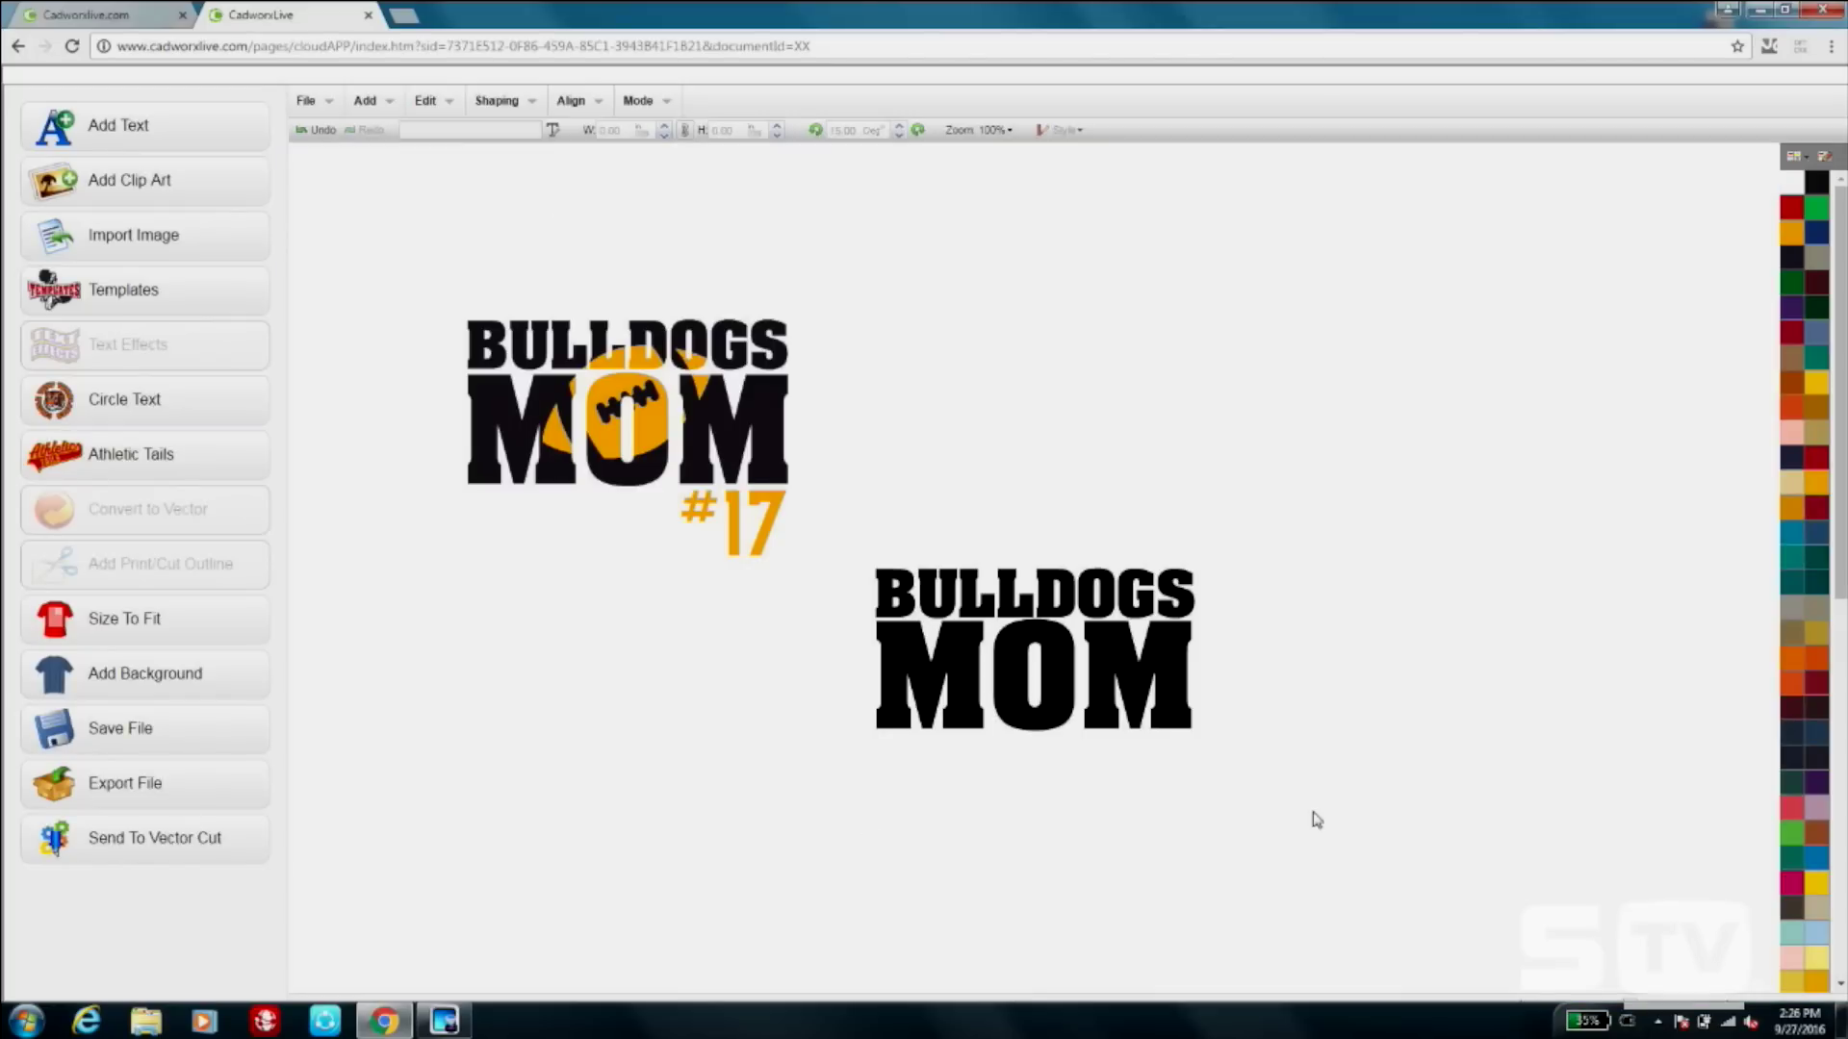
# Center-align the stacked BULLDOGS and MOM words on each other.
pyautogui.moveTo(1250, 770); pyautogui.dragTo(855, 537)
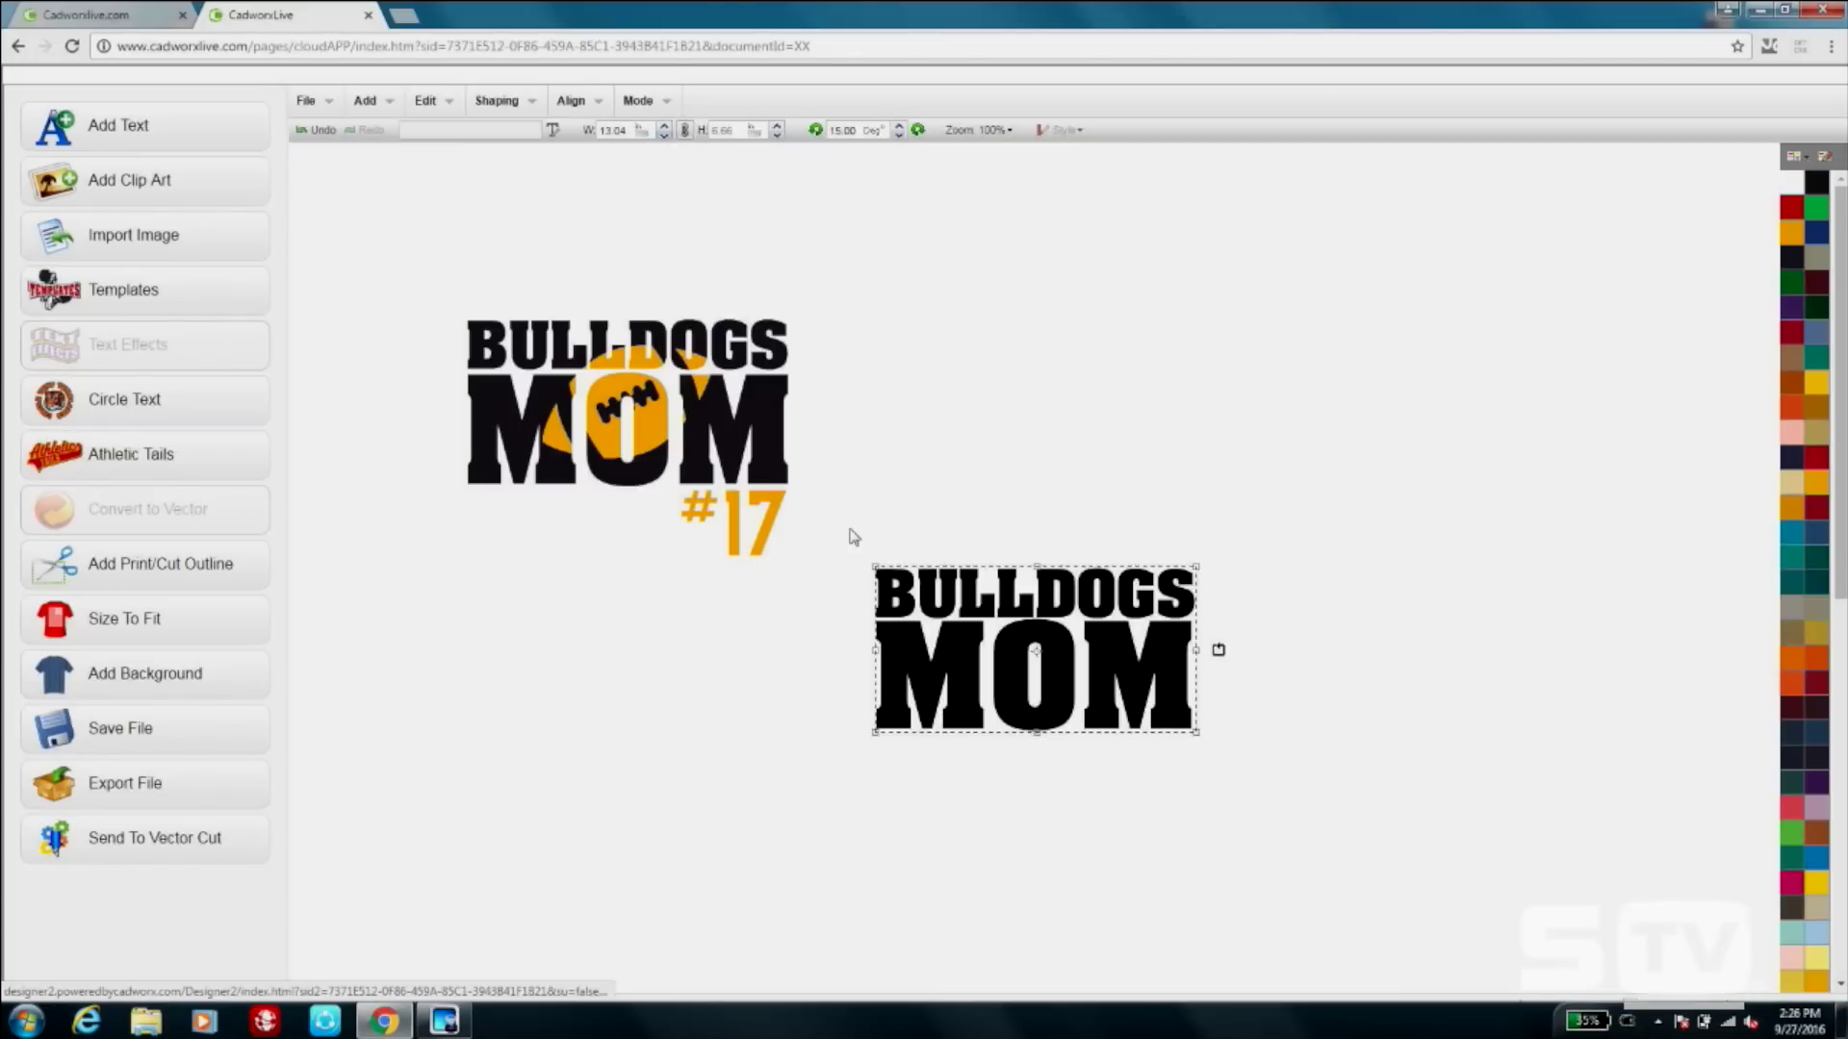
pyautogui.click(583, 101)
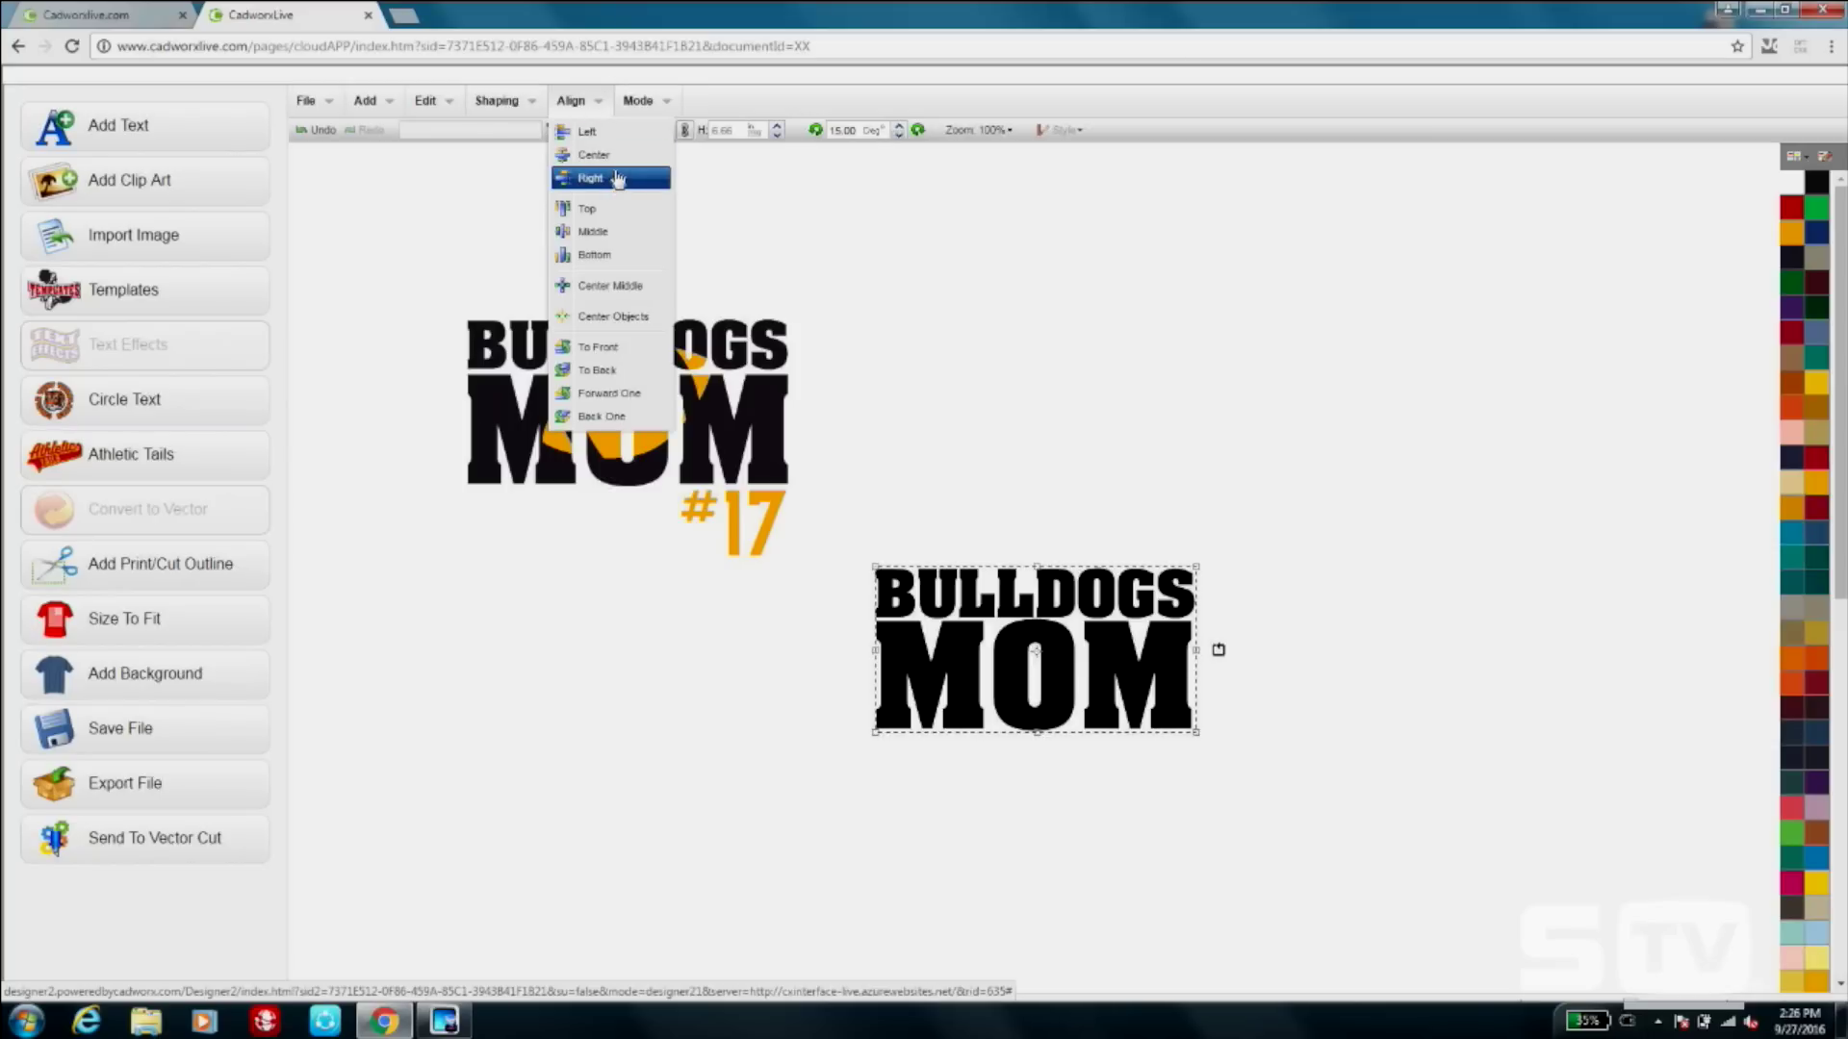
pyautogui.click(592, 154)
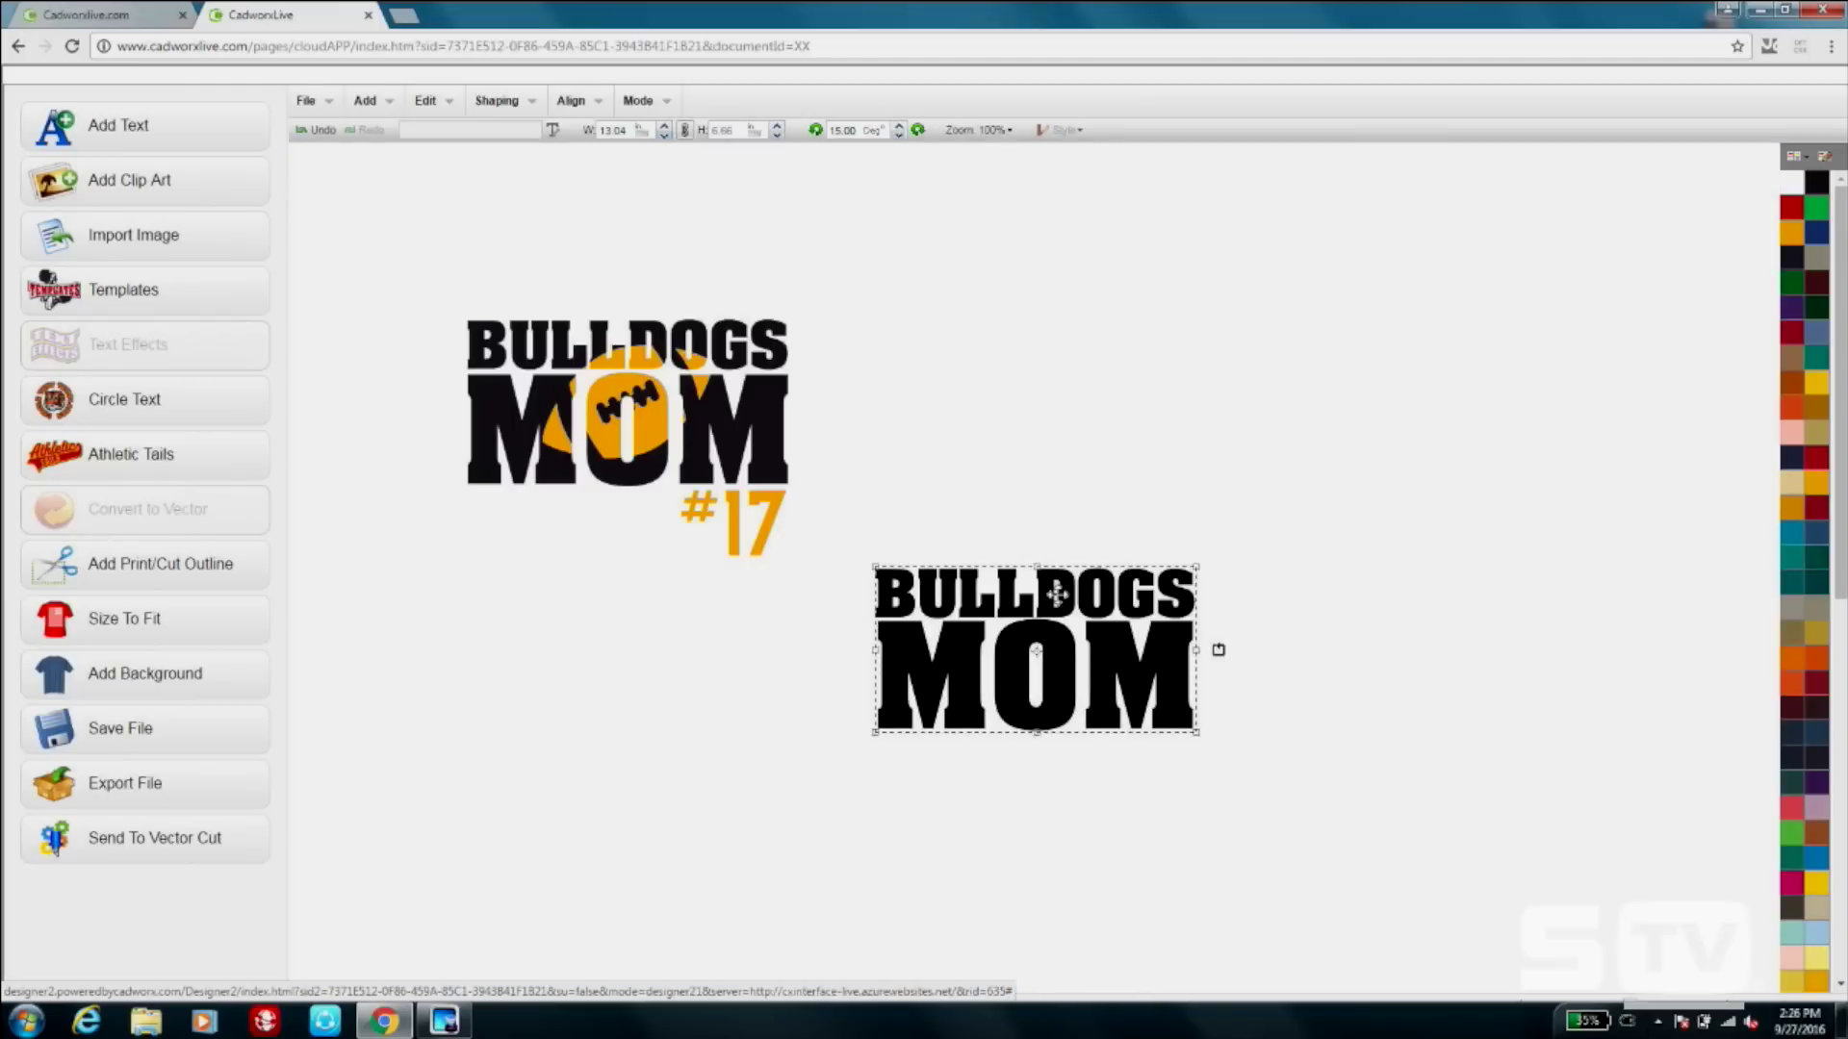
pyautogui.click(1215, 570)
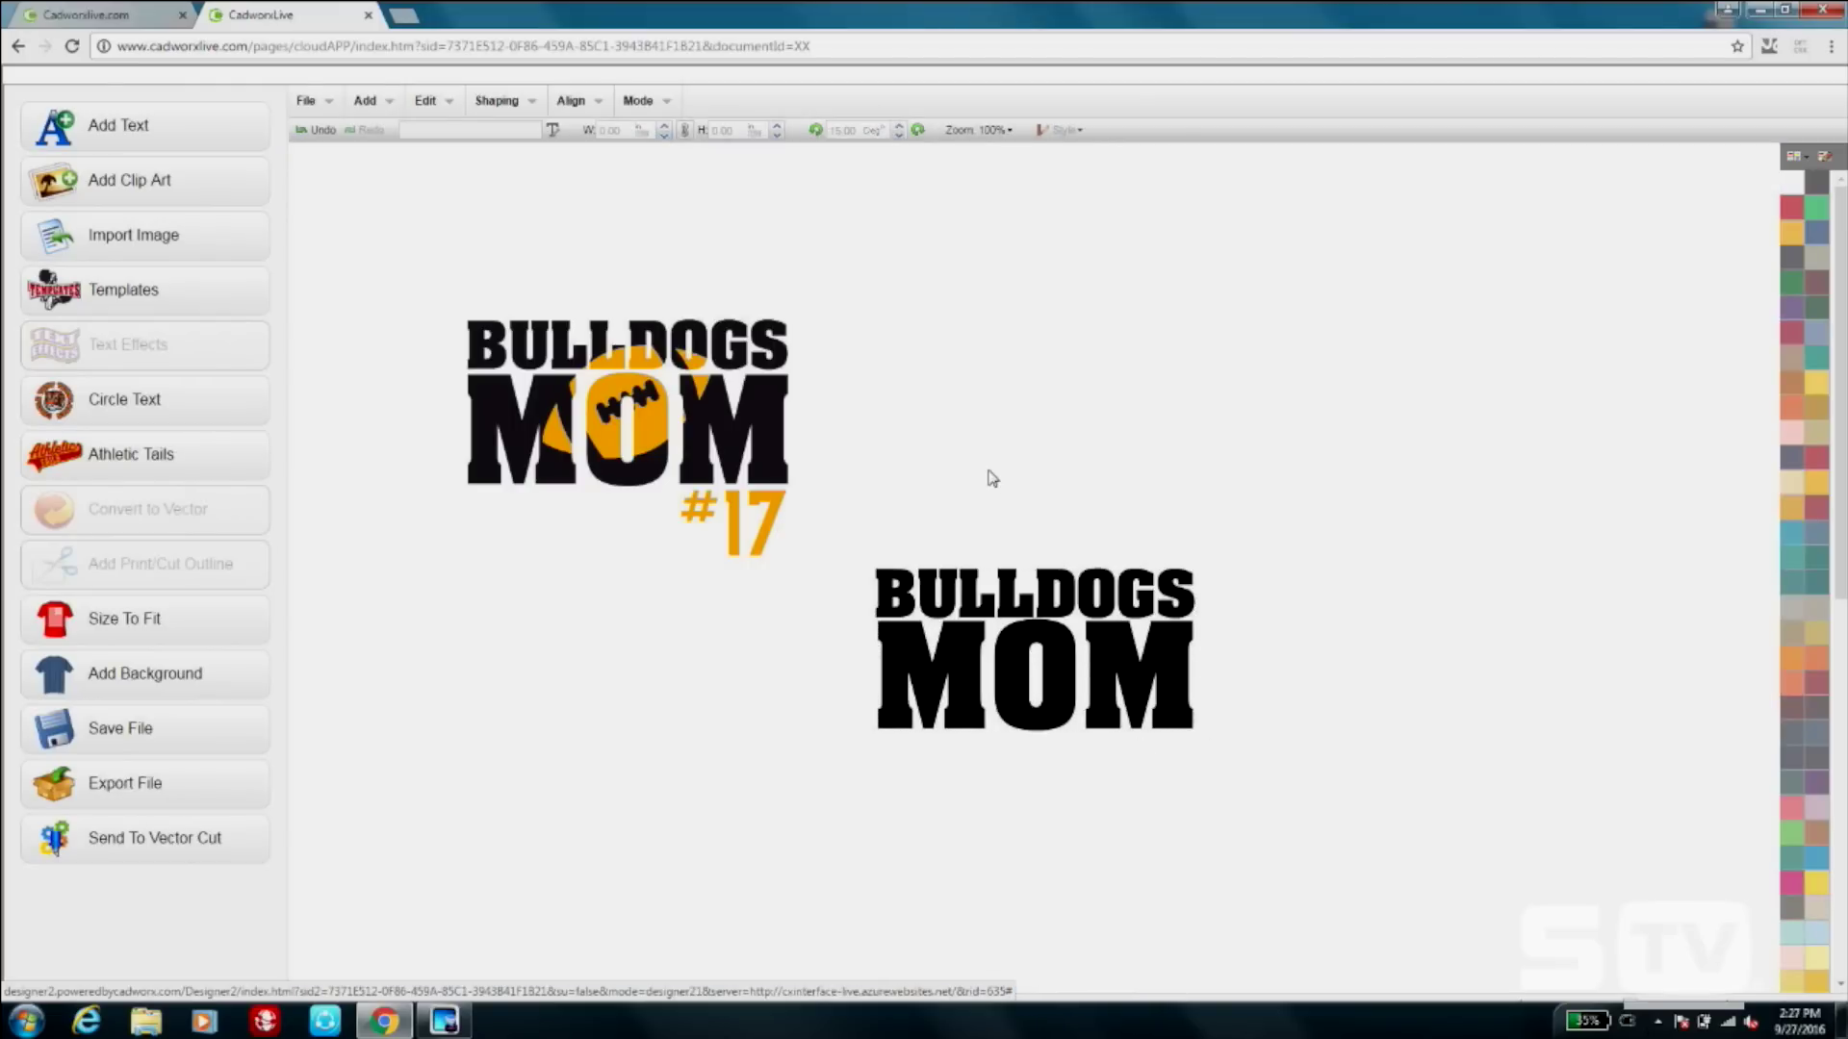
# Move the stacked text beside the original and stack a red copy directly beneath it.
pyautogui.moveTo(859, 569); pyautogui.dragTo(1315, 805)
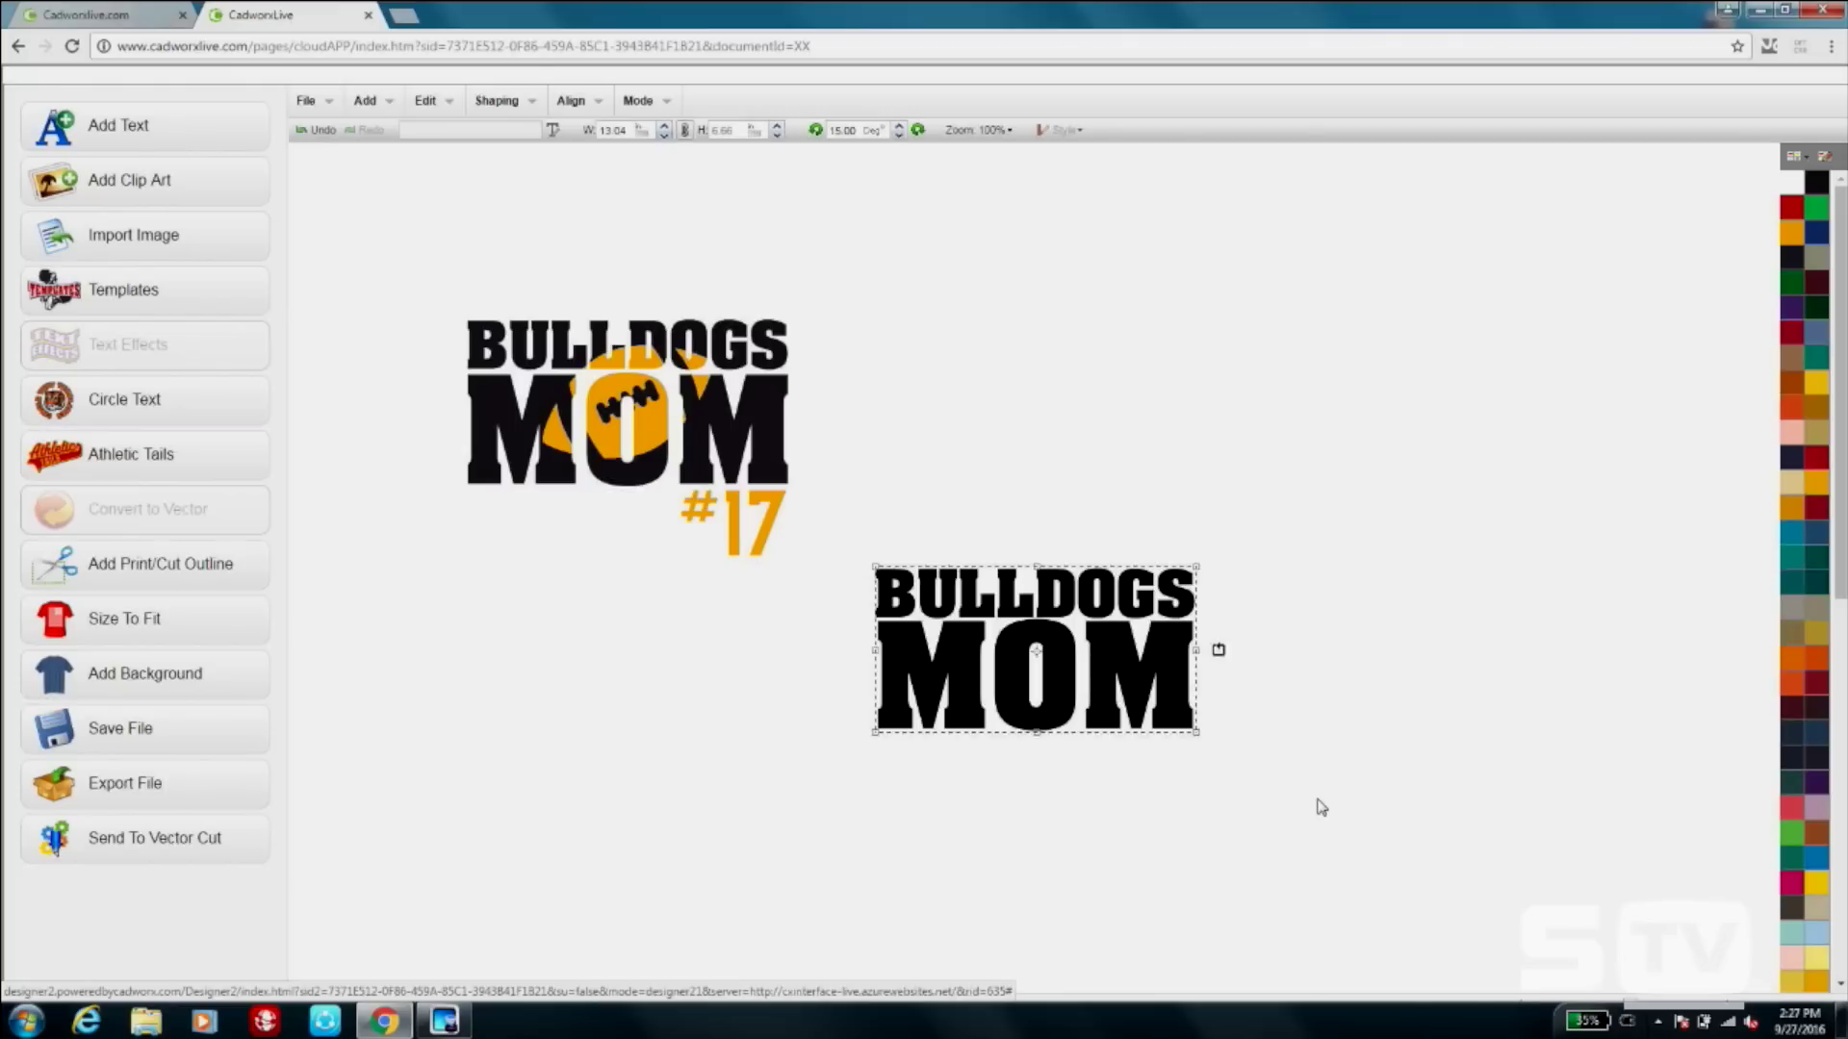
pyautogui.moveTo(1074, 631); pyautogui.dragTo(1180, 383)
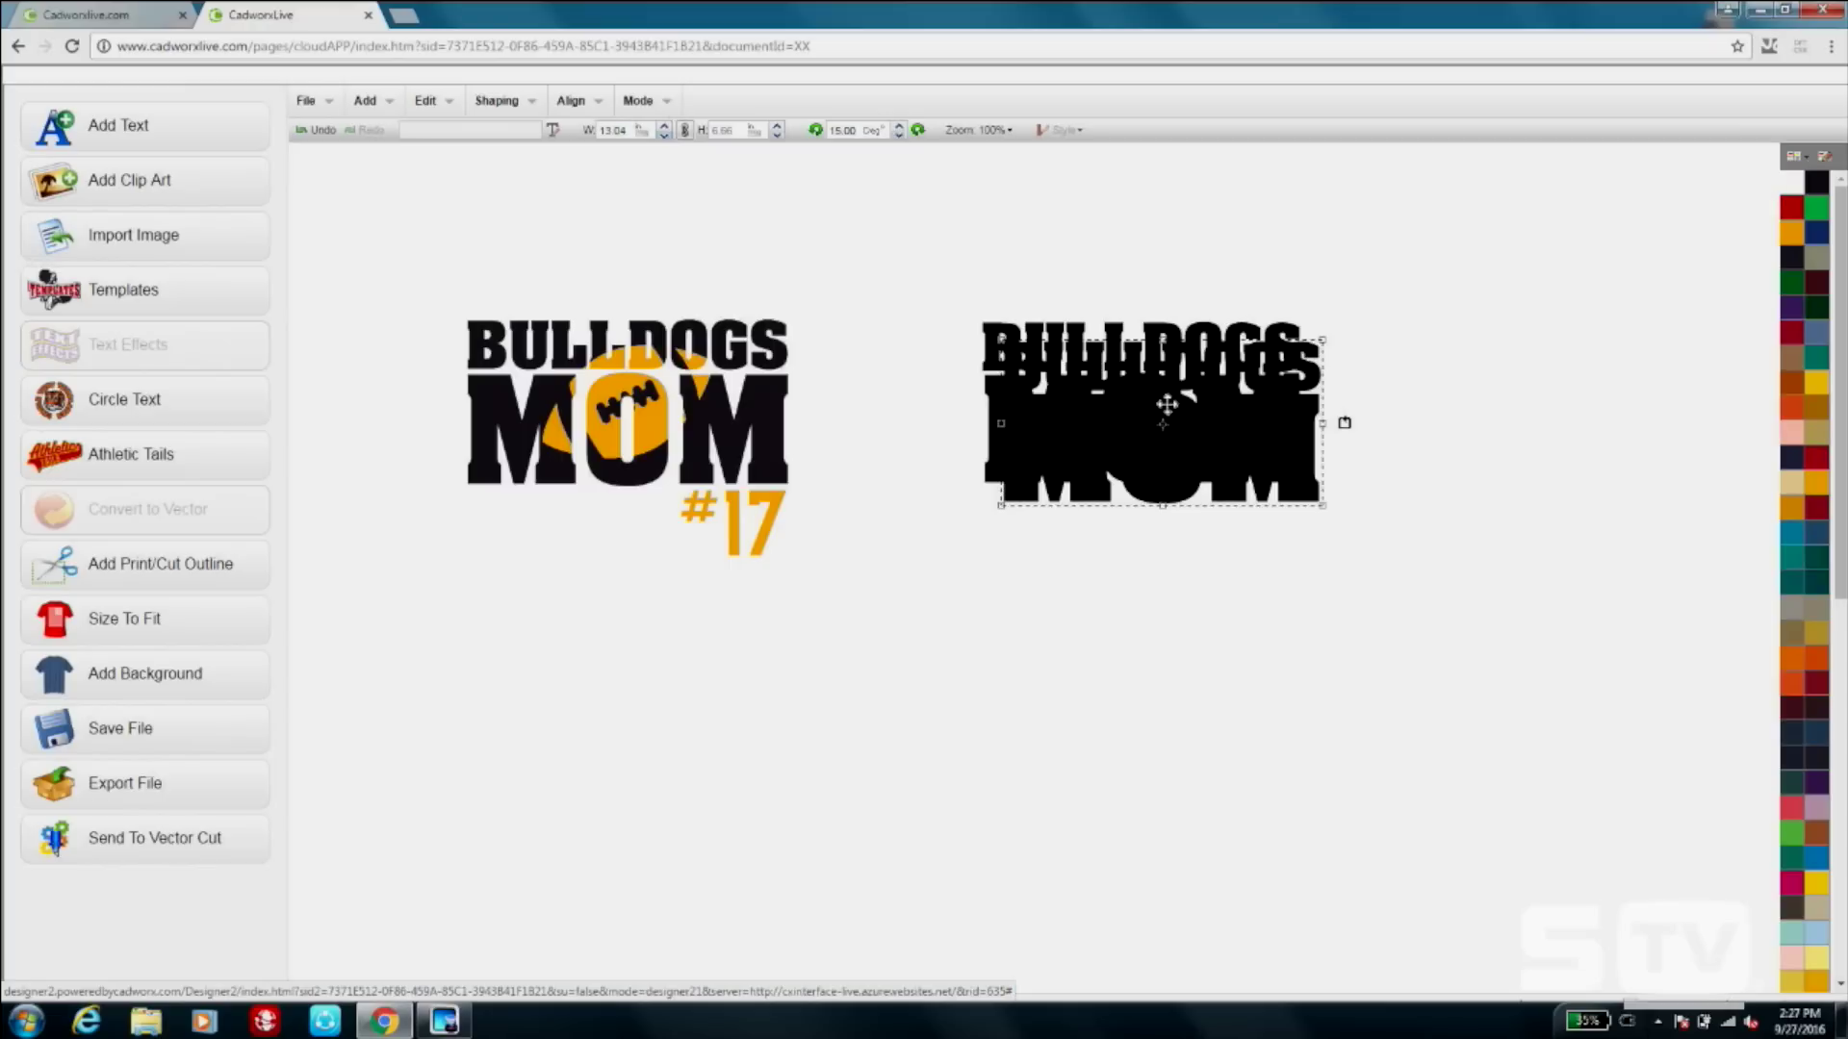
pyautogui.moveTo(1210, 406); pyautogui.dragTo(1195, 557)
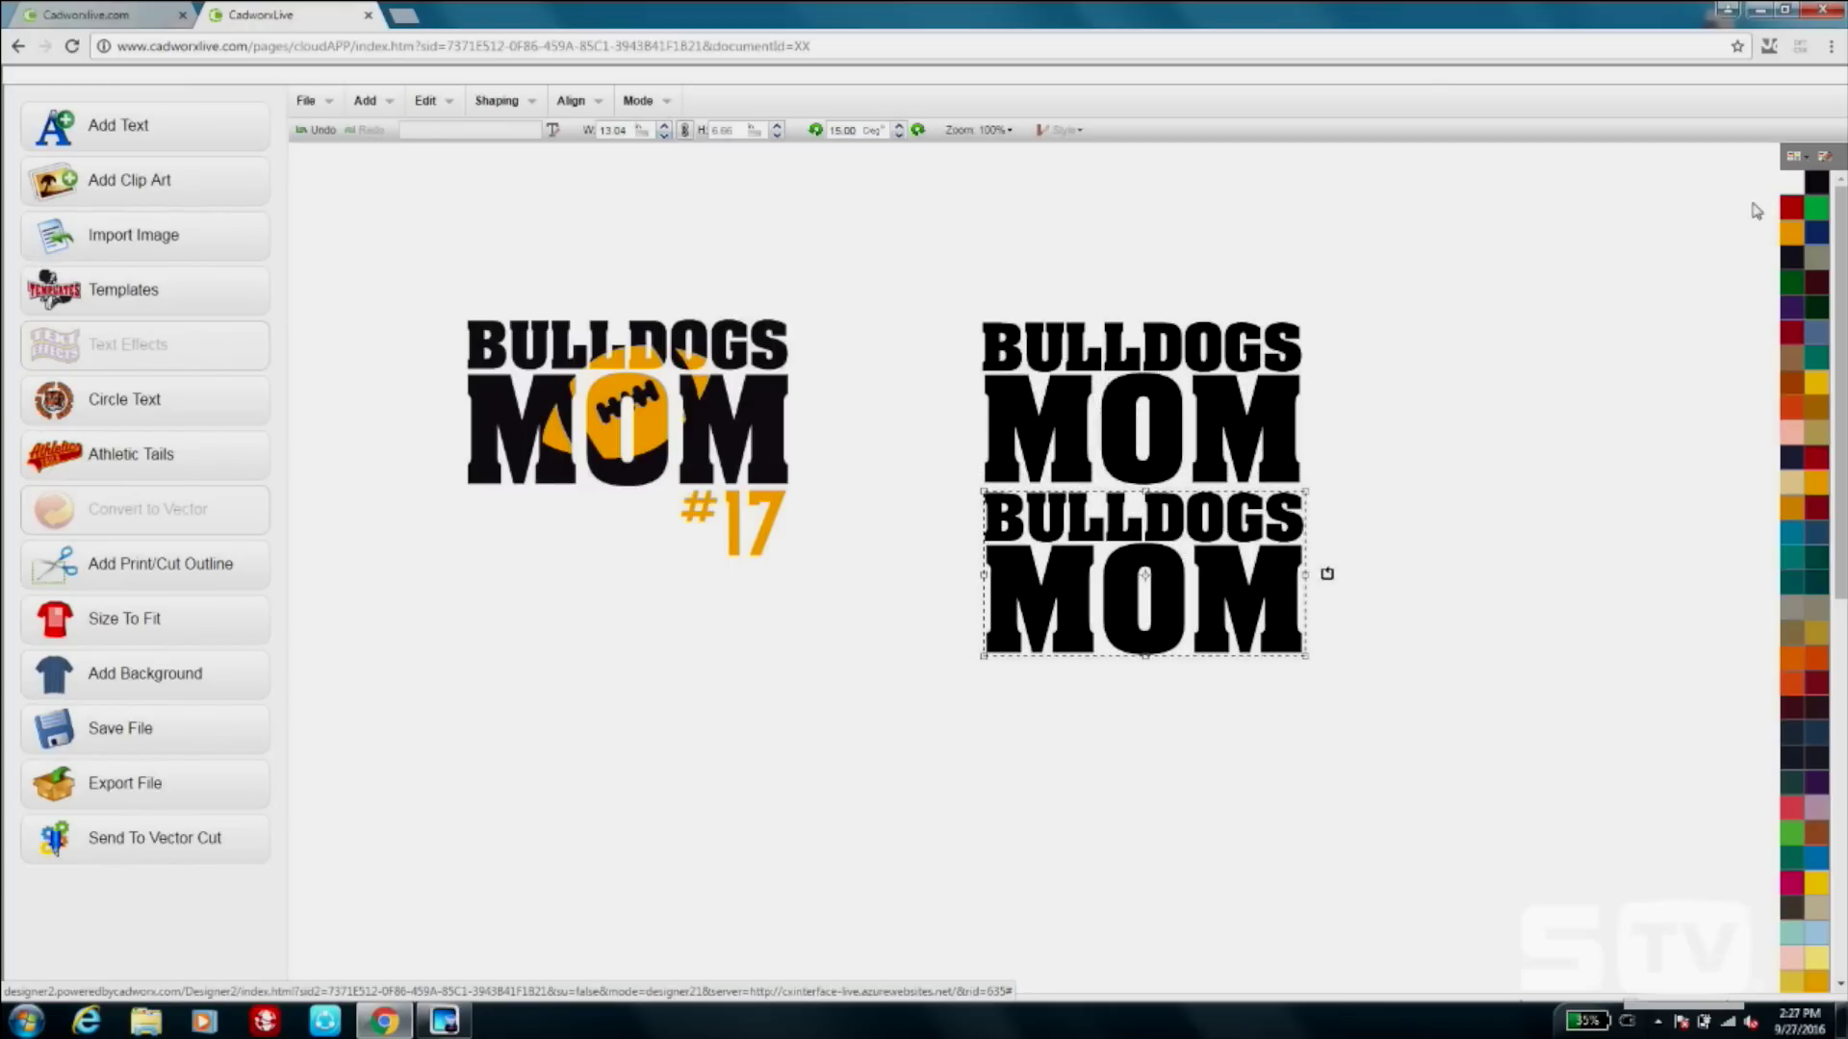
pyautogui.click(1792, 209)
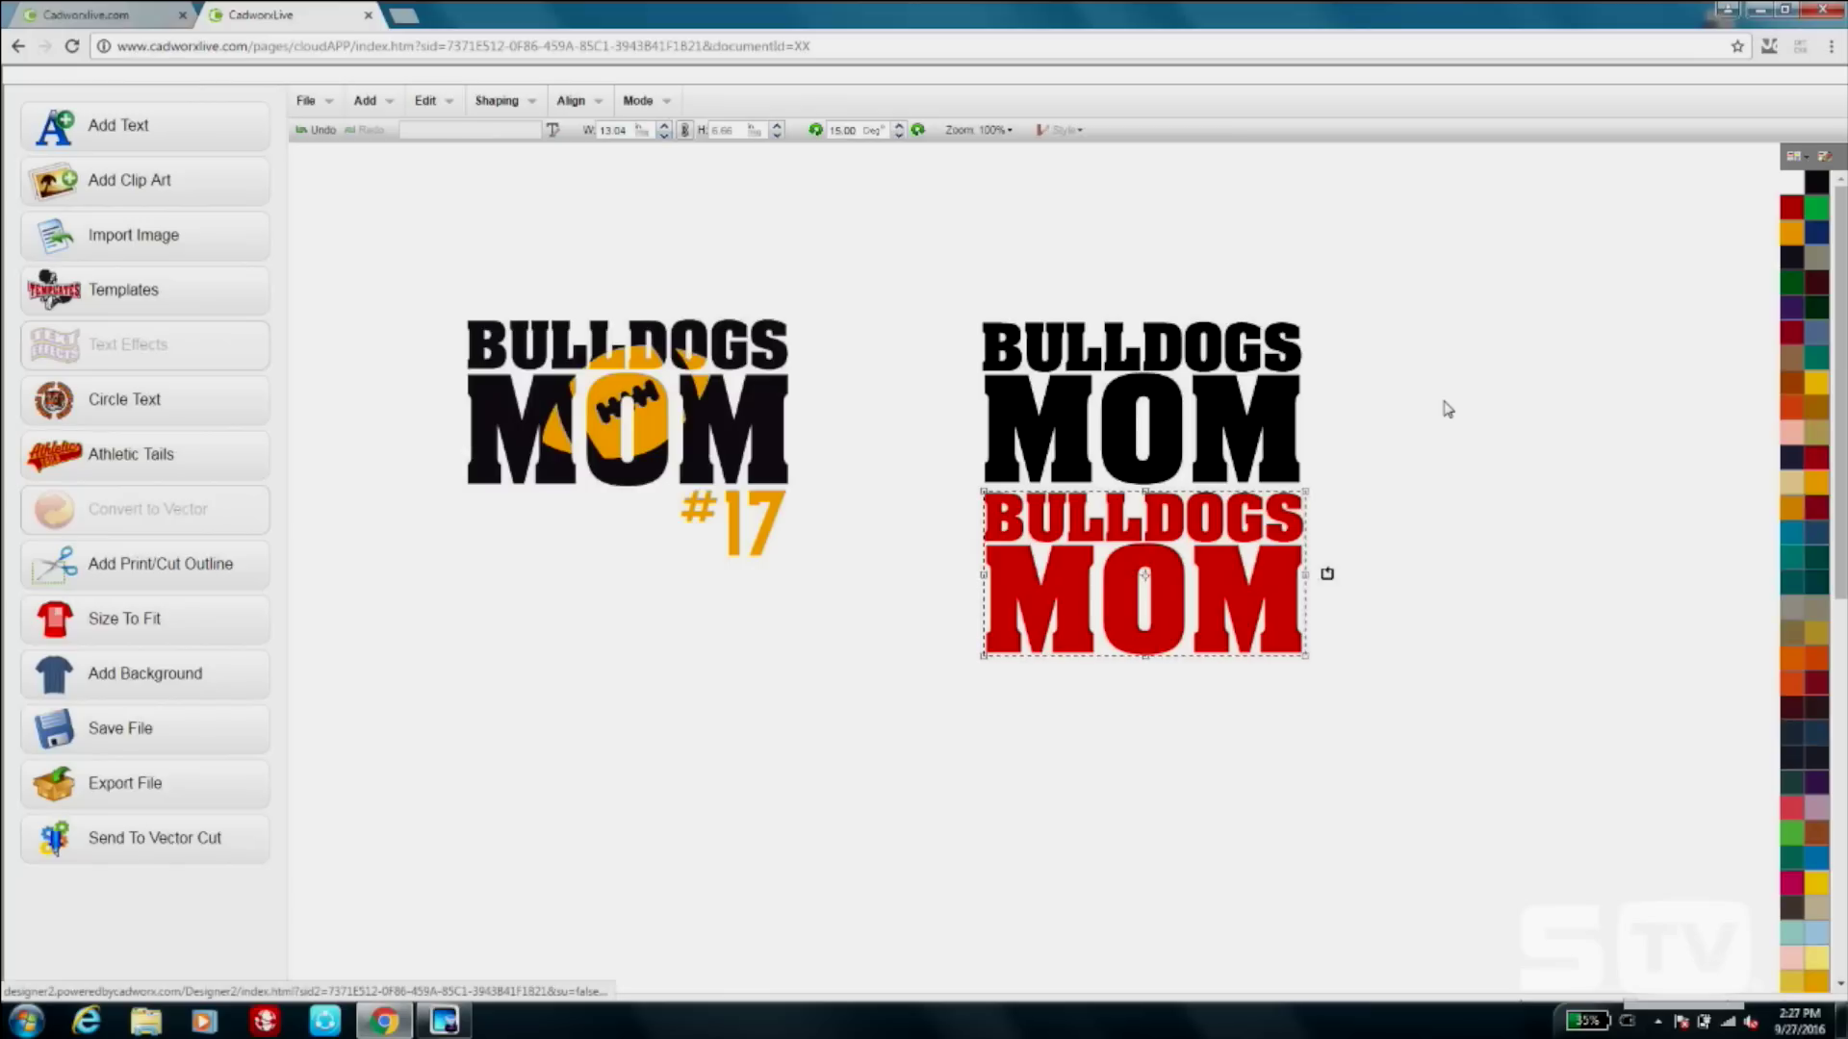
pyautogui.moveTo(1182, 551)
pyautogui.mouseDown()
pyautogui.moveTo(1183, 446)
pyautogui.moveTo(1171, 541)
pyautogui.mouseUp()
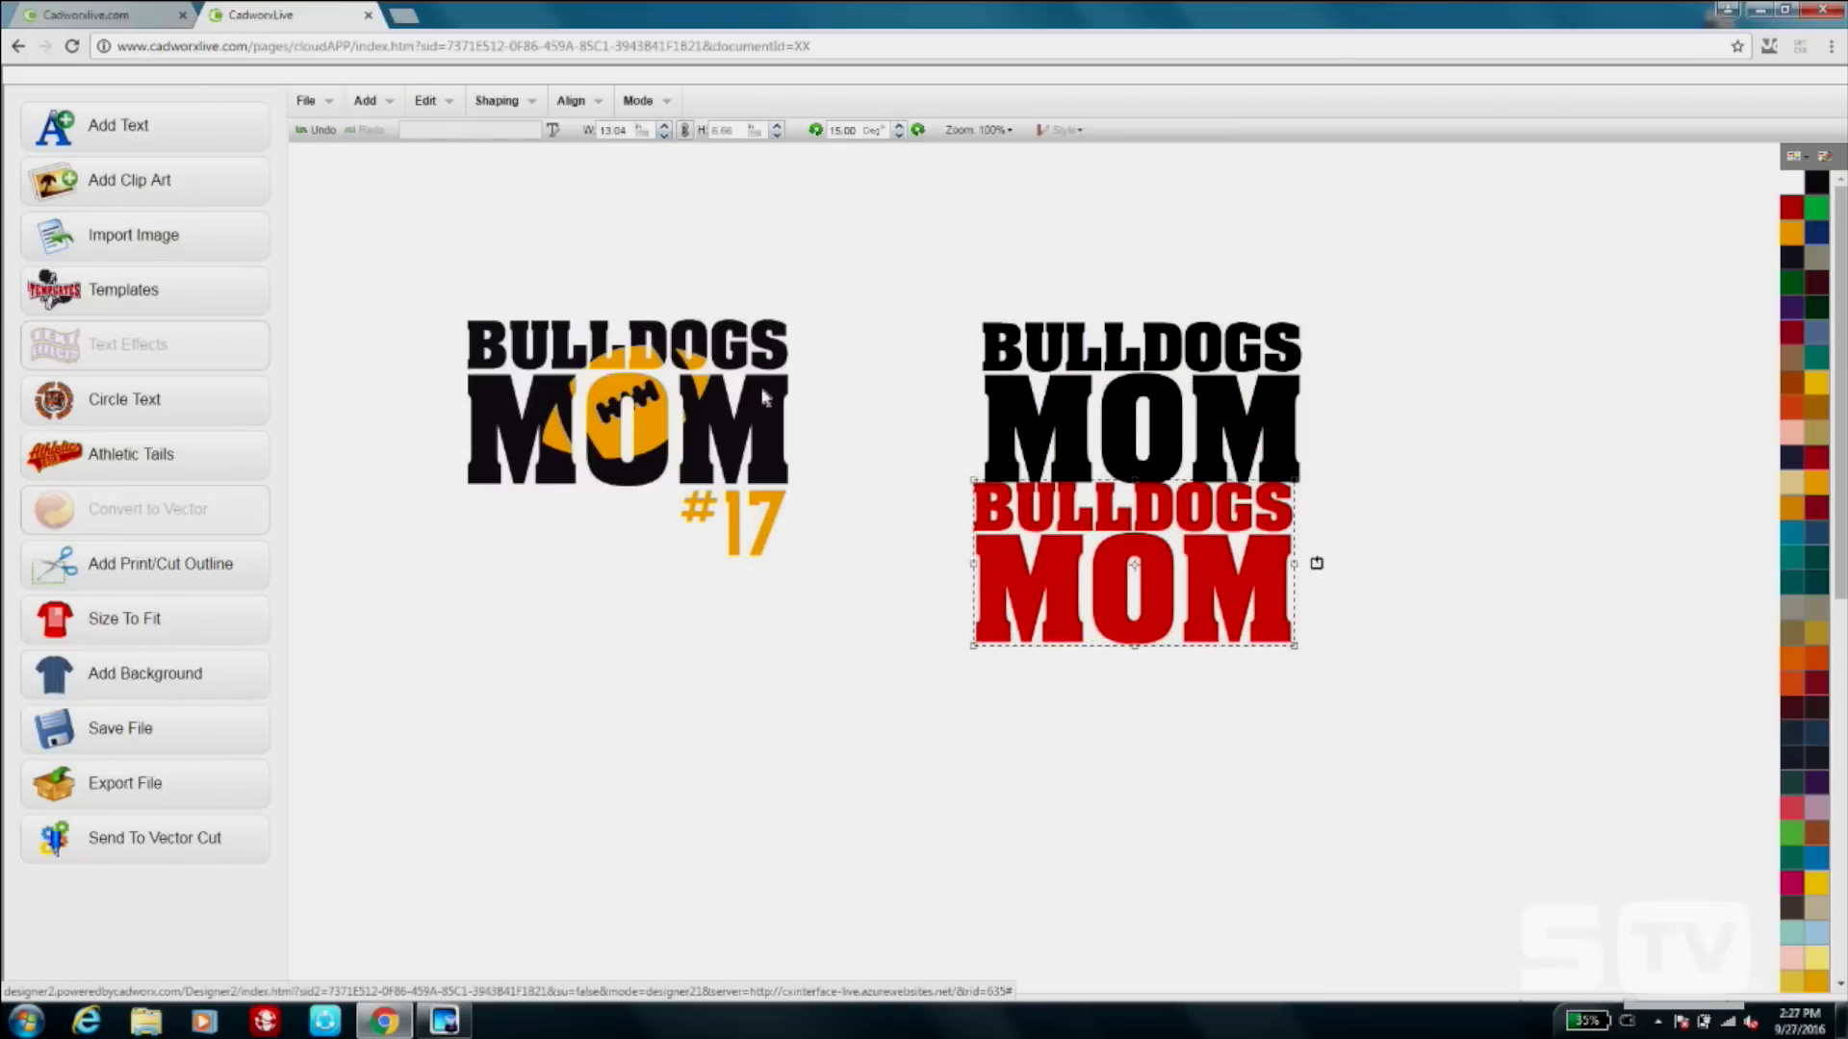
pyautogui.moveTo(1193, 545); pyautogui.dragTo(1202, 560)
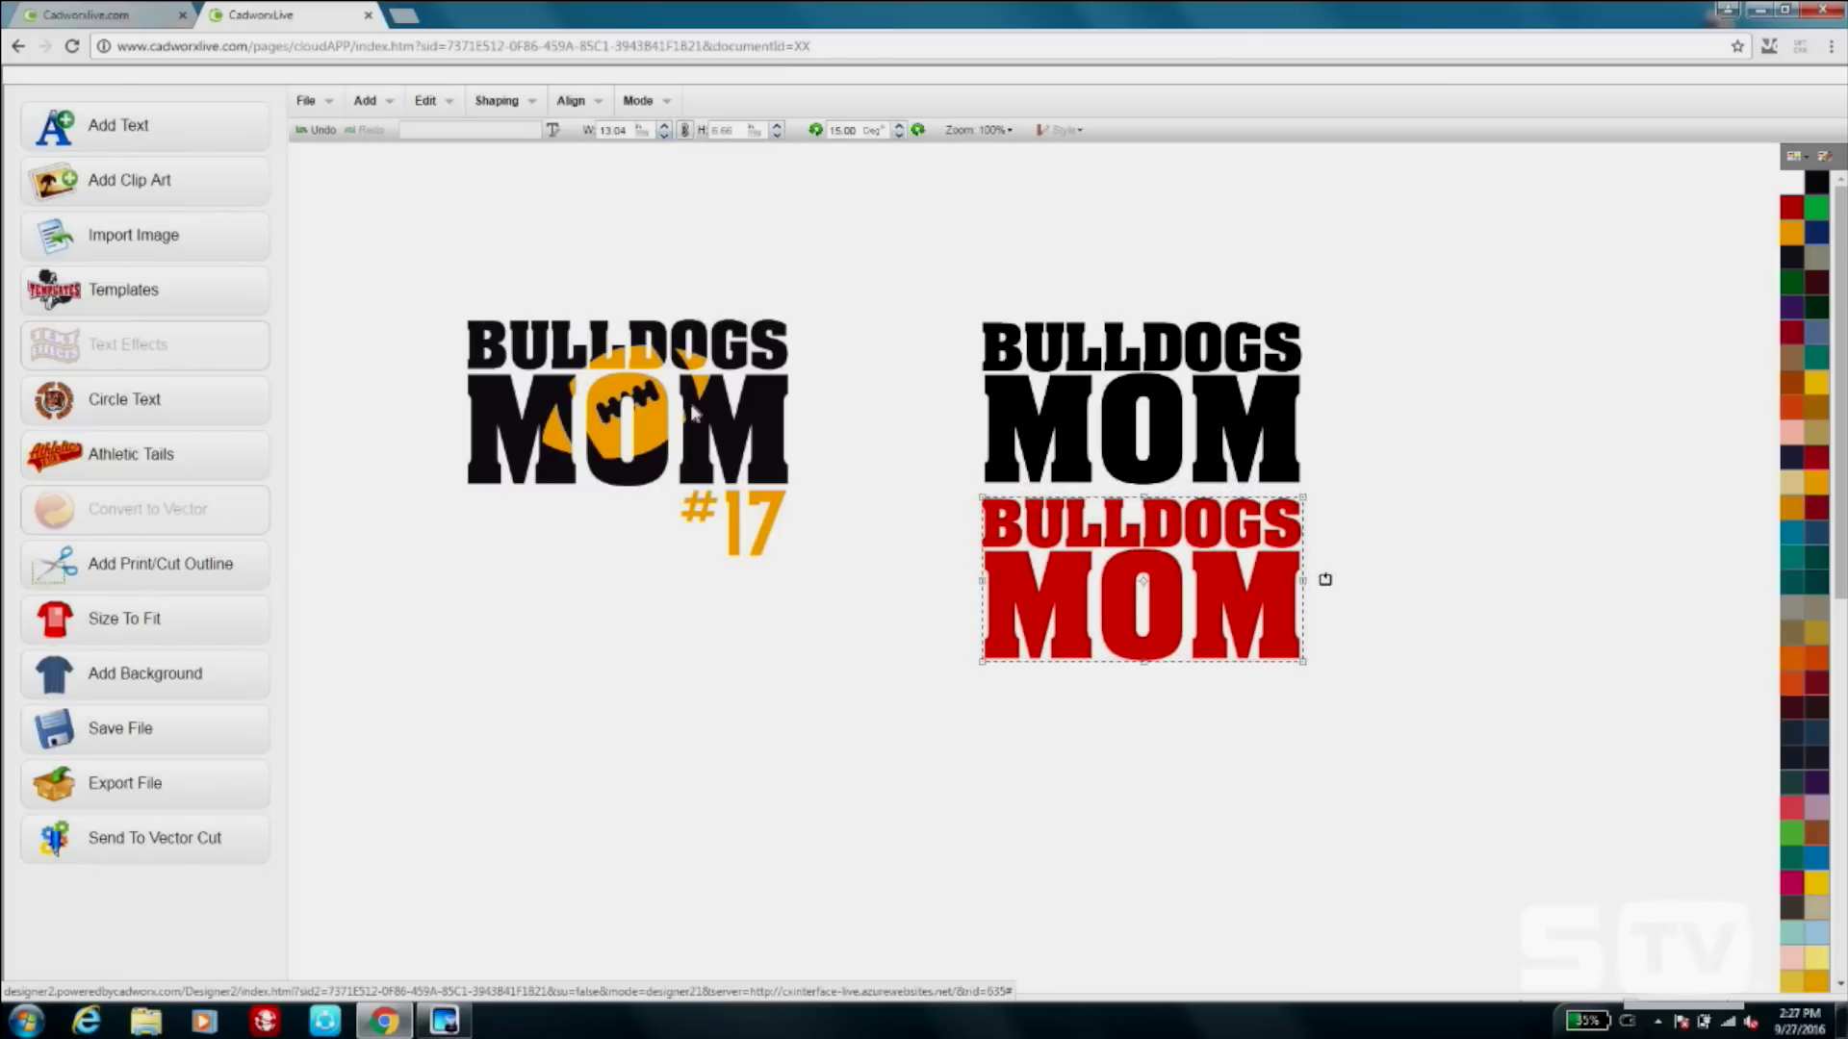
# Search the clip art library for 'football'.
pyautogui.click(175, 205)
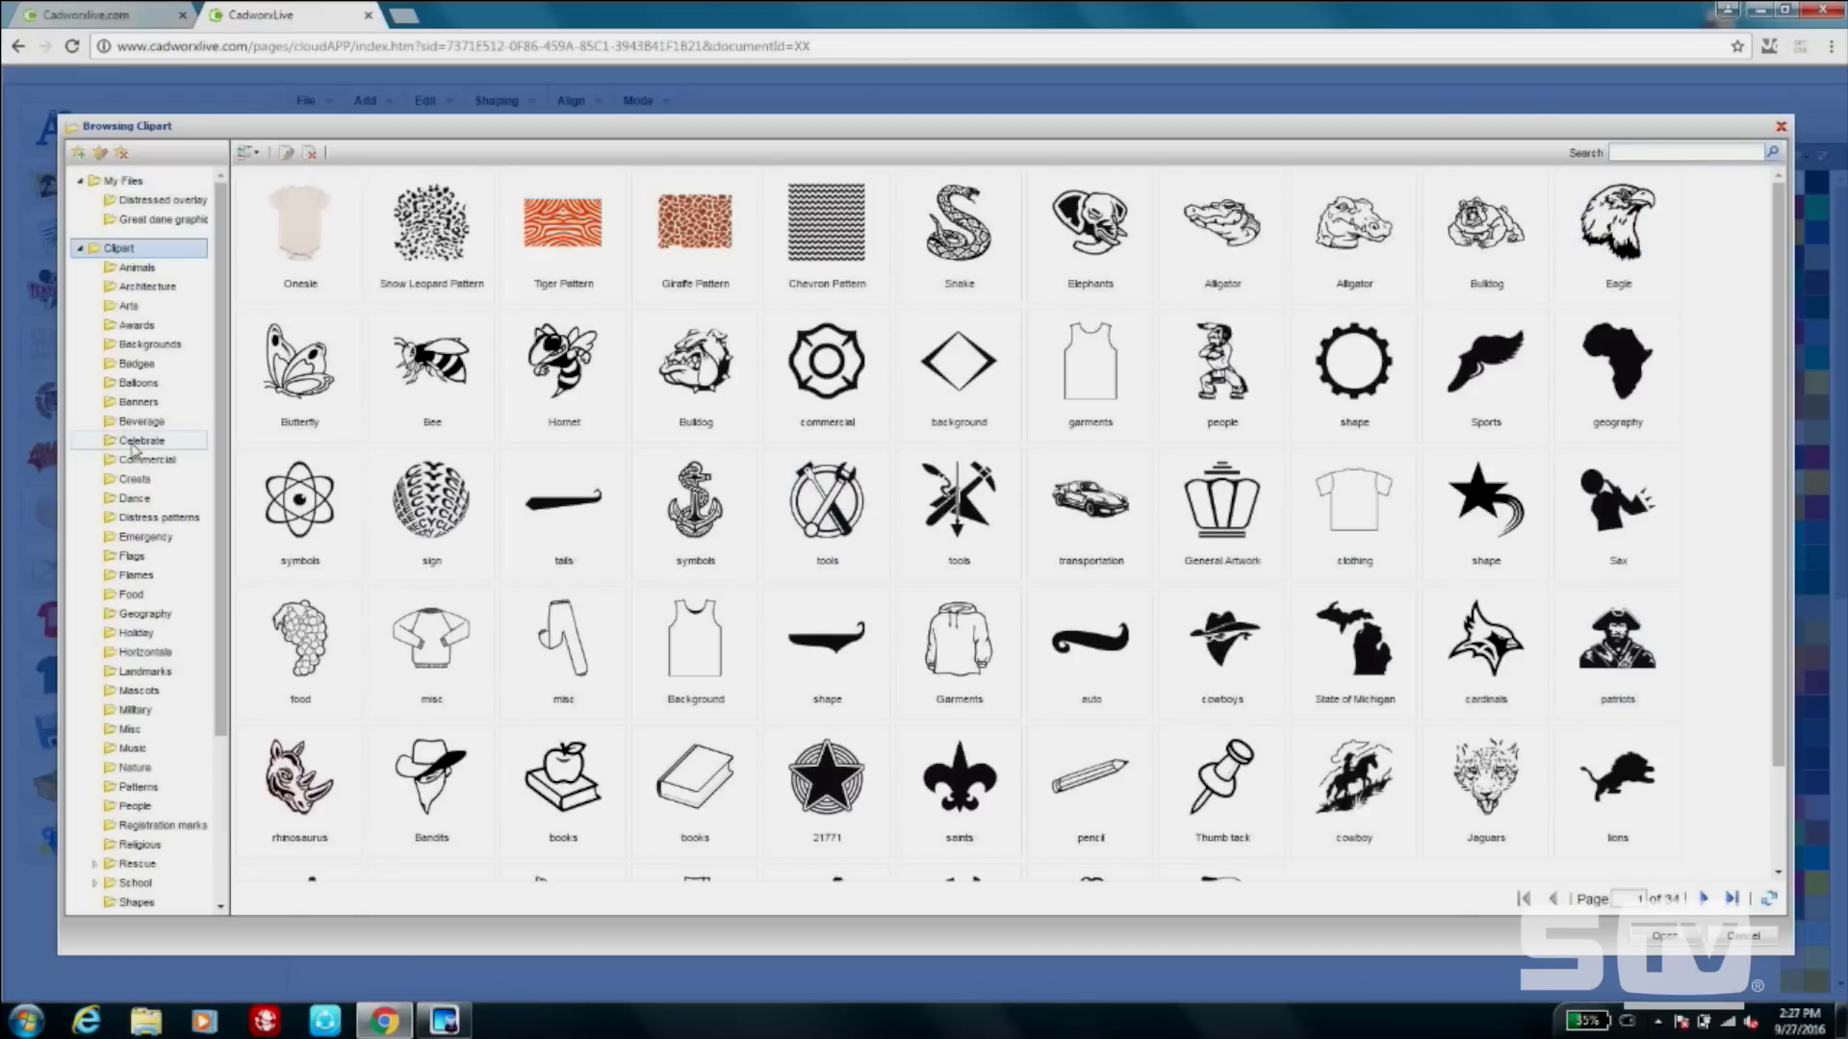
pyautogui.scroll(-3, 135, 447)
pyautogui.scroll(3, 134, 447)
pyautogui.write('football')
pyautogui.press('Return')
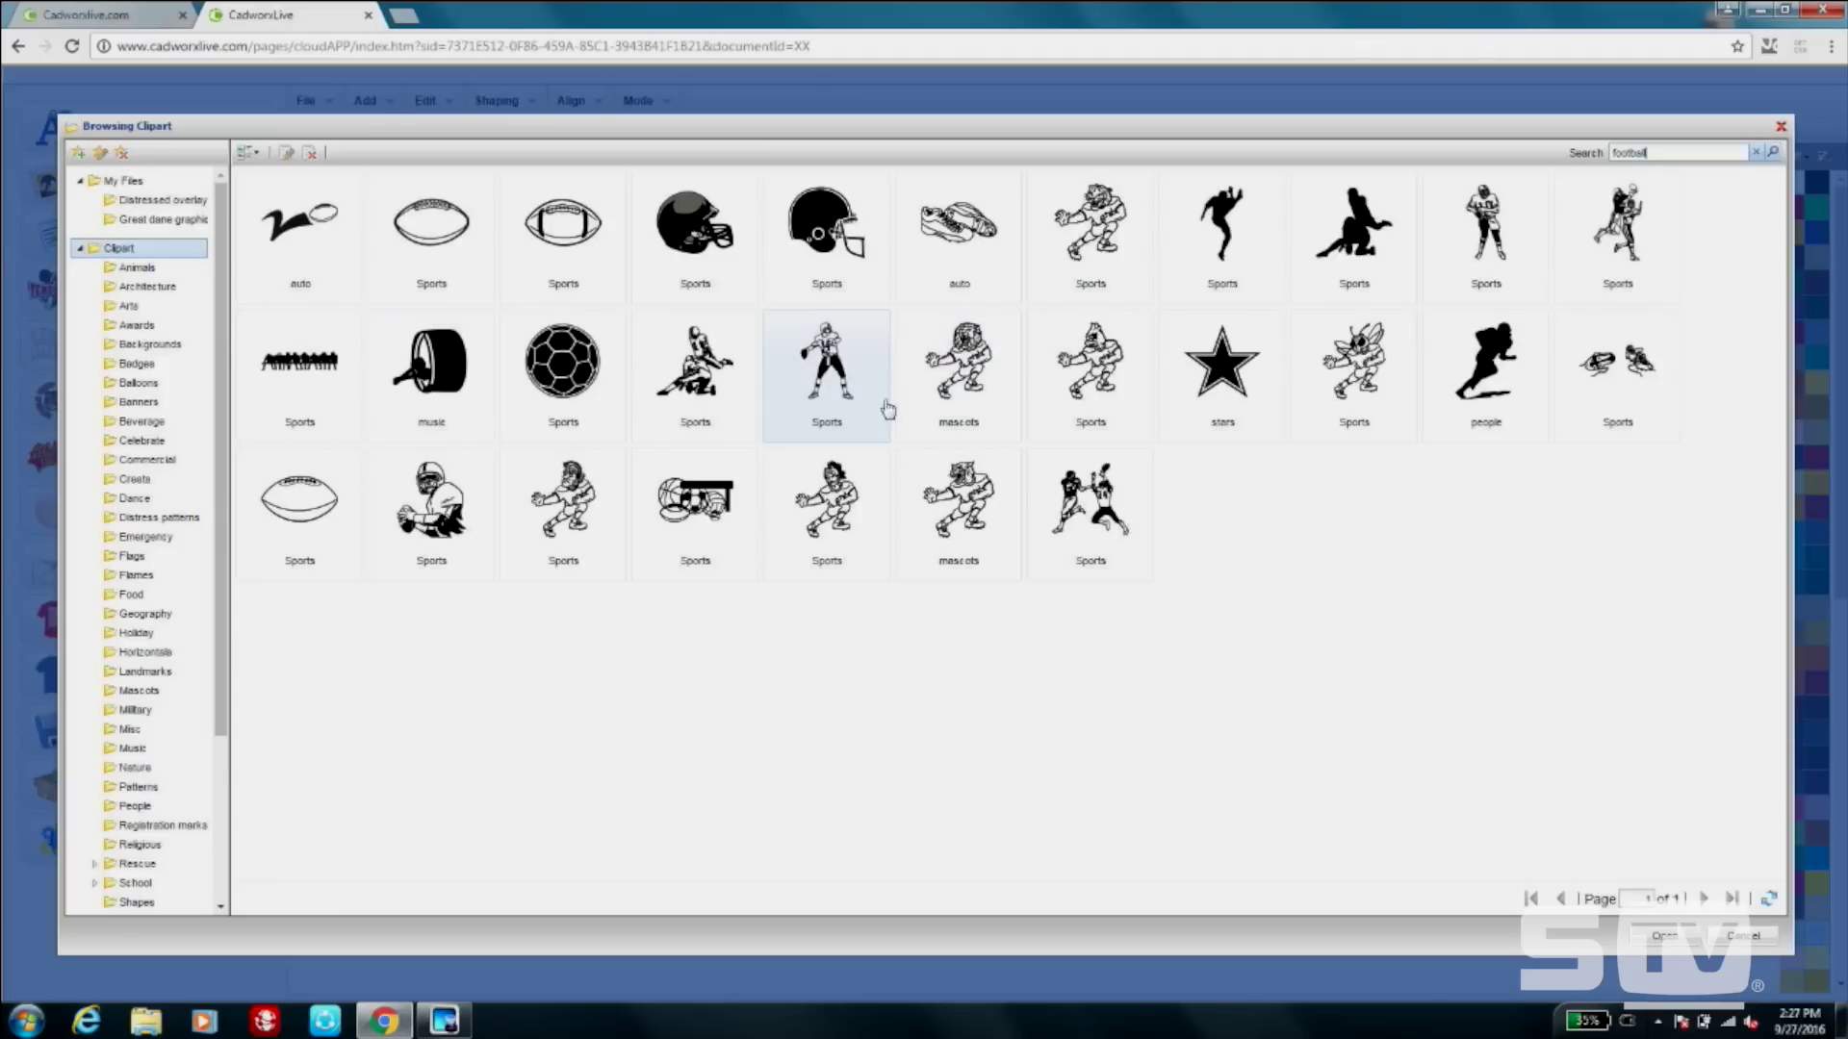
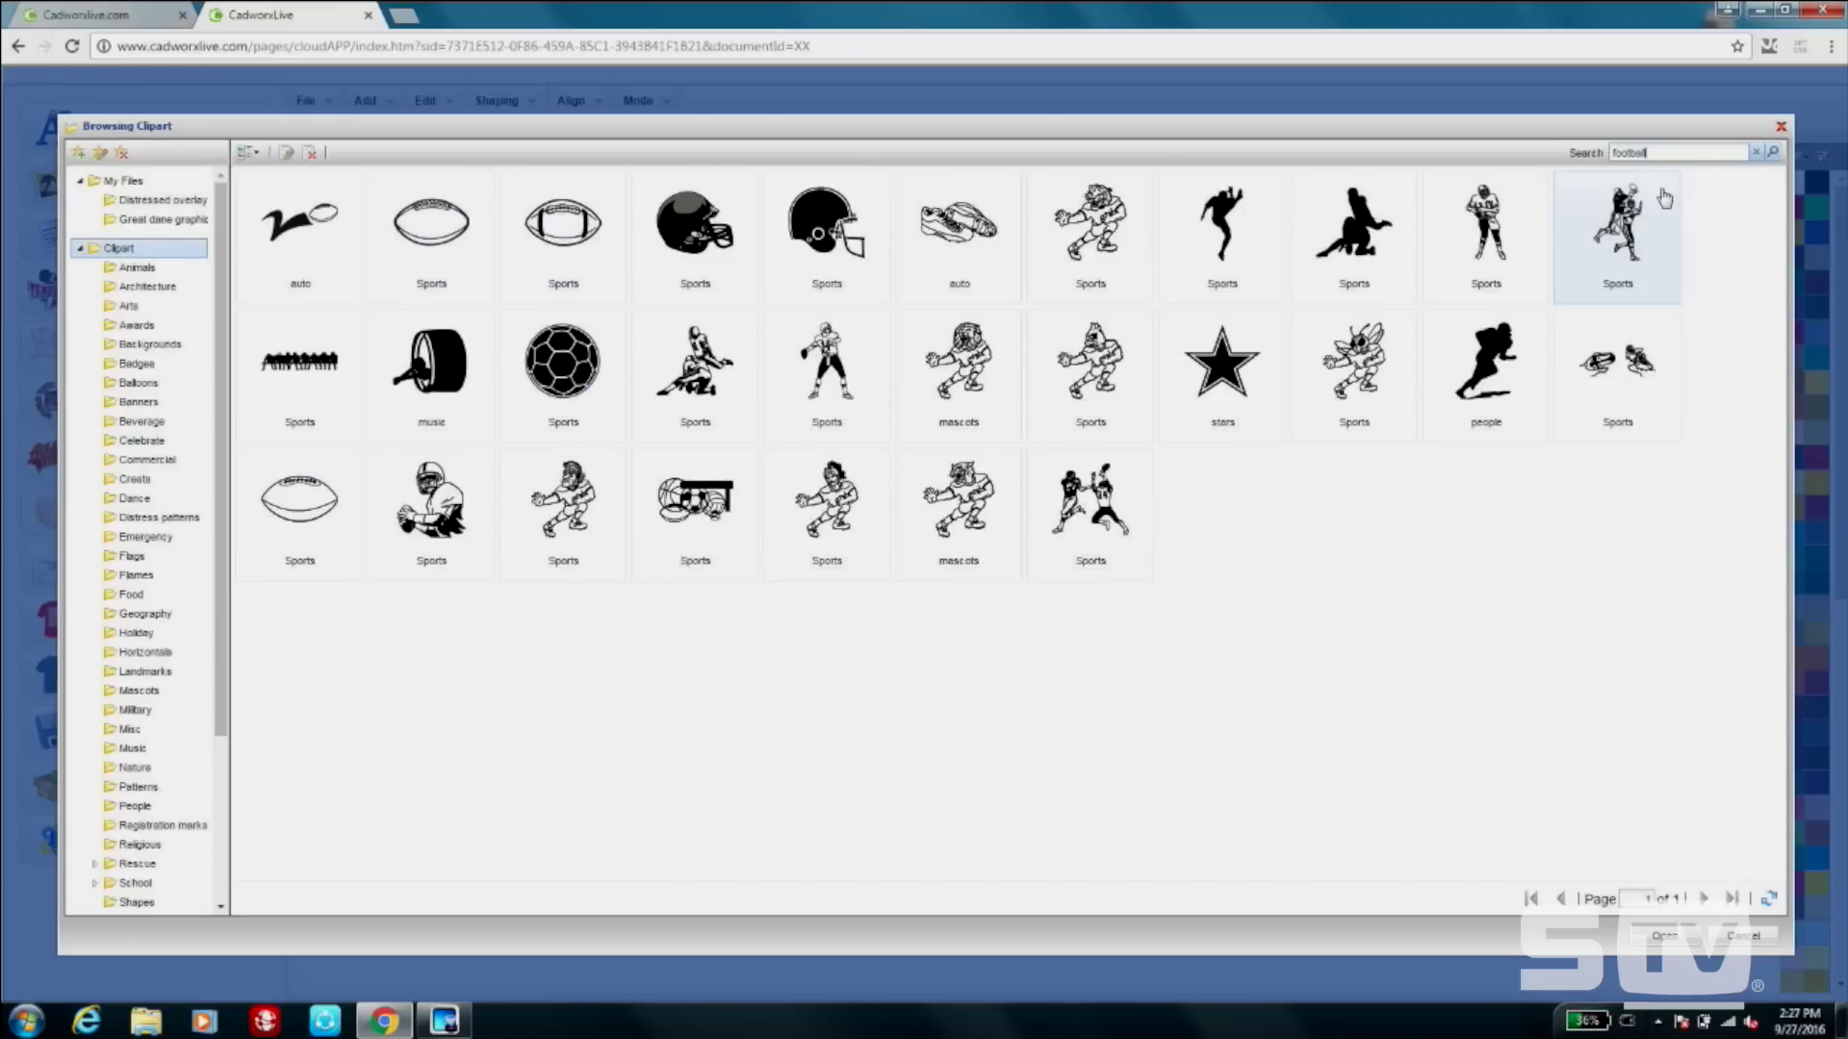
# Import the football picture with Import & Vectorize, tracing it in solid black.
pyautogui.click(1781, 128)
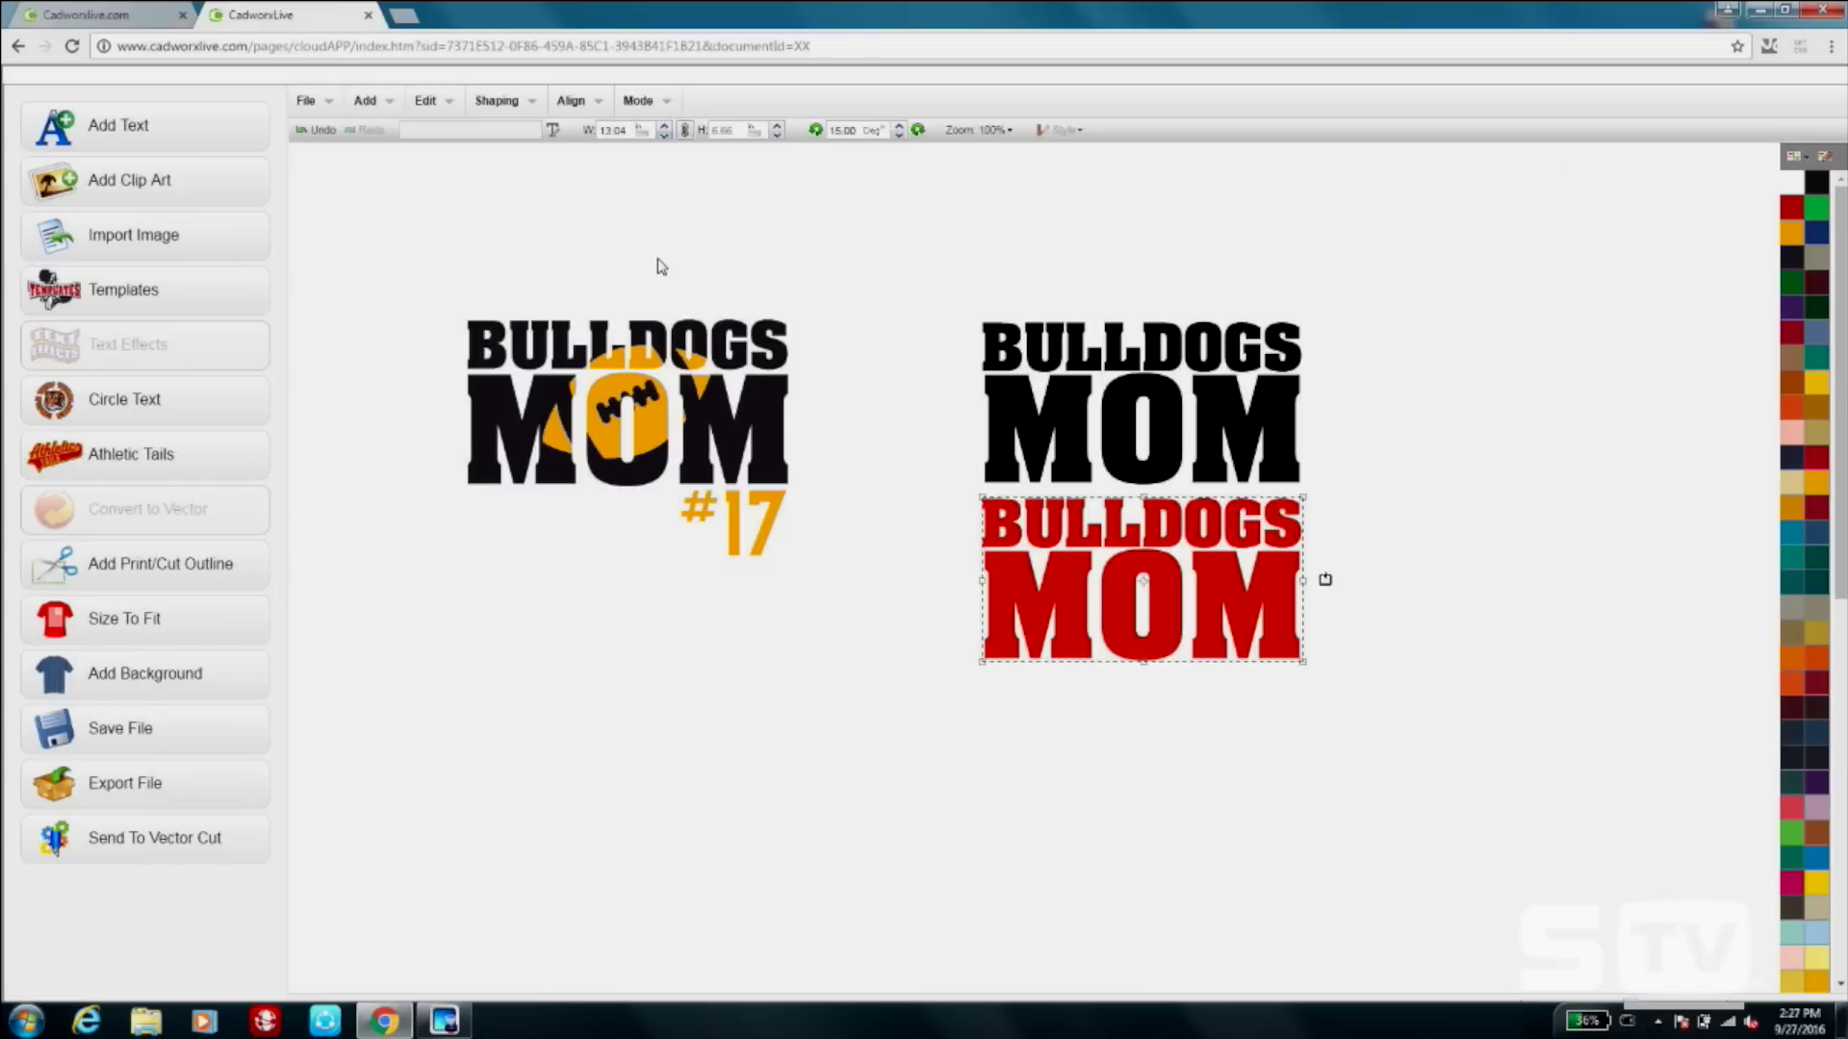
pyautogui.click(312, 104)
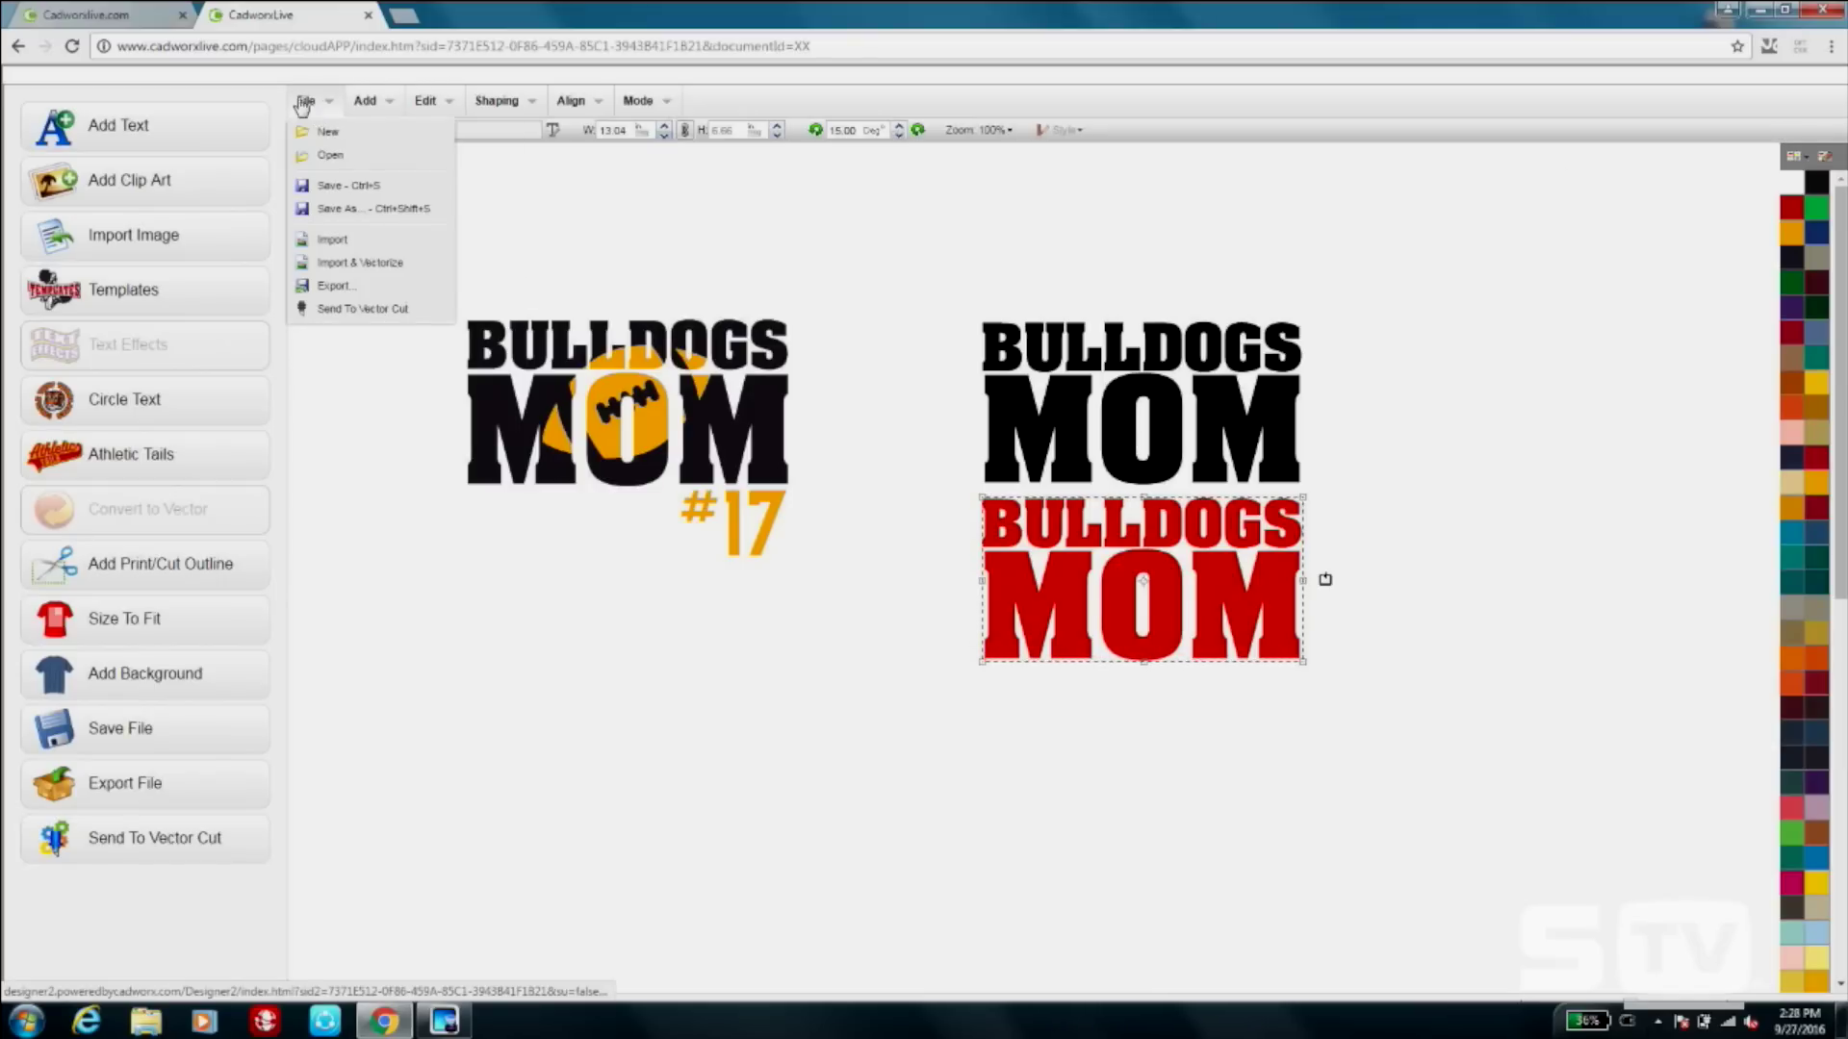
pyautogui.click(348, 262)
pyautogui.doubleClick(818, 550)
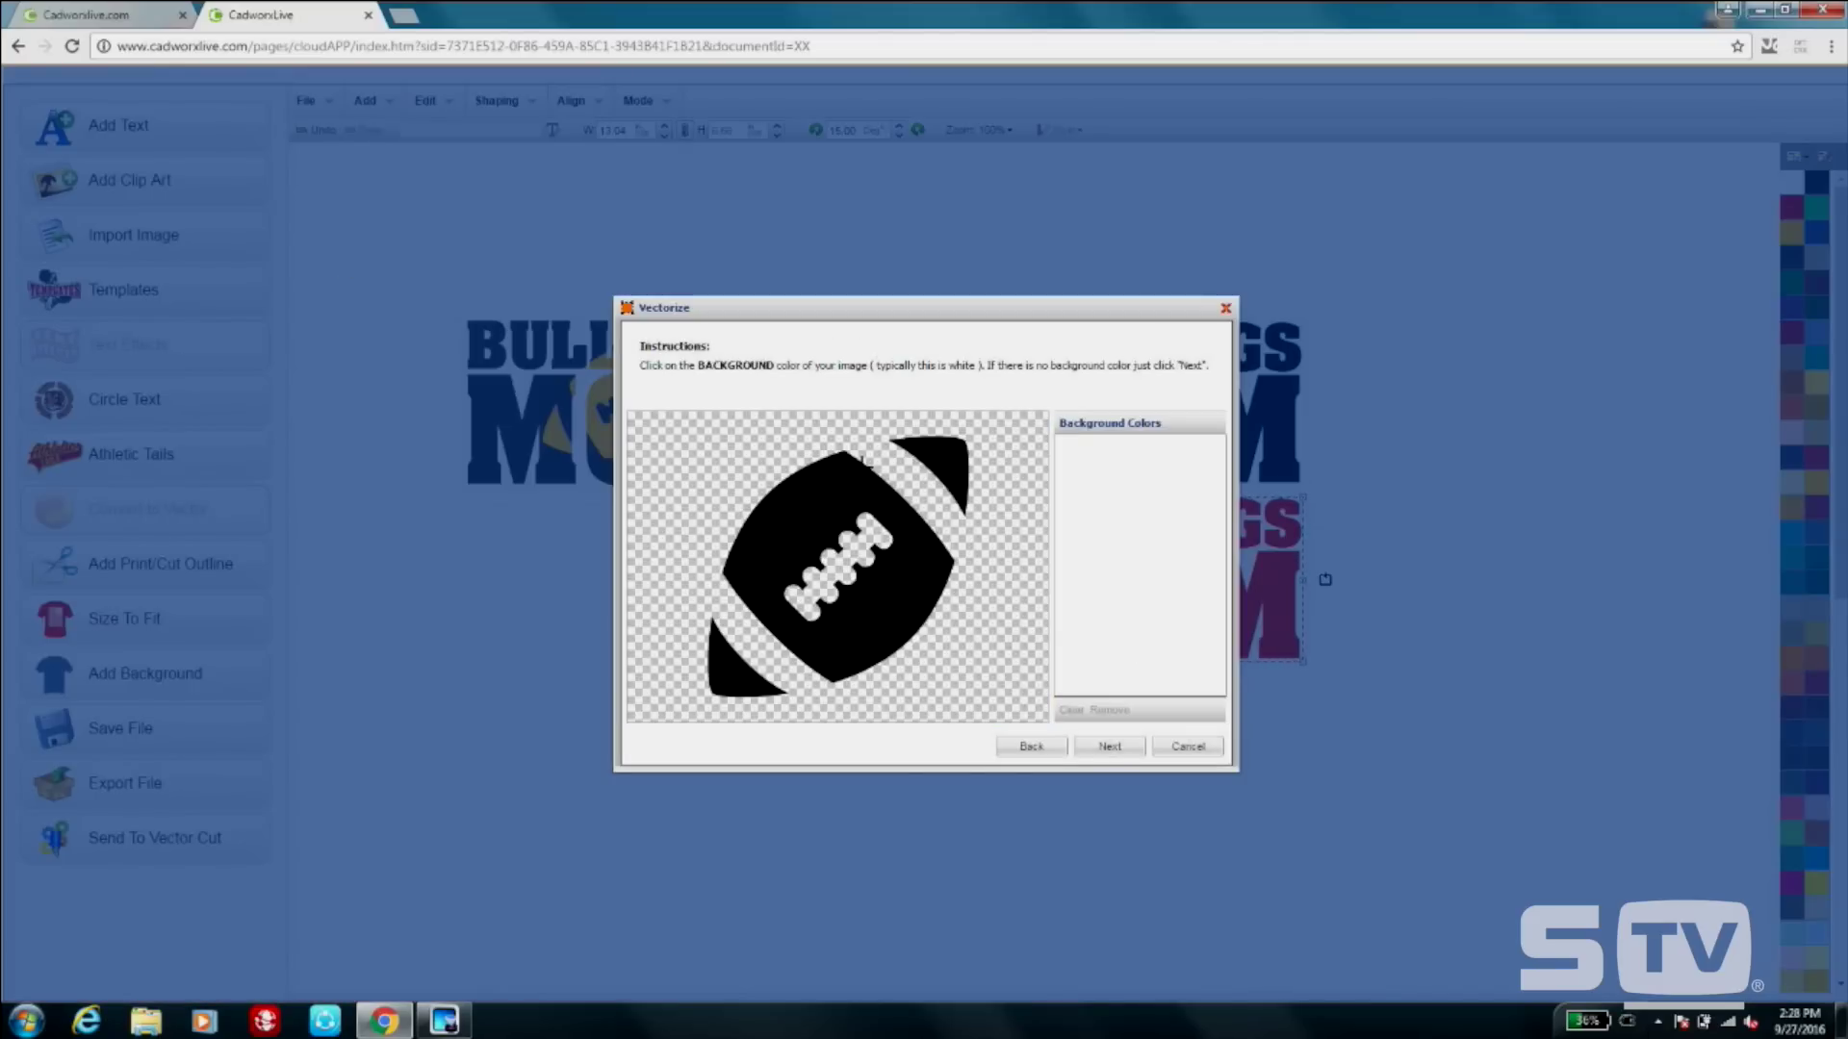
pyautogui.click(1108, 747)
pyautogui.click(924, 472)
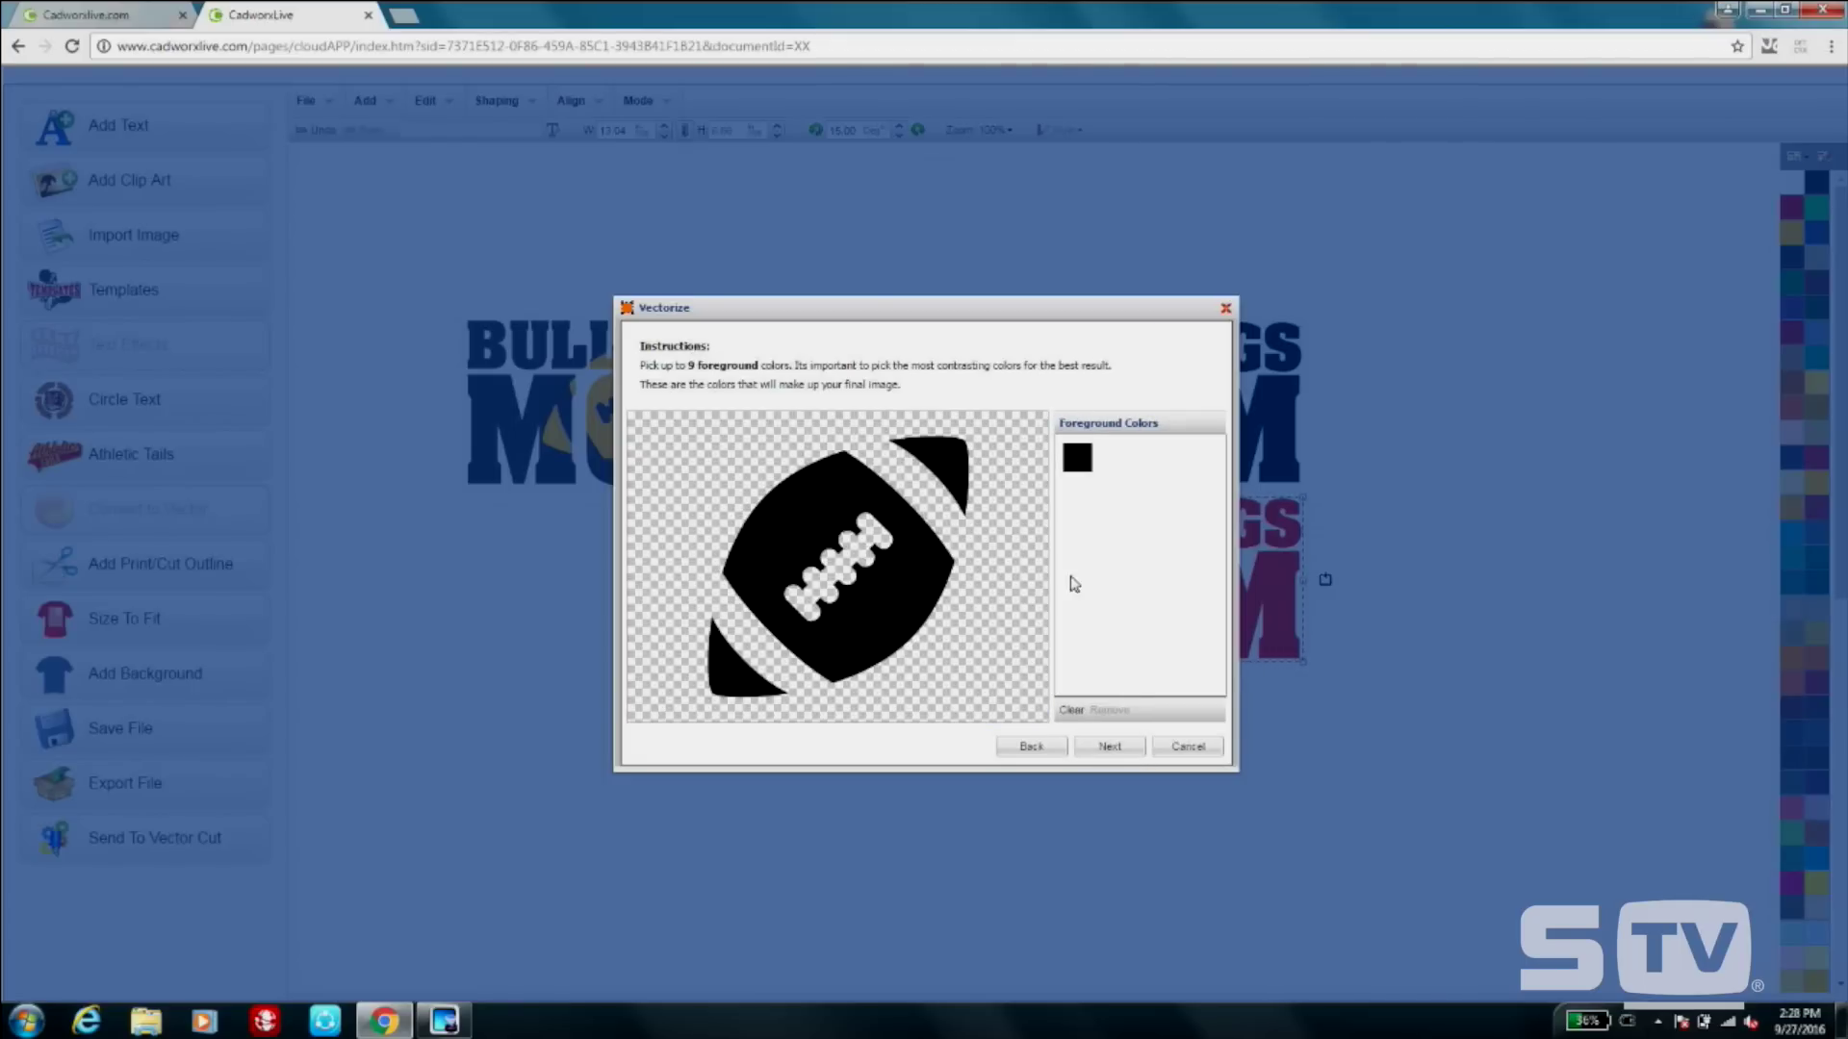
pyautogui.click(1109, 747)
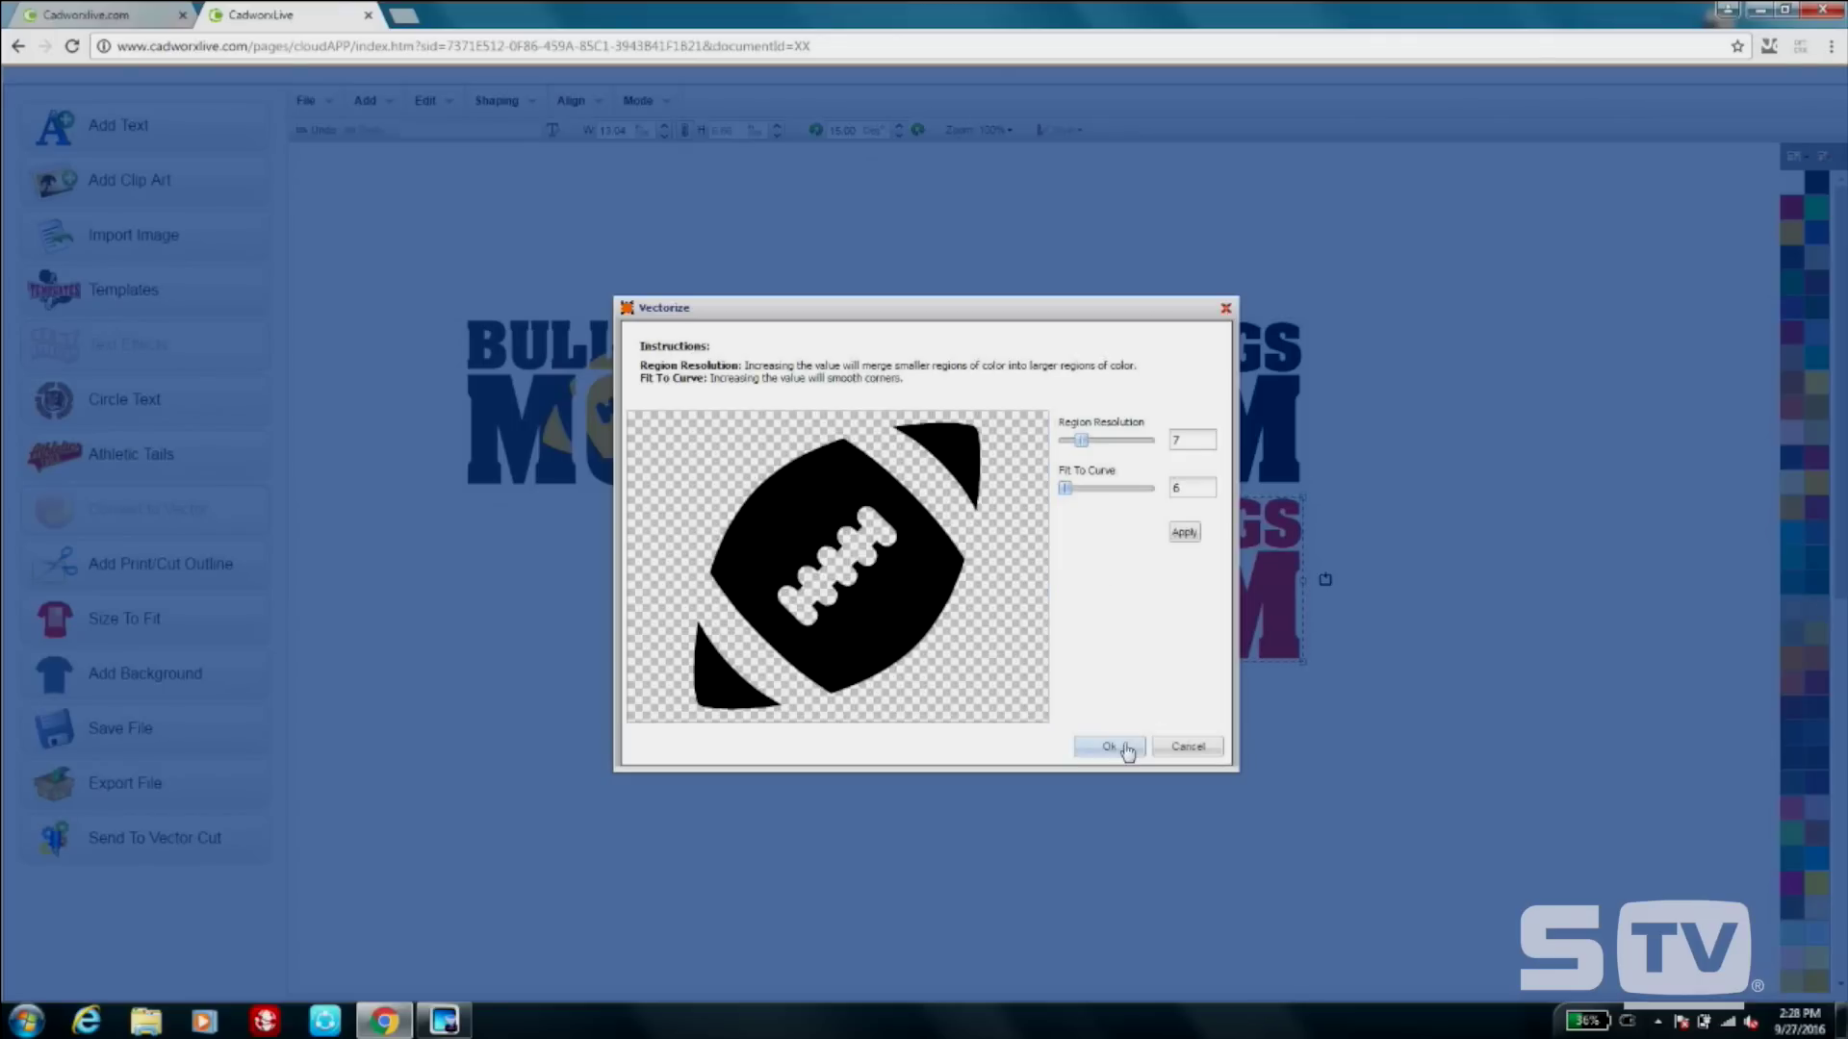
pyautogui.click(1111, 745)
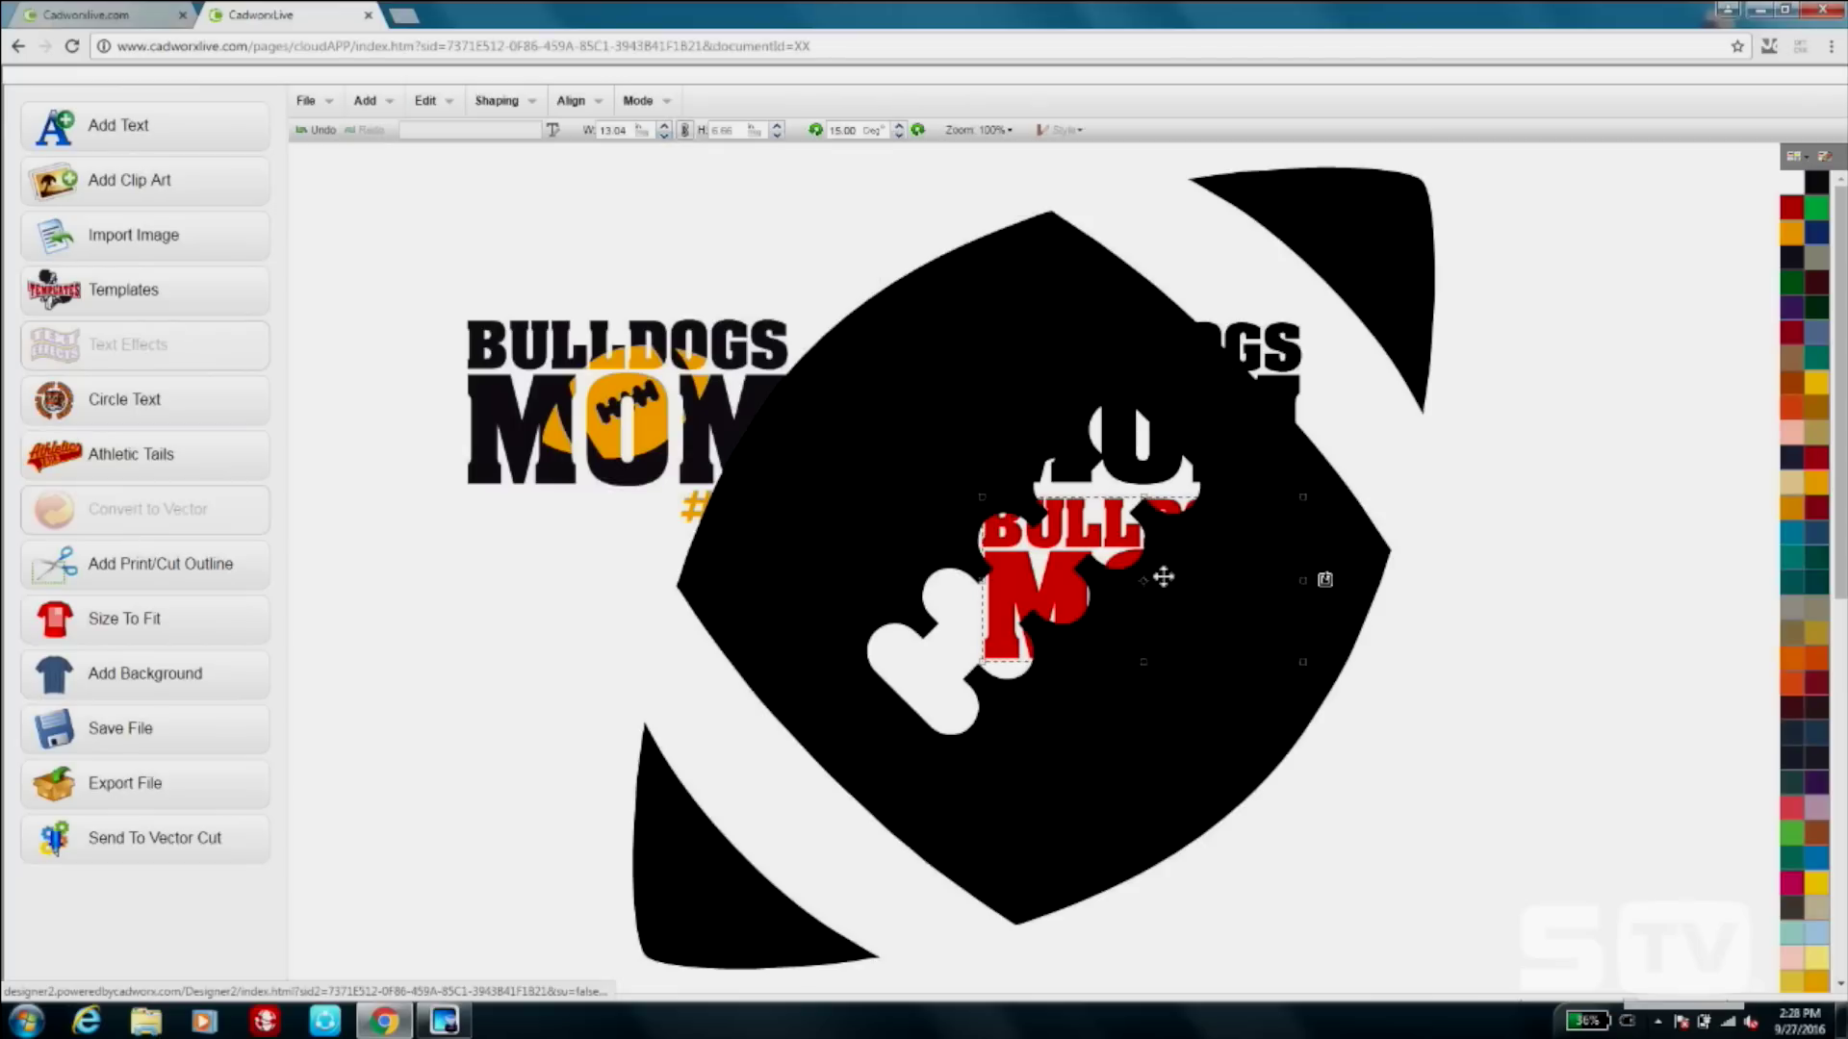
# Shrink the football to about 6.84 x 4.93 and place it over the O of the red MOM.
pyautogui.click(945, 397)
pyautogui.moveTo(633, 166); pyautogui.dragTo(1227, 761)
pyautogui.moveTo(1387, 815); pyautogui.dragTo(933, 686)
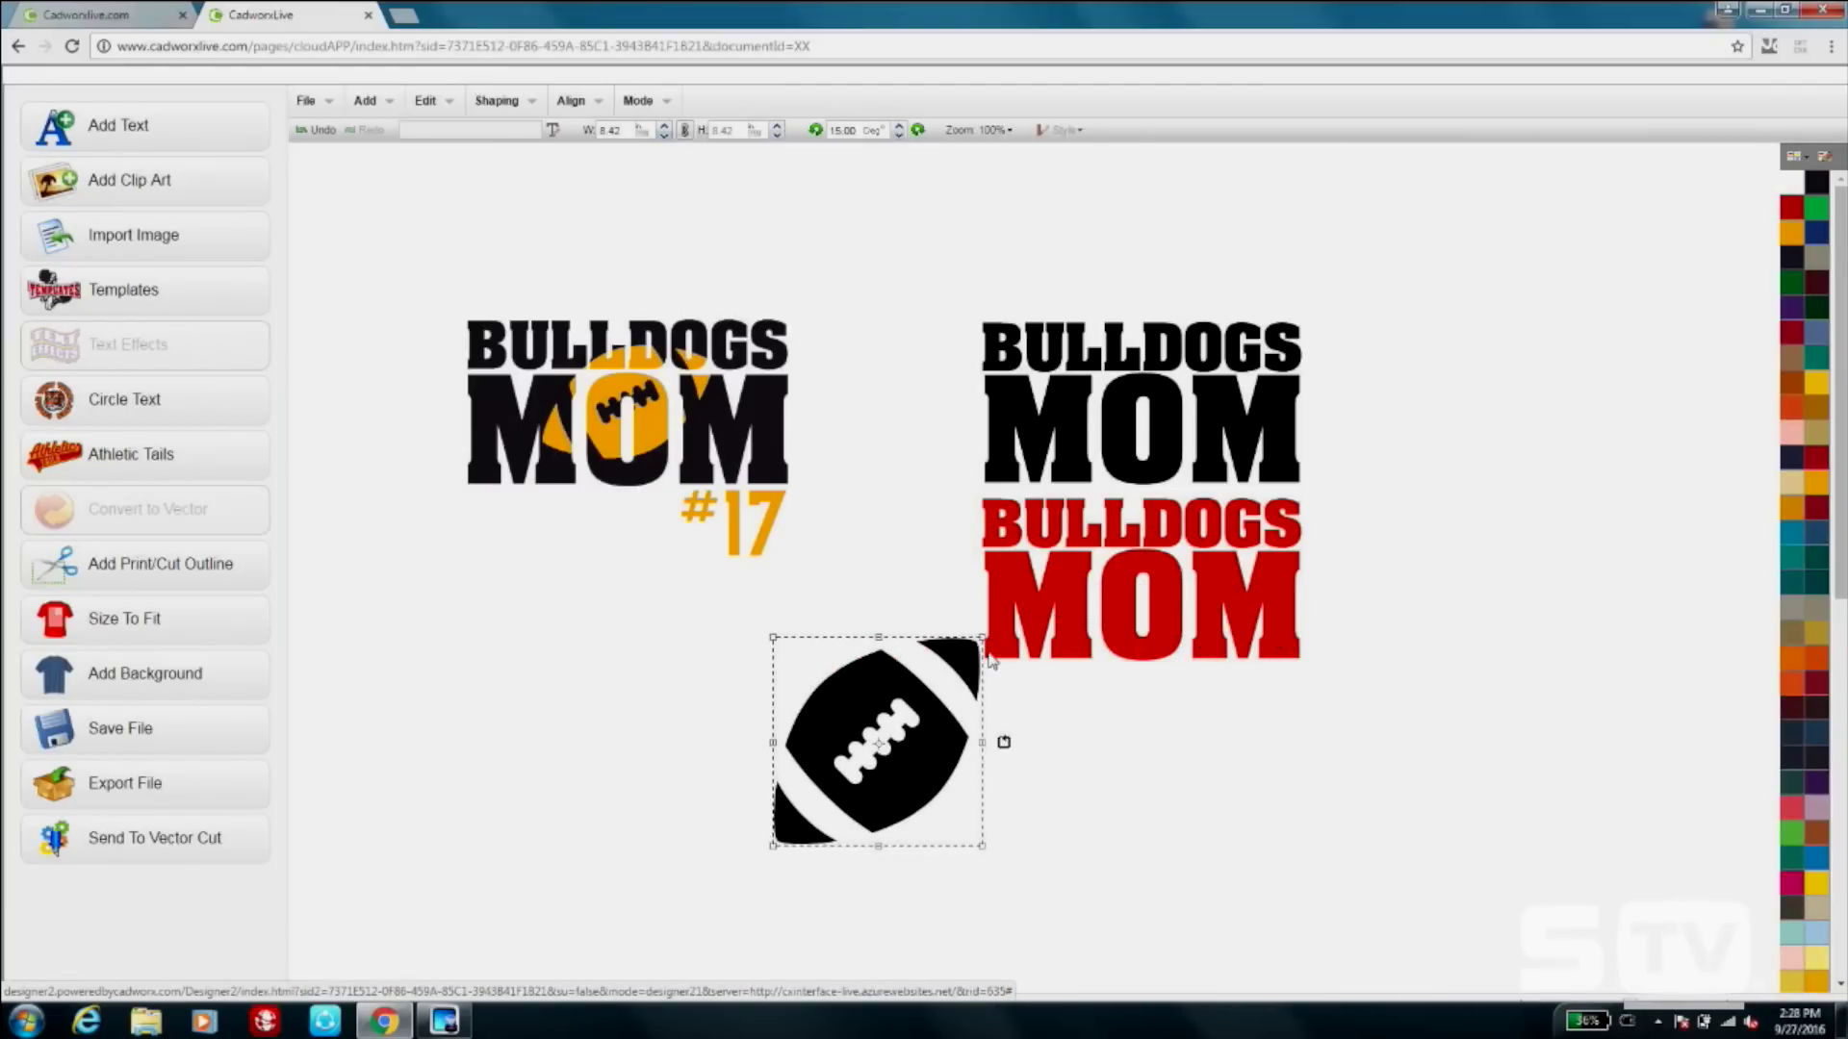
pyautogui.moveTo(909, 691); pyautogui.dragTo(1165, 543)
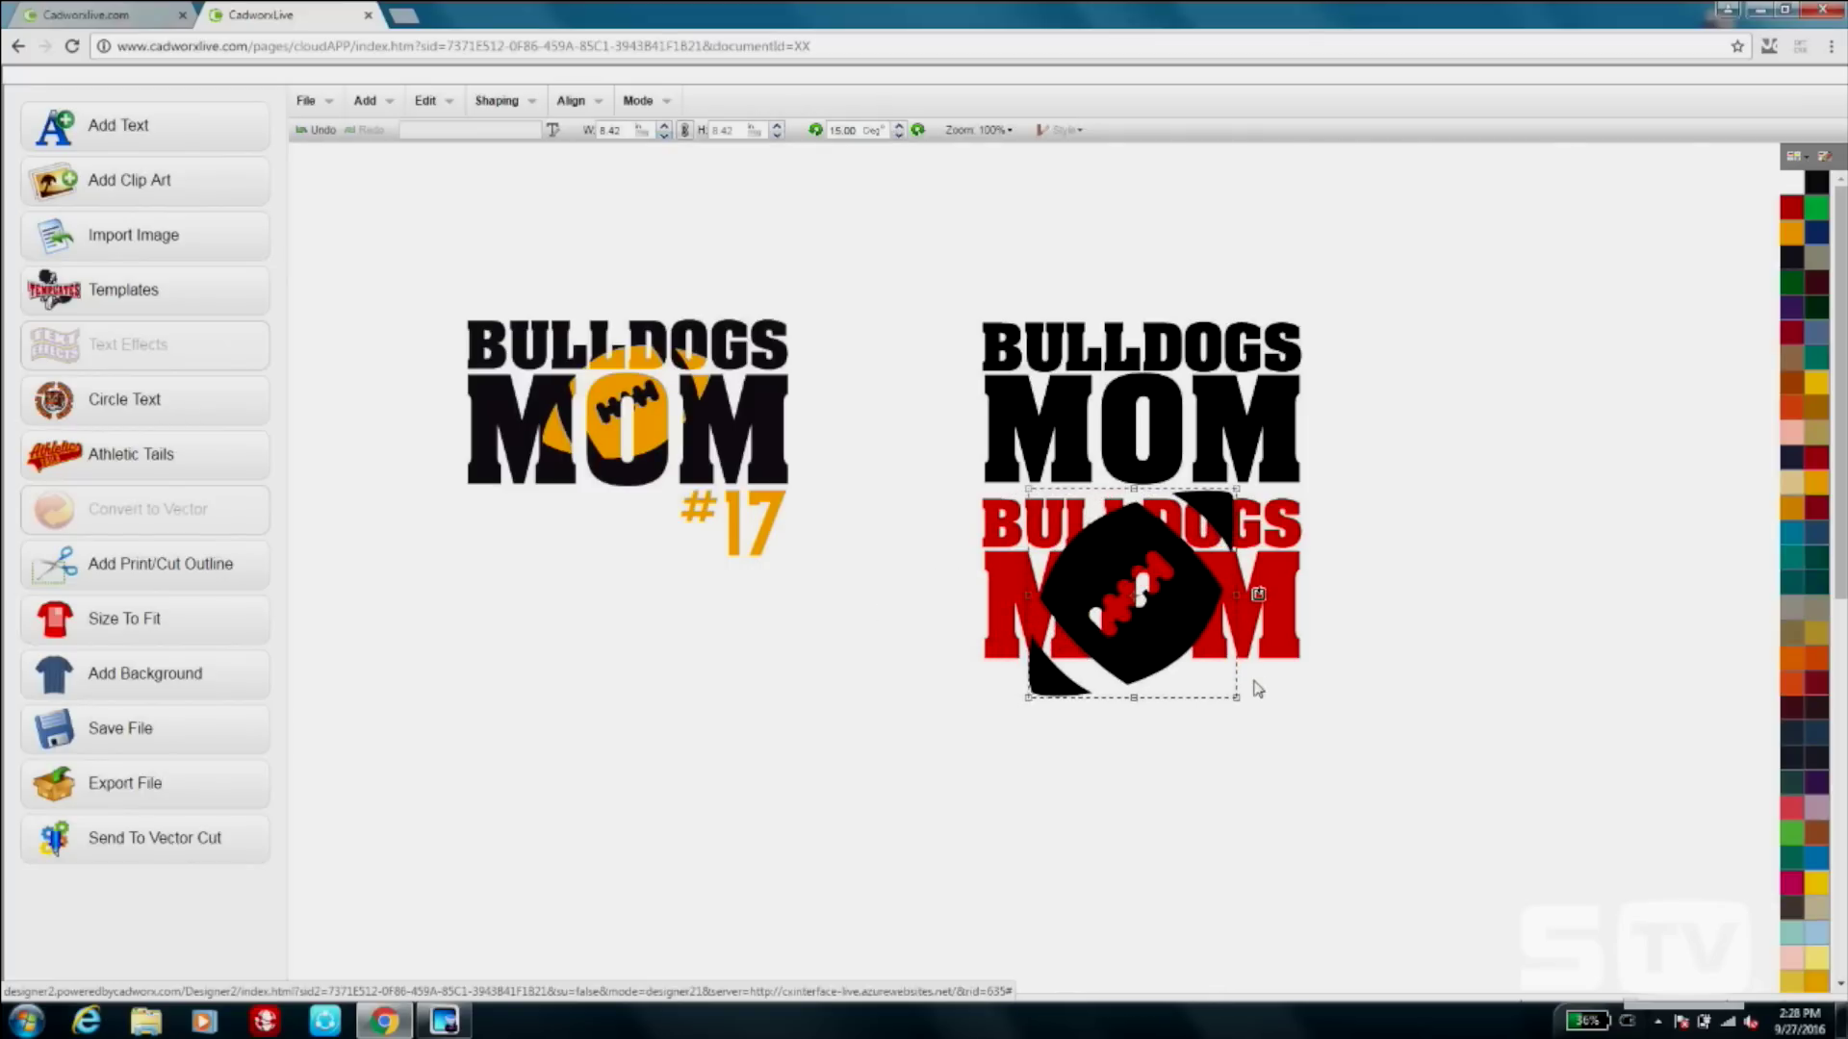
pyautogui.moveTo(1236, 689); pyautogui.dragTo(1243, 696)
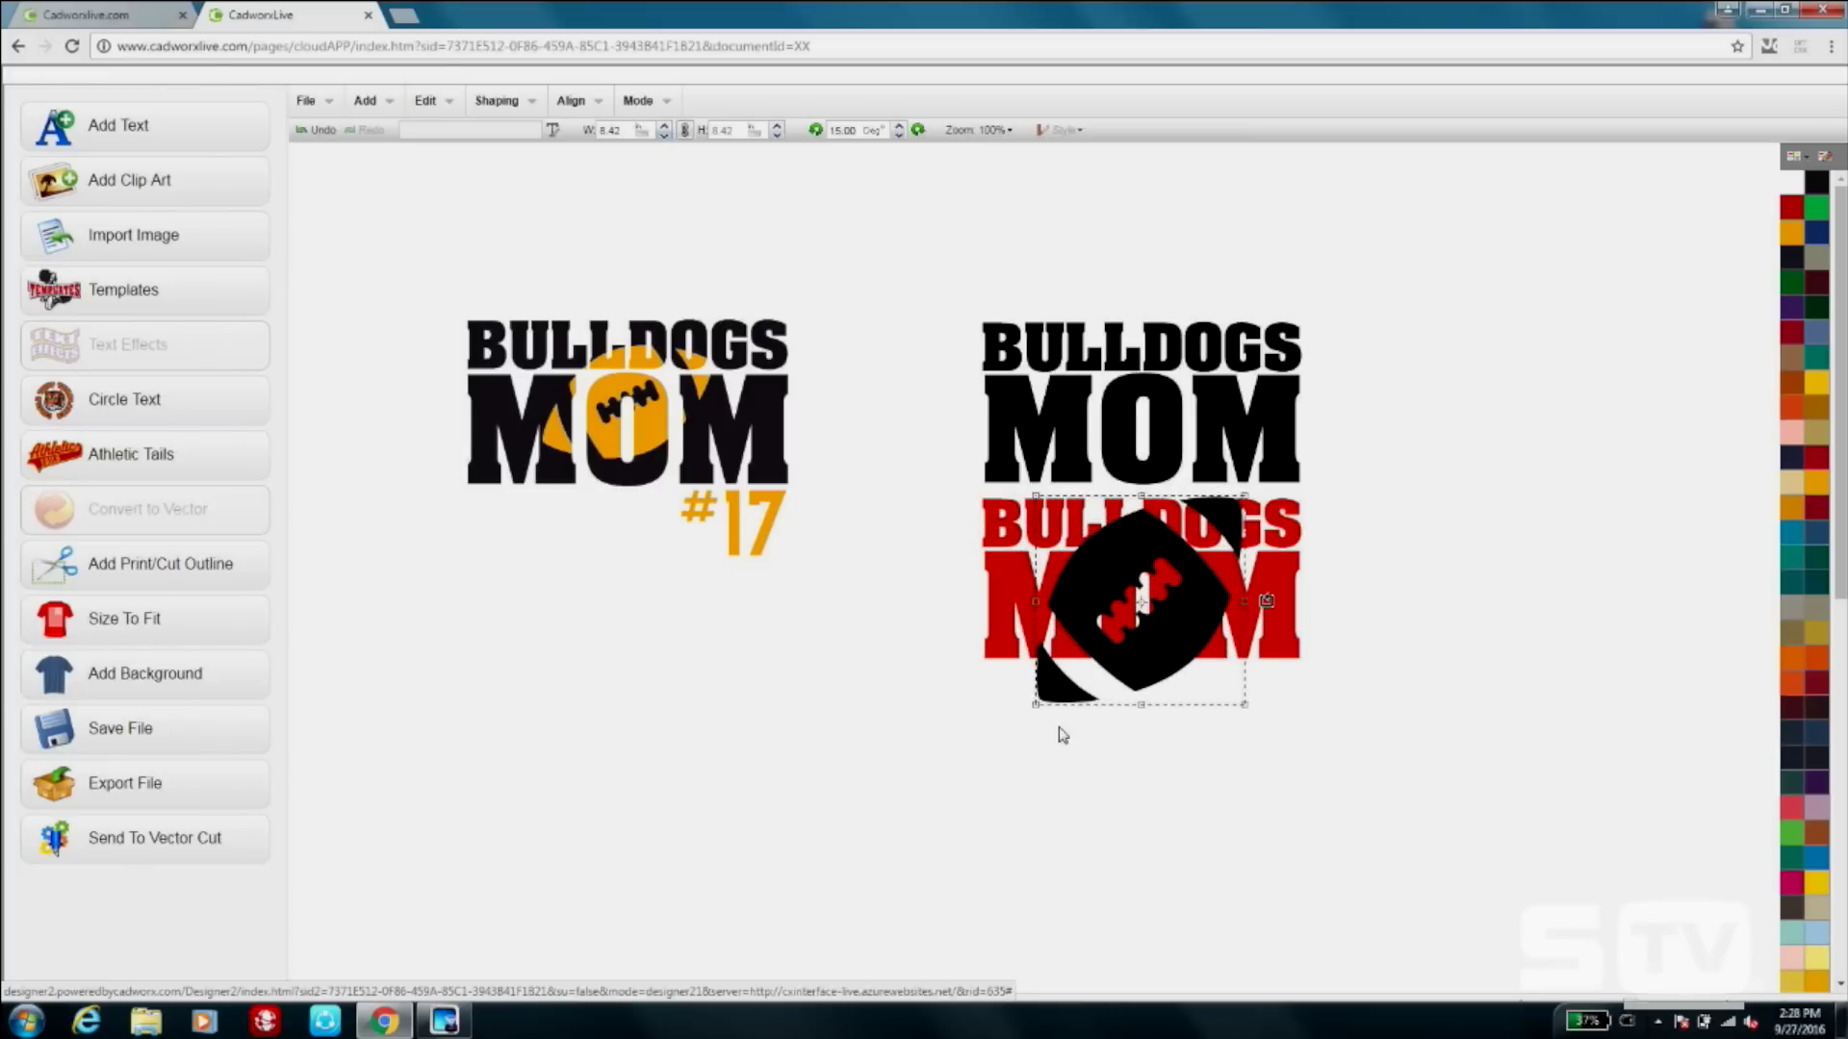
pyautogui.moveTo(1035, 705); pyautogui.dragTo(1104, 635)
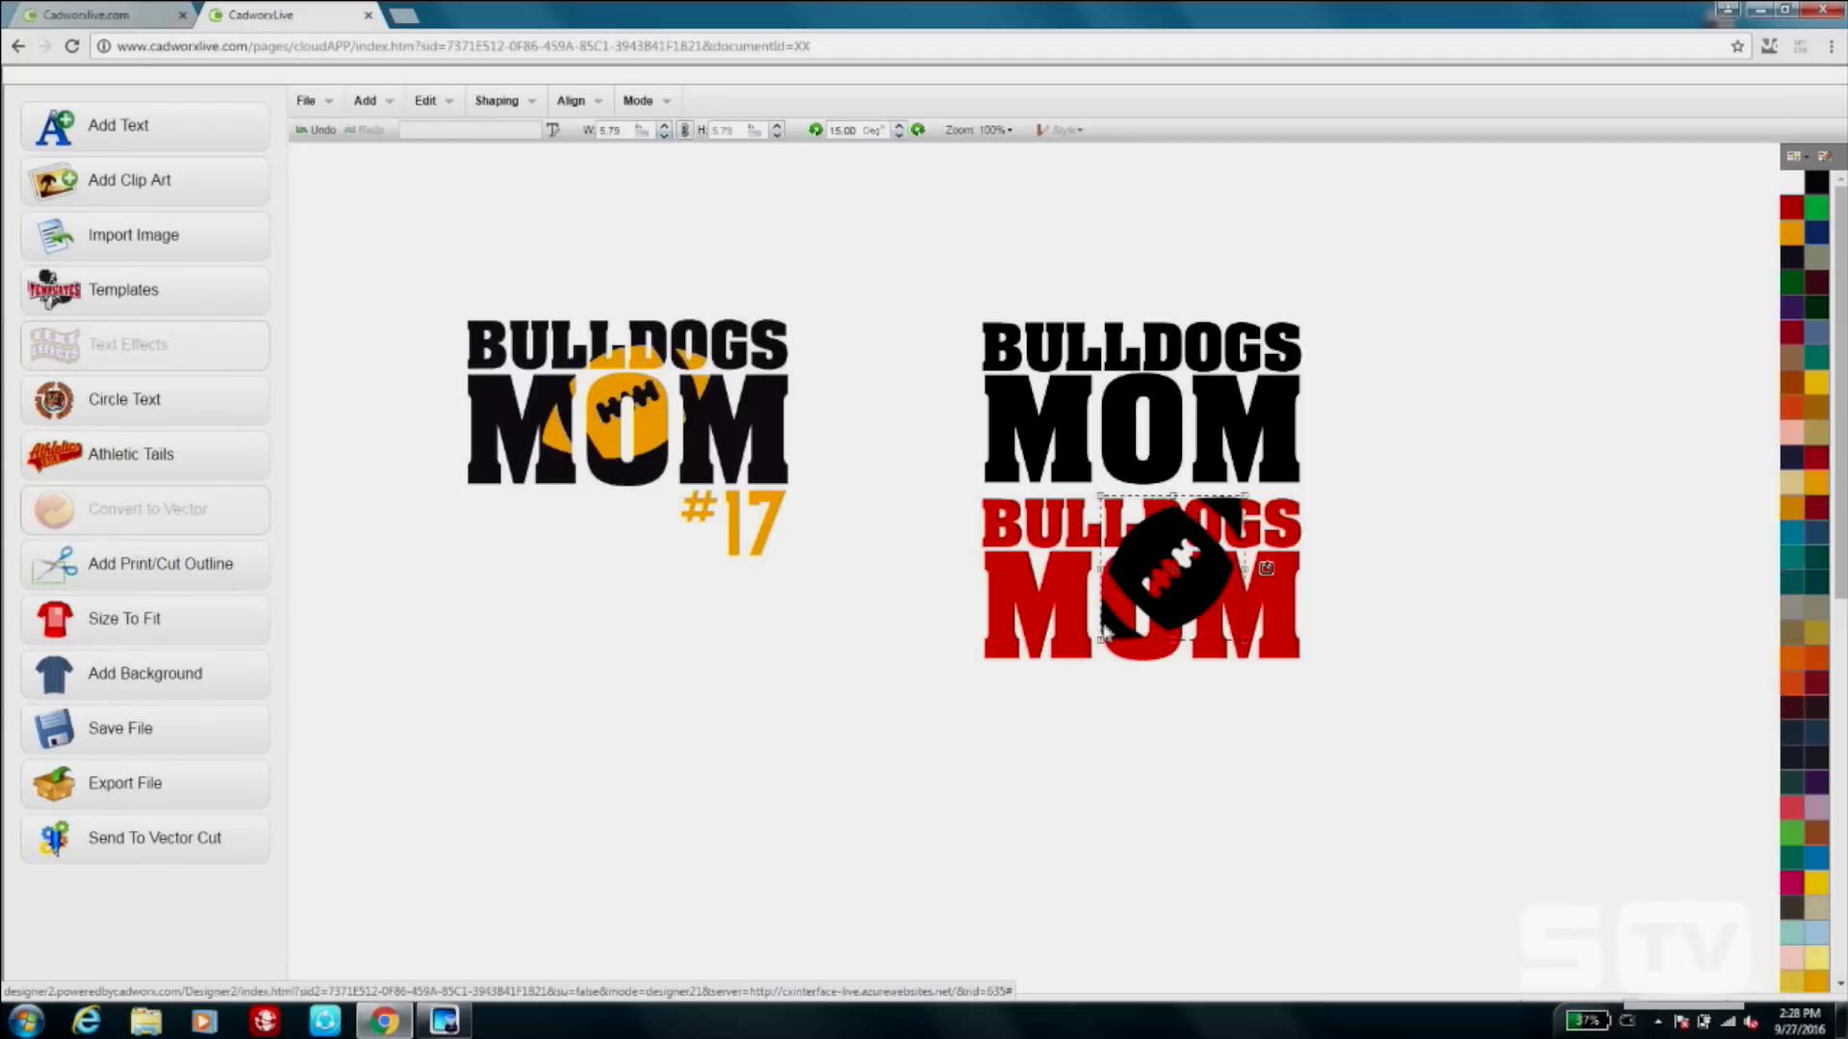
pyautogui.moveTo(1179, 579)
pyautogui.mouseDown()
pyautogui.moveTo(1150, 589)
pyautogui.moveTo(1242, 583)
pyautogui.moveTo(1227, 650)
pyautogui.moveTo(1170, 603)
pyautogui.mouseUp()
pyautogui.moveTo(1432, 738); pyautogui.dragTo(916, 492)
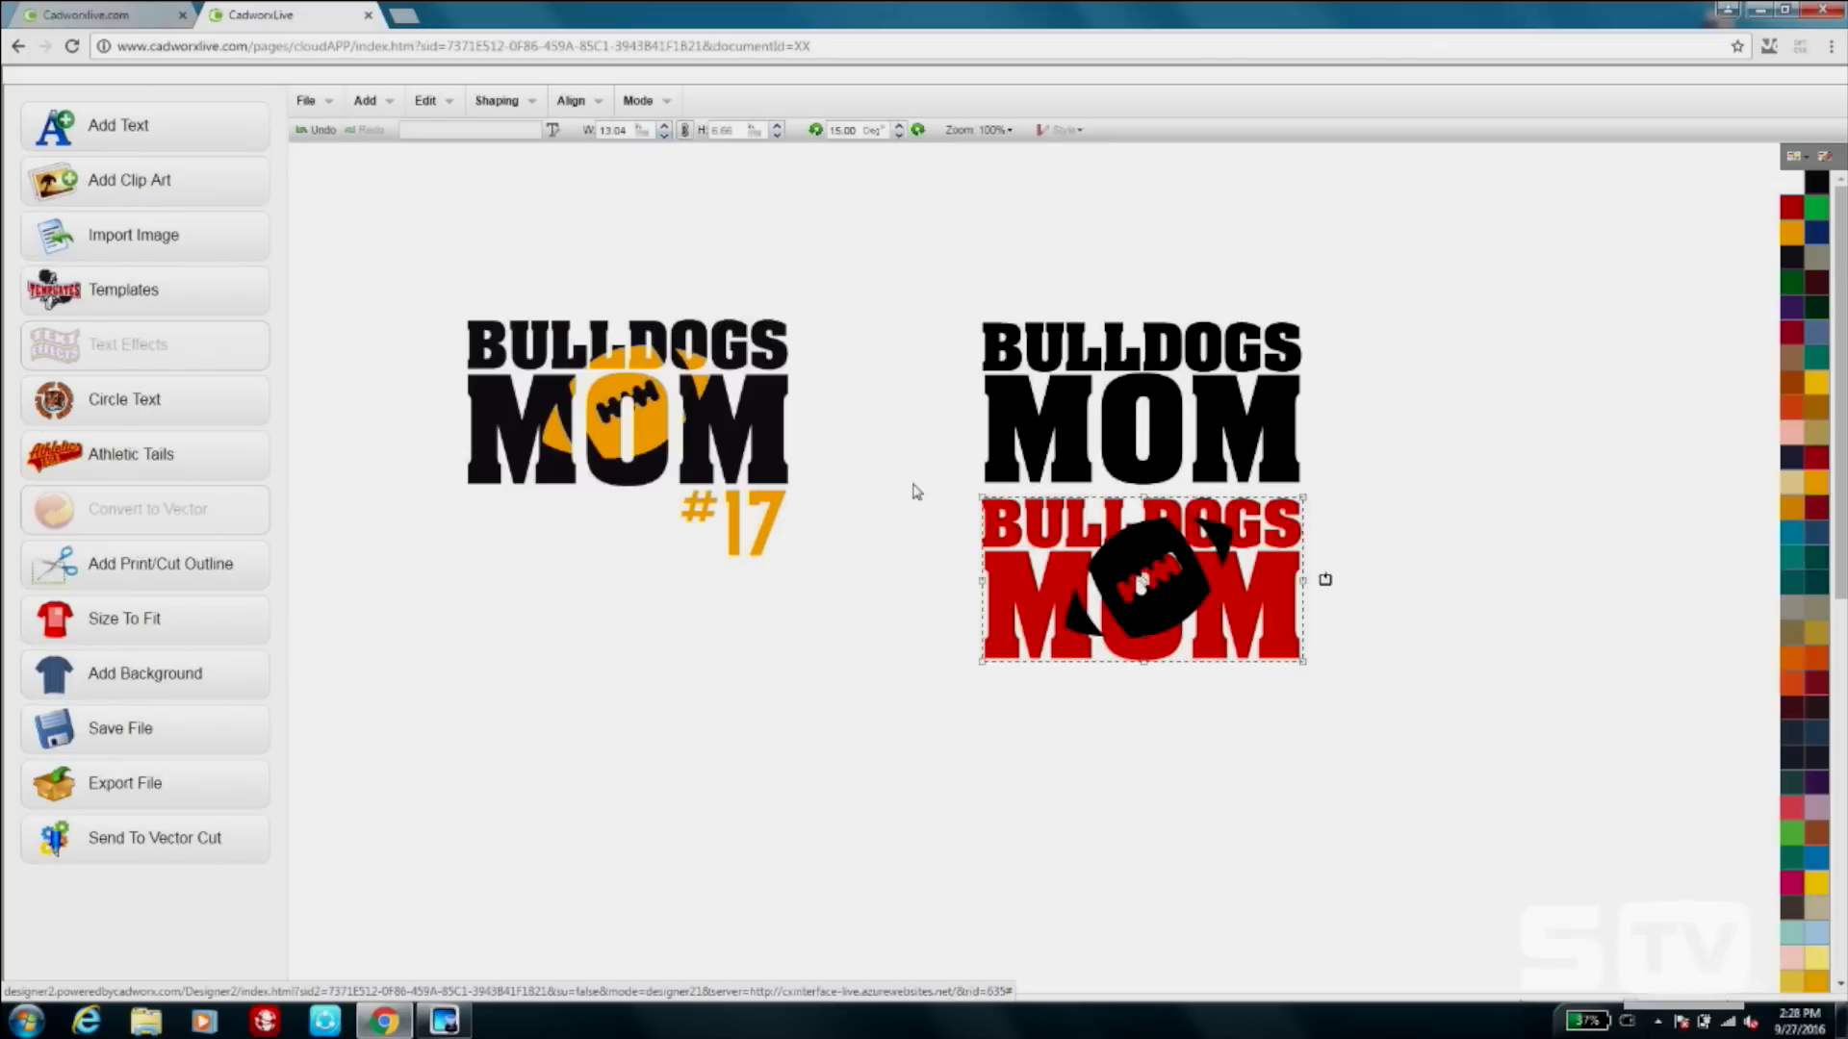
# Centre the football over the red lettering, then apply Back Minus Front to both.
pyautogui.click(569, 106)
pyautogui.click(606, 163)
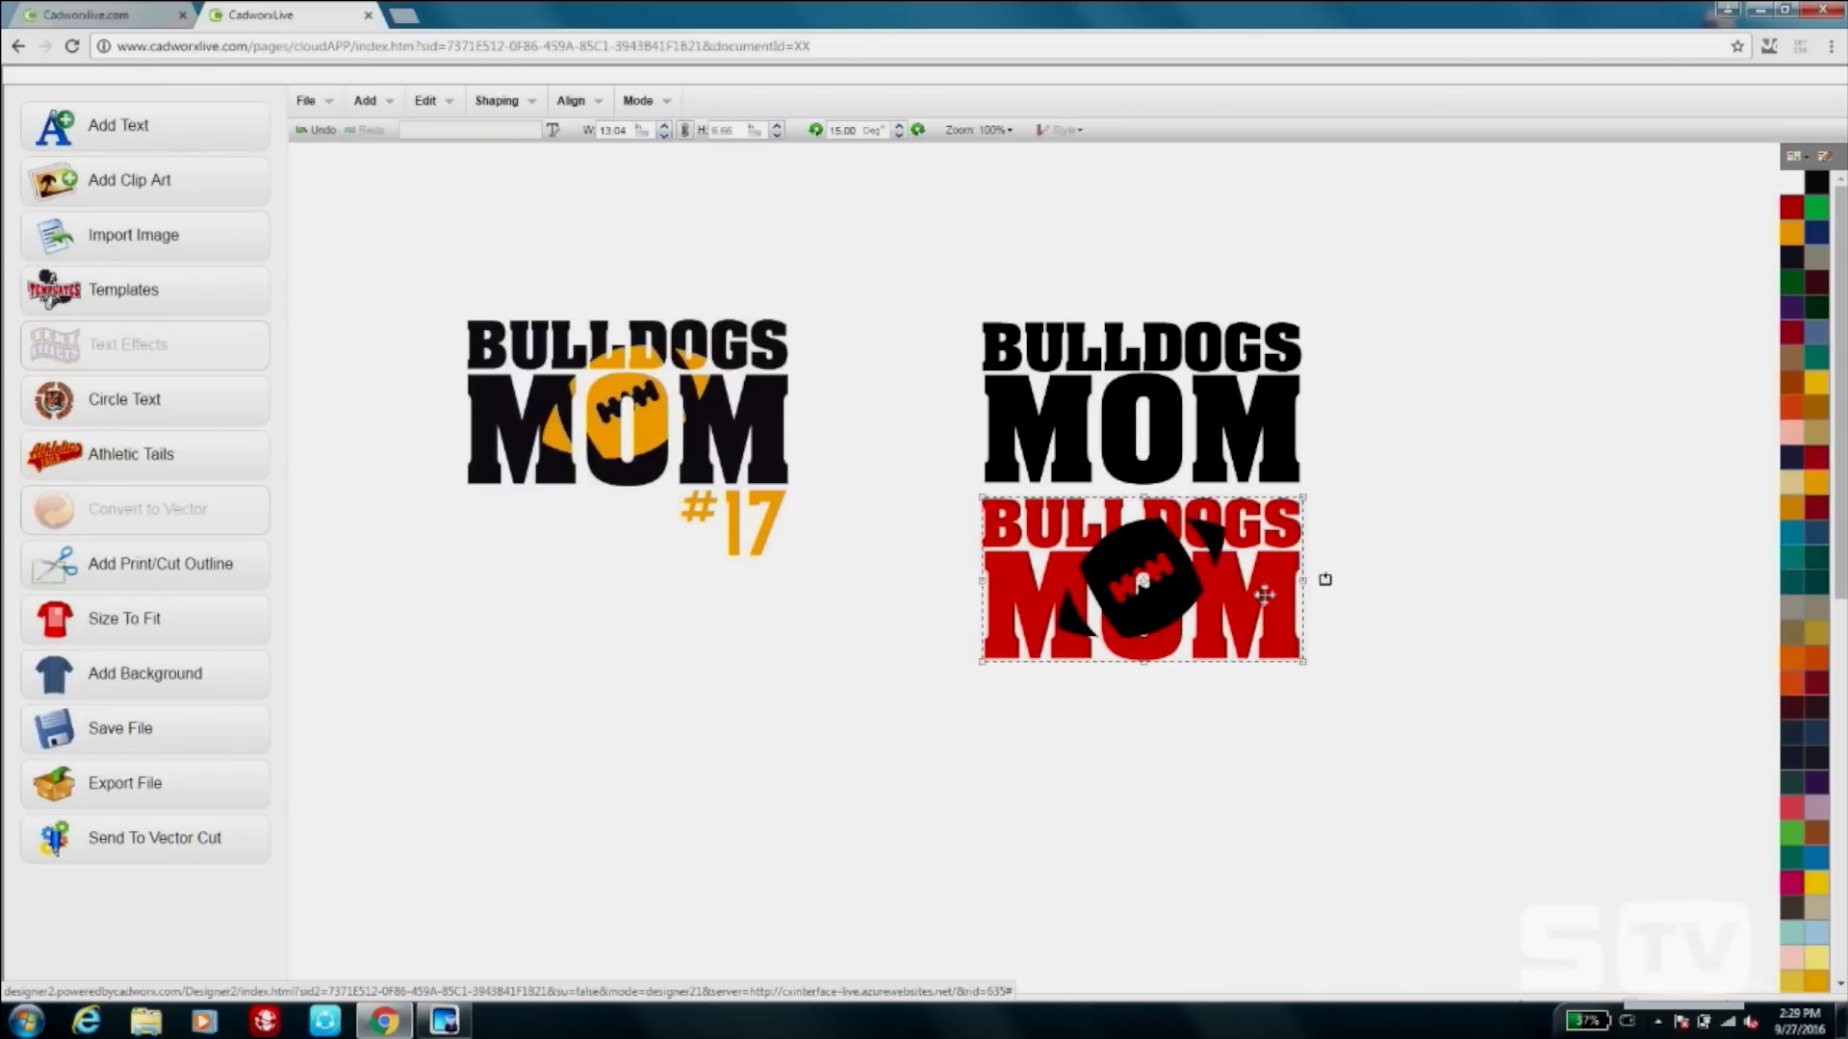
pyautogui.click(1403, 665)
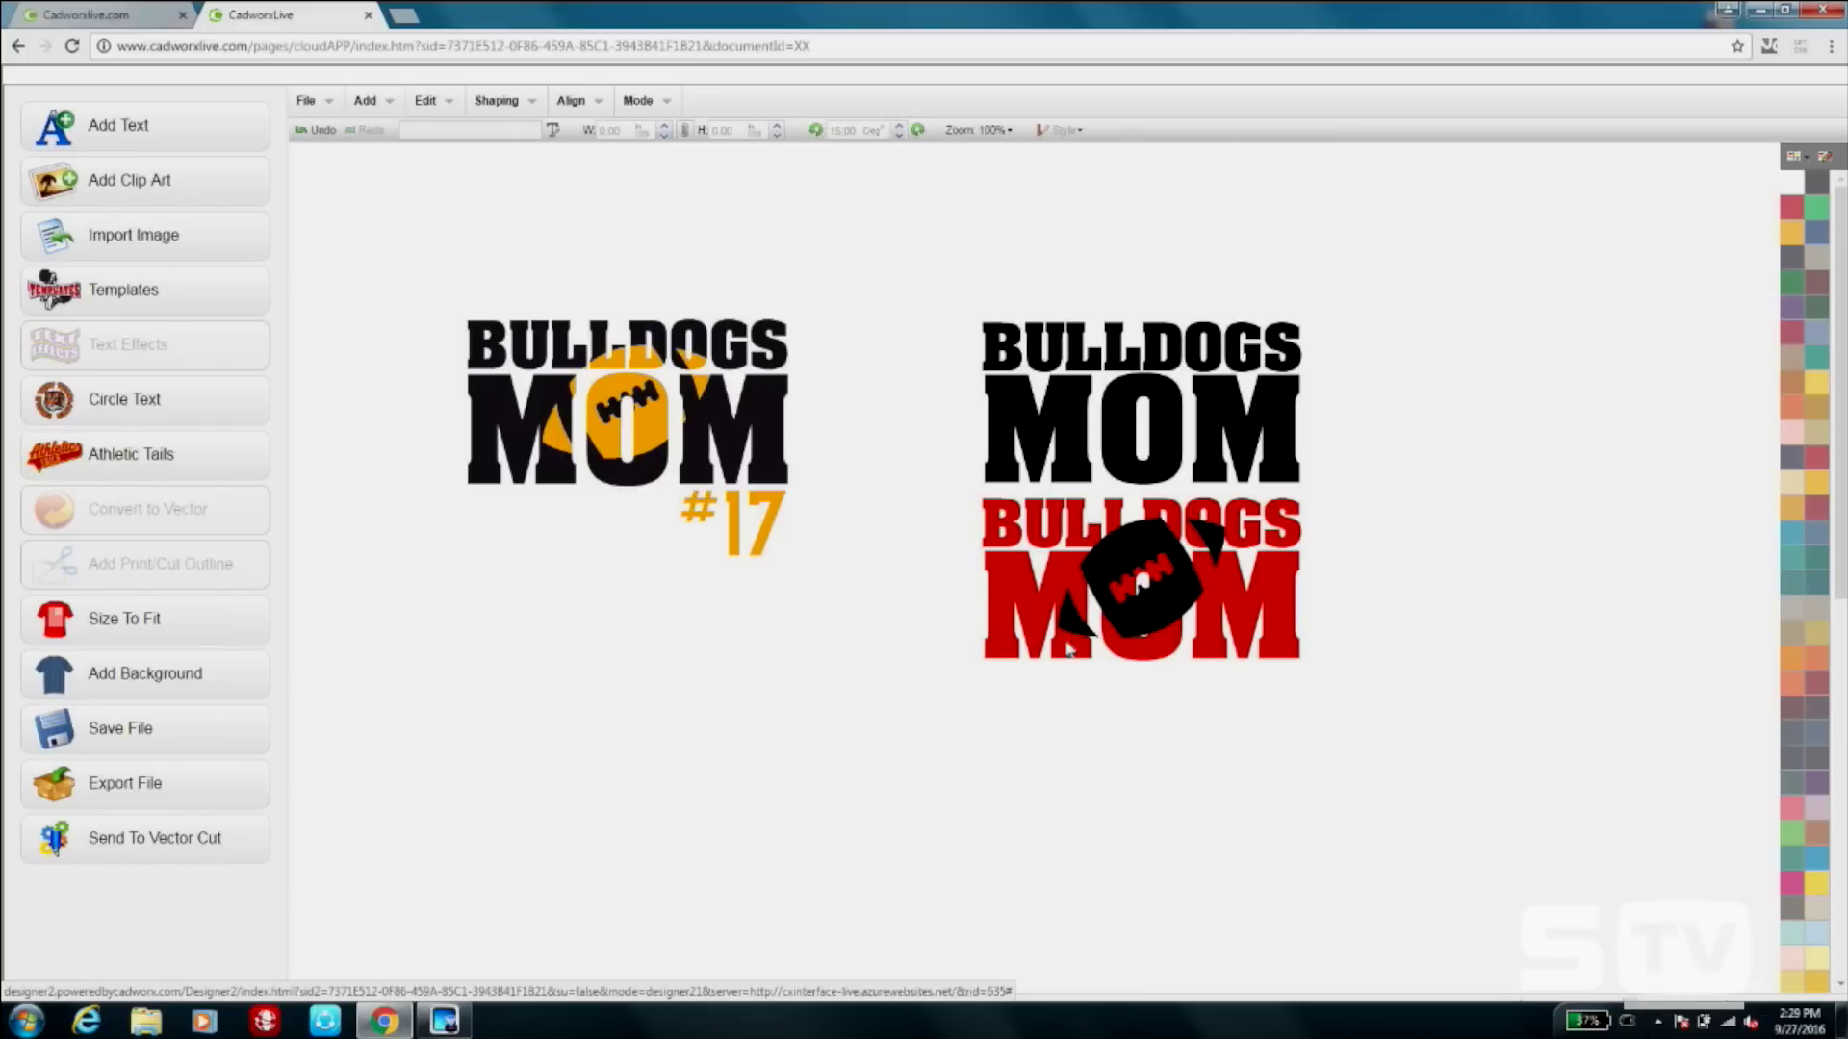
pyautogui.moveTo(1347, 690); pyautogui.dragTo(955, 494)
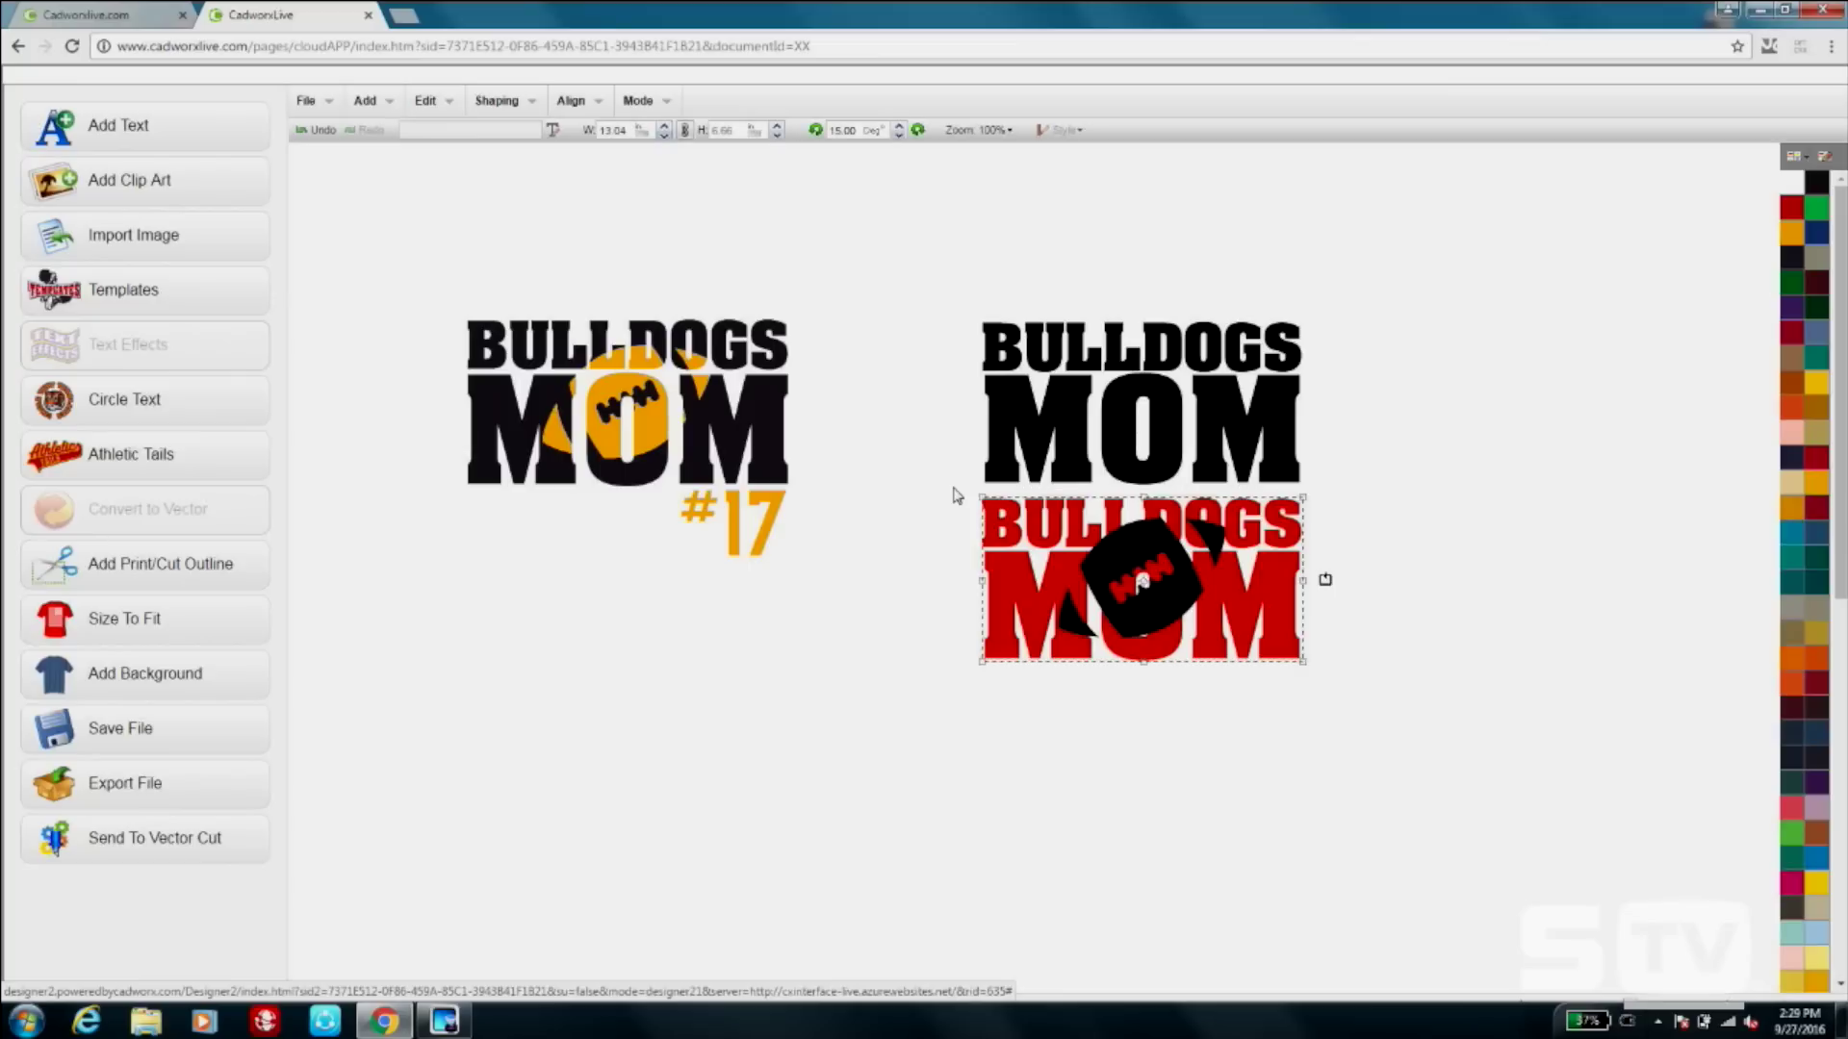
pyautogui.click(507, 104)
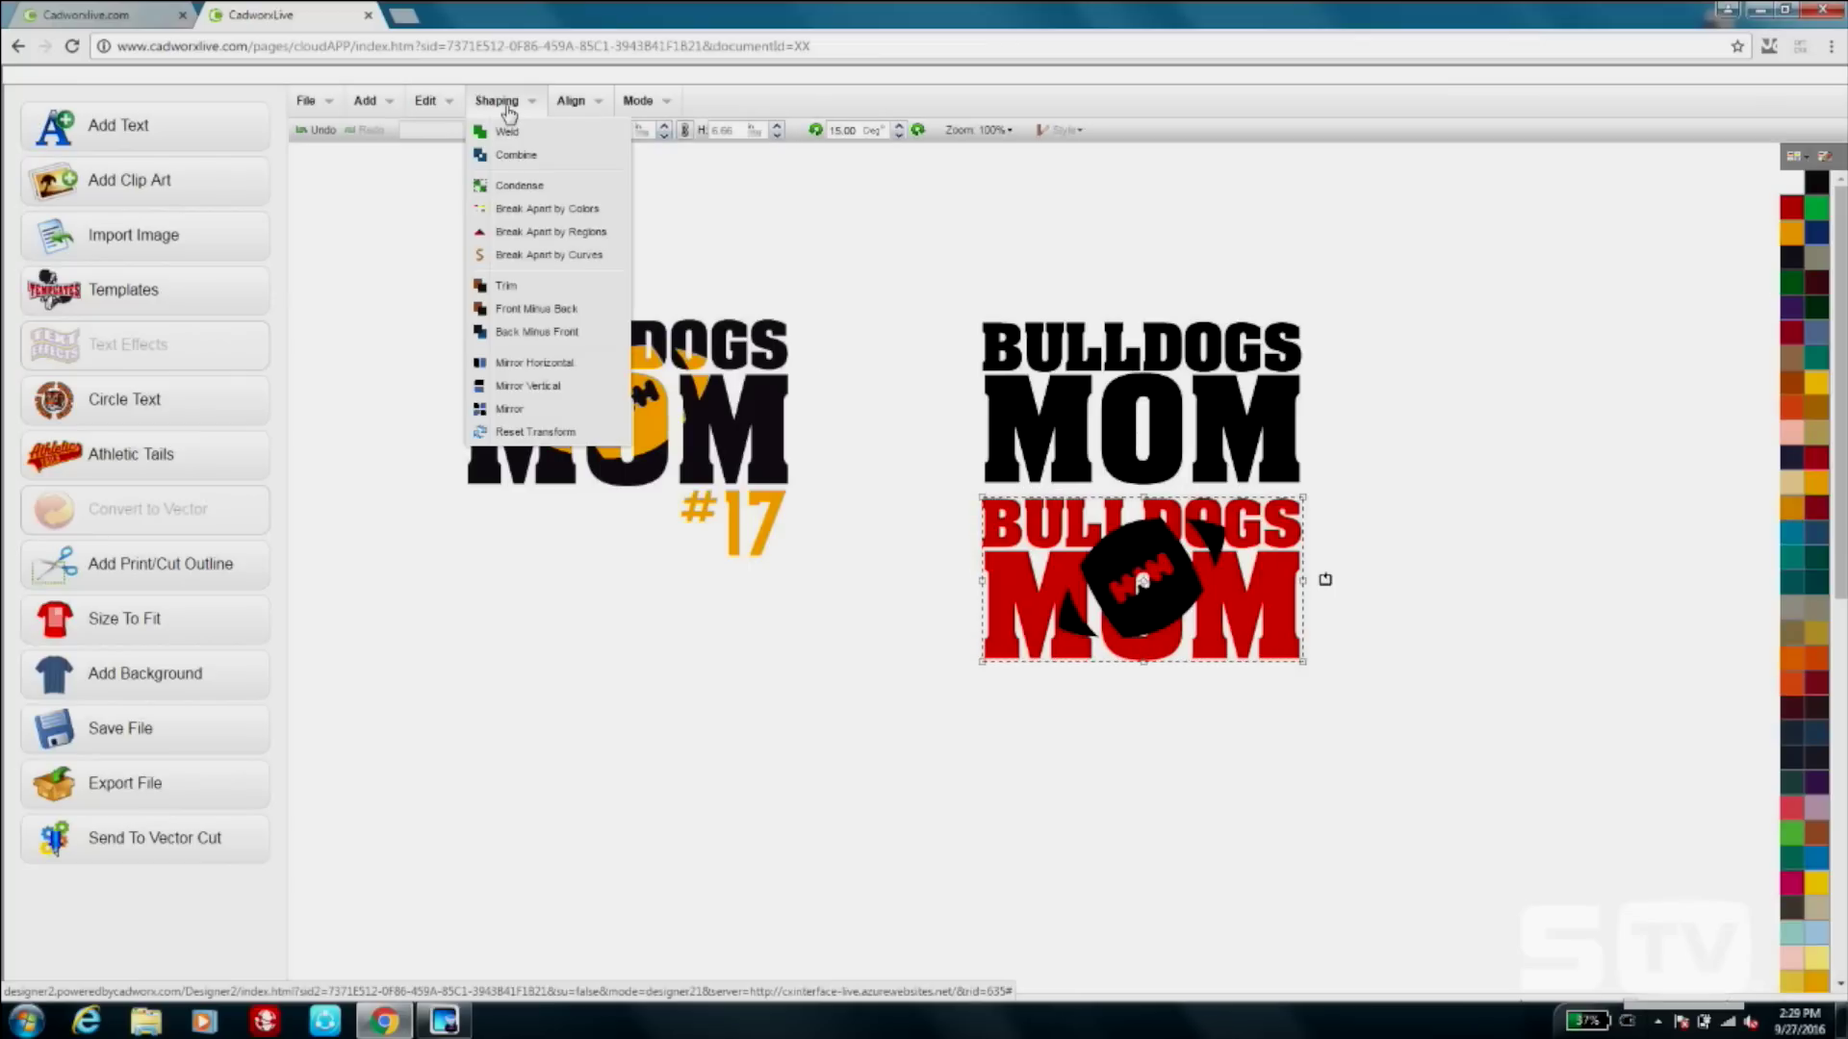
pyautogui.click(548, 334)
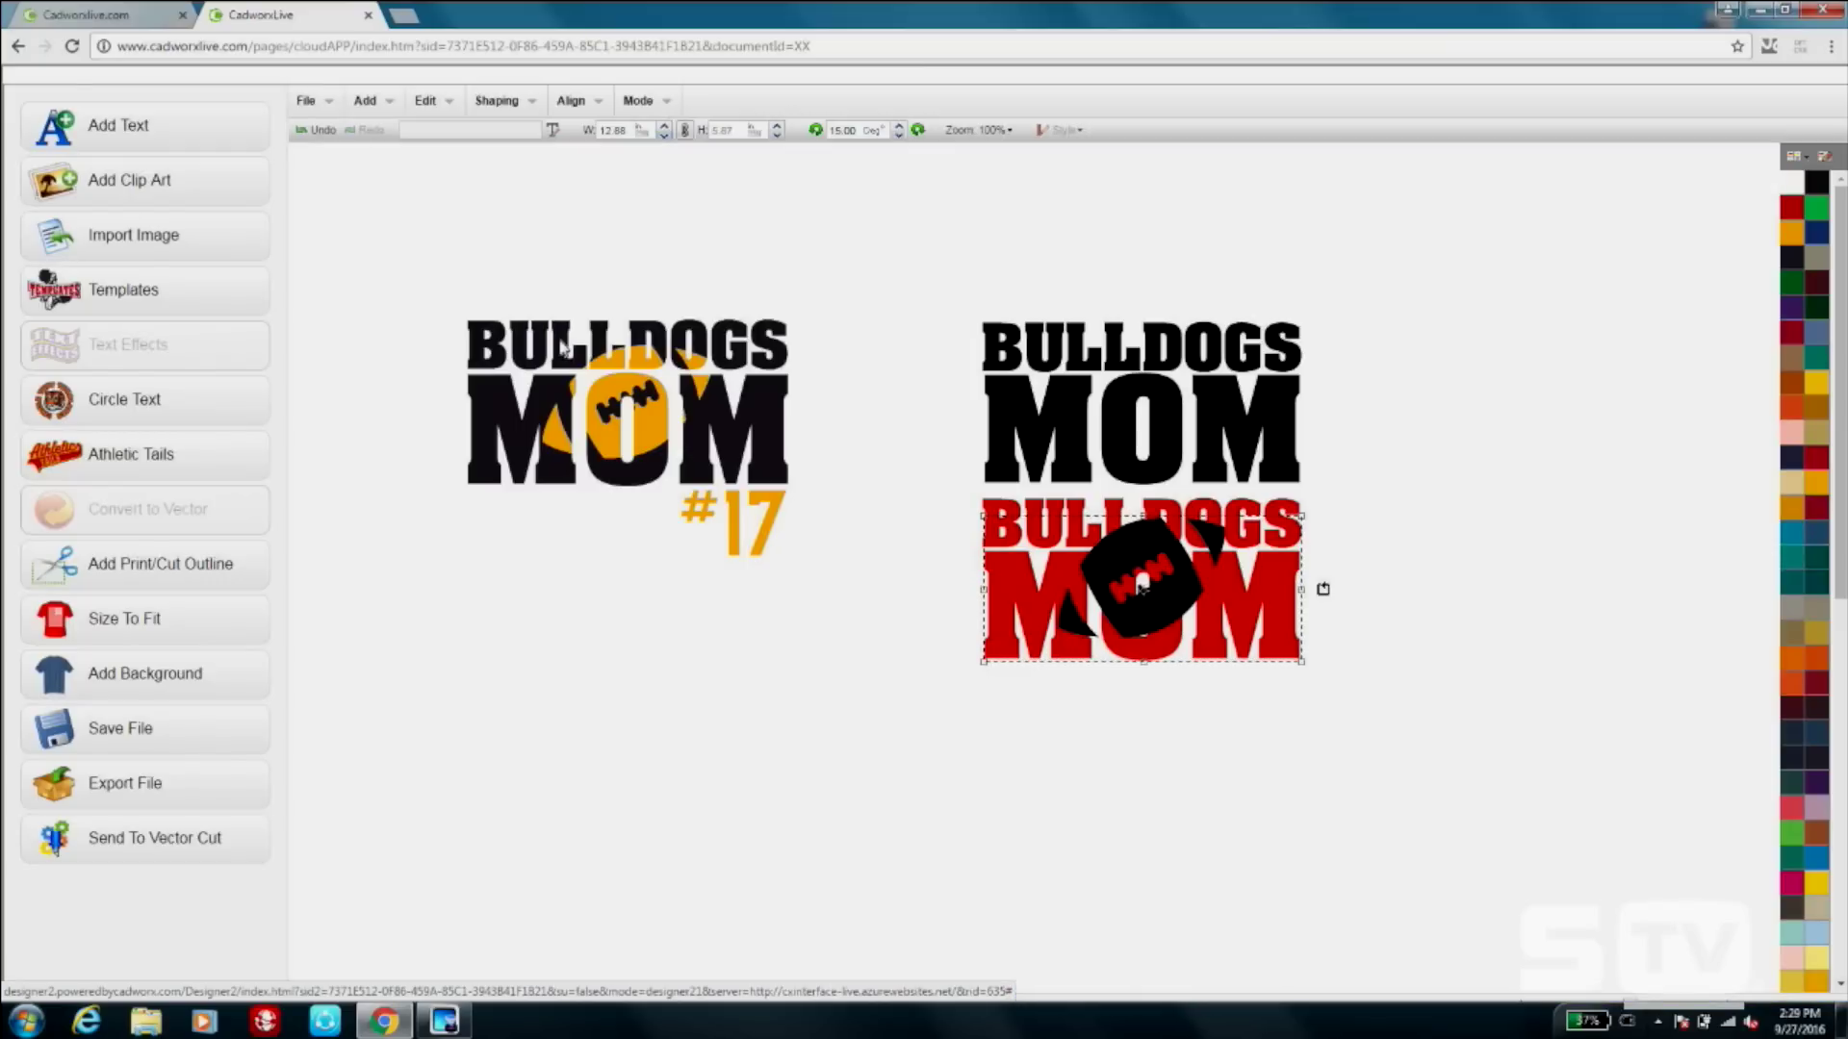
# Try nudging the red BULLDOGS word, then undo the move.
pyautogui.click(1421, 613)
pyautogui.click(1148, 555)
pyautogui.moveTo(1148, 555)
pyautogui.mouseDown()
pyautogui.moveTo(1175, 626)
pyautogui.moveTo(1157, 554)
pyautogui.mouseUp()
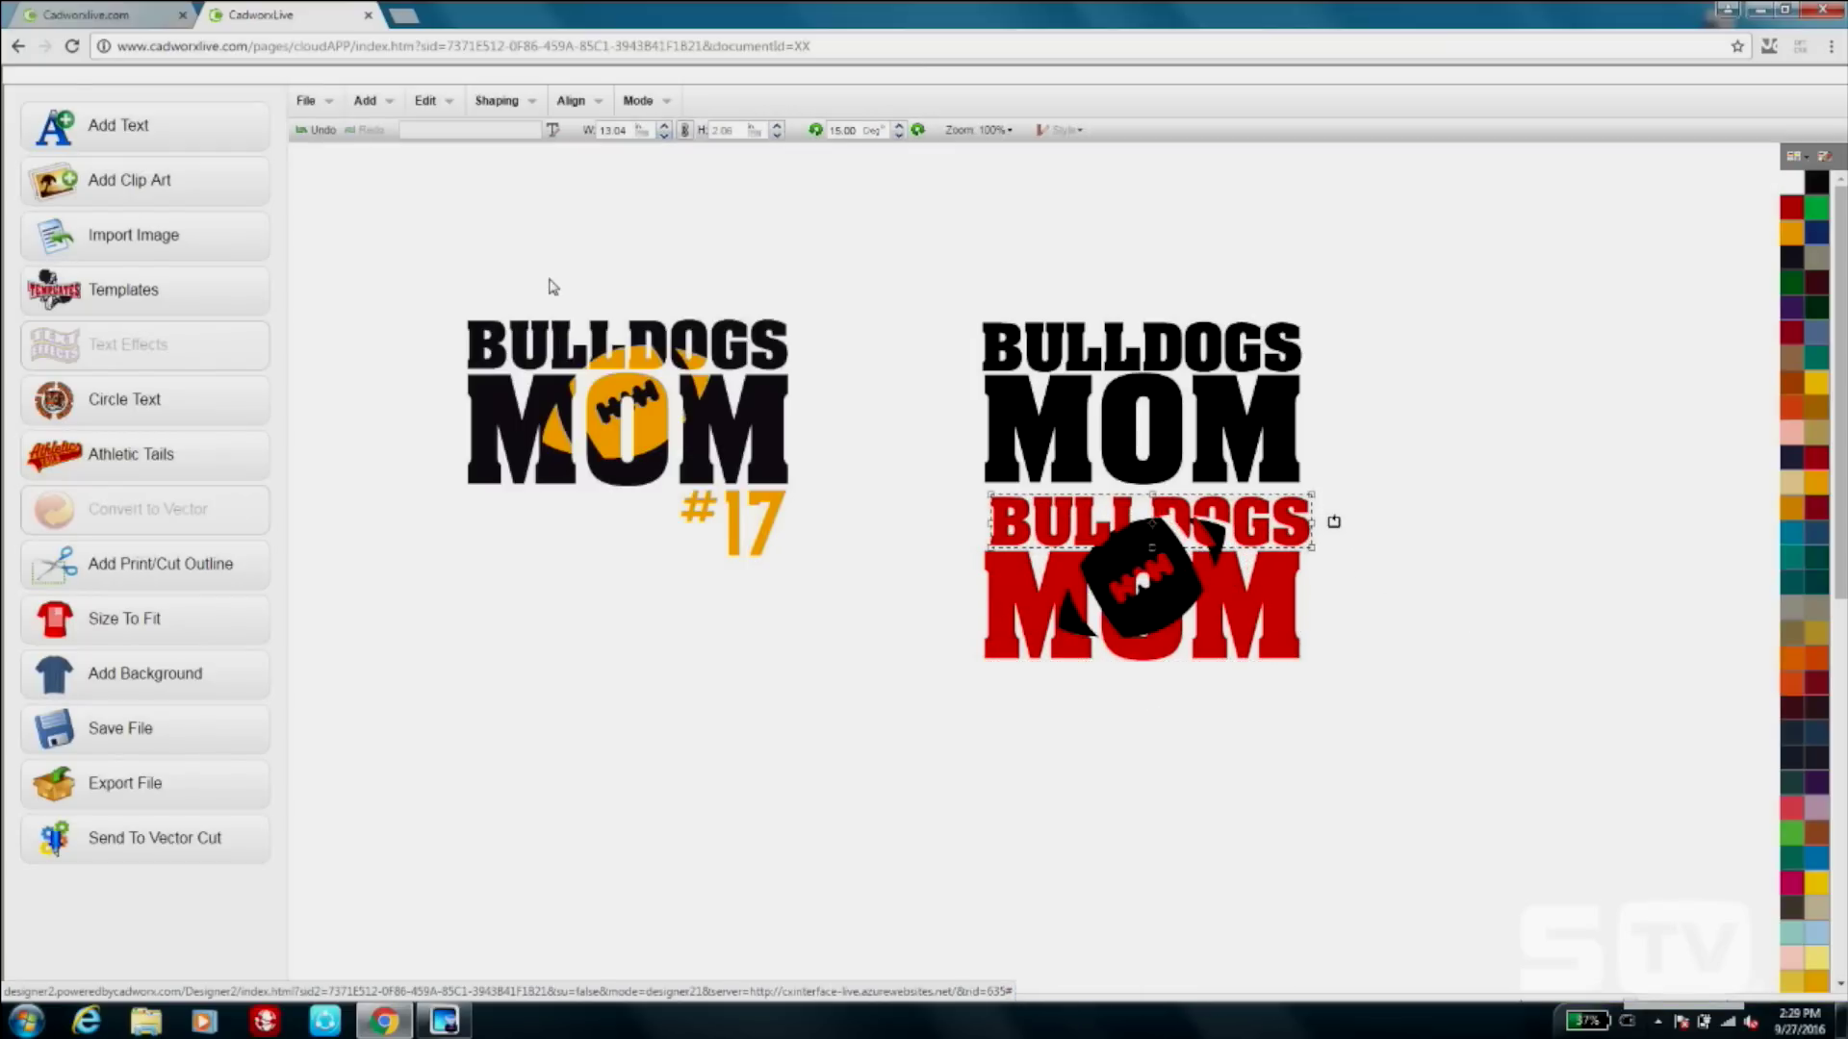
pyautogui.click(315, 130)
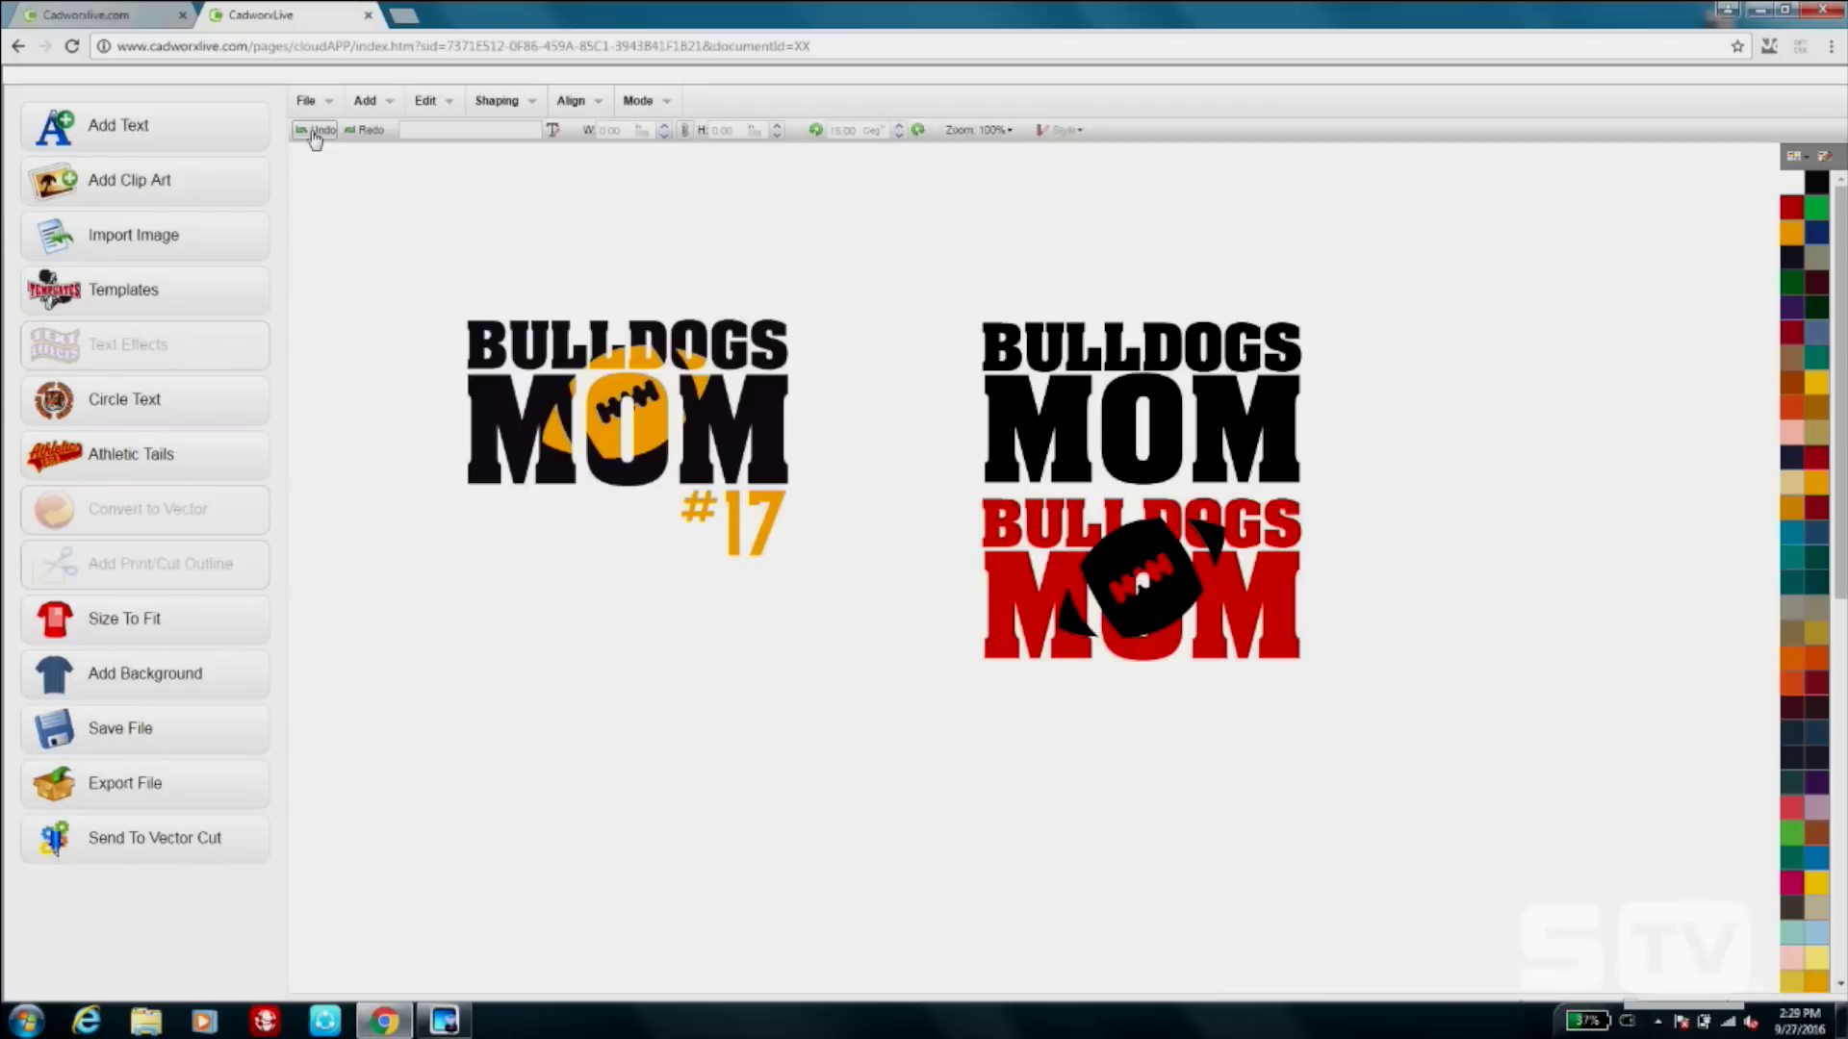
# Move the football below, then condense the red BULLDOGS MOM lettering into one shape.
pyautogui.click(315, 131)
pyautogui.moveTo(1193, 643); pyautogui.dragTo(1083, 871)
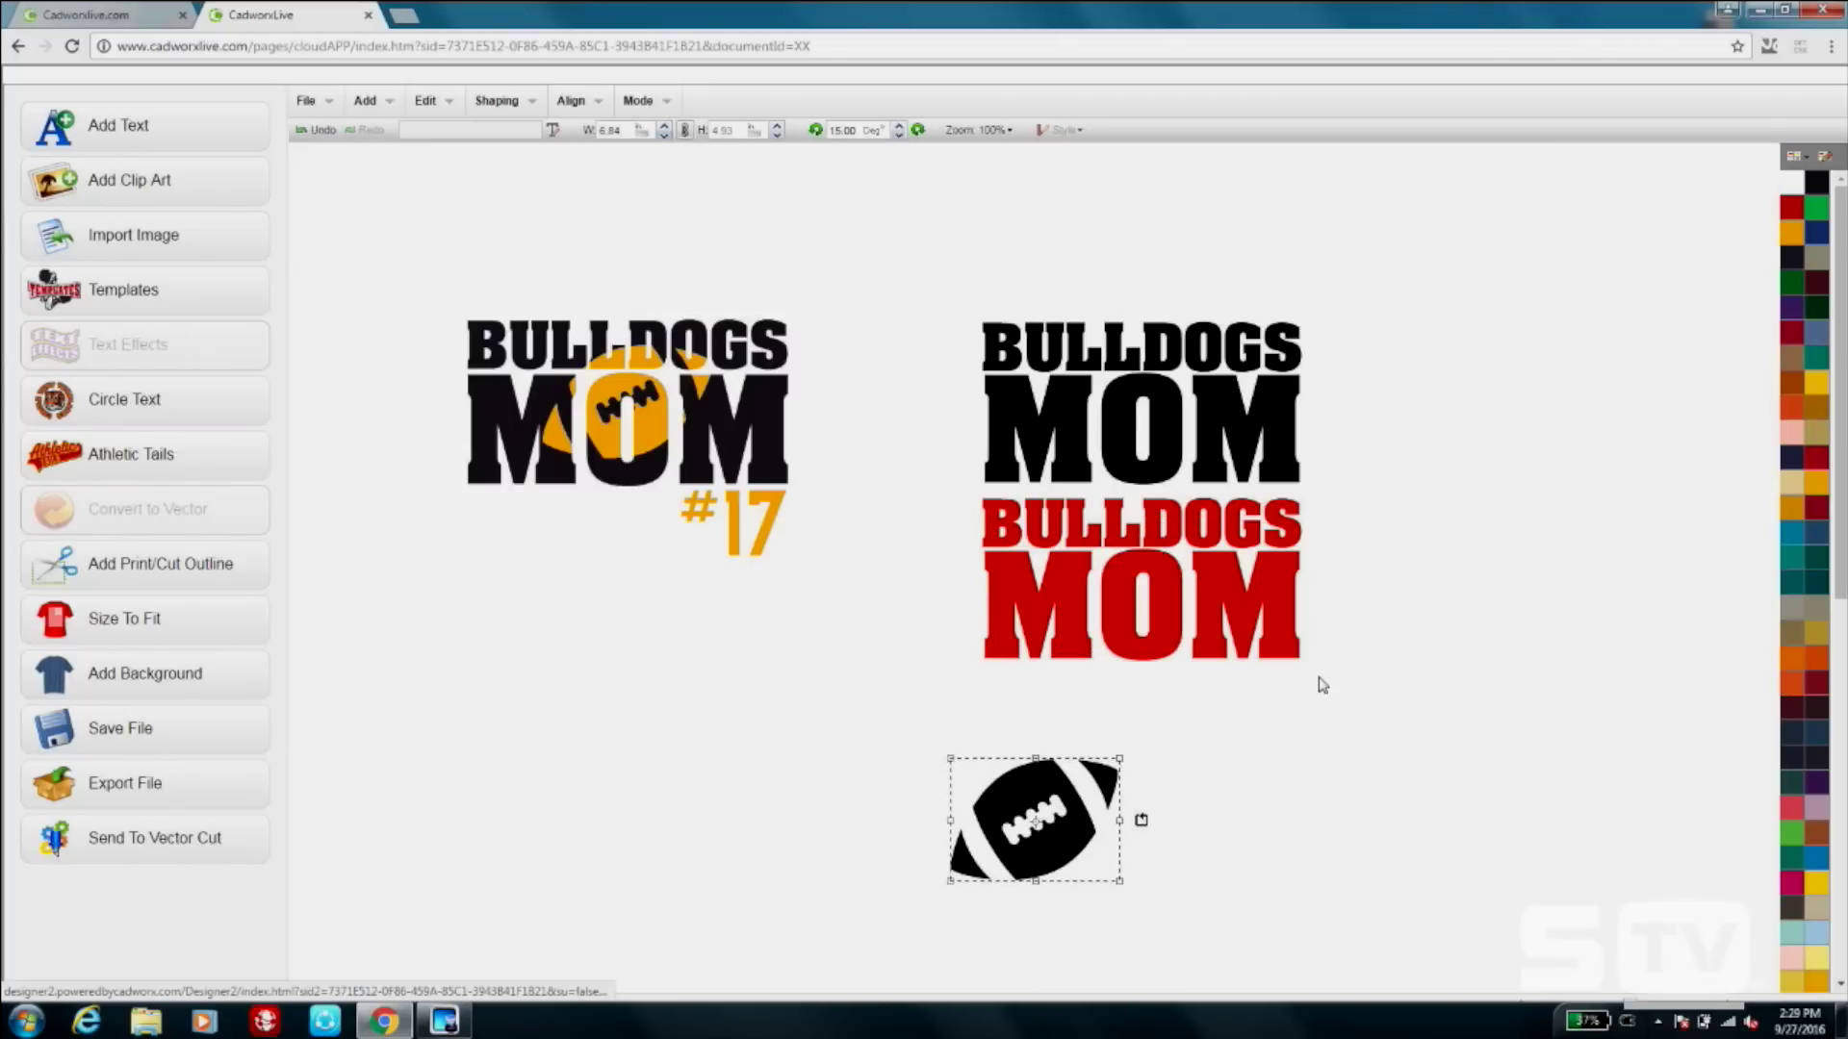
pyautogui.click(1103, 598)
pyautogui.click(963, 490)
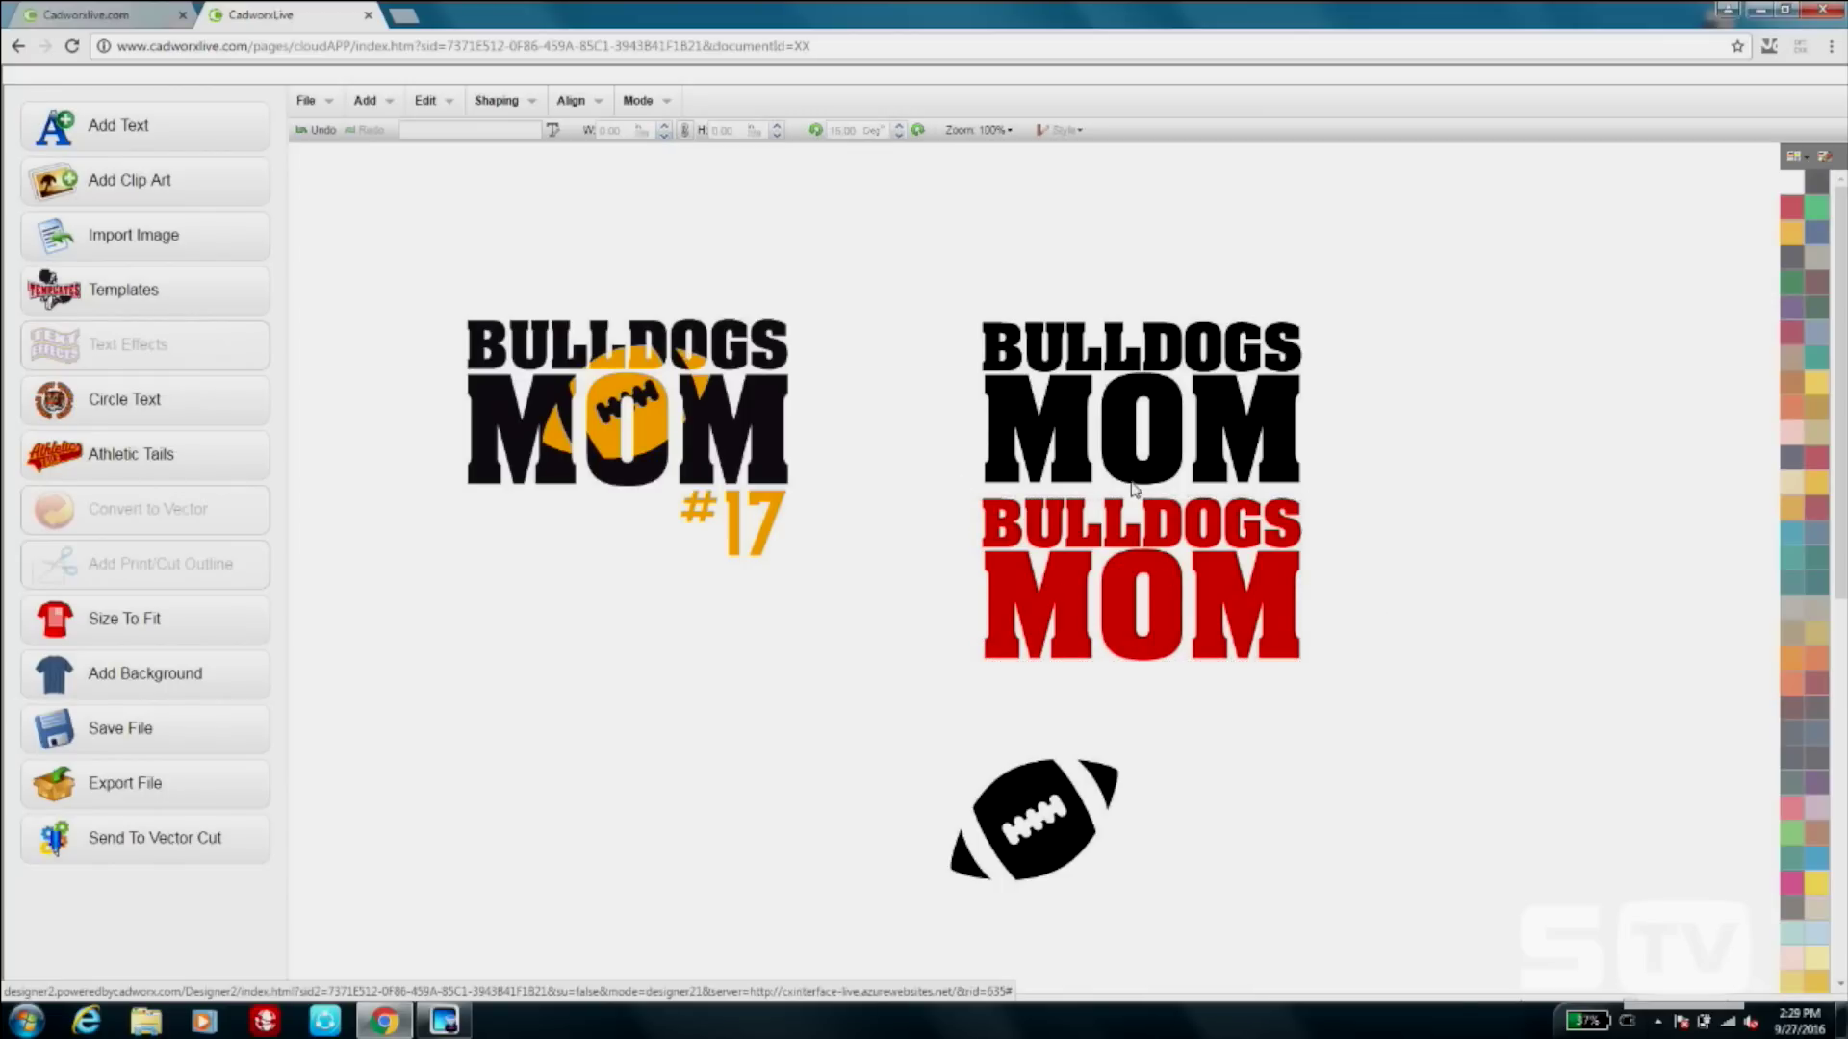
pyautogui.moveTo(1387, 692); pyautogui.dragTo(948, 498)
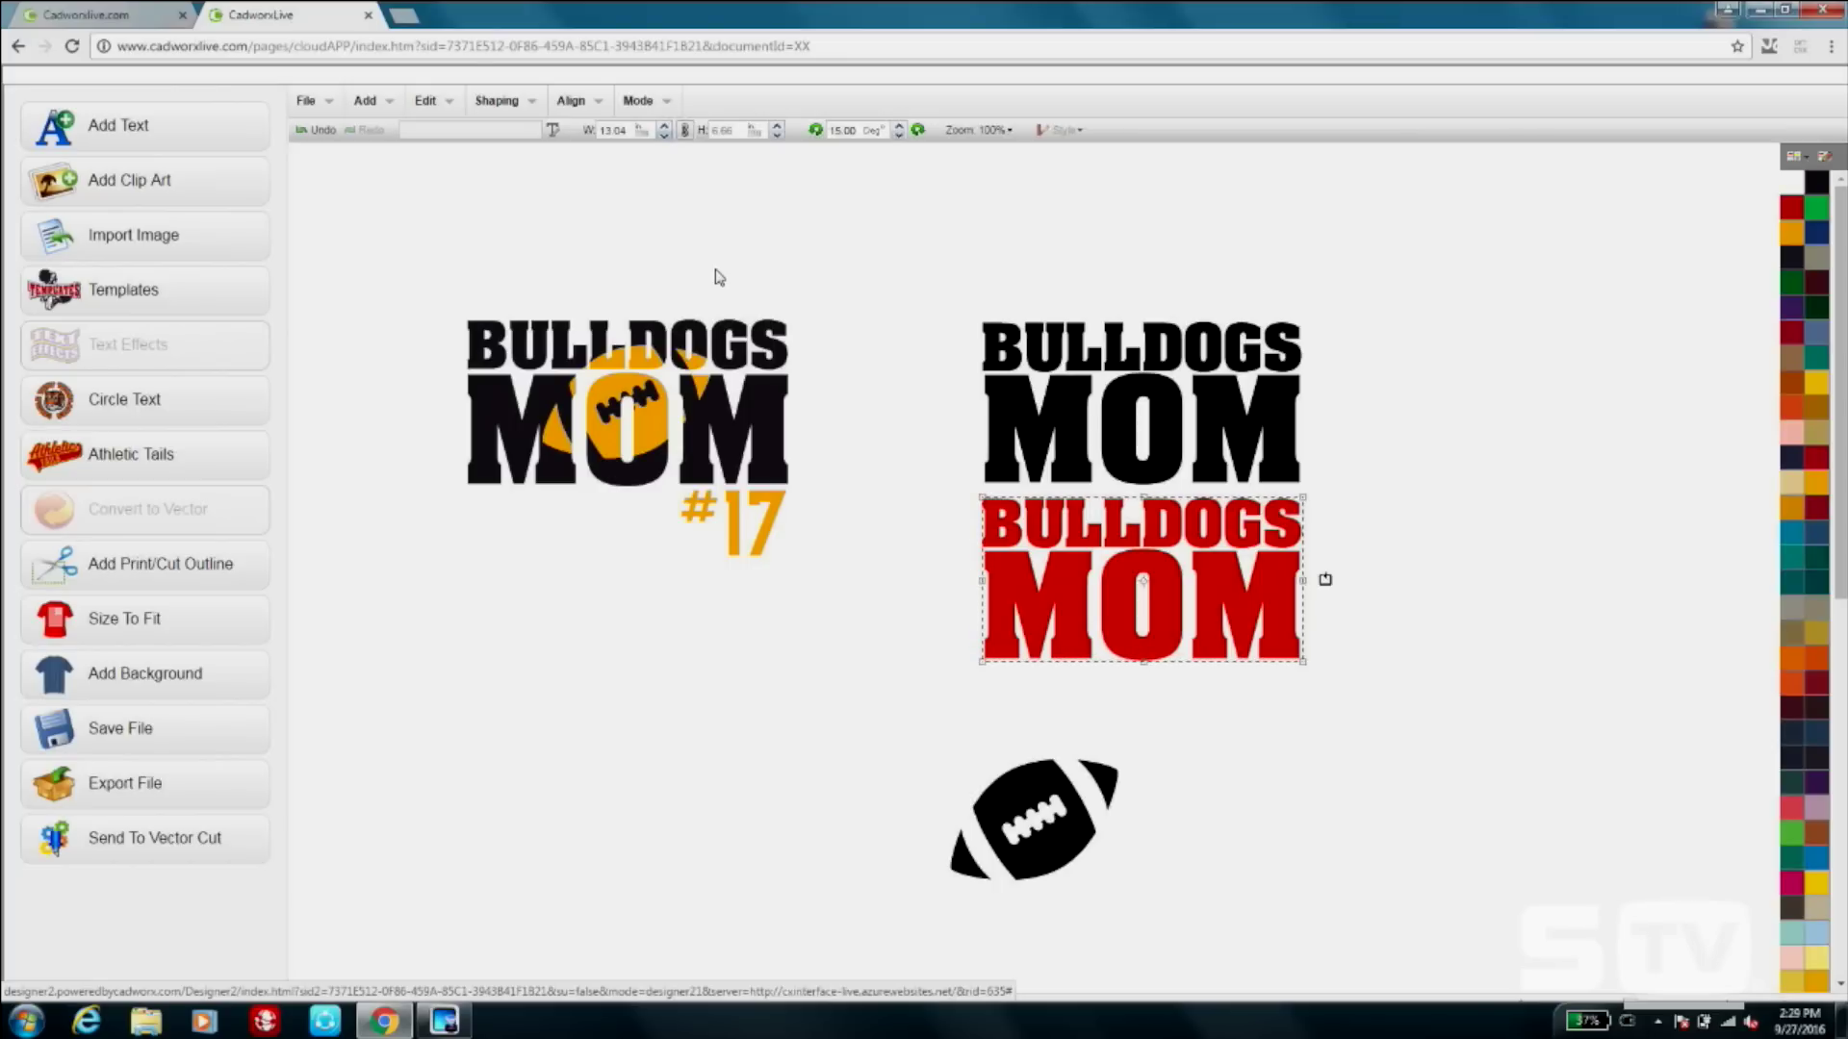
pyautogui.click(499, 102)
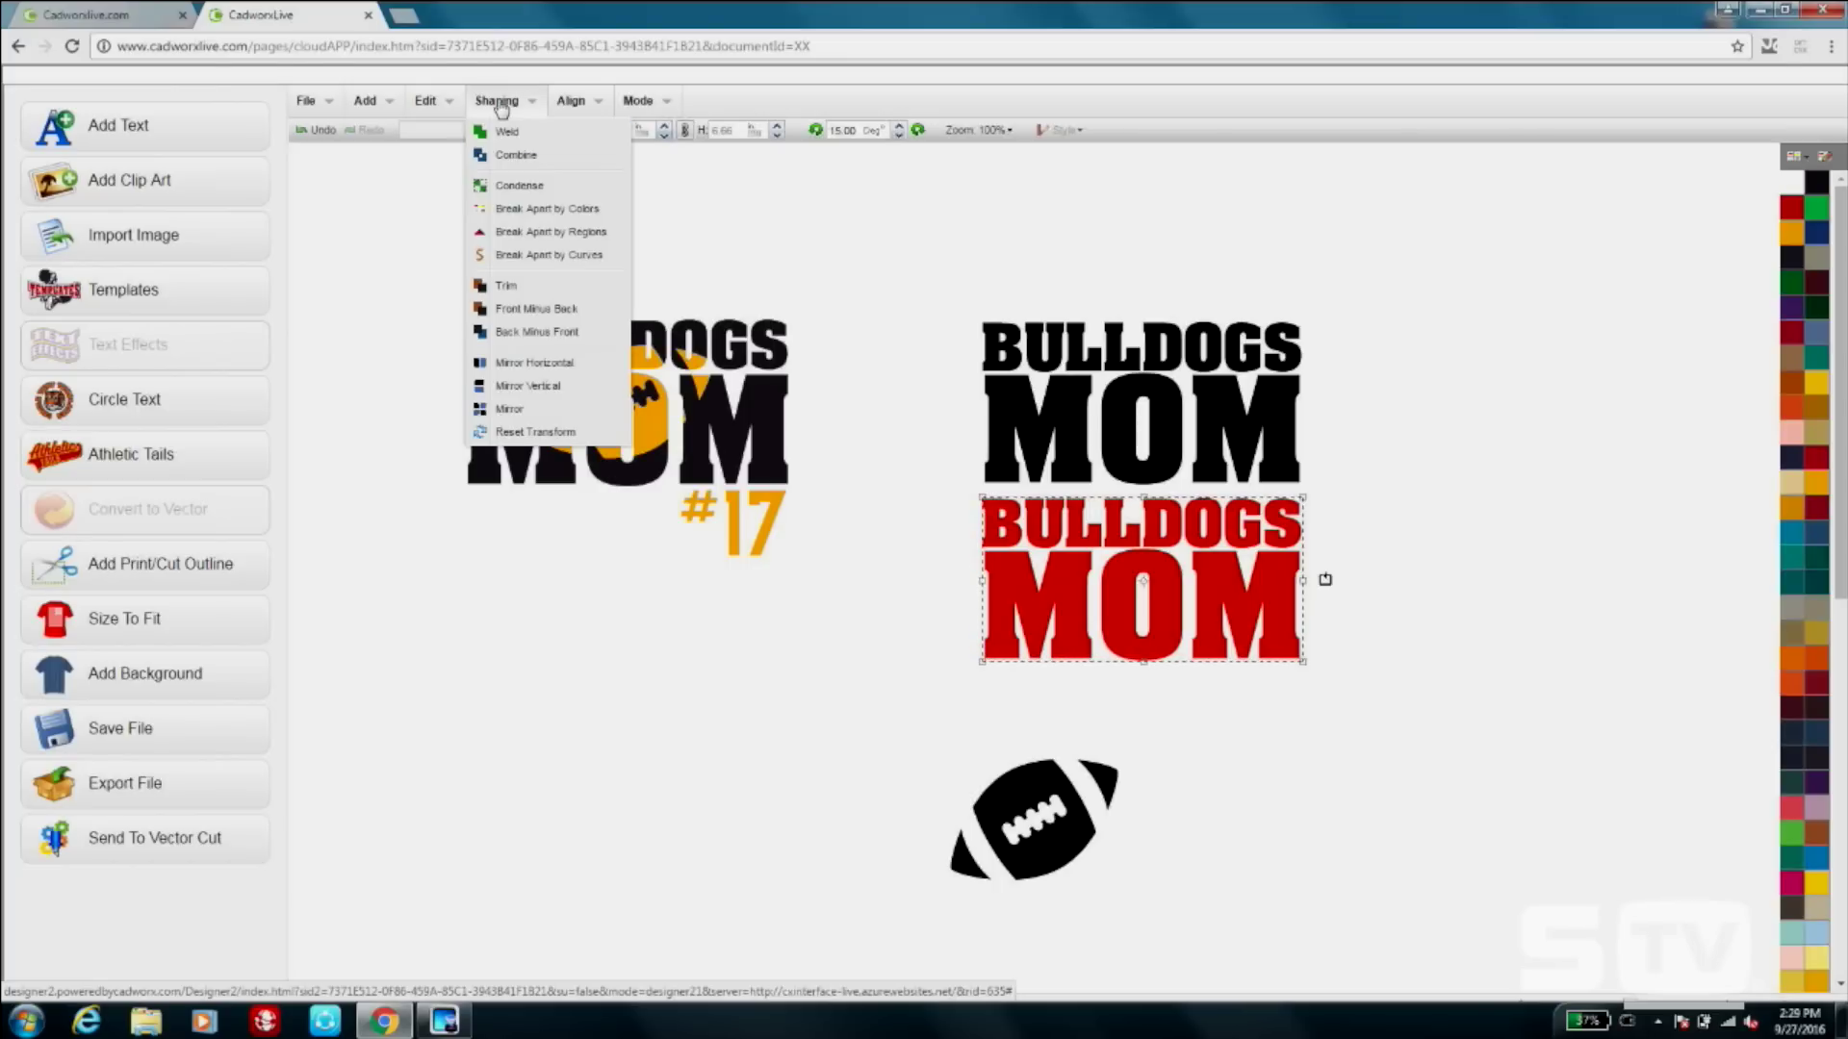
pyautogui.click(529, 187)
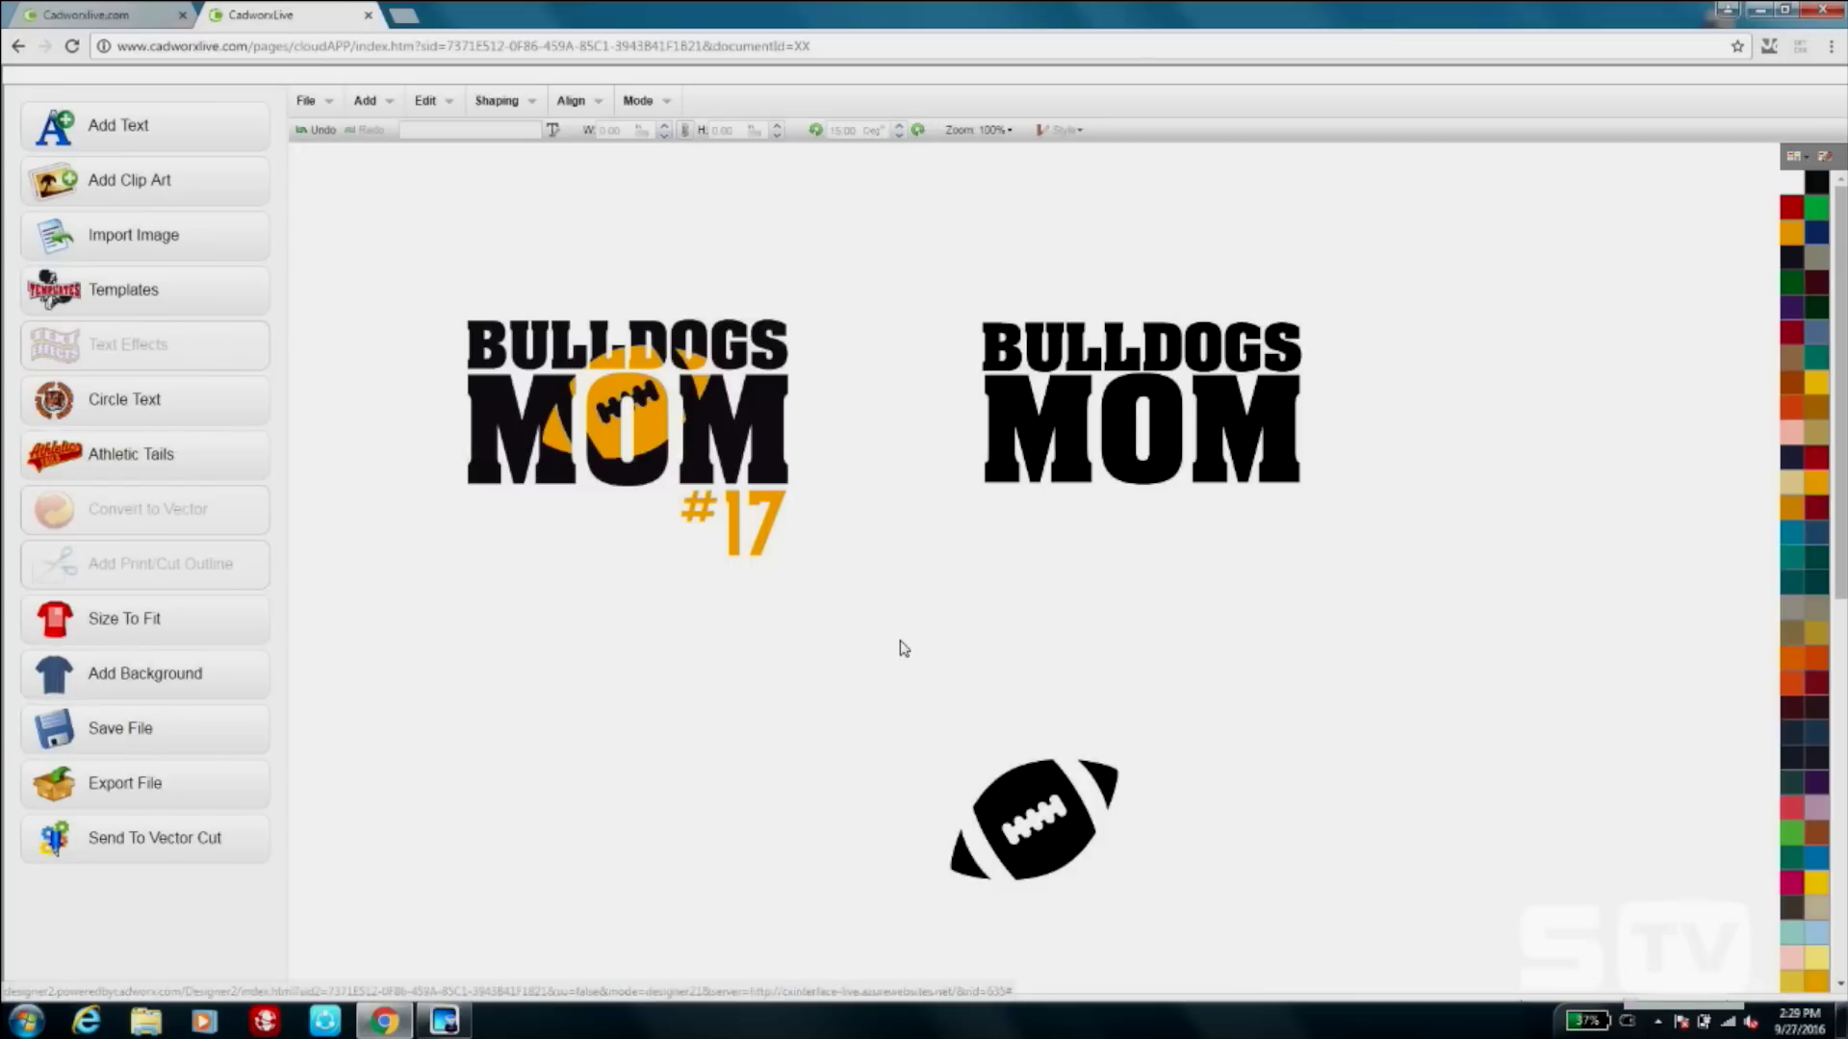
# Place the football back on the centre of MOM, bring it to front, and select both.
pyautogui.moveTo(1062, 852); pyautogui.dragTo(1136, 709)
pyautogui.rightClick(1136, 709)
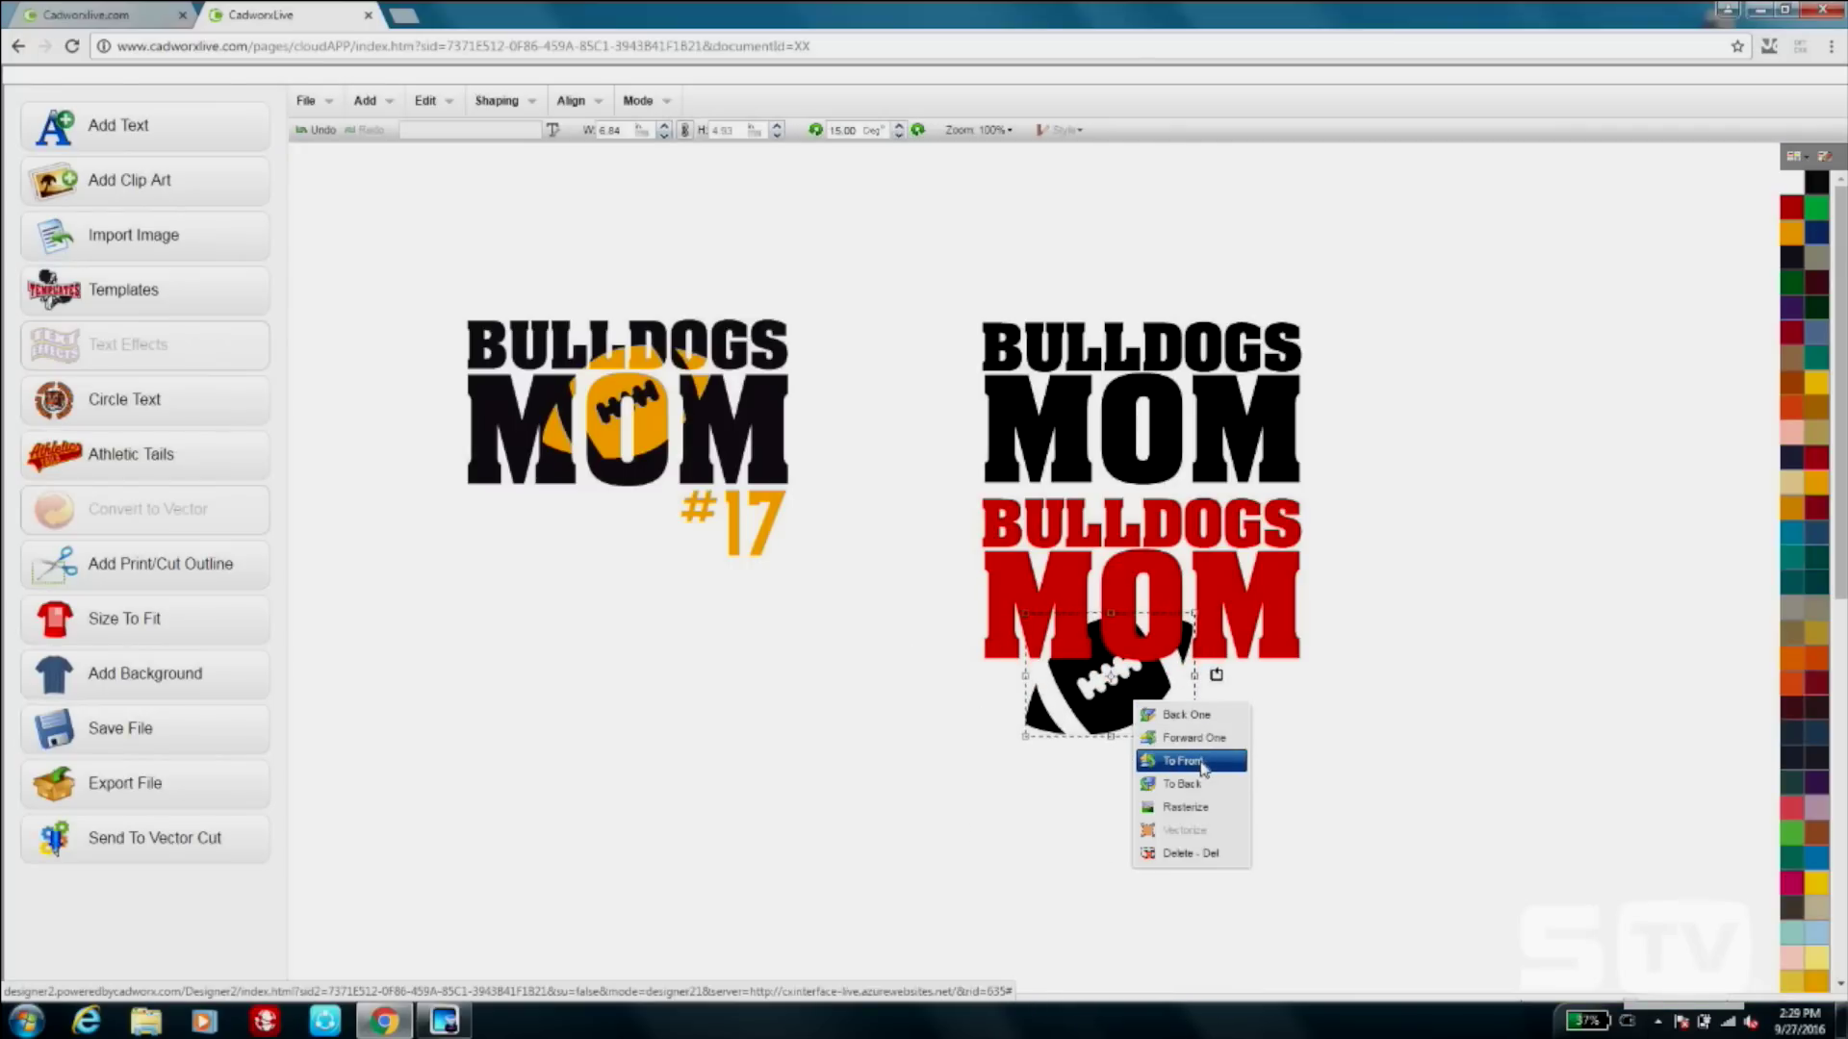
pyautogui.click(1201, 762)
pyautogui.moveTo(1102, 682); pyautogui.dragTo(1139, 585)
pyautogui.moveTo(1394, 734); pyautogui.dragTo(925, 482)
pyautogui.click(587, 114)
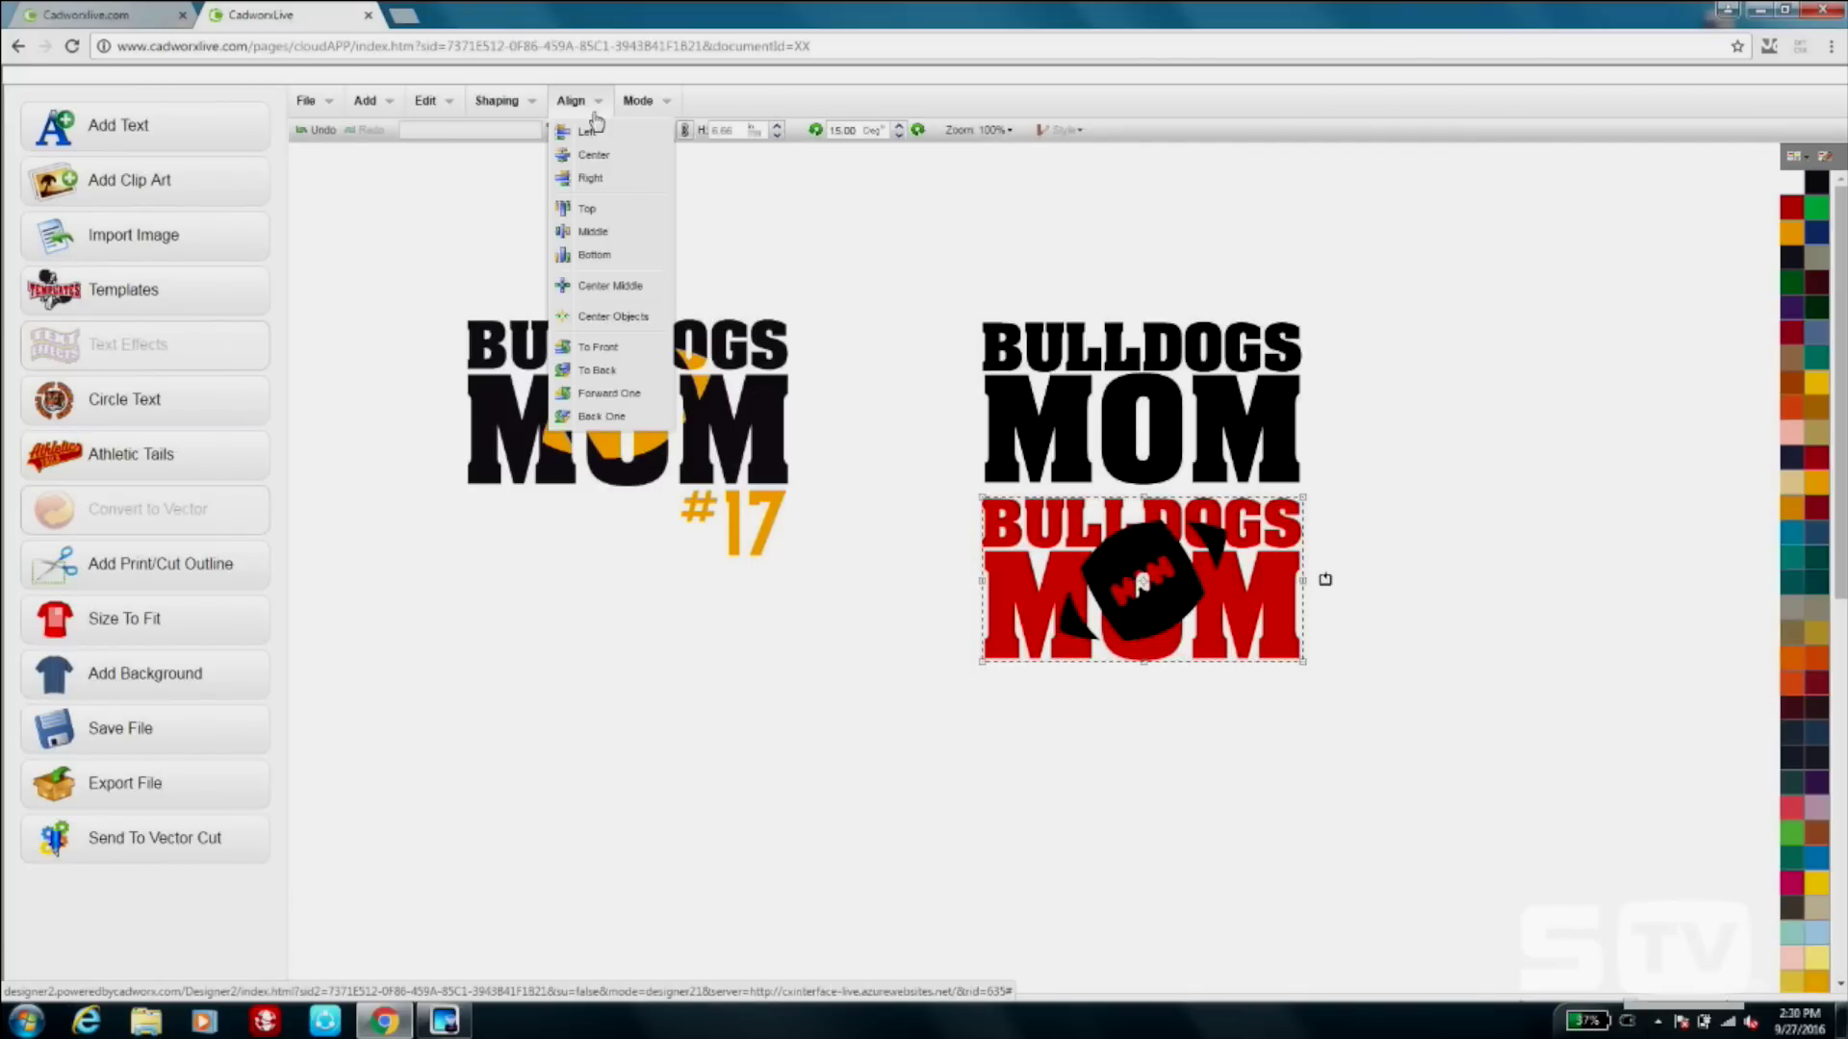
# Centre the football, cut it out of the red MOM with Back Minus Front, and move the red design.
pyautogui.click(578, 152)
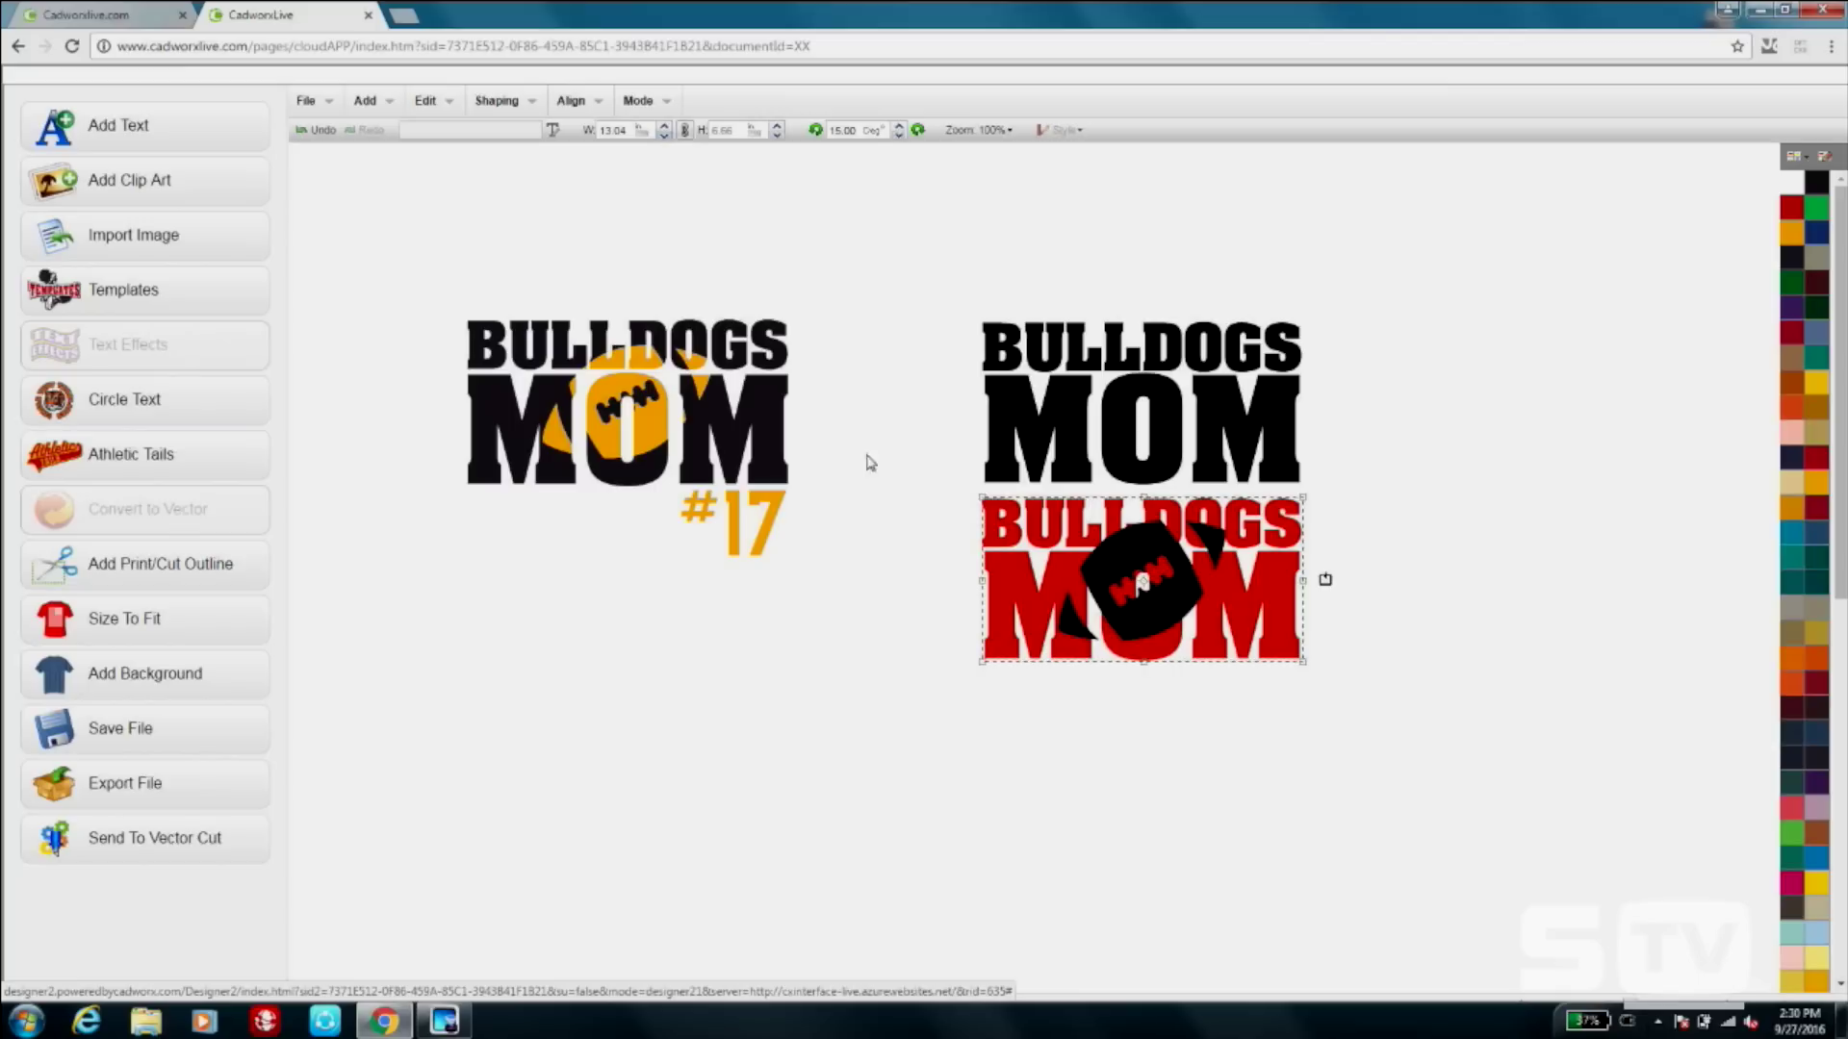
pyautogui.click(497, 102)
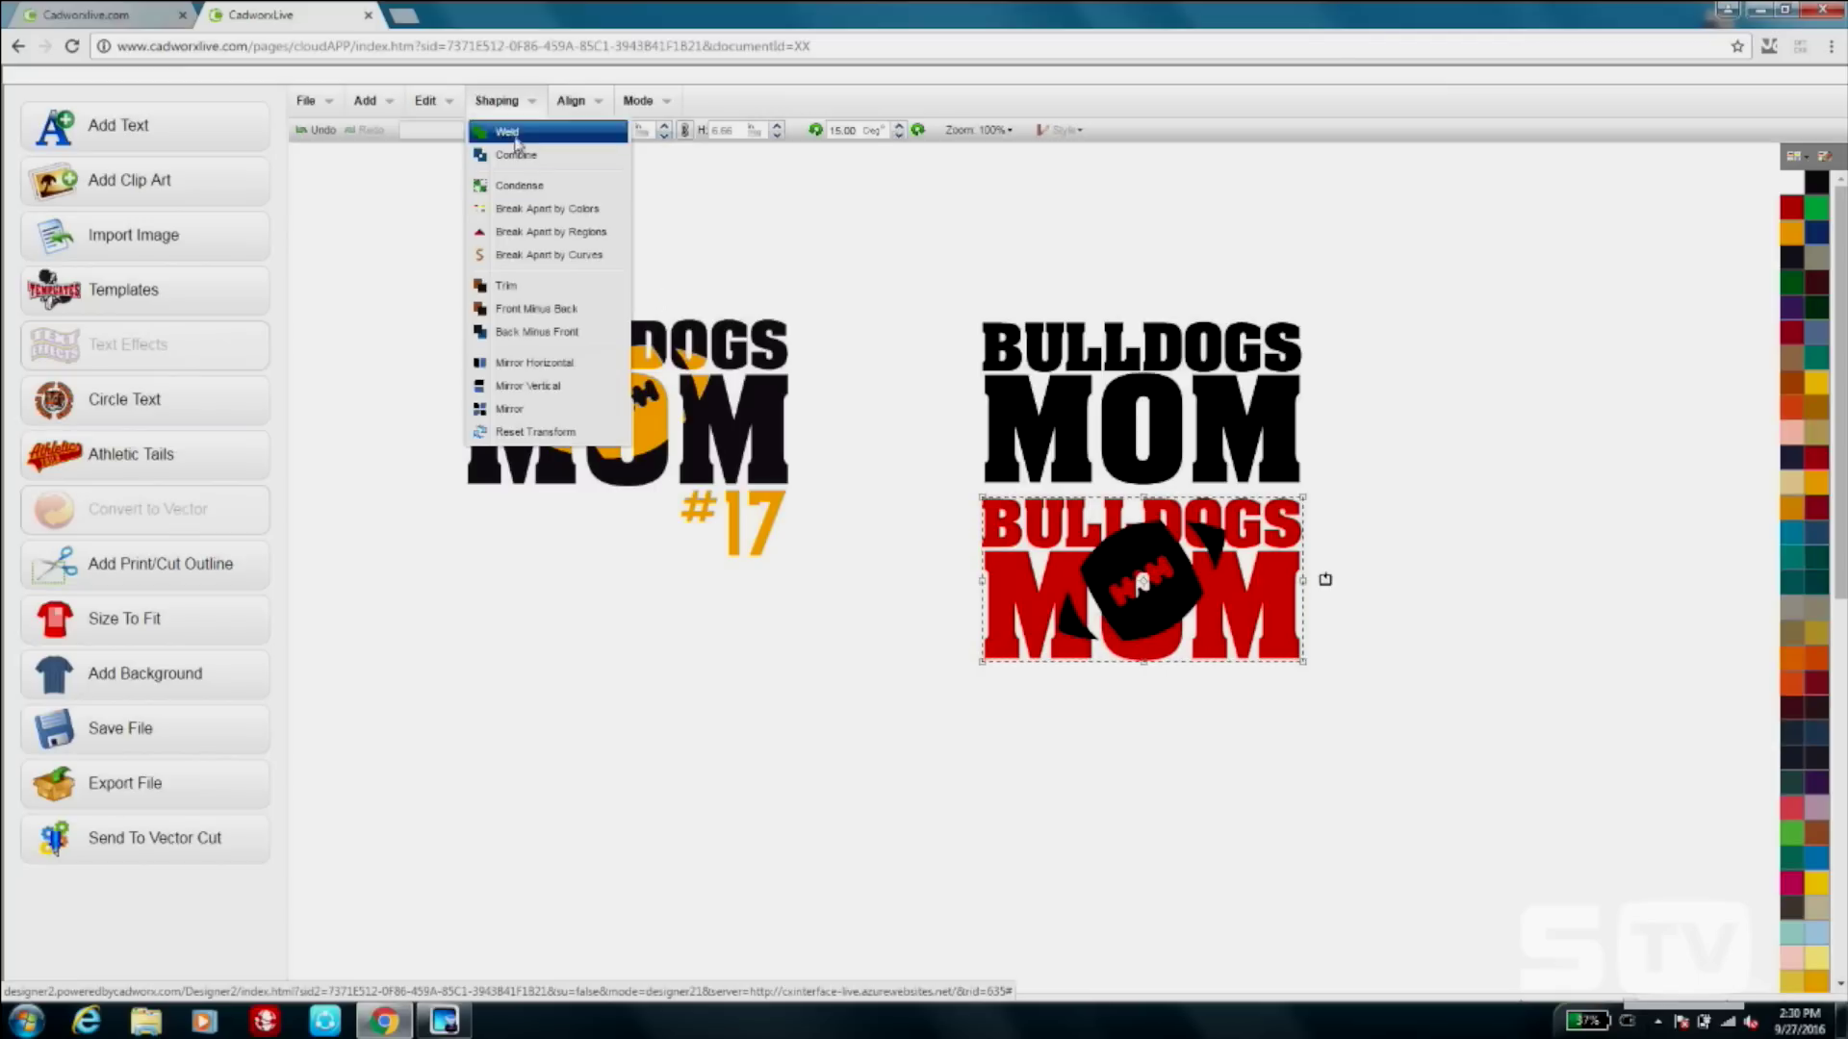
pyautogui.click(559, 333)
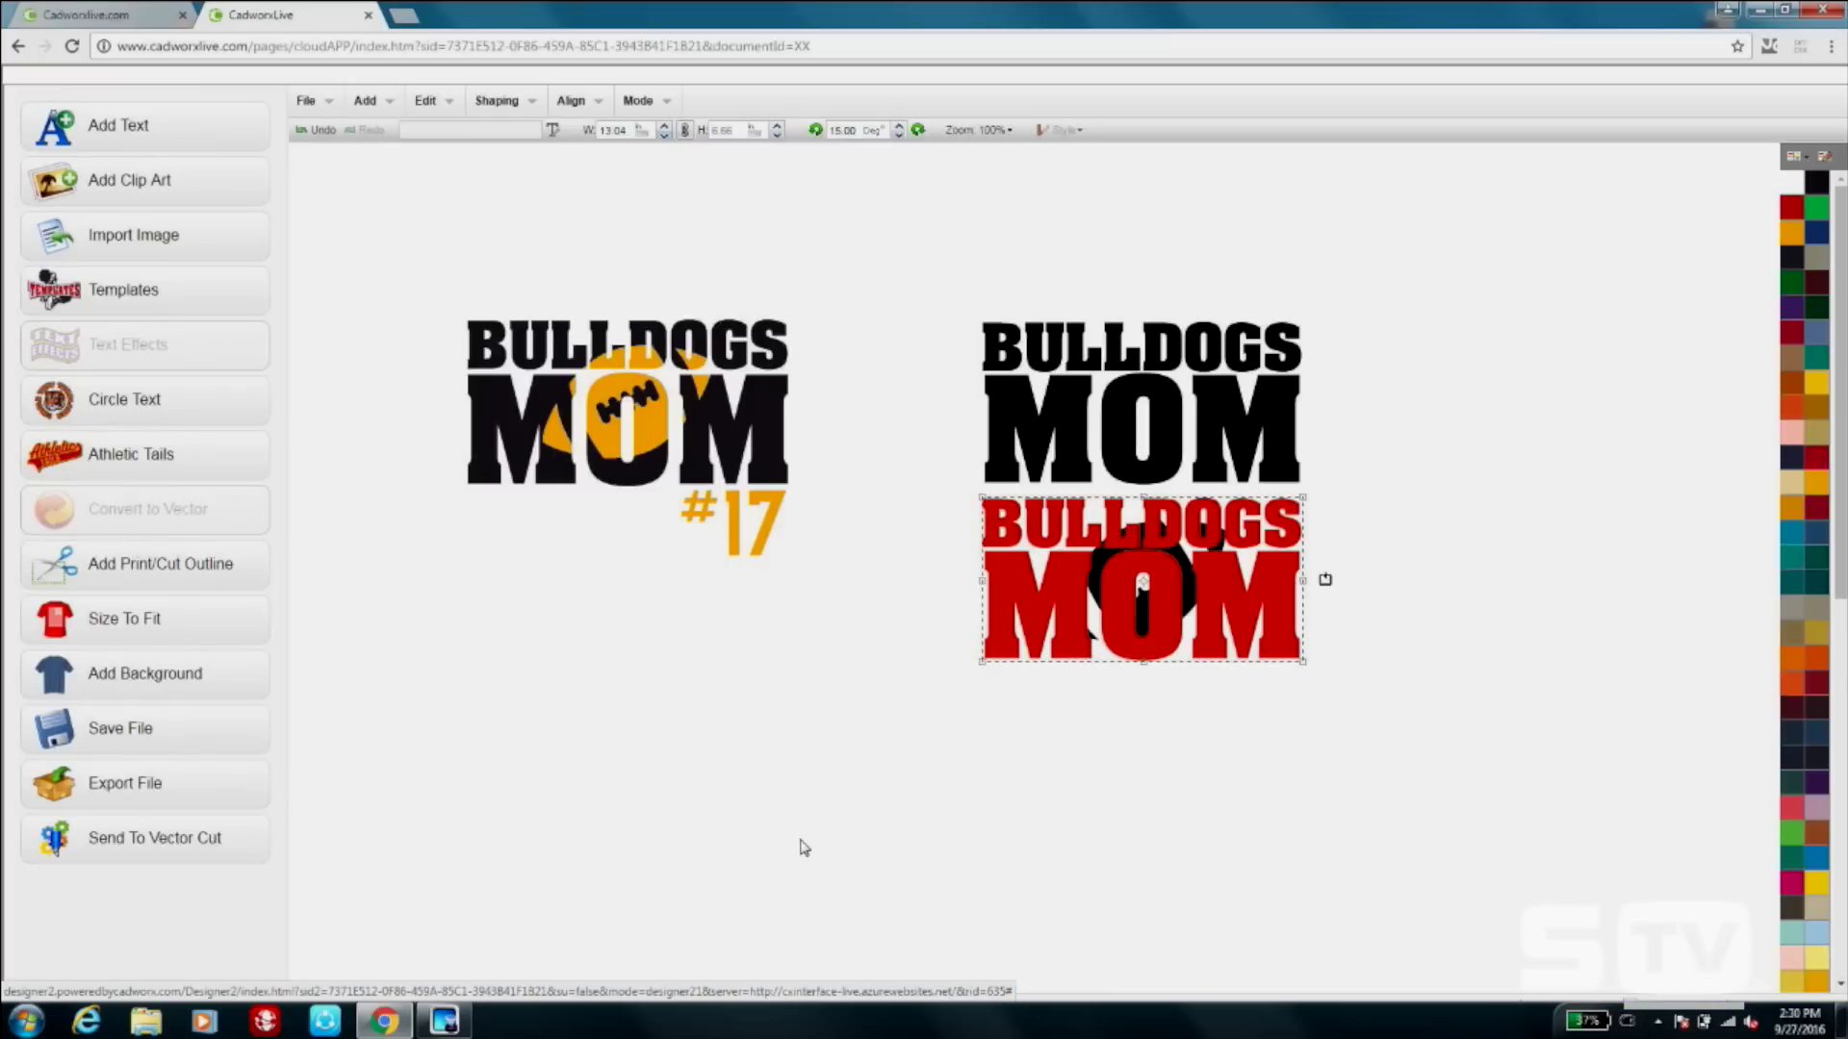
pyautogui.moveTo(1208, 569); pyautogui.dragTo(1237, 748)
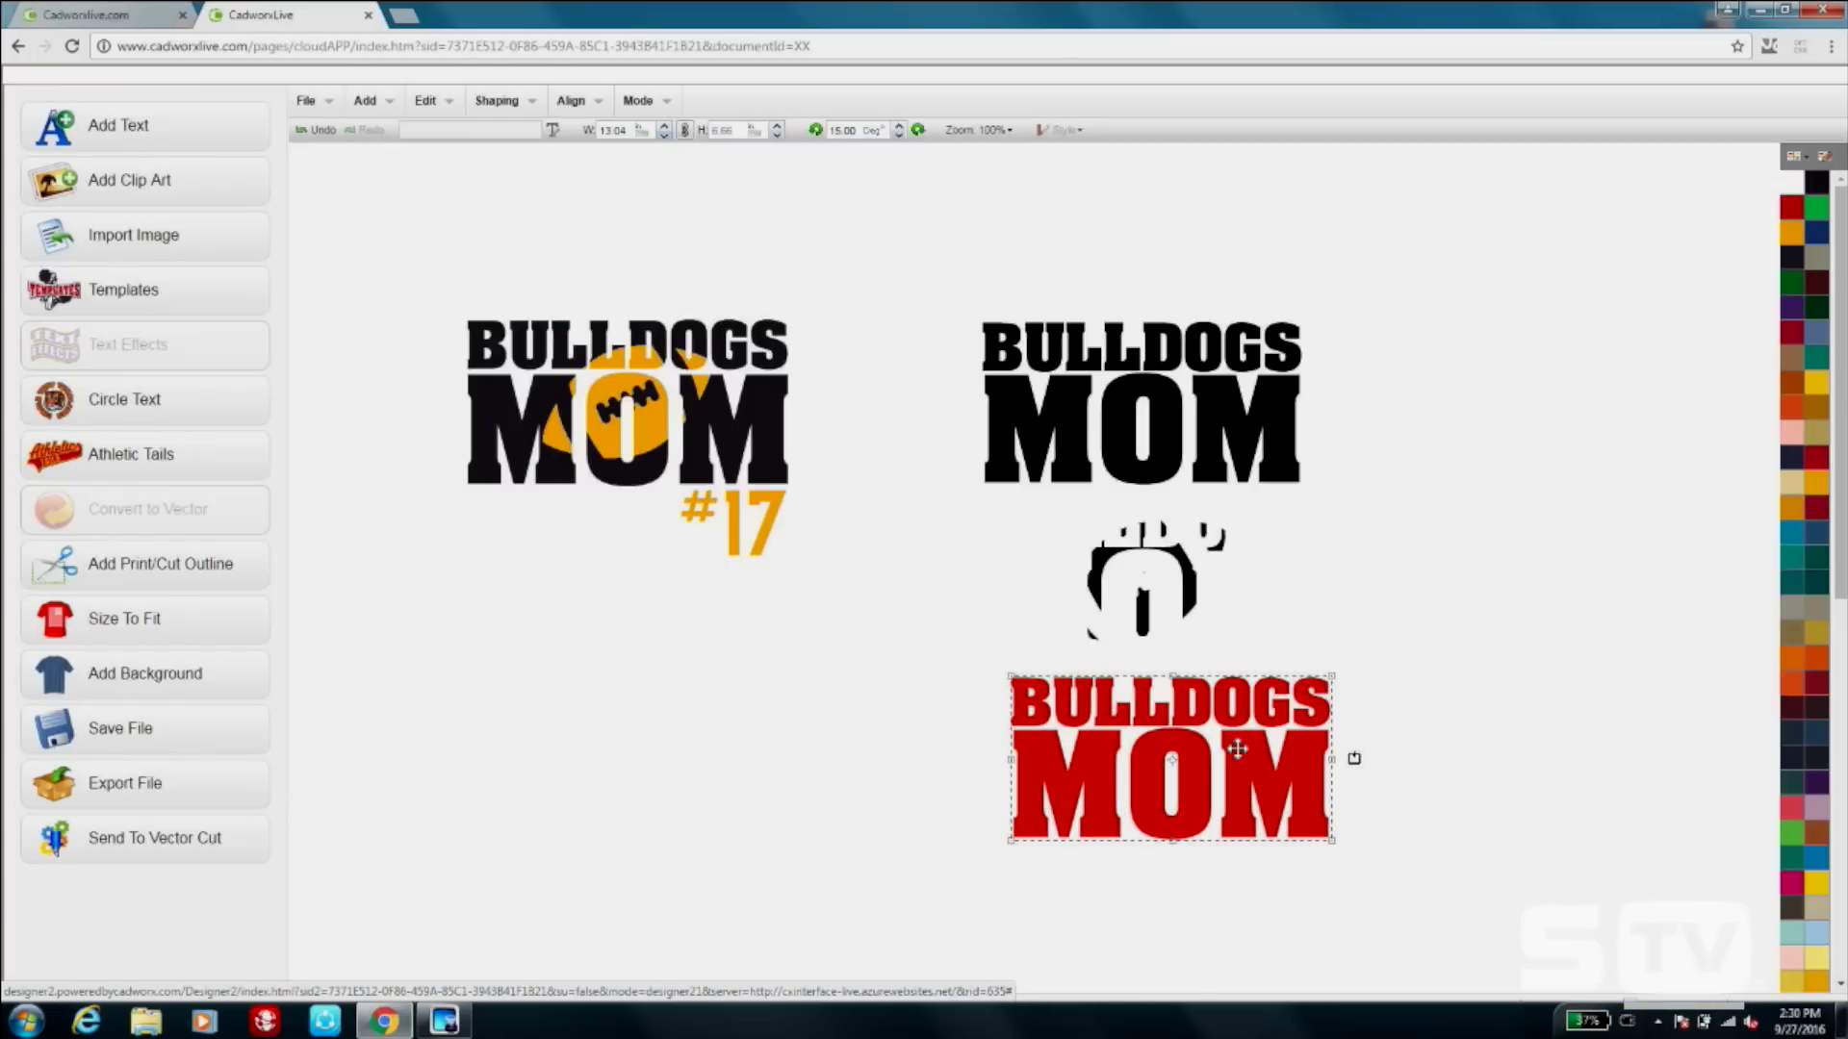
# Undo twice to restore the football and move it below the red BULLDOGS MOM.
pyautogui.click(322, 132)
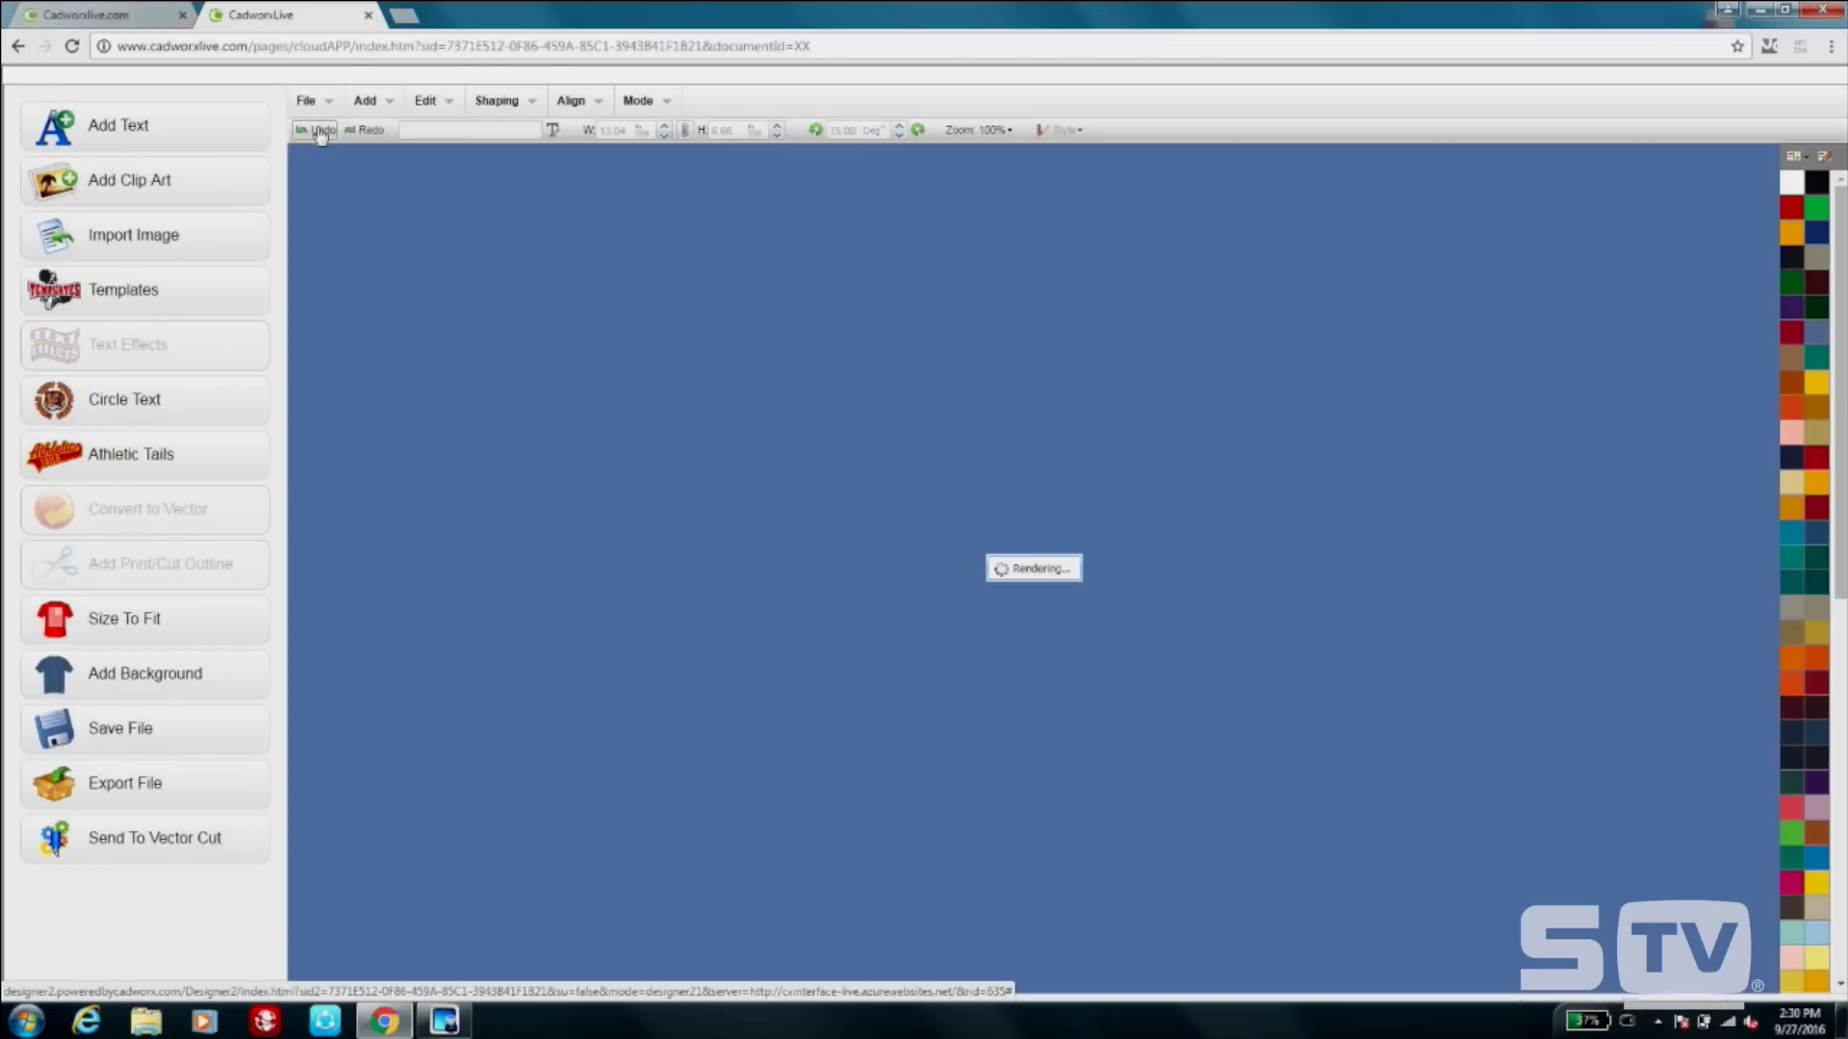
pyautogui.click(322, 131)
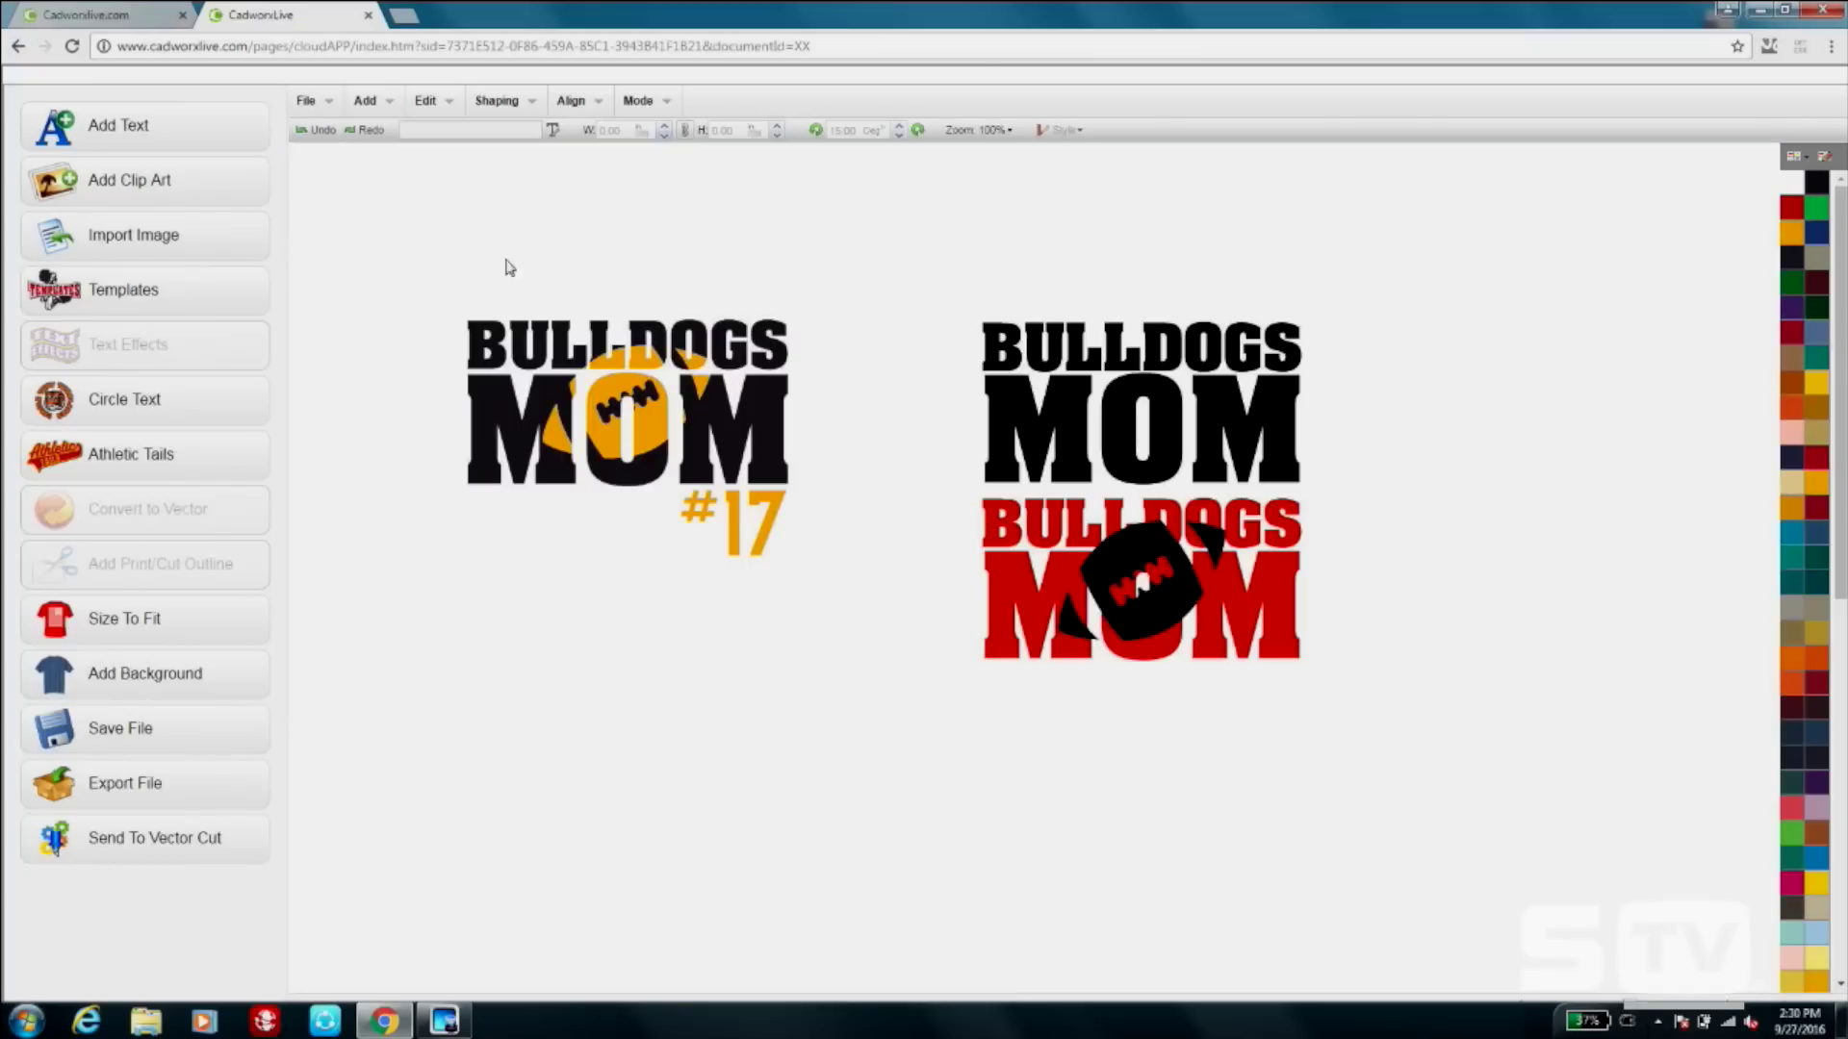
pyautogui.moveTo(1153, 595); pyautogui.dragTo(1169, 731)
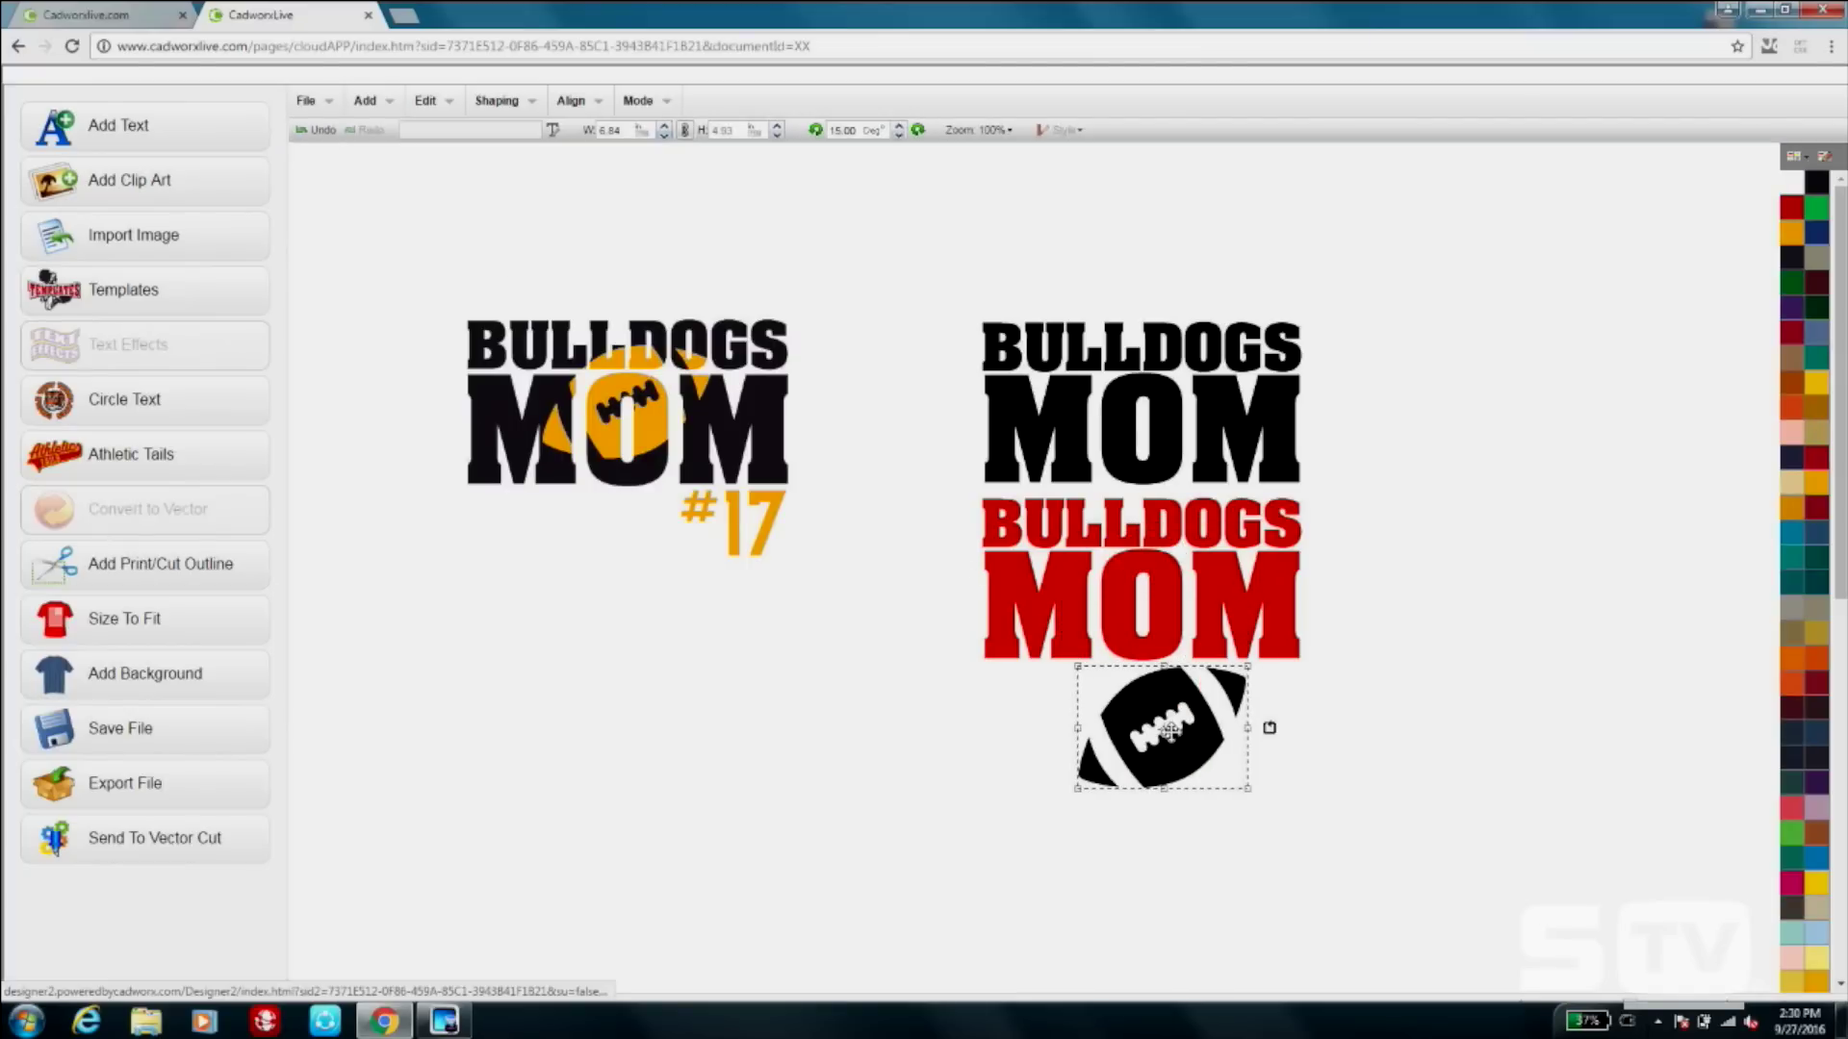
# Send the football and red design to the back, then place the football over MOM's O.
pyautogui.click(1262, 593)
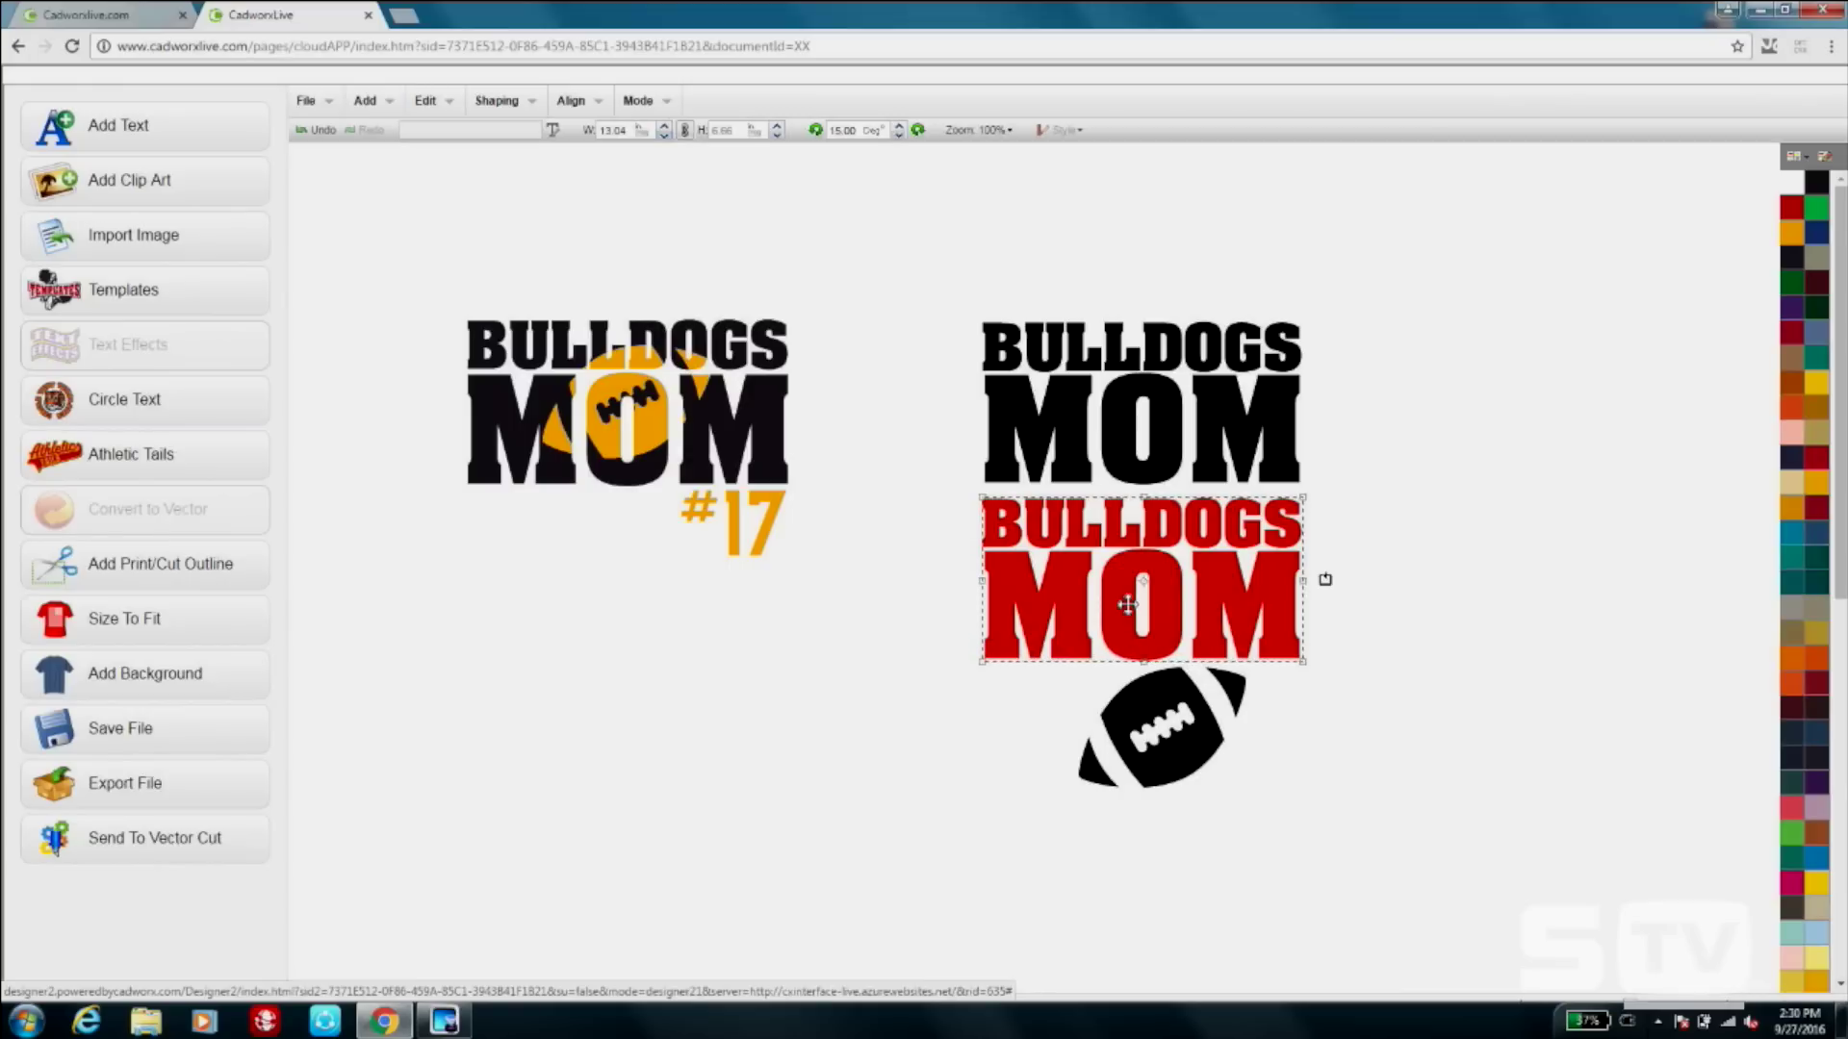
pyautogui.moveTo(1181, 773)
pyautogui.mouseDown()
pyautogui.moveTo(1174, 717)
pyautogui.moveTo(1172, 789)
pyautogui.mouseUp()
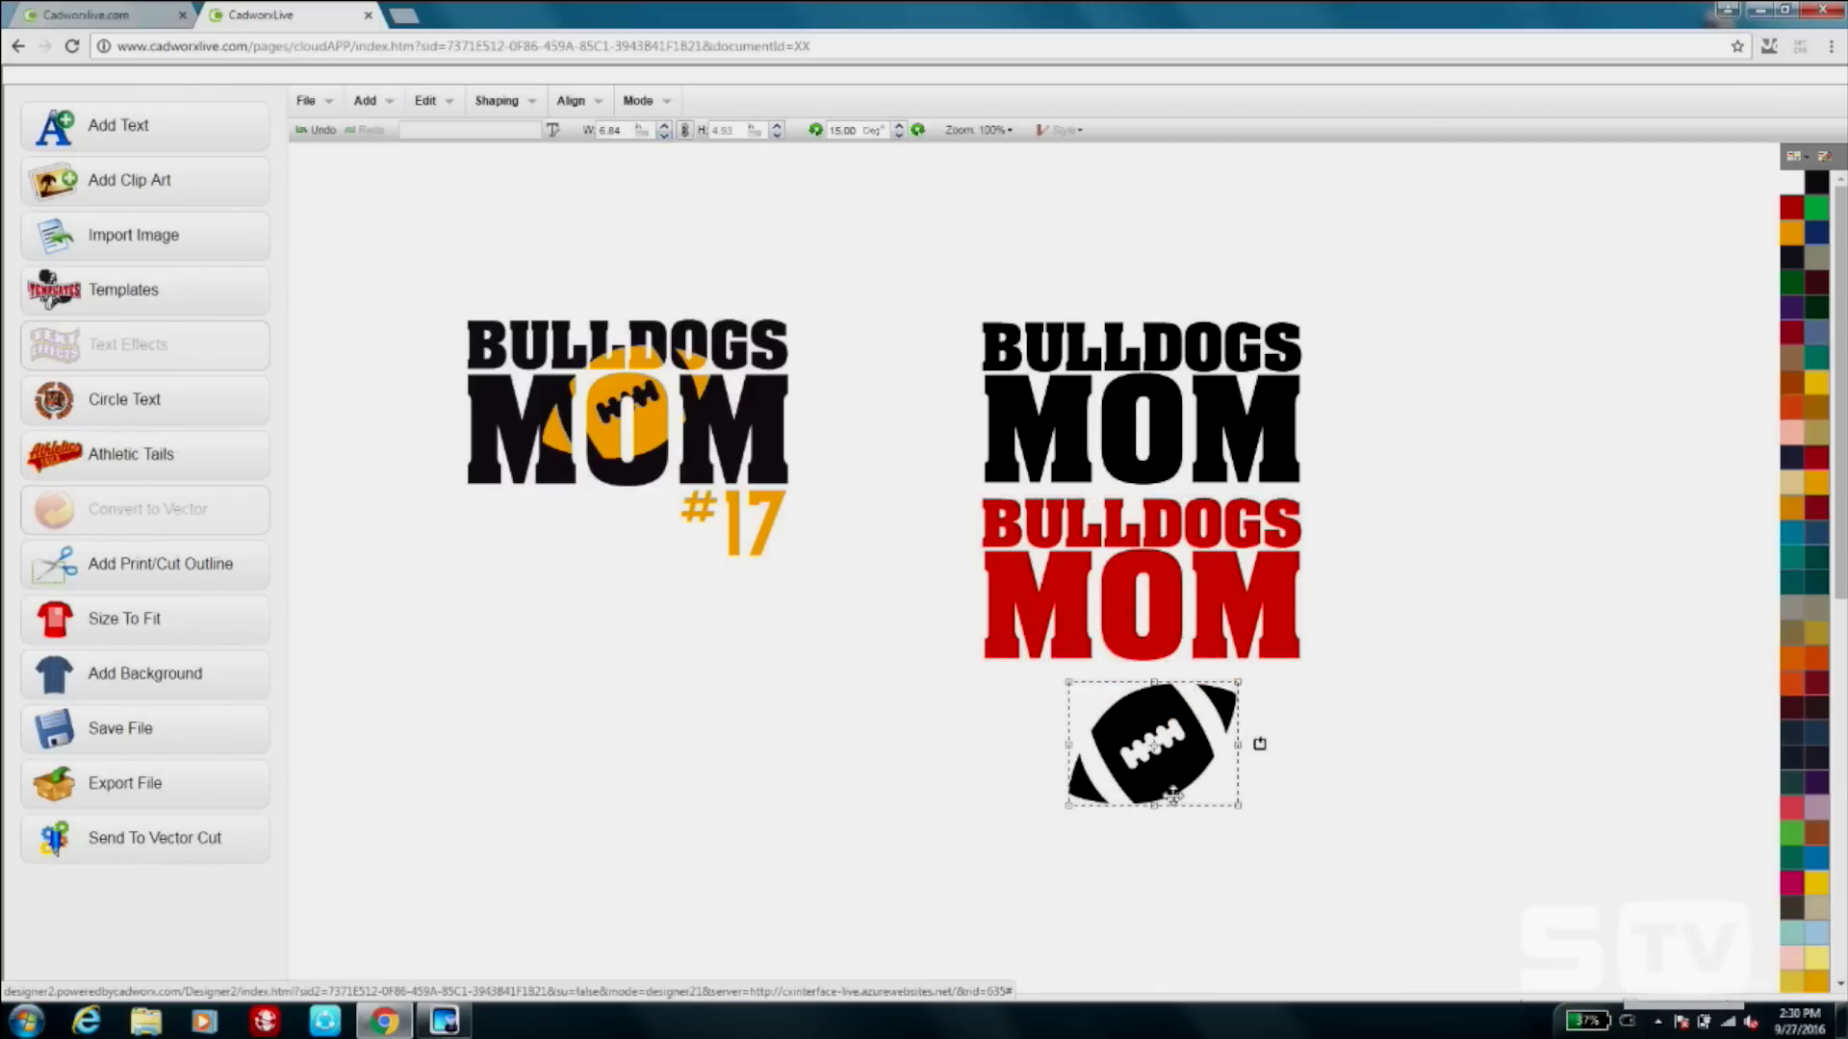
pyautogui.rightClick(1157, 760)
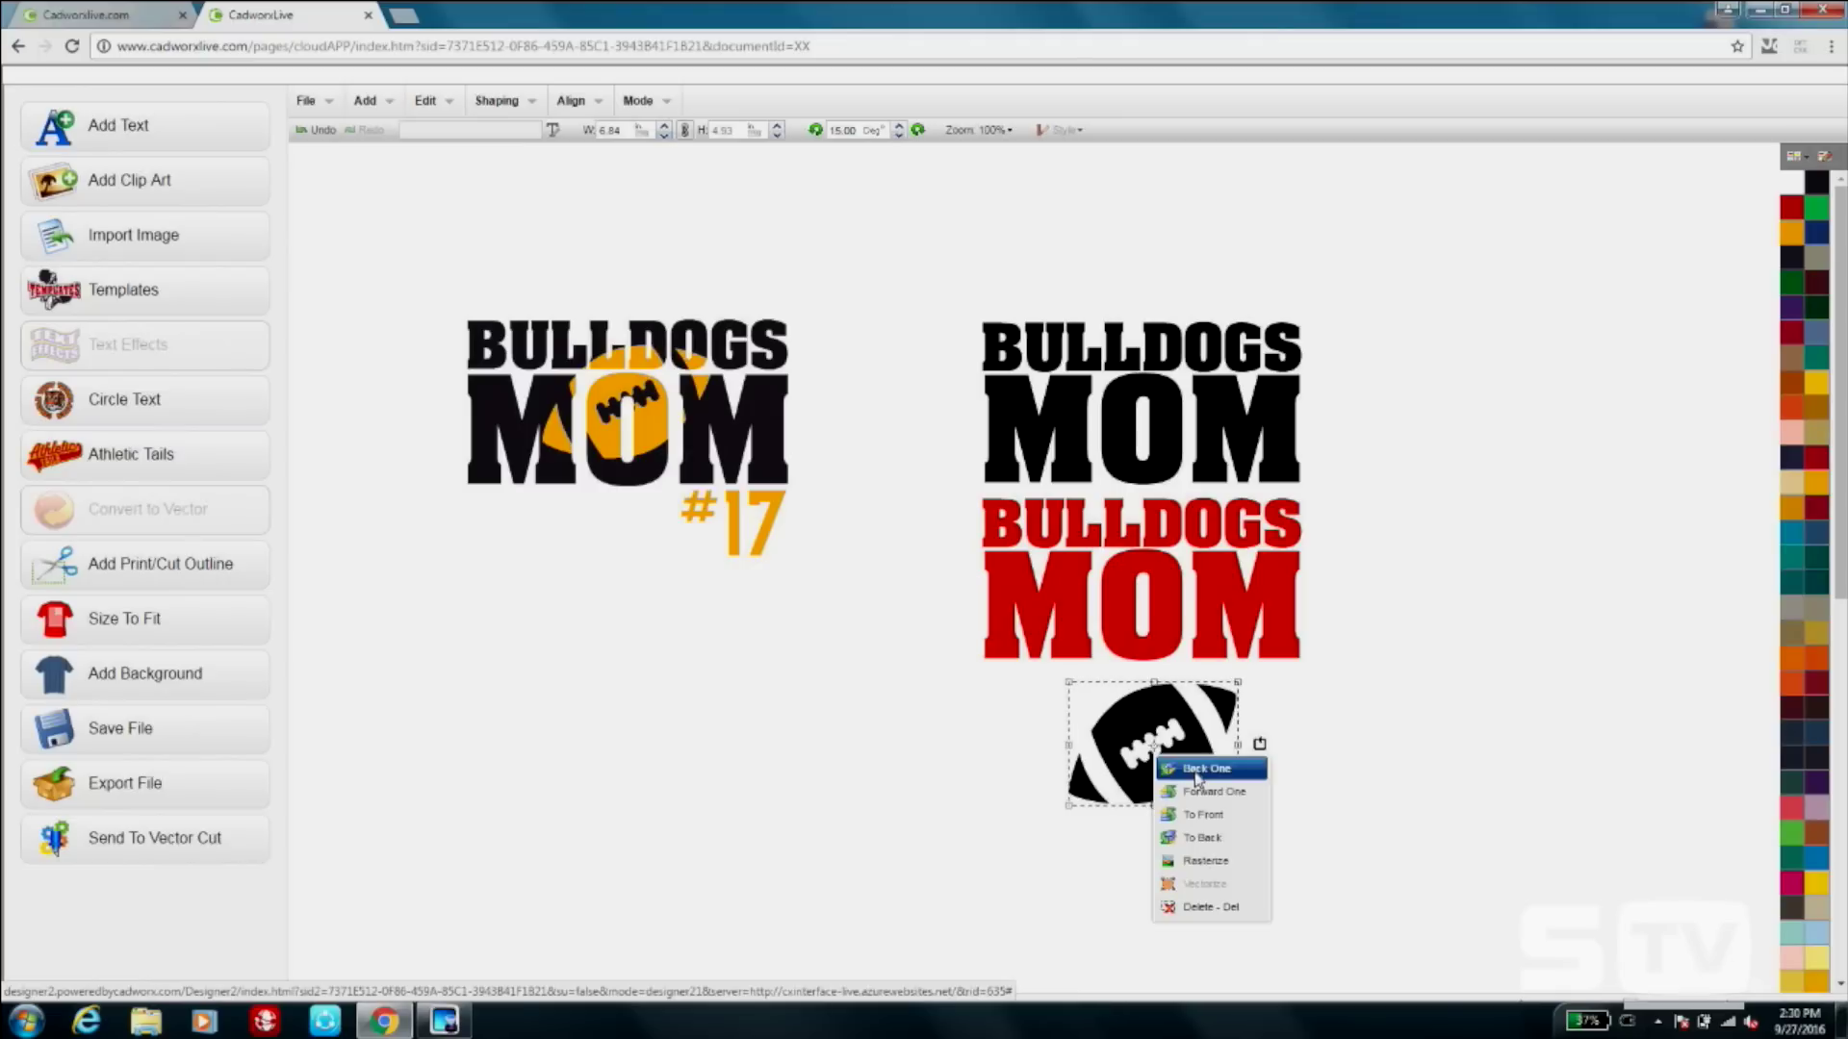
pyautogui.click(1215, 838)
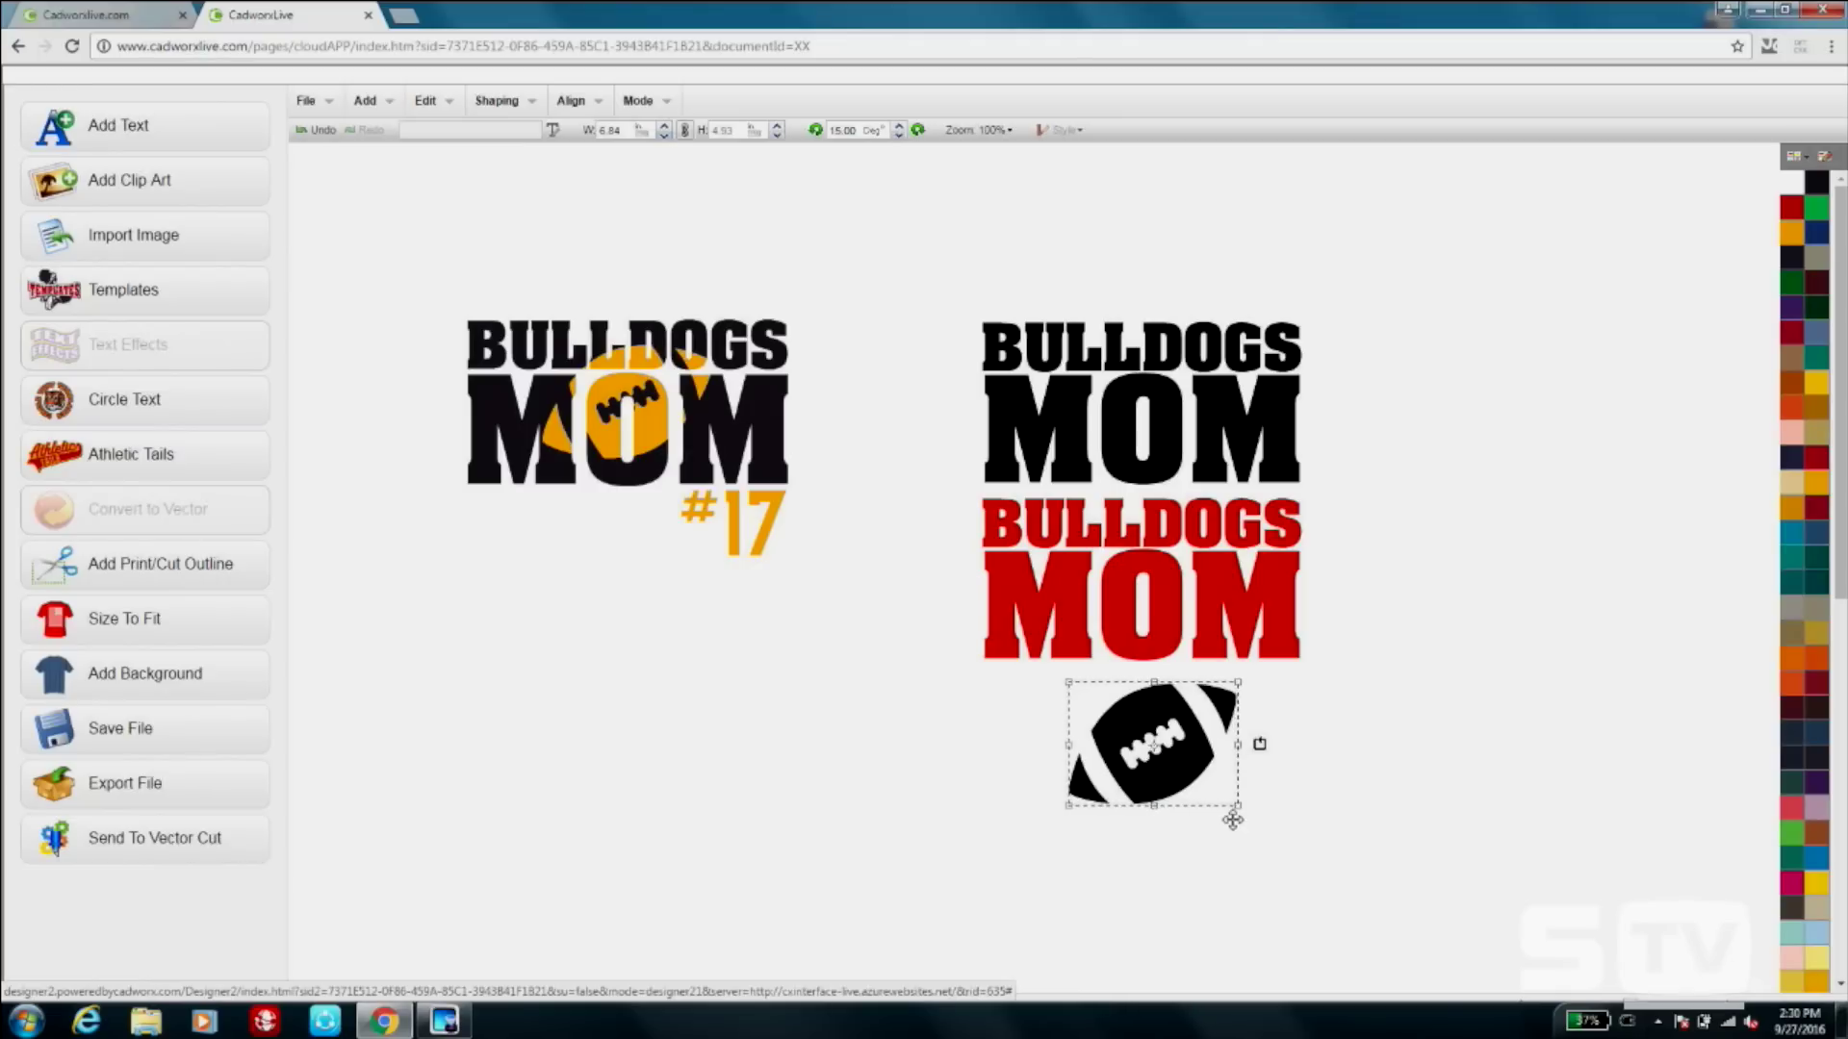
pyautogui.rightClick(1150, 605)
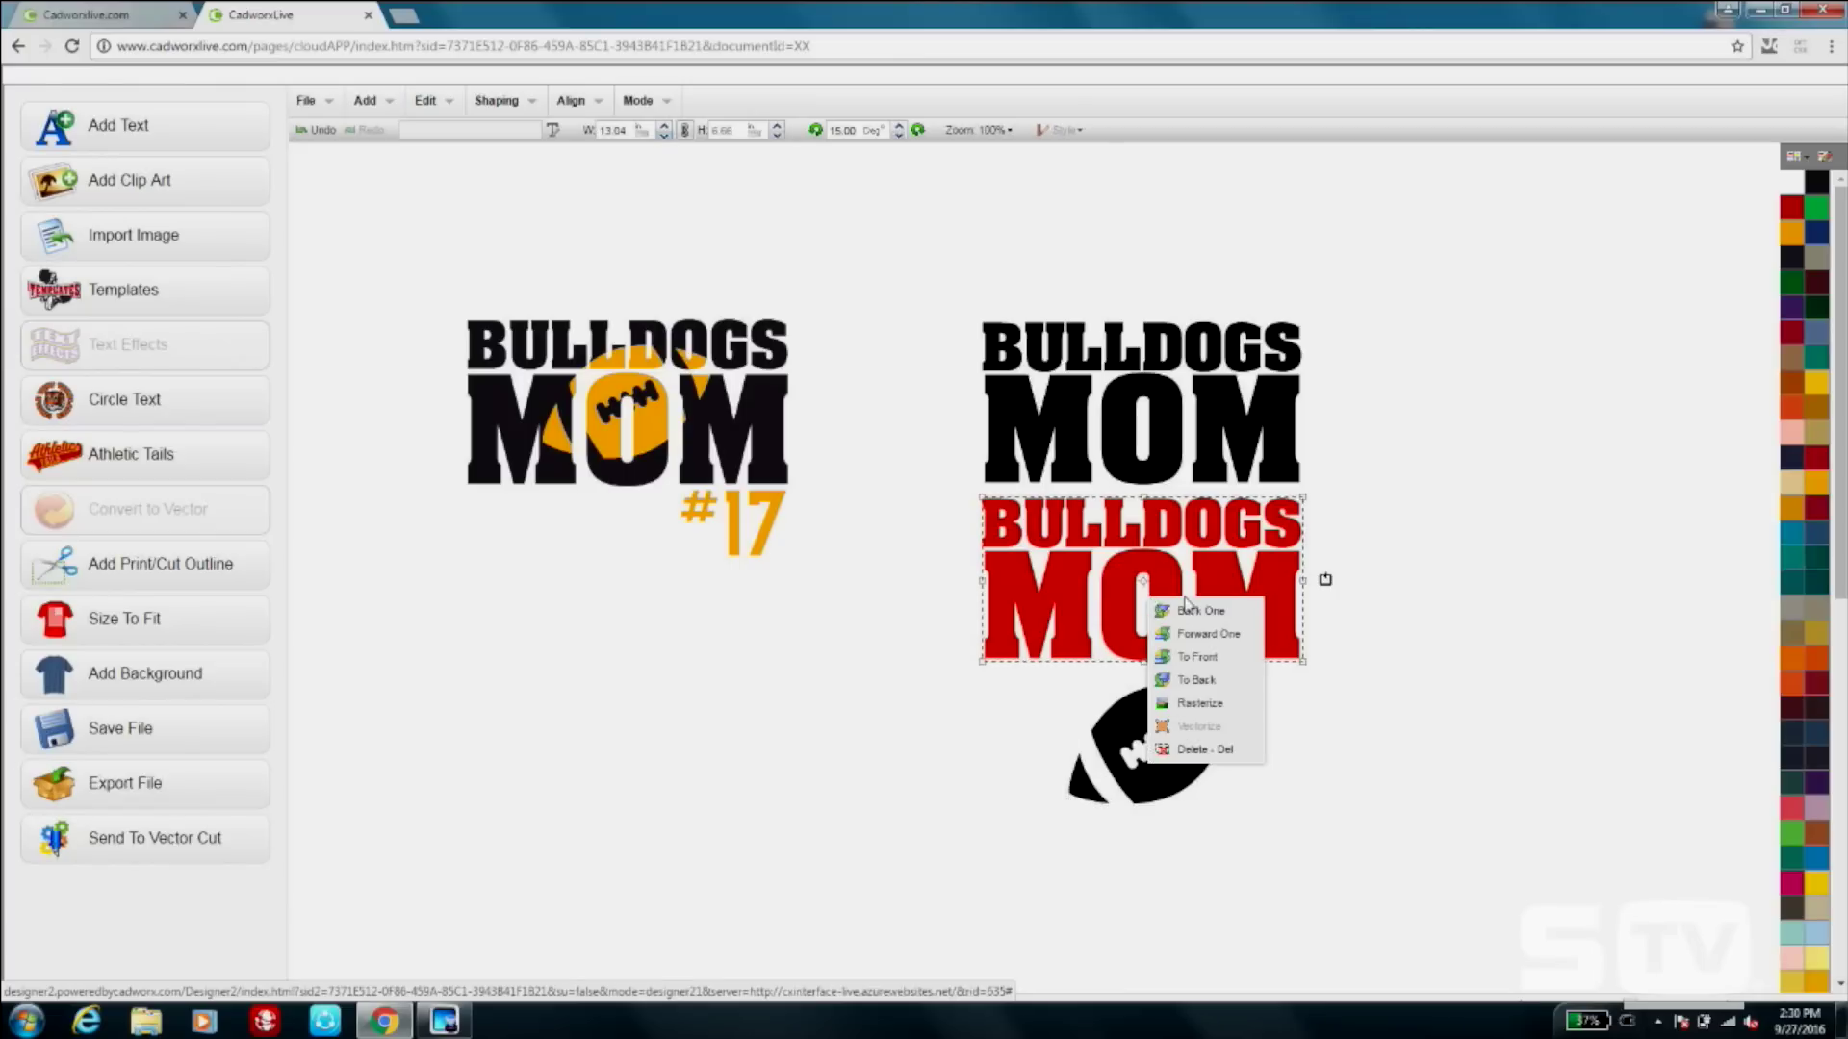
pyautogui.click(1245, 681)
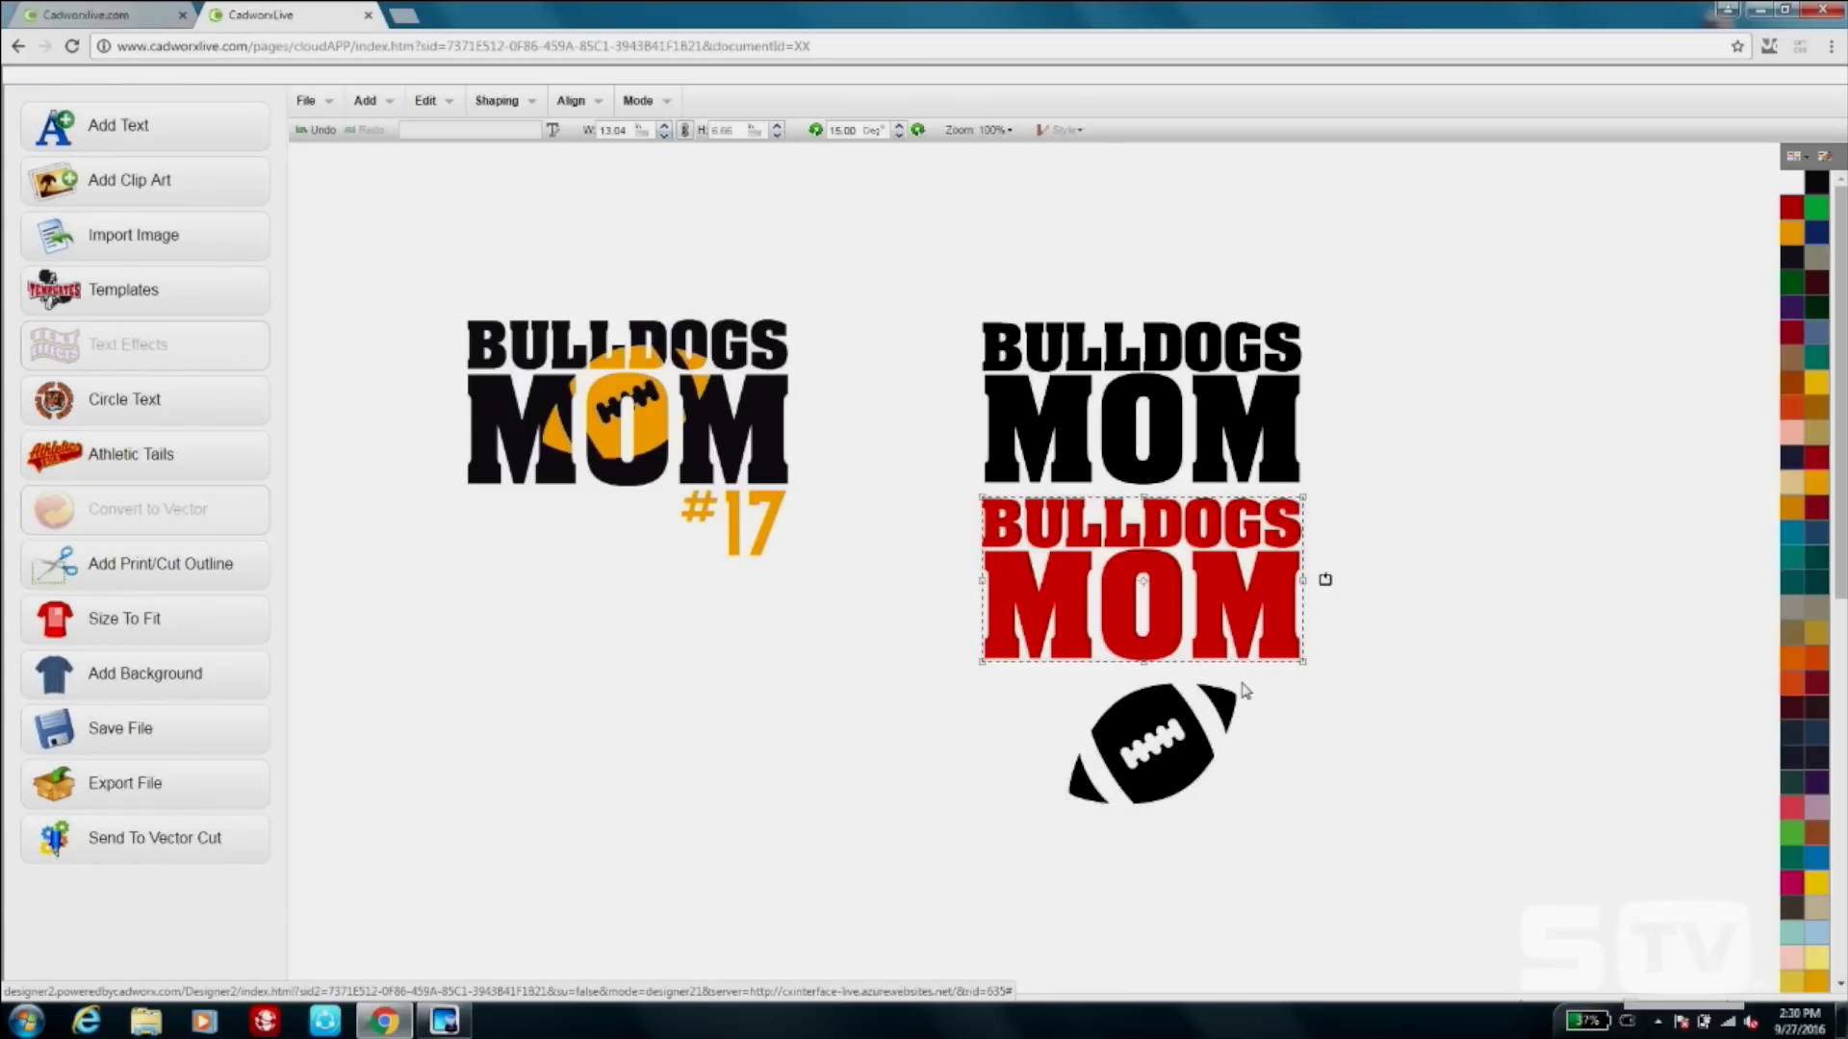
pyautogui.click(1190, 774)
pyautogui.moveTo(1189, 775); pyautogui.dragTo(1185, 616)
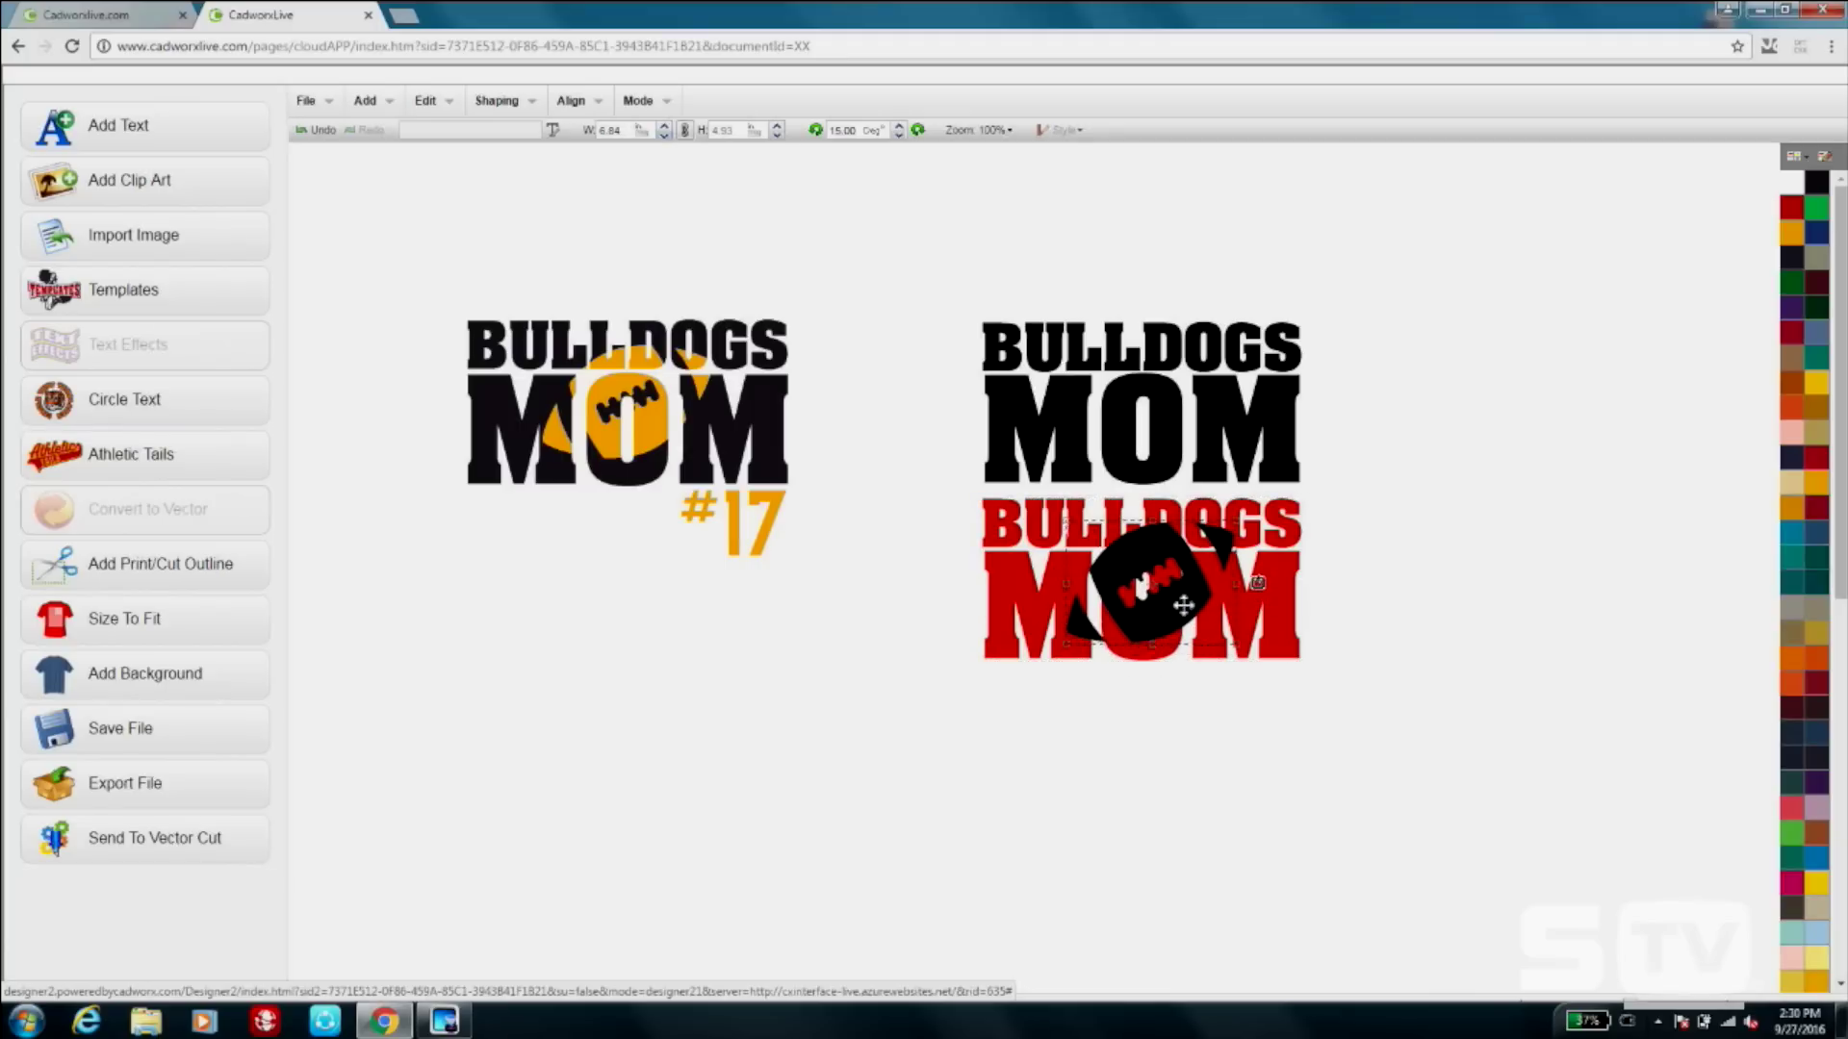
# Centre-align the red design and football, then reselect them together.
pyautogui.moveTo(1392, 719); pyautogui.dragTo(962, 484)
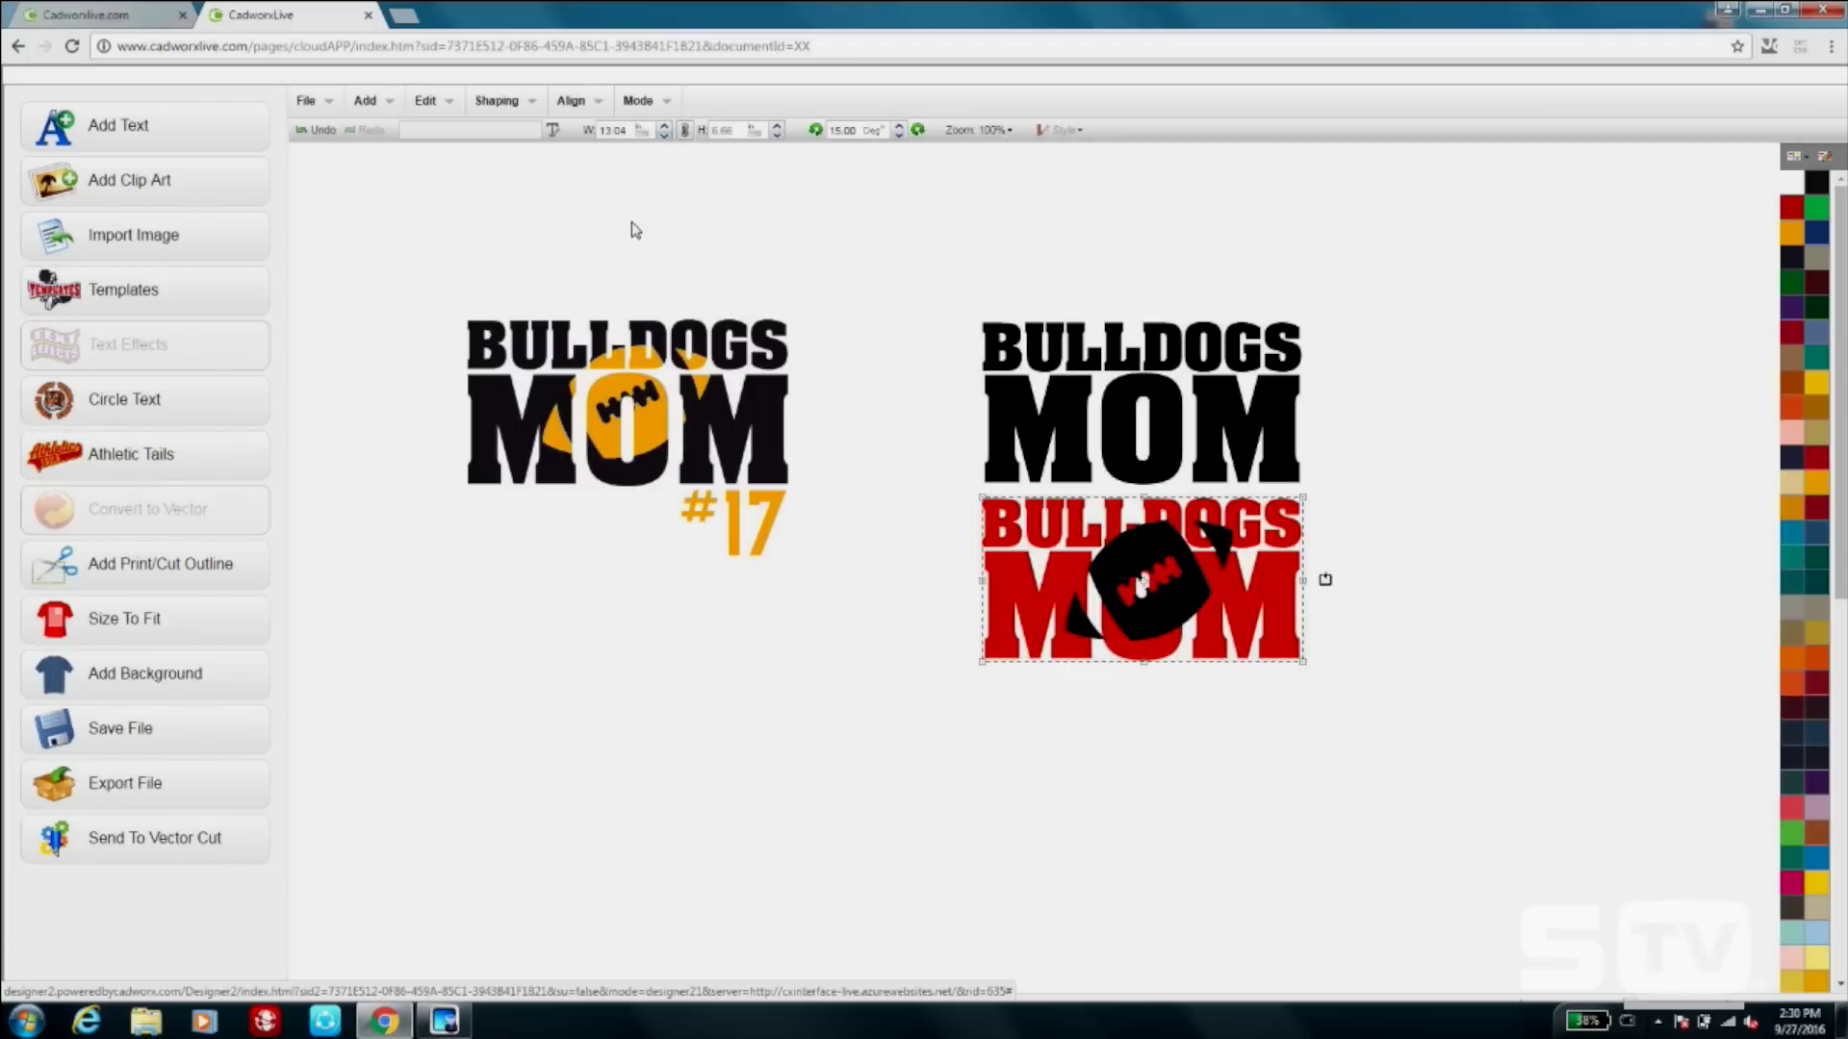
pyautogui.click(503, 102)
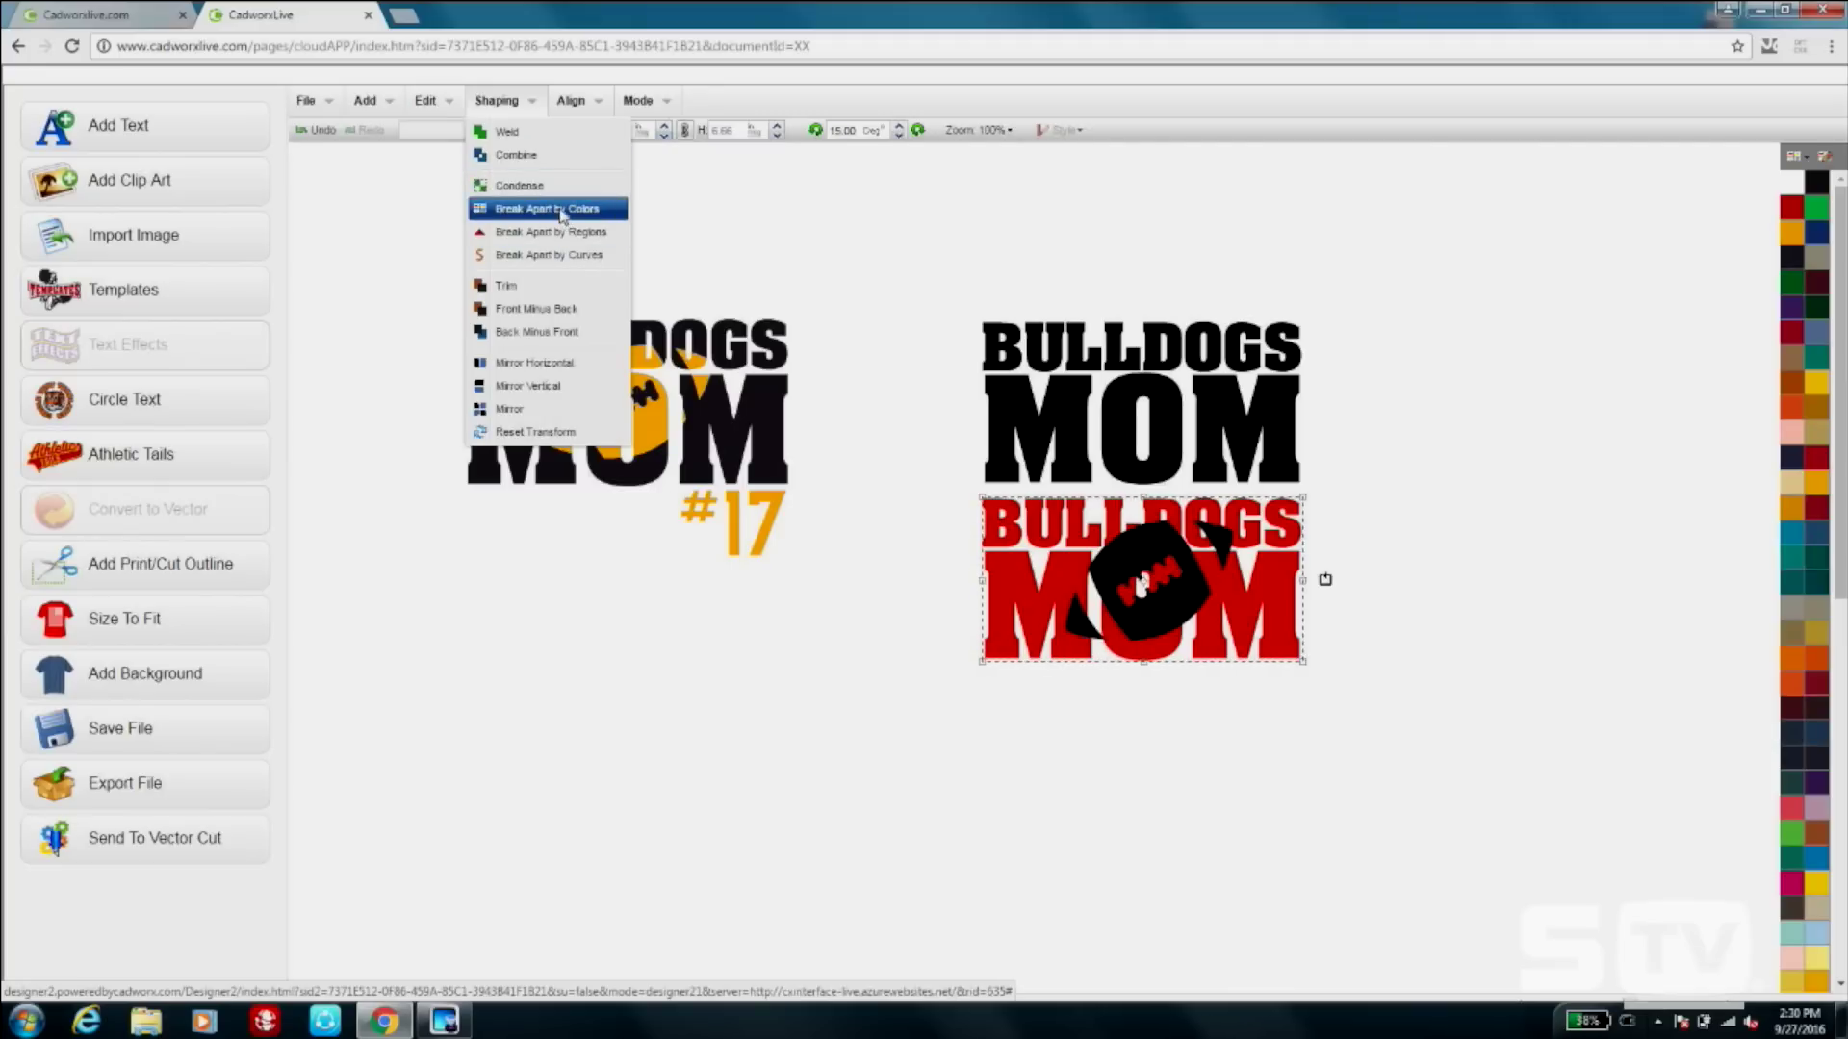
pyautogui.click(571, 100)
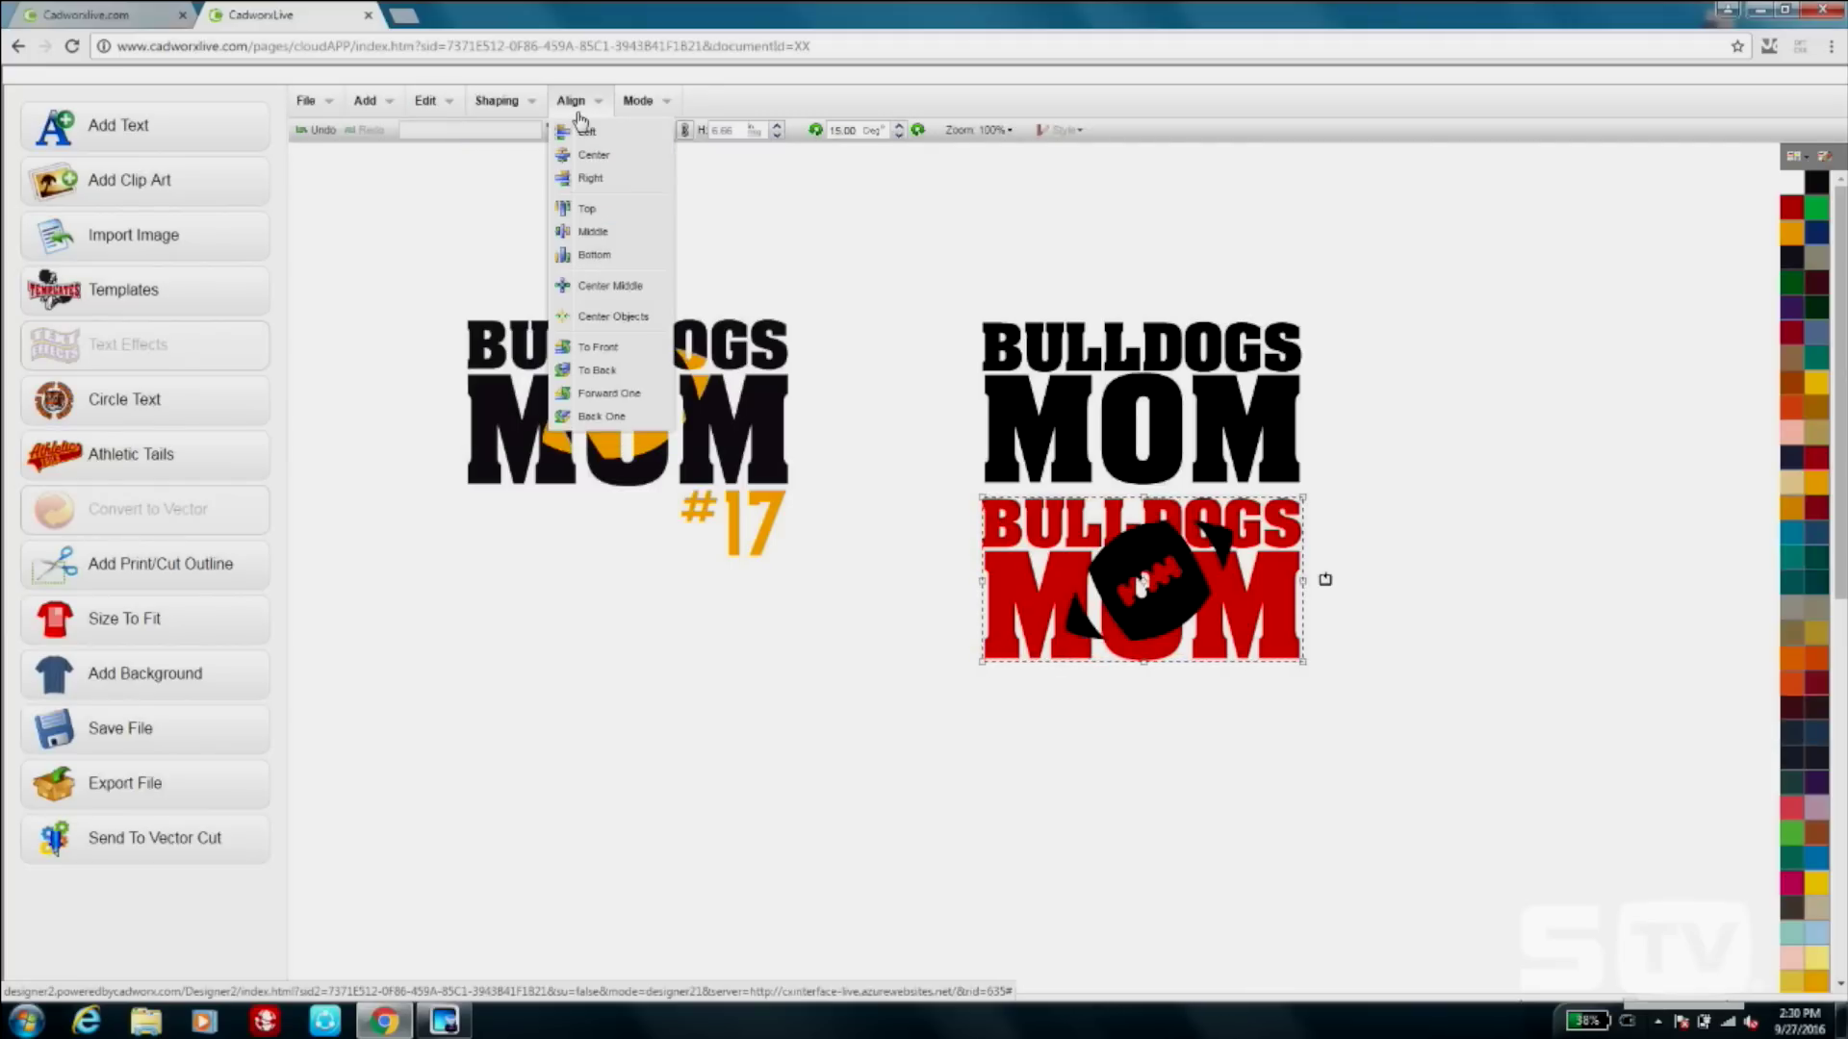
pyautogui.click(592, 157)
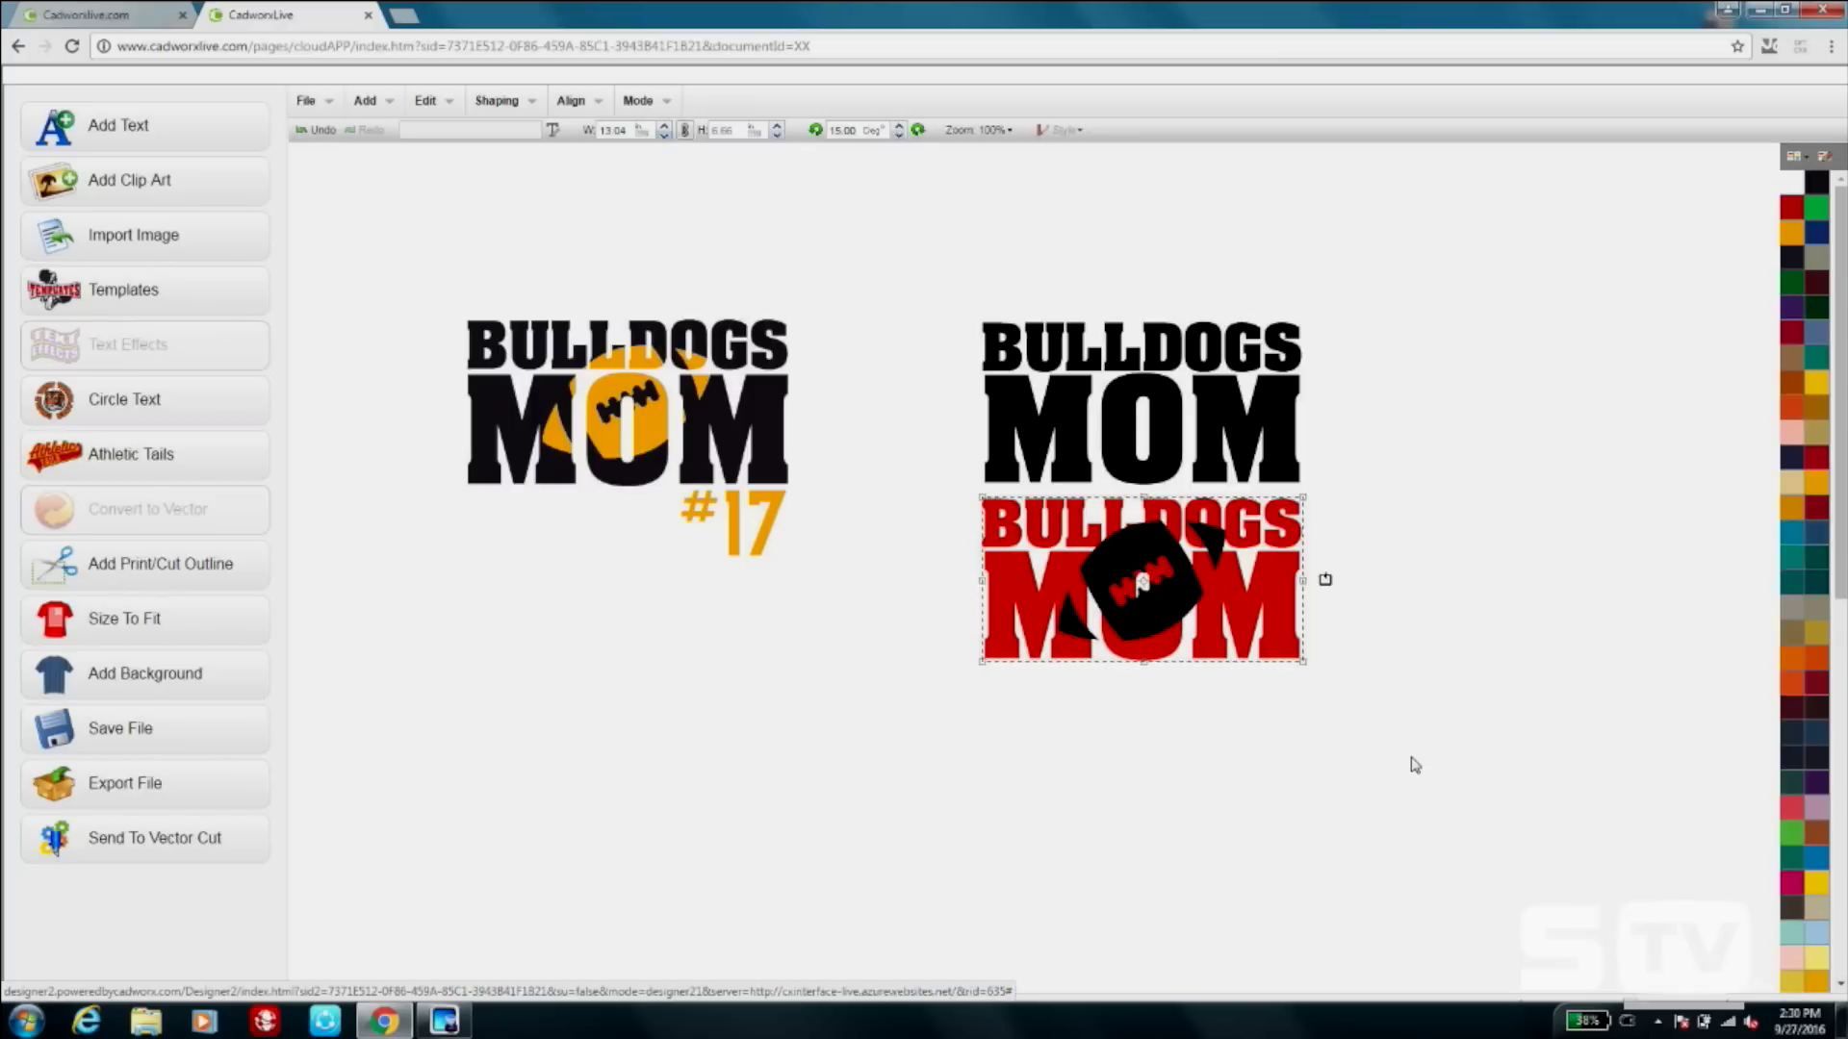
pyautogui.click(1411, 762)
pyautogui.moveTo(995, 617); pyautogui.dragTo(909, 487)
# Cut the football out of the red BULLDOGS MOM, move the football aside, and lay red over black.
pyautogui.click(497, 101)
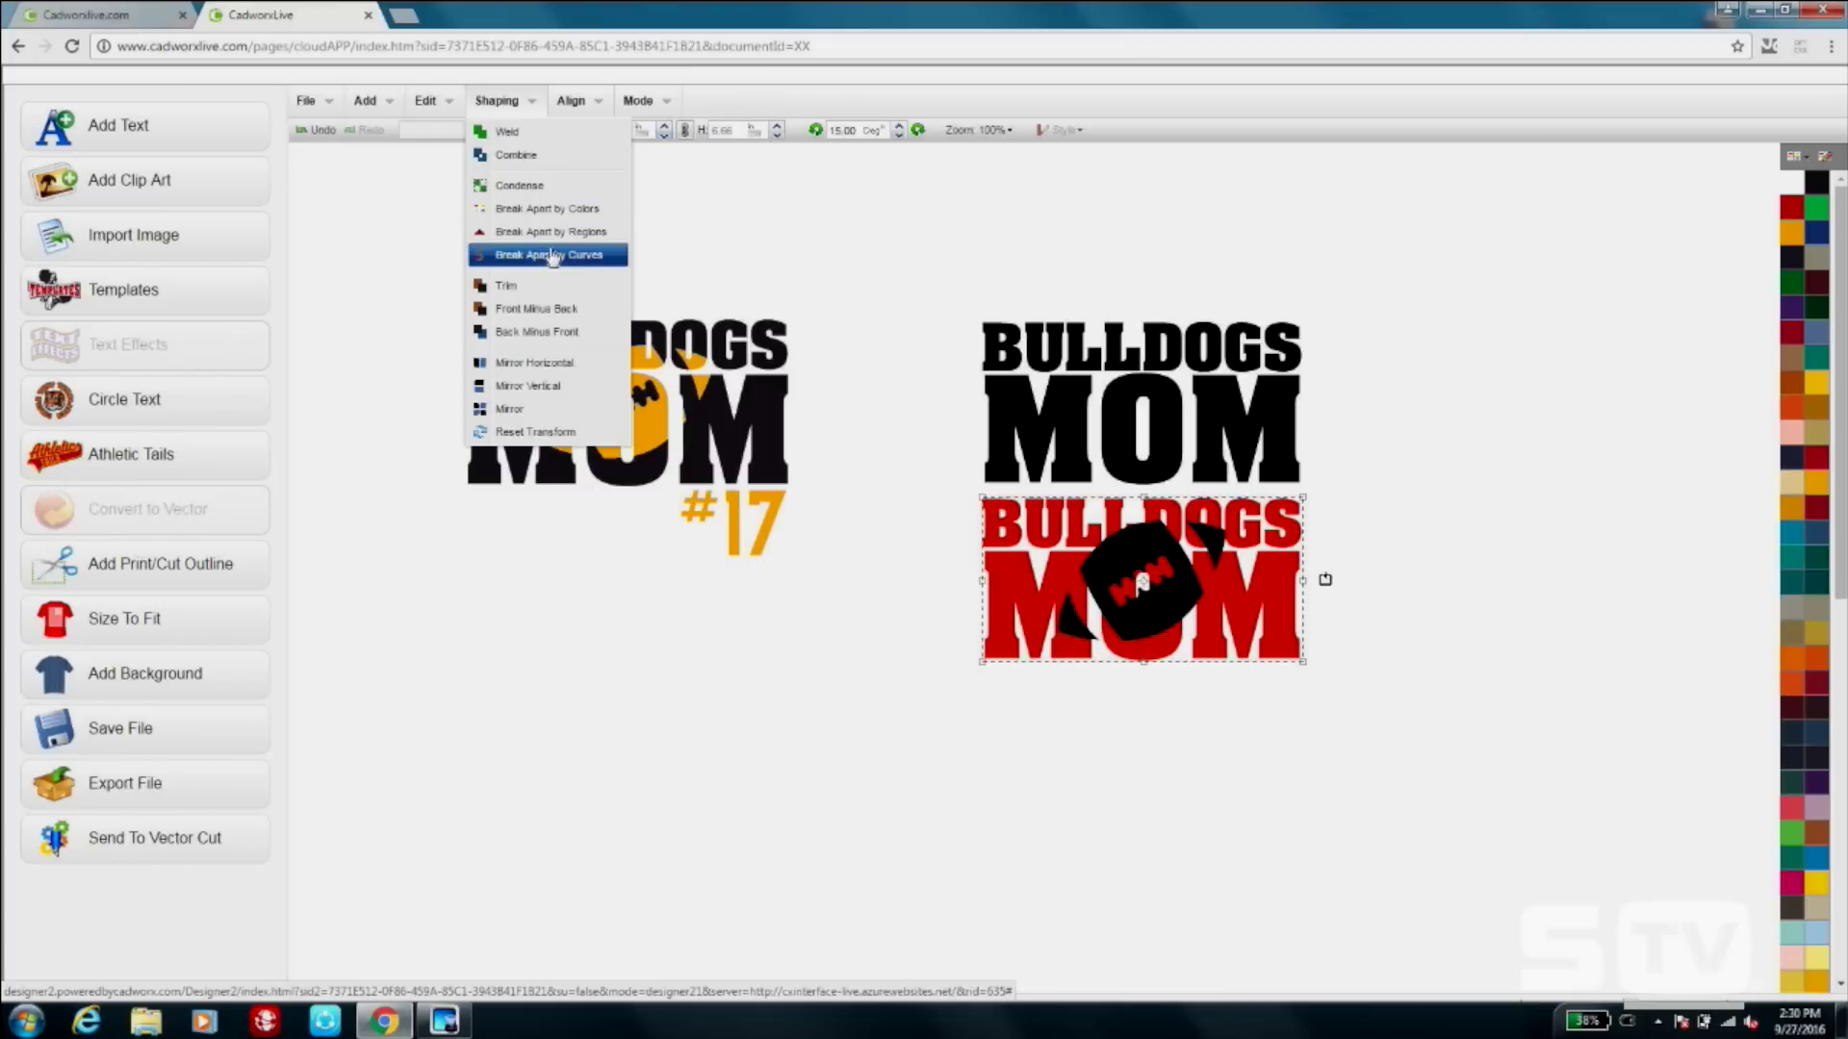
pyautogui.click(566, 331)
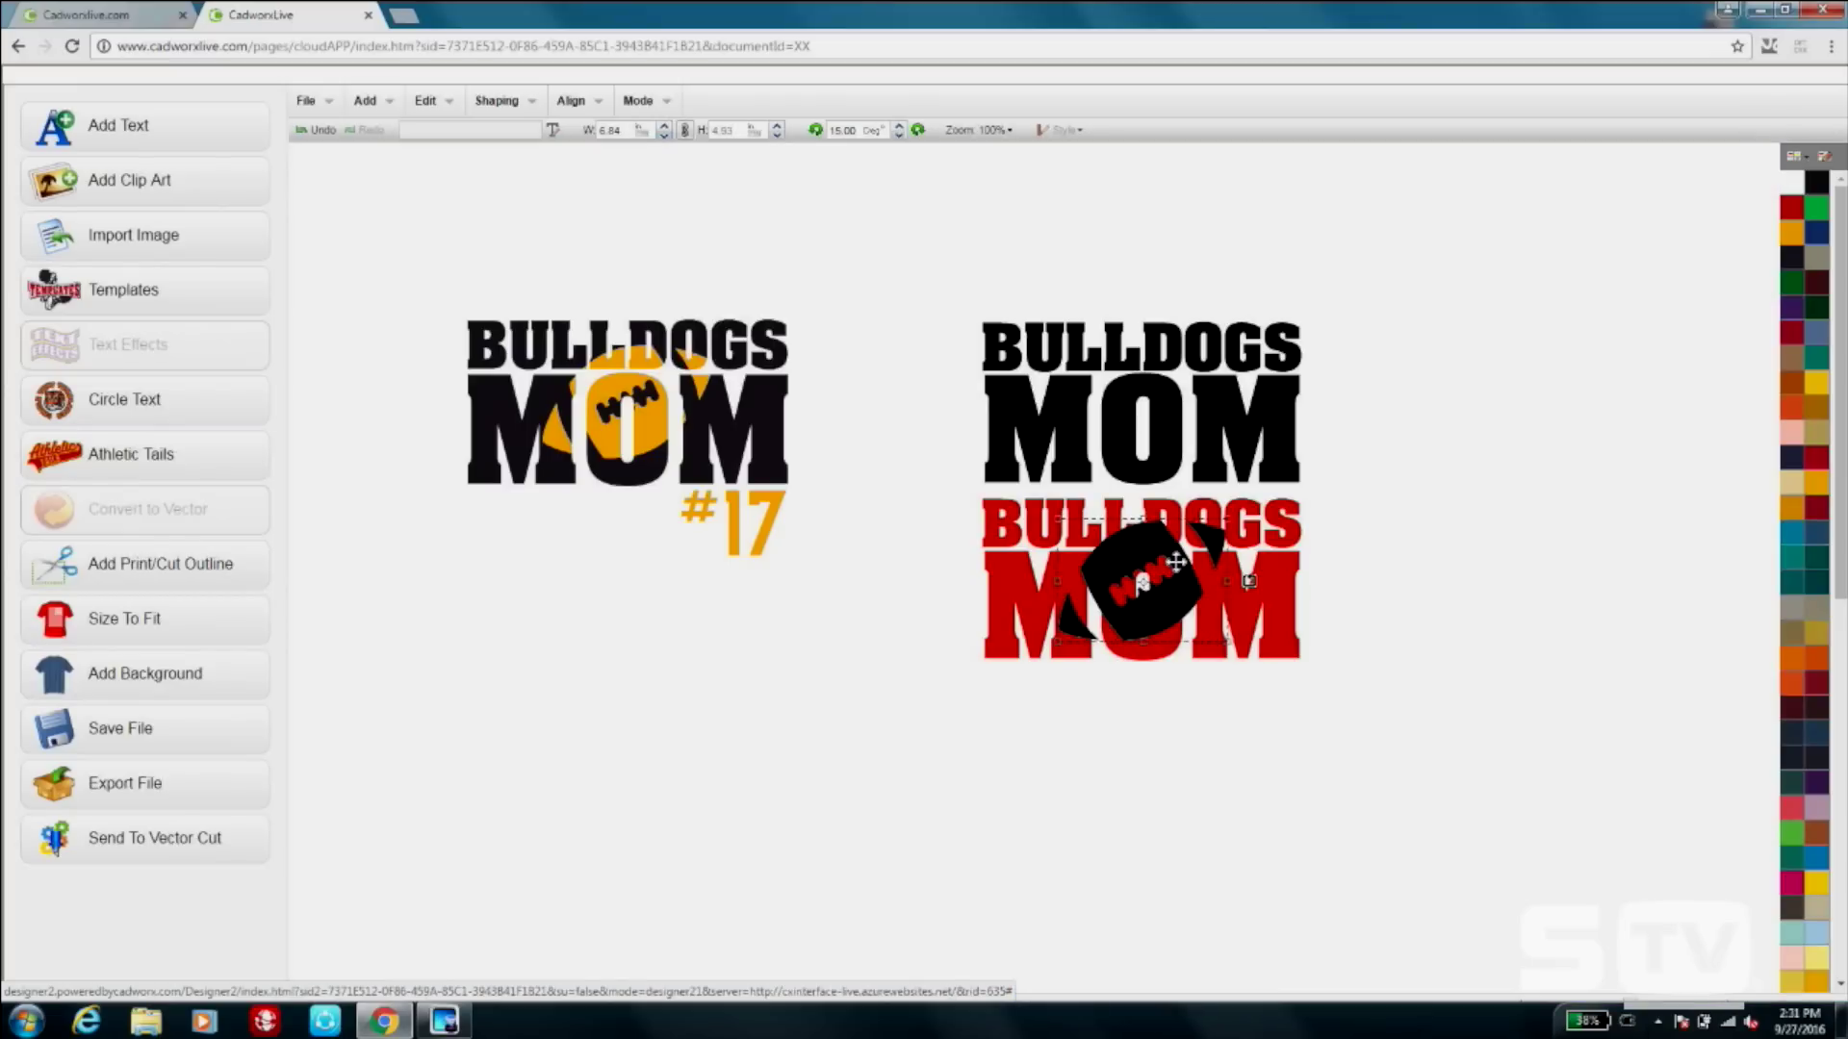
pyautogui.moveTo(1175, 562); pyautogui.dragTo(815, 733)
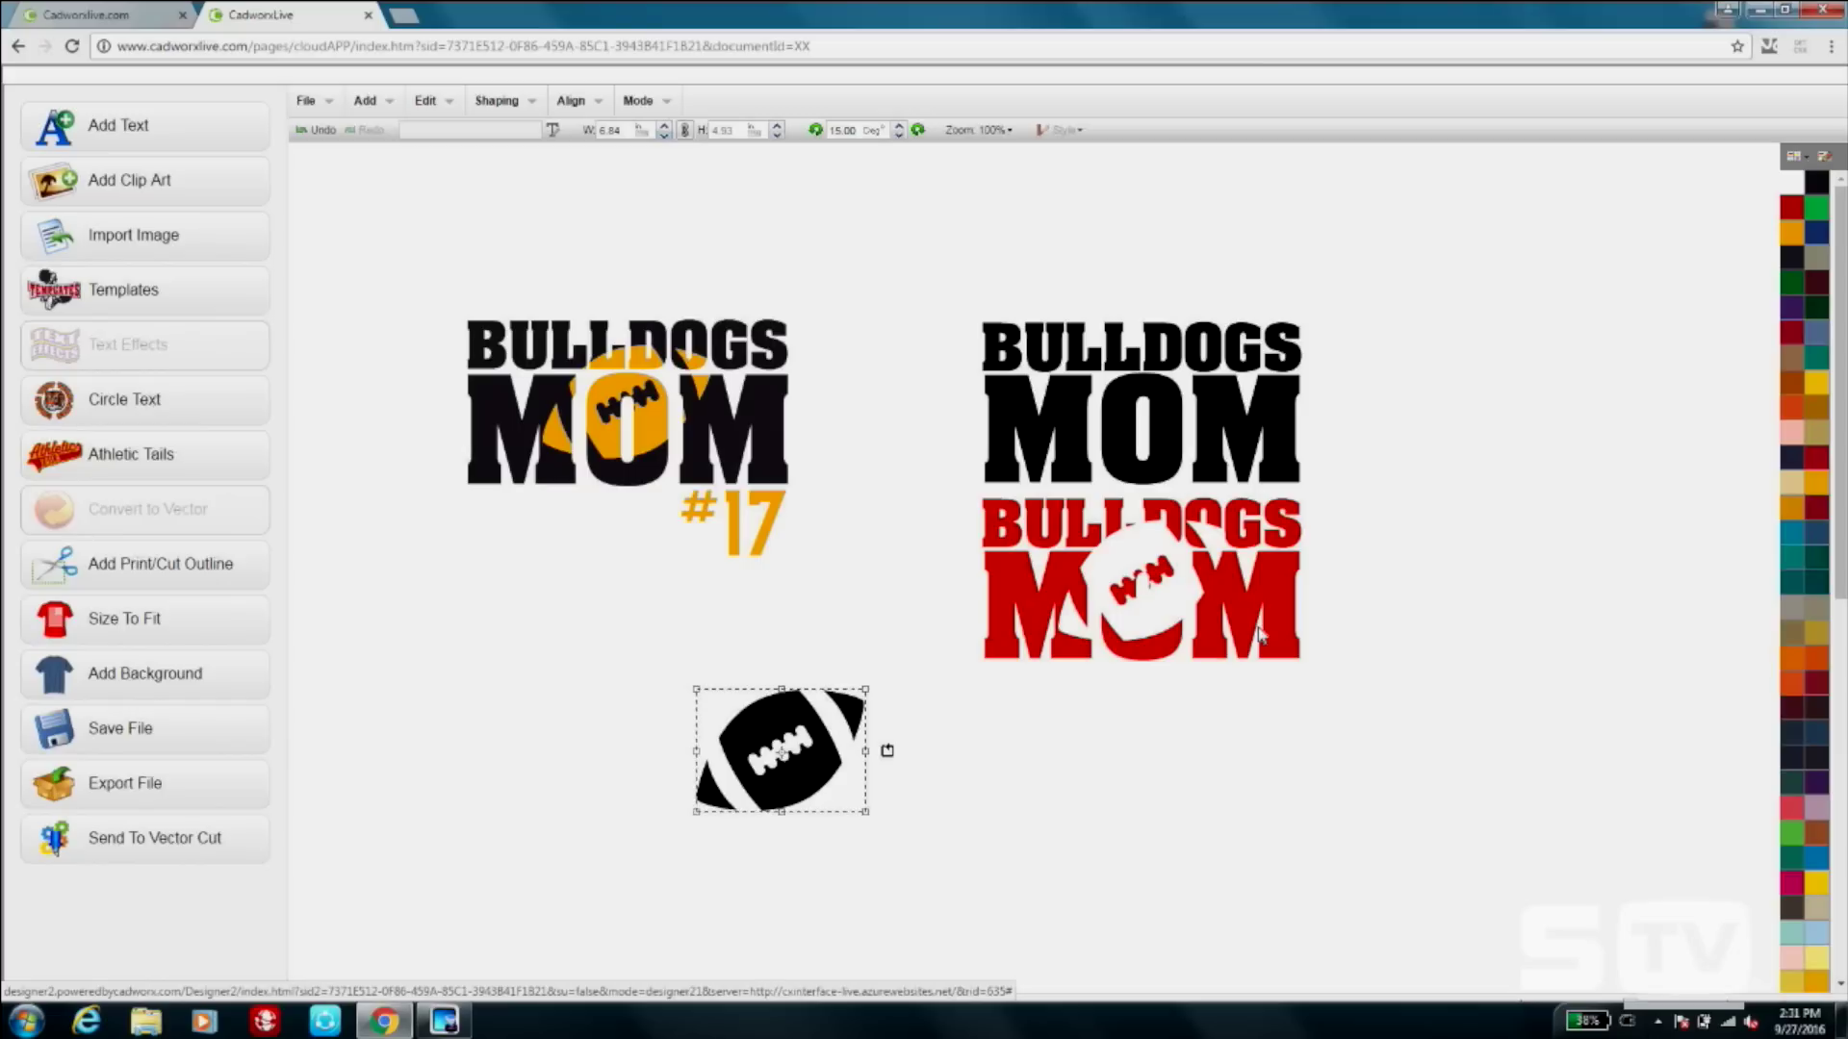
pyautogui.moveTo(1273, 635); pyautogui.dragTo(1272, 453)
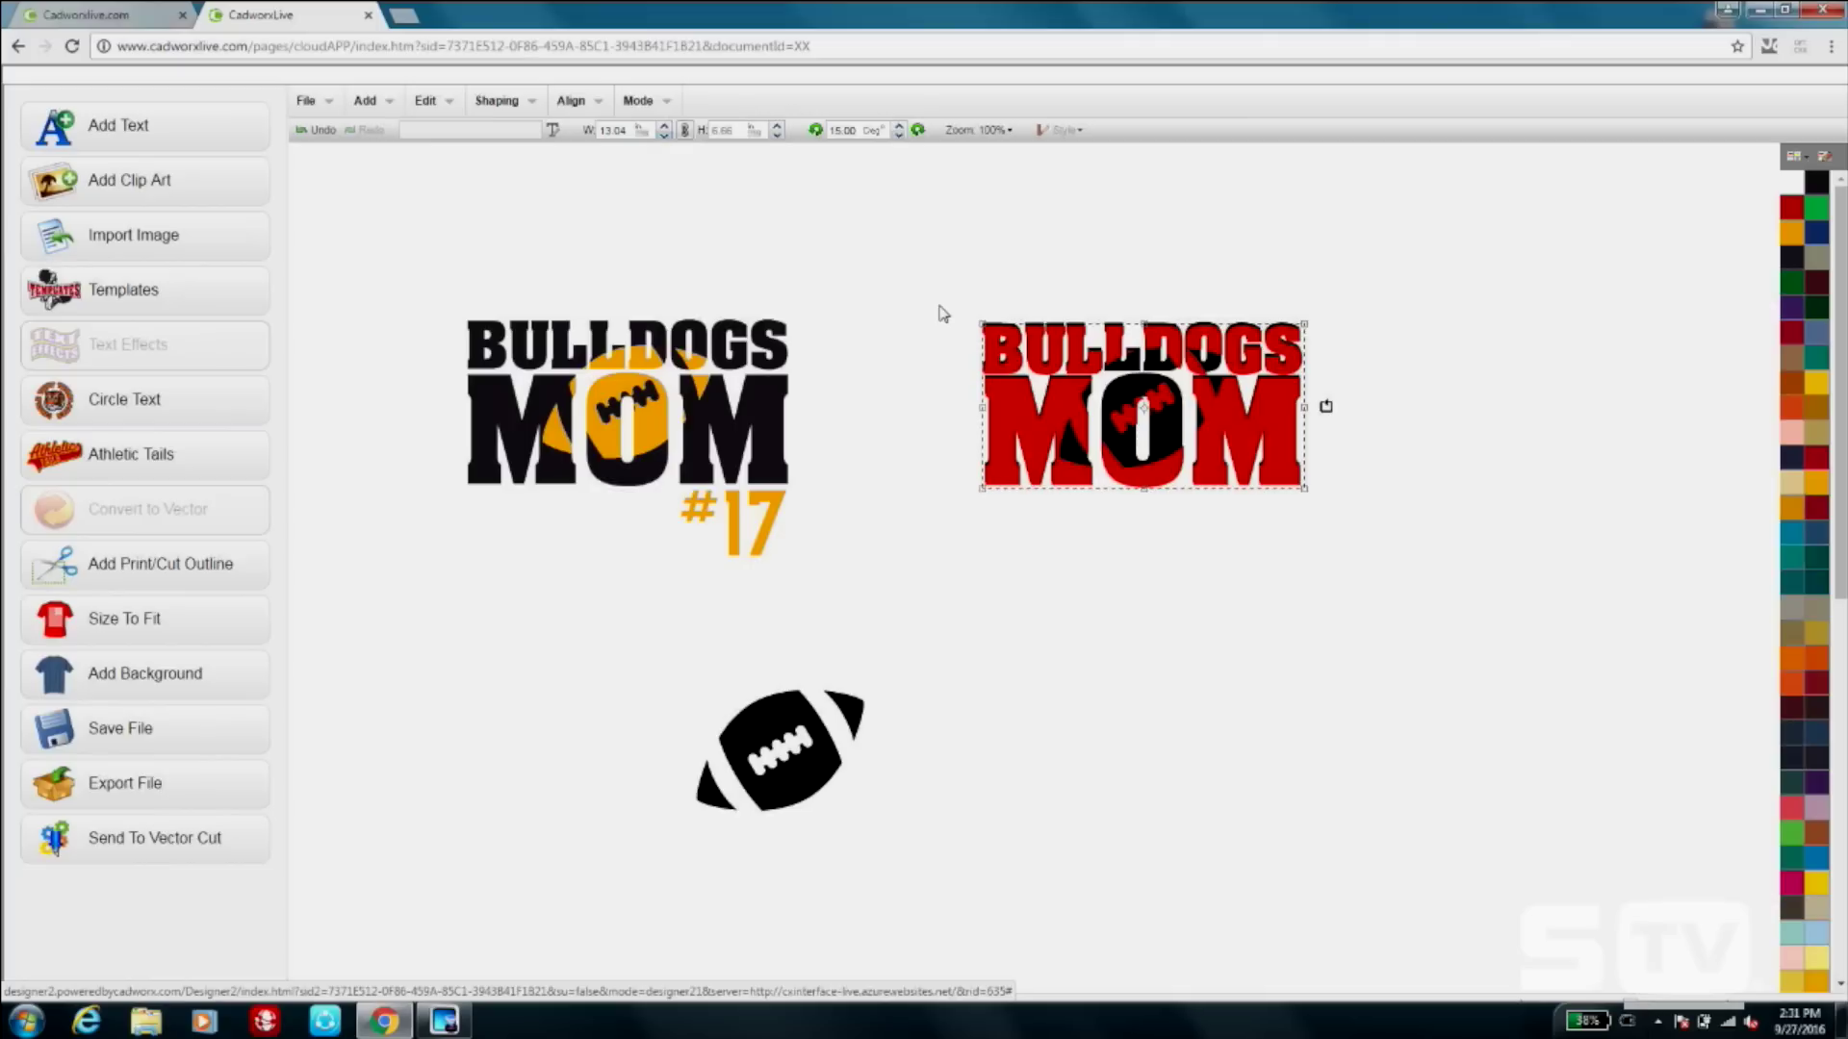
# Move the red design clear below and condense the black BULLDOGS MOM into one shape.
pyautogui.moveTo(982, 324)
pyautogui.mouseDown()
pyautogui.moveTo(915, 279)
pyautogui.moveTo(978, 321)
pyautogui.mouseUp()
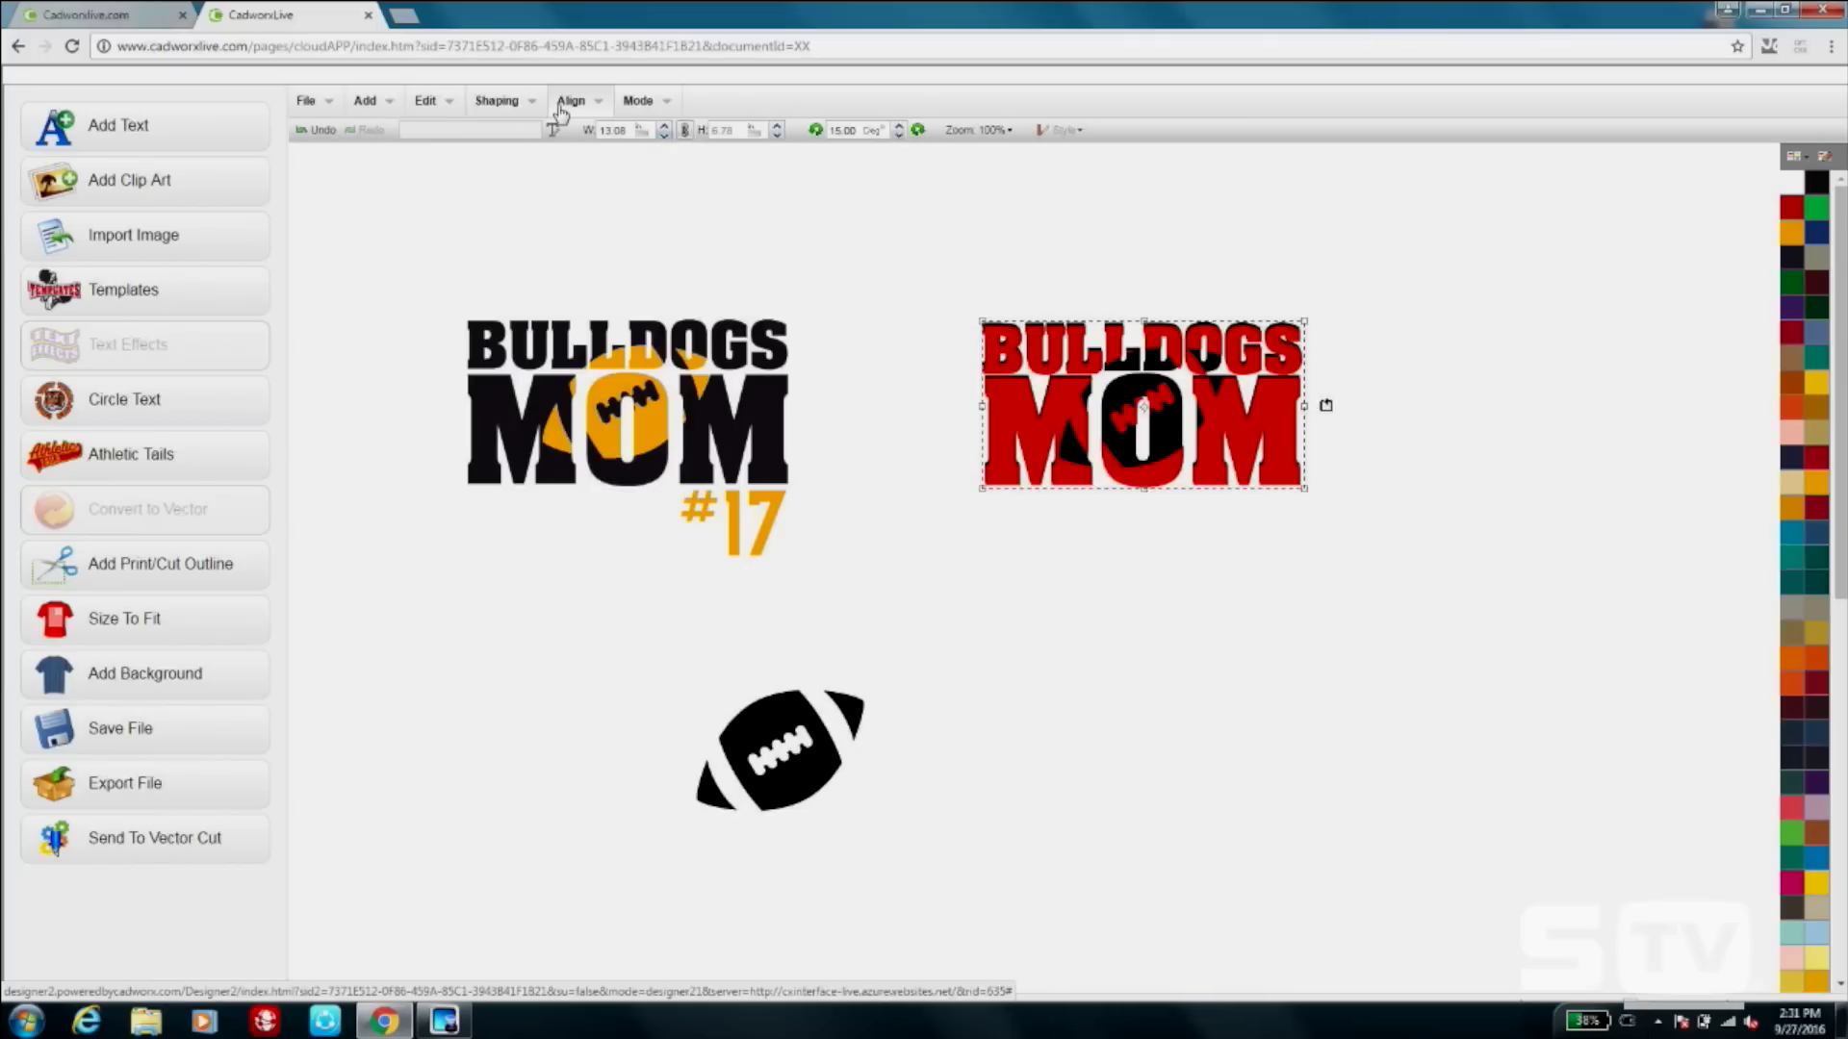
pyautogui.moveTo(1238, 412)
pyautogui.mouseDown()
pyautogui.moveTo(1263, 635)
pyautogui.moveTo(1251, 756)
pyautogui.mouseUp()
pyautogui.moveTo(965, 366)
pyautogui.mouseDown()
pyautogui.moveTo(1262, 630)
pyautogui.moveTo(1320, 626)
pyautogui.mouseUp()
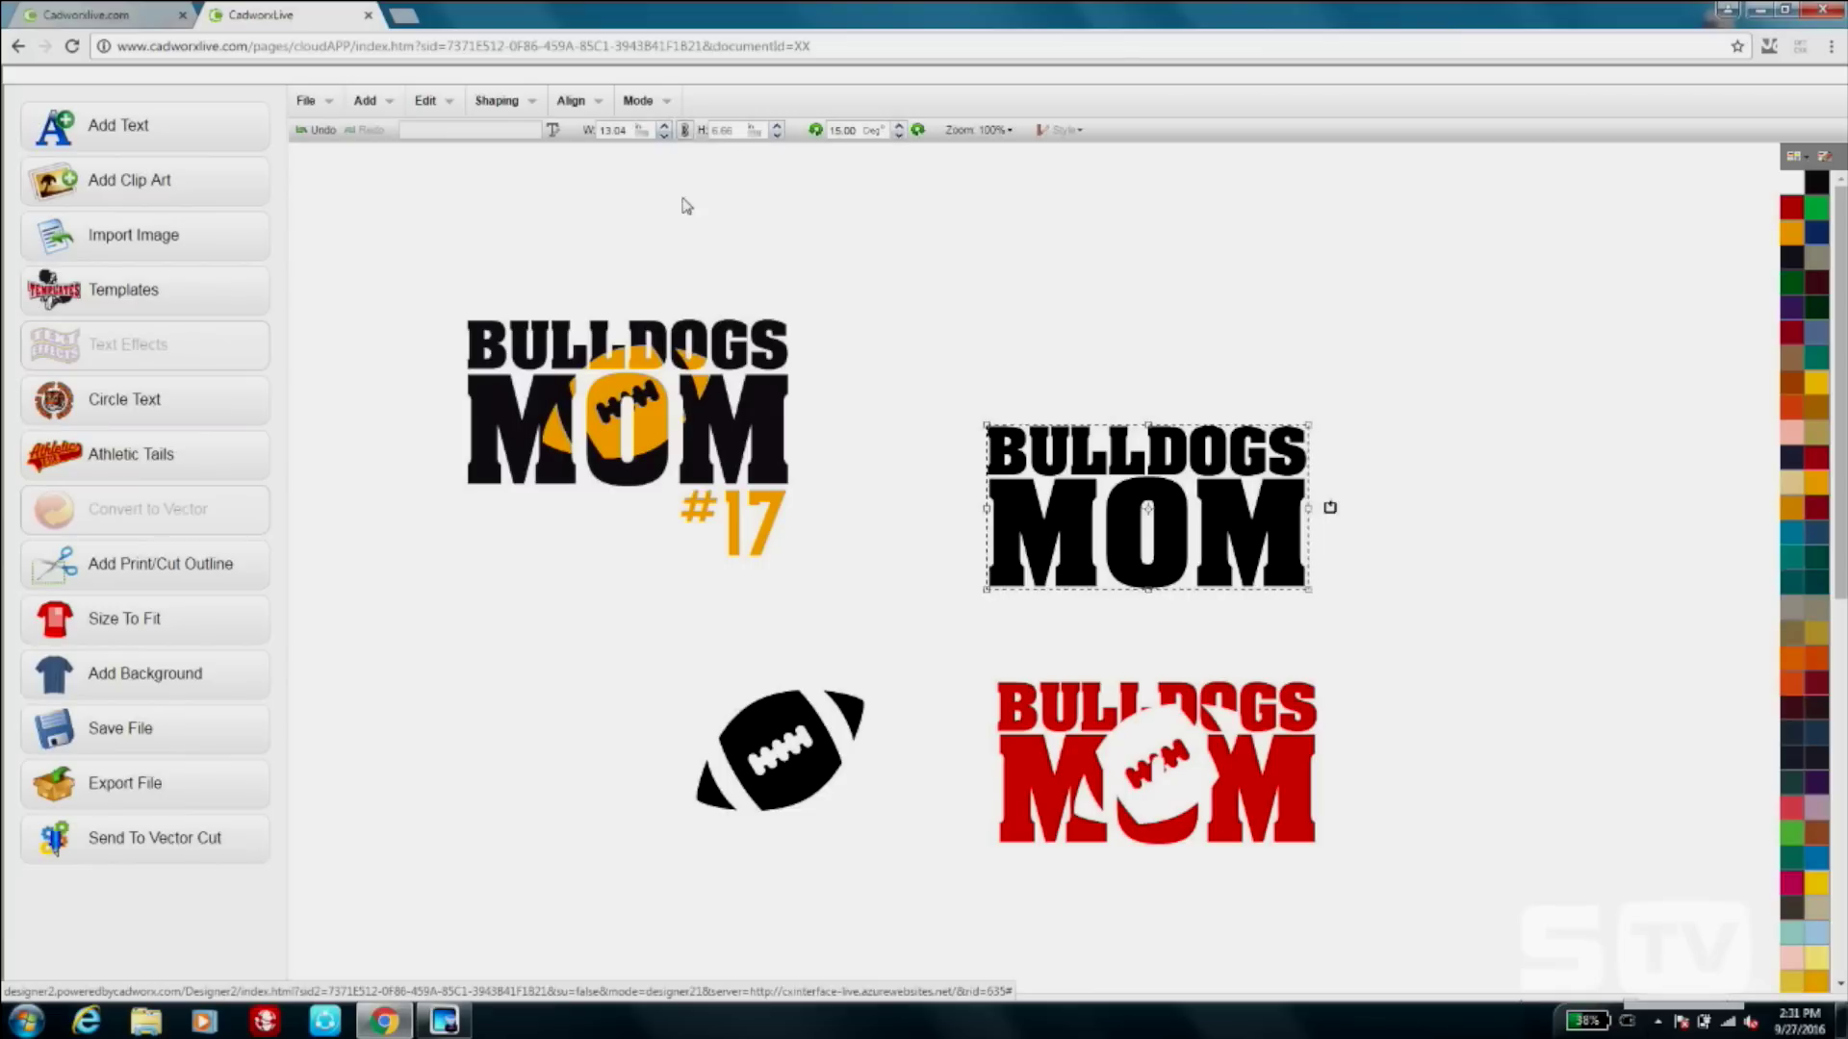
pyautogui.click(510, 101)
pyautogui.click(549, 185)
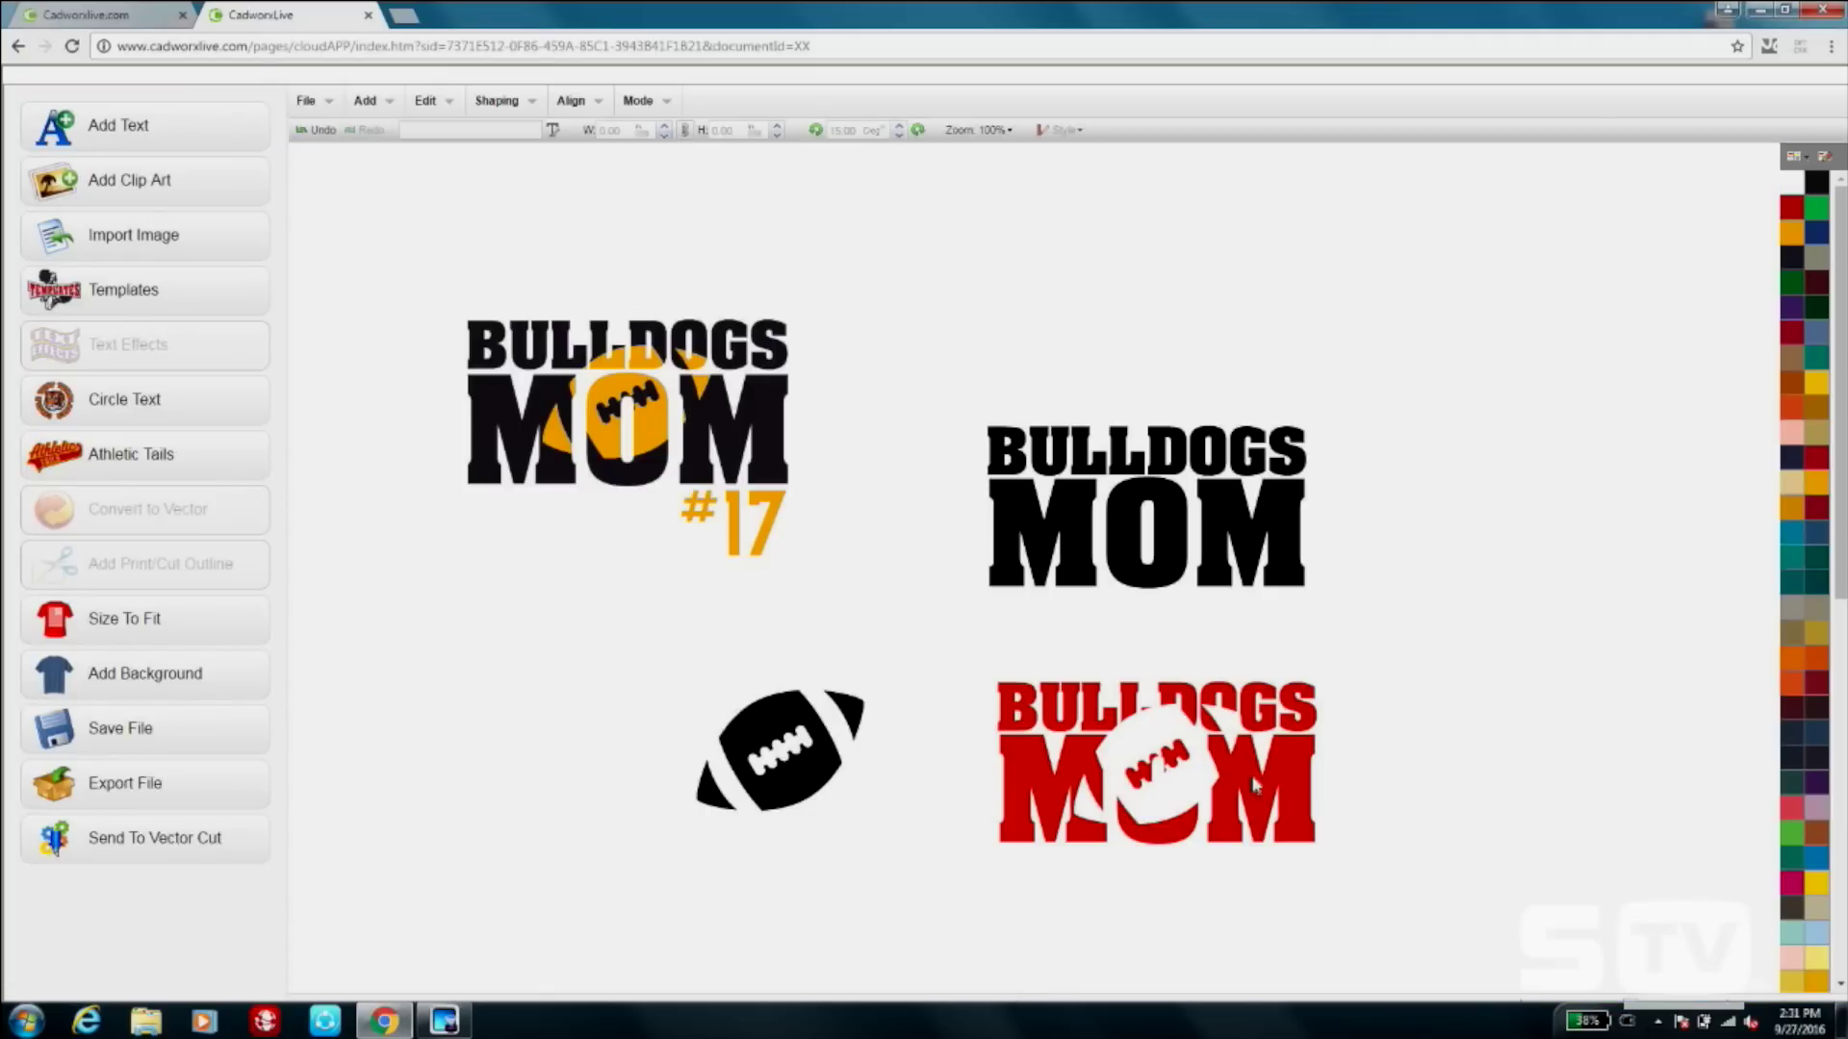
# Put the red design under the black one and align both with Center Middle.
pyautogui.moveTo(1254, 787); pyautogui.dragTo(1263, 707)
pyautogui.moveTo(947, 366); pyautogui.dragTo(1320, 799)
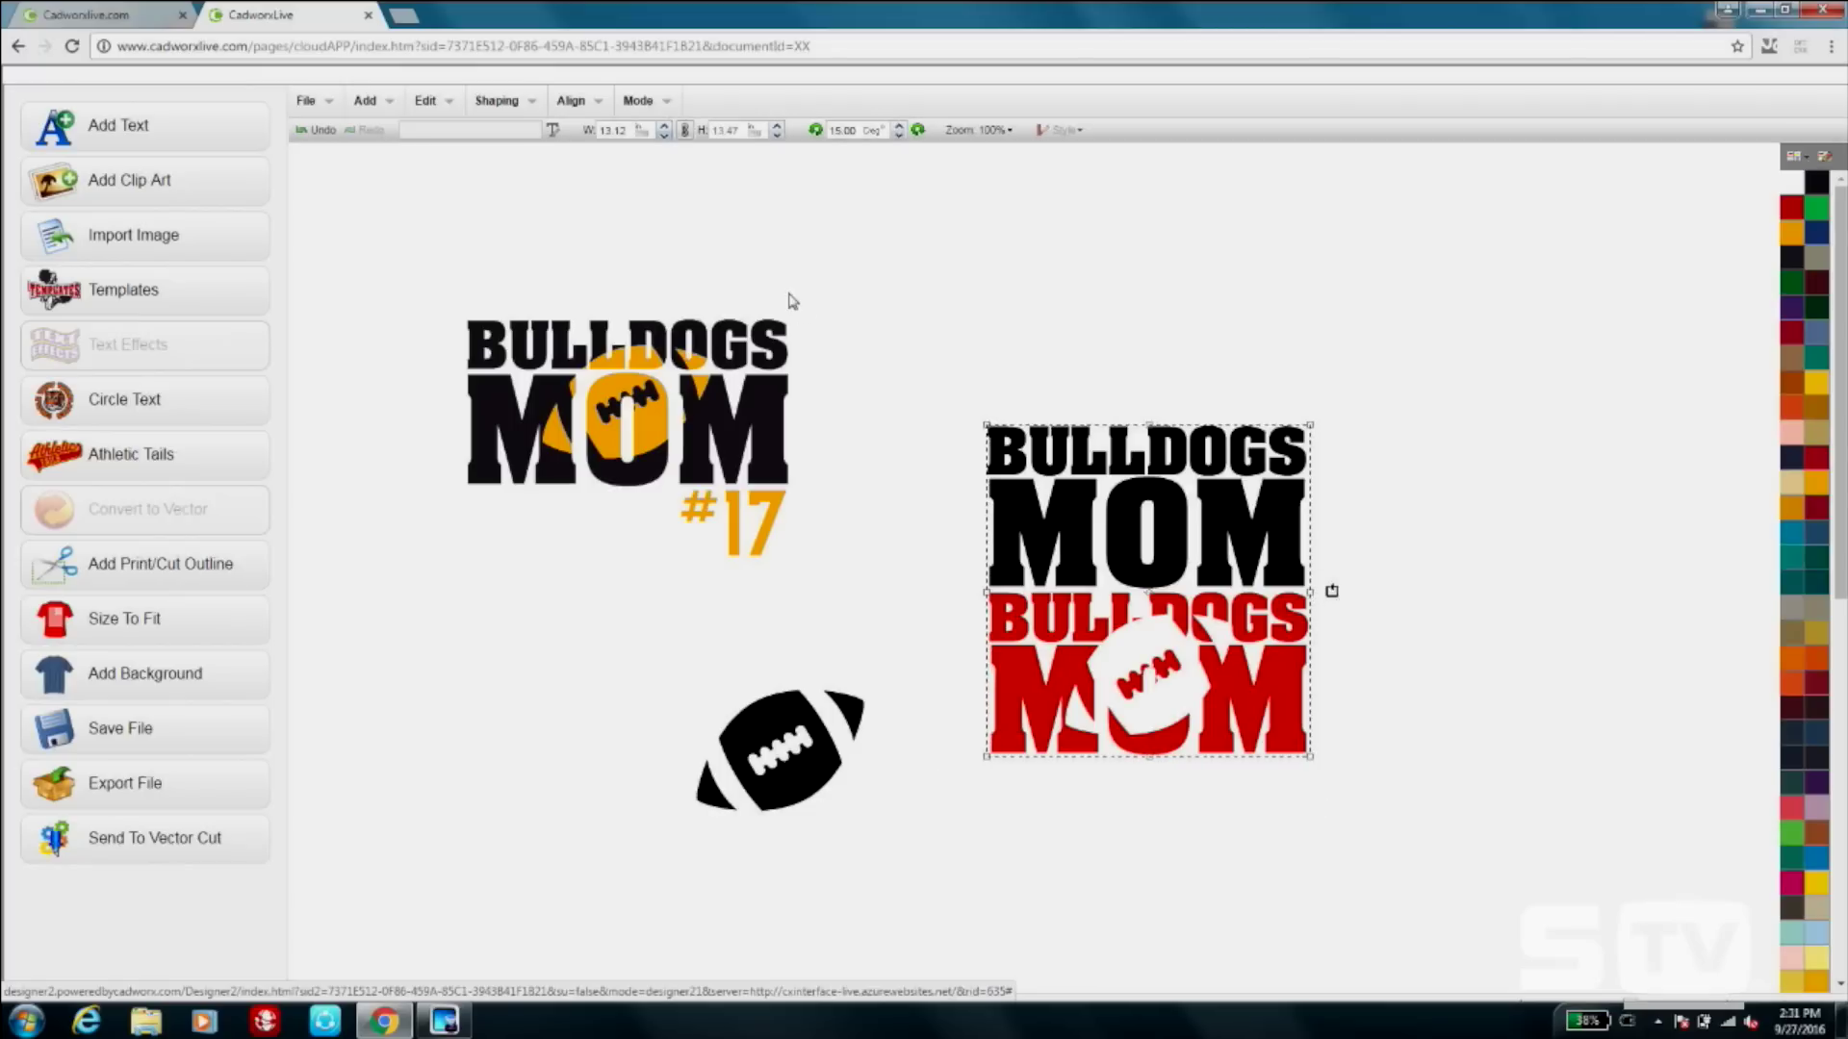
pyautogui.click(571, 102)
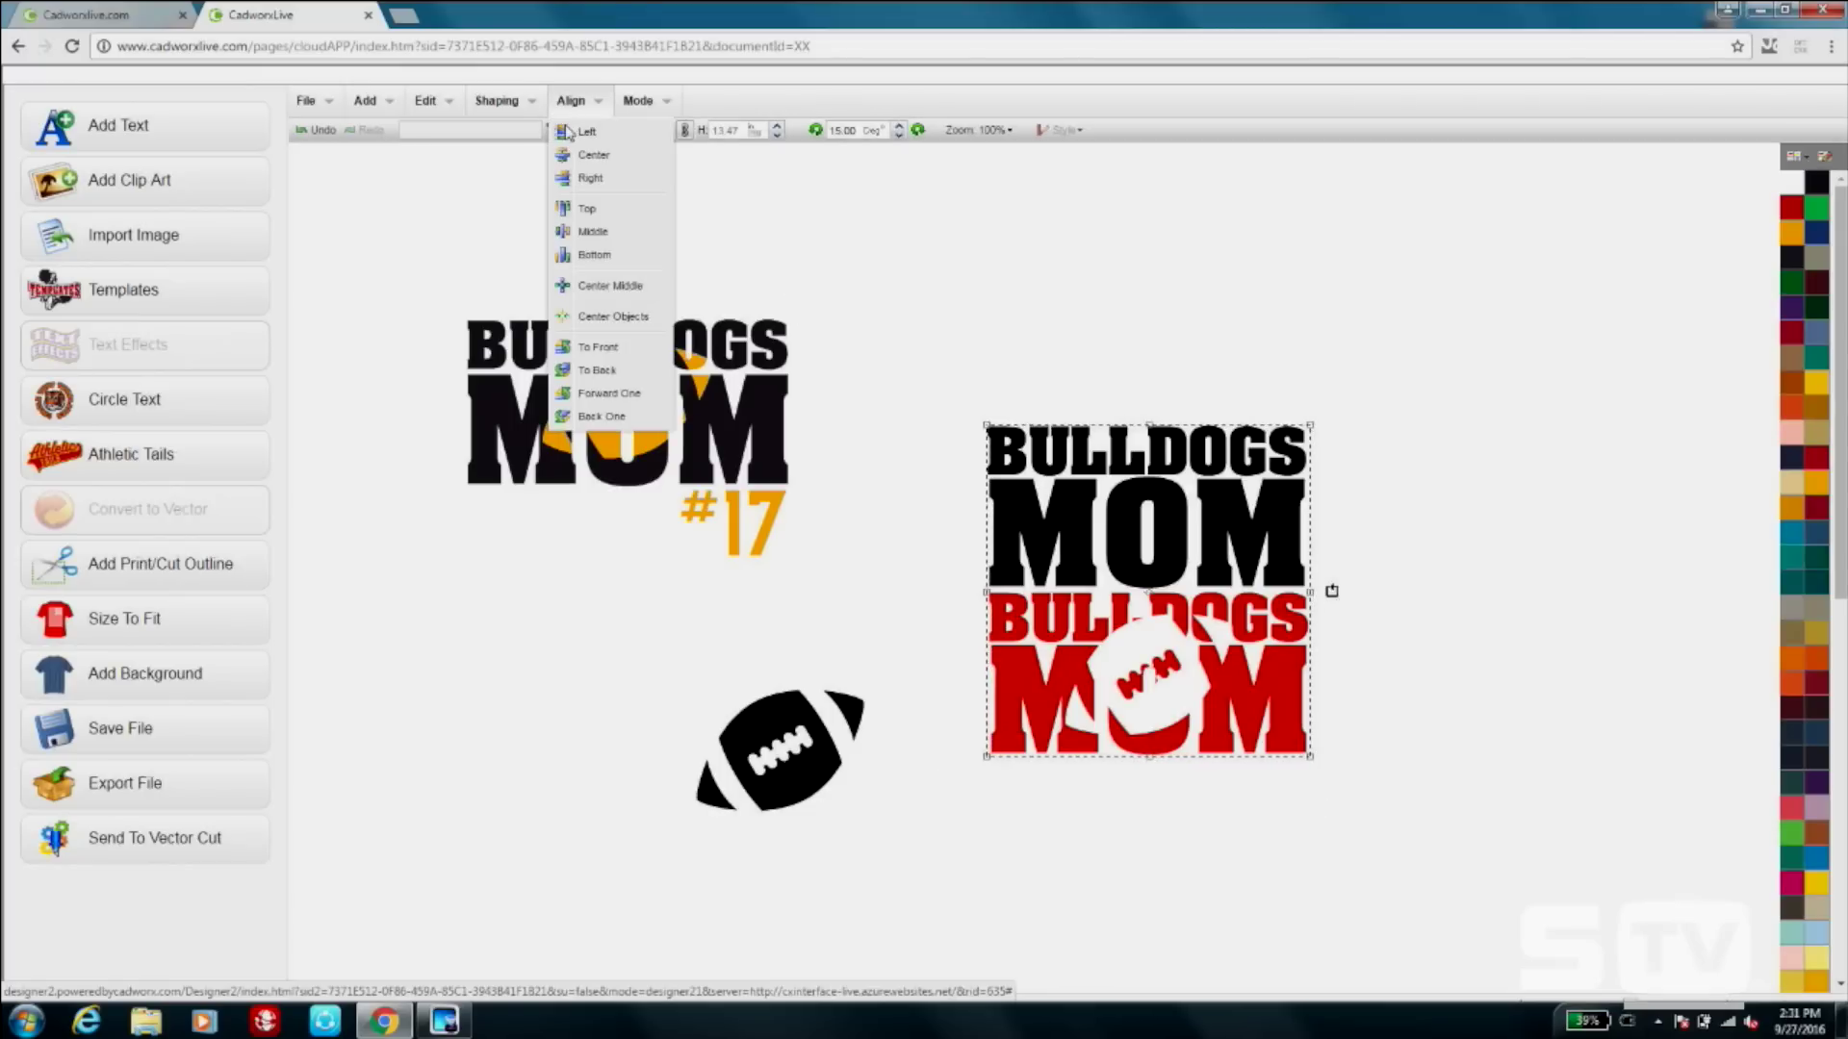
pyautogui.click(647, 286)
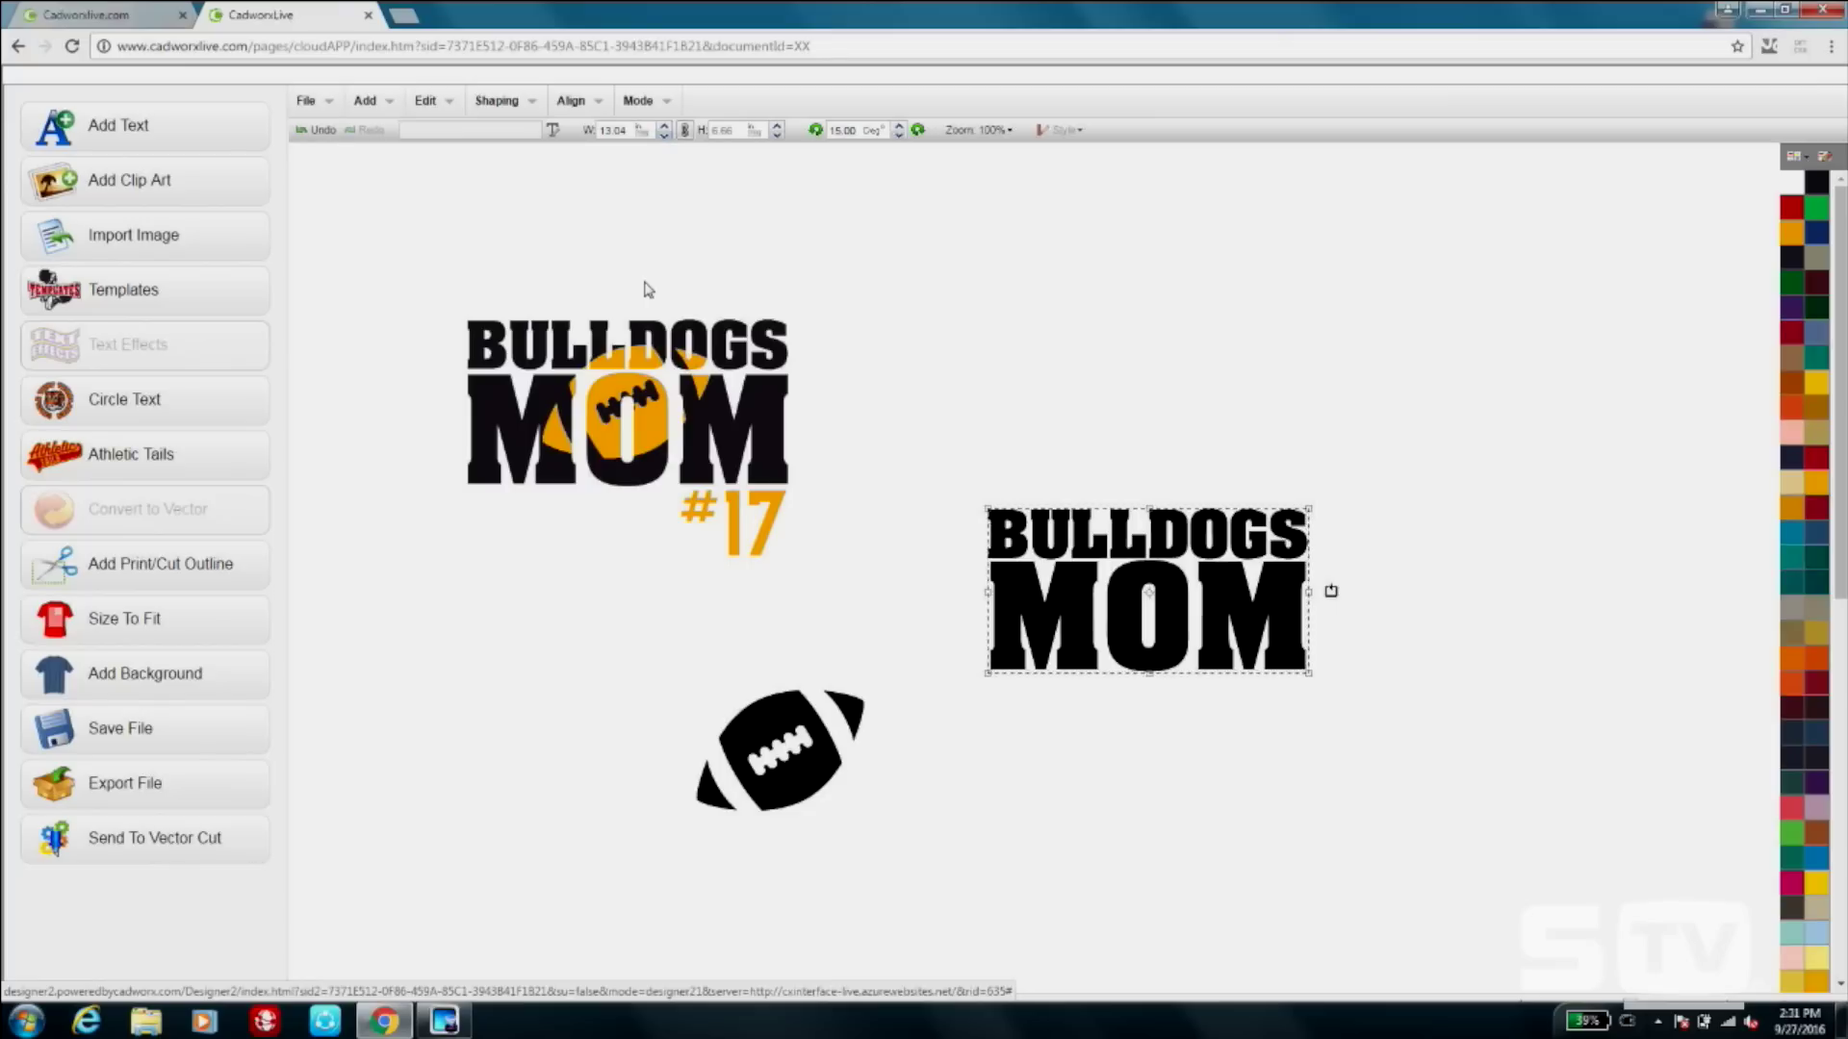
# Rearrange stacking order: send black back, bring red to front, then bring black to front.
pyautogui.rightClick(1110, 603)
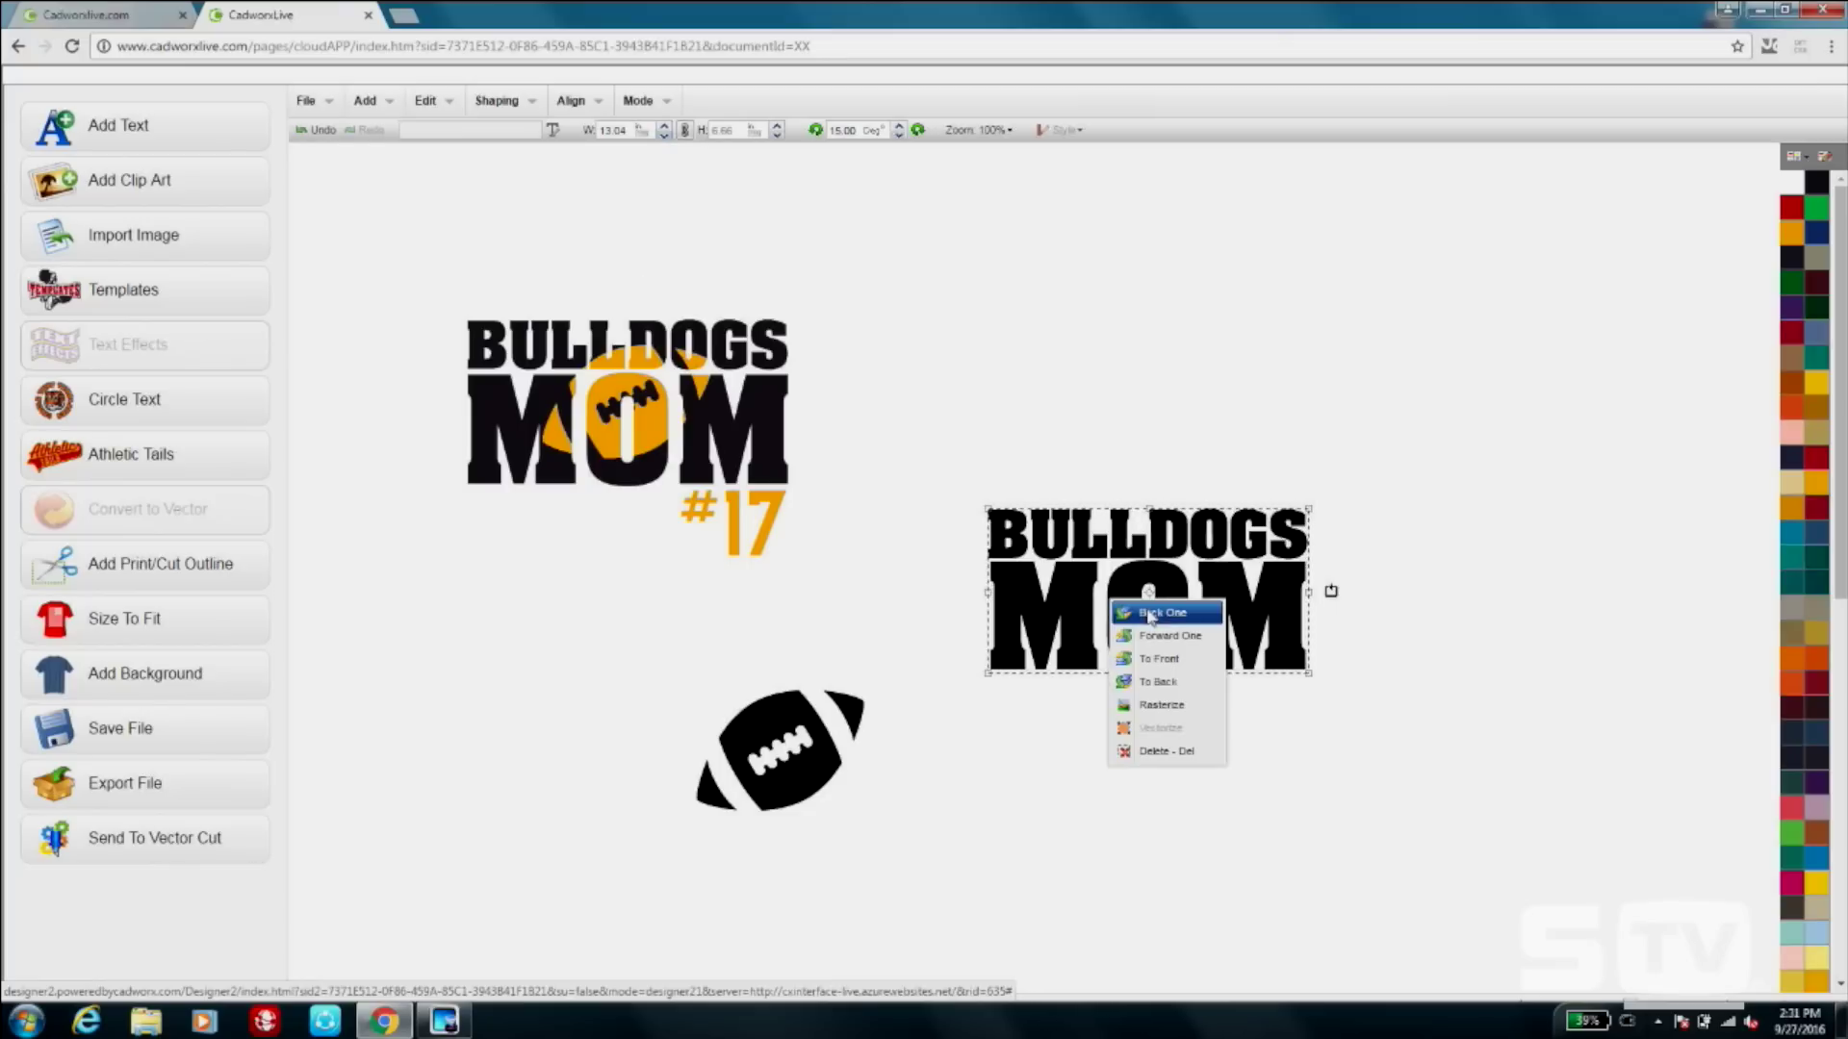
pyautogui.click(1193, 681)
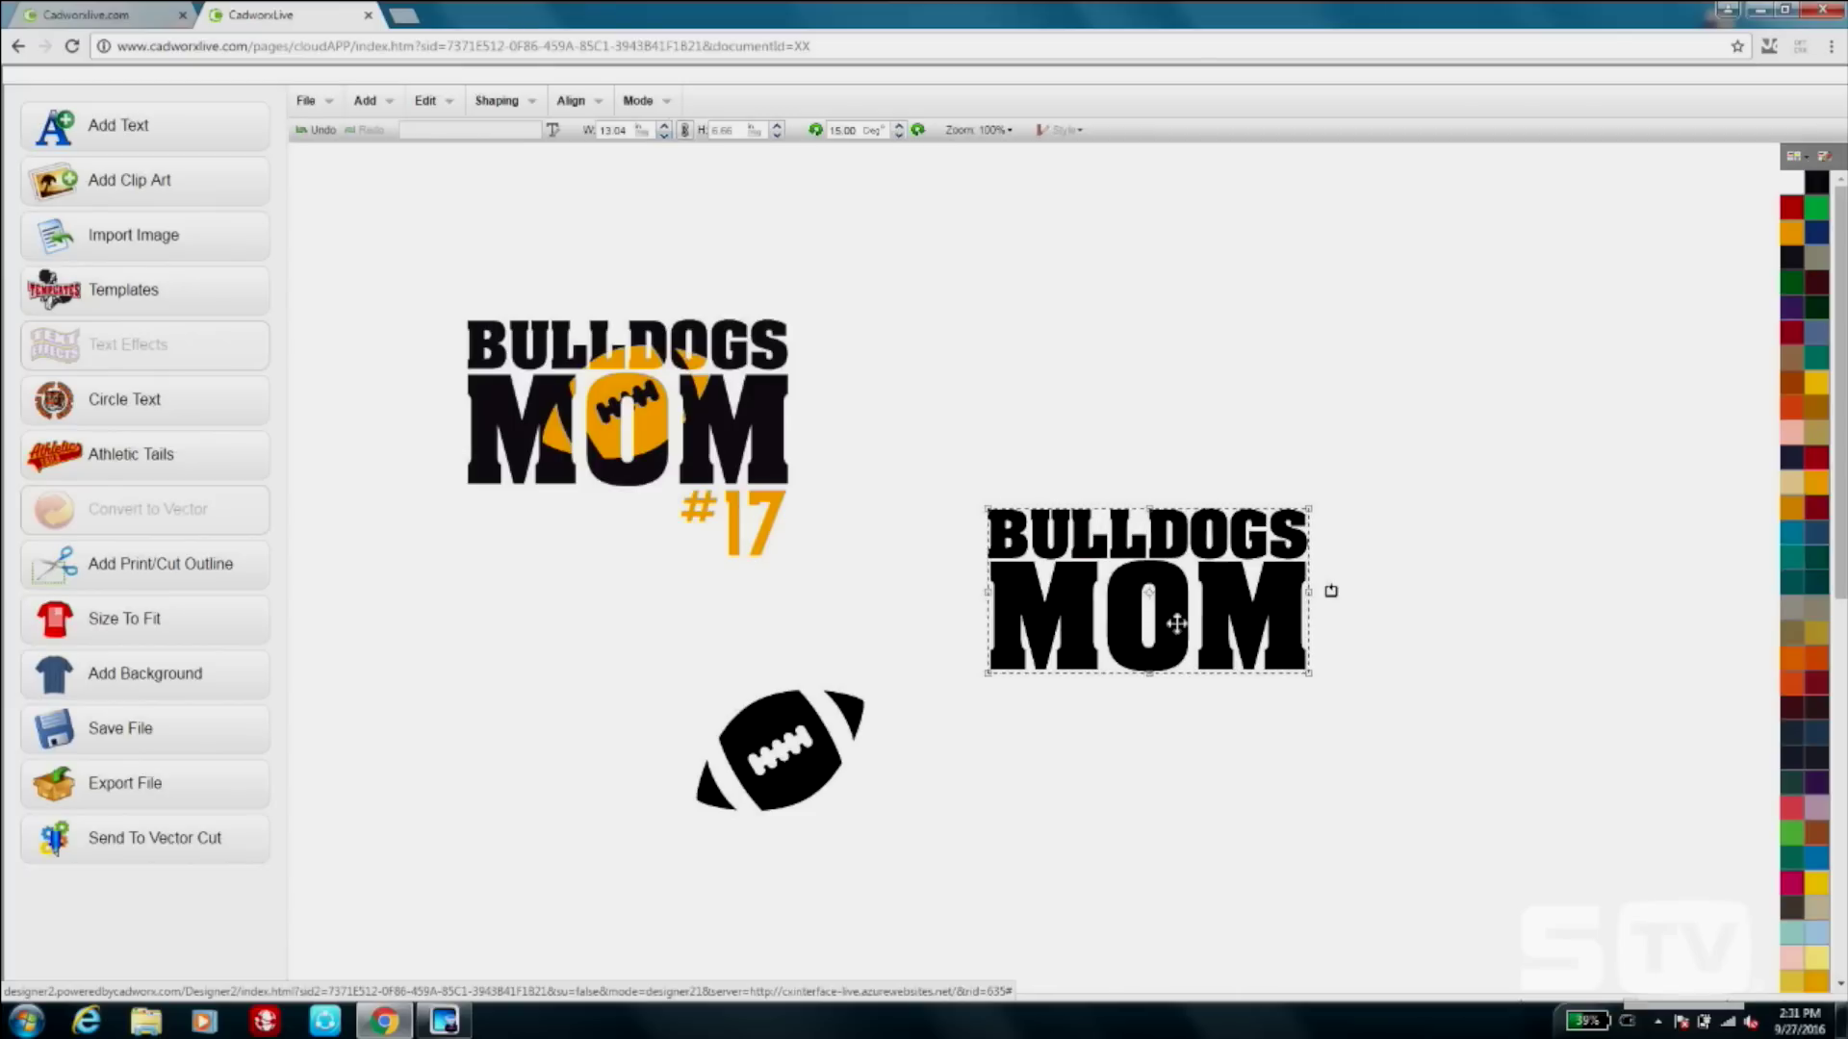
pyautogui.moveTo(1174, 627); pyautogui.dragTo(1181, 754)
pyautogui.click(1115, 595)
pyautogui.rightClick(1115, 596)
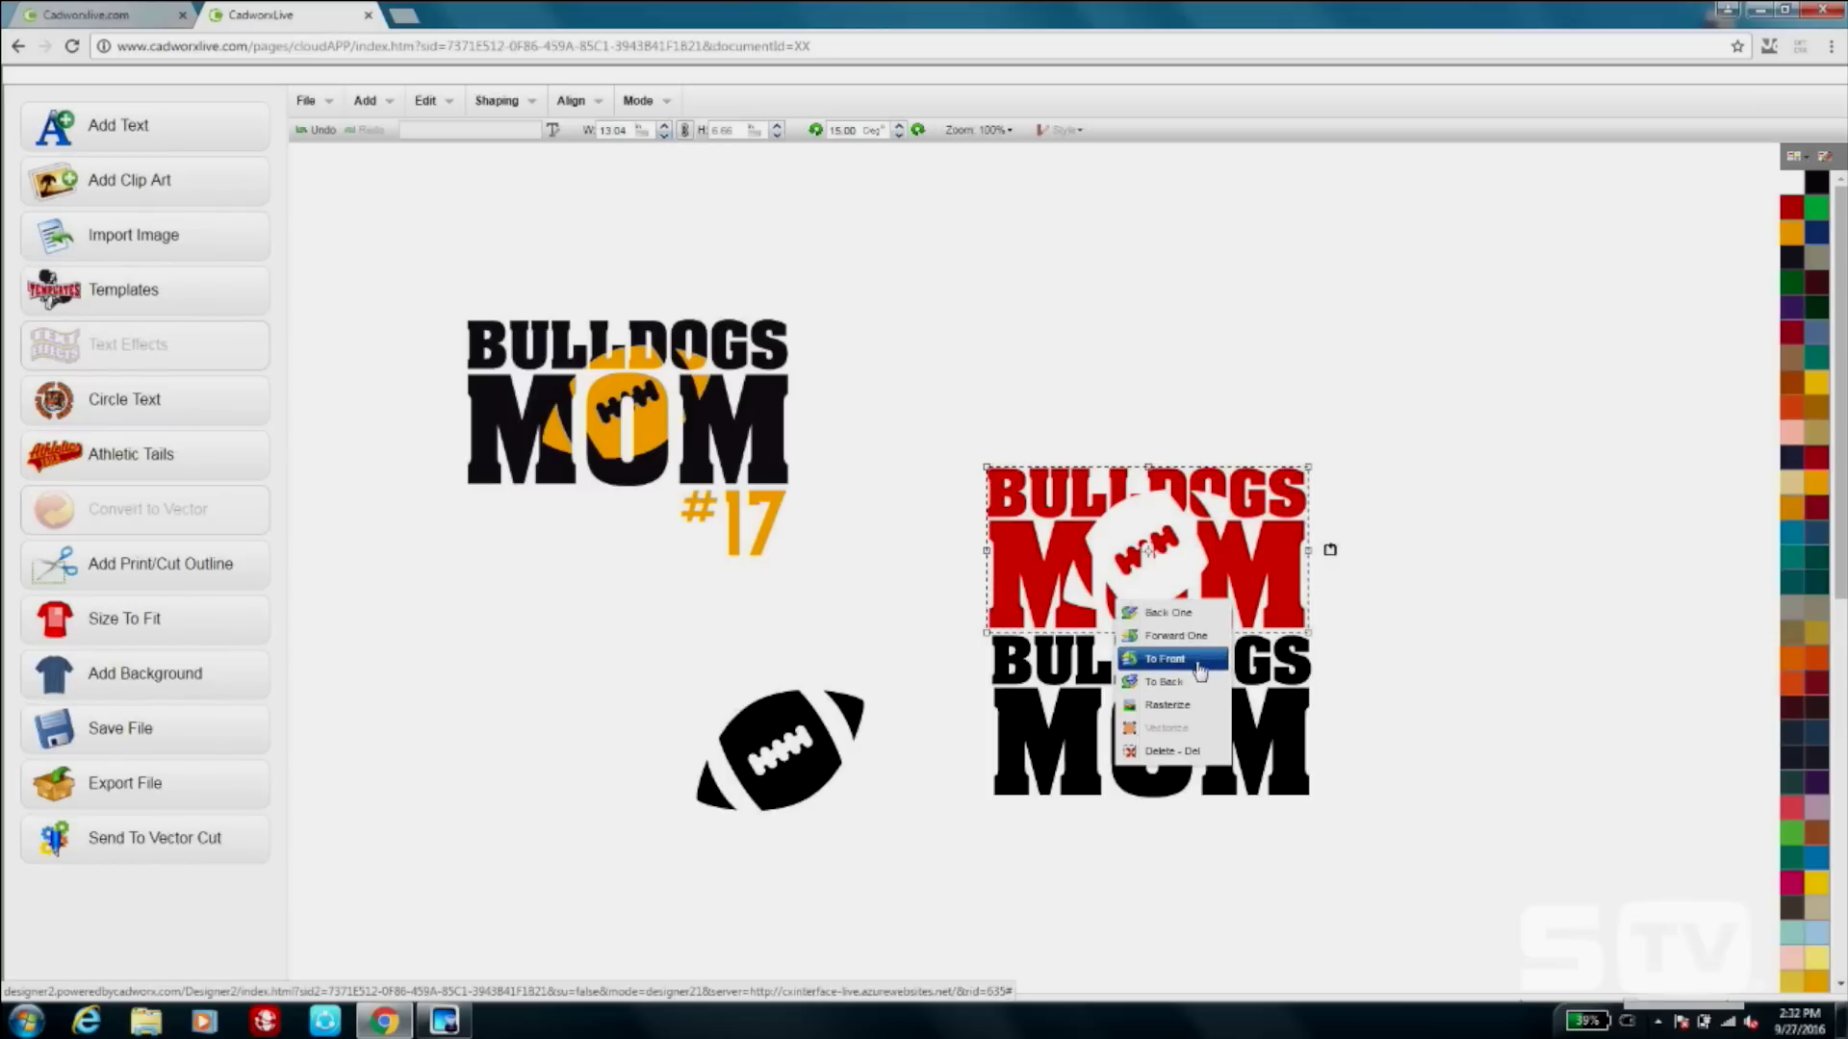
pyautogui.click(1195, 661)
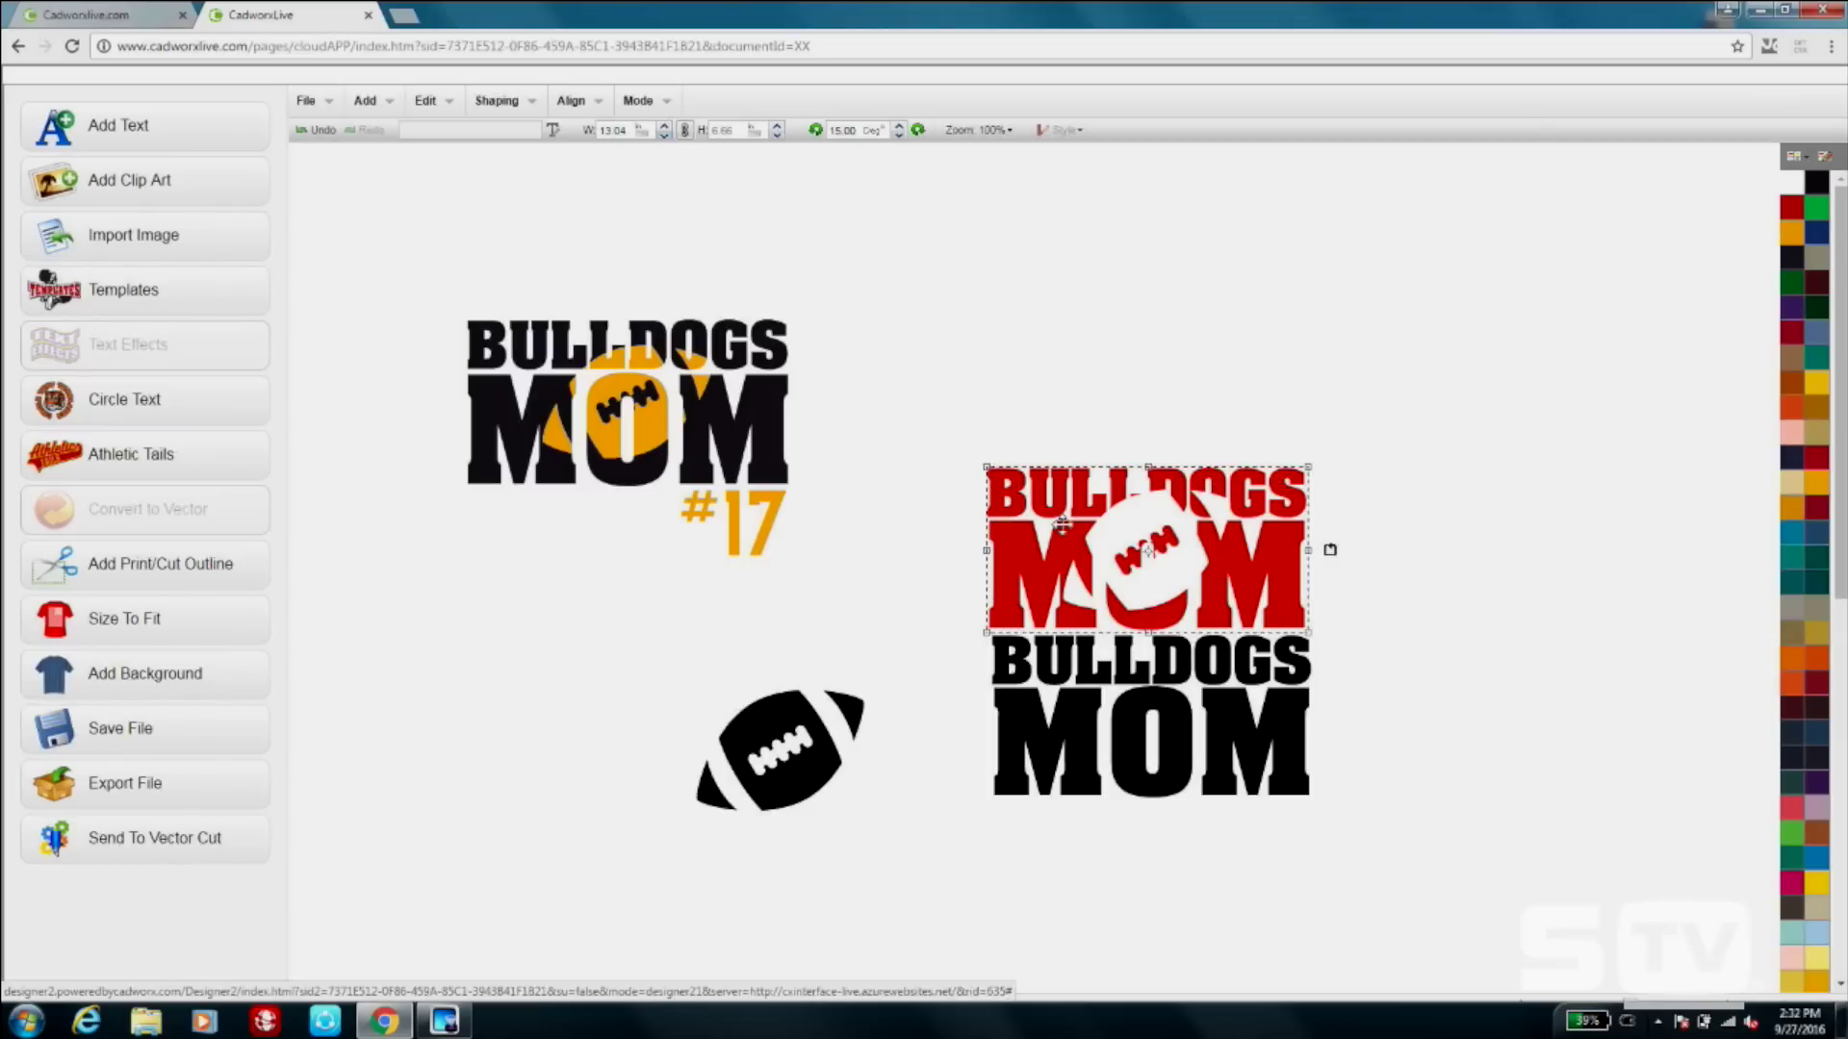
pyautogui.click(1175, 741)
pyautogui.rightClick(1175, 741)
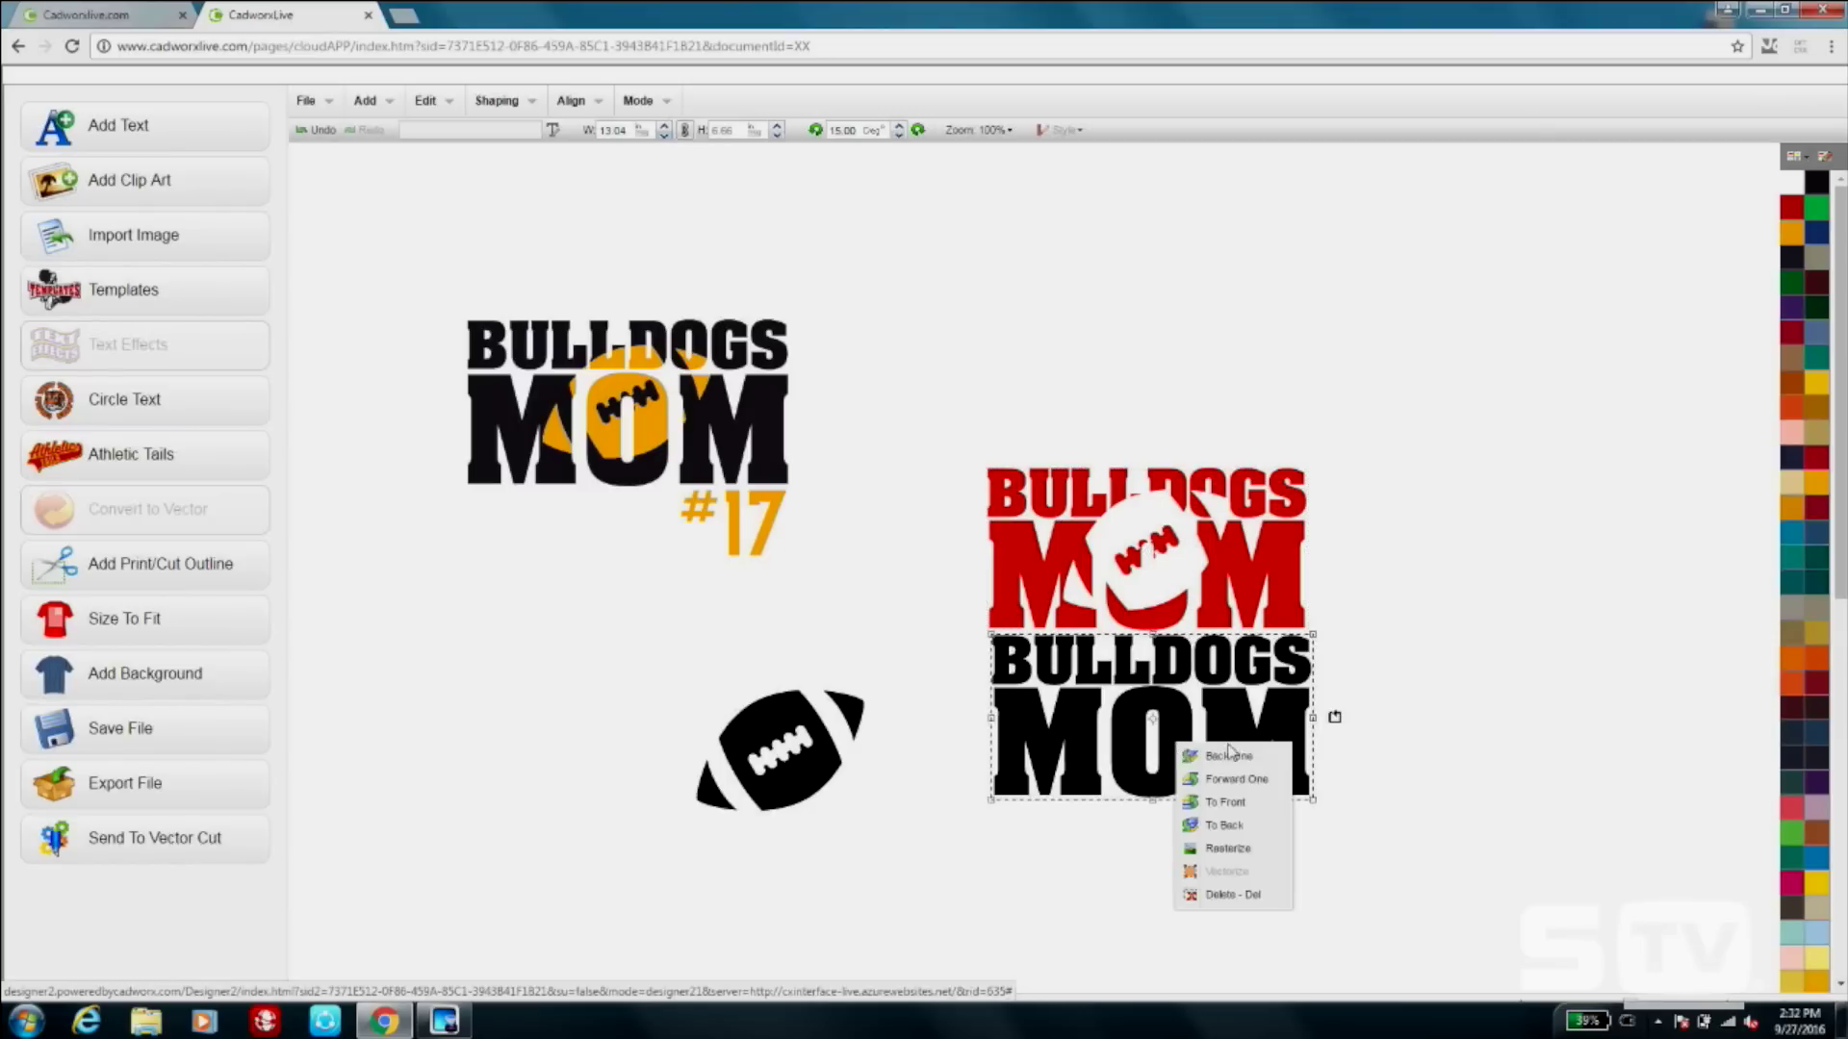
pyautogui.click(1249, 823)
# Align both BULLDOGS MOM designs with Center Middle, then deselect.
pyautogui.moveTo(955, 441); pyautogui.dragTo(1348, 824)
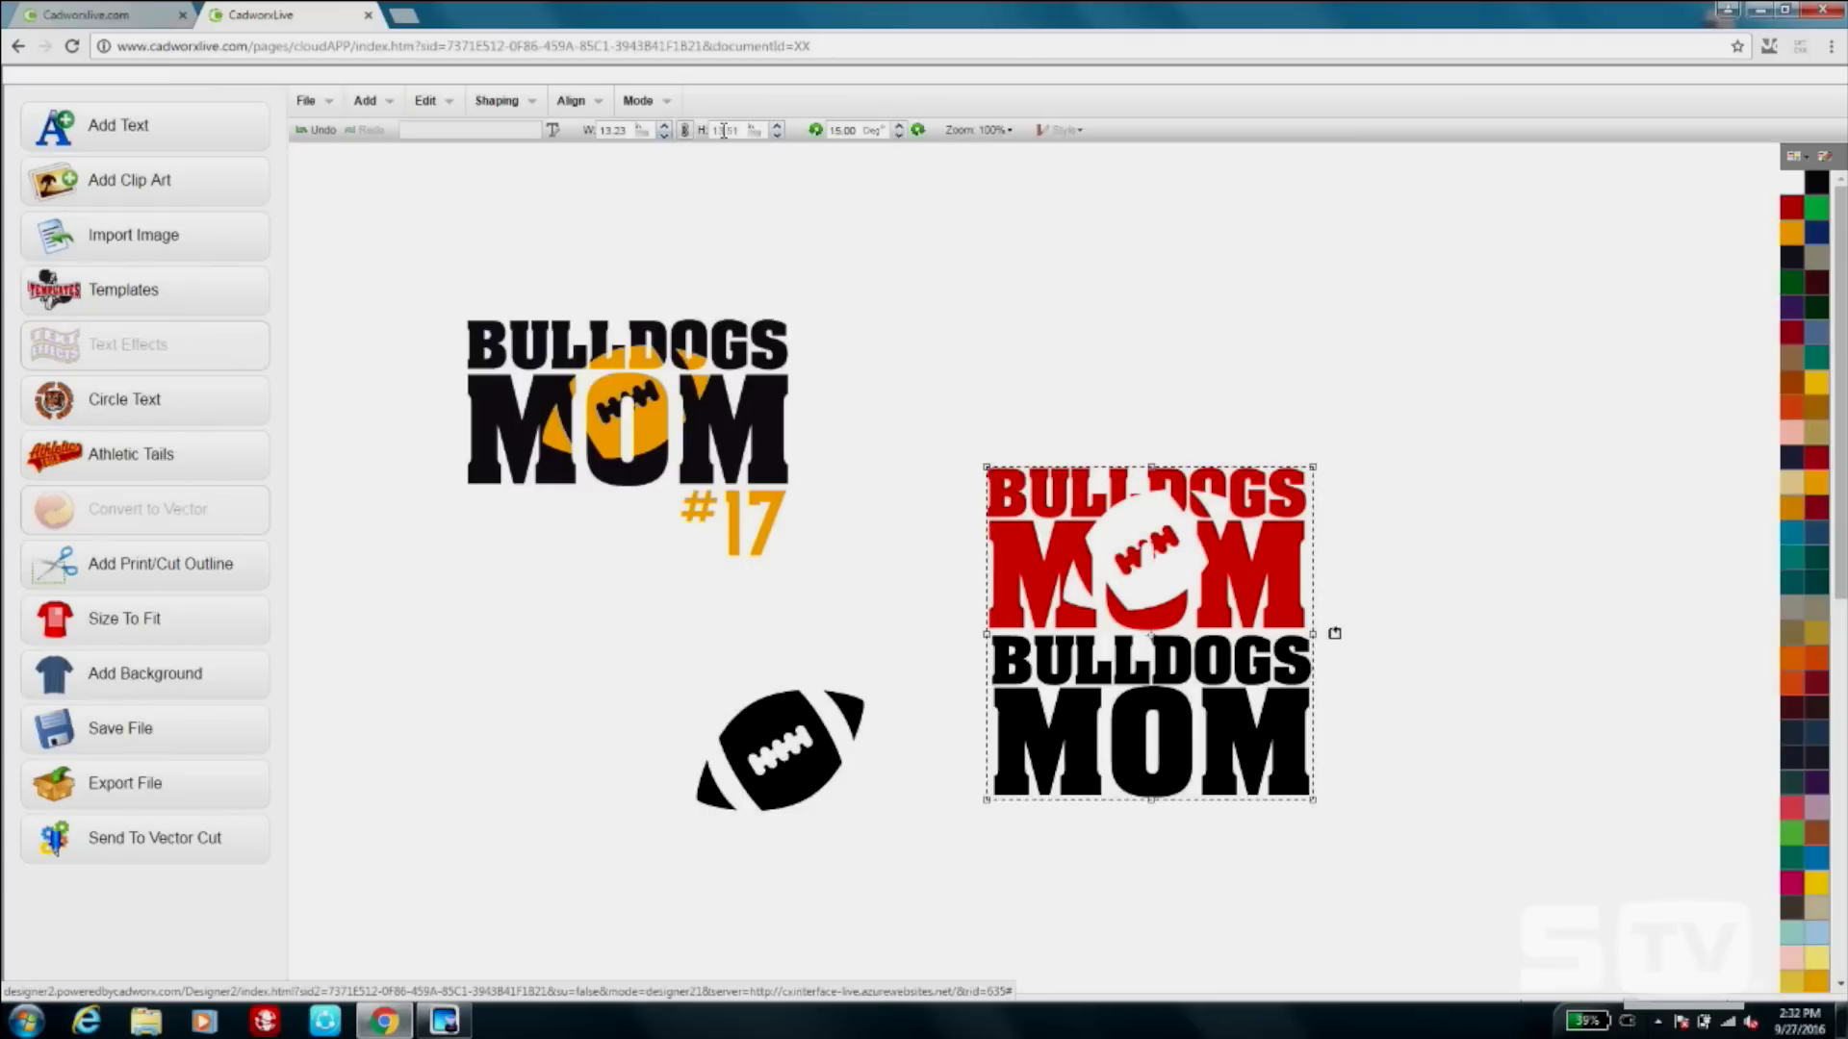
pyautogui.click(571, 100)
pyautogui.click(654, 295)
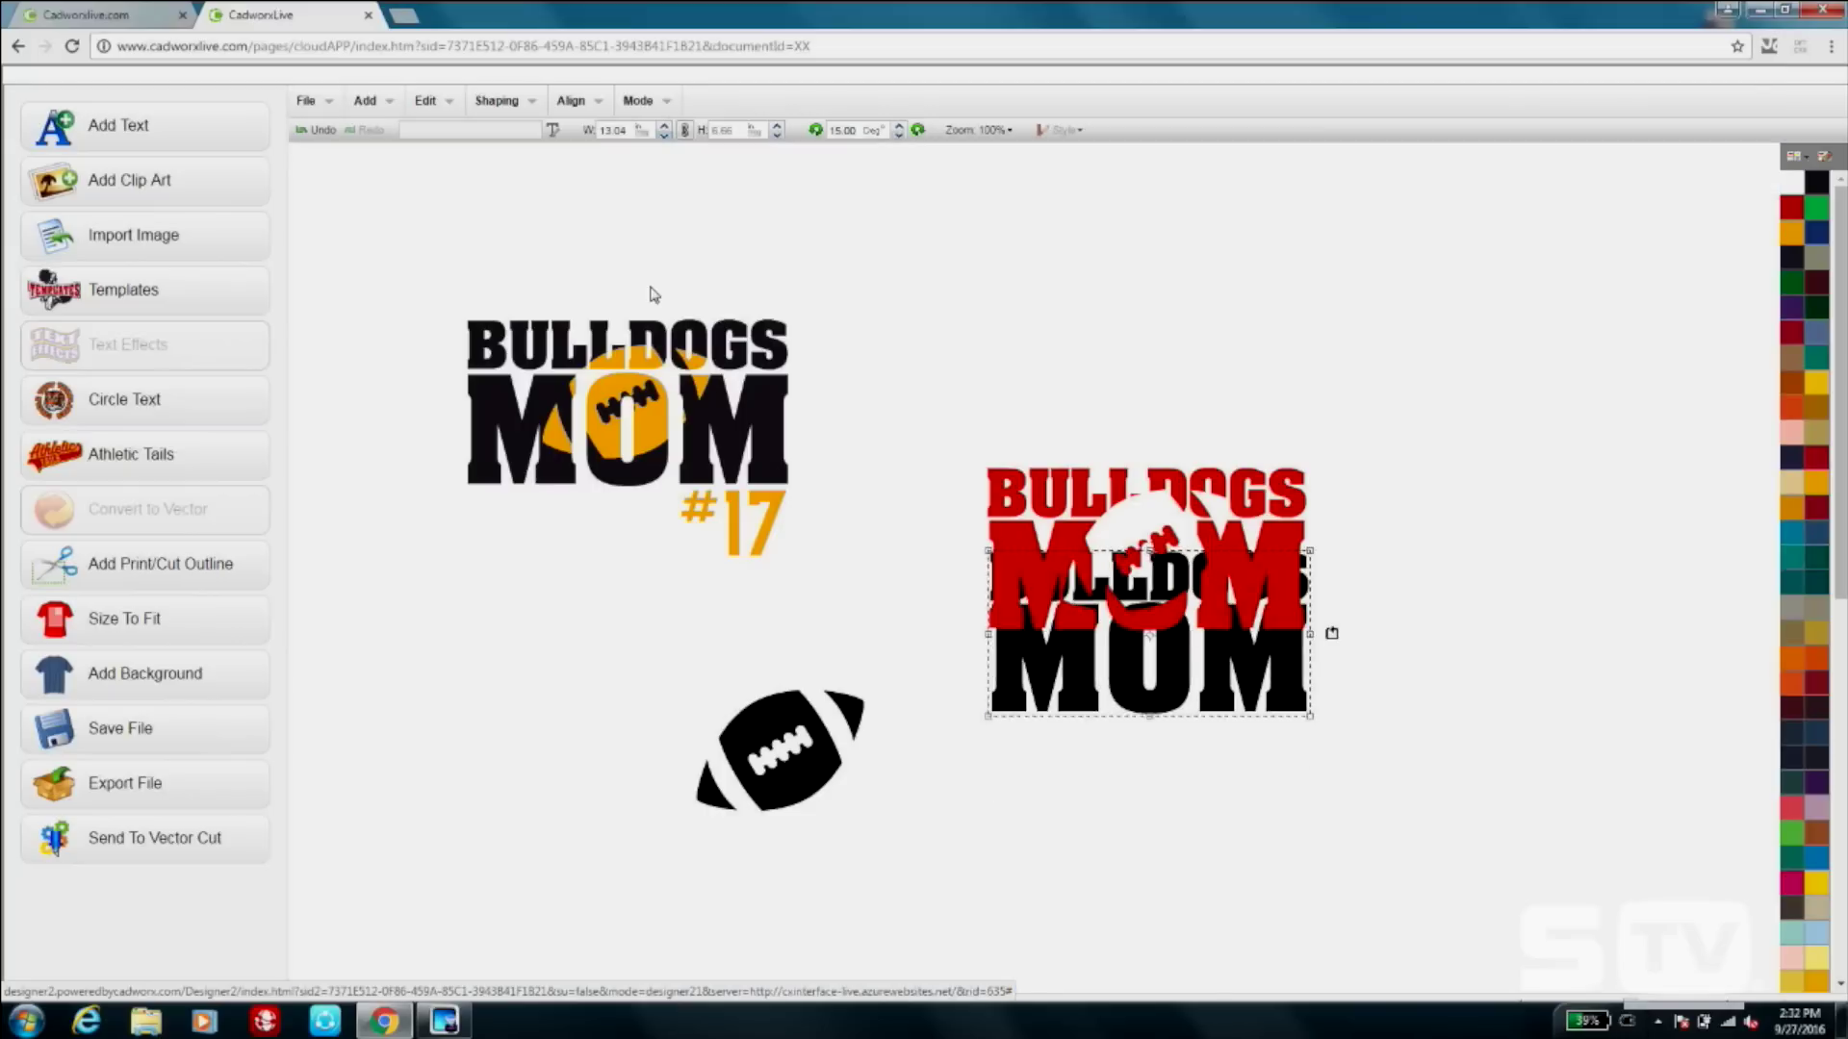
pyautogui.click(1170, 387)
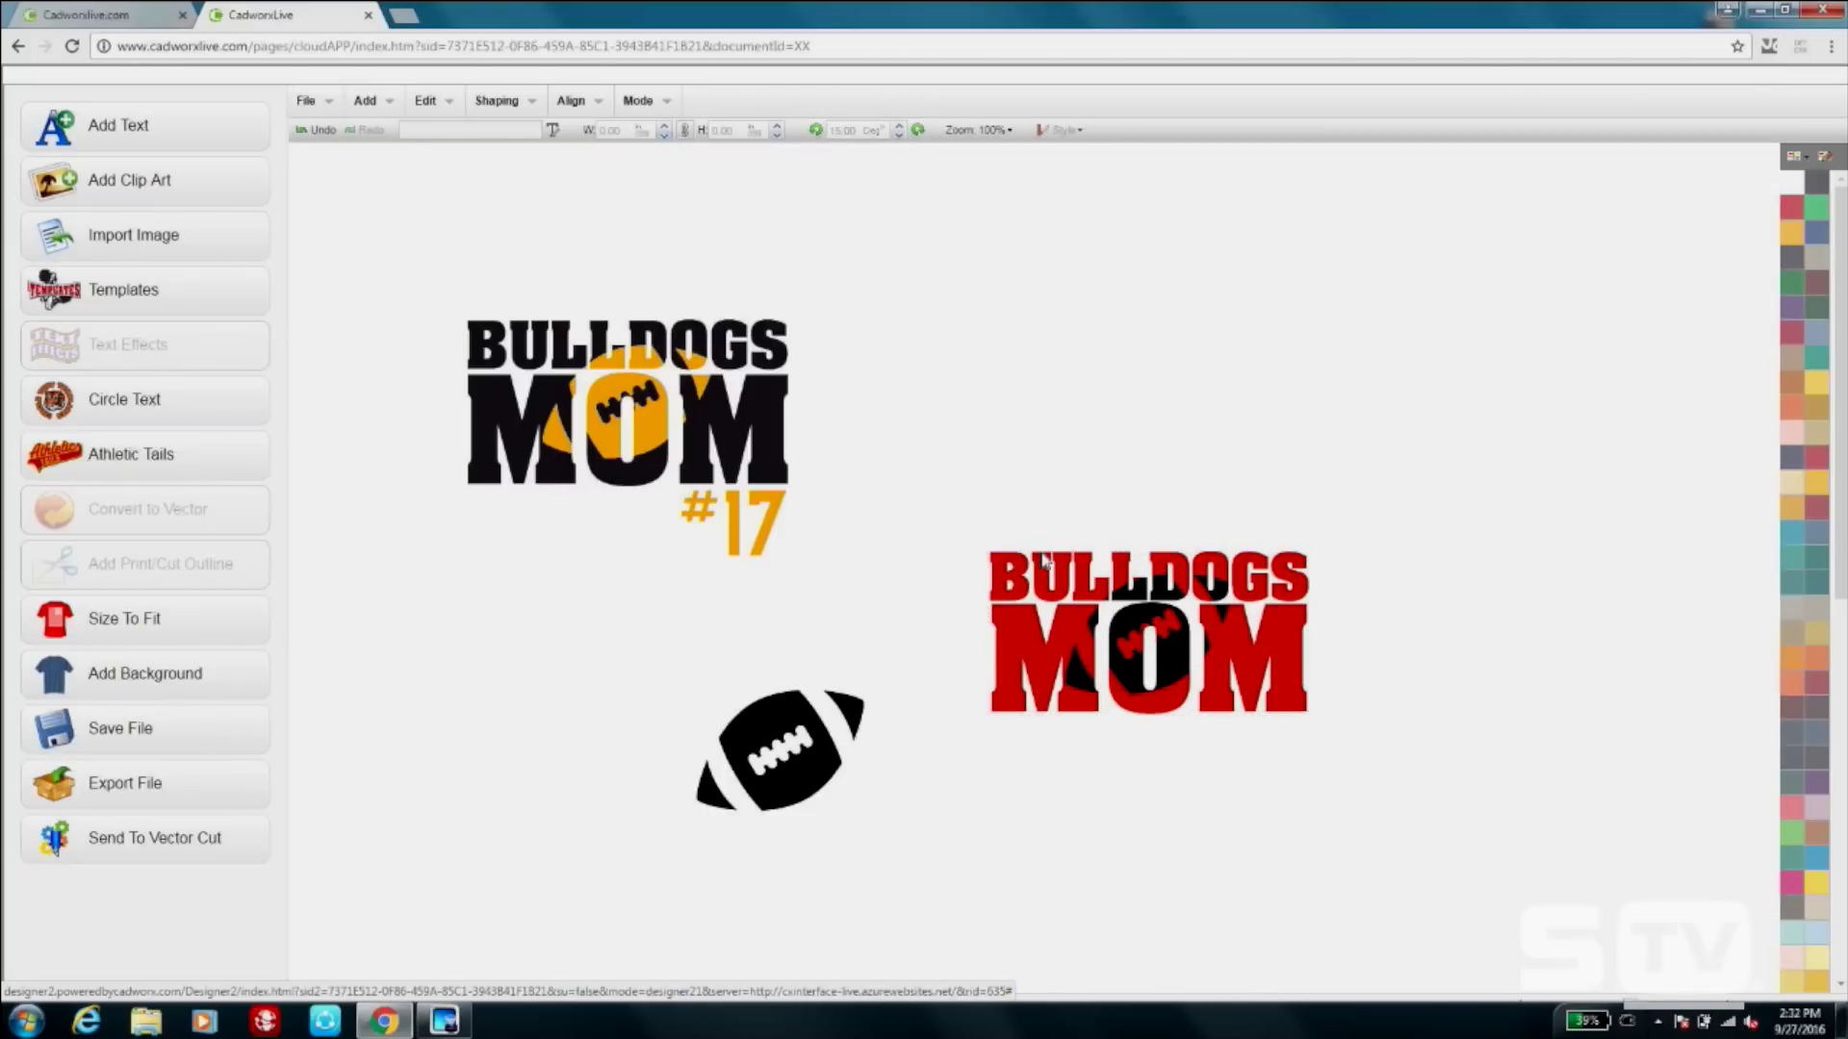
# Select the stacked designs, try Back Minus Front, then undo it.
pyautogui.moveTo(933, 513); pyautogui.dragTo(1440, 824)
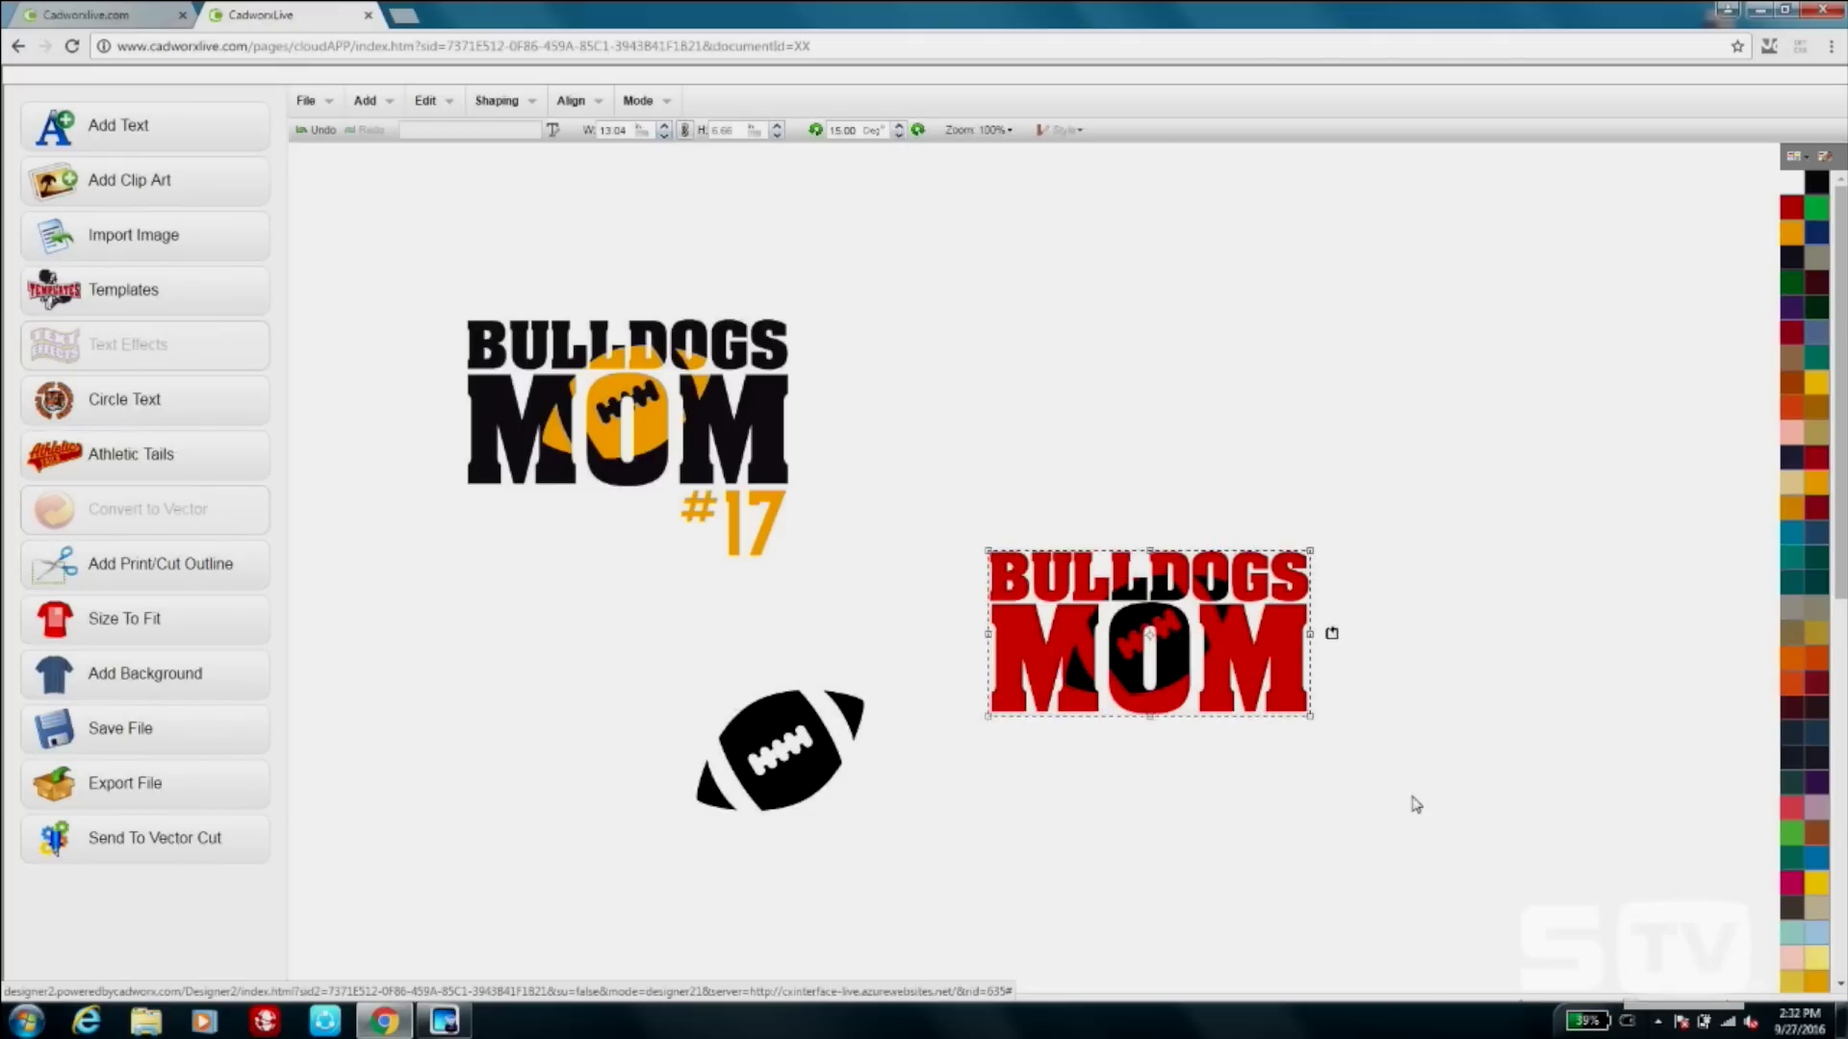
pyautogui.click(497, 104)
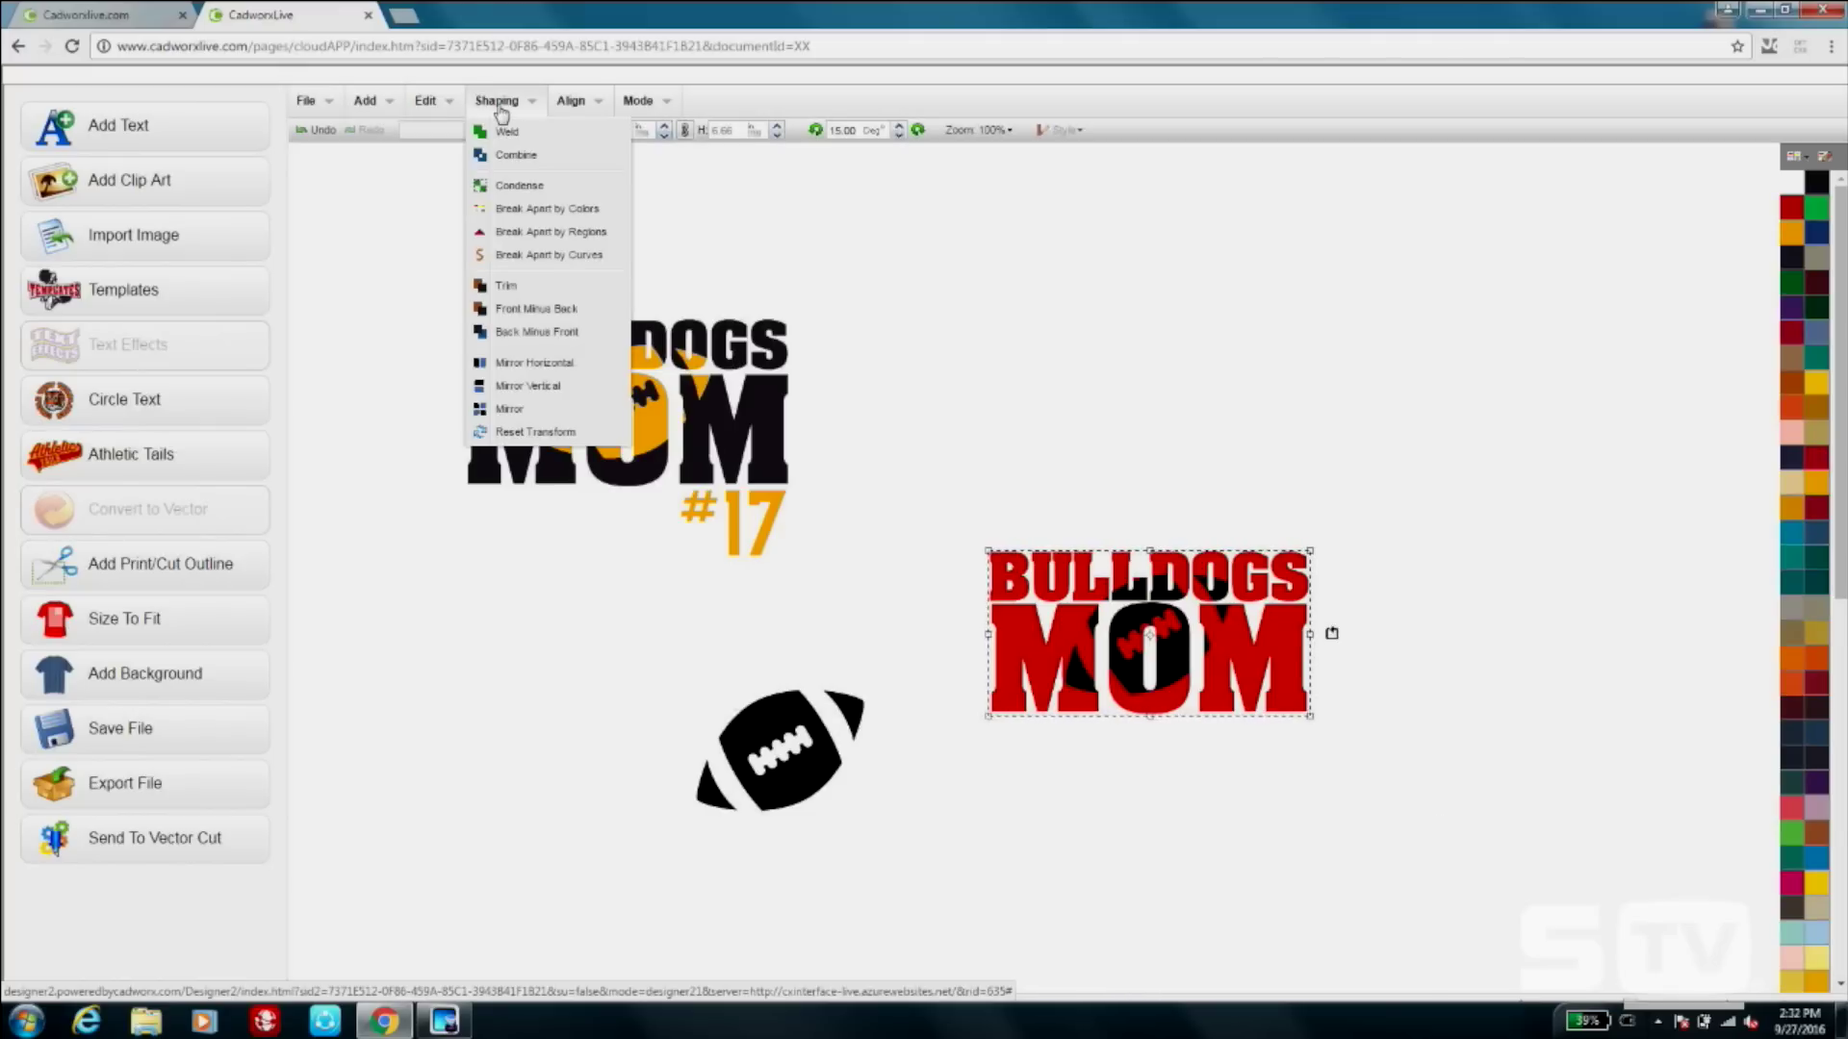
pyautogui.click(567, 333)
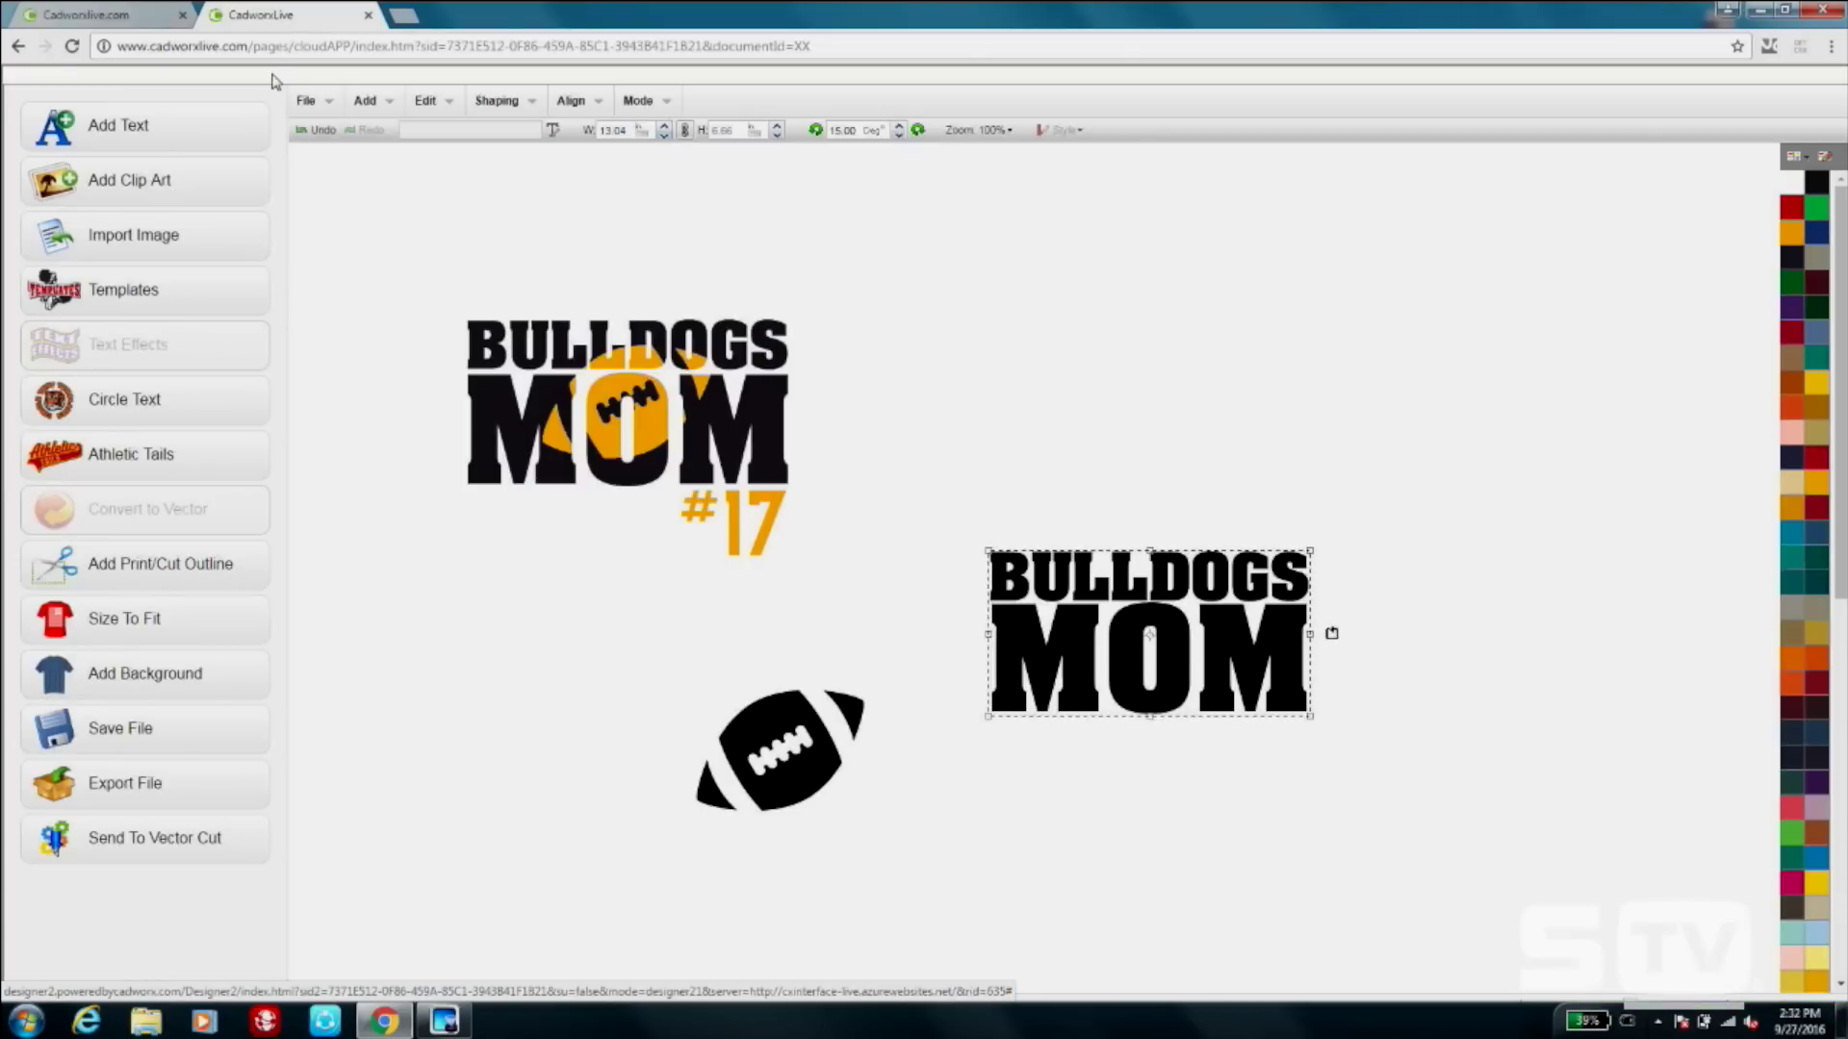
pyautogui.click(325, 130)
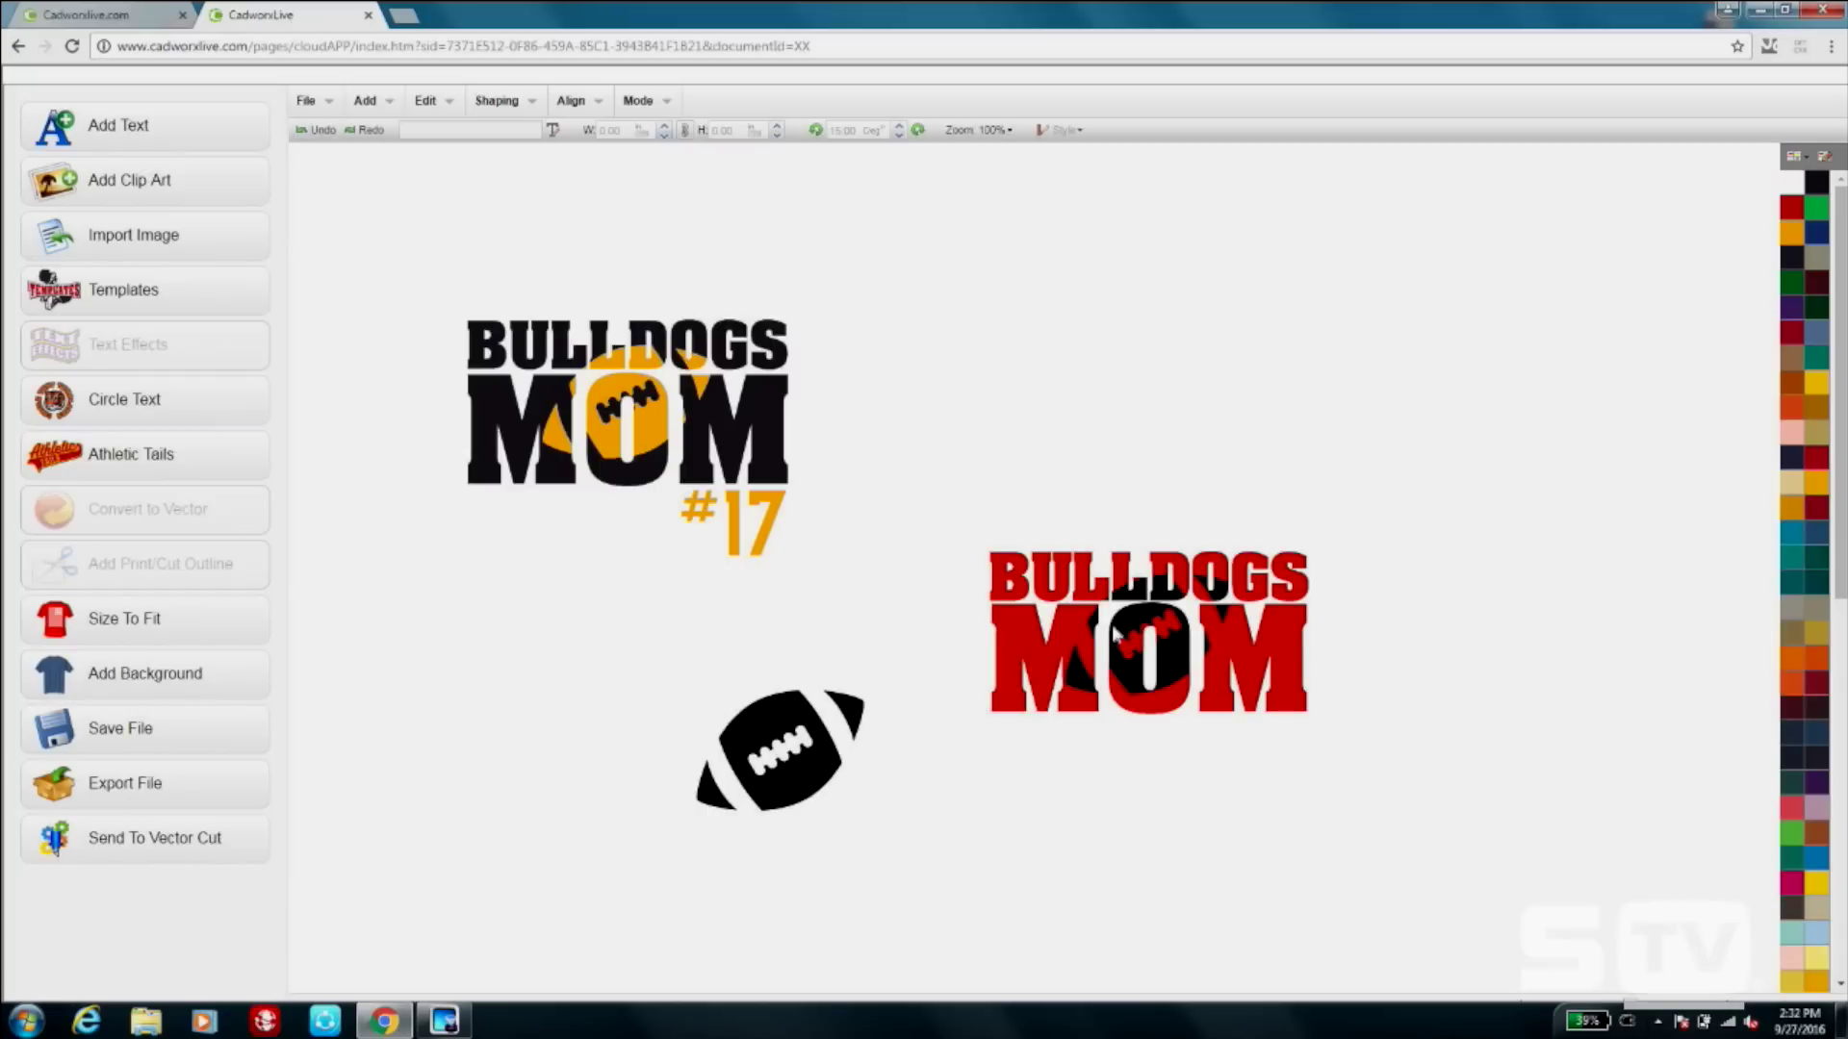
# Bring the red design to front, cut the football from it with Back Minus Front, then reselect it.
pyautogui.rightClick(1077, 631)
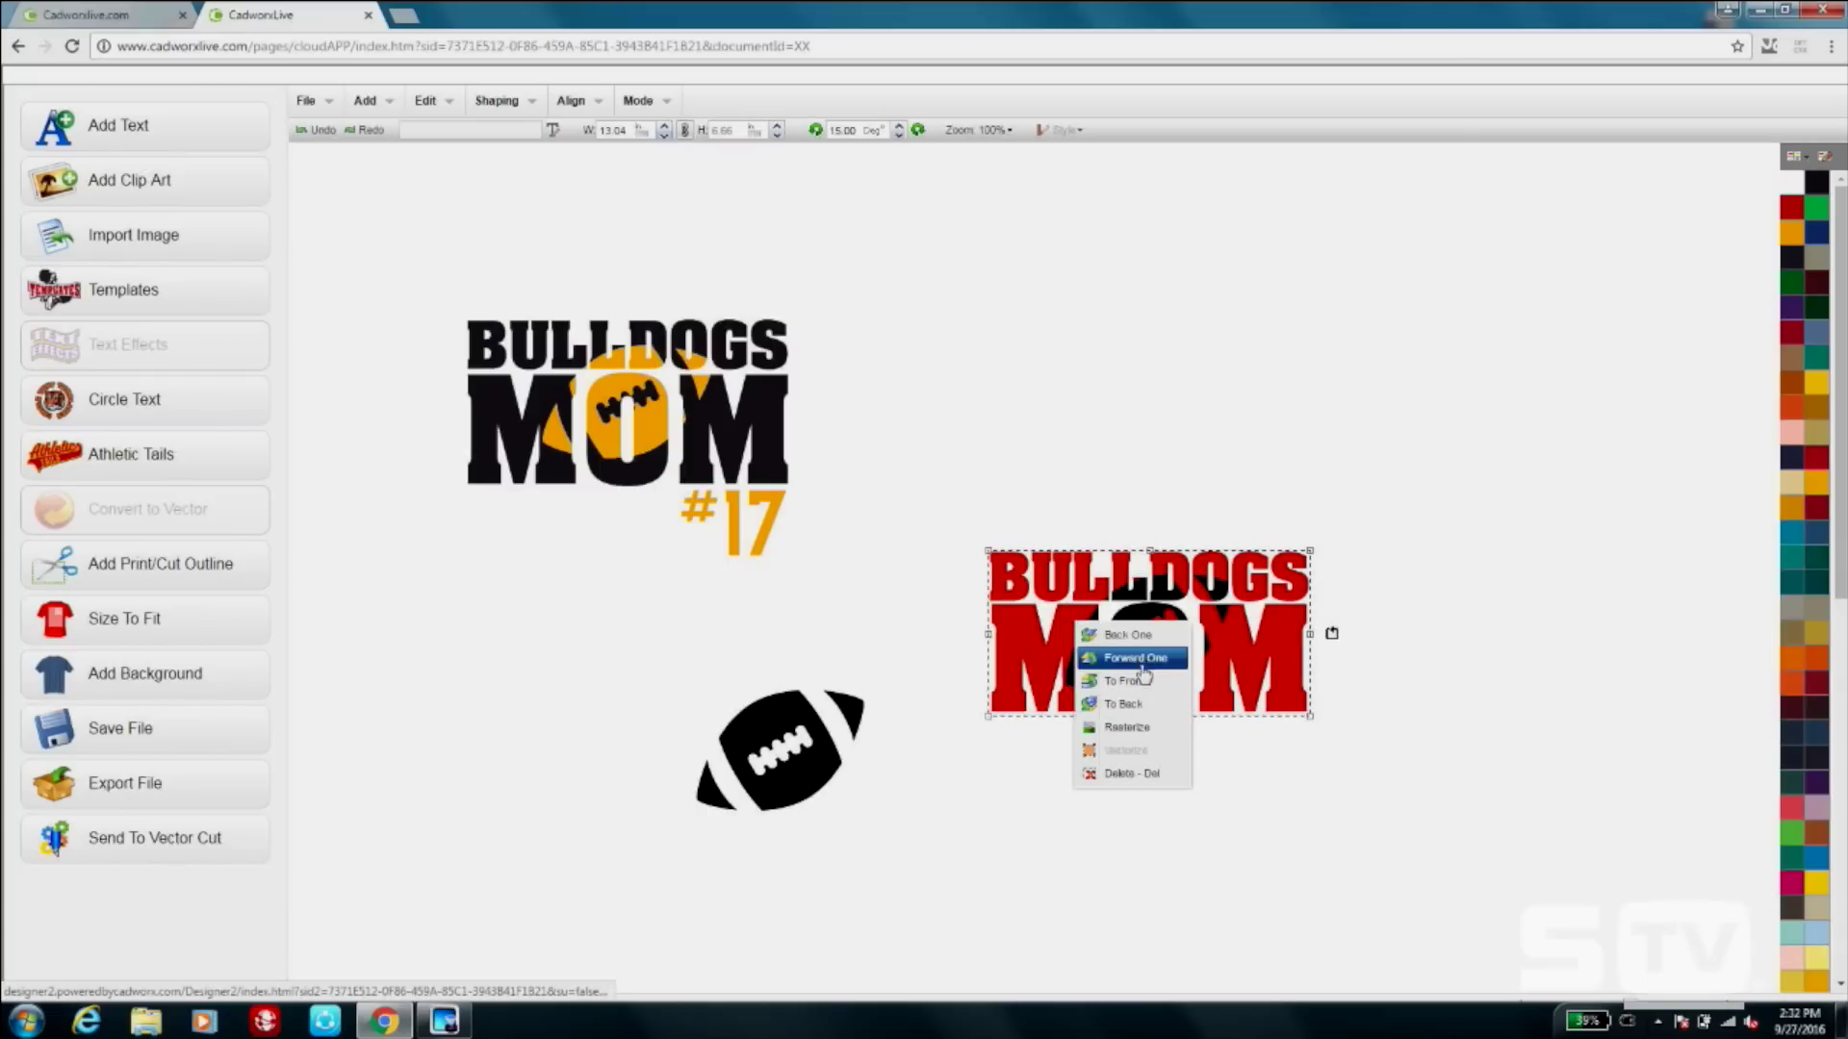
pyautogui.click(1145, 681)
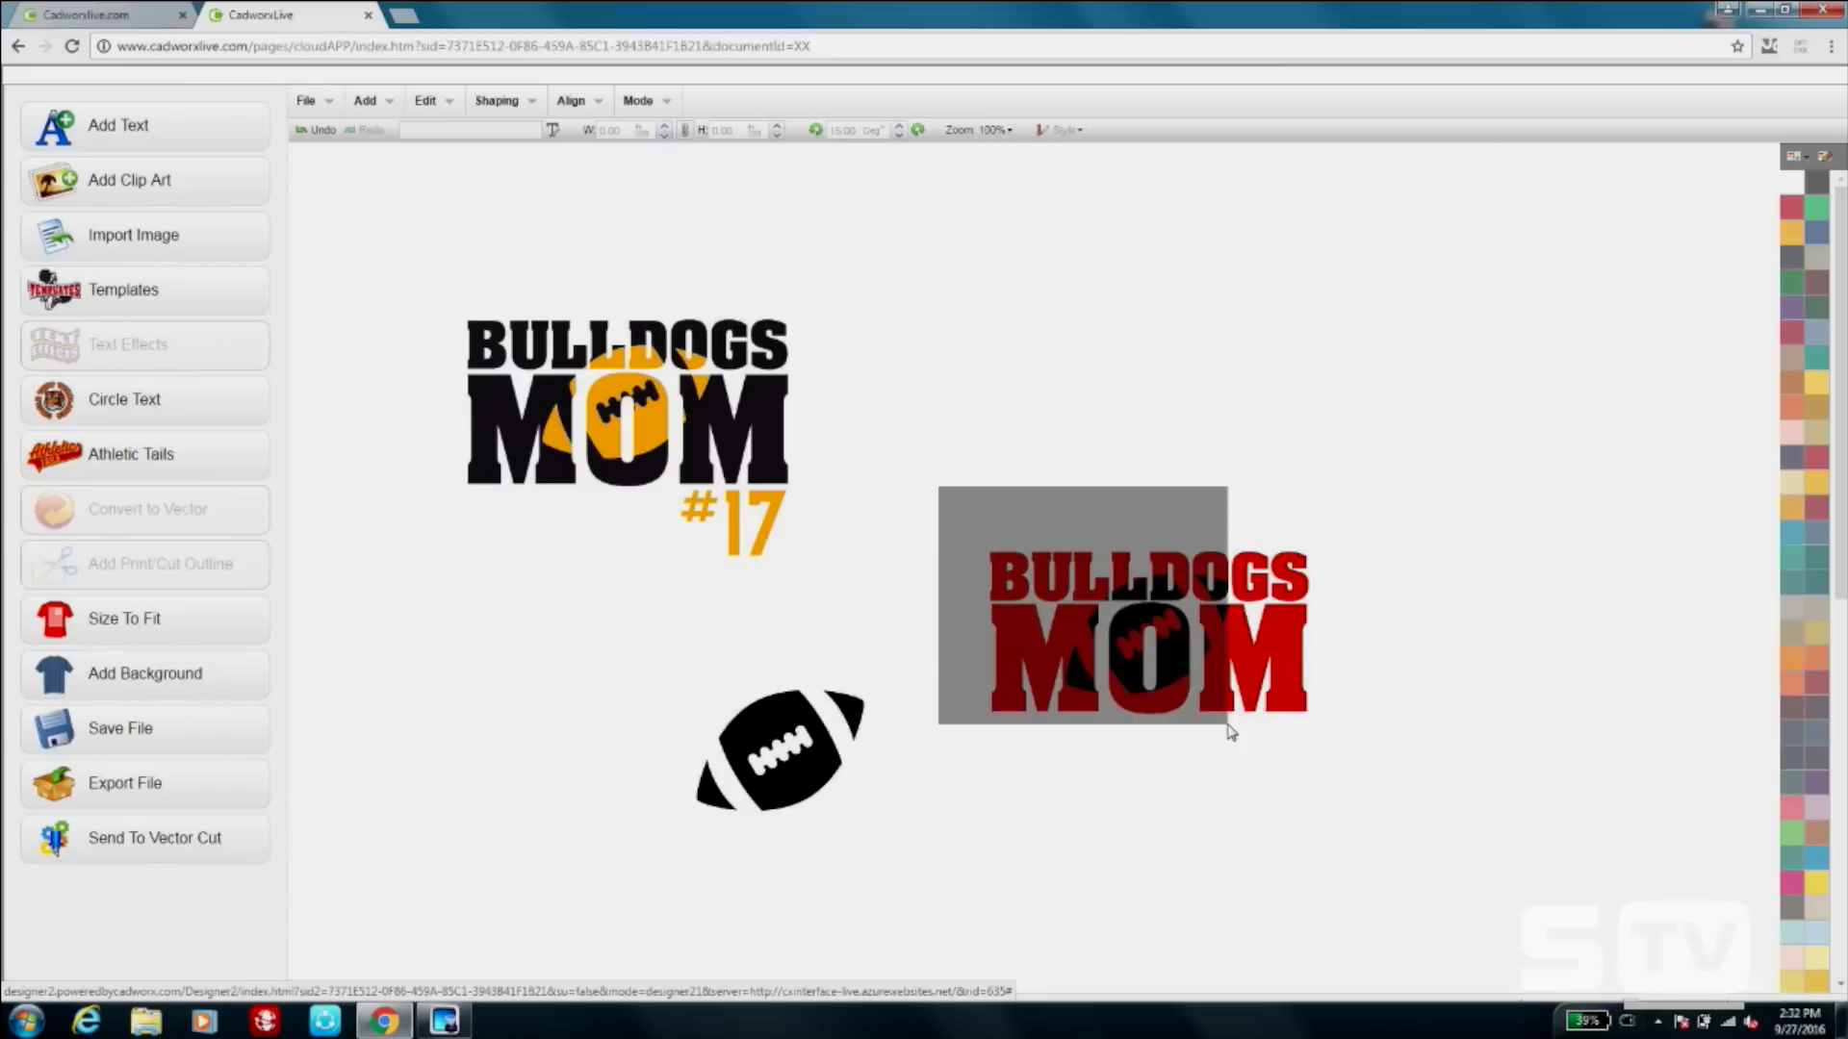
pyautogui.click(497, 100)
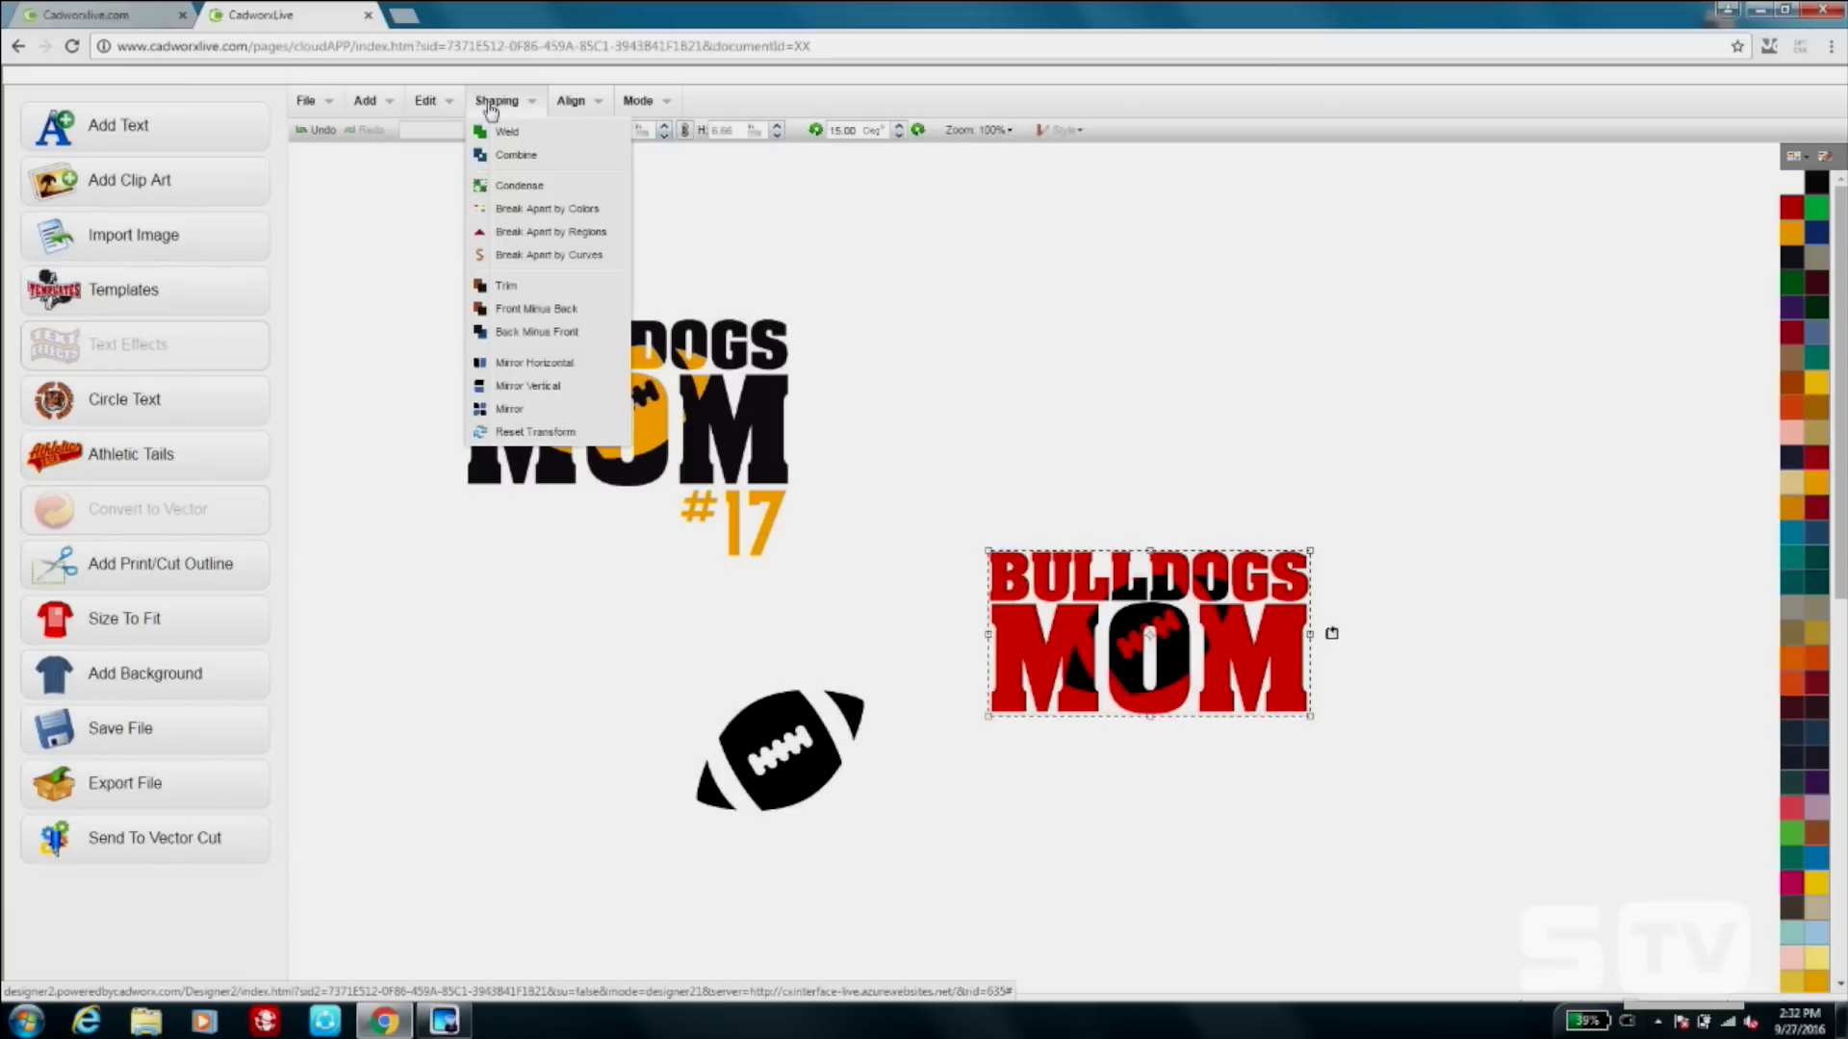
pyautogui.click(555, 337)
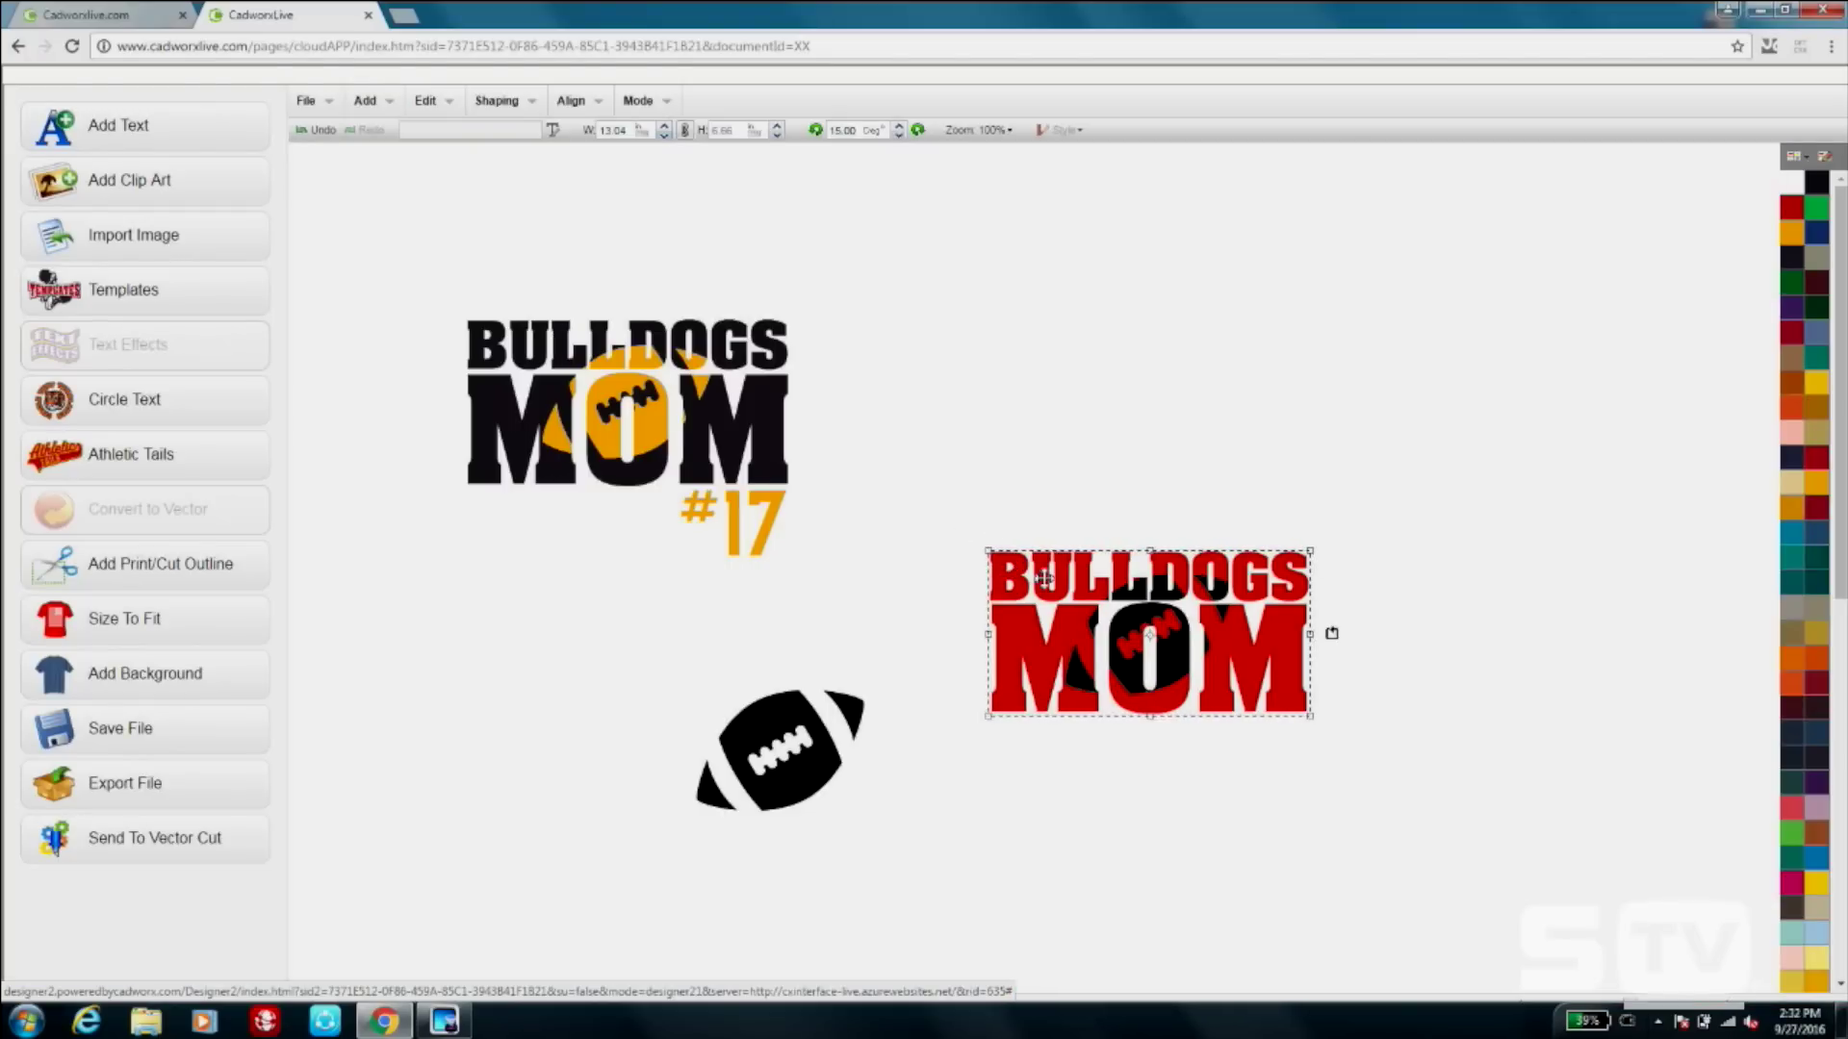
pyautogui.moveTo(1044, 617)
pyautogui.mouseDown()
pyautogui.moveTo(1039, 722)
pyautogui.moveTo(1038, 645)
pyautogui.mouseUp()
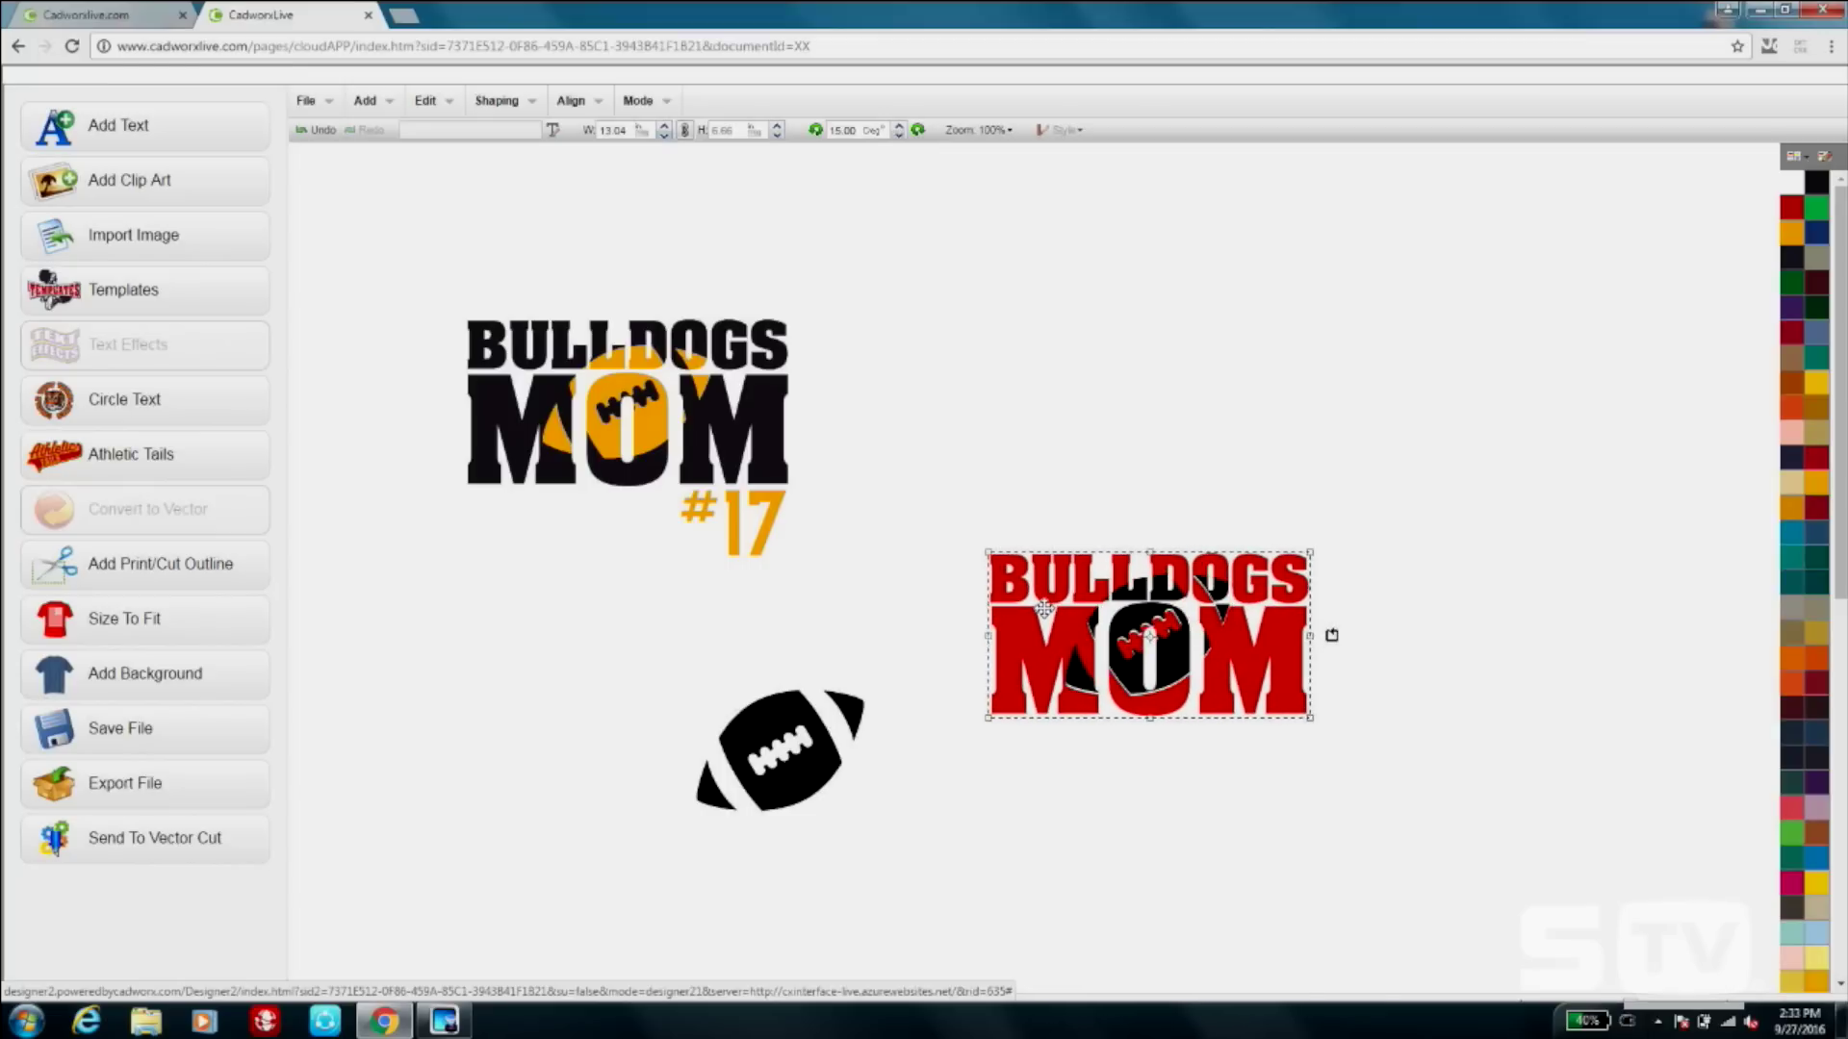
pyautogui.click(1148, 510)
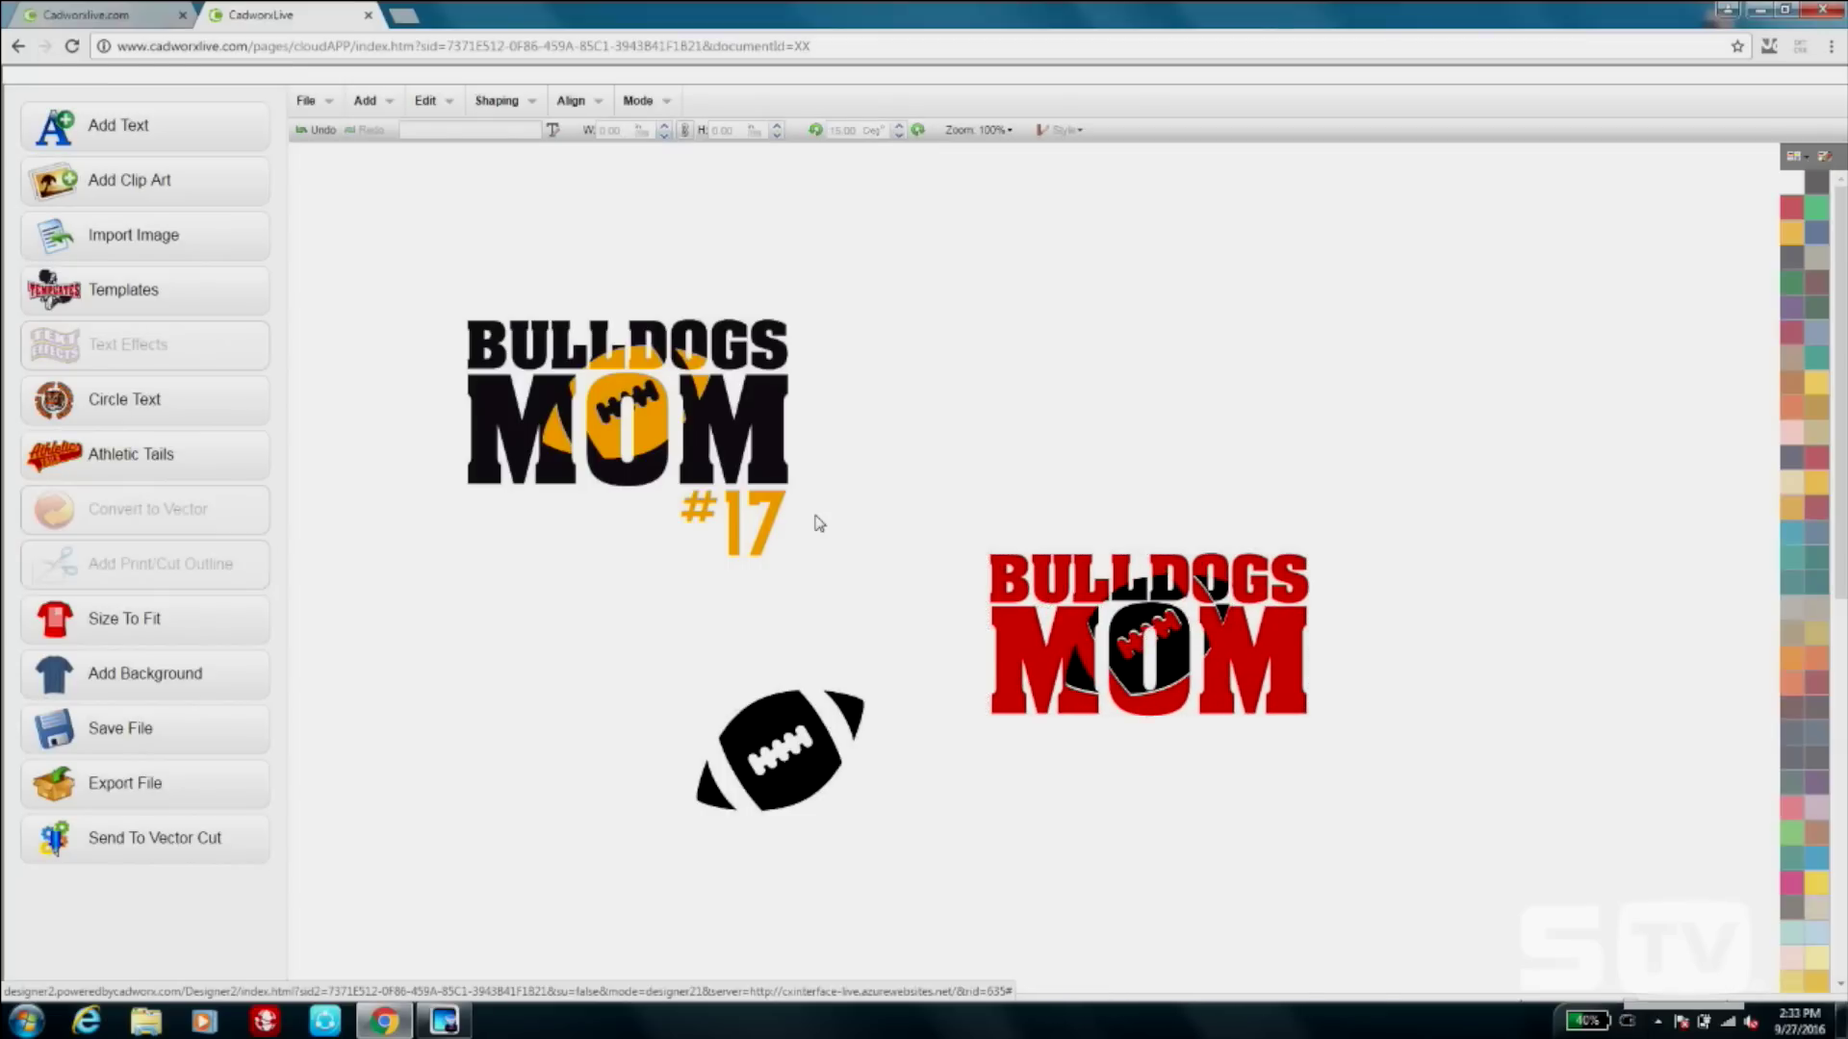
pyautogui.click(1274, 695)
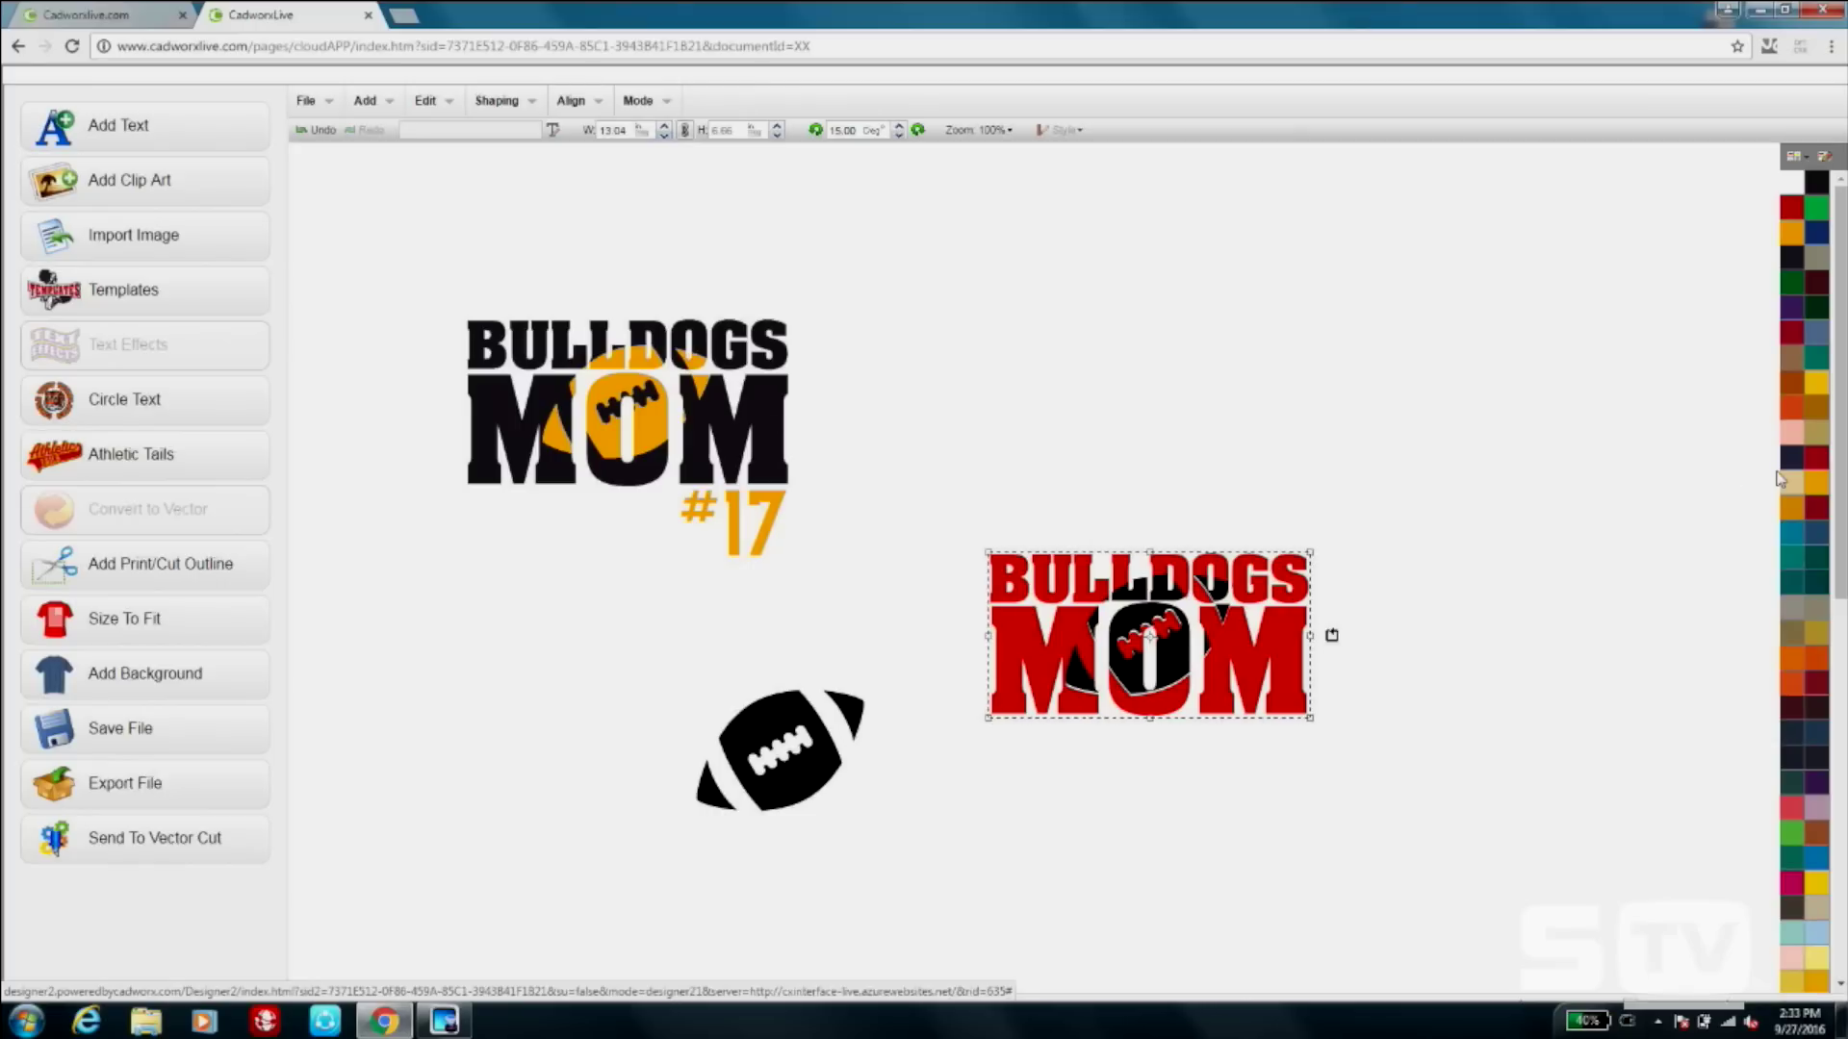
# Recolour the BULLDOGS MOM design orange and make its inner football purple.
pyautogui.scroll(-5, 1804, 577)
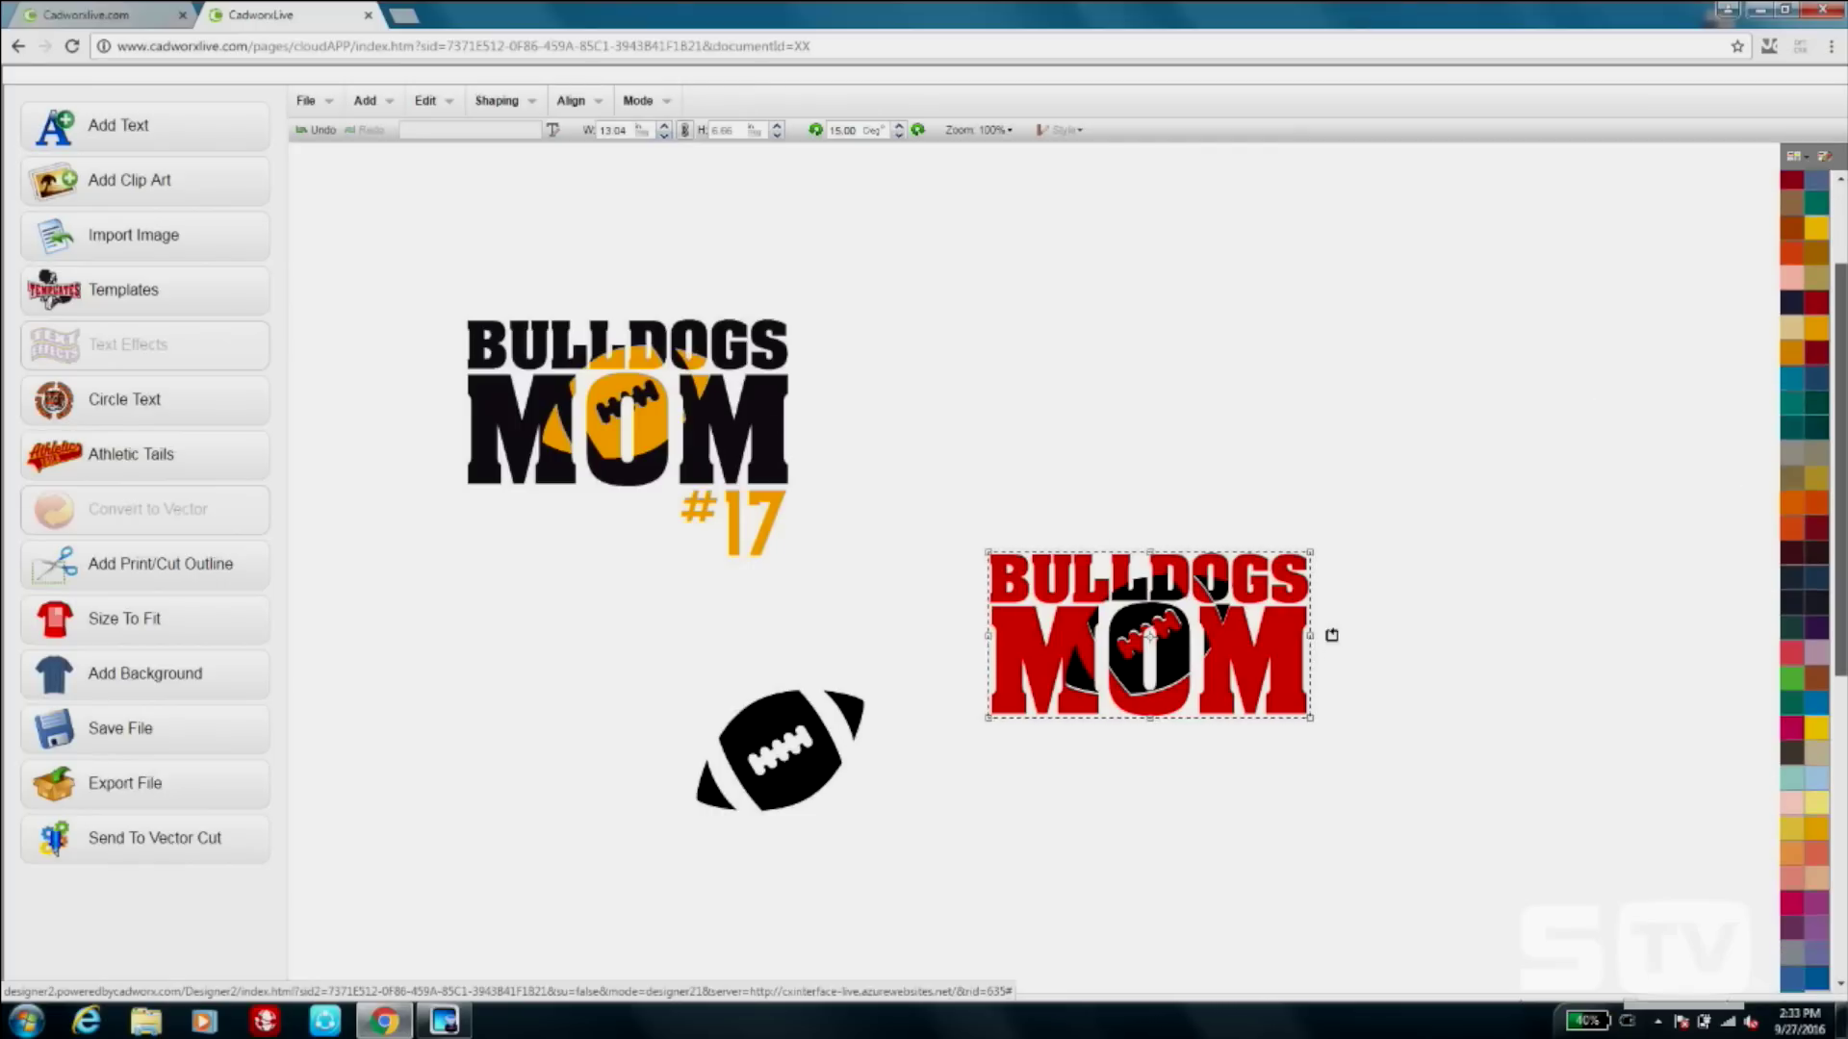
pyautogui.scroll(-5, 1804, 577)
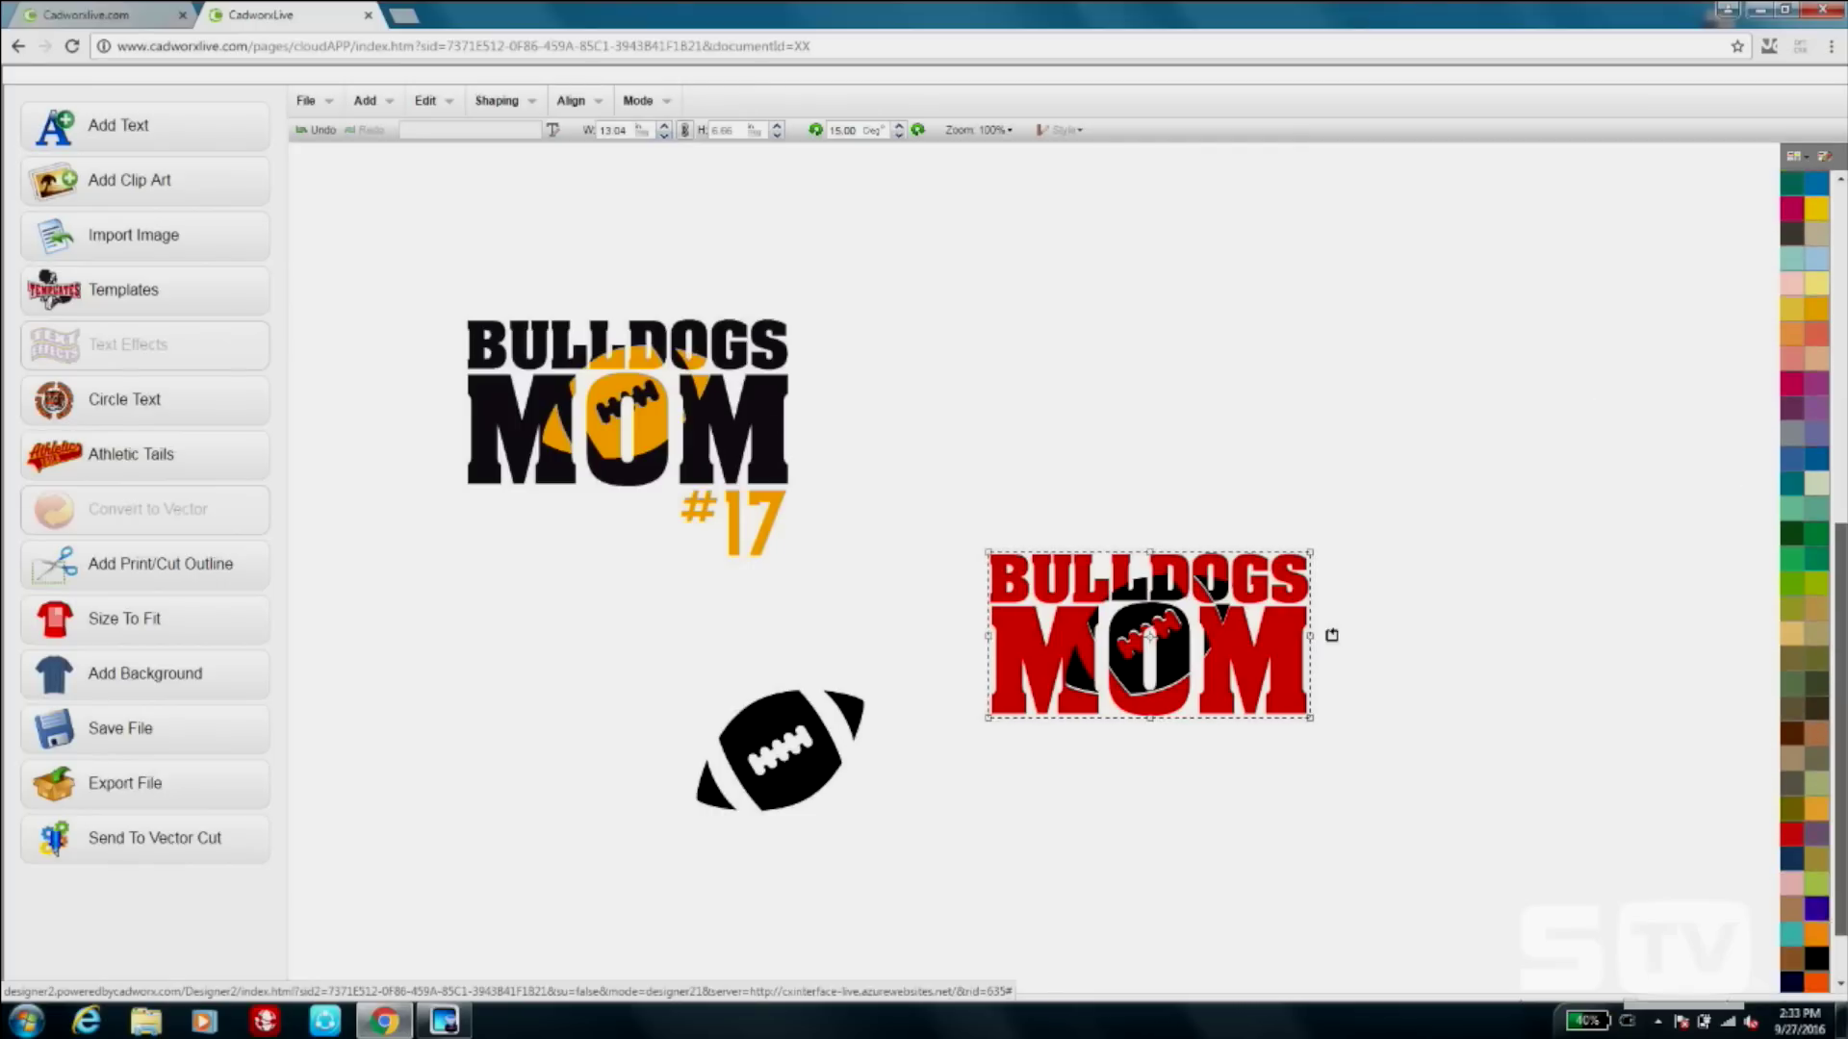
pyautogui.scroll(8, 1804, 578)
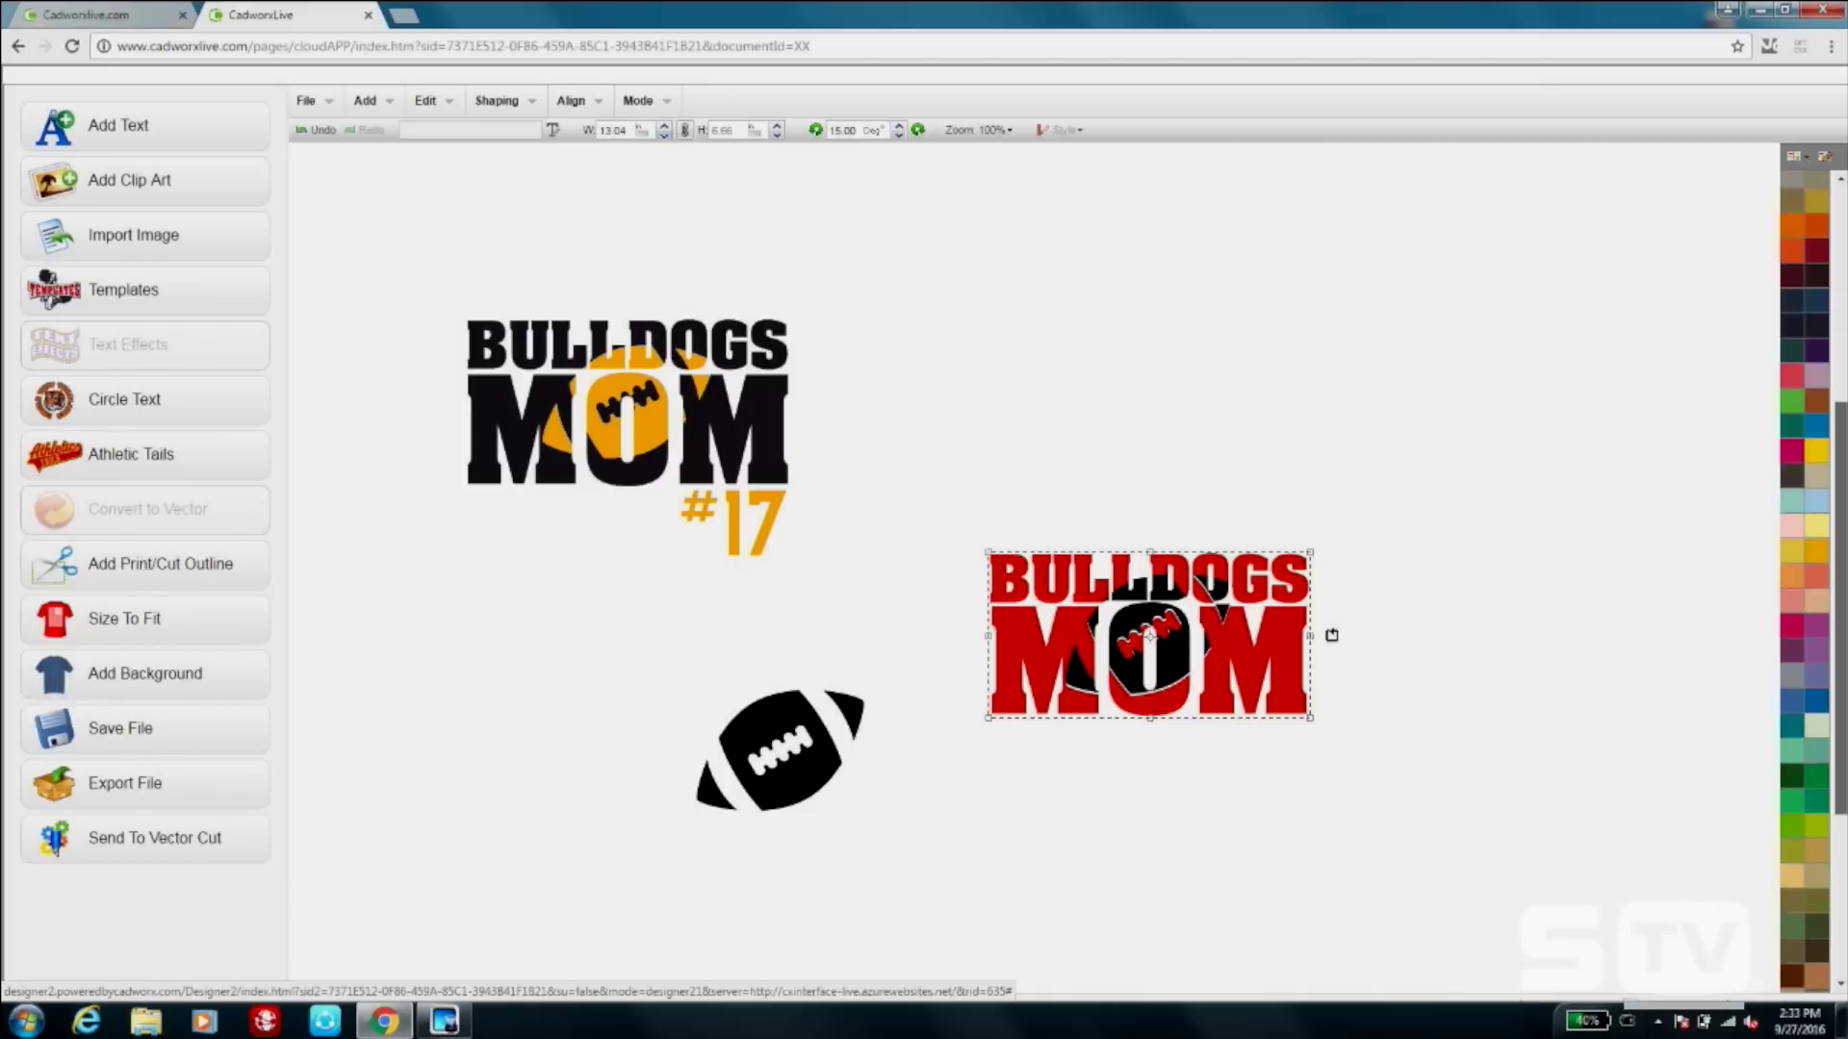
pyautogui.scroll(2, 1797, 249)
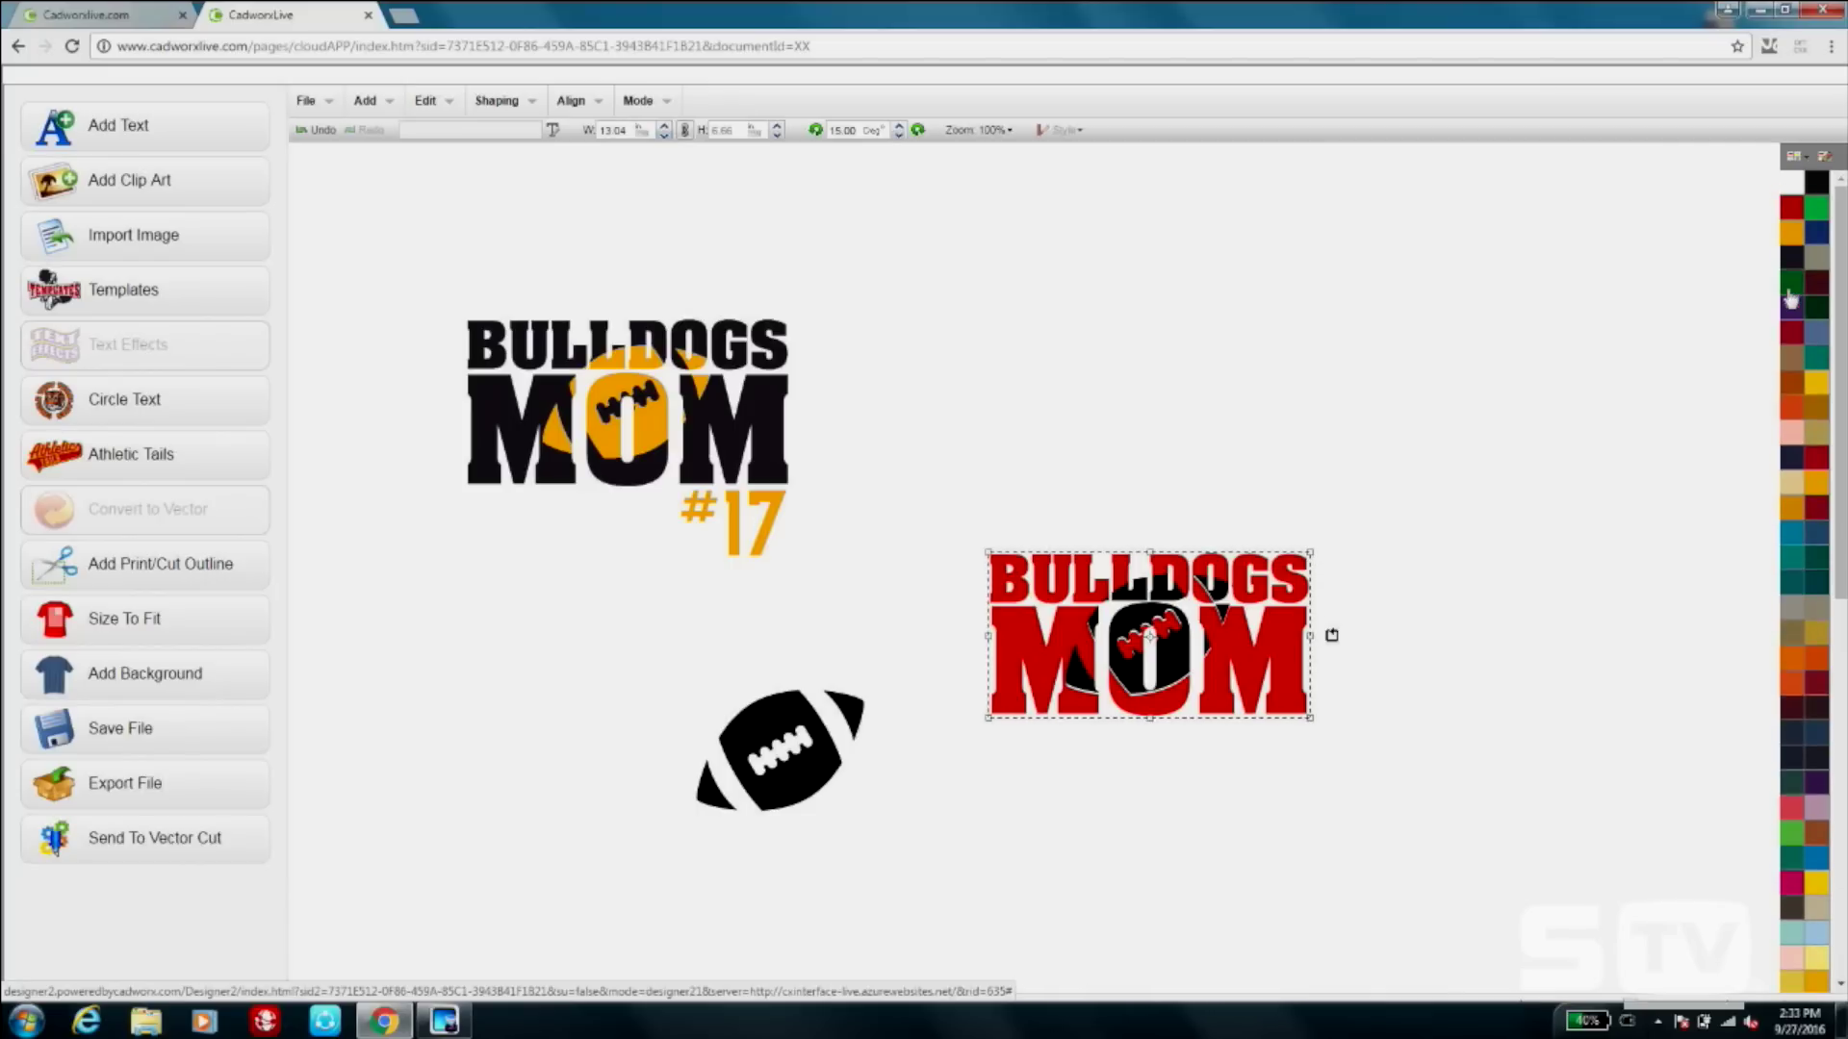
pyautogui.click(1794, 236)
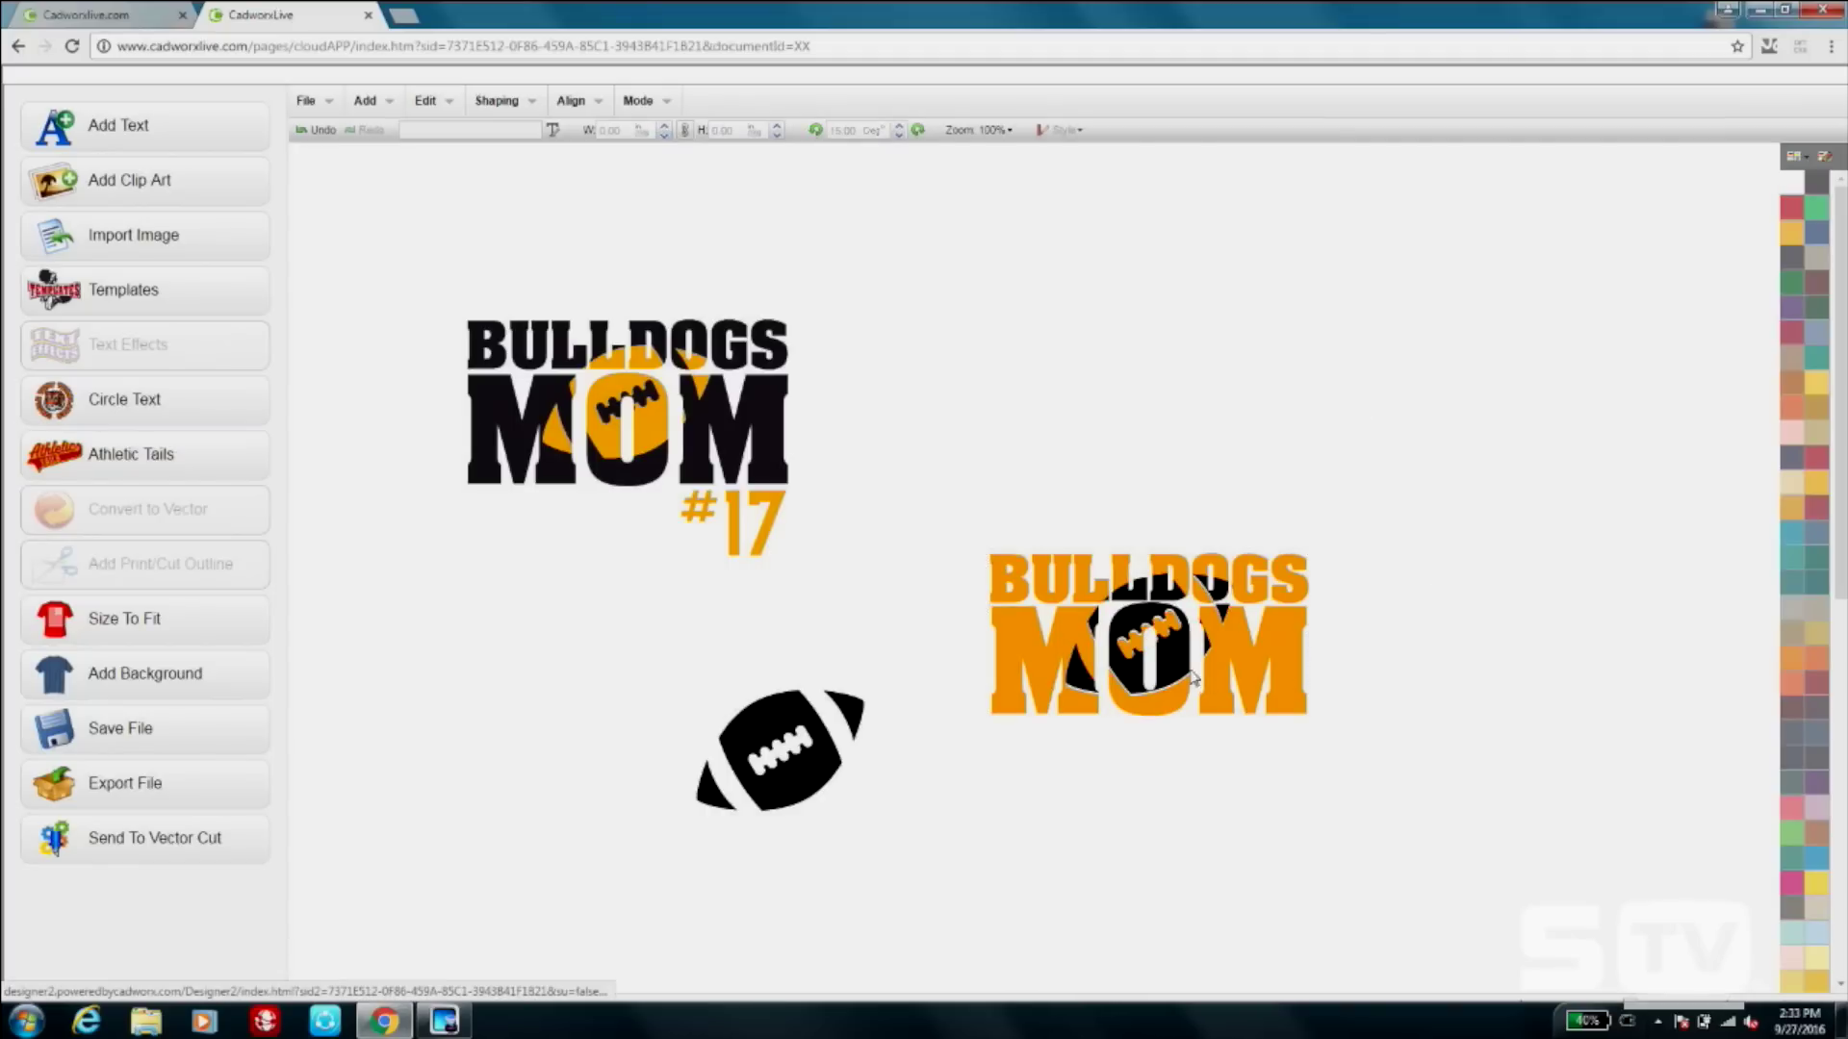
pyautogui.click(1172, 653)
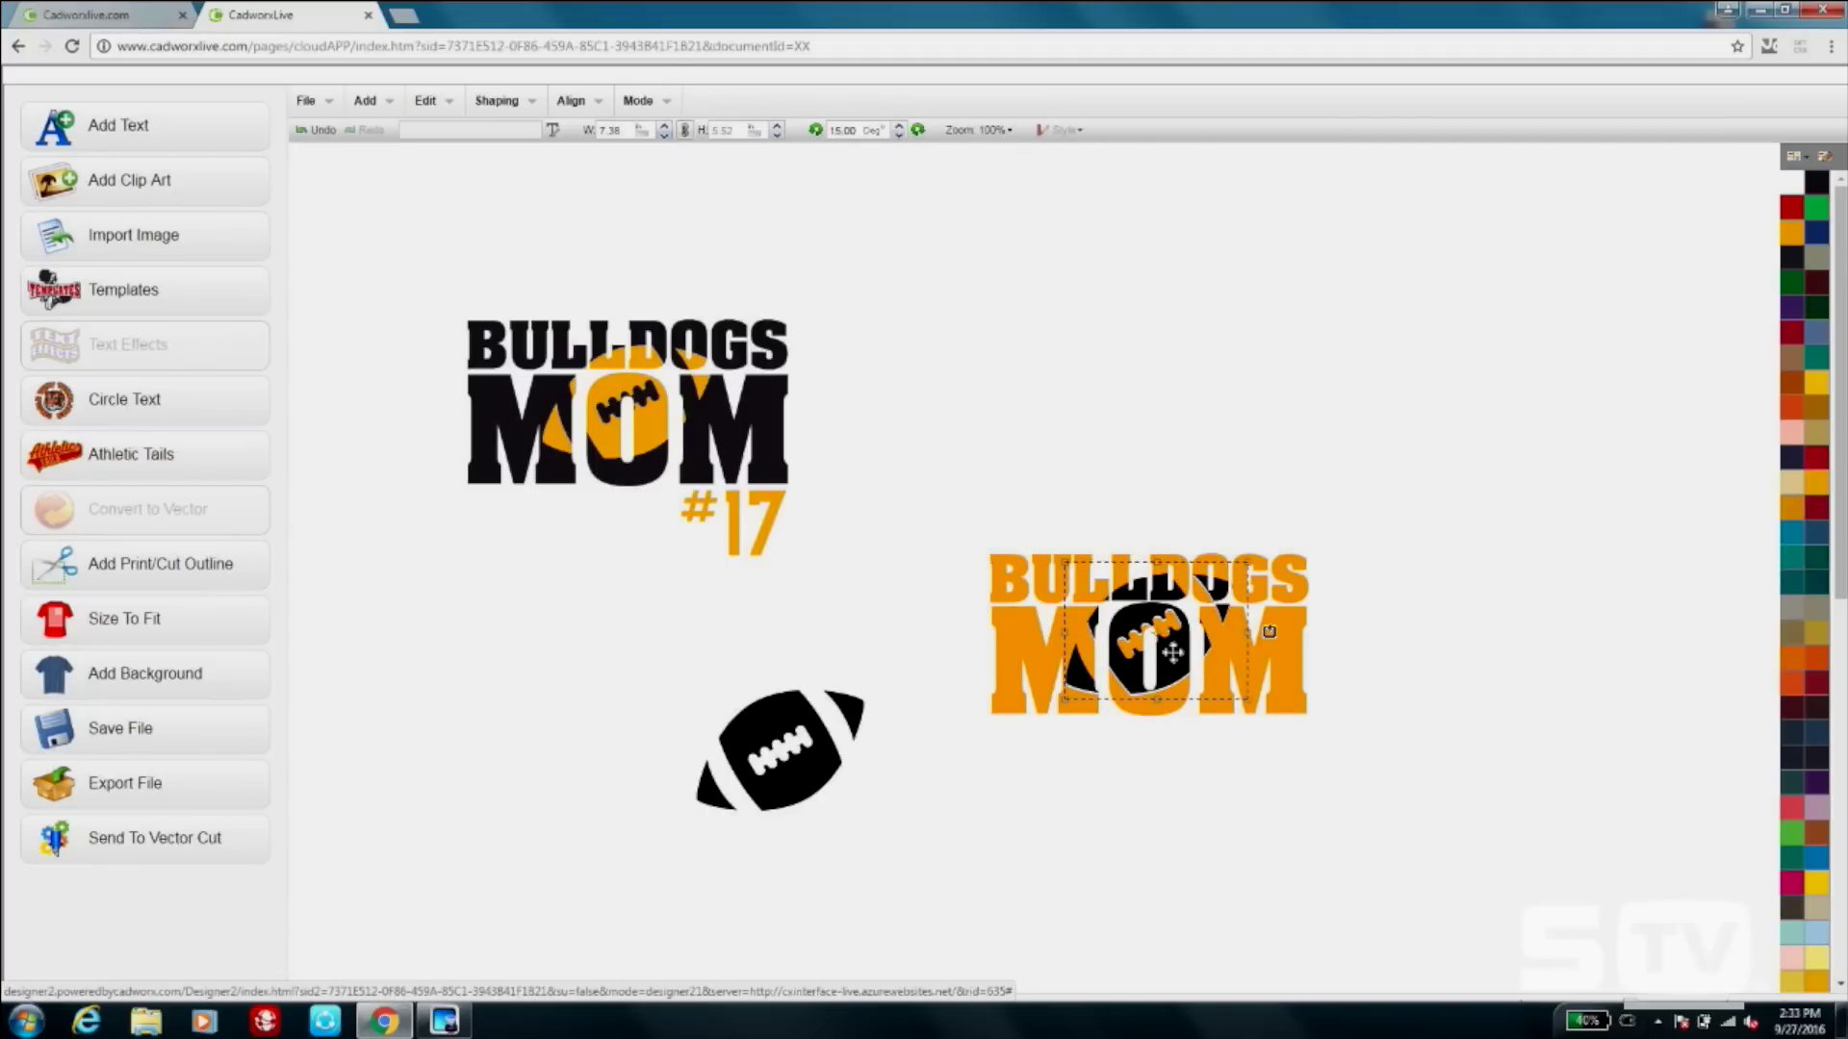
pyautogui.click(1794, 321)
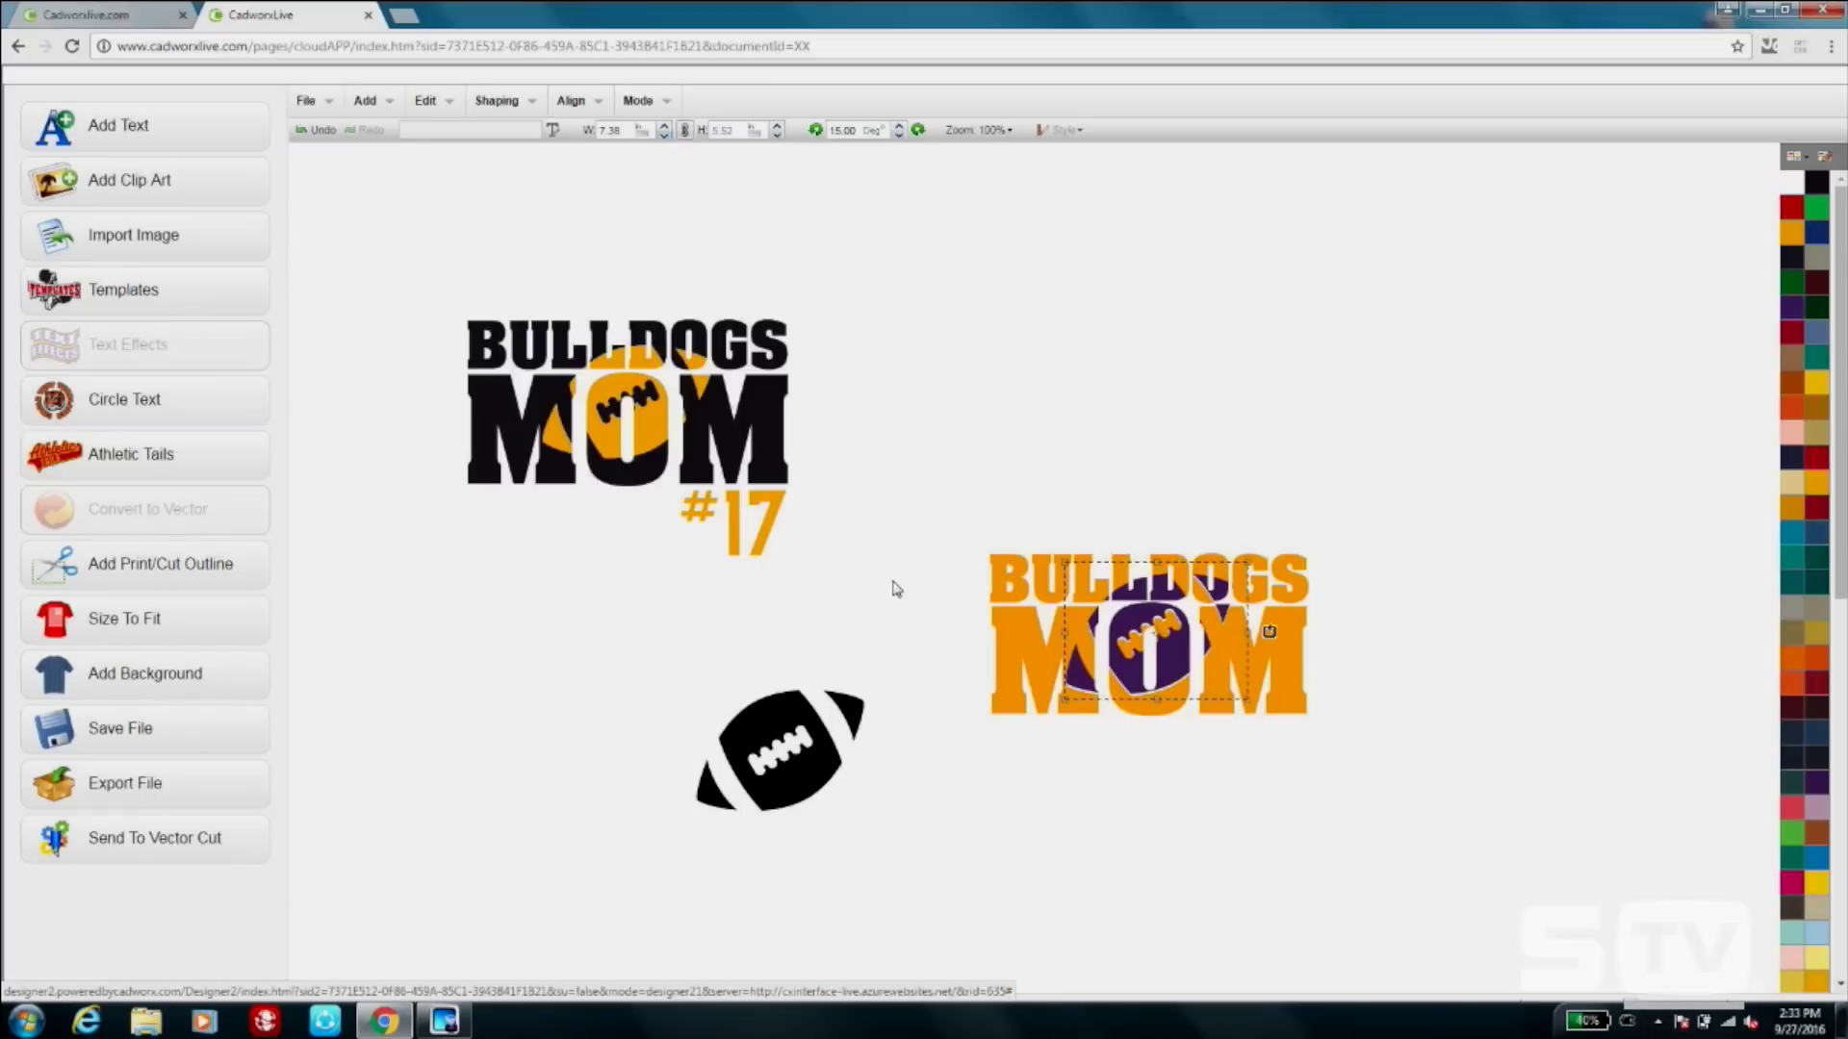
# Delete the spare black football from the canvas and clear the selection.
pyautogui.click(778, 735)
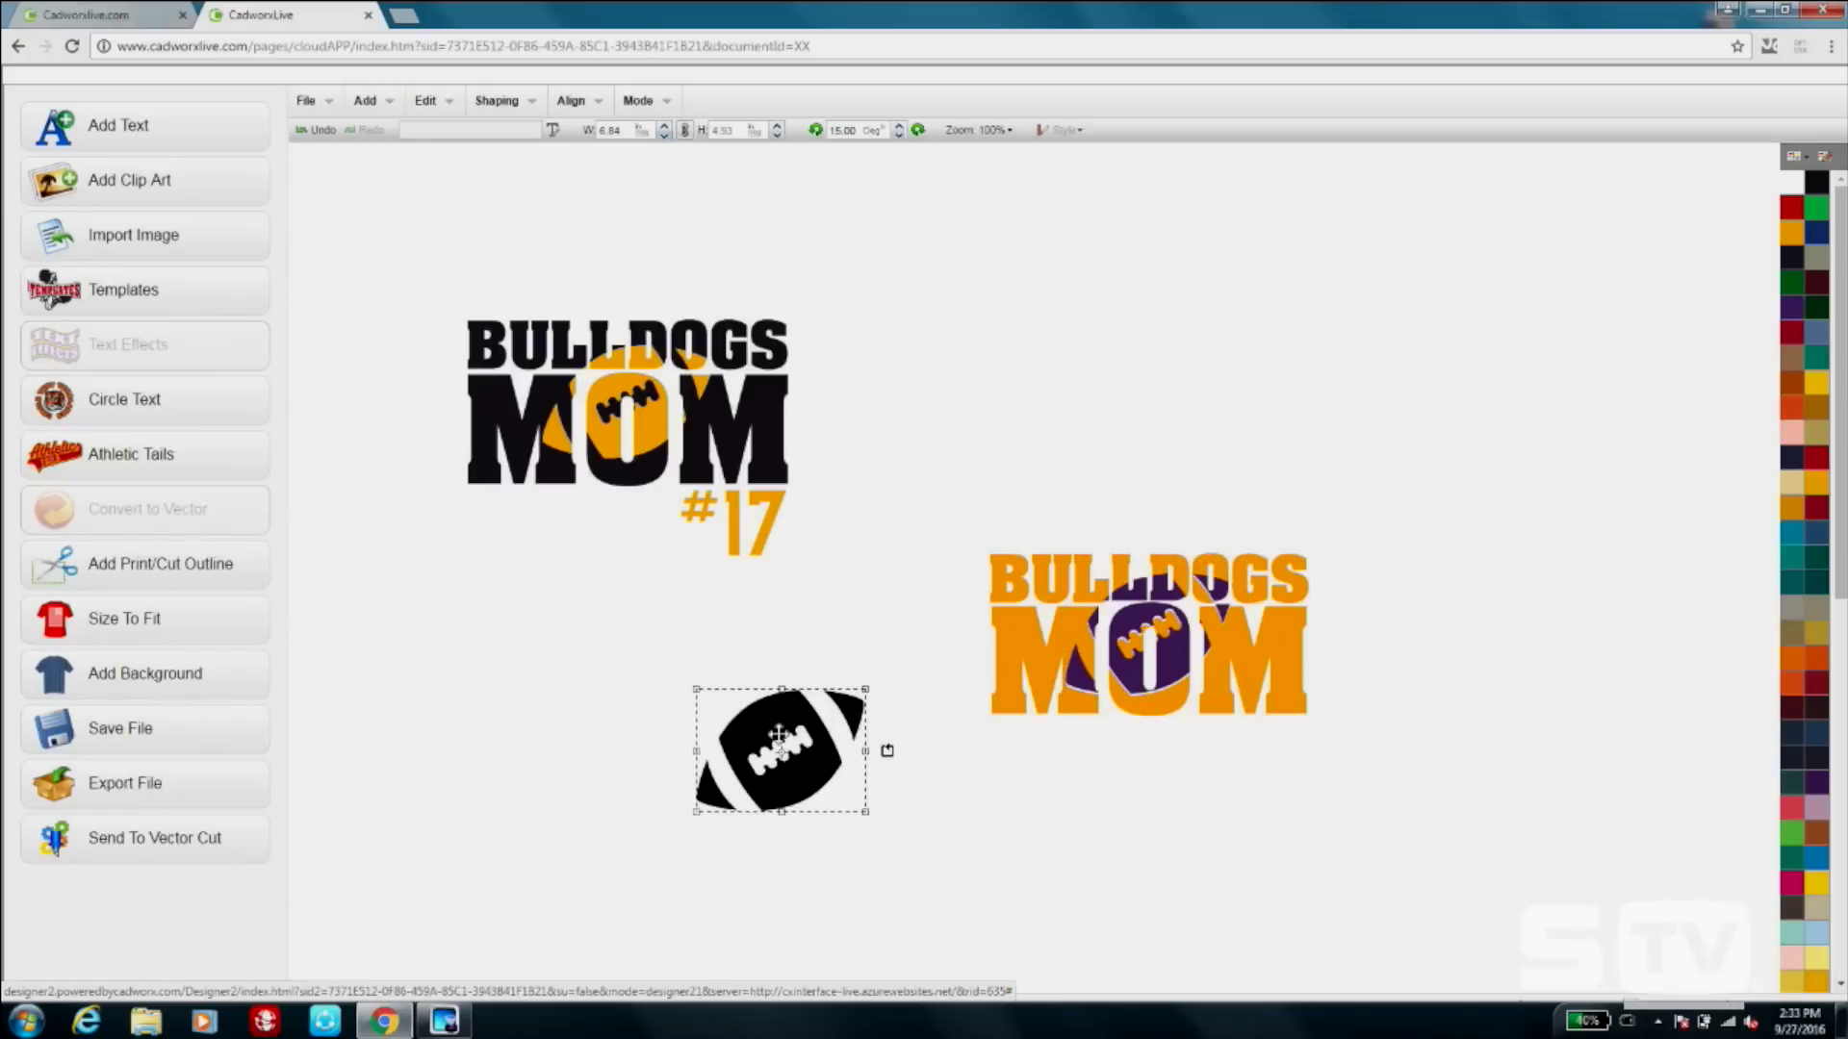
pyautogui.rightClick(778, 736)
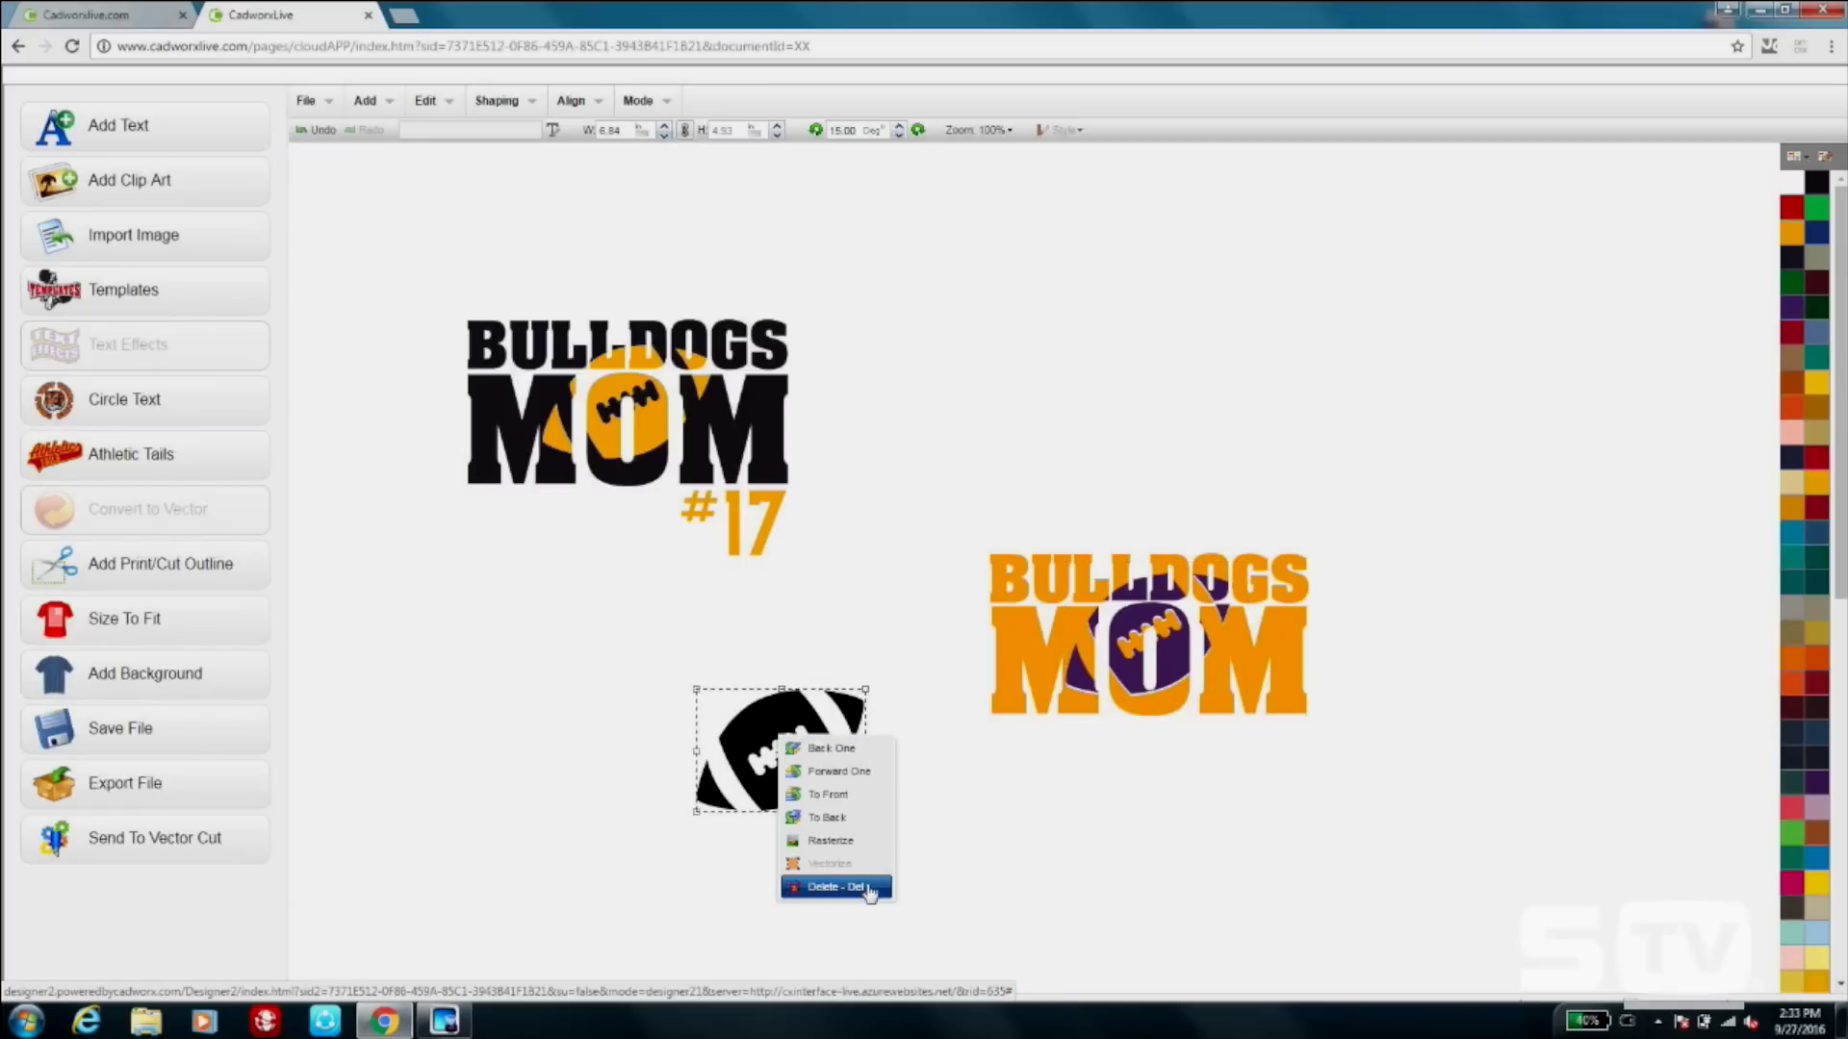
pyautogui.click(836, 887)
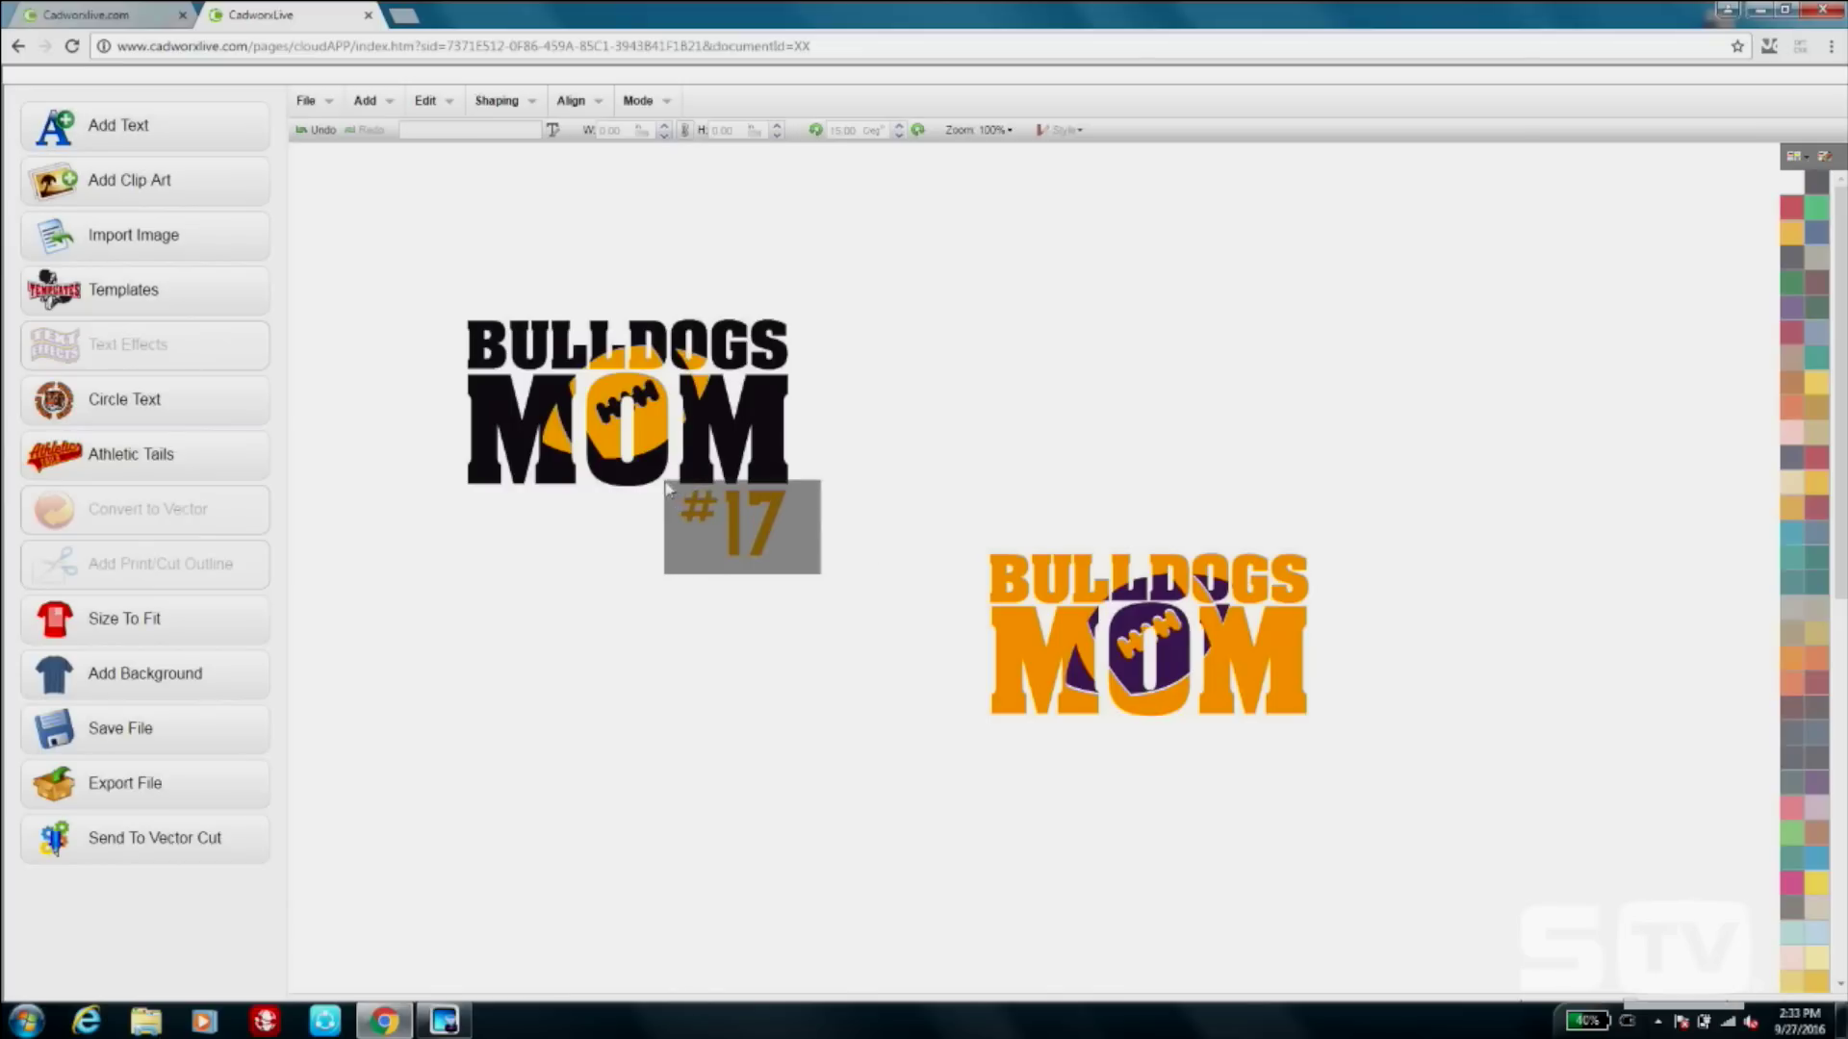
pyautogui.click(760, 539)
pyautogui.click(1019, 434)
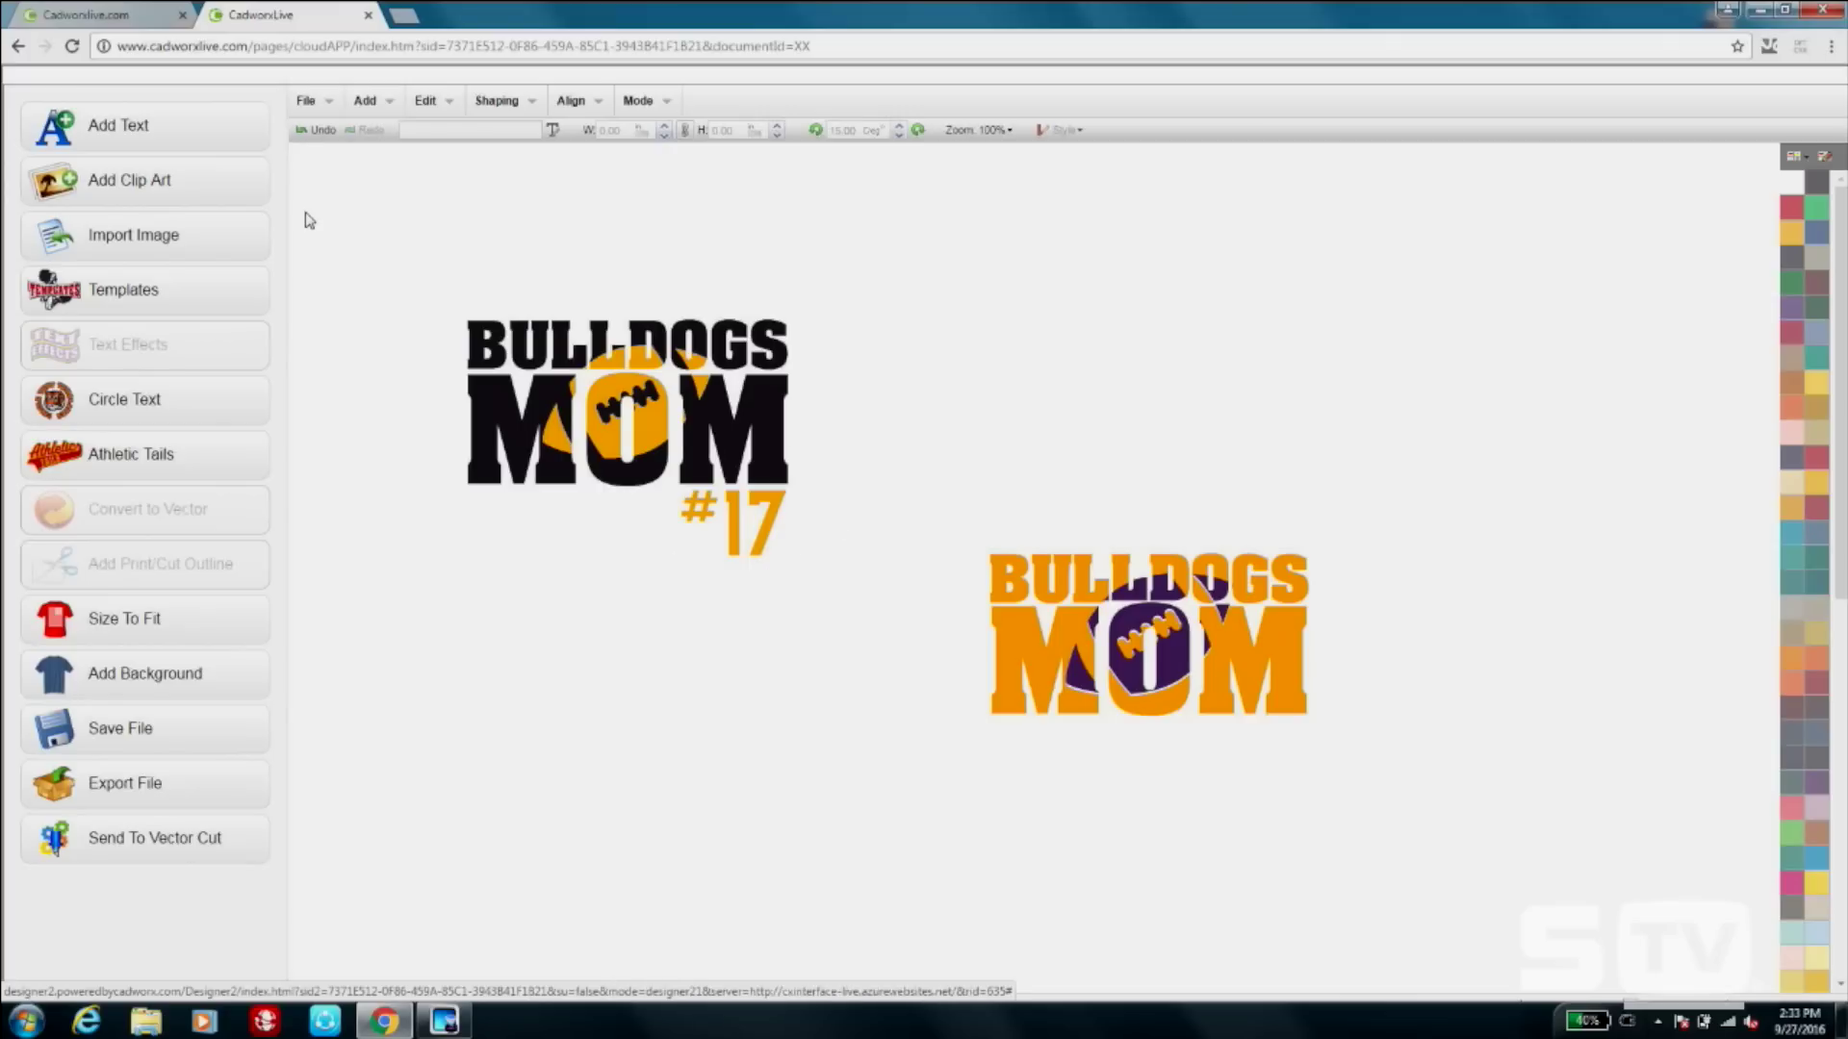
# Add a '#17' text object in the _VX_Ath003 font.
pyautogui.click(182, 145)
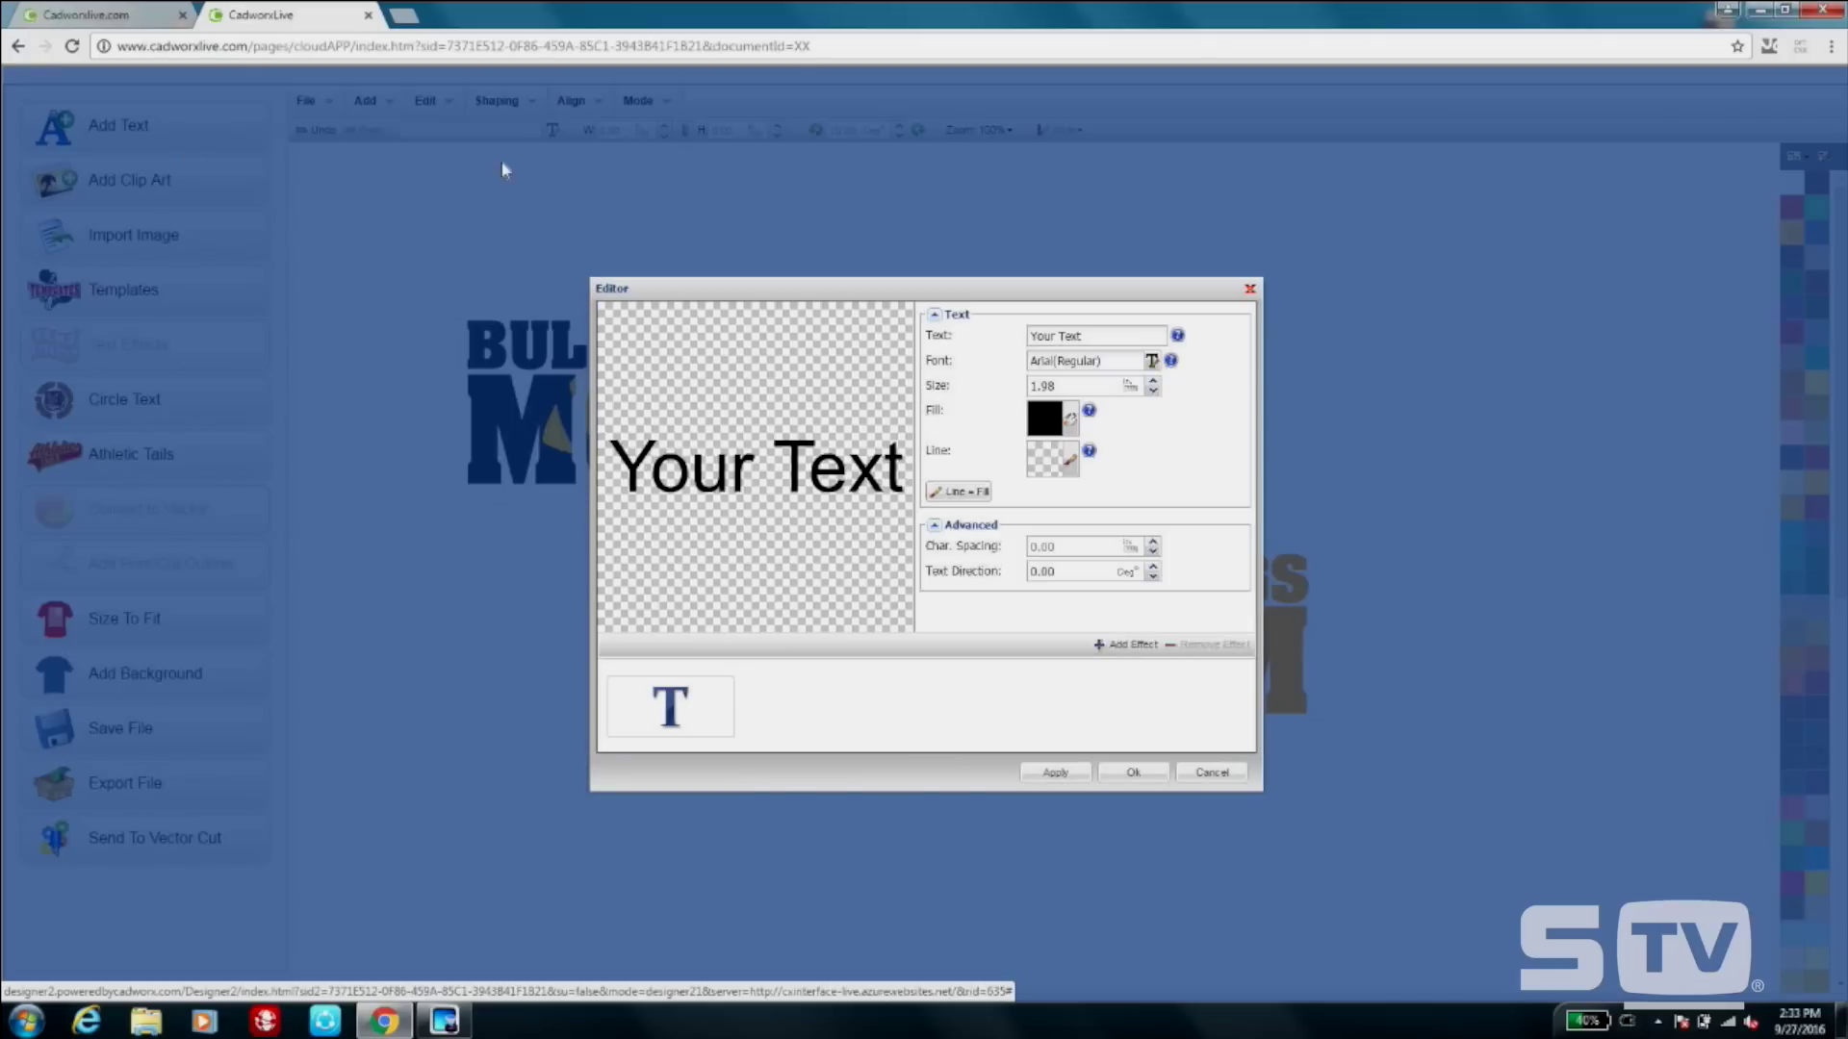
pyautogui.tripleClick(1097, 330)
pyautogui.write('# 17')
pyautogui.click(1151, 361)
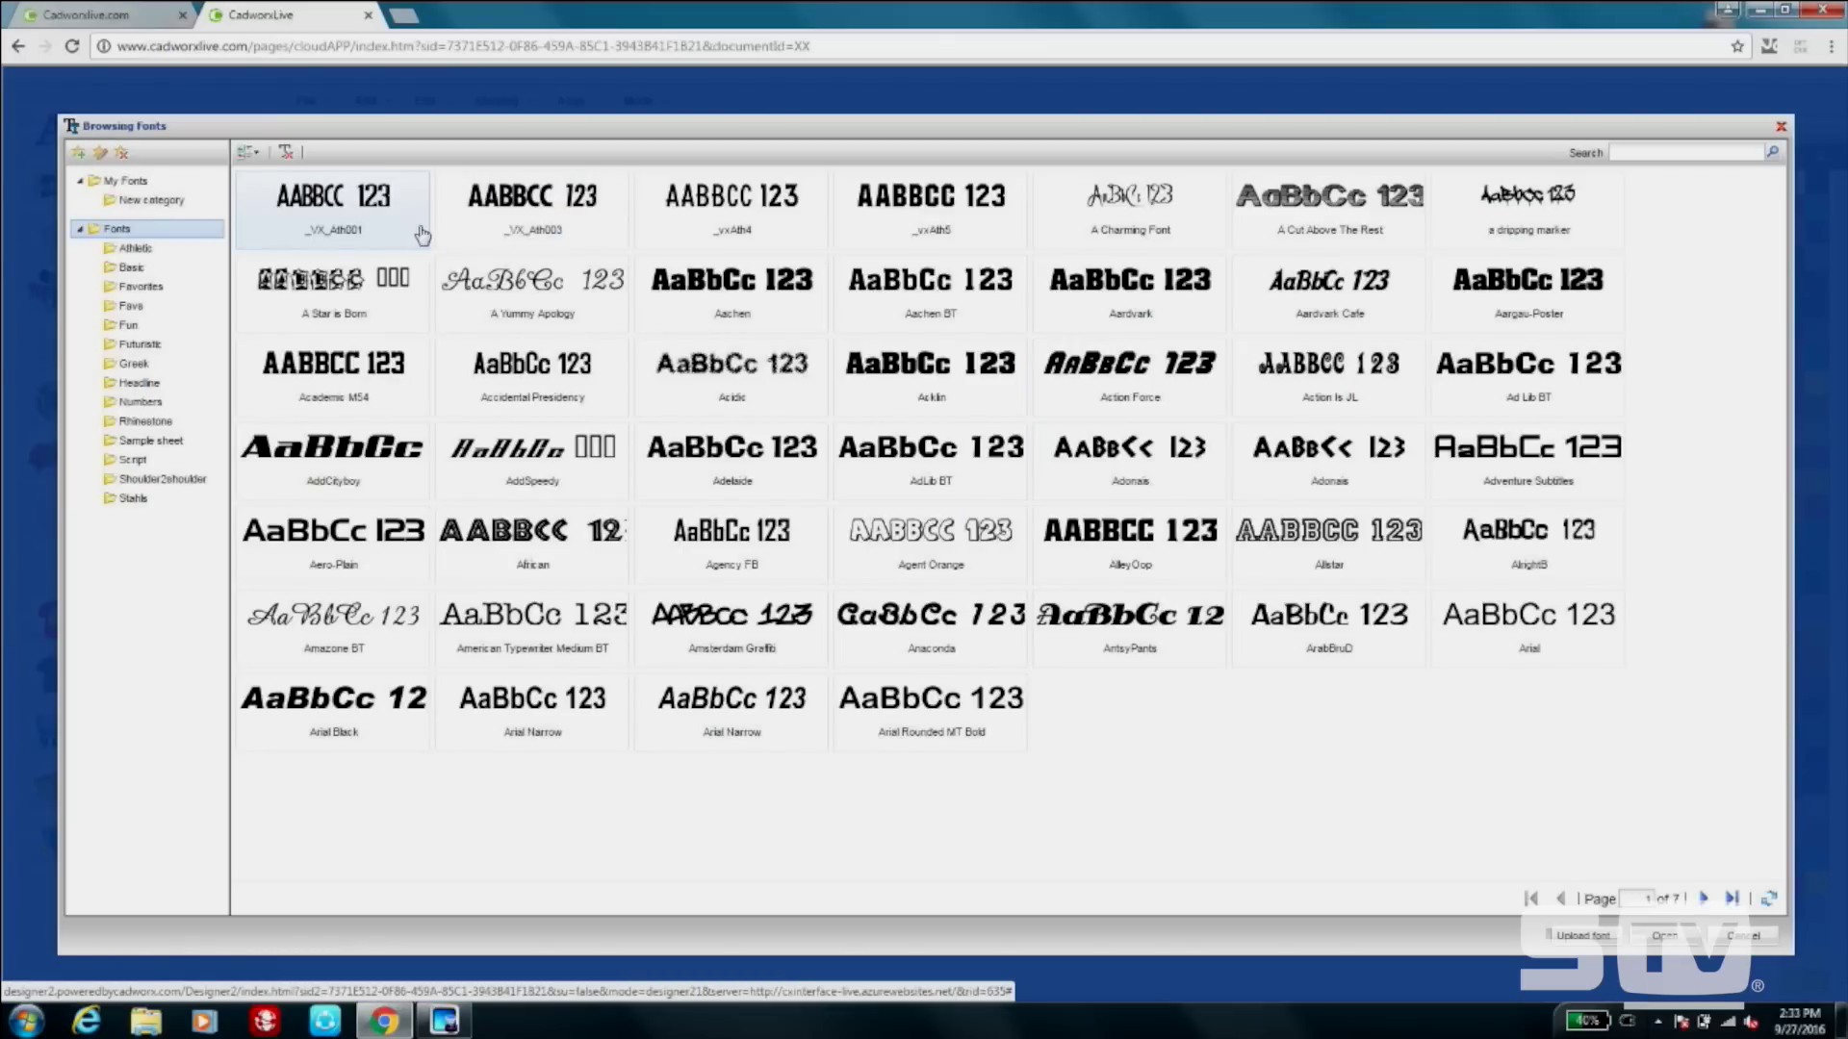
pyautogui.doubleClick(527, 227)
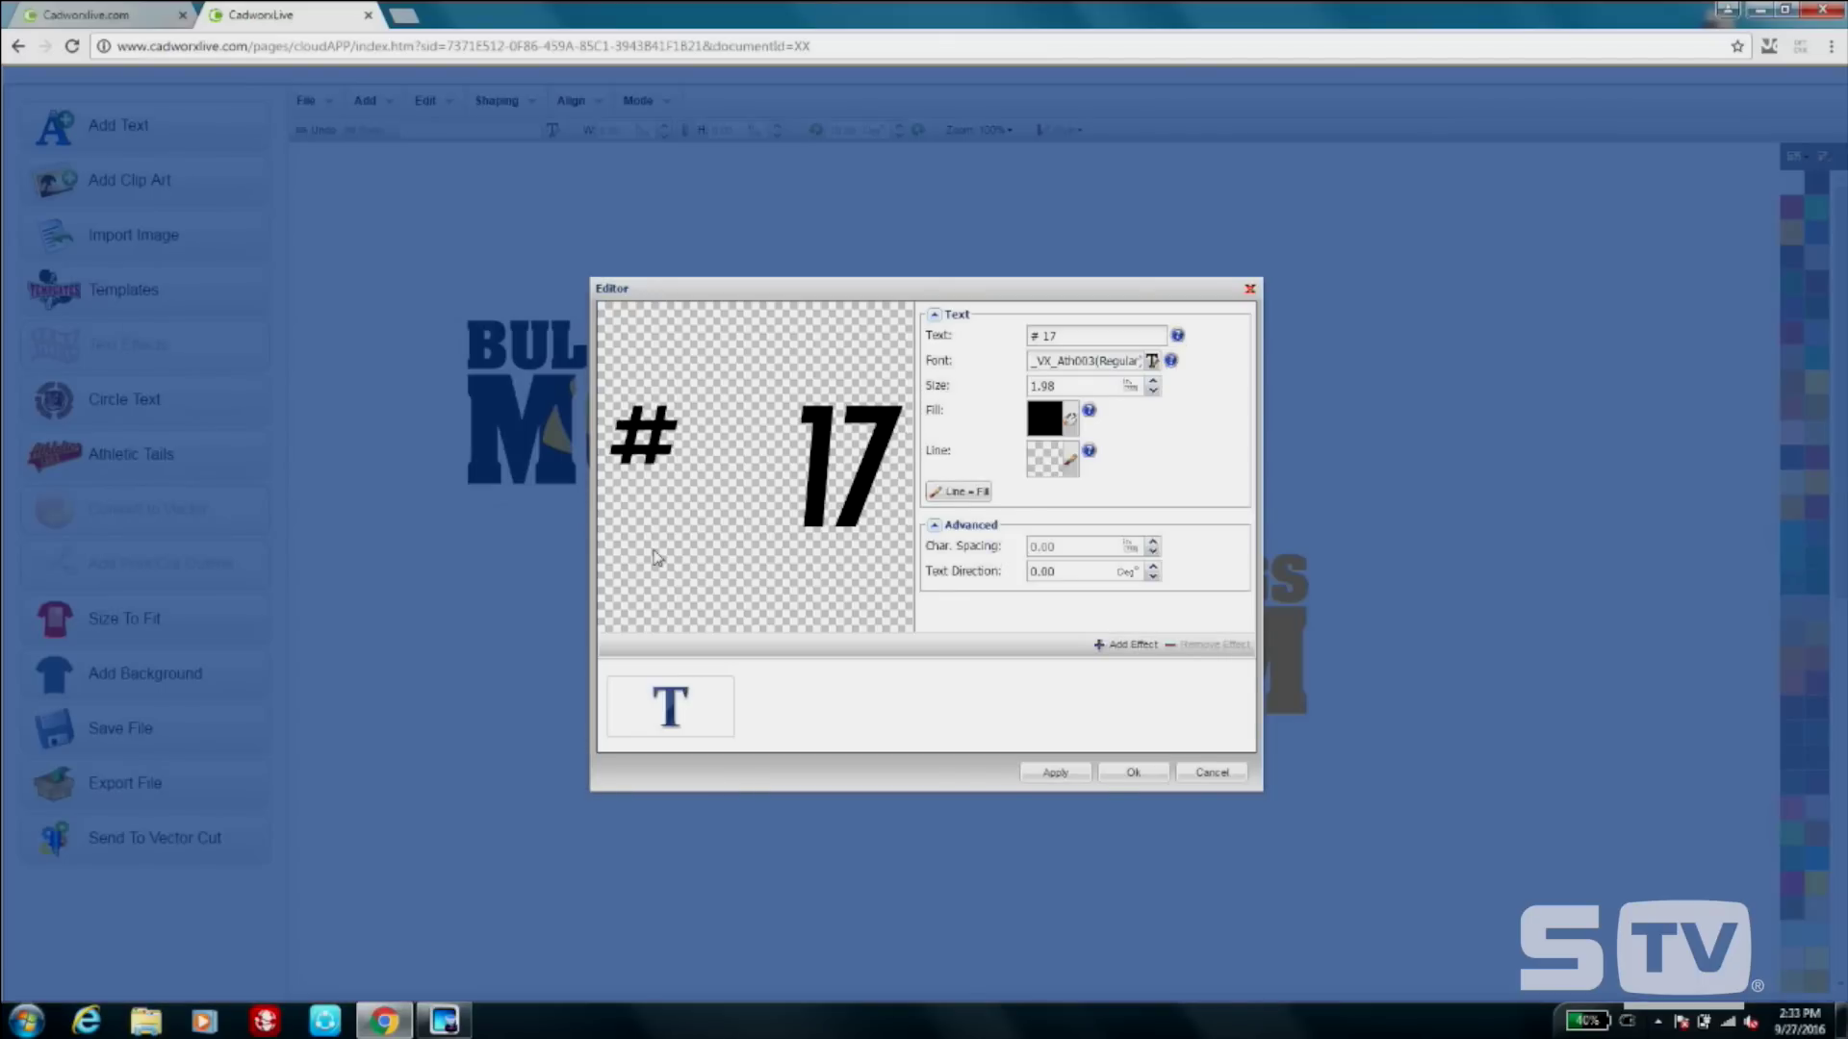
pyautogui.tripleClick(1045, 335)
pyautogui.write('#17')
pyautogui.click(1133, 771)
# Move the #17 beneath the orange MOM and colour it purple.
pyautogui.moveTo(1053, 568); pyautogui.dragTo(1278, 755)
pyautogui.click(1791, 308)
pyautogui.click(1261, 267)
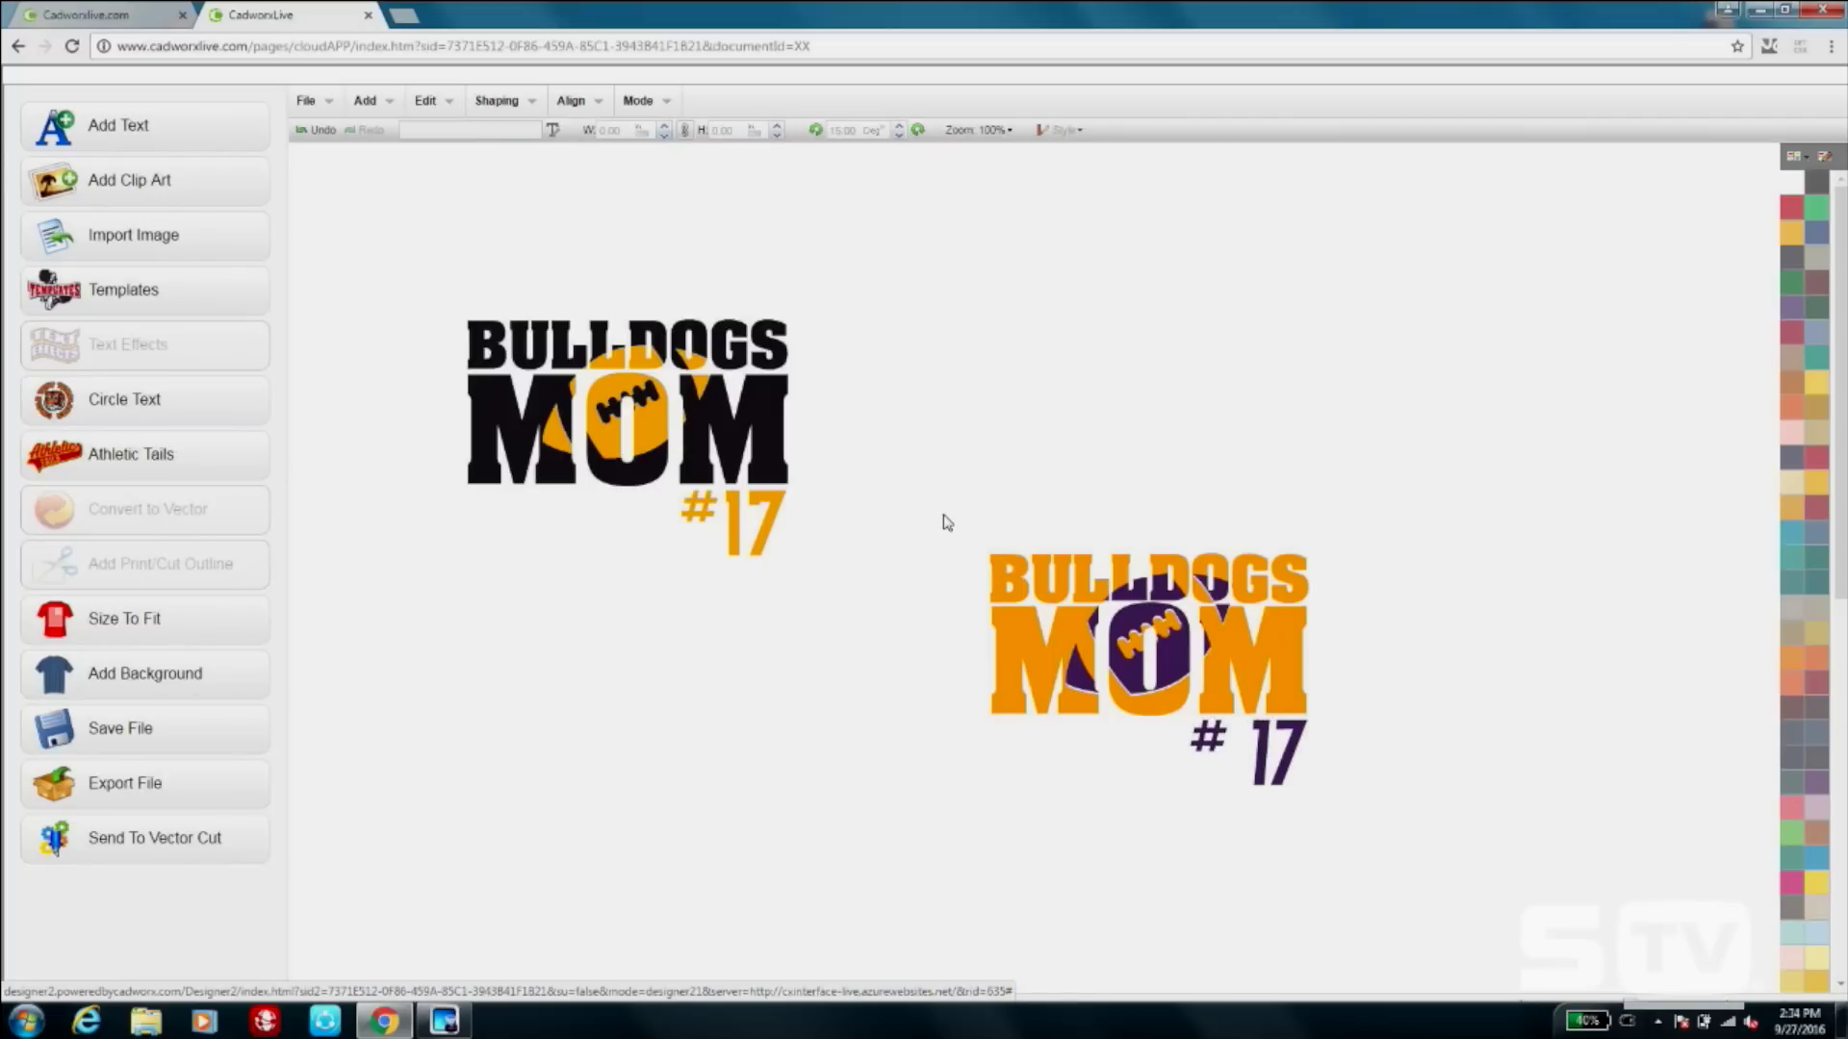
pyautogui.click(1013, 577)
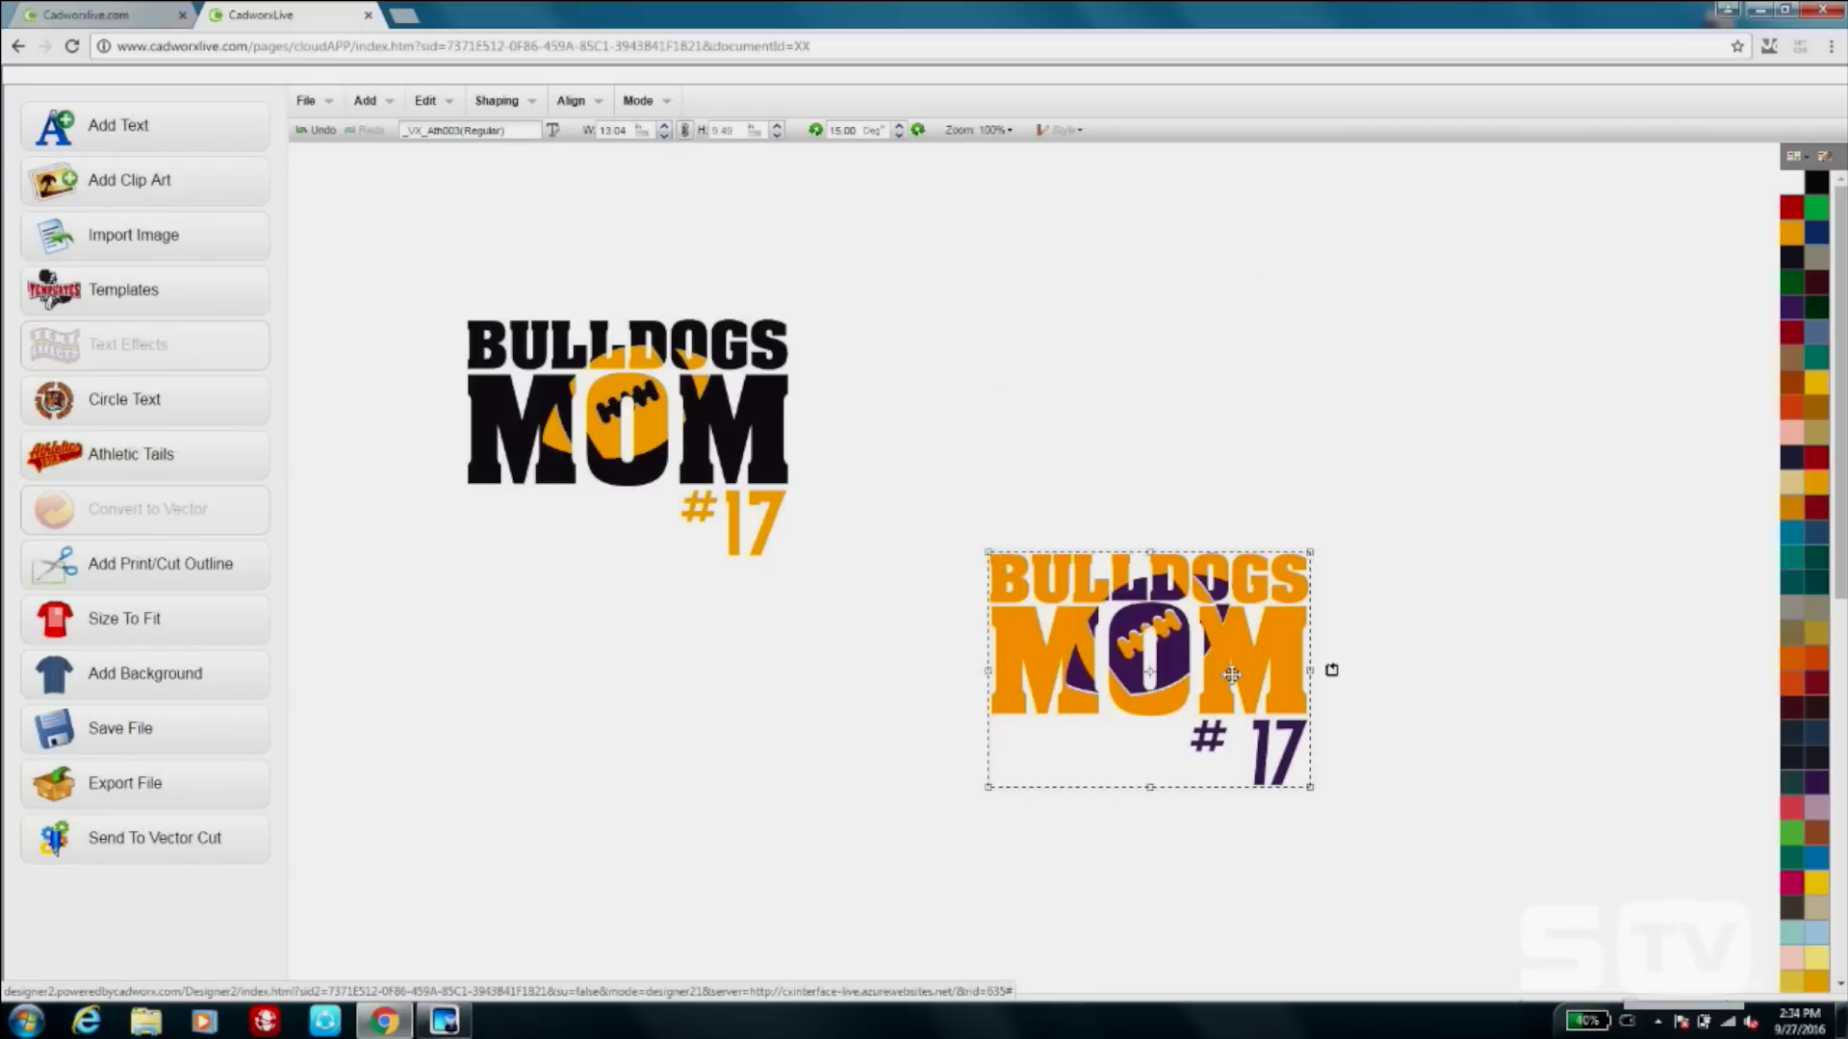
pyautogui.moveTo(1230, 669); pyautogui.dragTo(1249, 524)
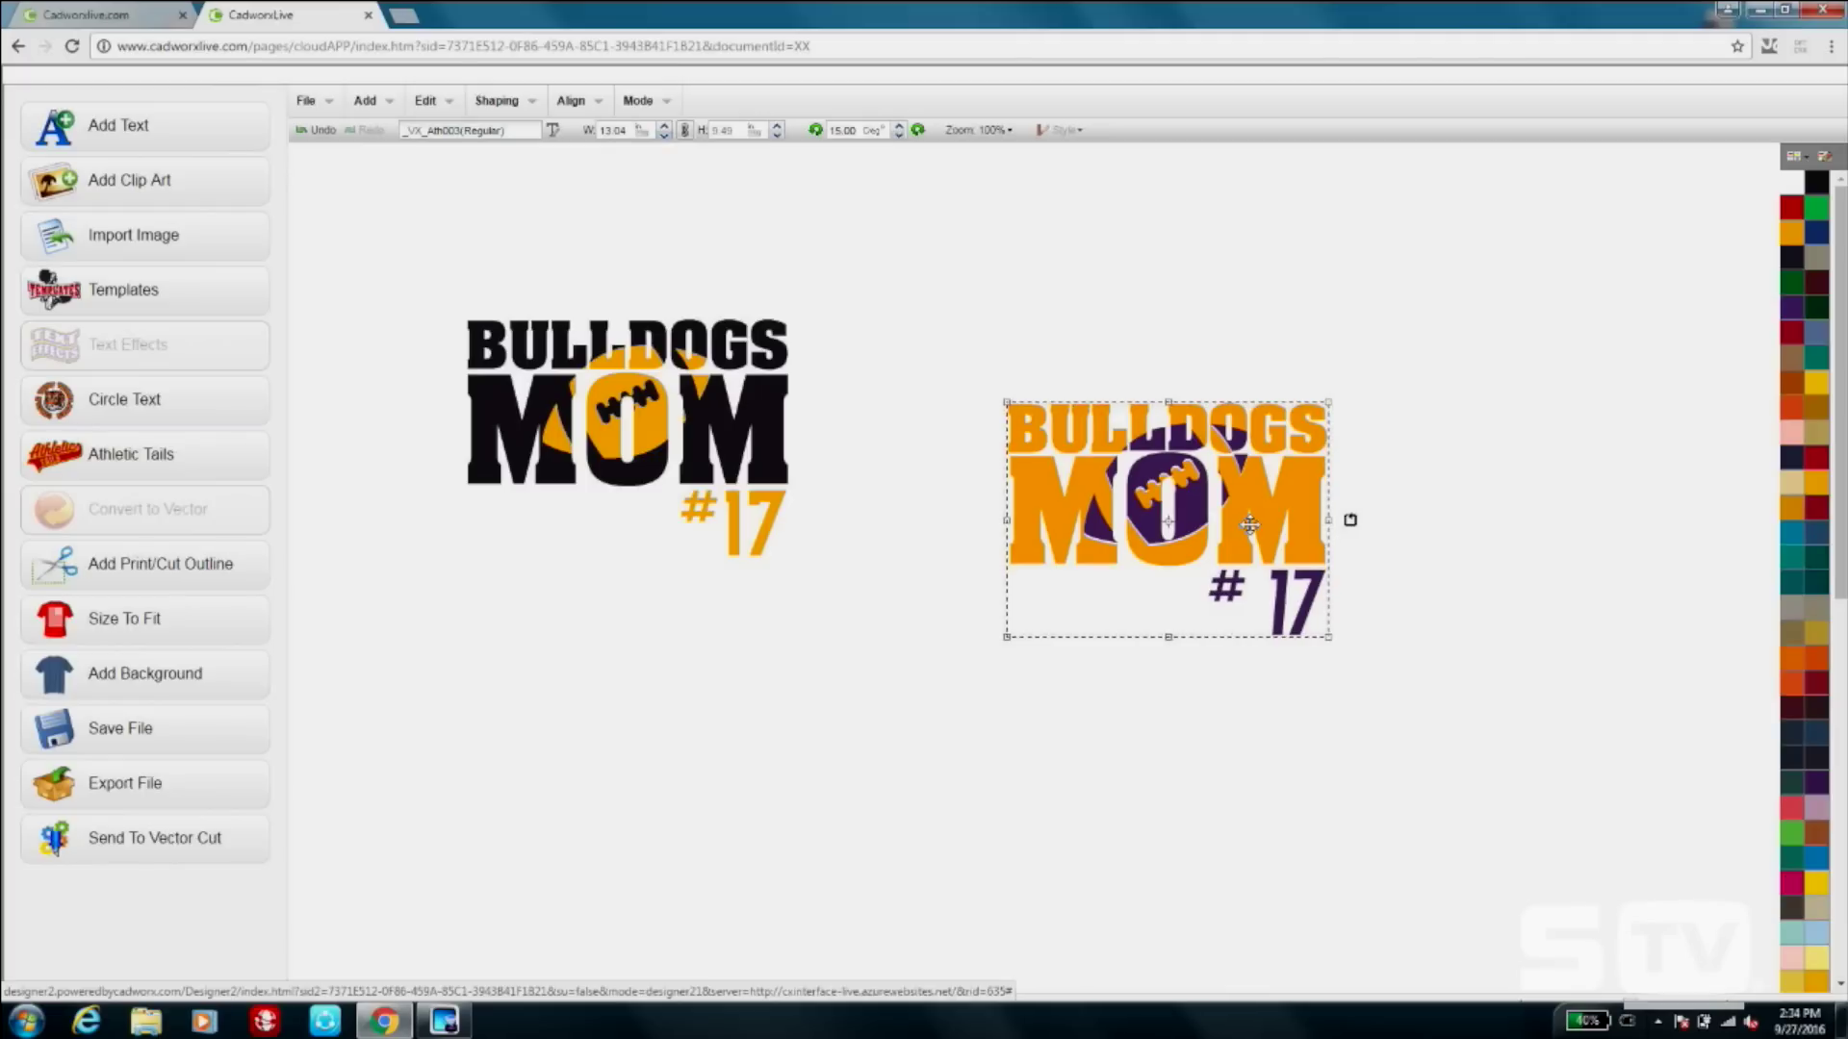
pyautogui.click(1482, 430)
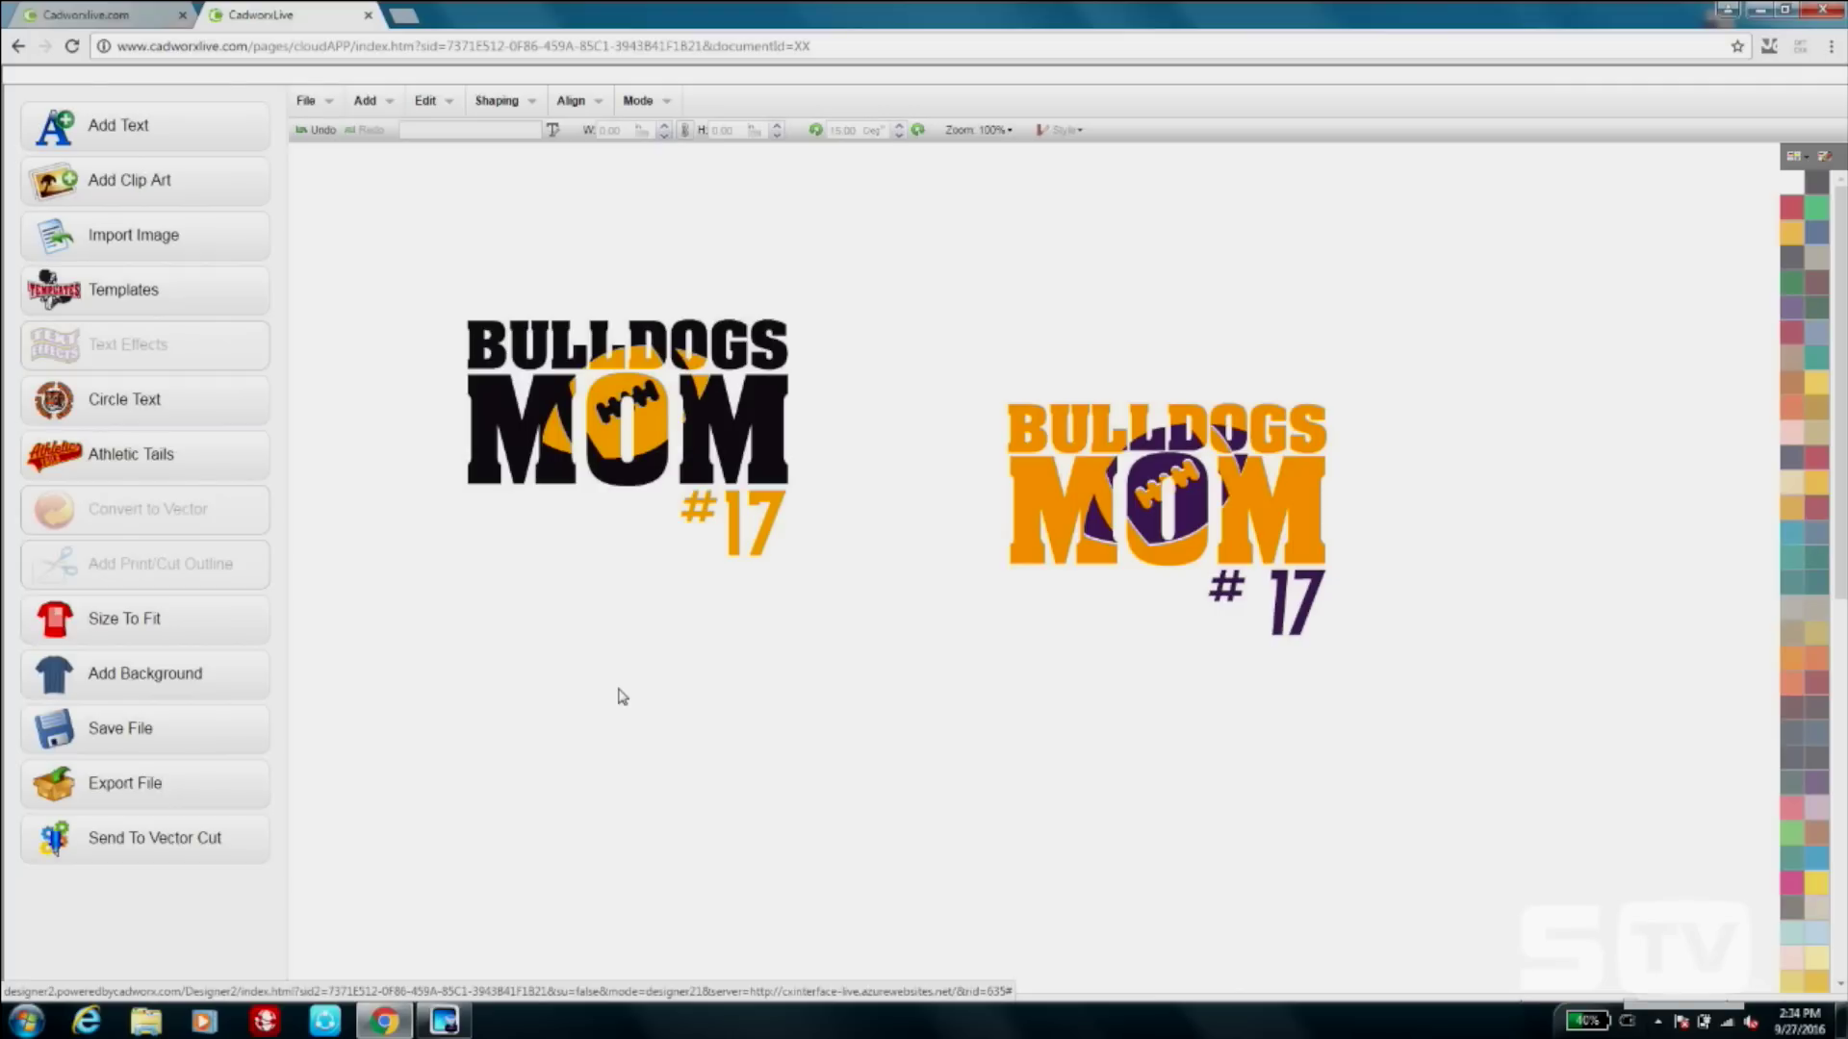
pyautogui.click(1279, 559)
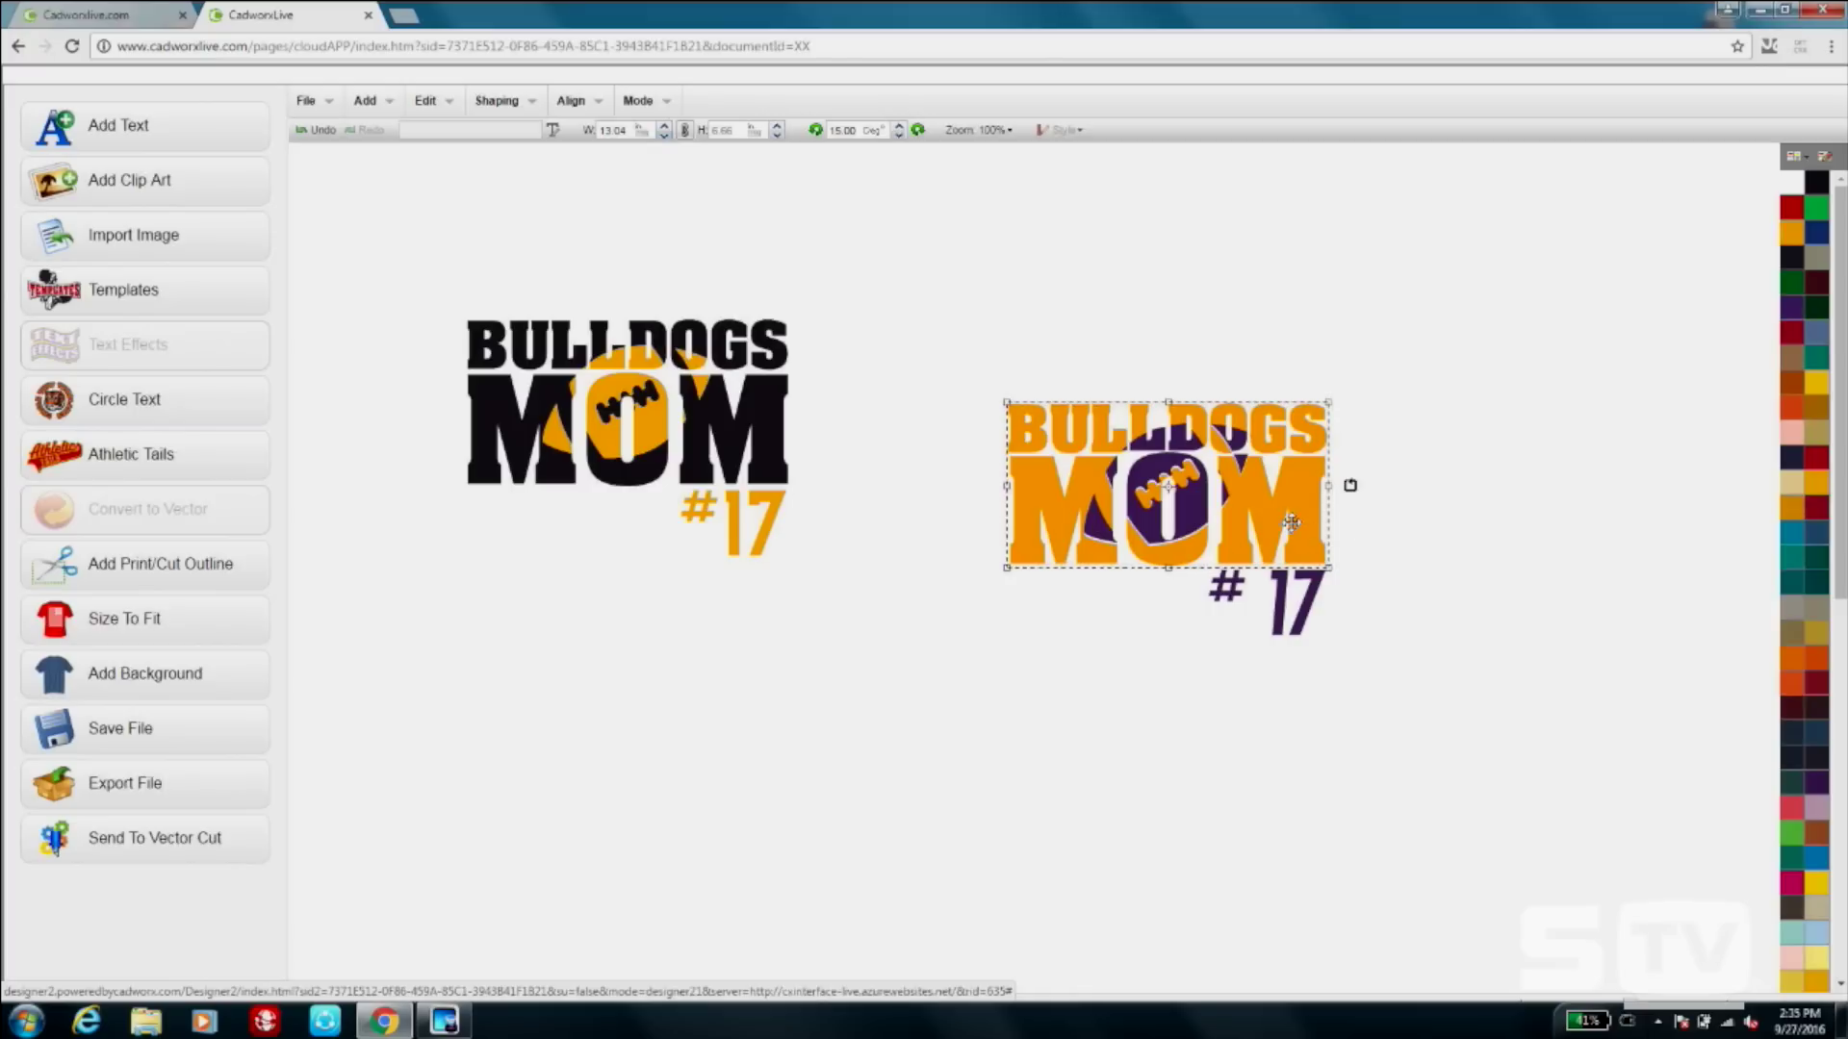
# Inspect the orange BULLDOGS MOM lettering and its purple football by selecting each.
pyautogui.click(1380, 482)
pyautogui.click(1280, 487)
pyautogui.click(1091, 621)
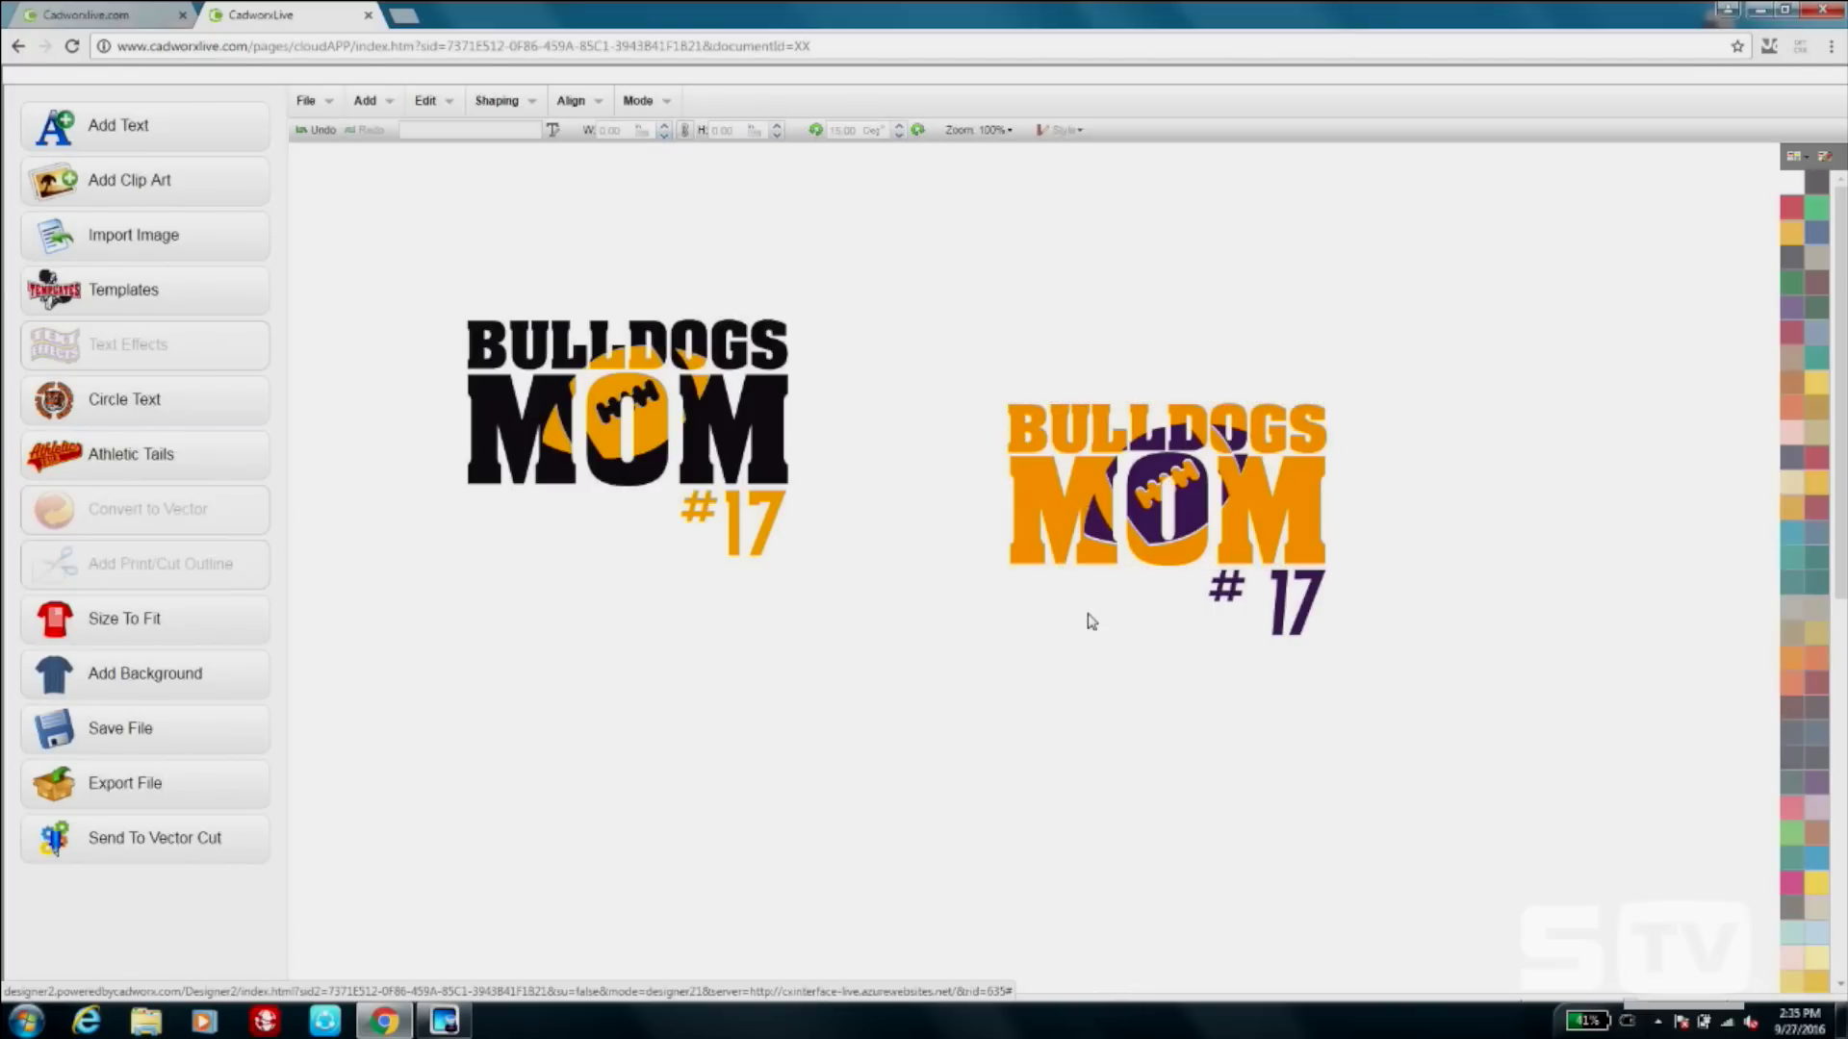
pyautogui.click(1133, 514)
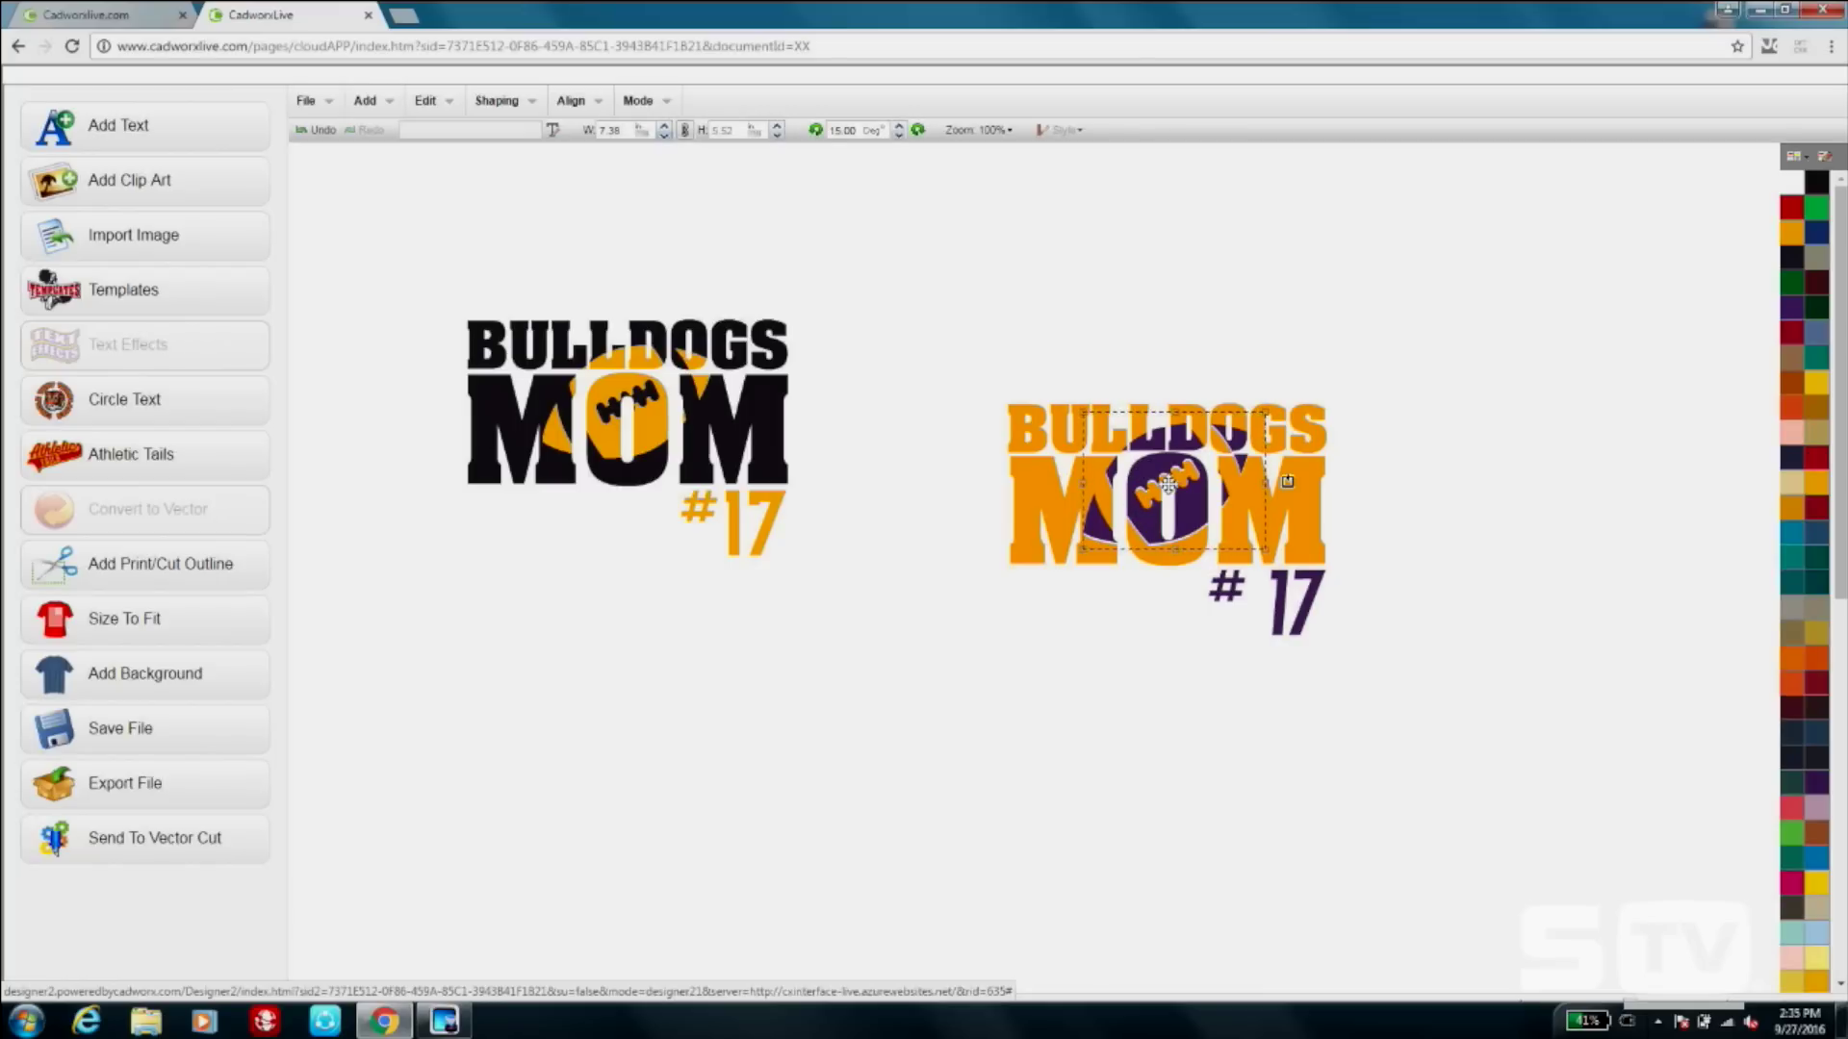
pyautogui.click(1305, 344)
pyautogui.click(1310, 459)
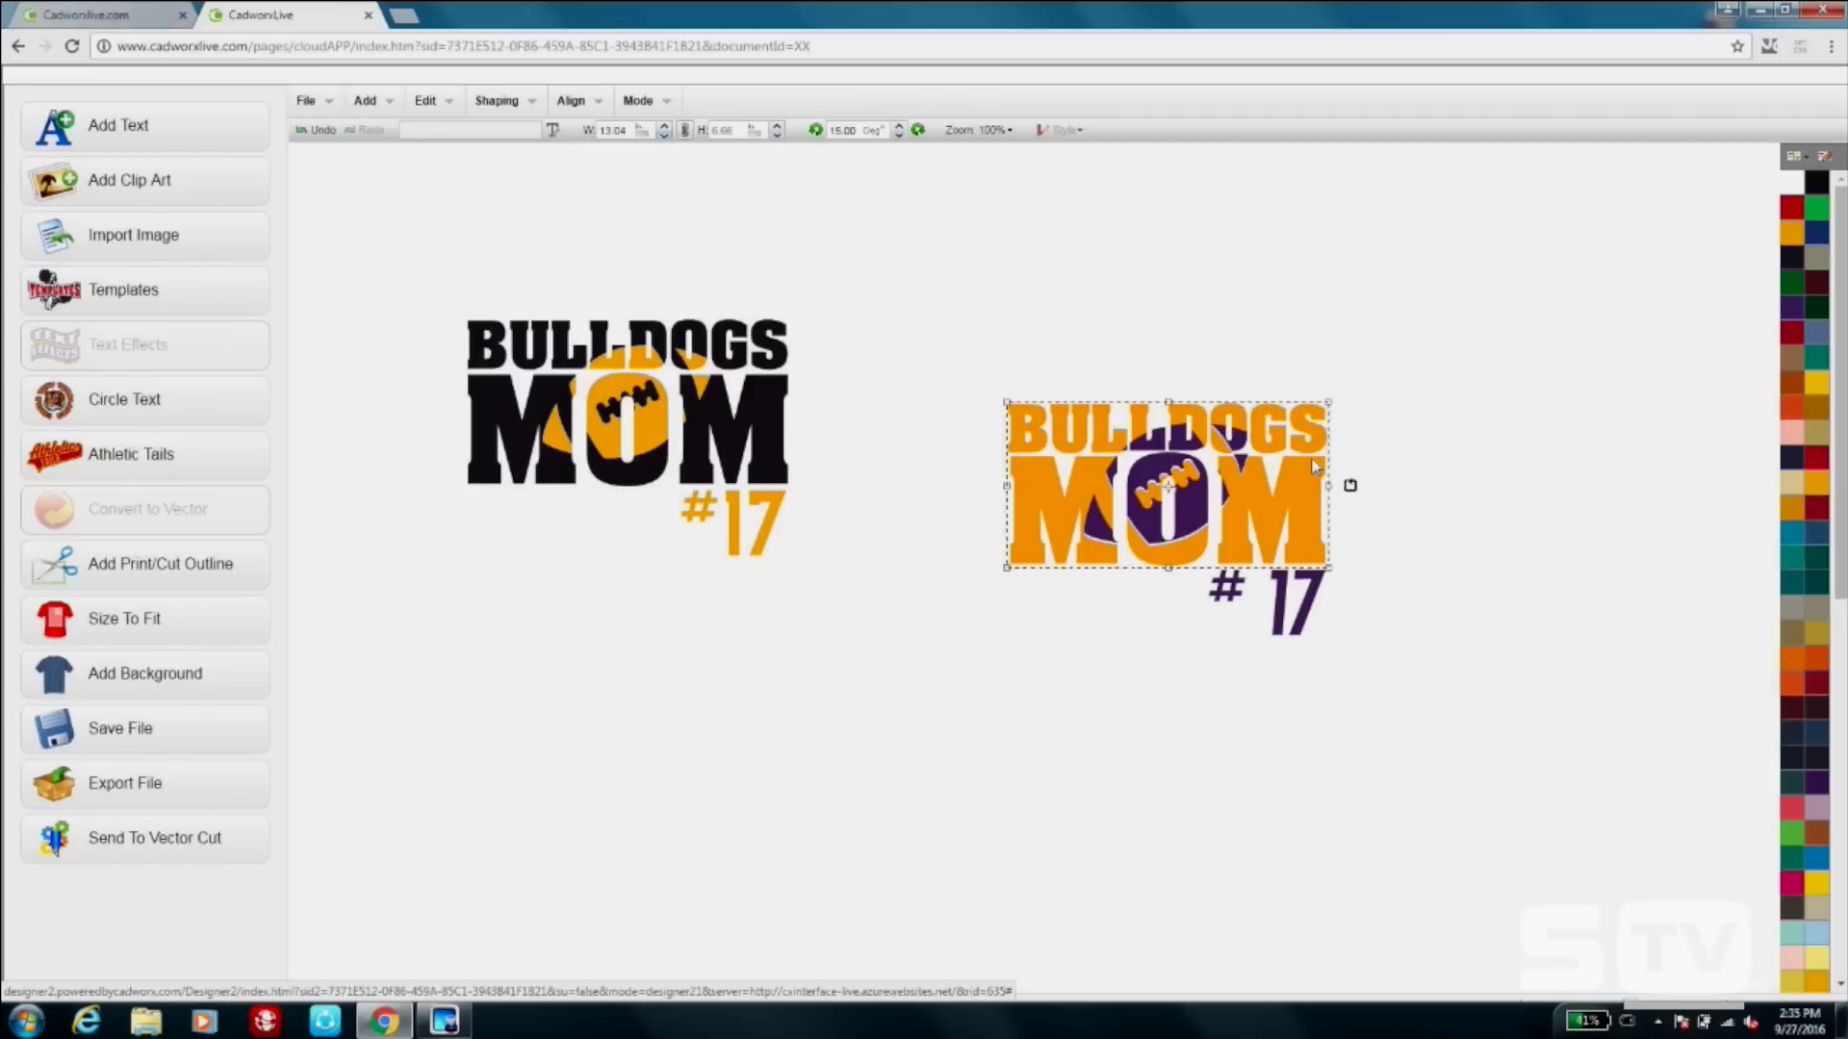
pyautogui.click(1170, 684)
pyautogui.click(1130, 537)
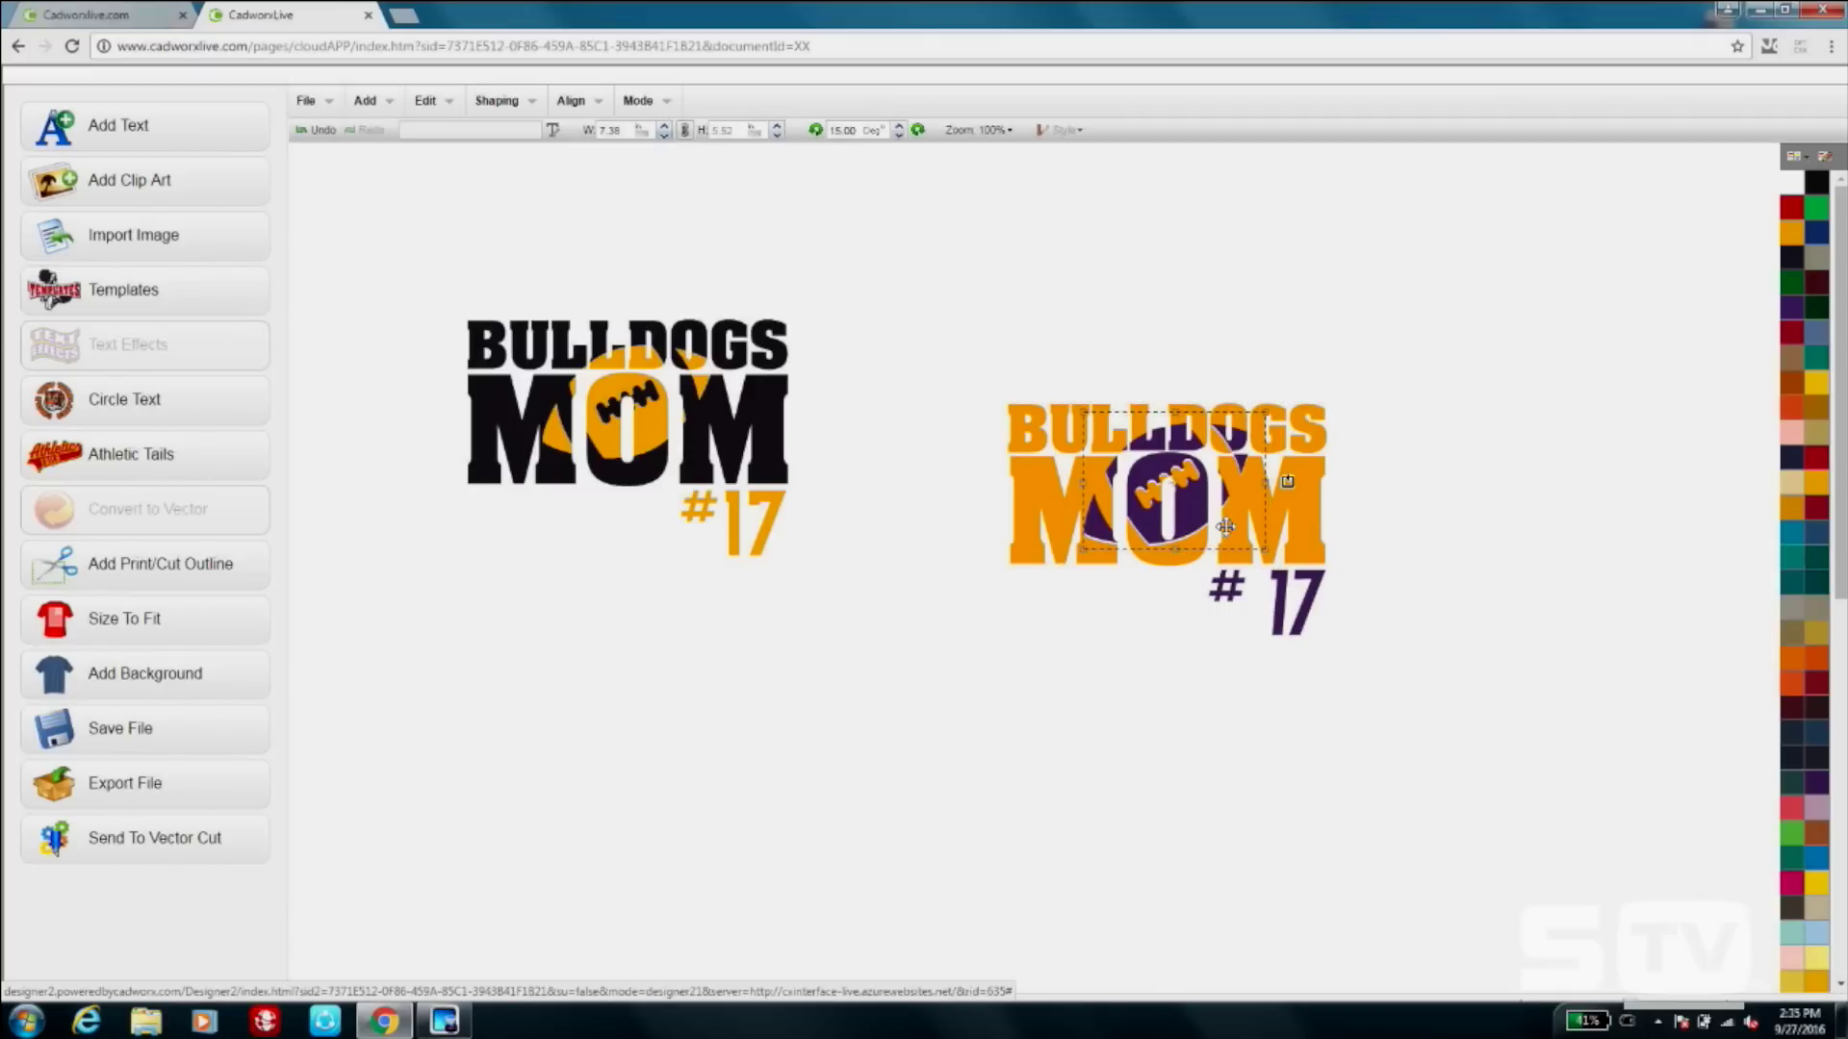
# Reselect the purple football in the right design, then begin File > Import & Vectorize.
pyautogui.click(1421, 502)
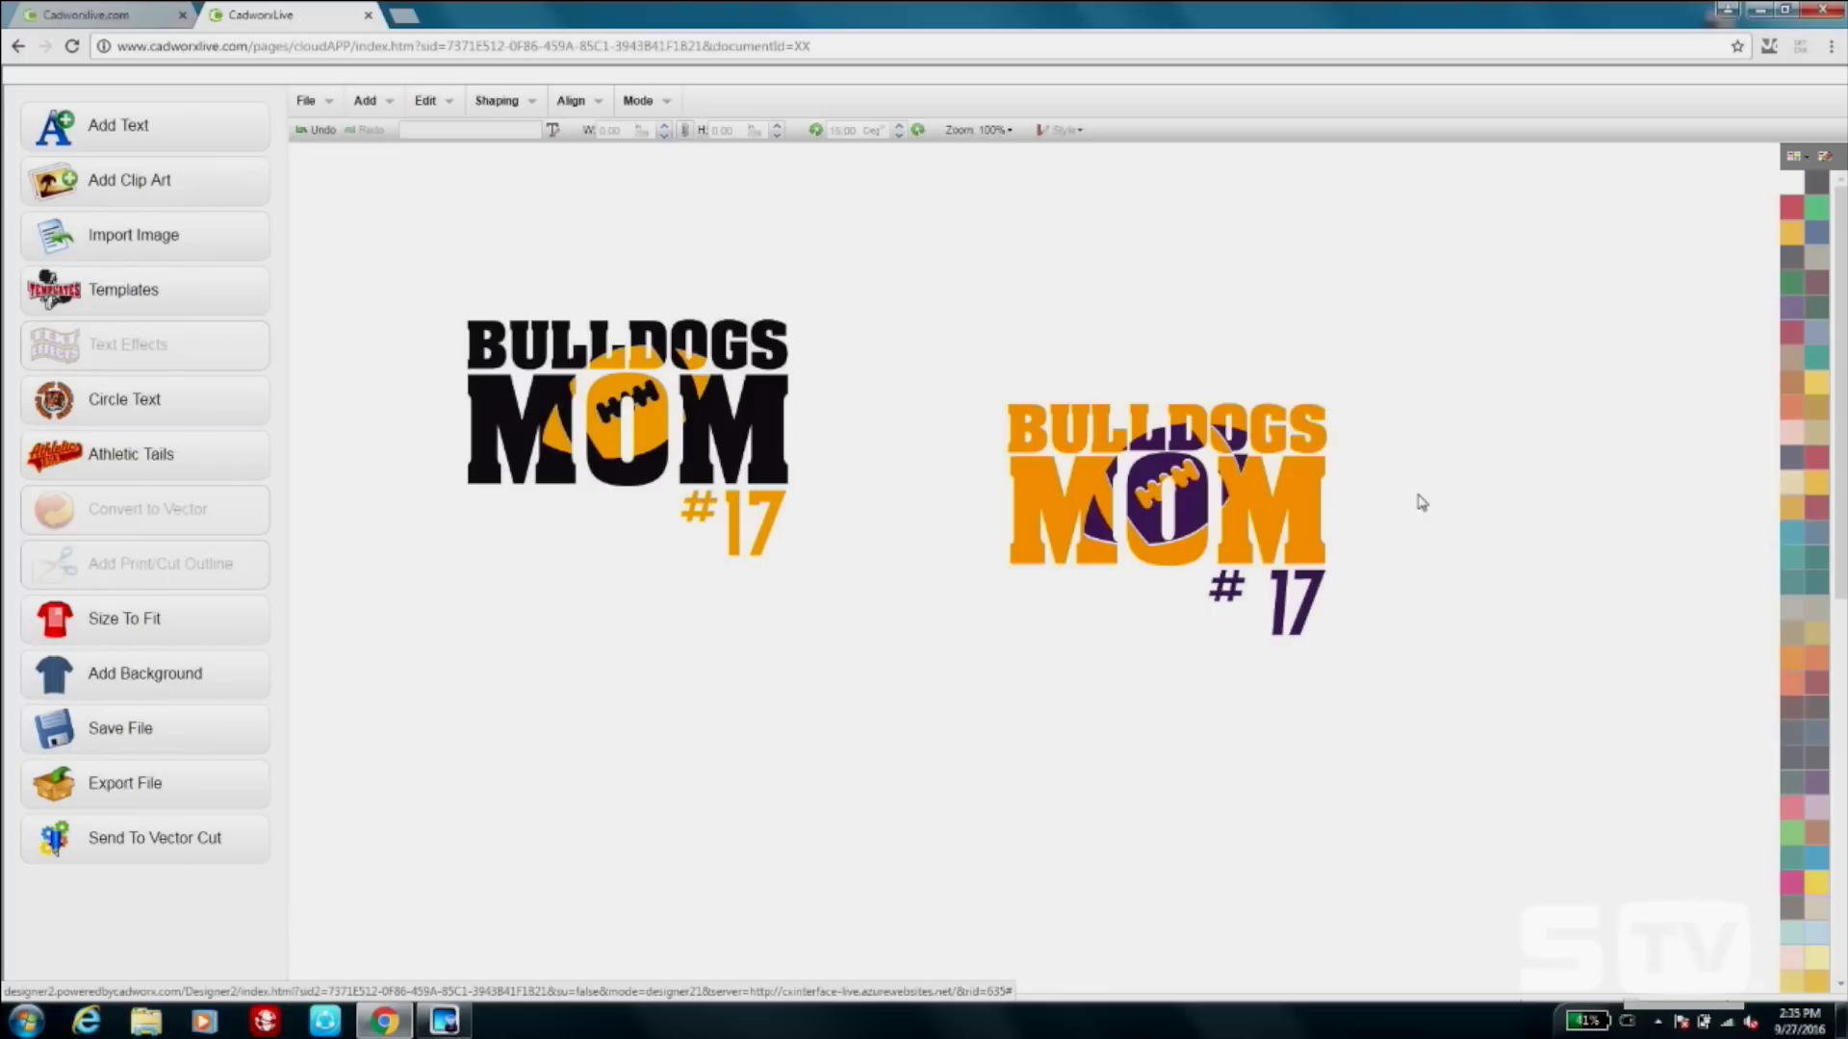
pyautogui.click(1170, 515)
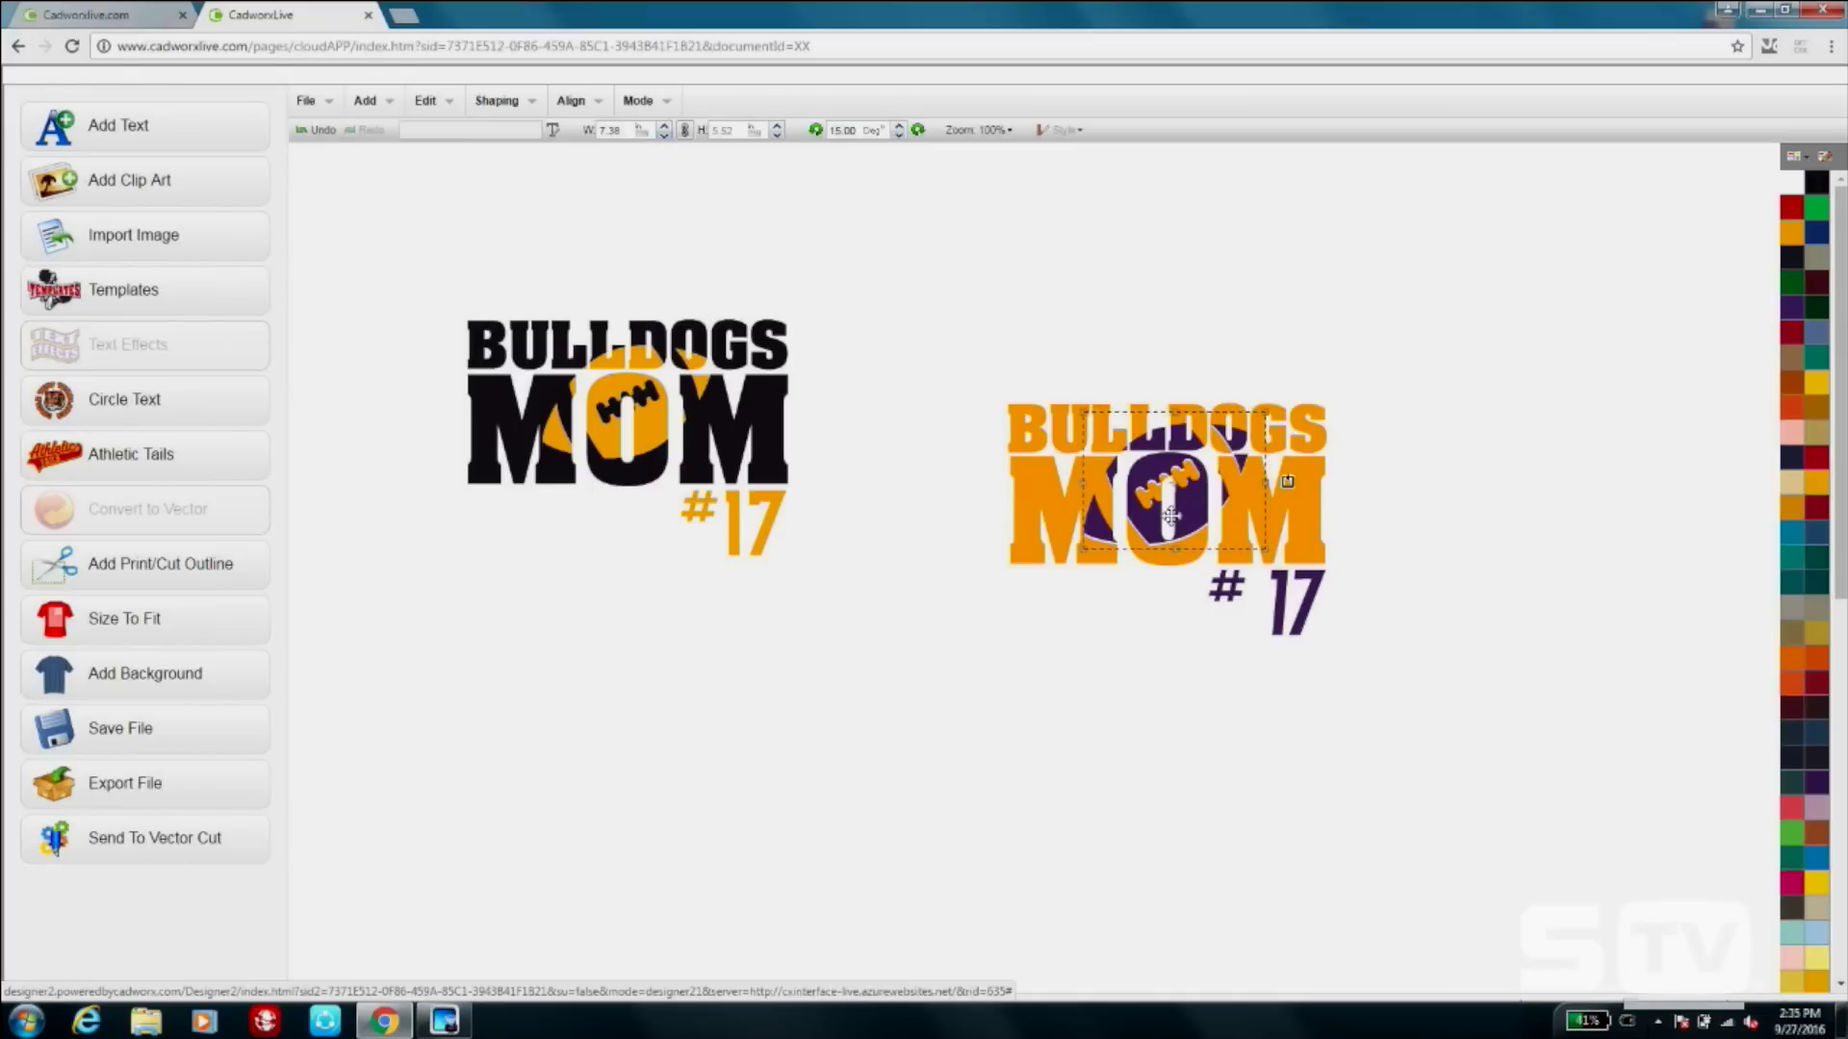
pyautogui.click(1434, 530)
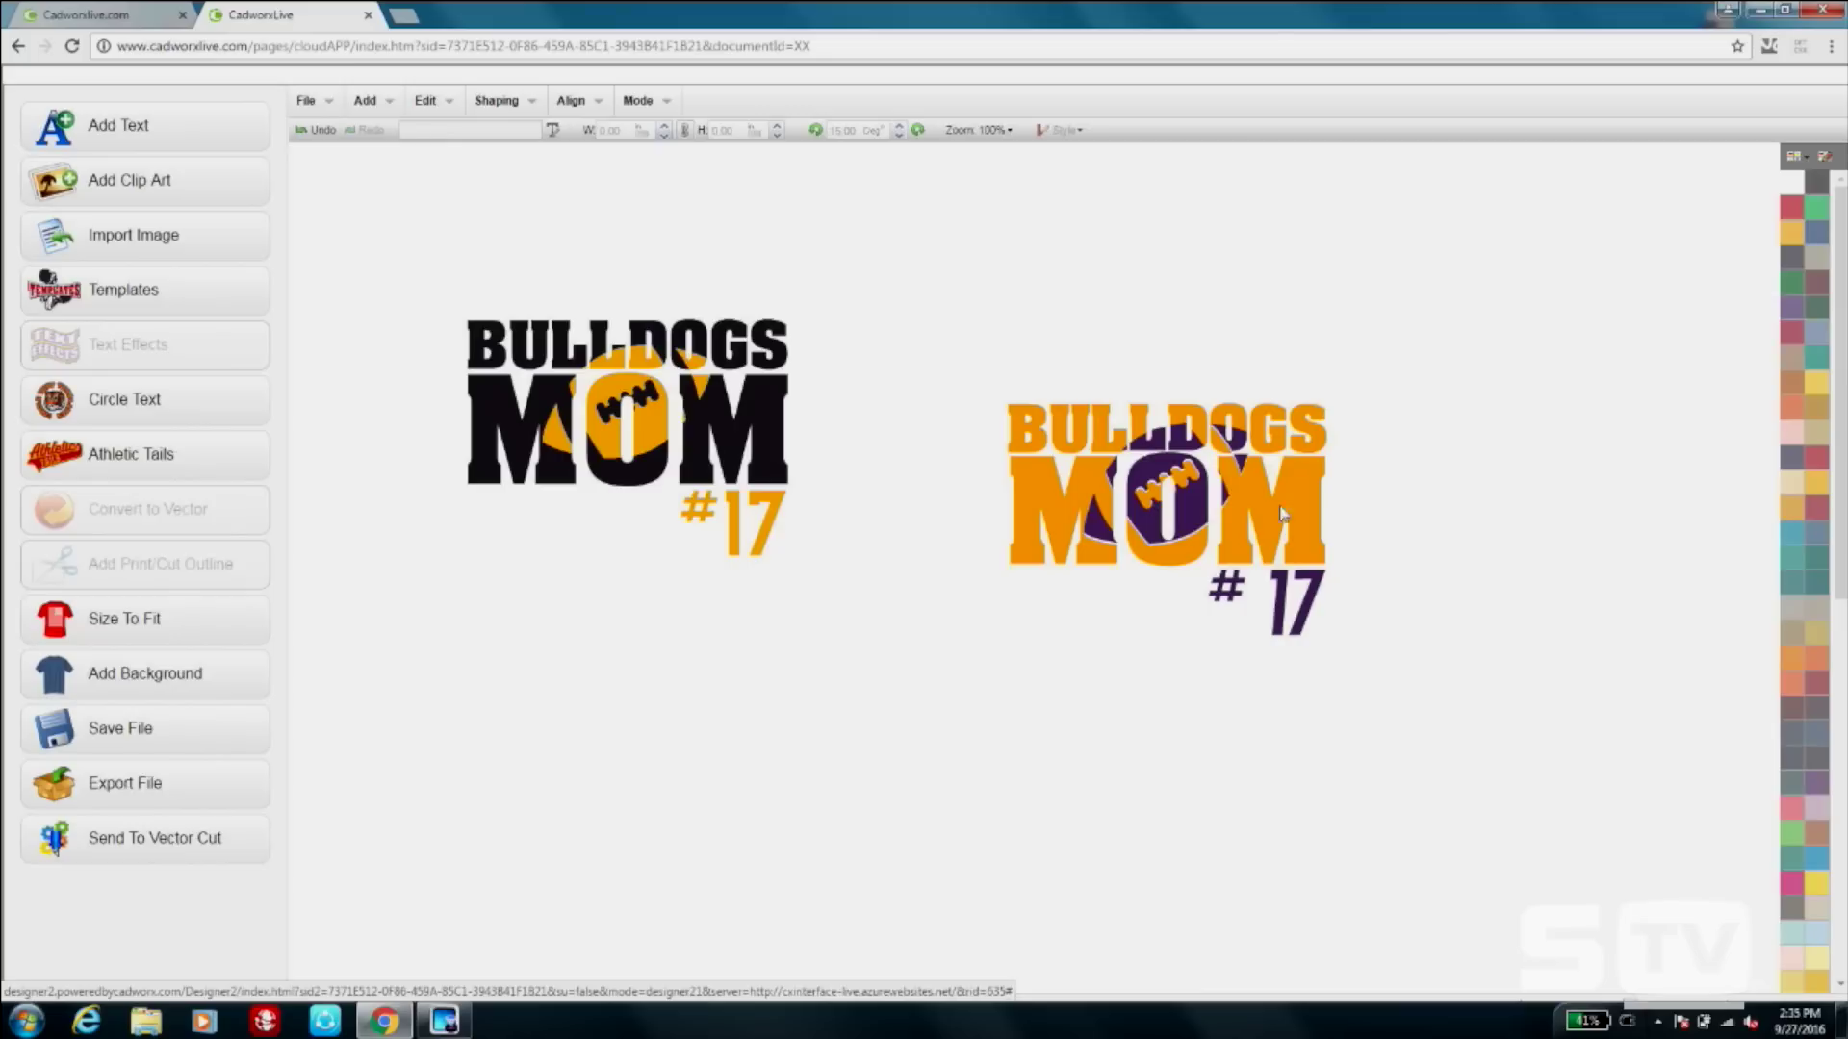
pyautogui.click(1197, 496)
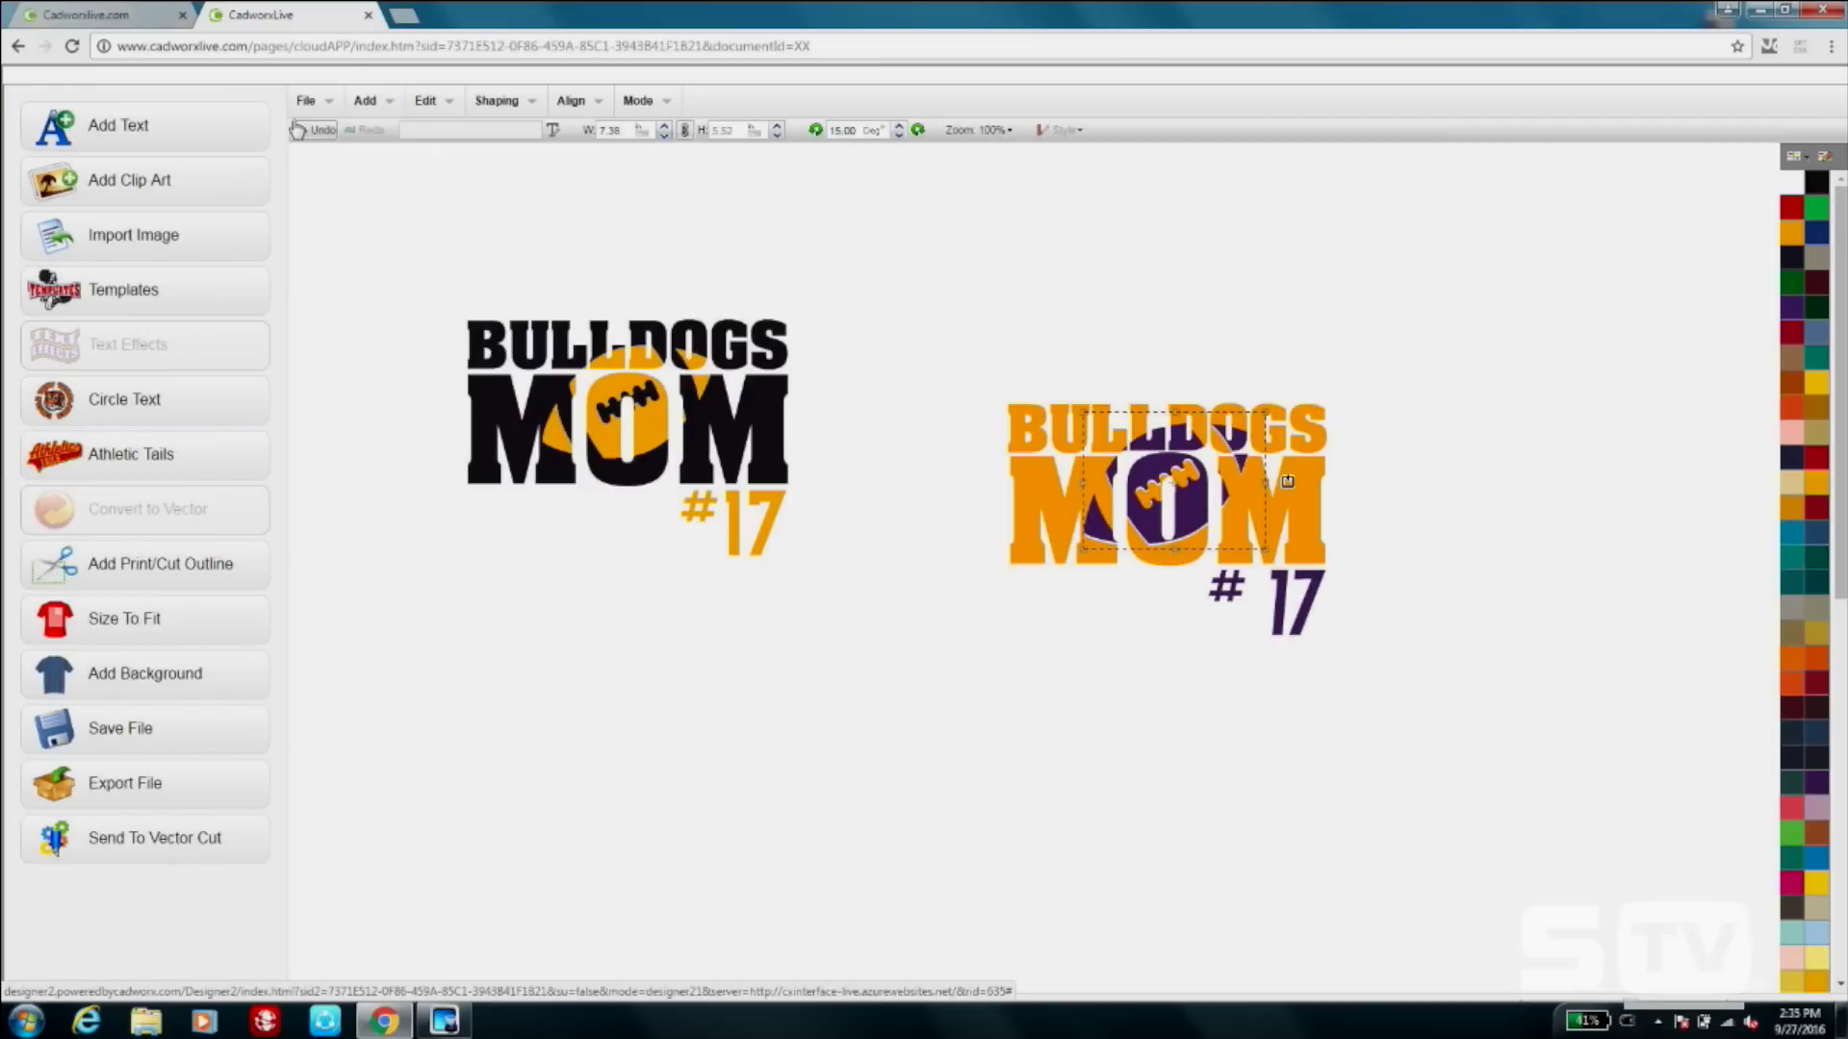
pyautogui.click(304, 100)
pyautogui.click(361, 255)
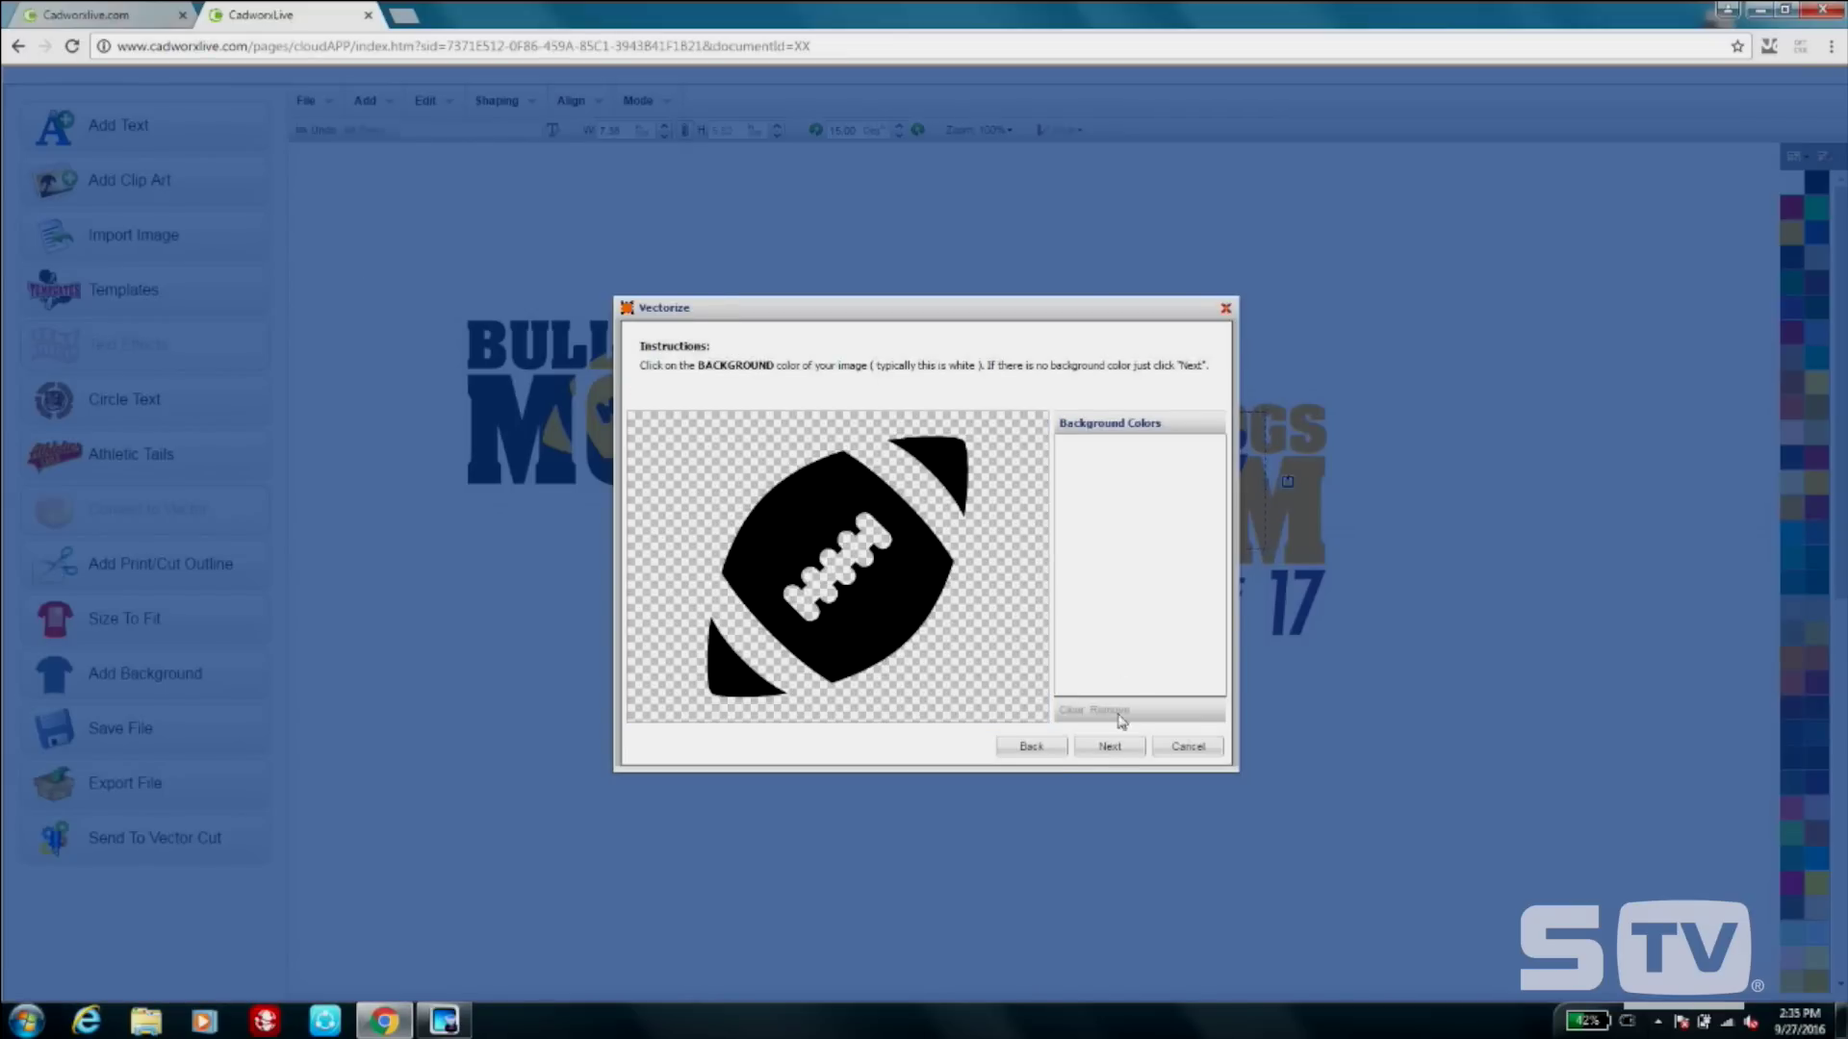
# Vectorize the football with black foreground and shrink it to about 12.66 wide below the designs.
pyautogui.click(1107, 748)
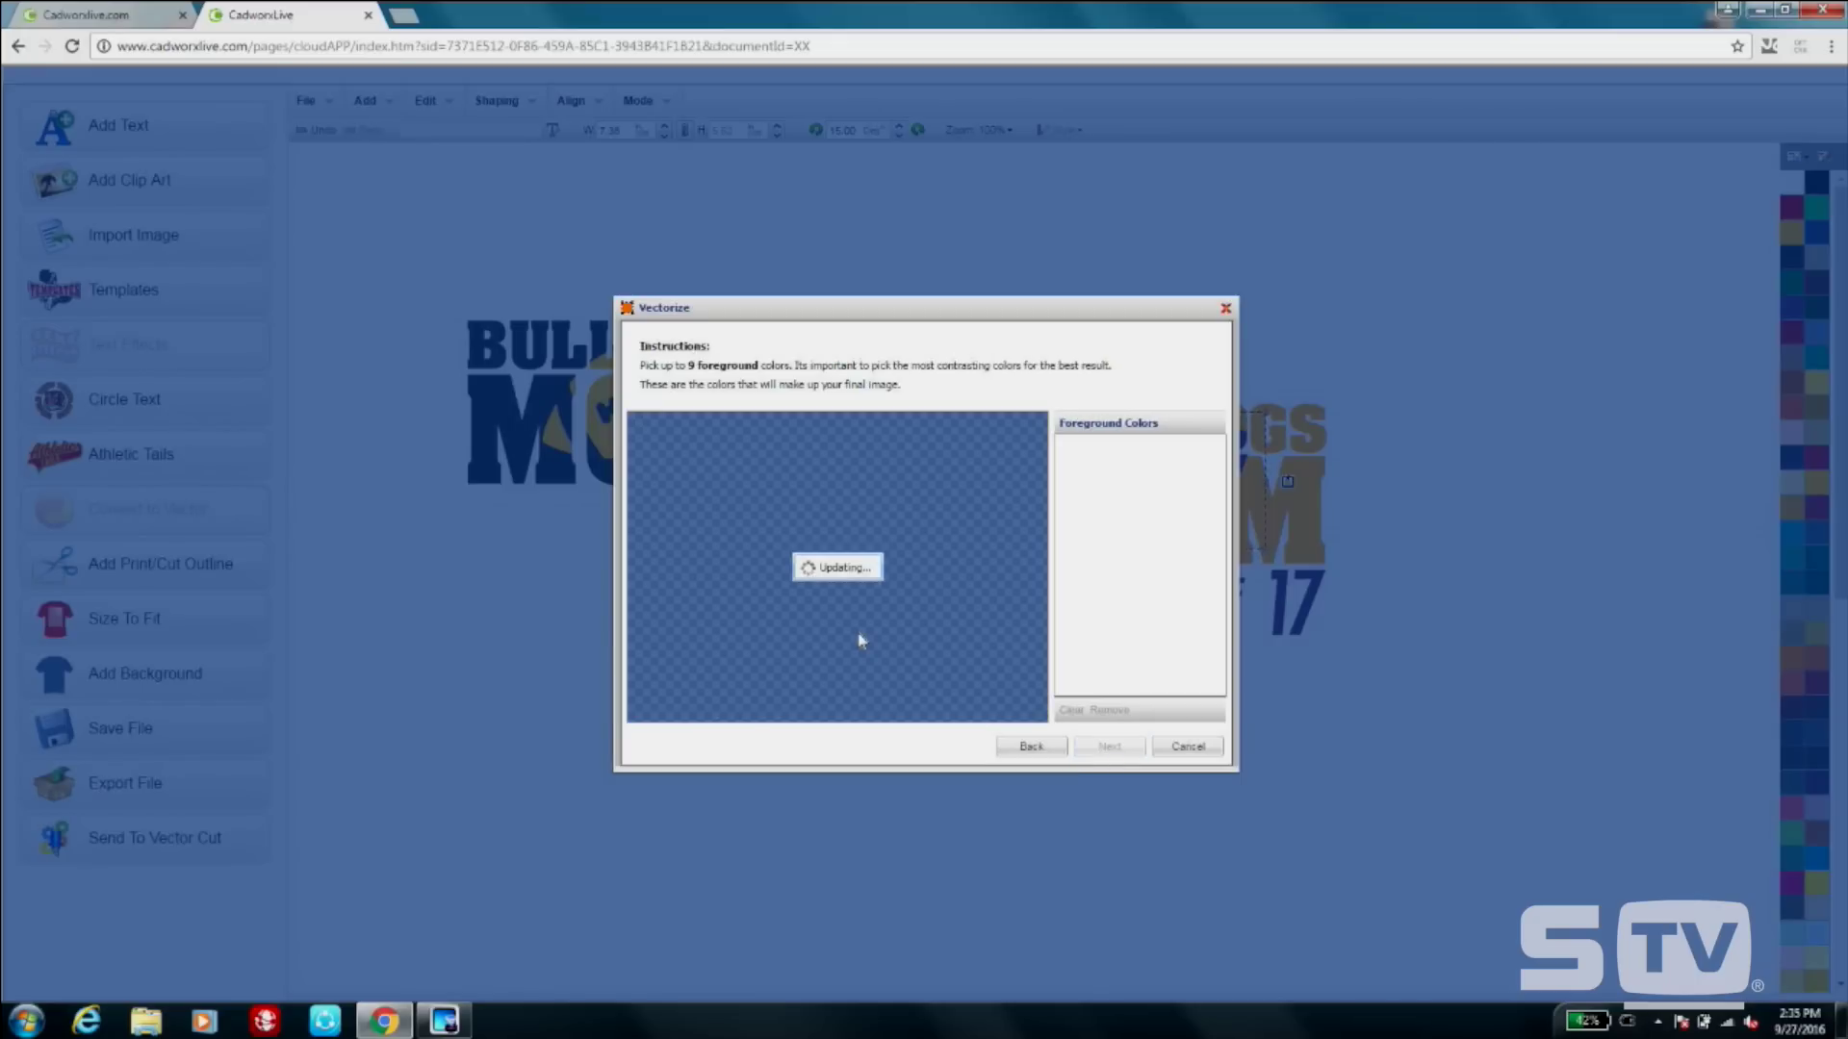
pyautogui.click(1107, 747)
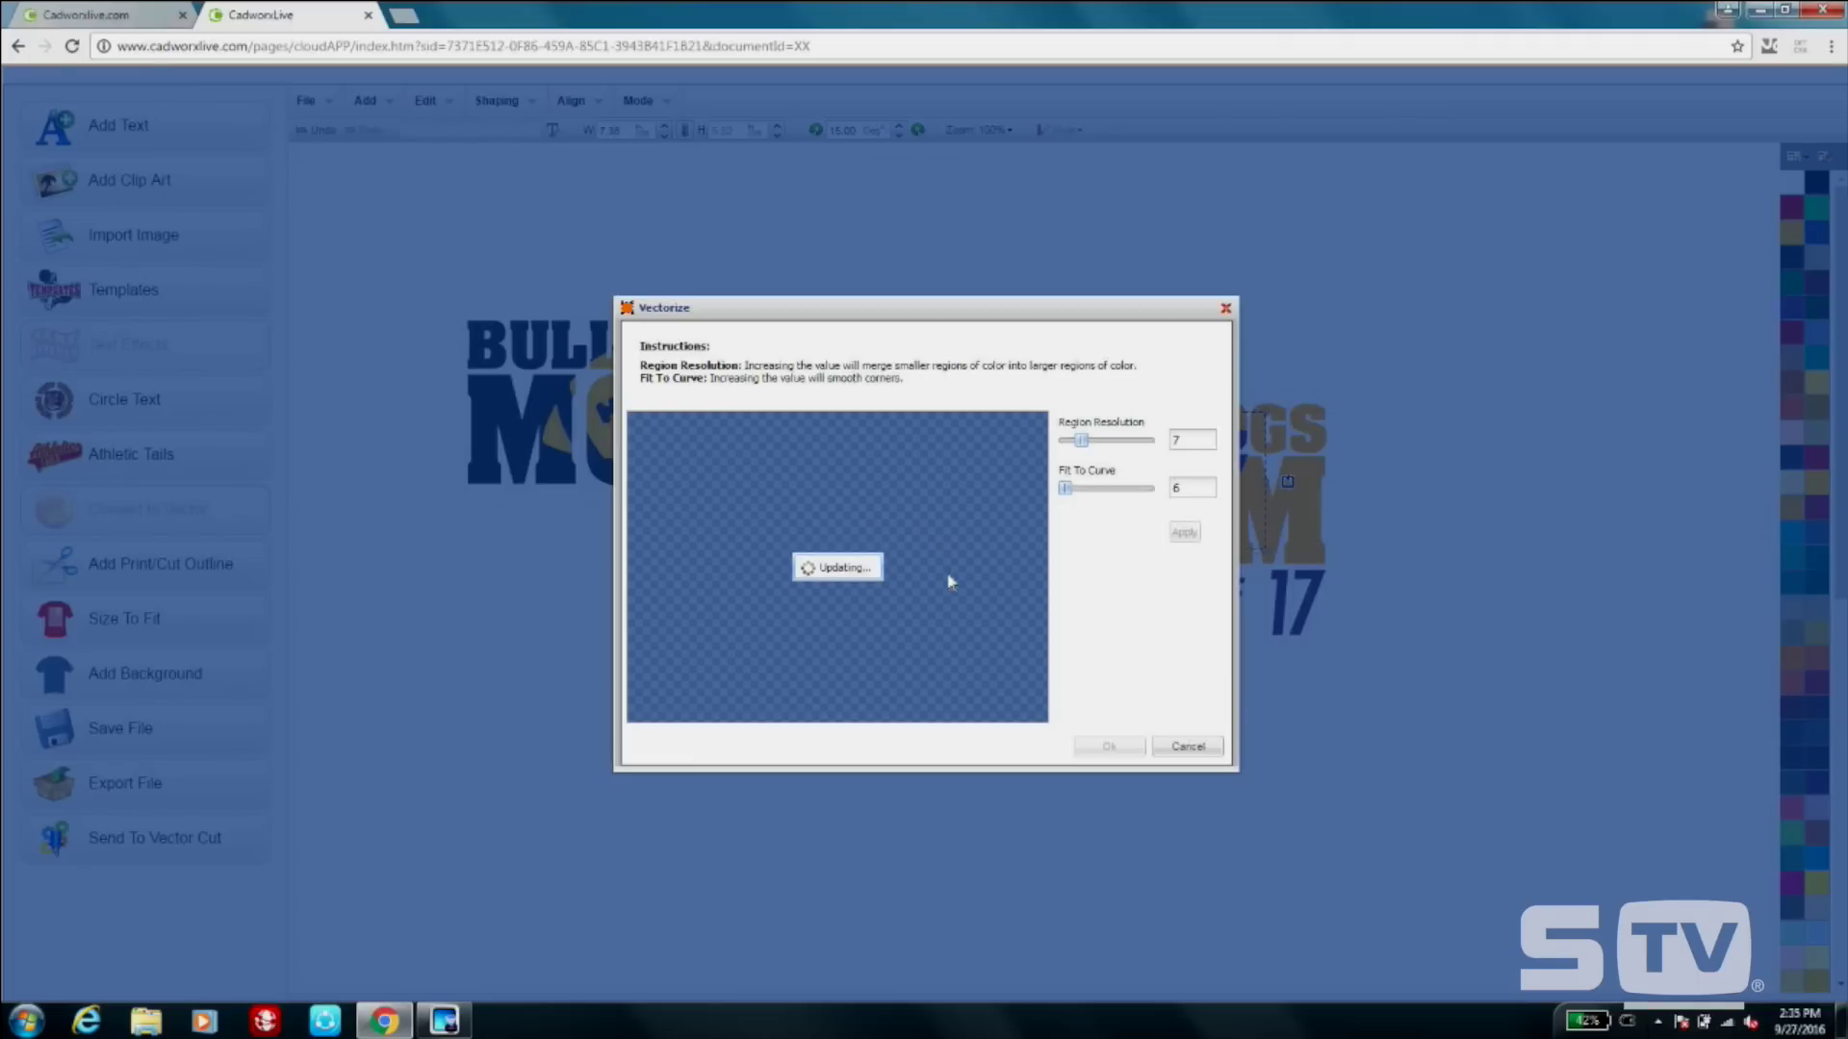
pyautogui.click(1106, 747)
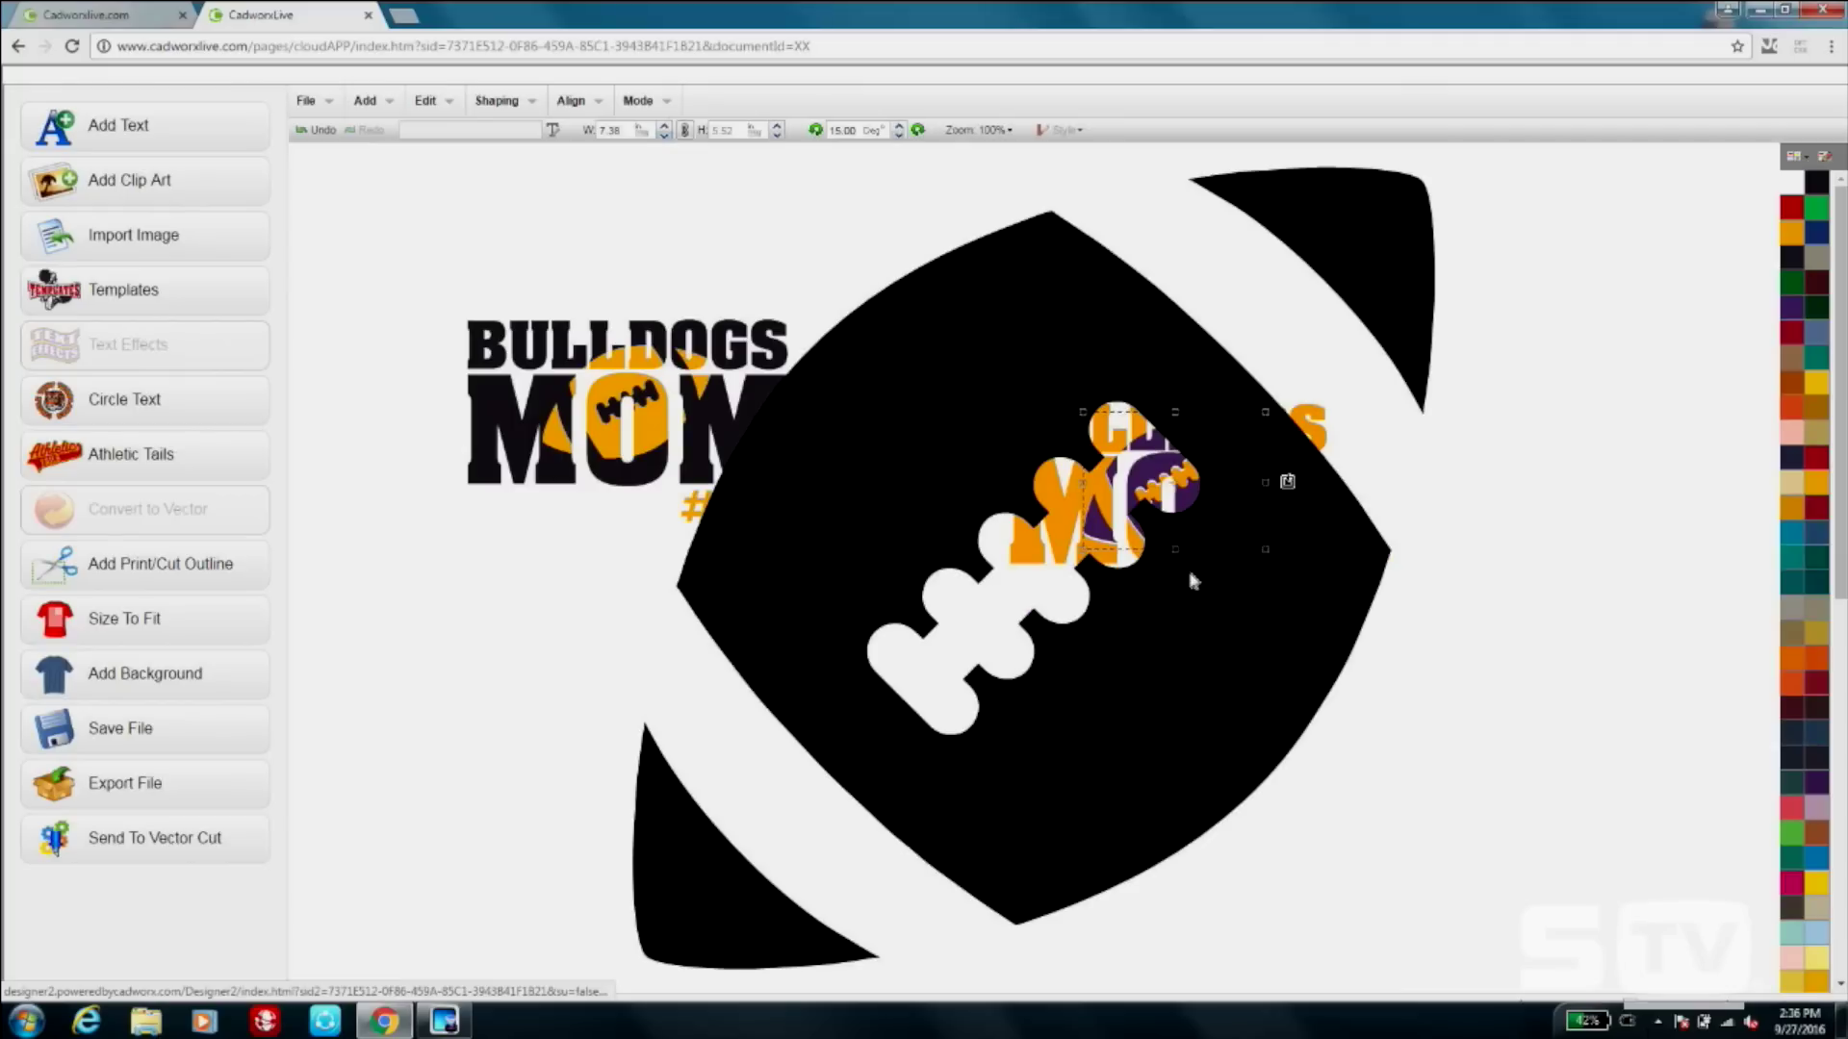
pyautogui.click(1191, 580)
pyautogui.moveTo(1437, 166); pyautogui.dragTo(950, 643)
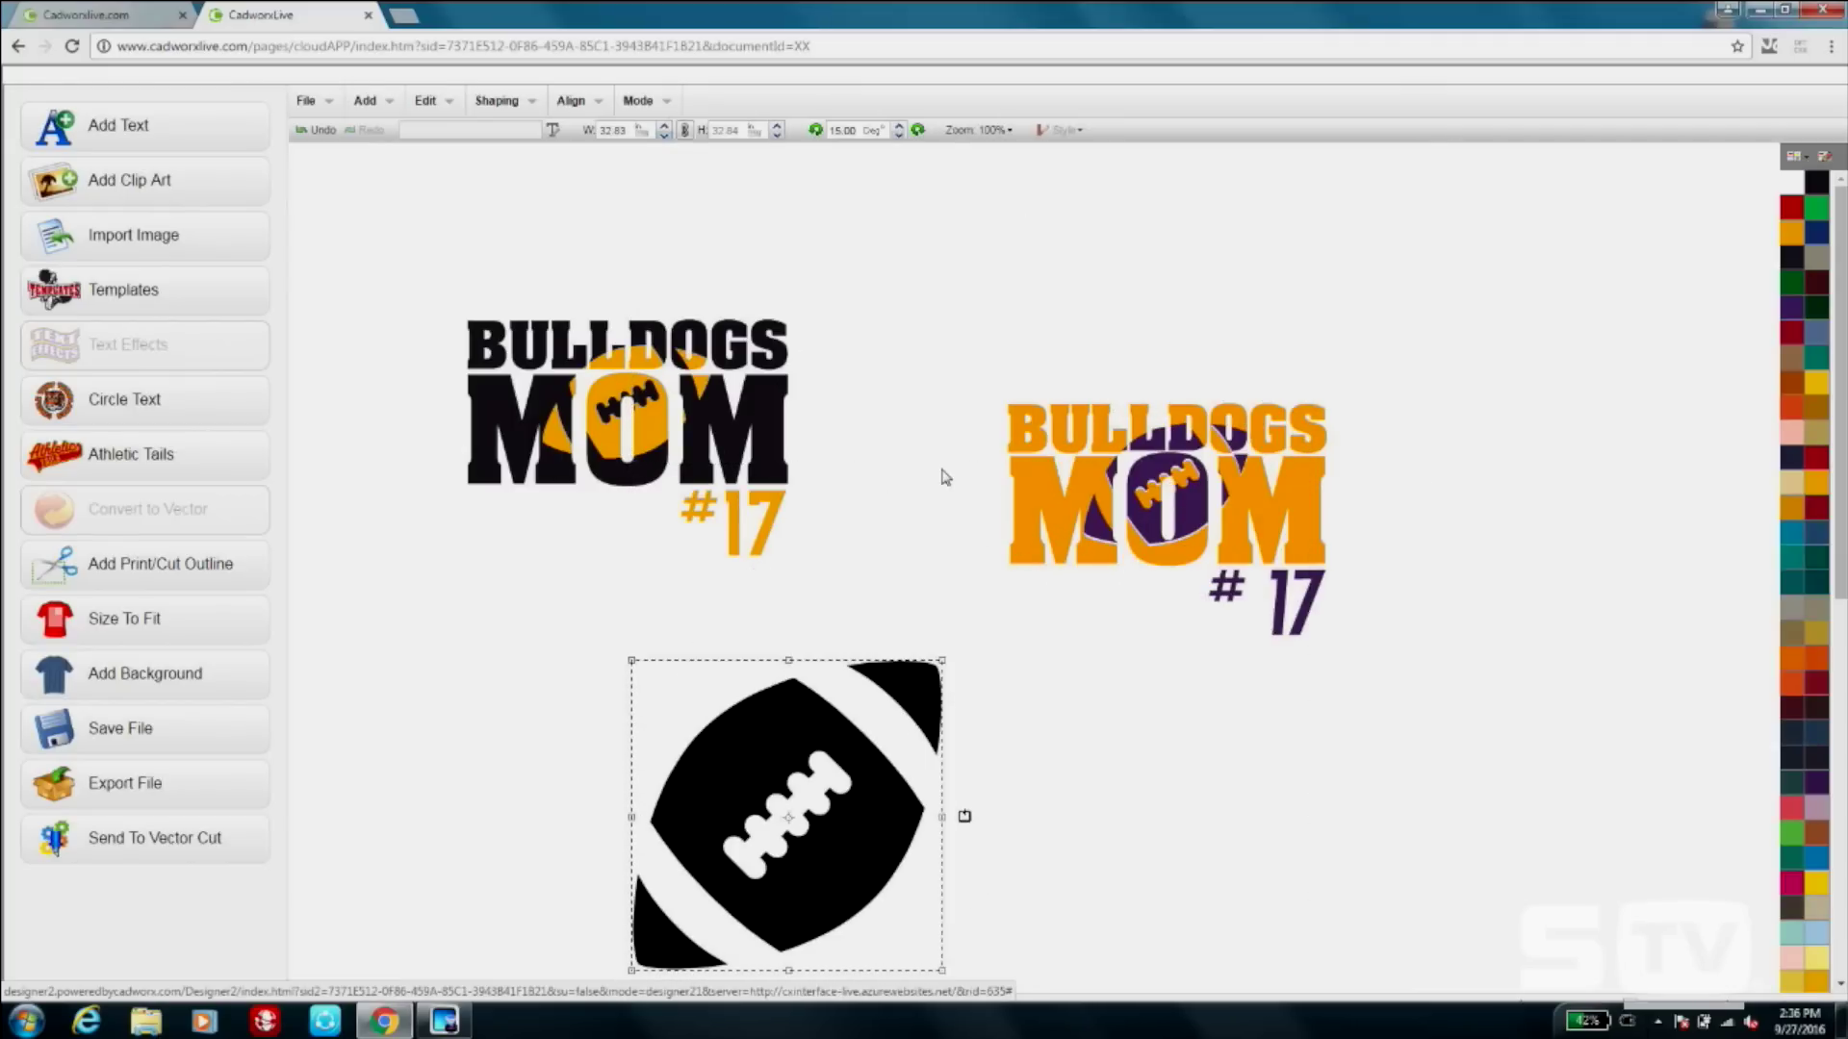
# Apply a grey 0.10 outside Contour effect to the black football.
pyautogui.doubleClick(802, 736)
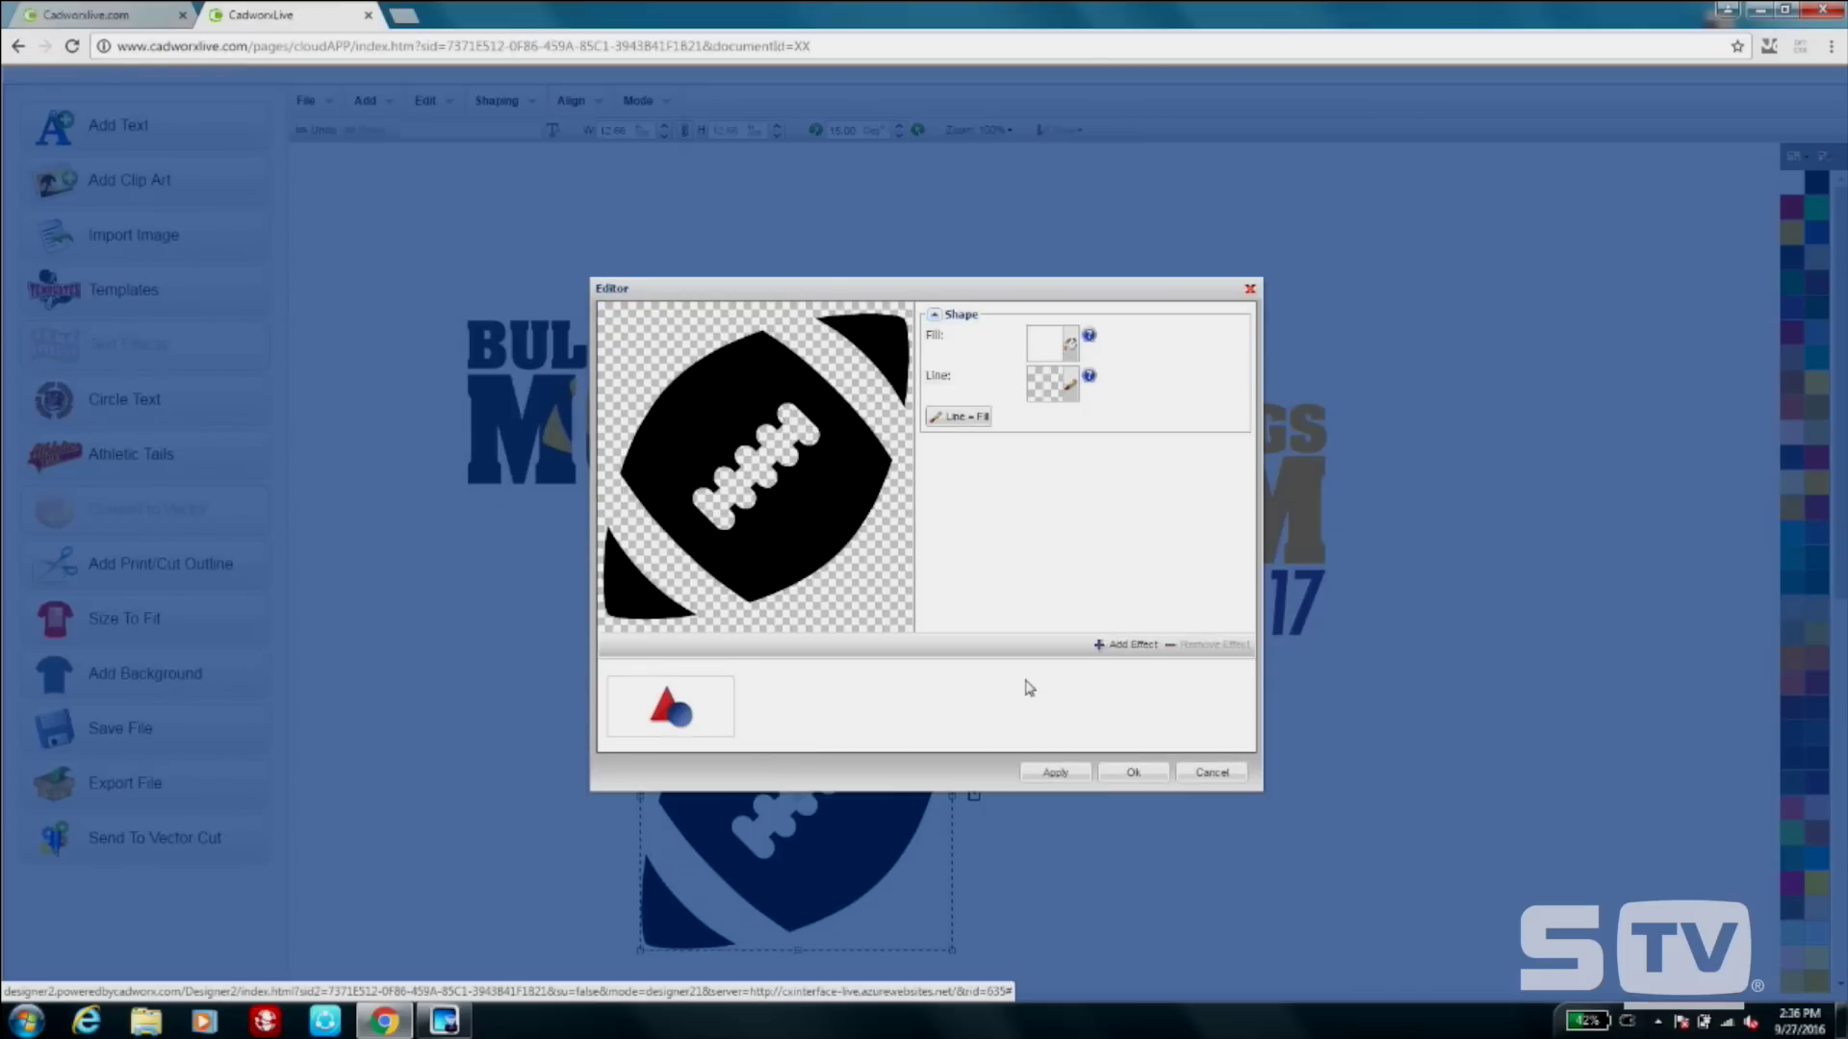
pyautogui.click(1128, 645)
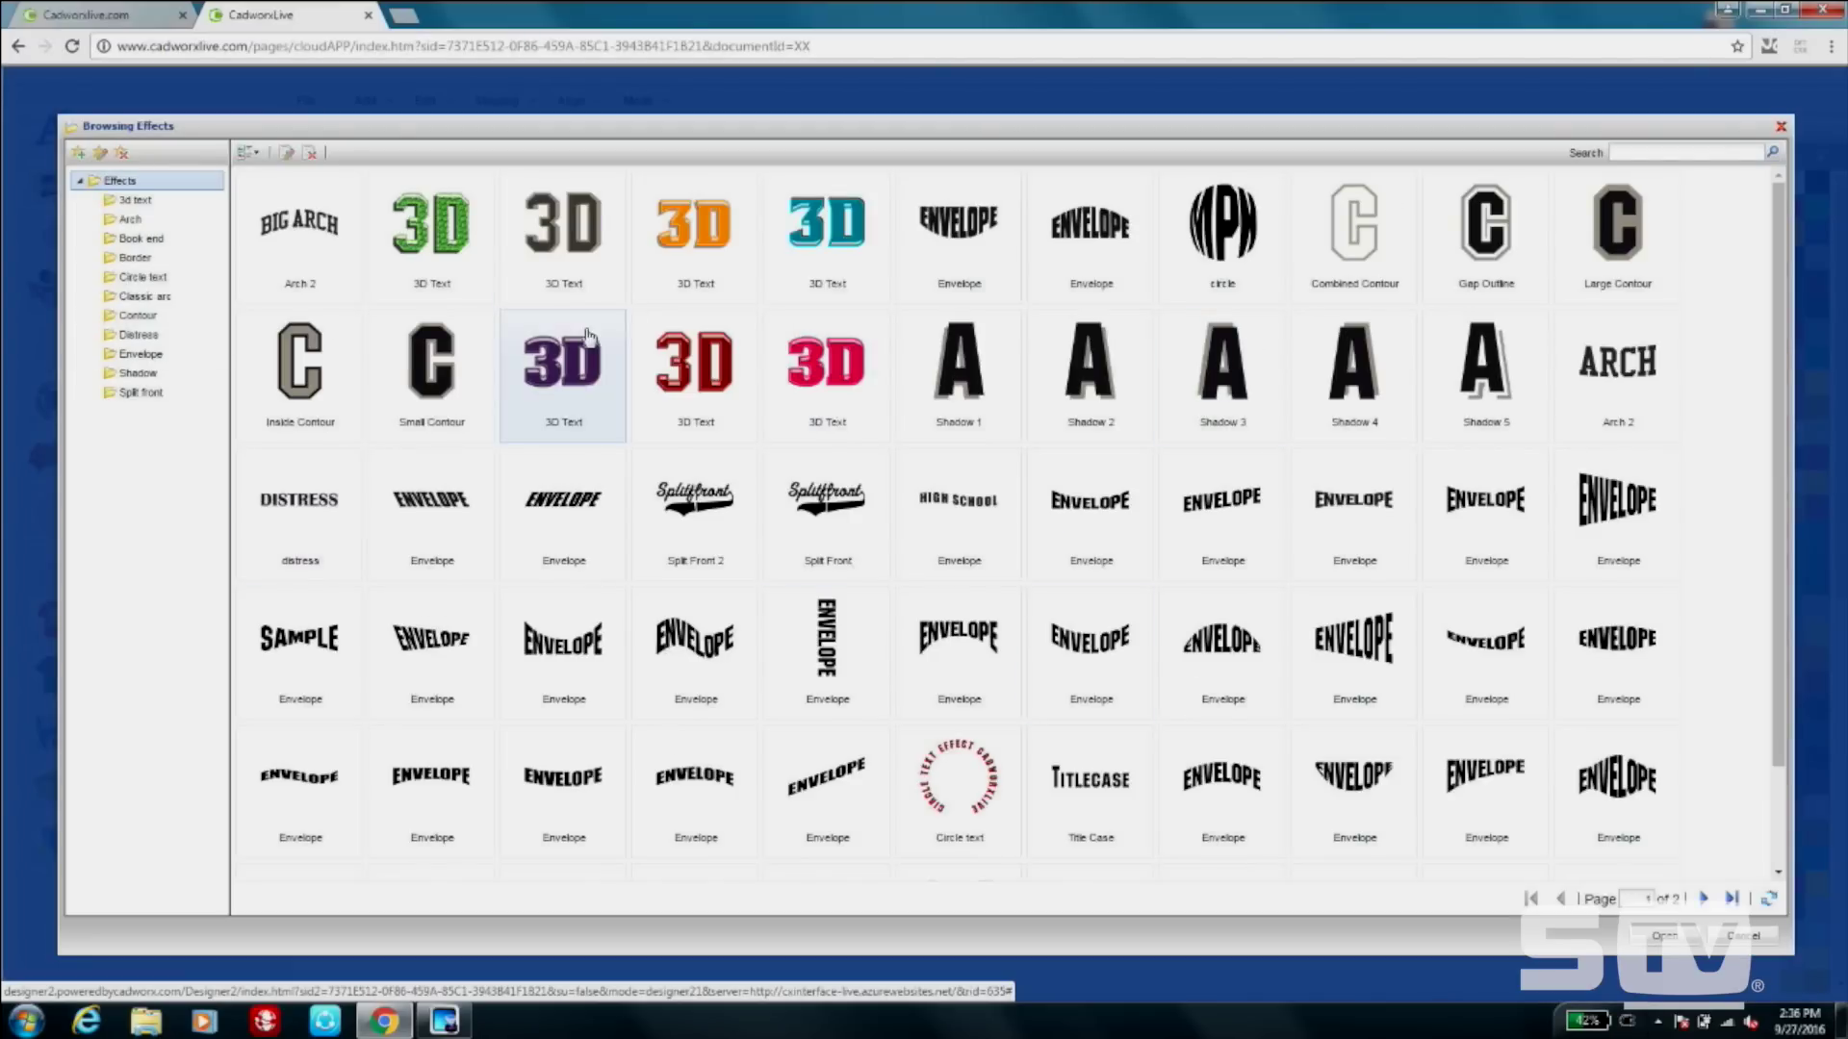
pyautogui.doubleClick(463, 410)
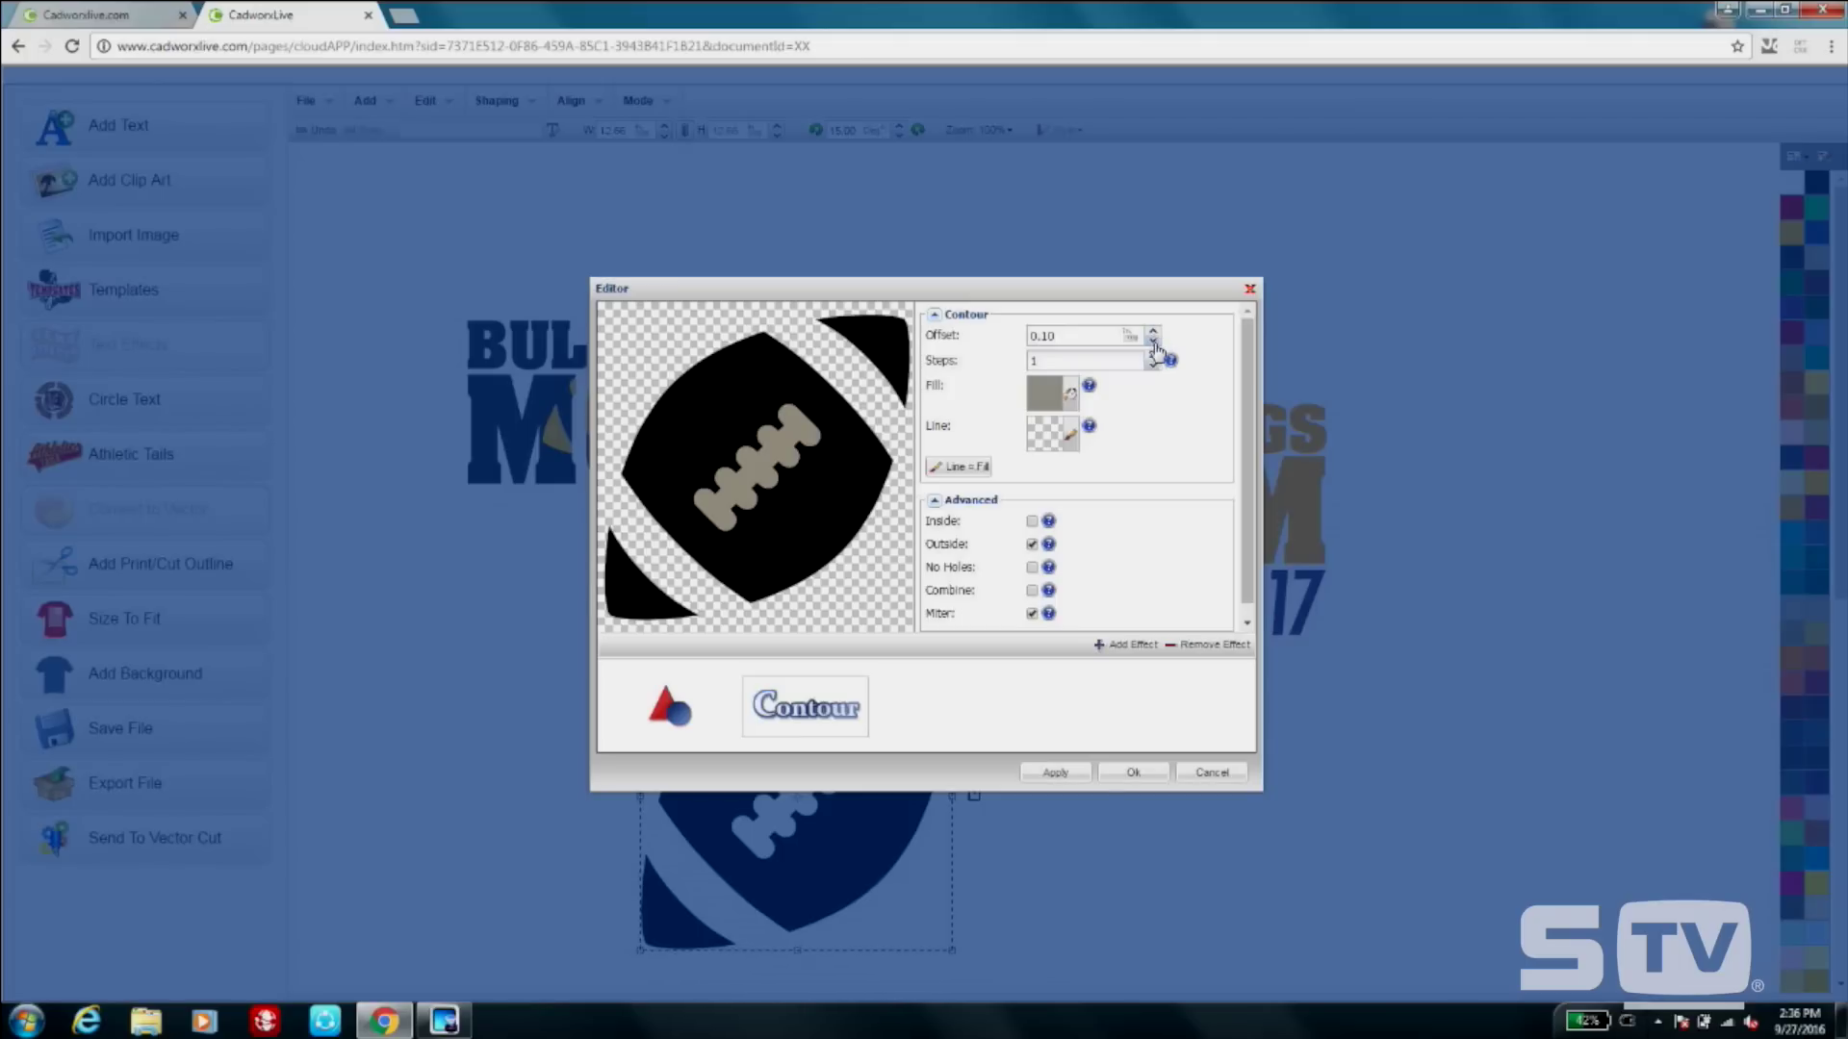
pyautogui.click(1154, 775)
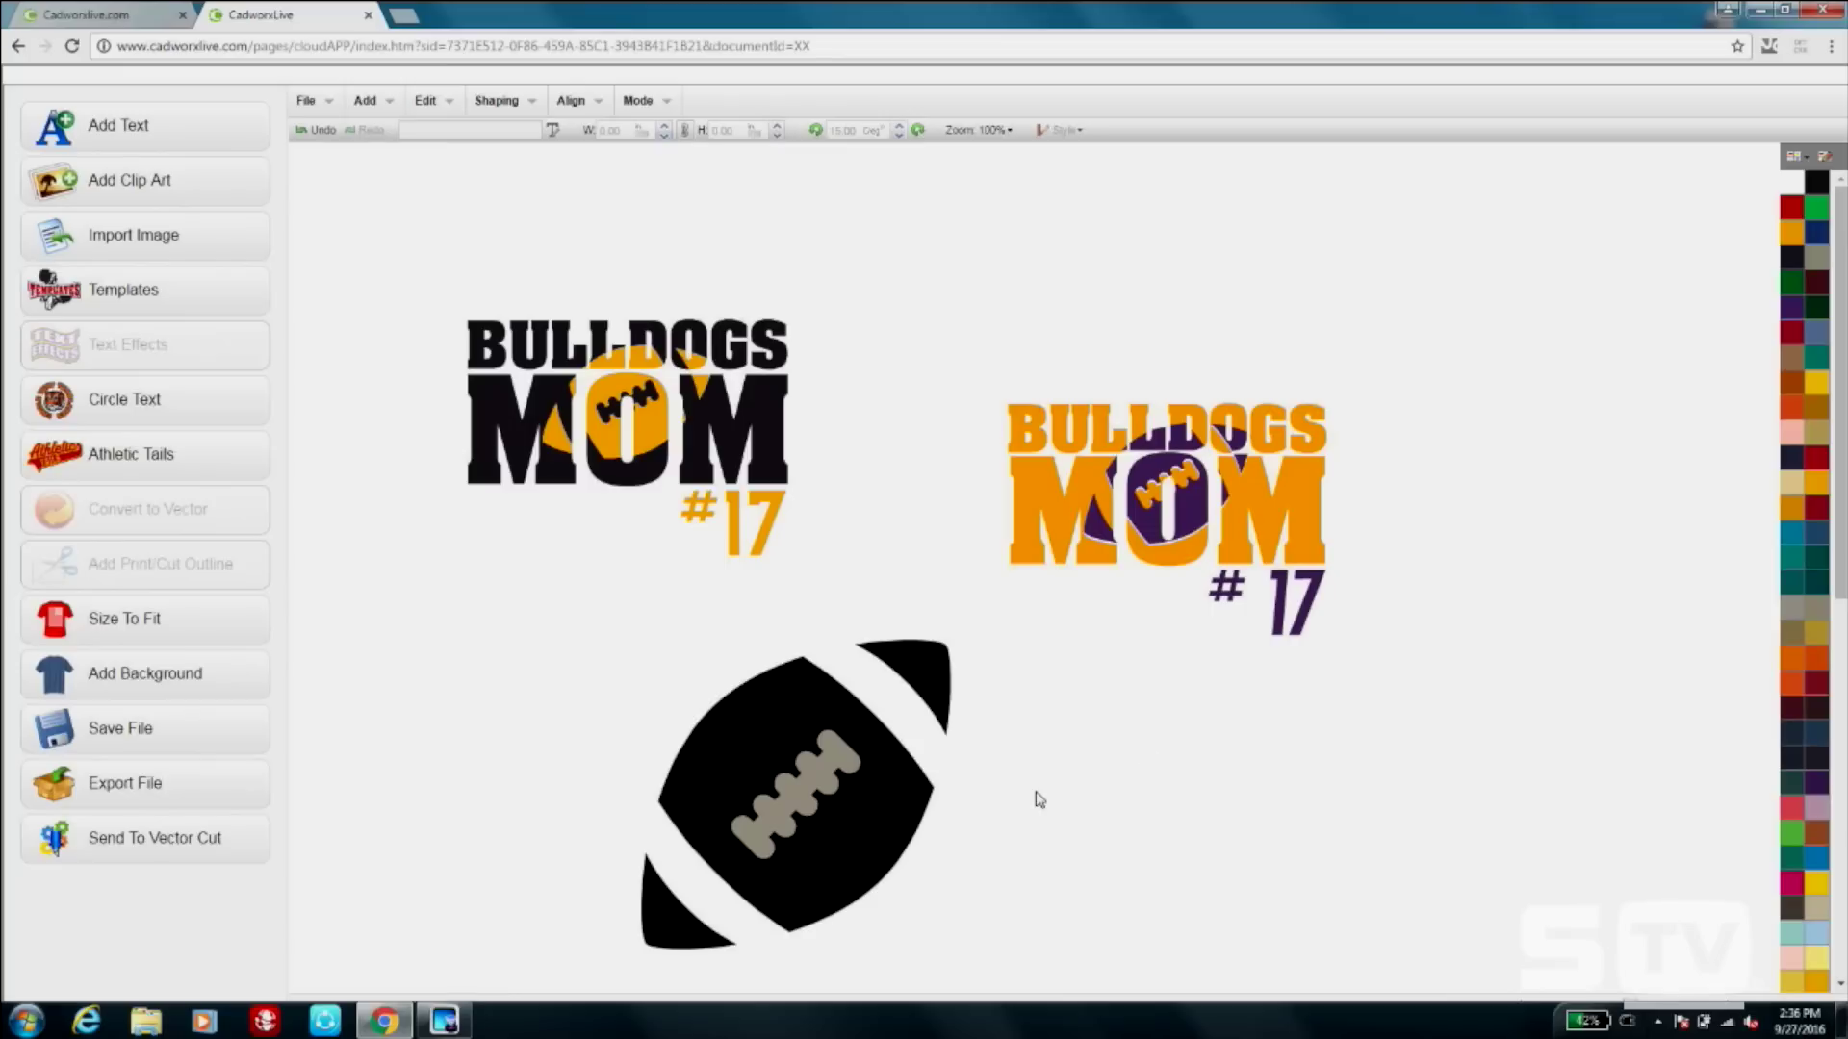
pyautogui.rightClick(825, 785)
# Delete the football, then open the dance GDG art design on a black background.
pyautogui.click(905, 941)
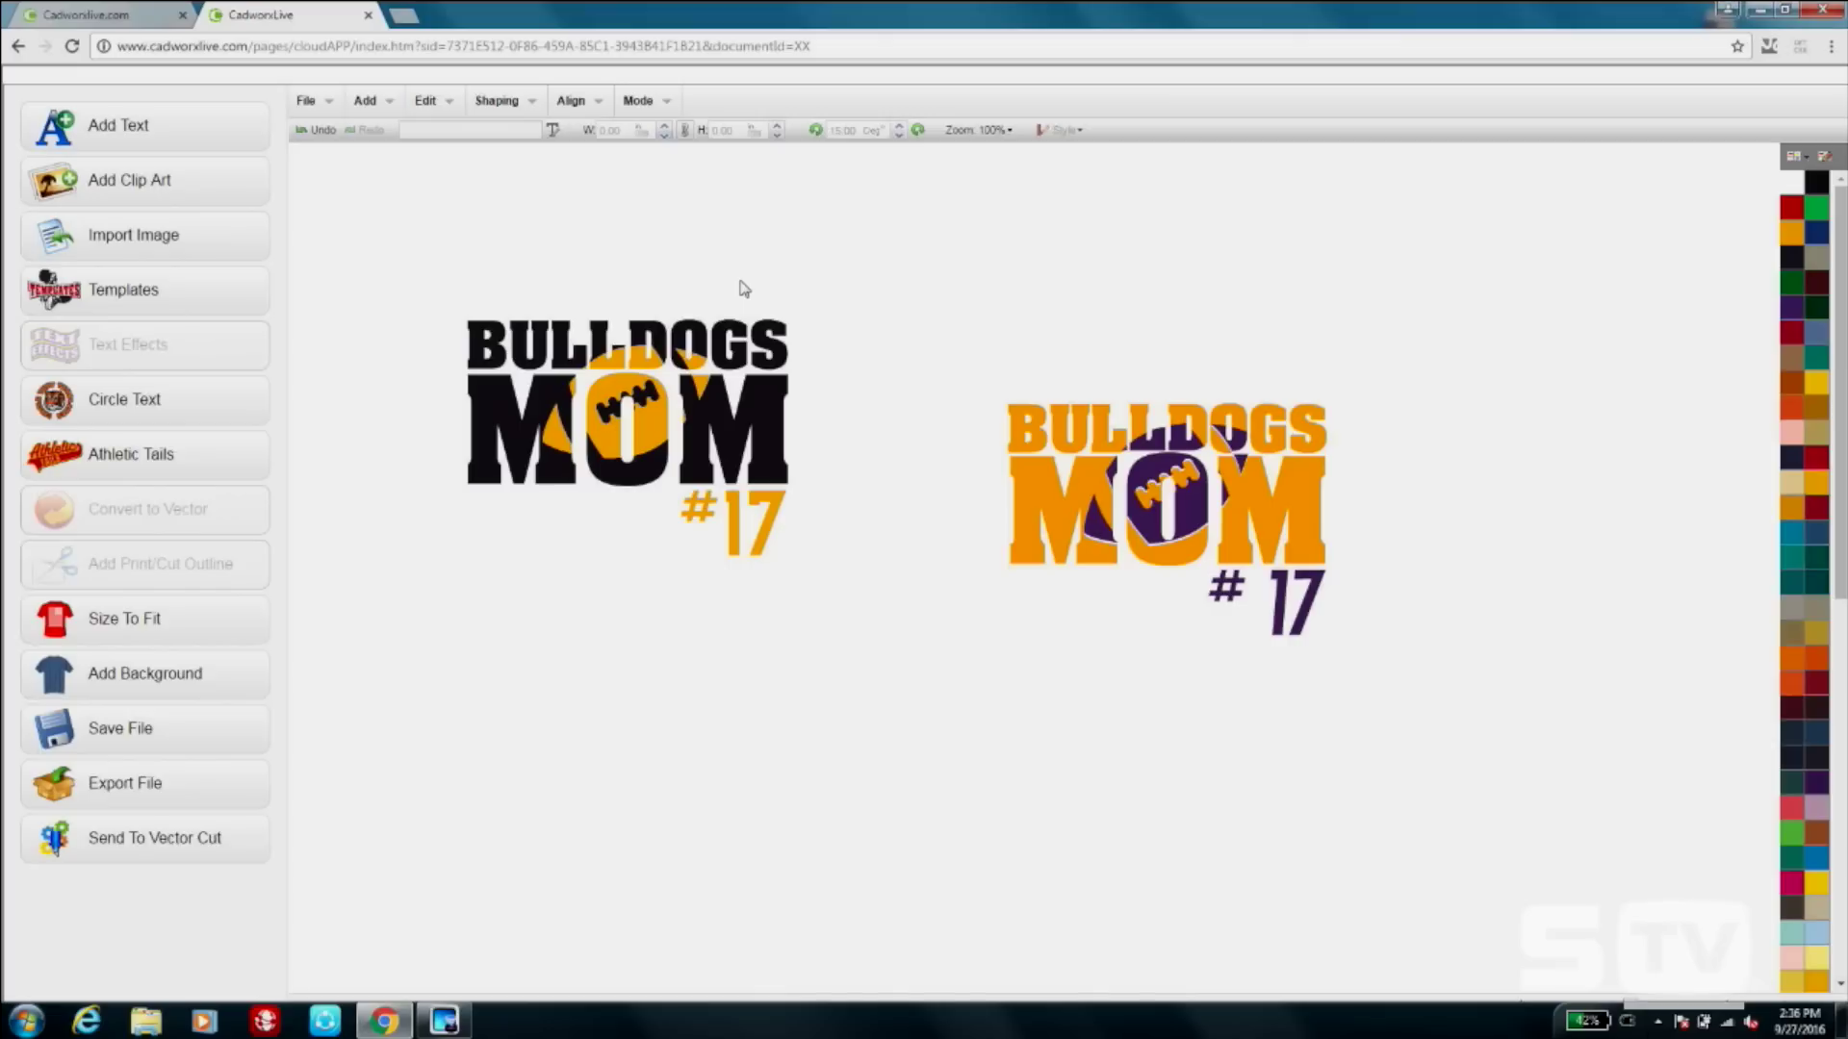
pyautogui.click(306, 101)
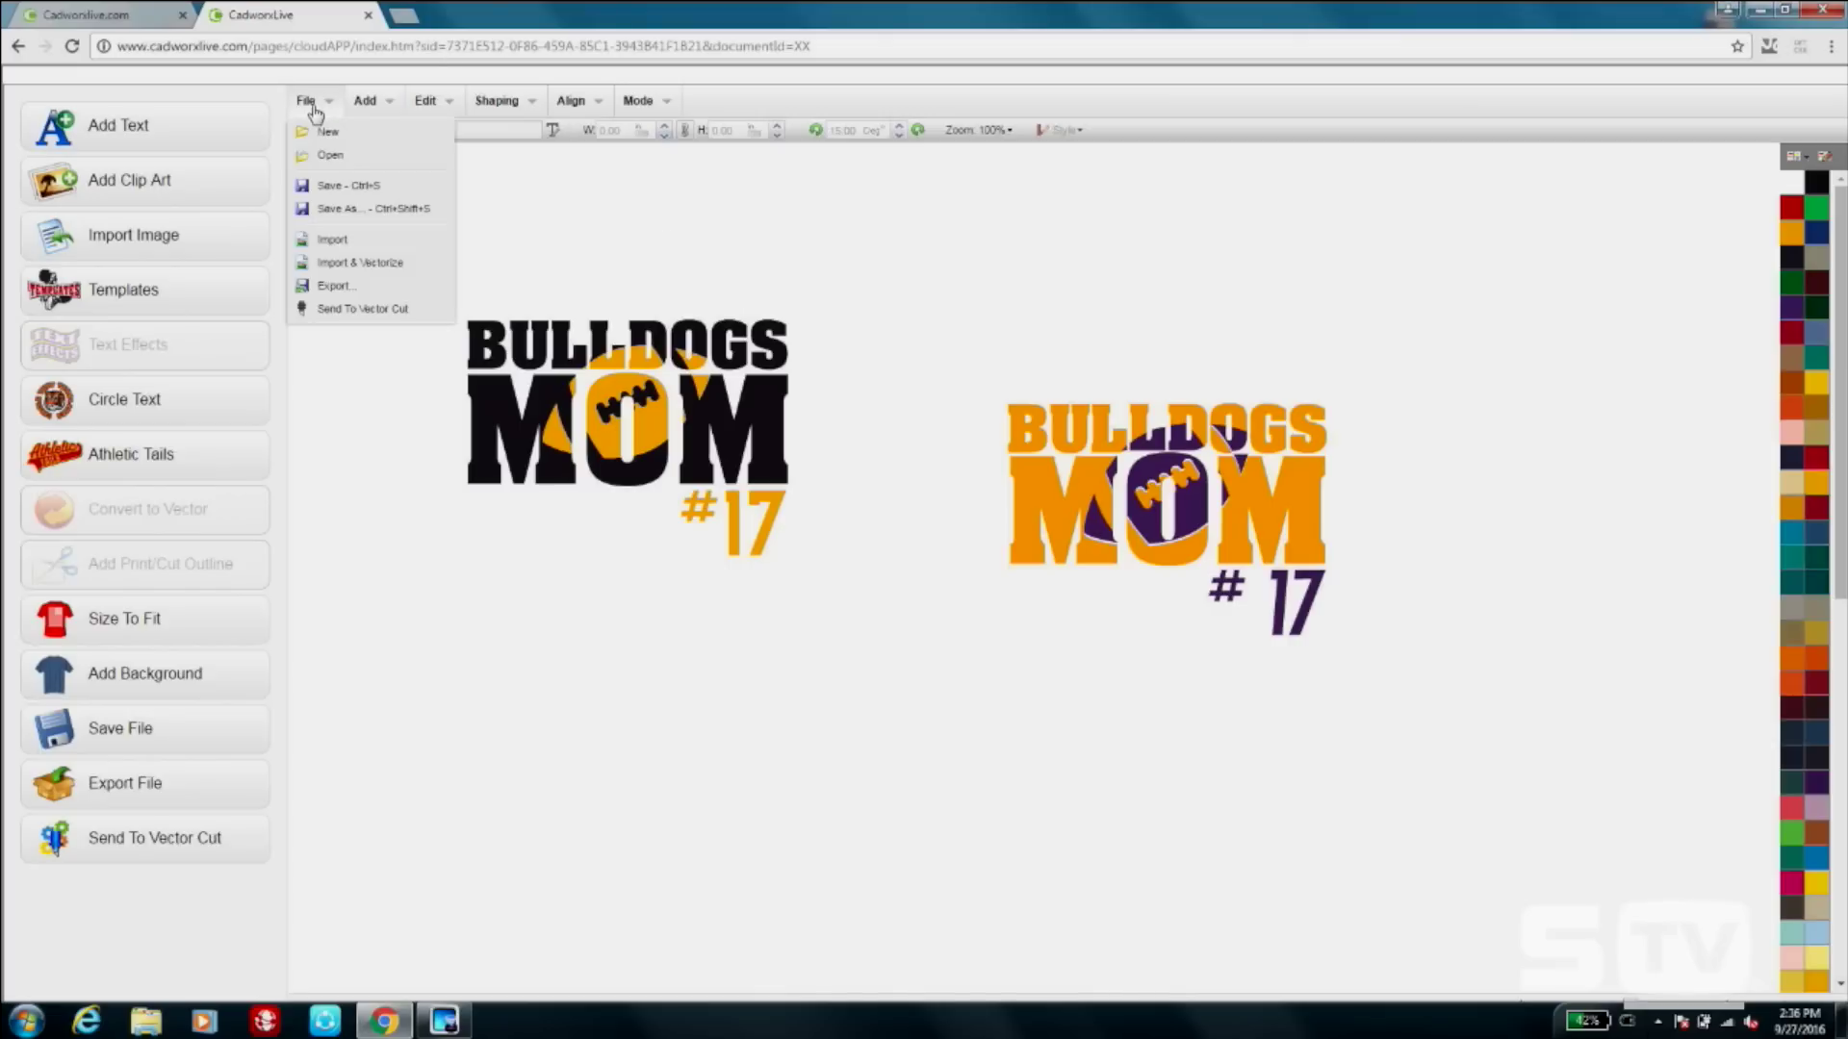
pyautogui.click(337, 156)
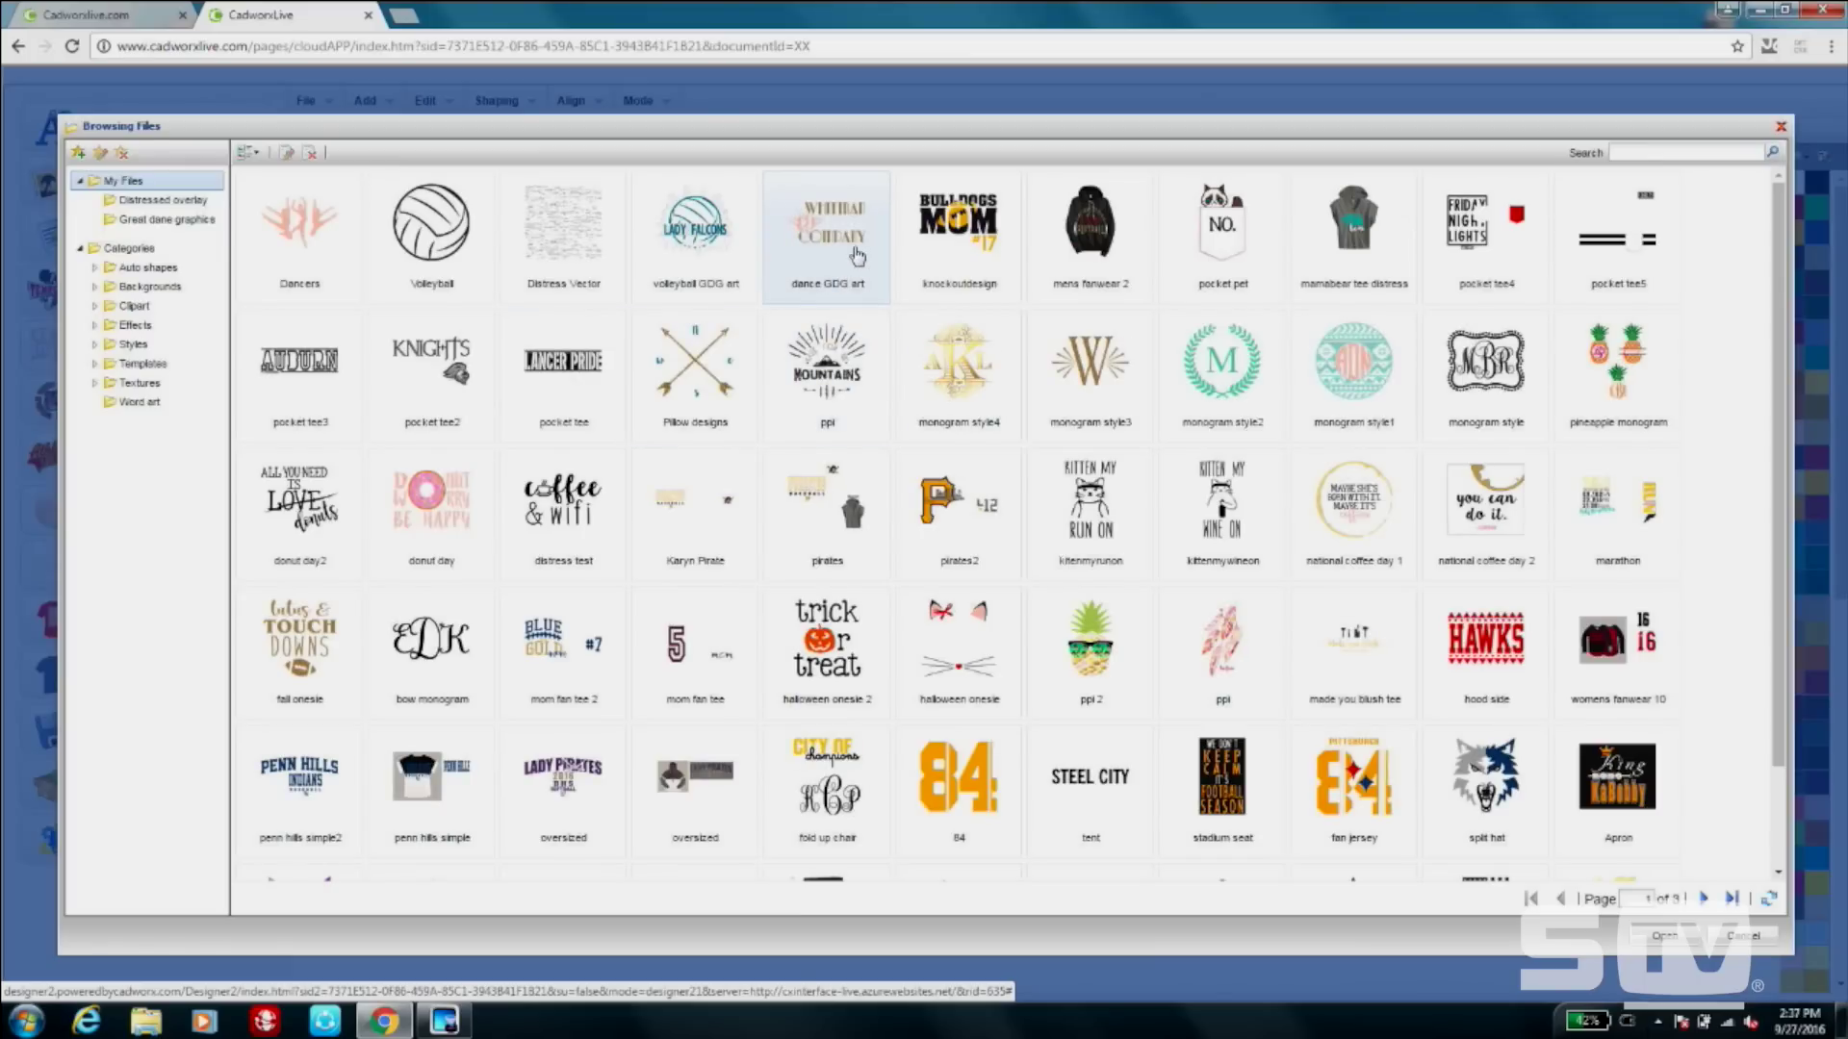
pyautogui.doubleClick(840, 255)
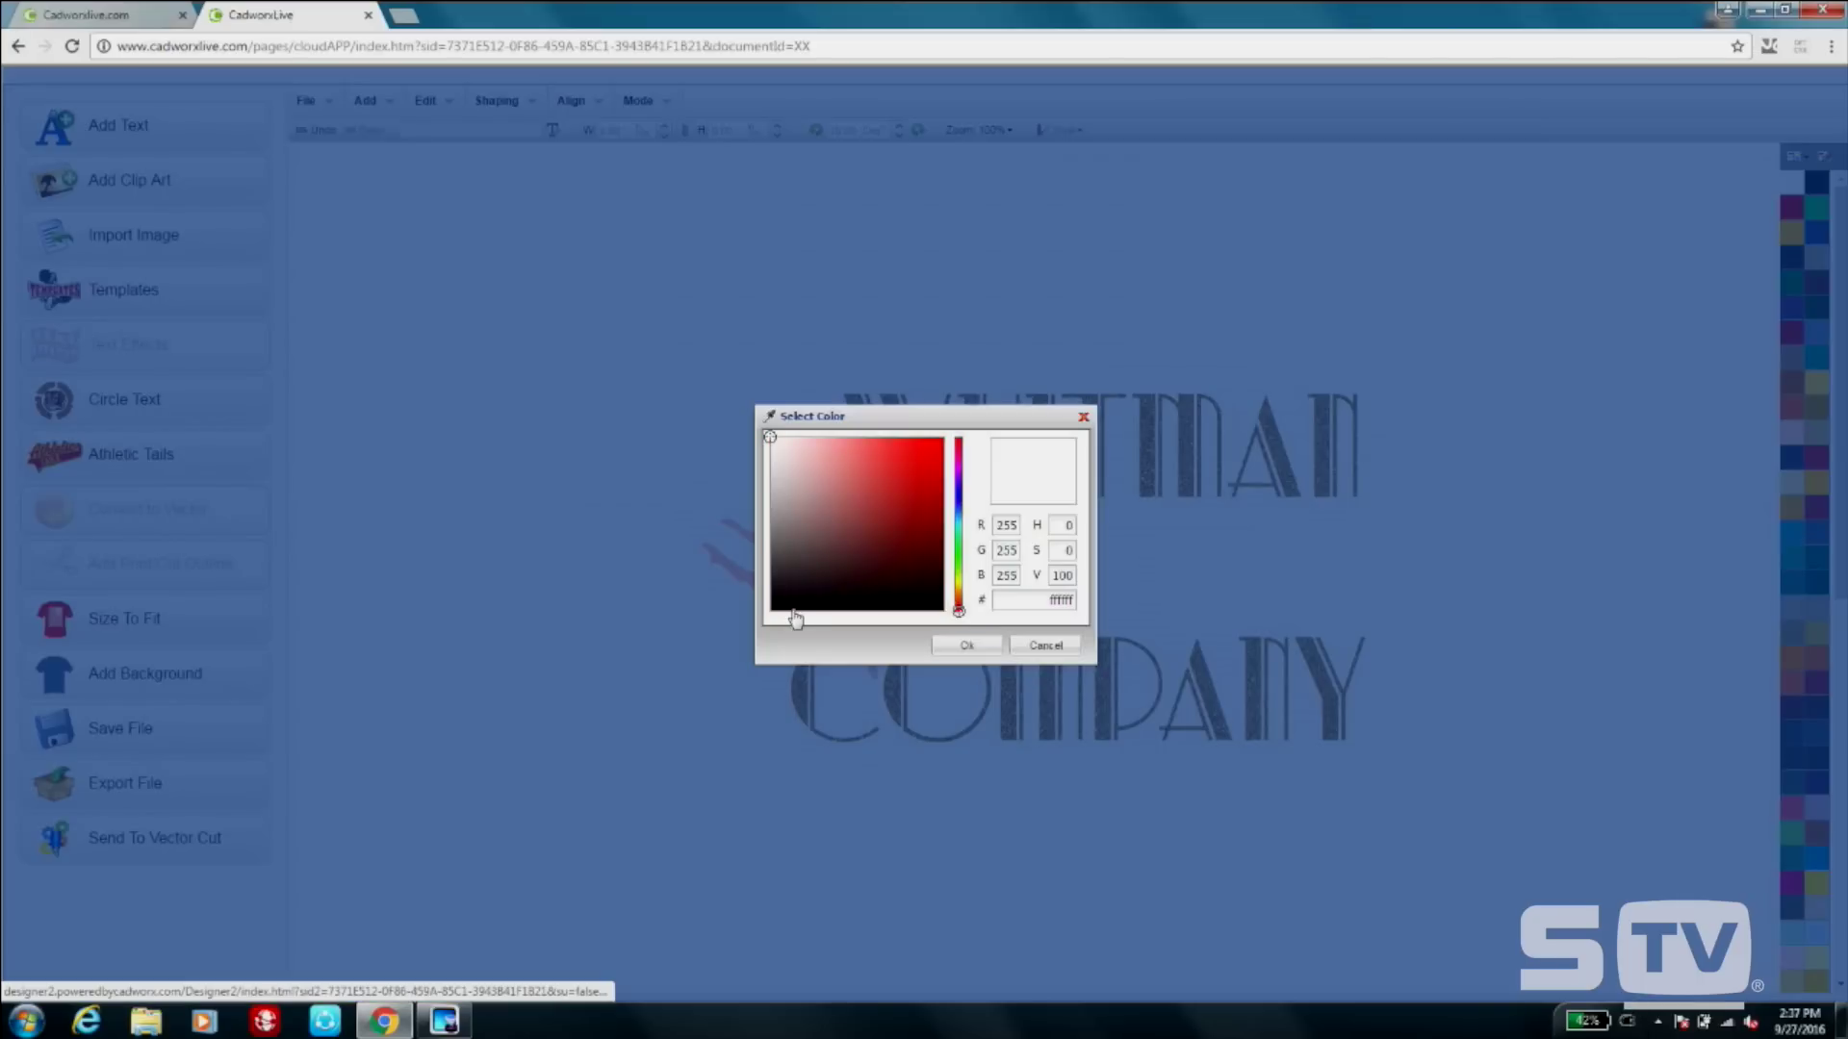
pyautogui.click(775, 606)
pyautogui.click(967, 644)
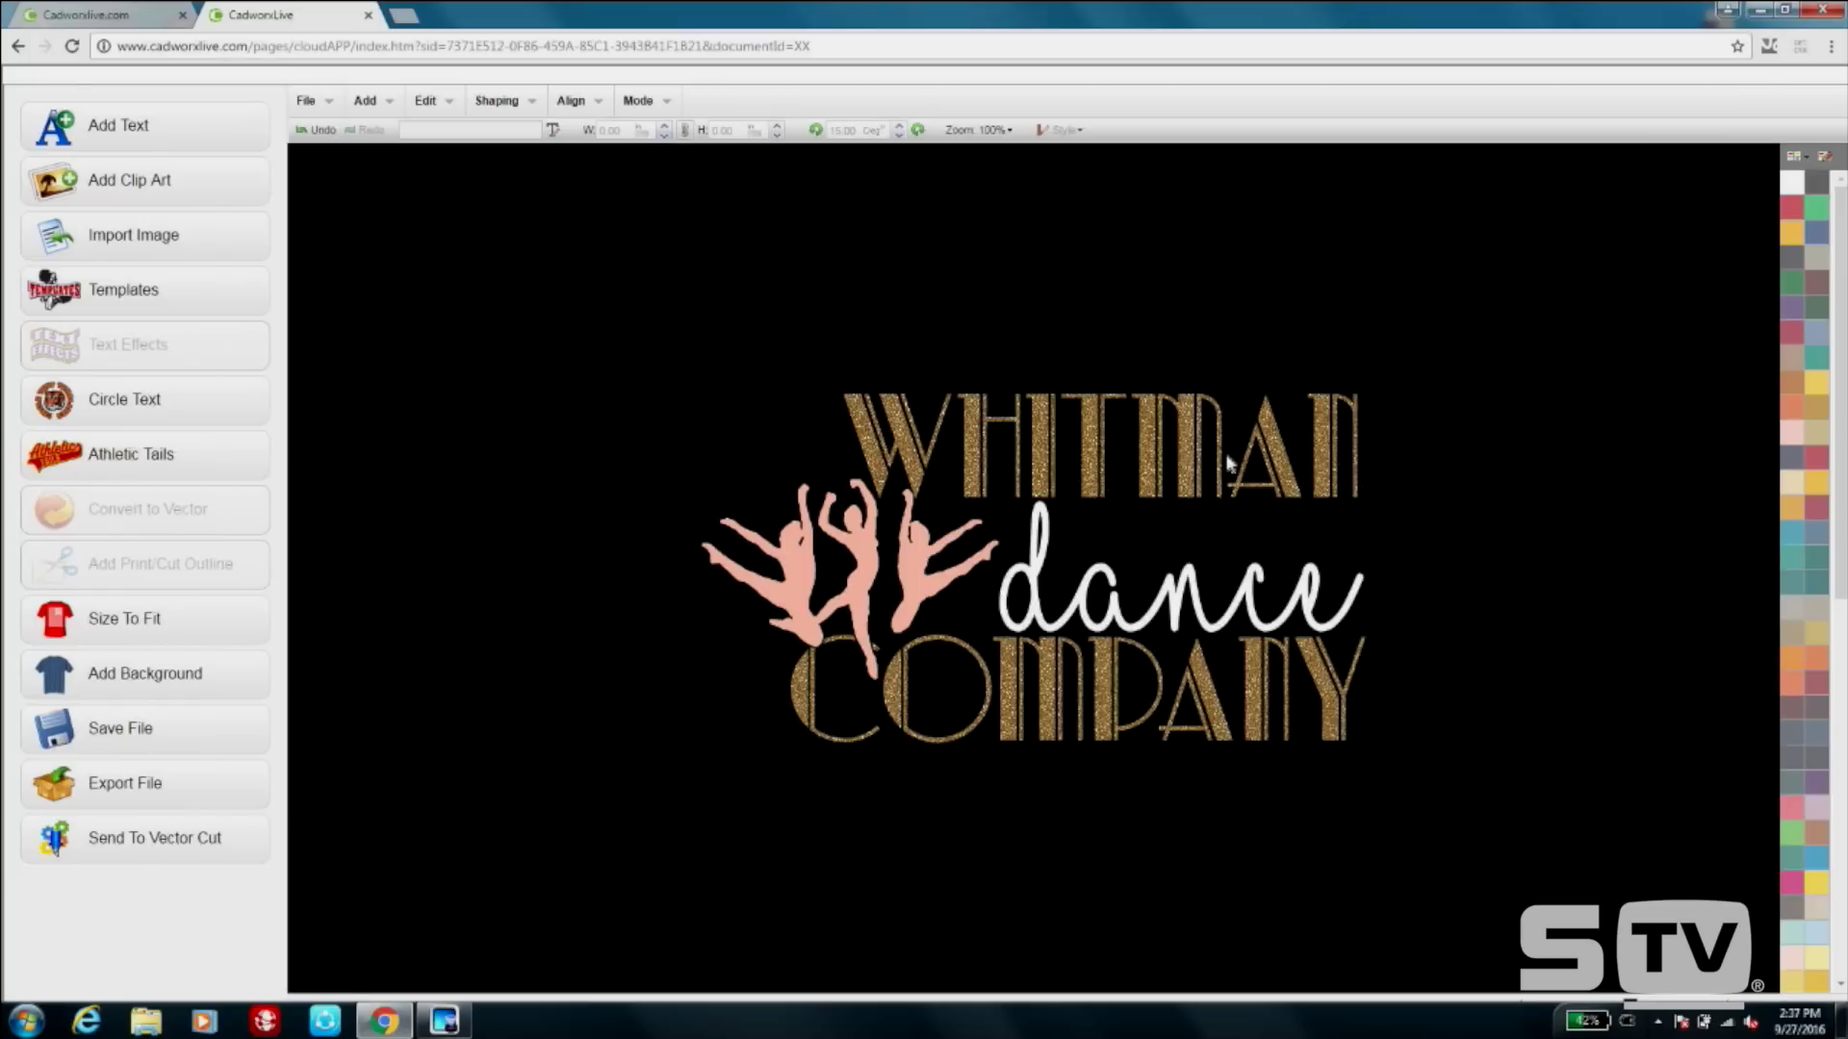
pyautogui.doubleClick(1135, 467)
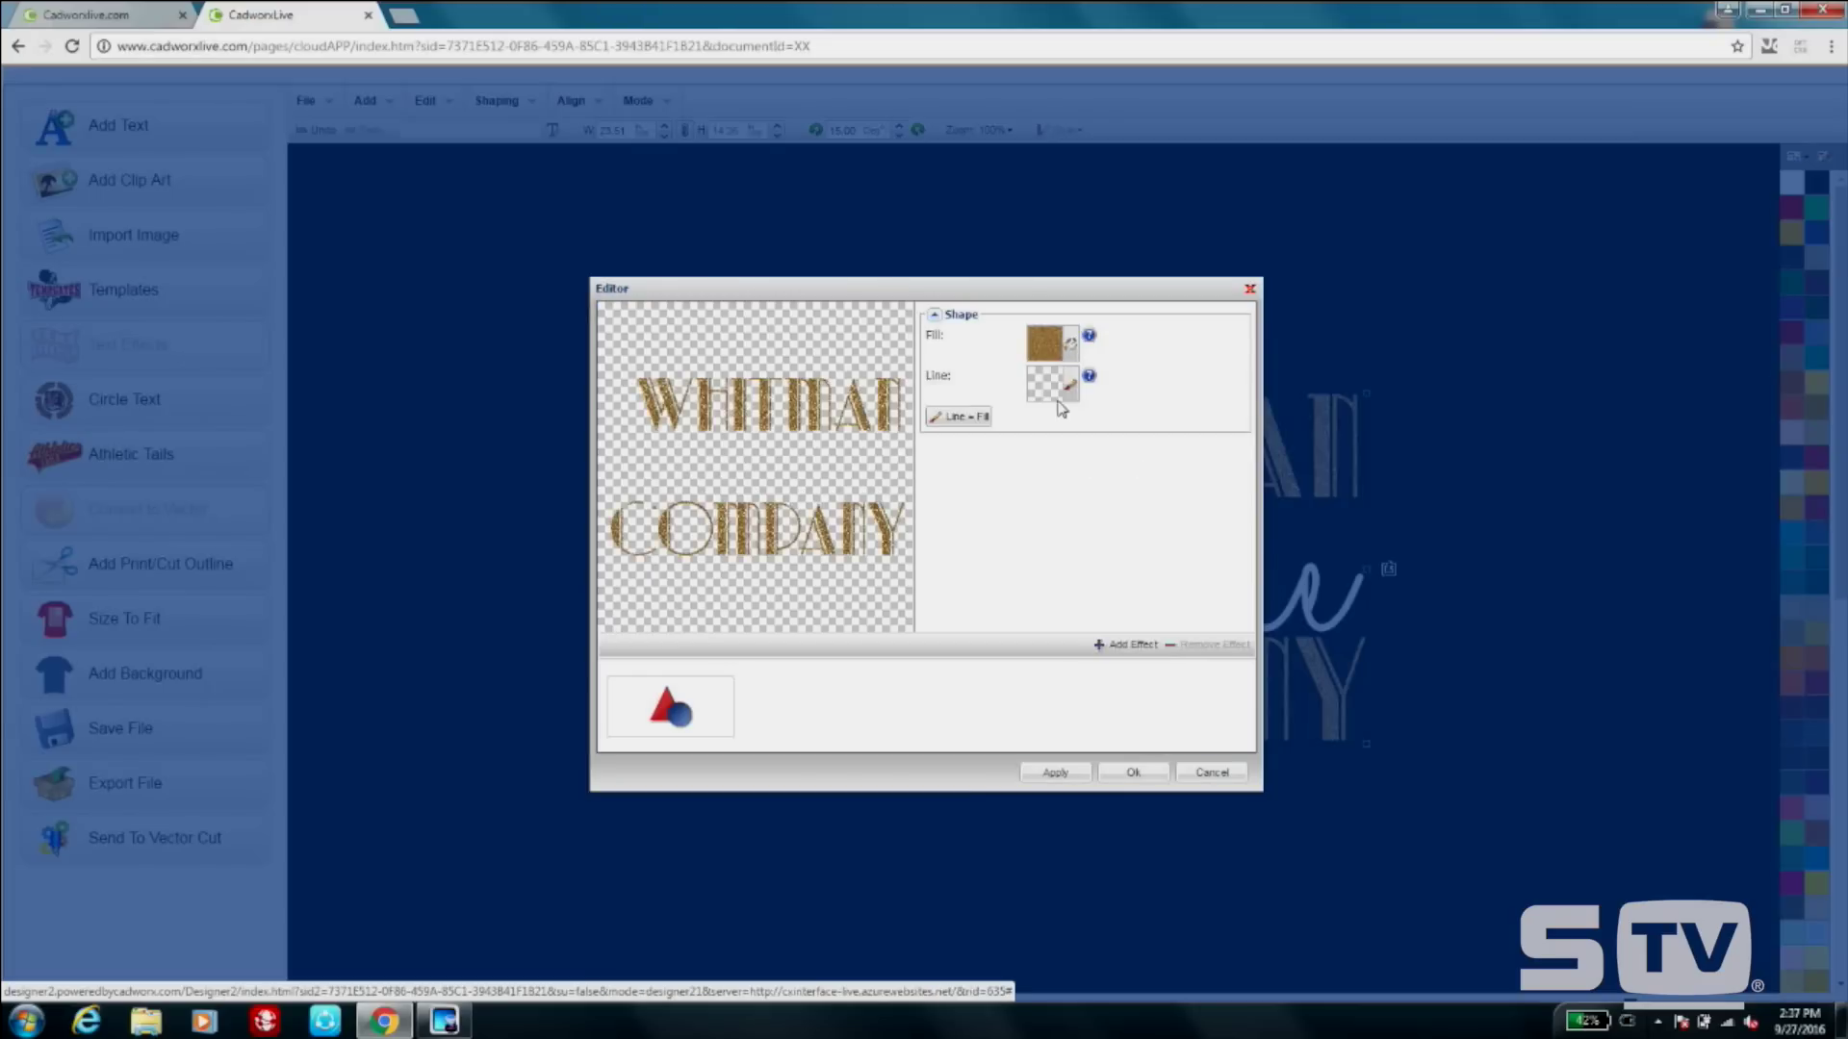
pyautogui.click(1071, 346)
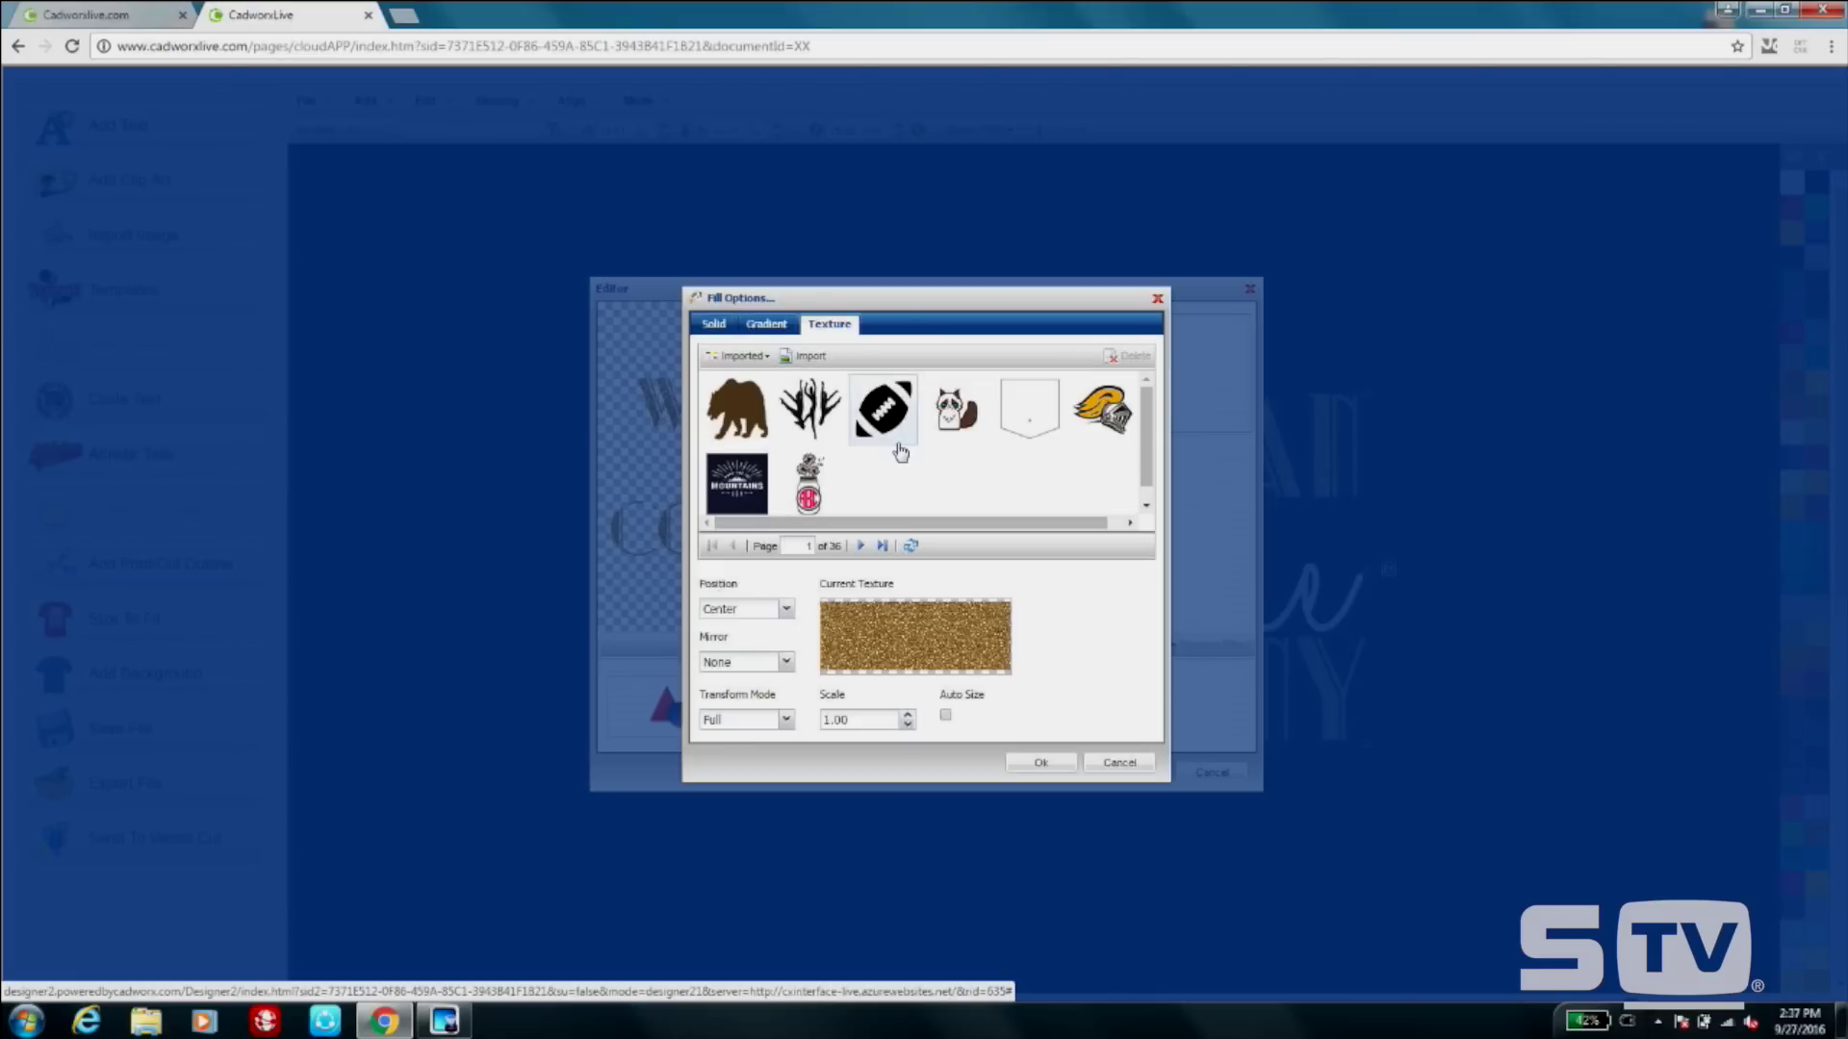
pyautogui.click(862, 546)
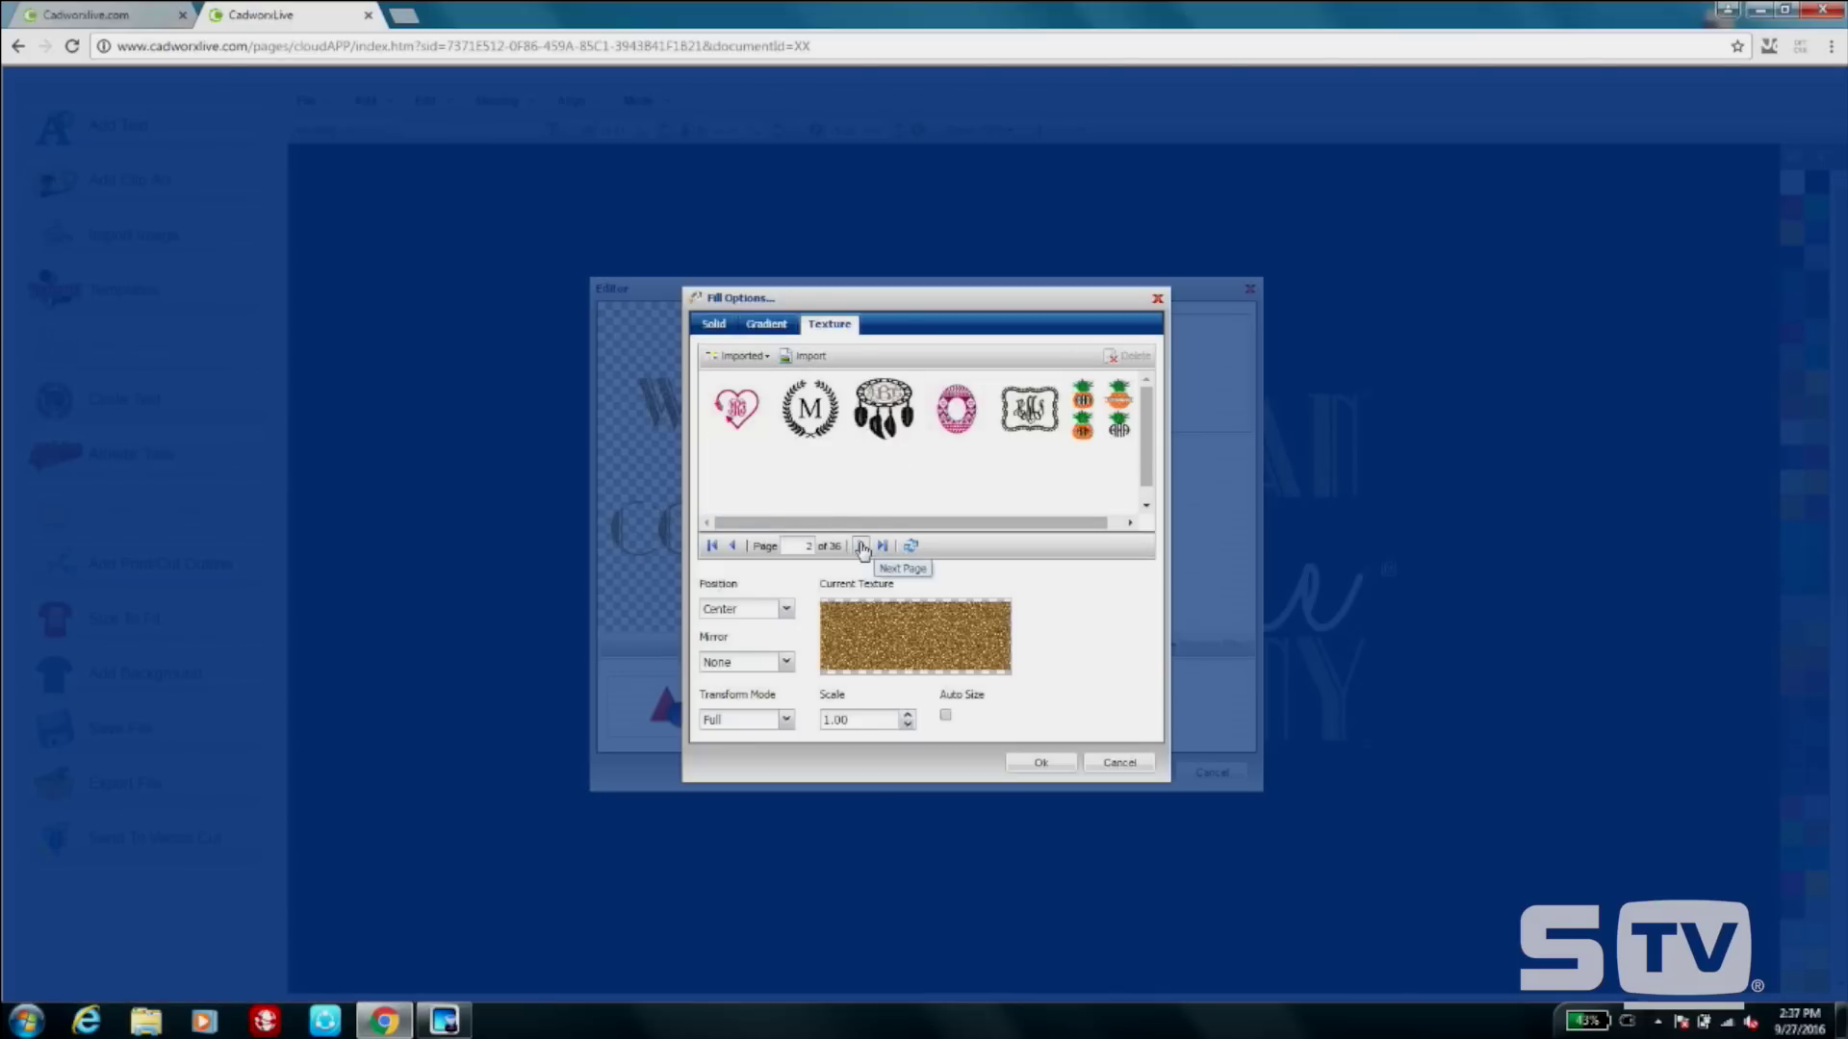
pyautogui.click(862, 546)
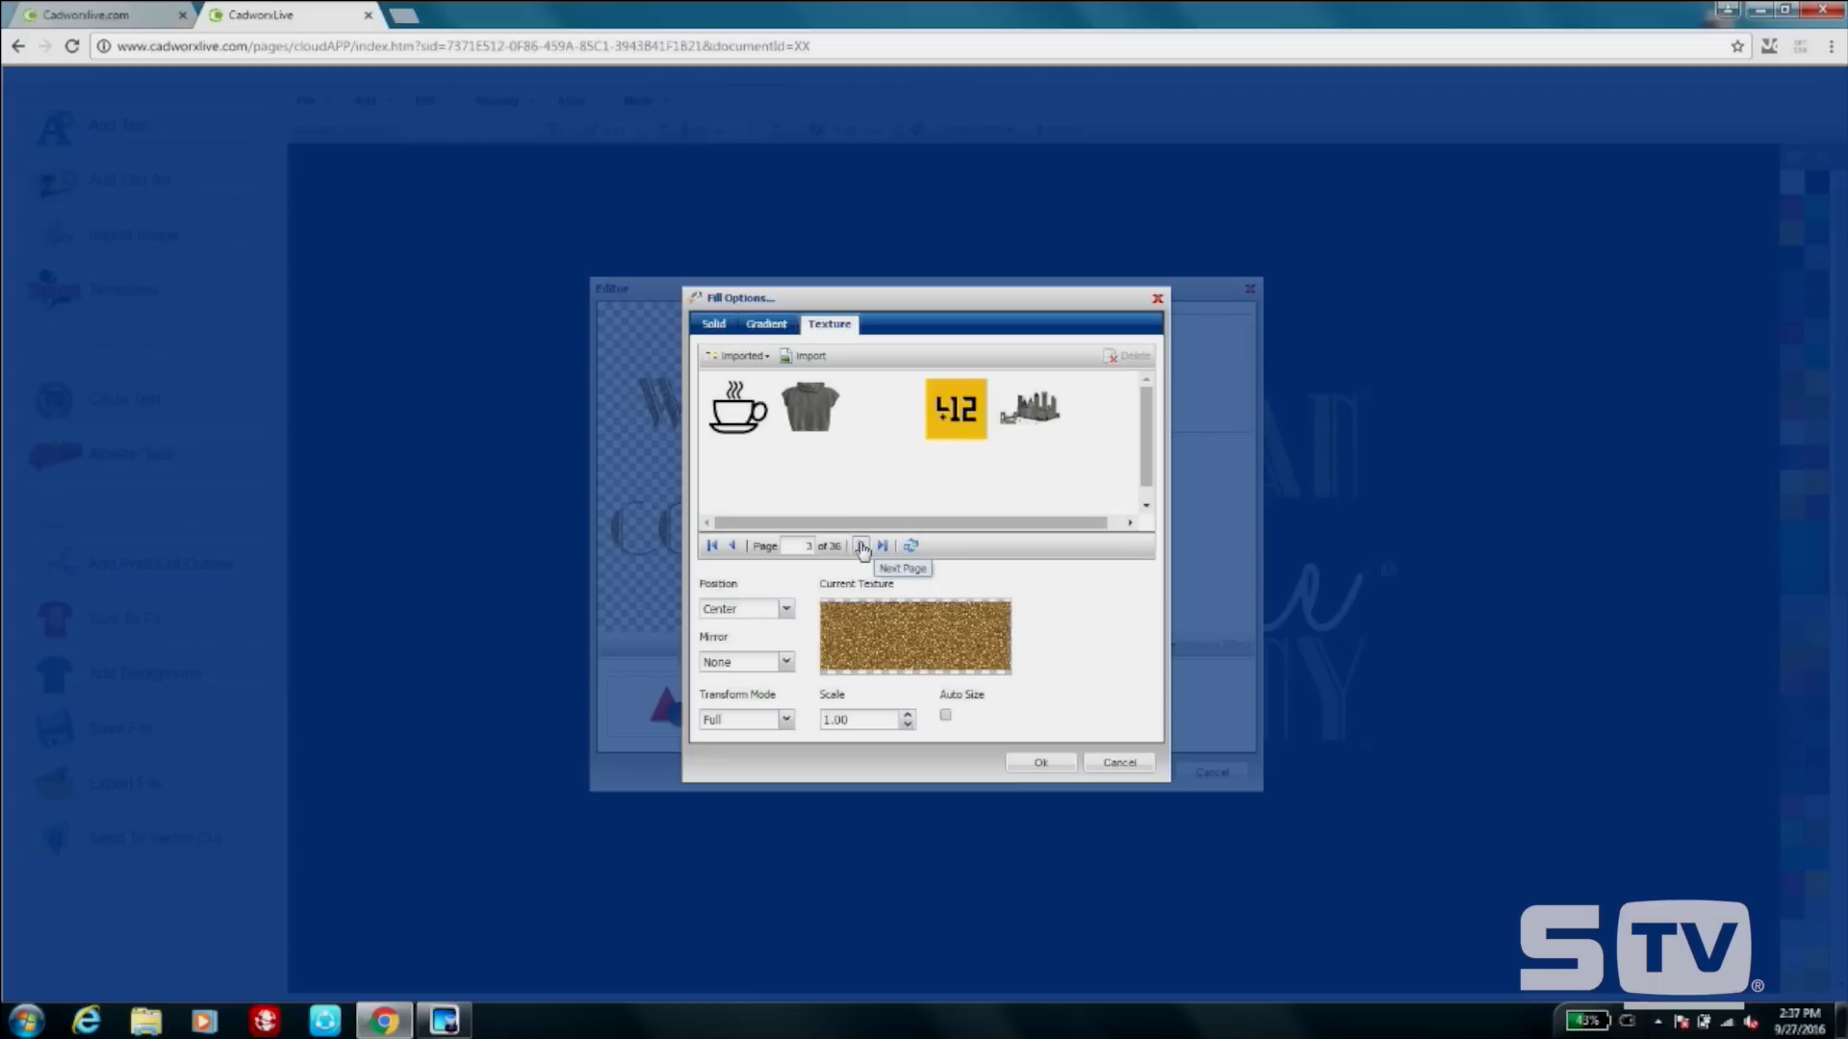
pyautogui.click(861, 546)
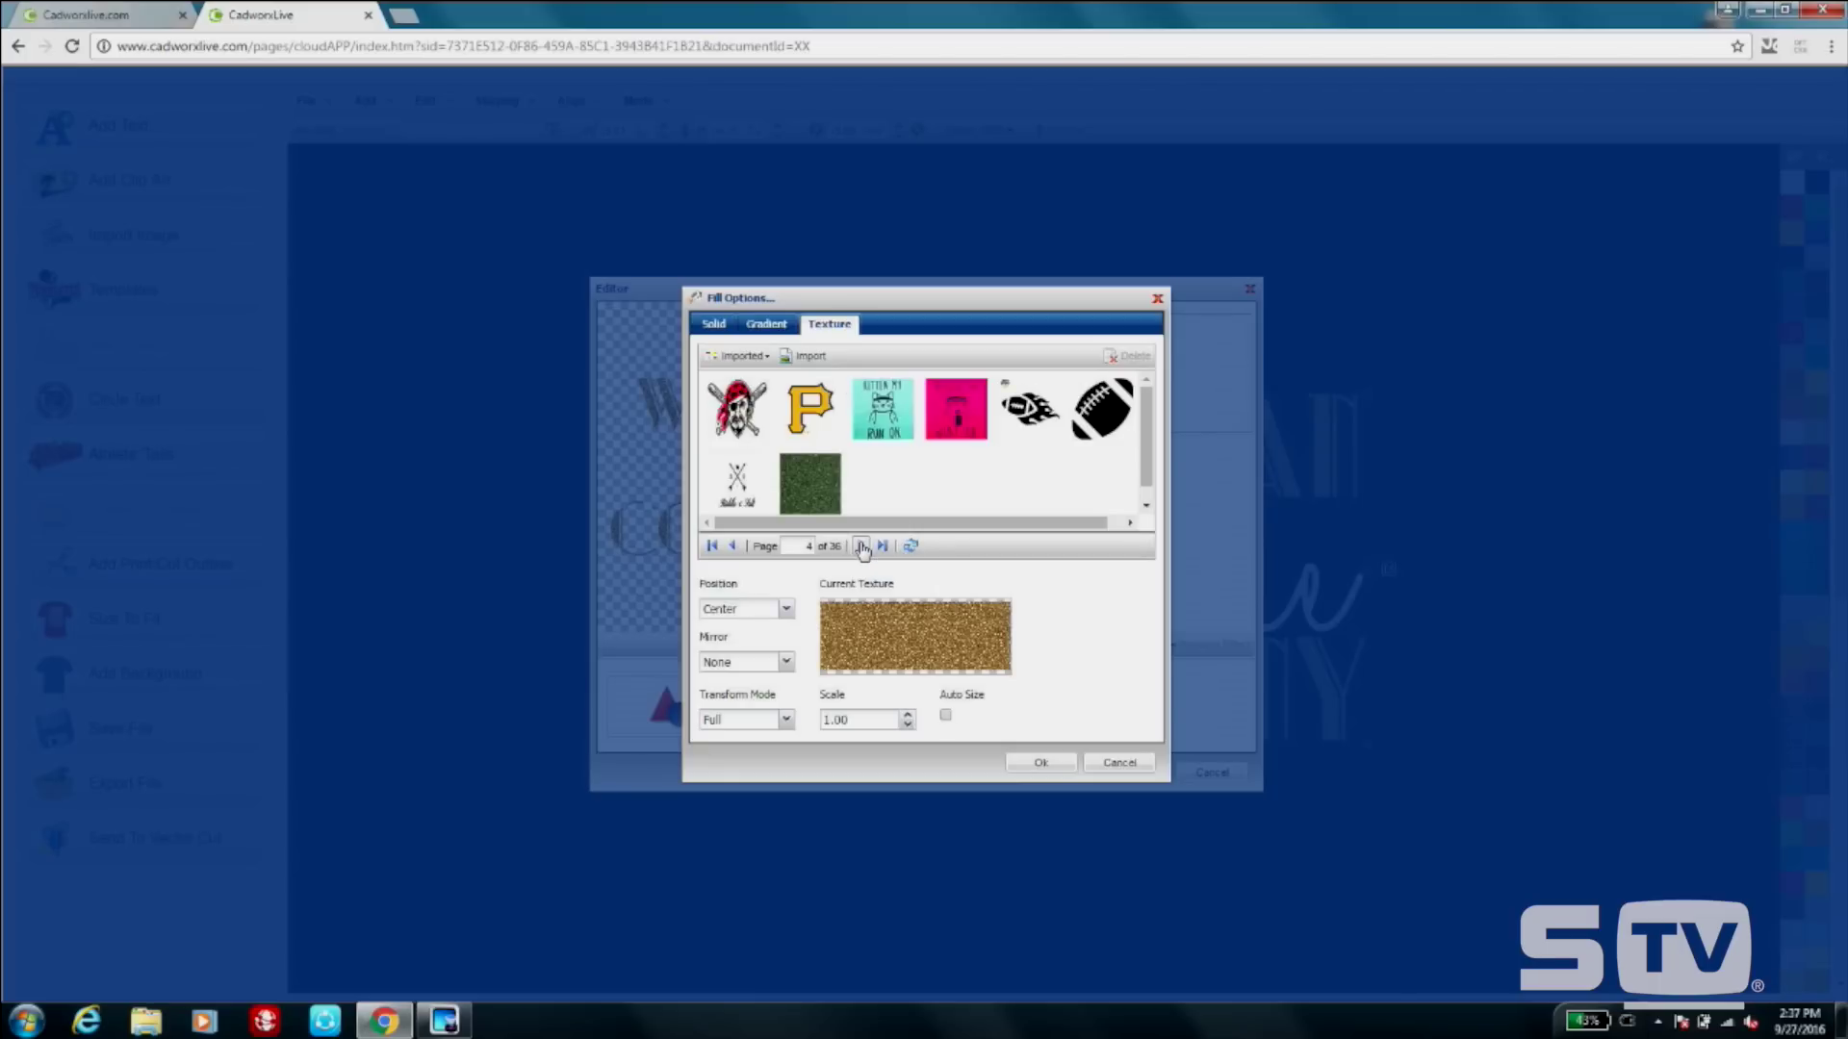
pyautogui.click(862, 546)
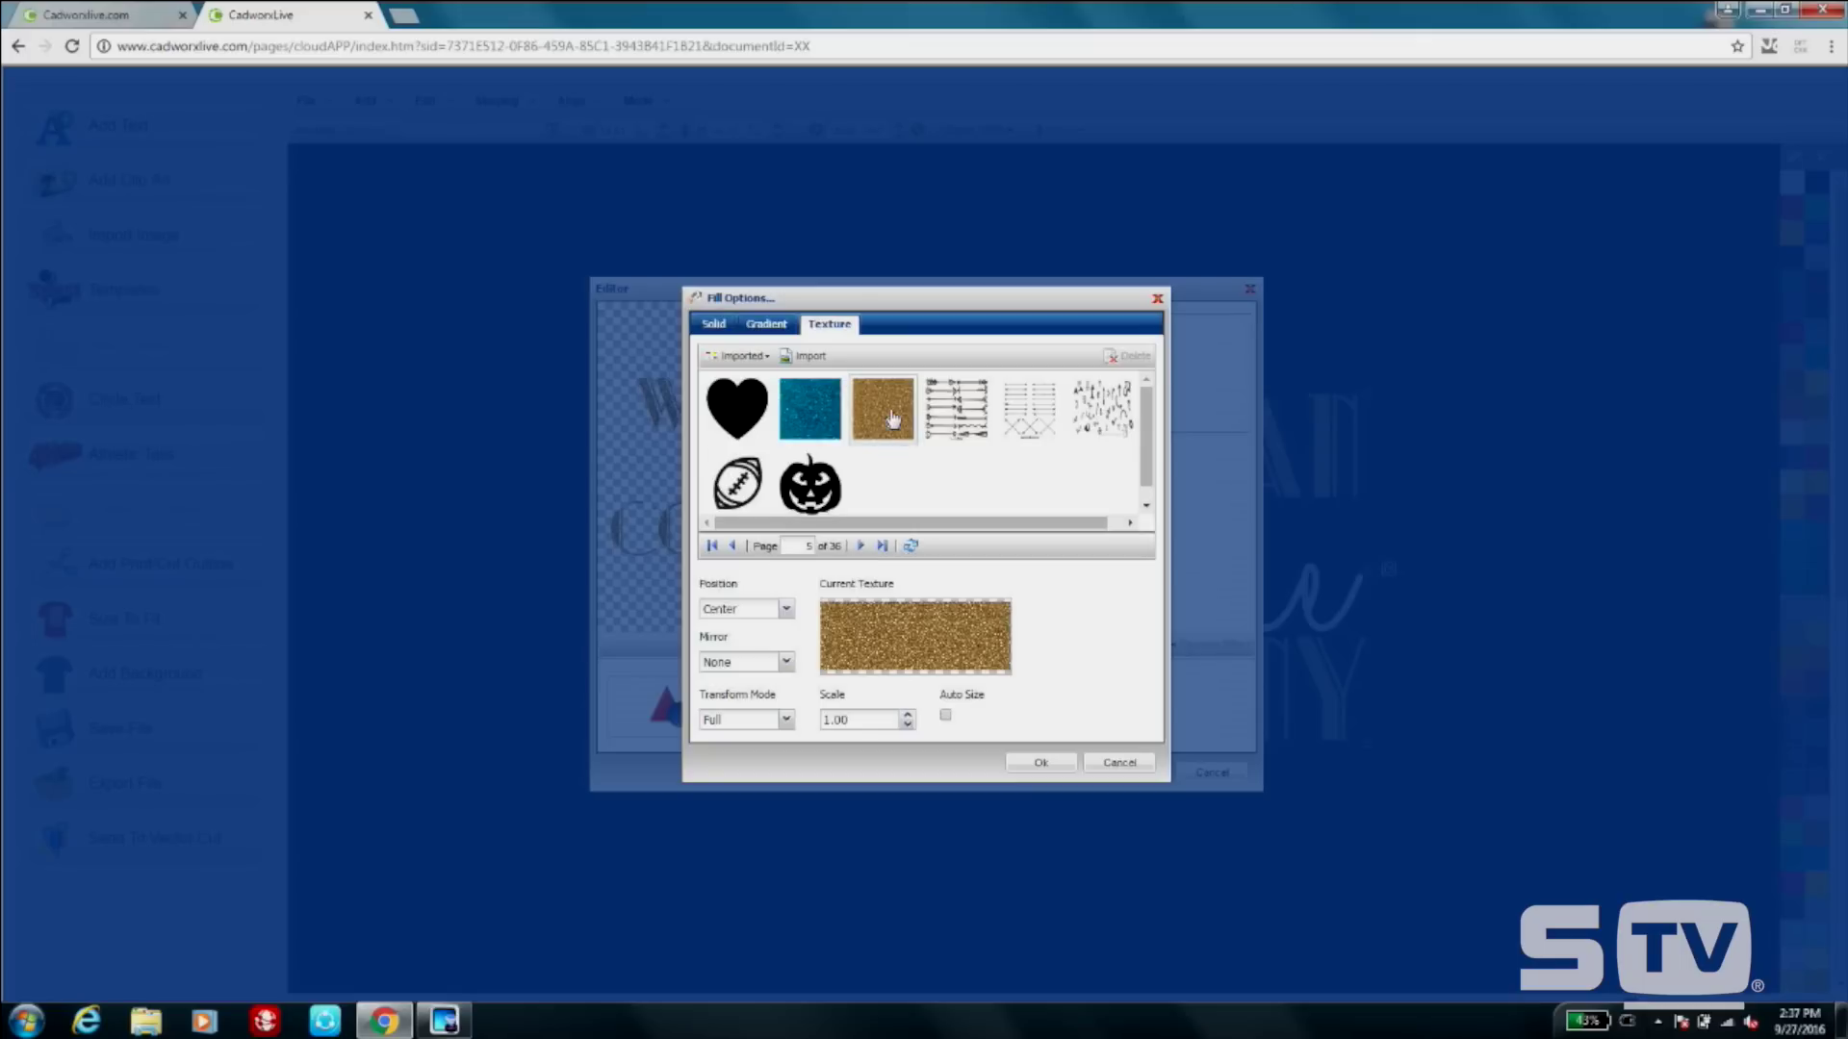
pyautogui.doubleClick(811, 419)
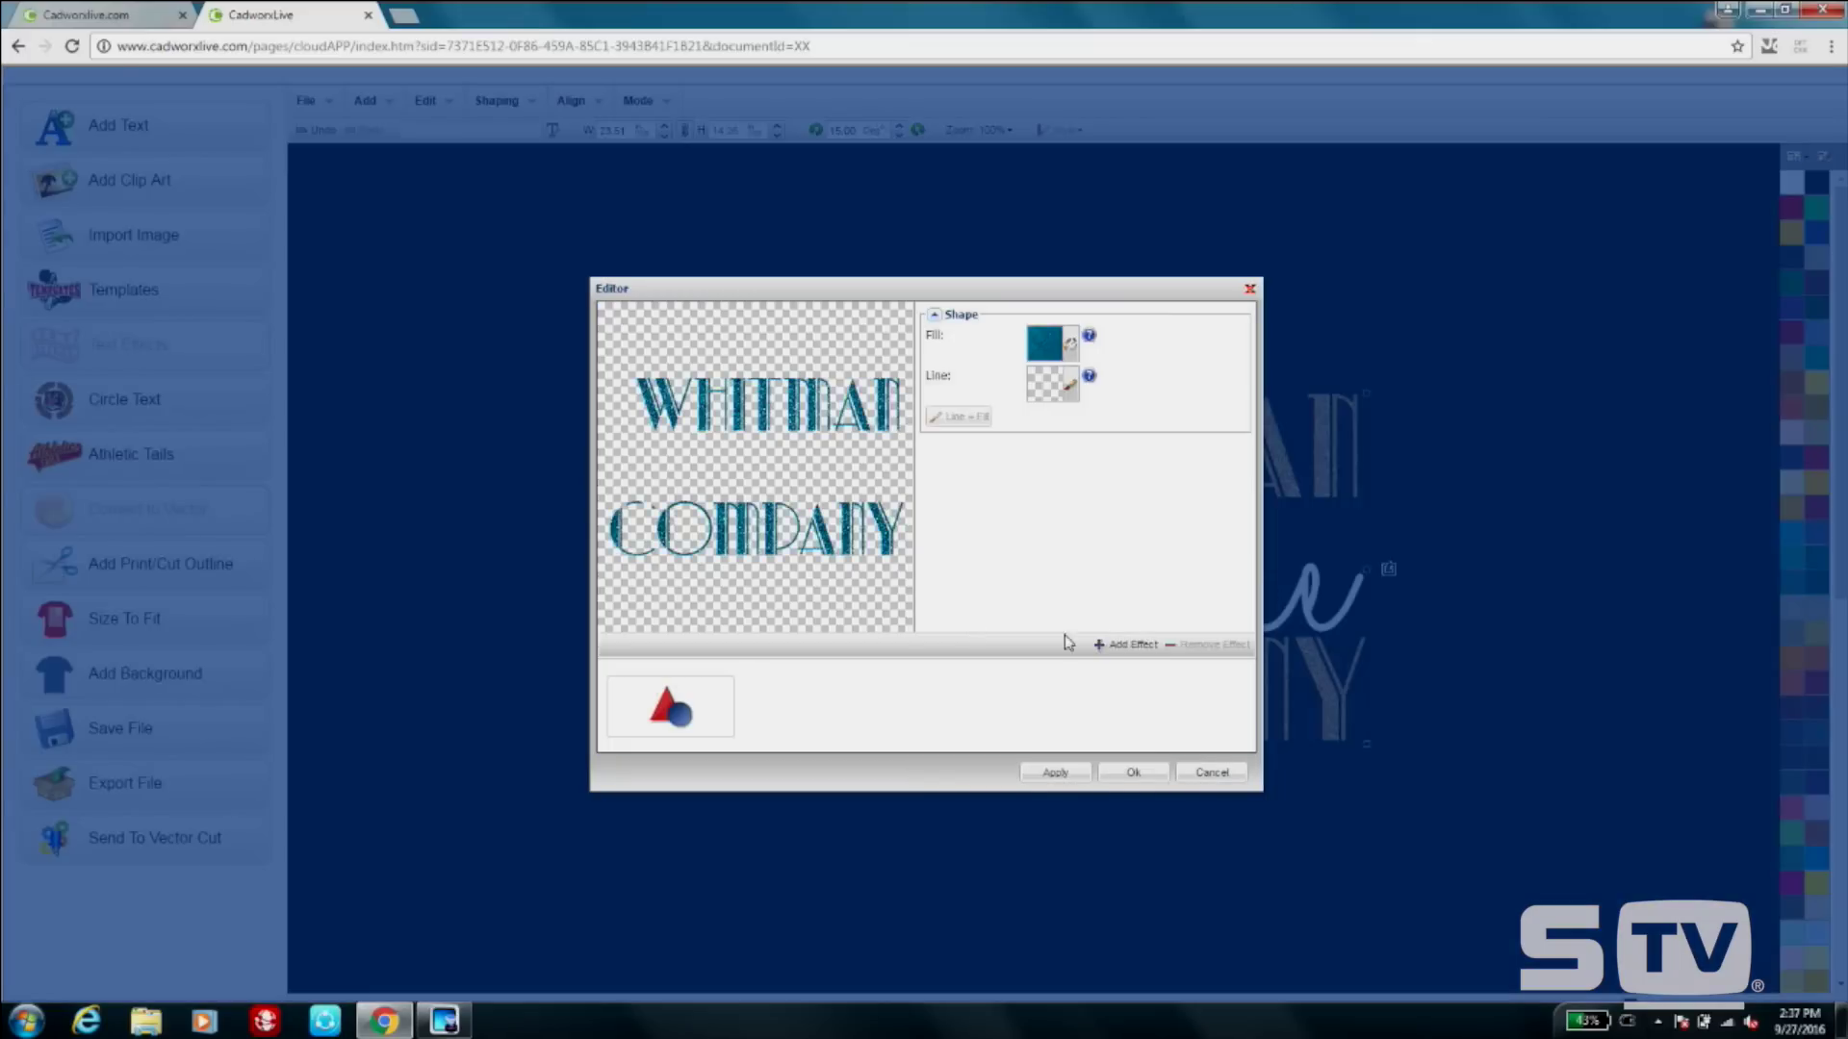
pyautogui.click(1150, 771)
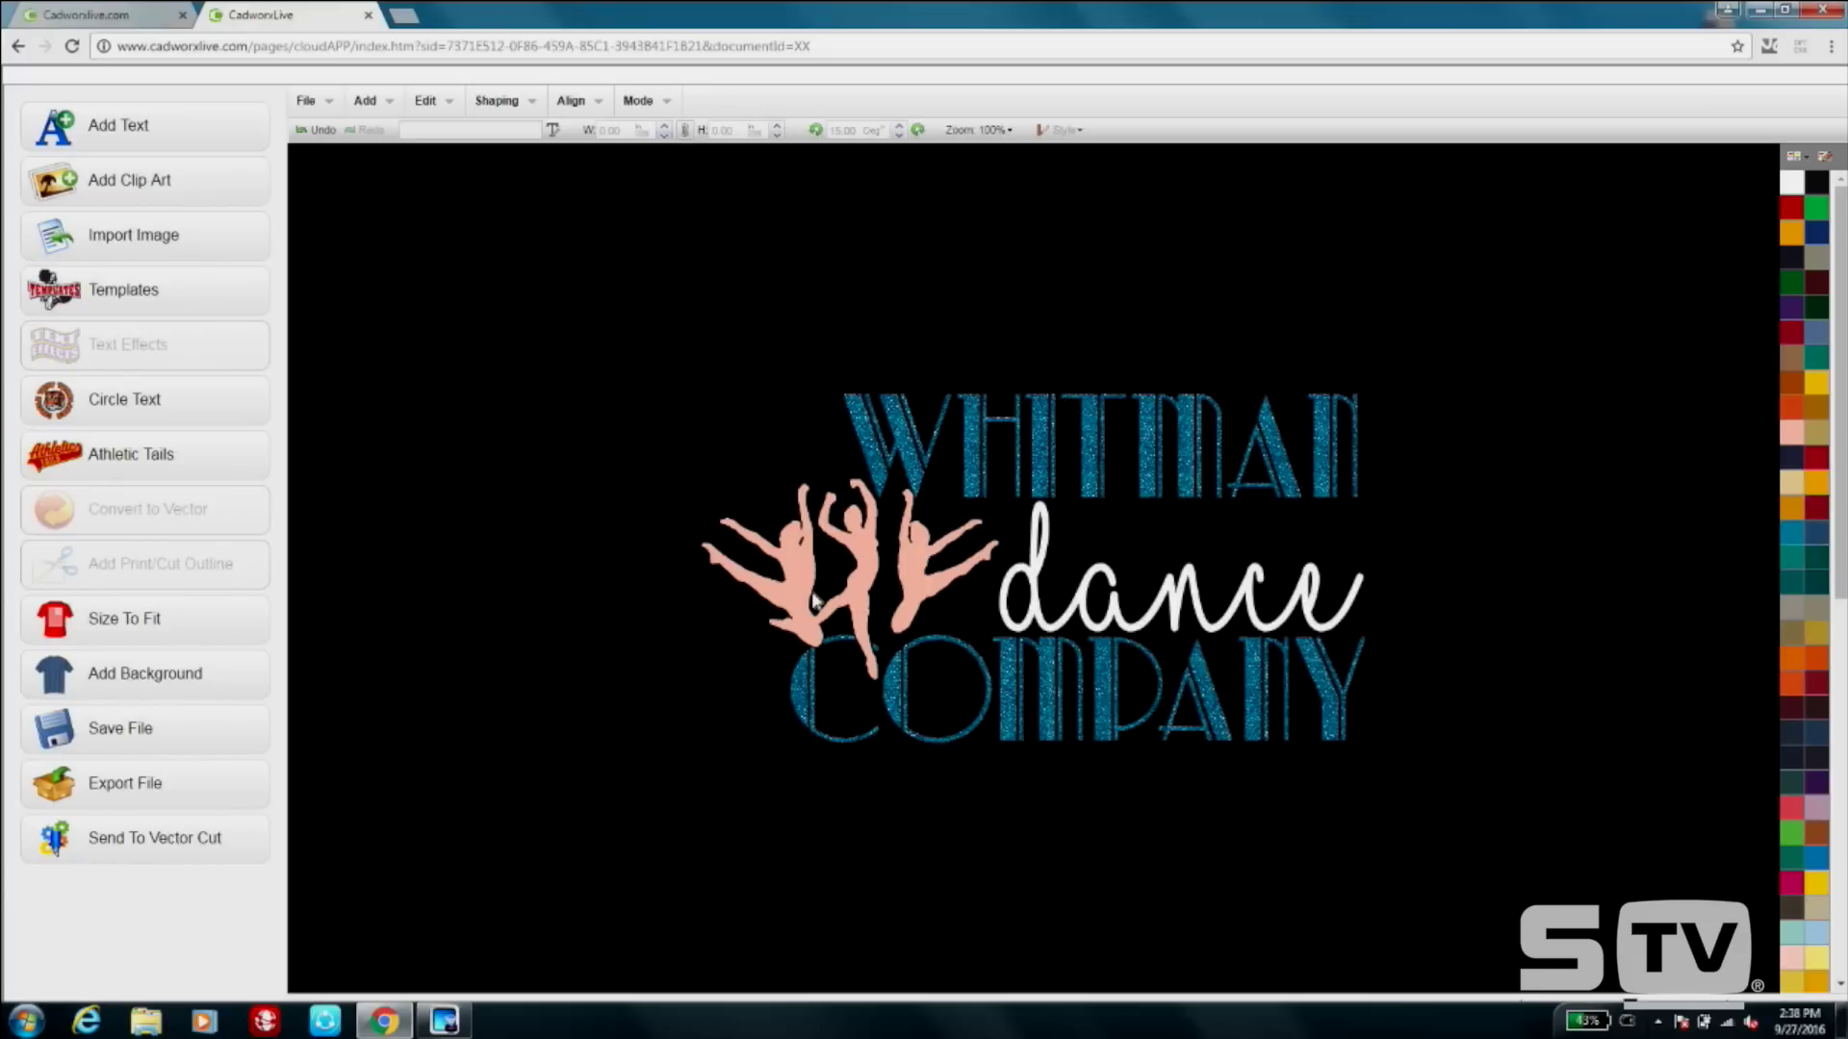
# Move the three pink dancers left of the lettering and add a 0.19 Small Contour outline.
pyautogui.moveTo(914, 568); pyautogui.dragTo(690, 516)
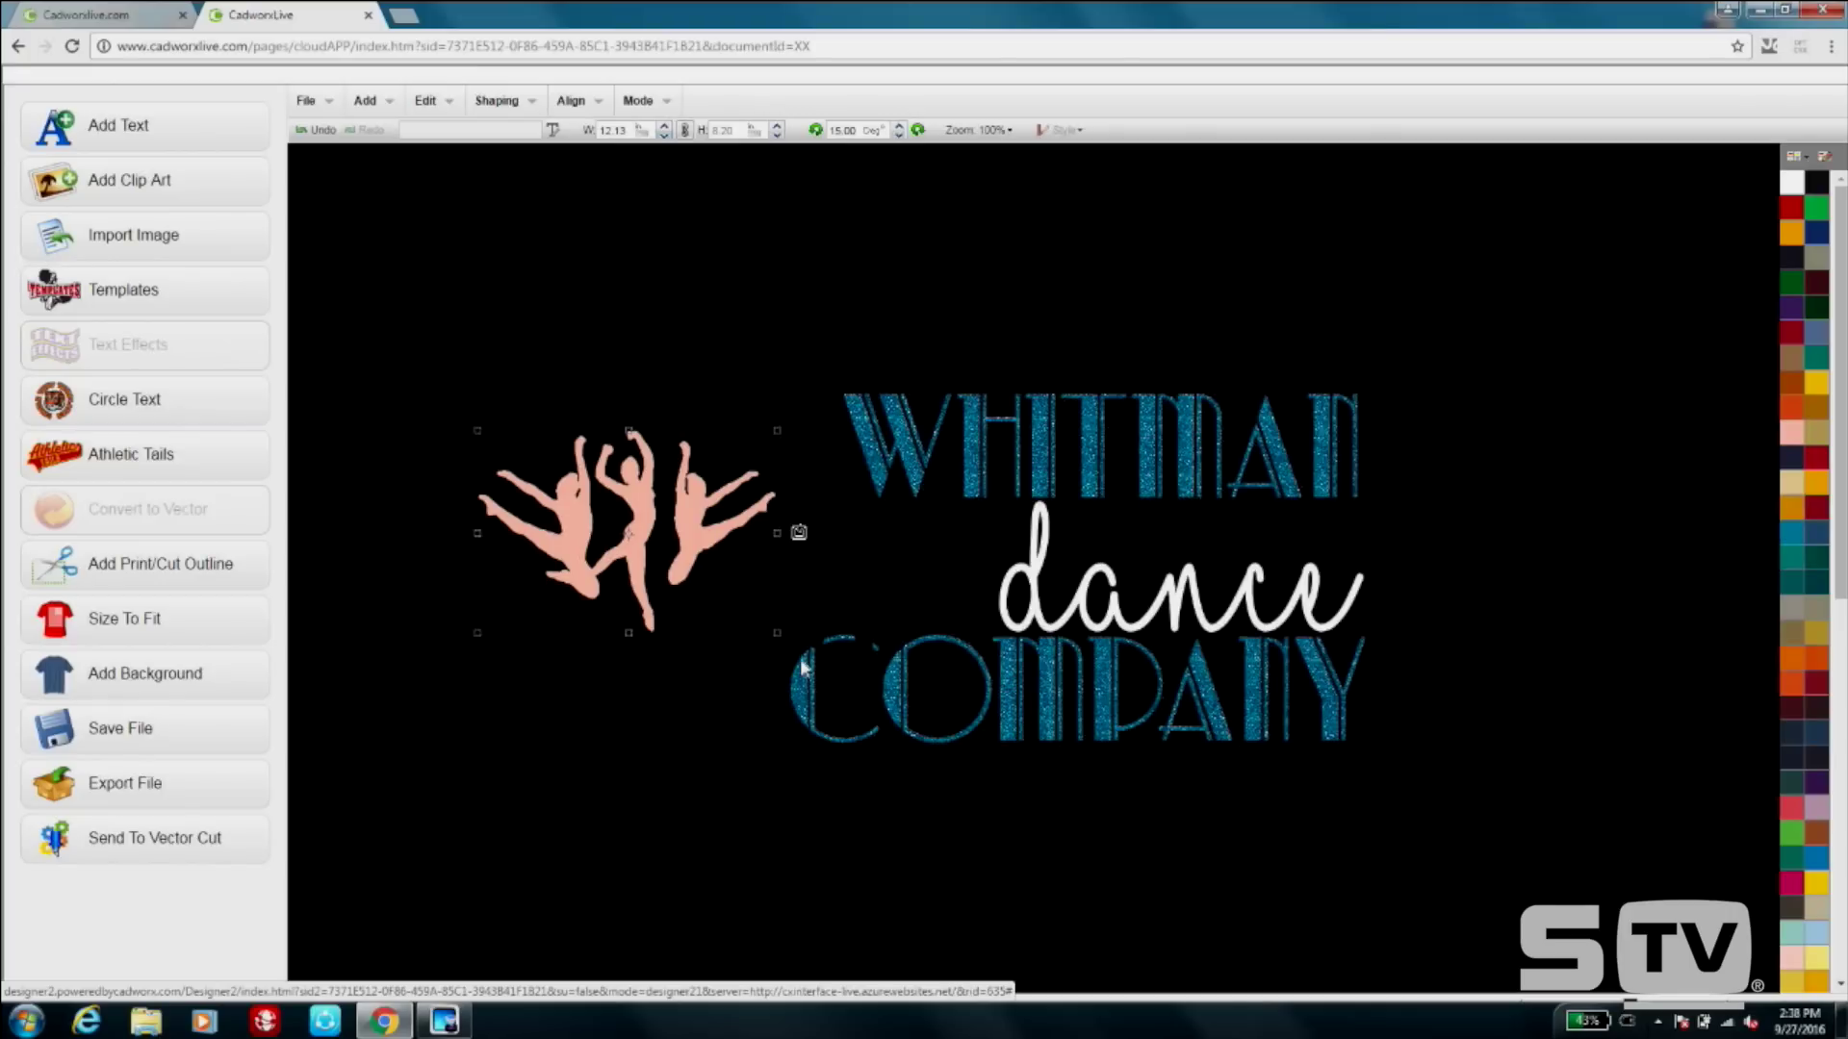
pyautogui.moveTo(612, 505); pyautogui.dragTo(699, 508)
pyautogui.doubleClick(698, 508)
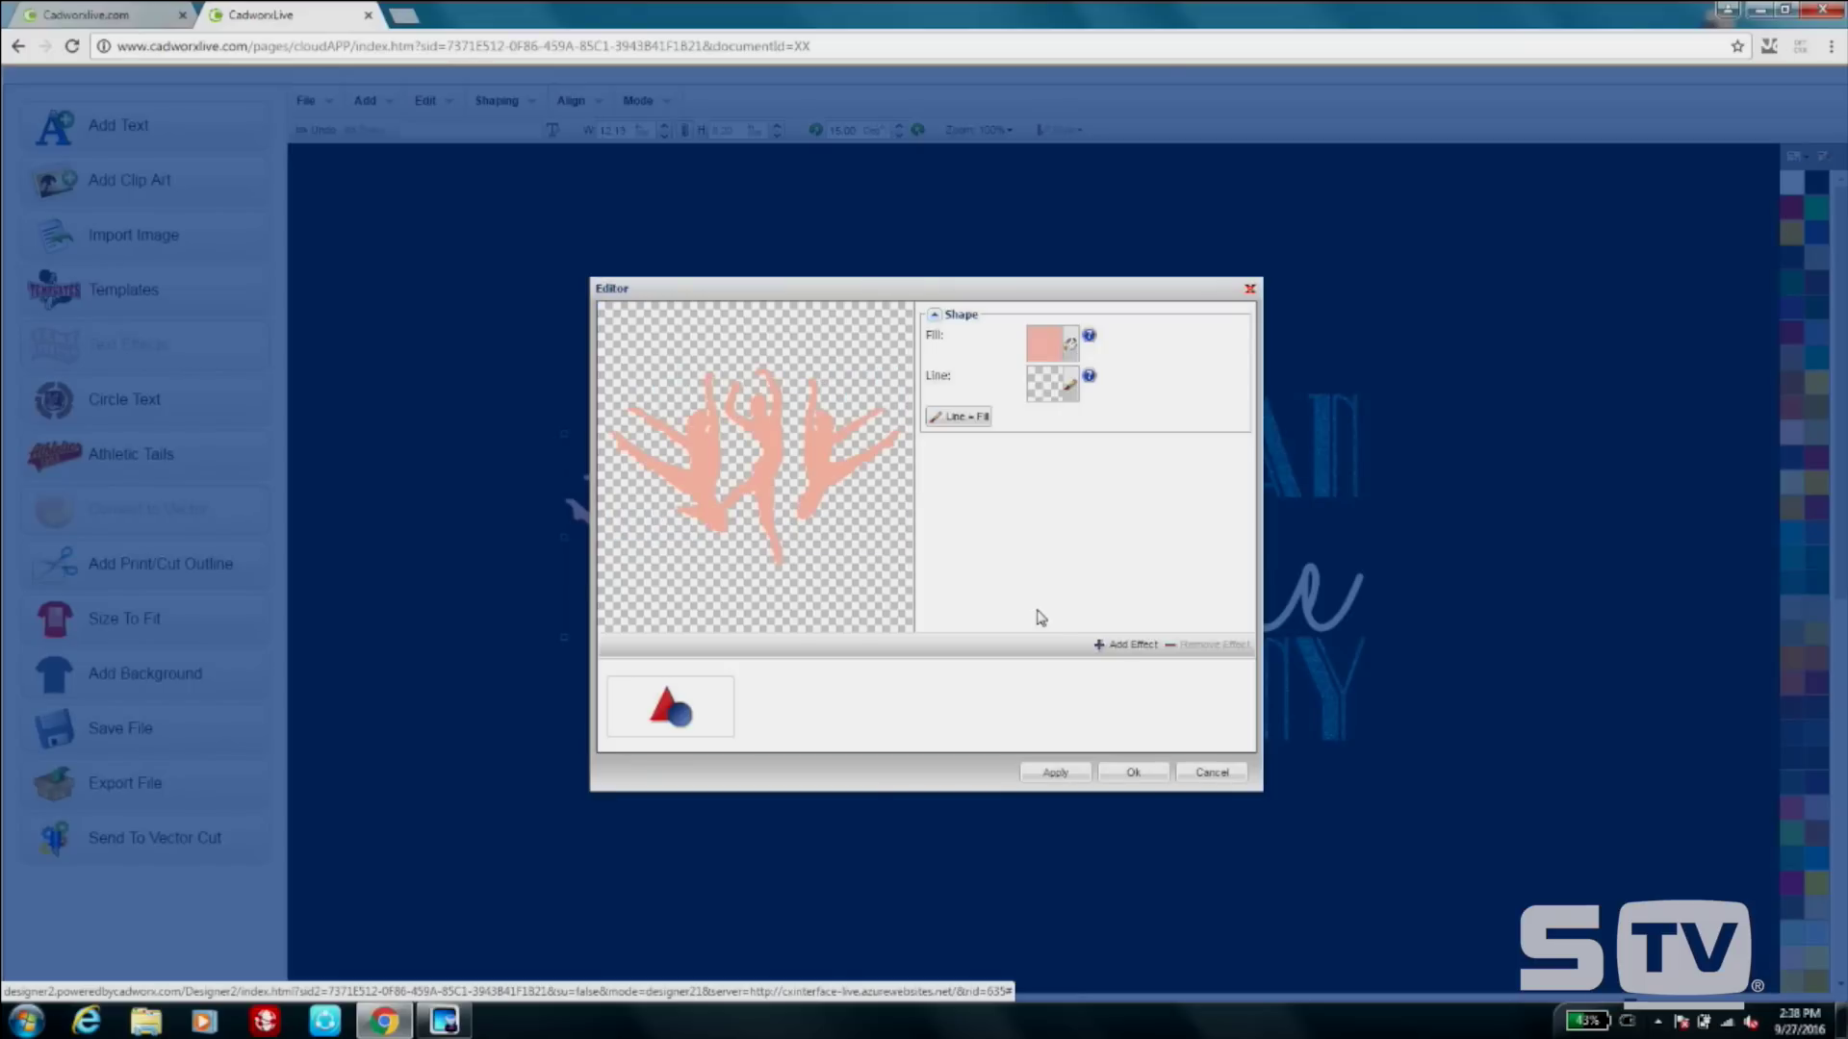
pyautogui.click(1128, 648)
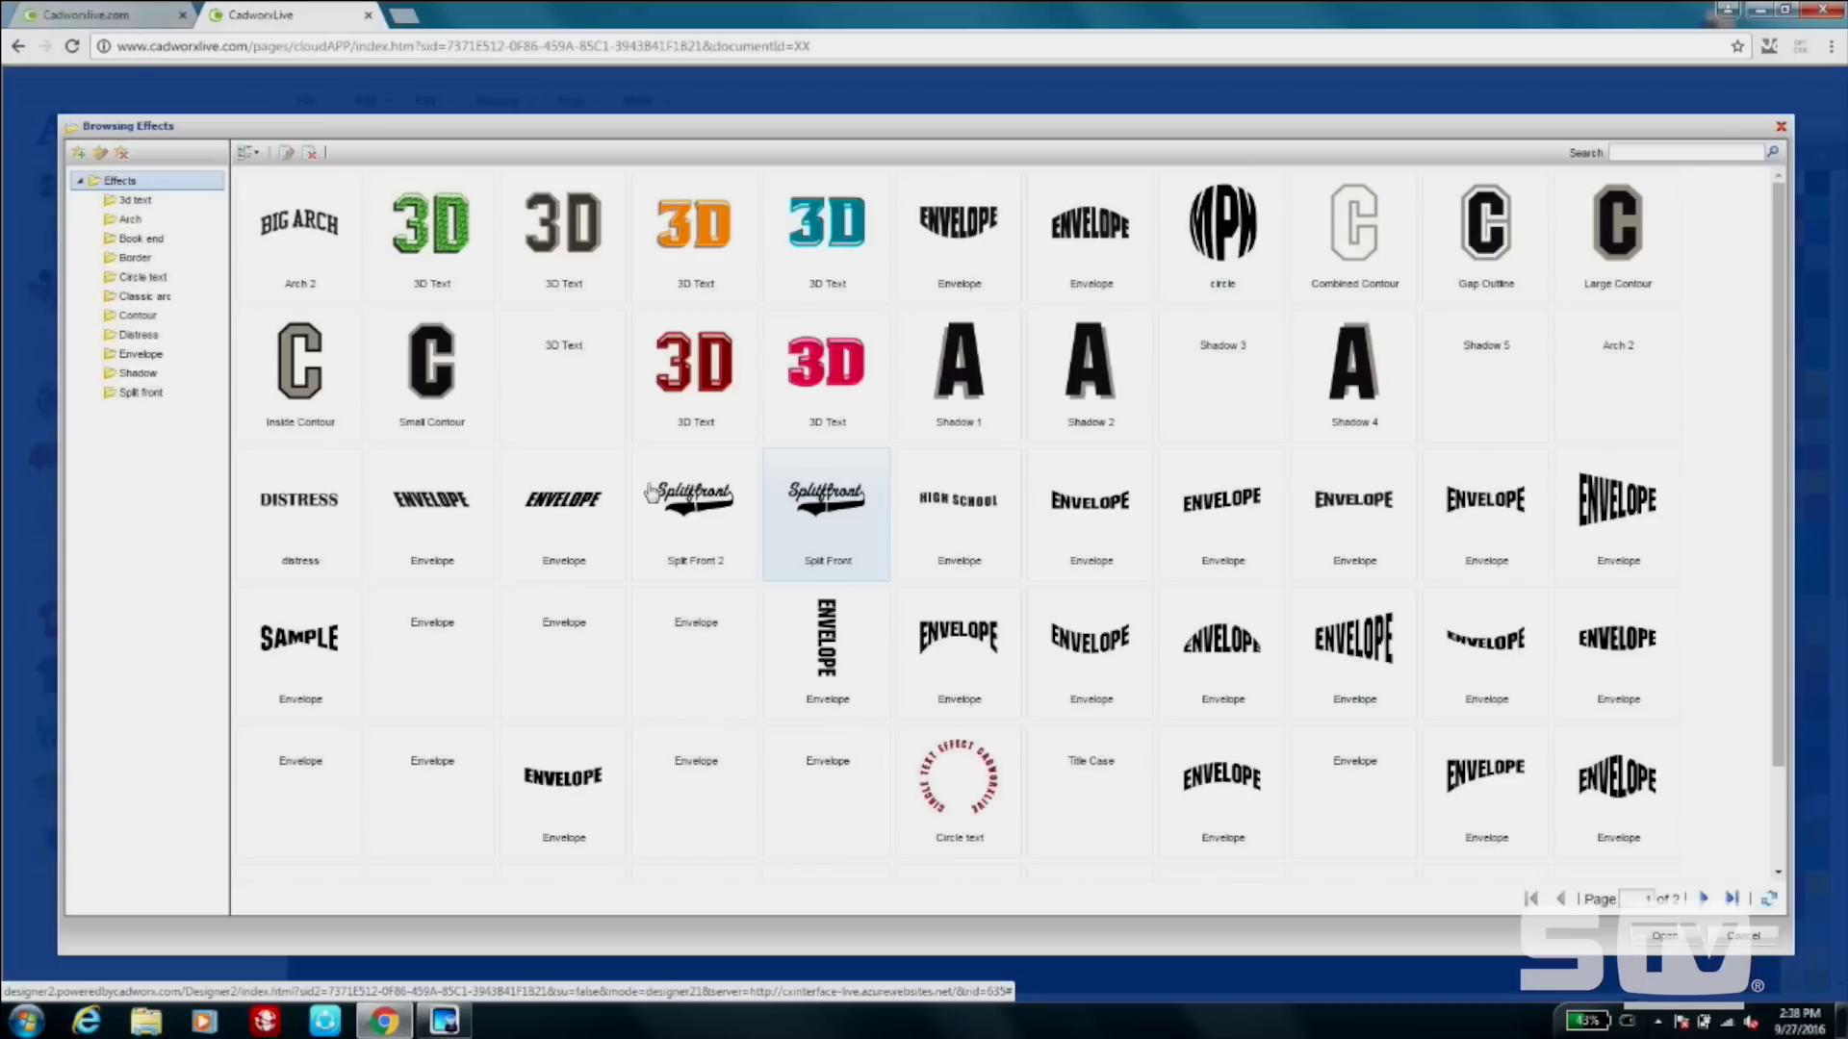
pyautogui.doubleClick(437, 393)
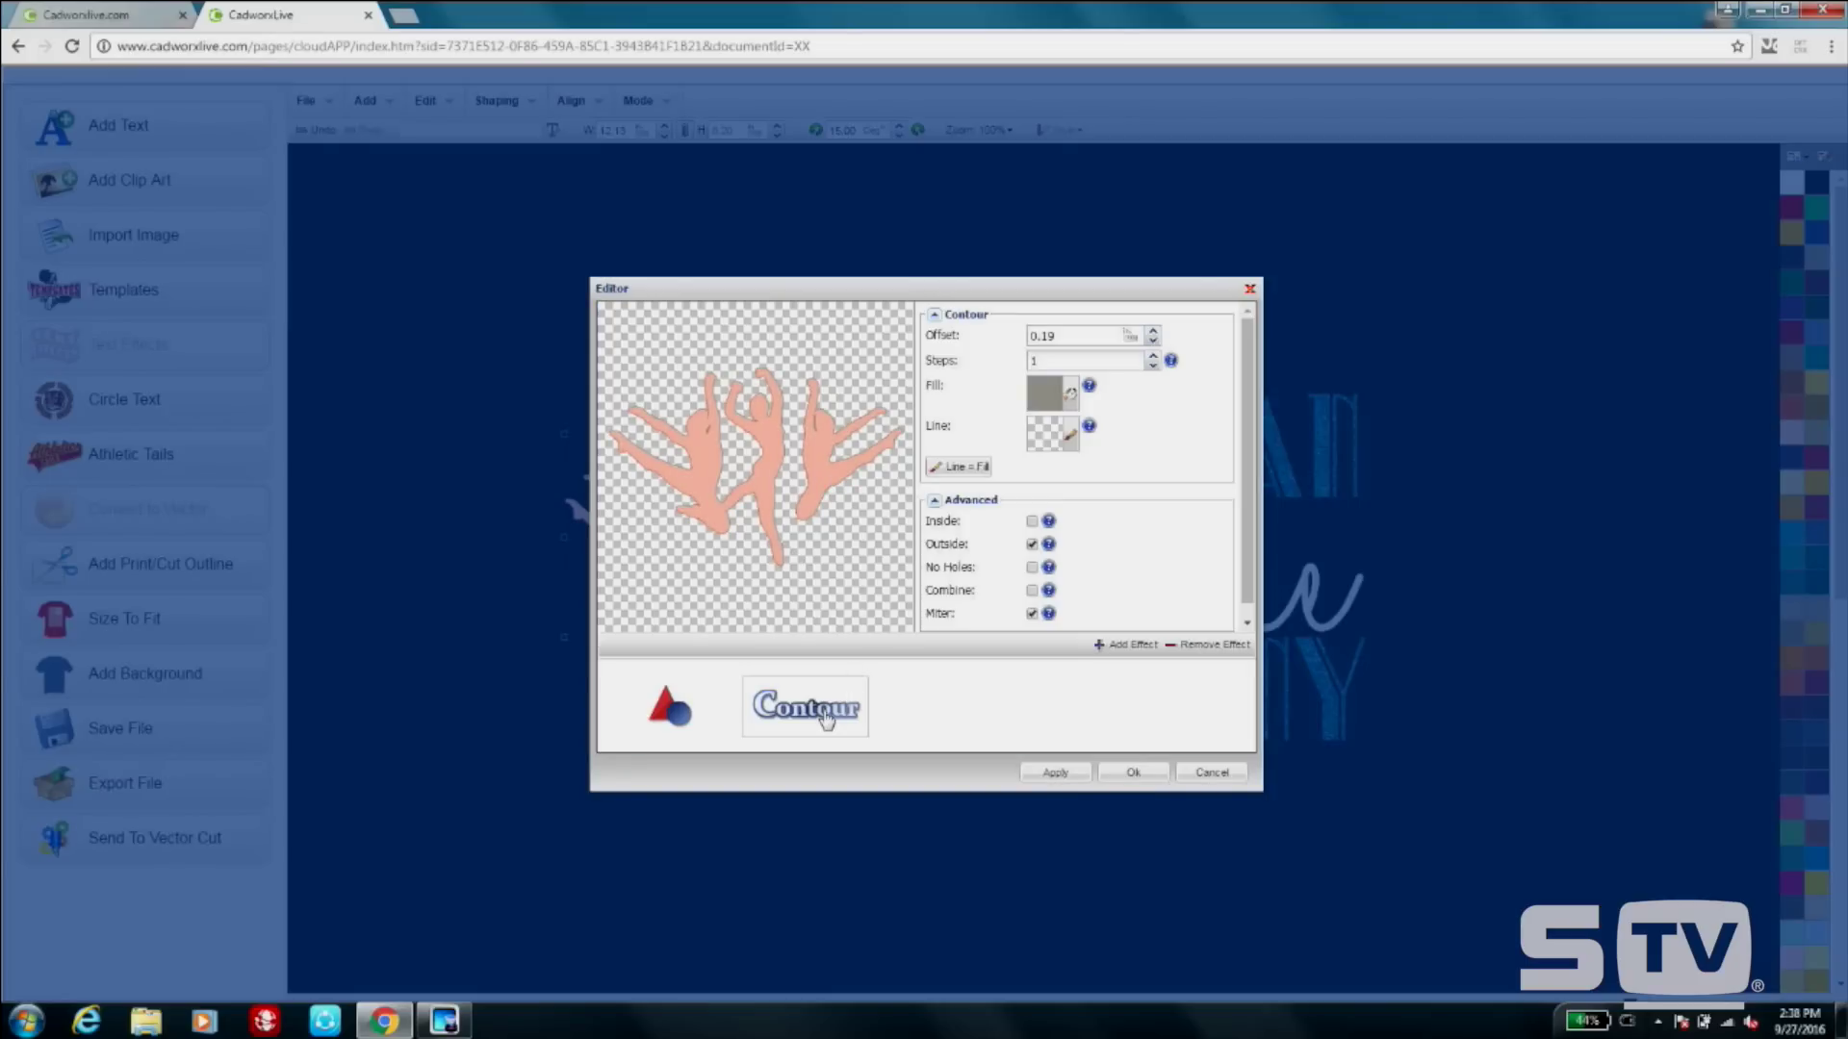
pyautogui.click(1134, 775)
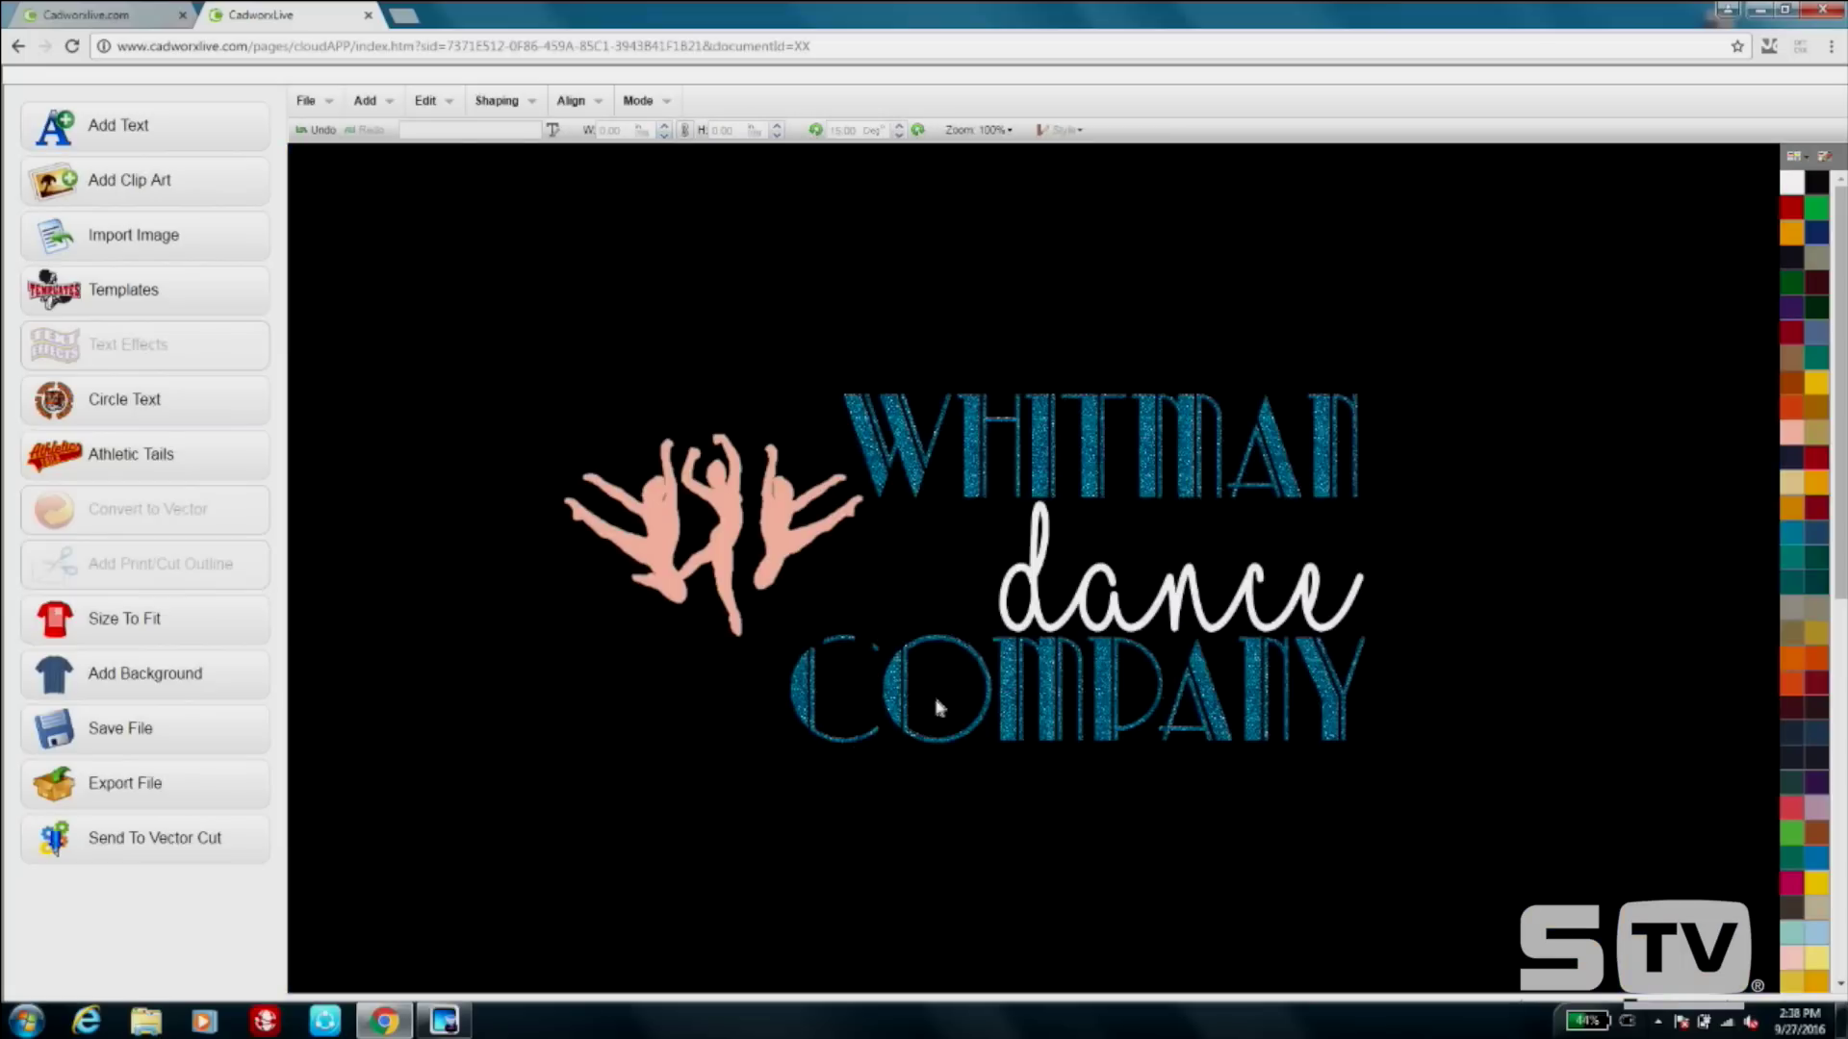
# Change the canvas background colour to near-white.
pyautogui.click(681, 512)
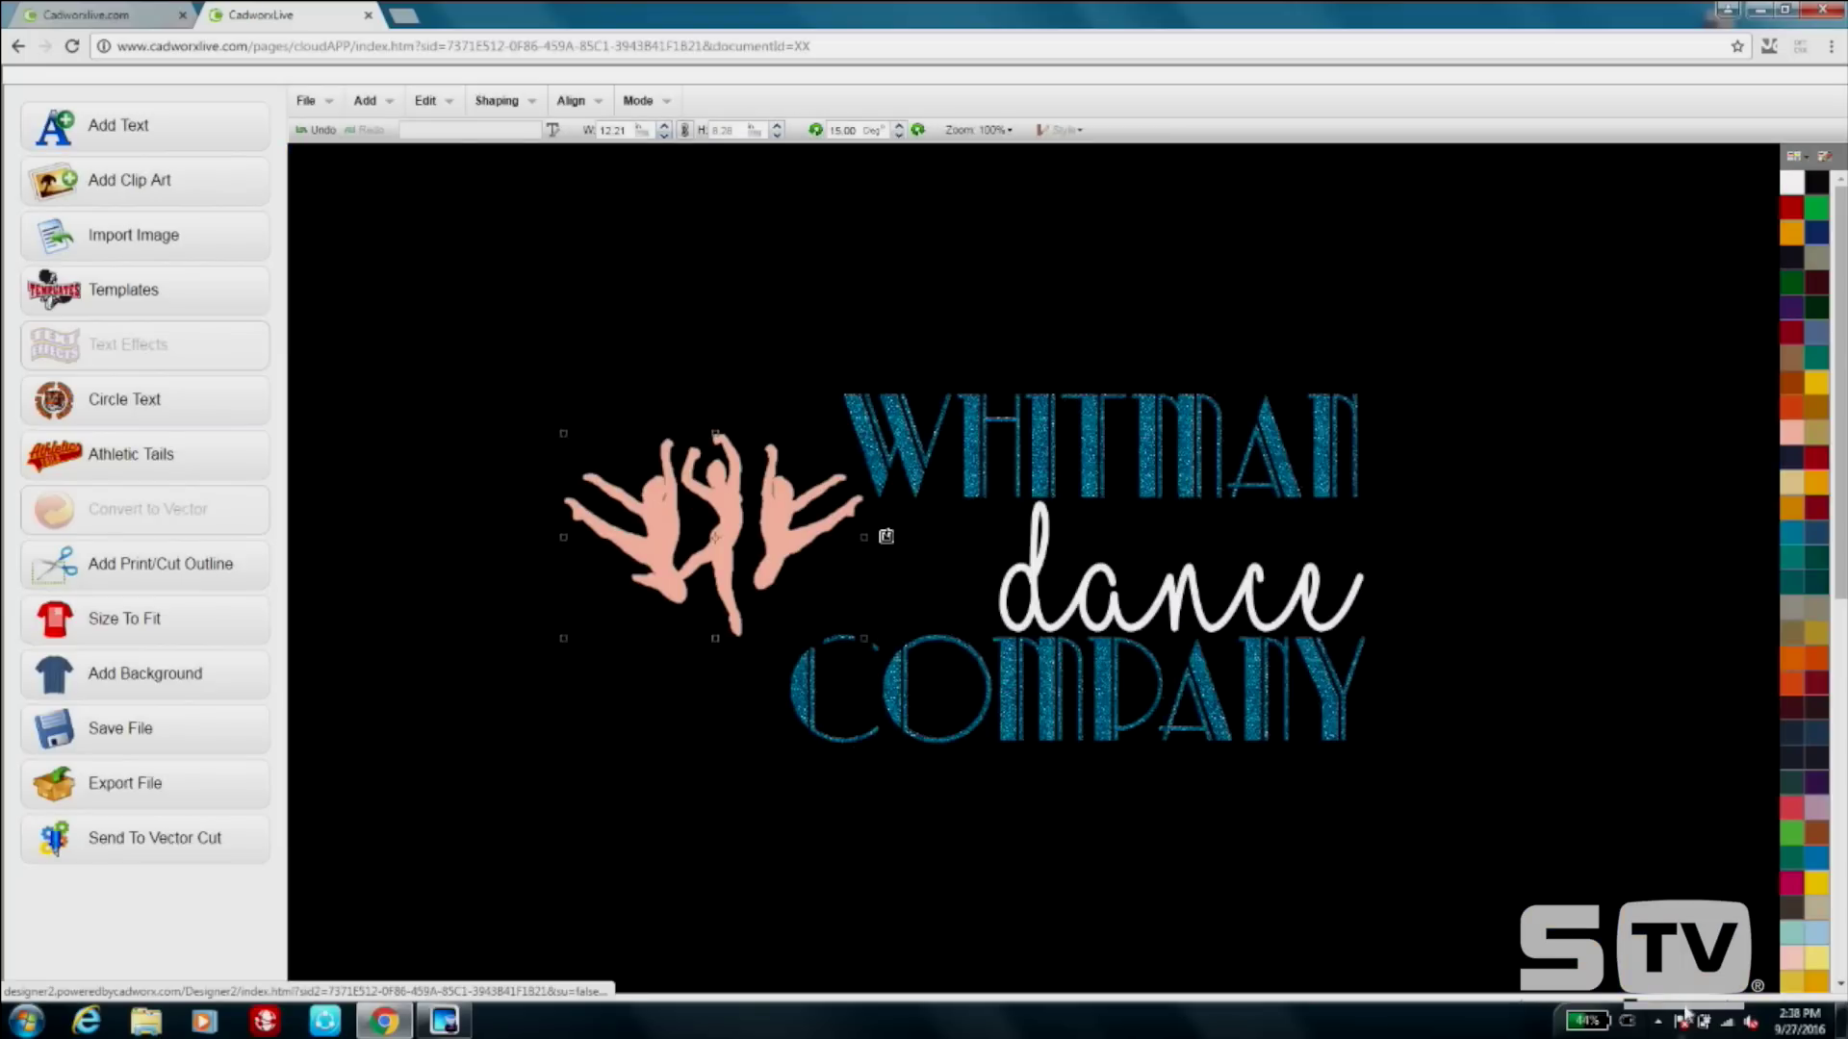
pyautogui.doubleClick(840, 516)
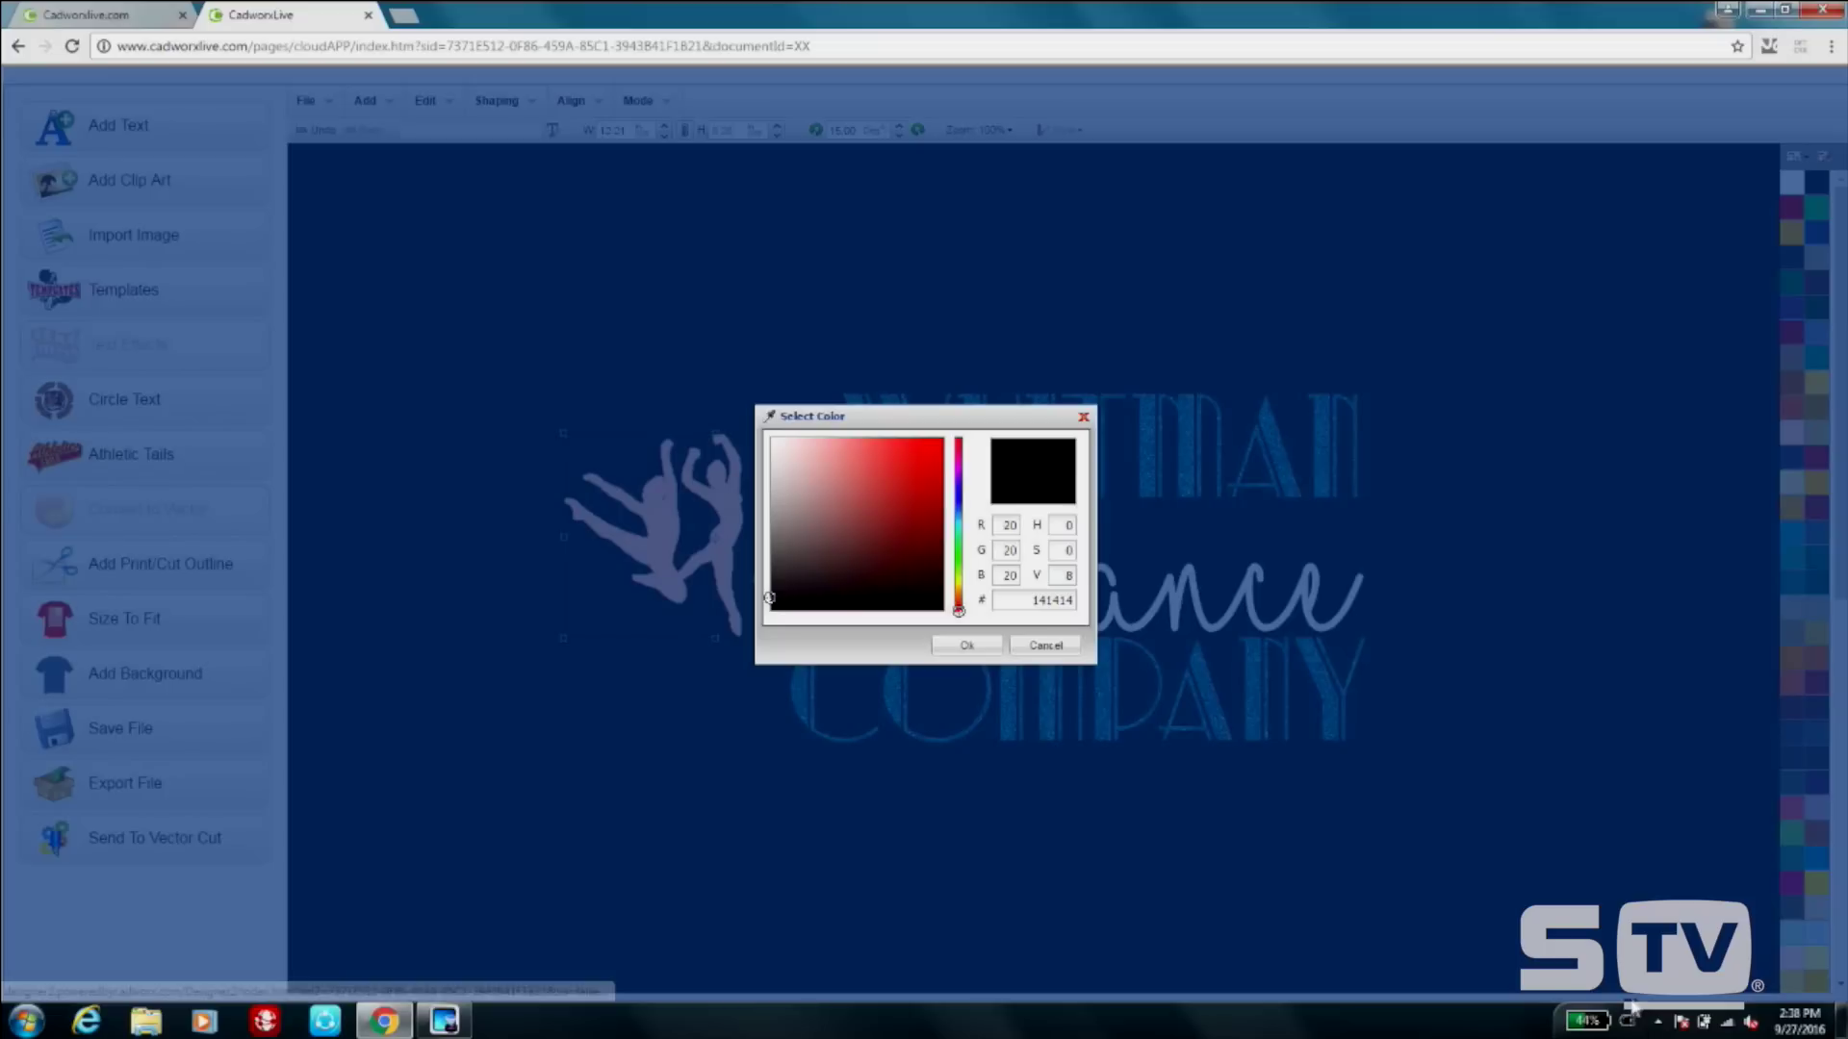
pyautogui.click(772, 441)
pyautogui.click(979, 649)
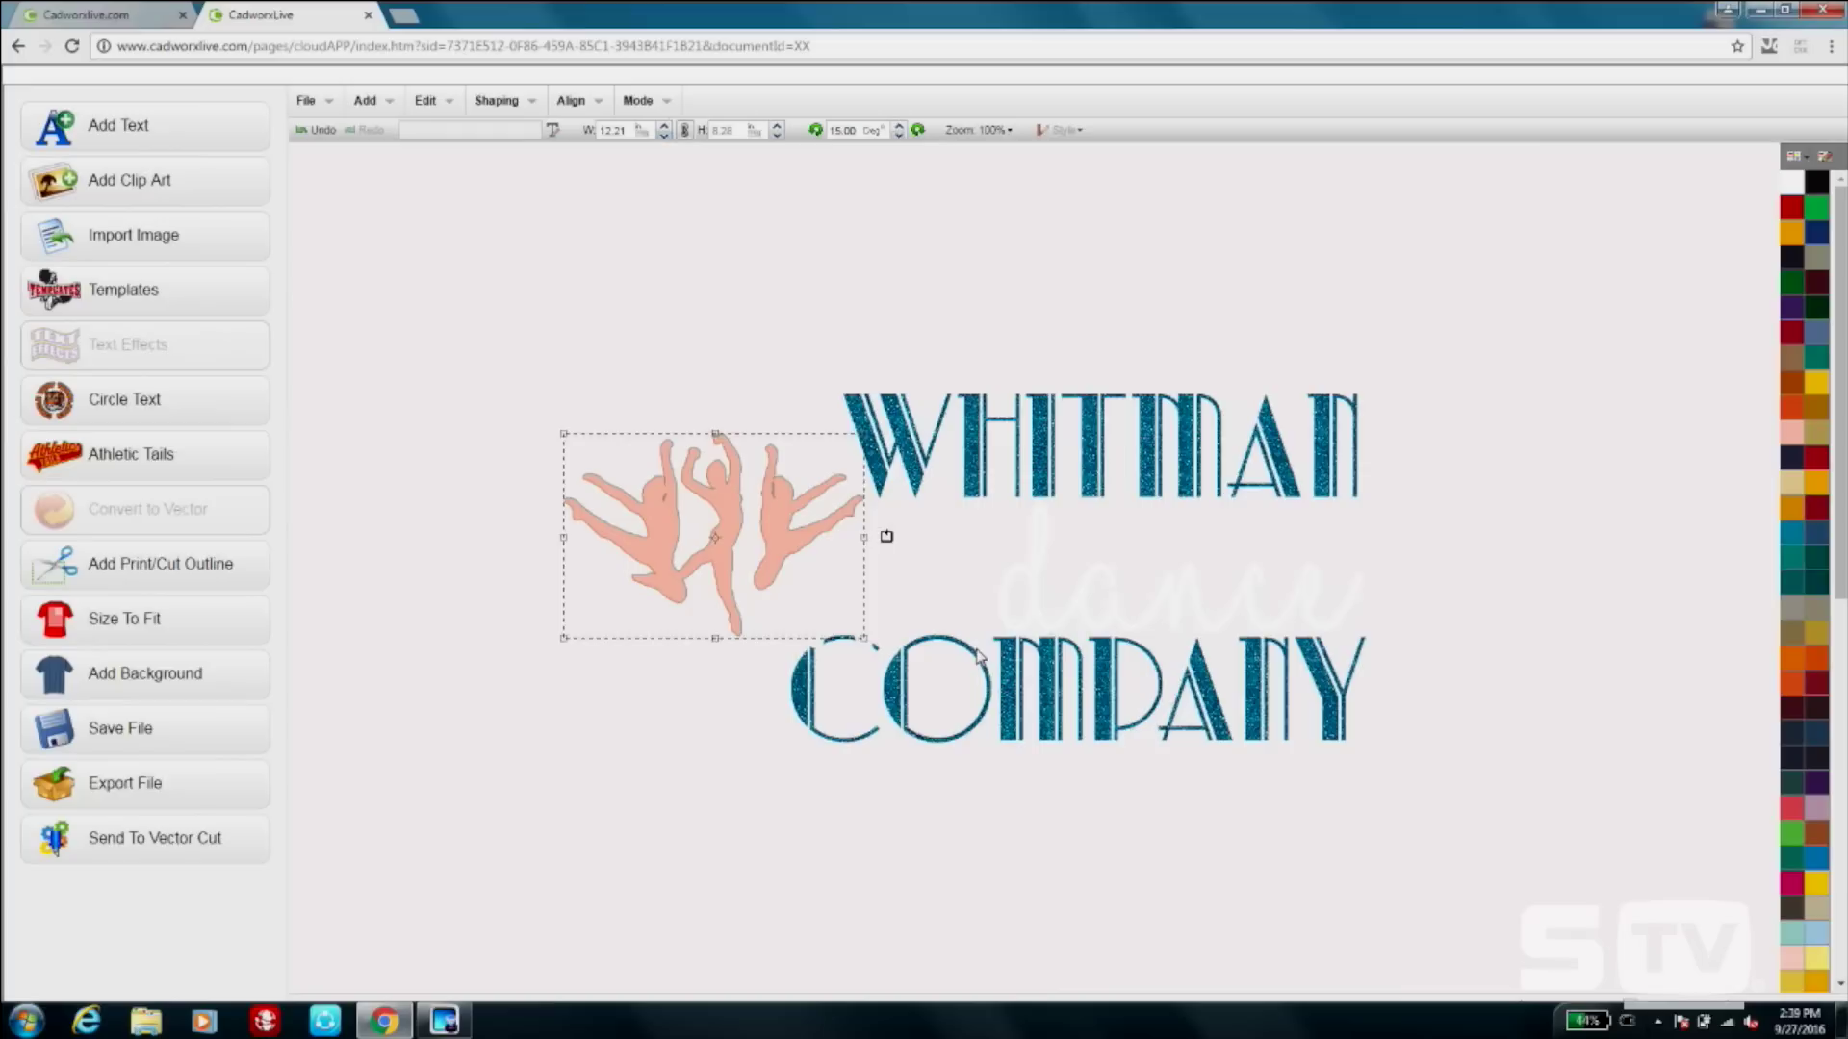
# Delete the WHITMAN dance COMPANY lettering, leaving only the dancers.
pyautogui.moveTo(787, 321); pyautogui.dragTo(1557, 849)
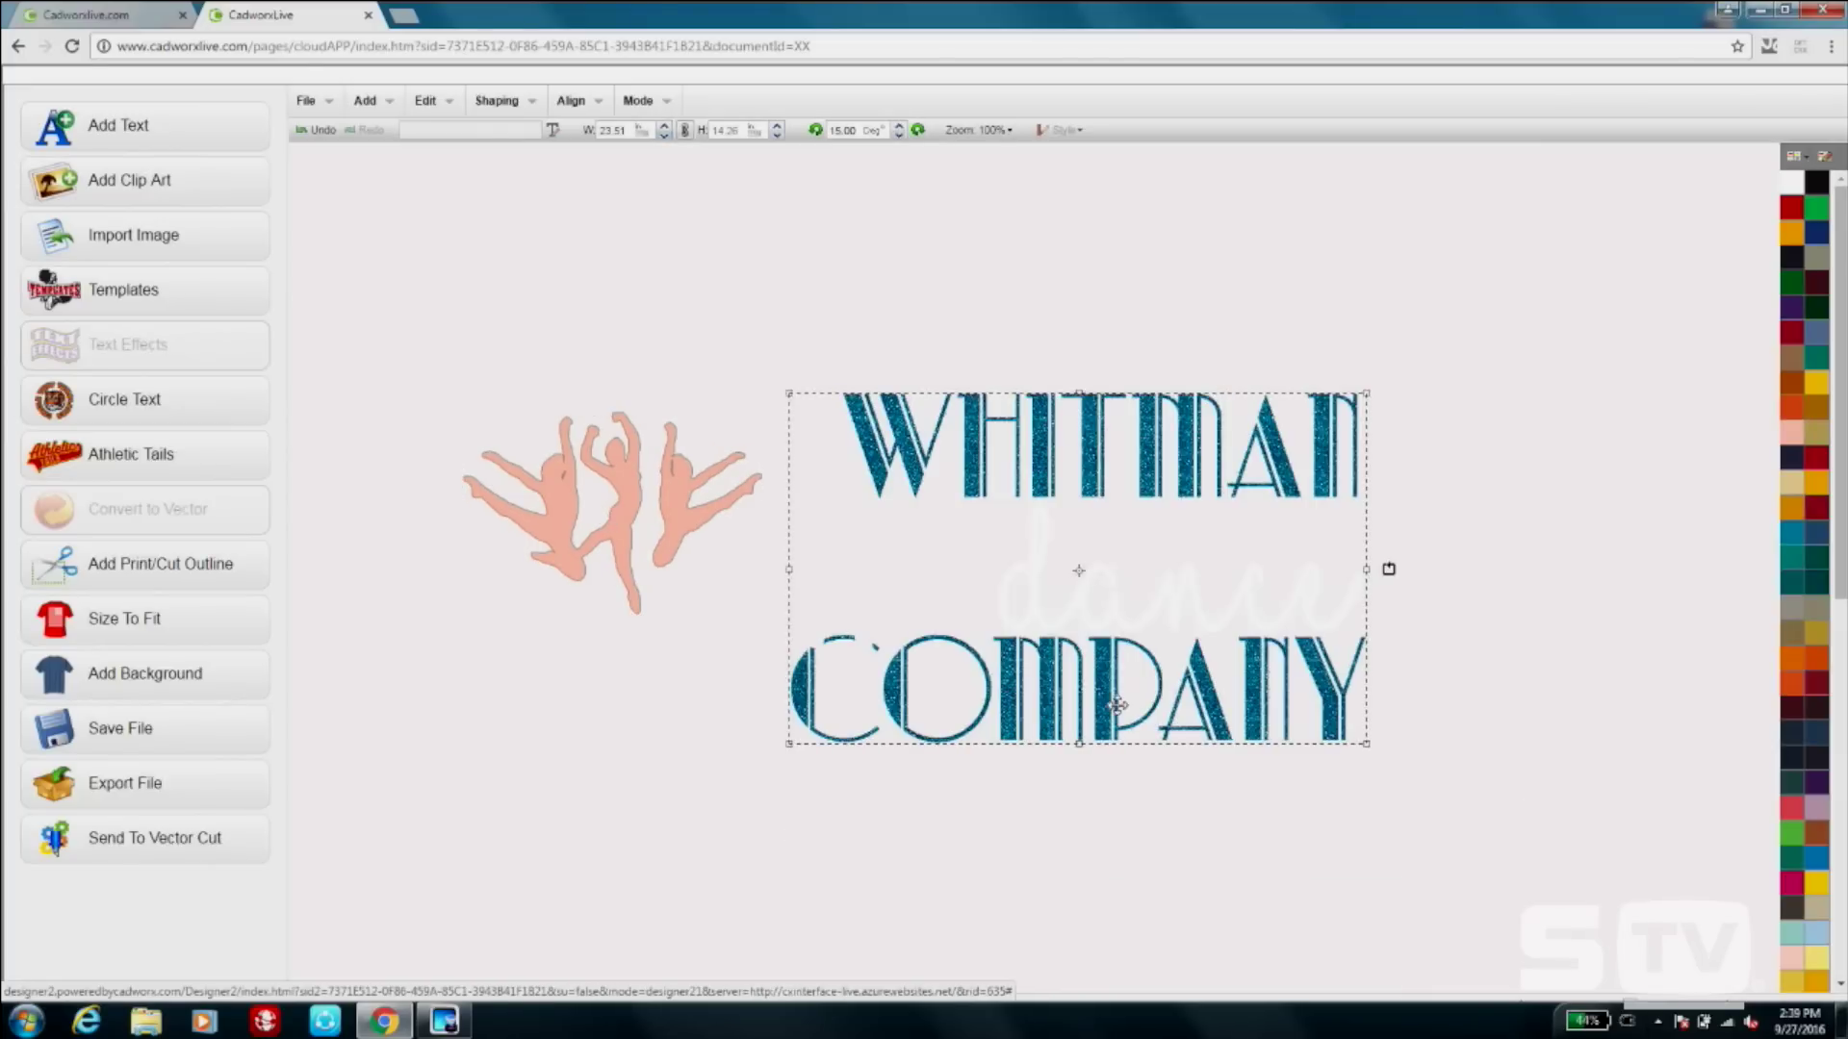
pyautogui.rightClick(1194, 661)
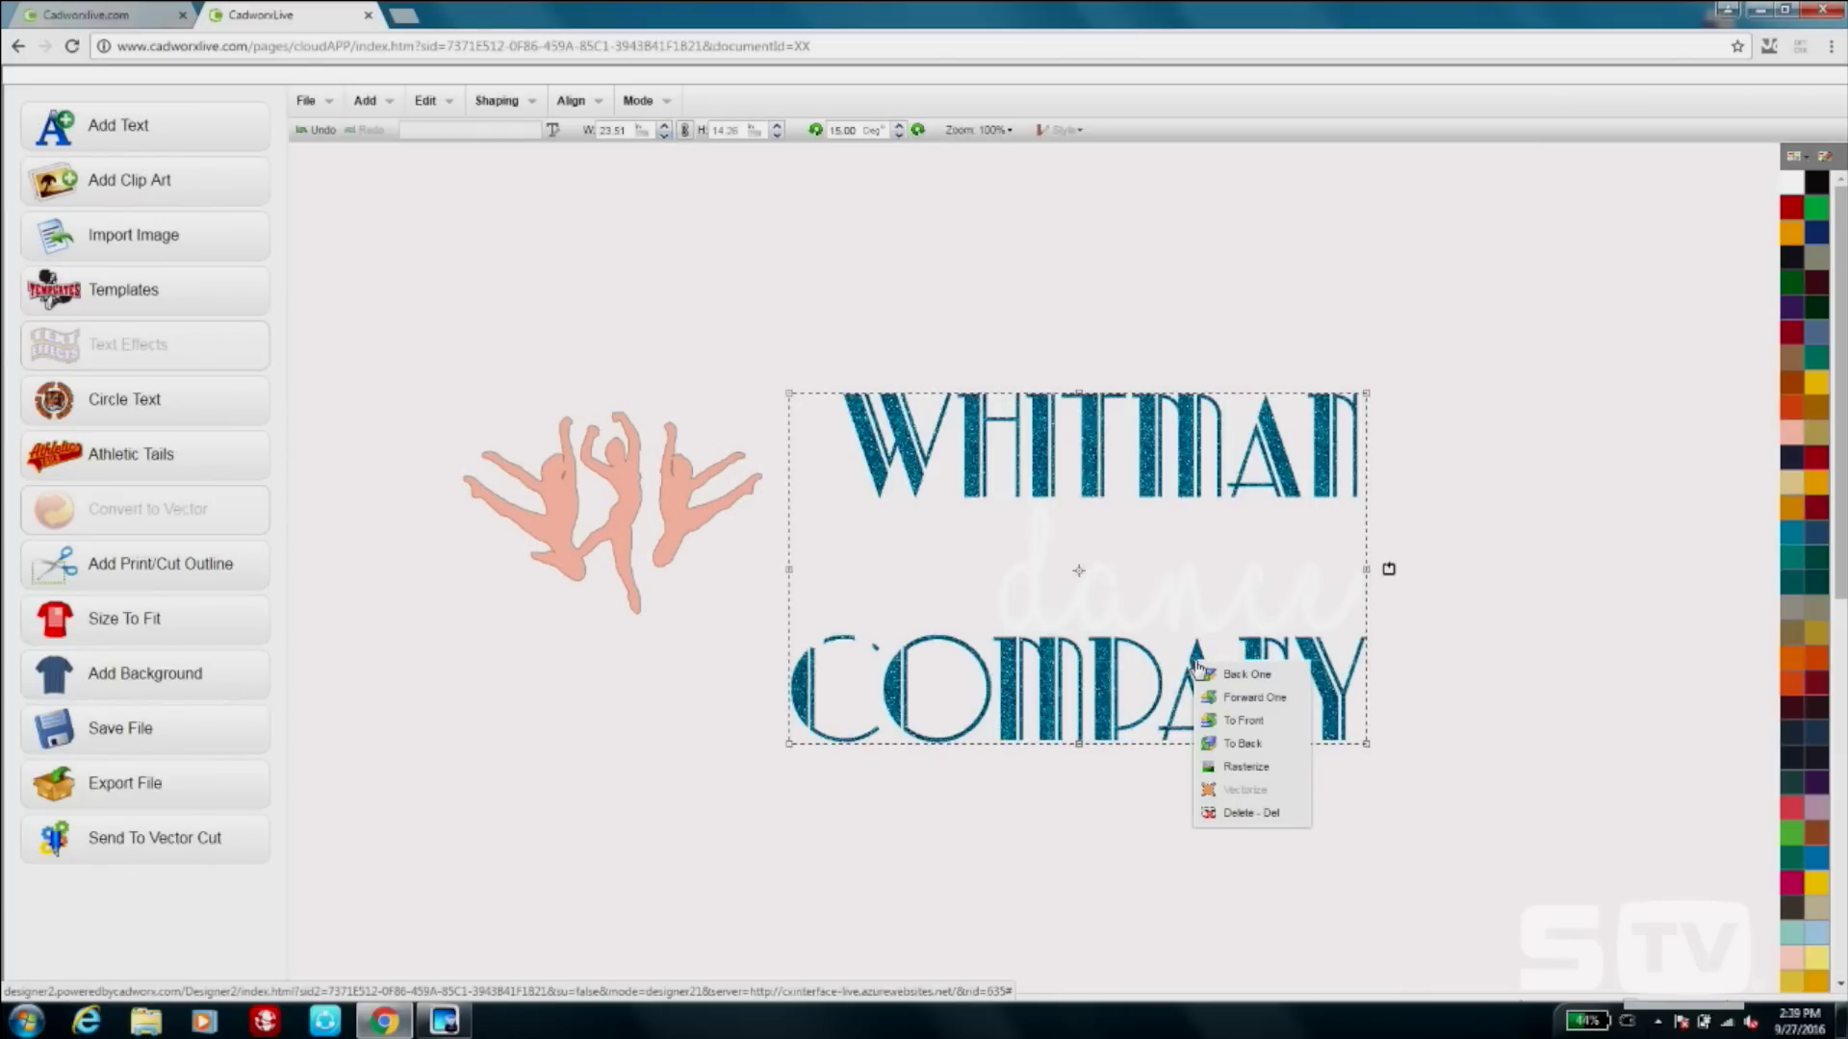
pyautogui.click(1280, 813)
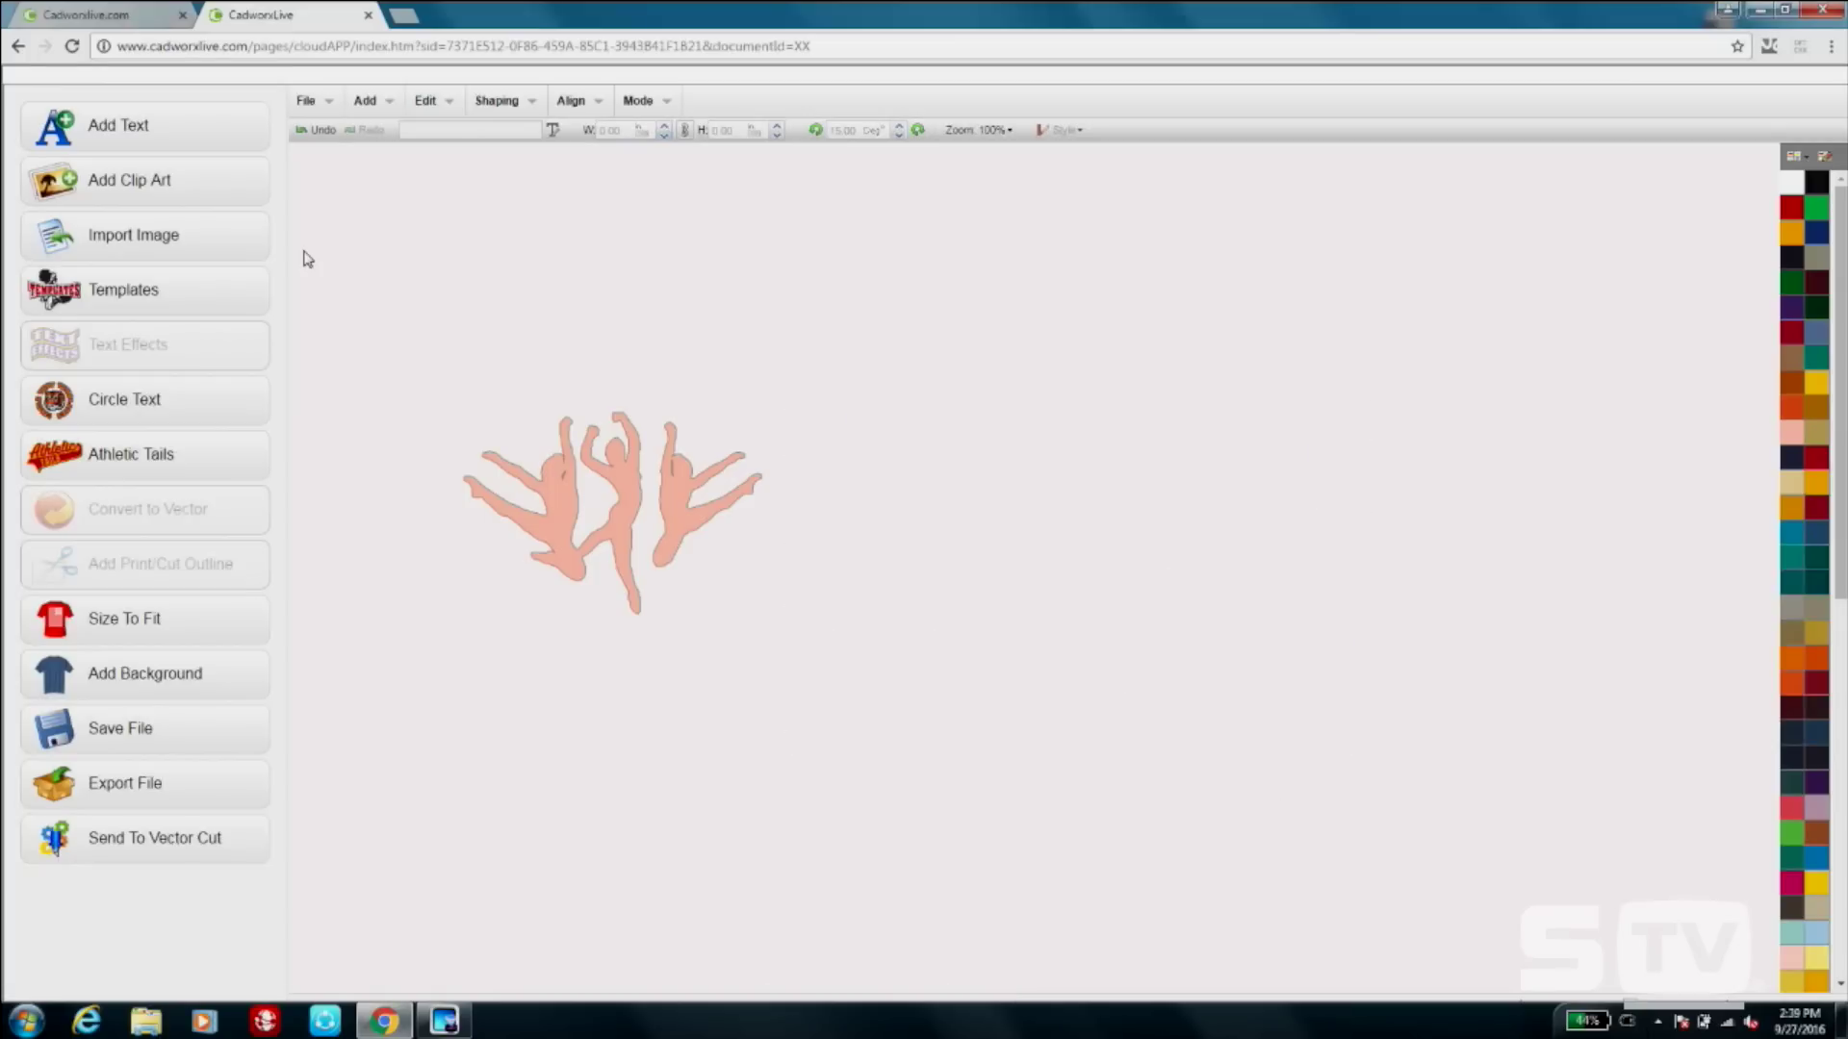
# Add WHITMAN text set in the Park Lane NF font from My Fonts.
pyautogui.click(150, 151)
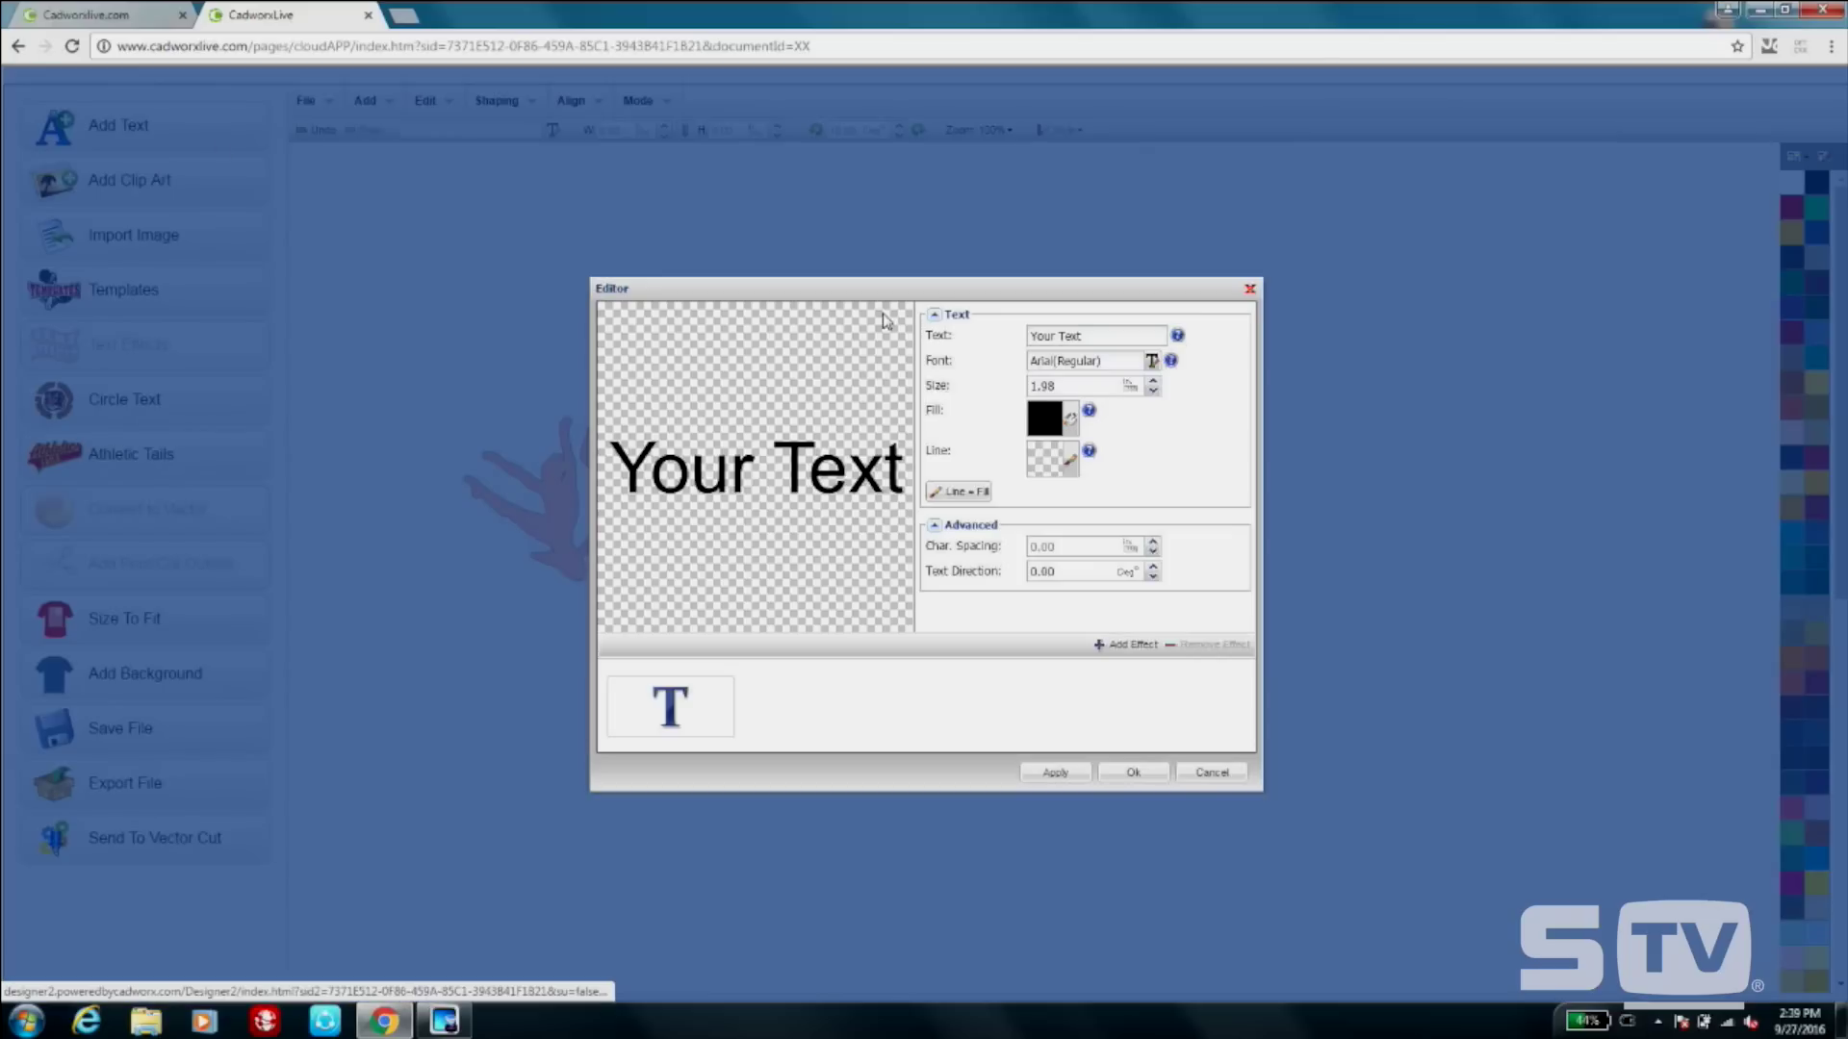
pyautogui.tripleClick(1125, 332)
pyautogui.write('WHITMAN')
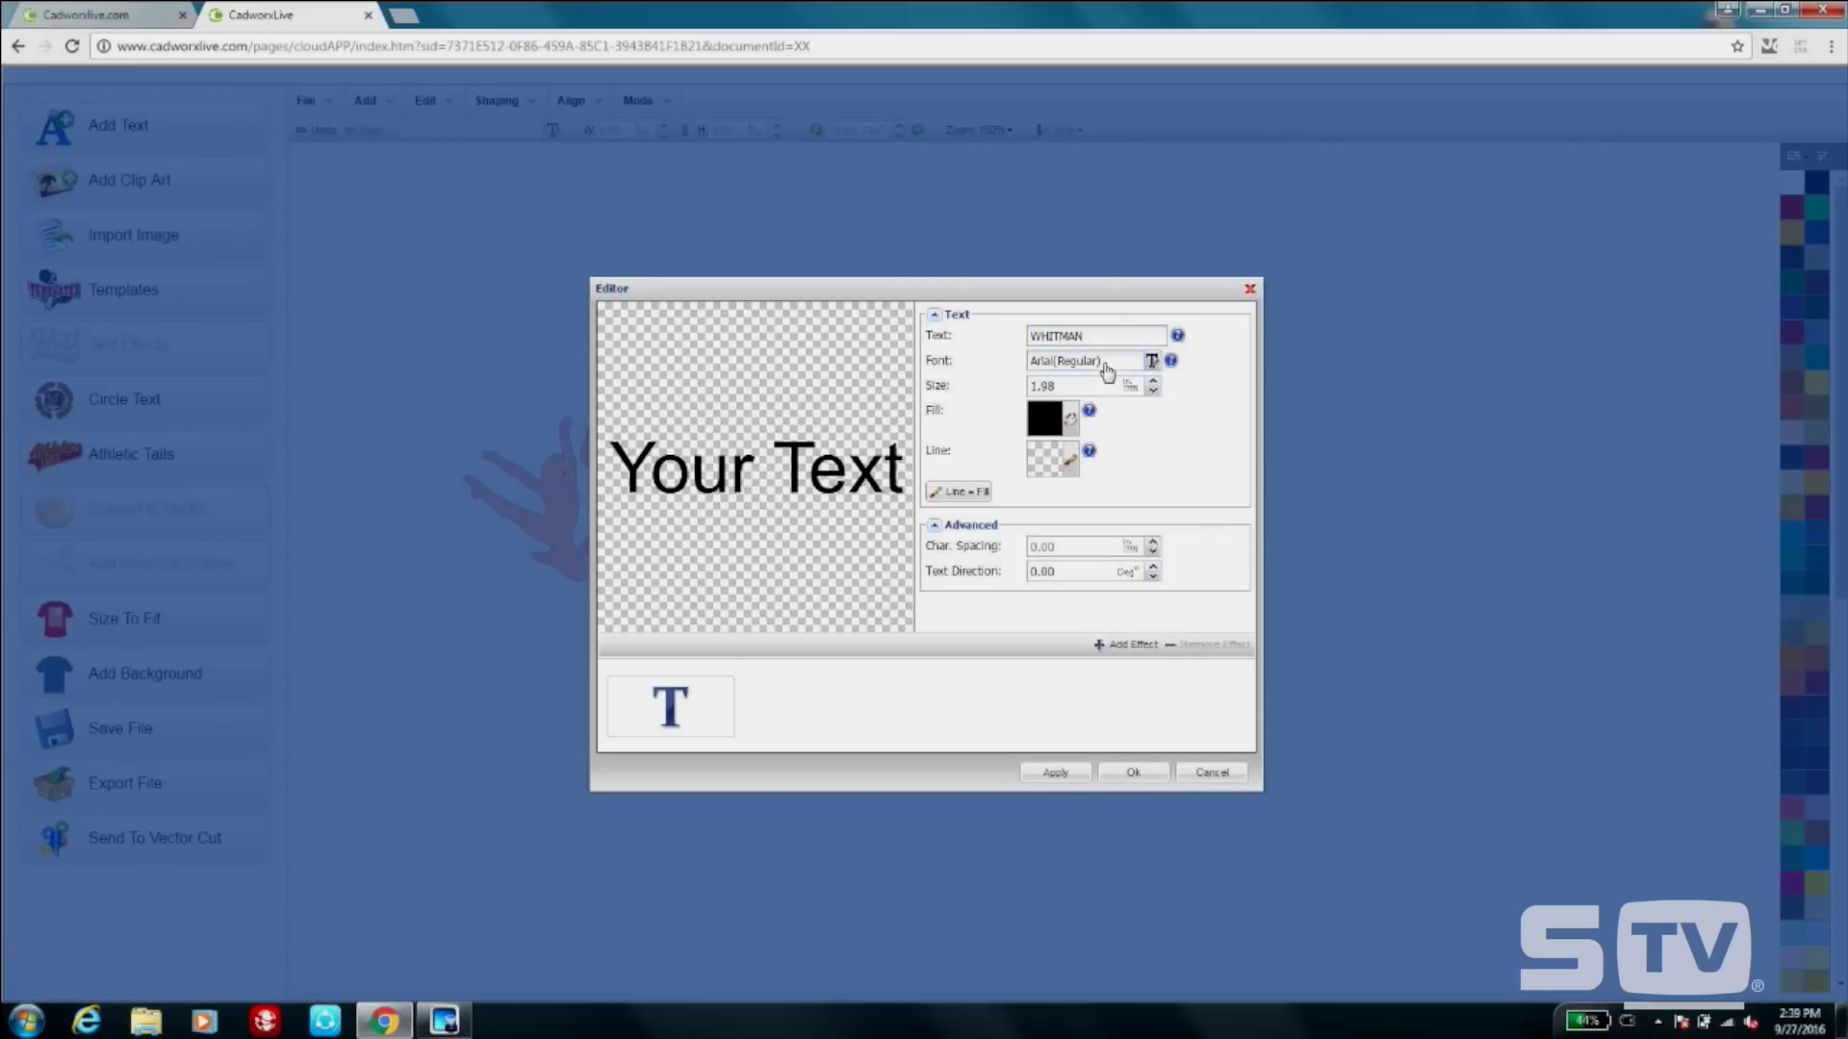
pyautogui.click(1107, 368)
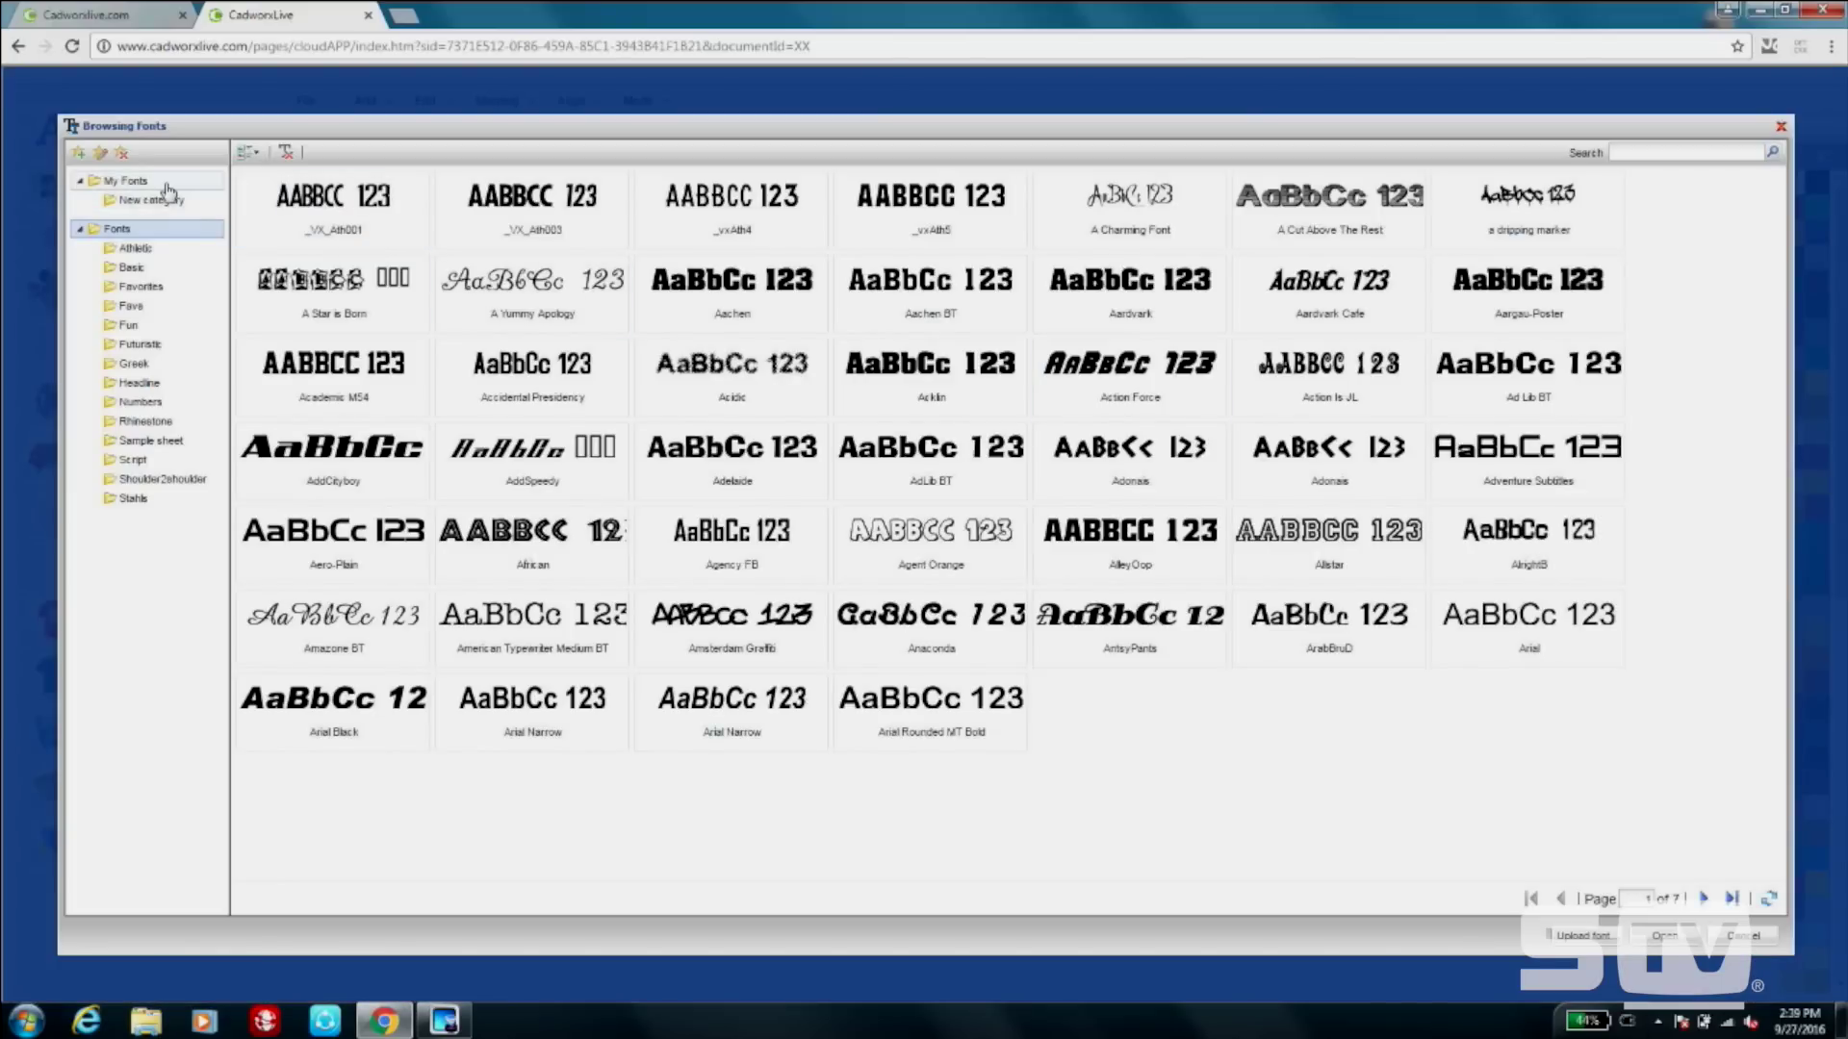
pyautogui.click(167, 184)
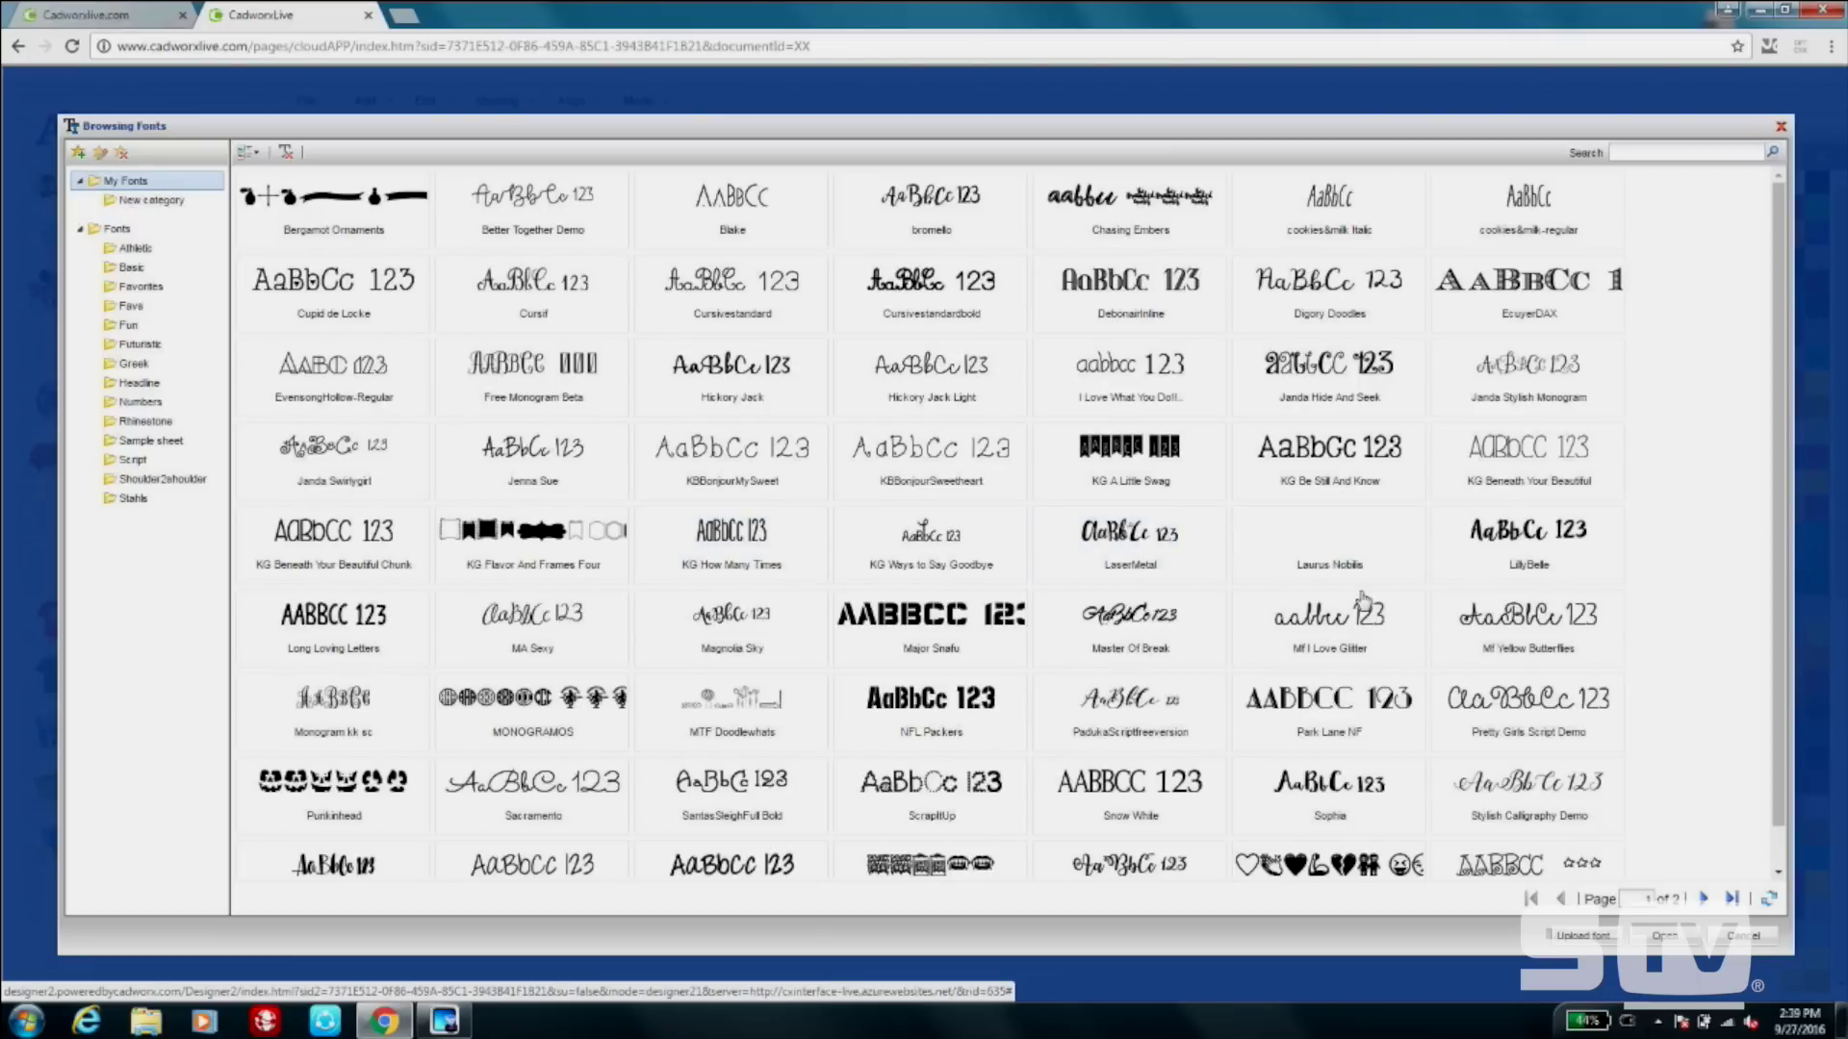
pyautogui.doubleClick(1344, 707)
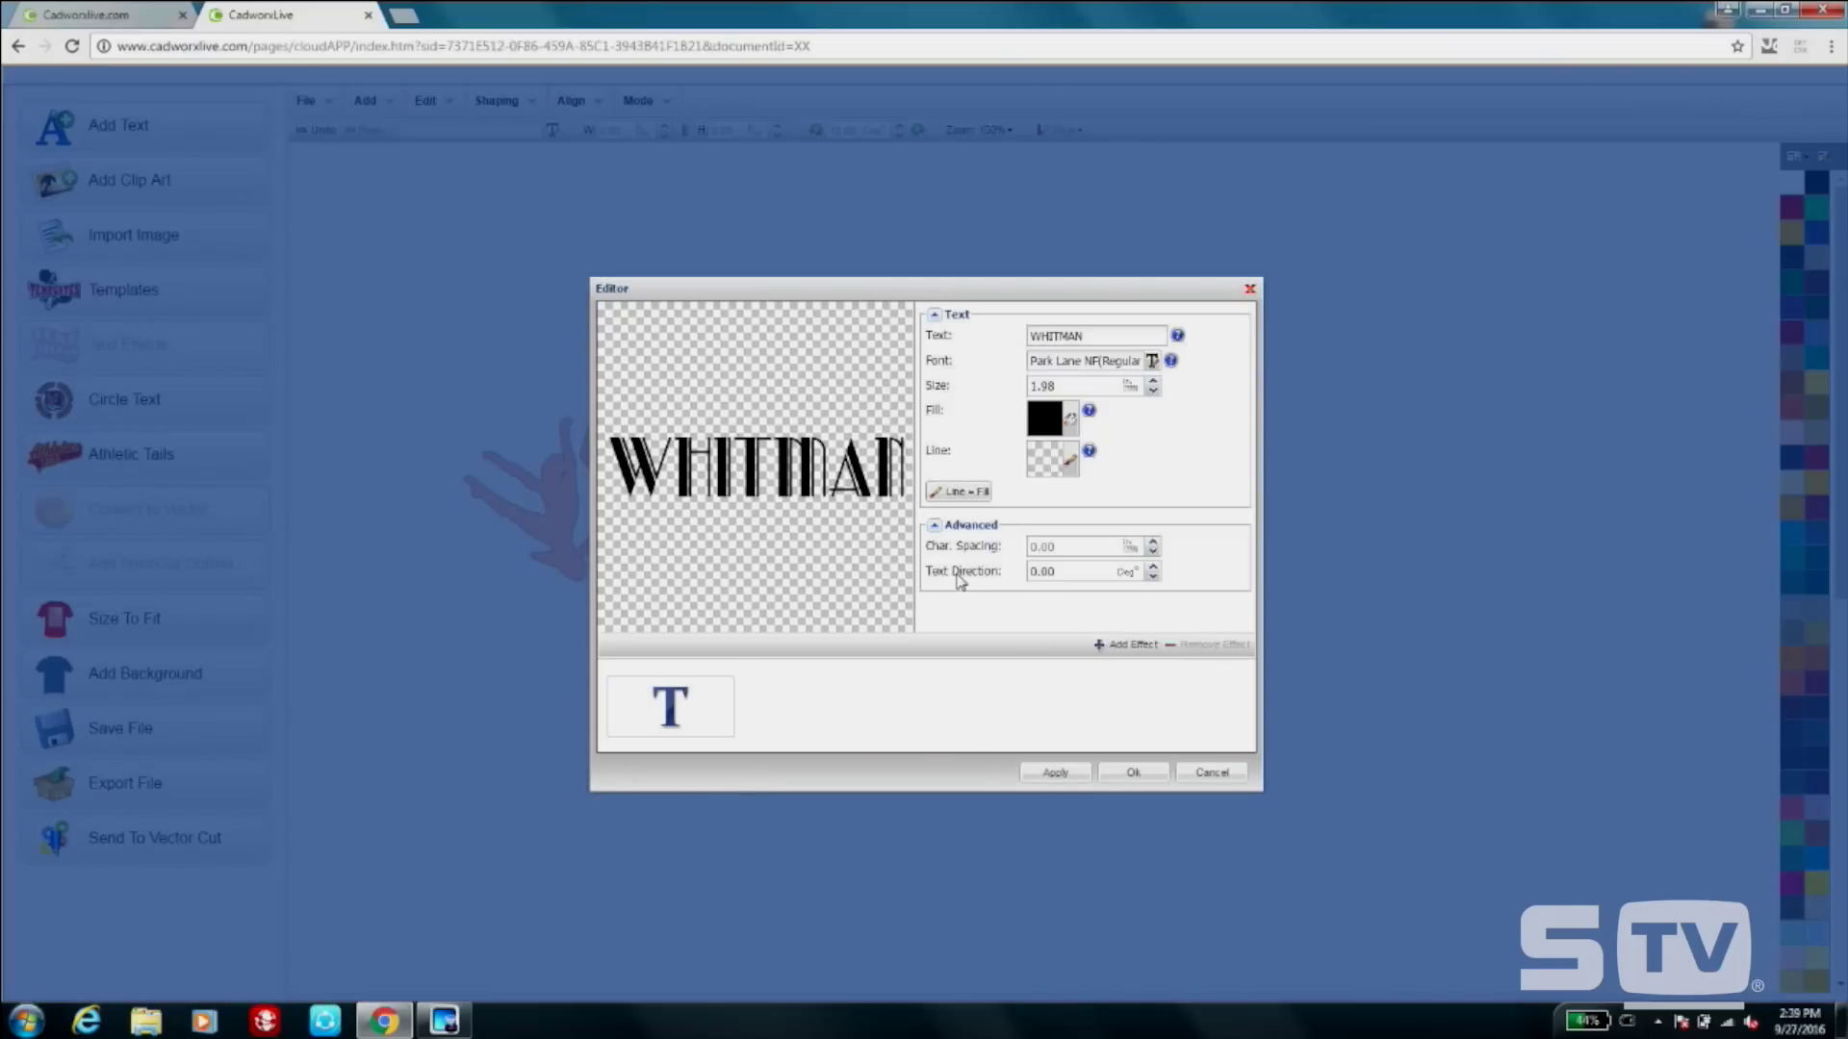
pyautogui.click(1131, 775)
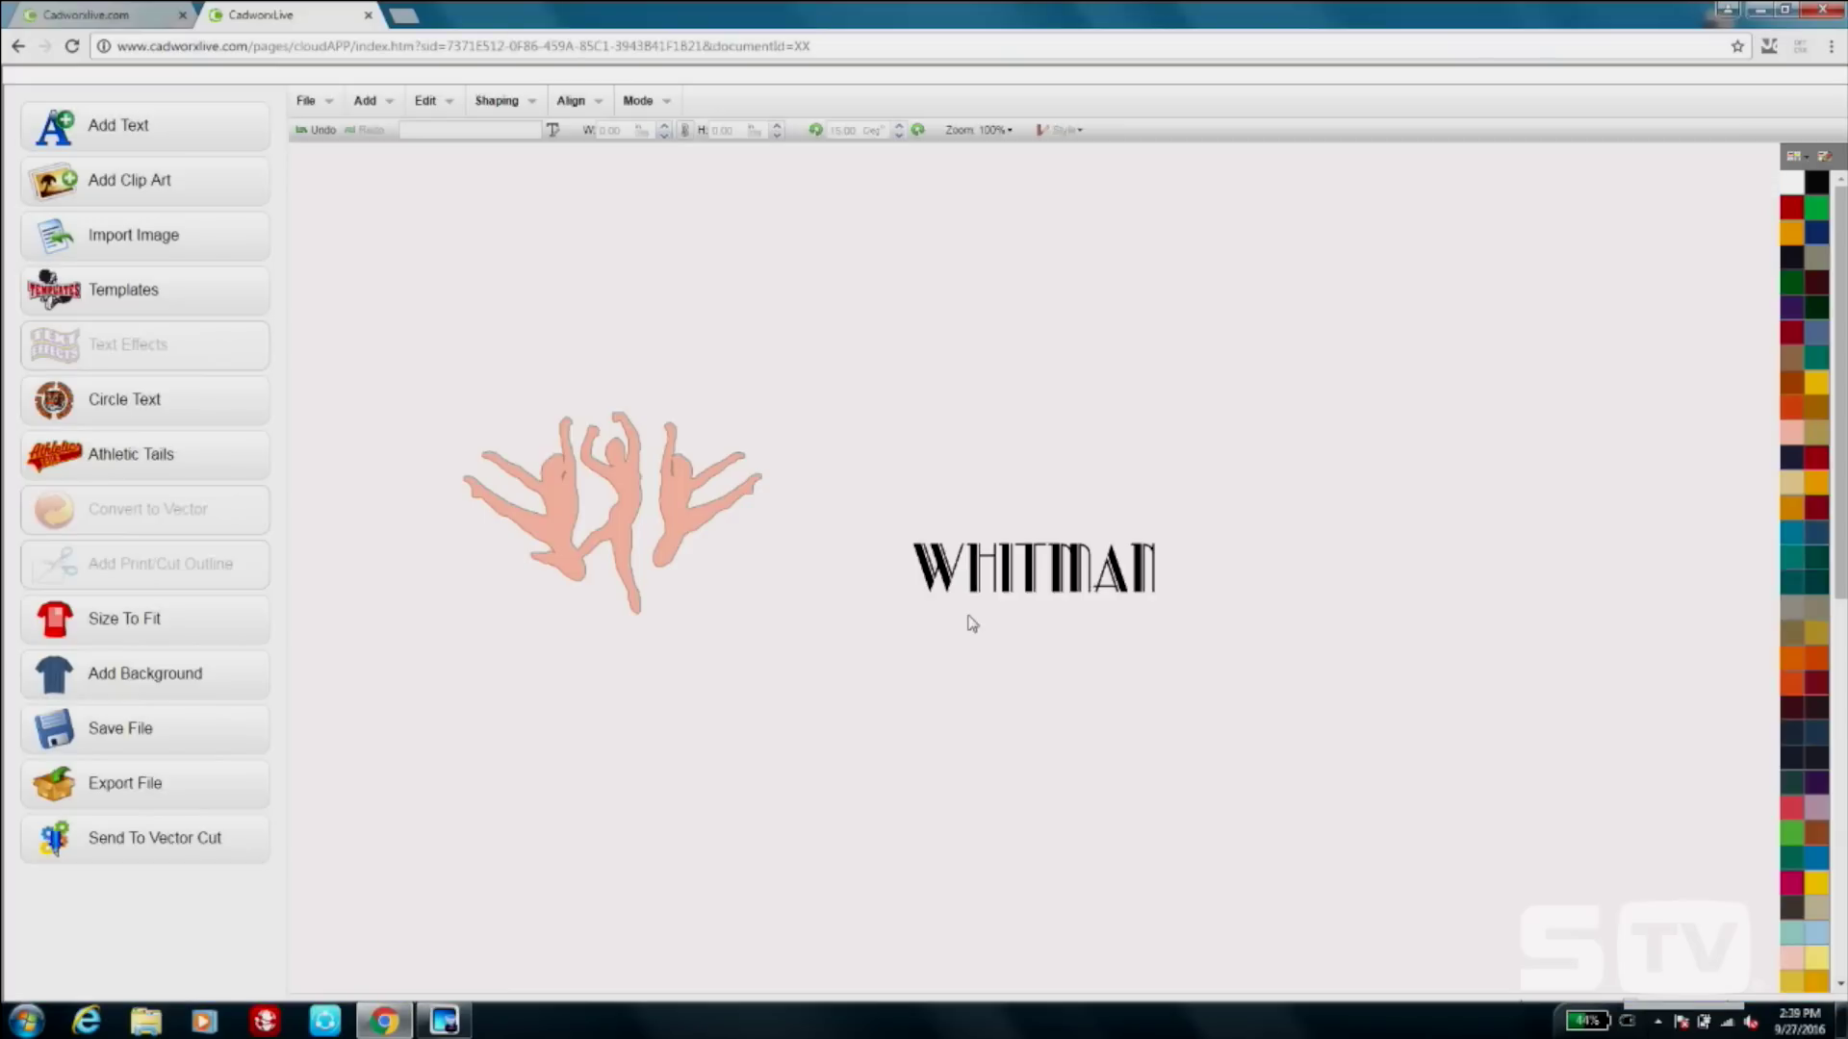
# Enlarge WHITMAN proportionally and move it up above the dancers.
pyautogui.click(967, 596)
pyautogui.moveTo(1156, 594); pyautogui.dragTo(1338, 686)
pyautogui.moveTo(1182, 580); pyautogui.dragTo(1062, 598)
# Duplicate WHITMAN and change the copy's text to COMPANY.
pyautogui.hotkey('ctrl', 'c')
pyautogui.hotkey('ctrl', 'v')
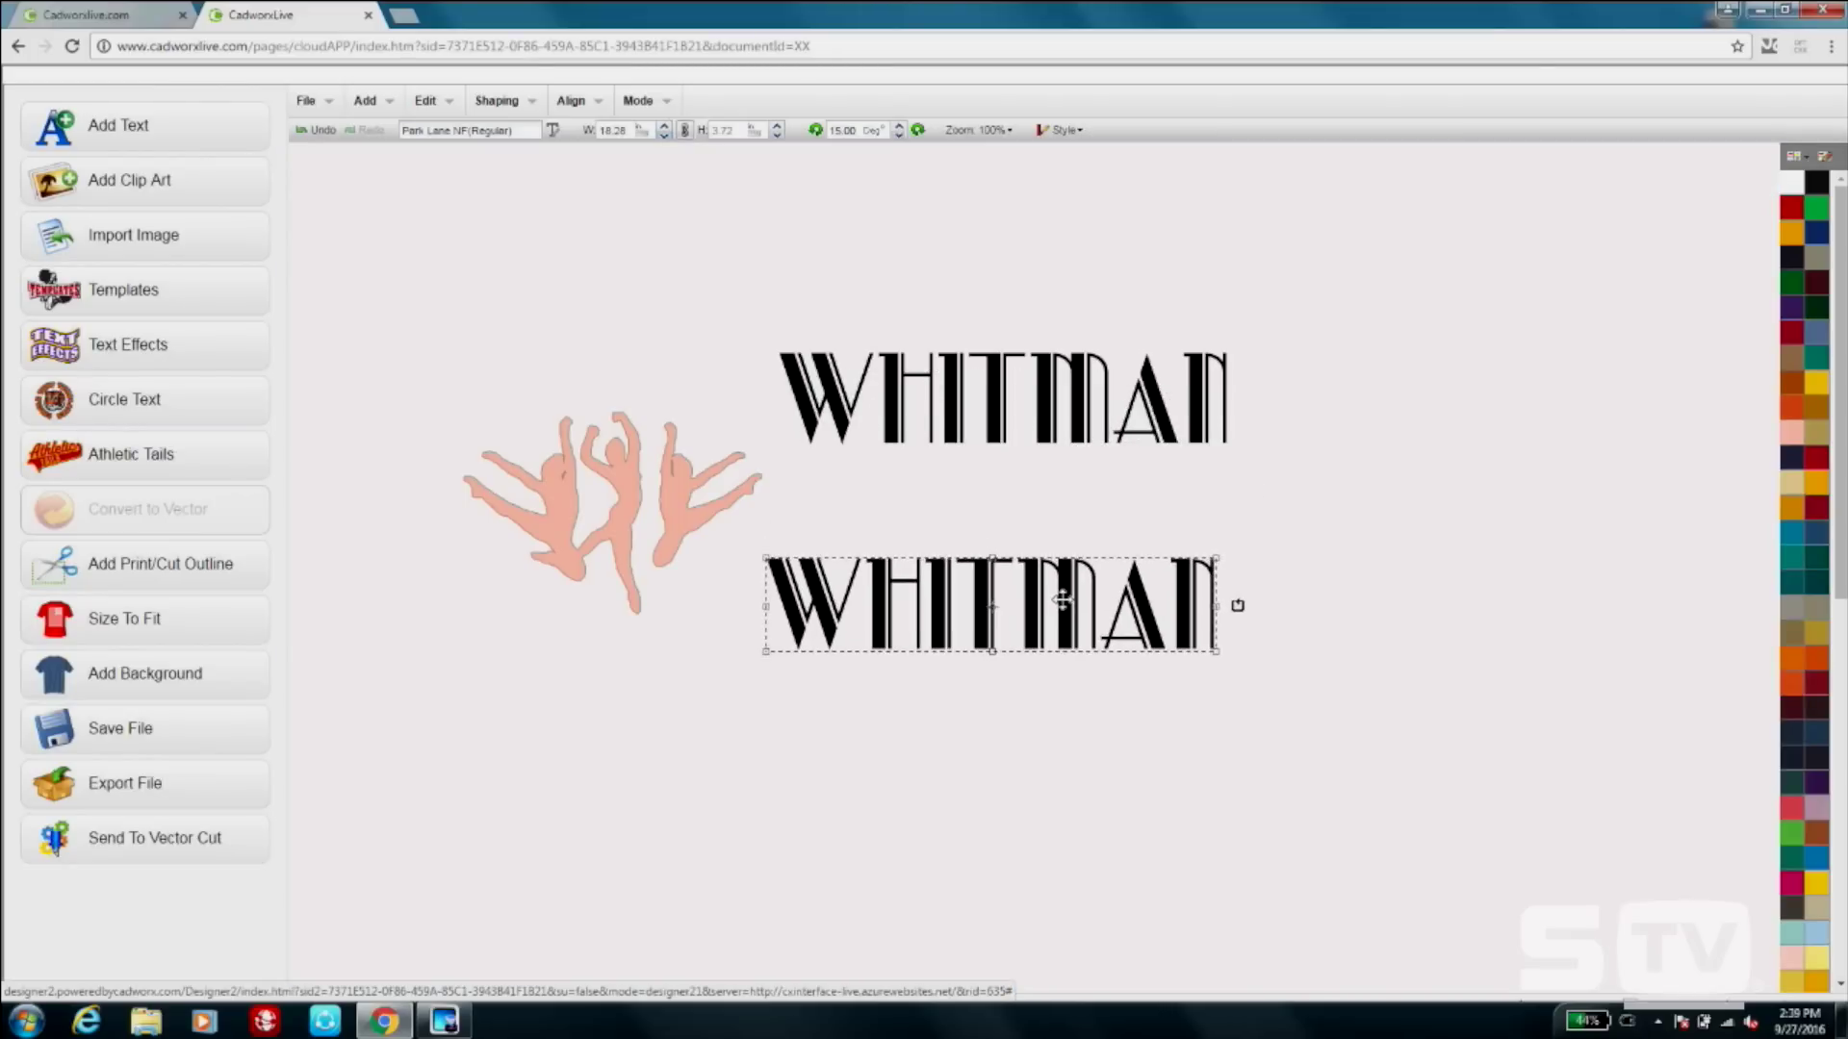
pyautogui.doubleClick(1061, 599)
pyautogui.doubleClick(1114, 344)
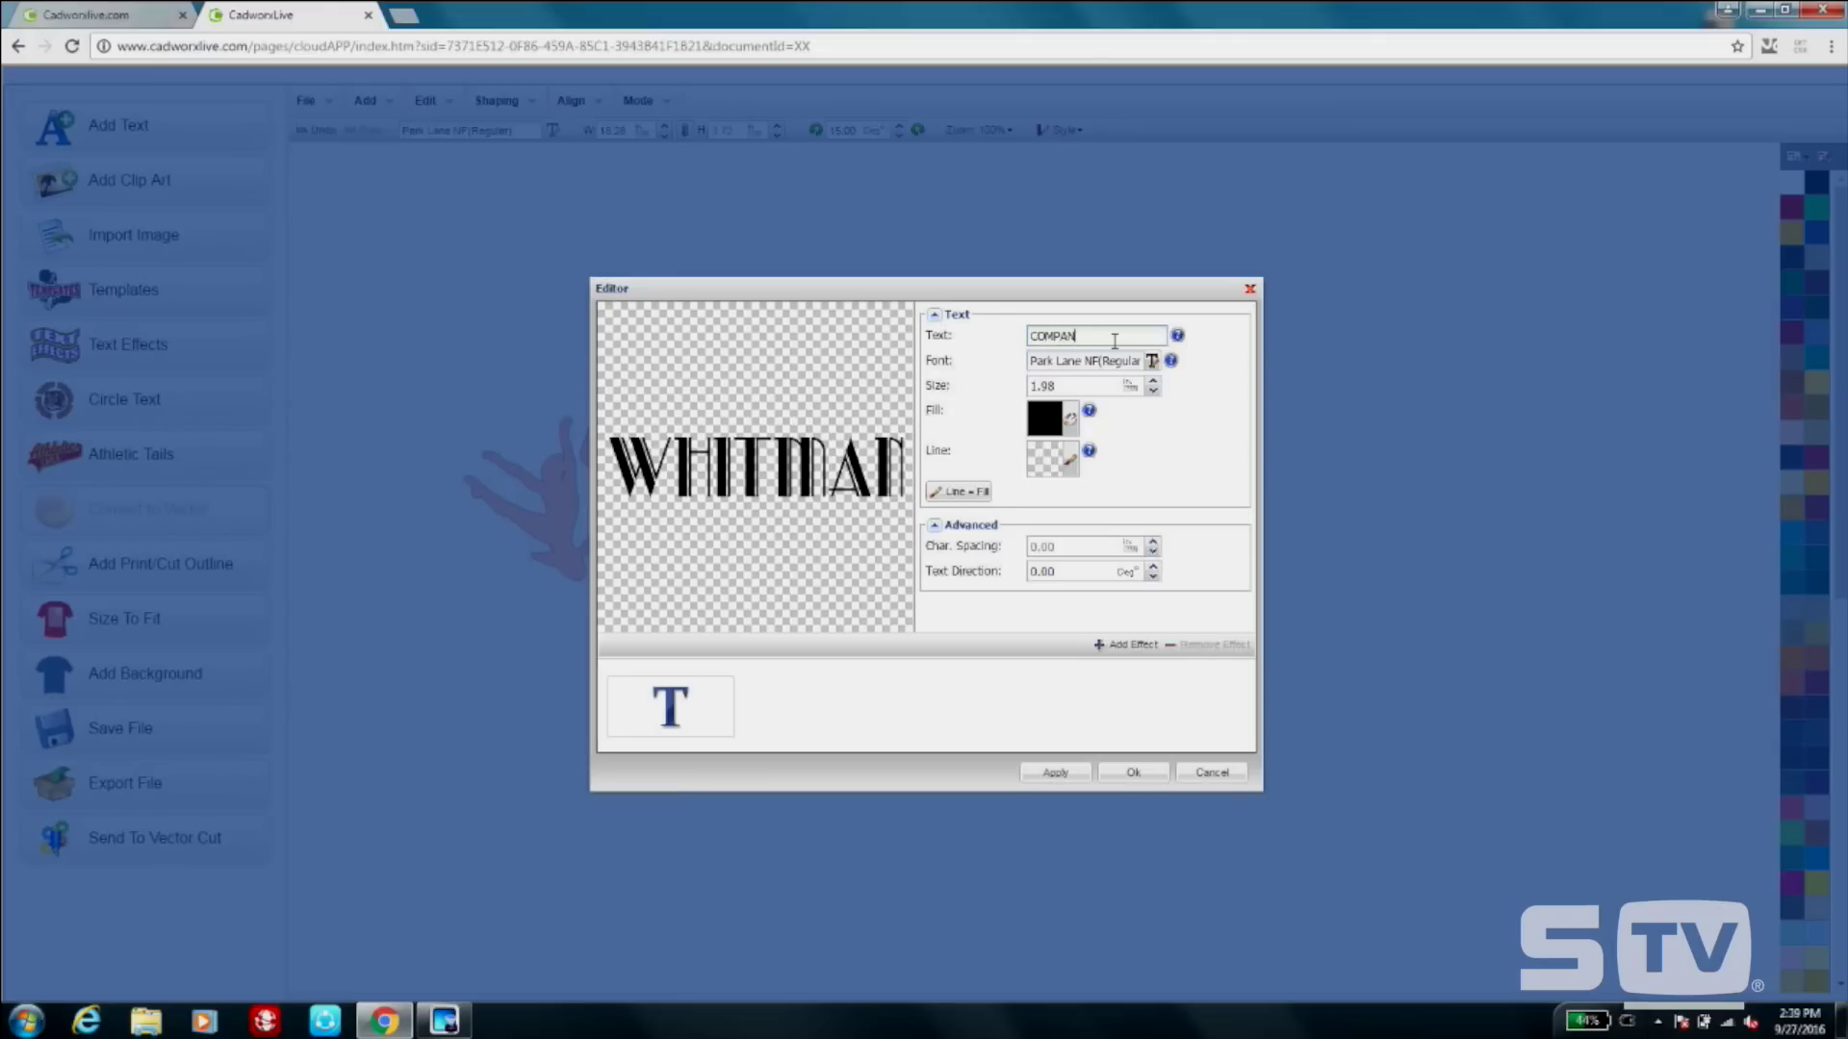
pyautogui.click(1163, 774)
# Enlarge COMPANY to match WHITMAN's width and align it underneath.
pyautogui.click(934, 618)
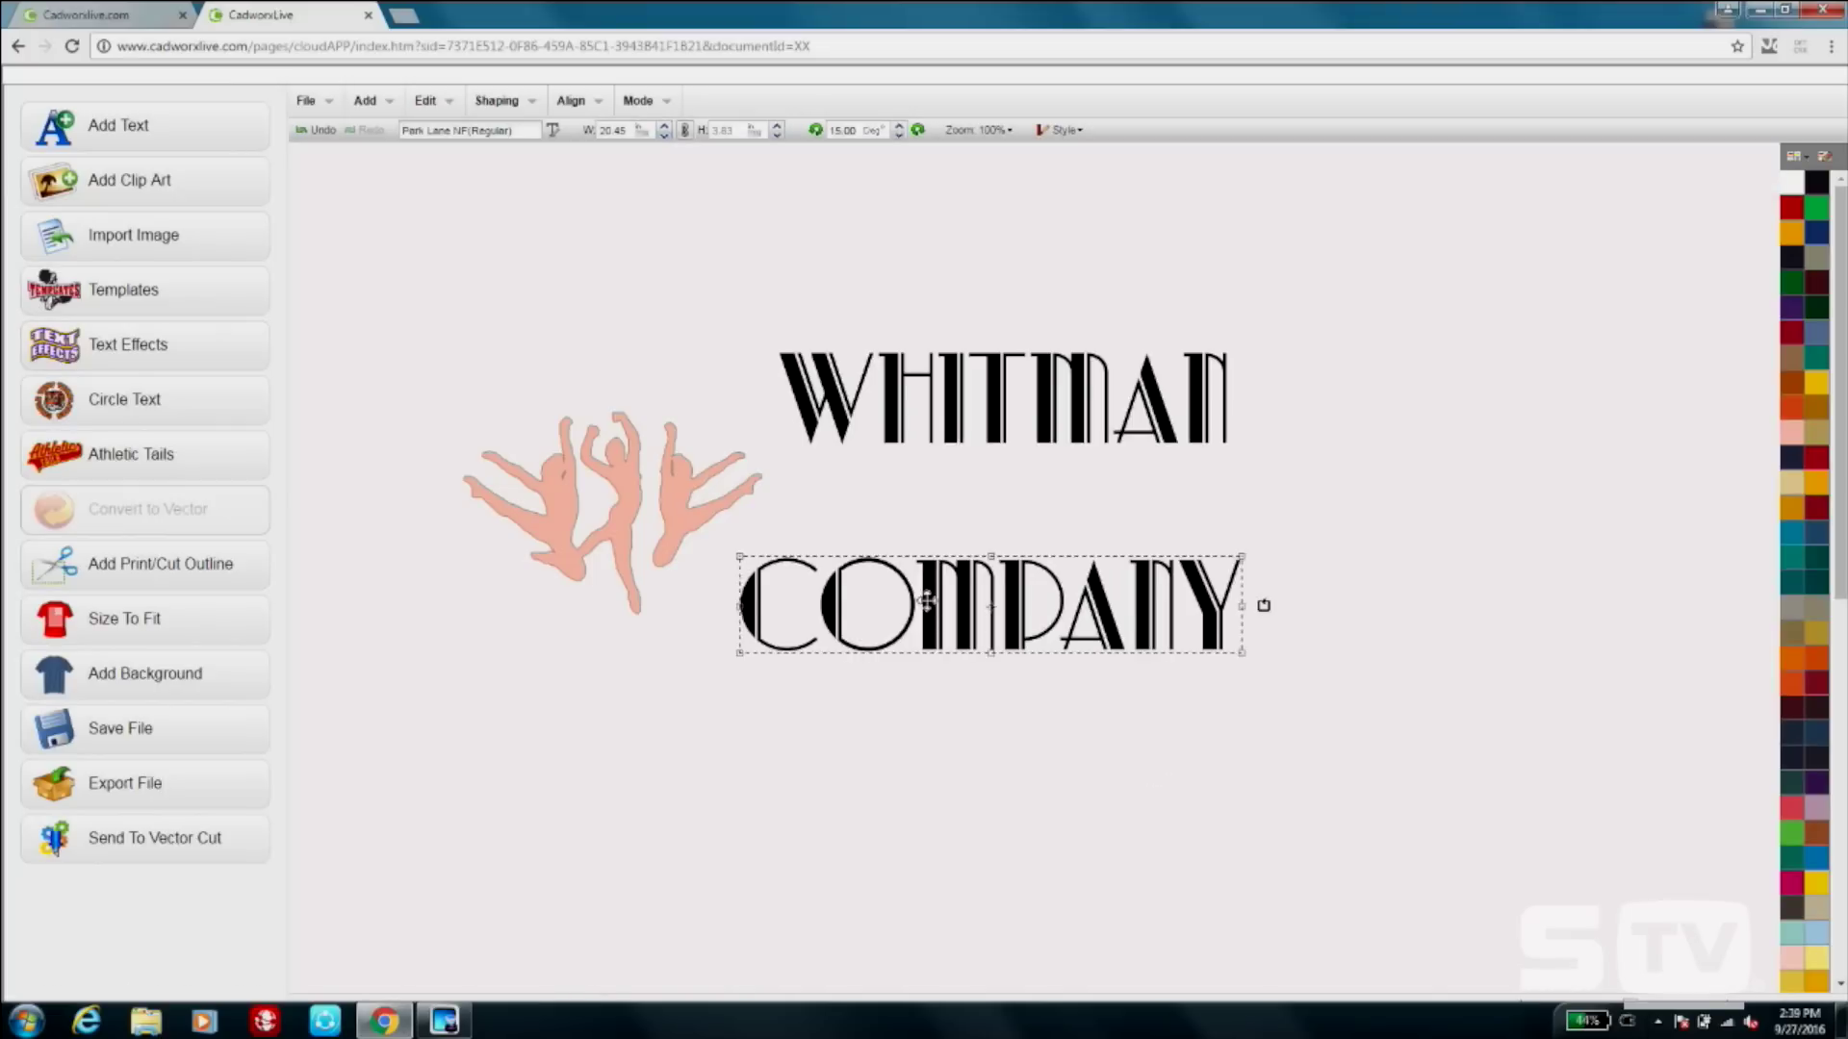
pyautogui.moveTo(1228, 658); pyautogui.dragTo(1299, 698)
pyautogui.moveTo(1120, 621); pyautogui.dragTo(1062, 623)
pyautogui.click(1004, 388)
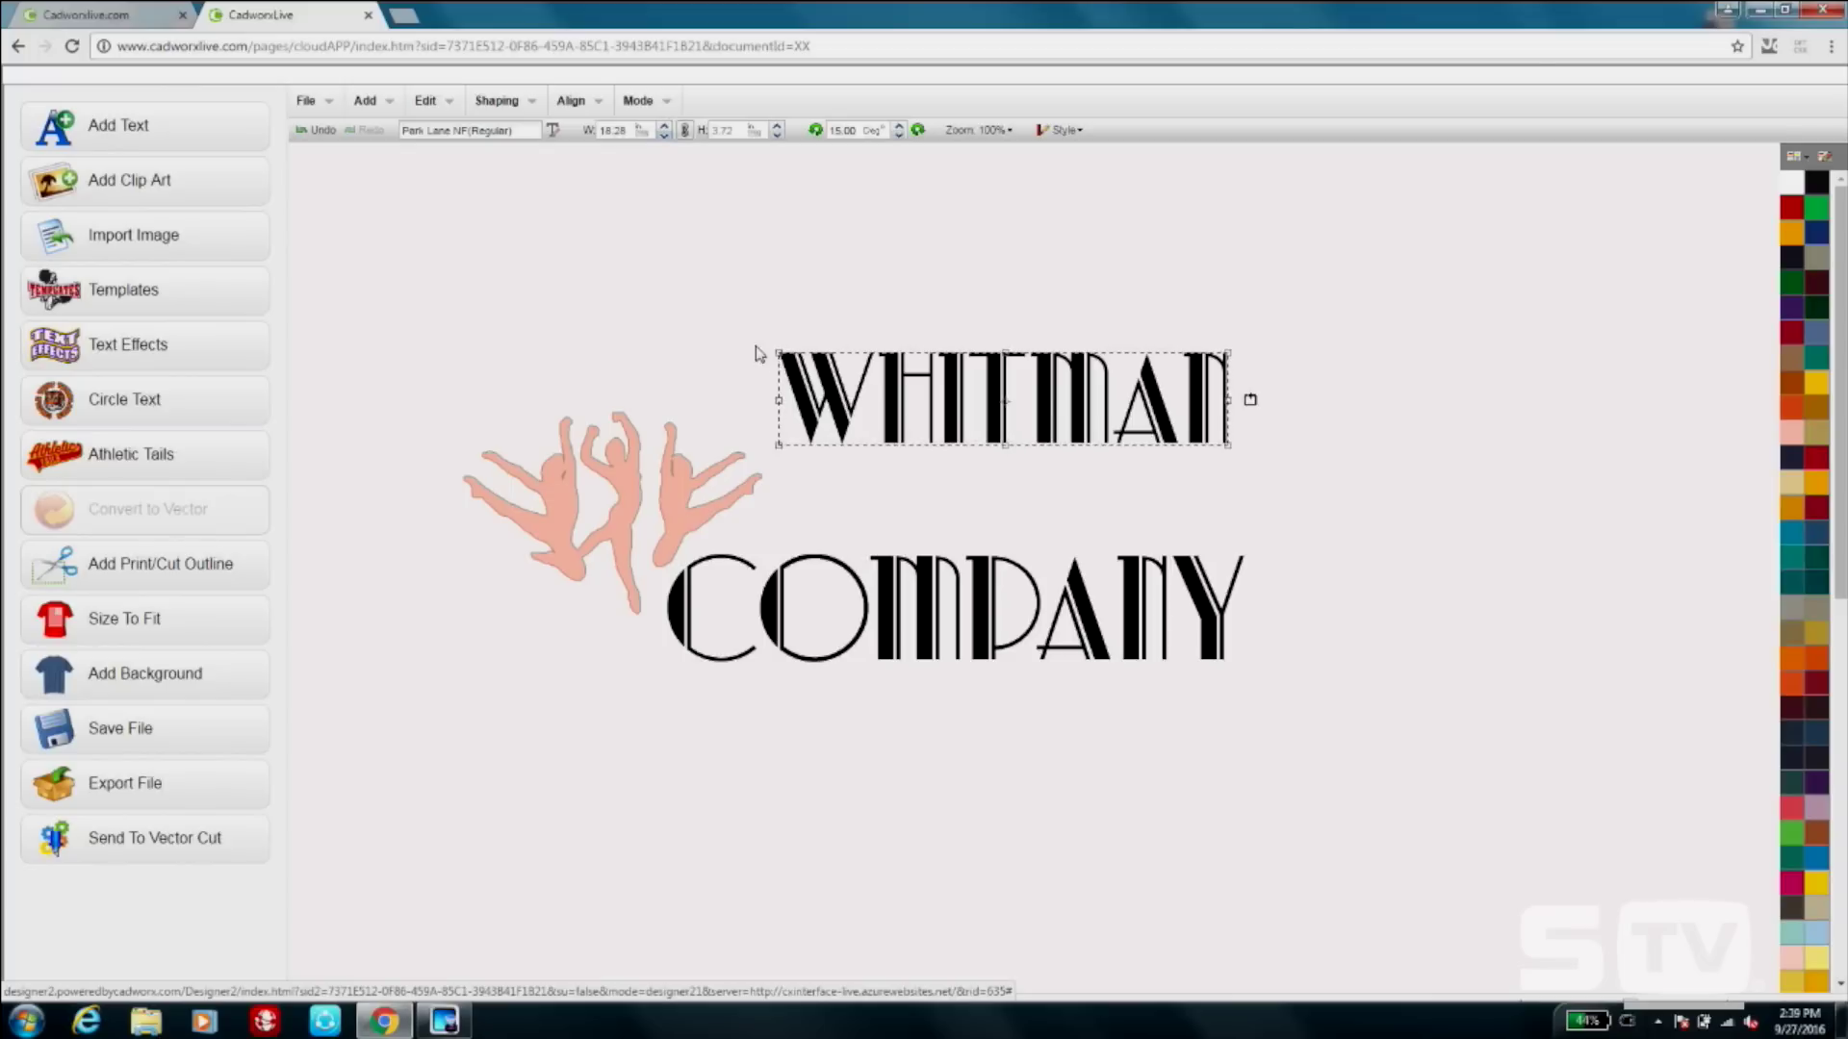
# Widen WHITMAN, move the dancers up and right beside it, and raise WHITMAN slightly.
pyautogui.moveTo(778, 352); pyautogui.dragTo(737, 342)
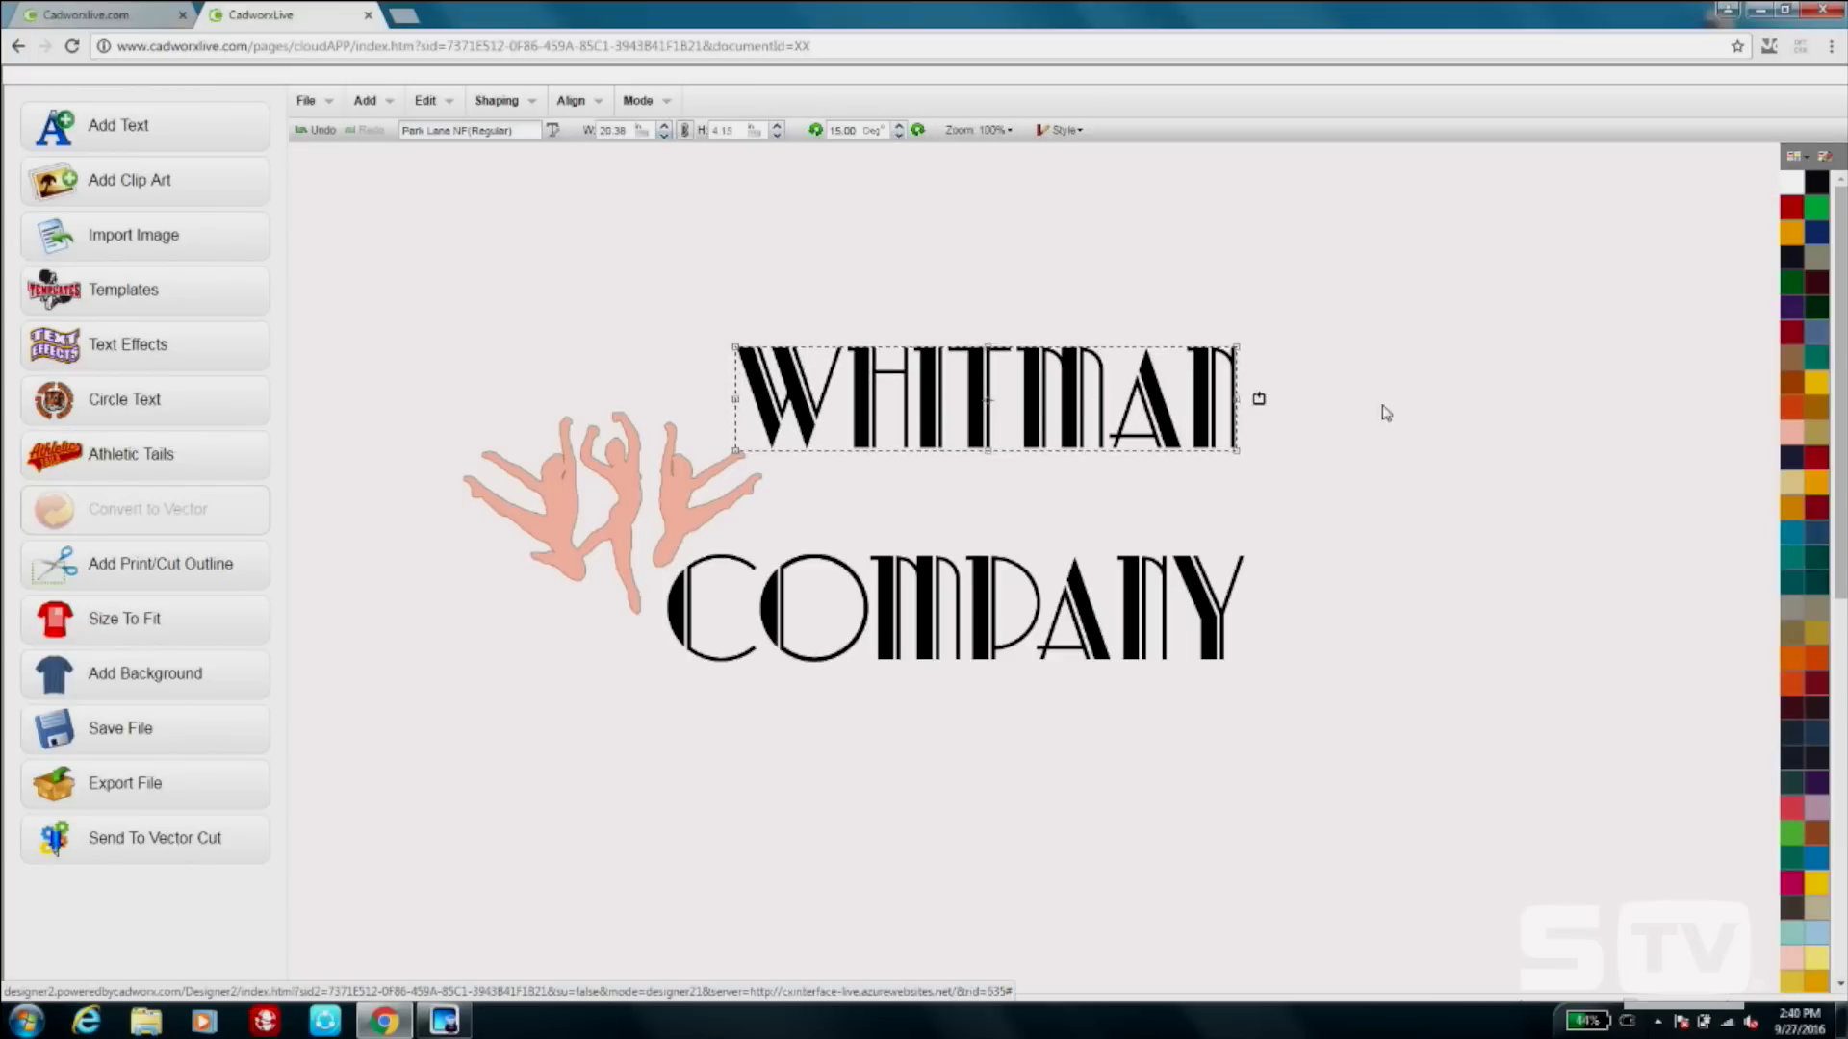
pyautogui.click(1520, 431)
pyautogui.moveTo(605, 488); pyautogui.dragTo(686, 446)
pyautogui.moveTo(1074, 387); pyautogui.dragTo(1086, 350)
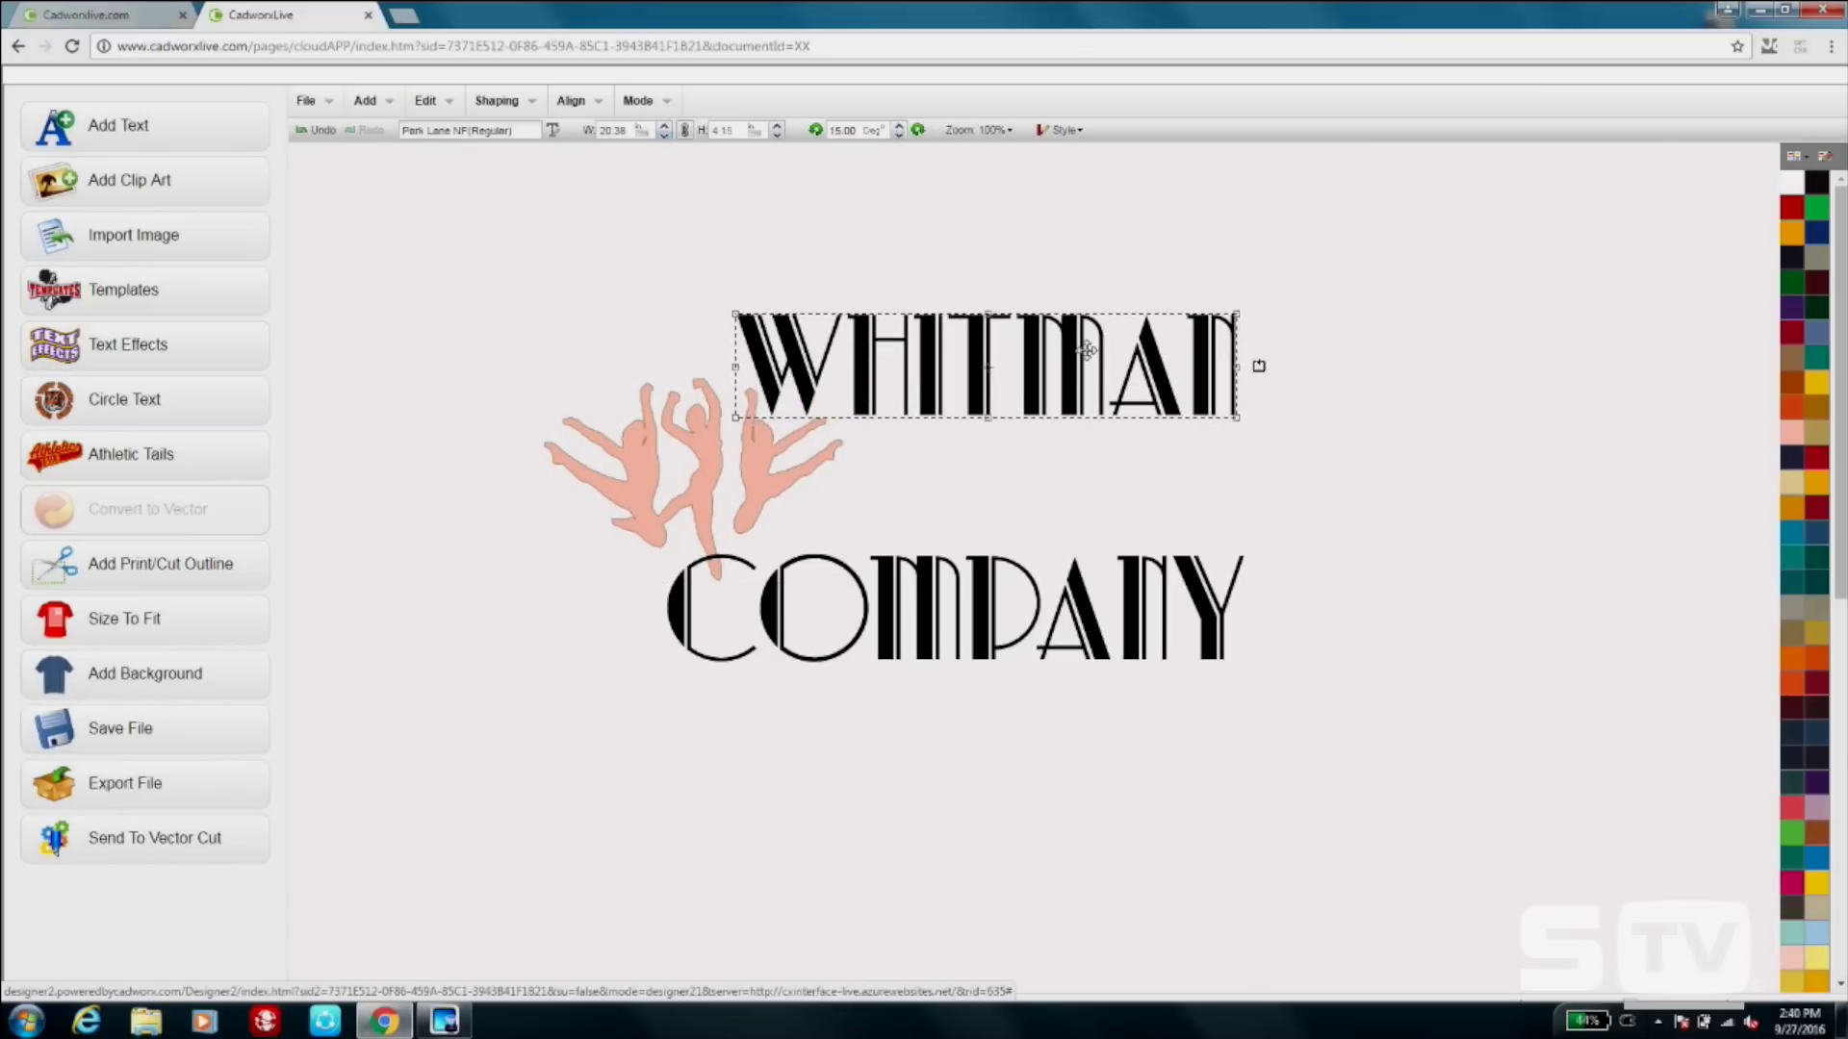
pyautogui.click(677, 528)
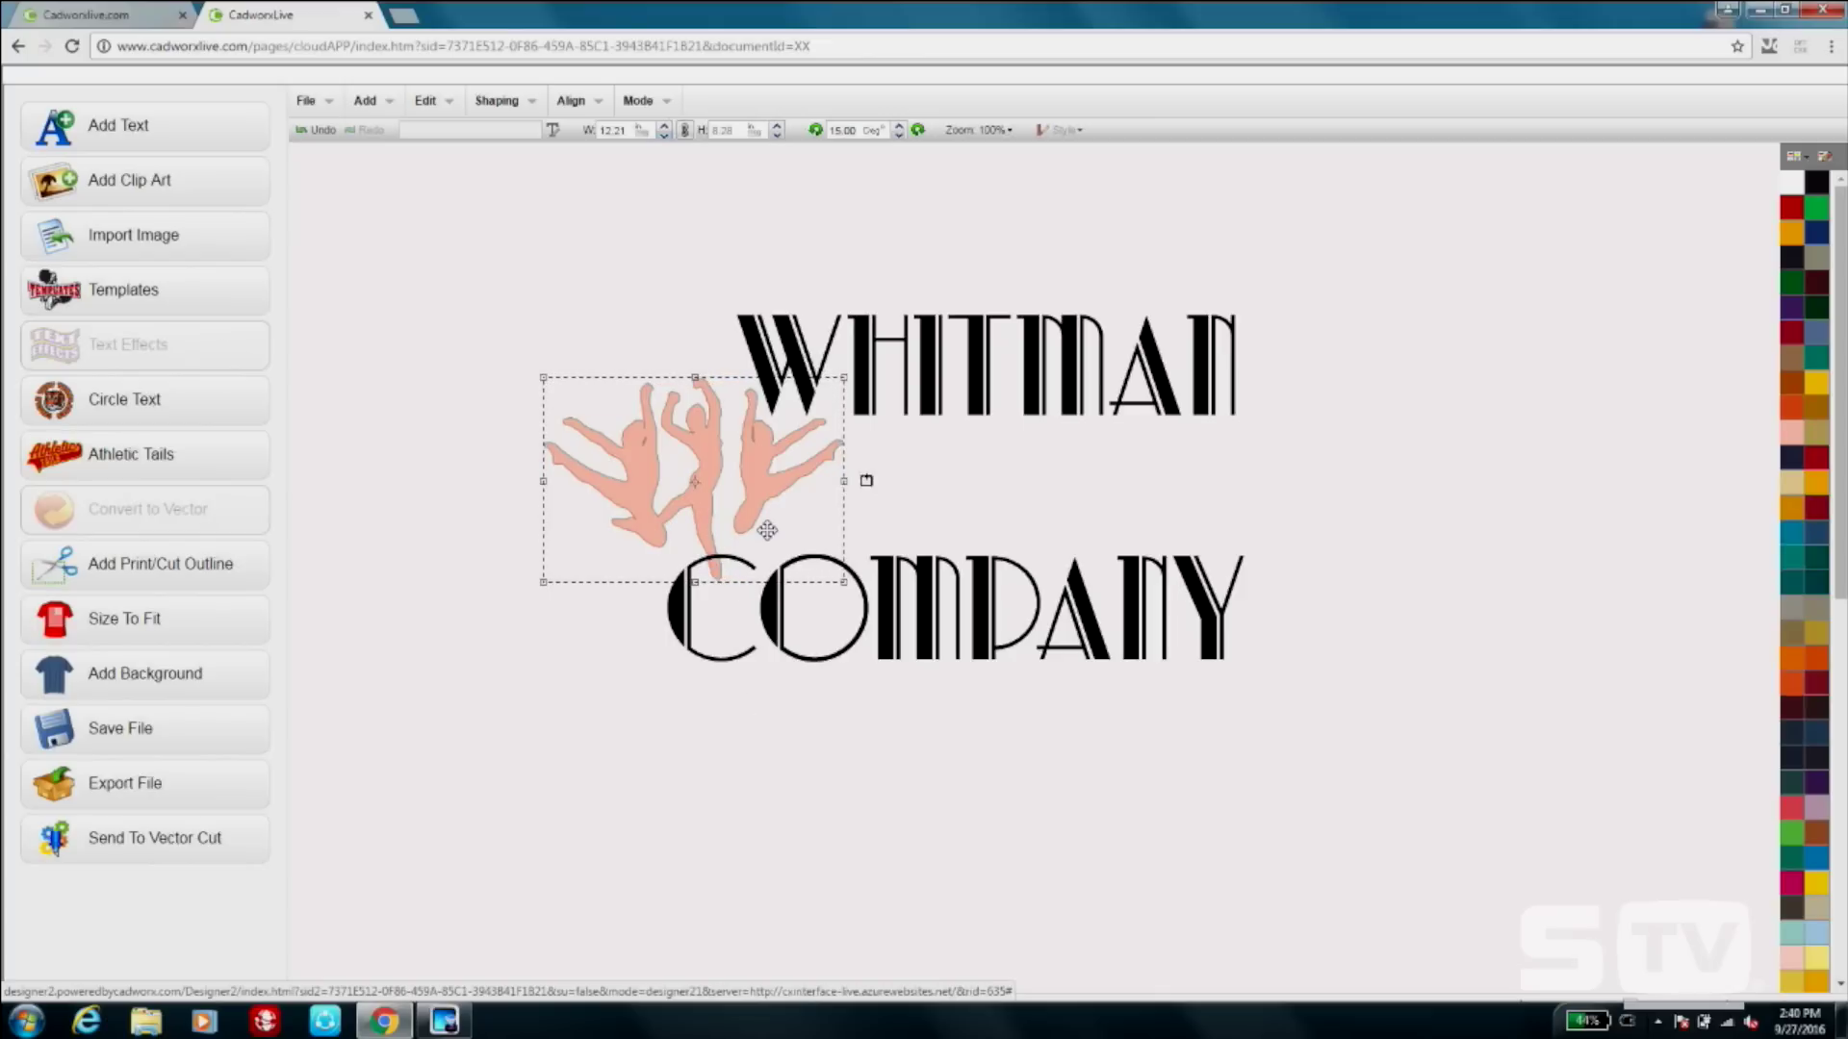
# Bring the dancers in front, then cut front shapes out of the back across the whole logo.
pyautogui.rightClick(693, 522)
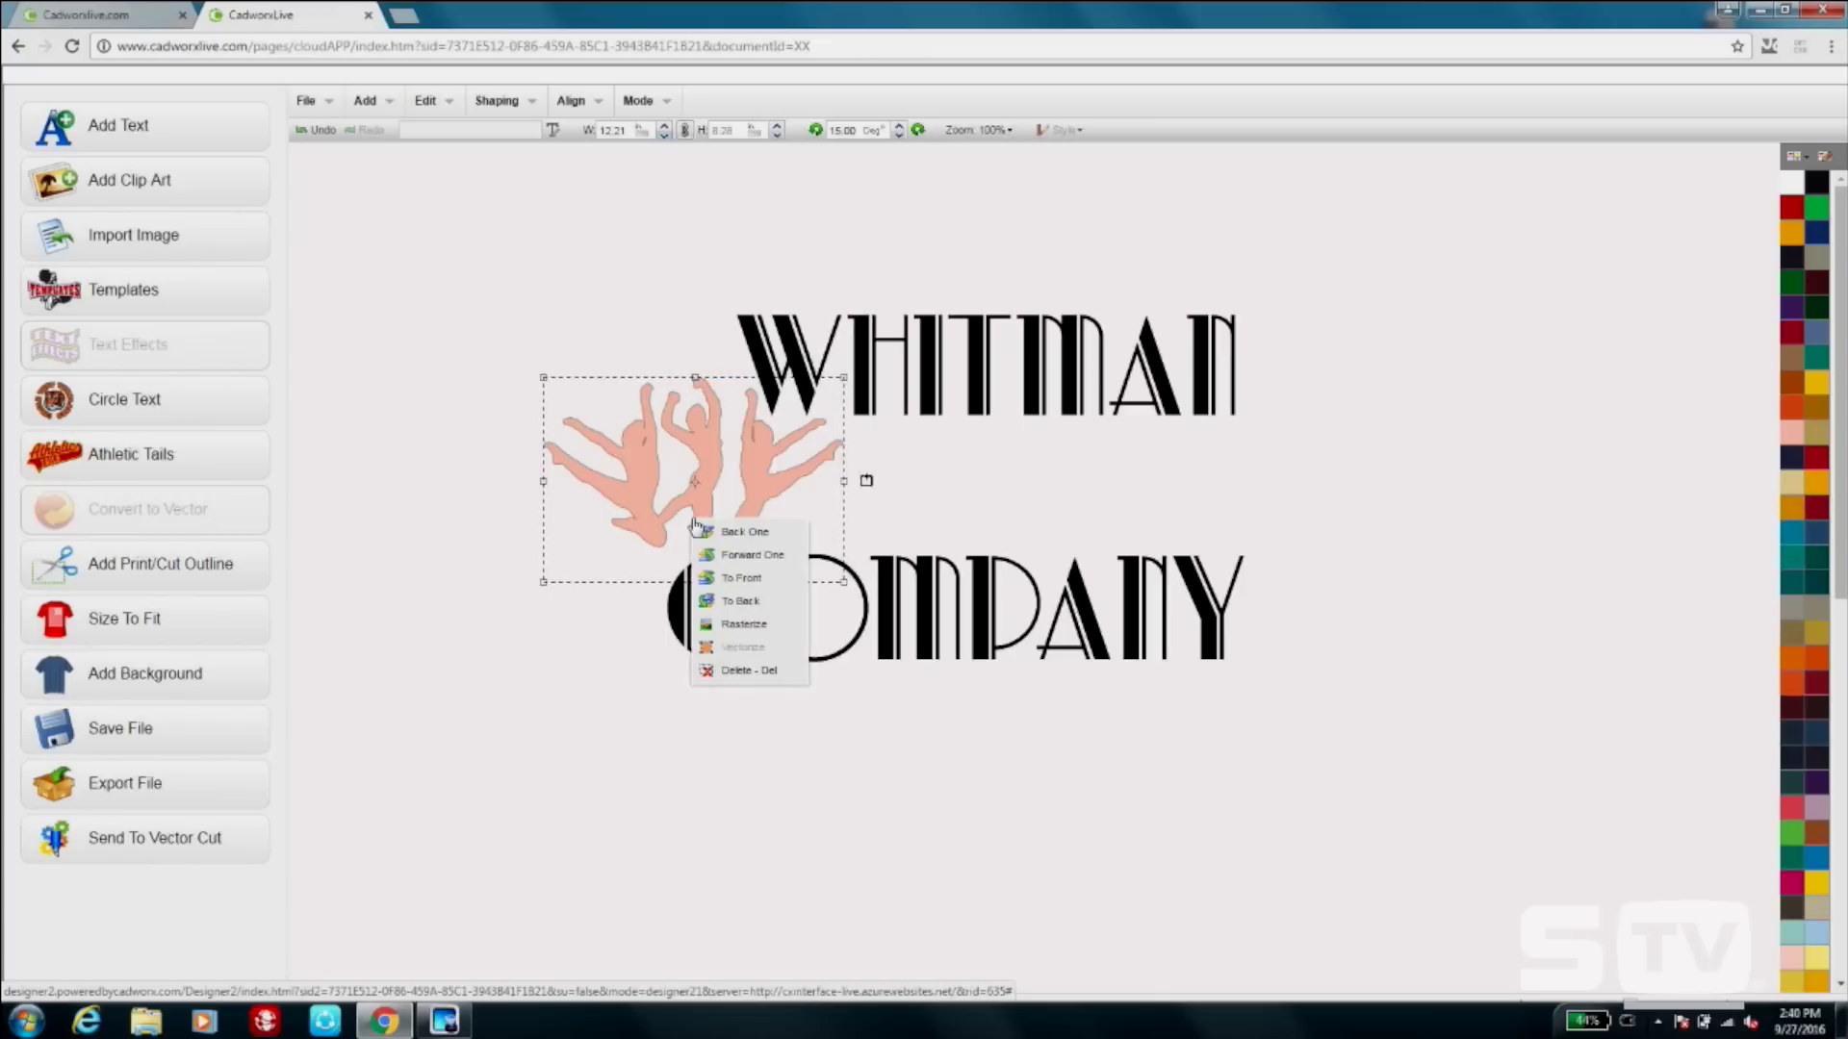
pyautogui.click(754, 575)
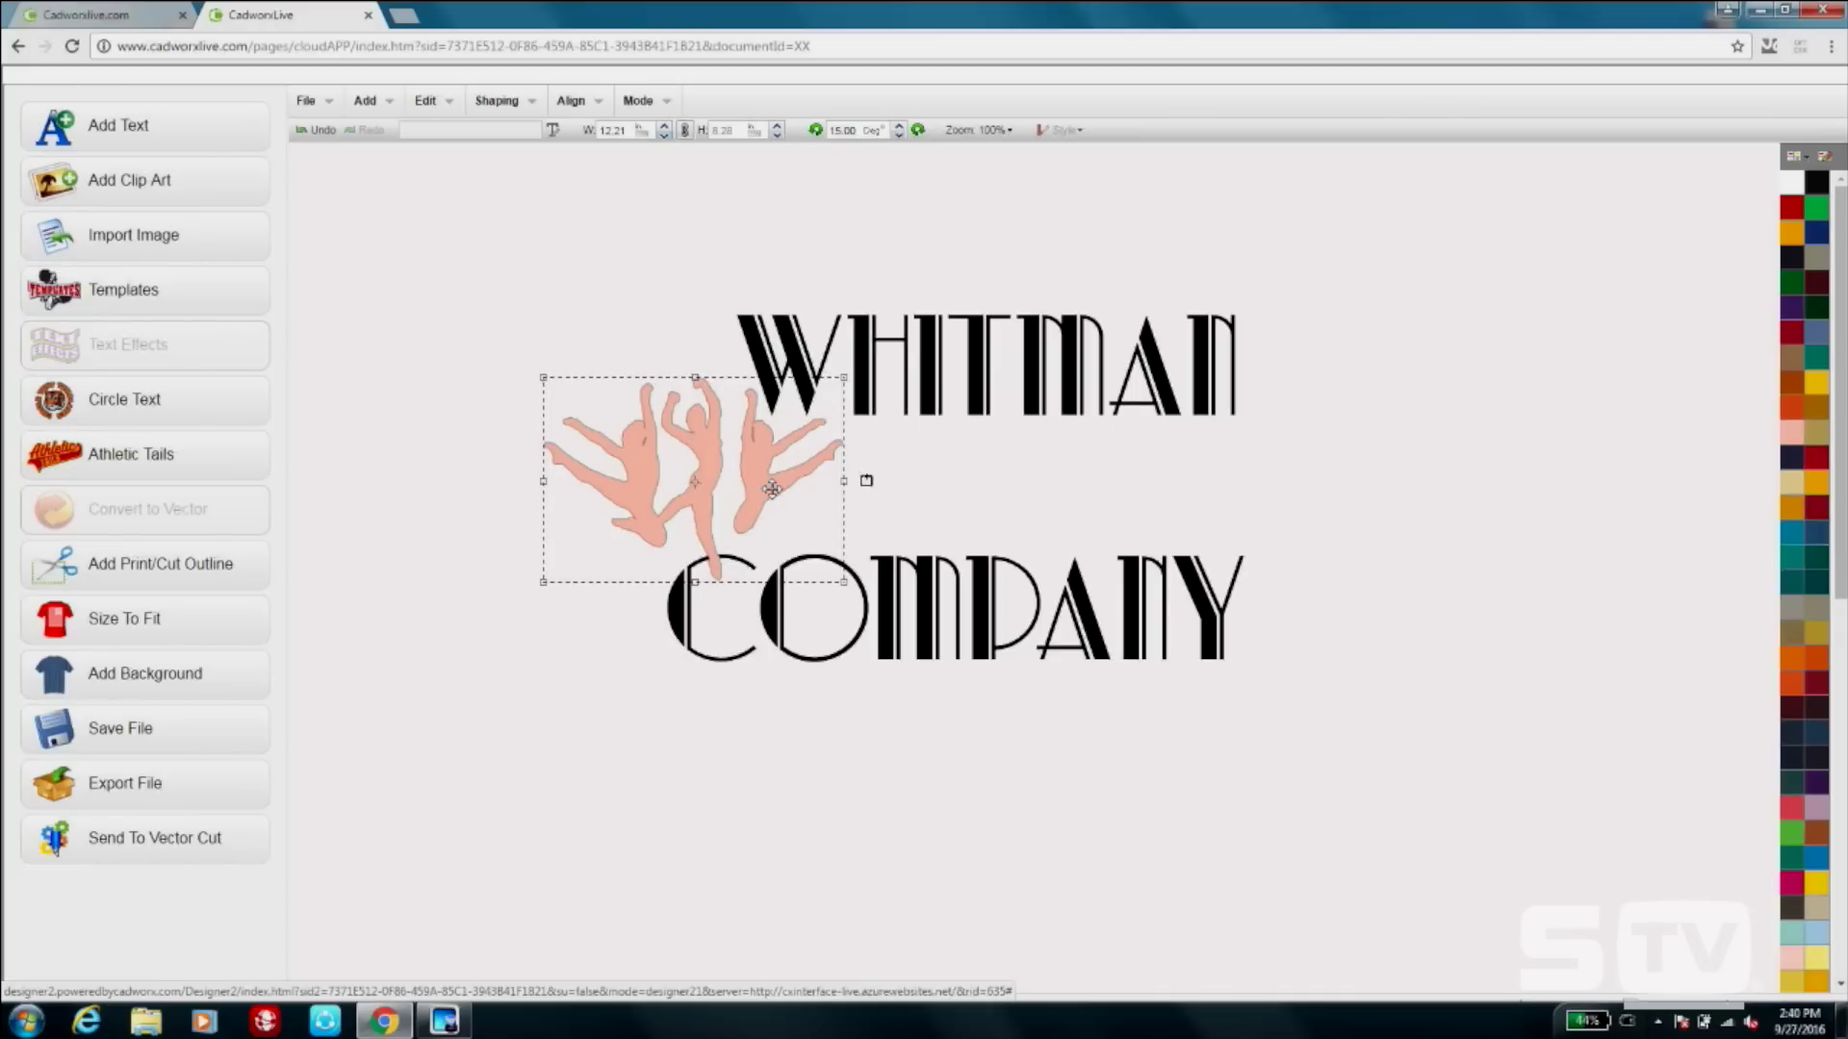
pyautogui.click(1328, 693)
pyautogui.moveTo(943, 664); pyautogui.dragTo(479, 374)
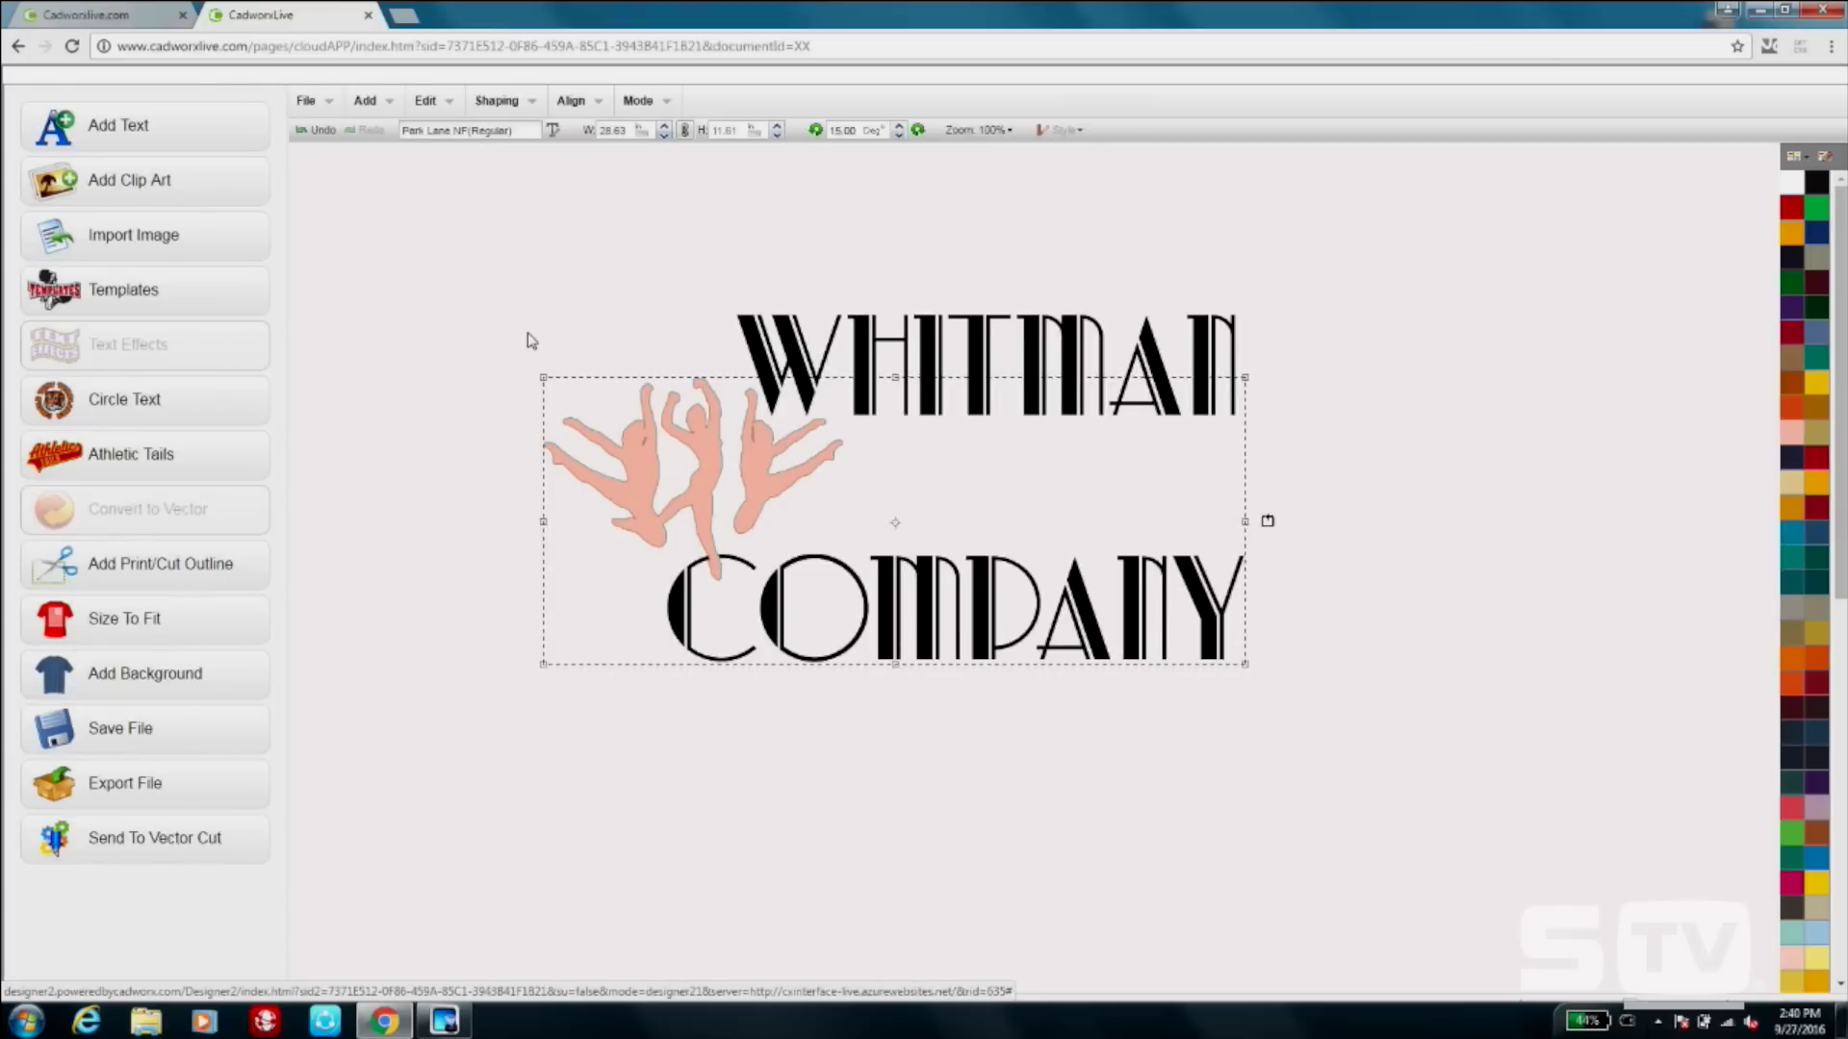
pyautogui.click(510, 106)
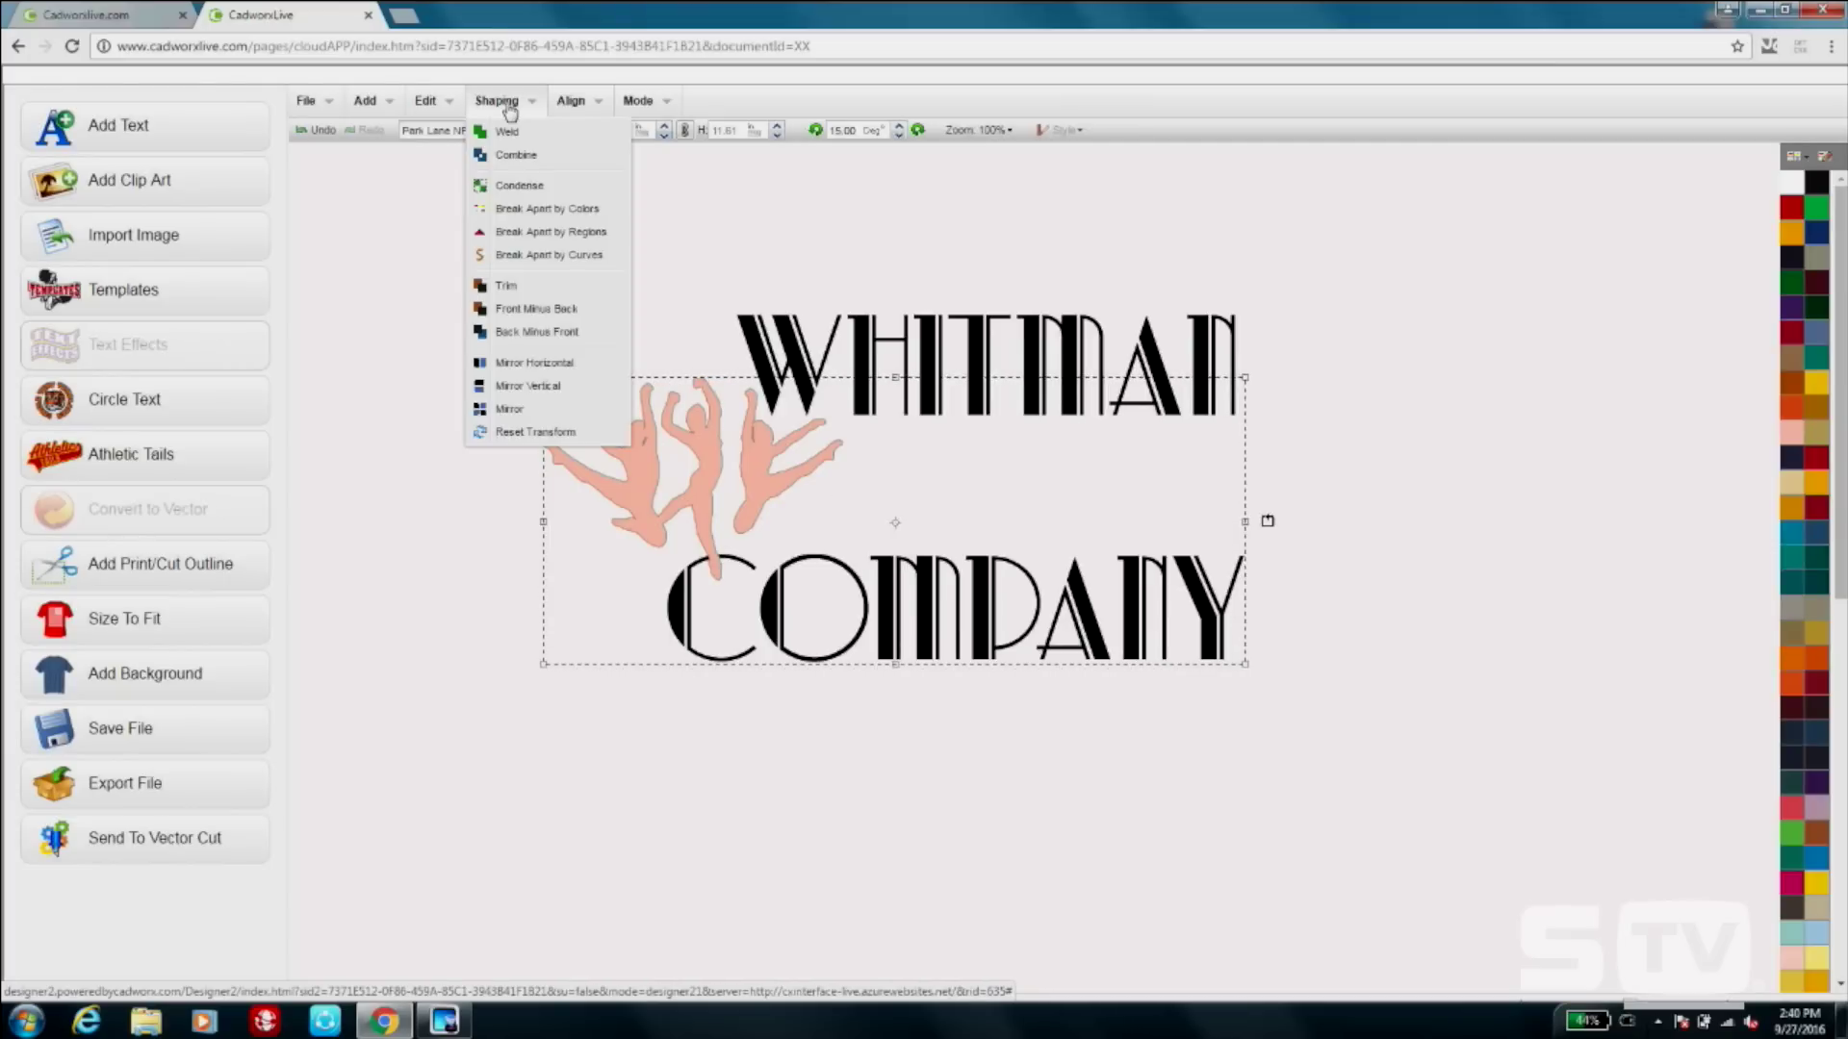
pyautogui.click(542, 335)
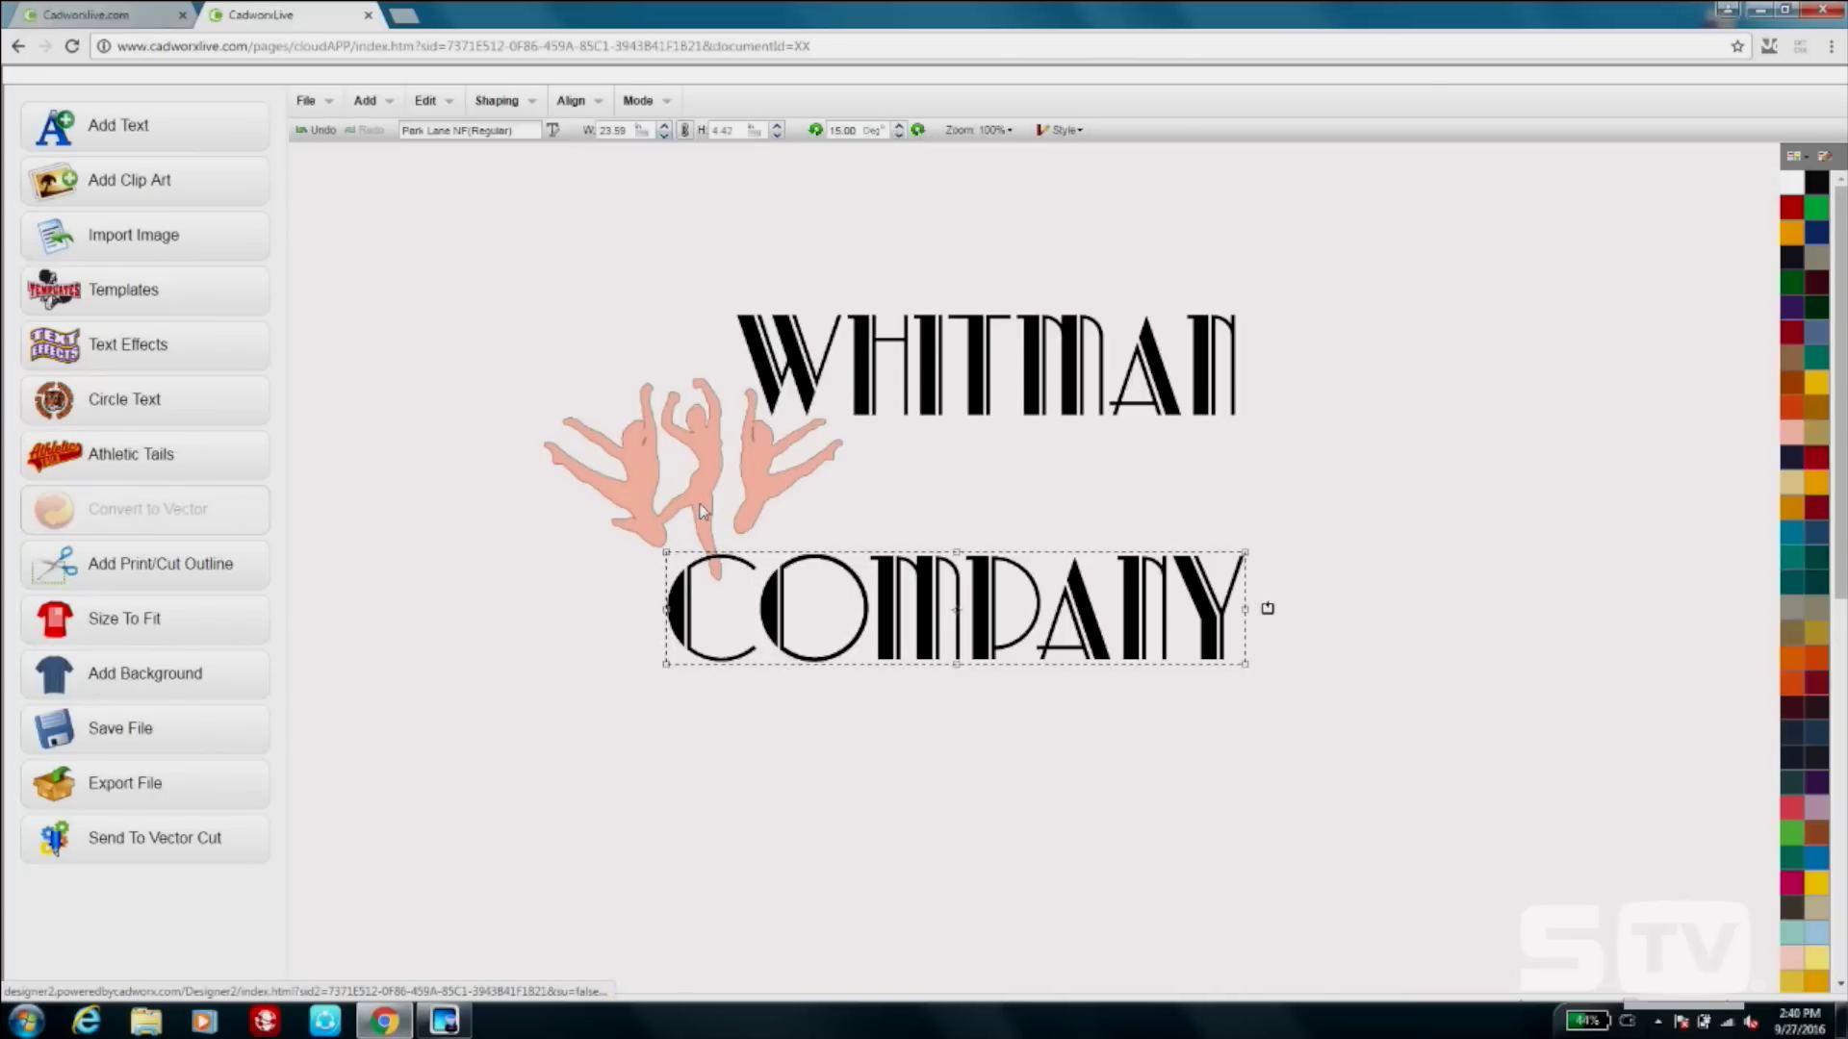
# Bring the dancers to front and forward one, and send COMPANY to the back.
pyautogui.click(701, 510)
pyautogui.rightClick(702, 508)
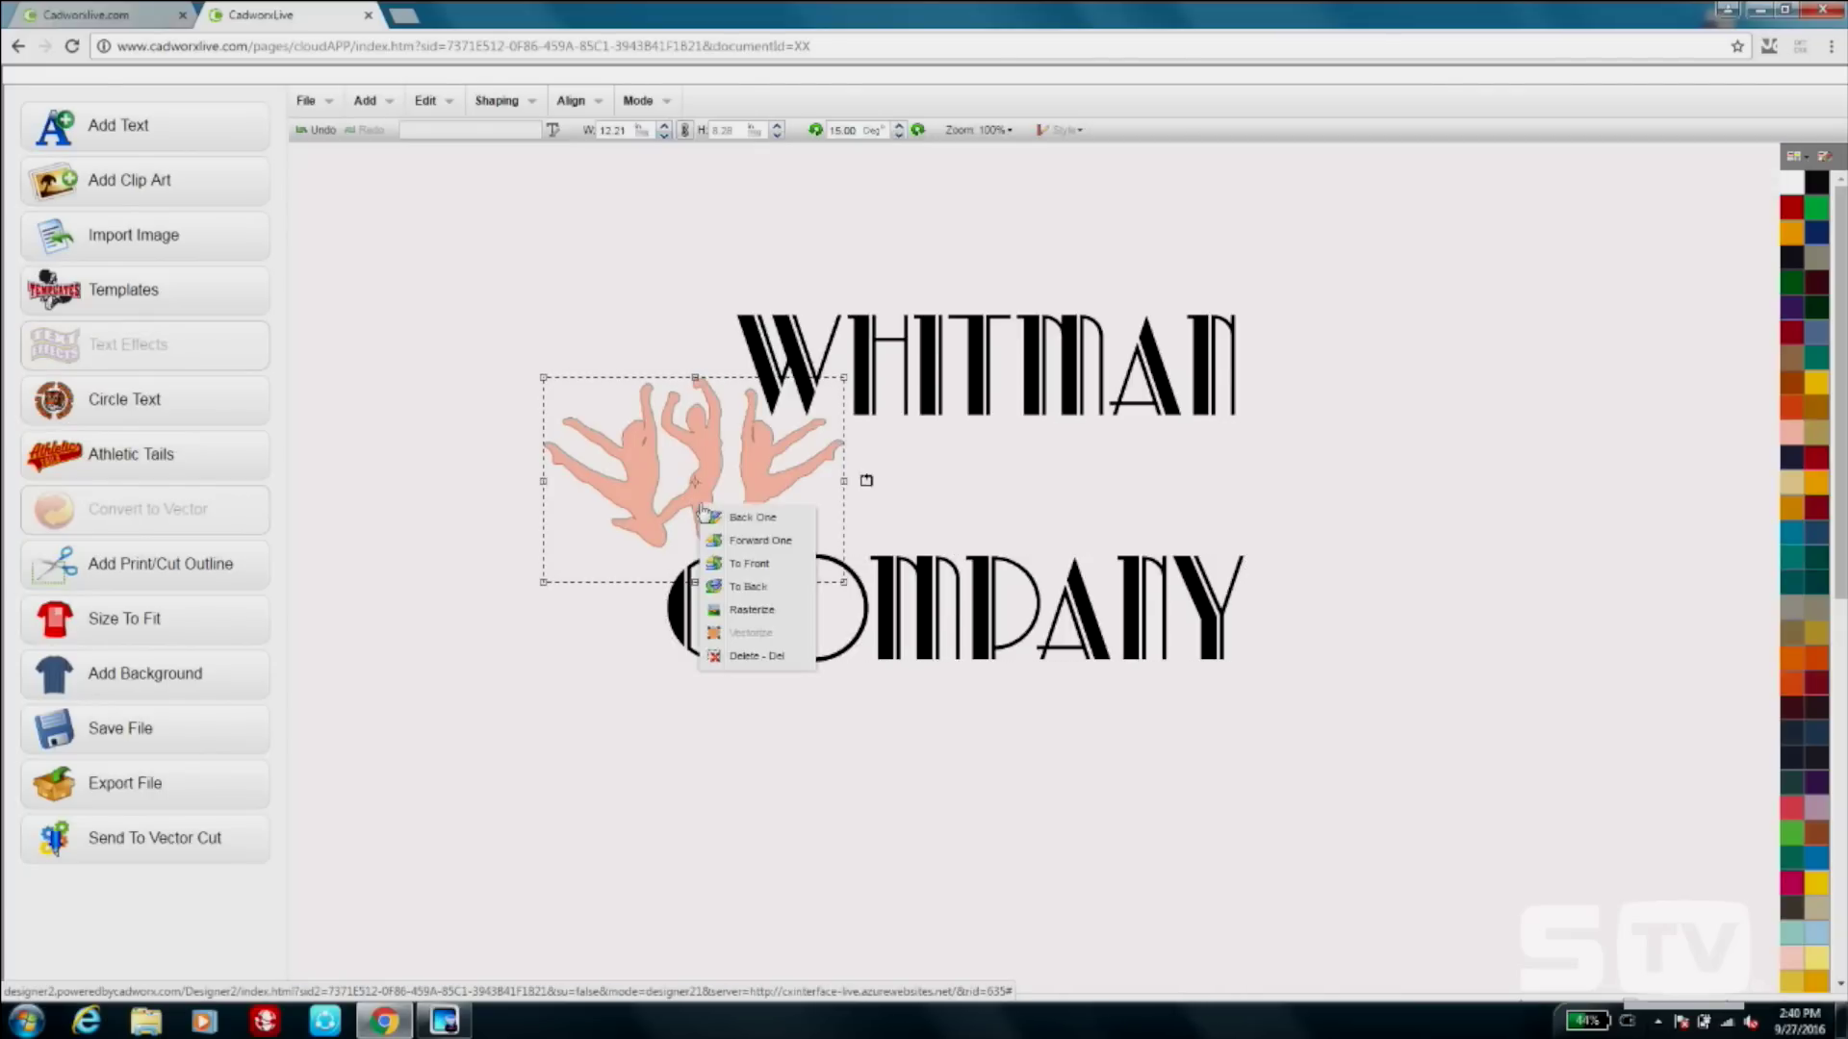
pyautogui.click(762, 565)
pyautogui.rightClick(686, 480)
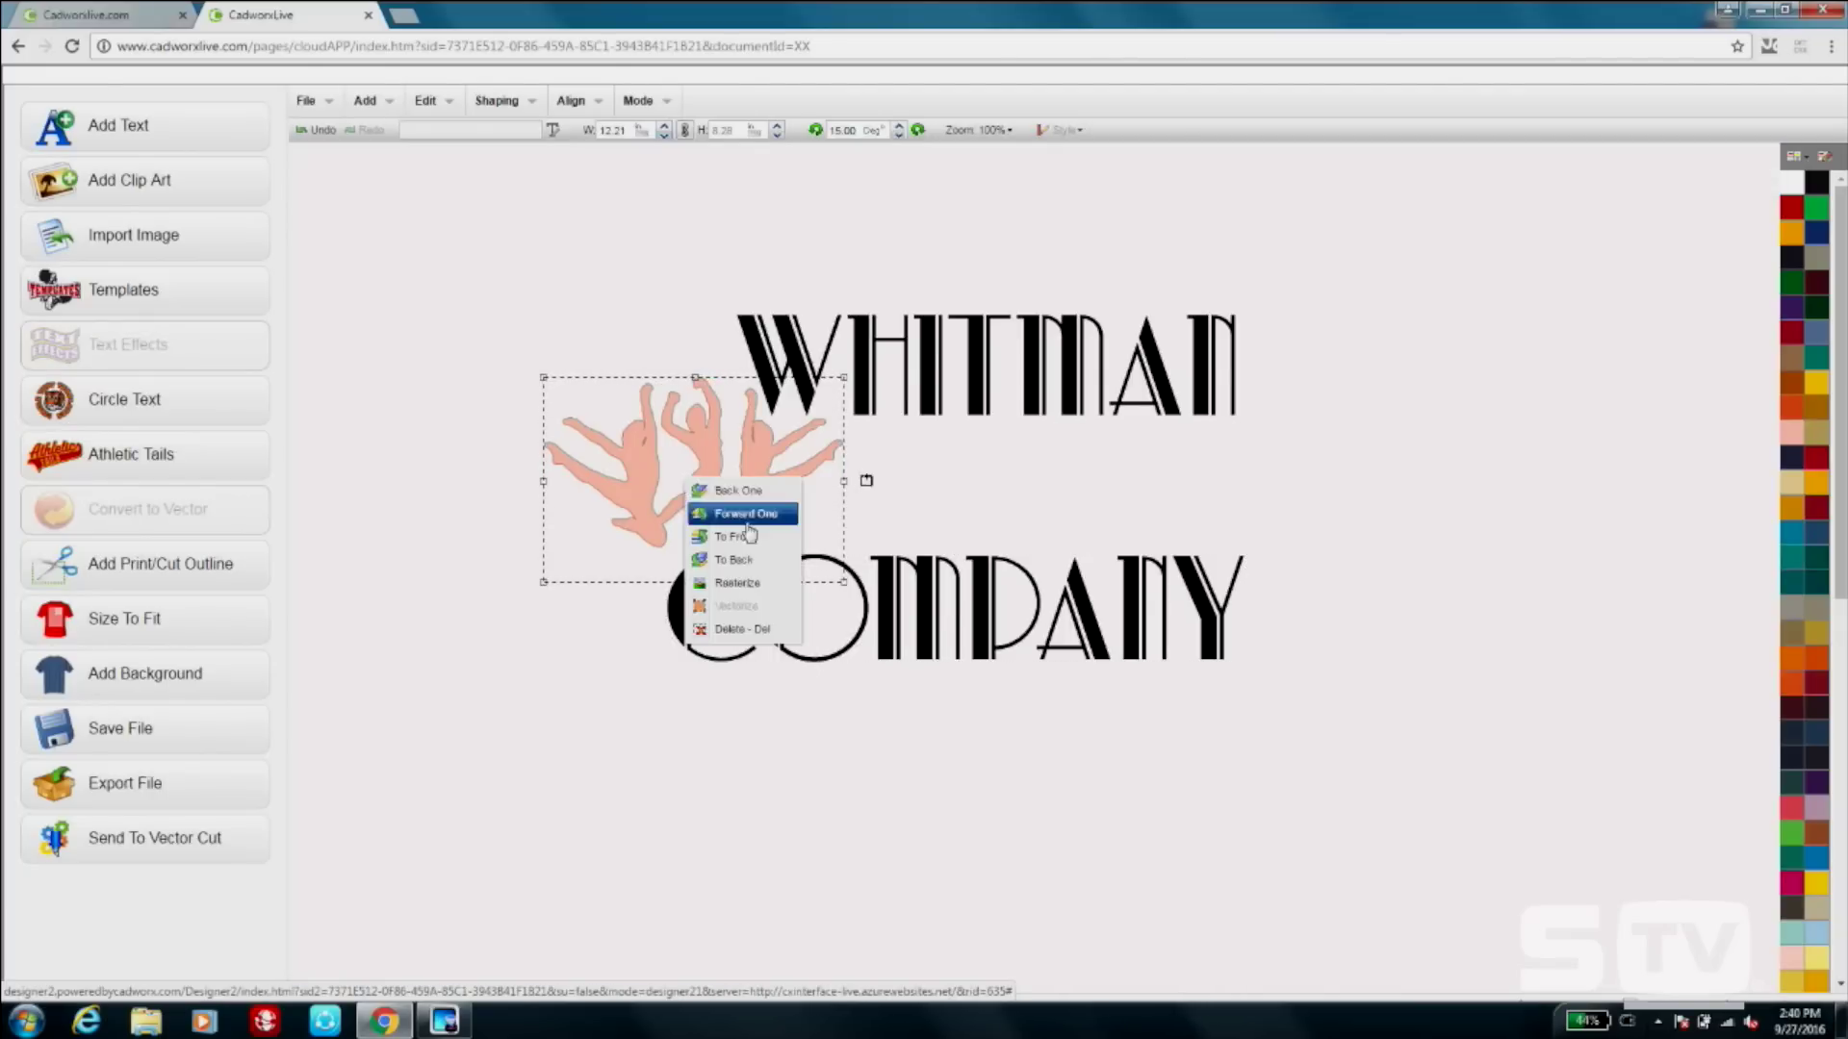
pyautogui.click(786, 545)
pyautogui.click(995, 619)
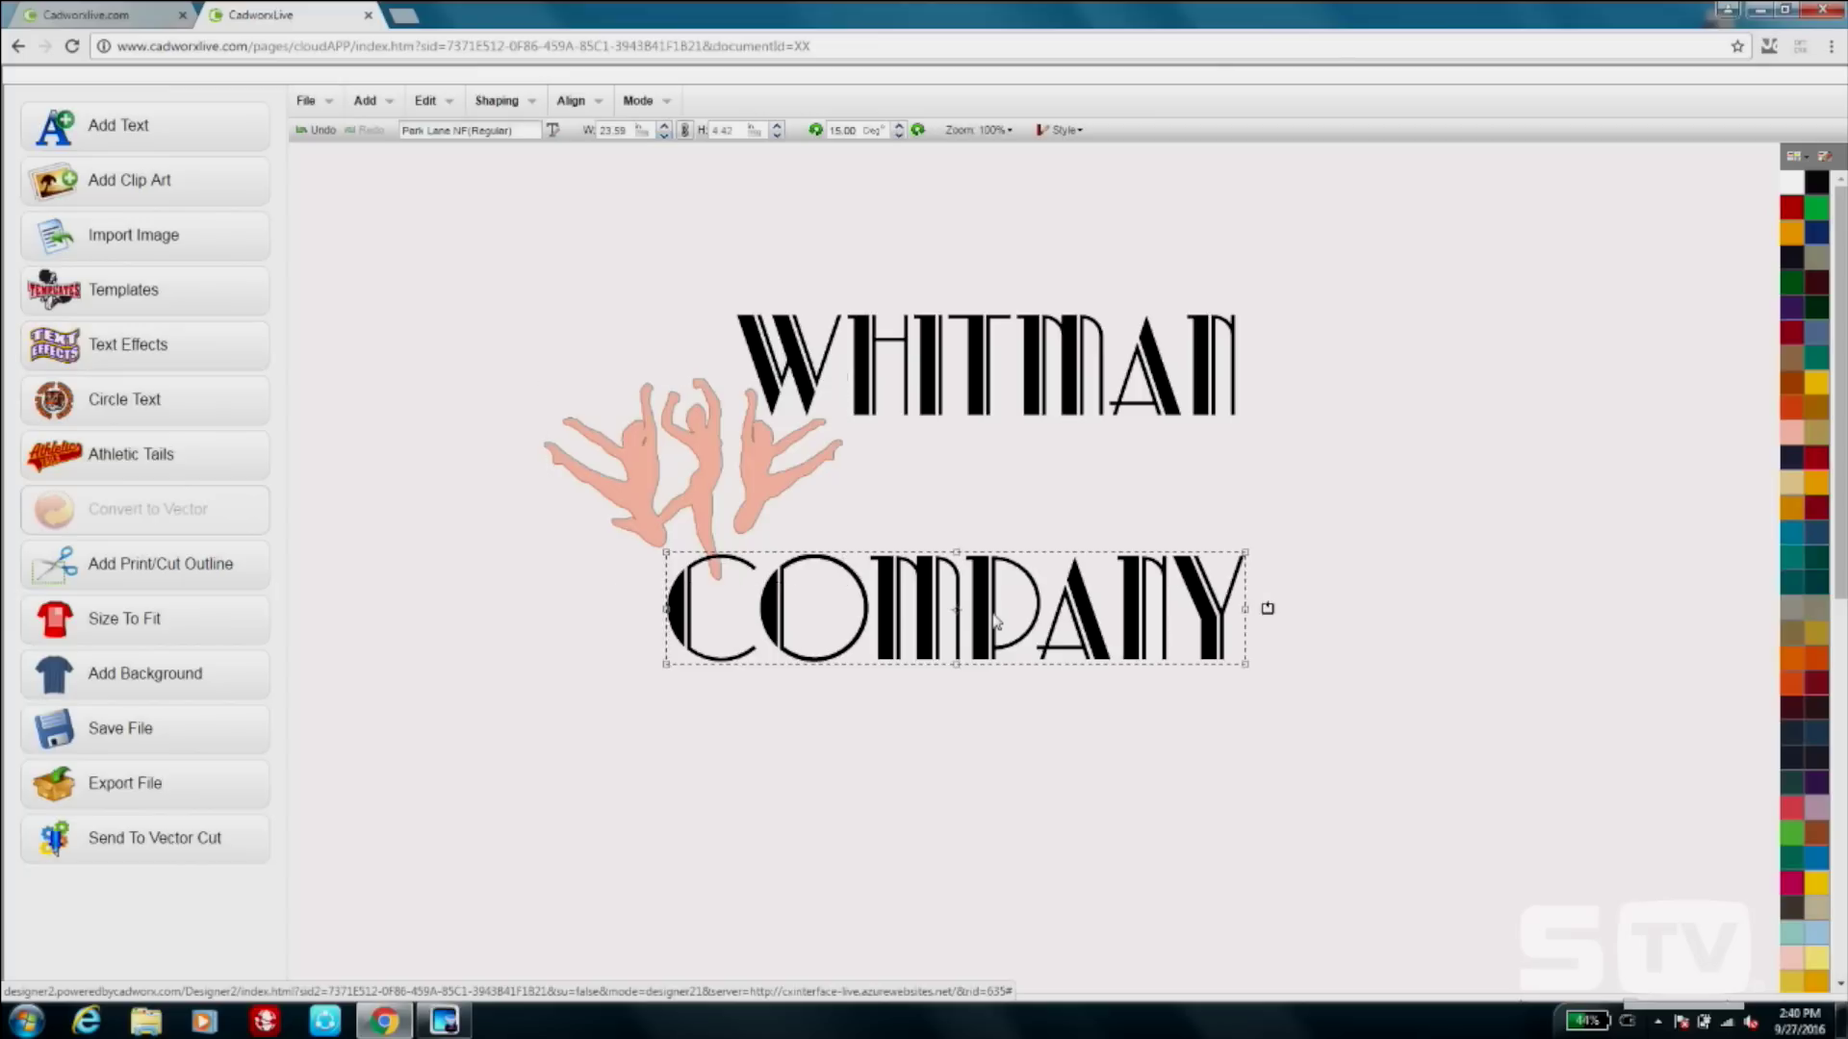
pyautogui.rightClick(995, 619)
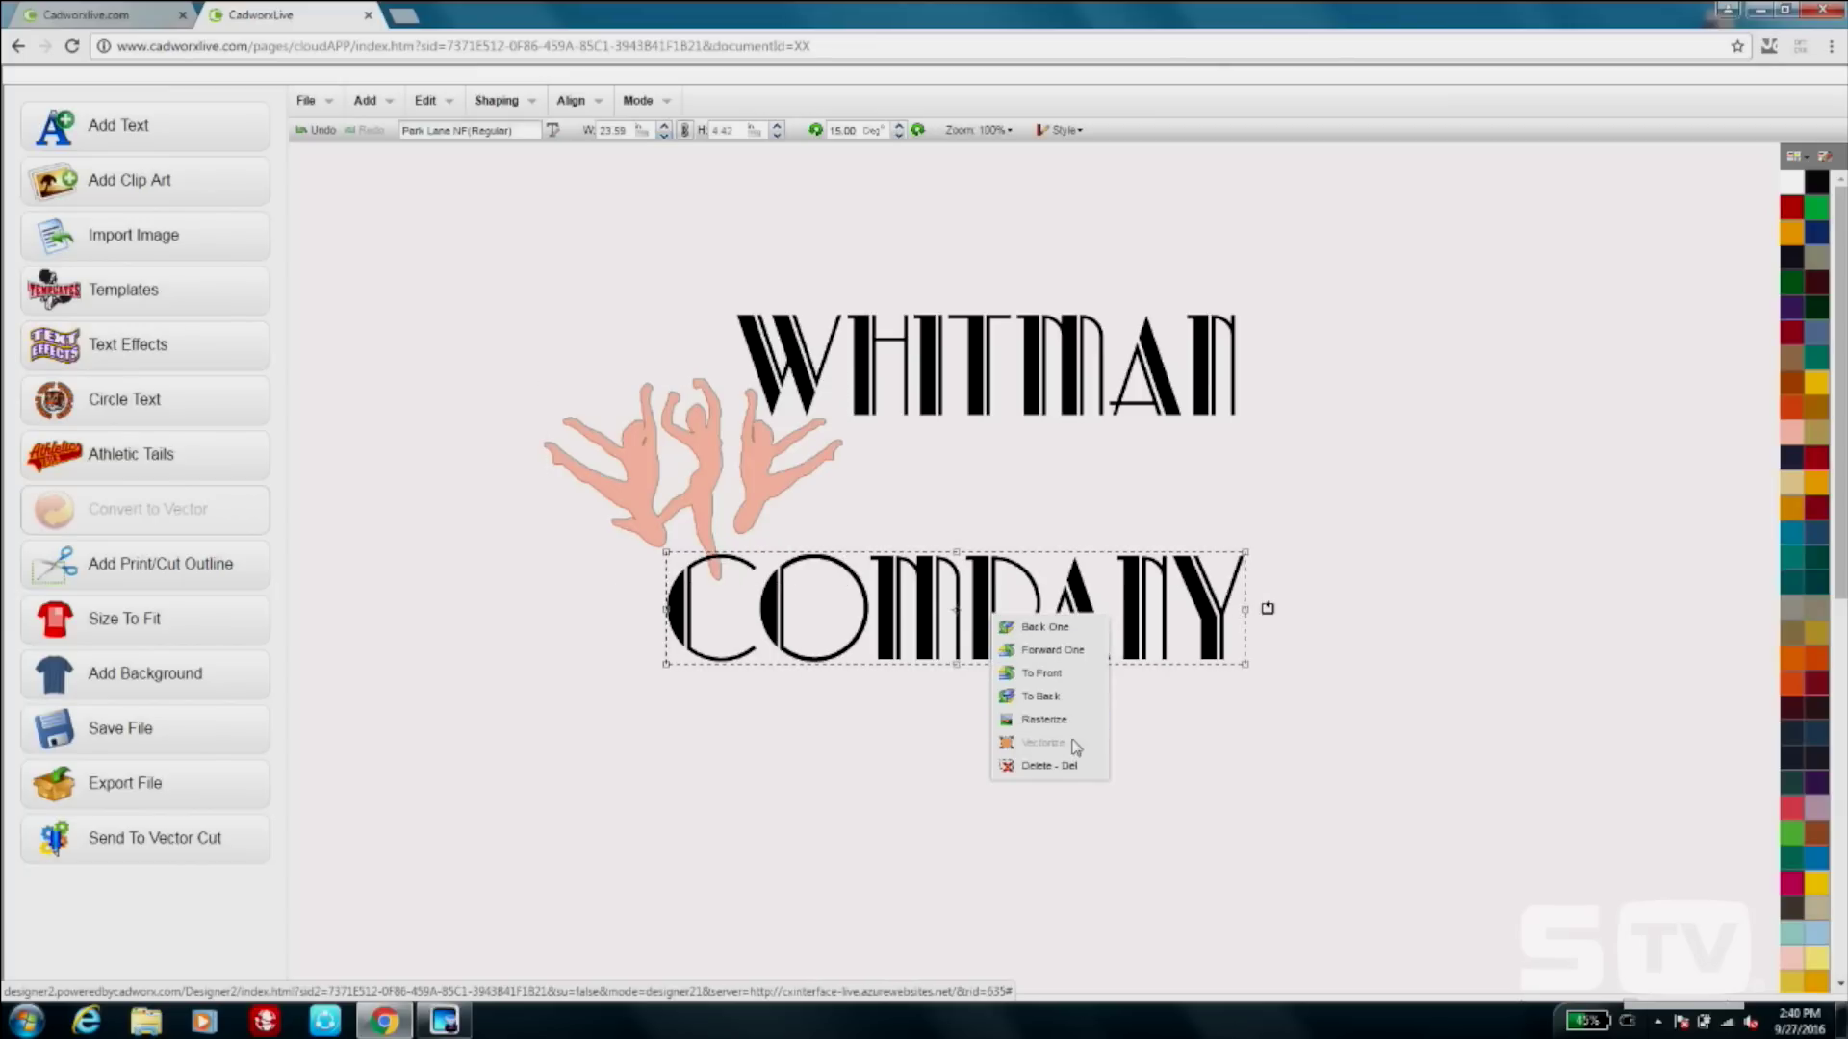
pyautogui.click(1078, 676)
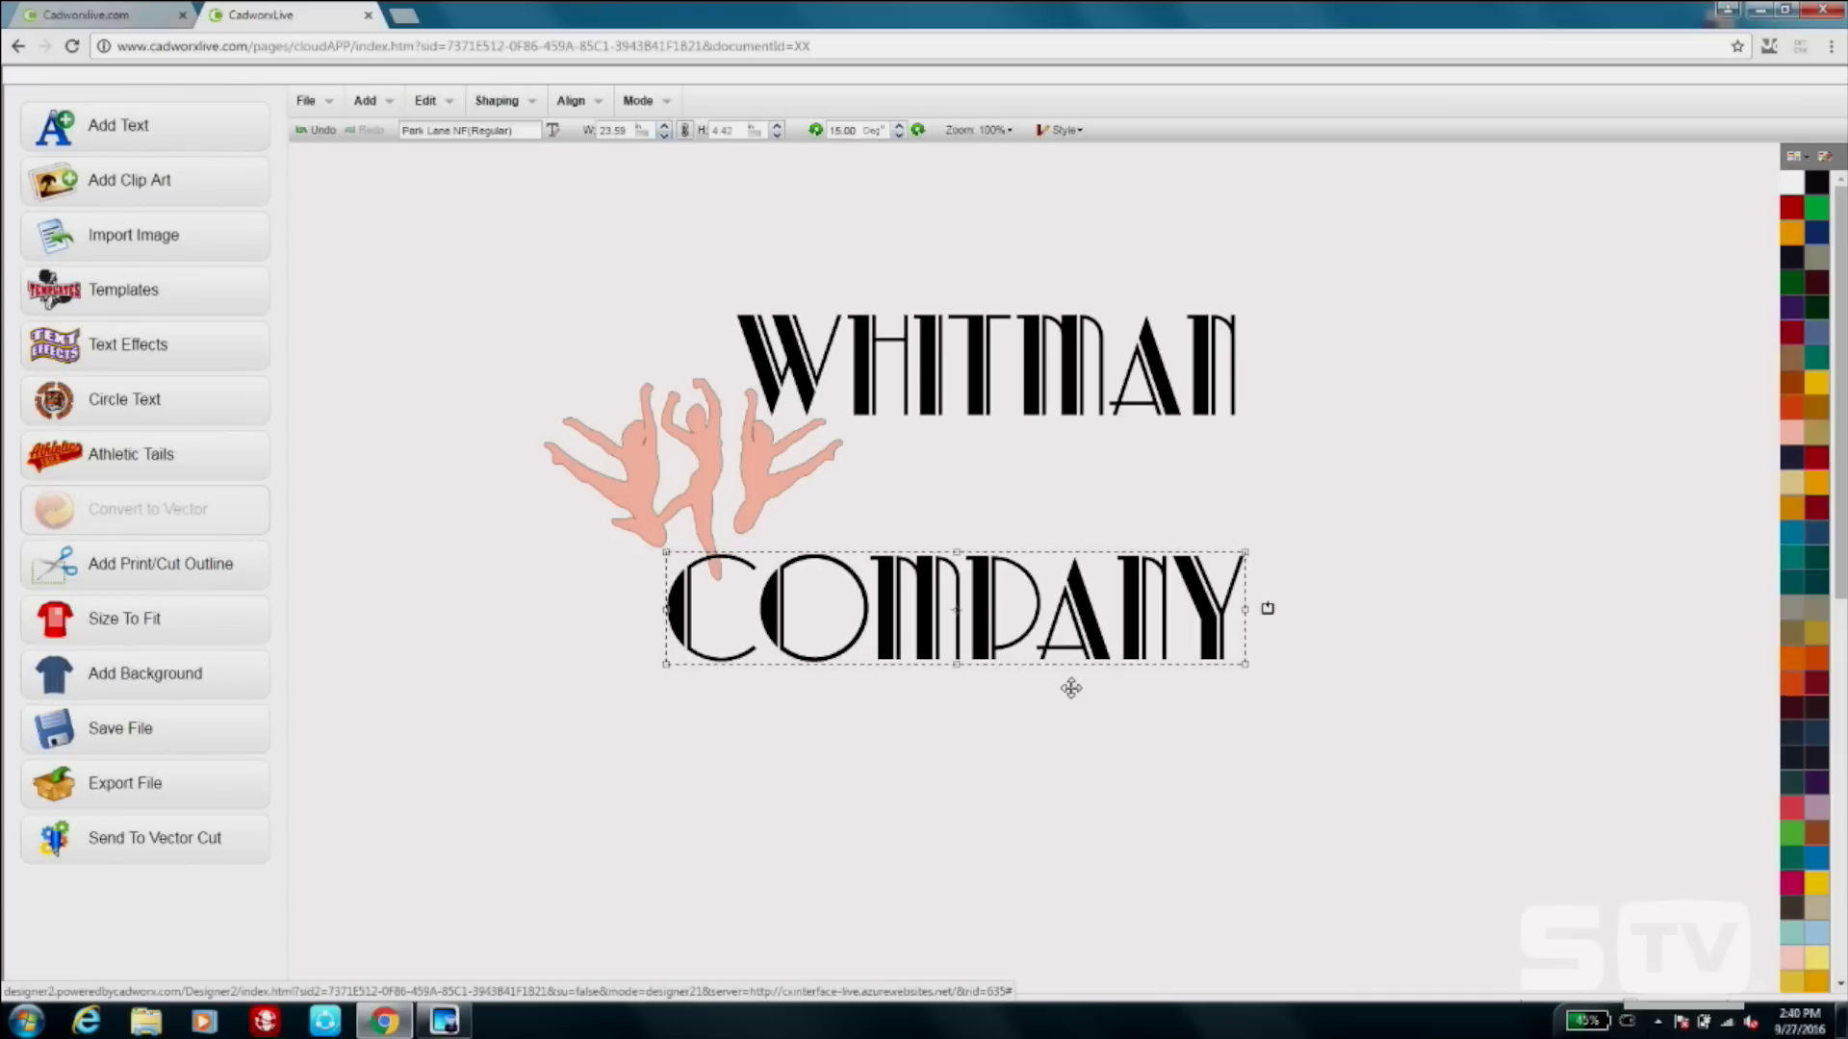
pyautogui.click(693, 514)
pyautogui.click(920, 624)
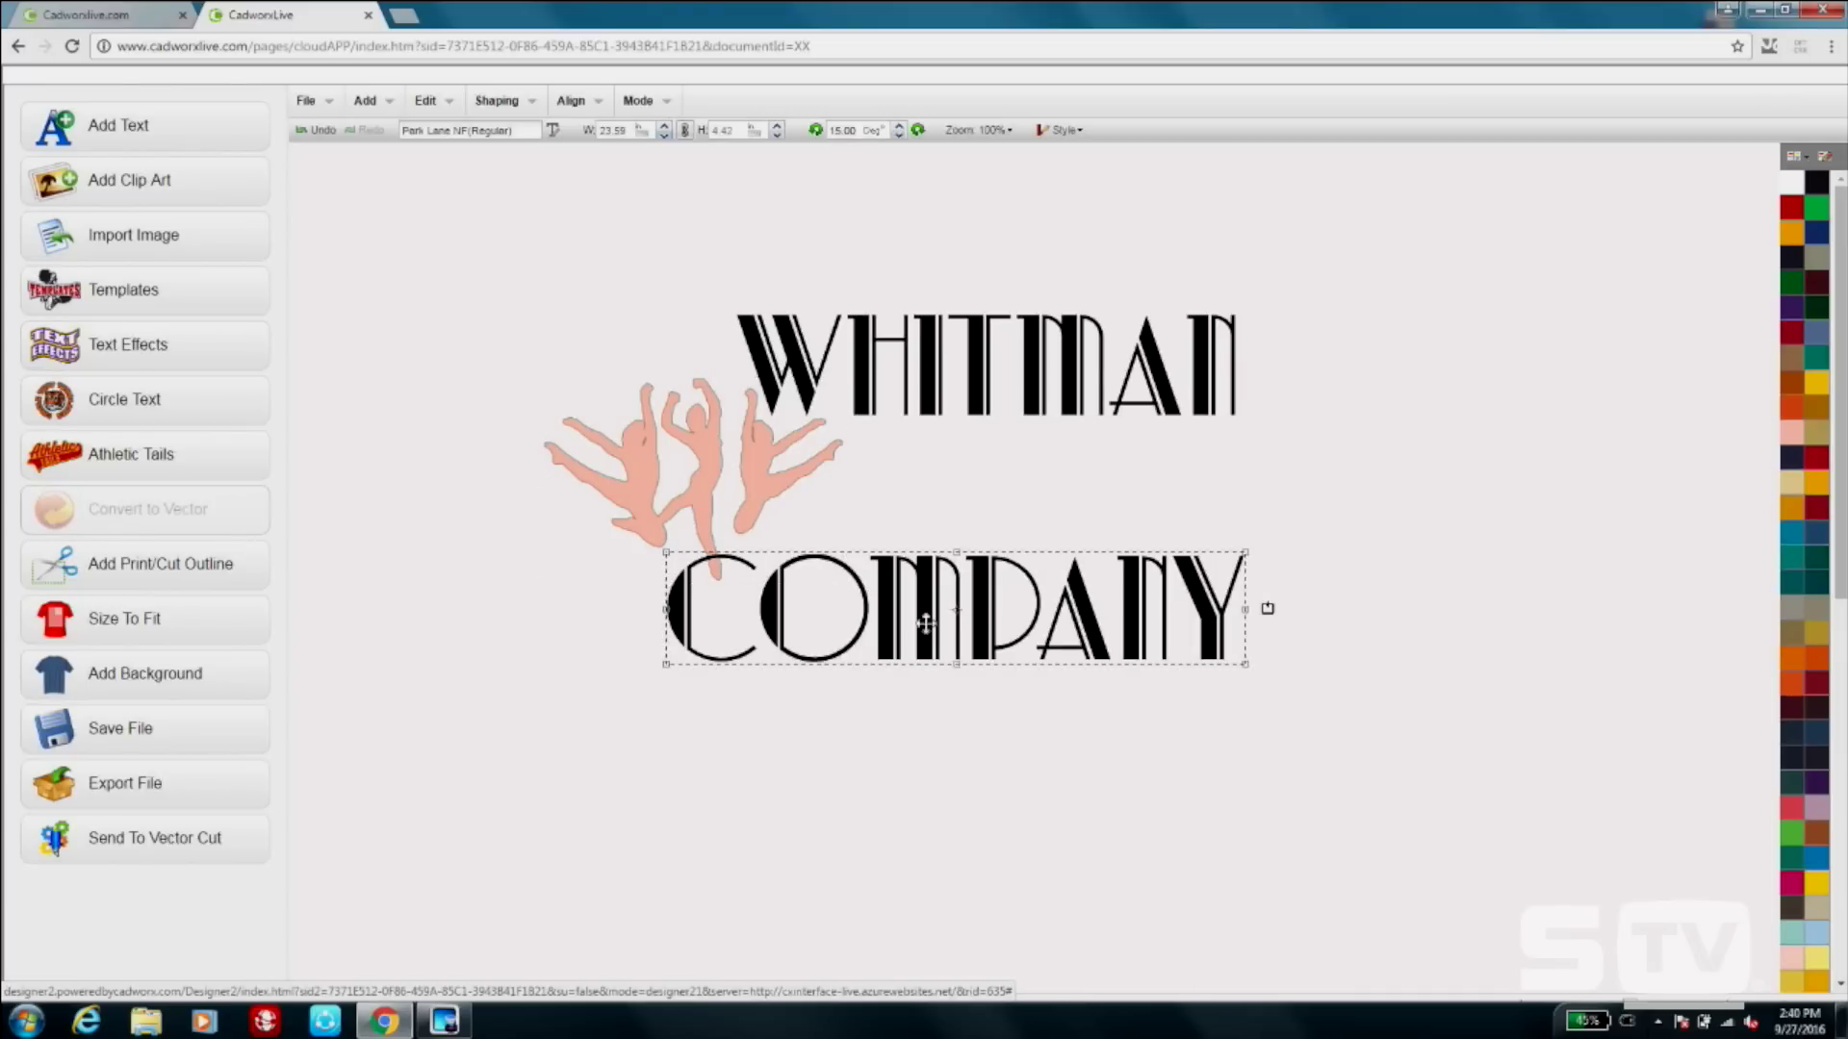
pyautogui.rightClick(801, 626)
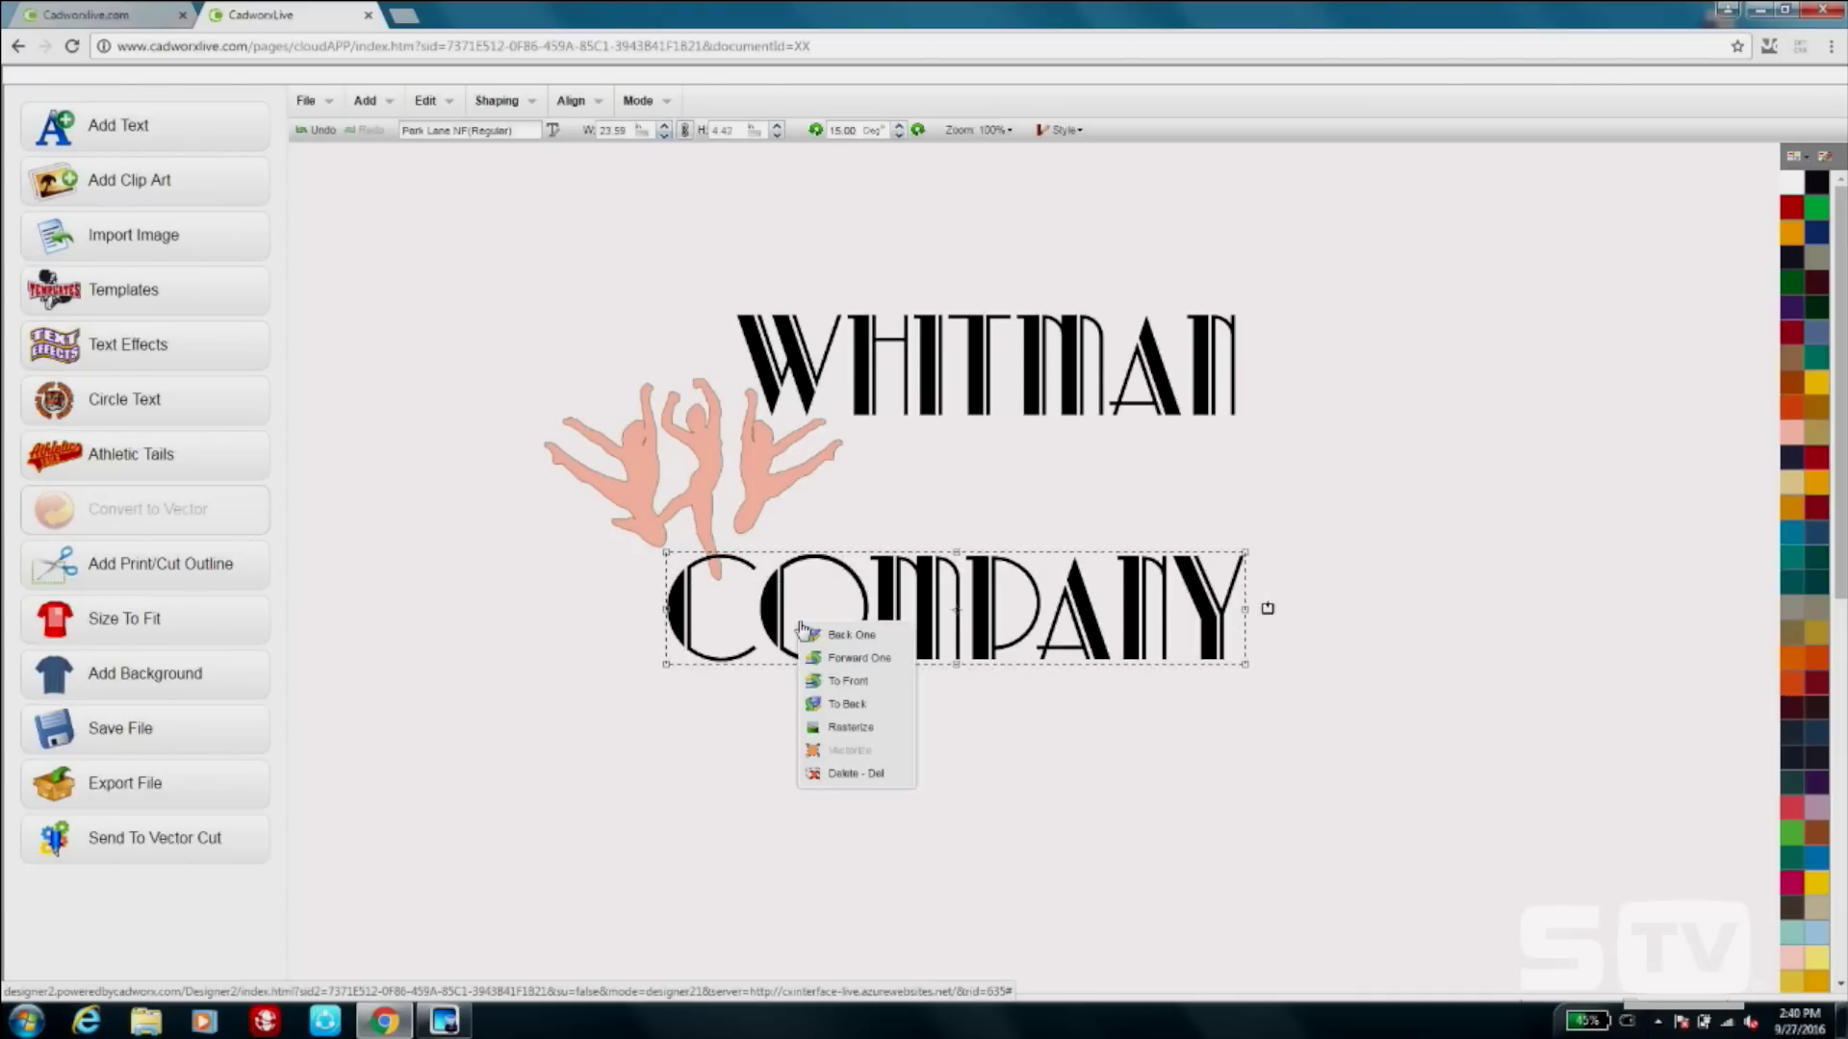
pyautogui.click(871, 683)
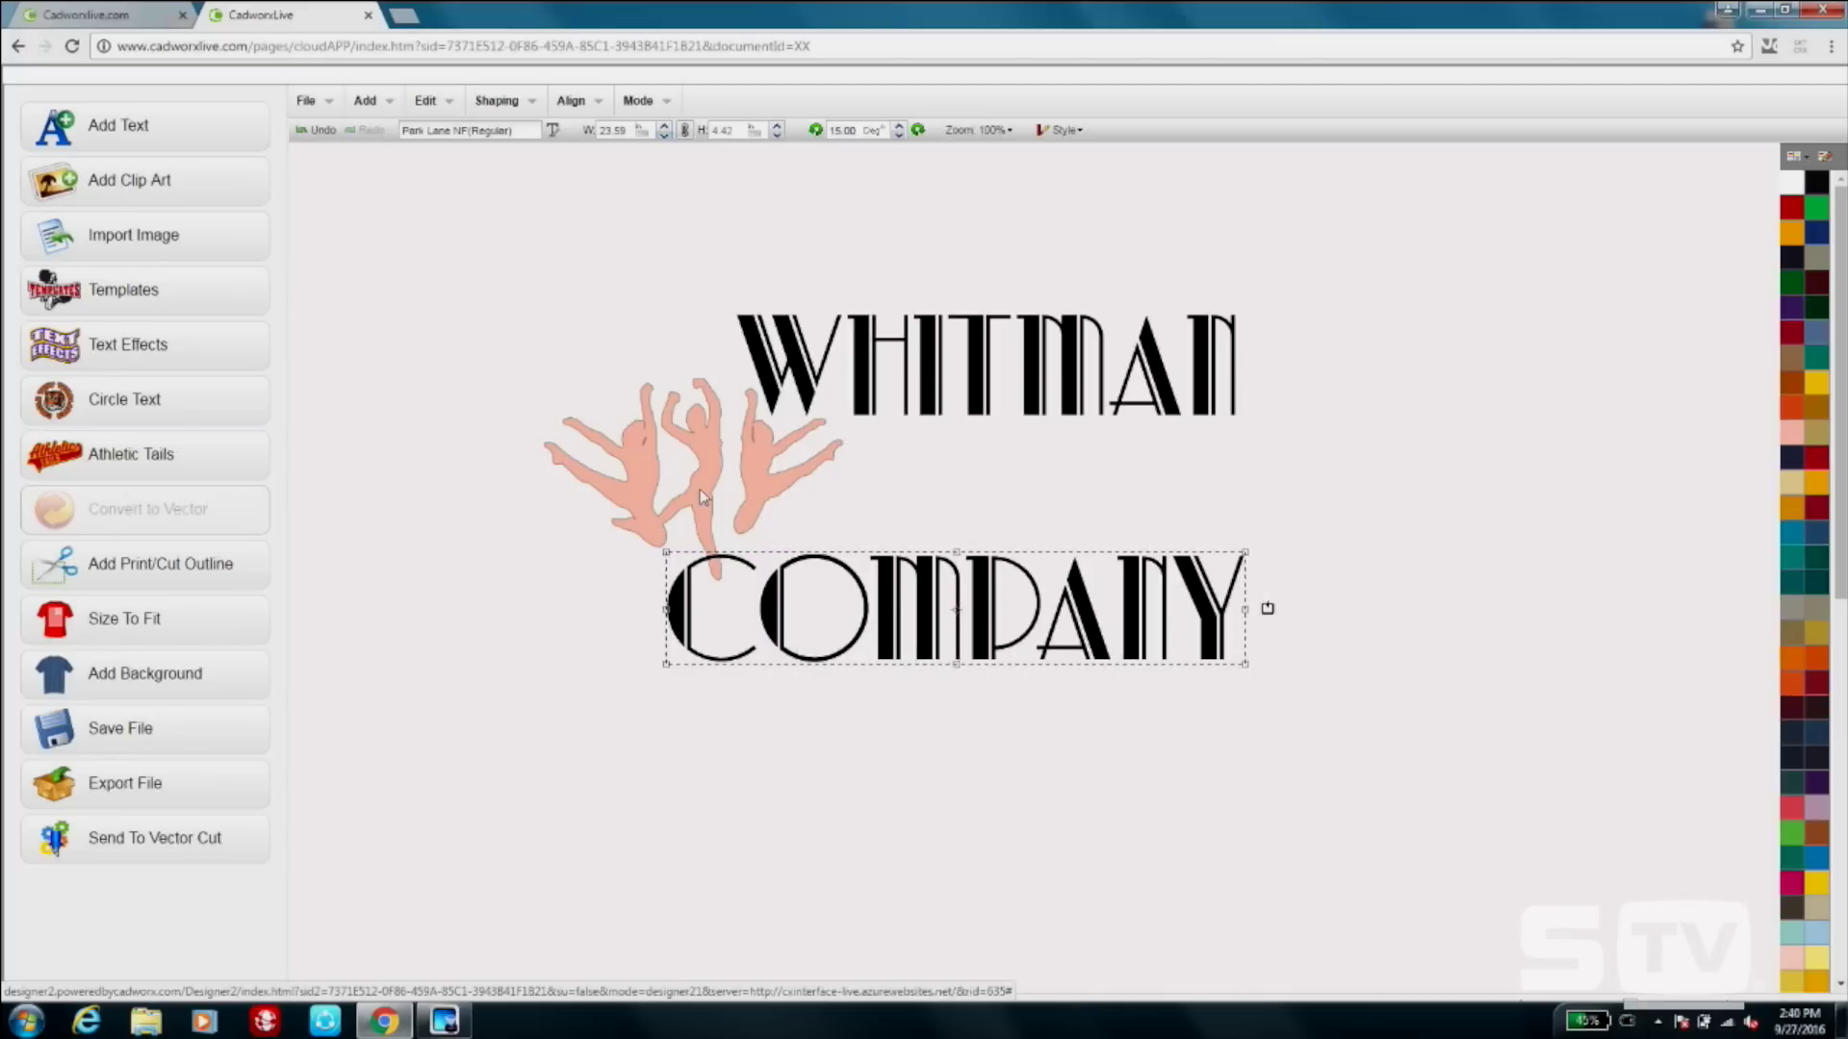
# Try moving the dancers up and left off the text, then undo twice.
pyautogui.click(704, 526)
pyautogui.moveTo(704, 526); pyautogui.dragTo(647, 417)
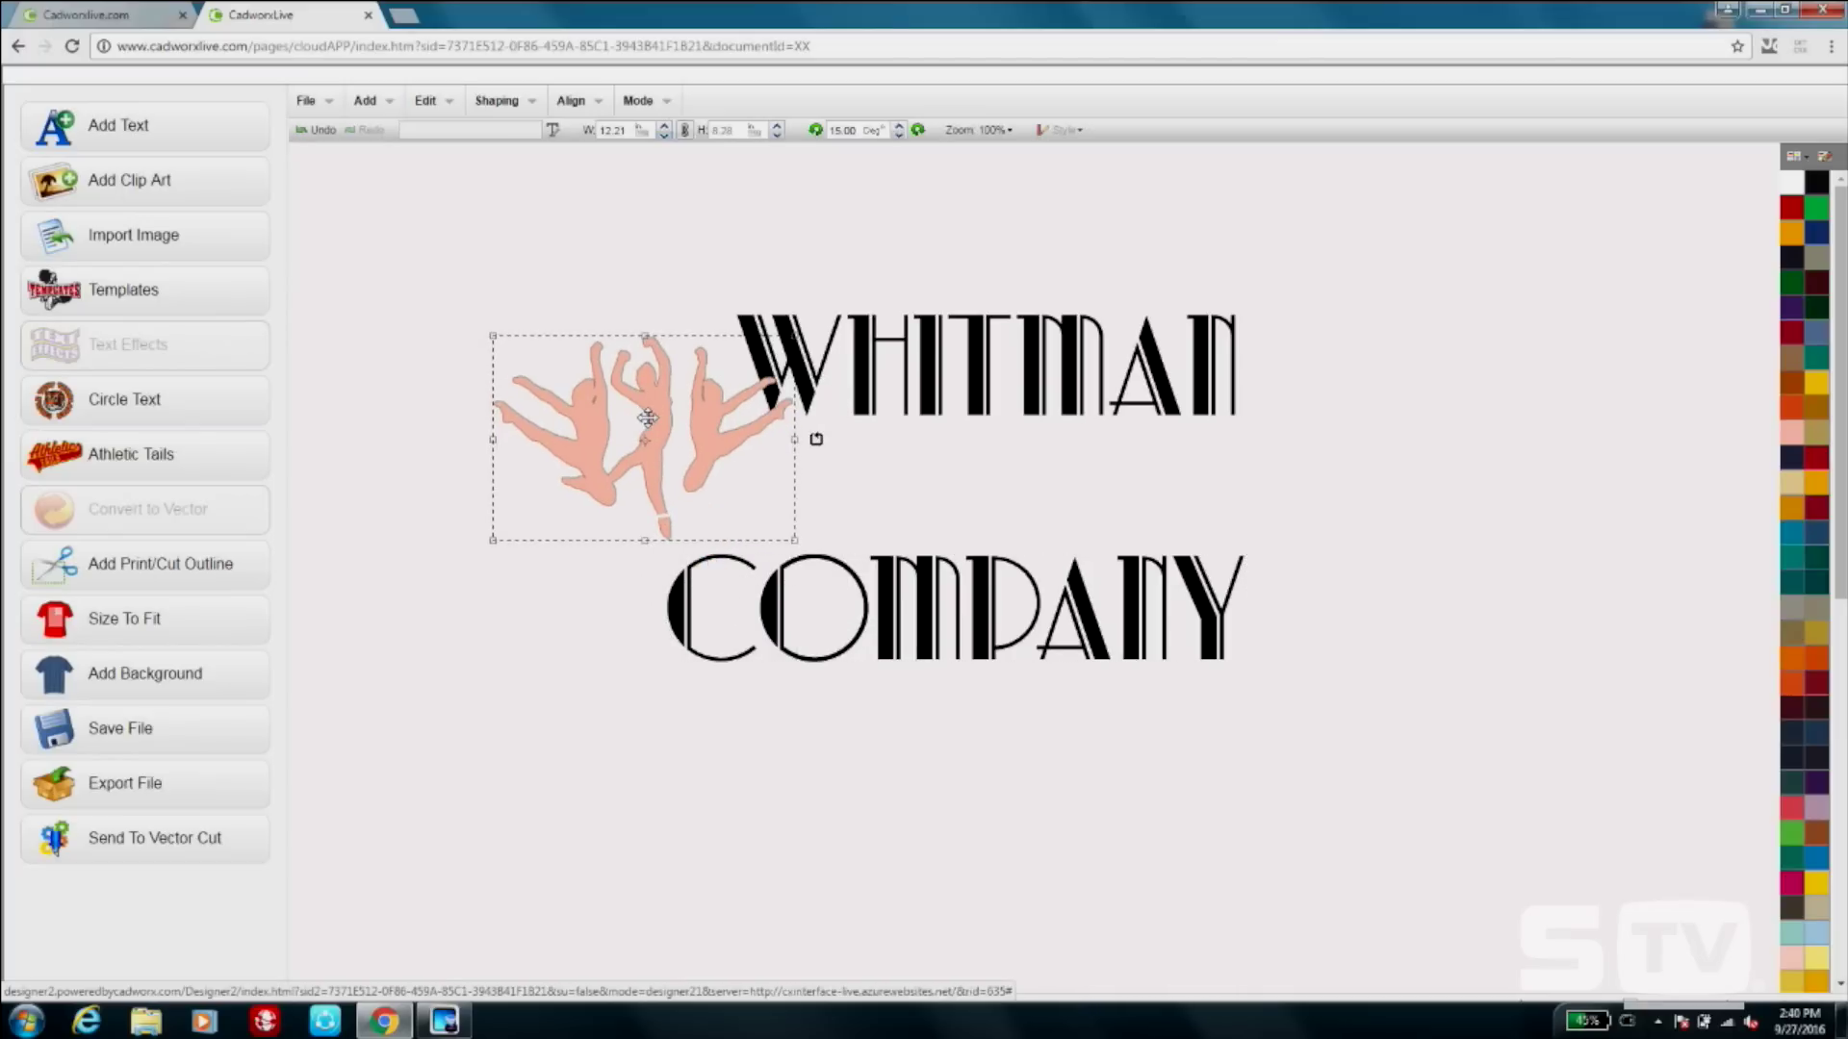
pyautogui.click(319, 131)
pyautogui.click(319, 132)
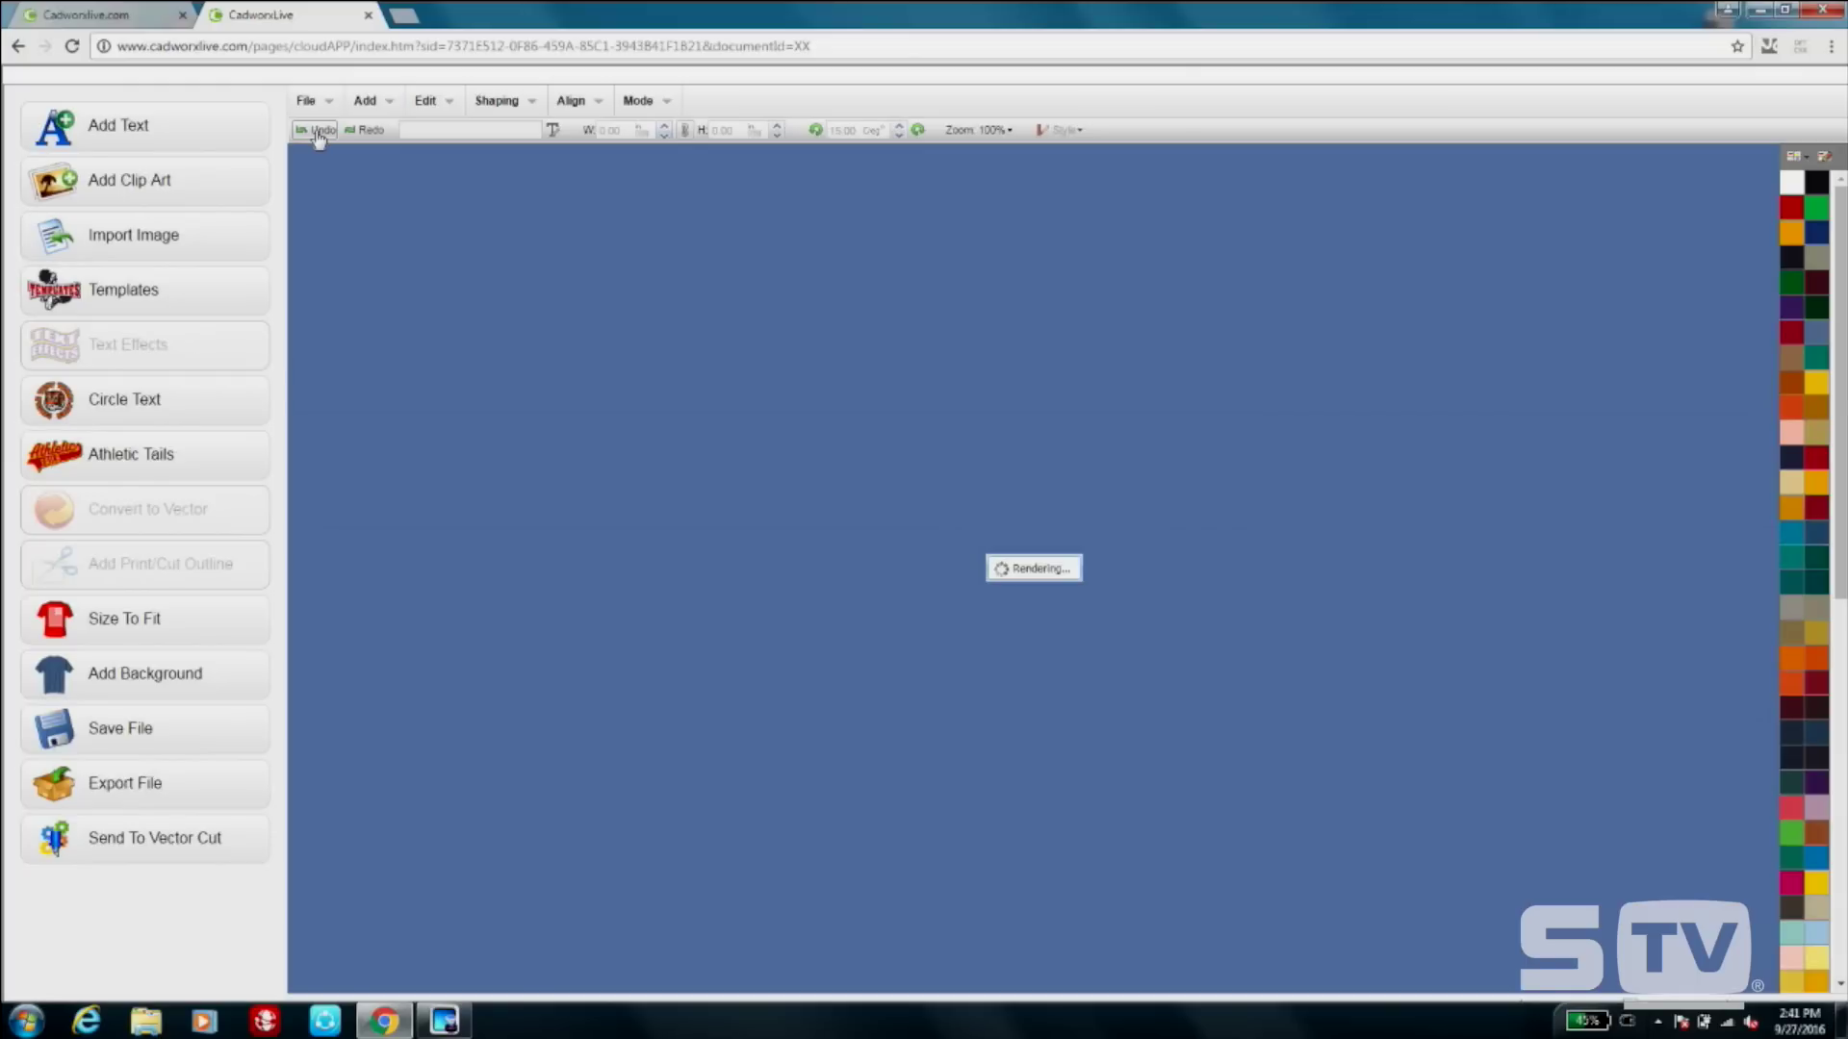
# Undo four more changes, then nudge the dancers right and change their stacking order.
pyautogui.click(319, 132)
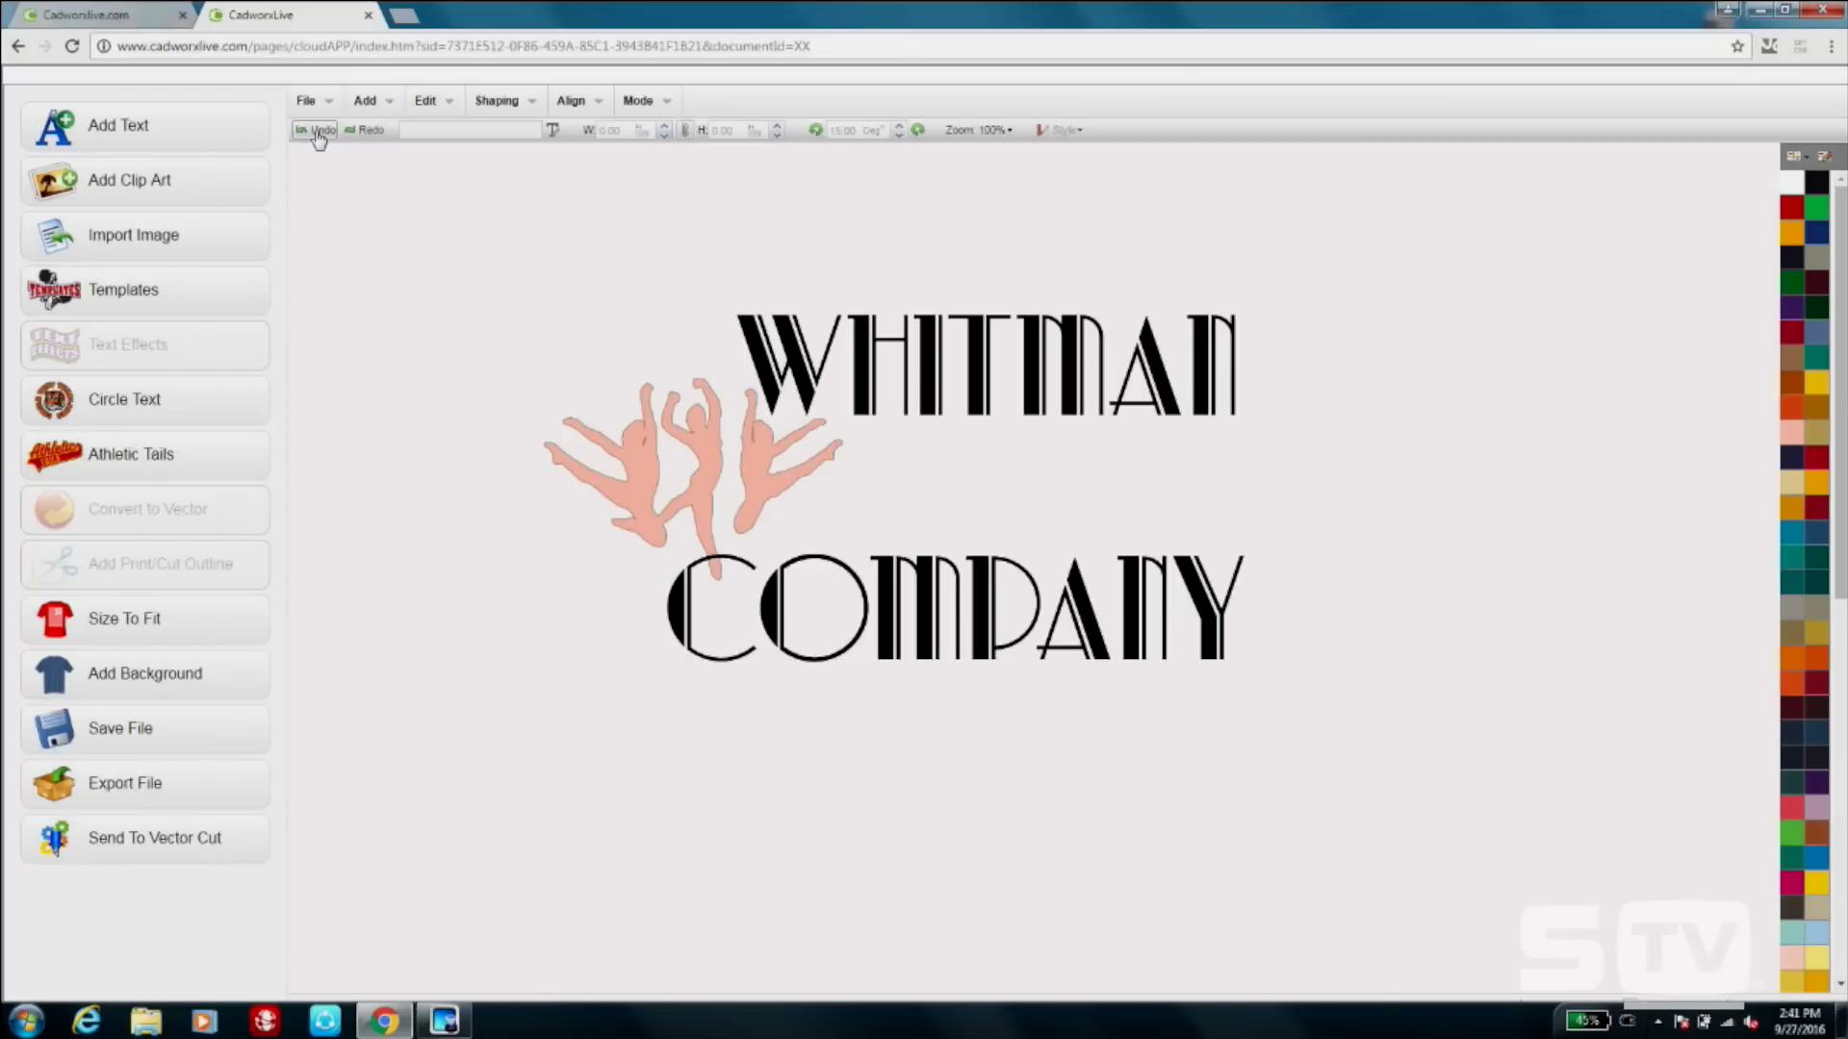
pyautogui.click(319, 132)
pyautogui.click(323, 132)
pyautogui.click(317, 132)
pyautogui.click(680, 463)
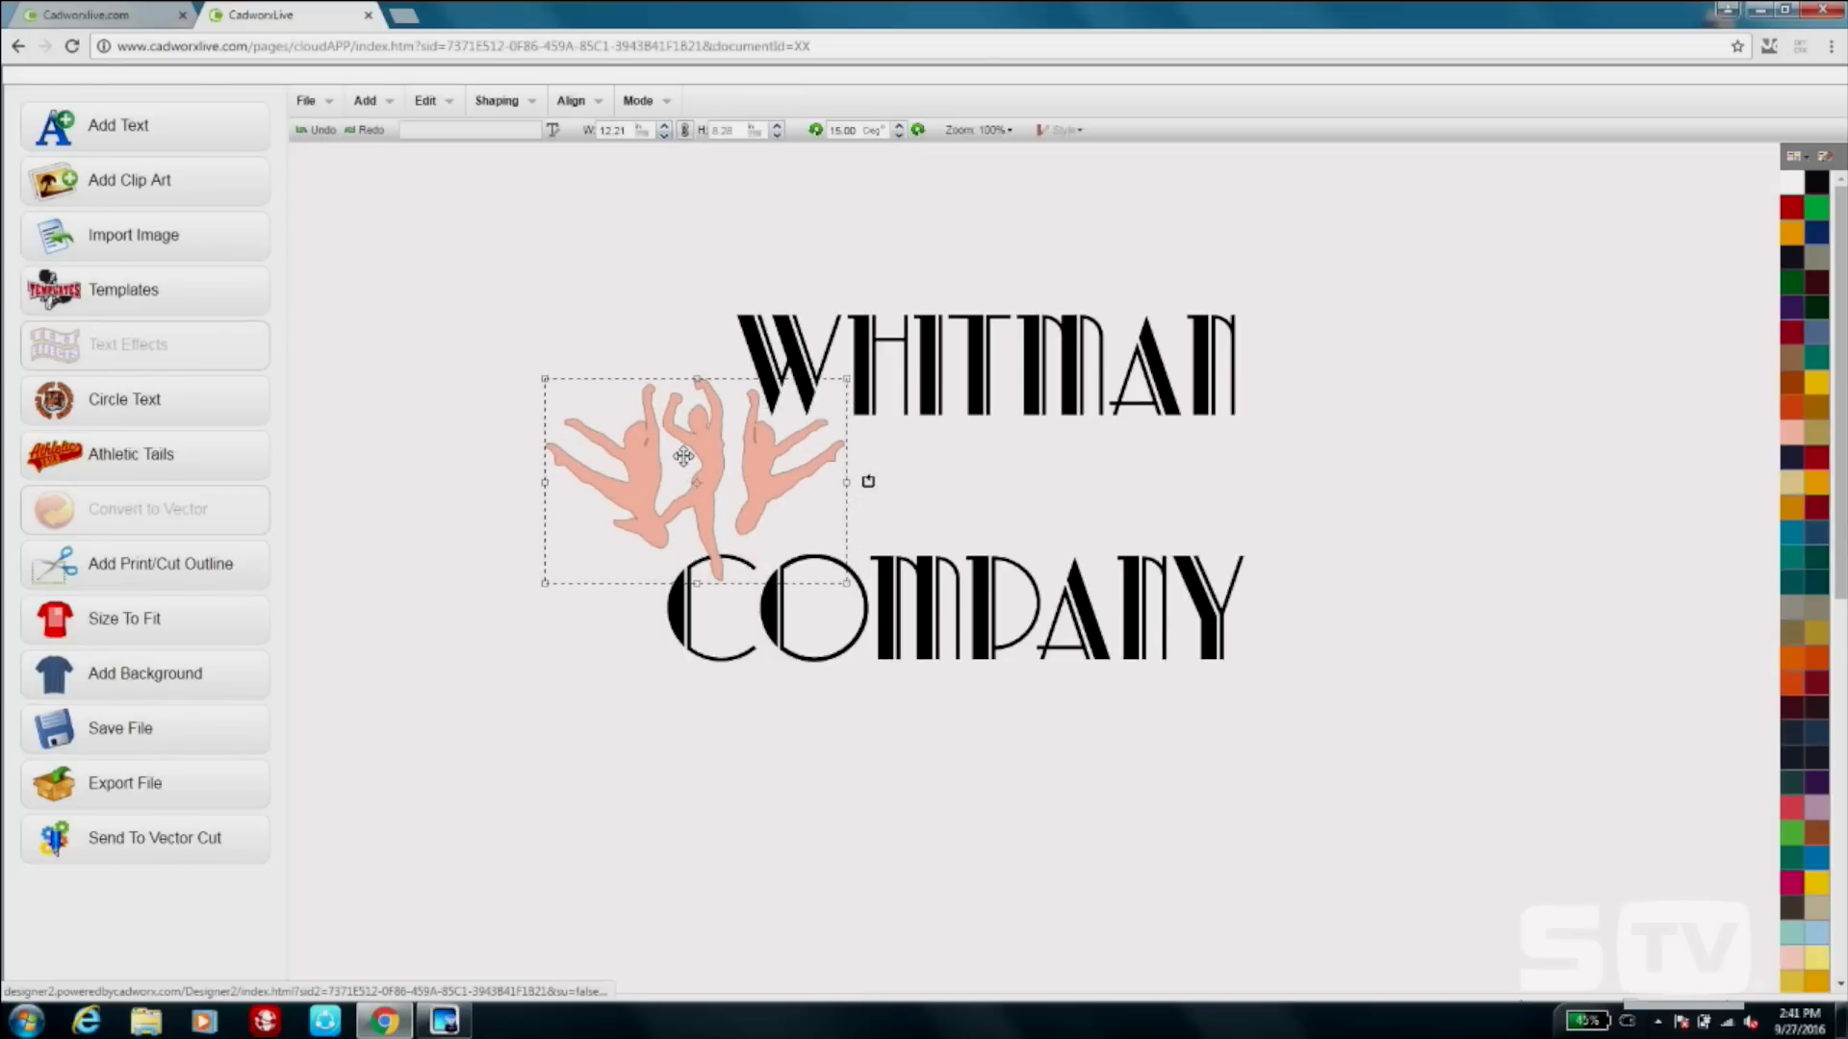
pyautogui.moveTo(684, 456); pyautogui.dragTo(687, 456)
pyautogui.rightClick(687, 456)
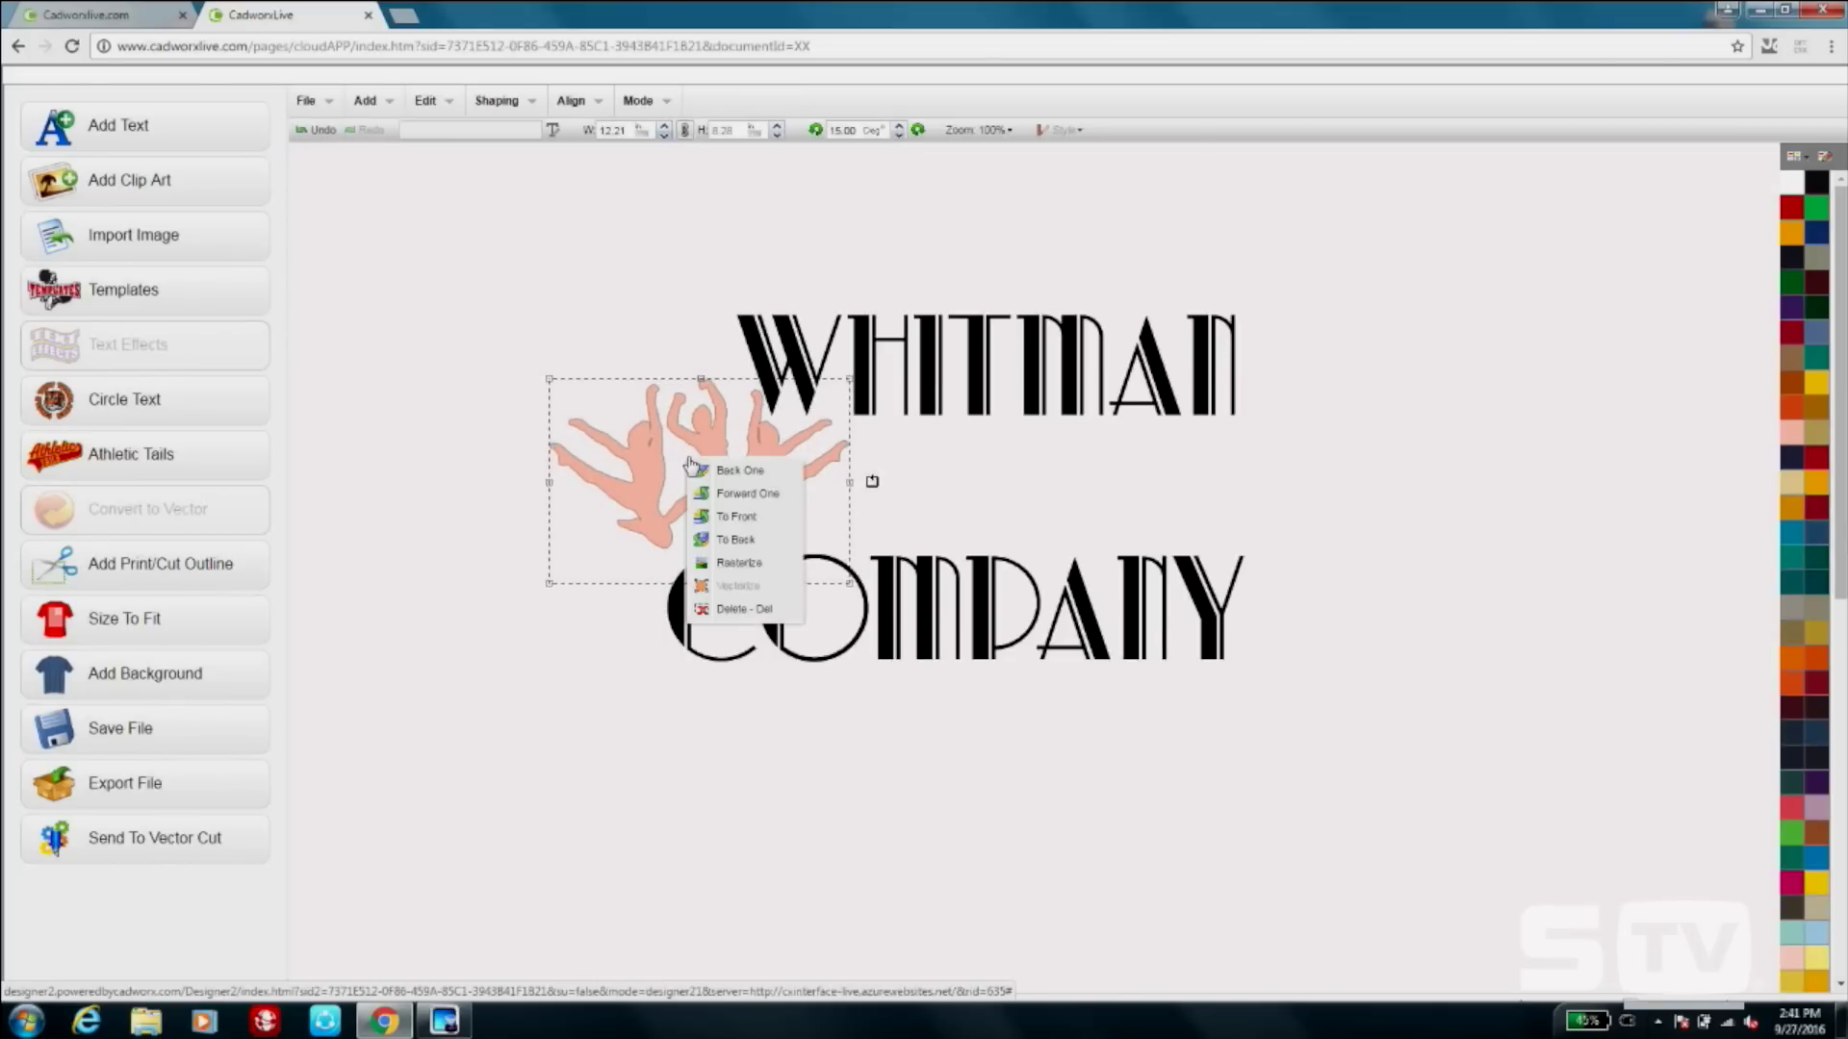
pyautogui.click(760, 516)
# Send COMPANY to back, apply Back Minus Front with the dancers, and check the cut-out.
pyautogui.click(1068, 609)
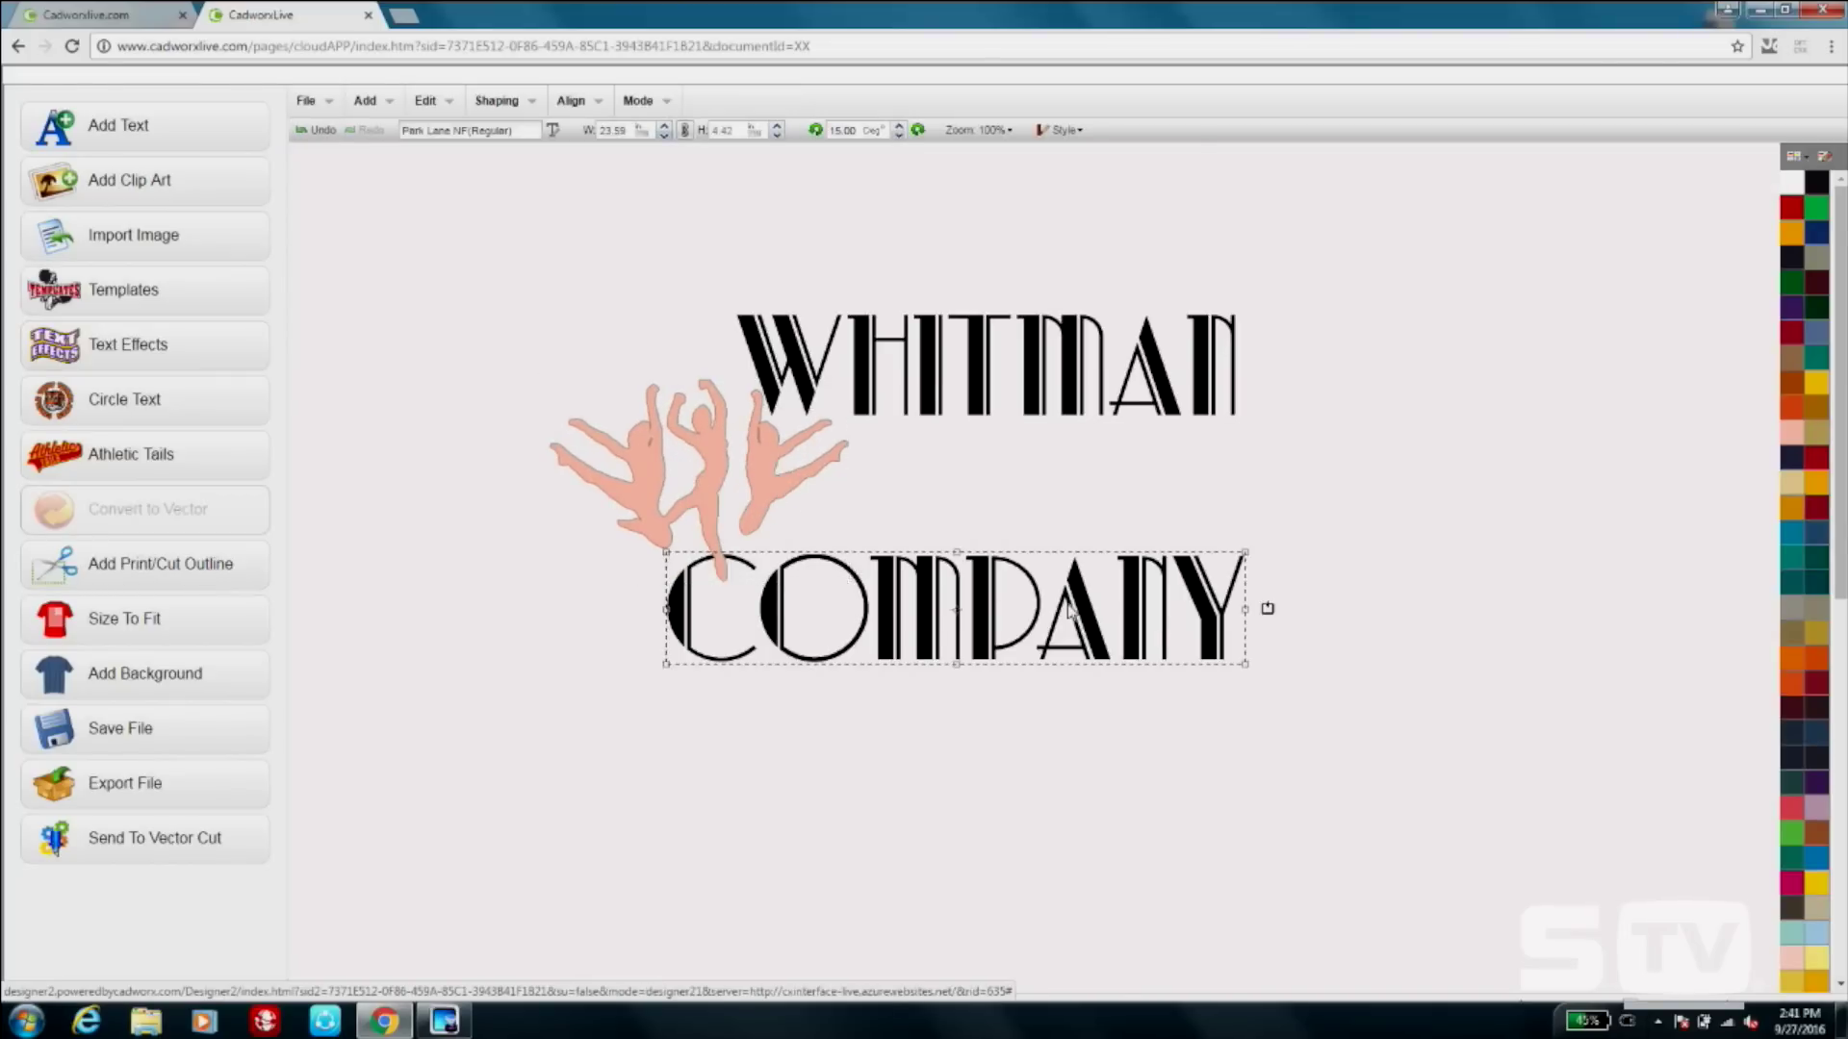
pyautogui.rightClick(1067, 609)
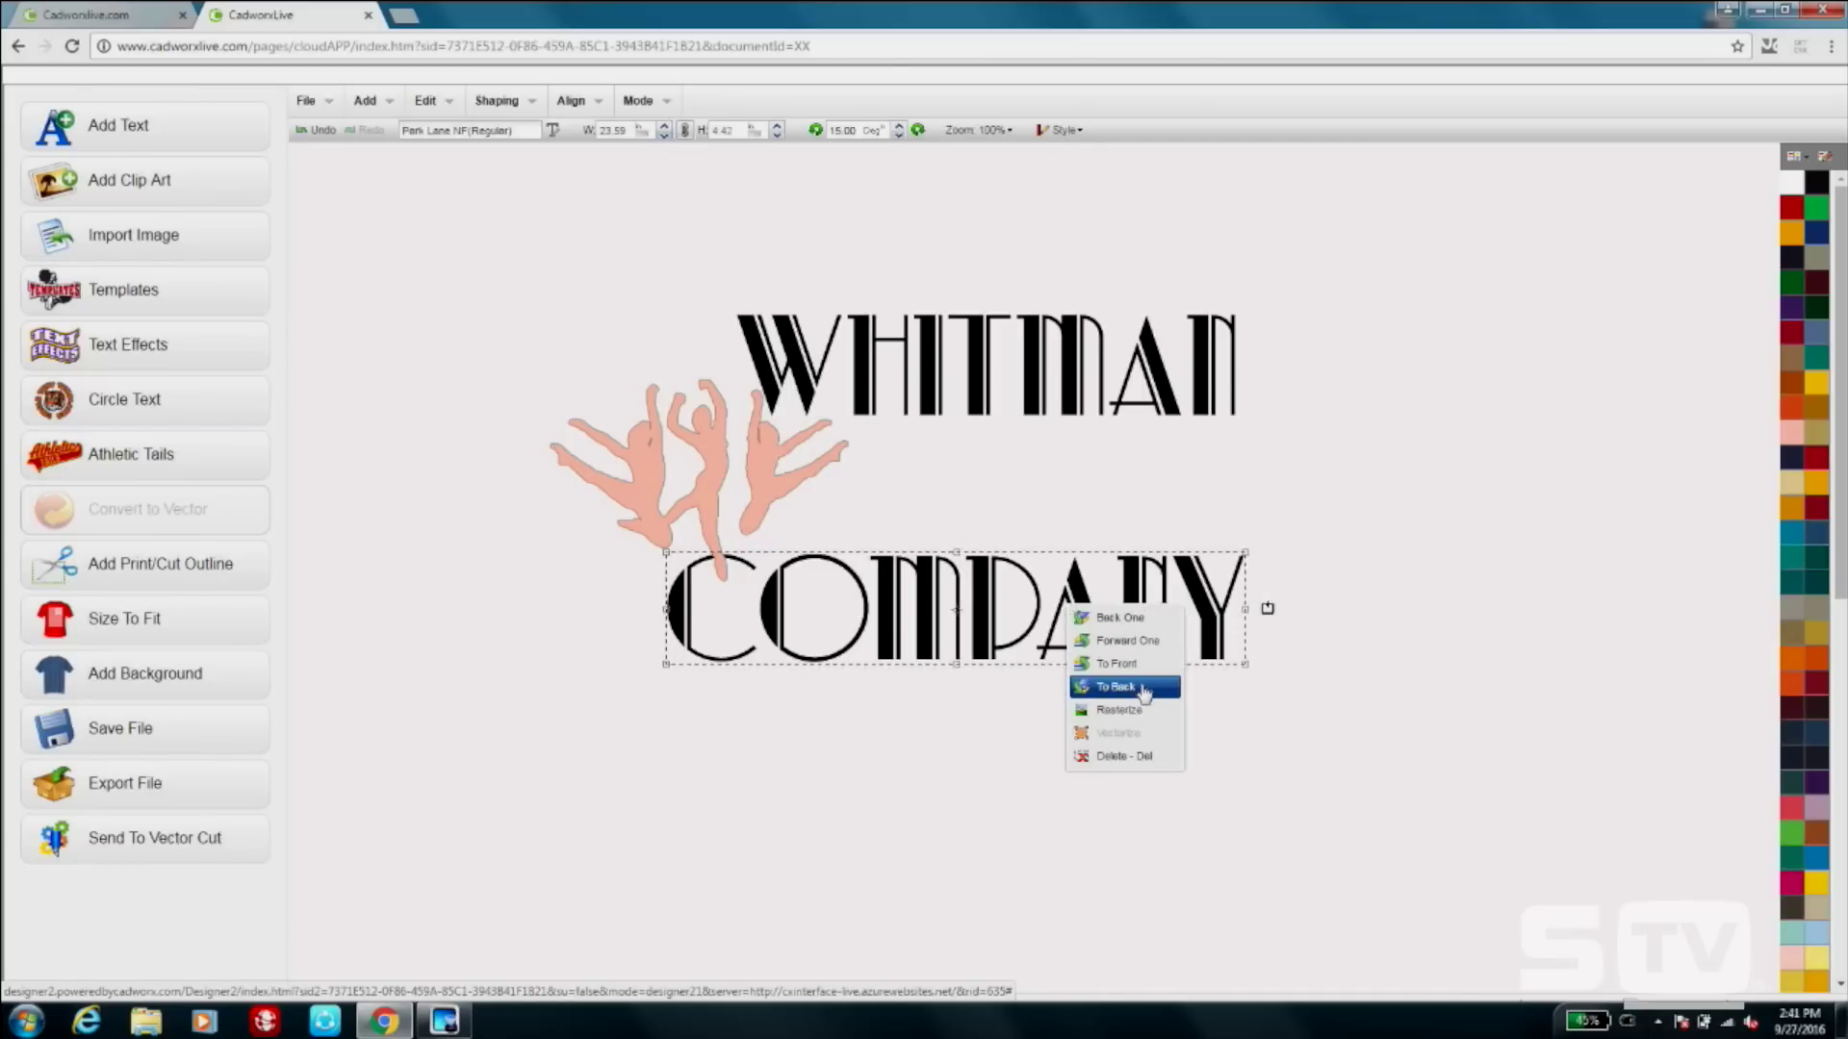
pyautogui.click(1143, 692)
pyautogui.click(689, 467)
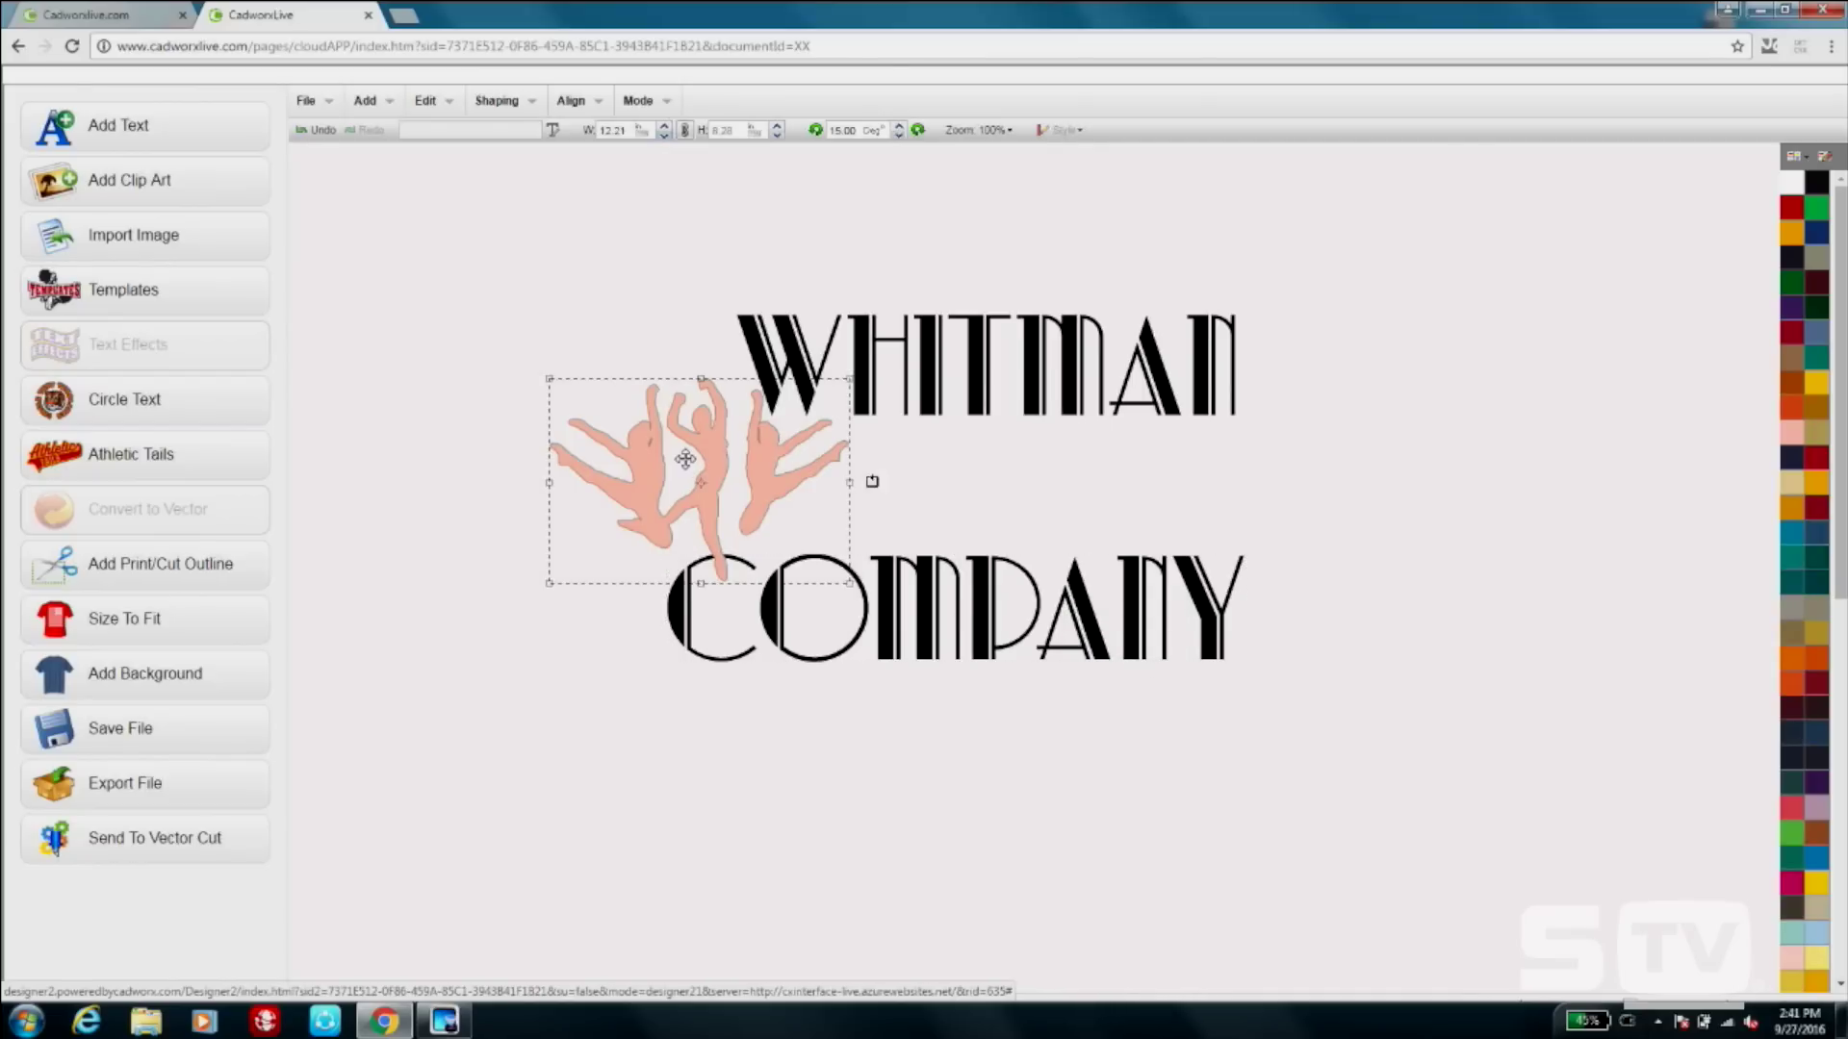
pyautogui.keyDown('shift'); pyautogui.click(823, 581); pyautogui.keyUp('shift')
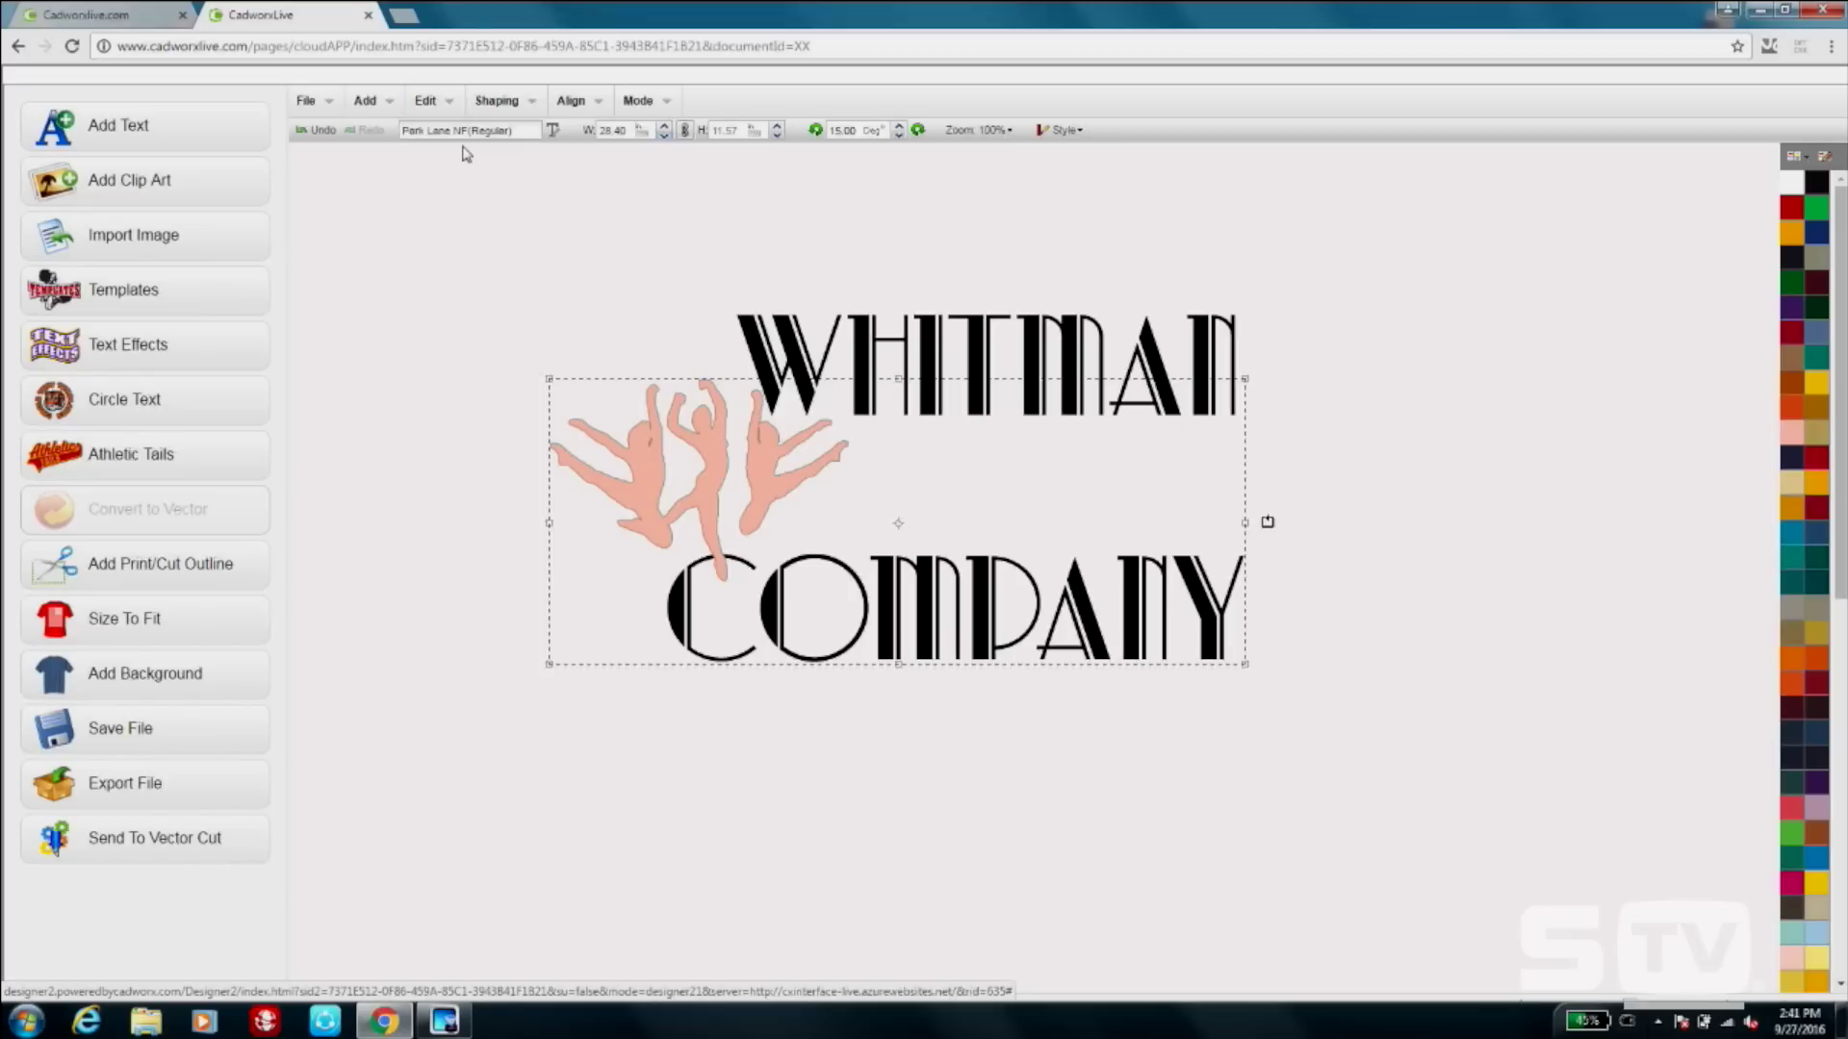
pyautogui.click(496, 100)
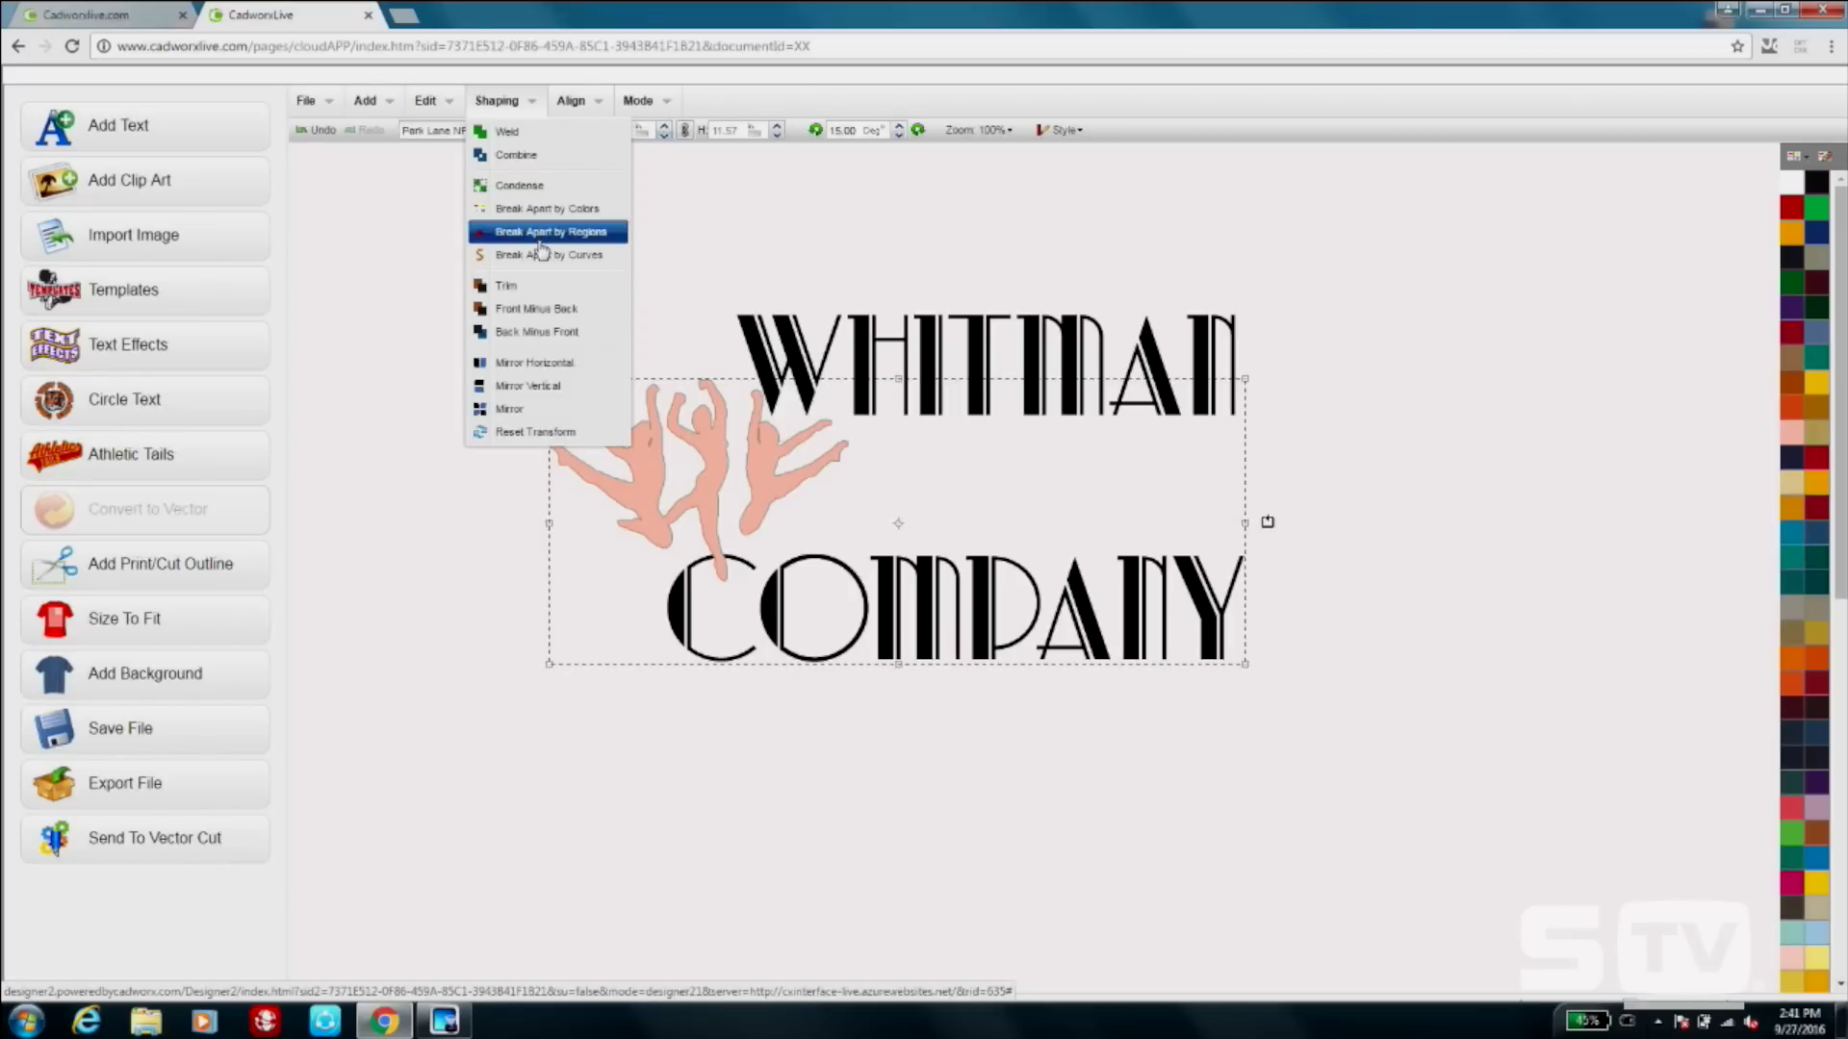
pyautogui.click(541, 331)
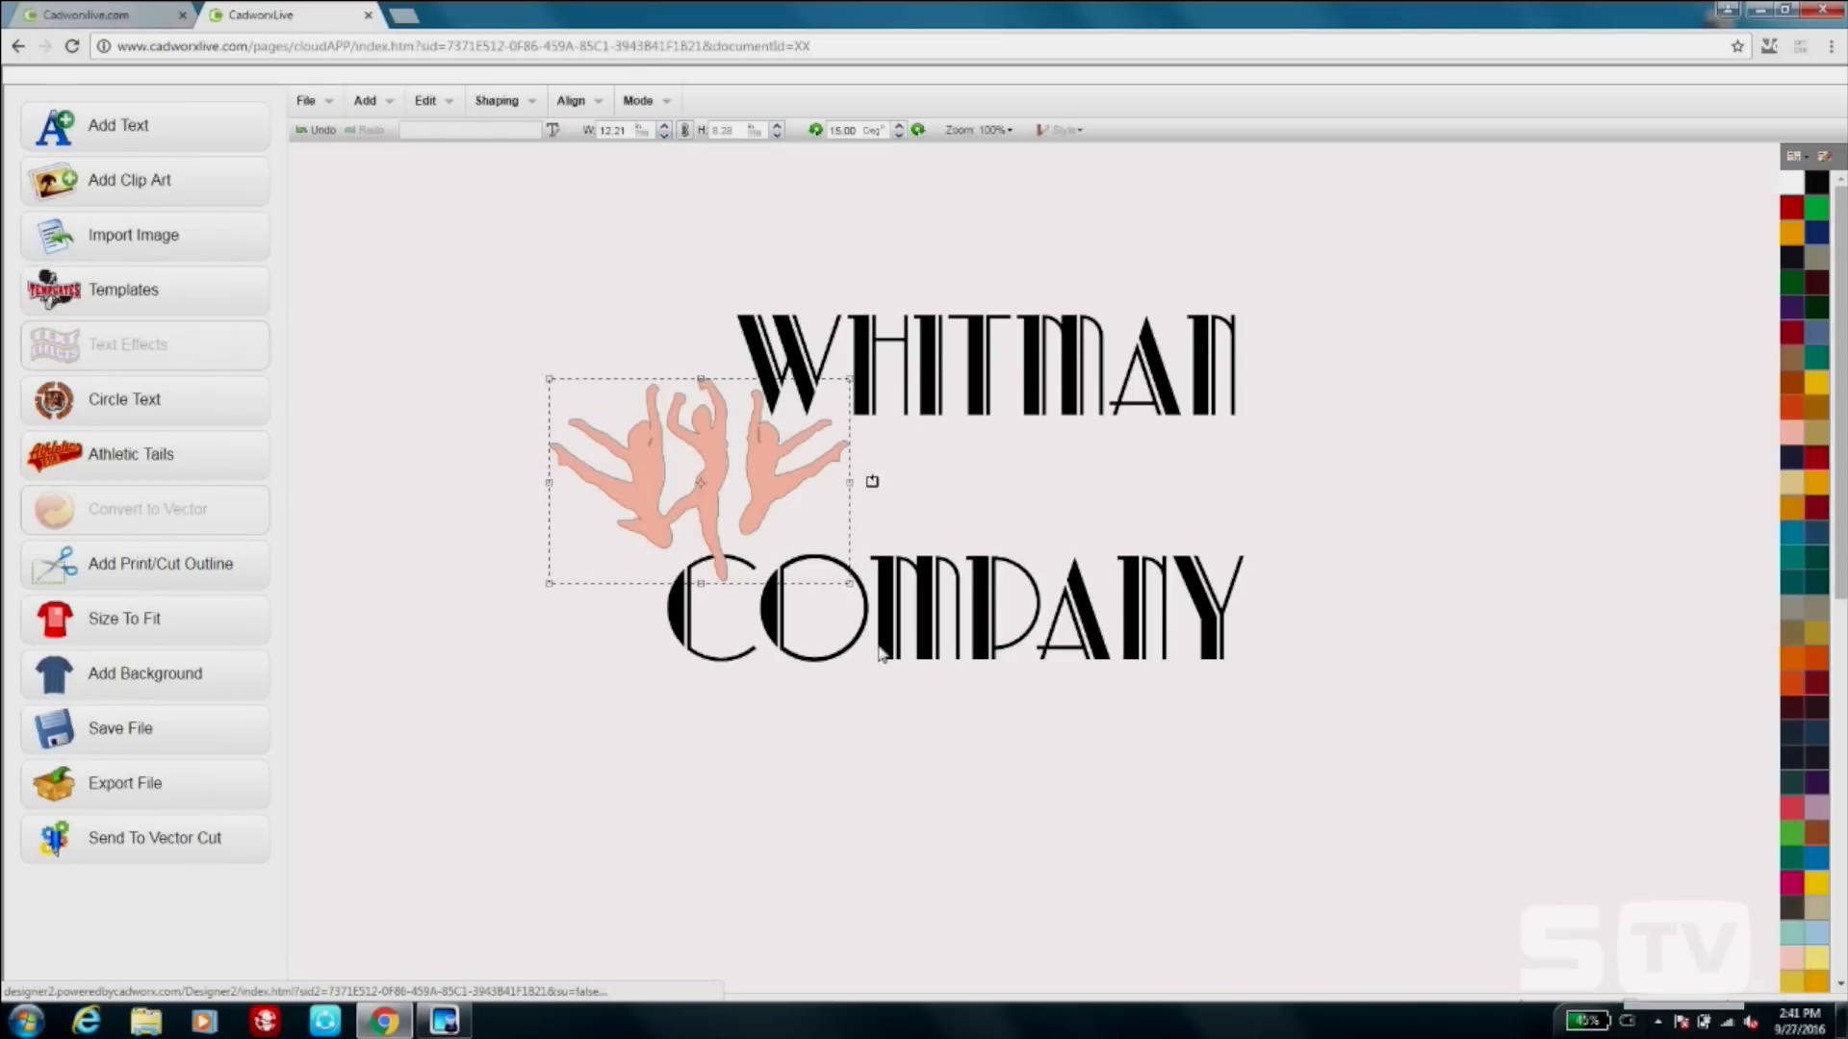
pyautogui.moveTo(766, 490); pyautogui.dragTo(682, 442)
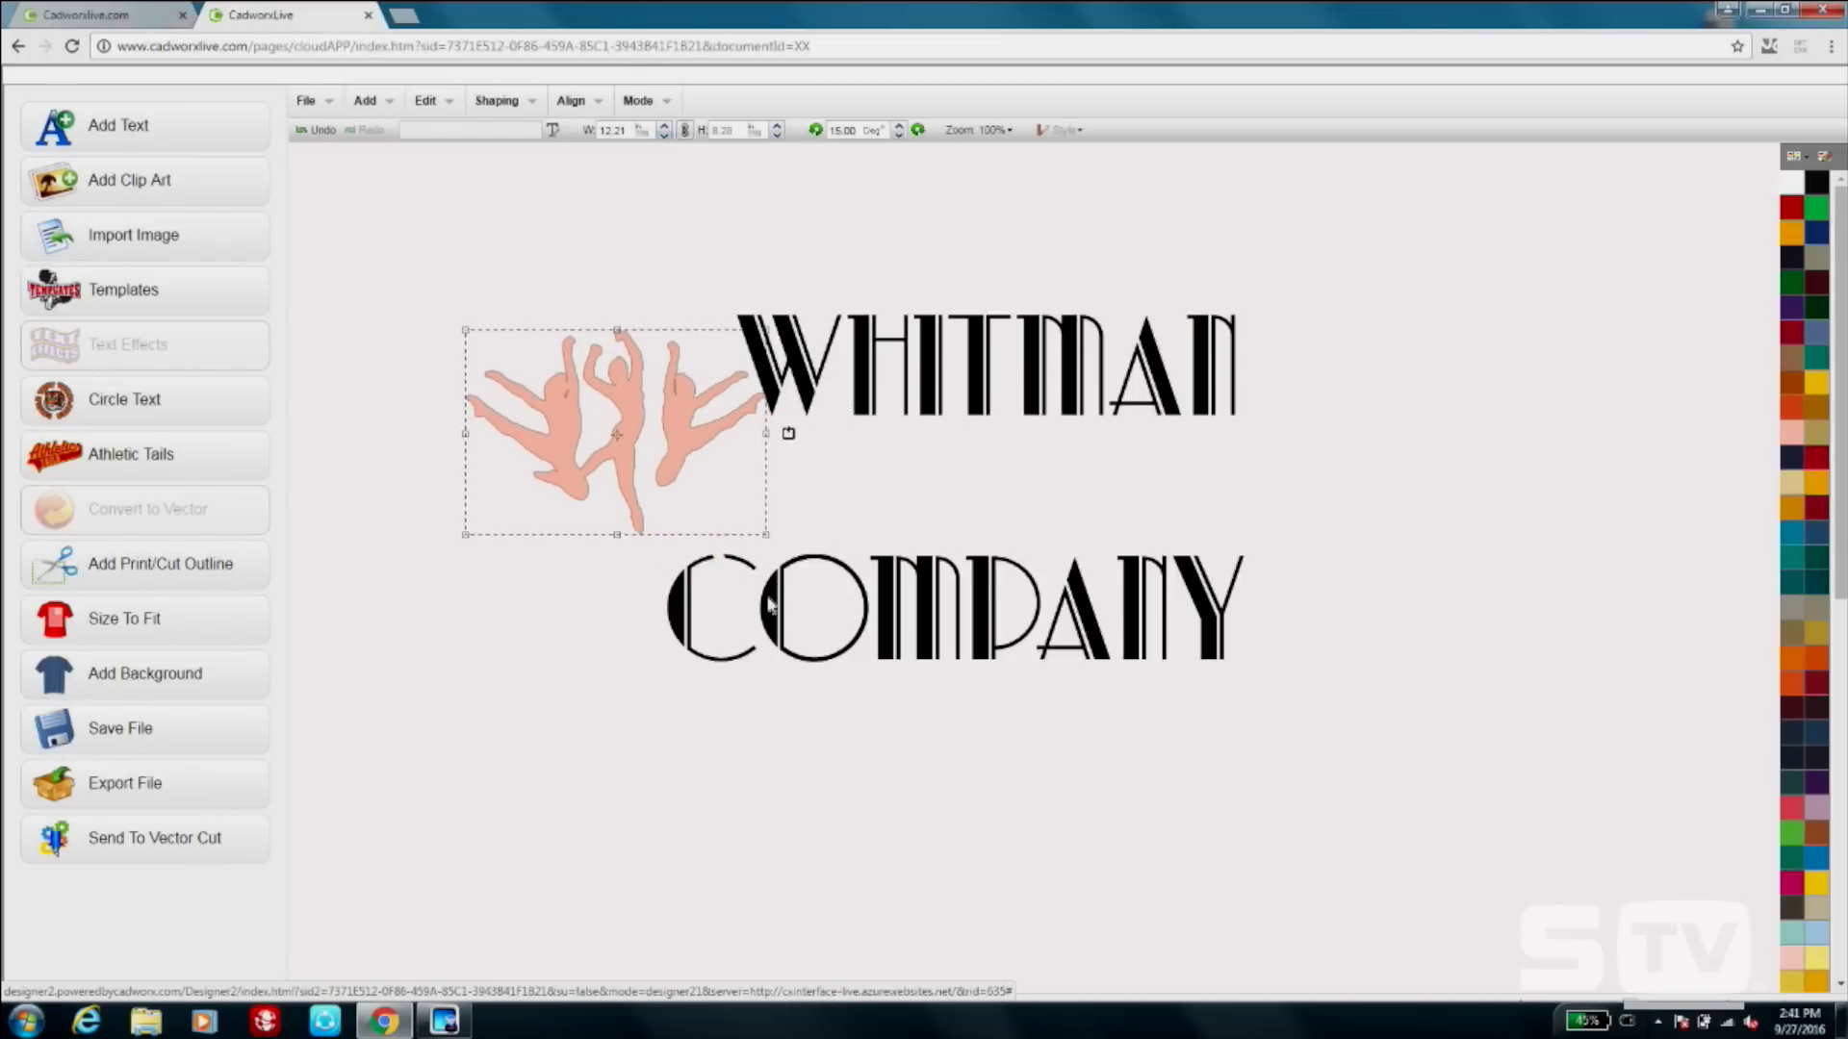
pyautogui.moveTo(613, 387); pyautogui.dragTo(692, 434)
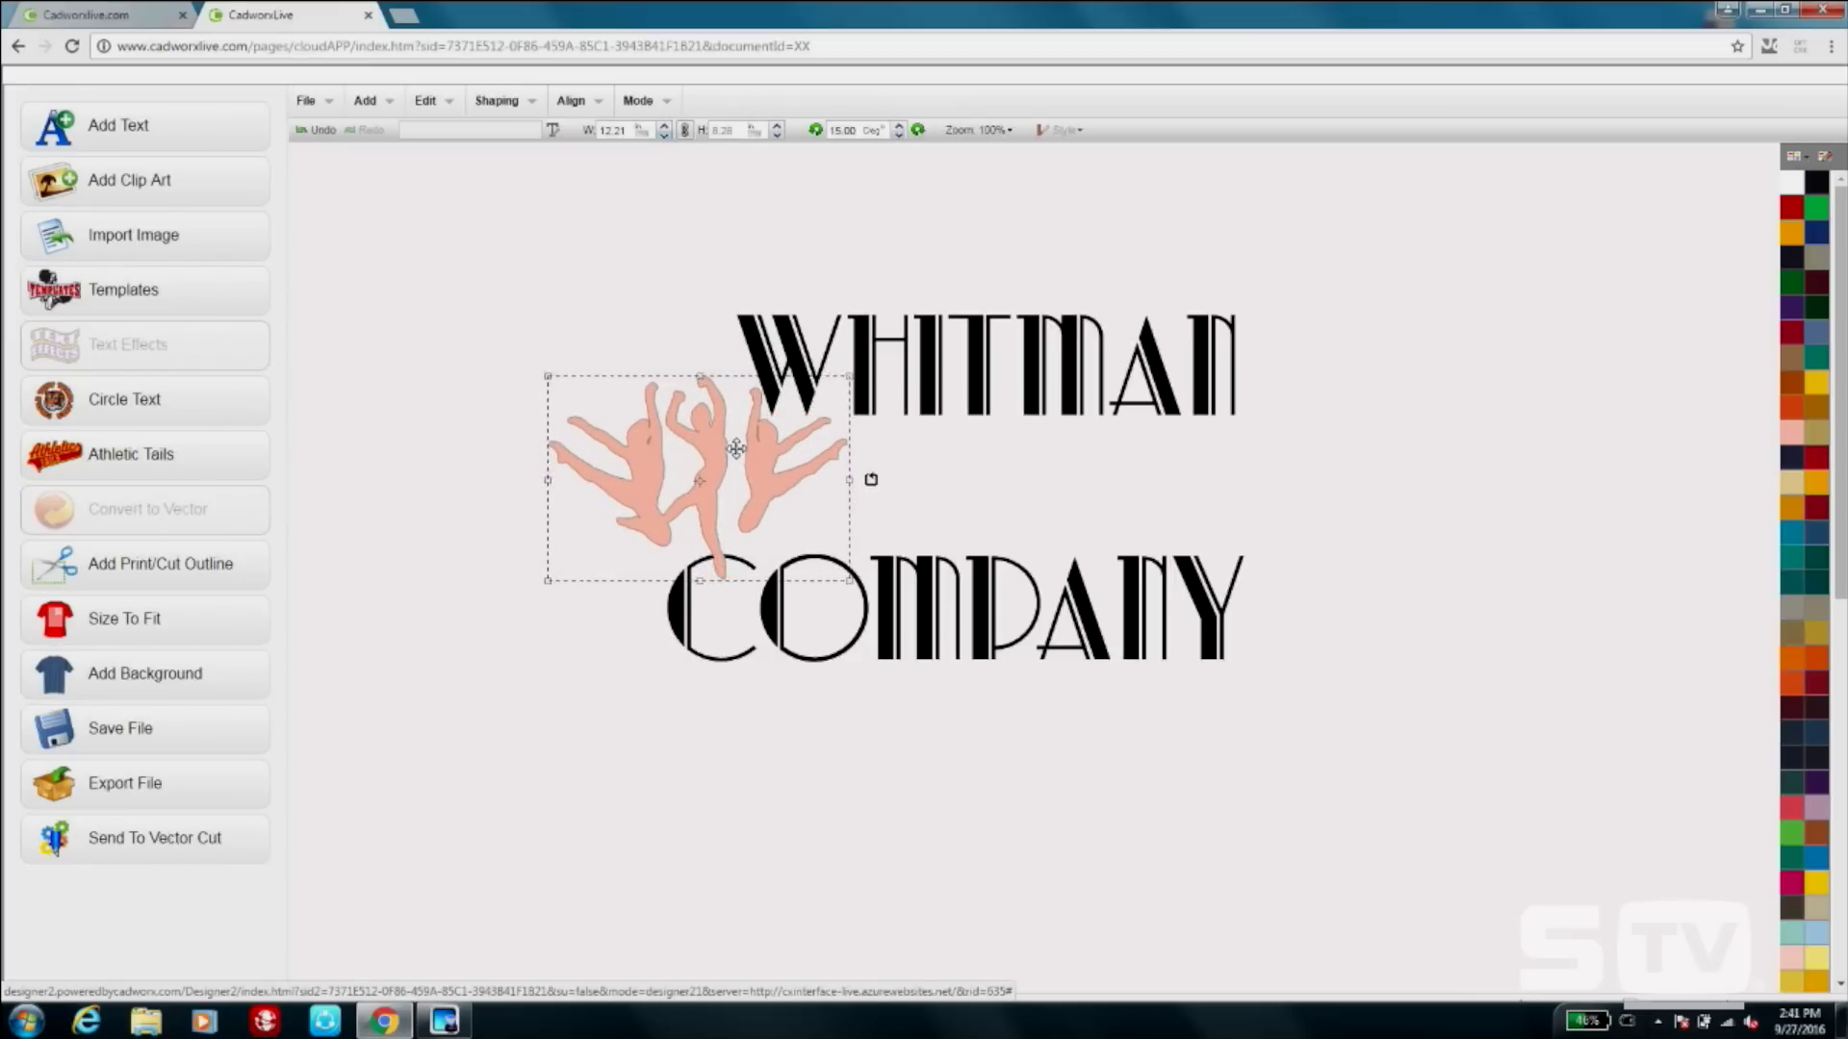
# Remove the Contour effect from the dancers in the Editor and confirm with OK.
pyautogui.doubleClick(736, 448)
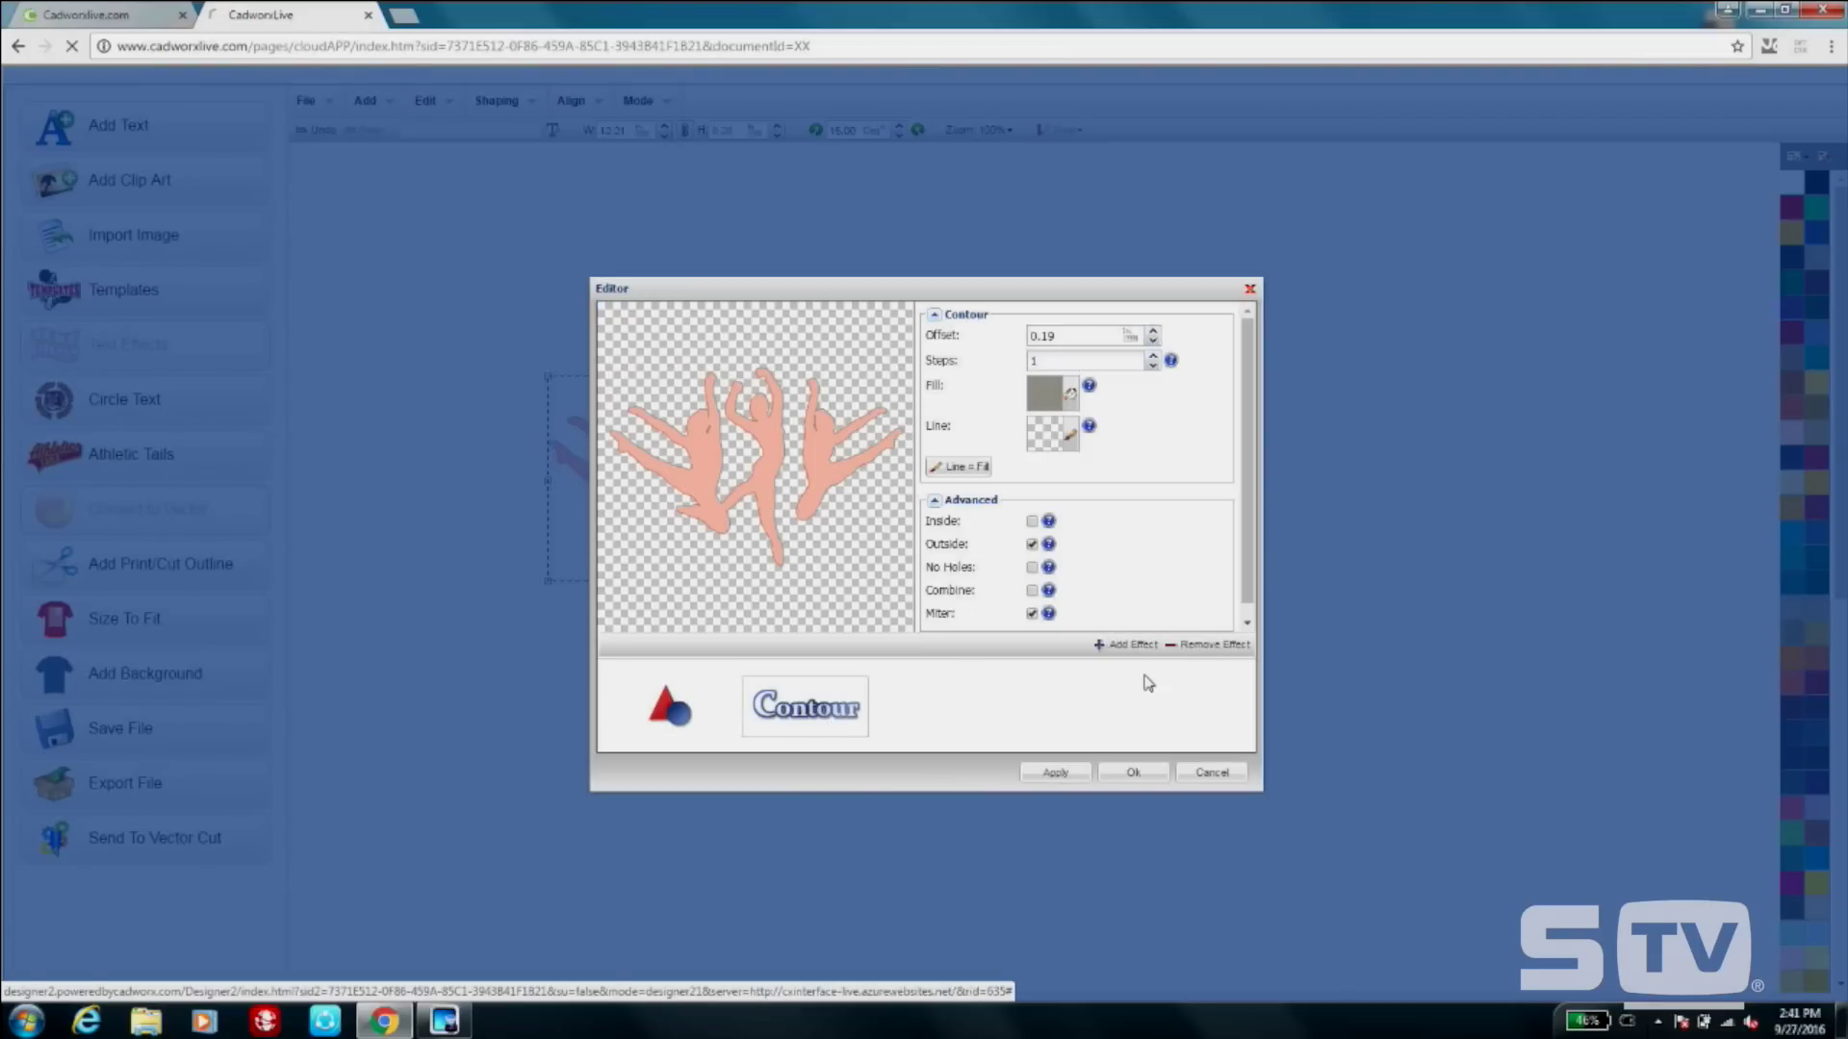
pyautogui.click(1197, 647)
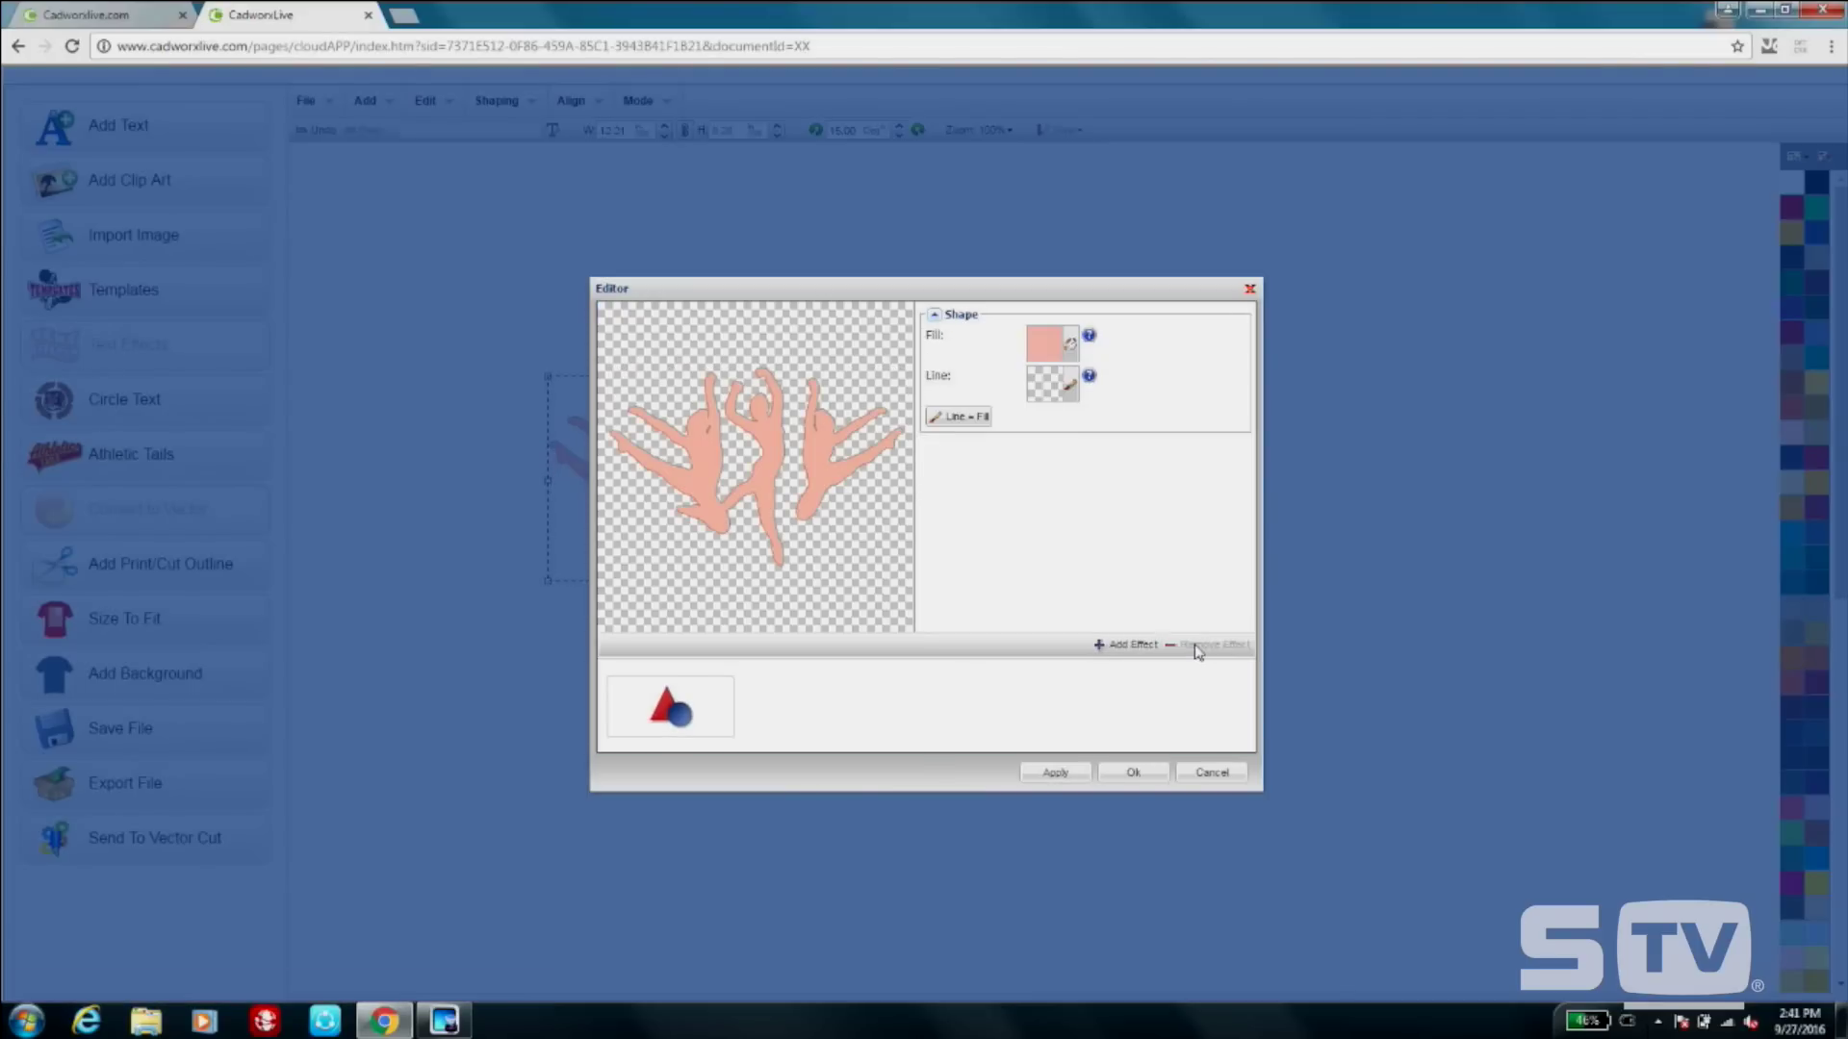
pyautogui.click(1134, 772)
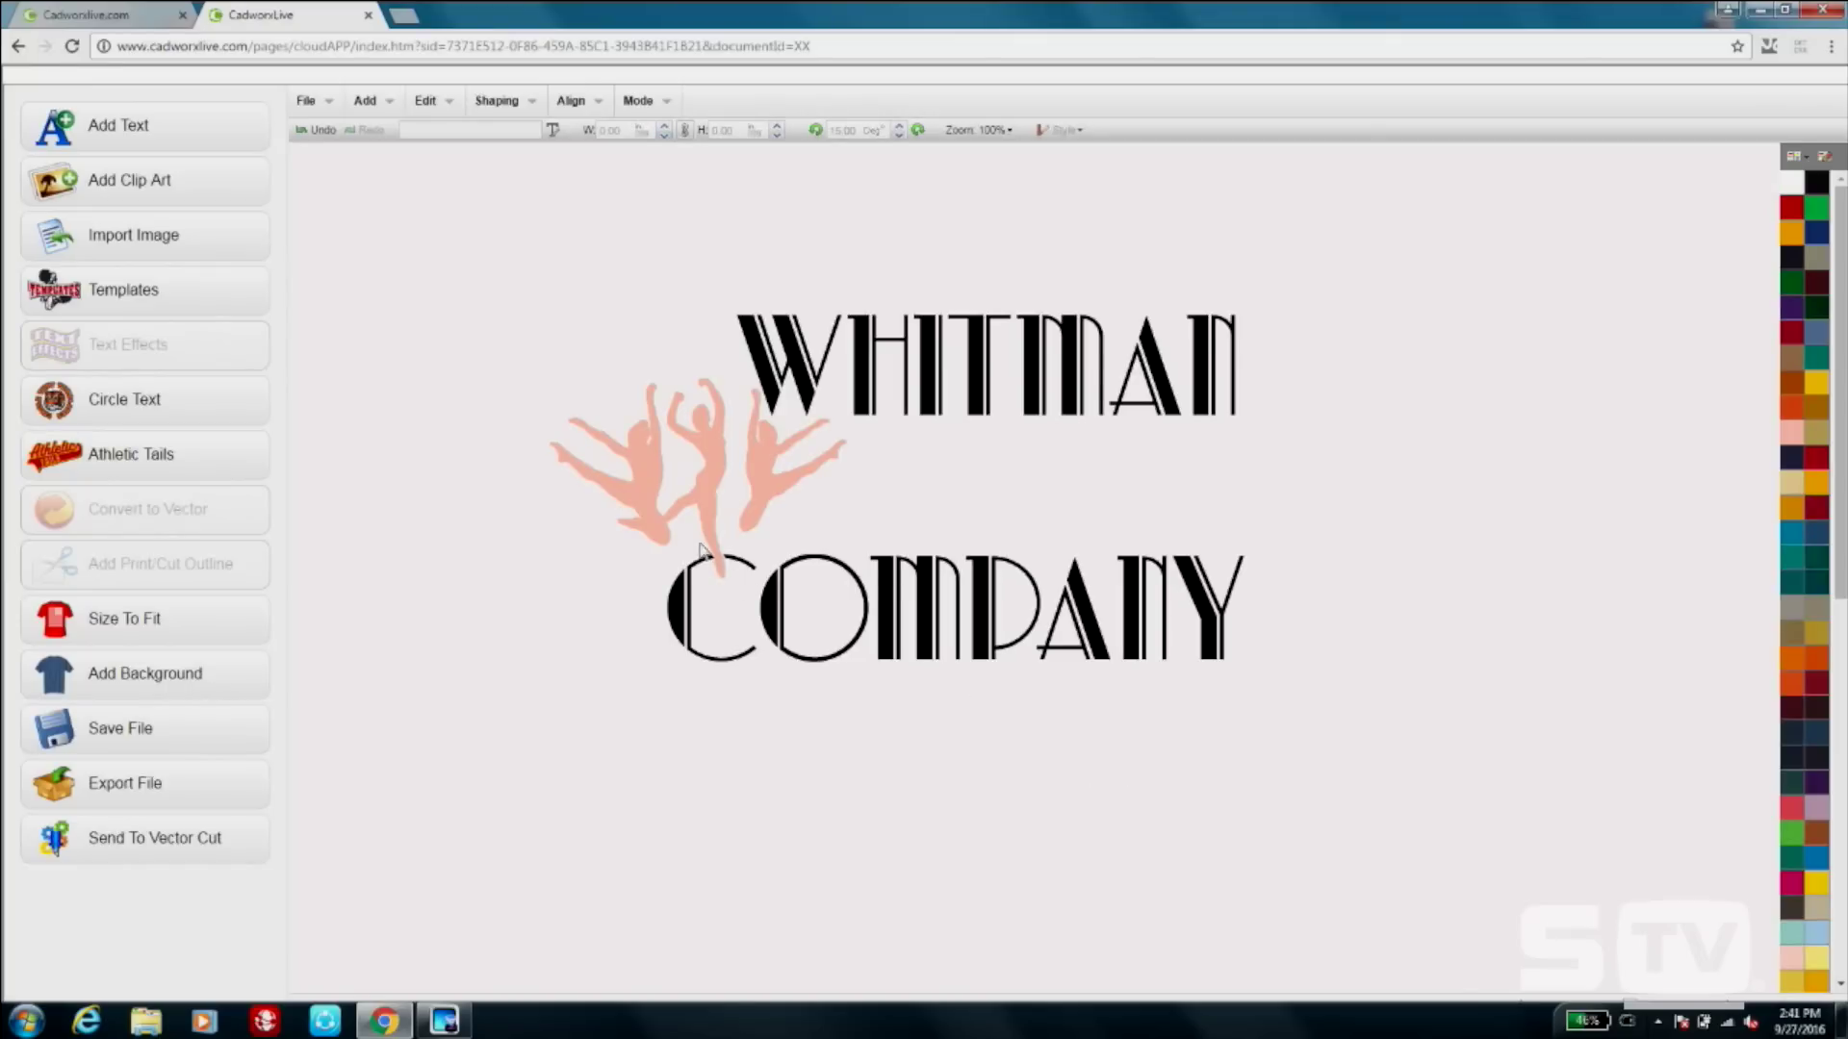
pyautogui.moveTo(453, 286); pyautogui.dragTo(1321, 793)
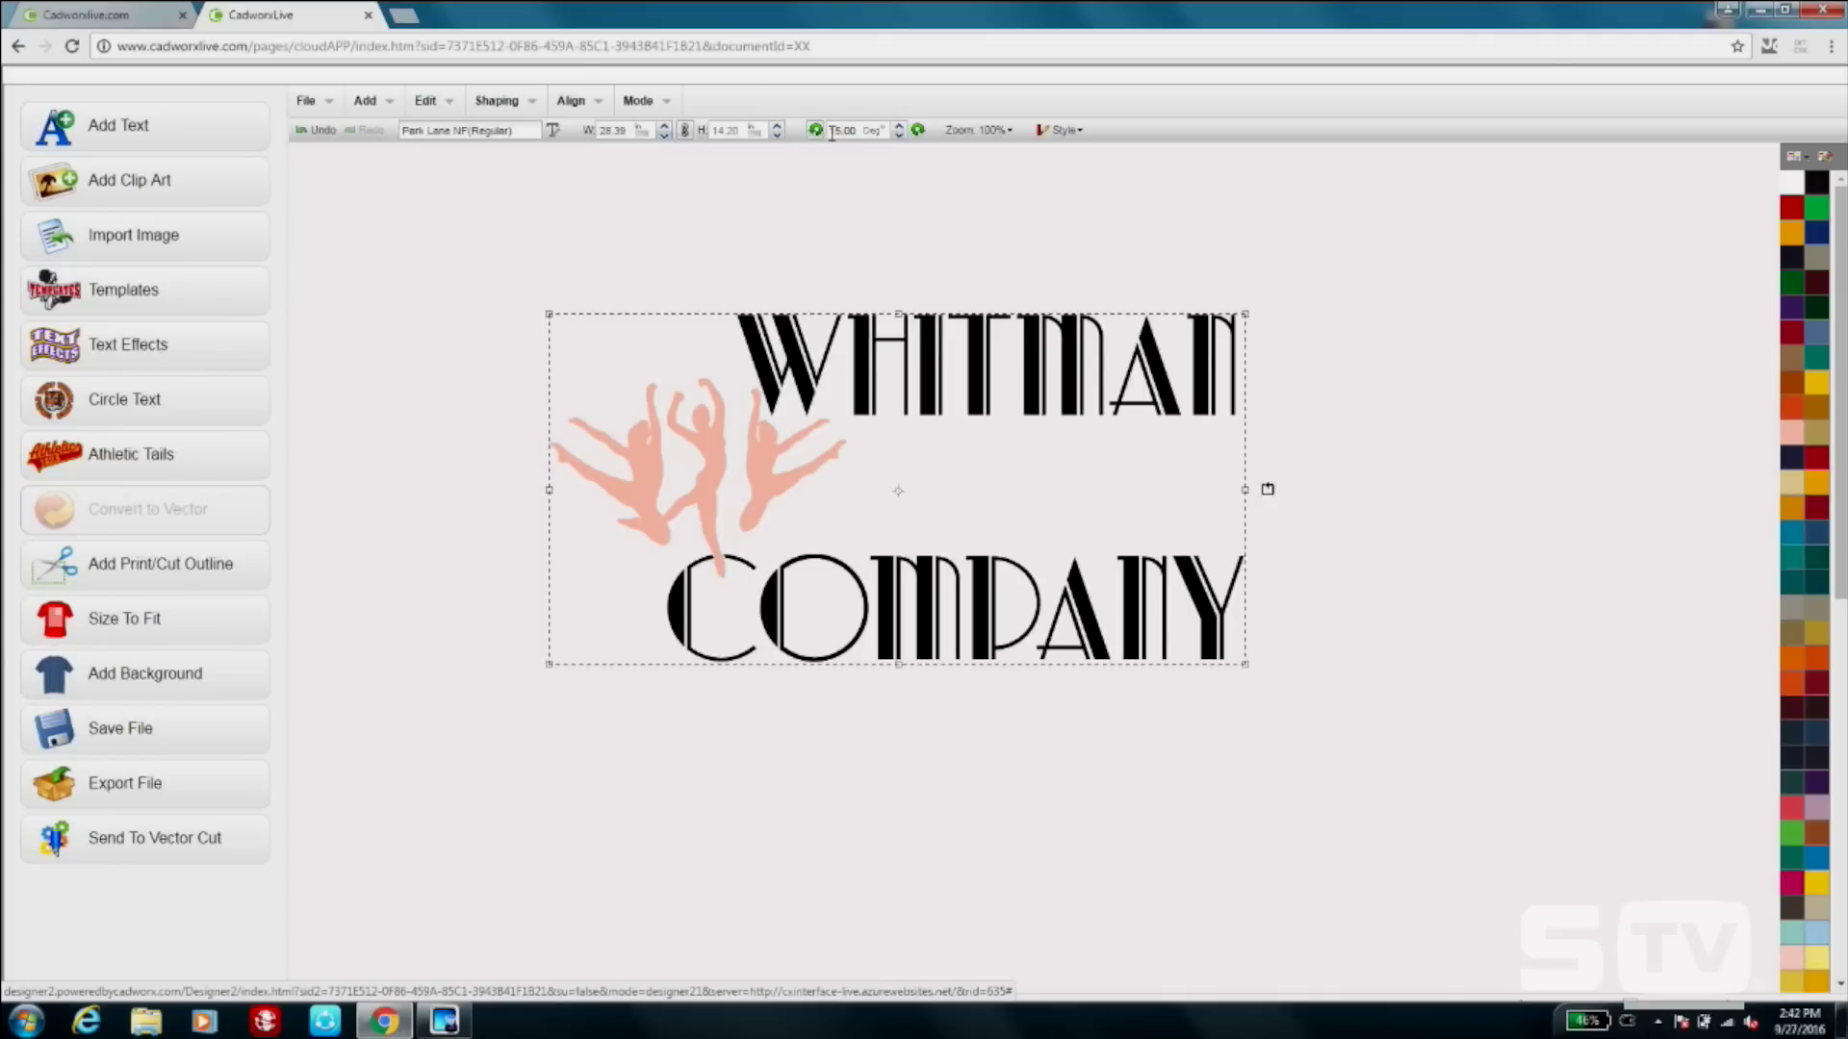
pyautogui.click(978, 130)
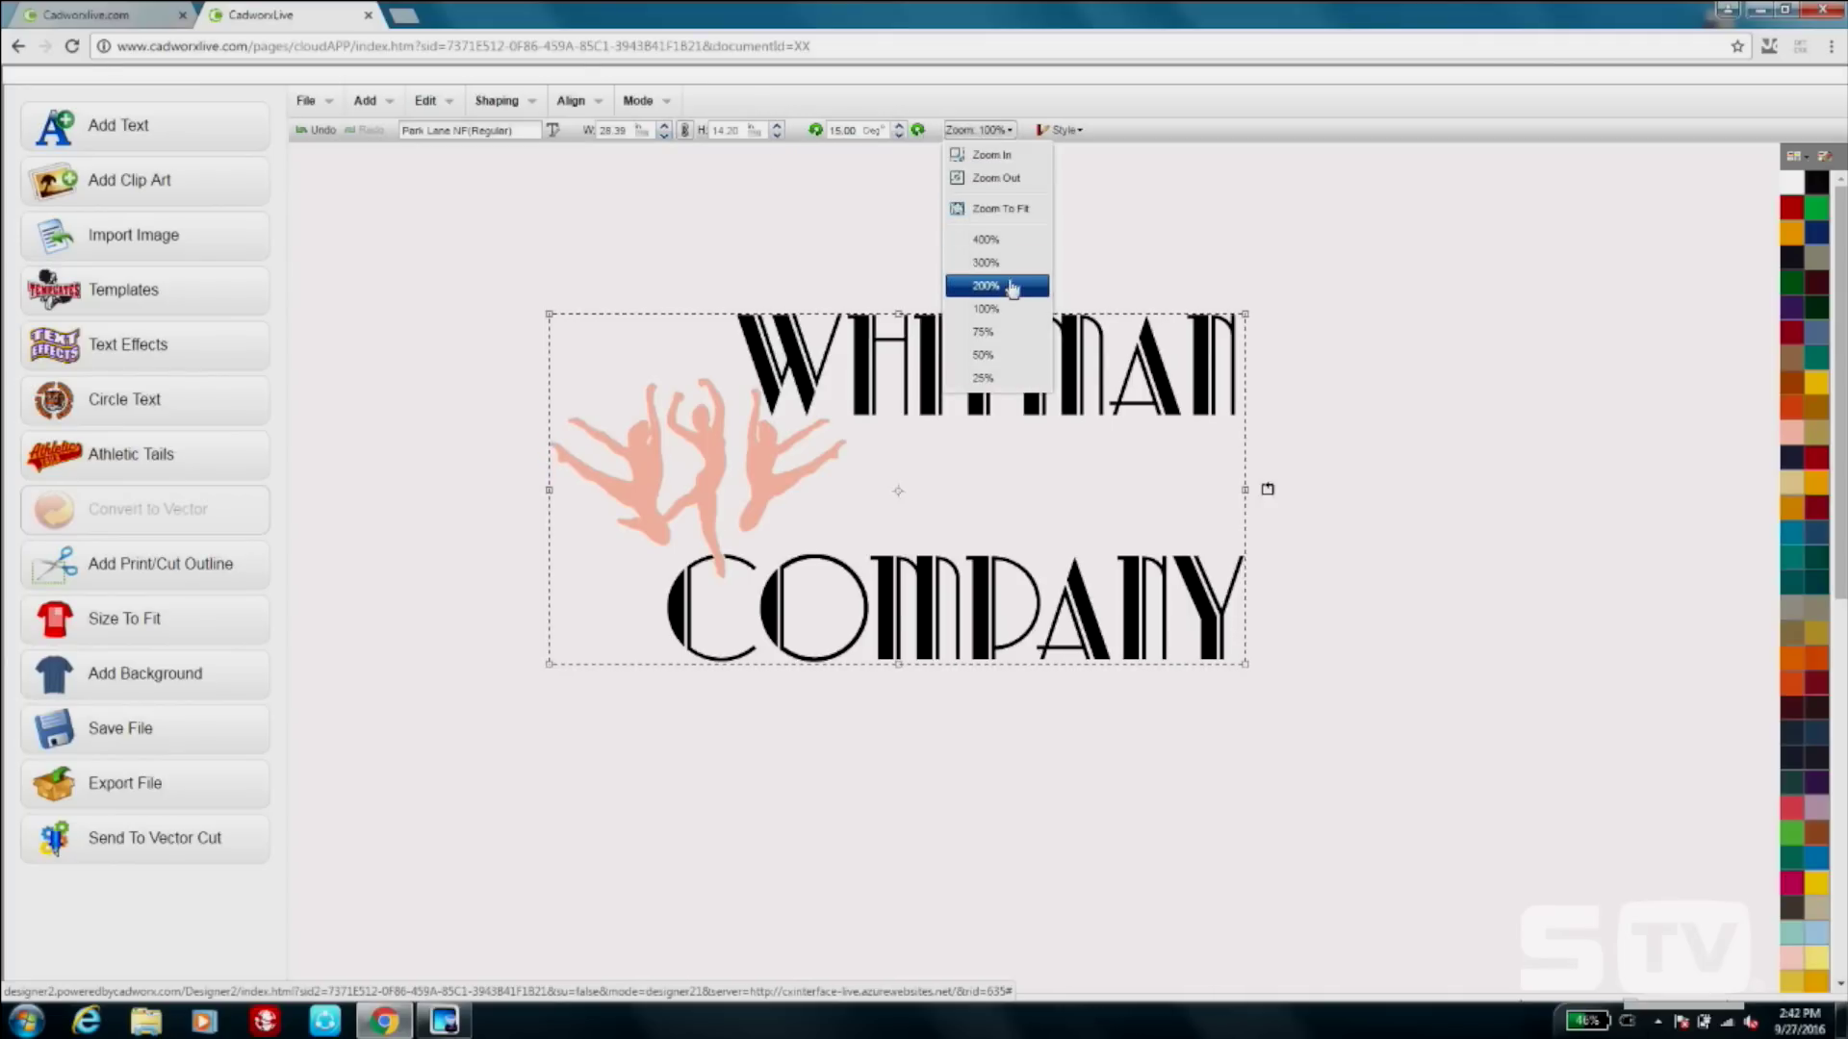
pyautogui.click(1011, 286)
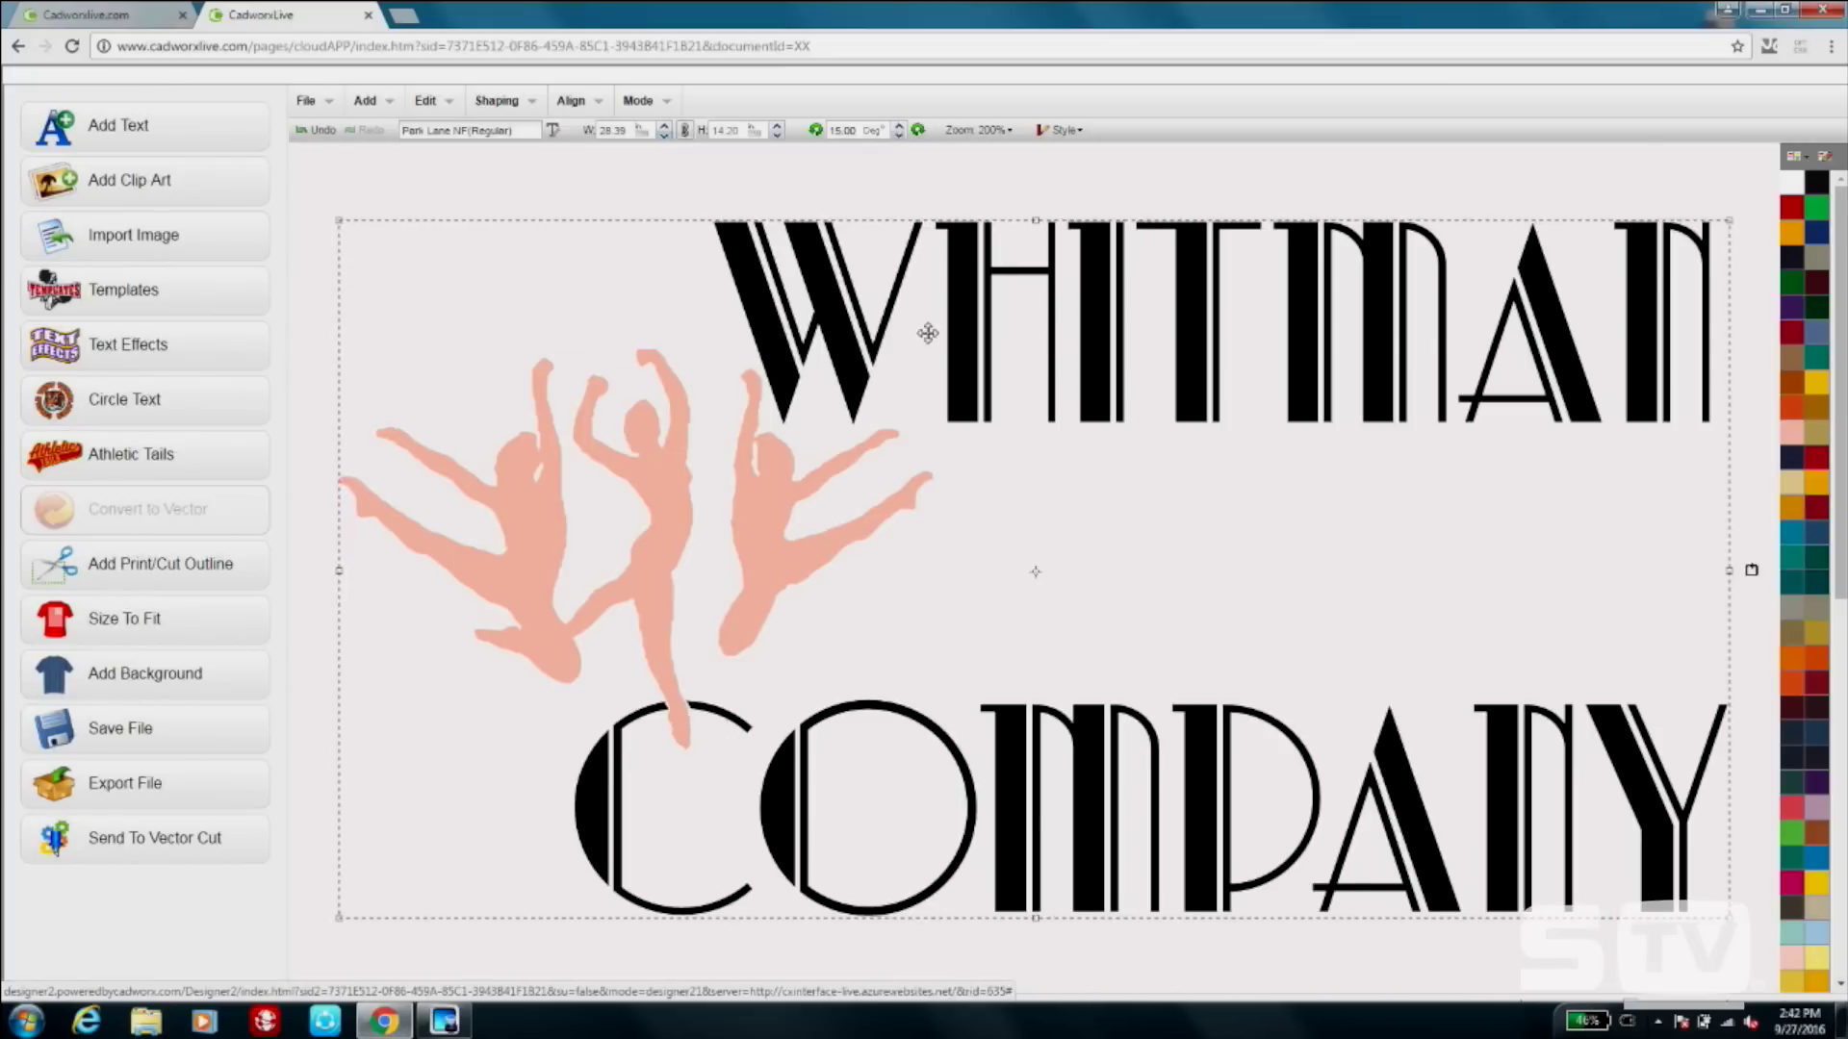
pyautogui.click(978, 129)
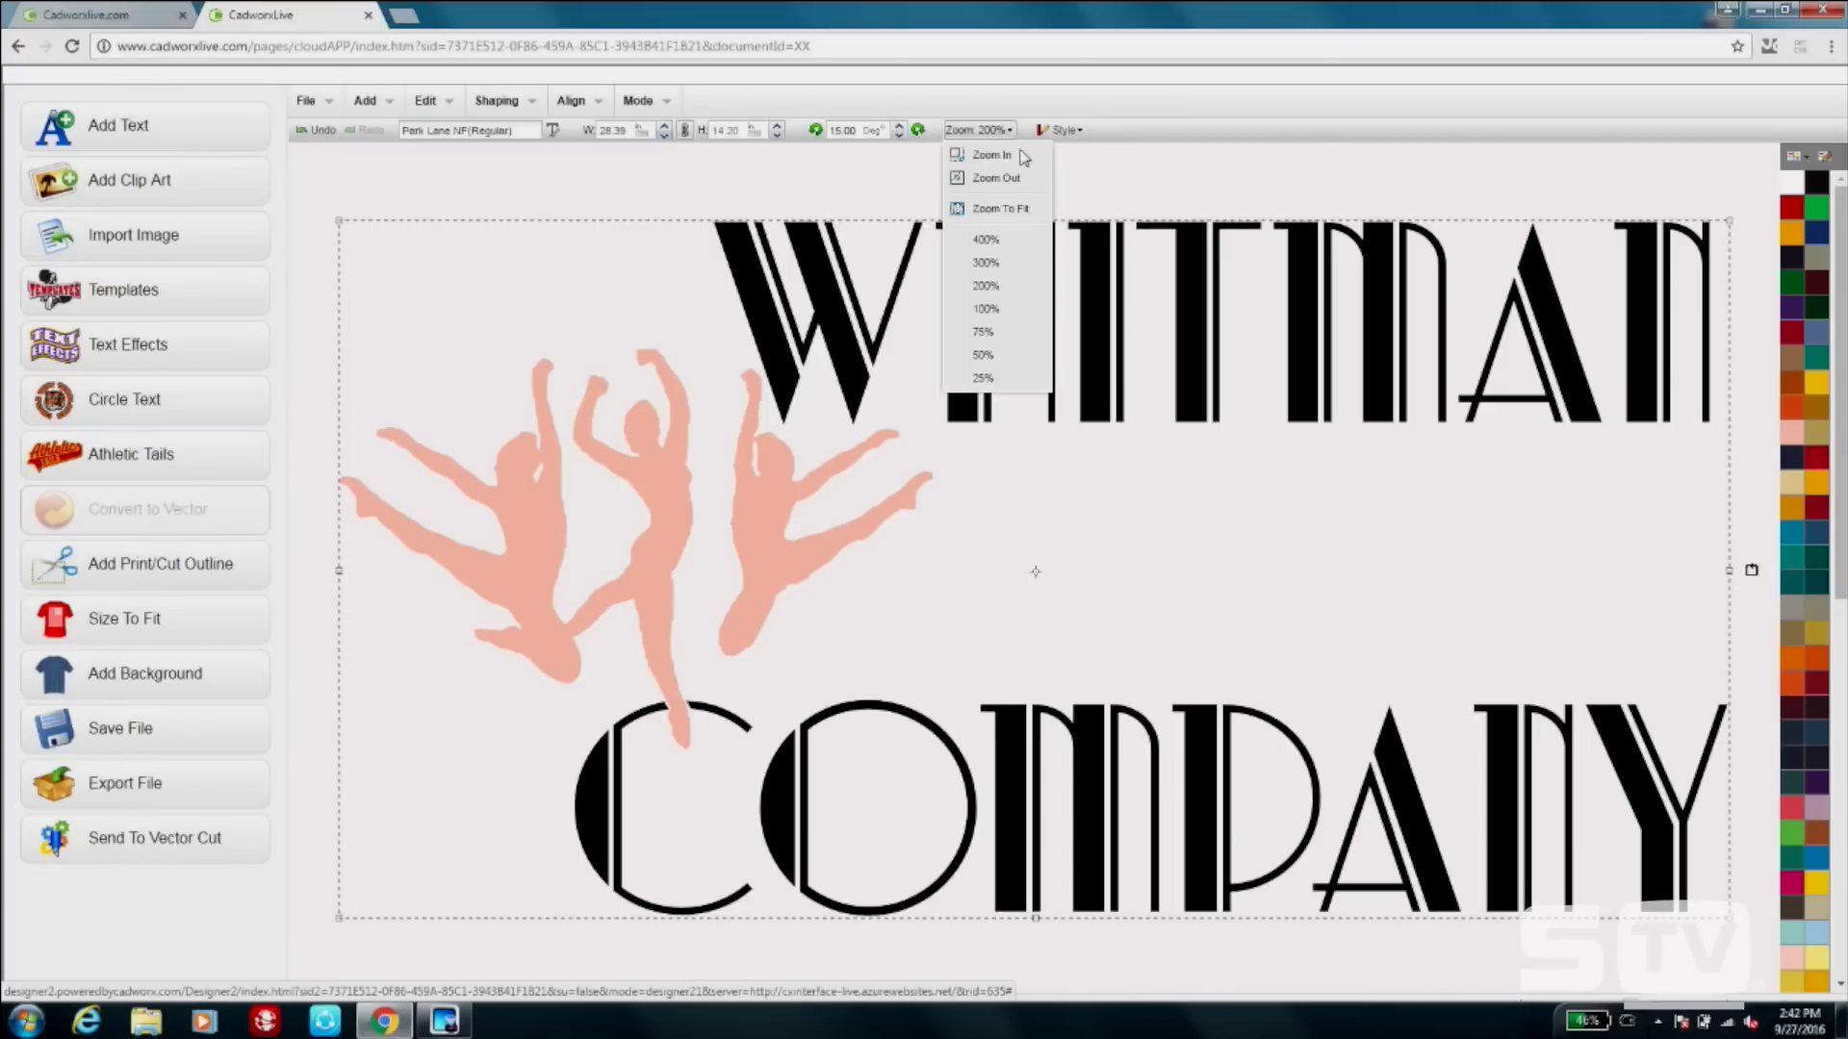
pyautogui.click(1030, 311)
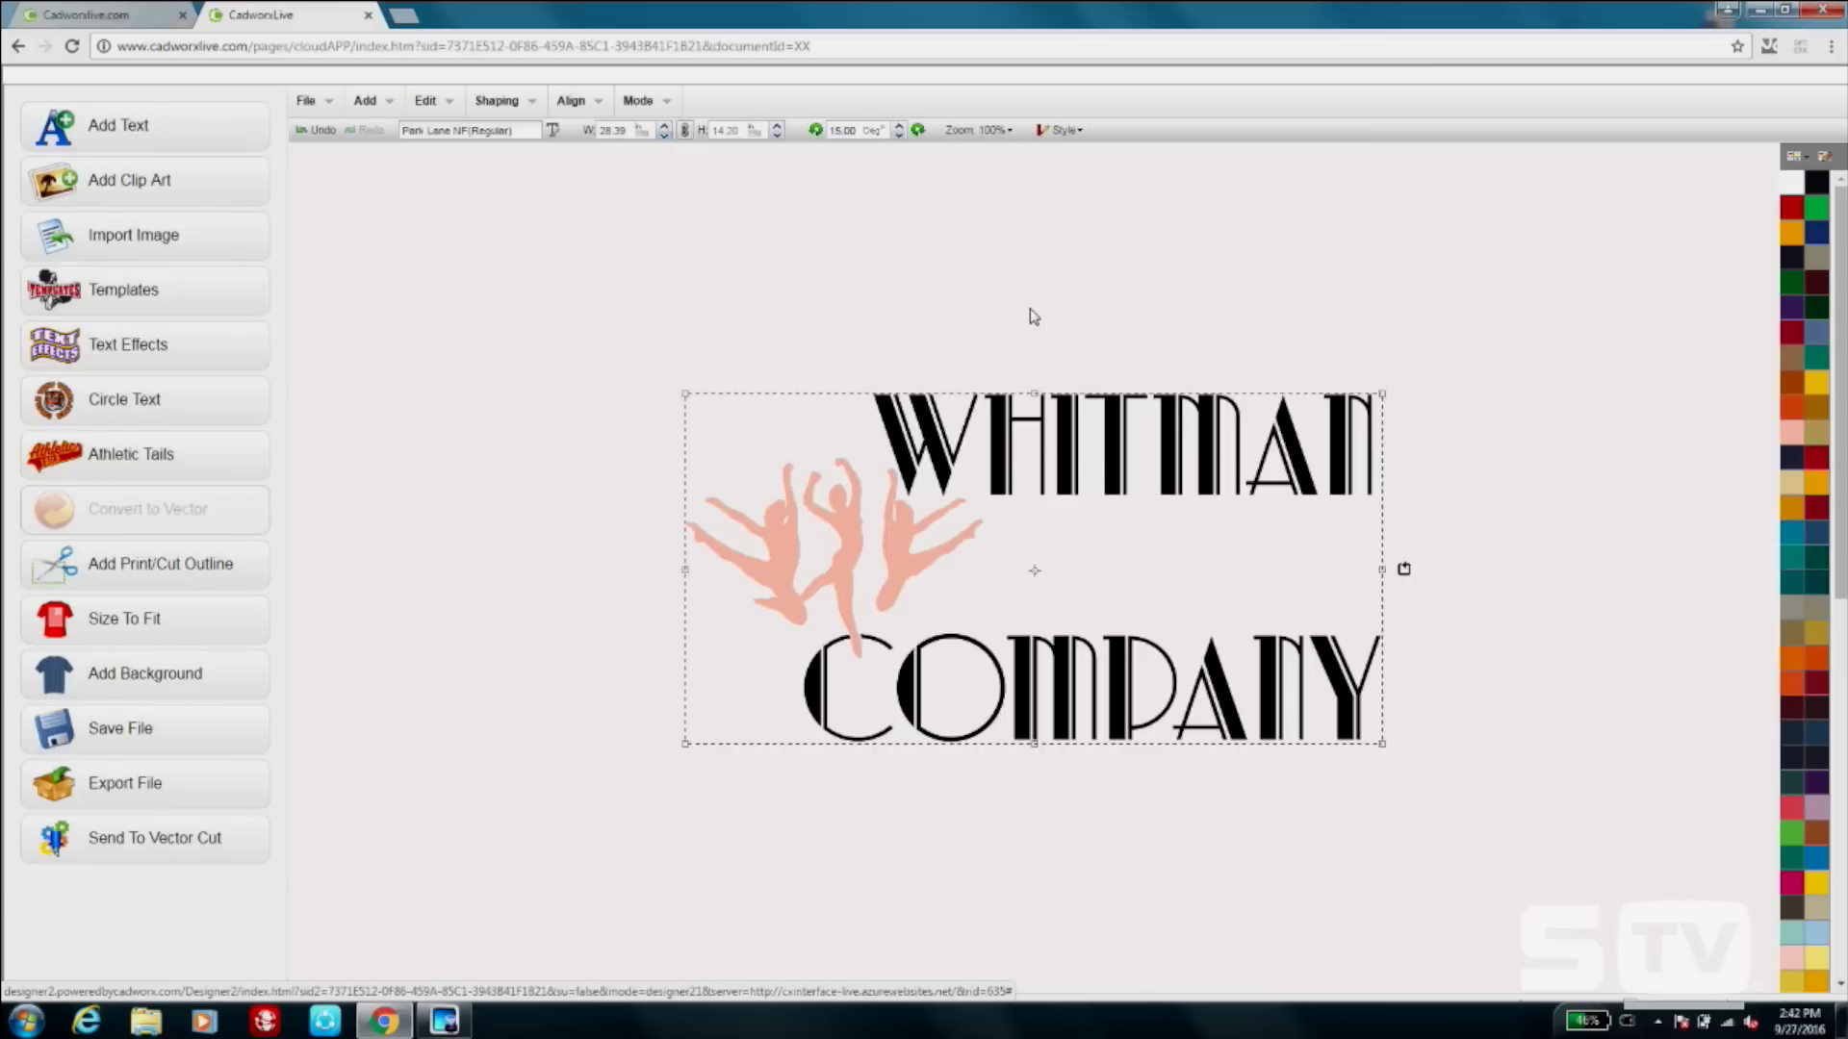
pyautogui.click(1321, 324)
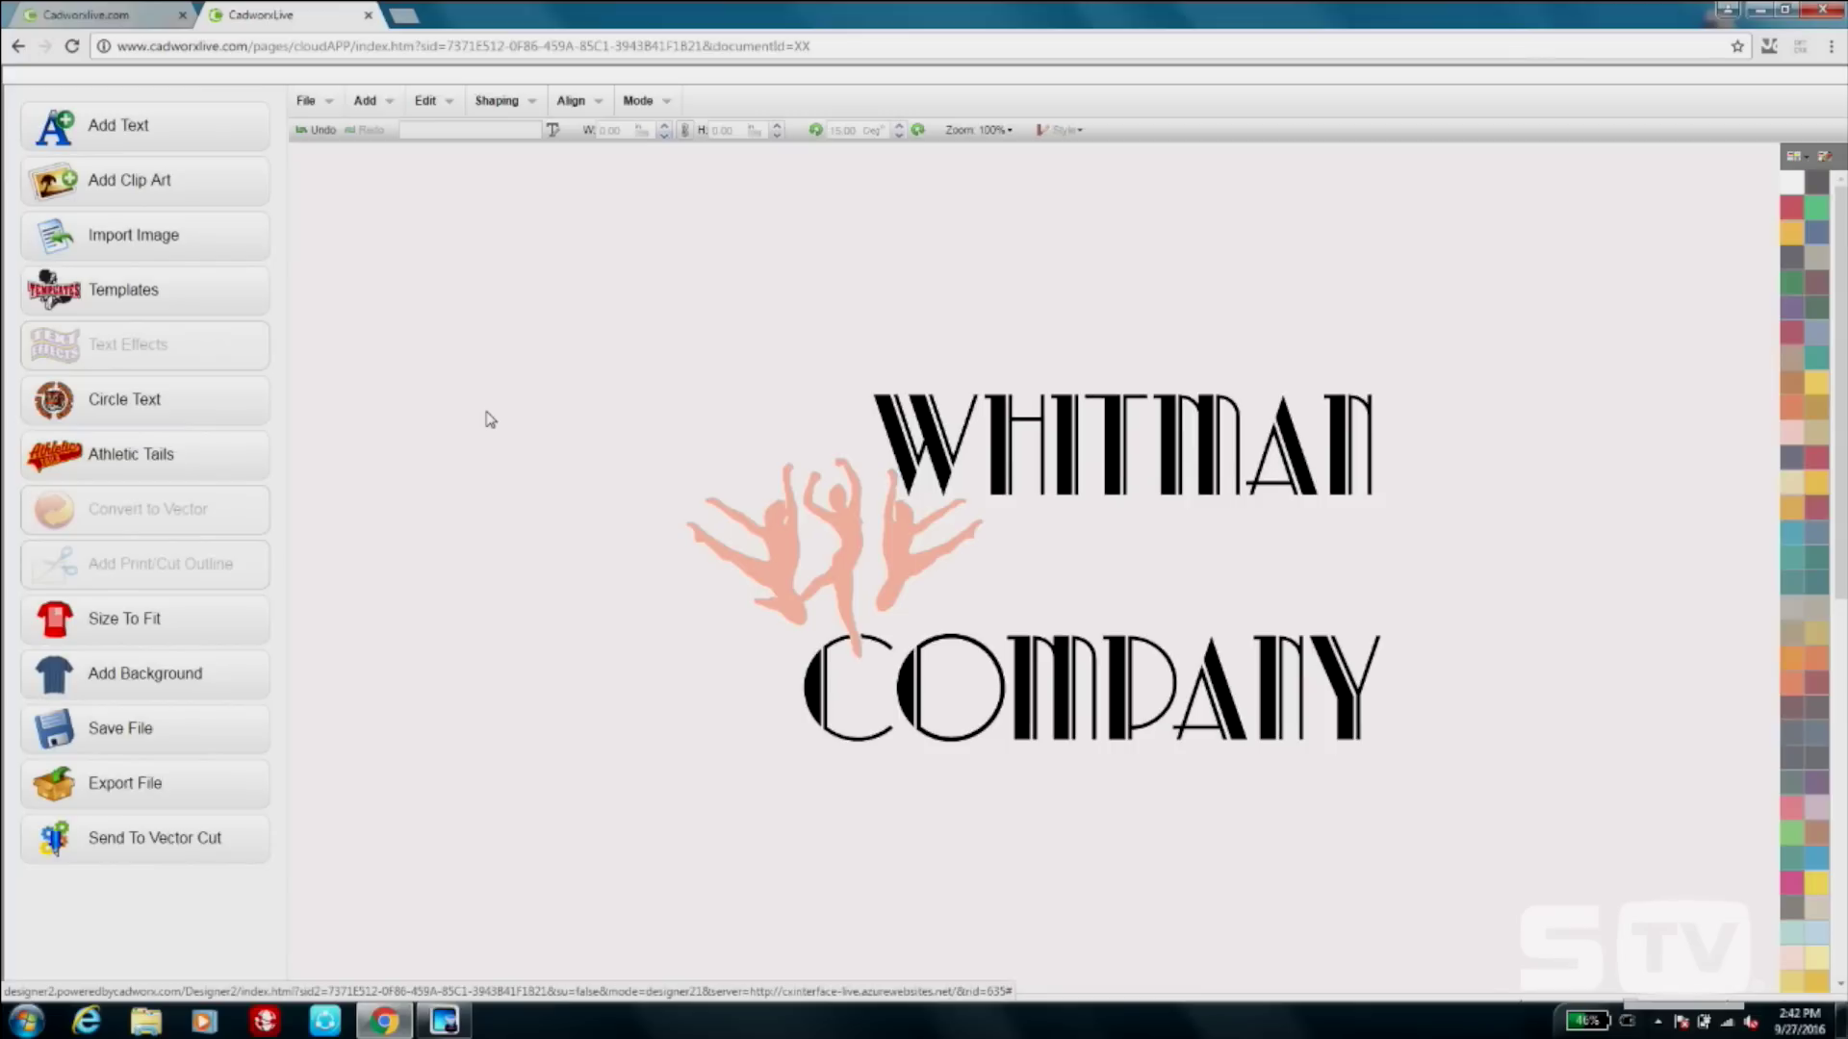
# Reopen the WHITMAN text's settings and apply them.
pyautogui.doubleClick(1106, 441)
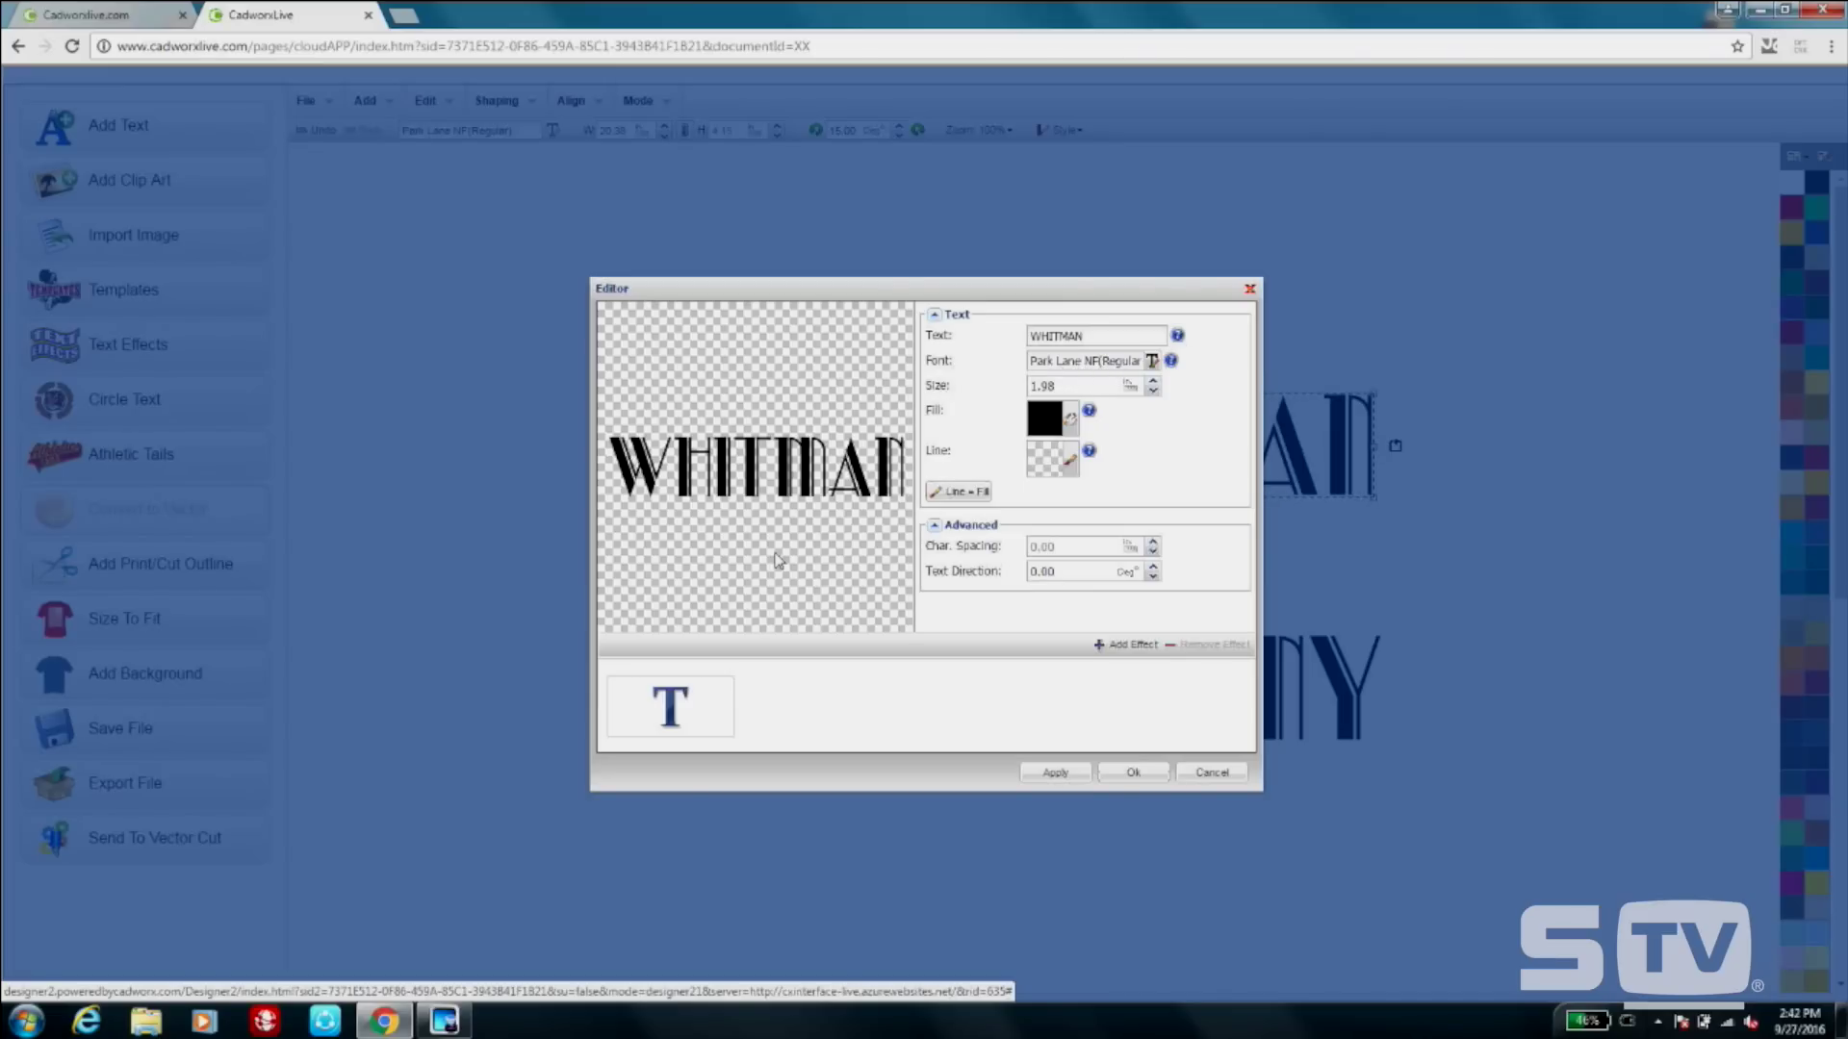
pyautogui.click(1133, 776)
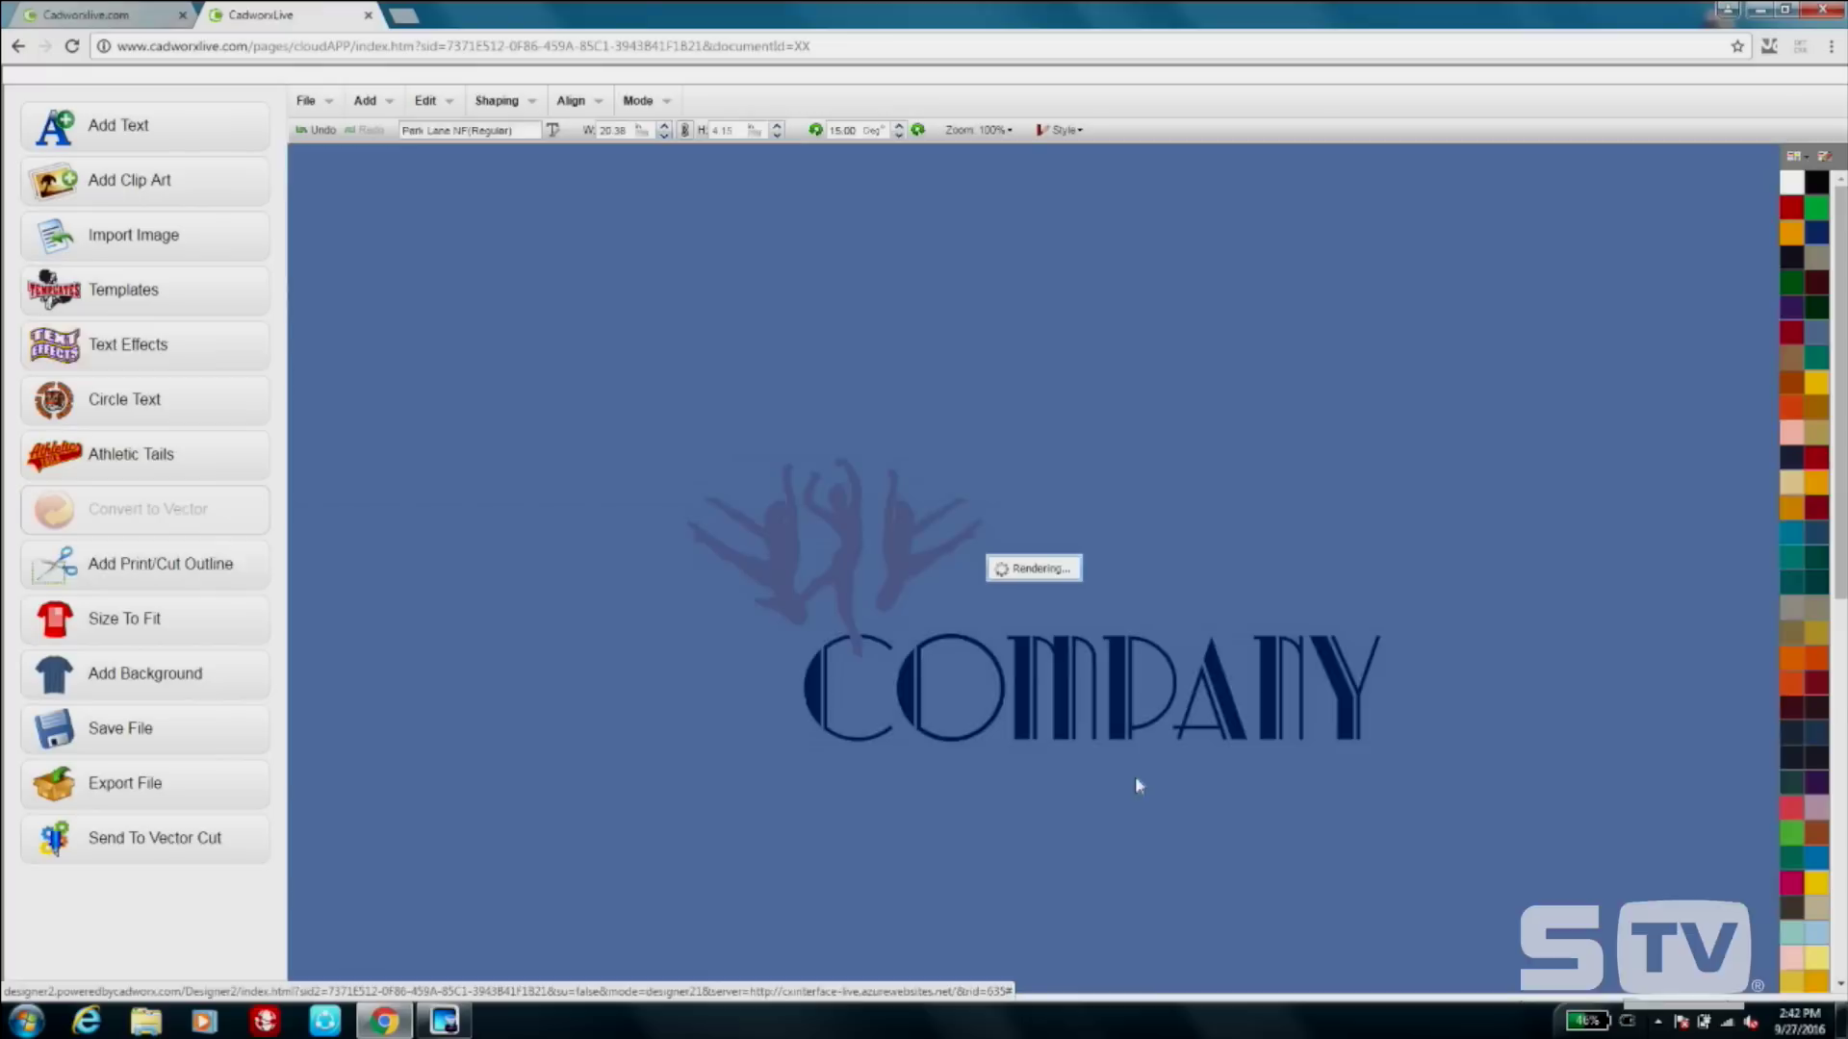
pyautogui.click(1187, 455)
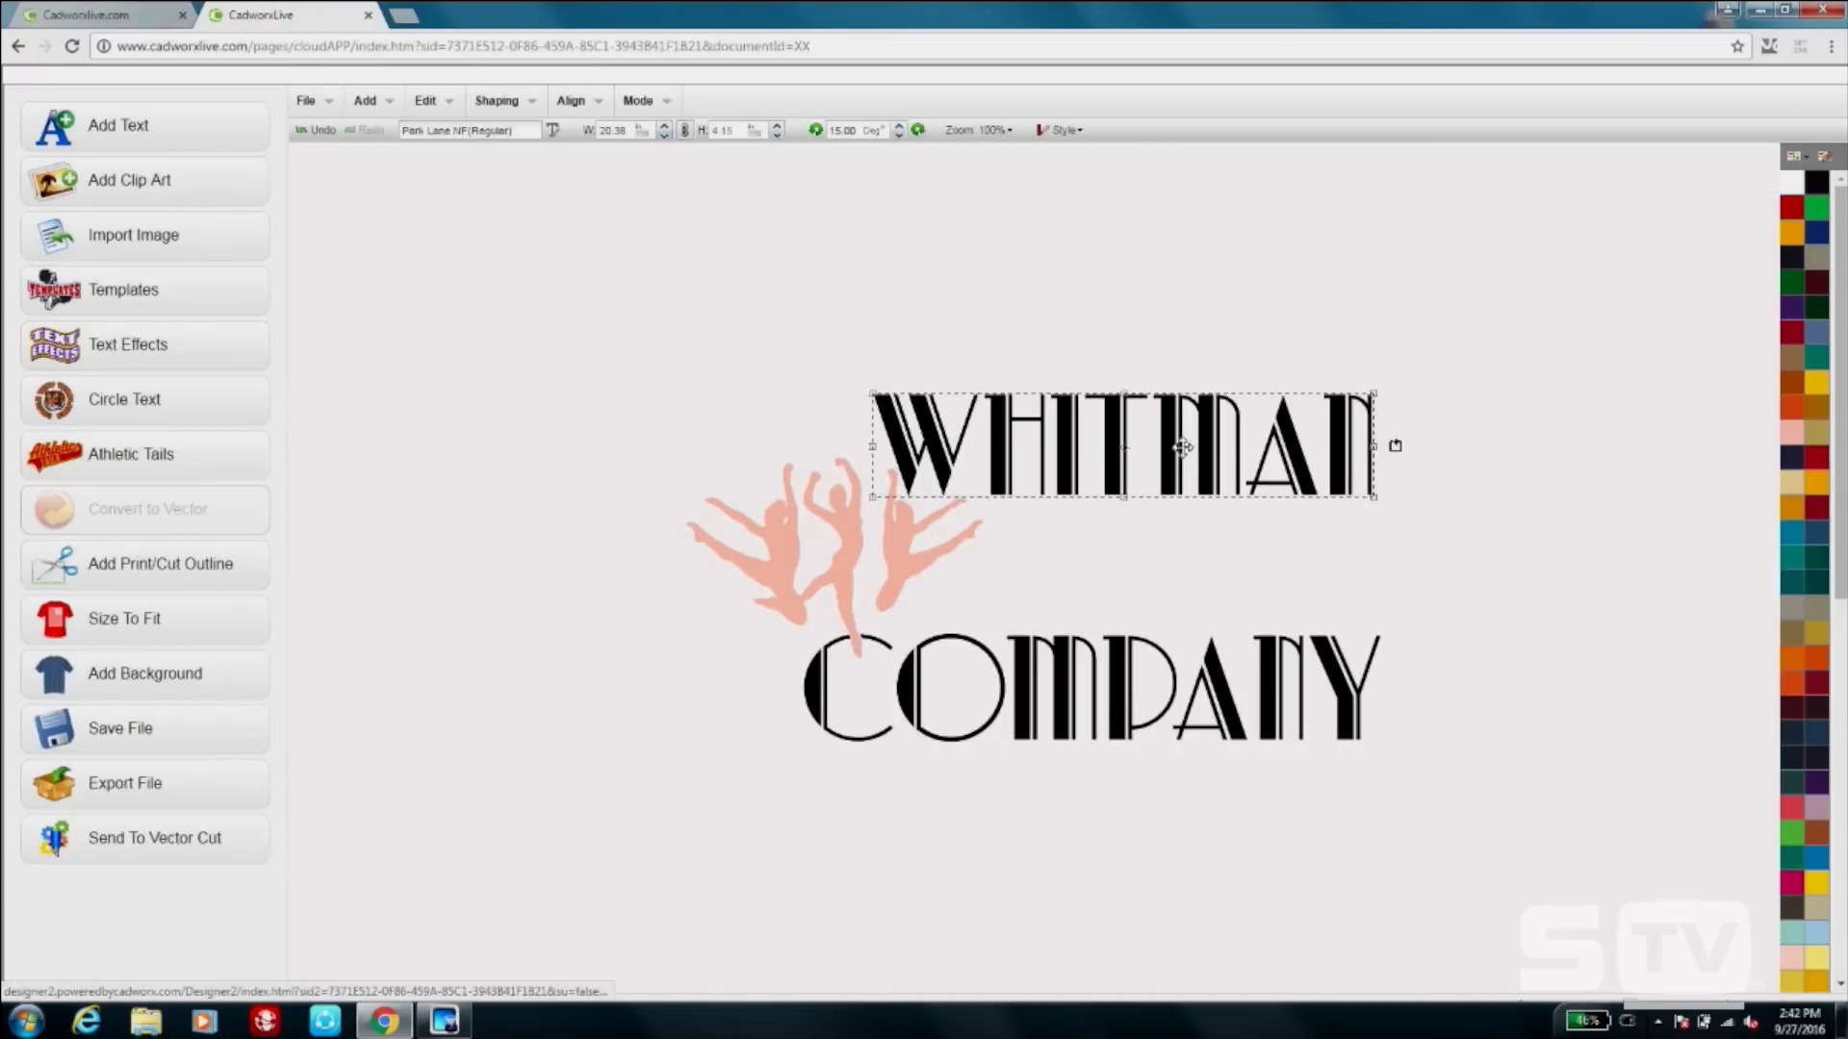
# Add 'dance' in Mf Yellow Butterflies, placed and enlarged between WHITMAN and COMPANY.
pyautogui.click(170, 137)
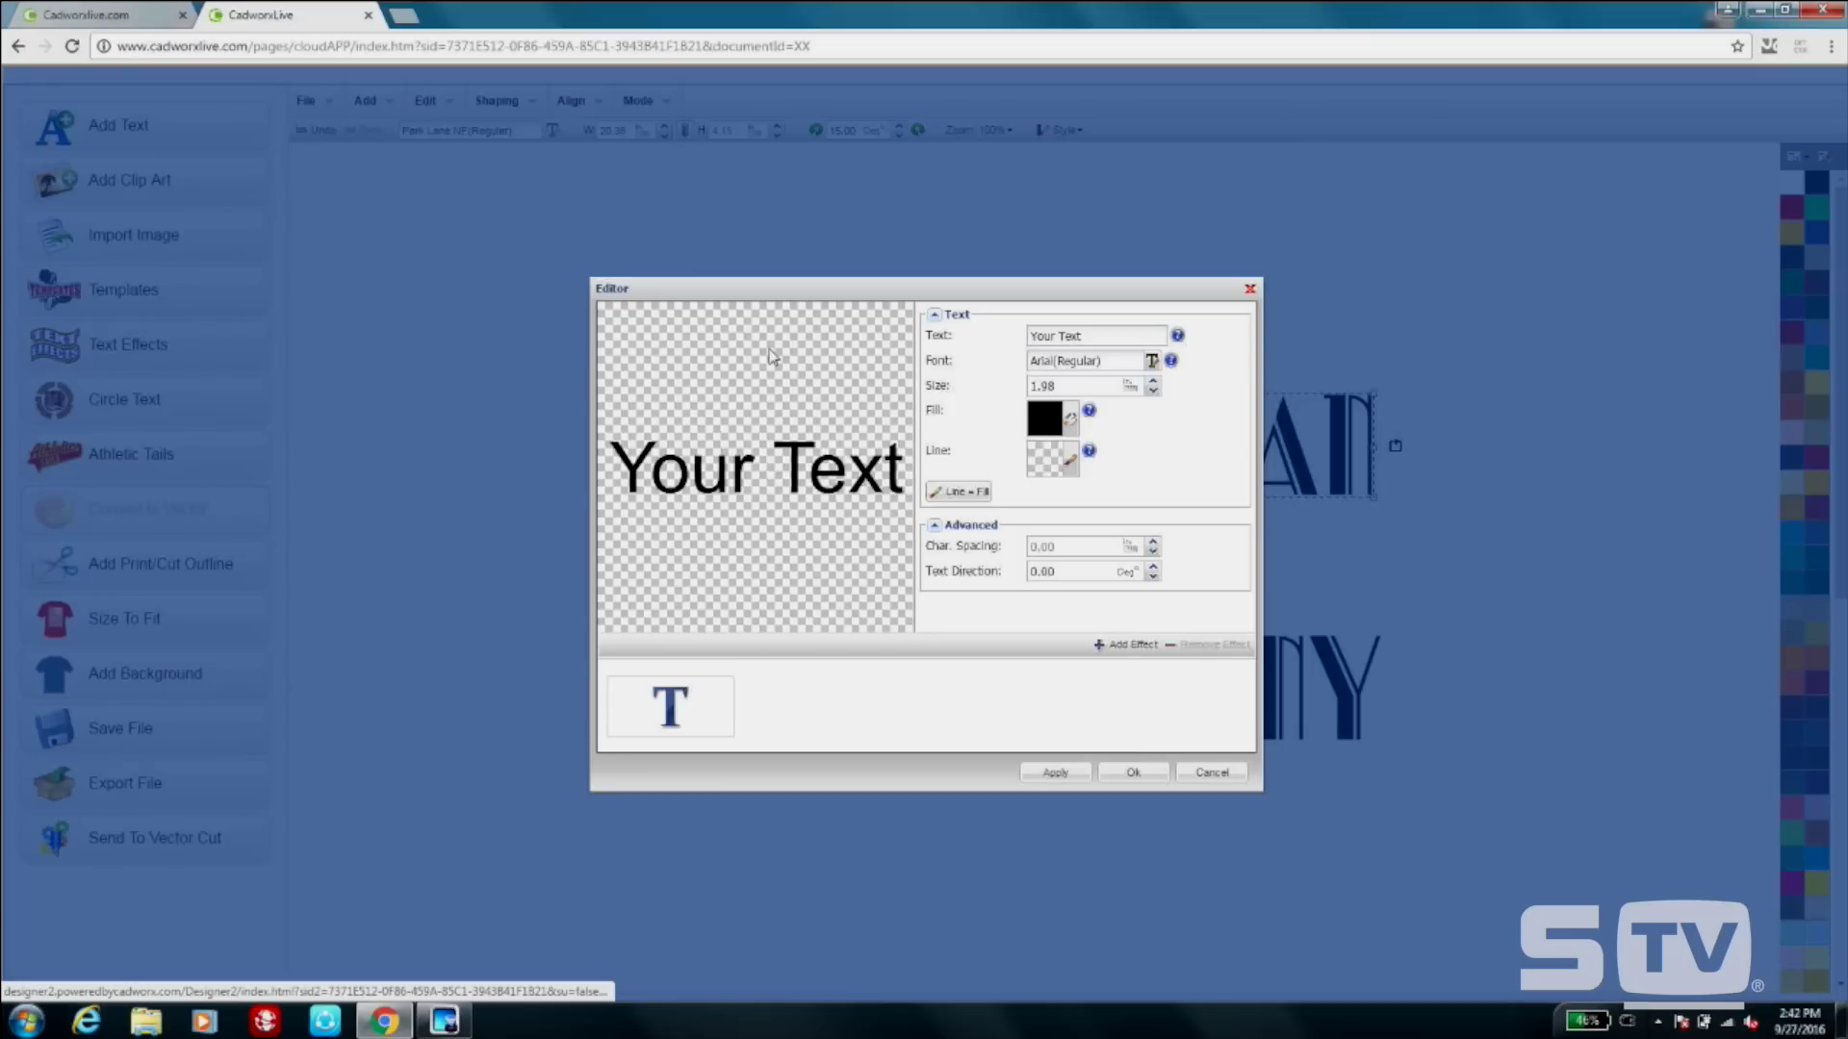
pyautogui.click(1101, 338)
pyautogui.write('danc')
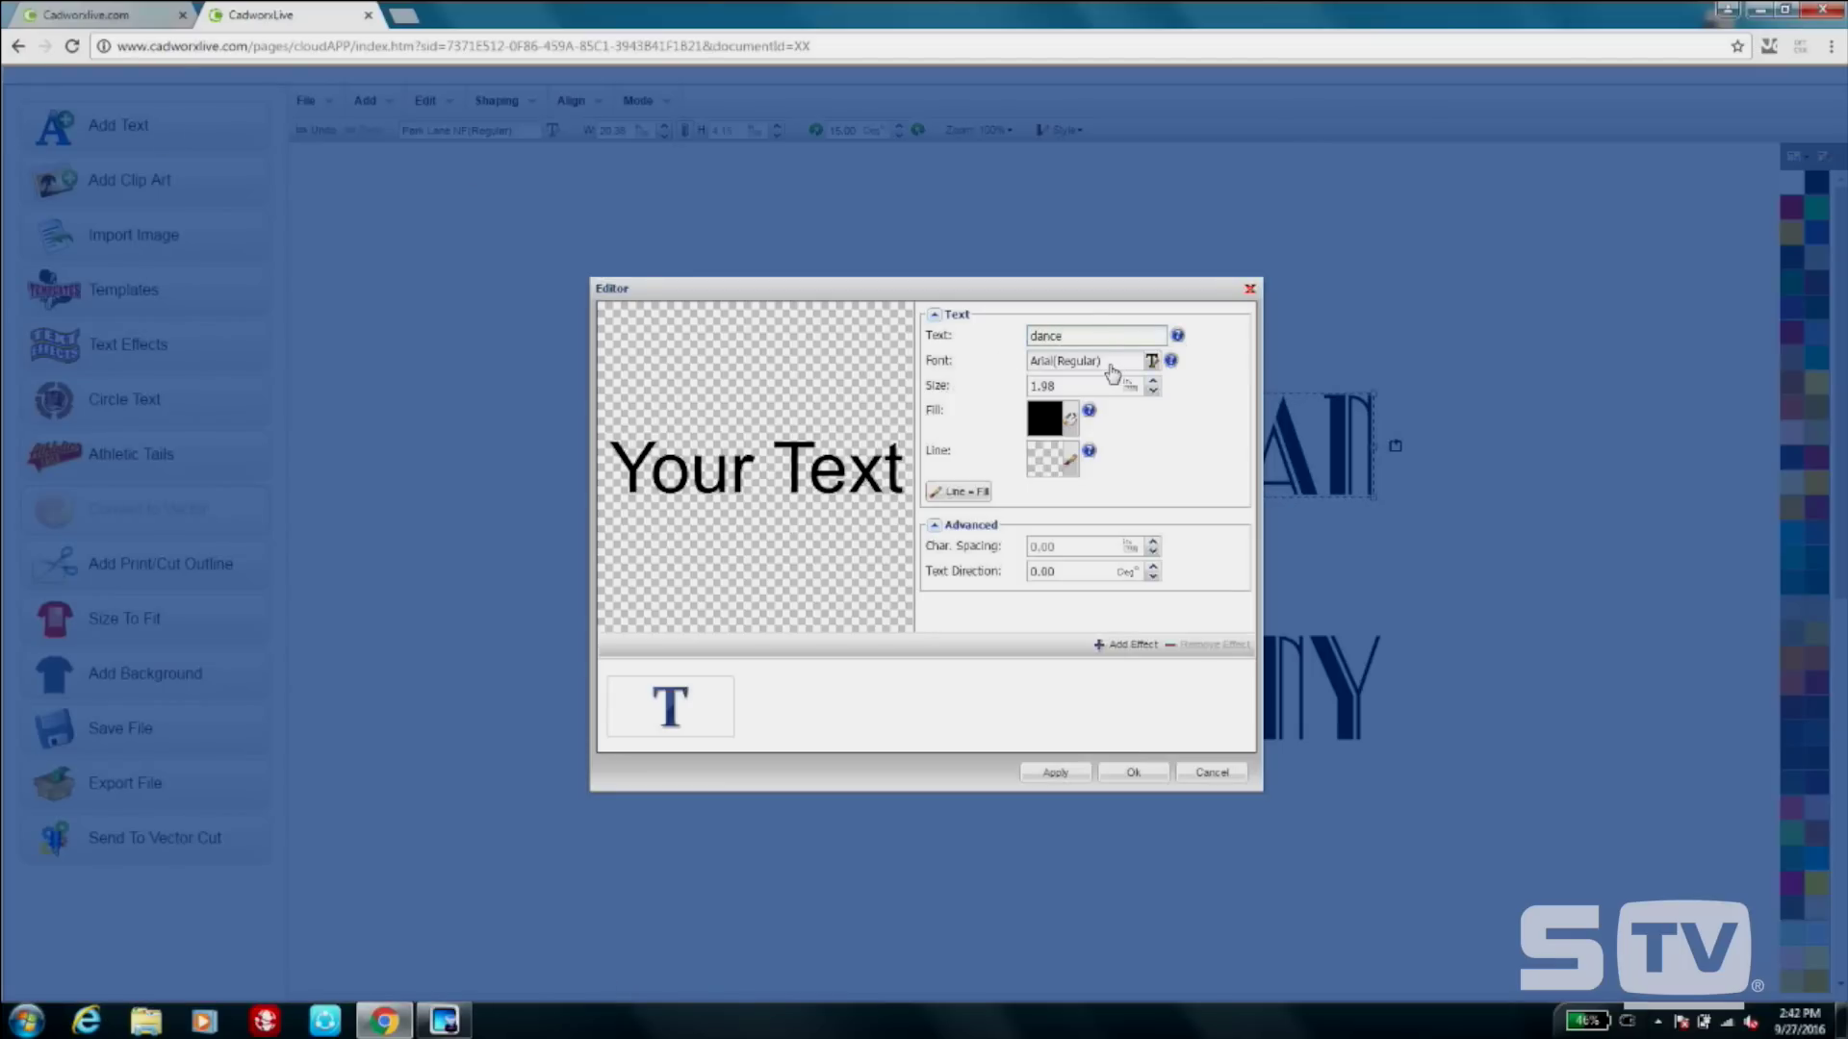
pyautogui.write('e')
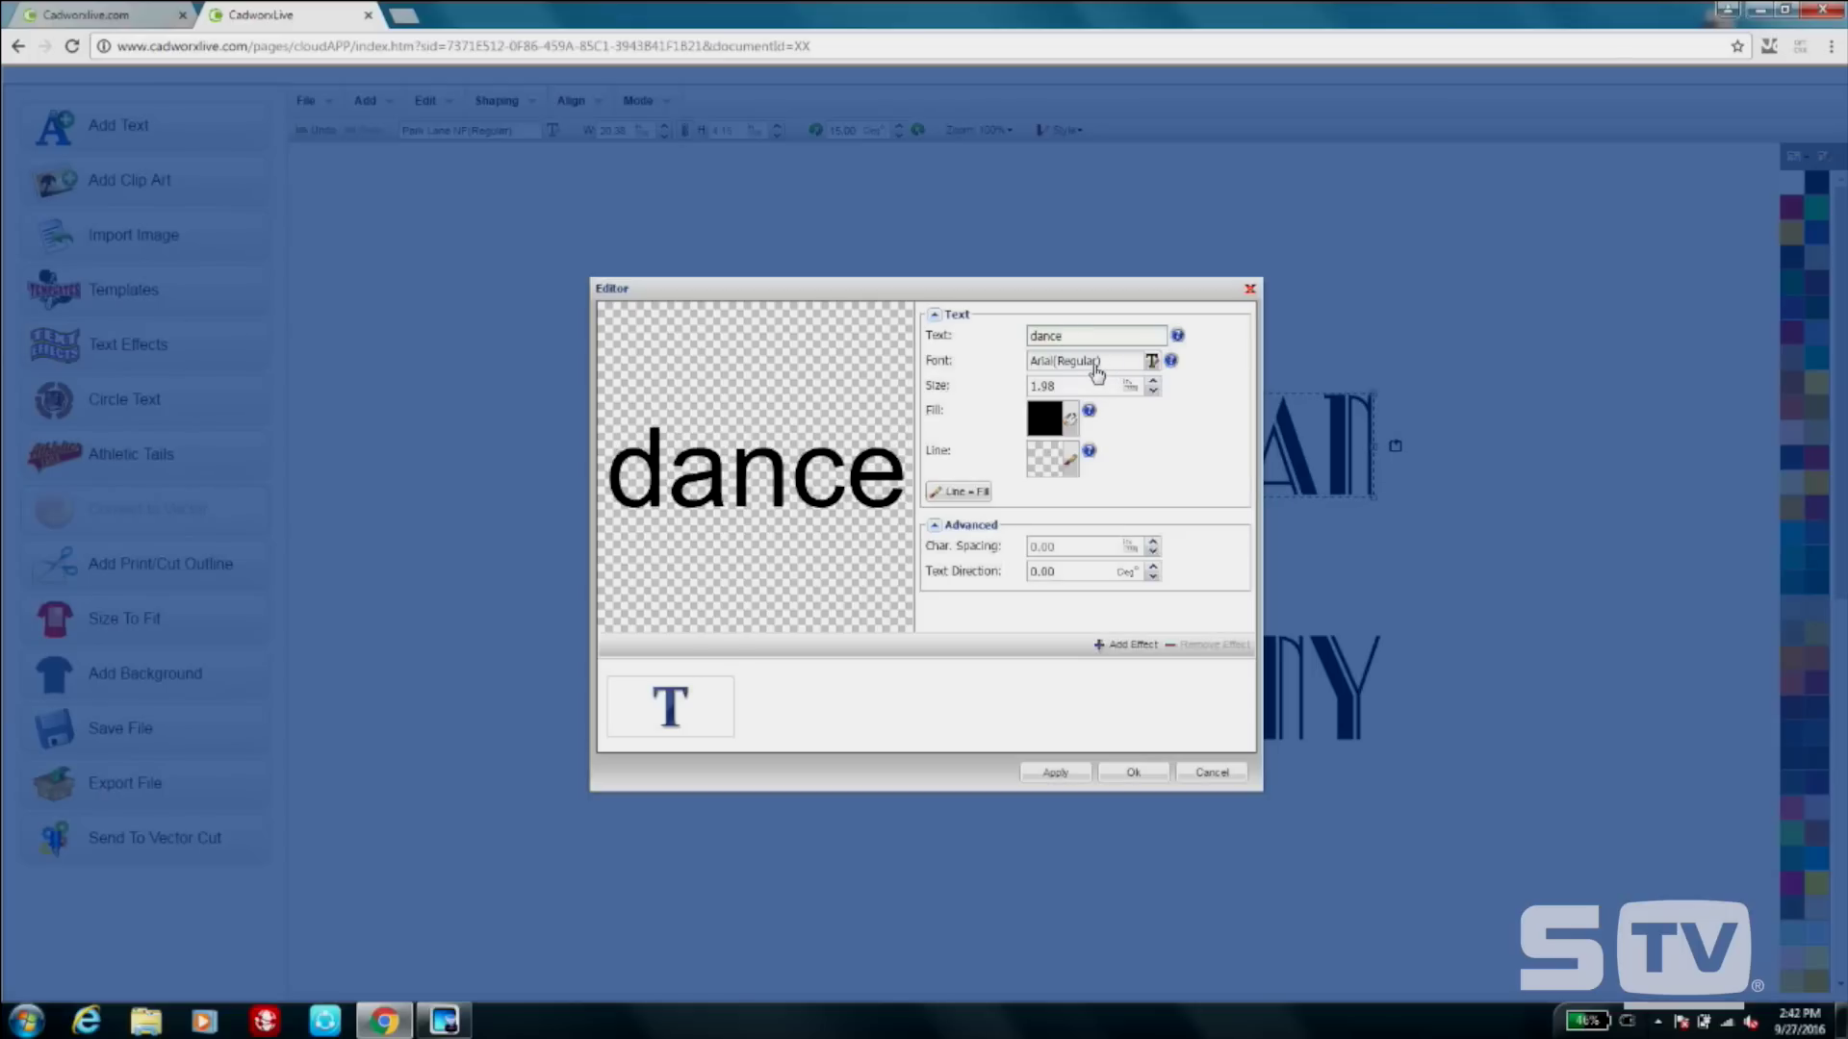
pyautogui.click(1096, 372)
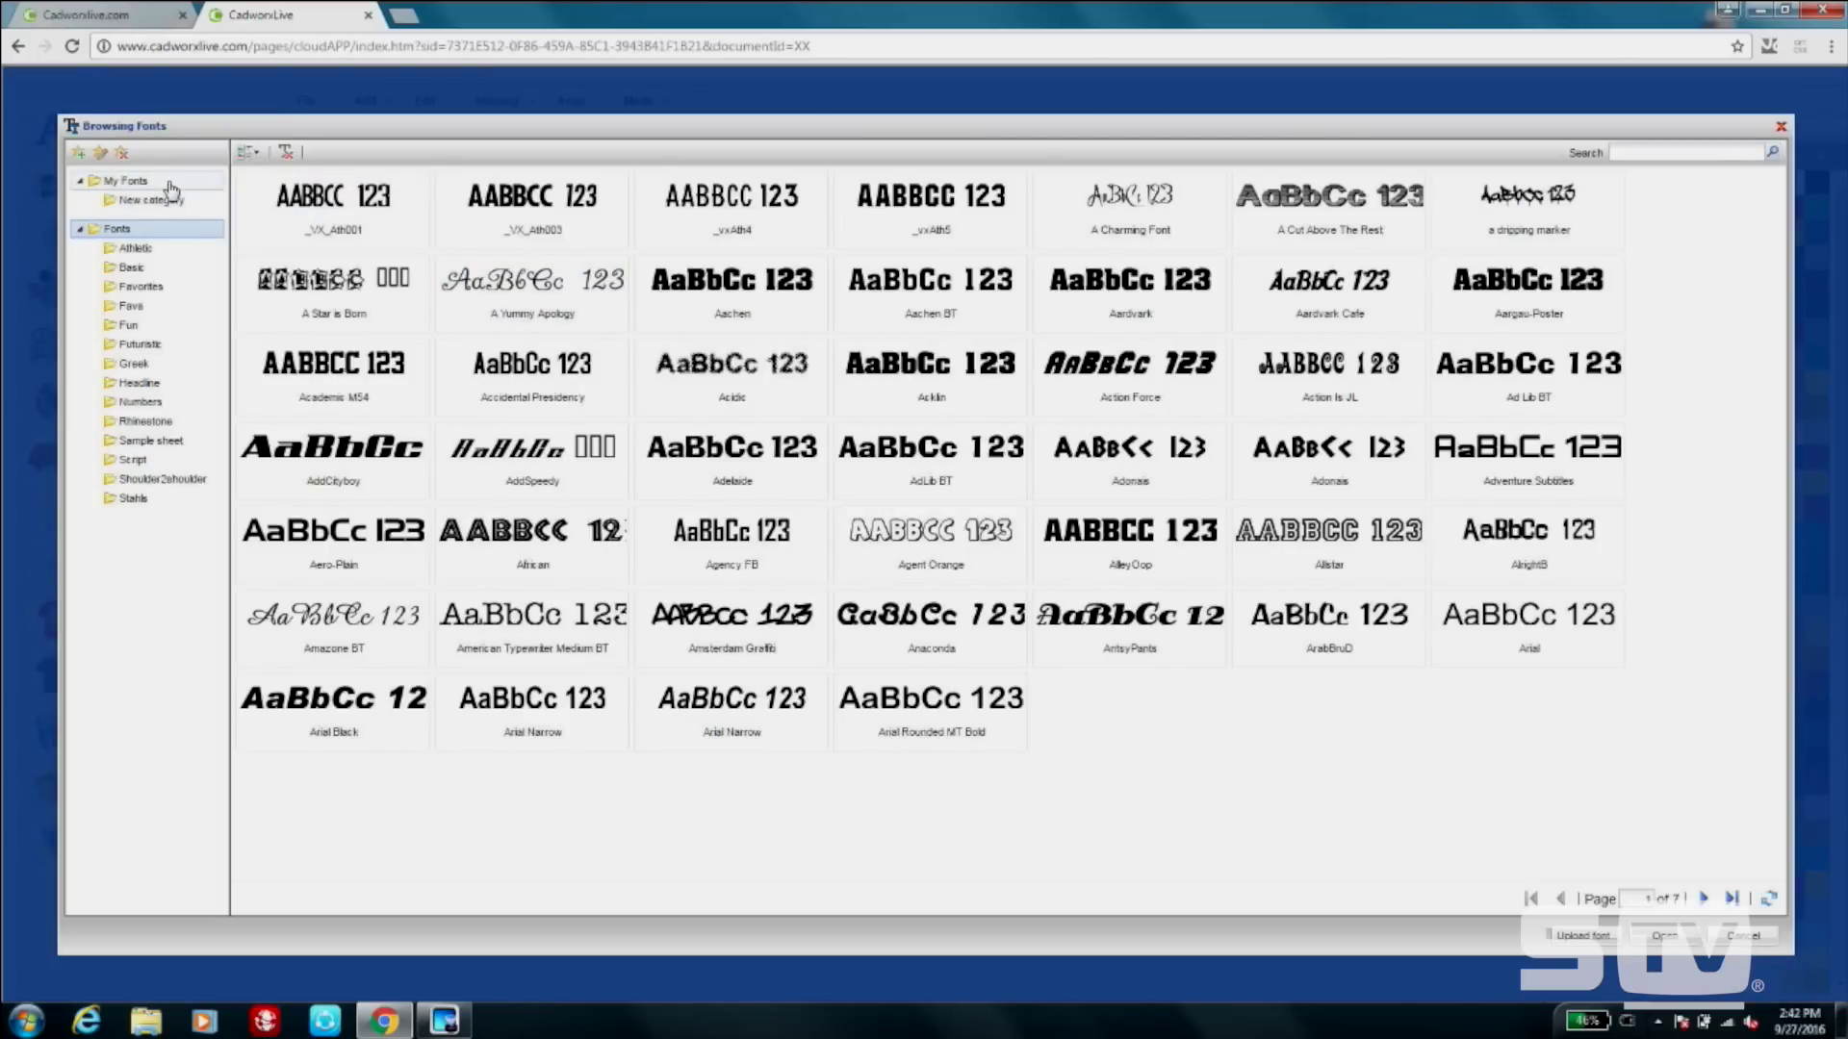
pyautogui.click(170, 182)
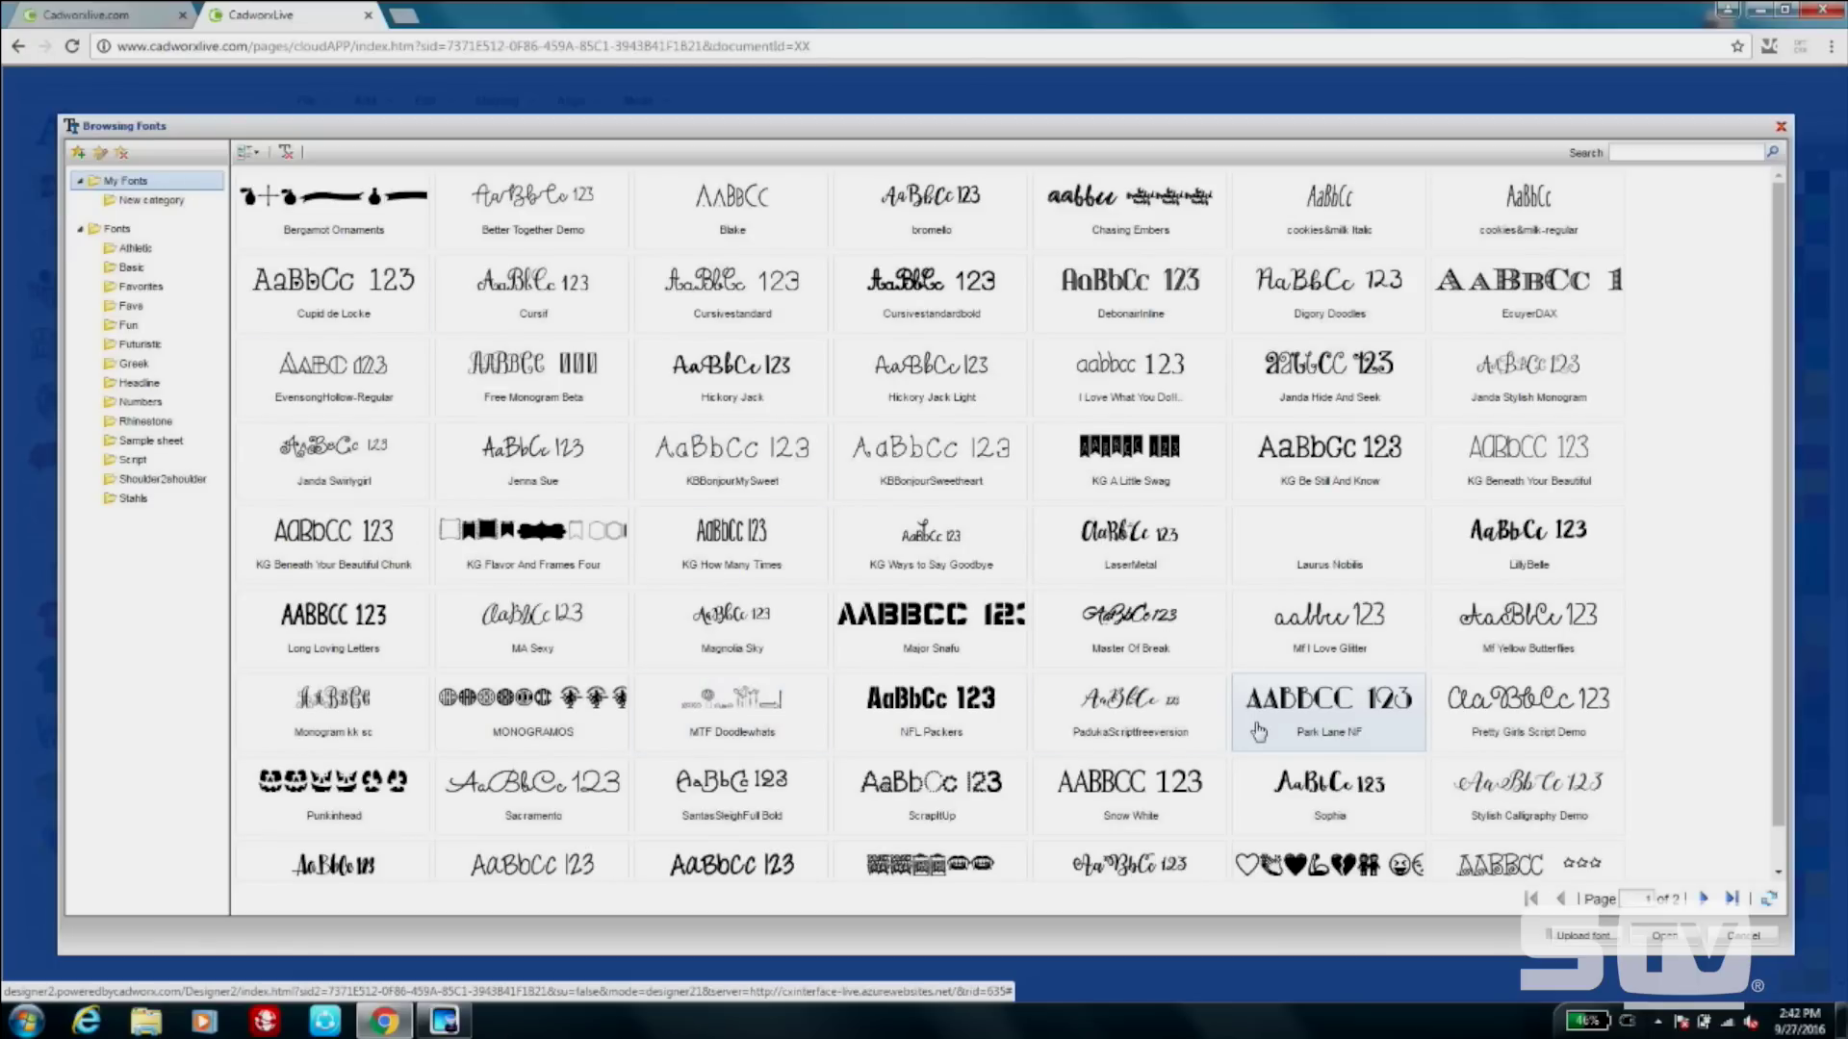
pyautogui.doubleClick(1512, 630)
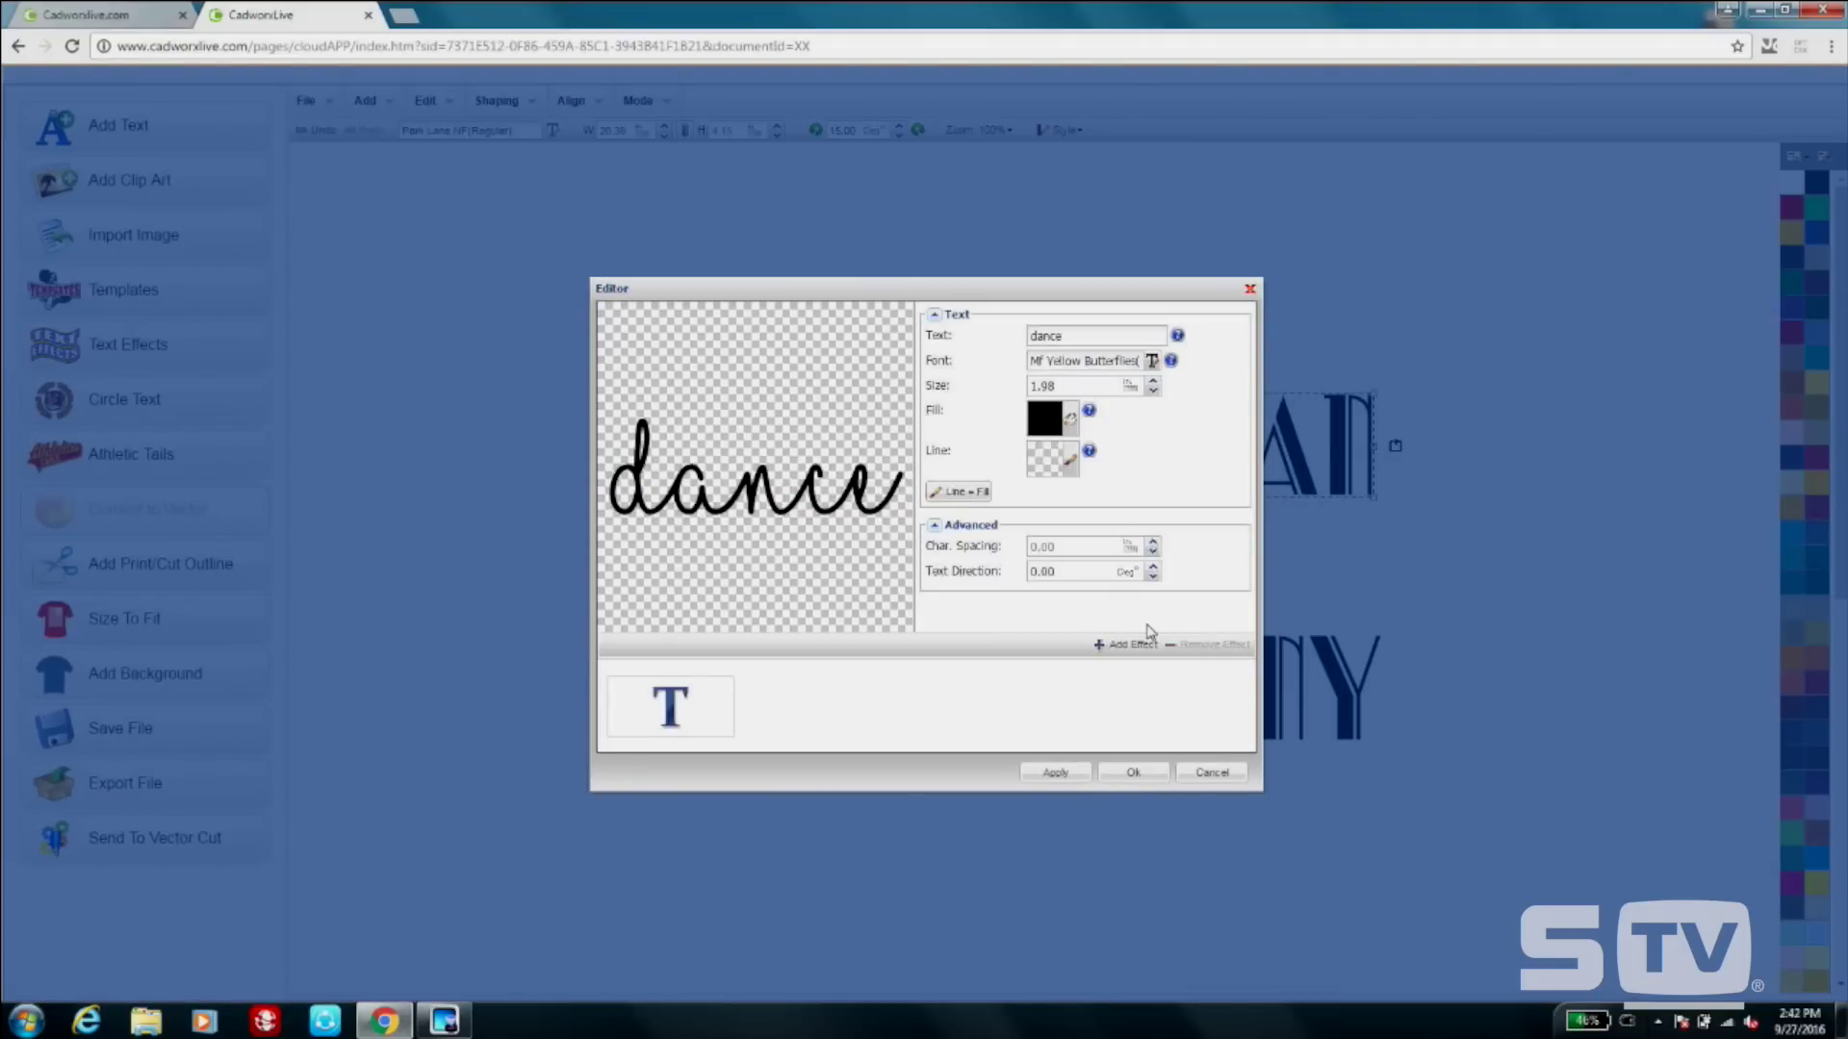
pyautogui.click(1133, 772)
pyautogui.moveTo(1069, 568); pyautogui.dragTo(1265, 551)
pyautogui.moveTo(1152, 582); pyautogui.dragTo(1063, 601)
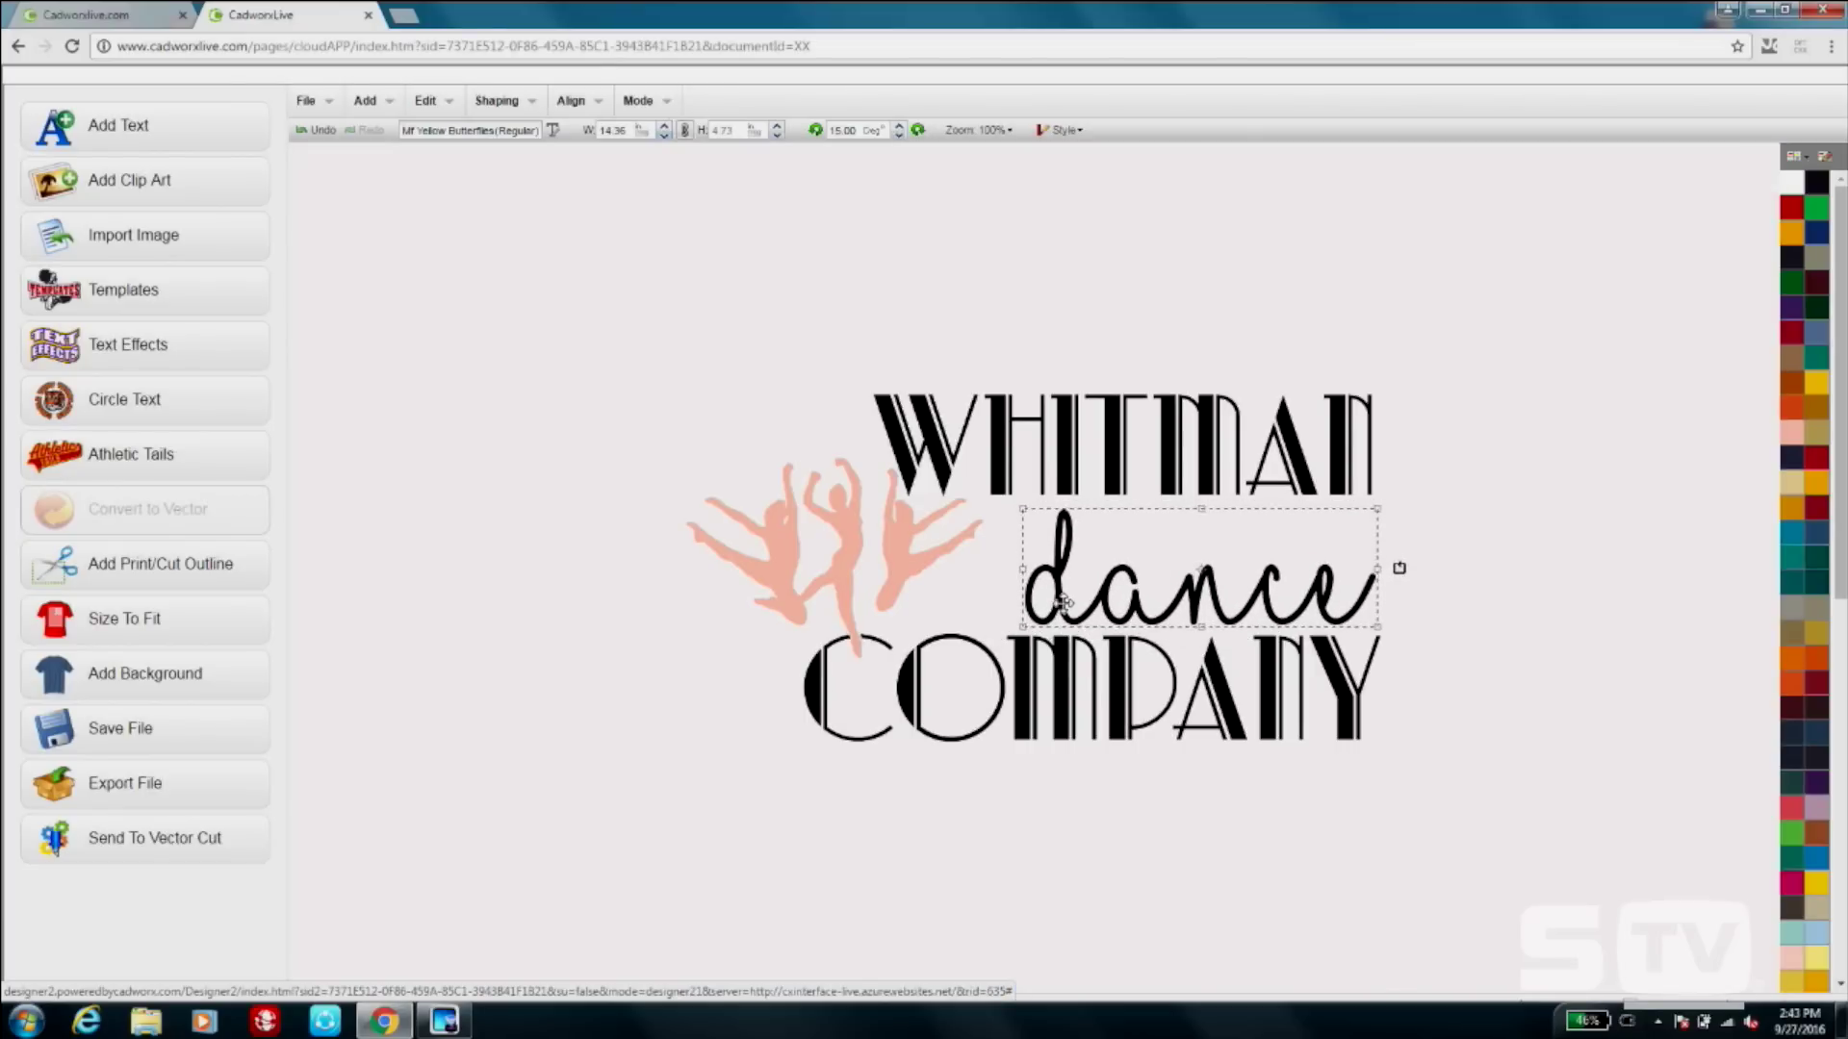
# Select WHITMAN, dance and COMPANY and merge them into one shape with Shaping.
pyautogui.click(1128, 463)
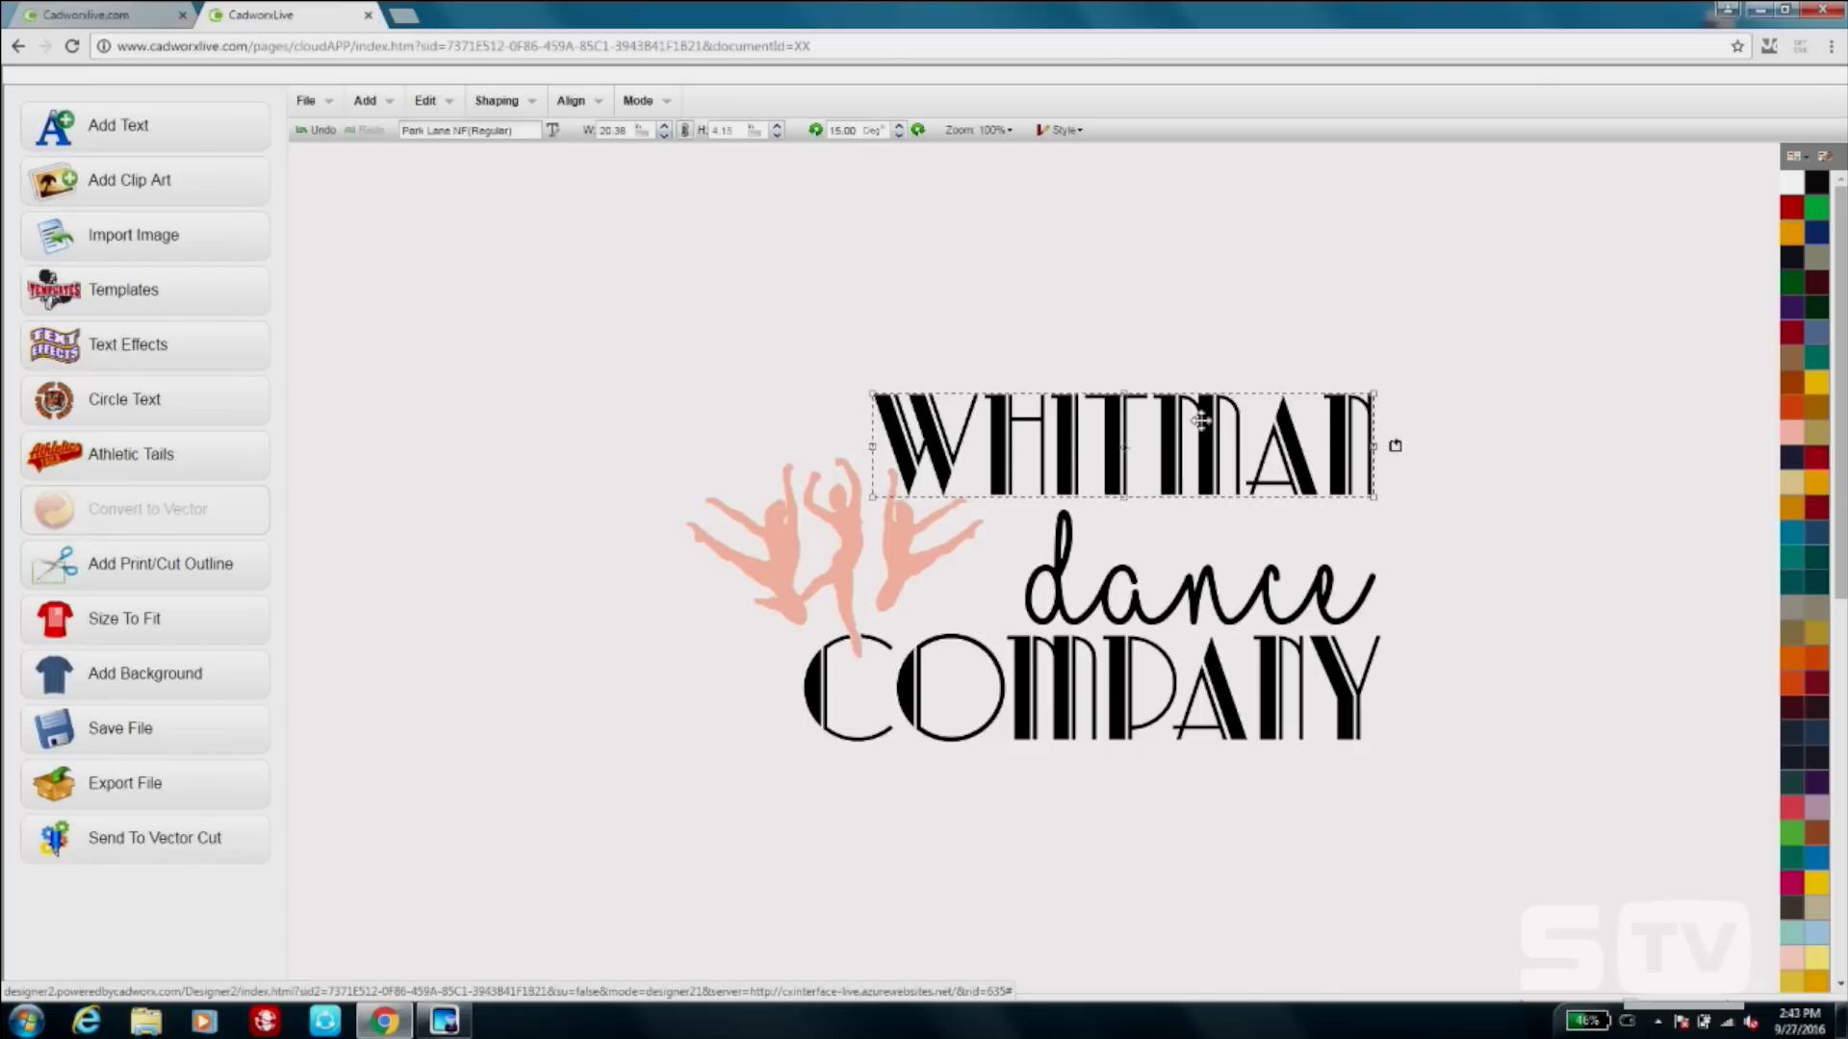
pyautogui.keyDown('shift'); pyautogui.click(1128, 688); pyautogui.keyUp('shift')
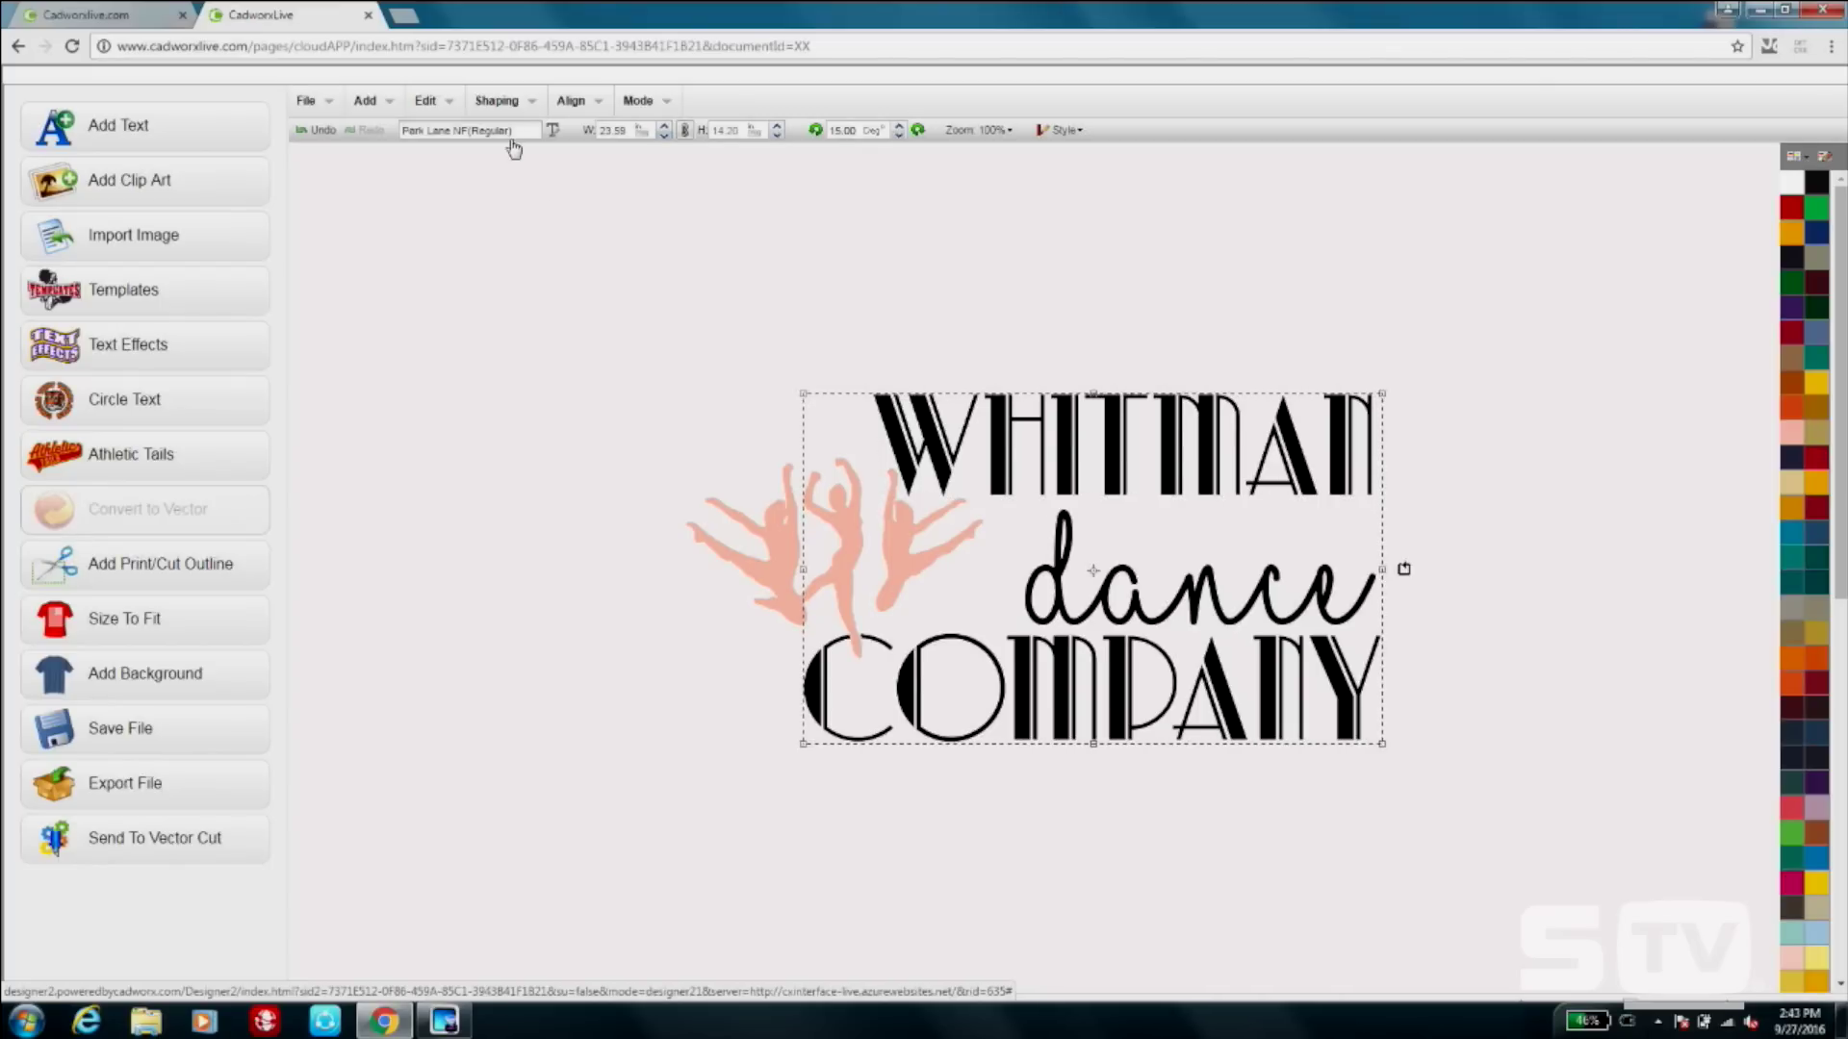
pyautogui.click(497, 101)
pyautogui.click(535, 177)
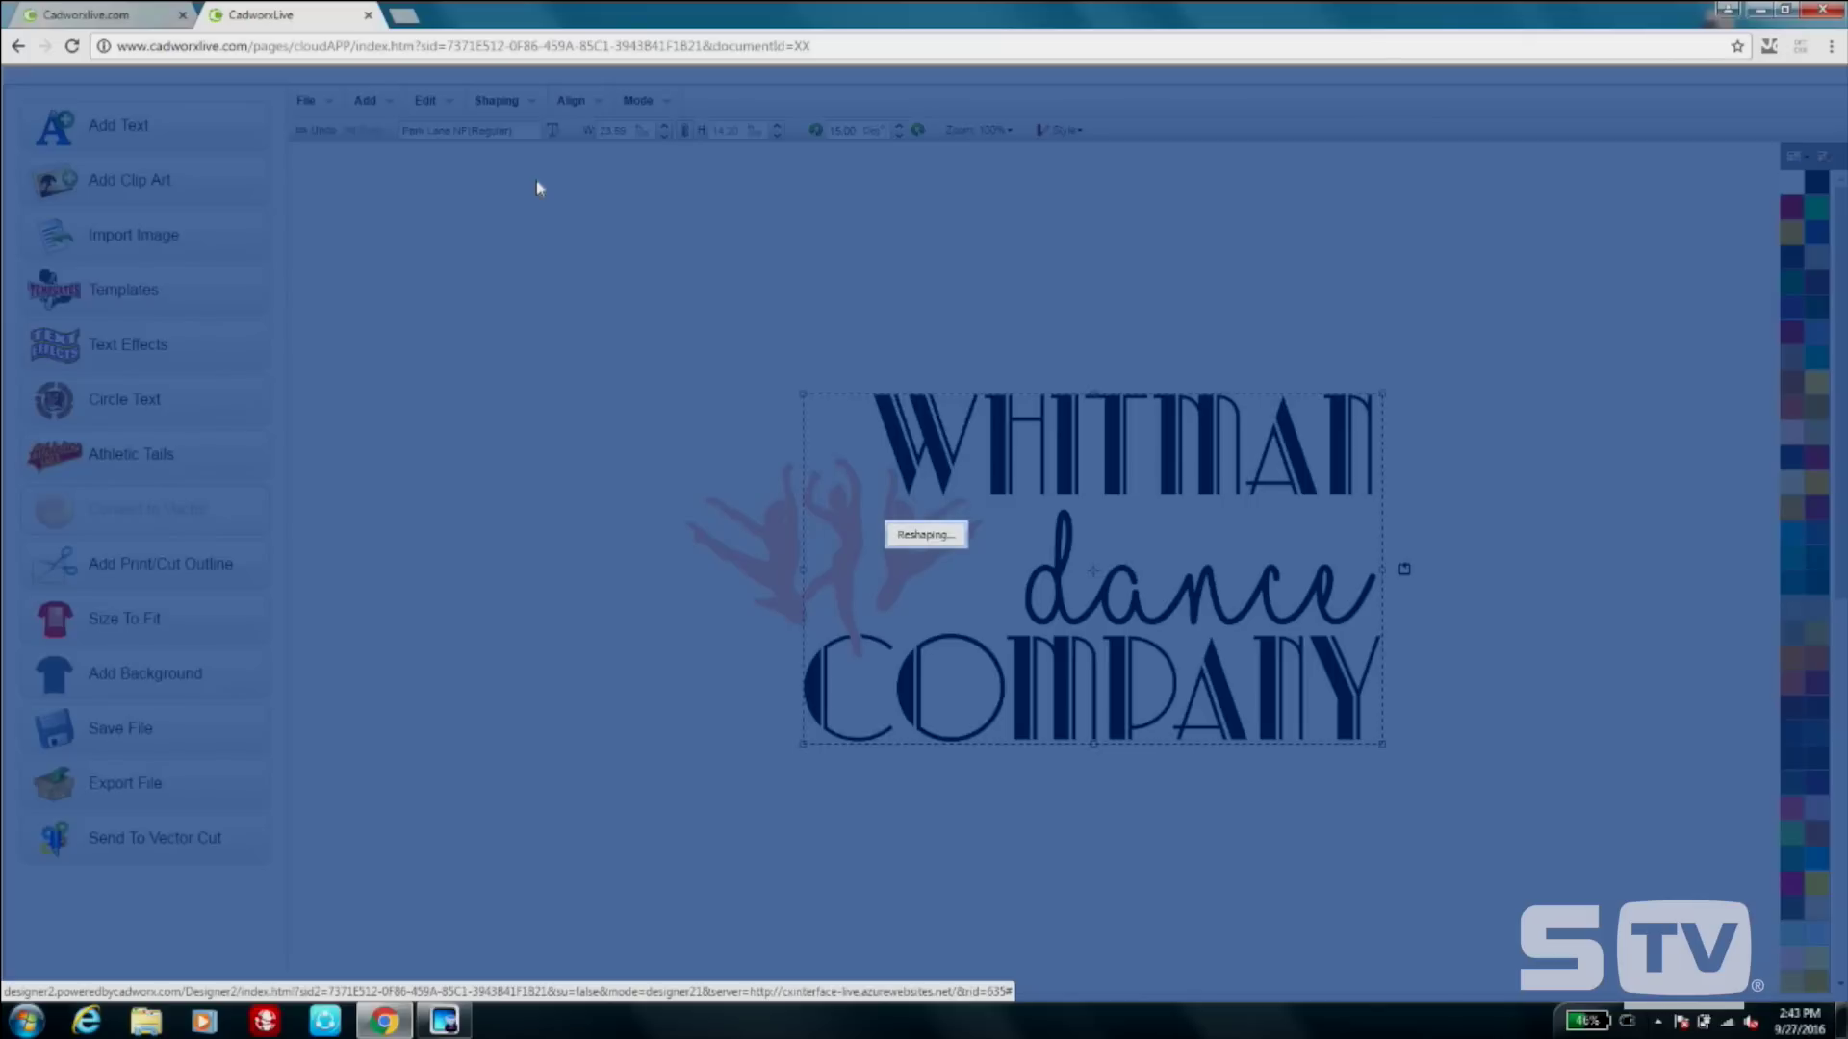
# Fill the merged lettering with the gold glitter texture.
pyautogui.doubleClick(1244, 462)
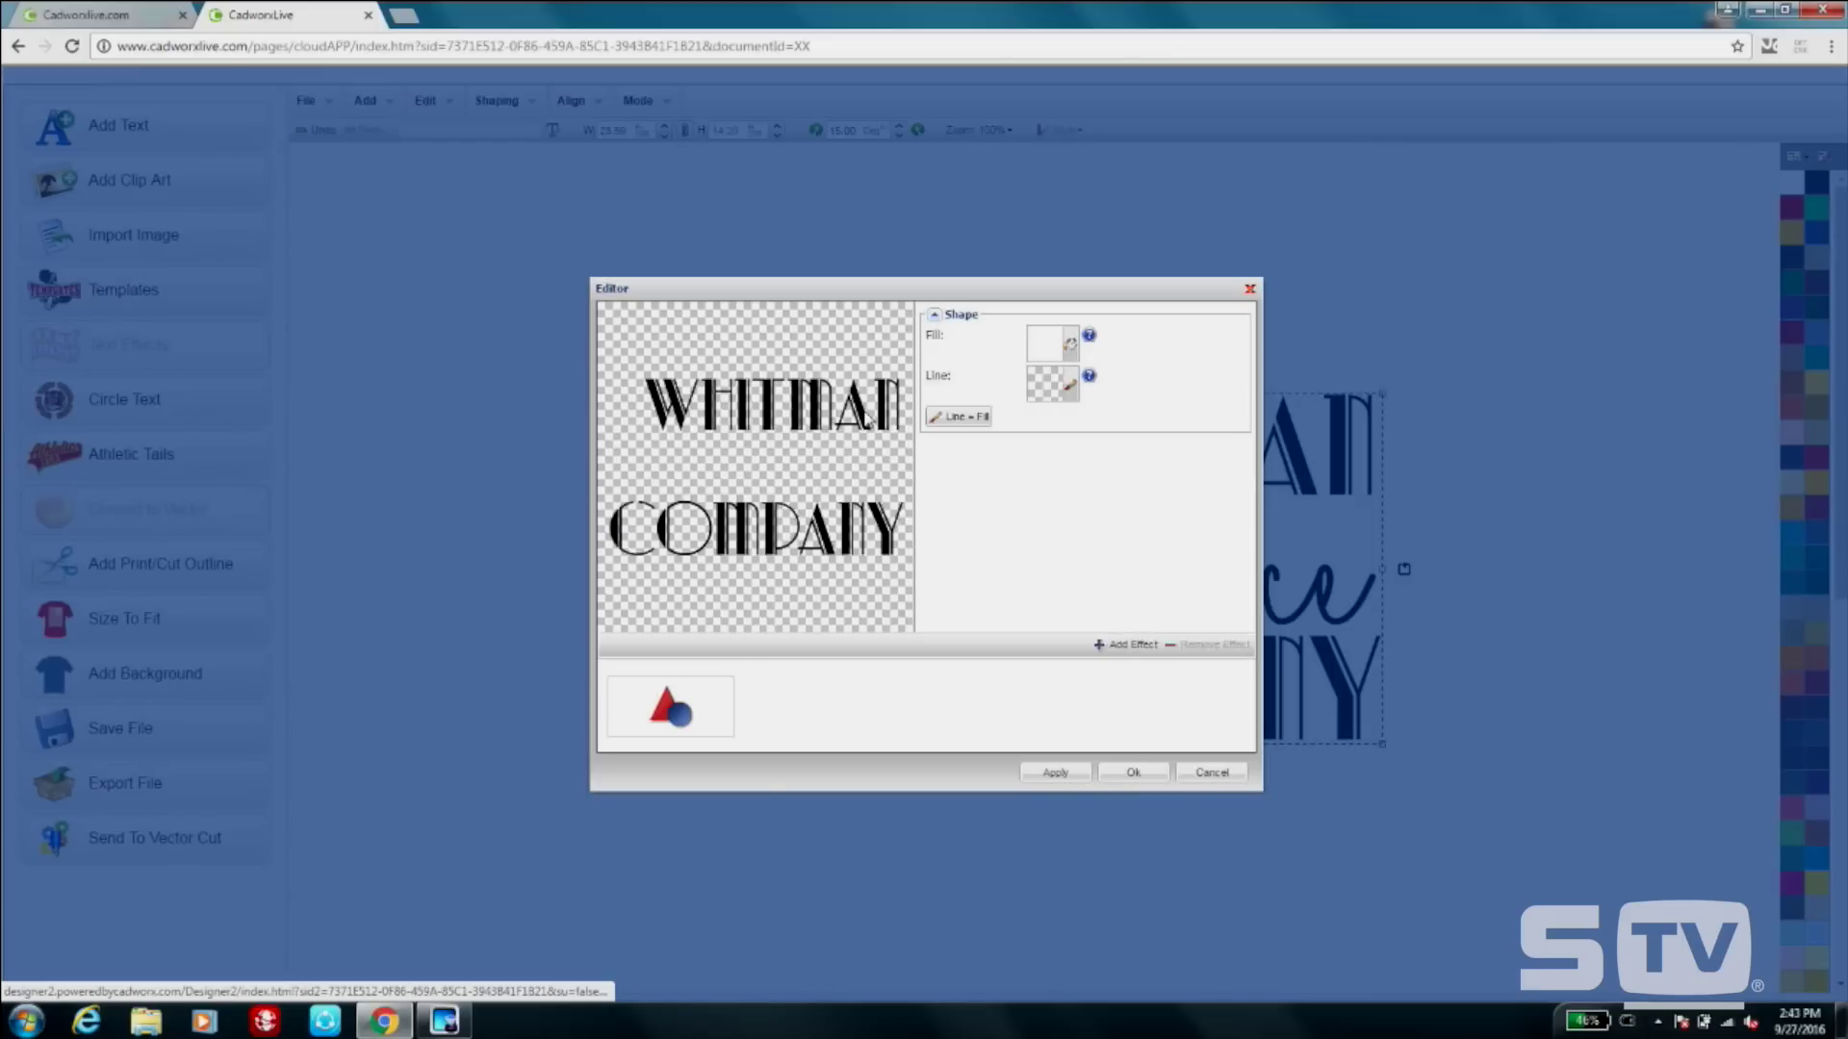
pyautogui.click(1072, 358)
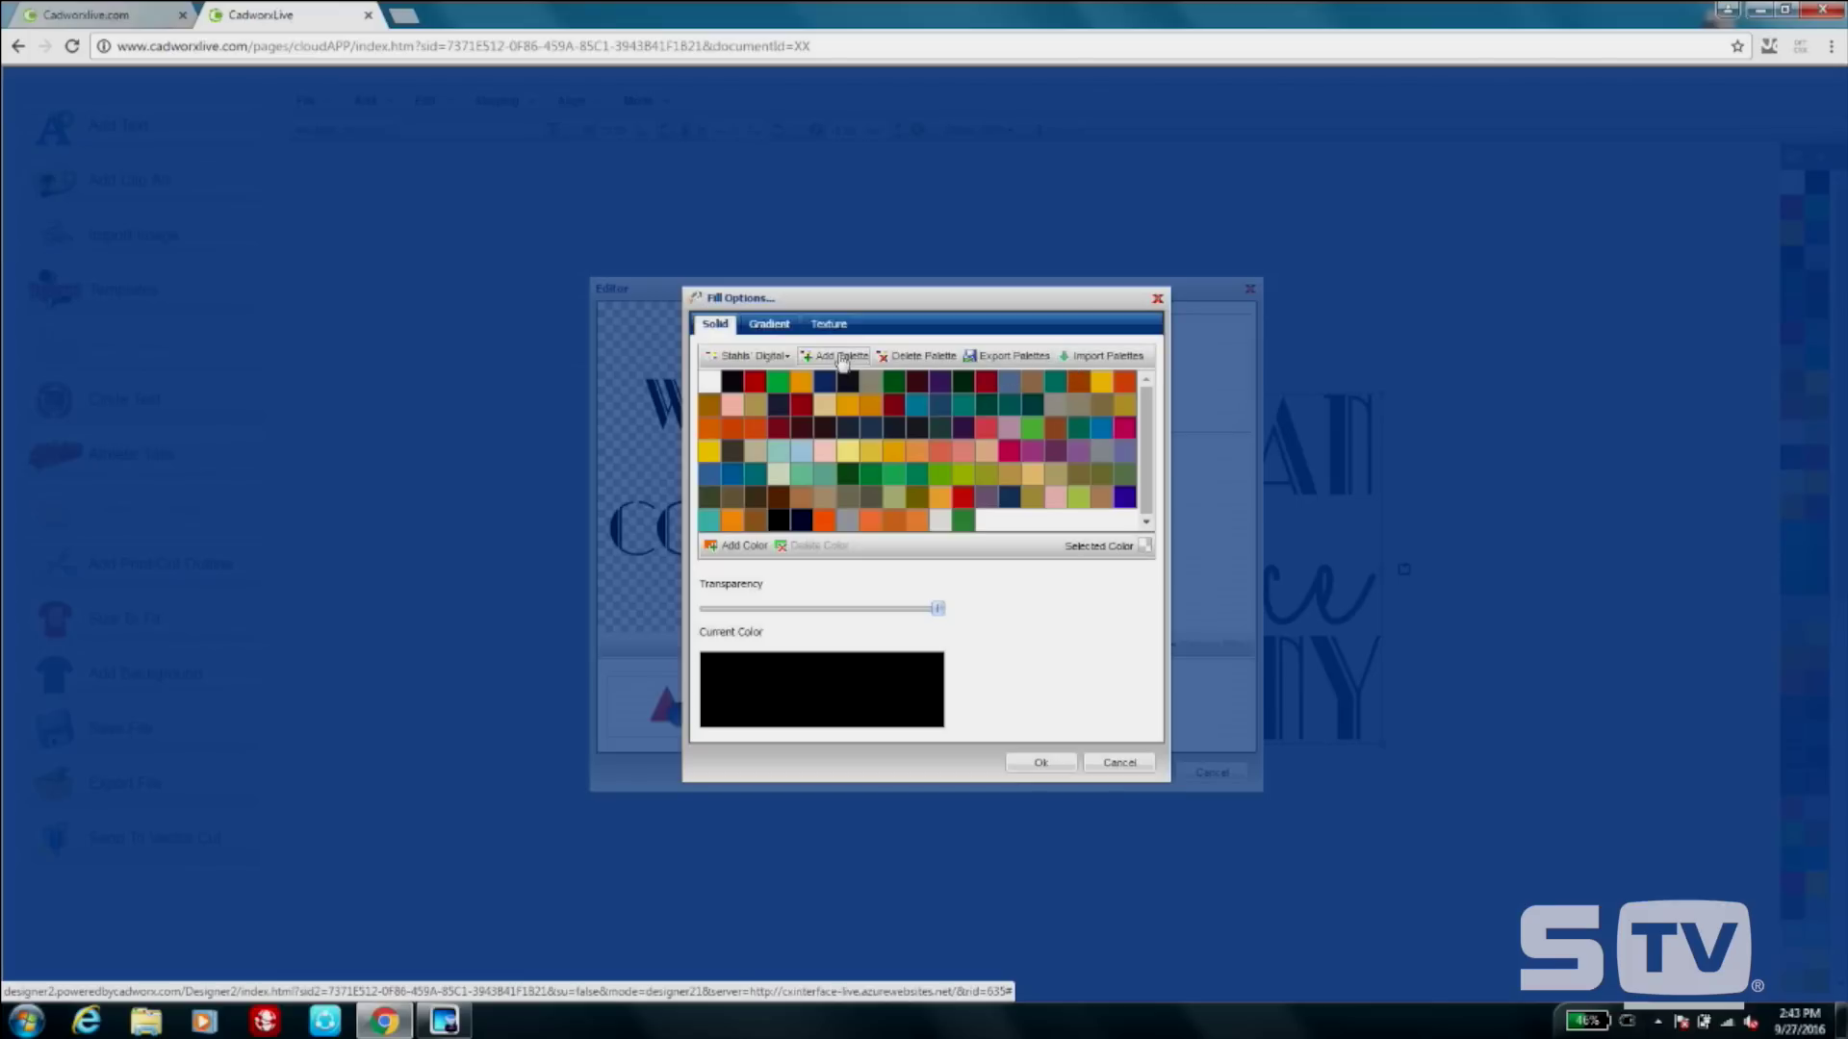
pyautogui.click(826, 328)
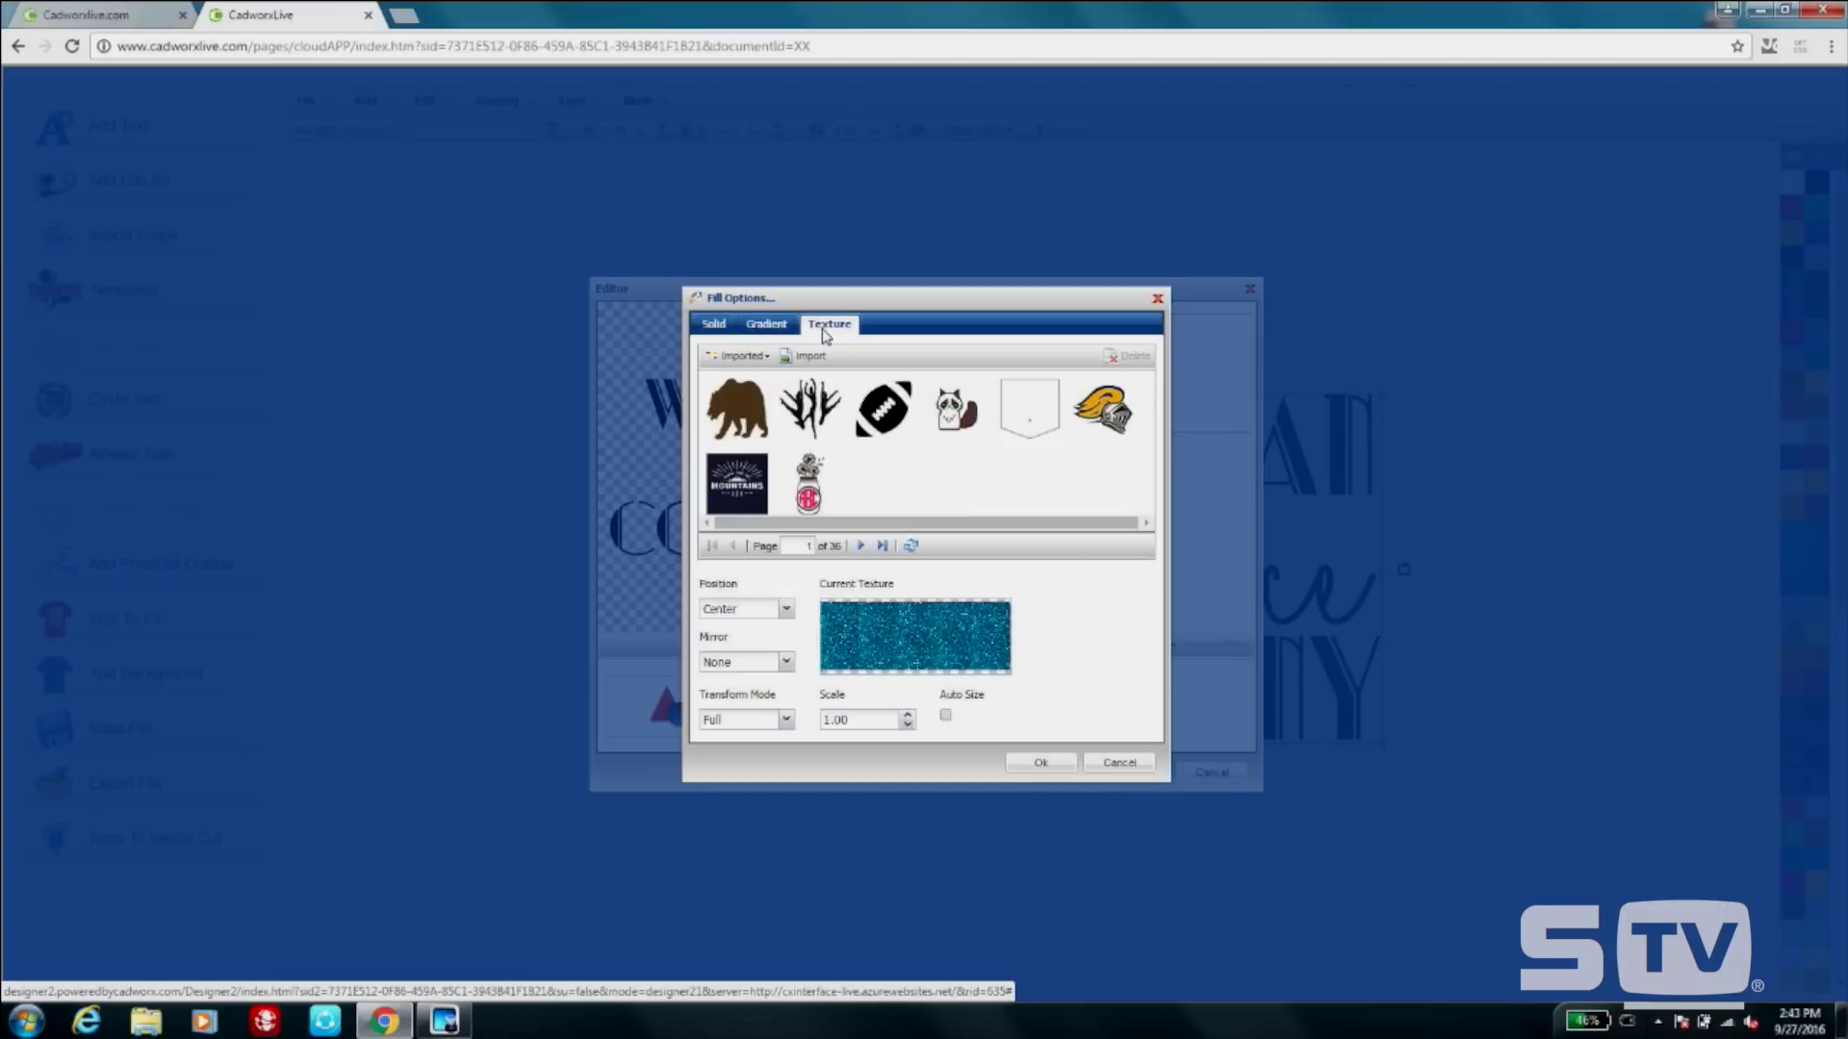
pyautogui.click(858, 547)
pyautogui.click(860, 547)
pyautogui.click(860, 546)
pyautogui.click(861, 547)
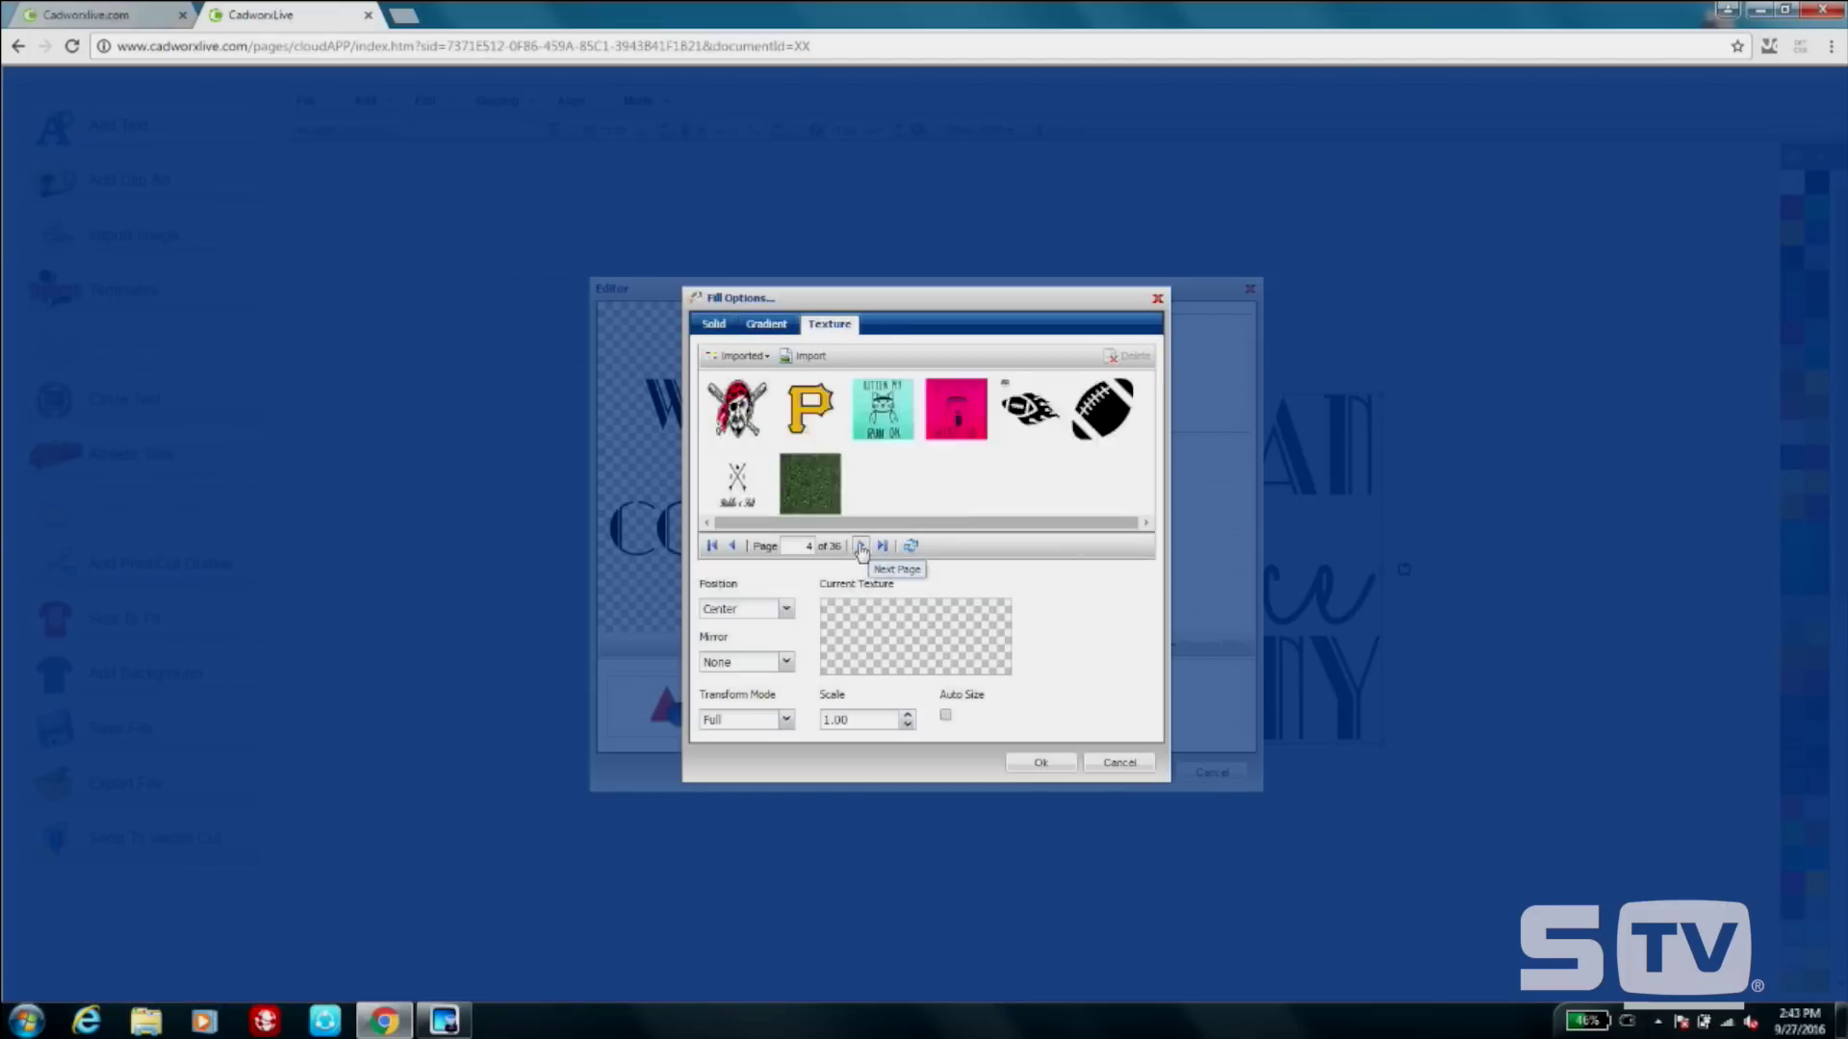
pyautogui.click(860, 547)
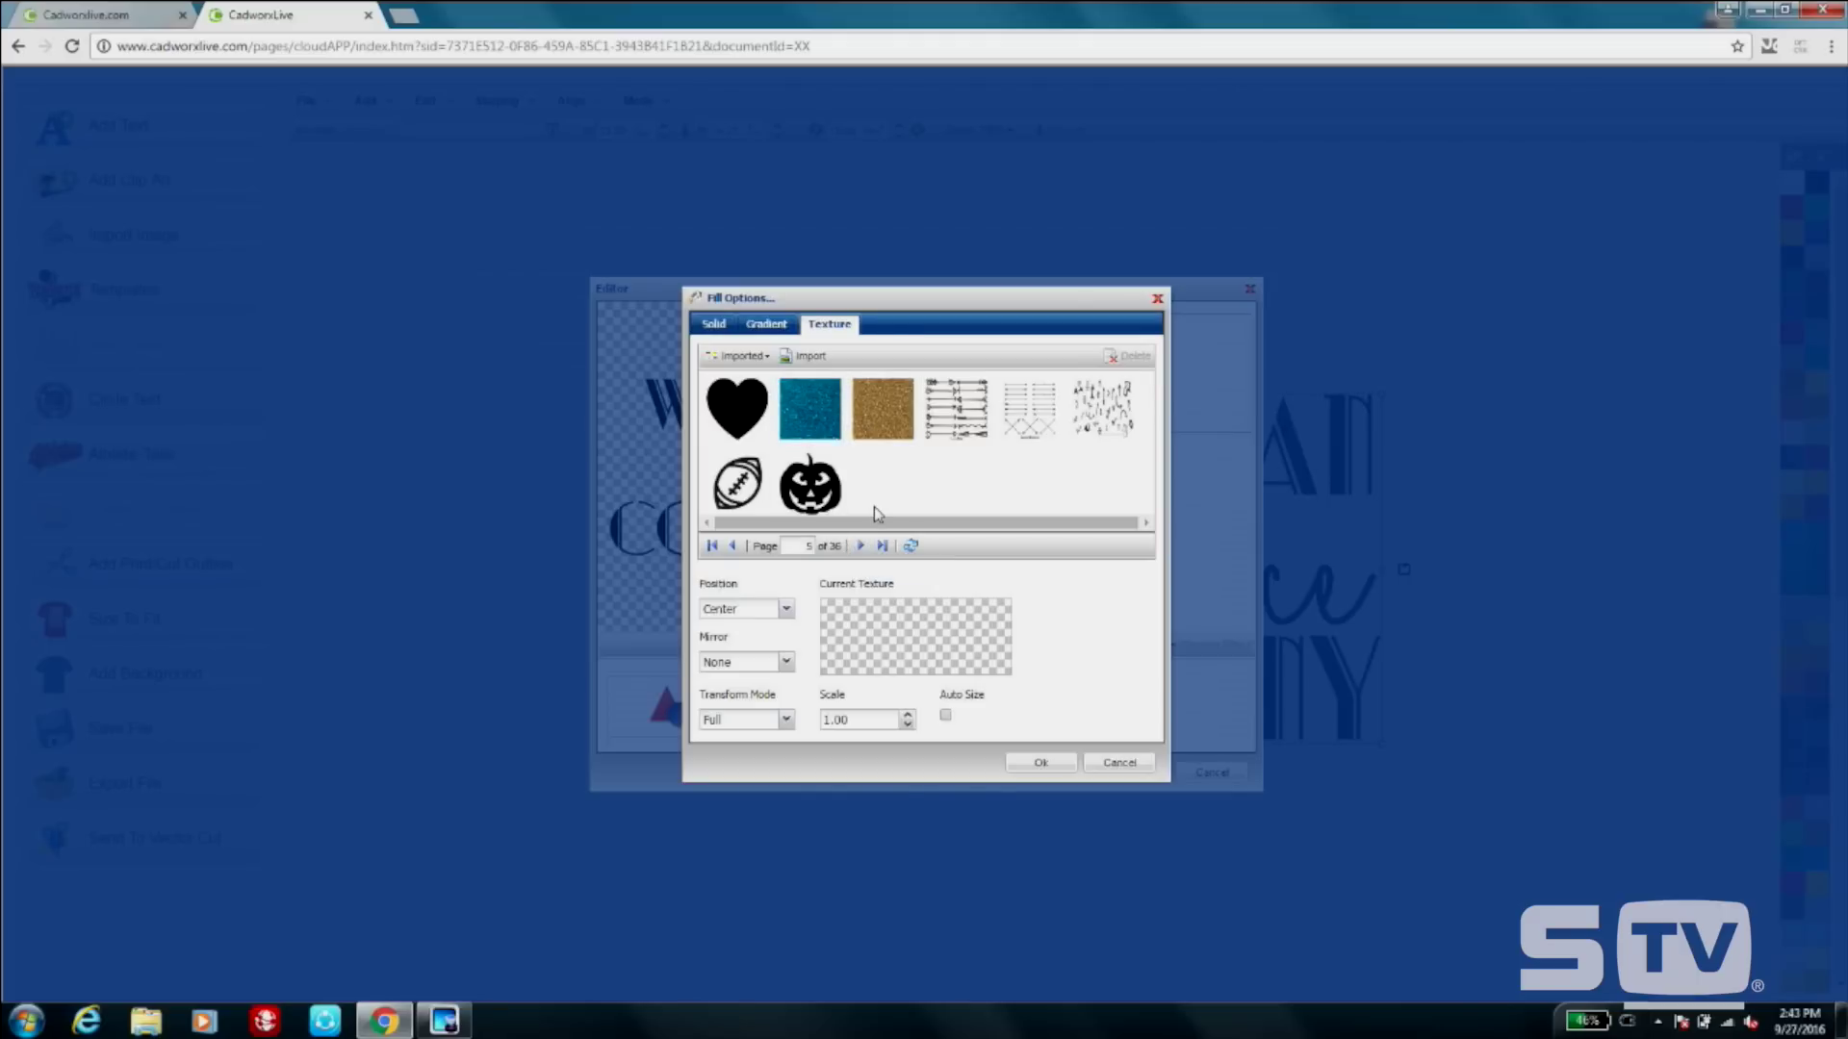
pyautogui.click(732, 546)
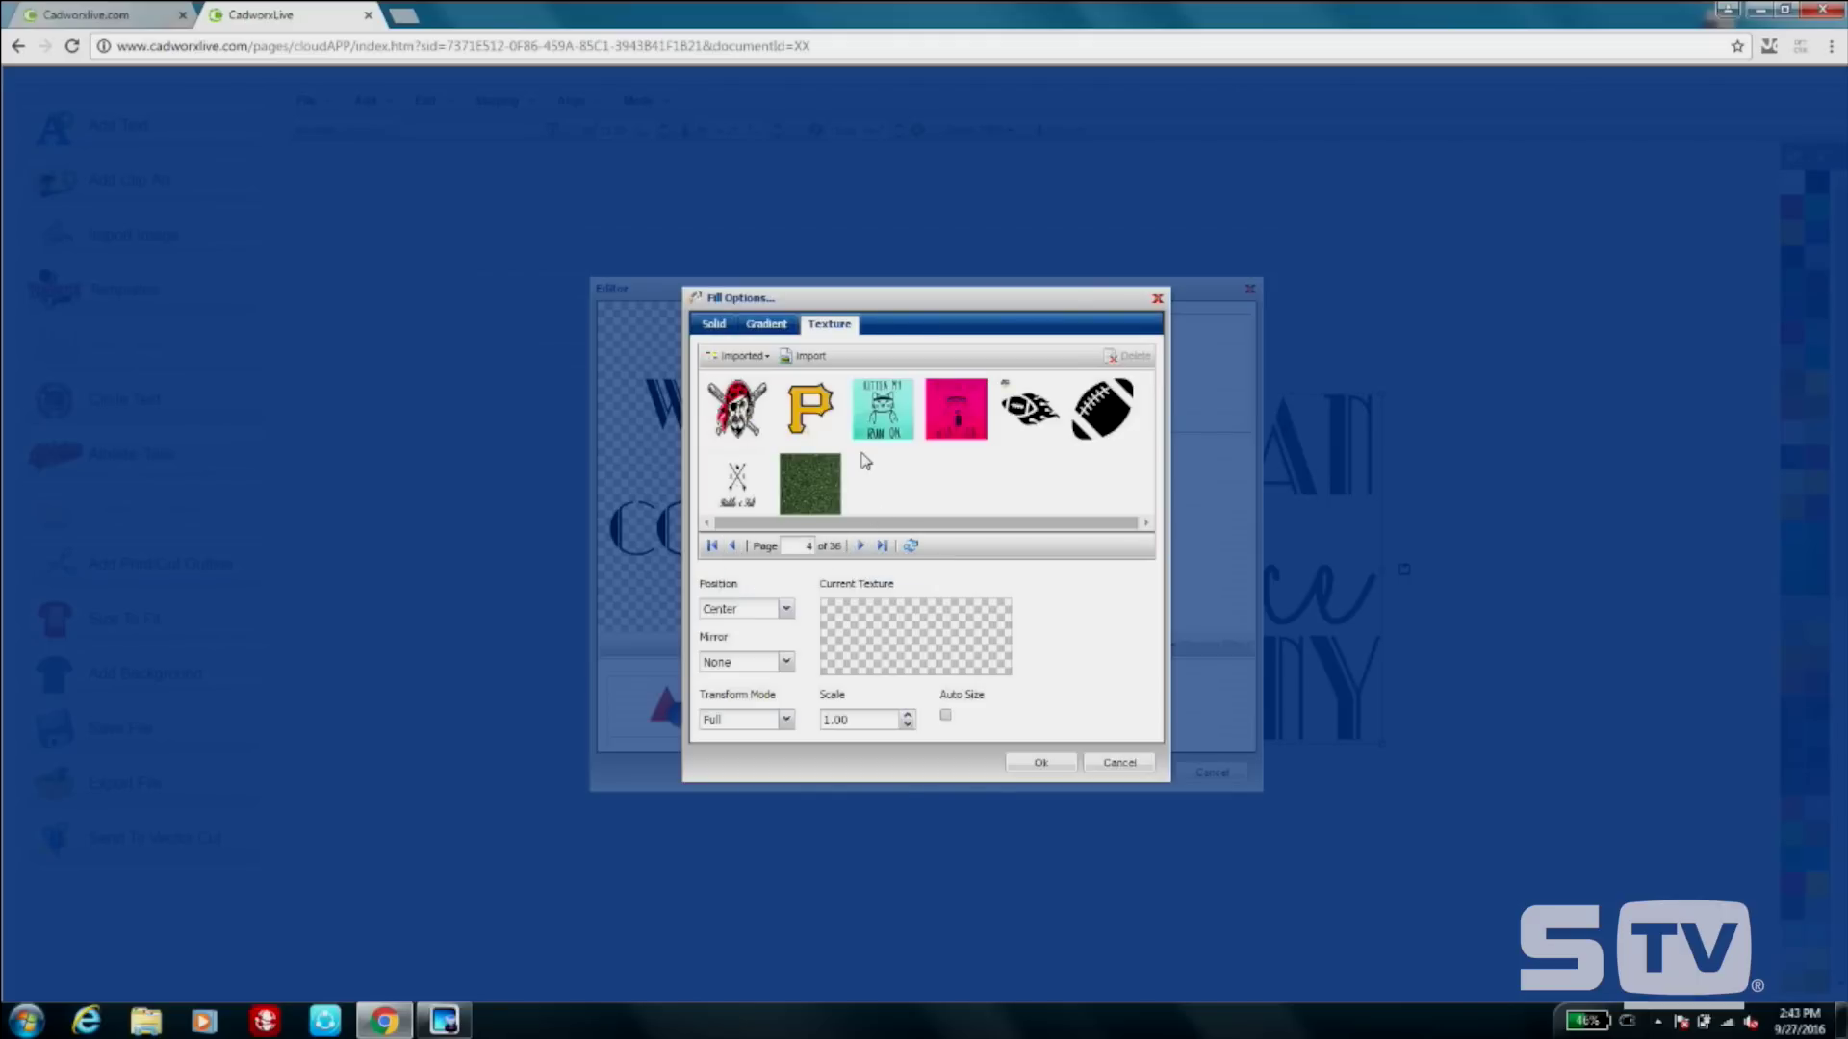
pyautogui.click(861, 546)
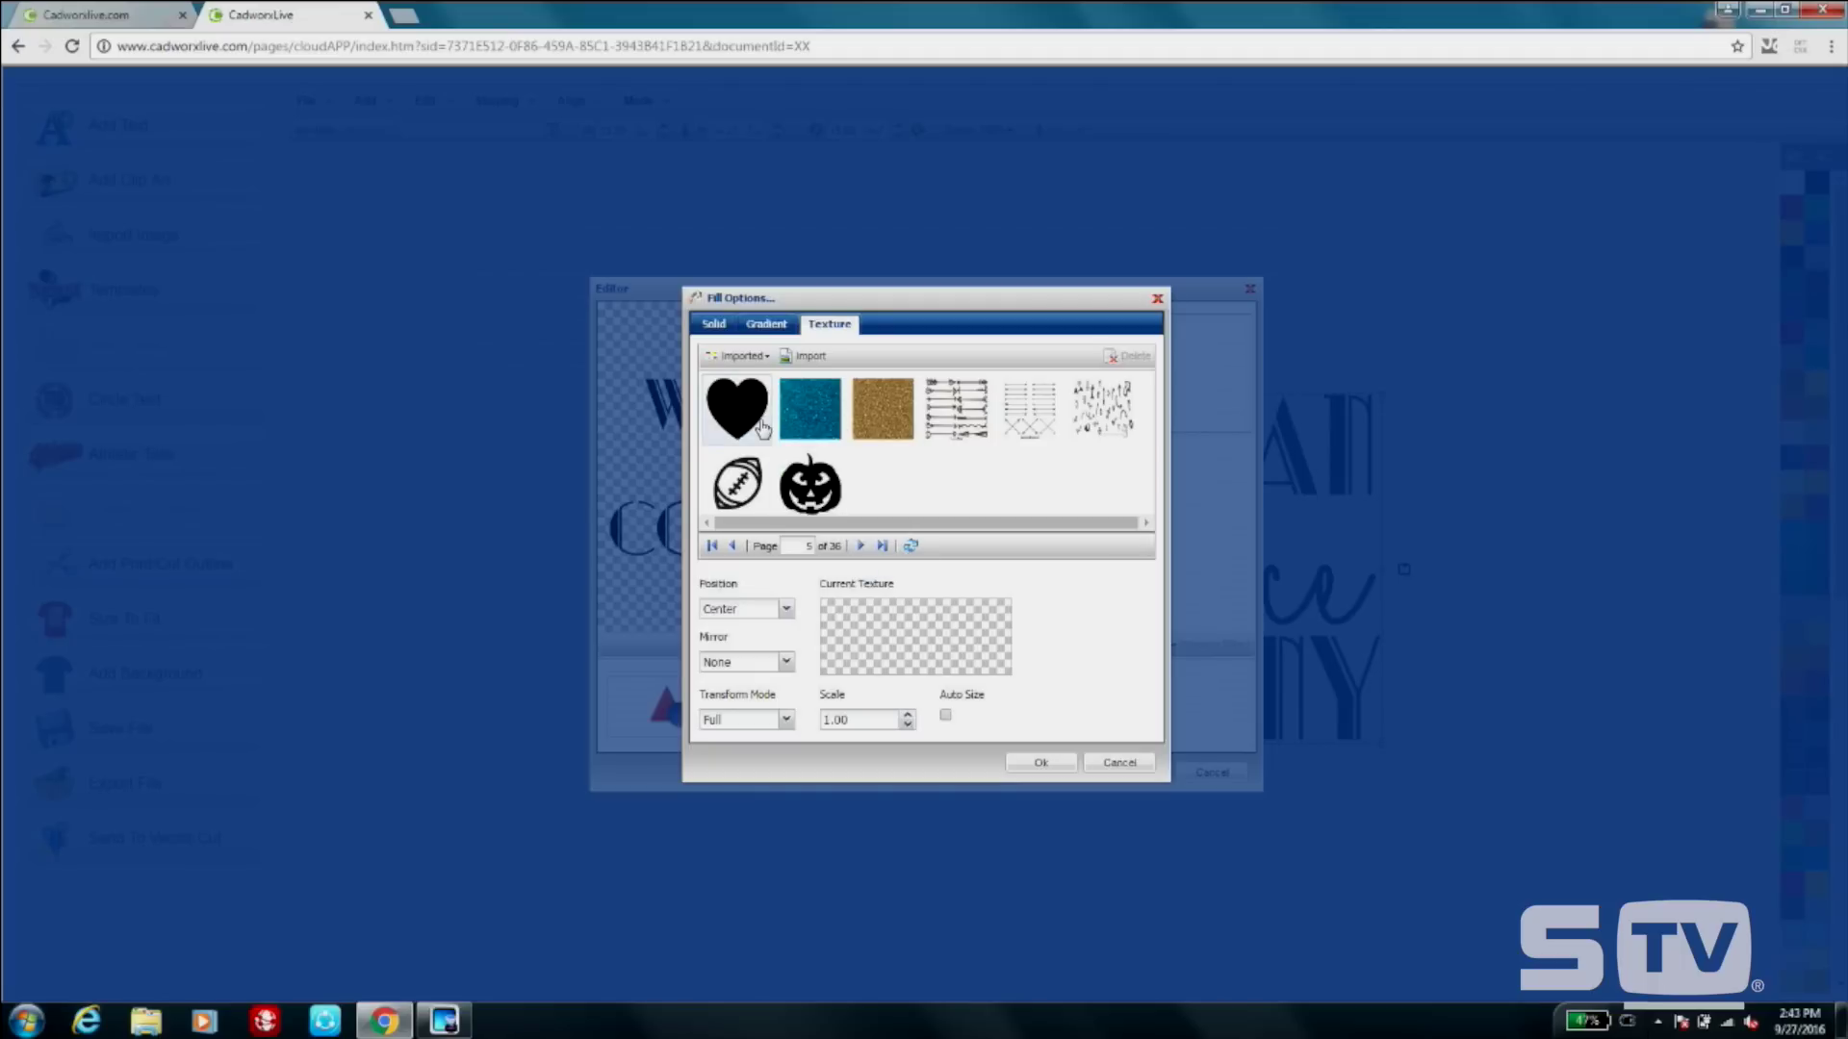
pyautogui.doubleClick(872, 424)
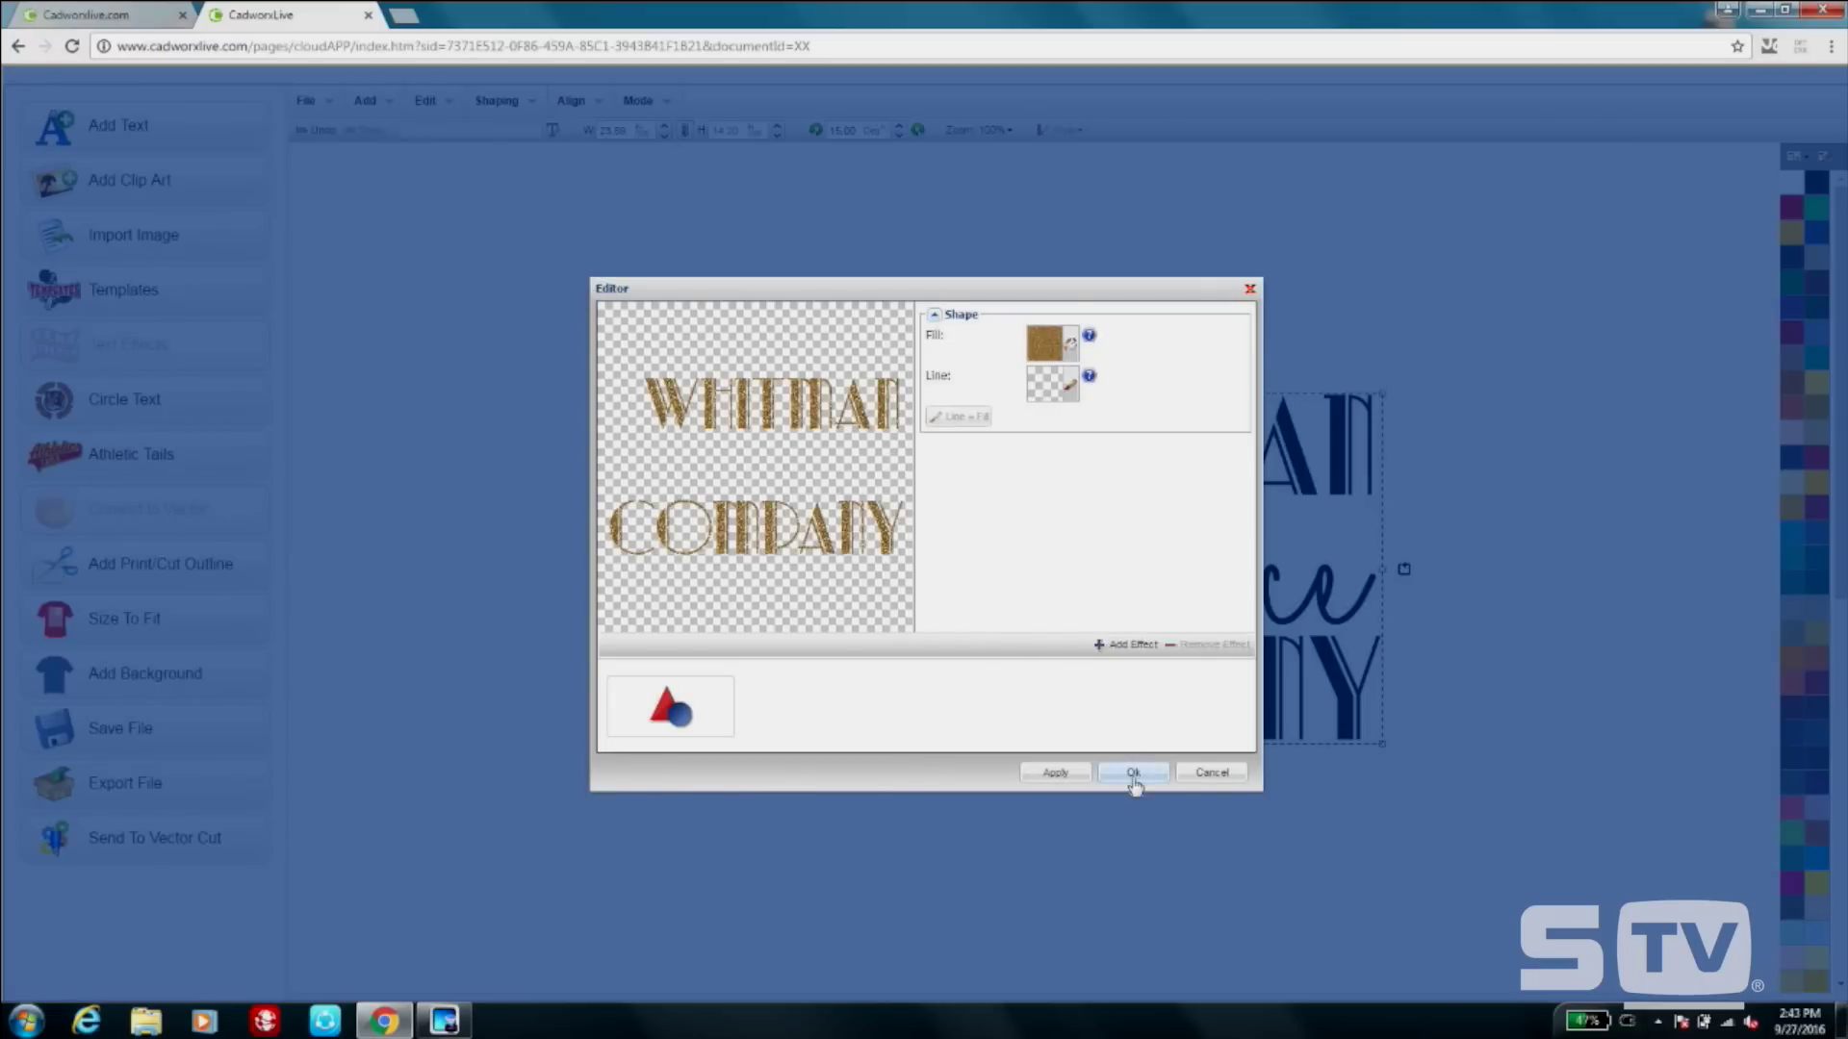
pyautogui.click(1133, 774)
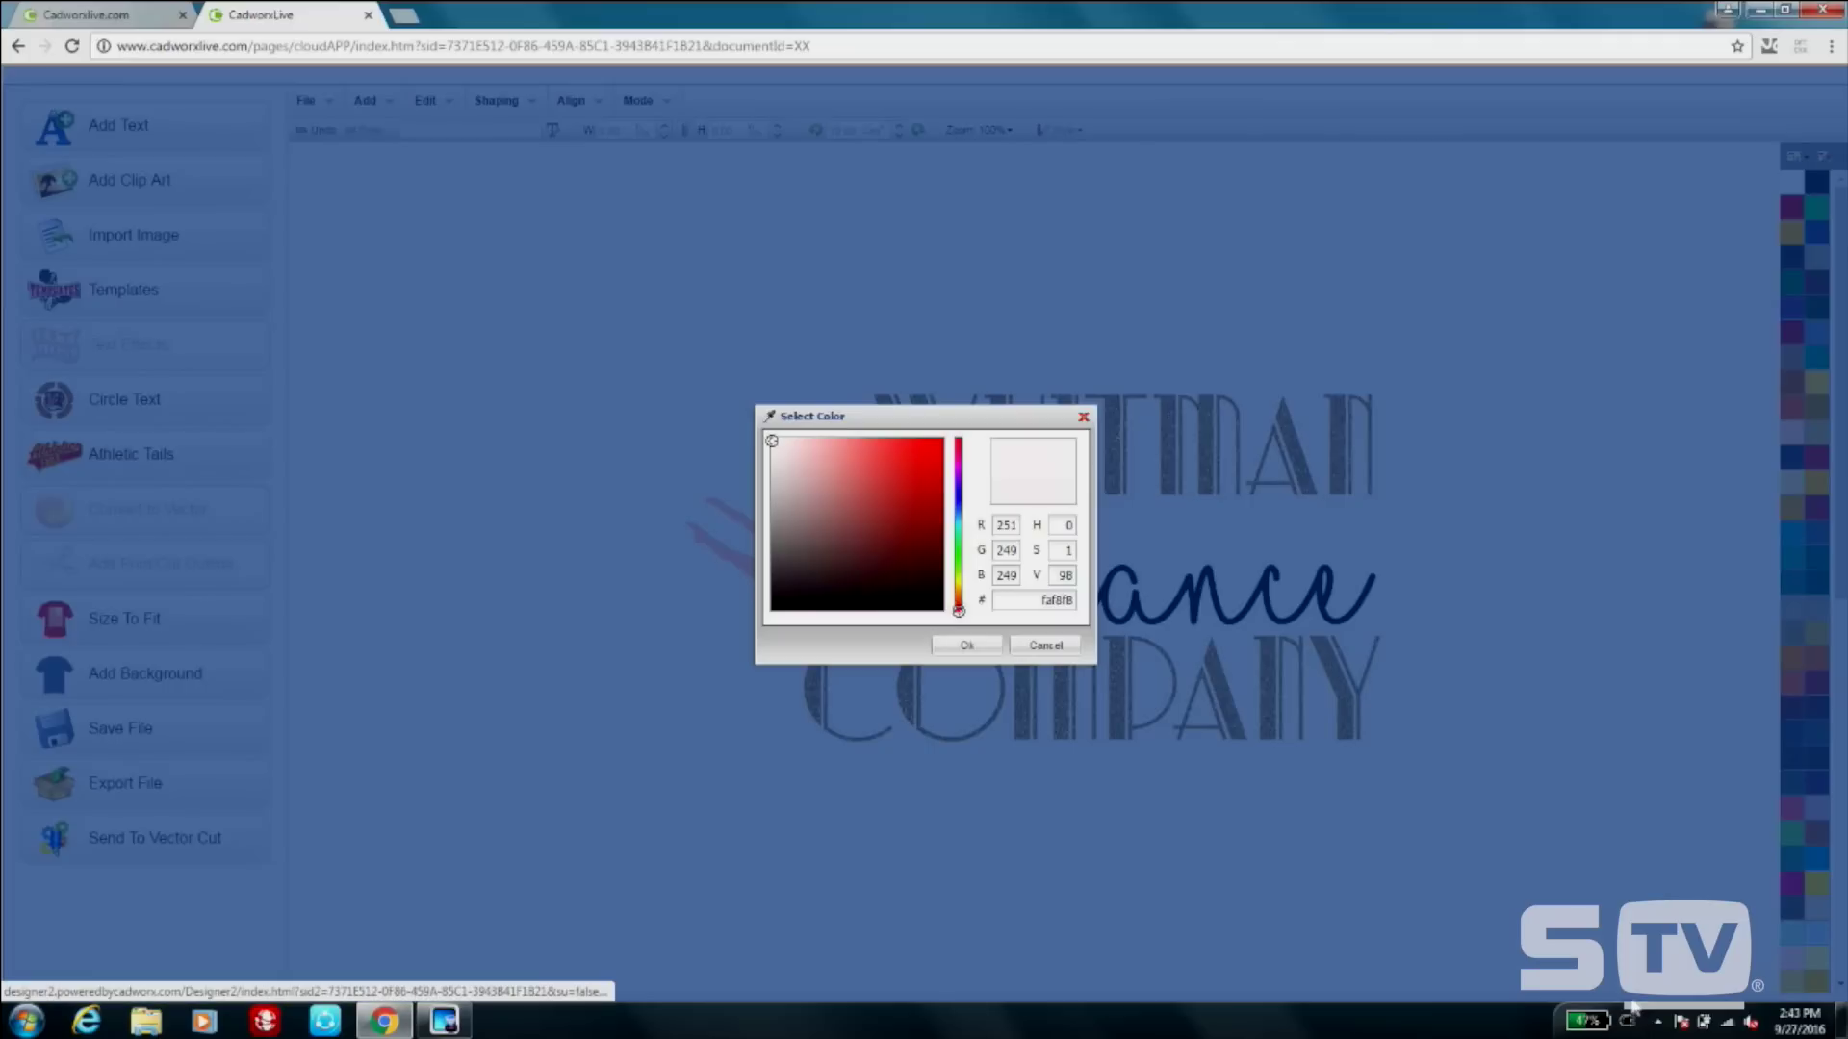
# Set the background to near-black and send the gold lettering back one layer.
pyautogui.click(774, 605)
pyautogui.click(967, 647)
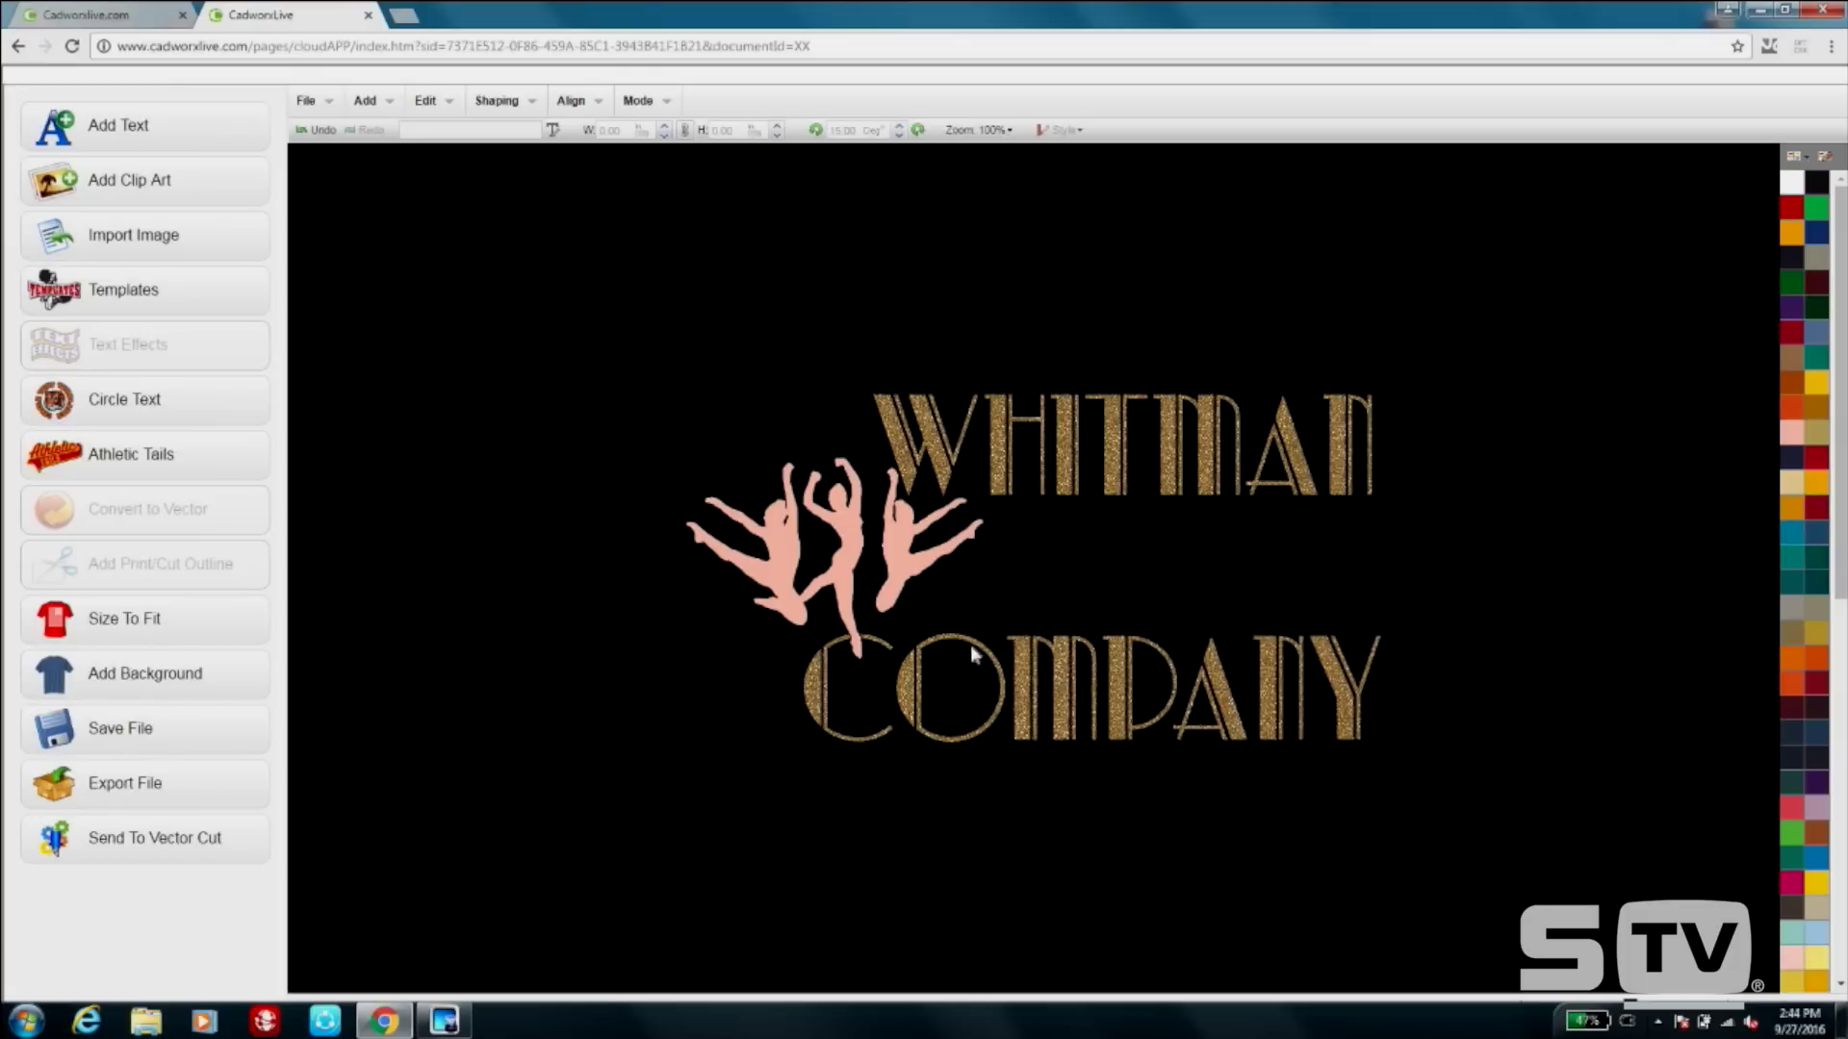
pyautogui.click(1175, 590)
pyautogui.click(1562, 607)
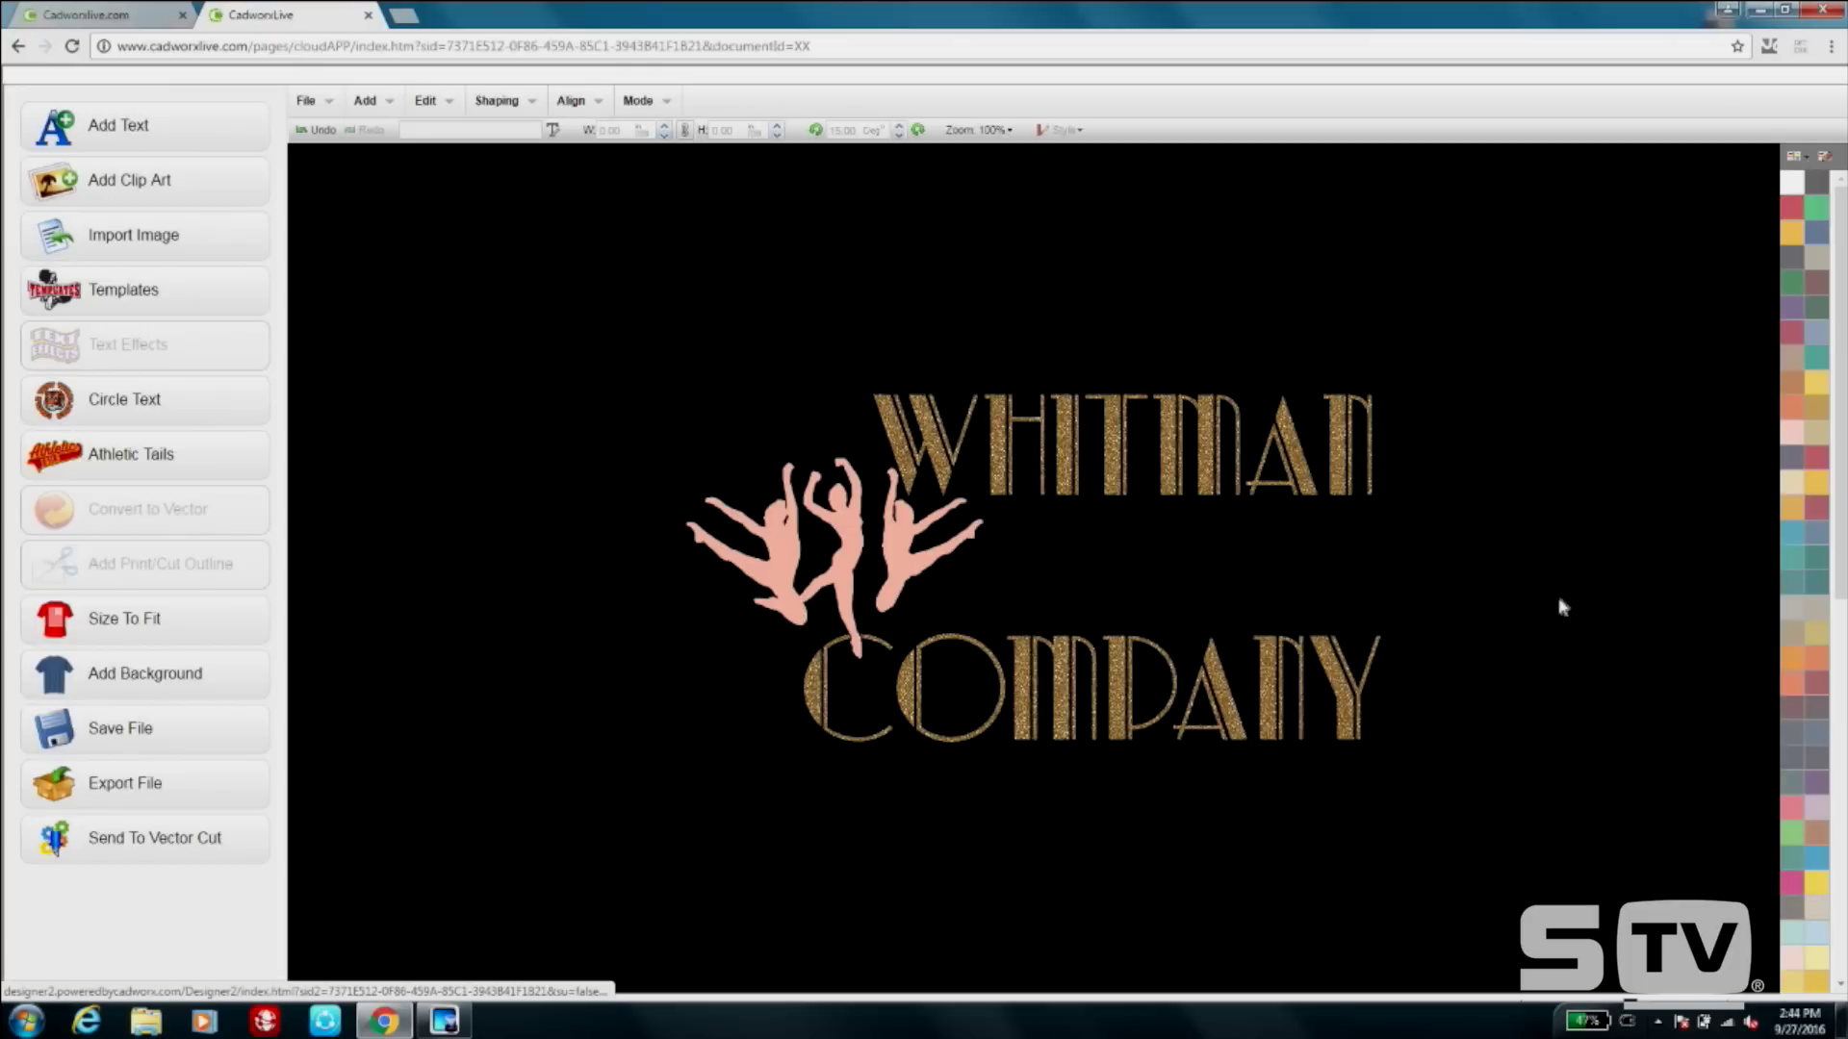
pyautogui.click(1232, 464)
pyautogui.rightClick(1233, 463)
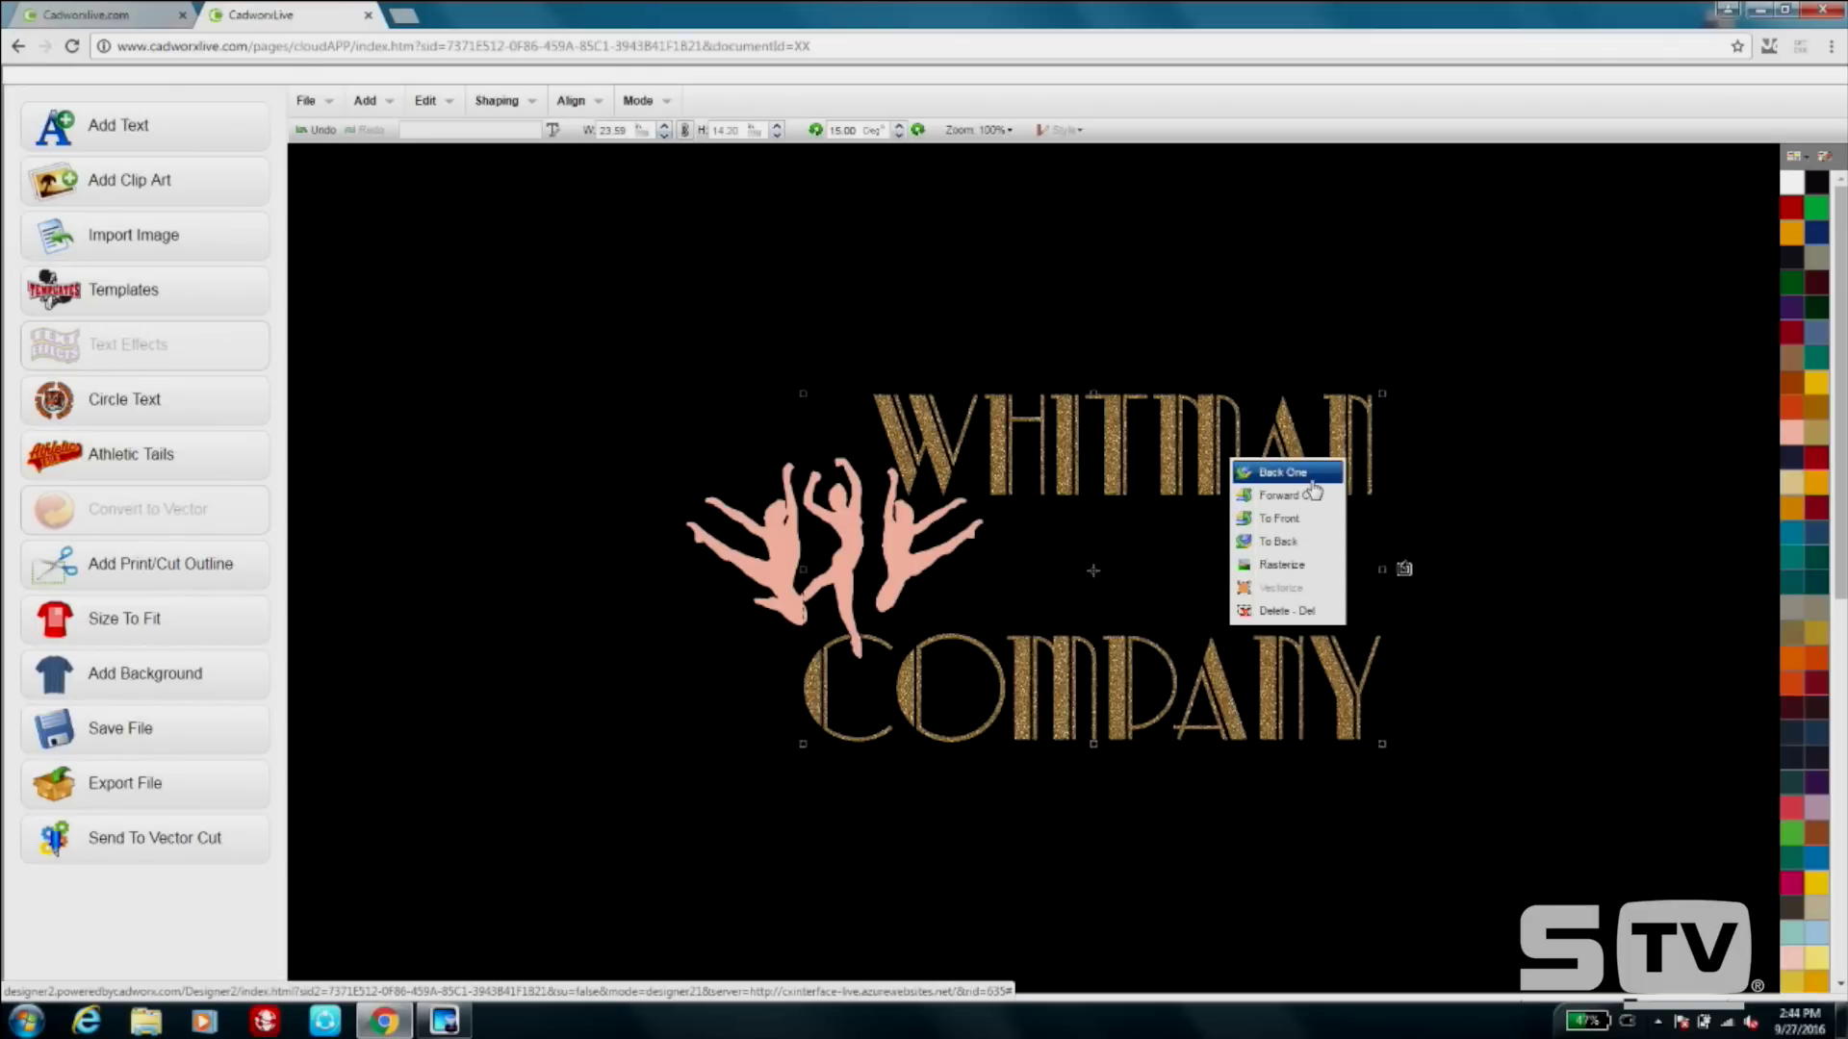
pyautogui.click(1312, 482)
pyautogui.click(1562, 509)
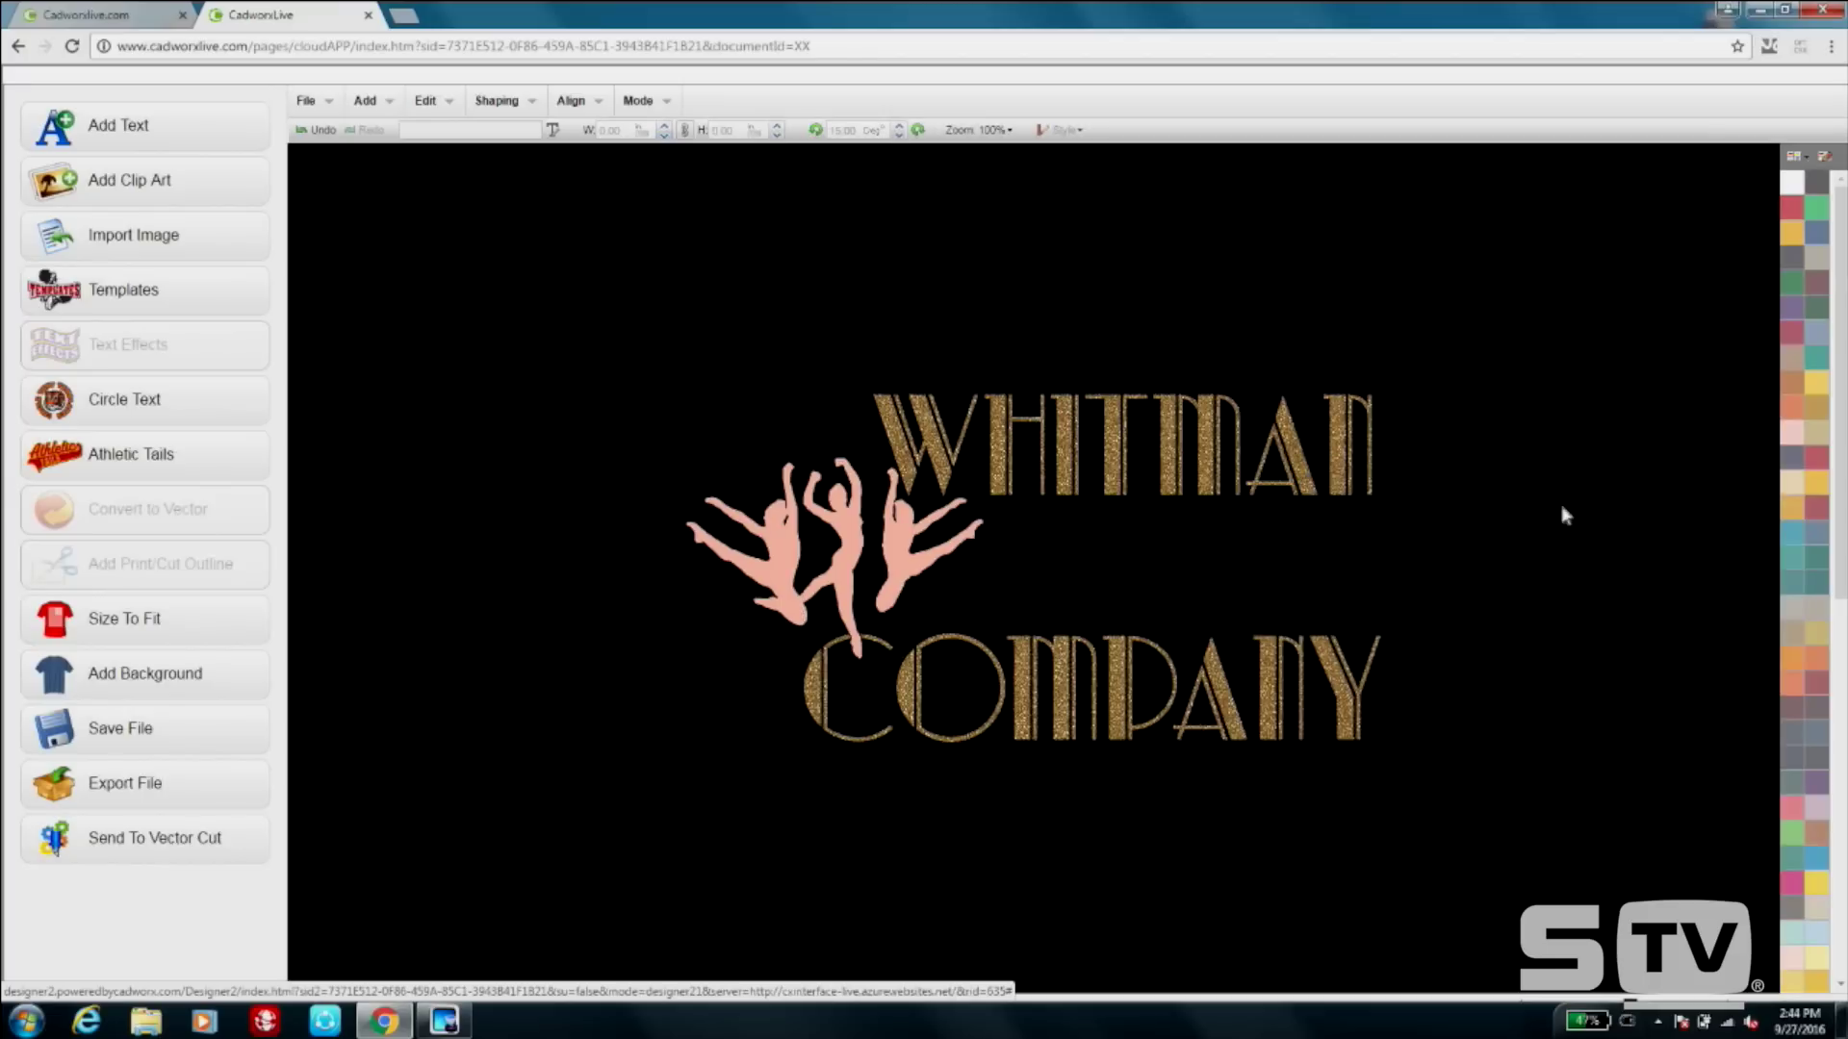
# Make the dance text white and recolour the dancer silhouettes fuchsia.
pyautogui.click(1296, 580)
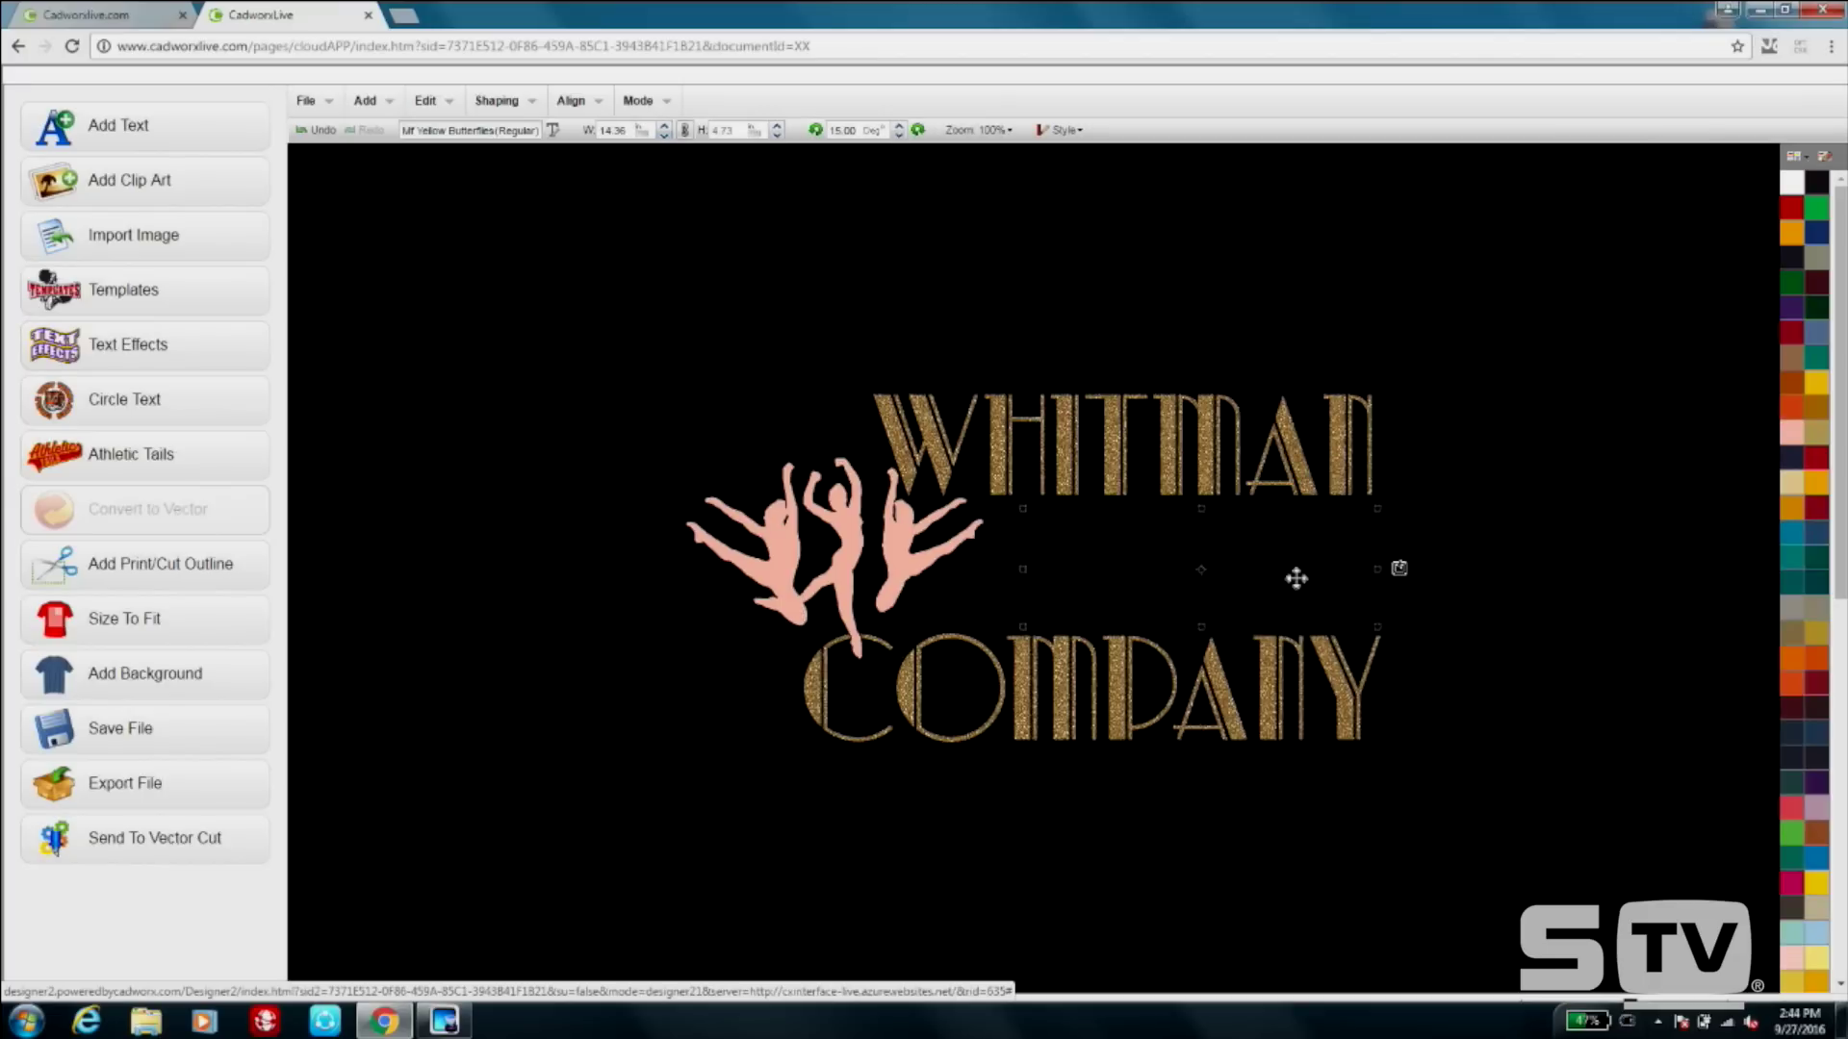
pyautogui.click(1791, 190)
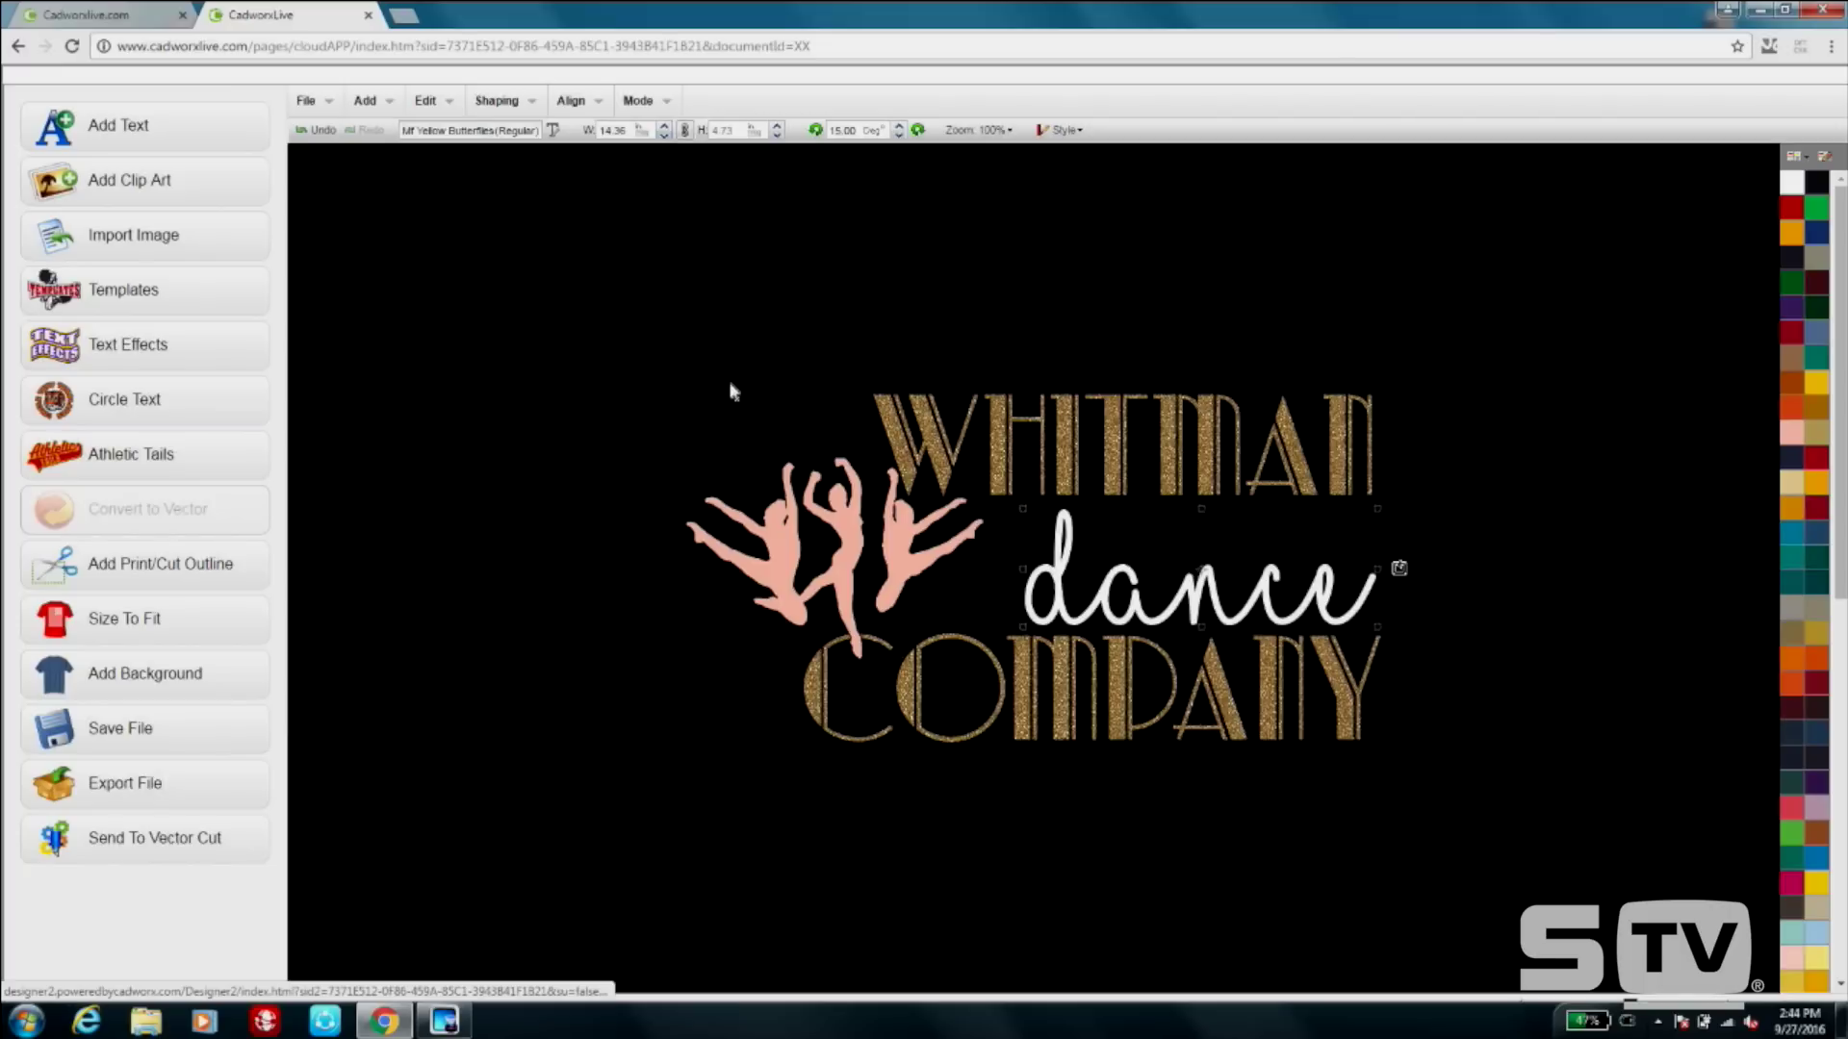
pyautogui.click(820, 544)
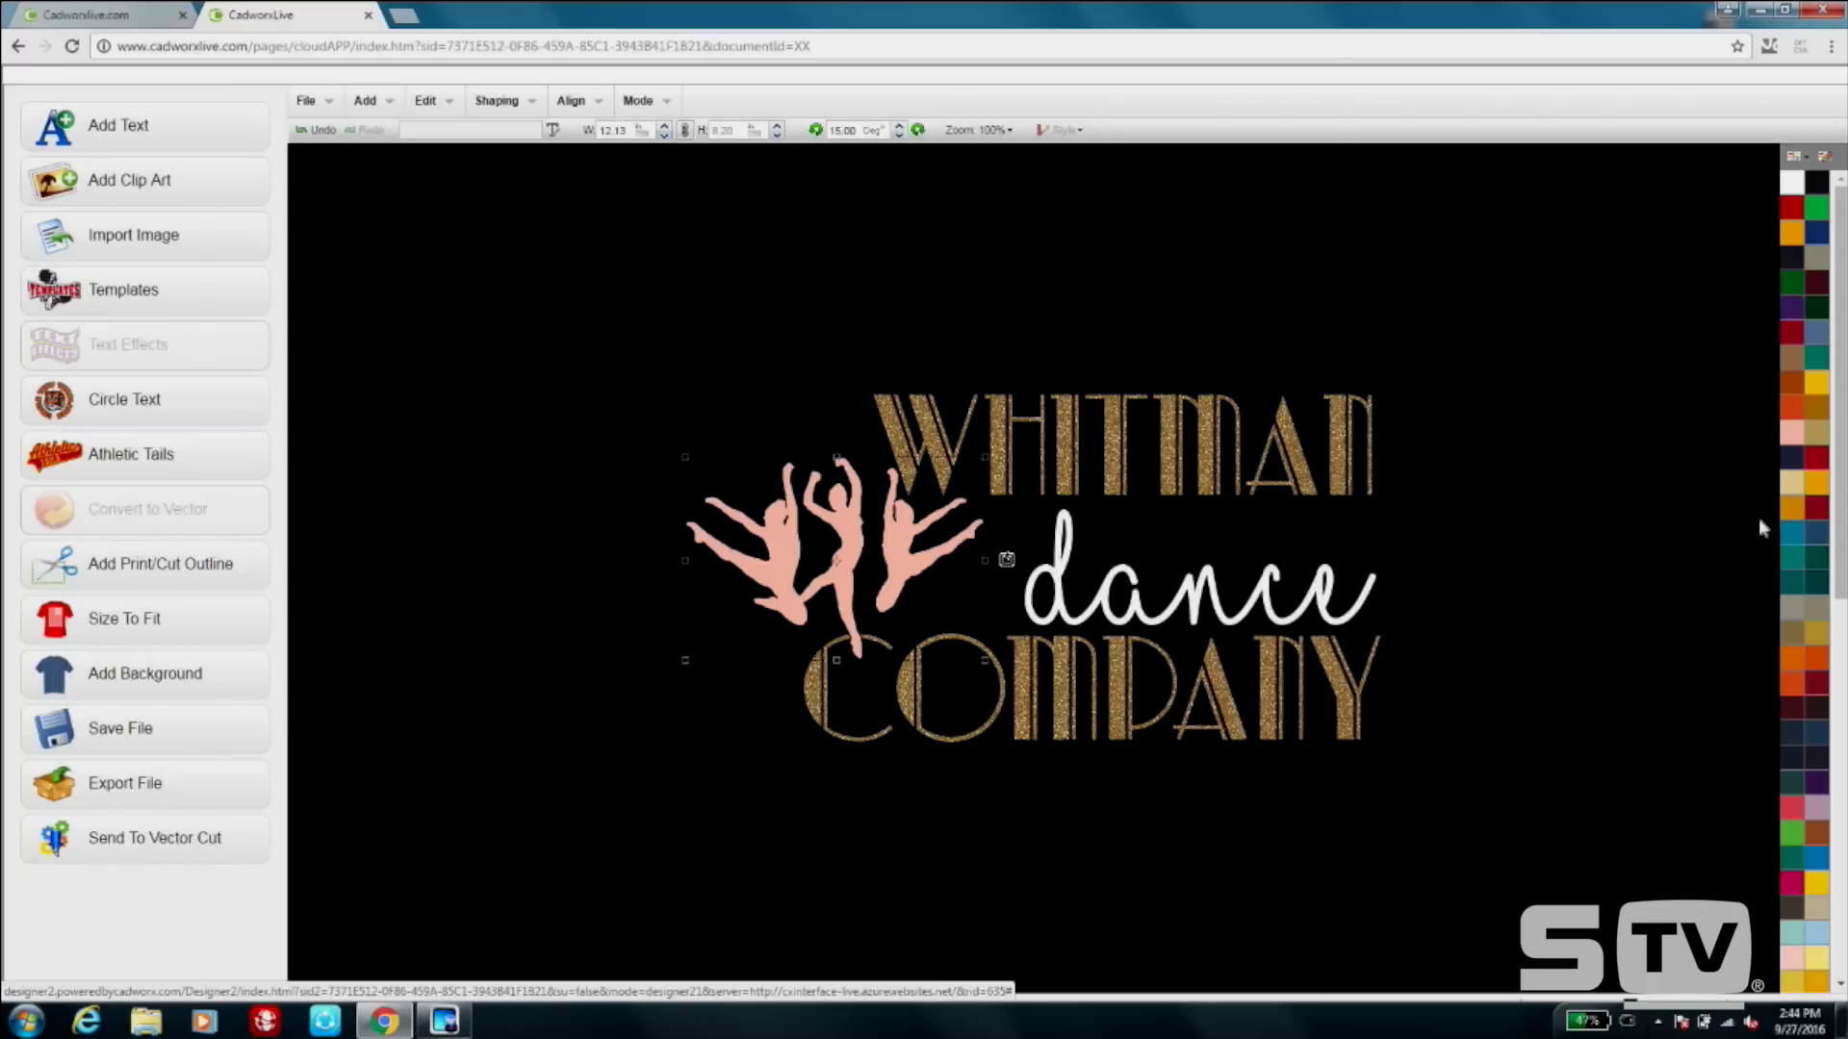
pyautogui.scroll(-3, 1788, 541)
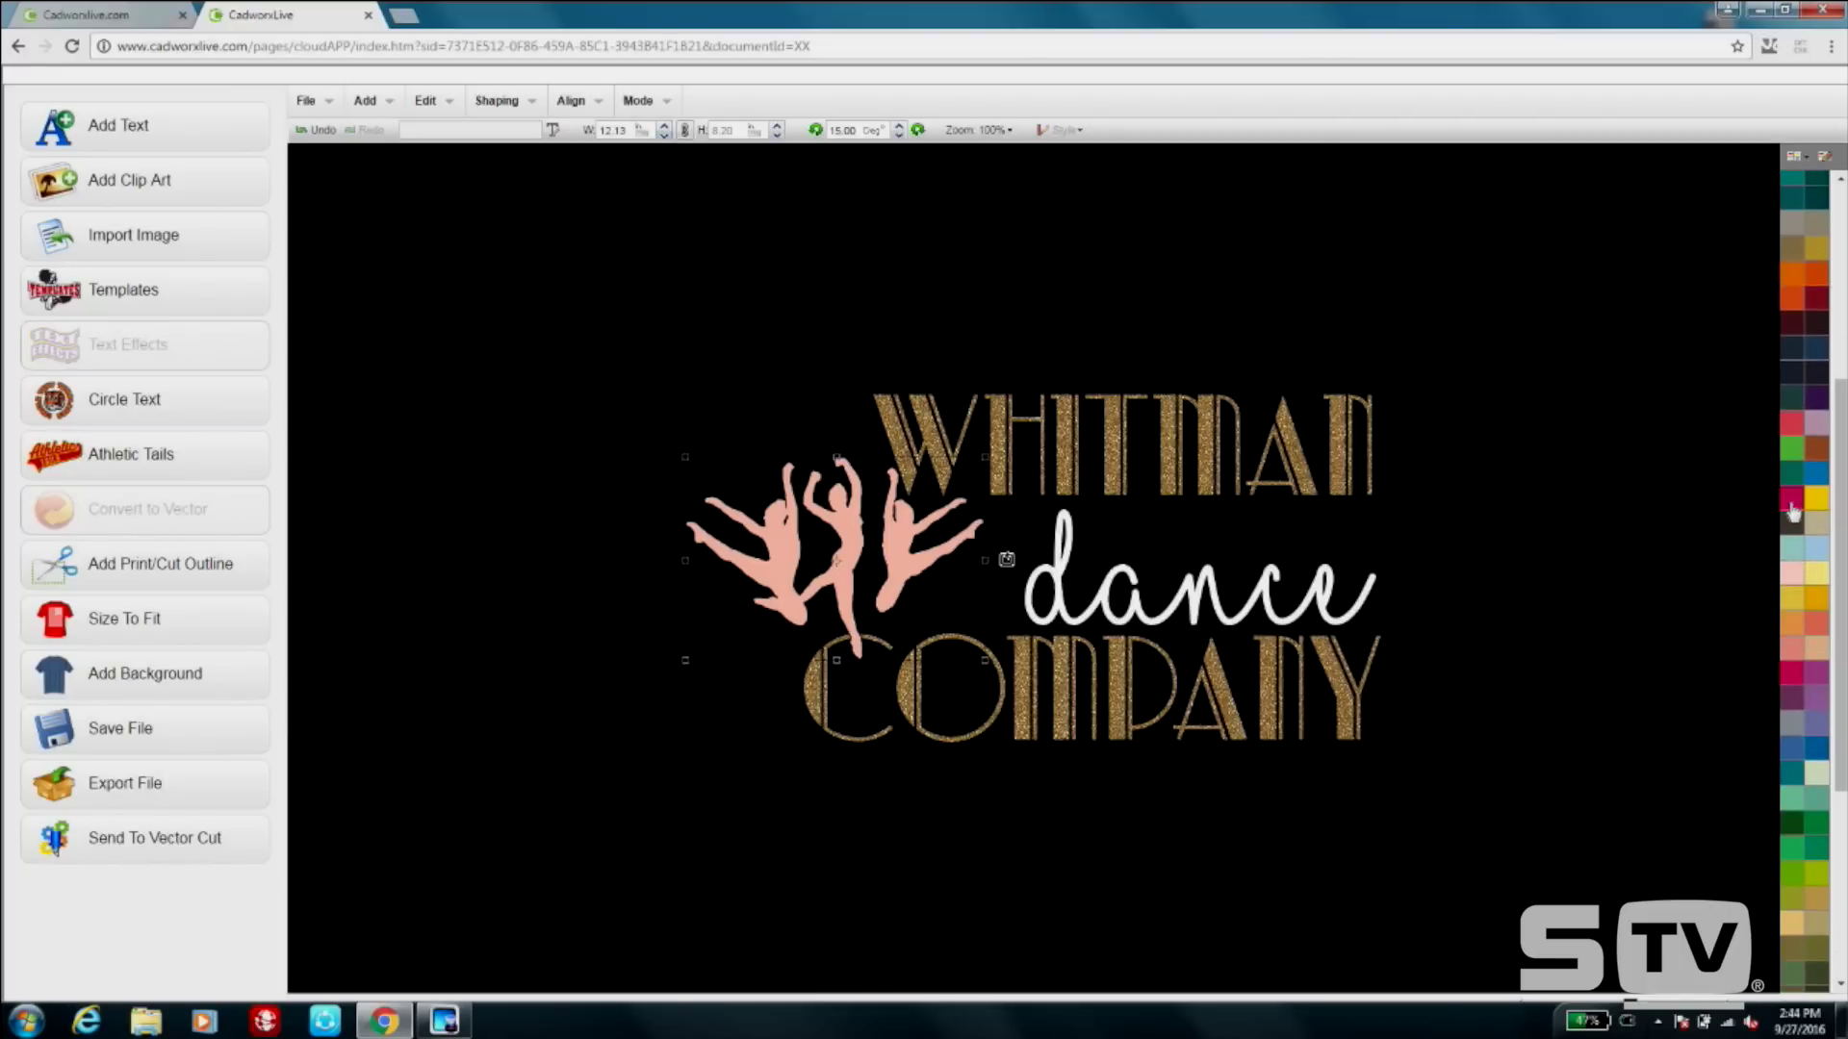
pyautogui.click(1793, 675)
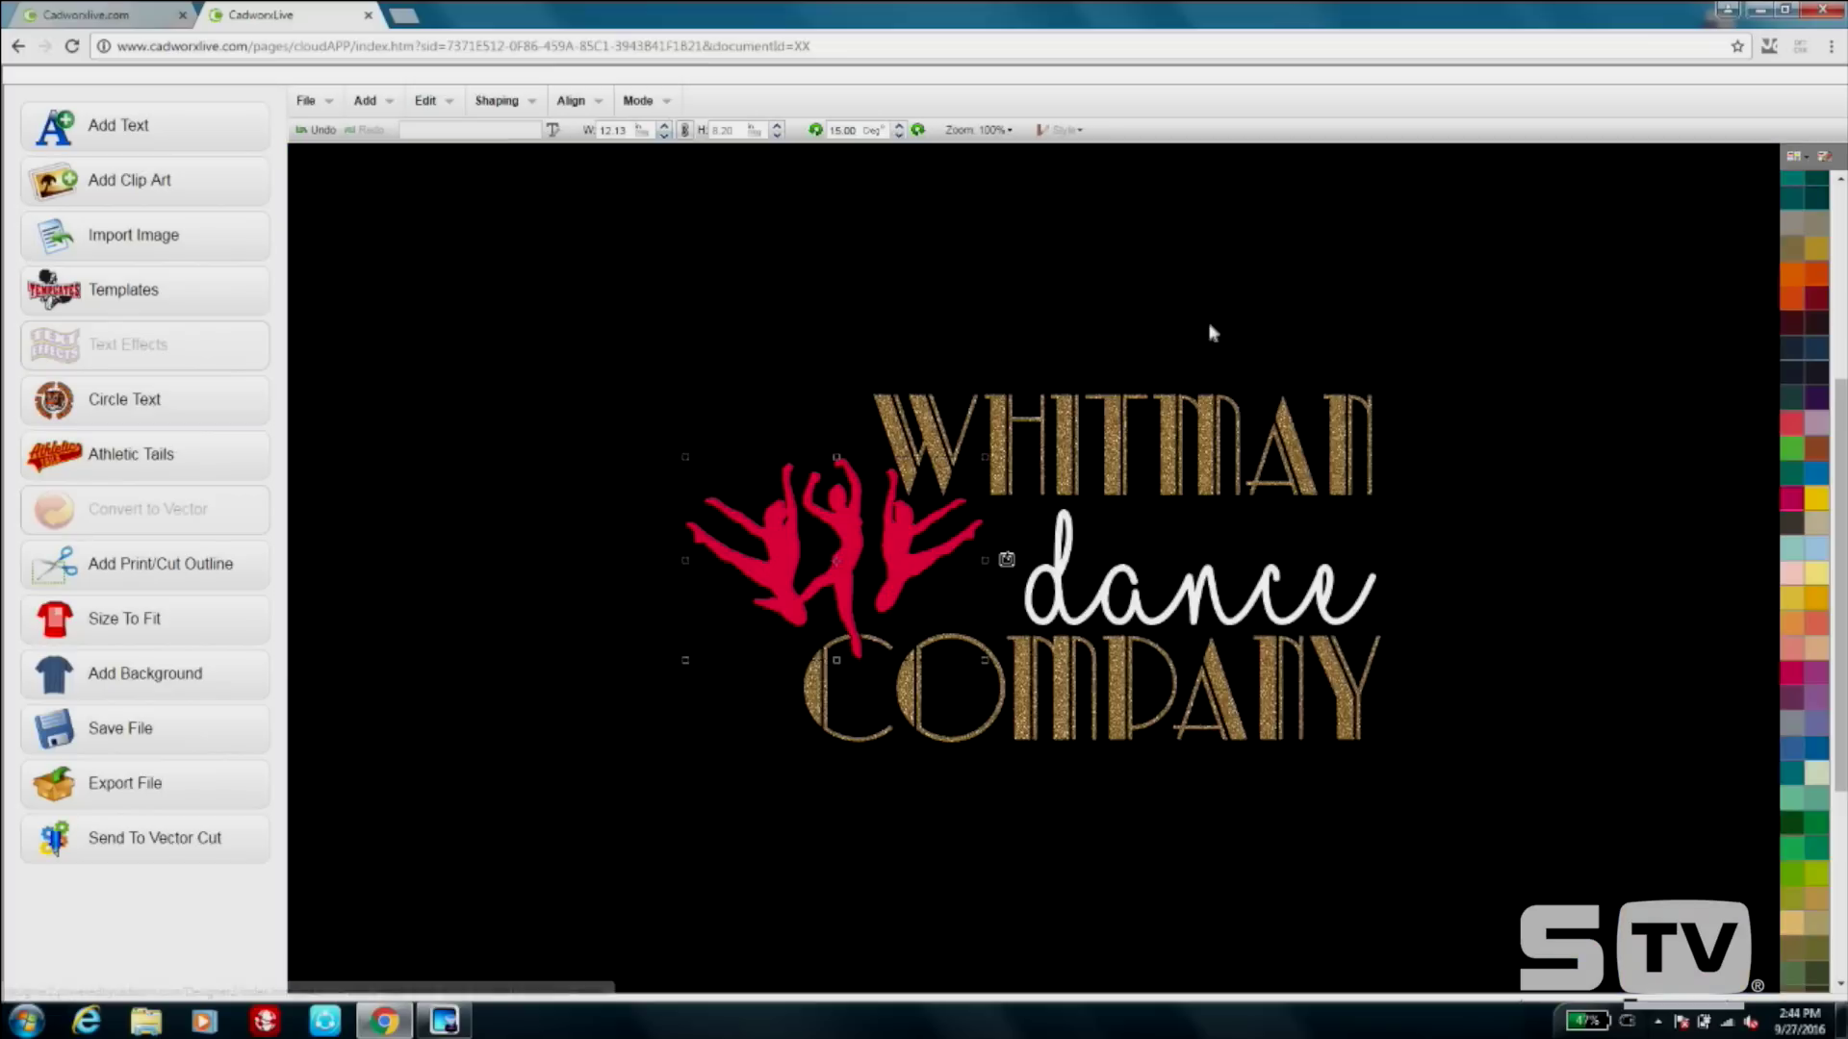
pyautogui.click(761, 222)
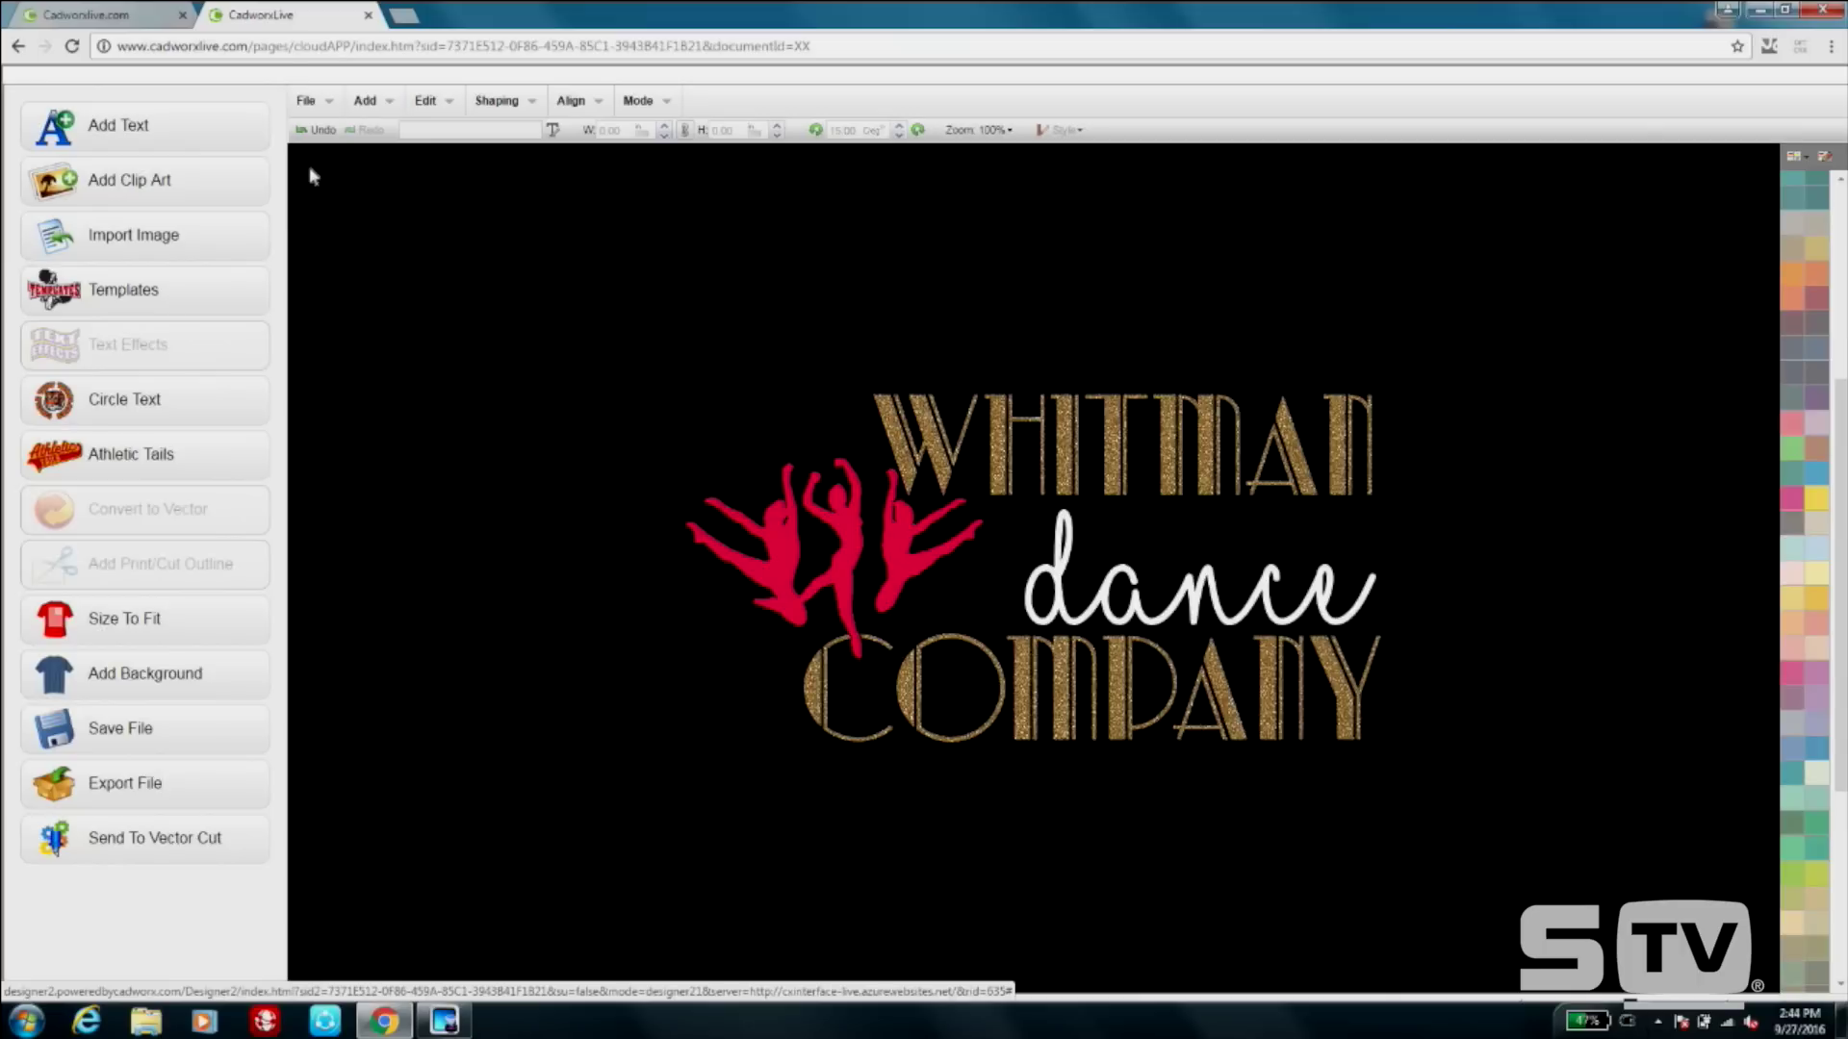
# Open the saved 2016 LADY FALCONS volleyball design file.
pyautogui.click(305, 100)
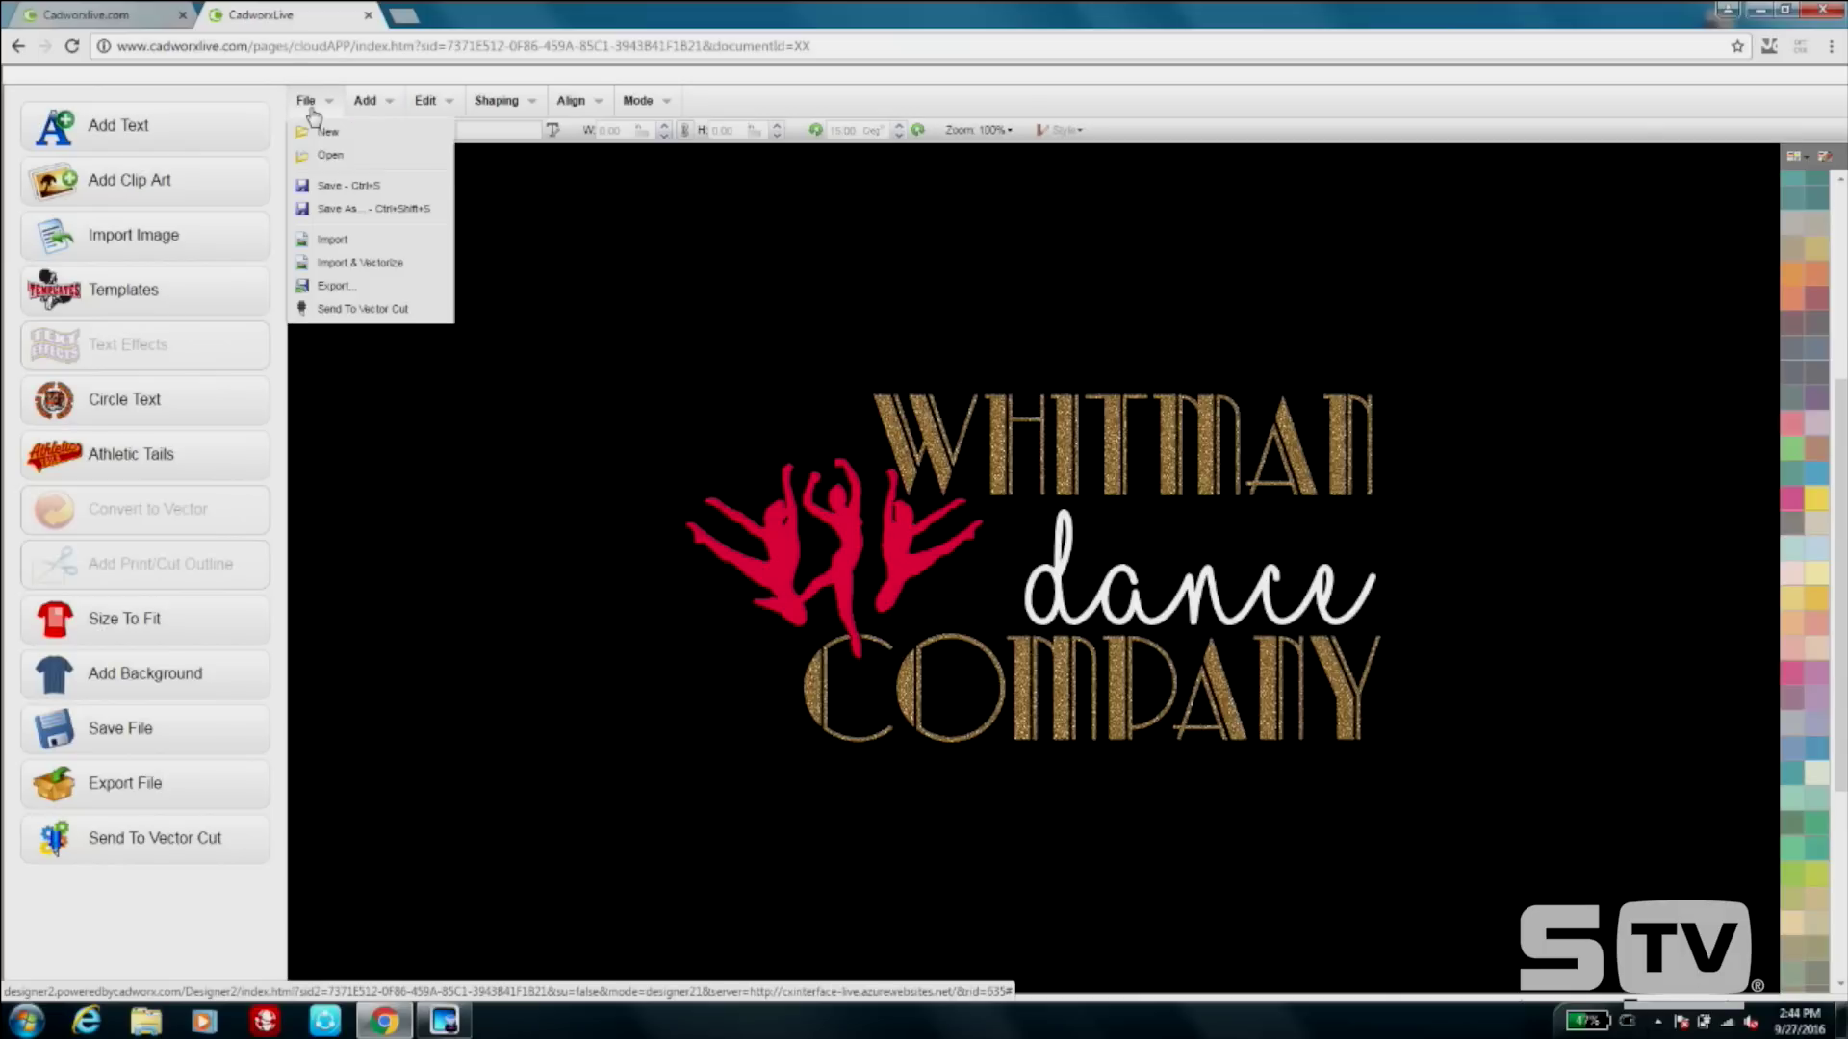
pyautogui.click(353, 160)
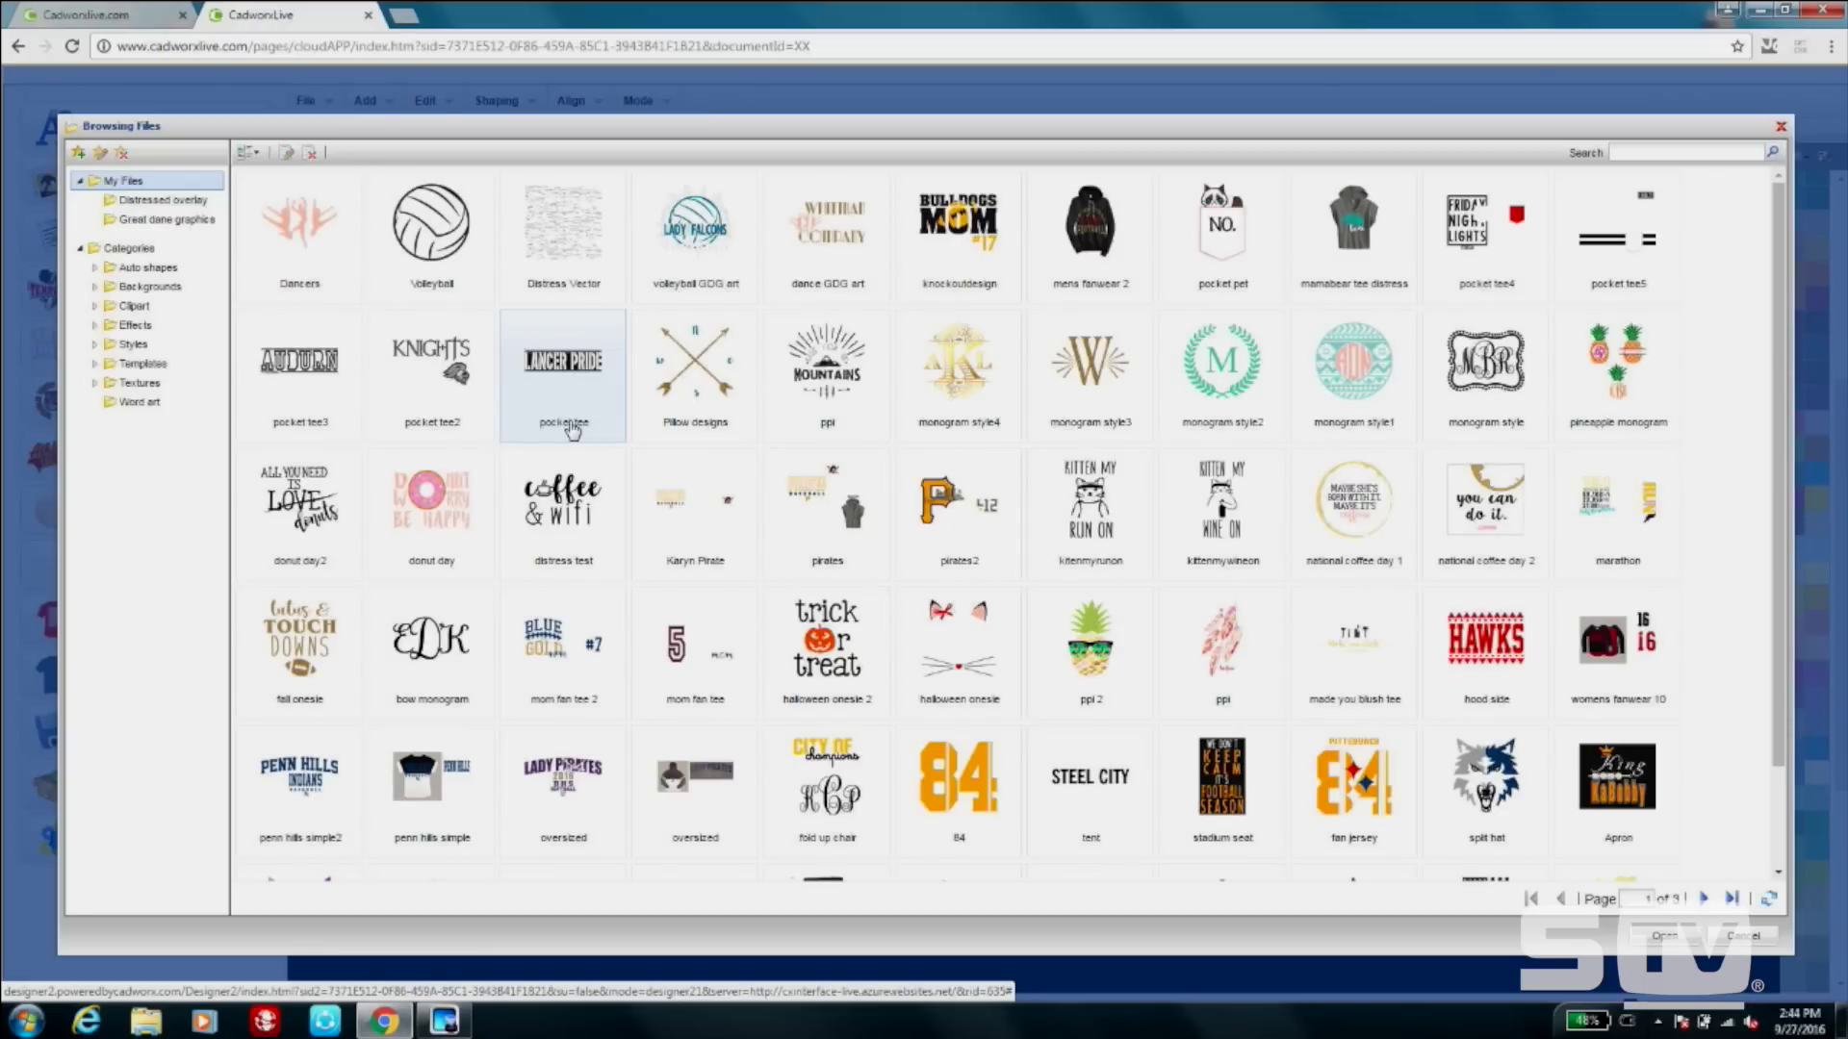
pyautogui.doubleClick(723, 272)
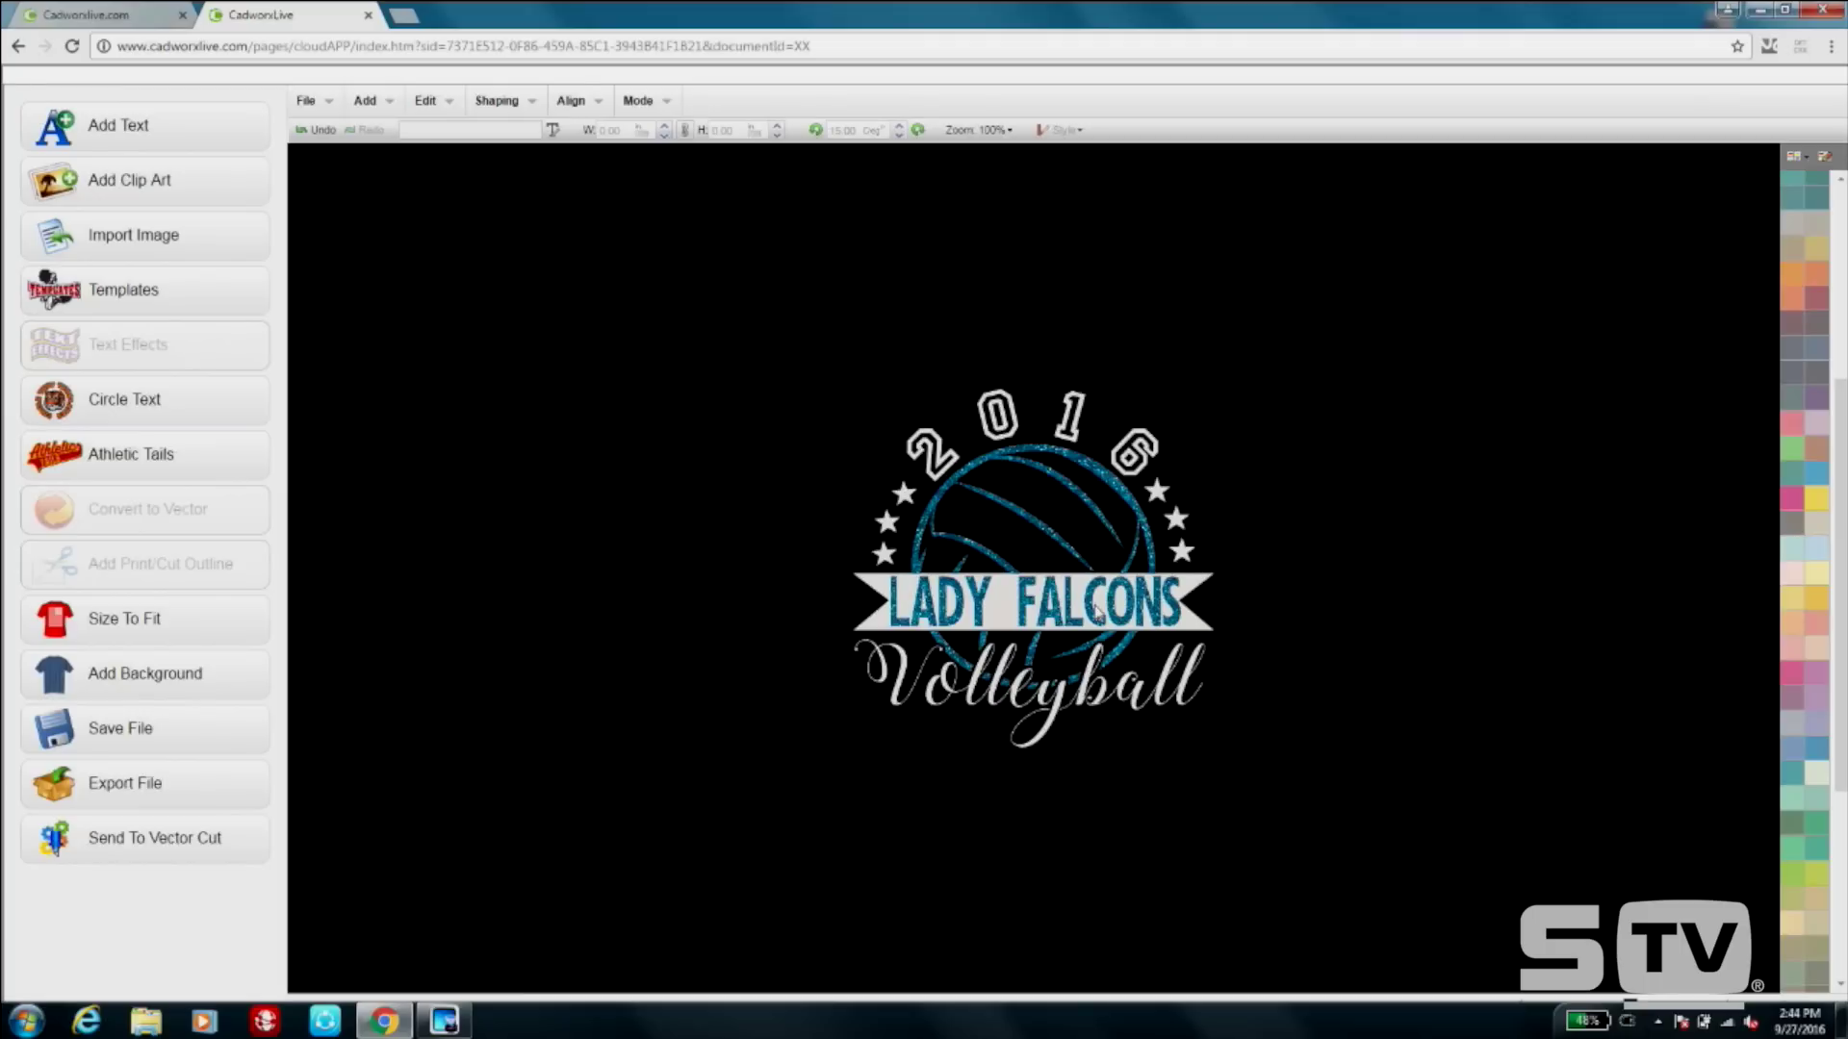
# Move the whole volleyball reference design toward the upper left of the canvas.
pyautogui.moveTo(705, 332); pyautogui.dragTo(1355, 823)
pyautogui.moveTo(1059, 553); pyautogui.dragTo(718, 438)
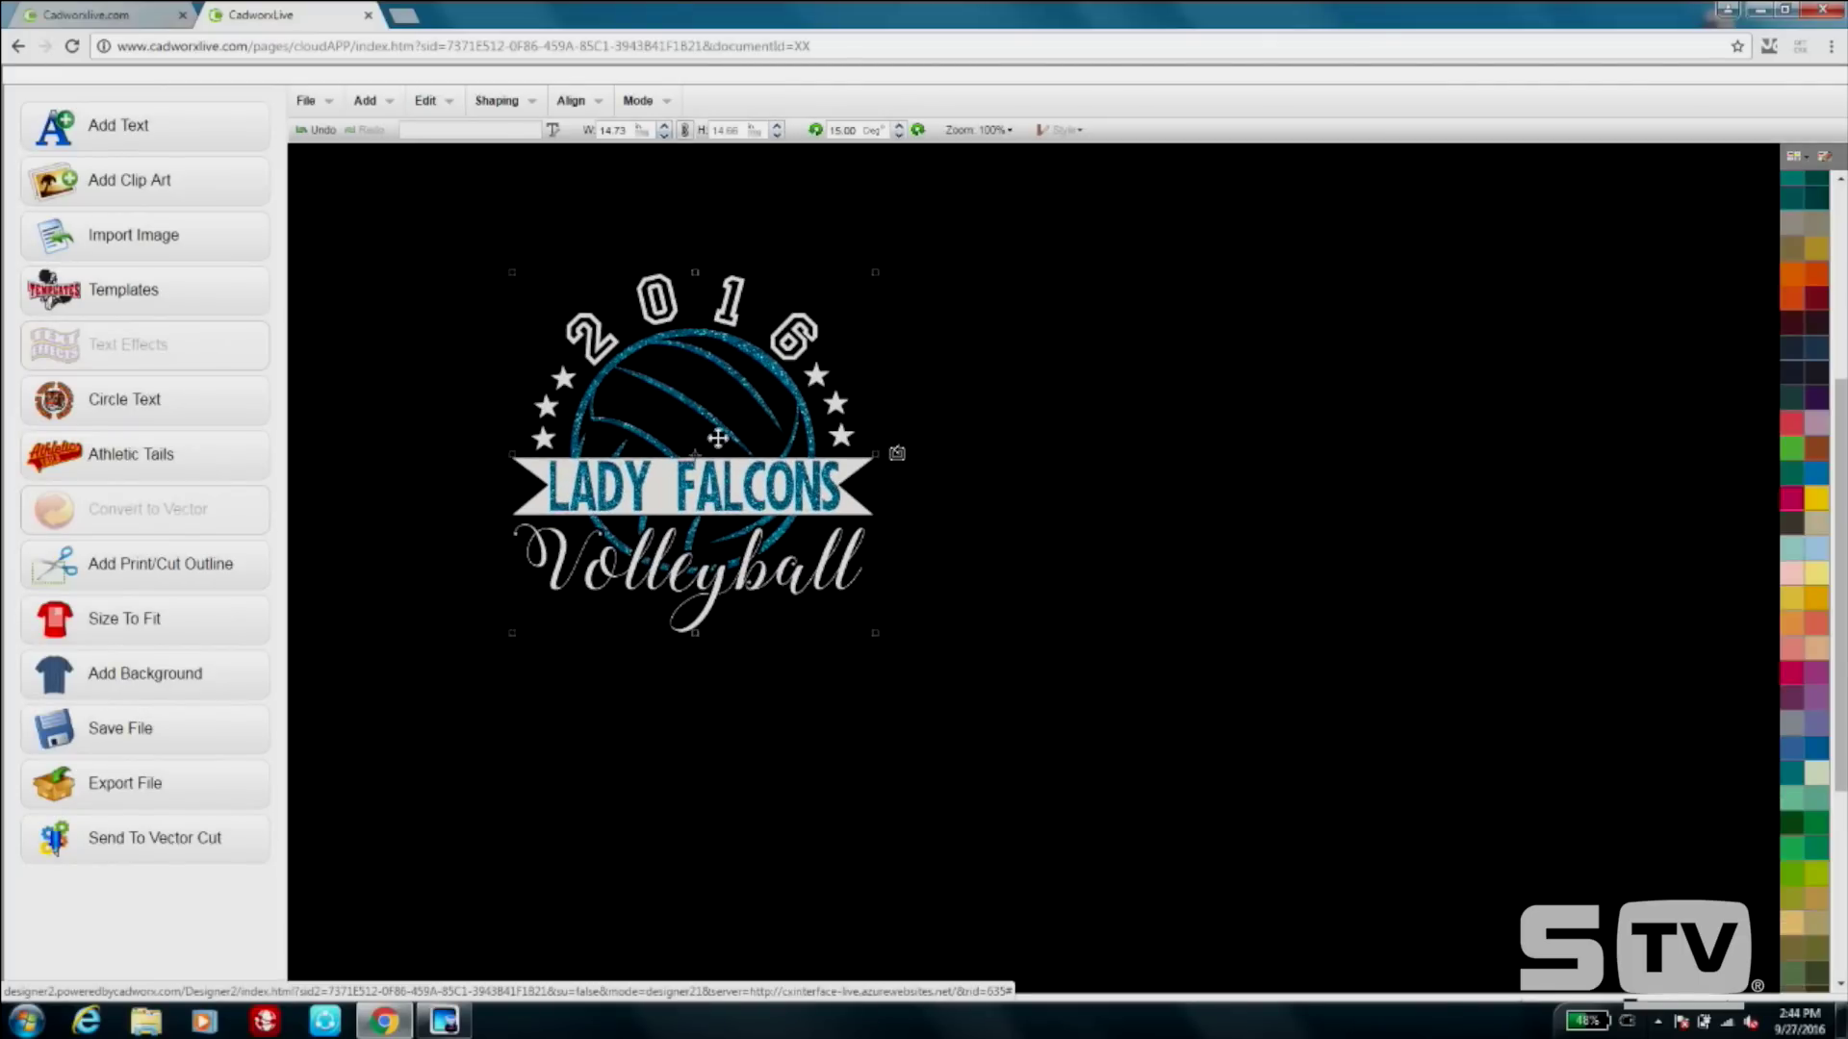
pyautogui.click(1152, 458)
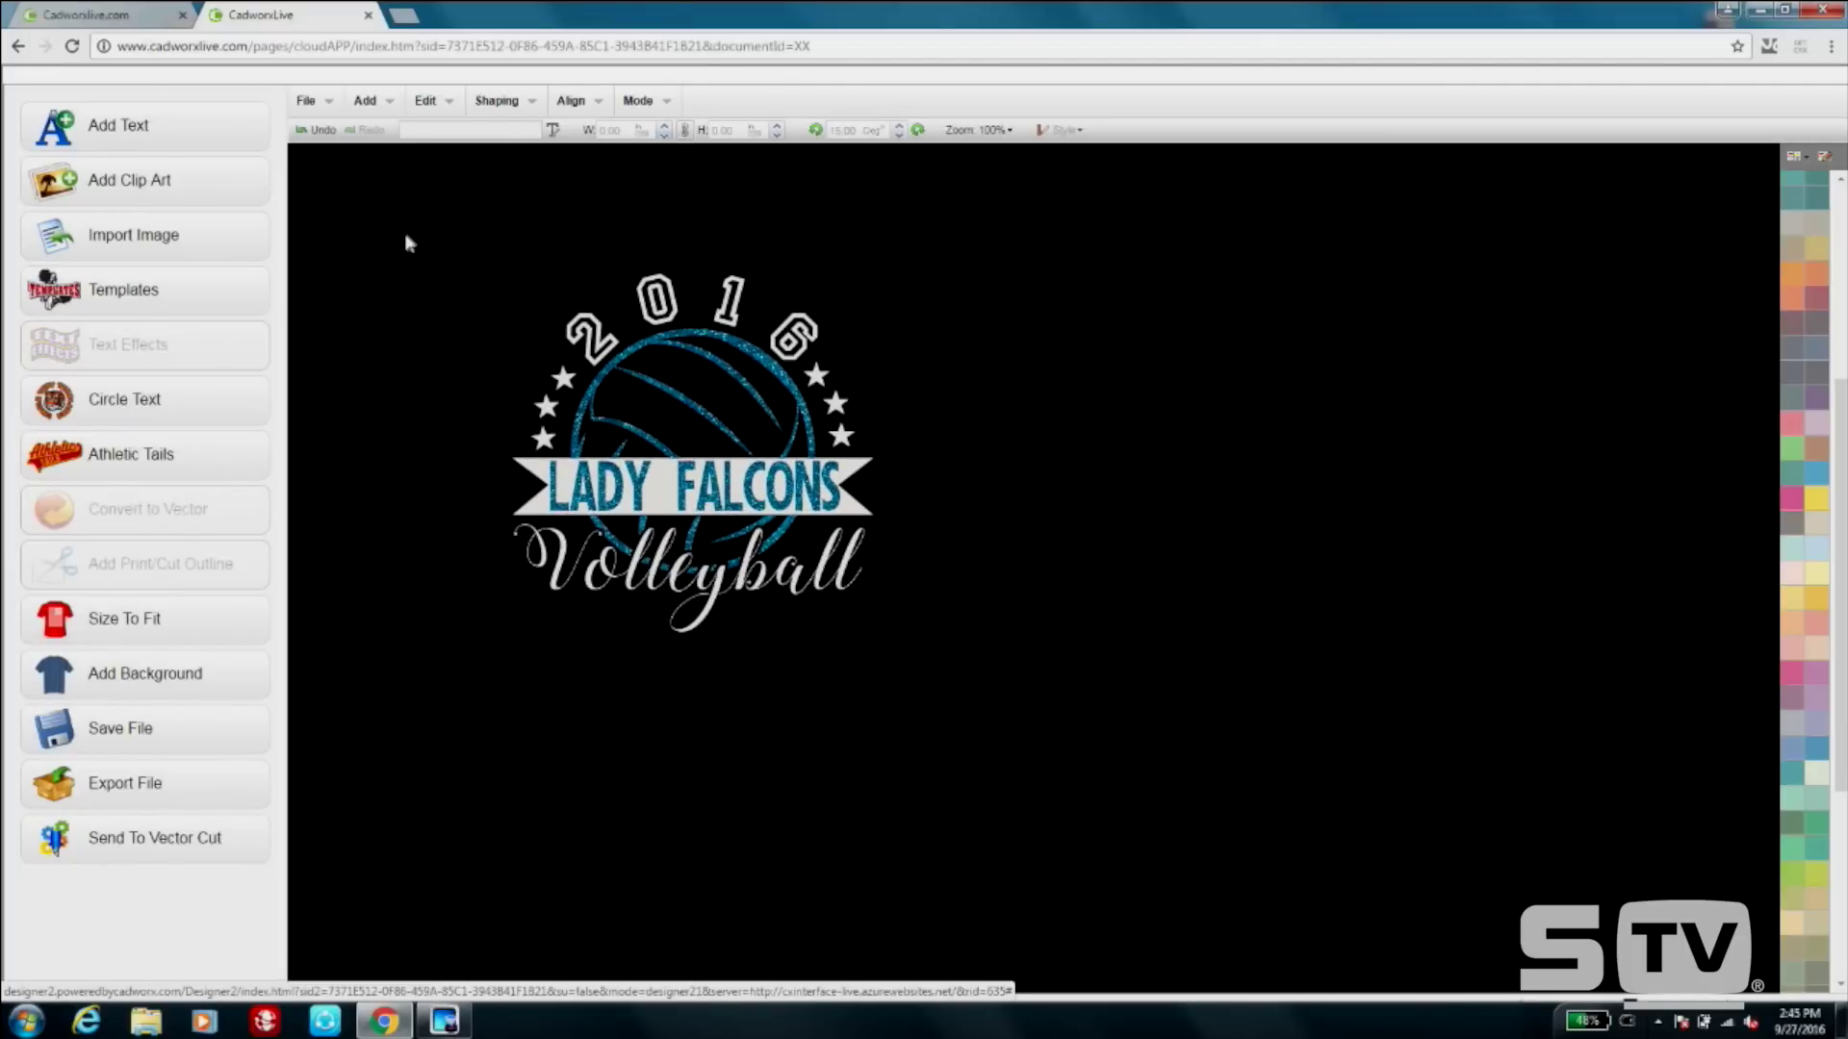
pyautogui.click(734, 408)
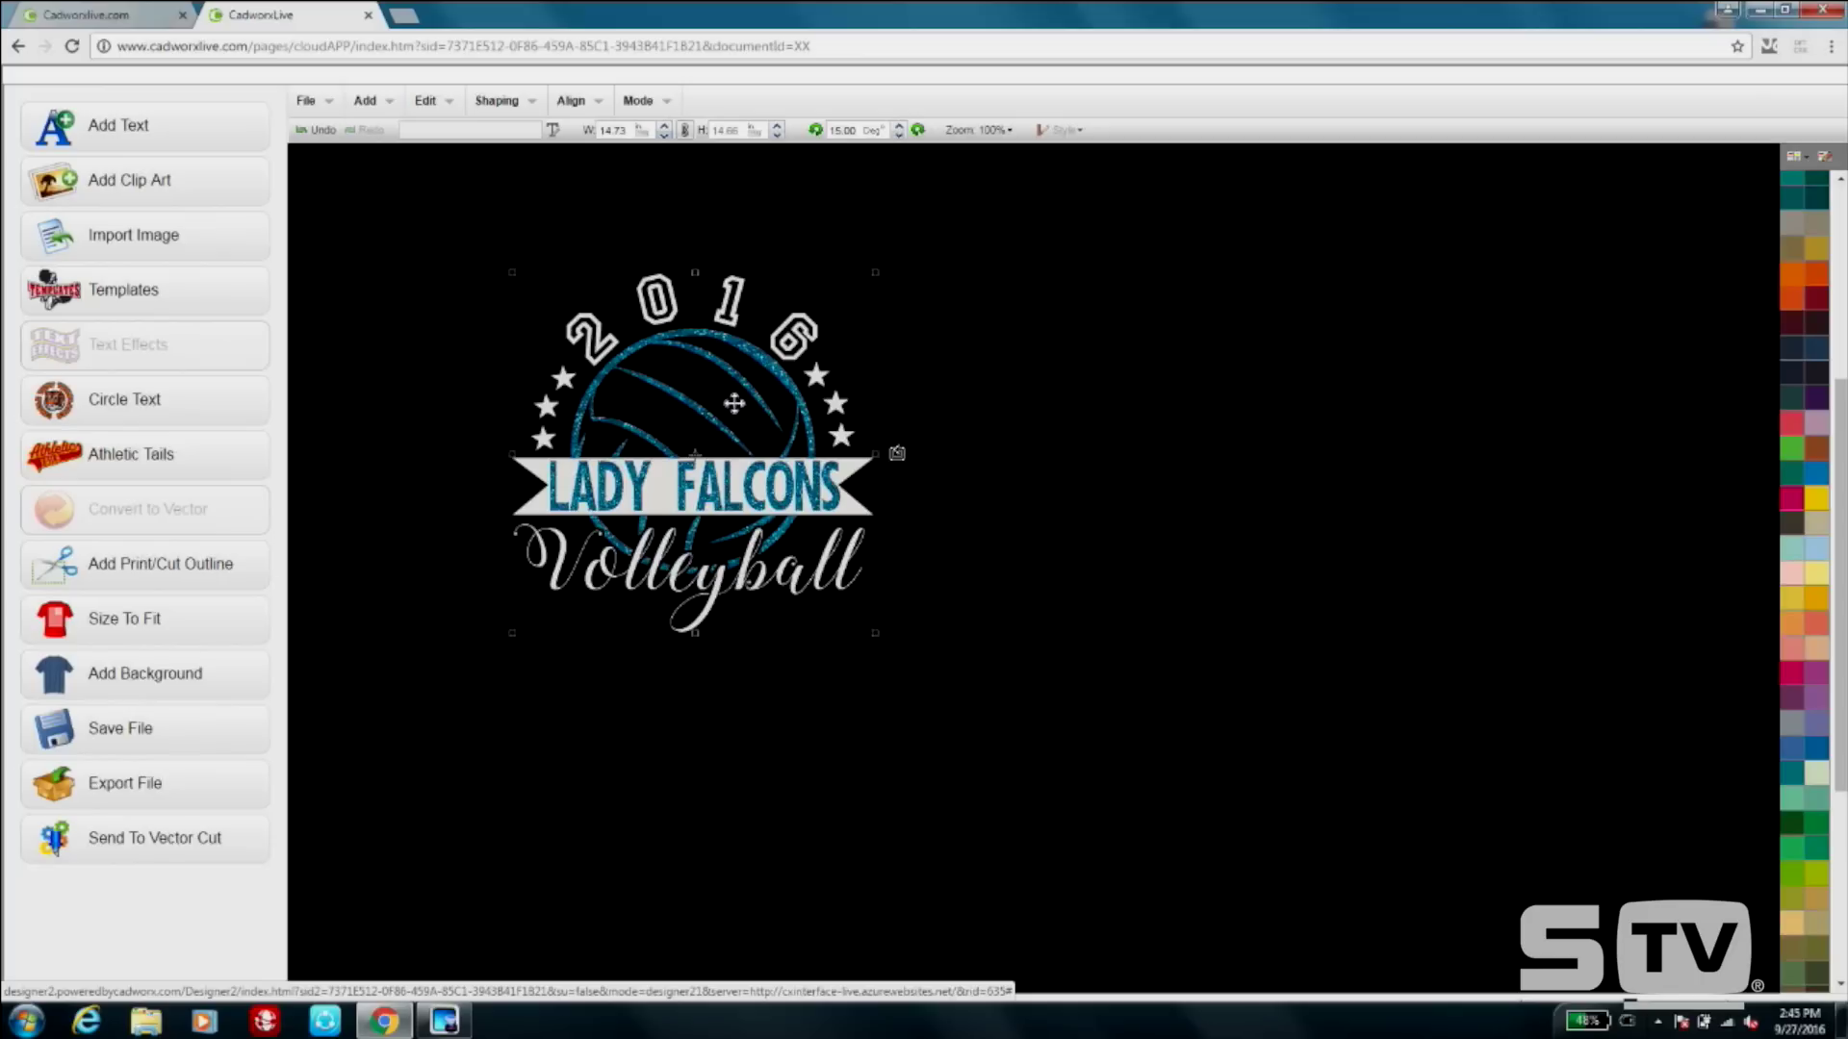
pyautogui.click(1060, 396)
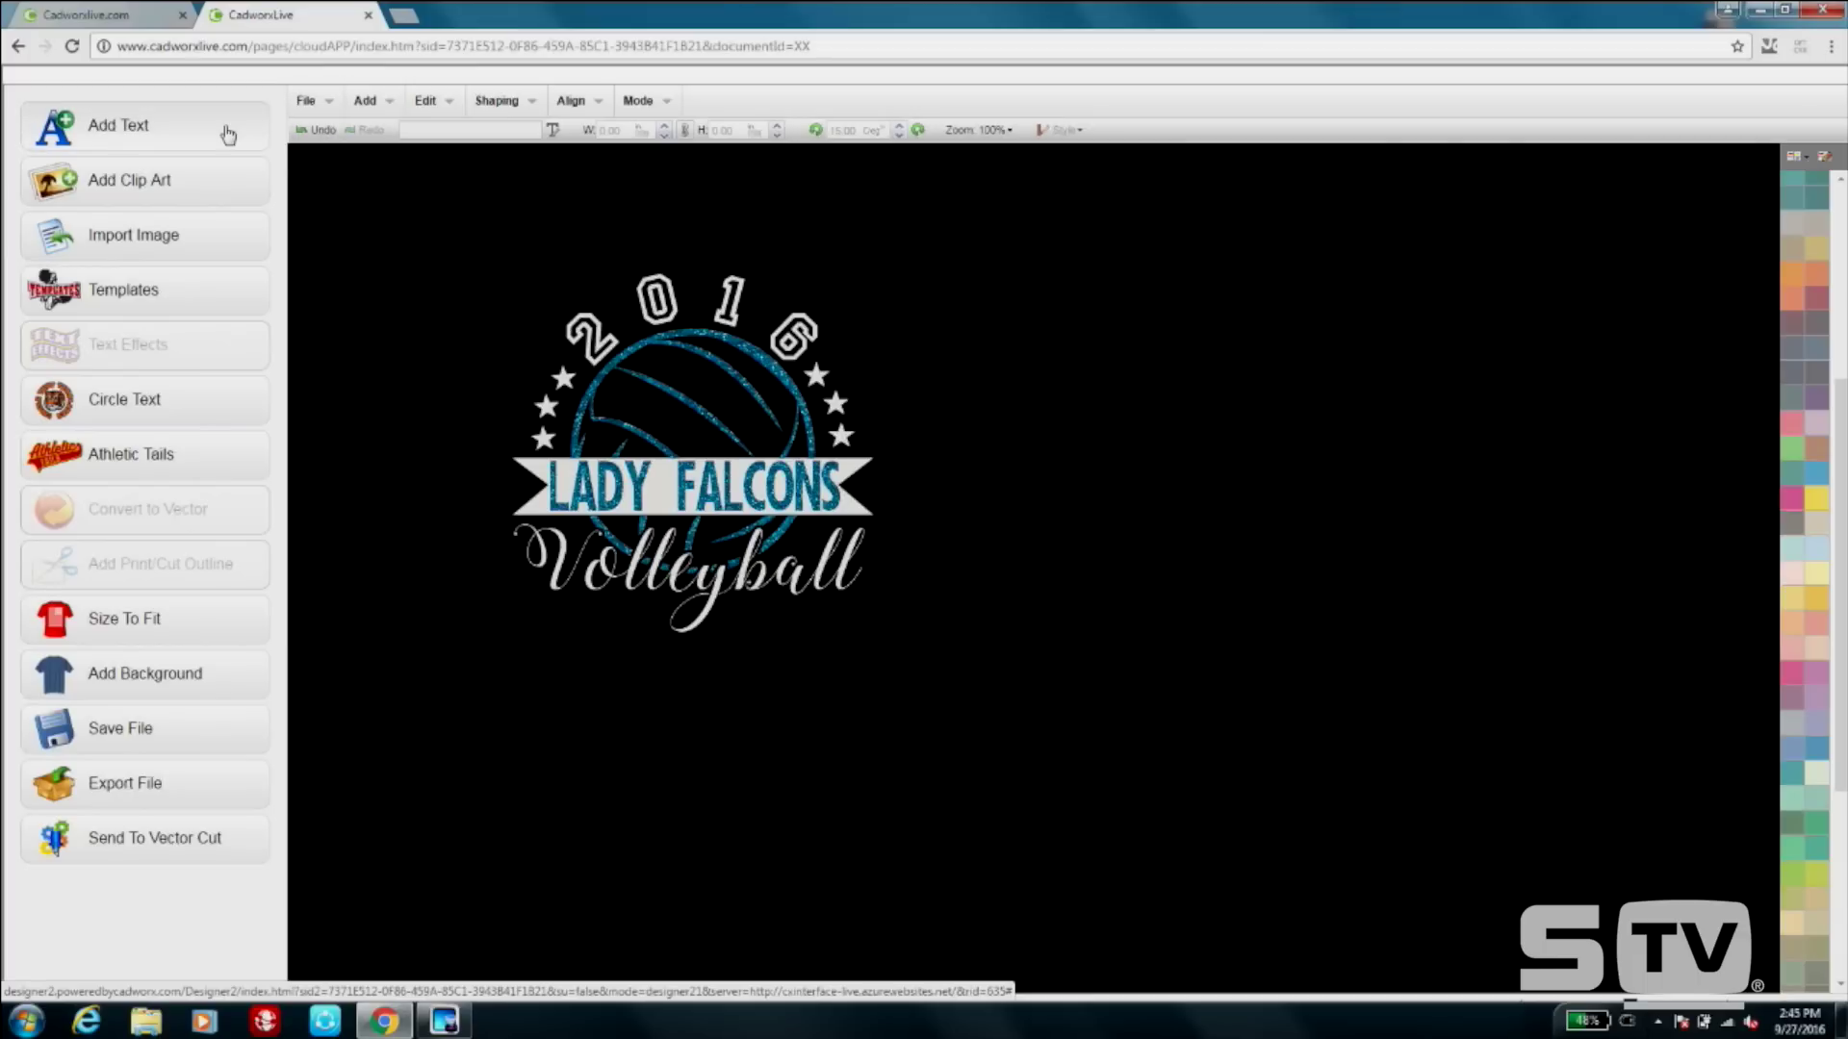
# Change the canvas background colour to near-white FFFAFA.
pyautogui.click(1633, 1007)
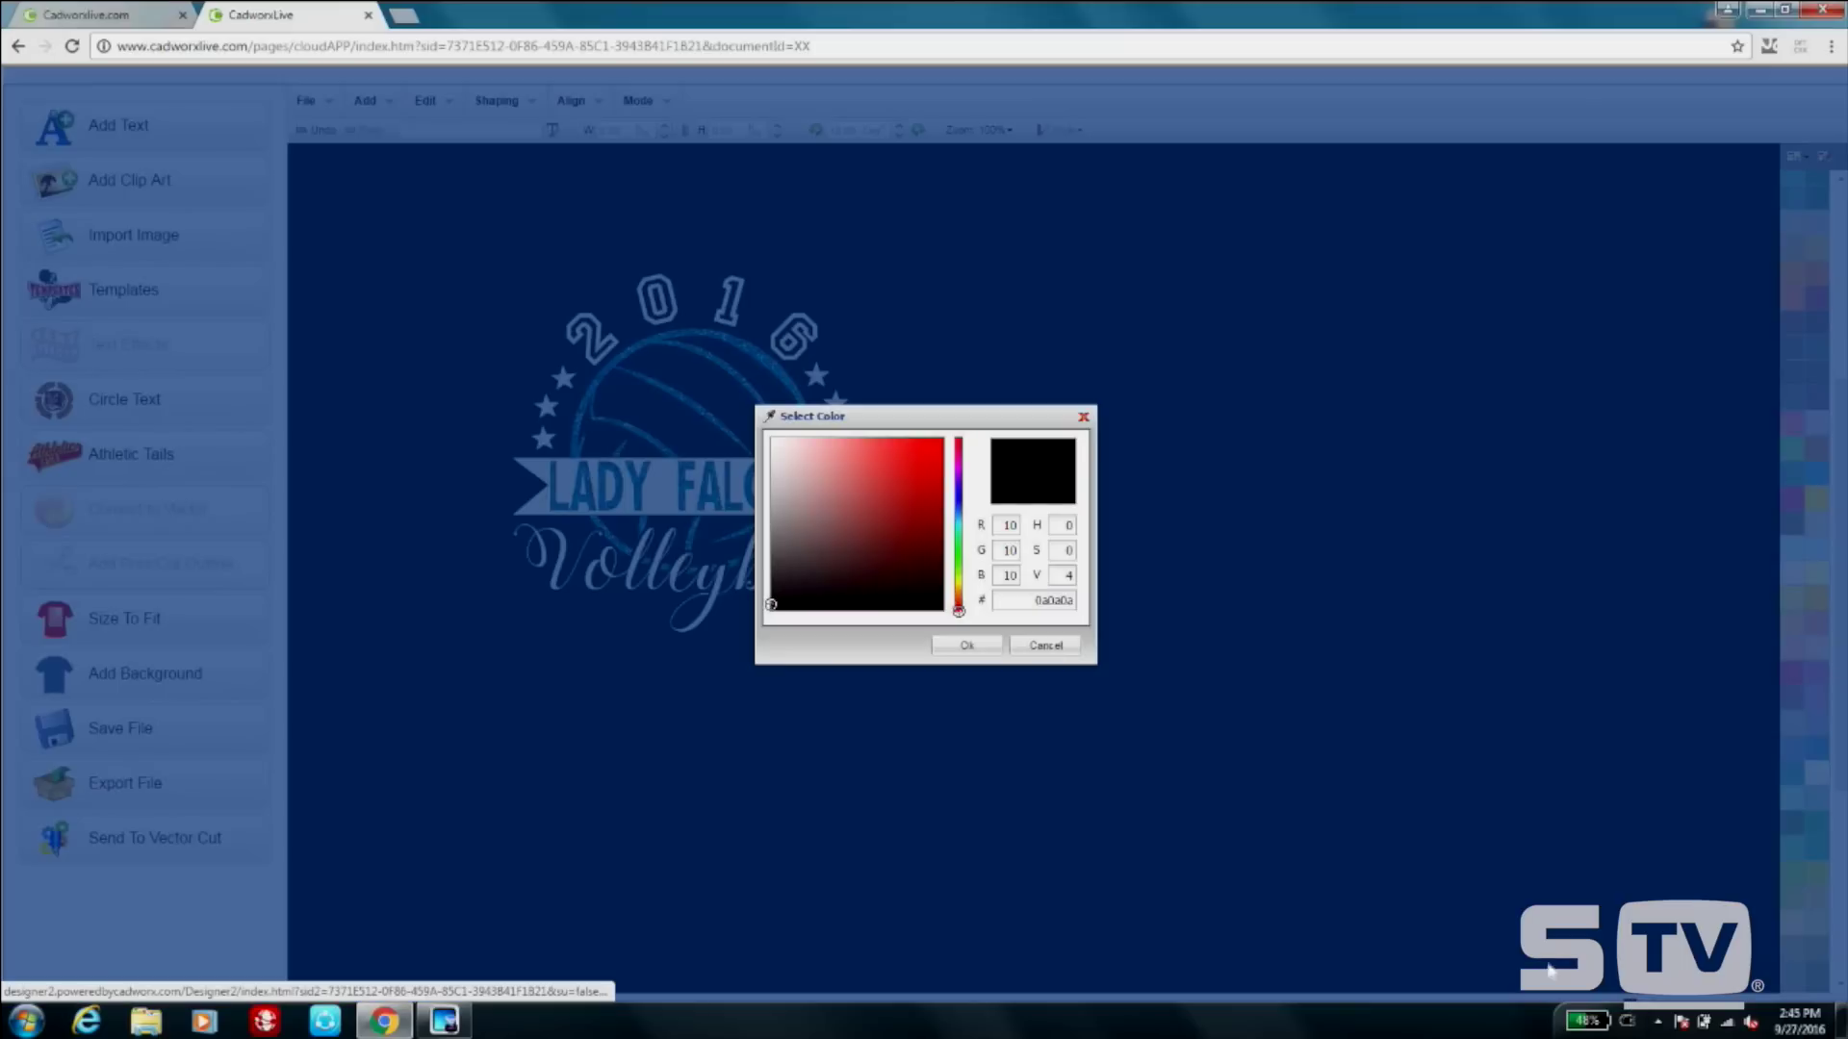
pyautogui.click(774, 439)
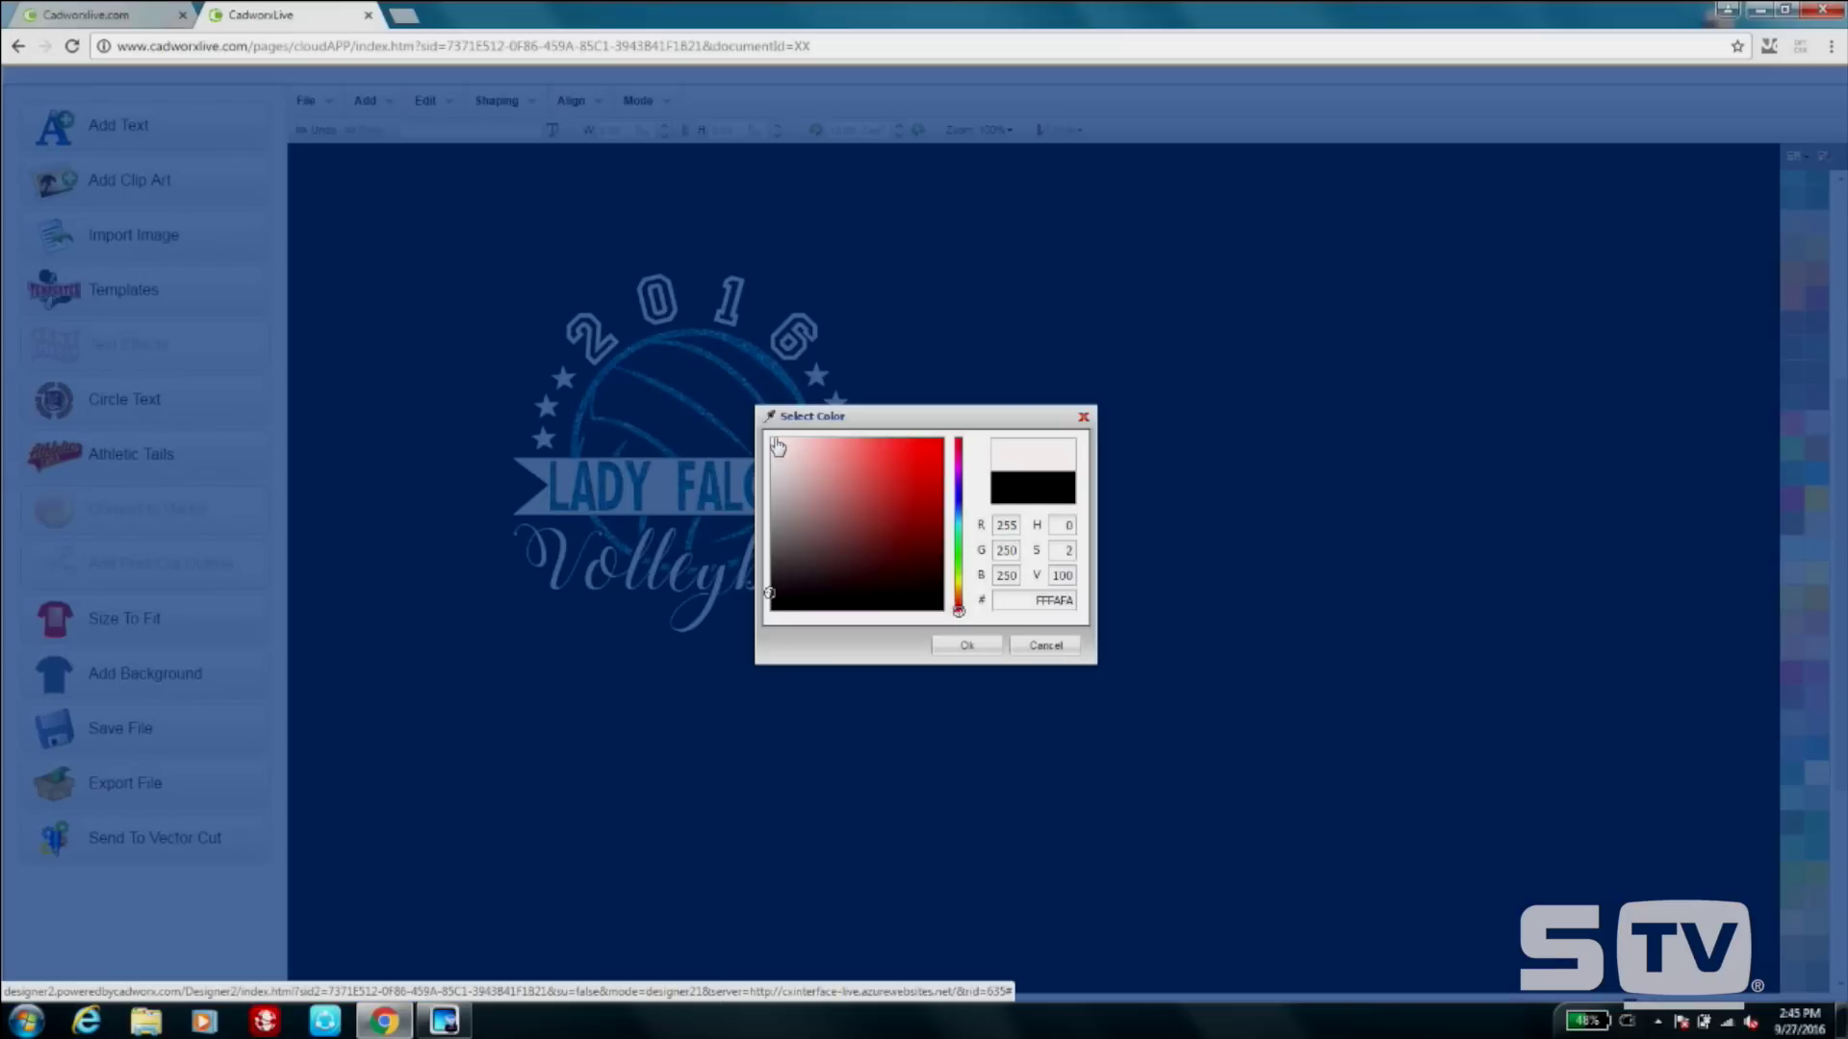
pyautogui.click(981, 643)
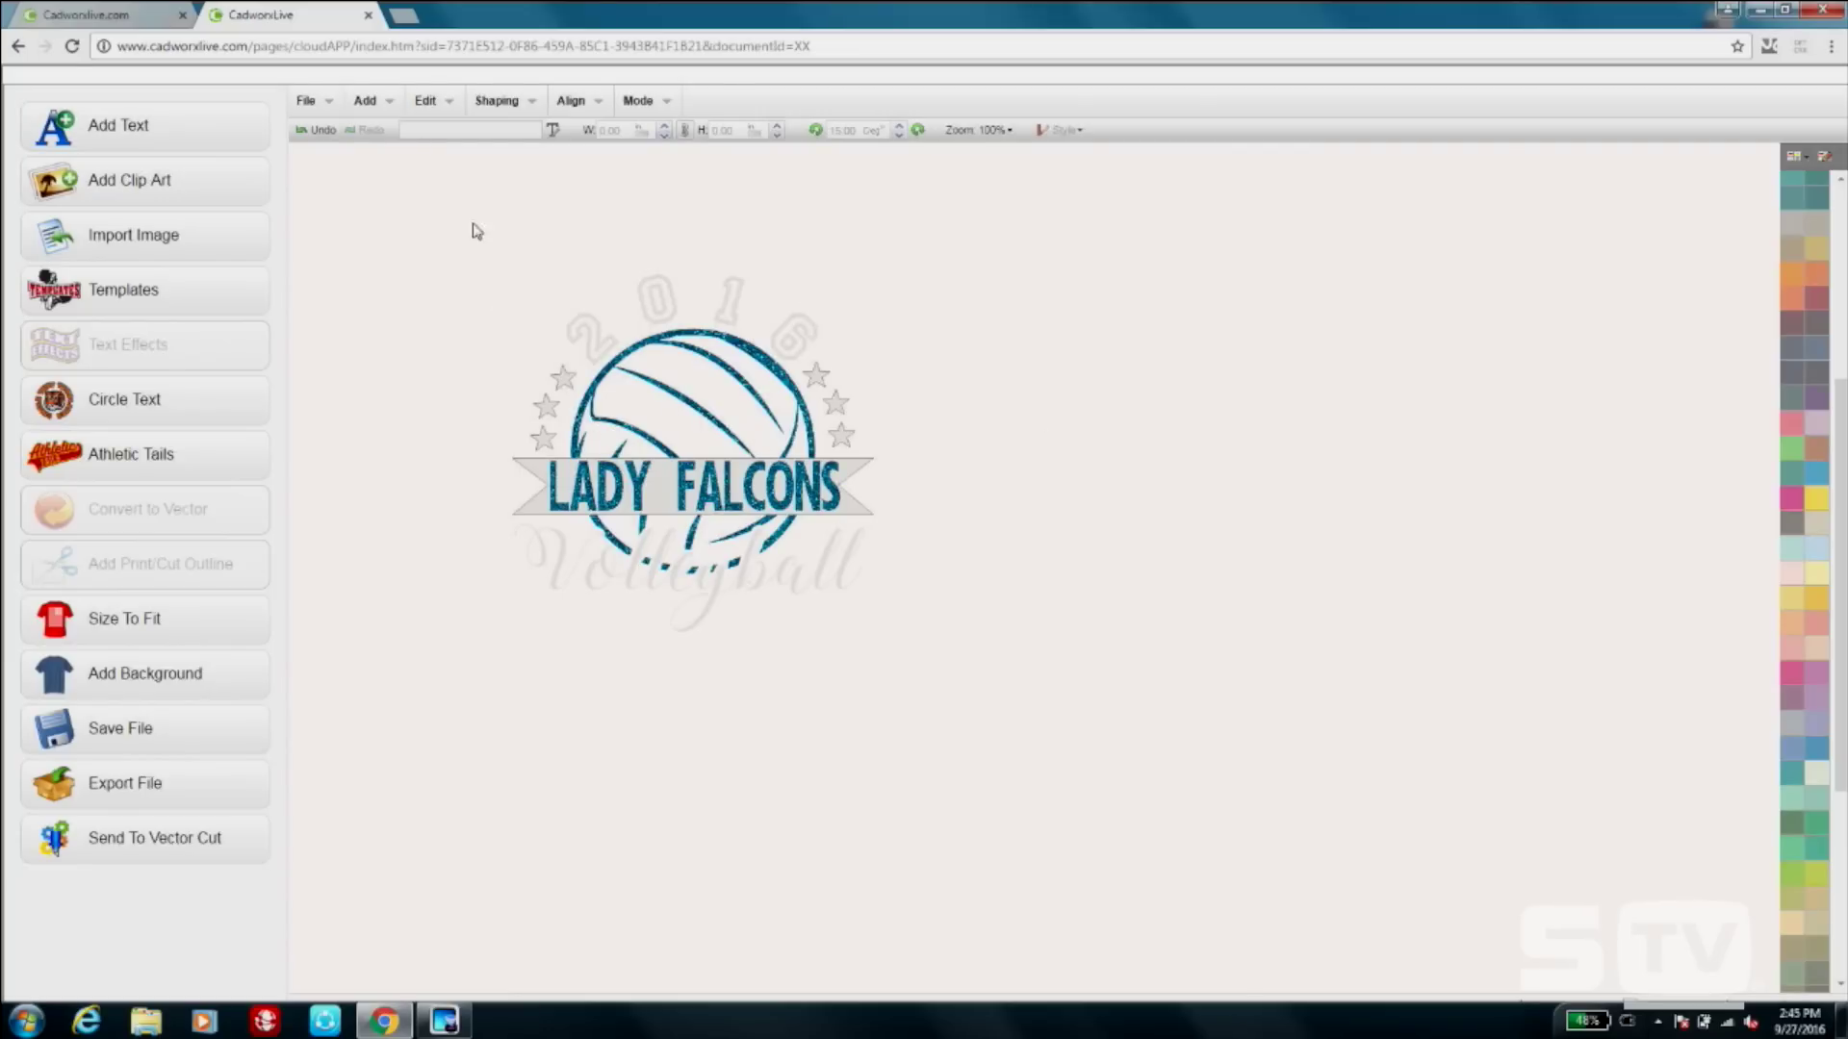
# Move the reference volleyball design further into the top-left corner.
pyautogui.moveTo(423, 210); pyautogui.dragTo(1058, 707)
pyautogui.moveTo(714, 481); pyautogui.dragTo(502, 381)
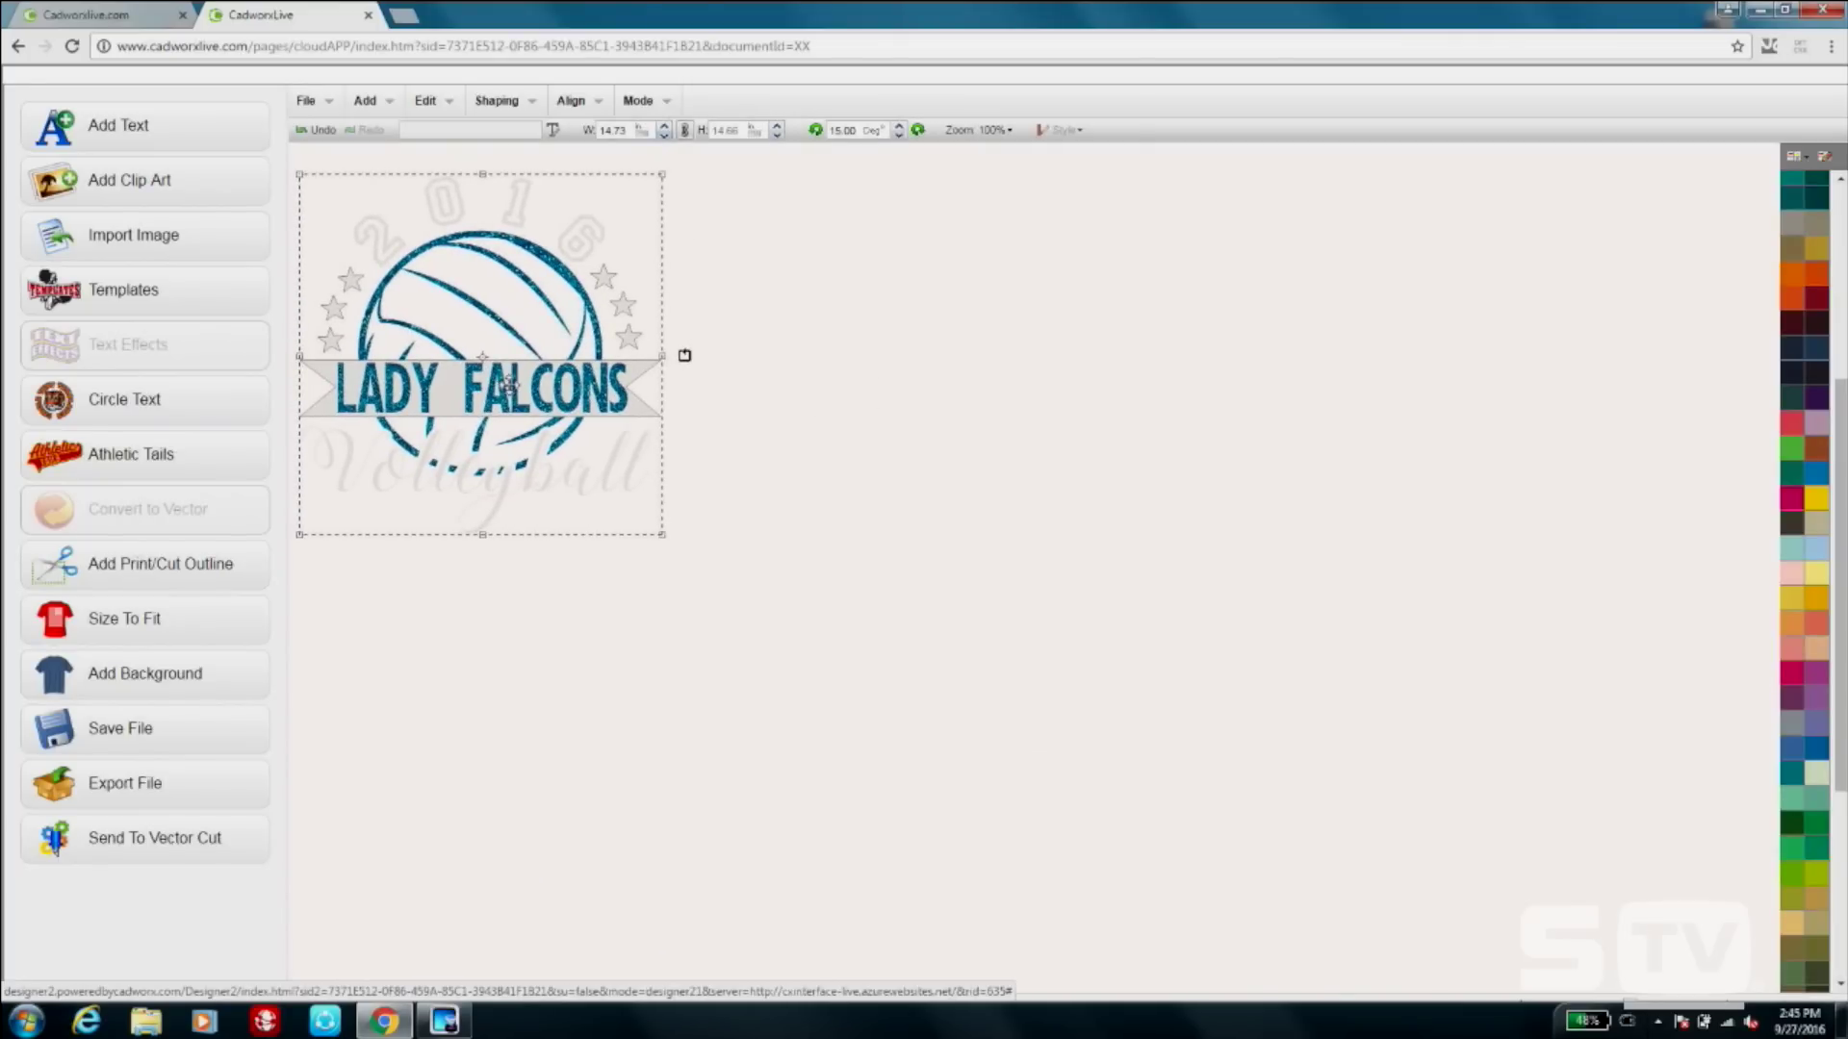
pyautogui.click(931, 450)
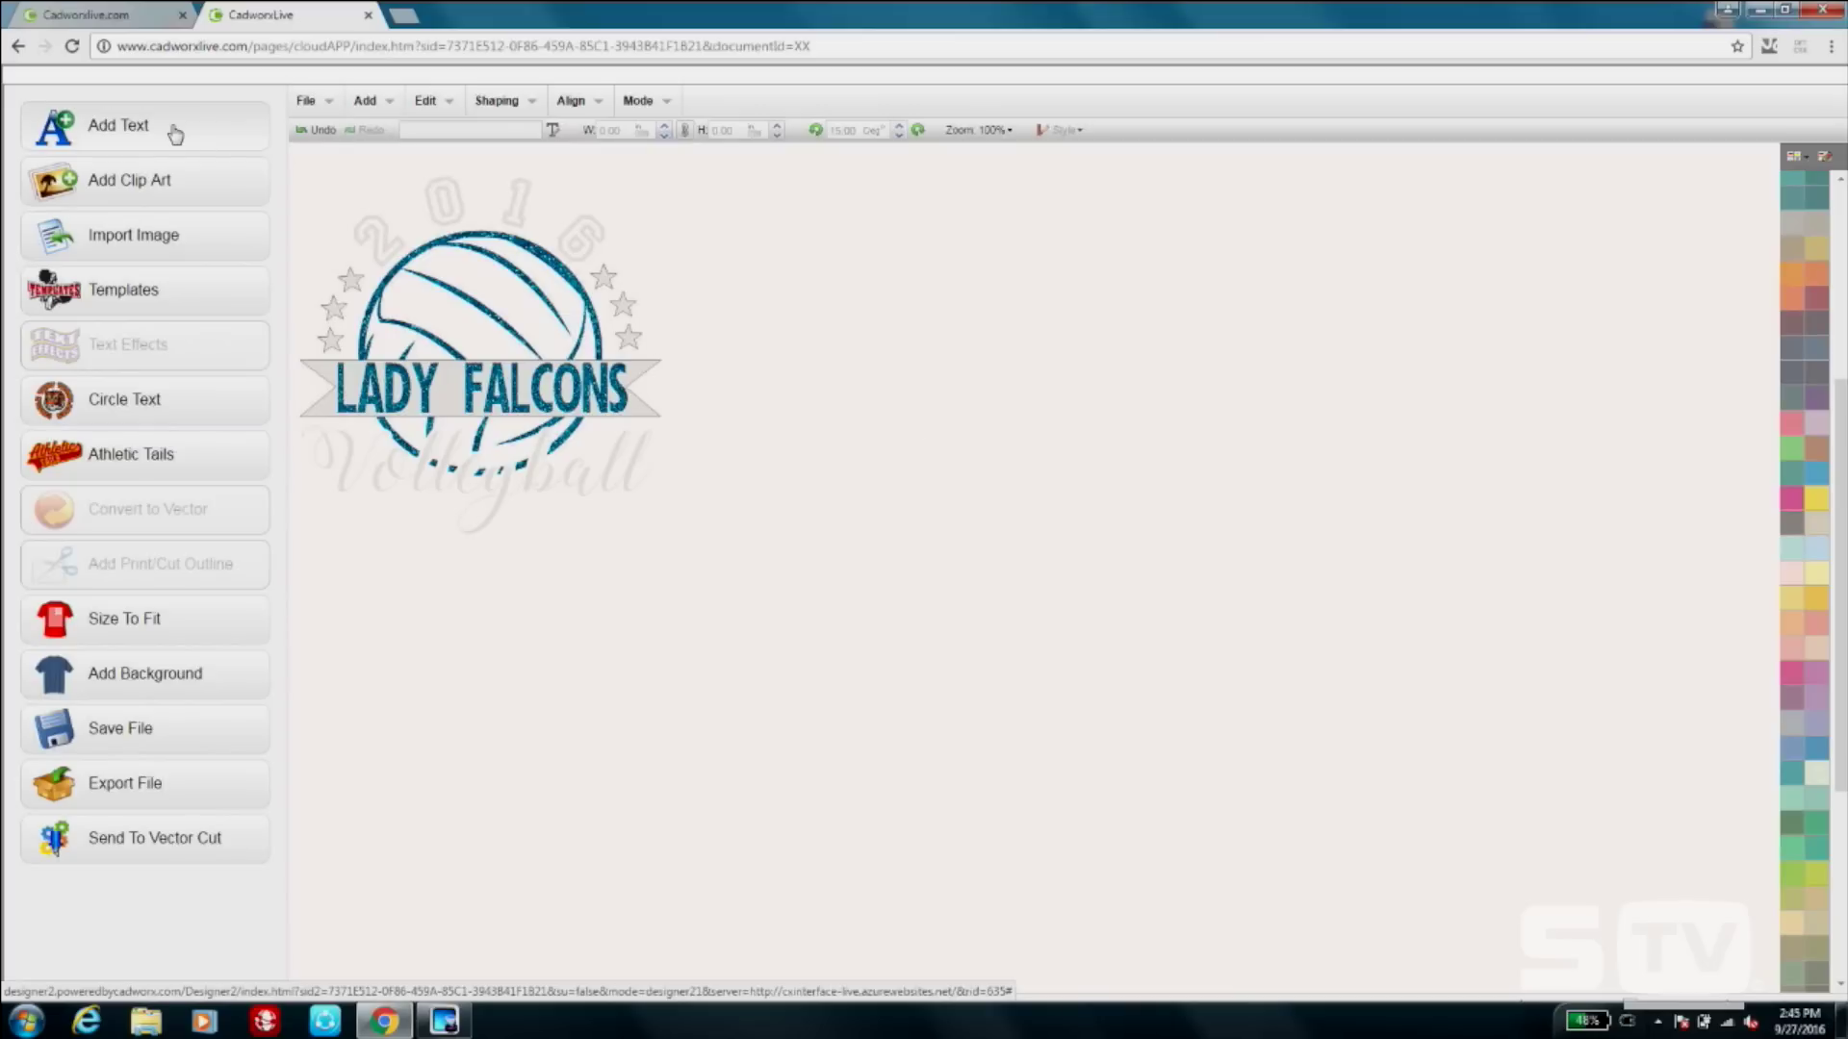
# Add the Volleyball clip art from the Great dane graphic folder, enlarged to about 12.60 wide.
pyautogui.click(216, 194)
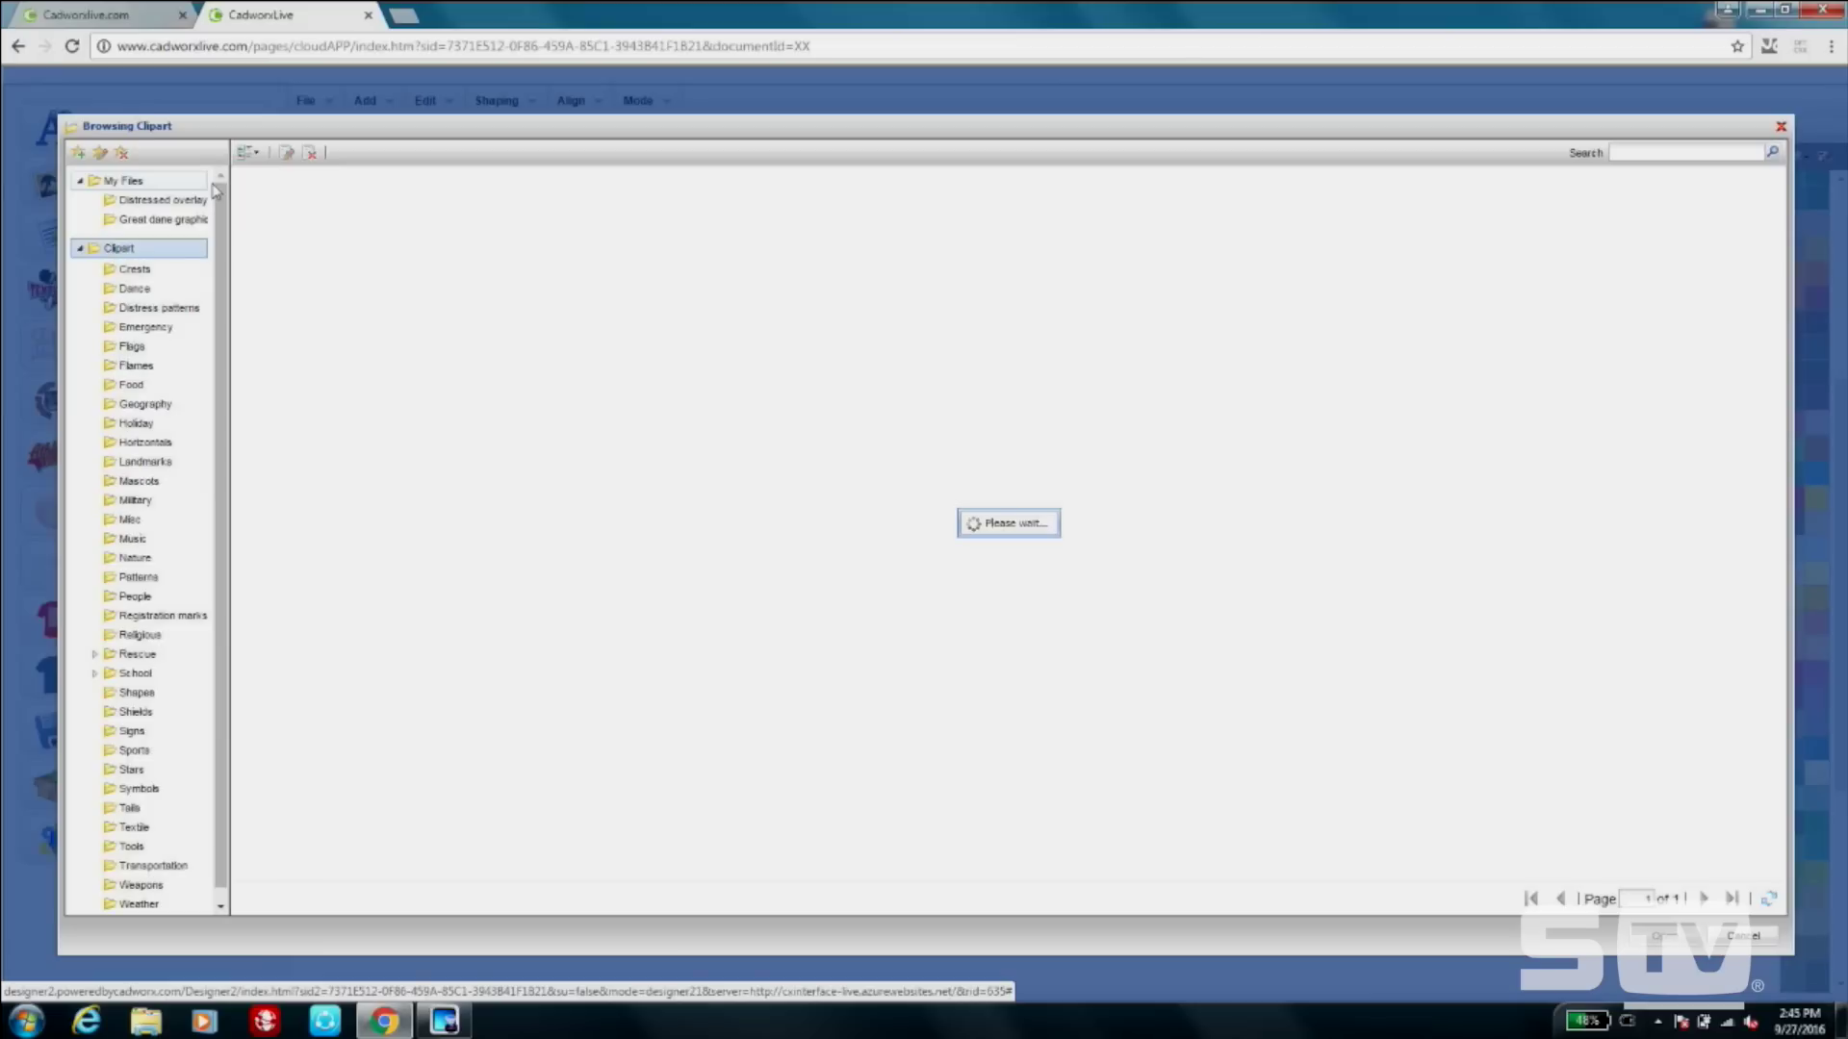
pyautogui.click(190, 222)
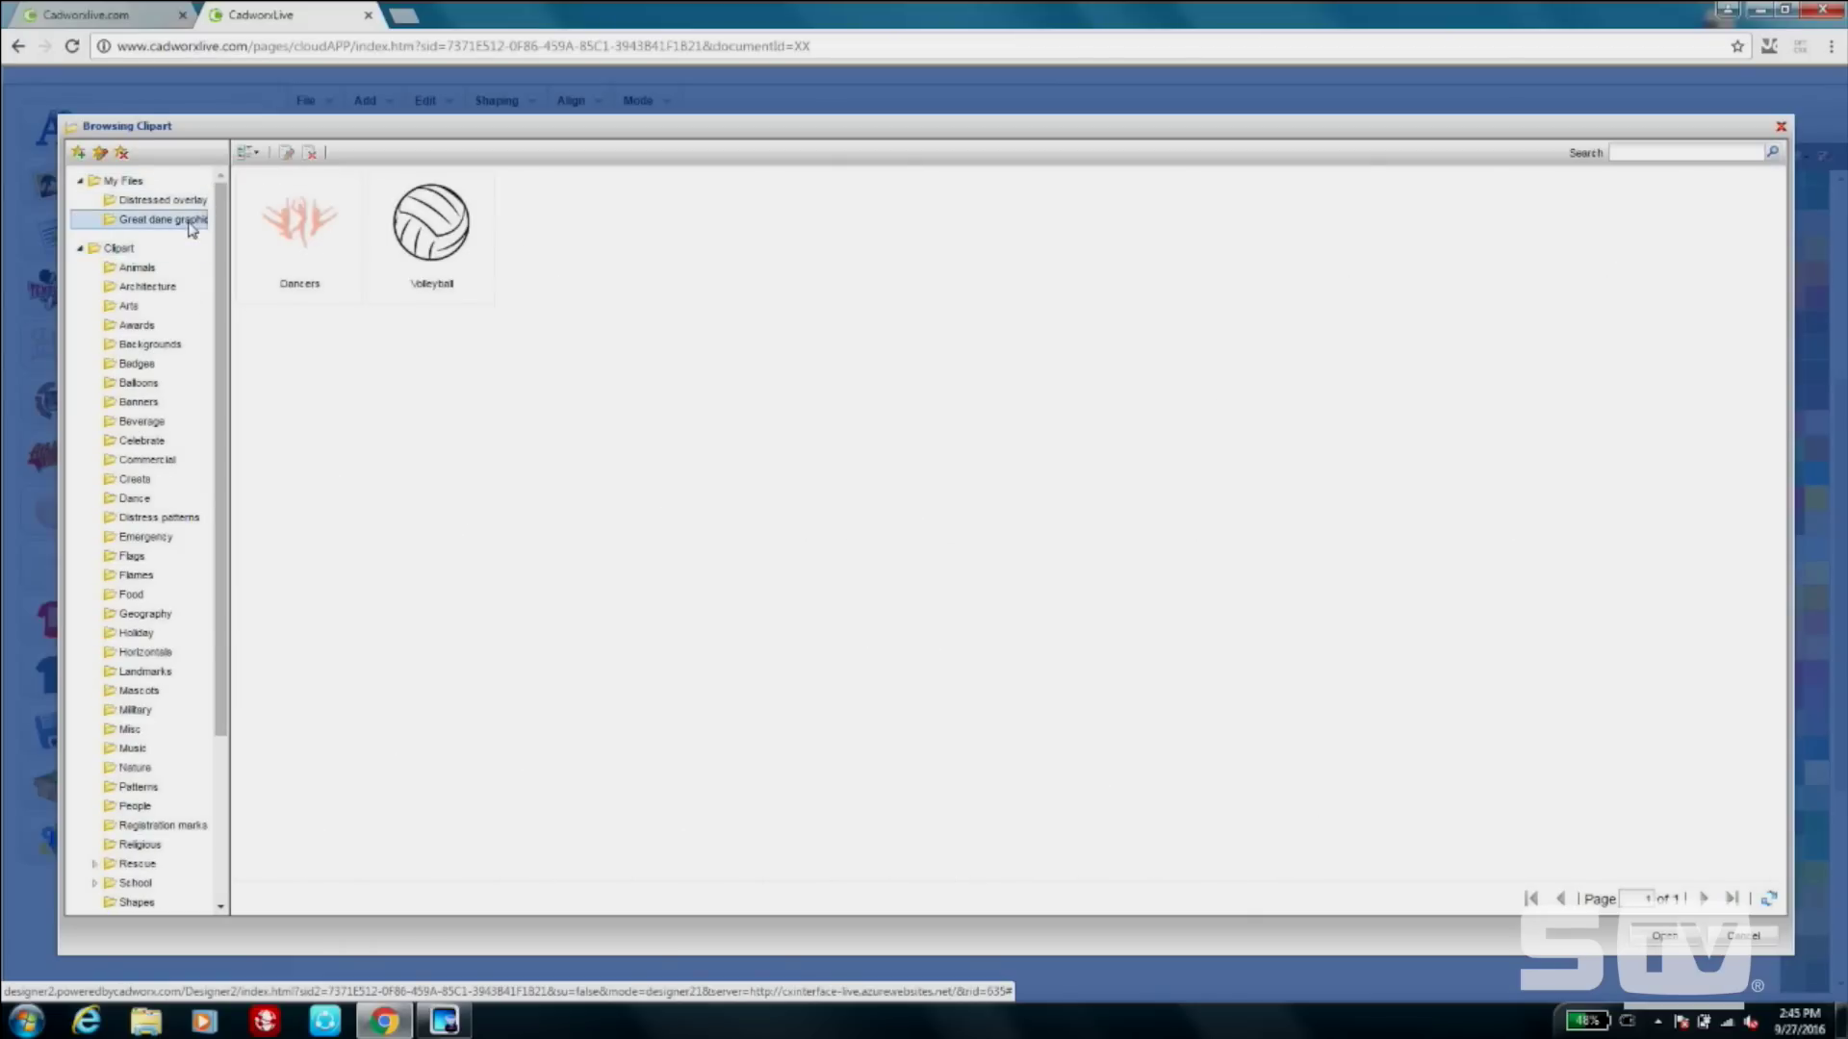
pyautogui.doubleClick(447, 252)
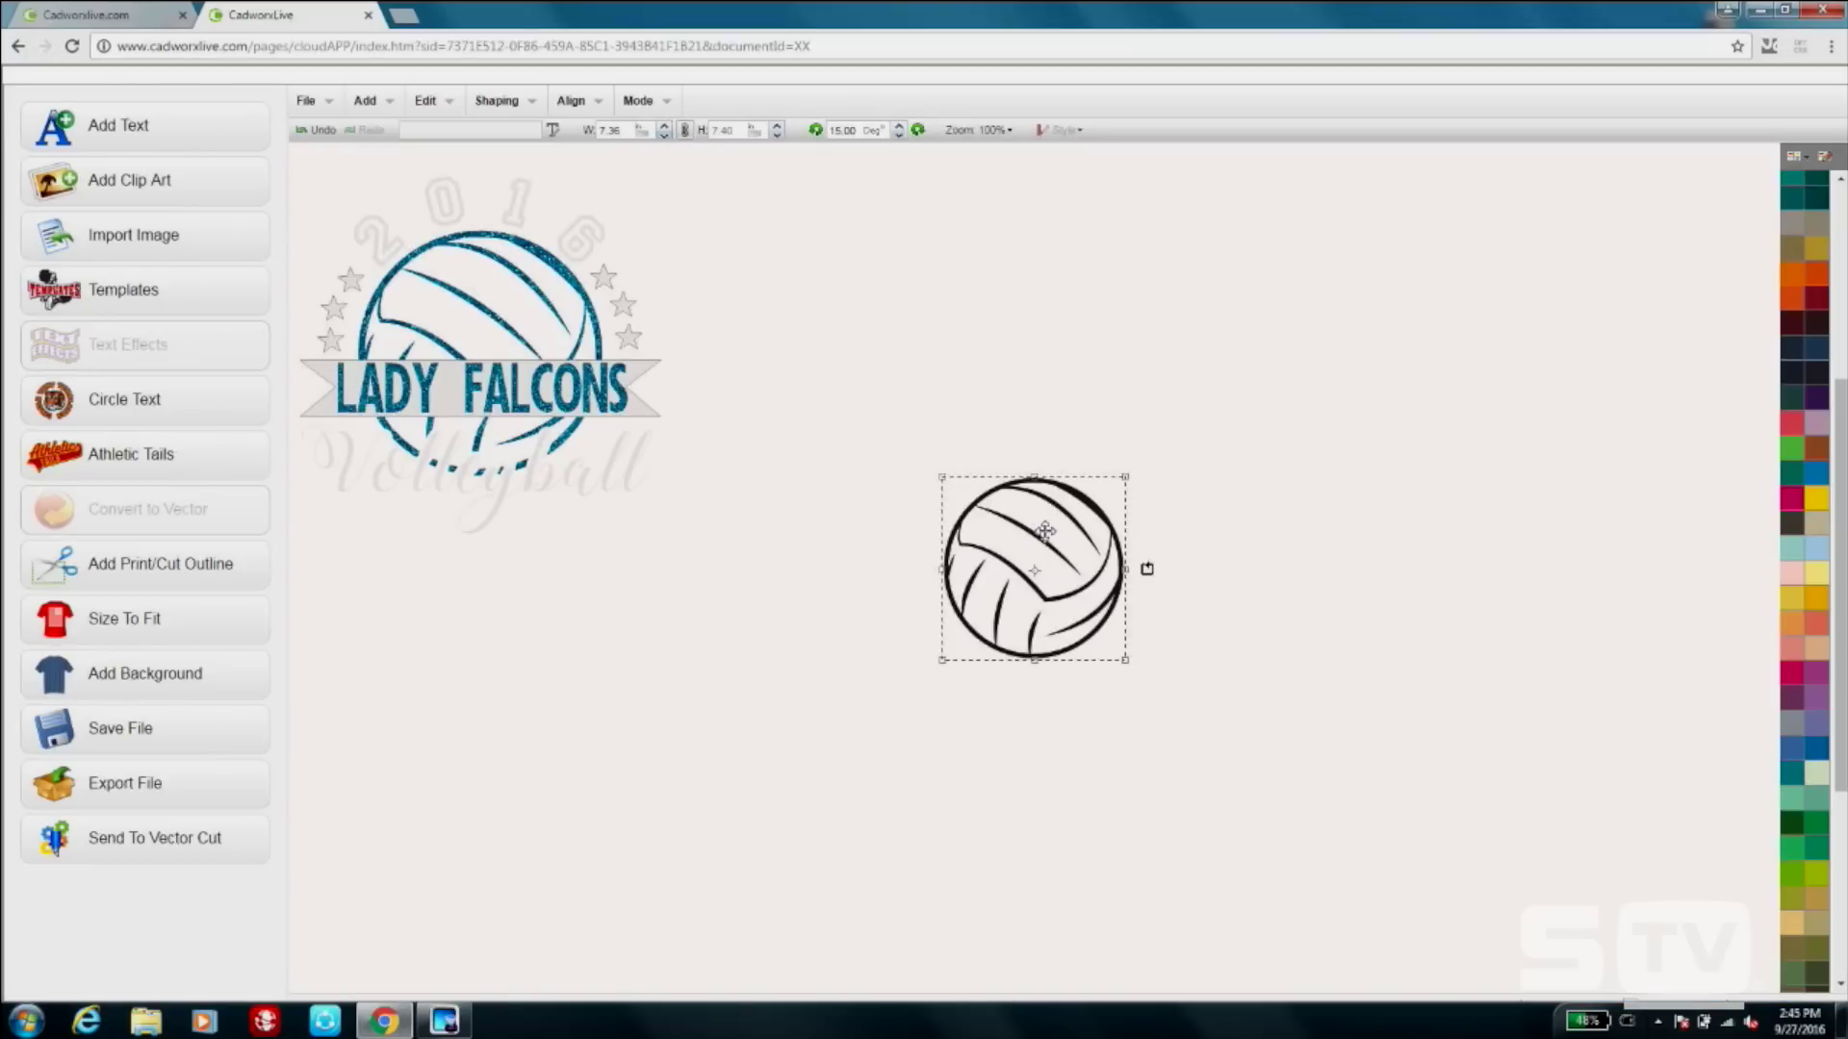
pyautogui.moveTo(1124, 662); pyautogui.dragTo(1166, 616)
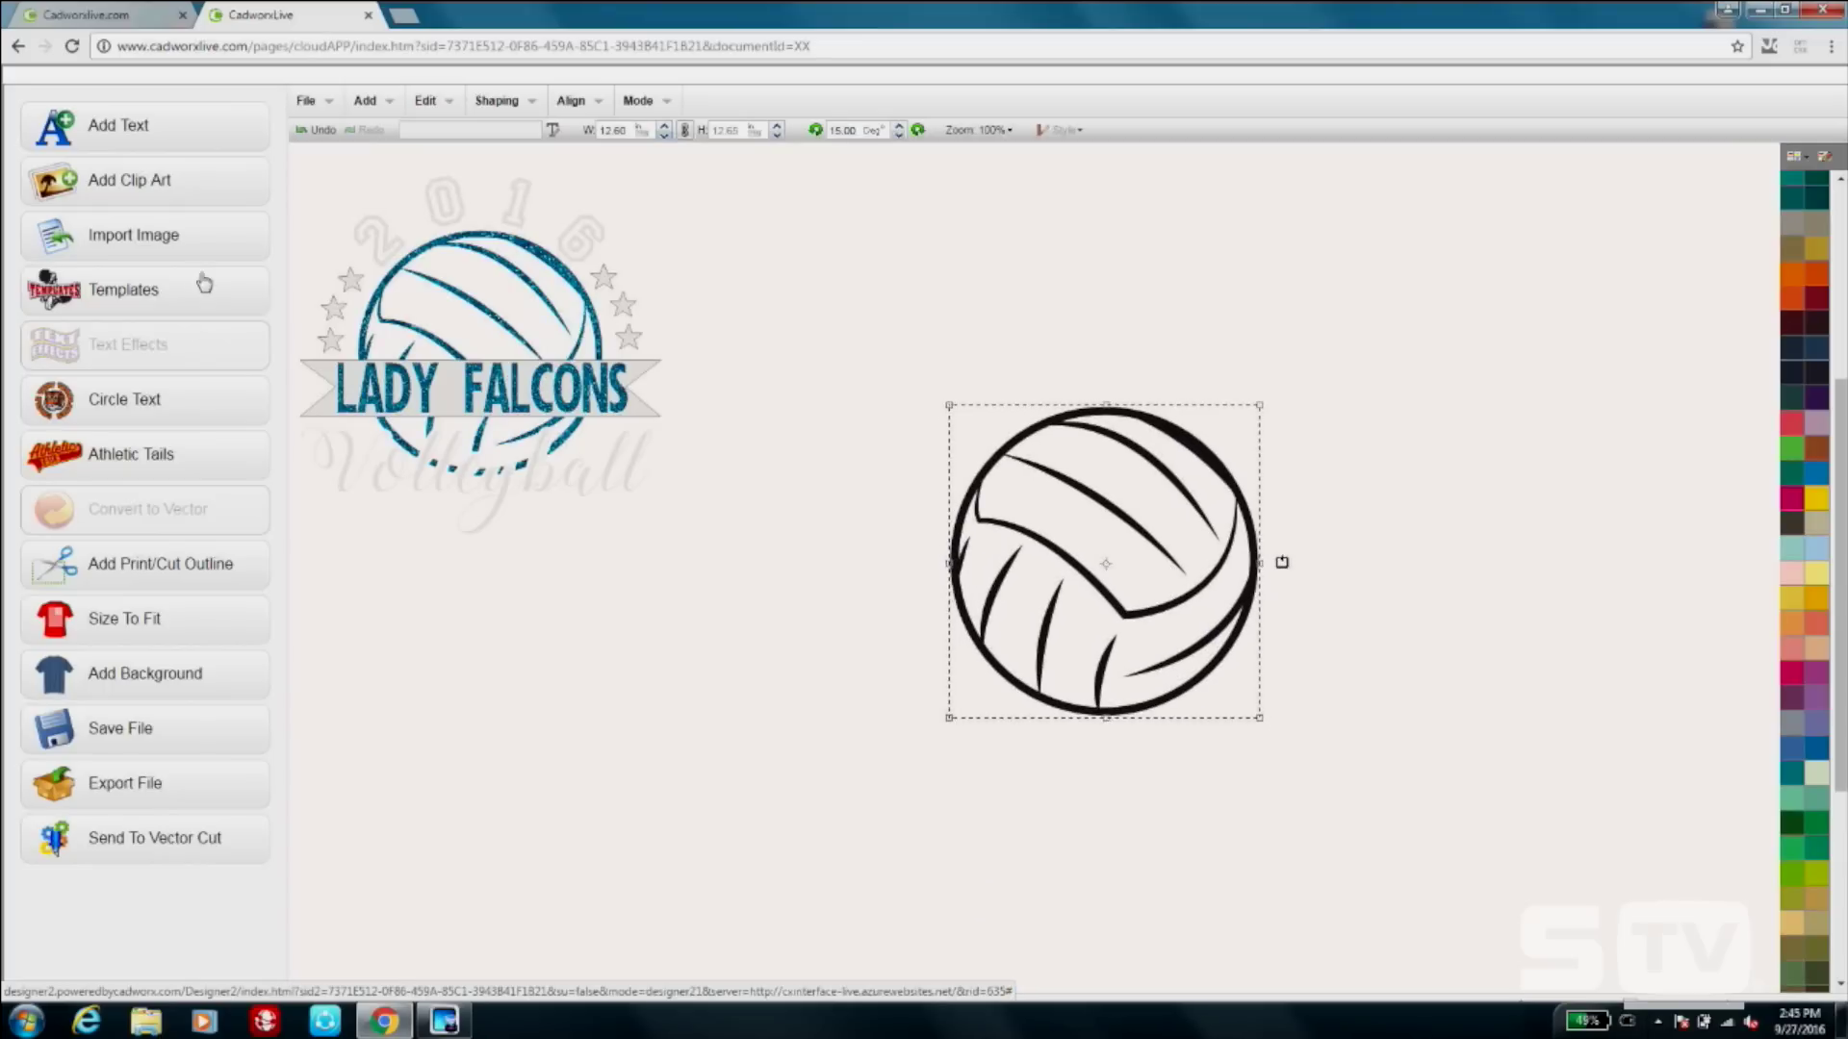
pyautogui.click(176, 195)
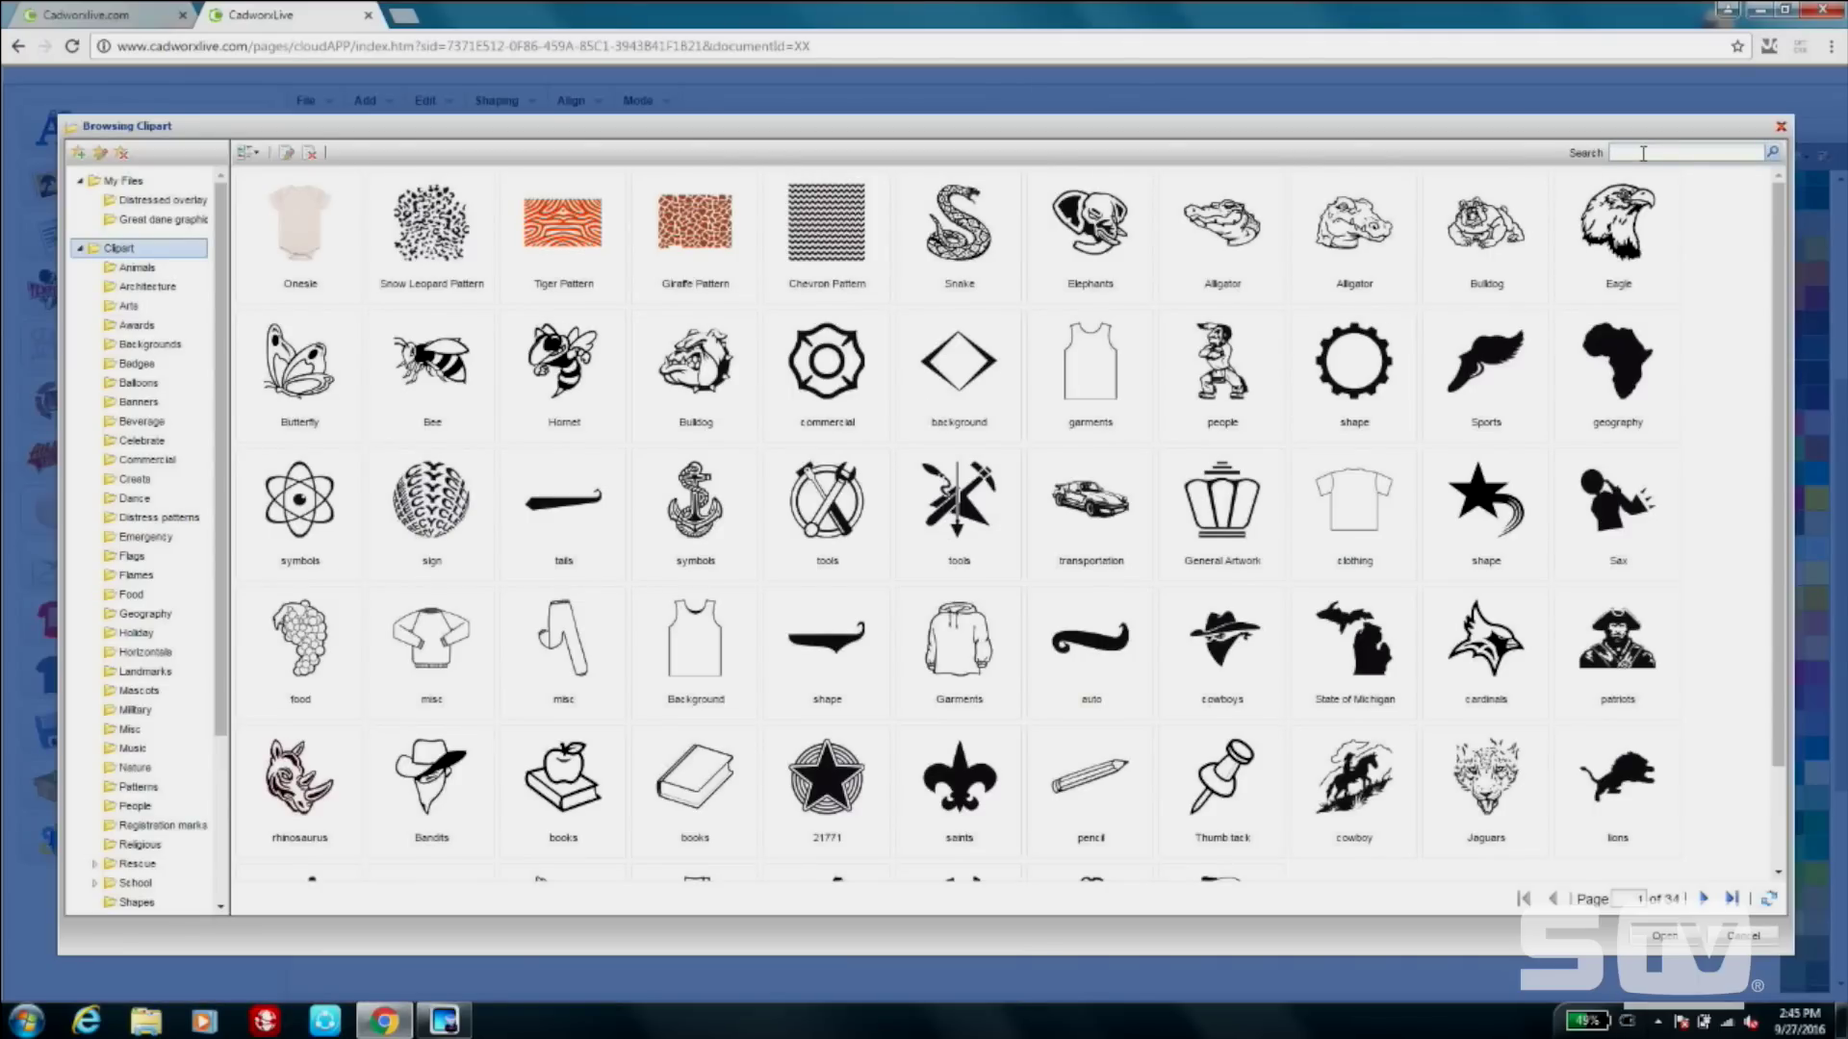
# Search clip art for 'banner' and place a plain banner shape on the canvas.
pyautogui.click(1643, 152)
pyautogui.write('banner')
pyautogui.press('Return')
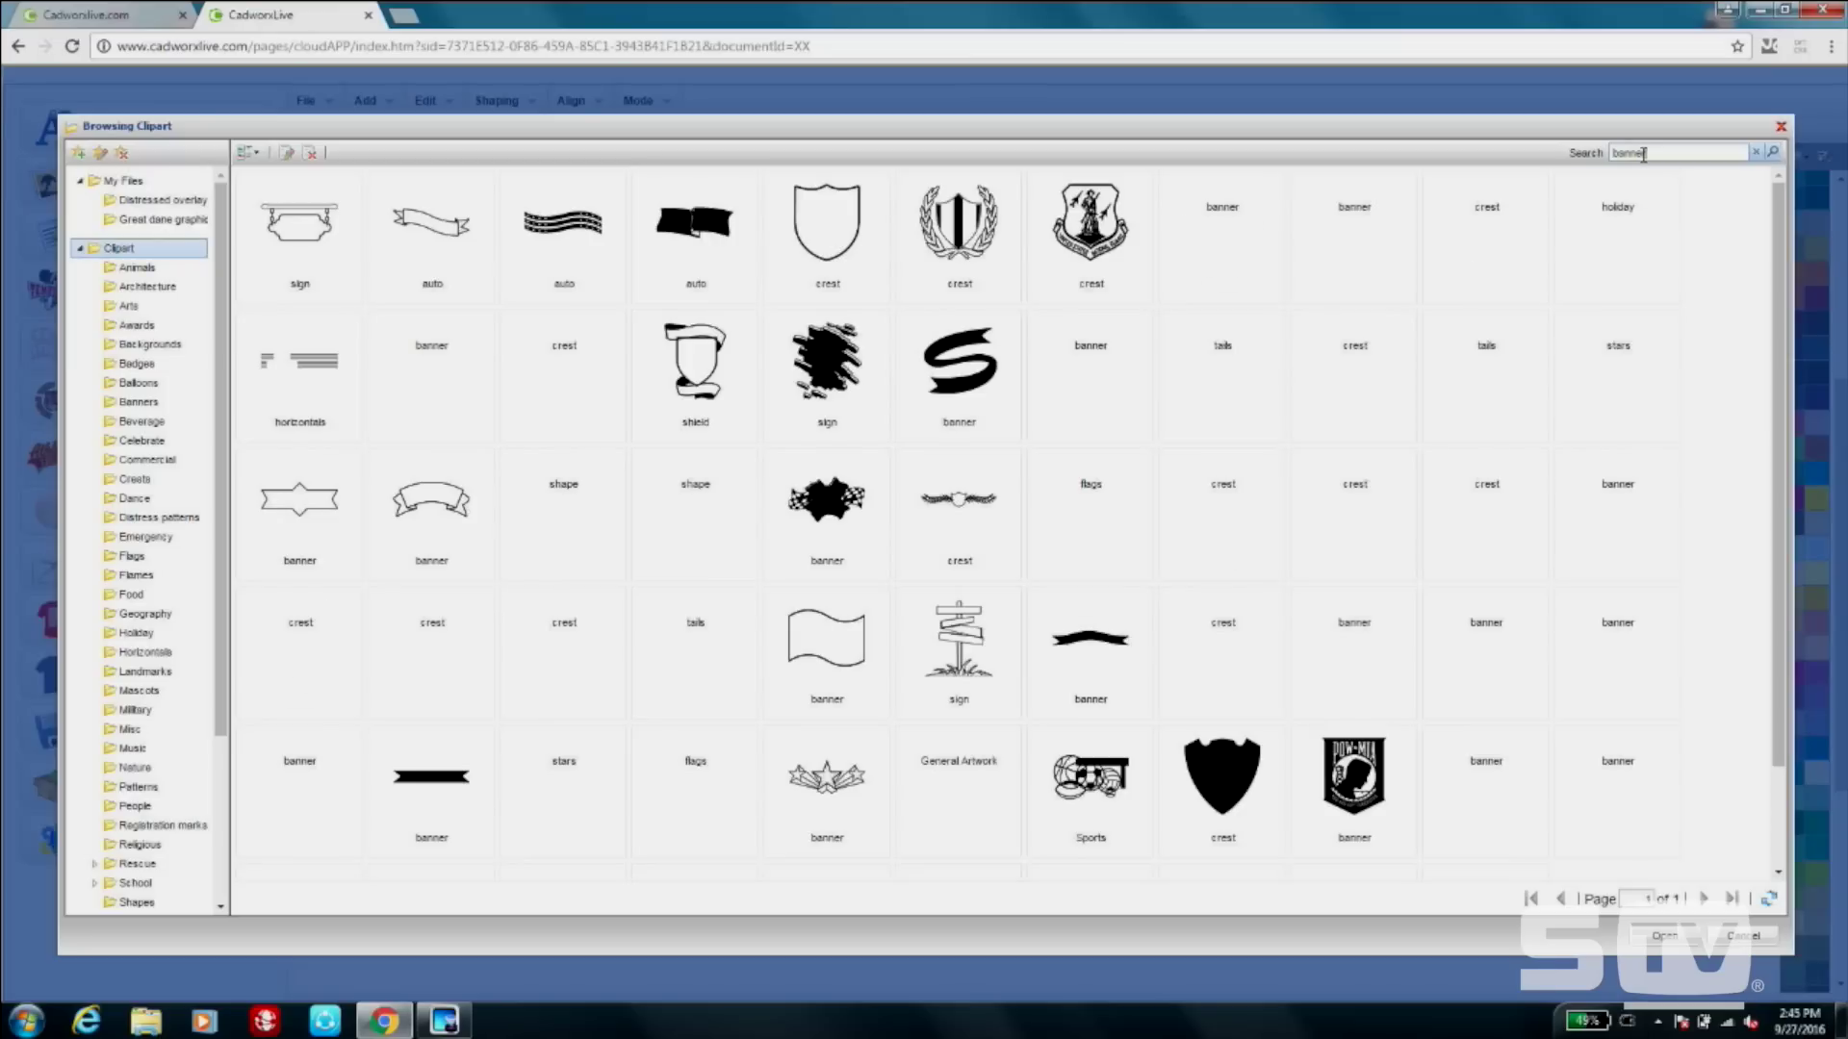
pyautogui.click(1095, 377)
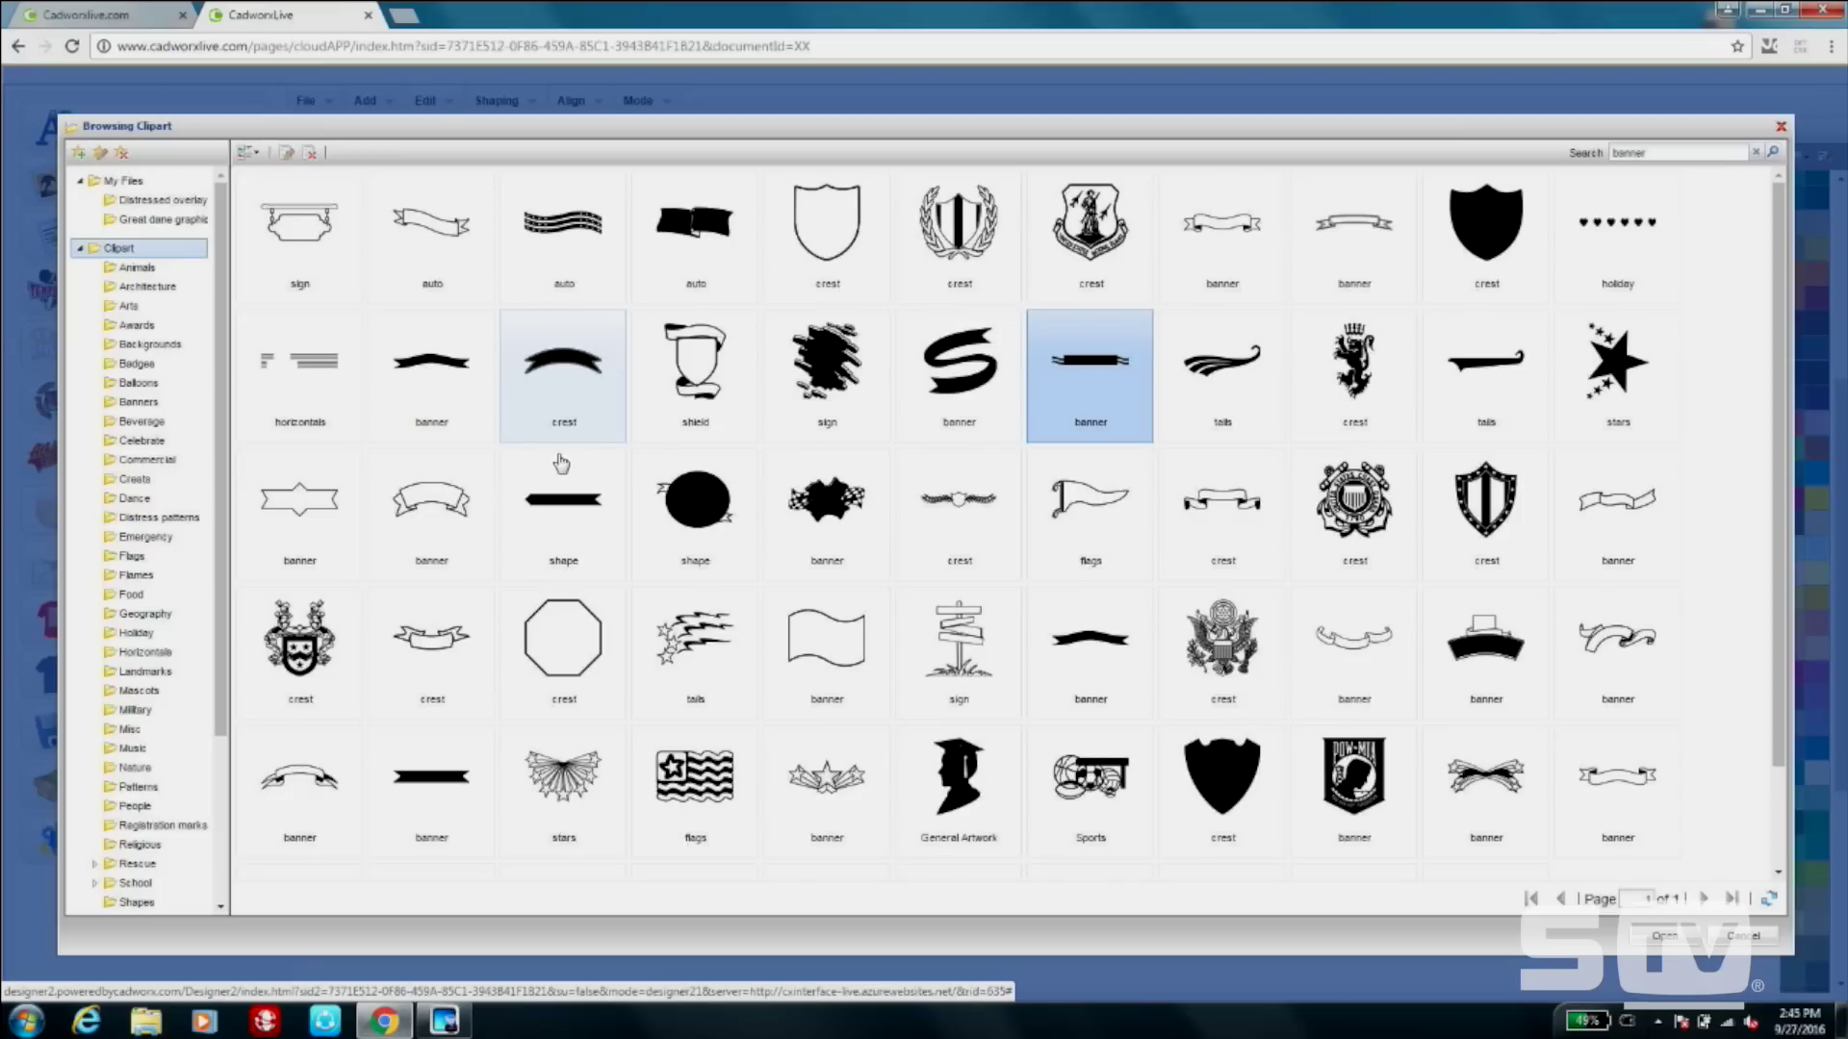
pyautogui.doubleClick(386, 792)
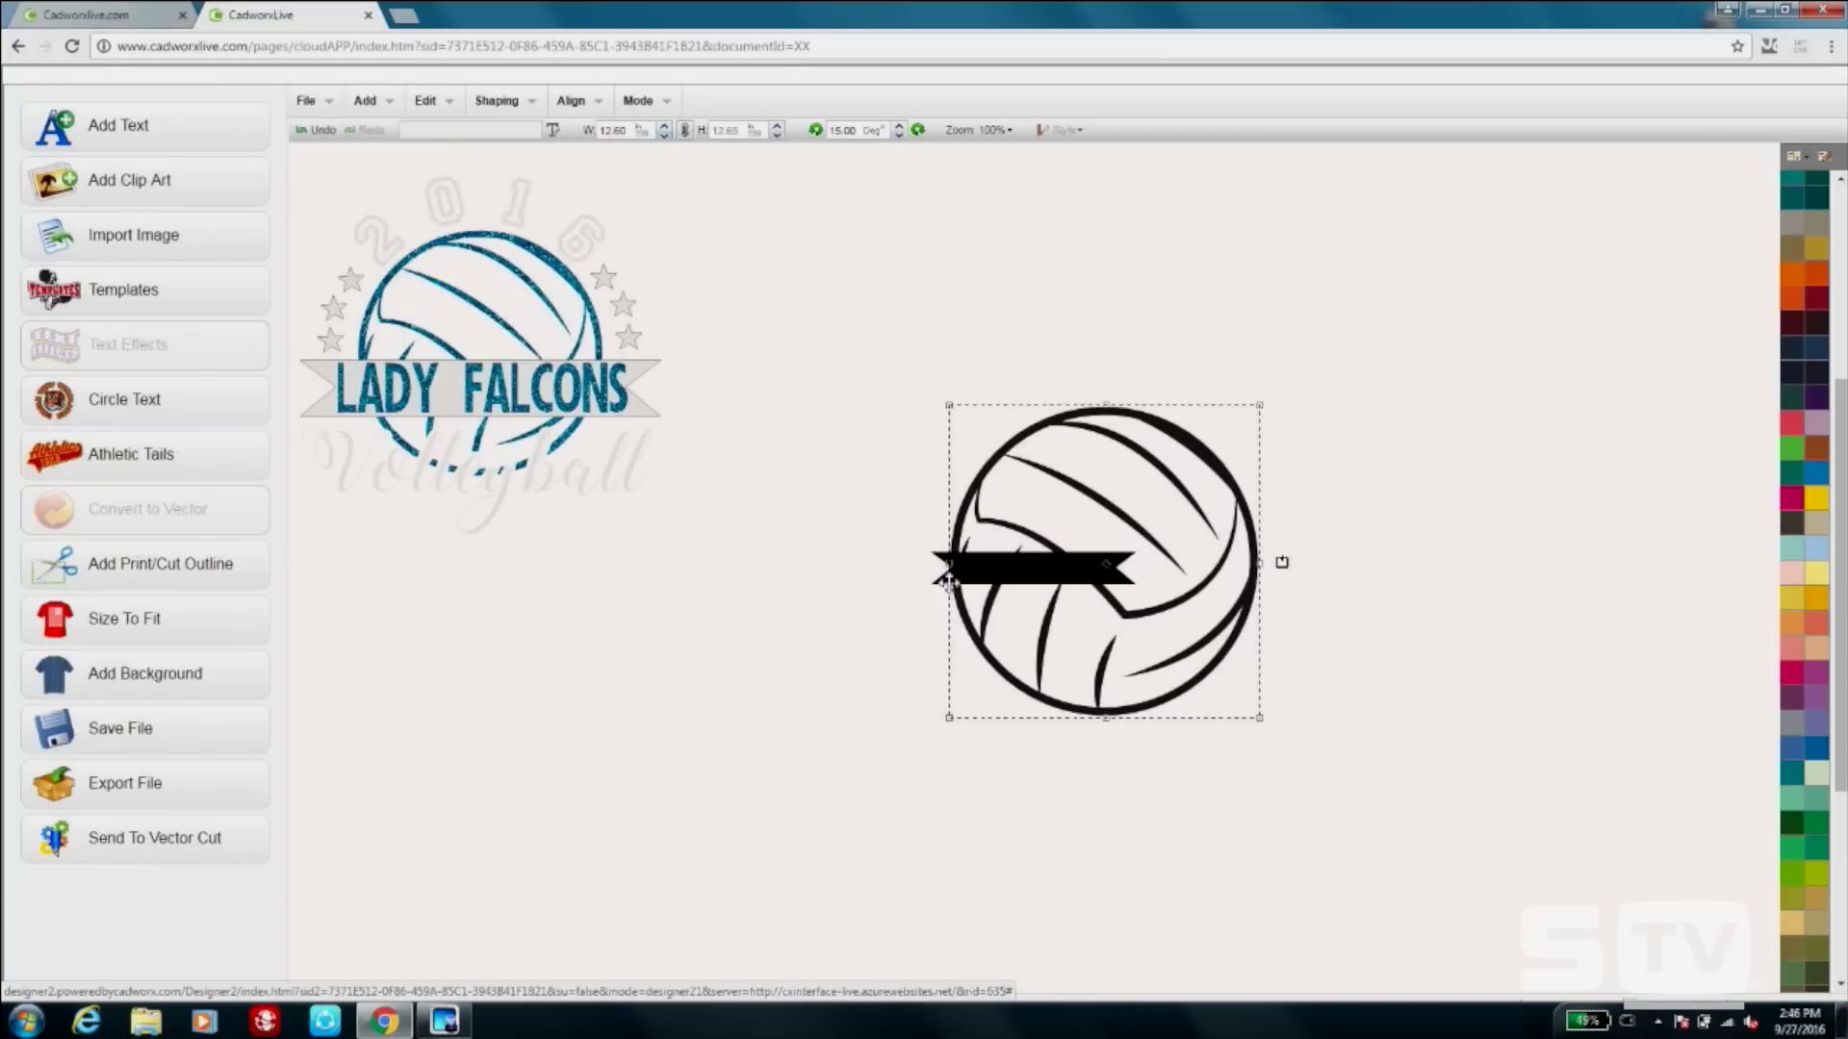
# Stretch the banner to about 17.58 by 2.76 and center it across the ball.
pyautogui.moveTo(943, 567); pyautogui.dragTo(919, 577)
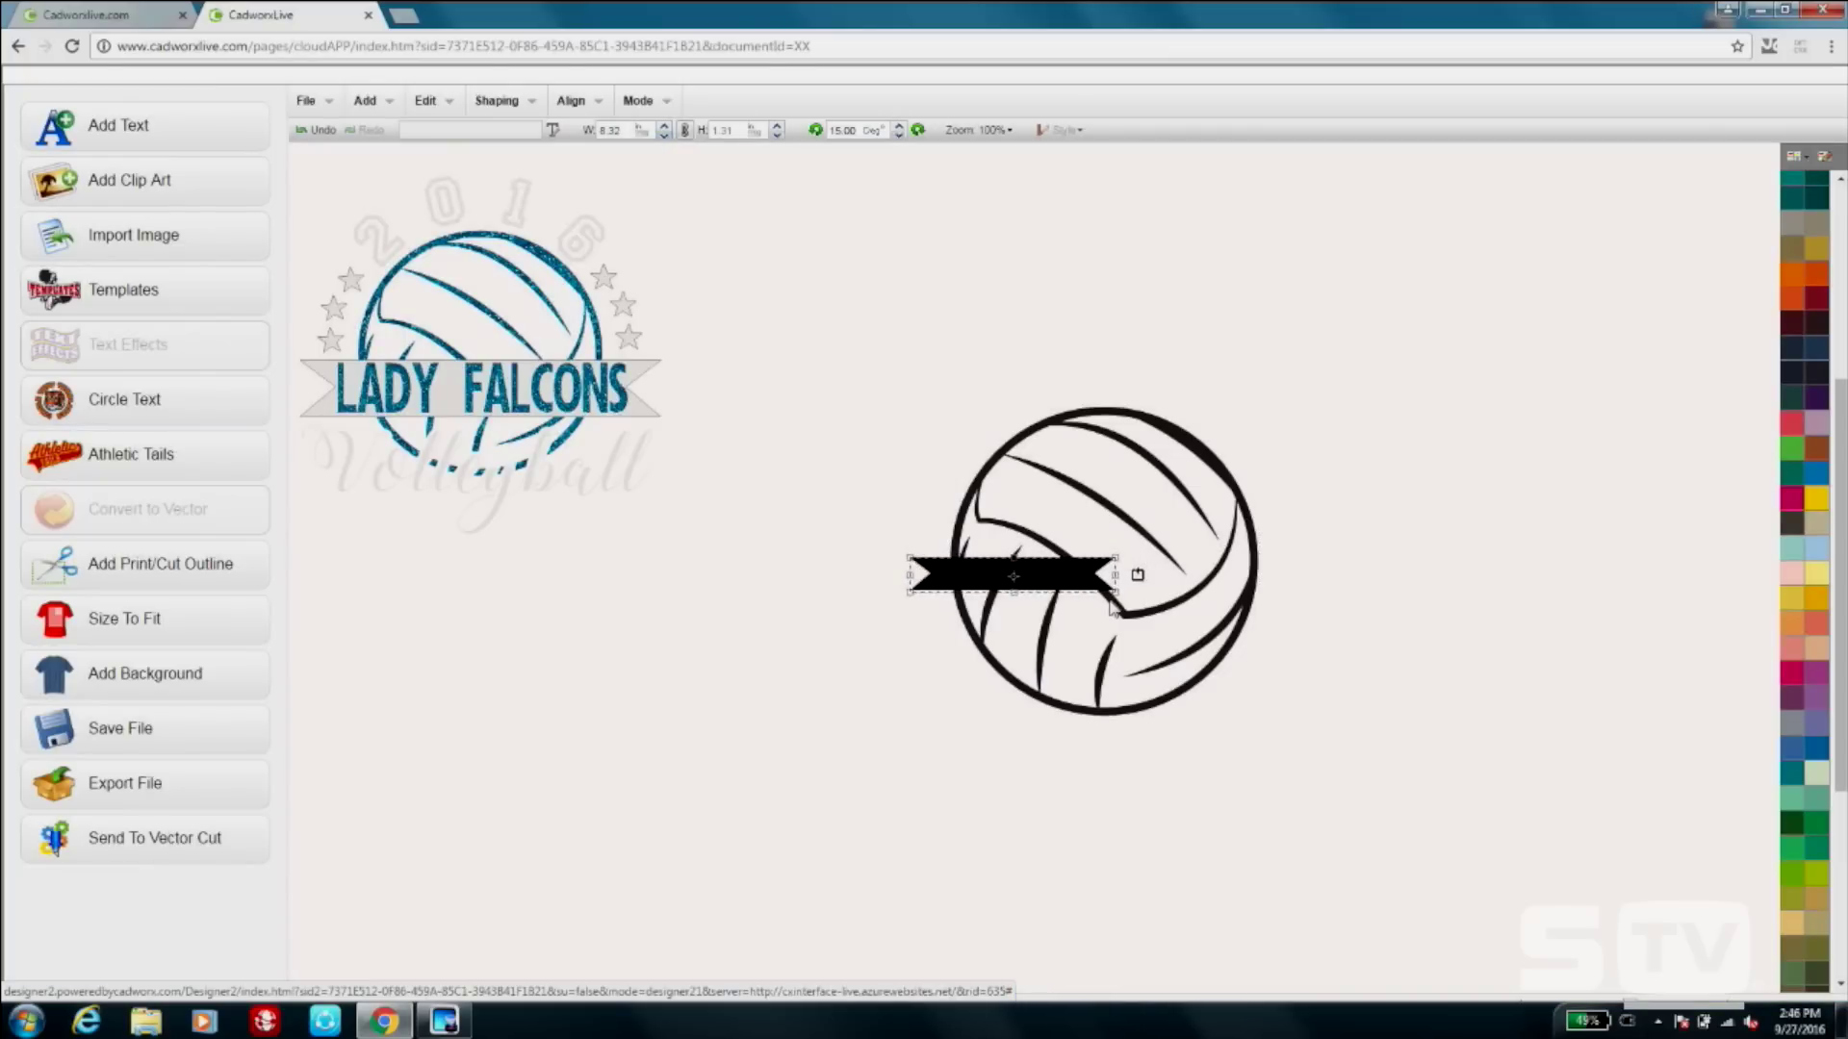
pyautogui.moveTo(1115, 591); pyautogui.dragTo(1333, 645)
pyautogui.moveTo(1244, 590); pyautogui.dragTo(1234, 601)
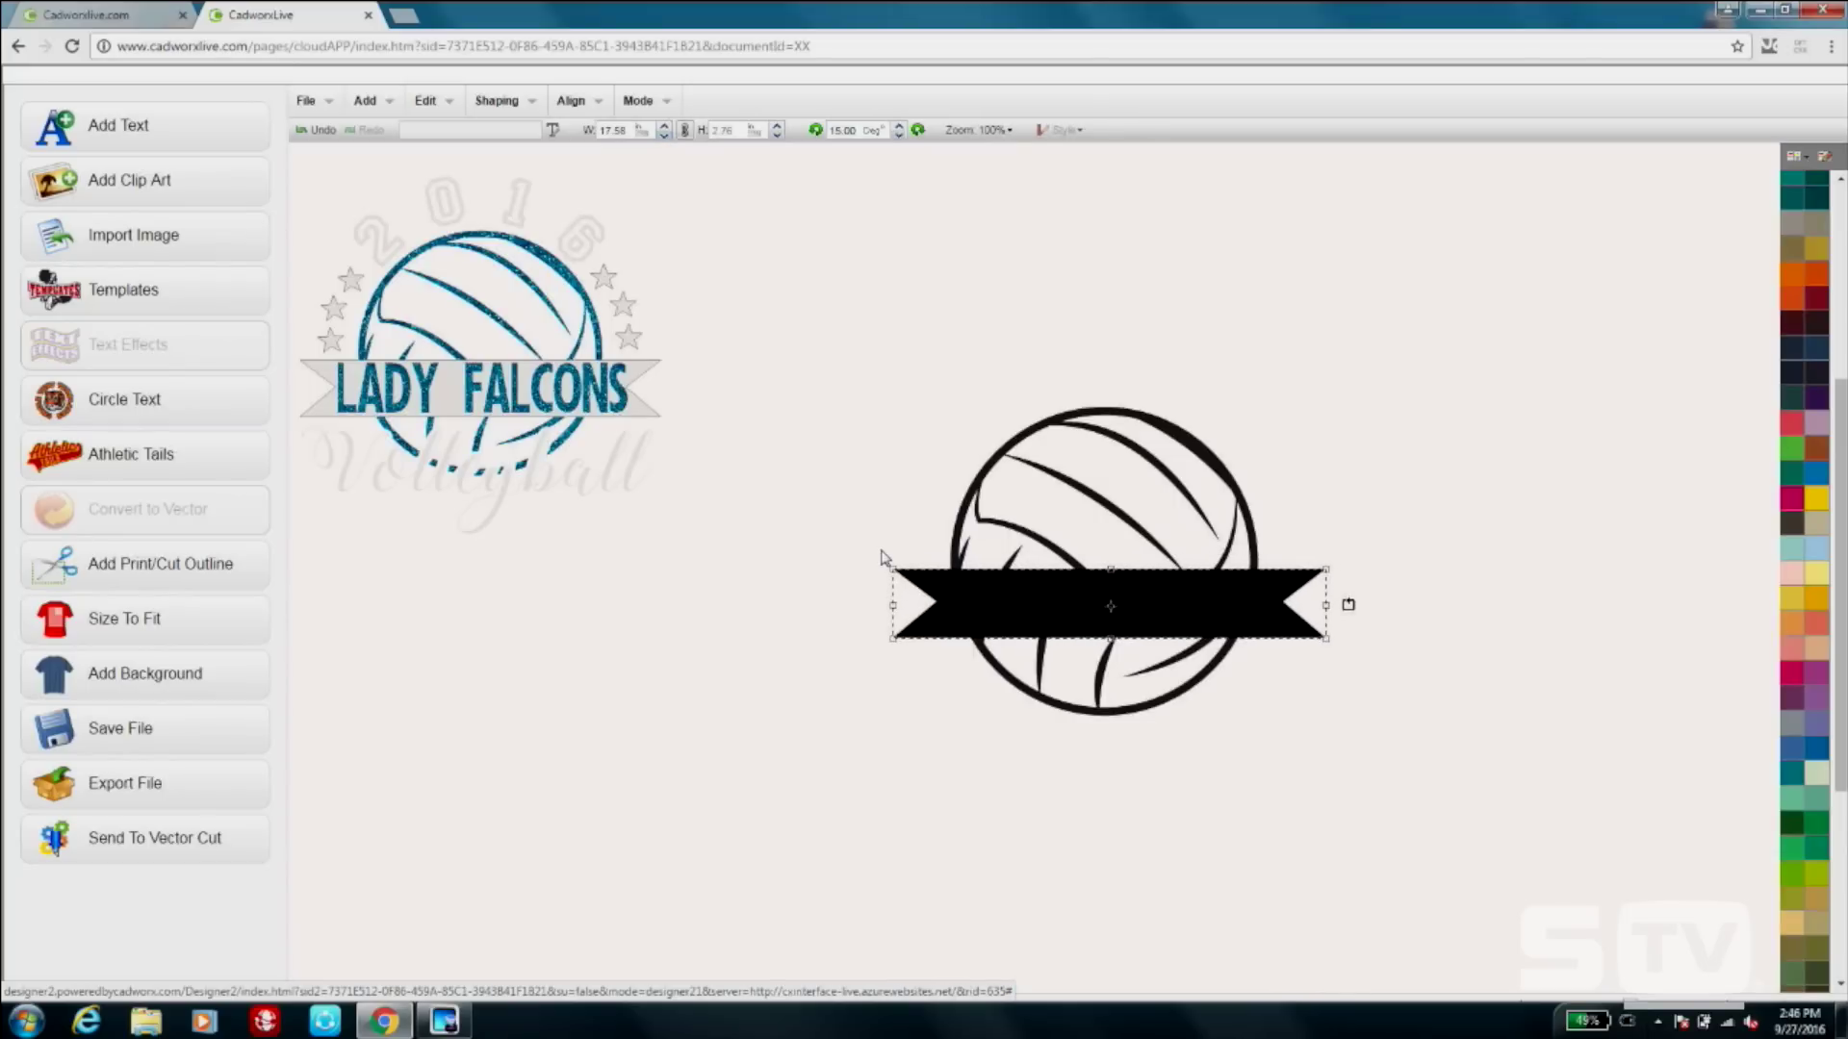
# Bring the banner in front and send the volleyball behind it.
pyautogui.rightClick(979, 610)
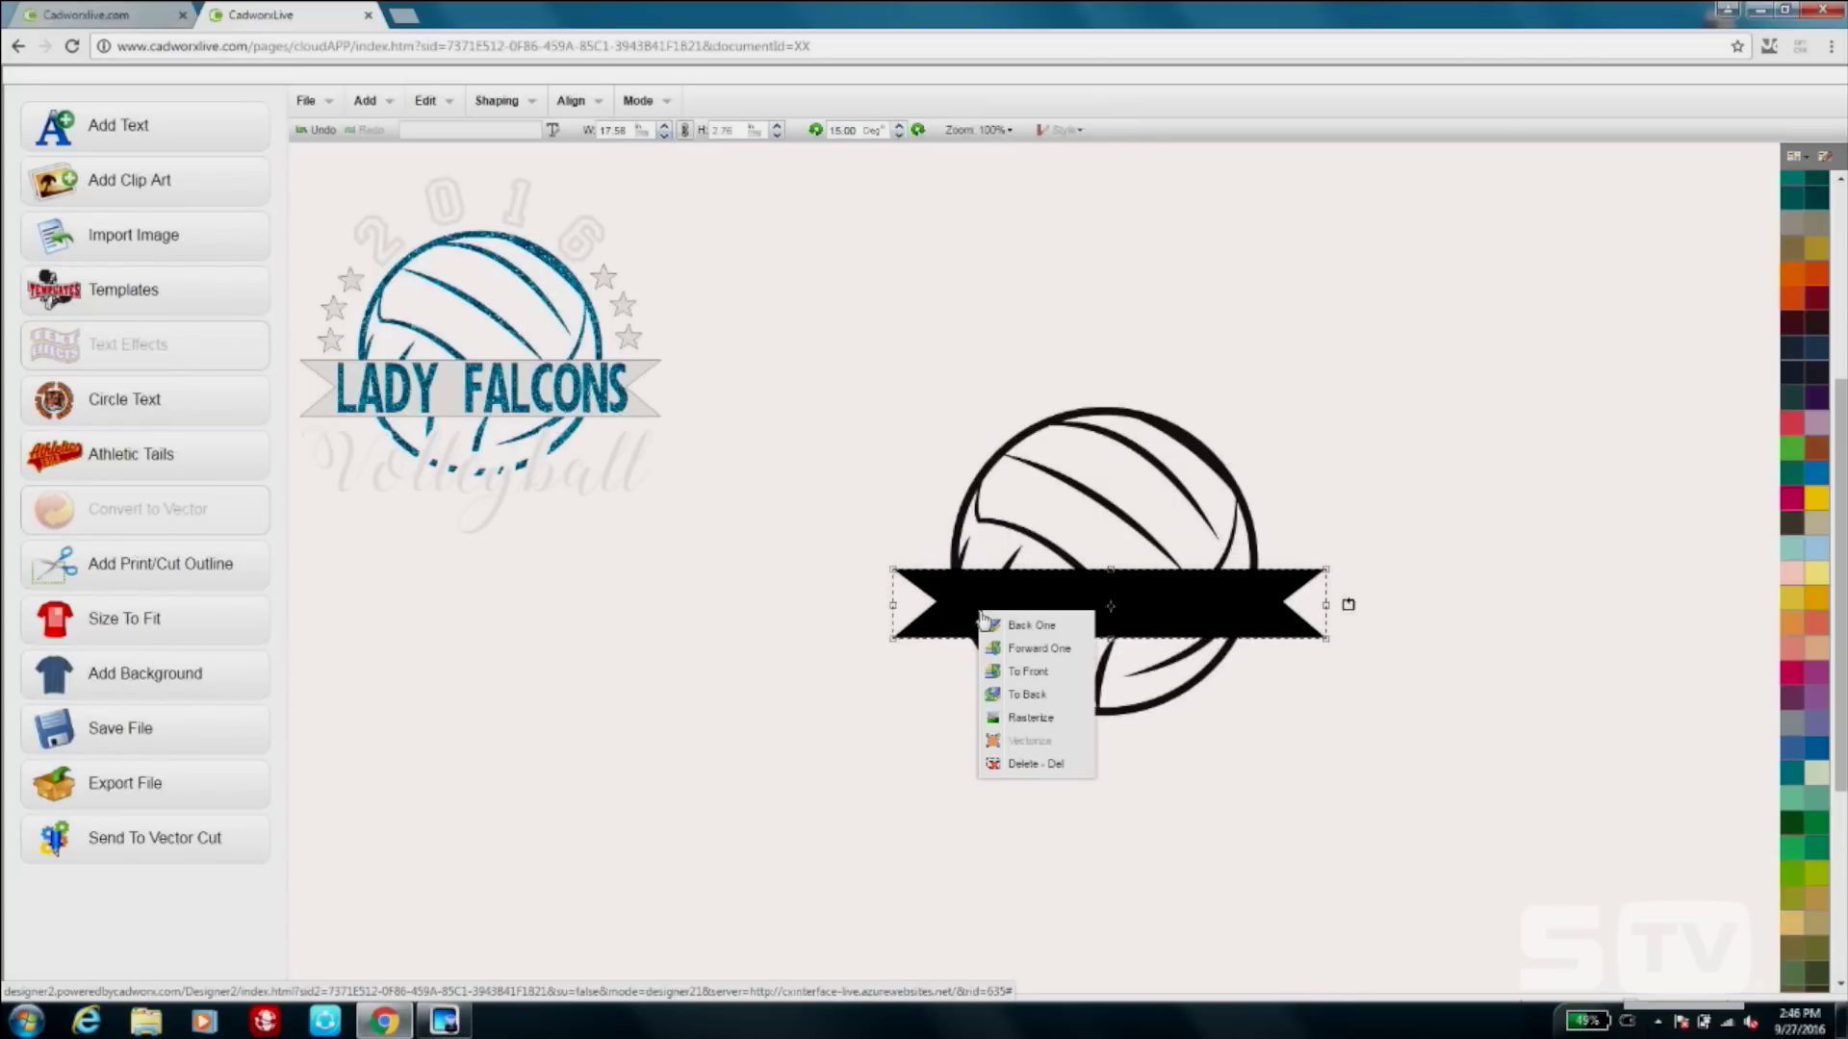
pyautogui.click(1044, 673)
pyautogui.click(1065, 481)
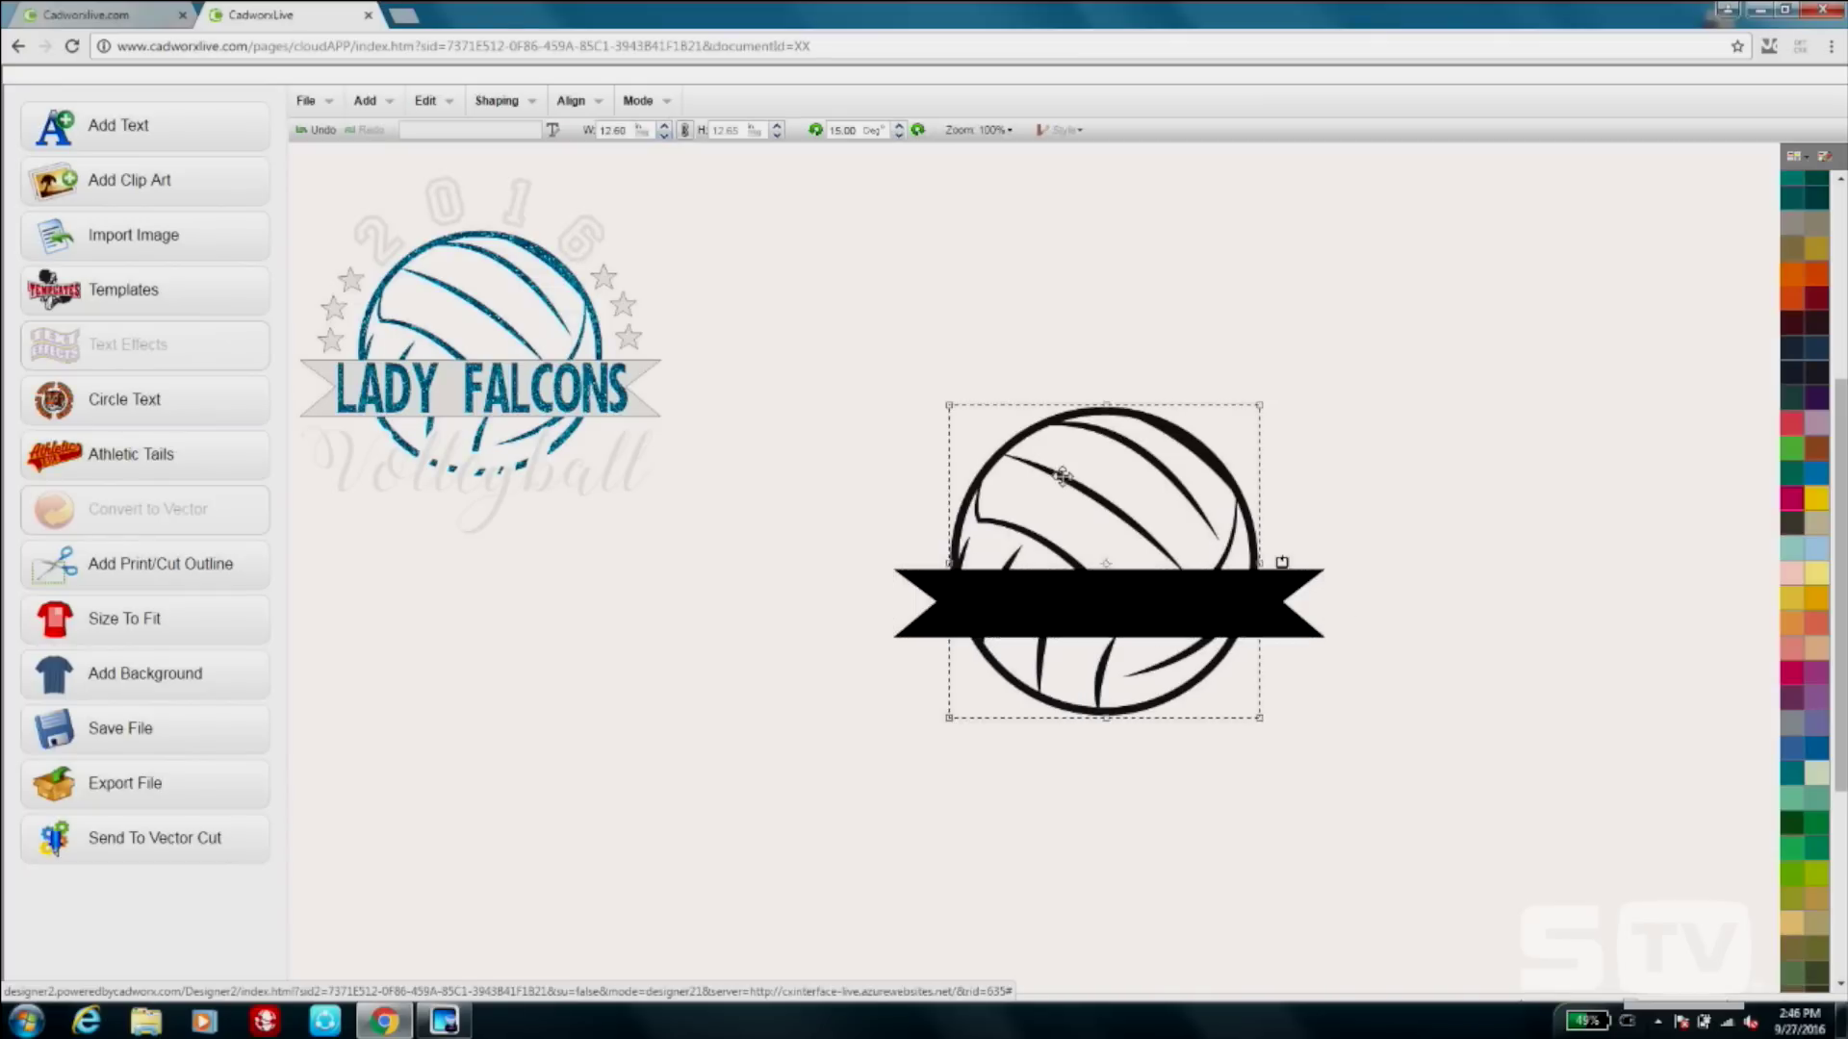
pyautogui.rightClick(1065, 481)
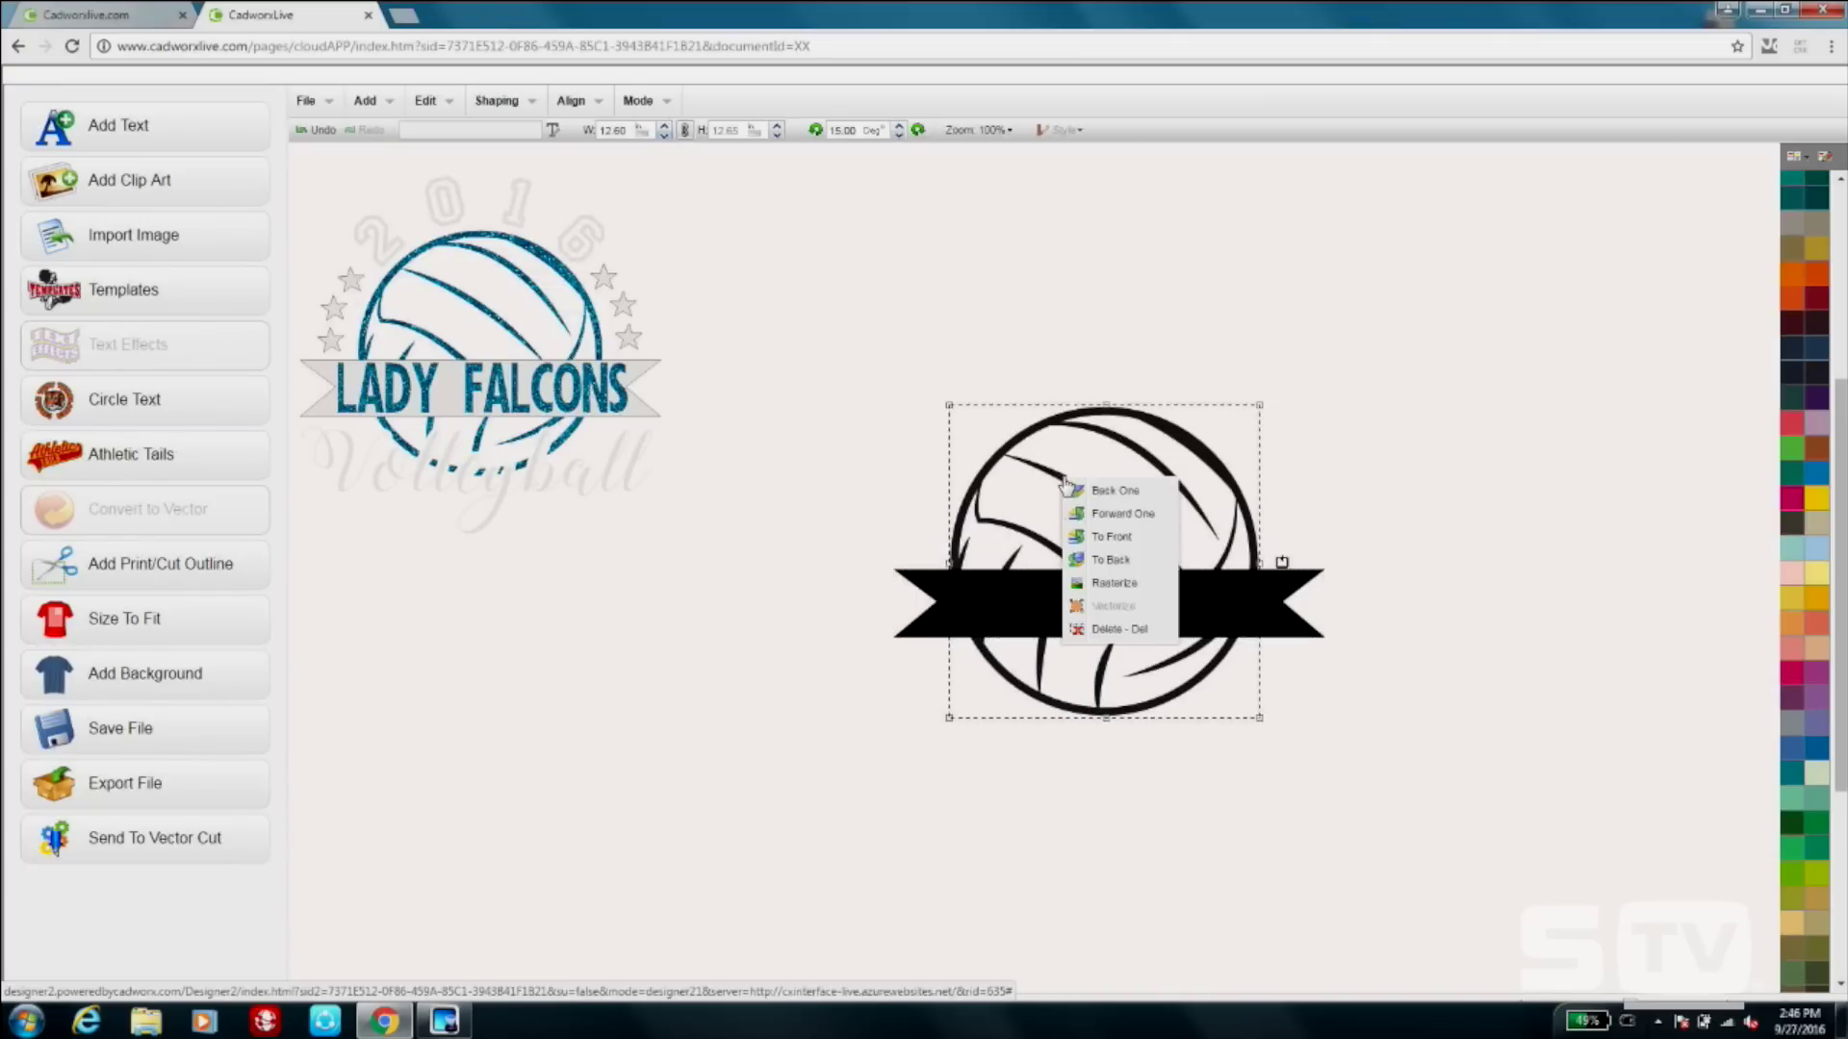
pyautogui.click(1140, 560)
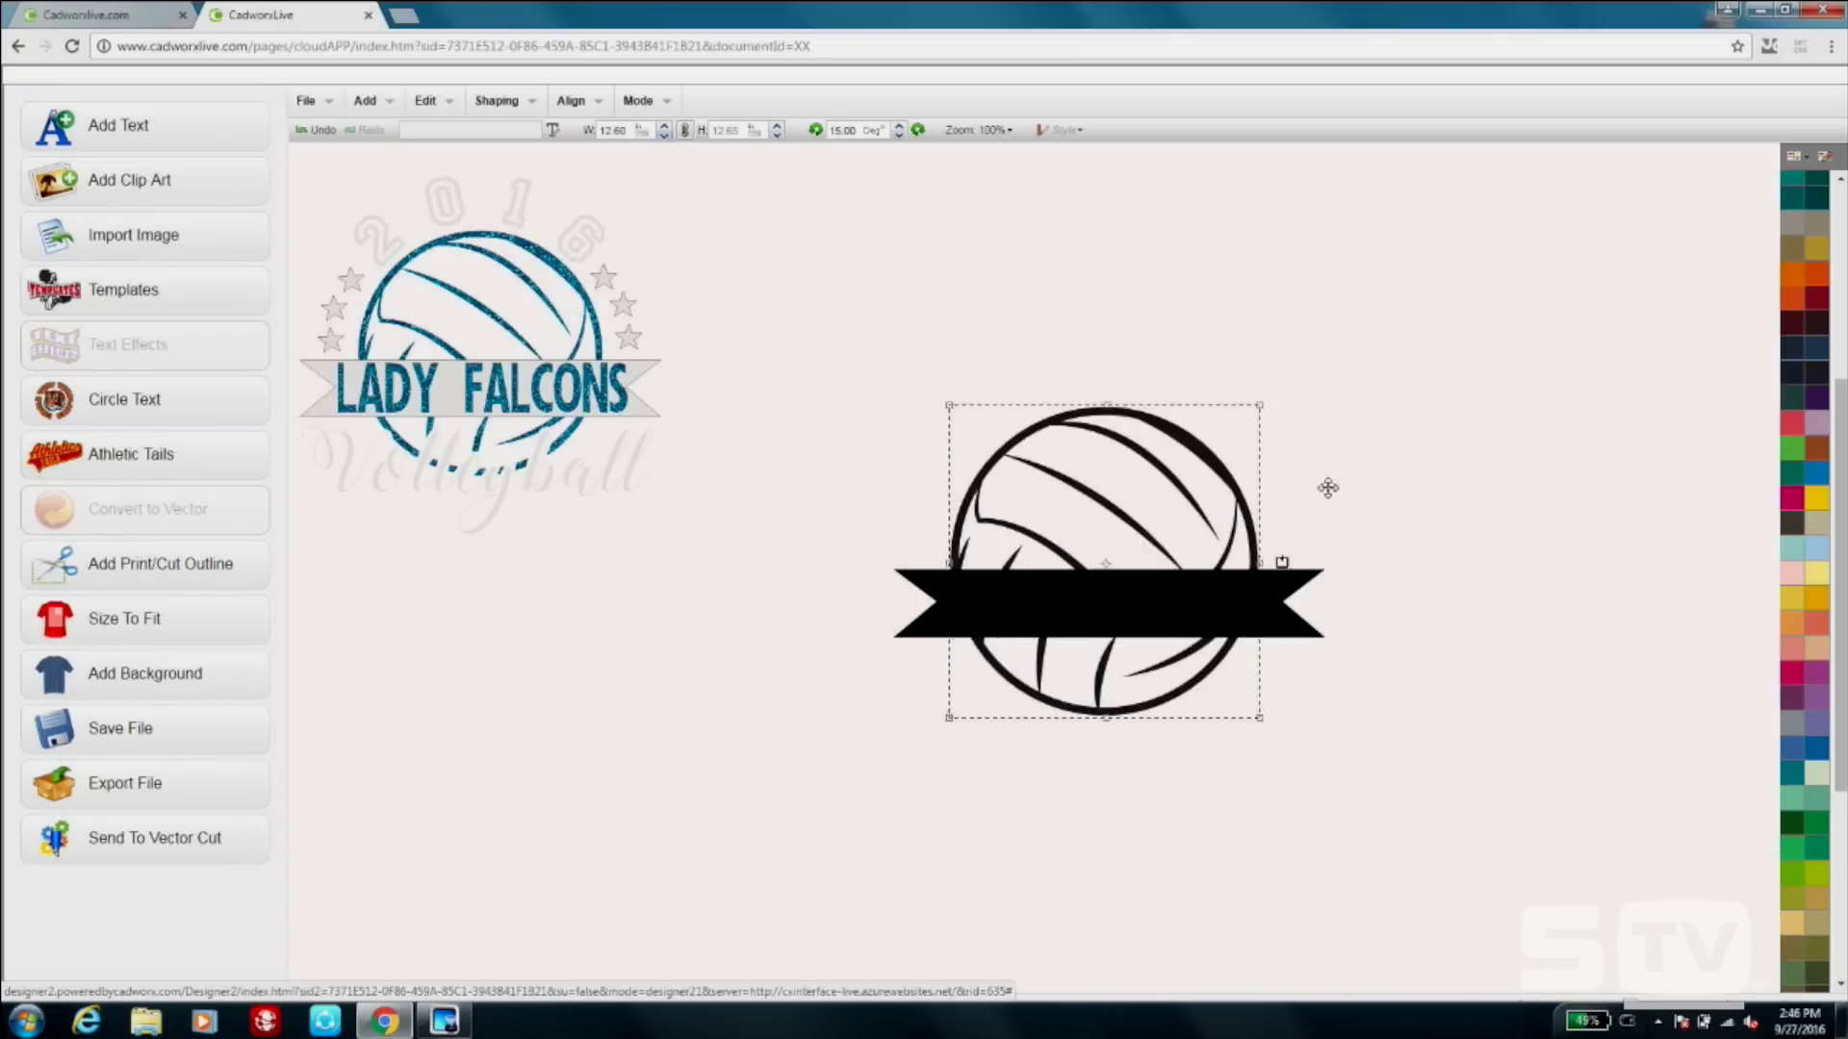
pyautogui.click(1525, 479)
# Cut the banner shape out of the volleyball and shift the banner to reveal the gap.
pyautogui.moveTo(807, 334); pyautogui.dragTo(1512, 823)
pyautogui.click(571, 100)
pyautogui.click(497, 100)
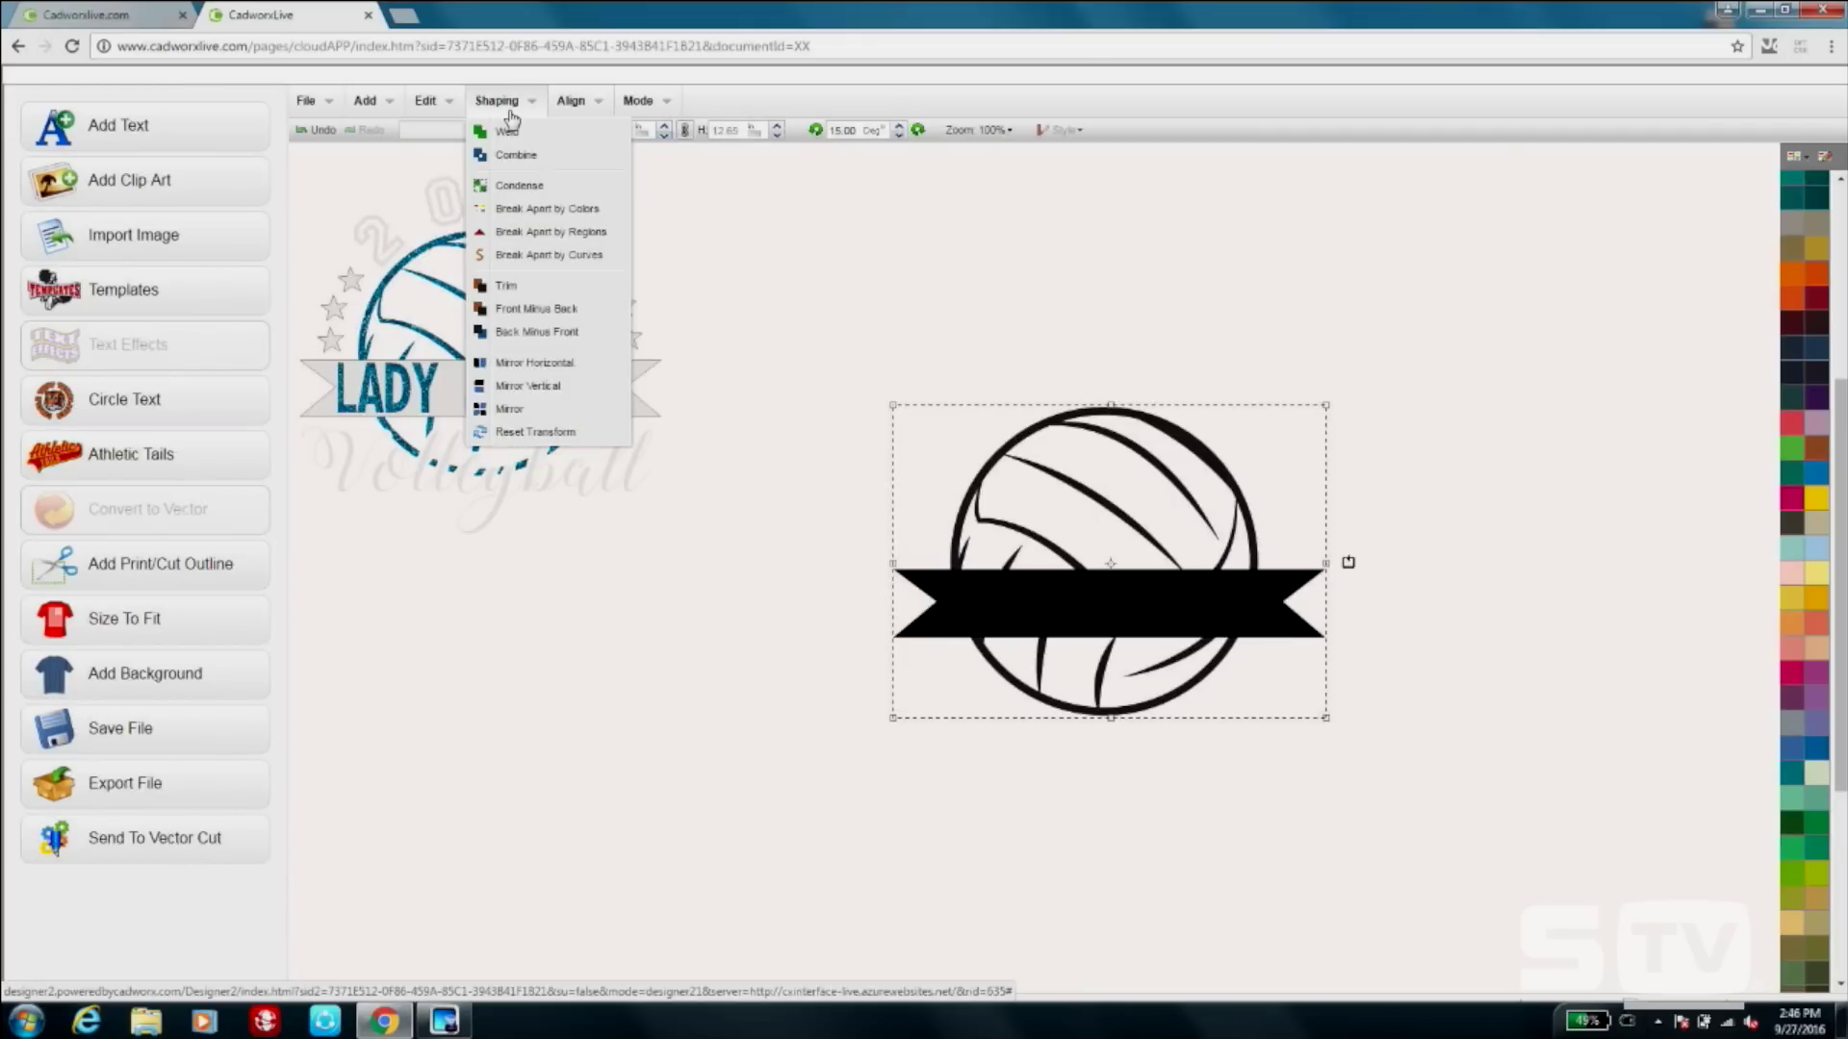
pyautogui.click(539, 331)
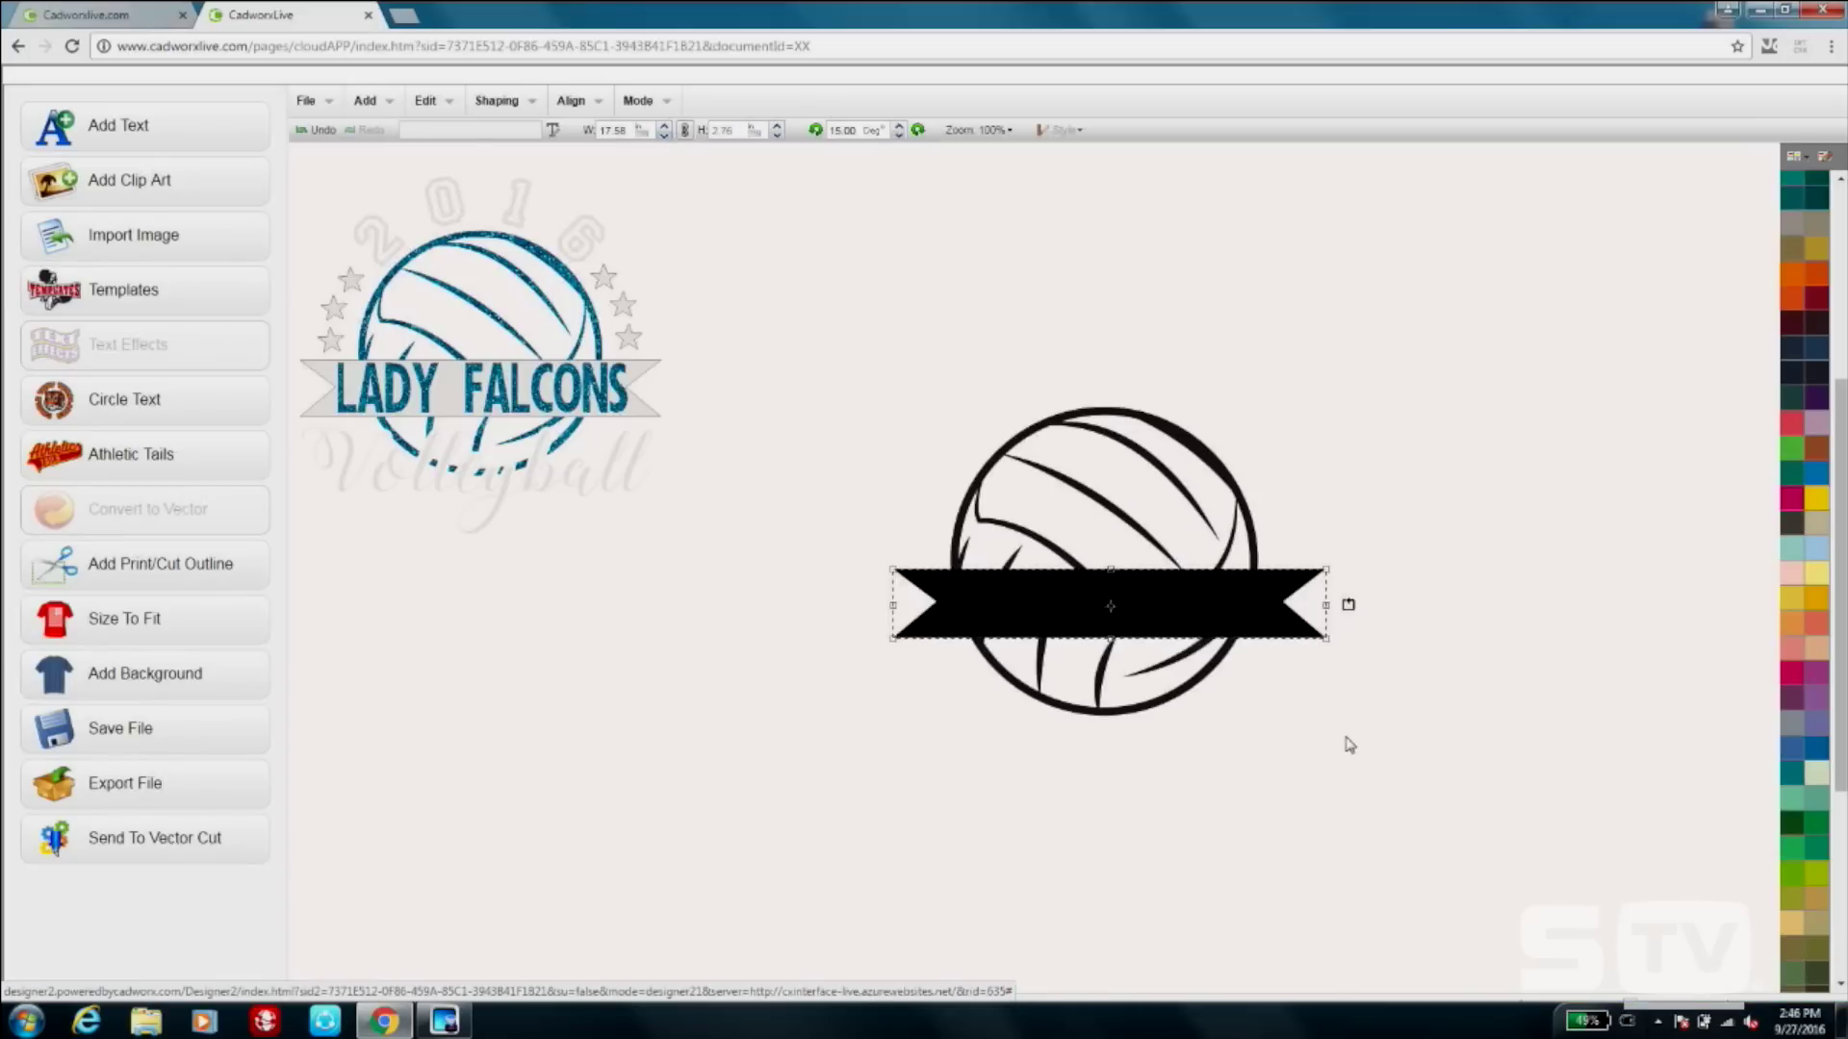
pyautogui.moveTo(1266, 600)
pyautogui.mouseDown()
pyautogui.moveTo(1277, 743)
pyautogui.moveTo(1256, 596)
pyautogui.mouseUp()
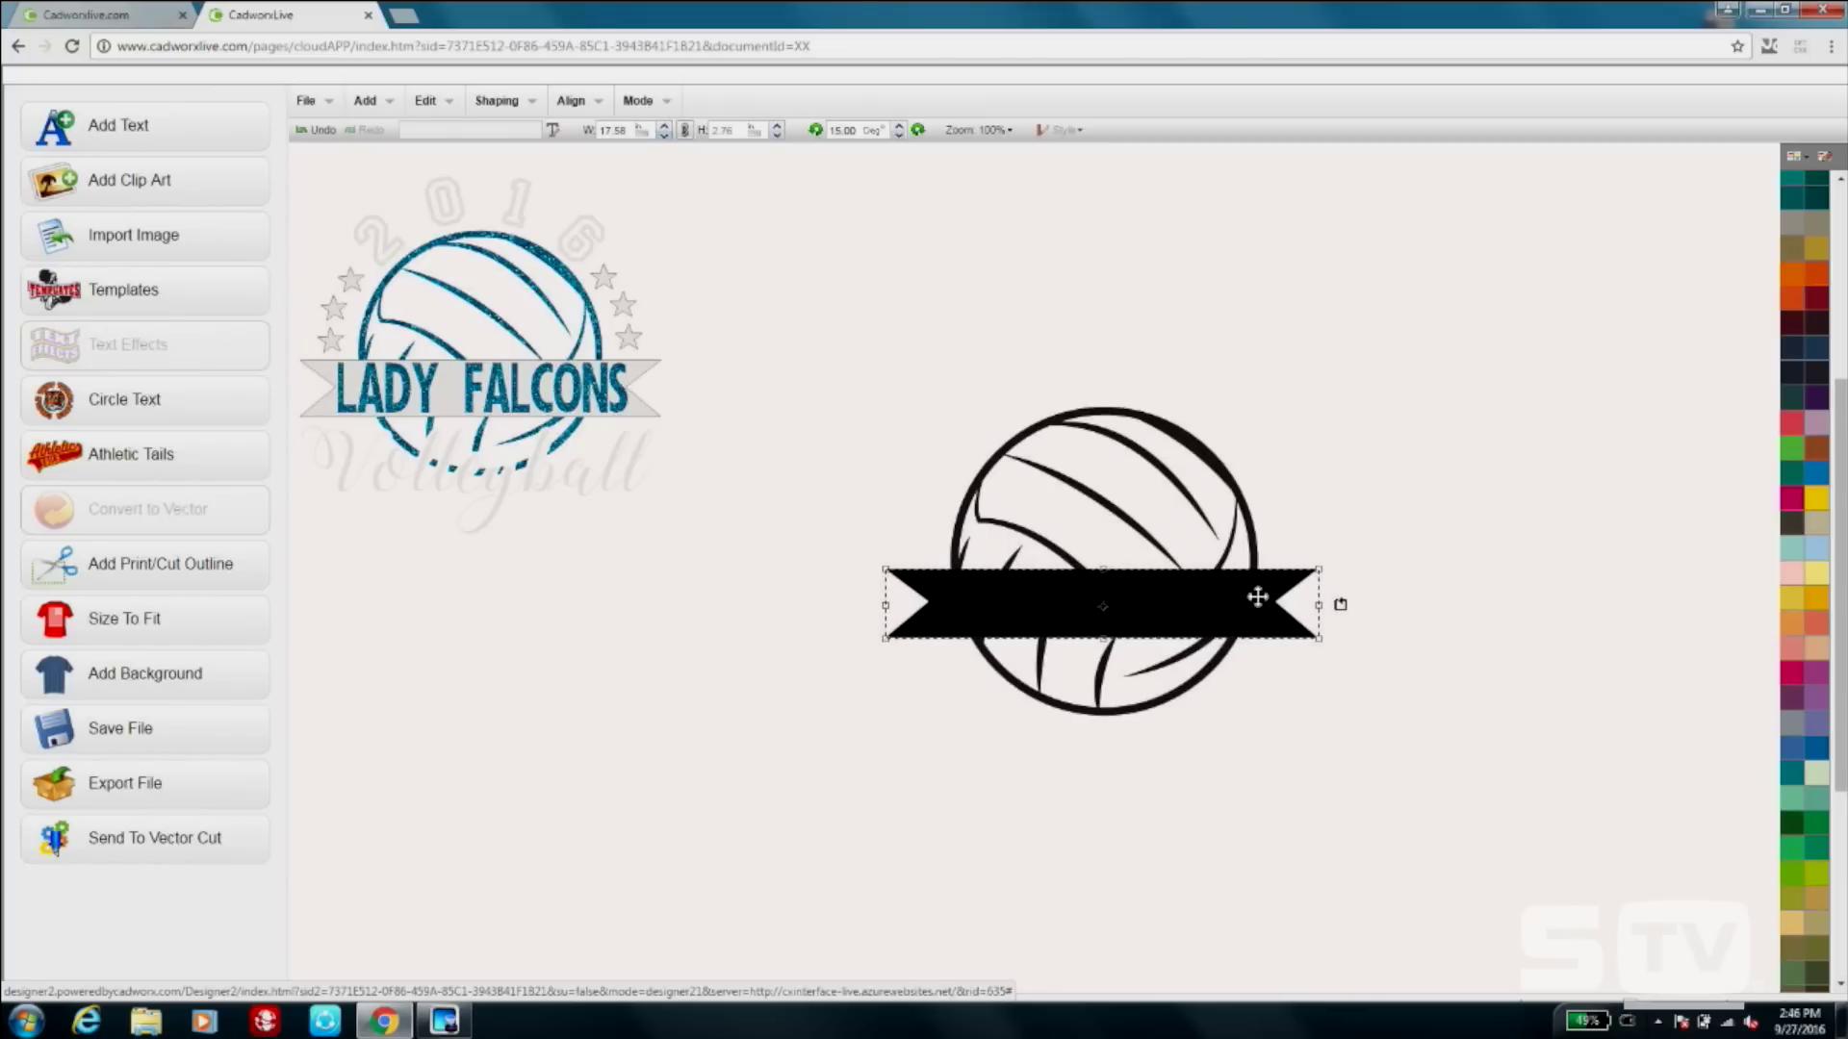
# Fill the banner light grey, then start a new text object.
pyautogui.click(1435, 409)
pyautogui.click(1196, 603)
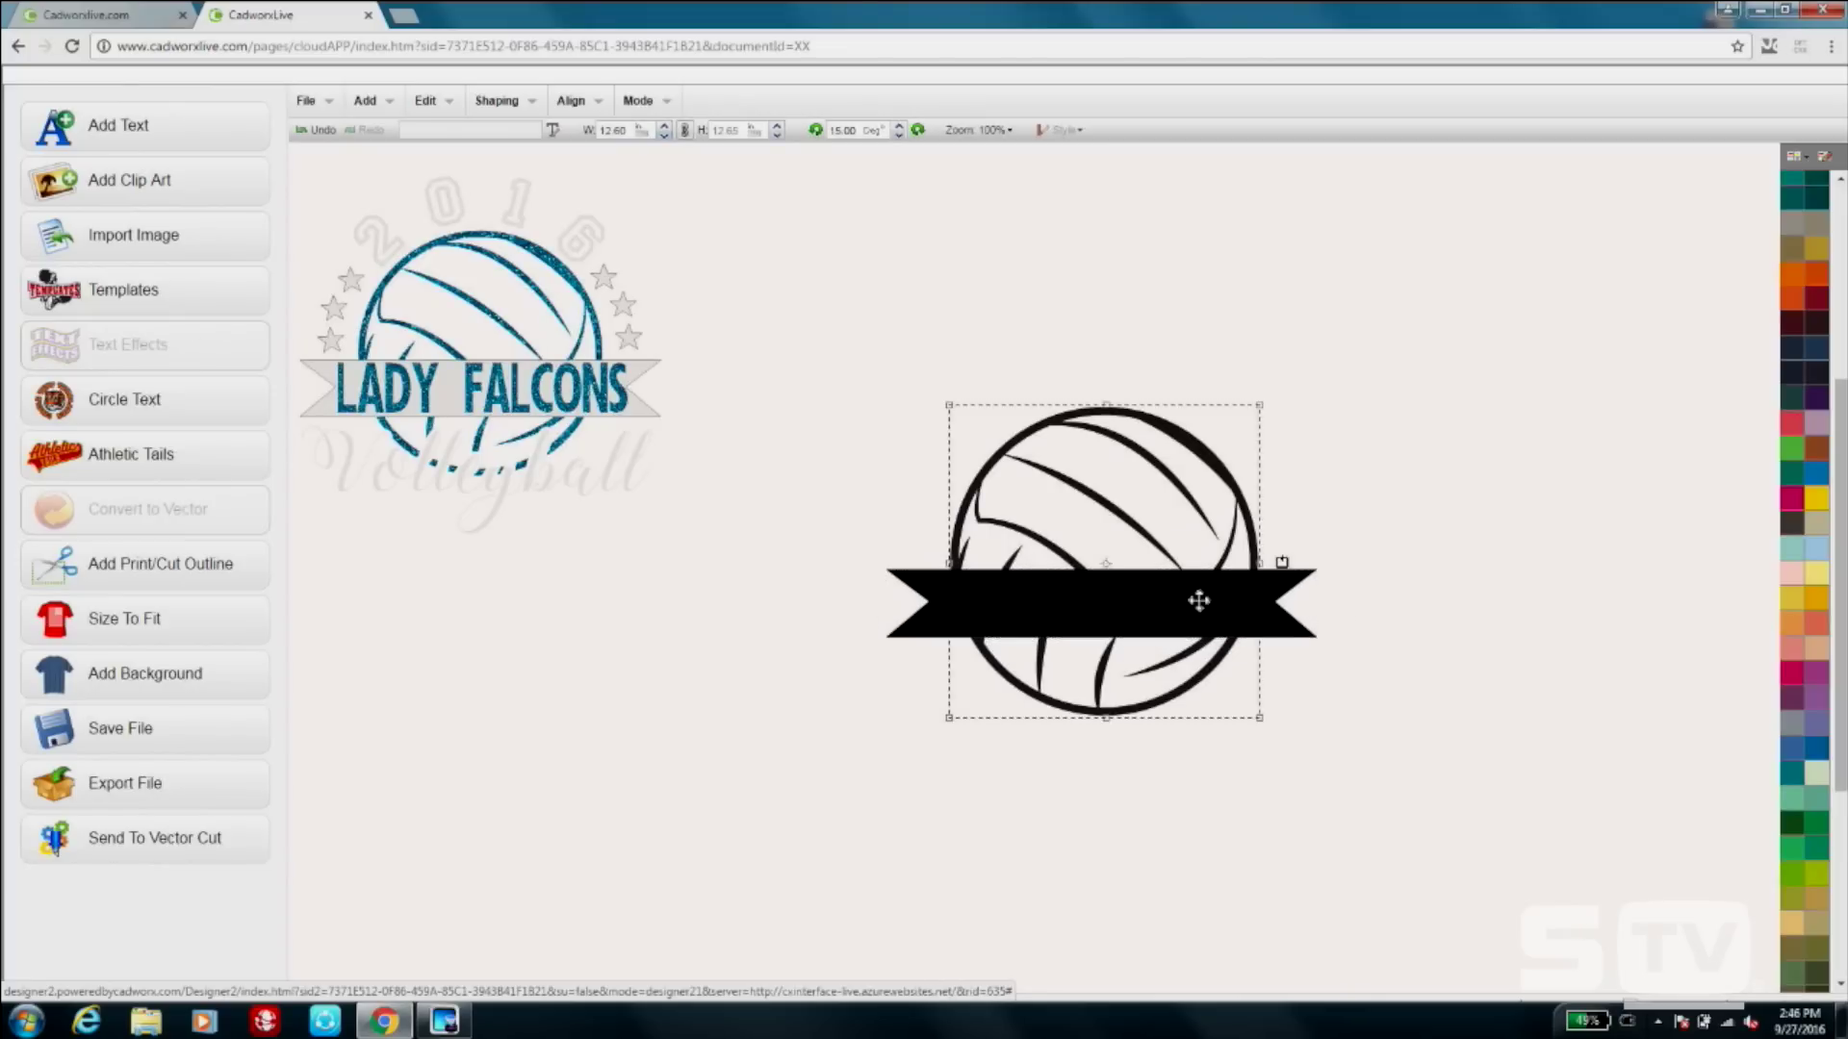
pyautogui.click(1307, 624)
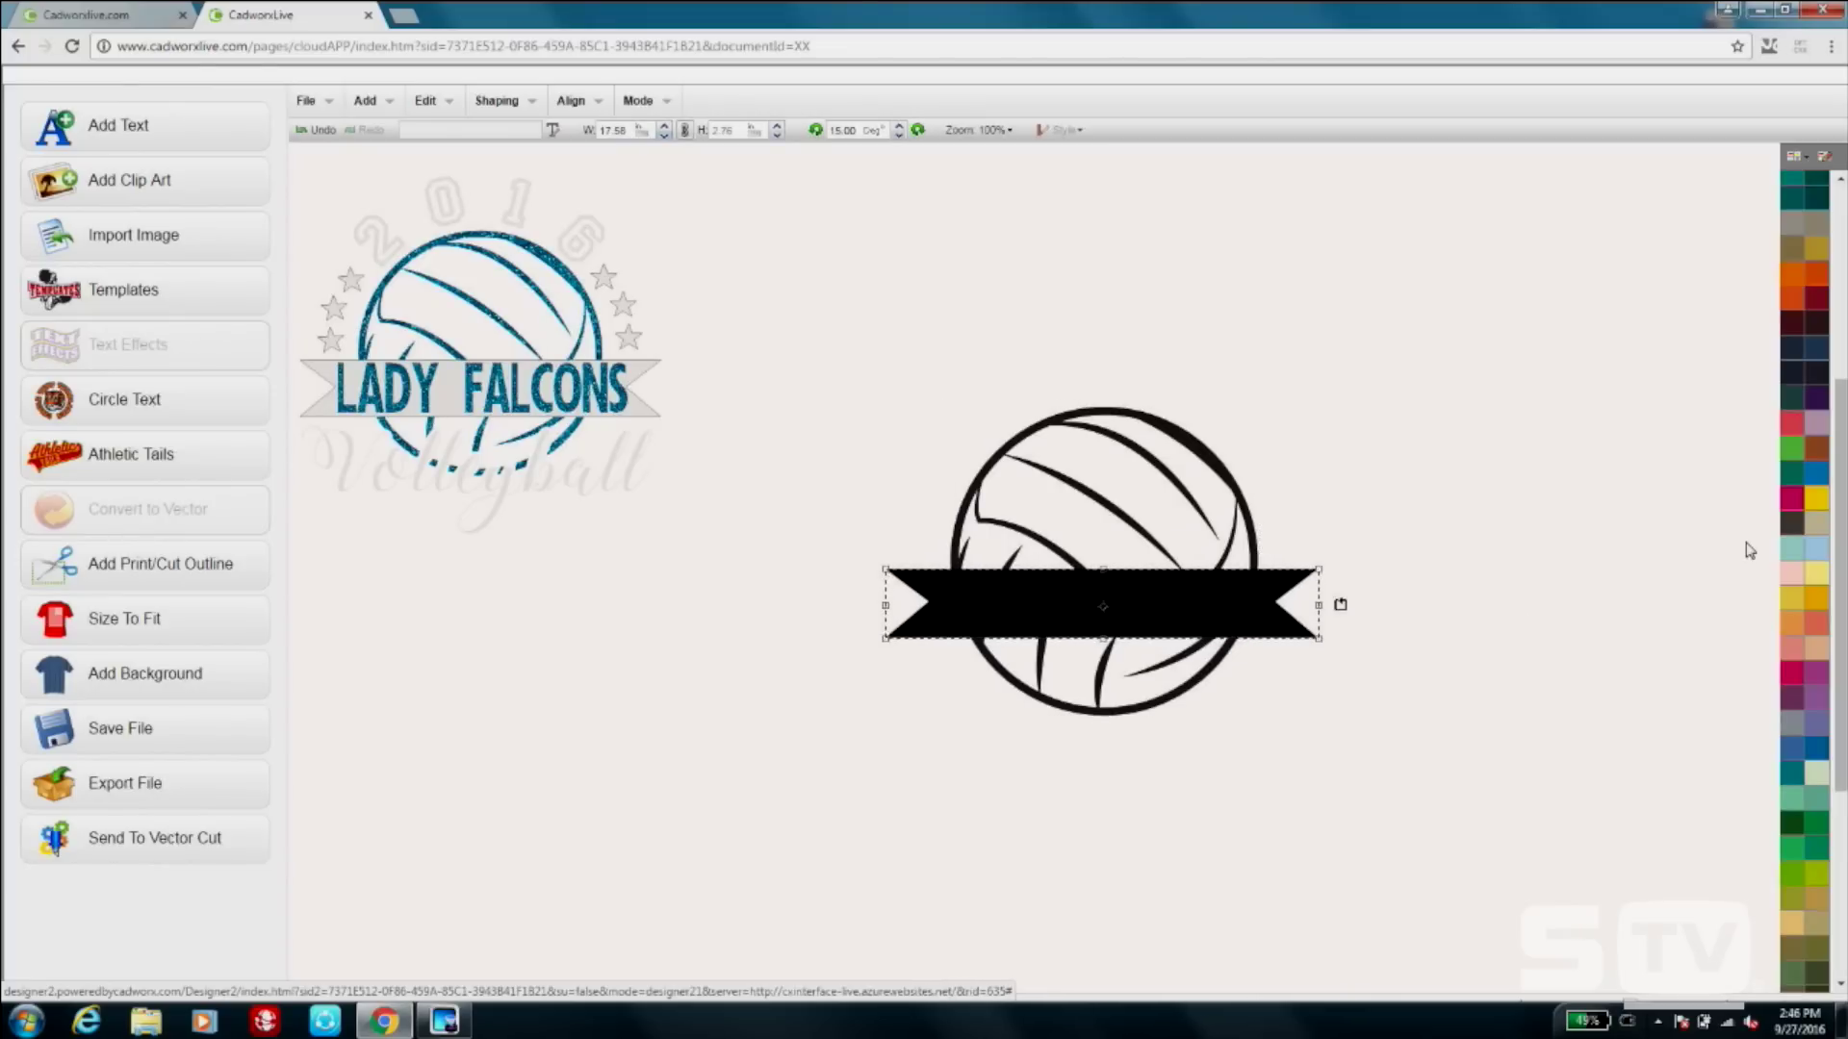
pyautogui.scroll(-5, 1811, 584)
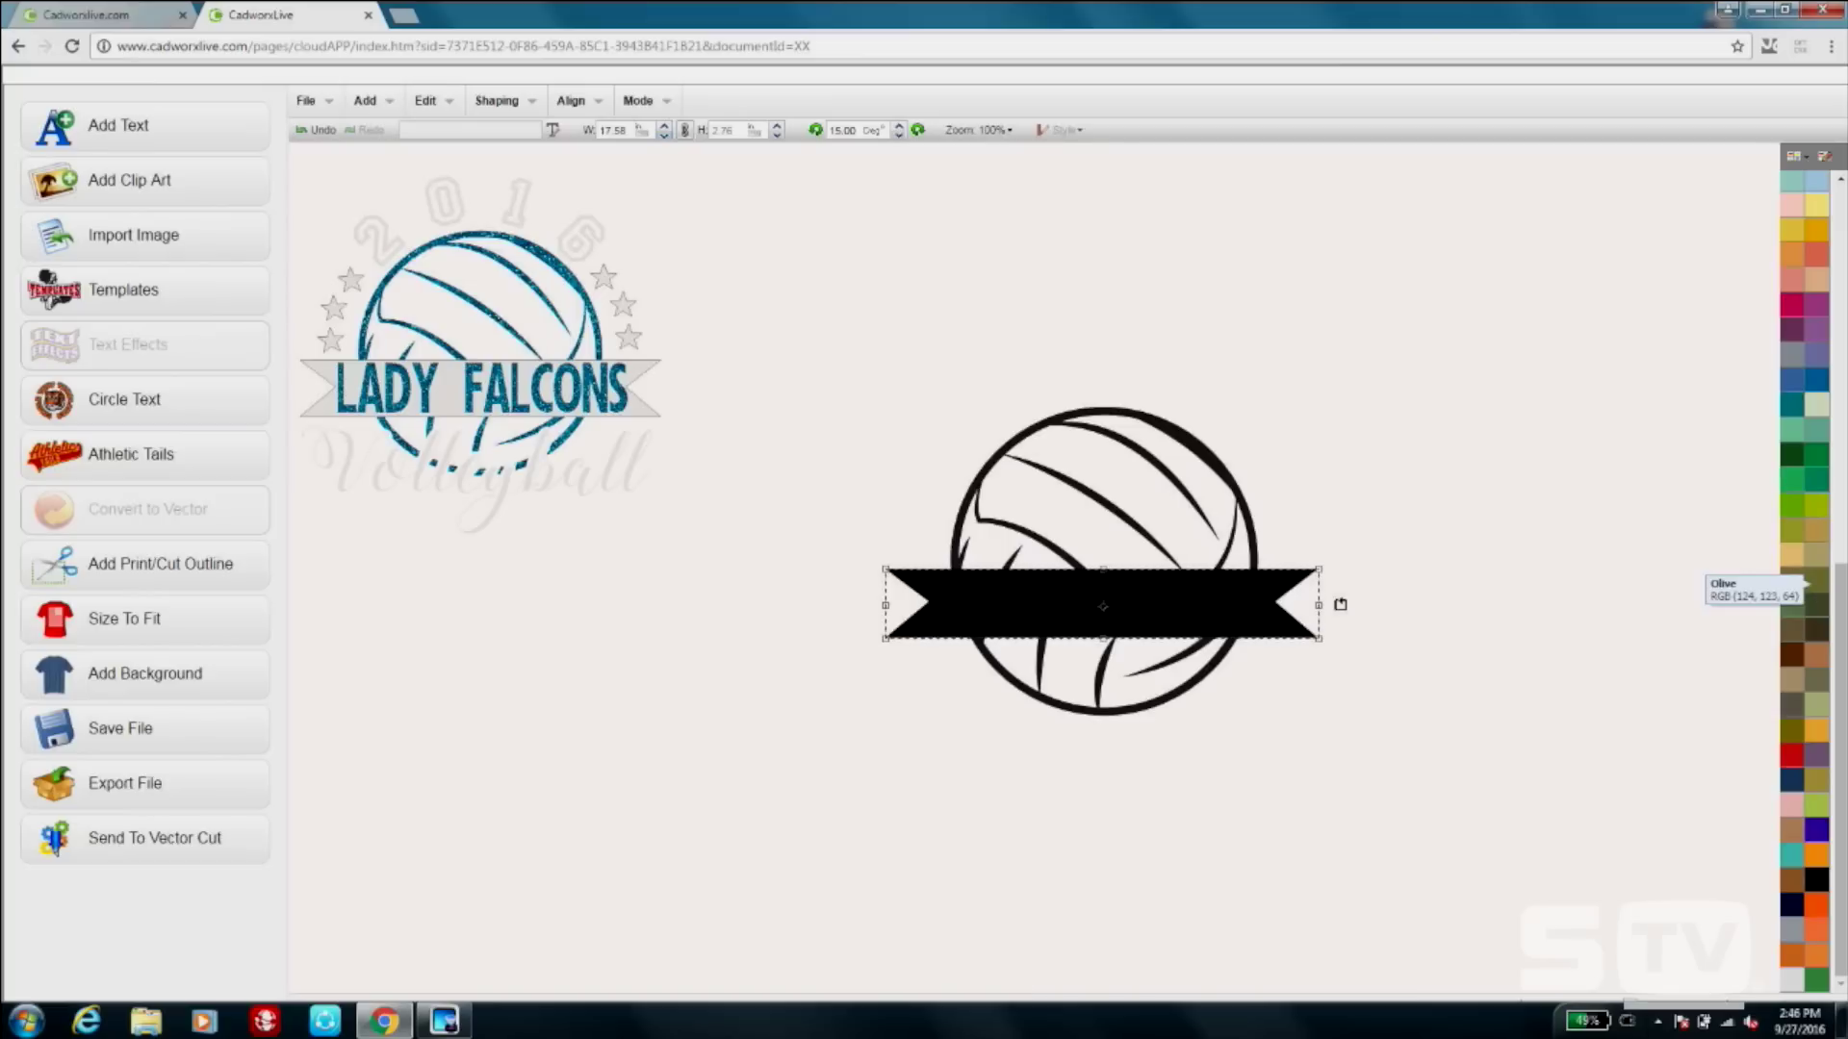
pyautogui.click(1791, 980)
pyautogui.click(1354, 334)
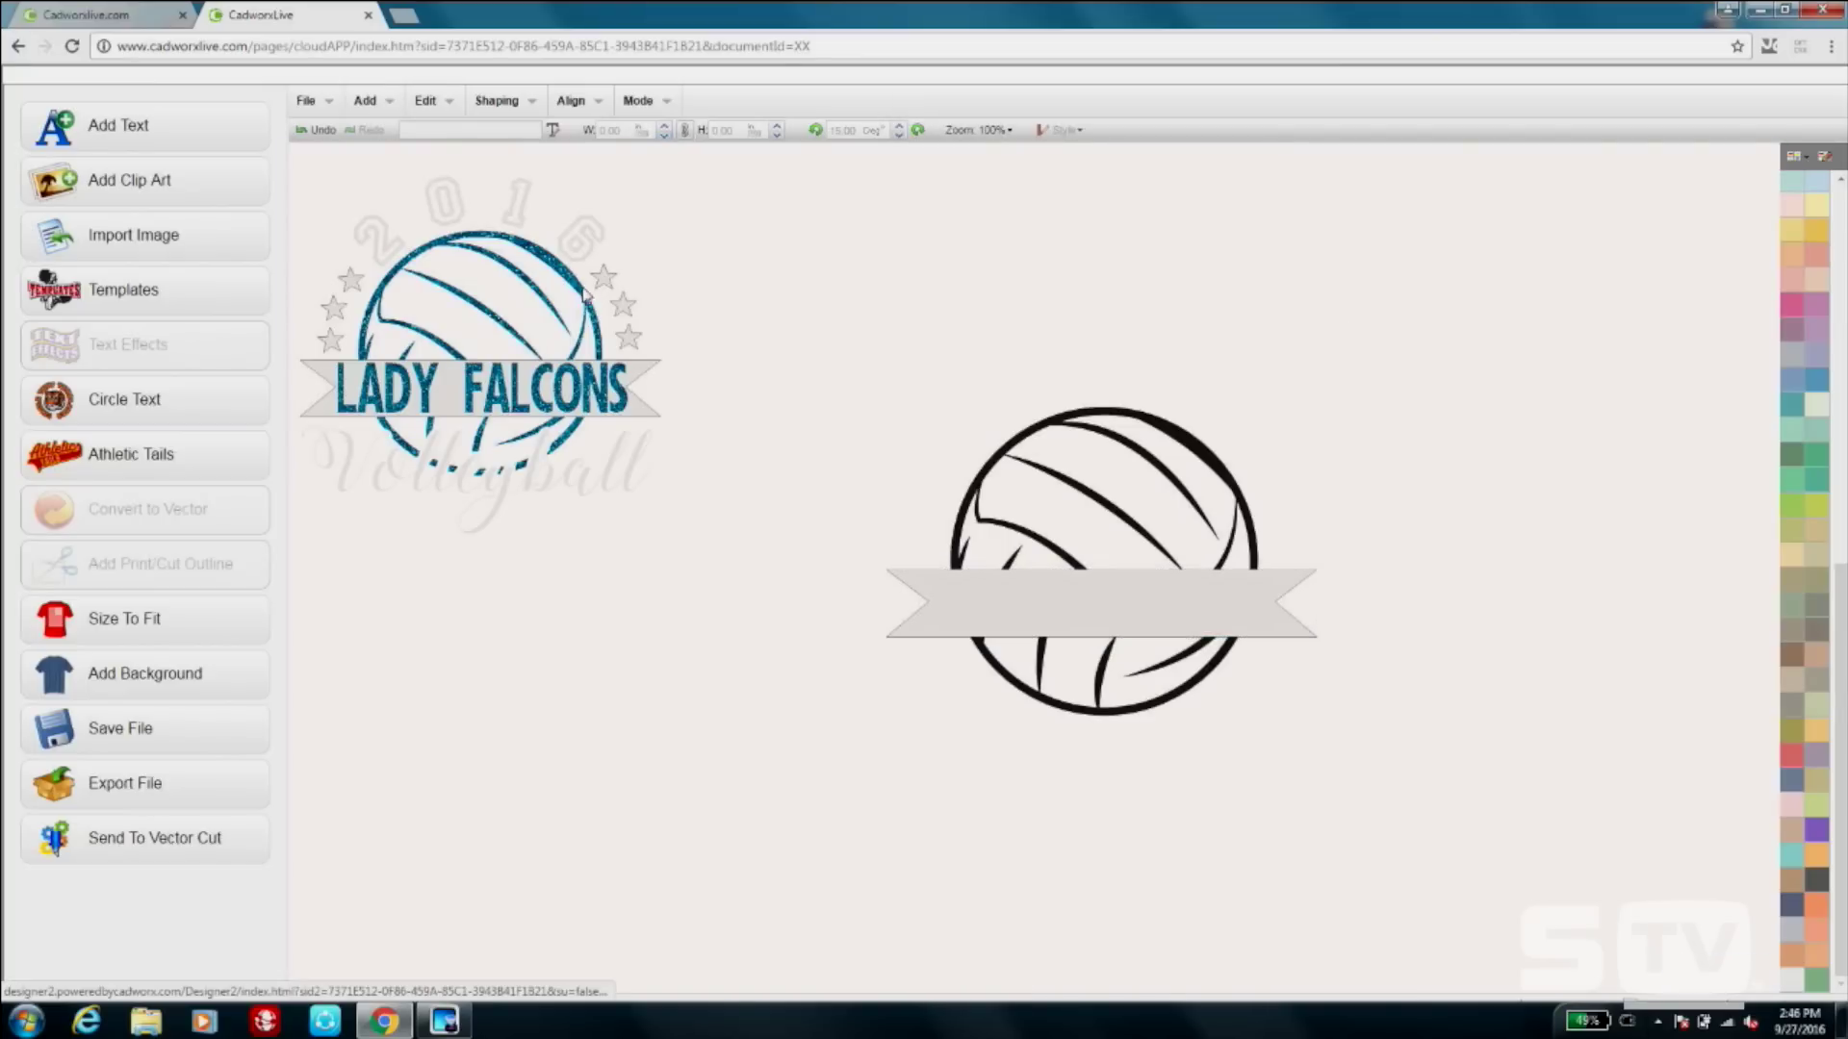
pyautogui.click(190, 121)
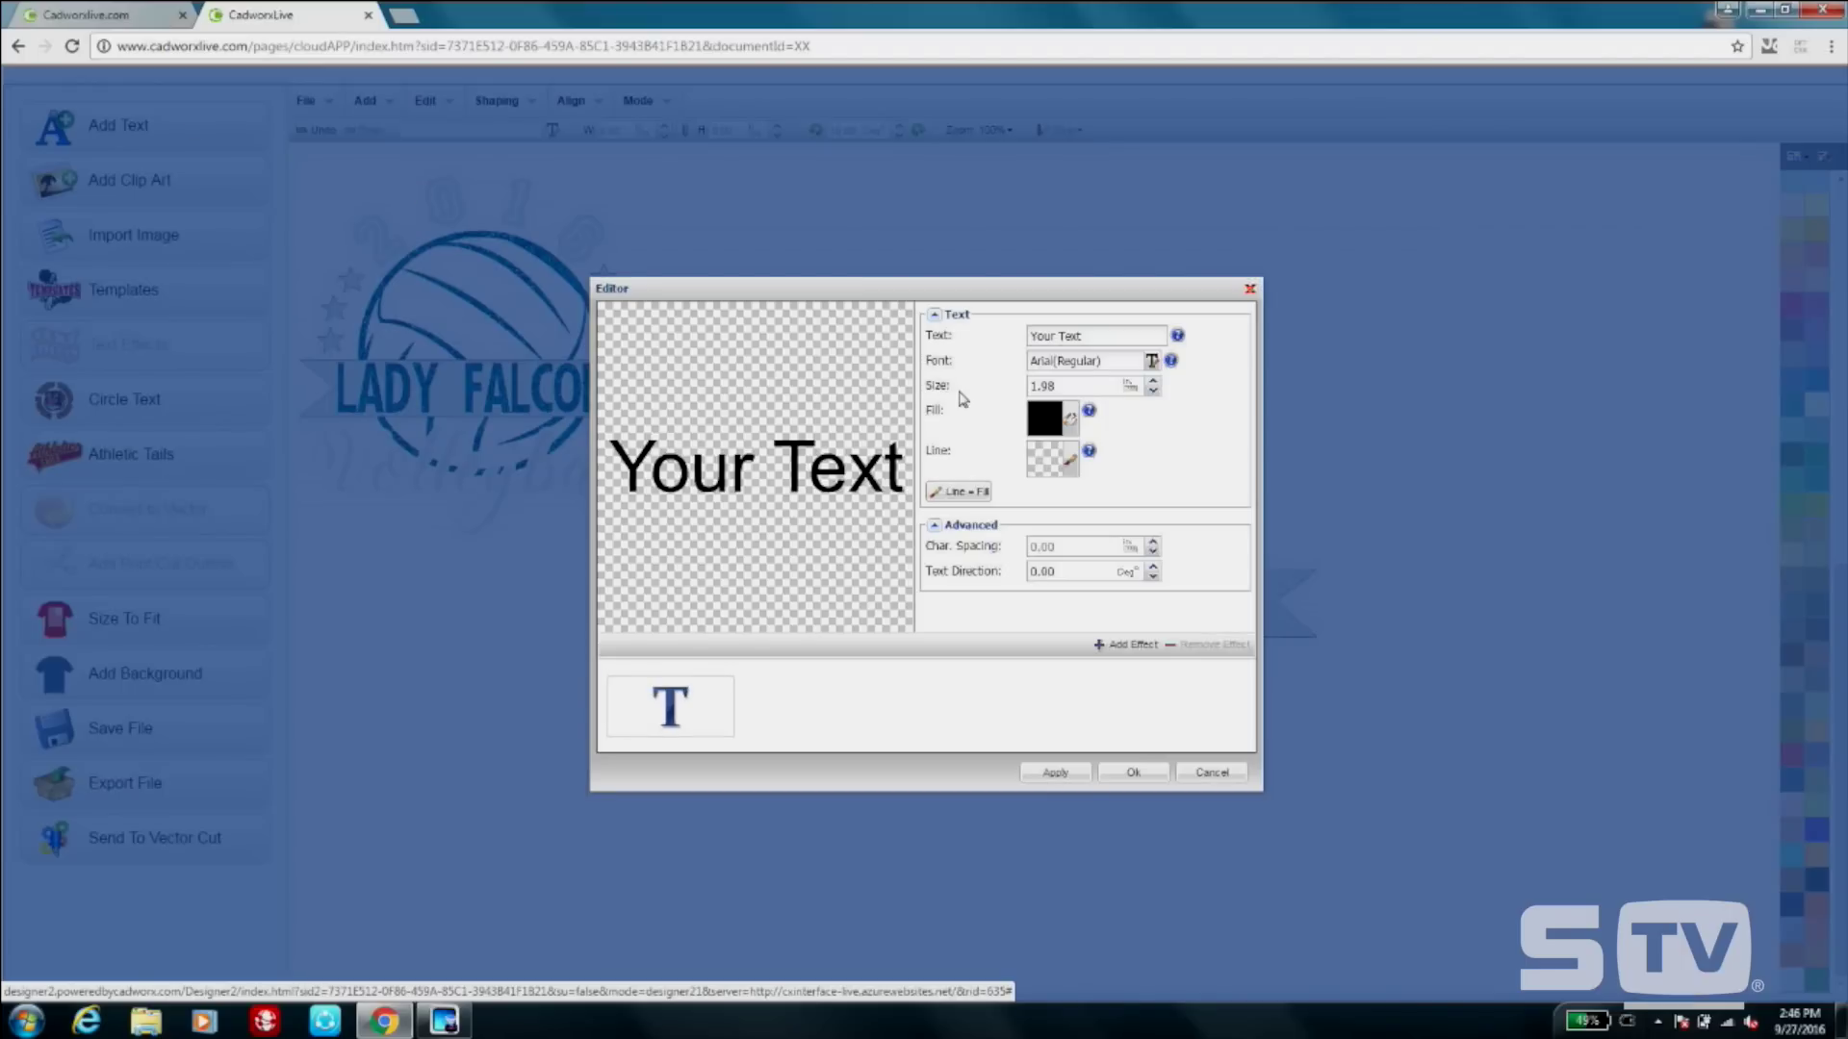
# Create the text LADY FALCONS in the _VX_Ath001 font.
pyautogui.click(1123, 334)
pyautogui.write('LADY FALCONS')
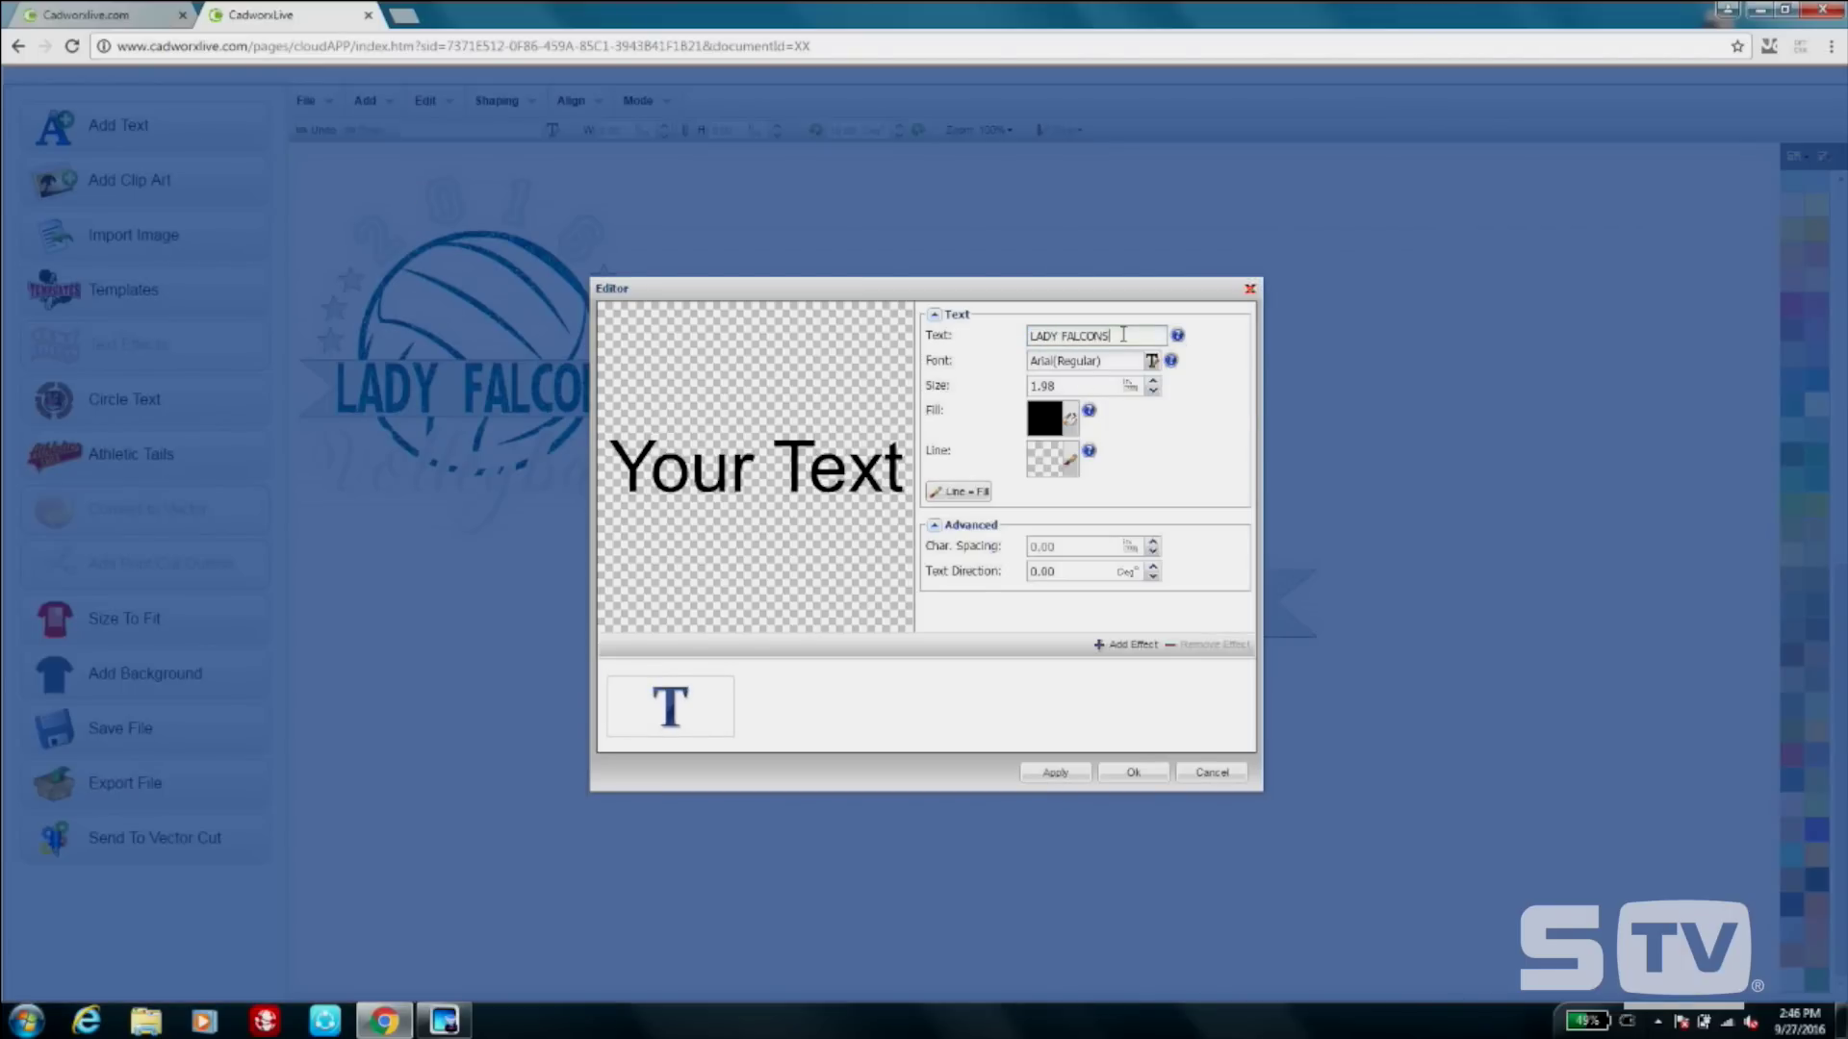
pyautogui.click(1150, 364)
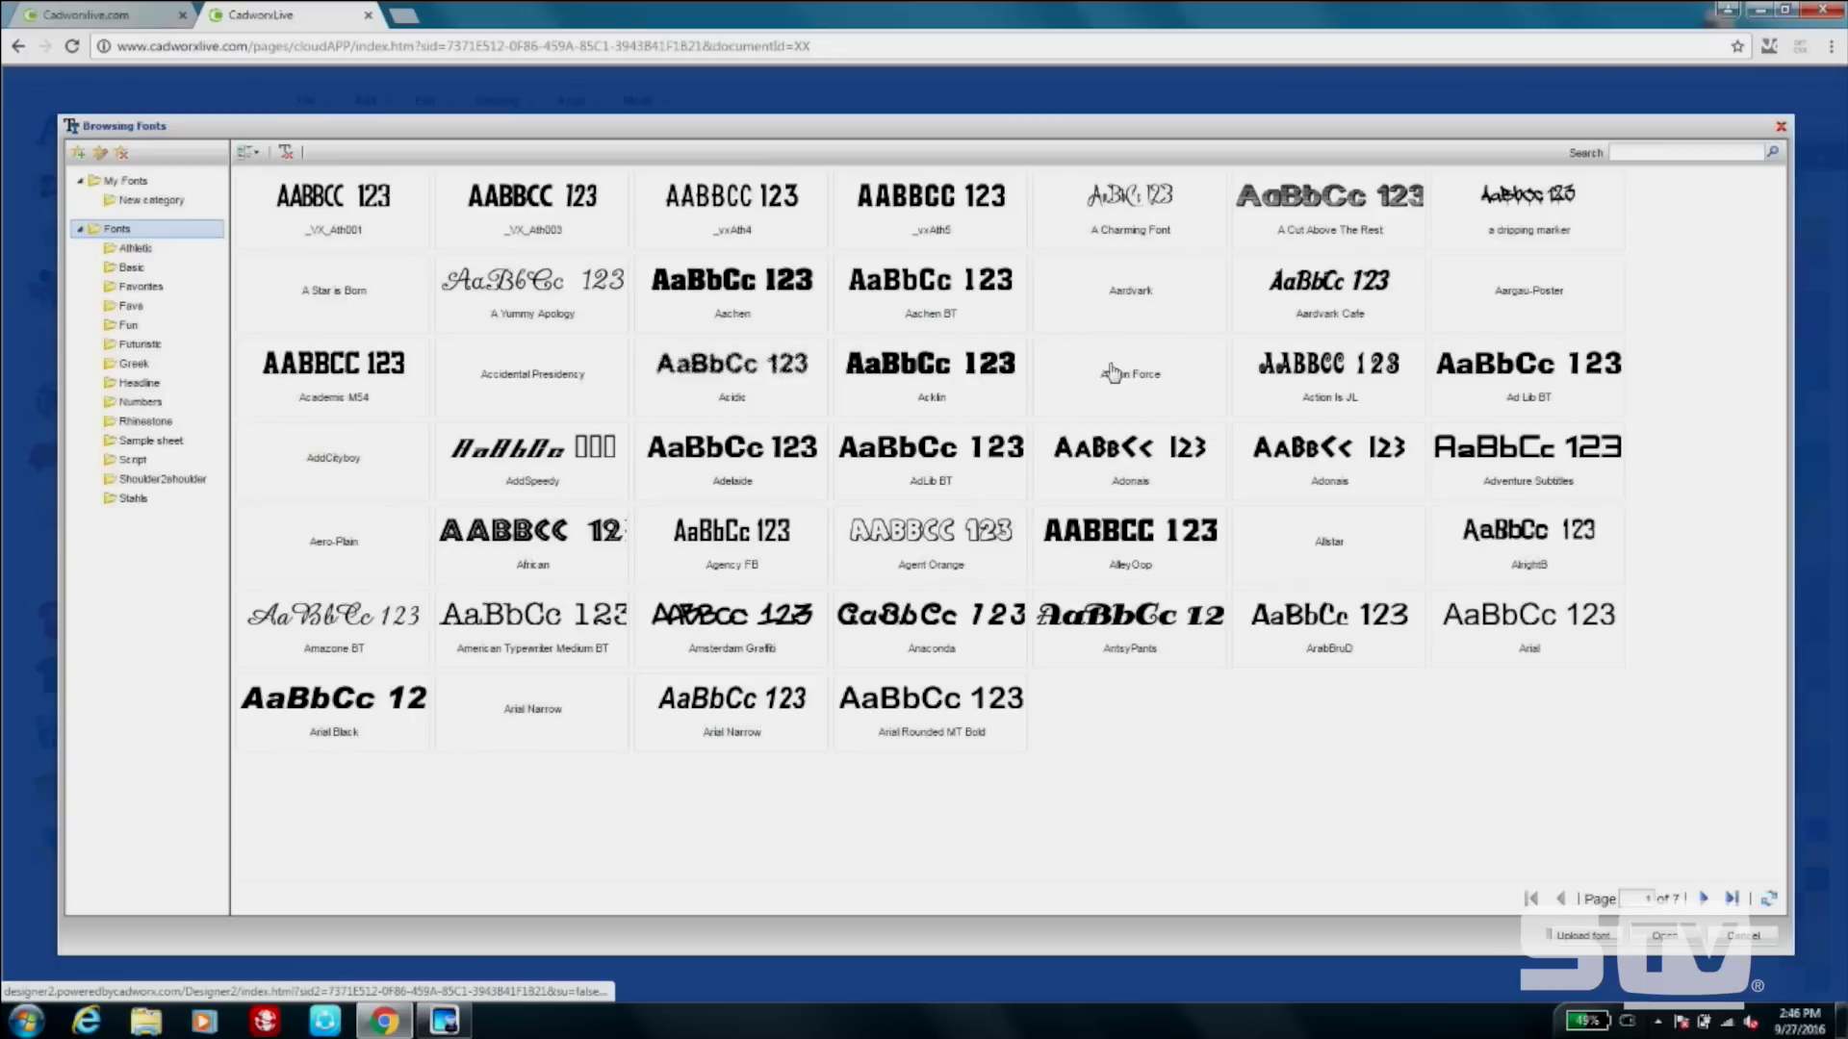
pyautogui.doubleClick(395, 229)
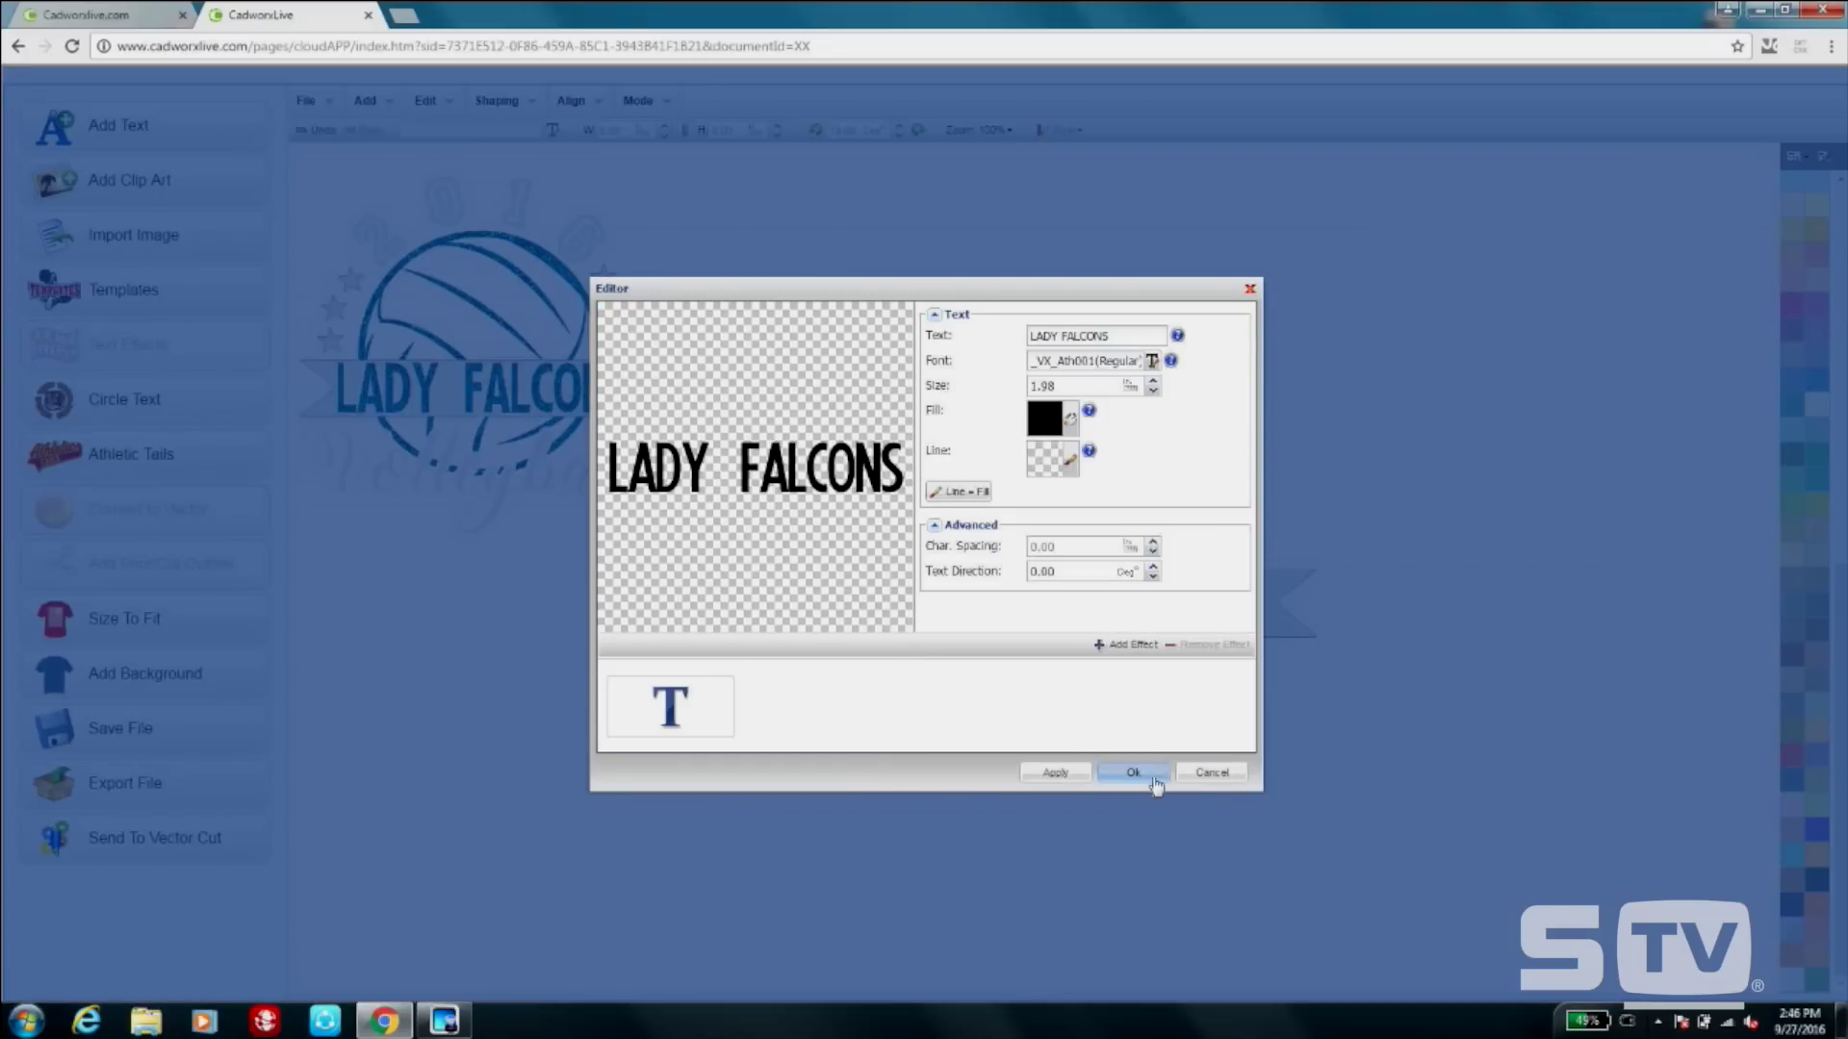
pyautogui.click(1150, 774)
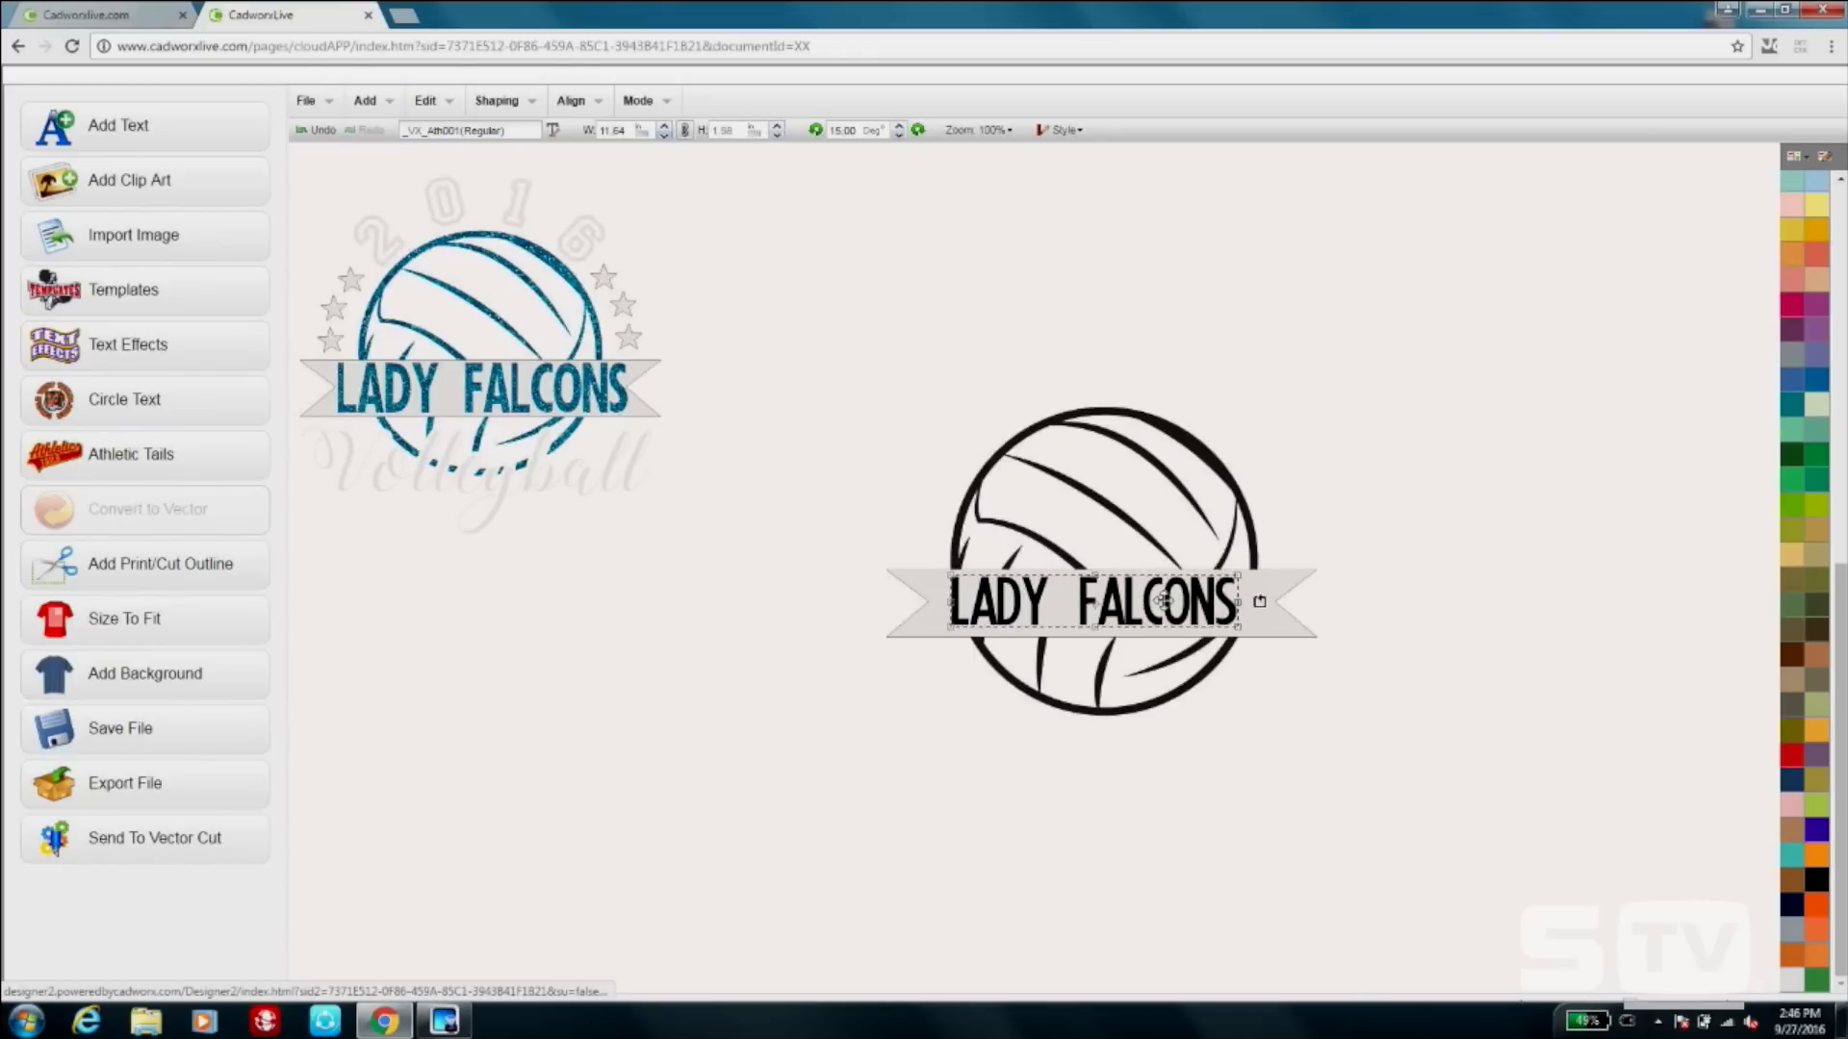
# Stretch LADY FALCONS to about 13.96 by 2.37 across the grey banner.
pyautogui.moveTo(1243, 626); pyautogui.dragTo(1276, 636)
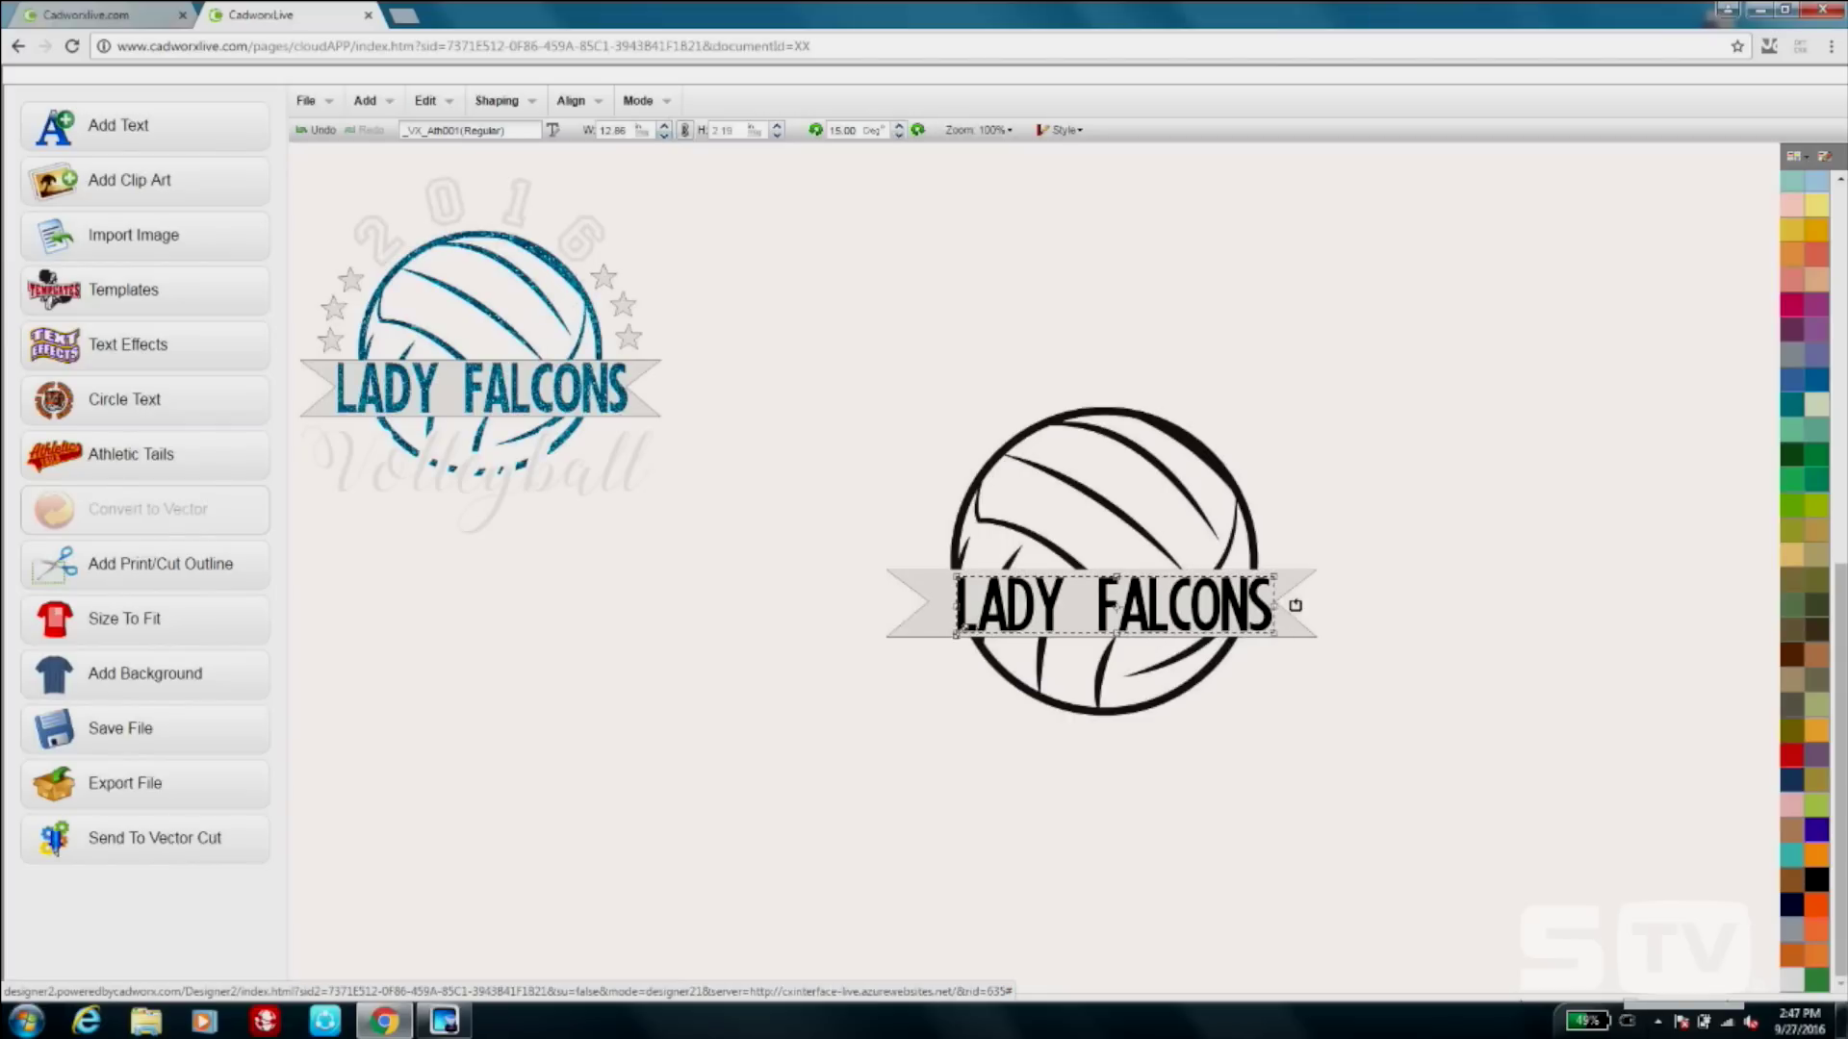
pyautogui.moveTo(954, 636); pyautogui.dragTo(930, 637)
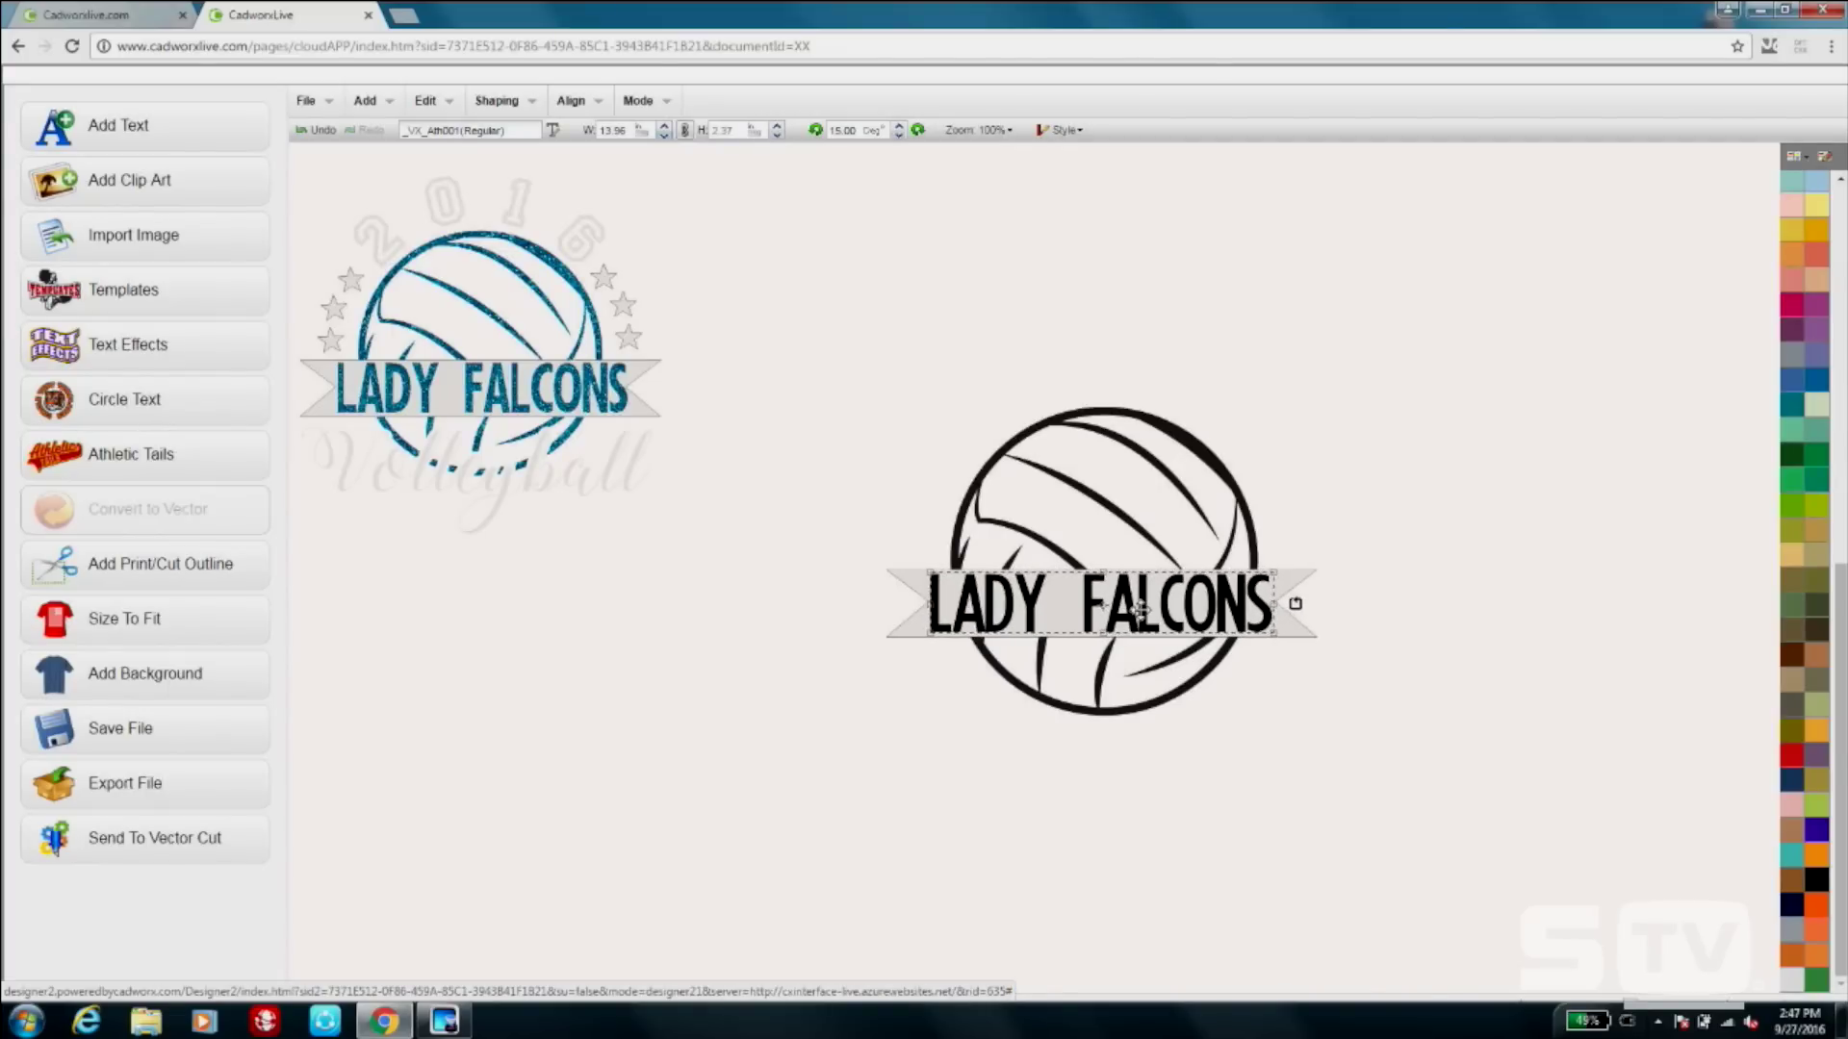
pyautogui.moveTo(1139, 611); pyautogui.dragTo(1143, 612)
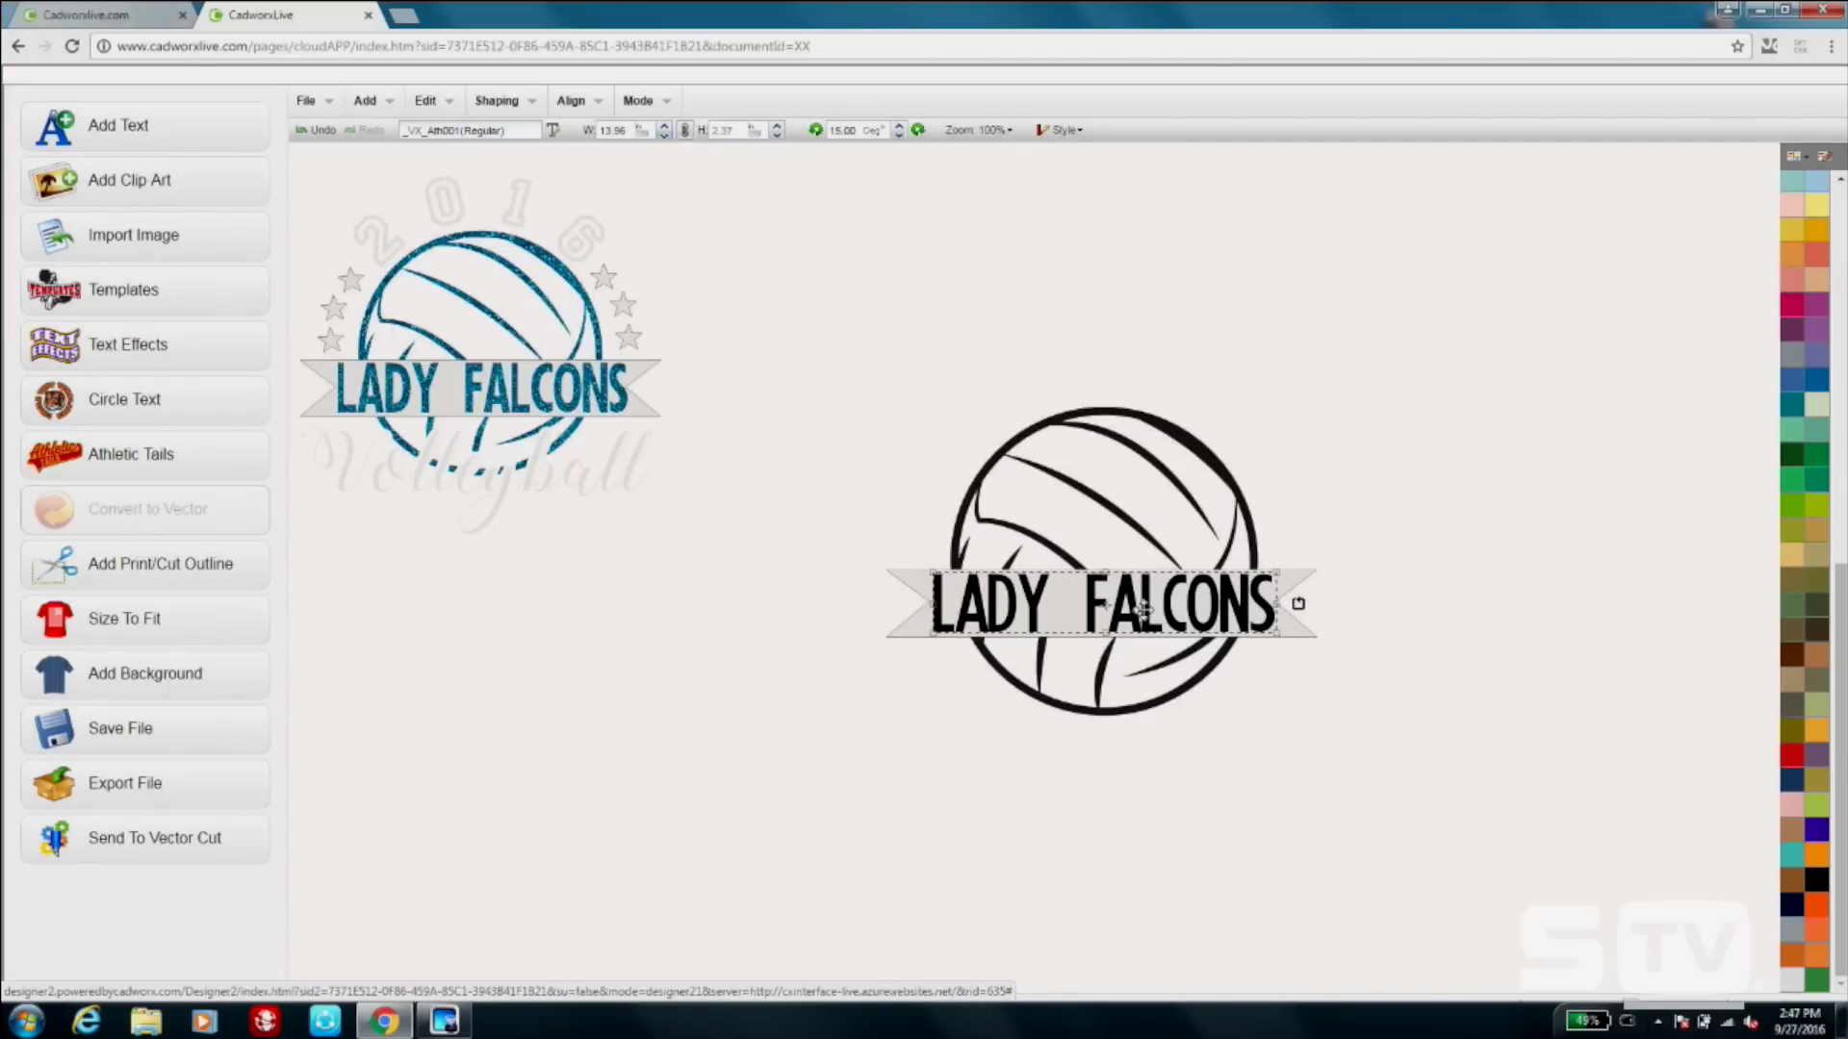
pyautogui.click(1396, 429)
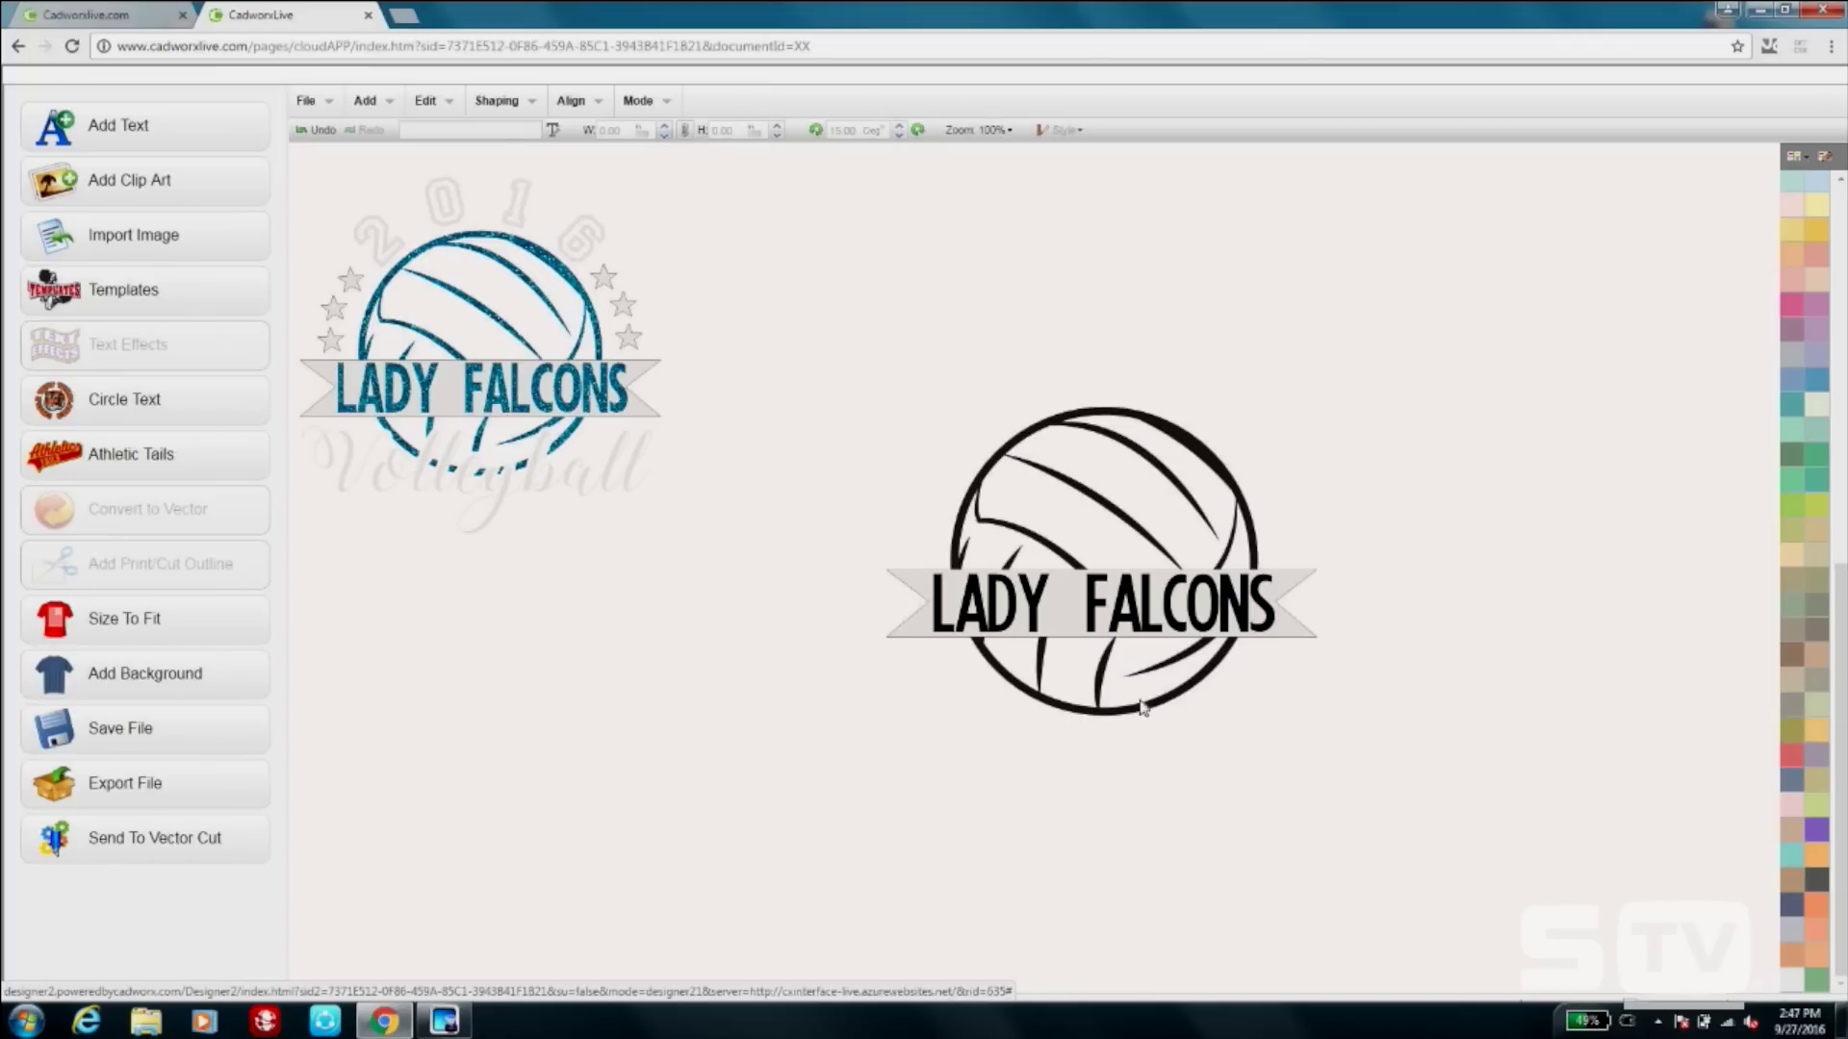
# Create a Volleyball text object in the Stylish Calligraphy Demo font from My Fonts.
pyautogui.click(167, 129)
pyautogui.tripleClick(1125, 333)
pyautogui.write('Volleyball')
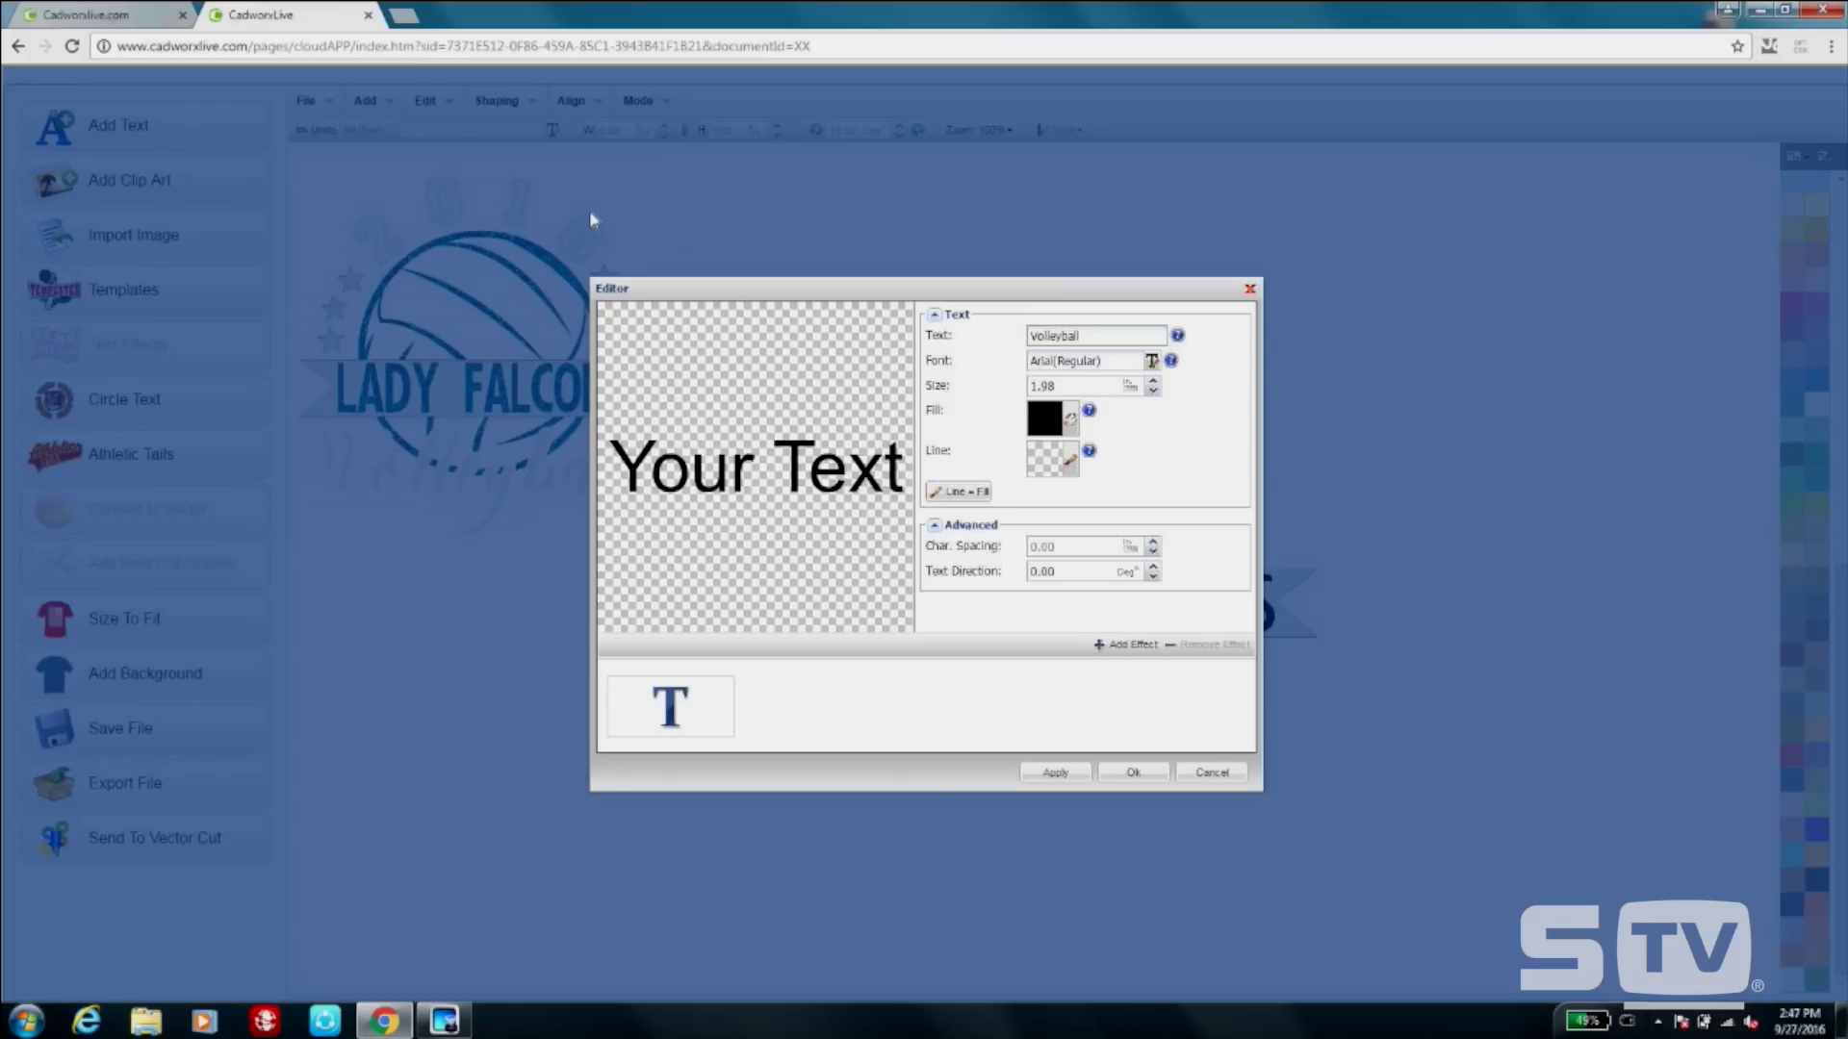
pyautogui.click(1049, 368)
pyautogui.click(125, 181)
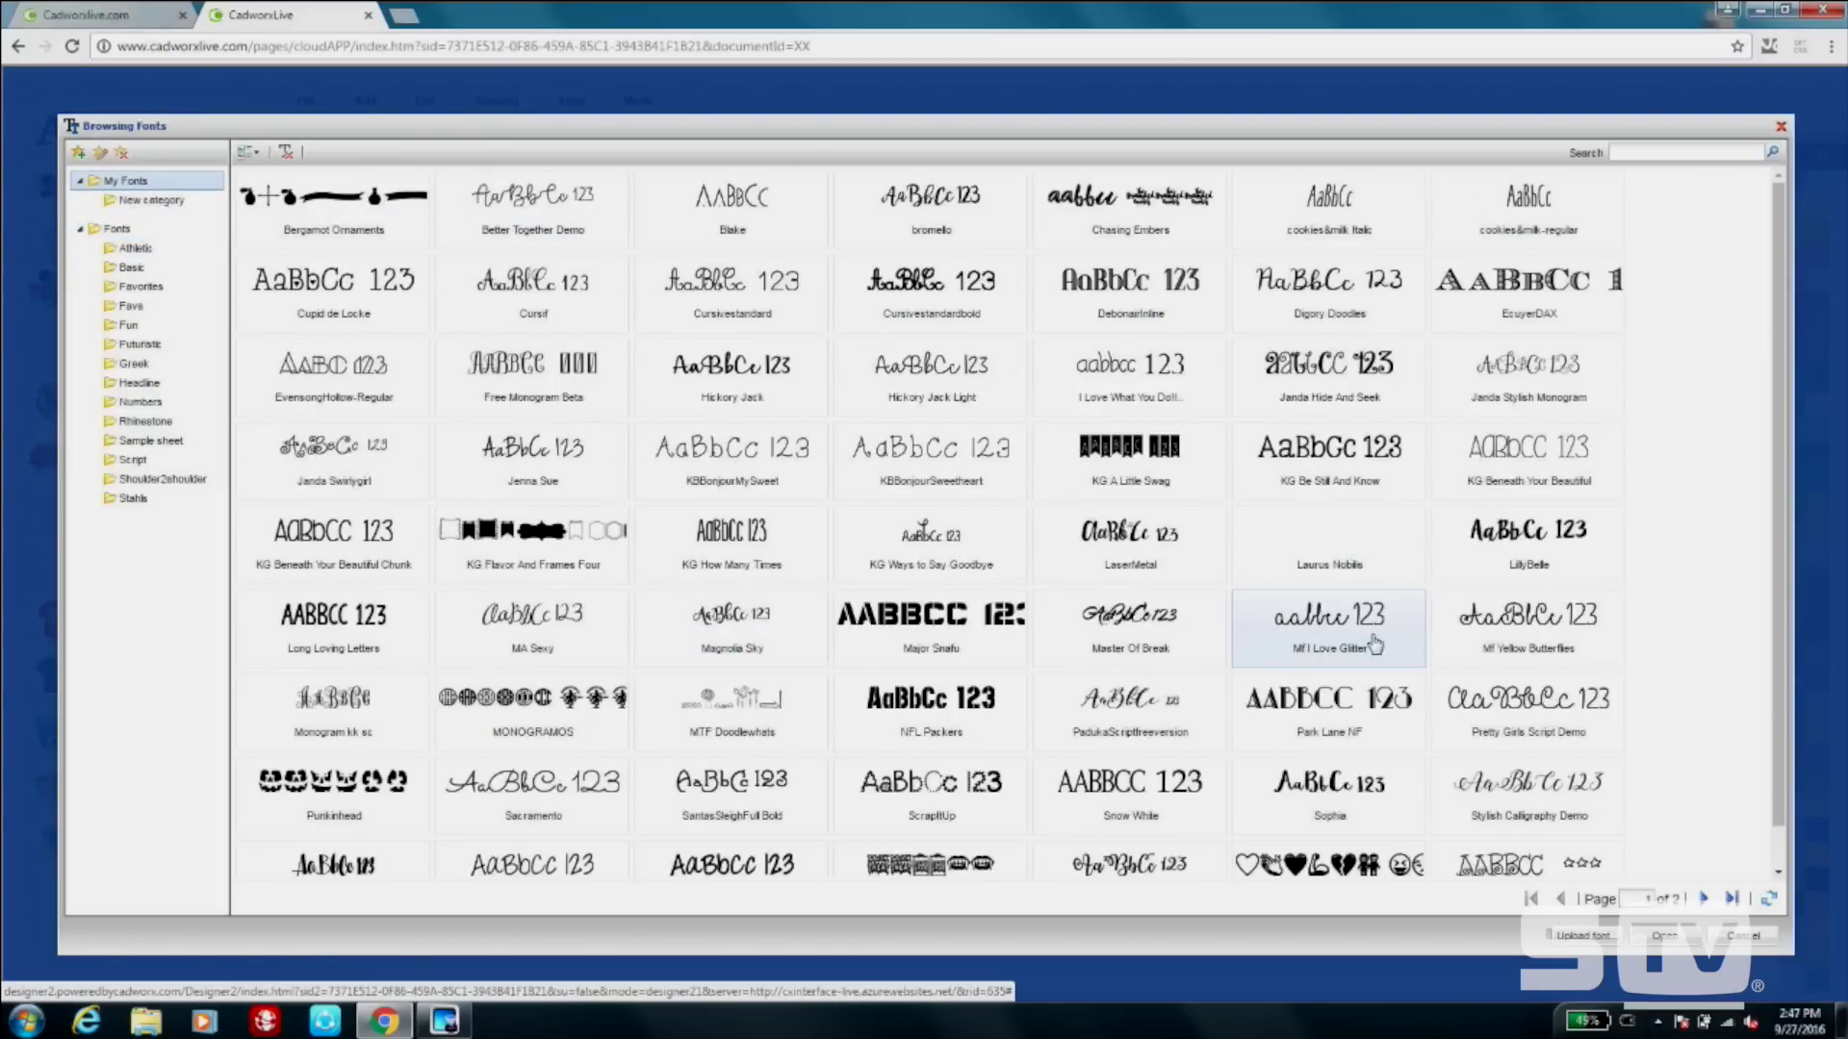
pyautogui.doubleClick(1559, 791)
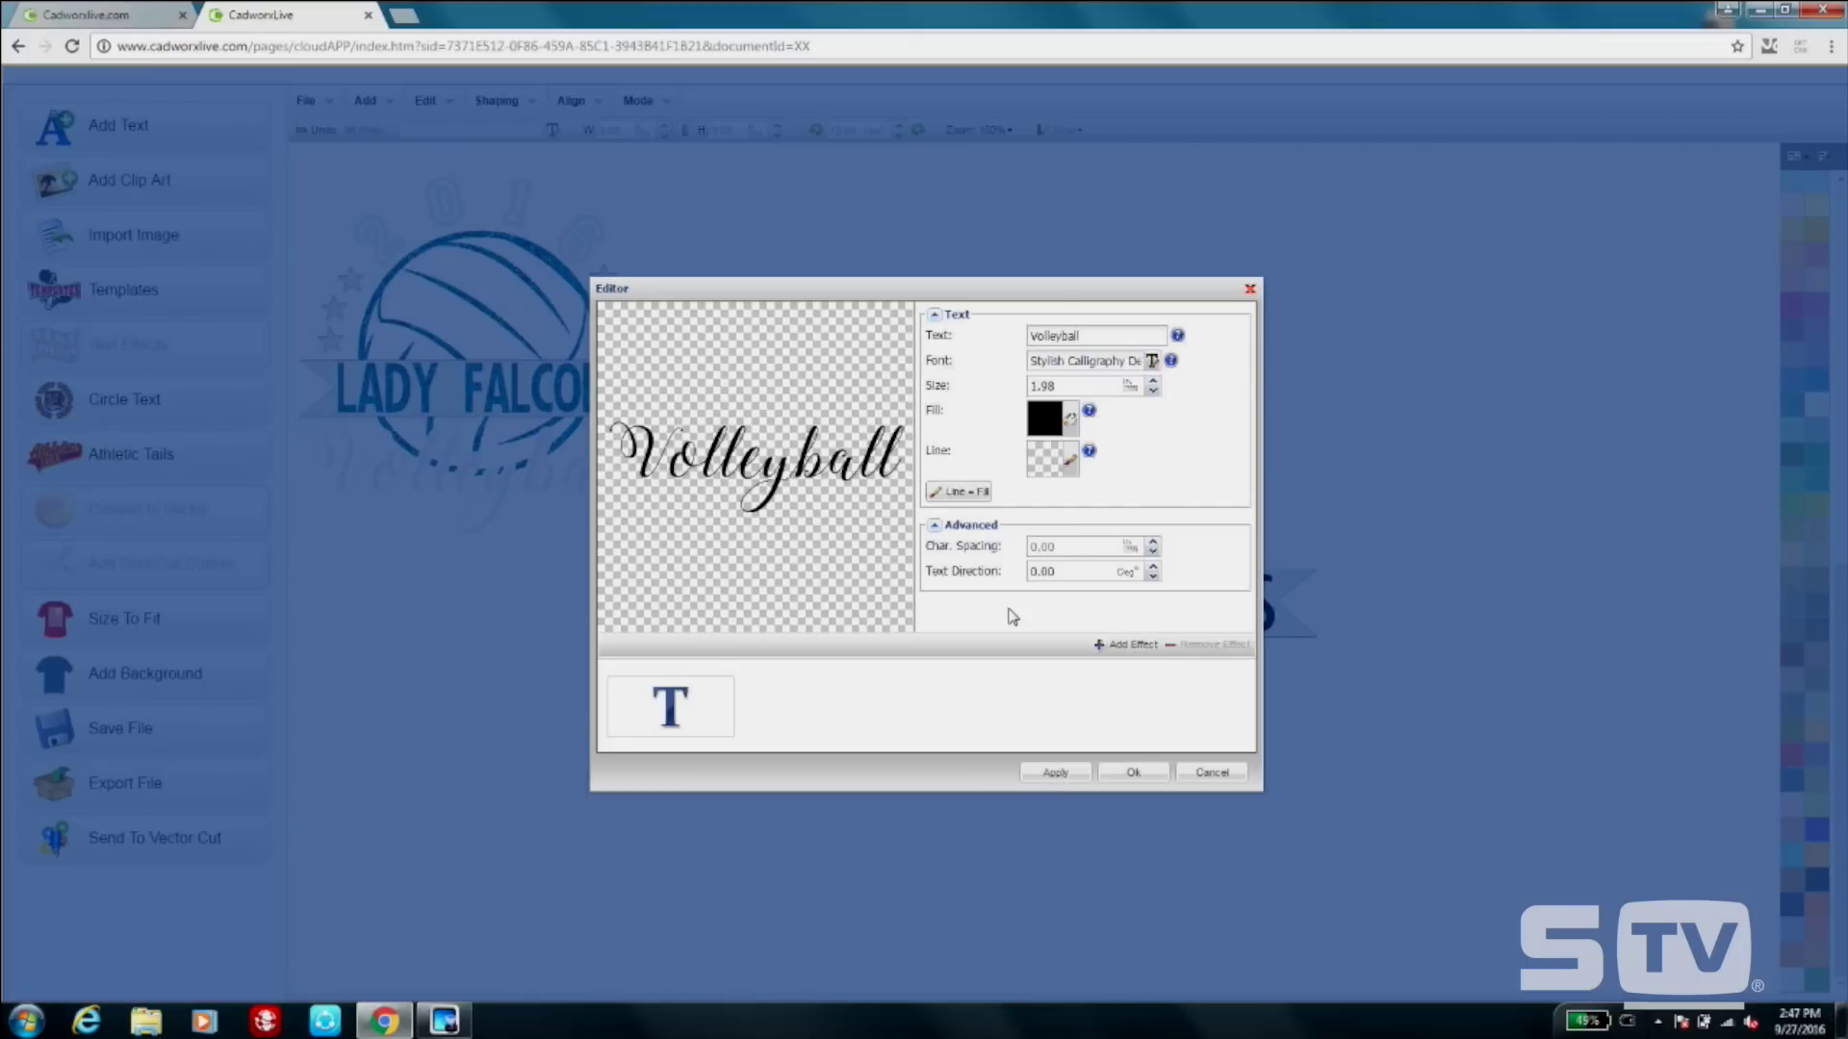
pyautogui.click(1126, 774)
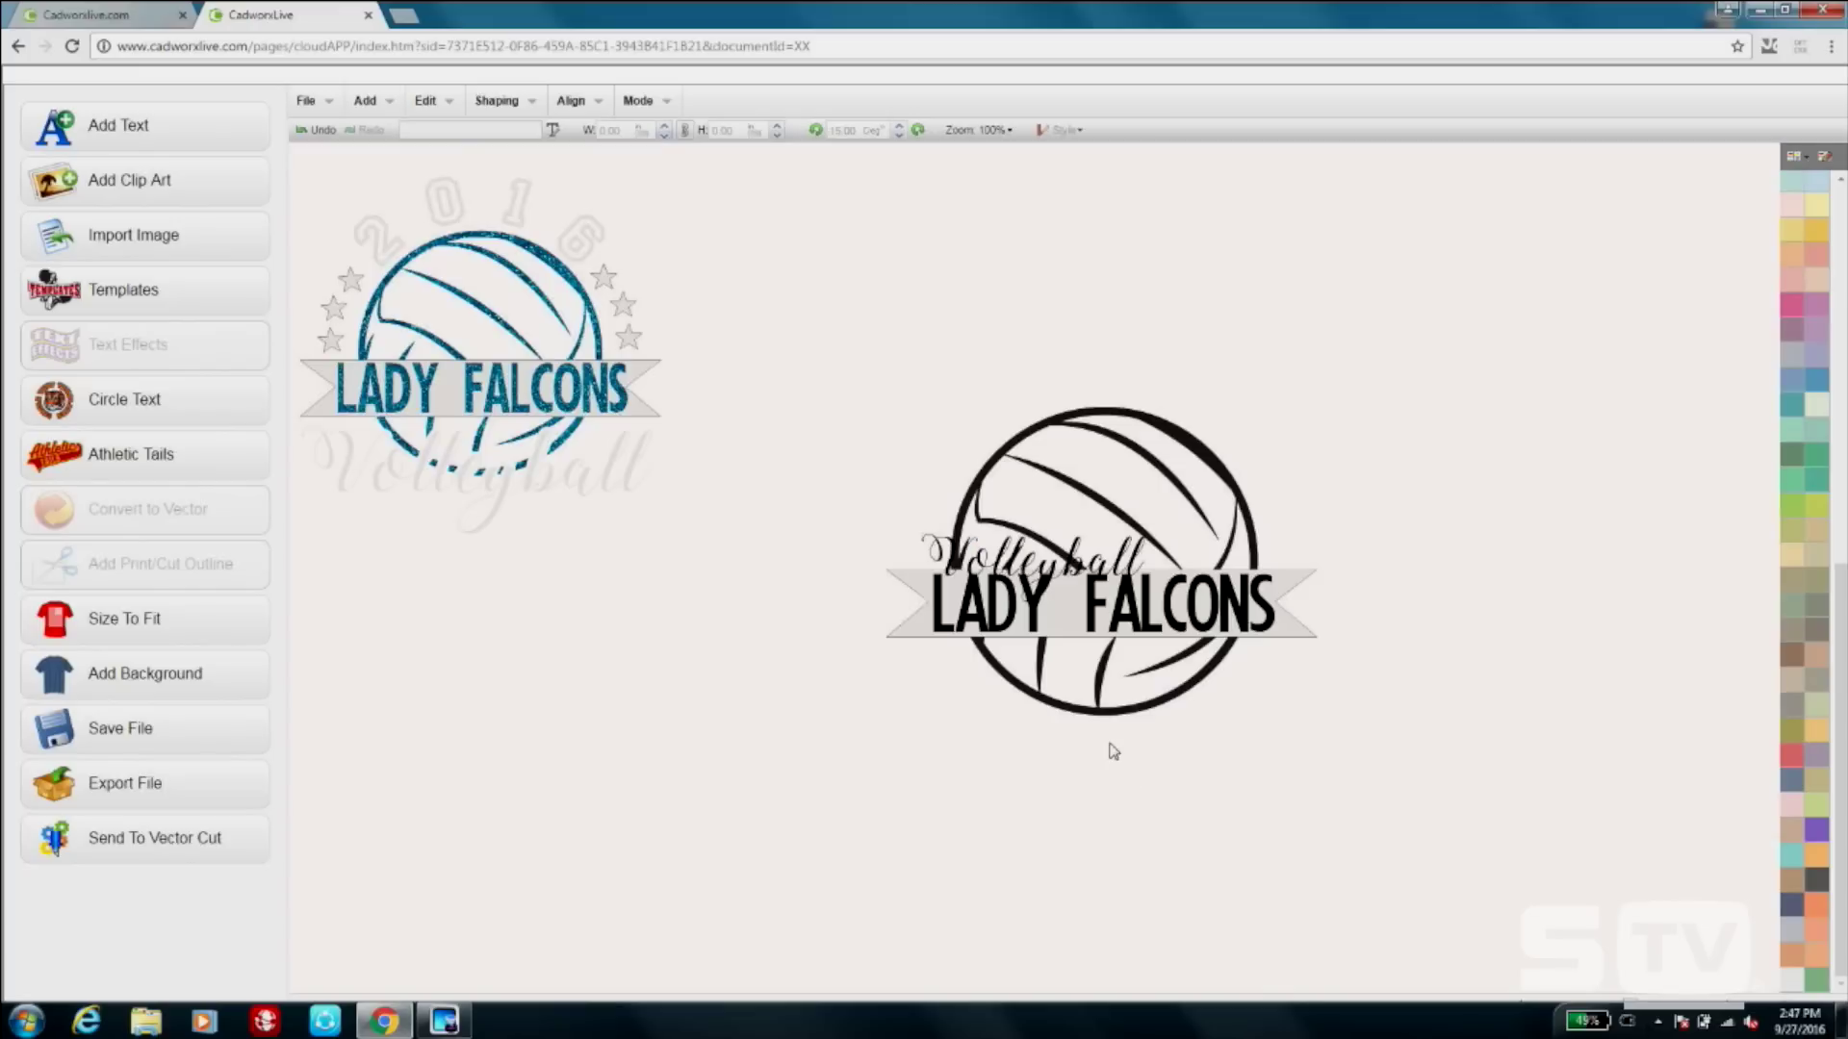
# Size Volleyball to about 19.15 by 5.90 and center it beneath the banner.
pyautogui.moveTo(1245, 730); pyautogui.dragTo(1492, 832)
pyautogui.moveTo(1311, 749); pyautogui.dragTo(1155, 727)
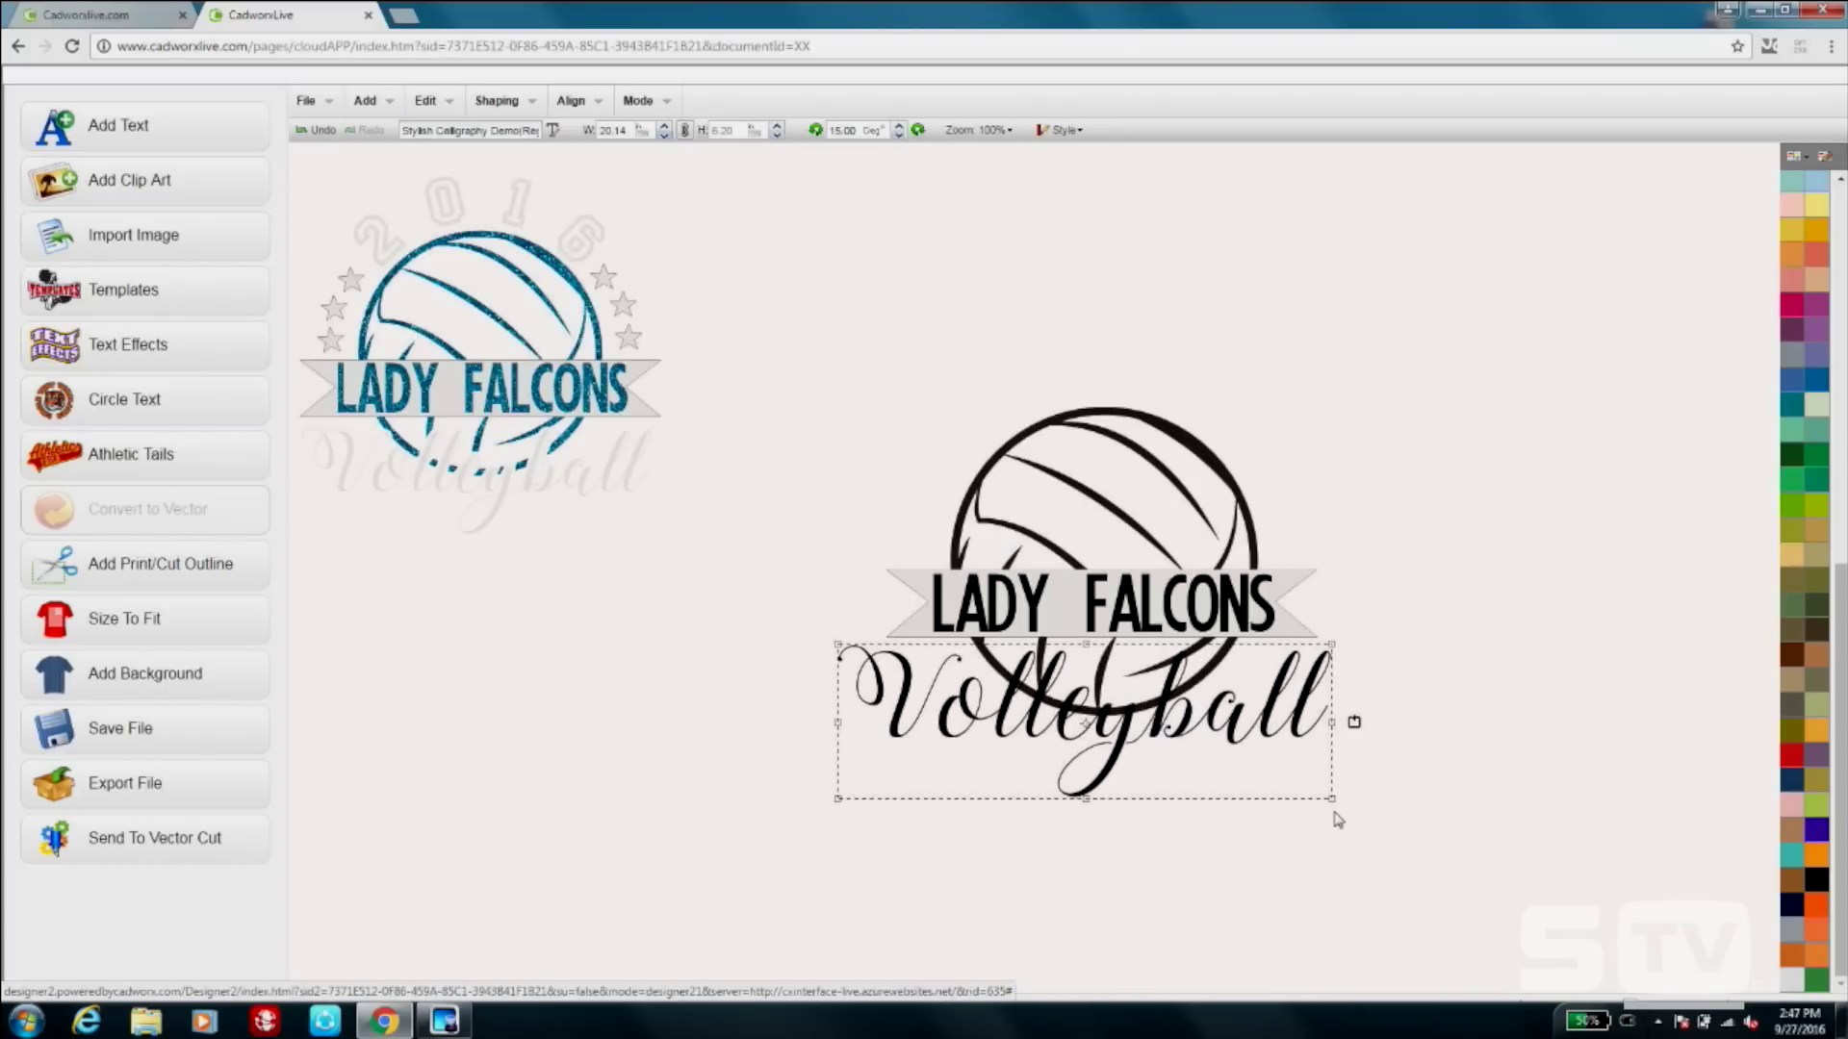
pyautogui.moveTo(1326, 797); pyautogui.dragTo(1301, 787)
pyautogui.moveTo(1043, 725); pyautogui.dragTo(1074, 724)
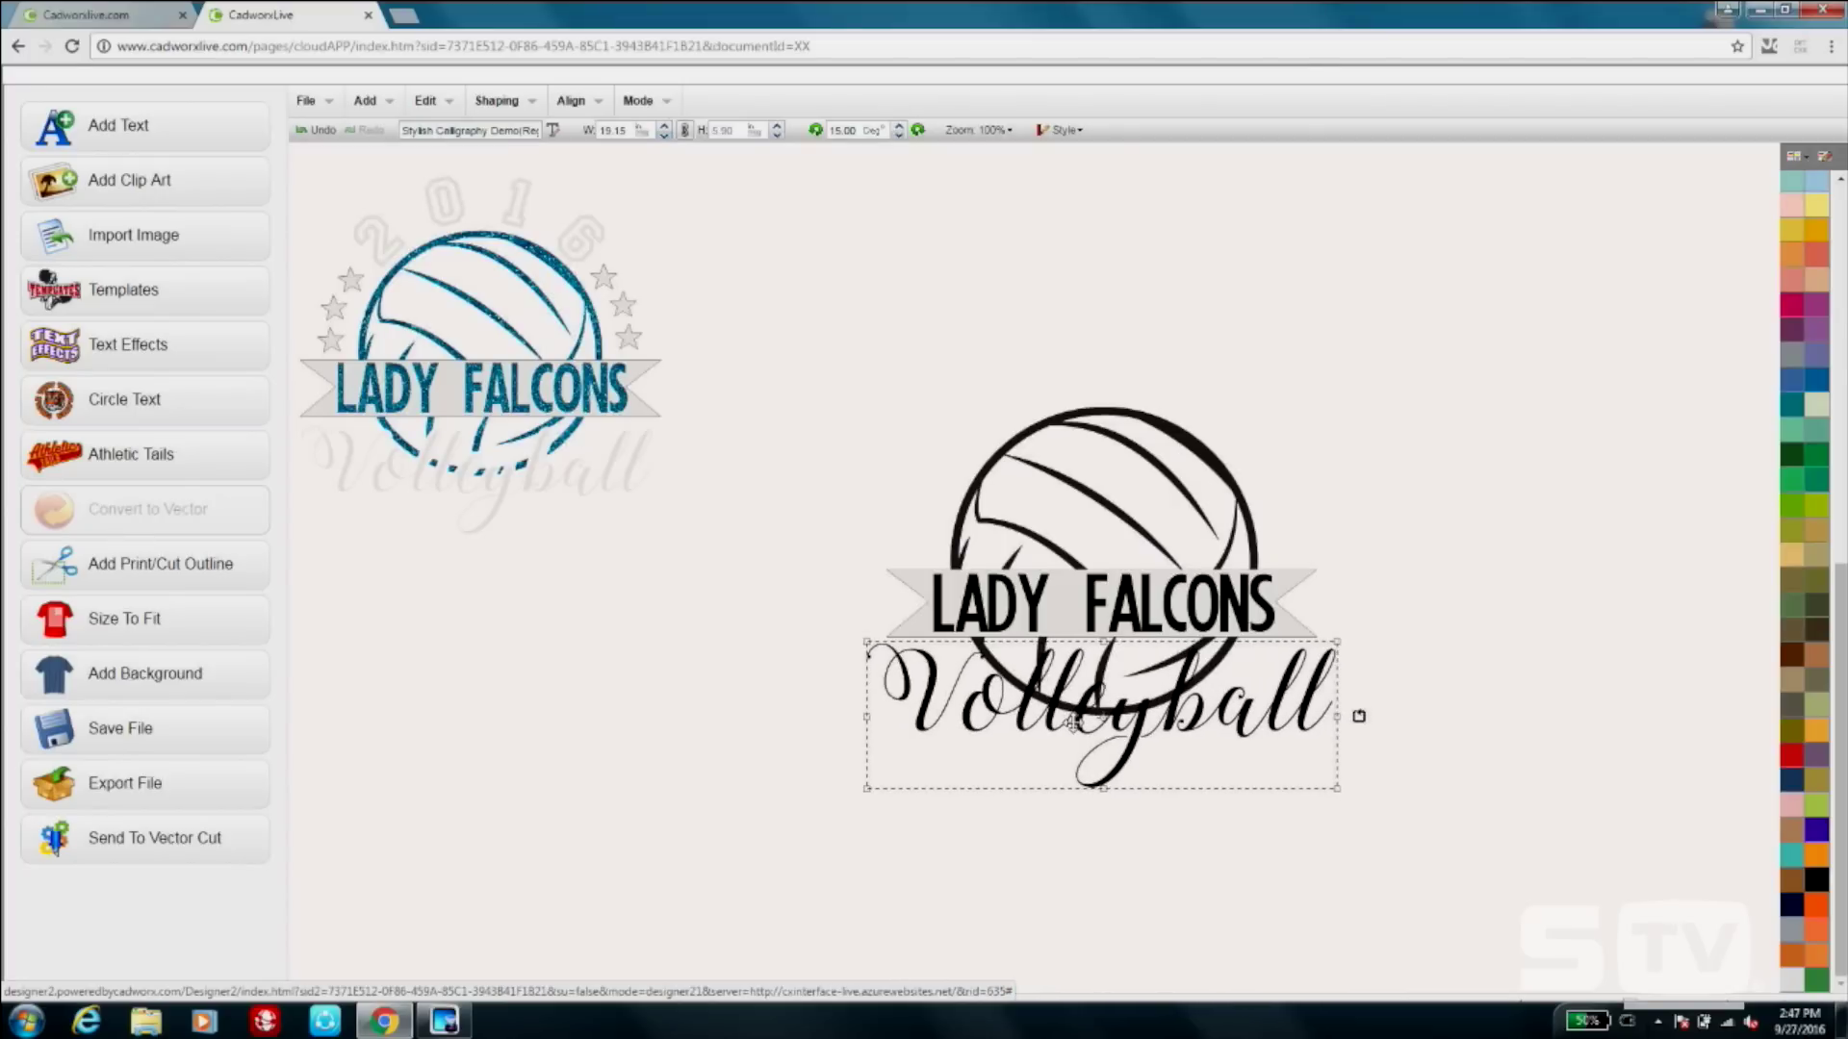
# Apply the Small Contour effect (0.10 offset) to the Volleyball text.
pyautogui.doubleClick(1160, 717)
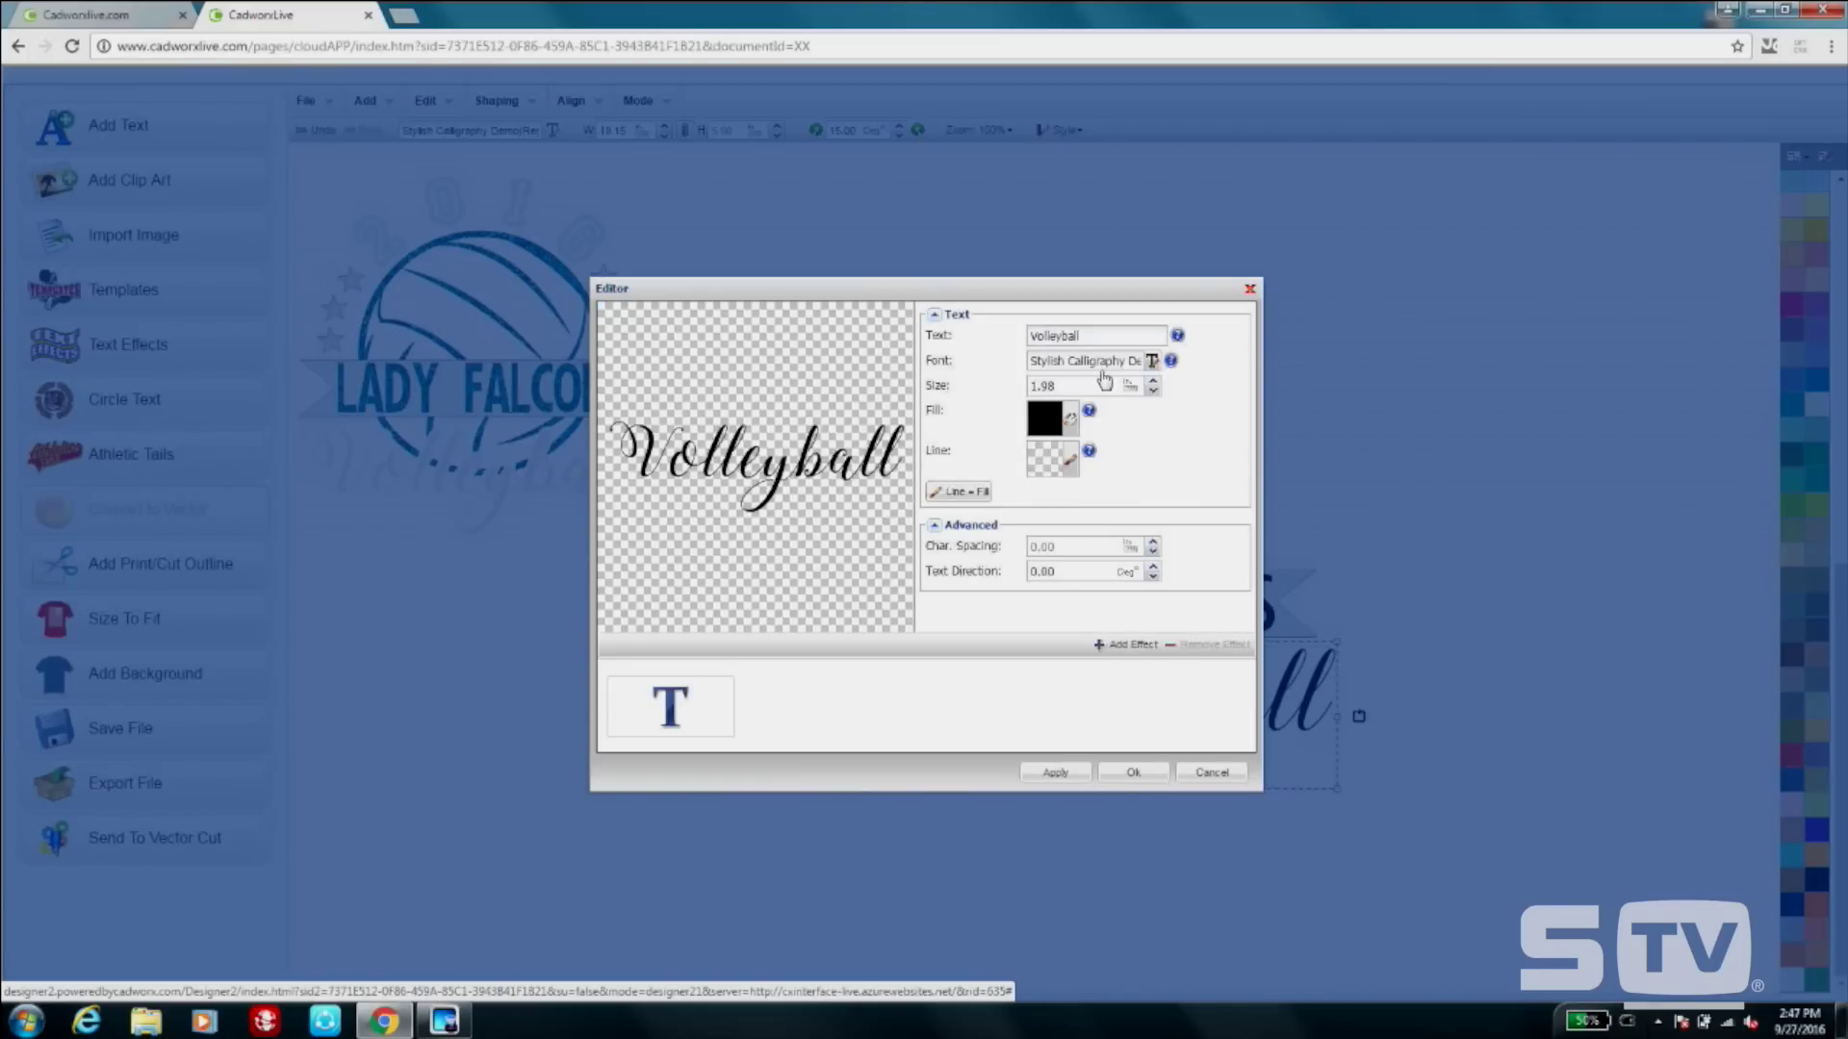
pyautogui.click(1132, 644)
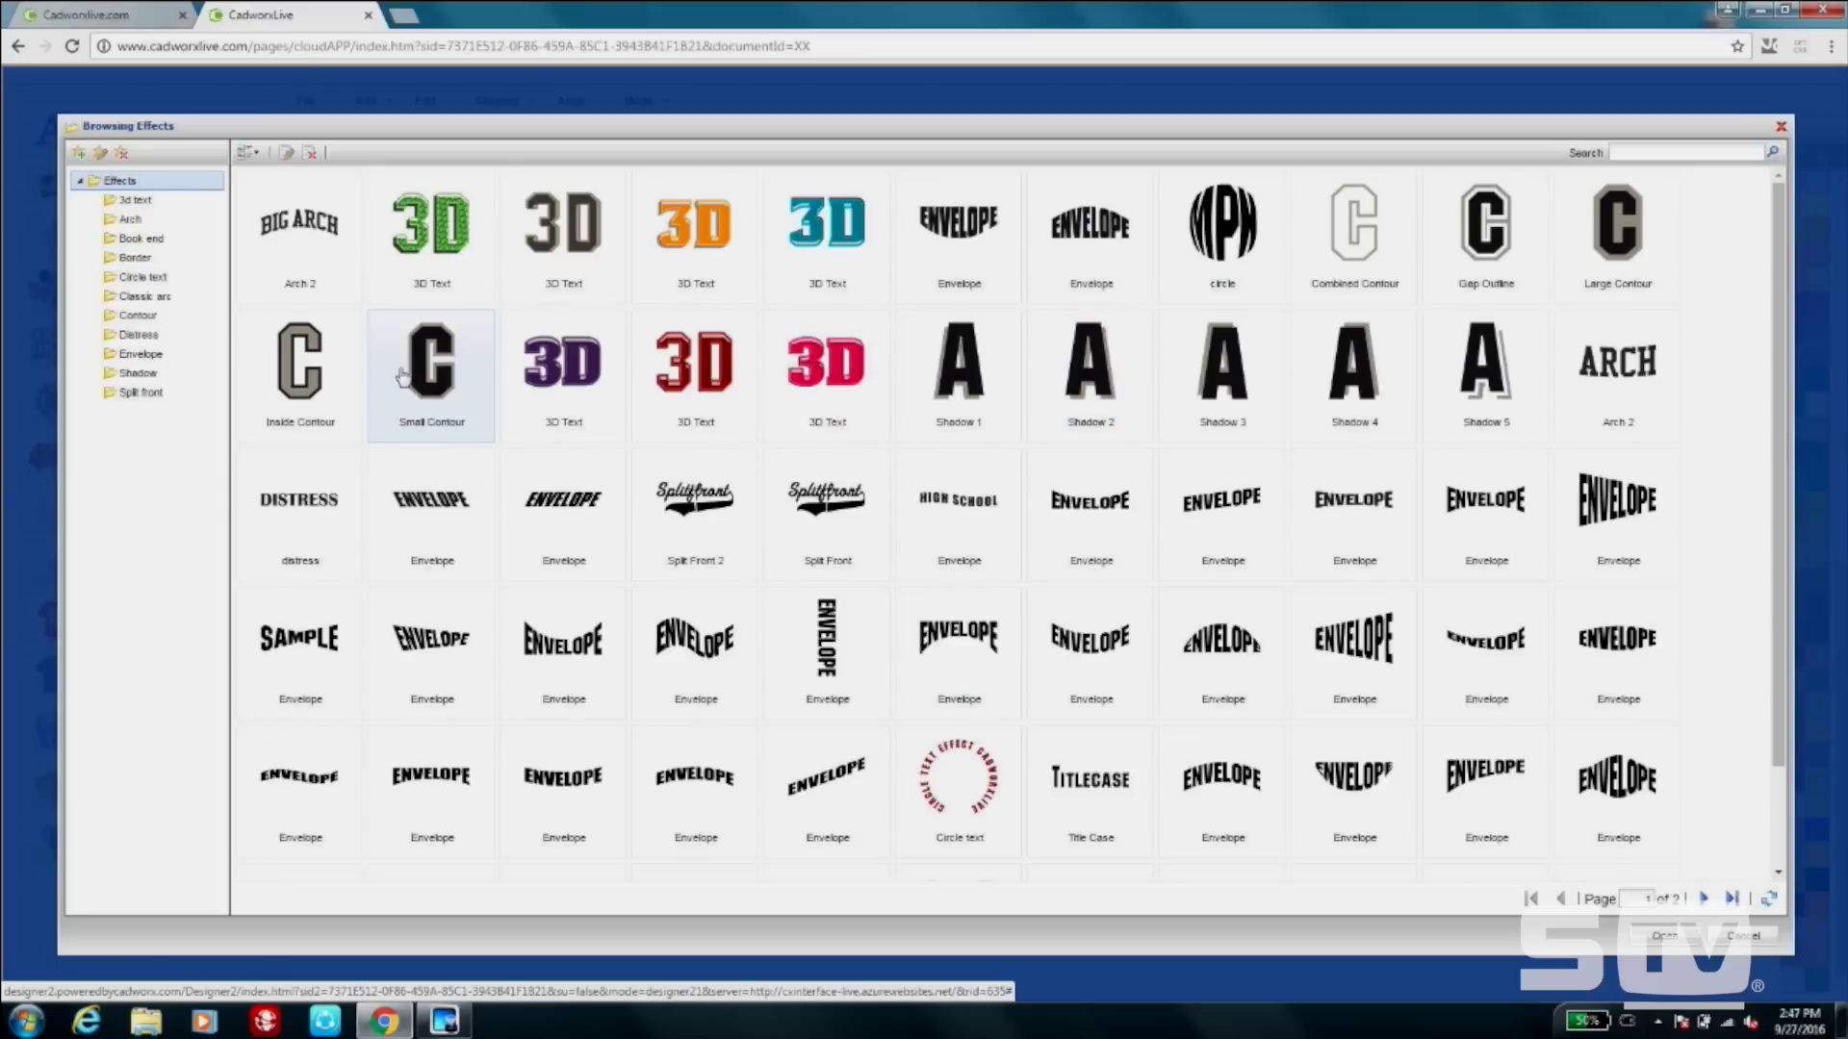
pyautogui.doubleClick(454, 384)
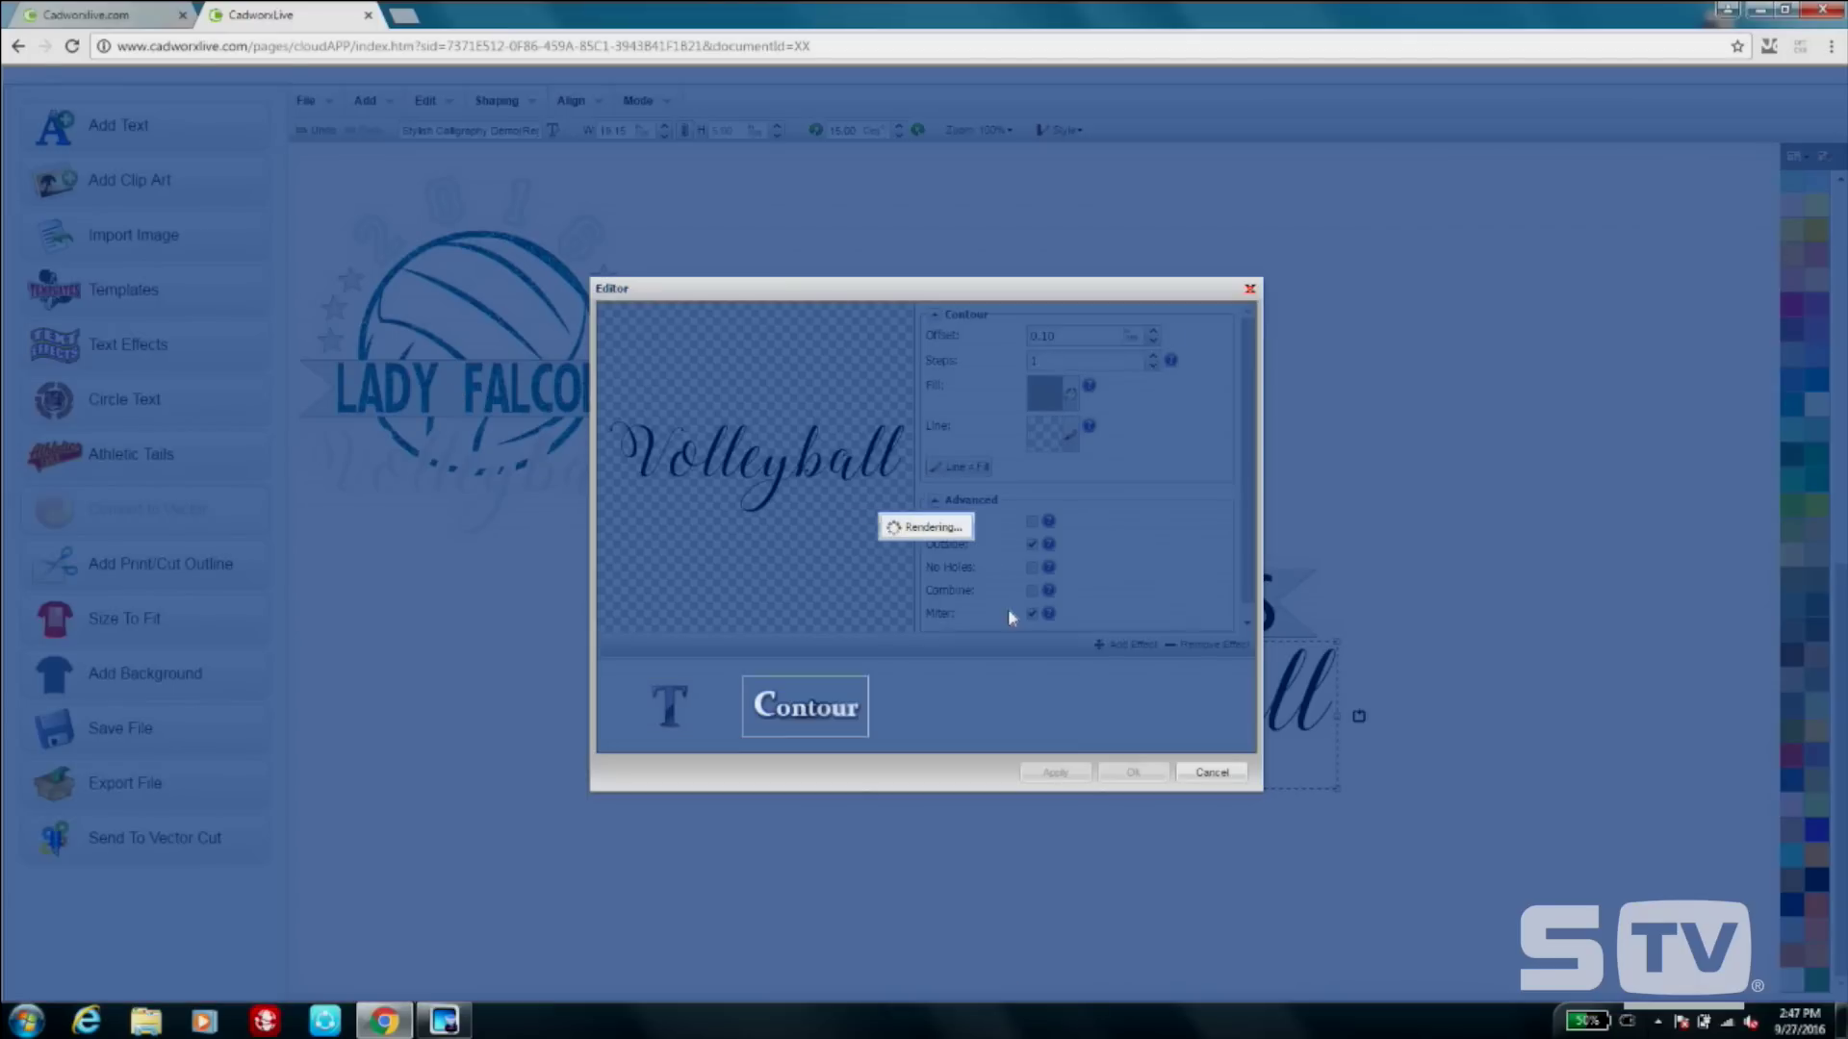
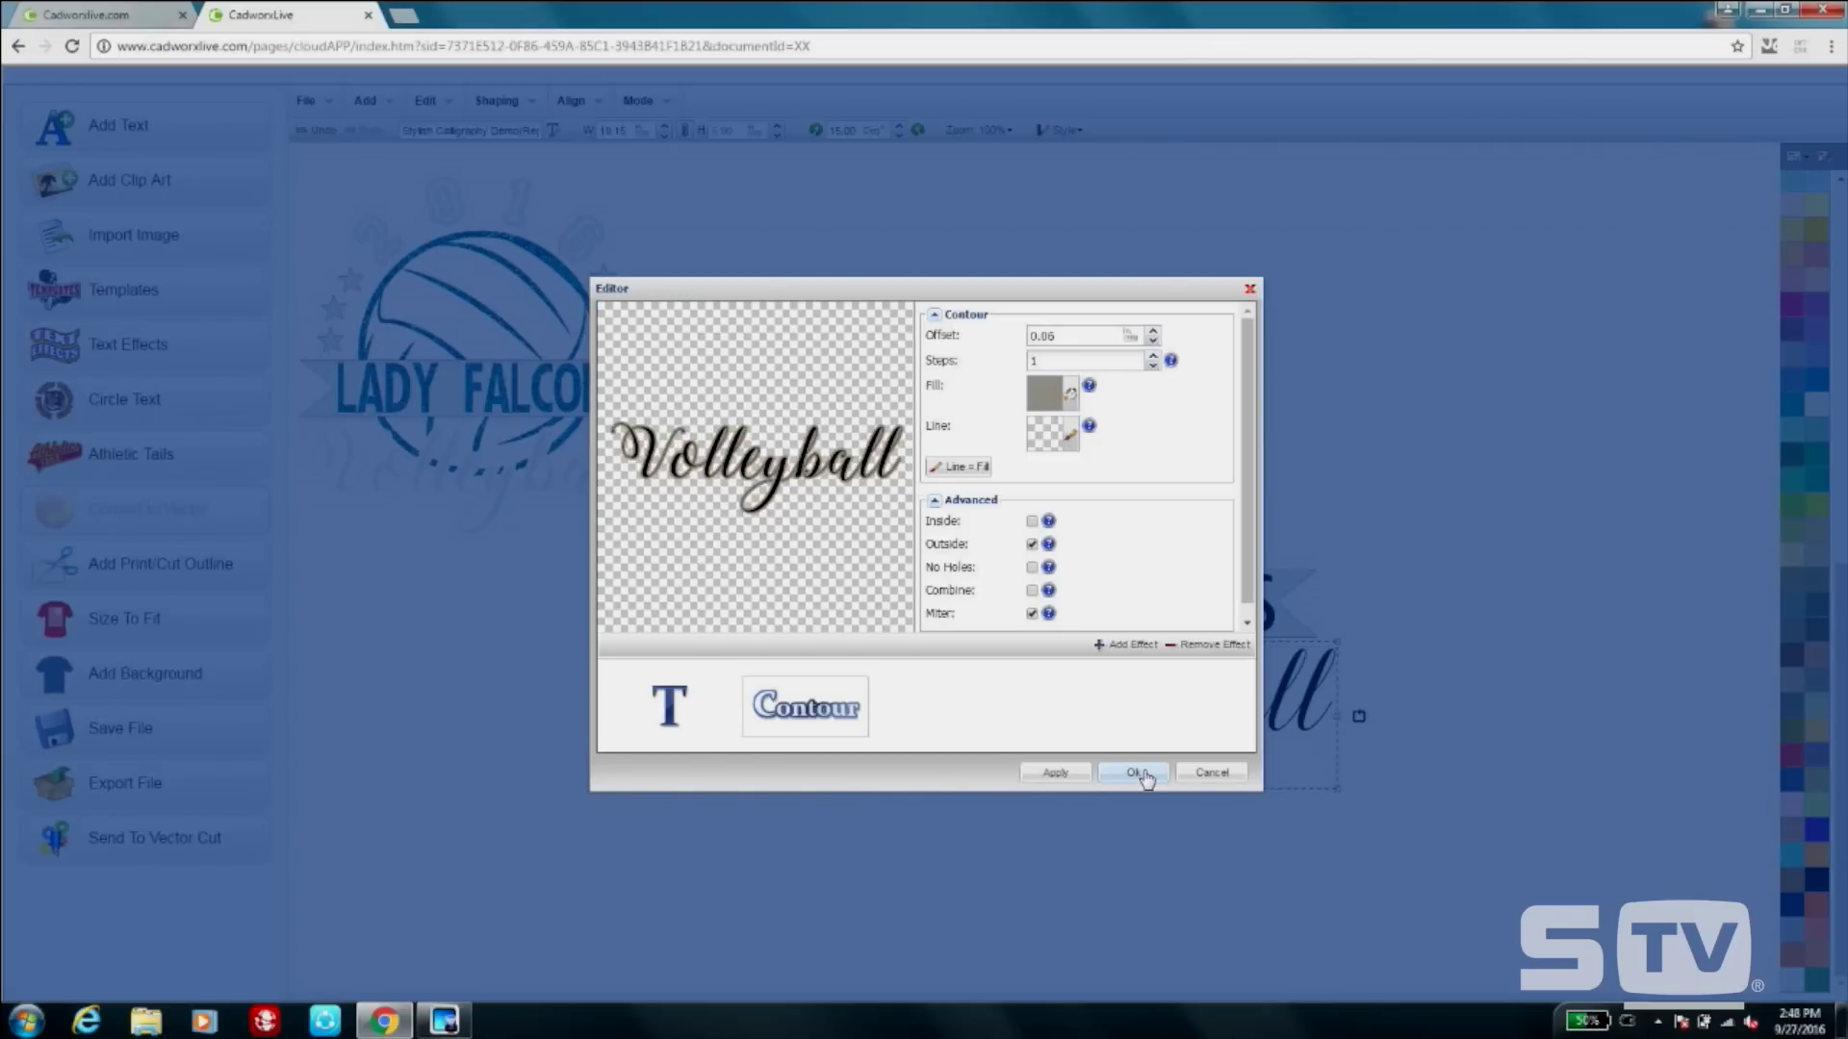
# Send the Volleyball script and then the ball graphic to the back.
pyautogui.click(1134, 775)
pyautogui.click(1217, 738)
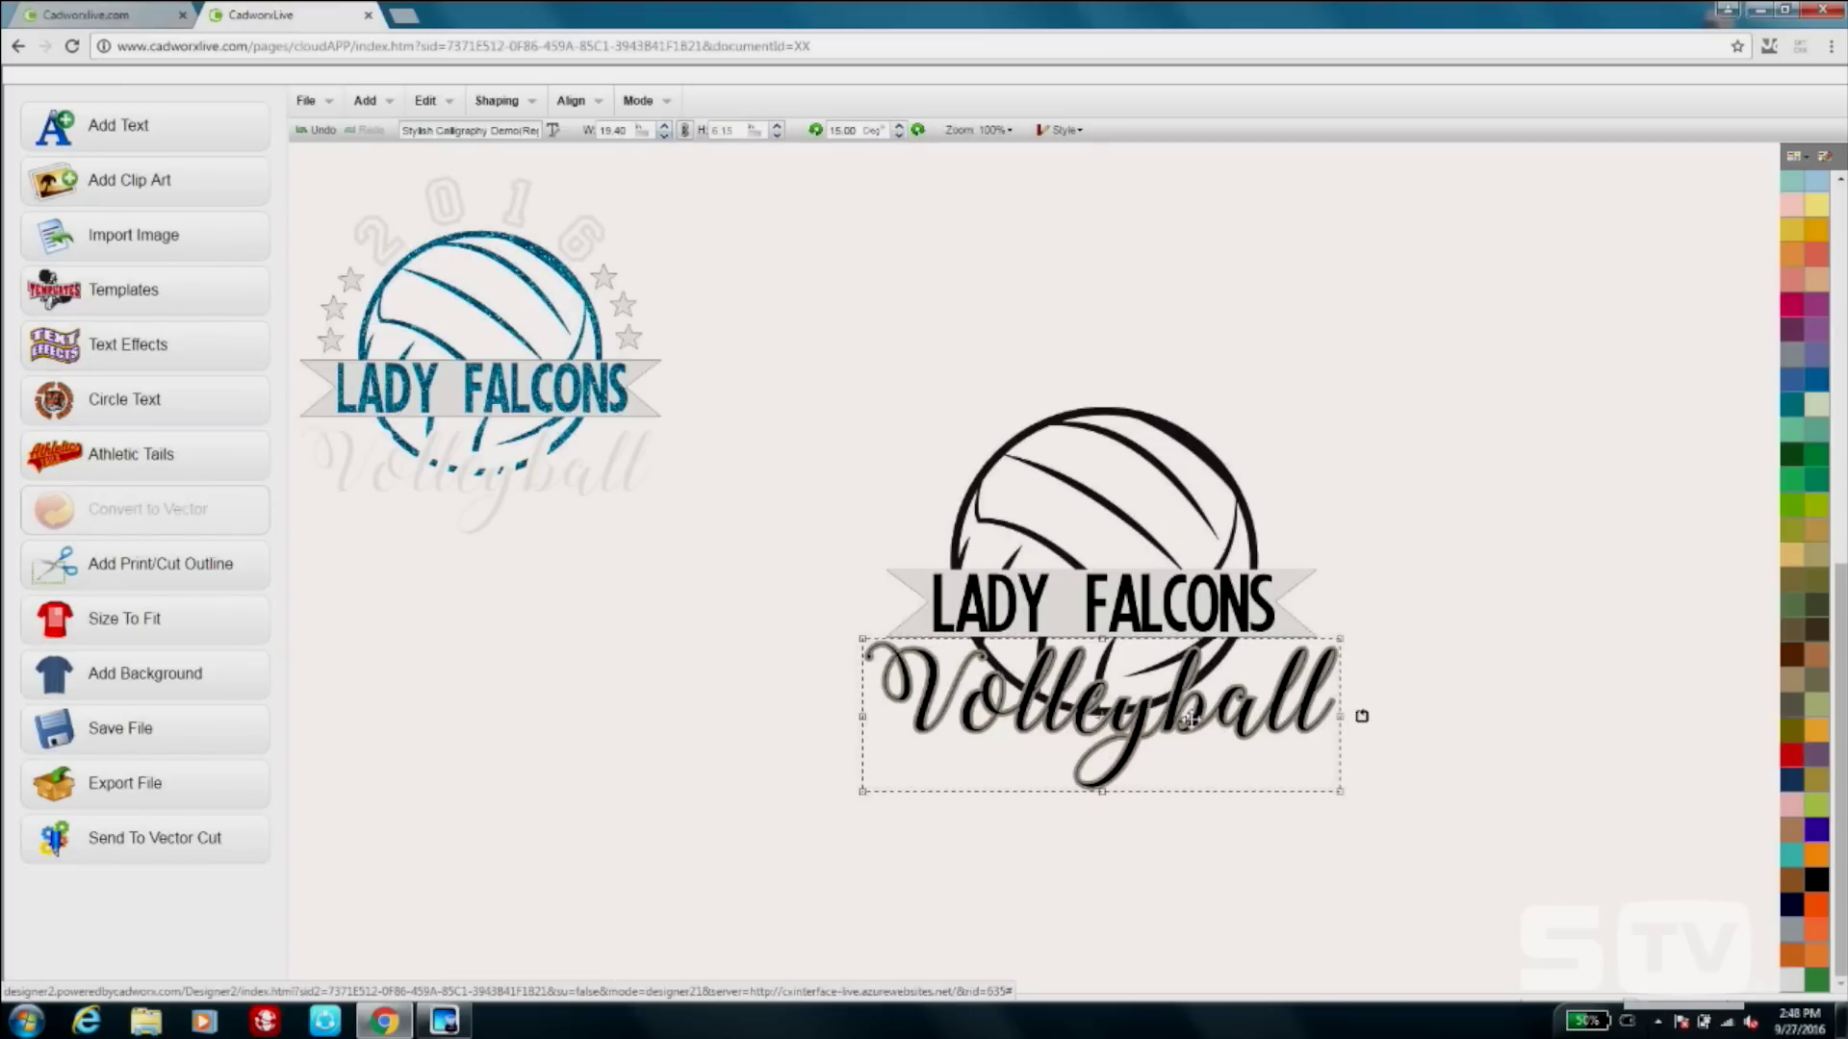
pyautogui.rightClick(1195, 724)
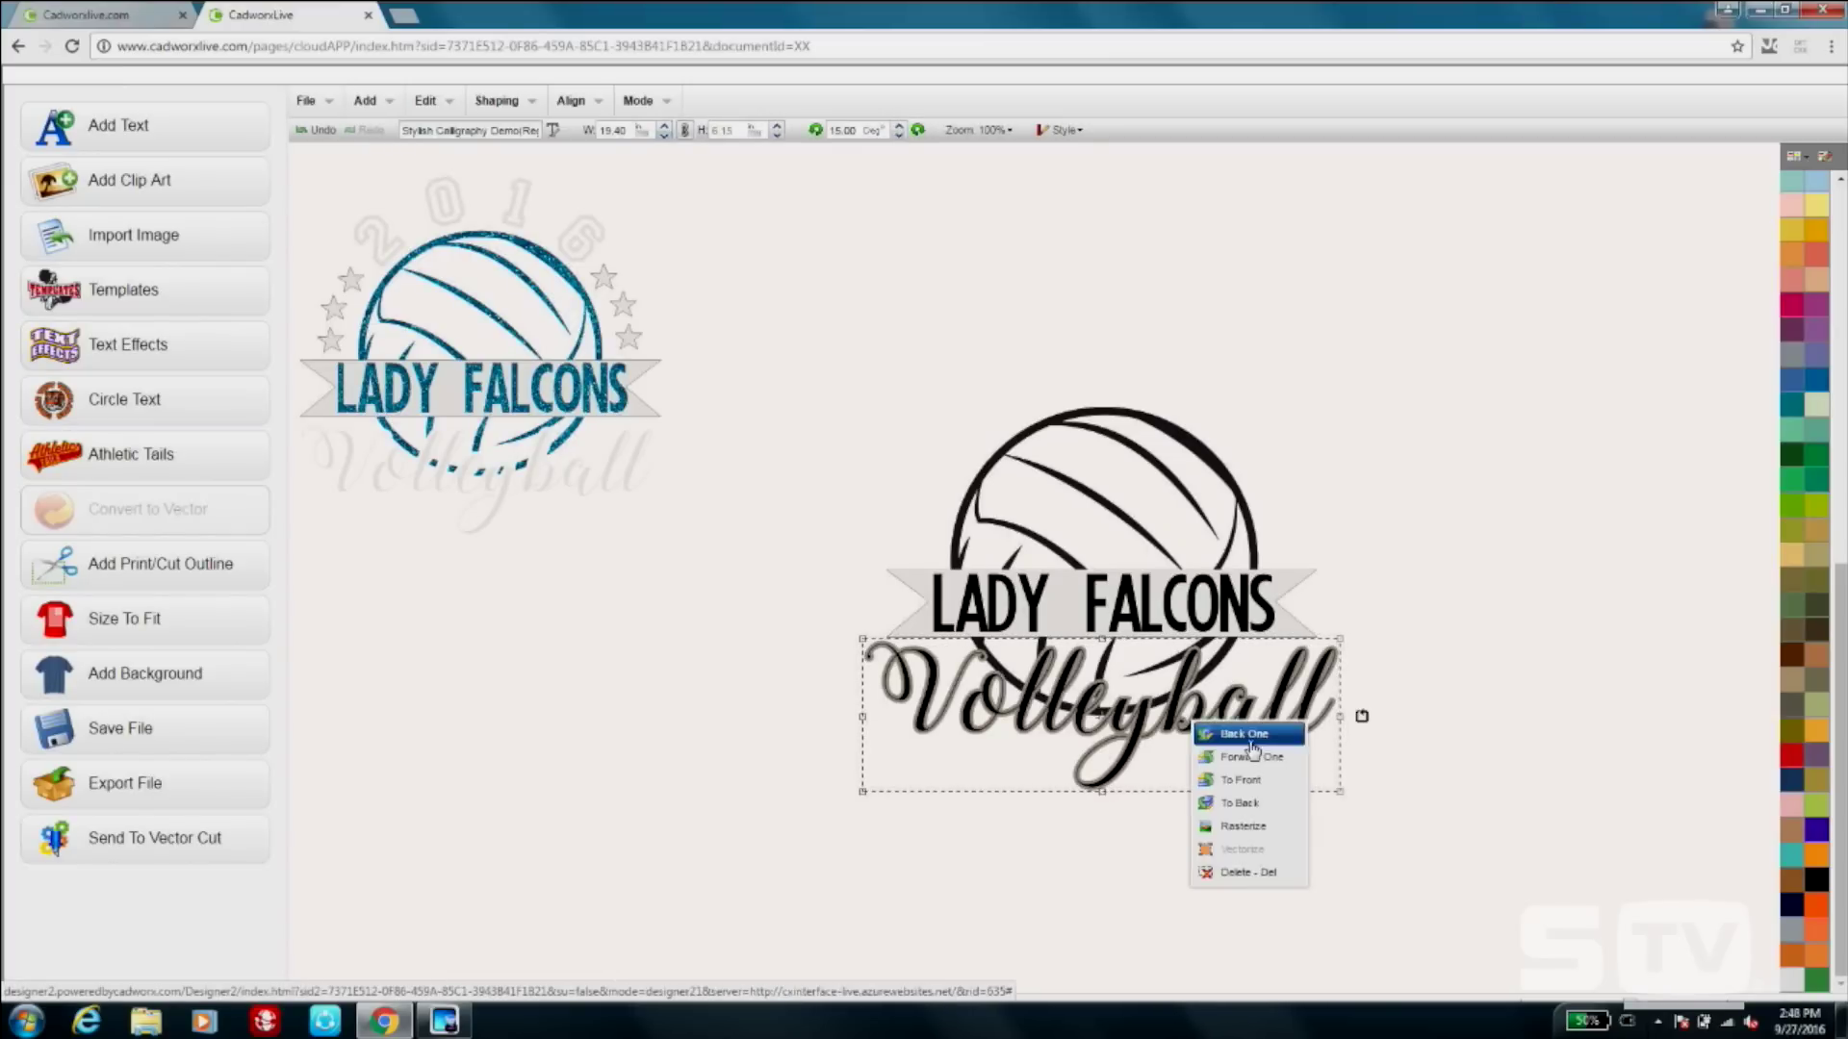
pyautogui.click(1257, 805)
pyautogui.click(1189, 488)
pyautogui.rightClick(1188, 488)
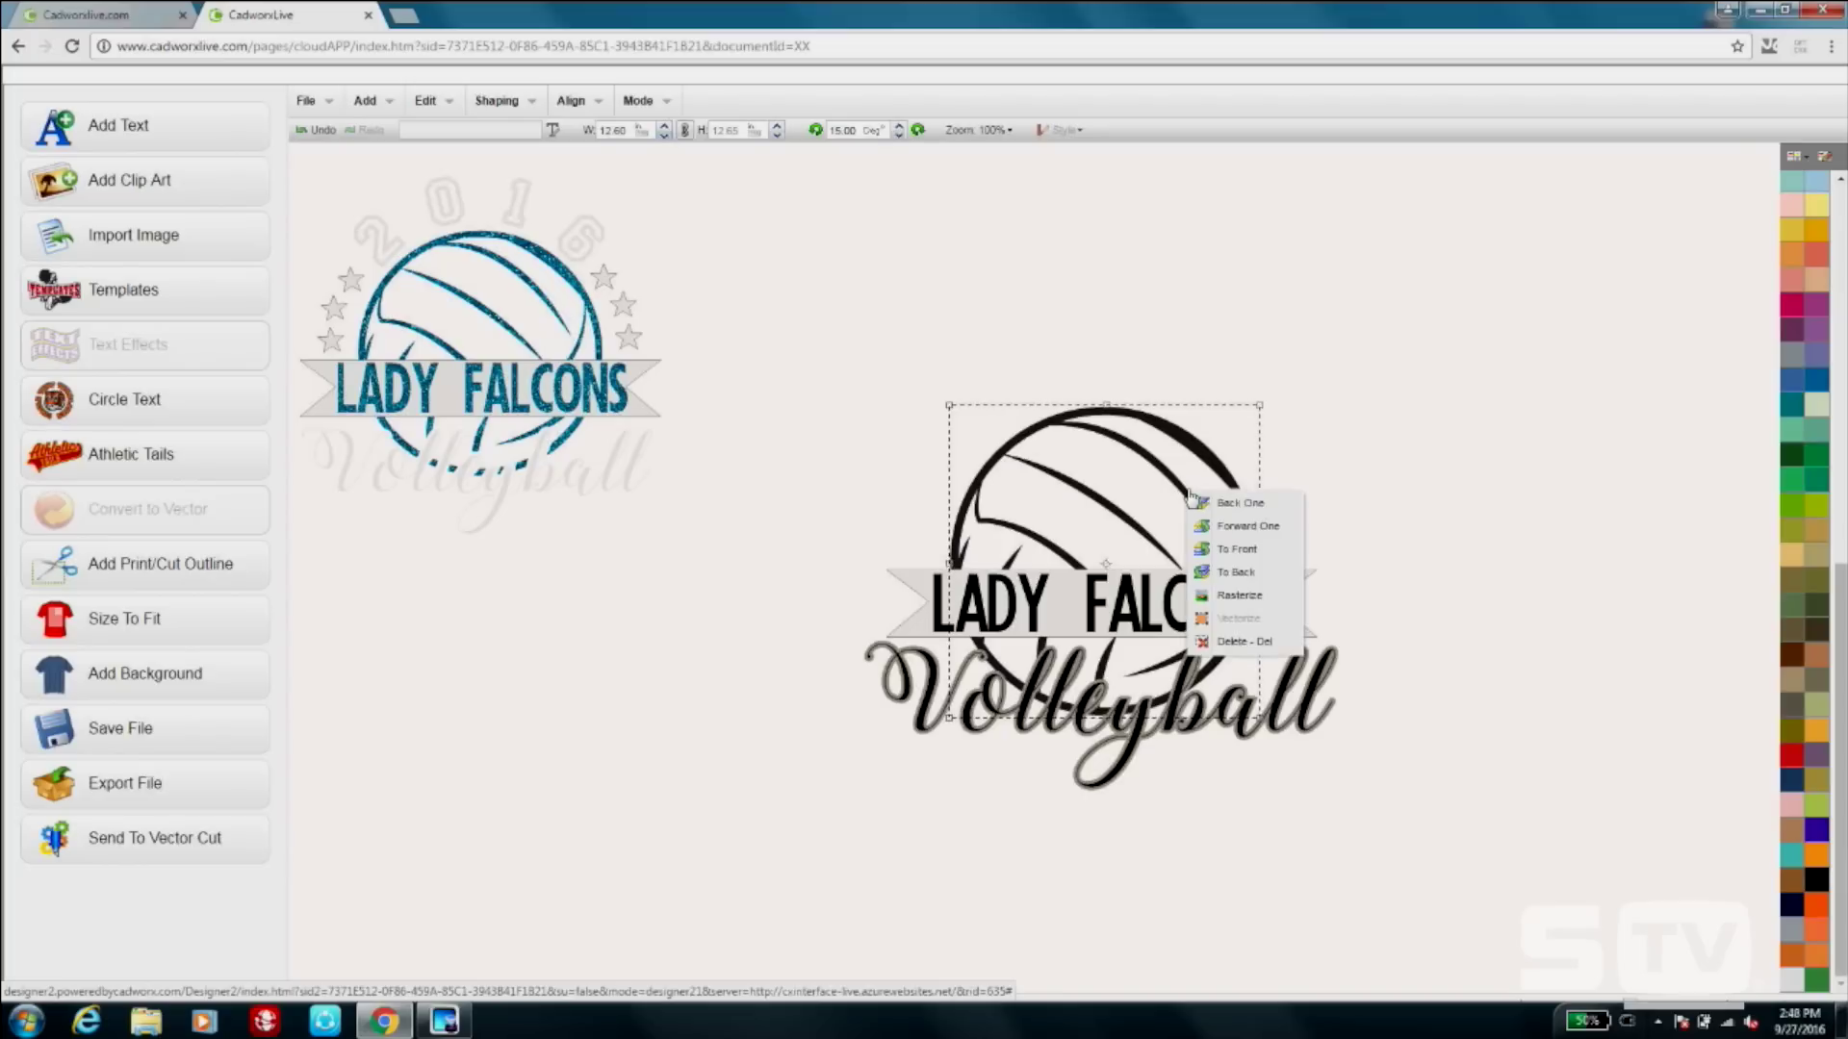
pyautogui.click(1242, 568)
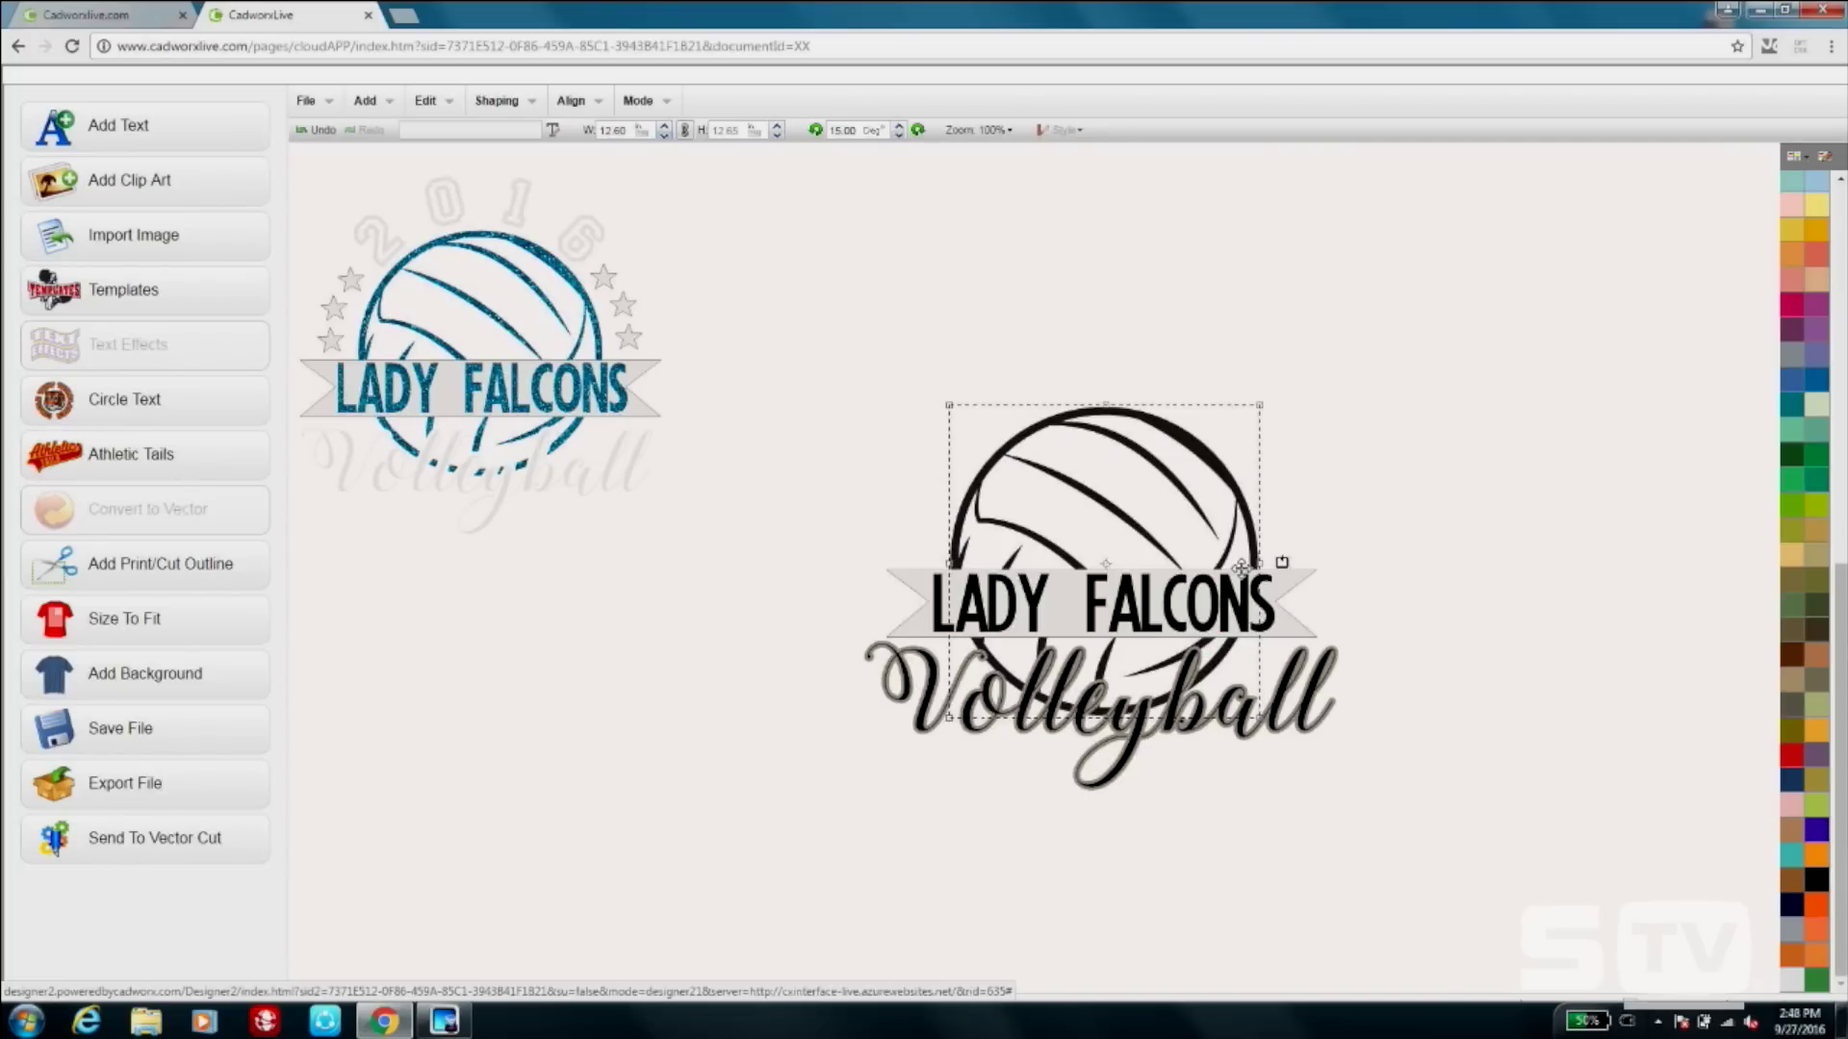
# Select the script and ball and apply Back Minus Front to cut the script out.
pyautogui.click(1320, 710)
pyautogui.keyDown('shift'); pyautogui.click(1183, 492); pyautogui.keyUp('shift')
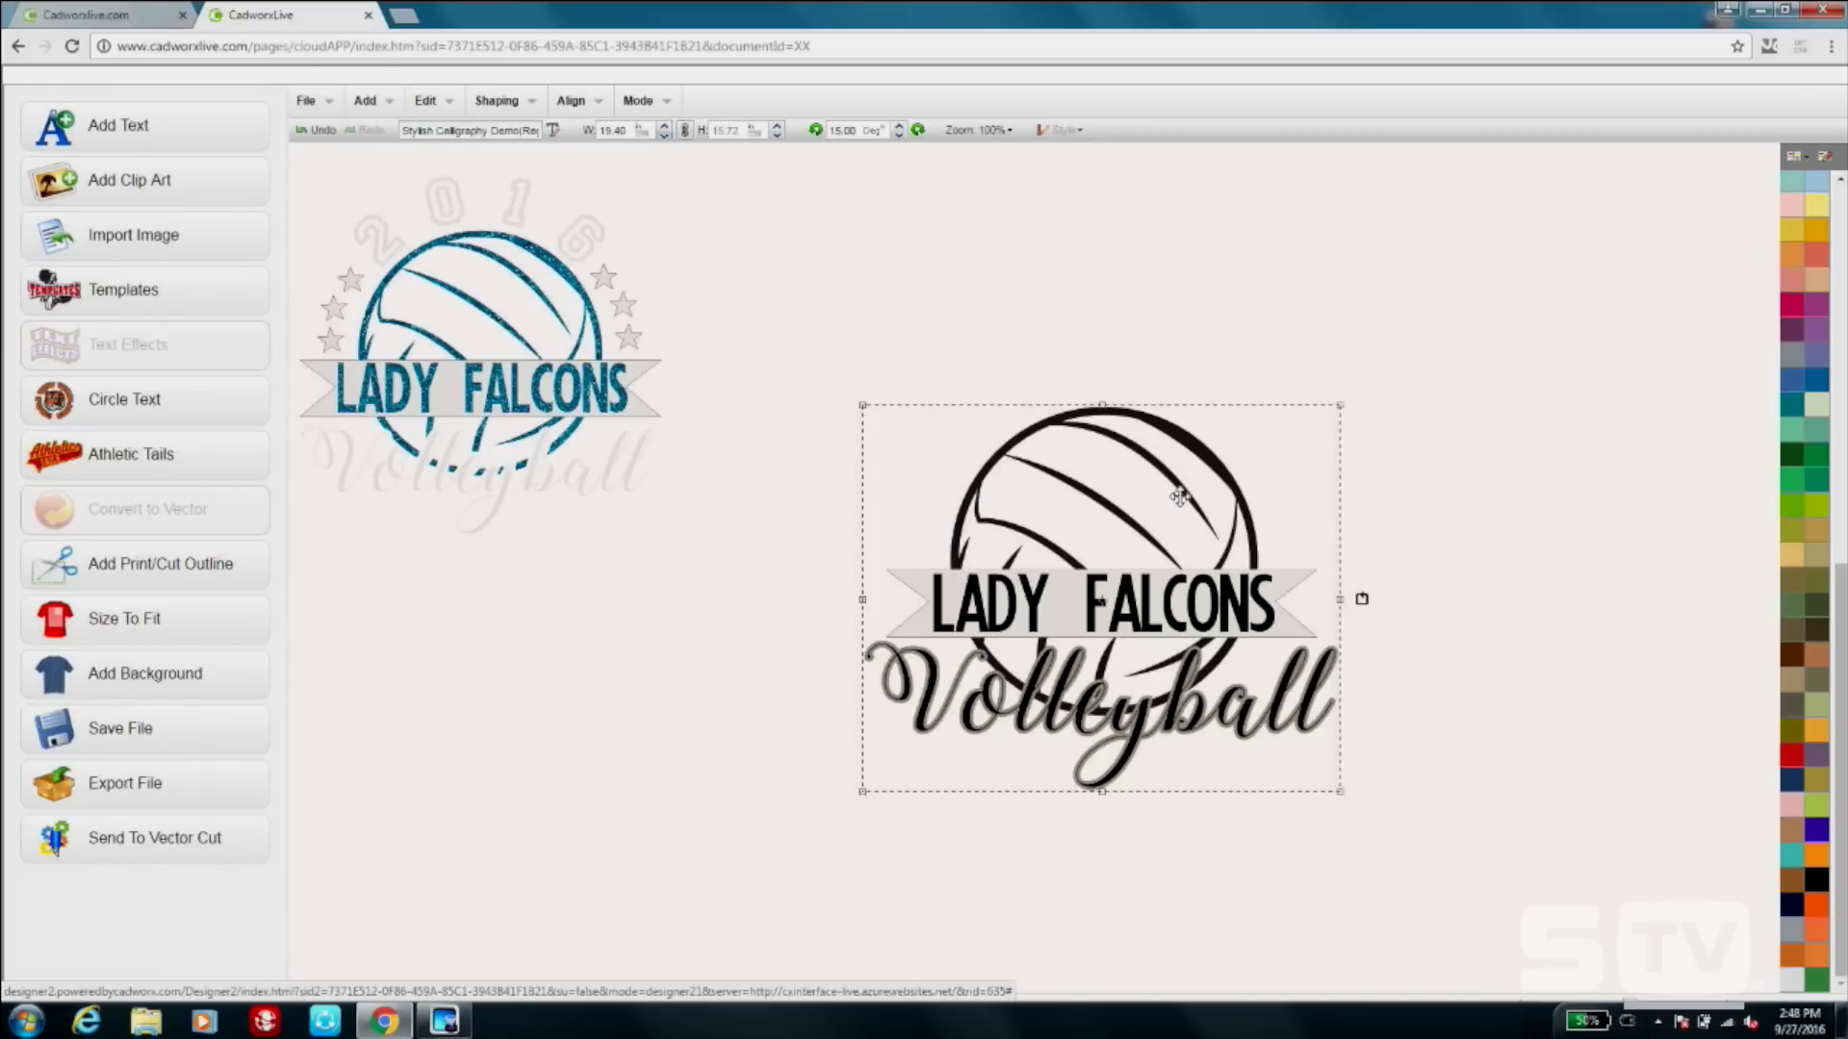
pyautogui.click(498, 100)
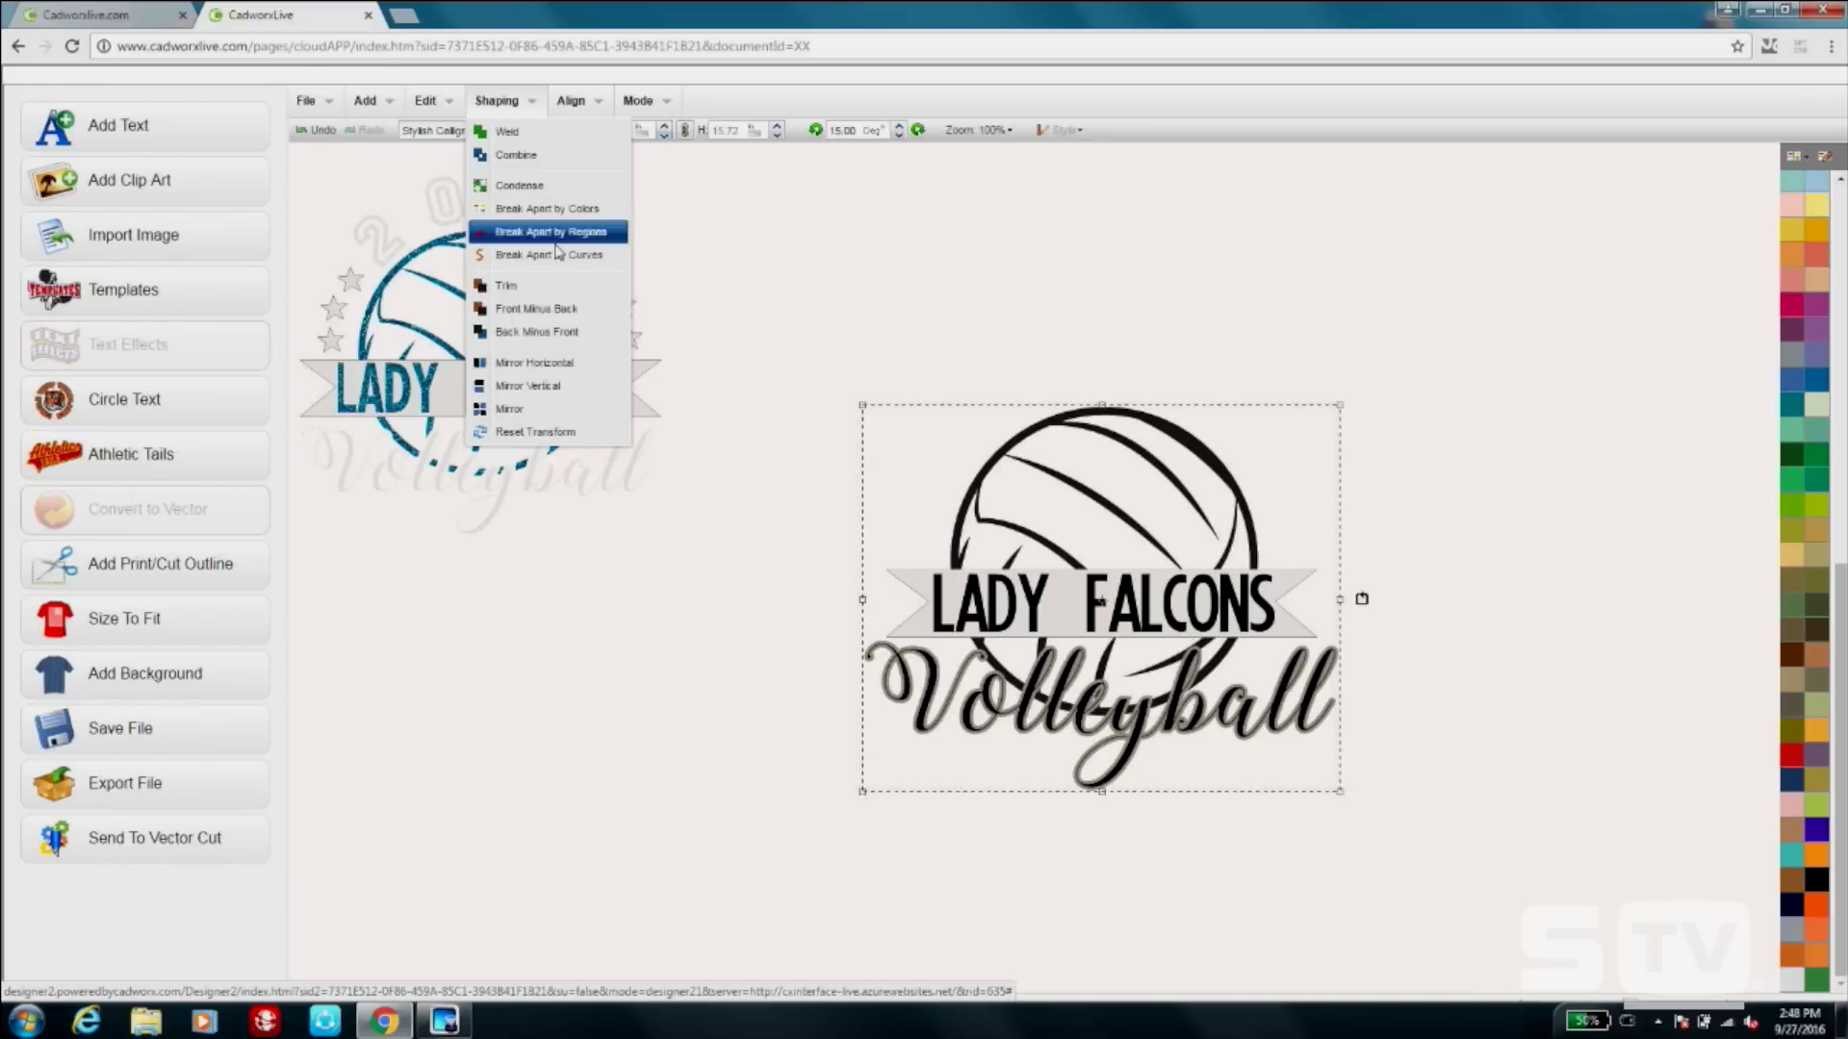
pyautogui.click(567, 334)
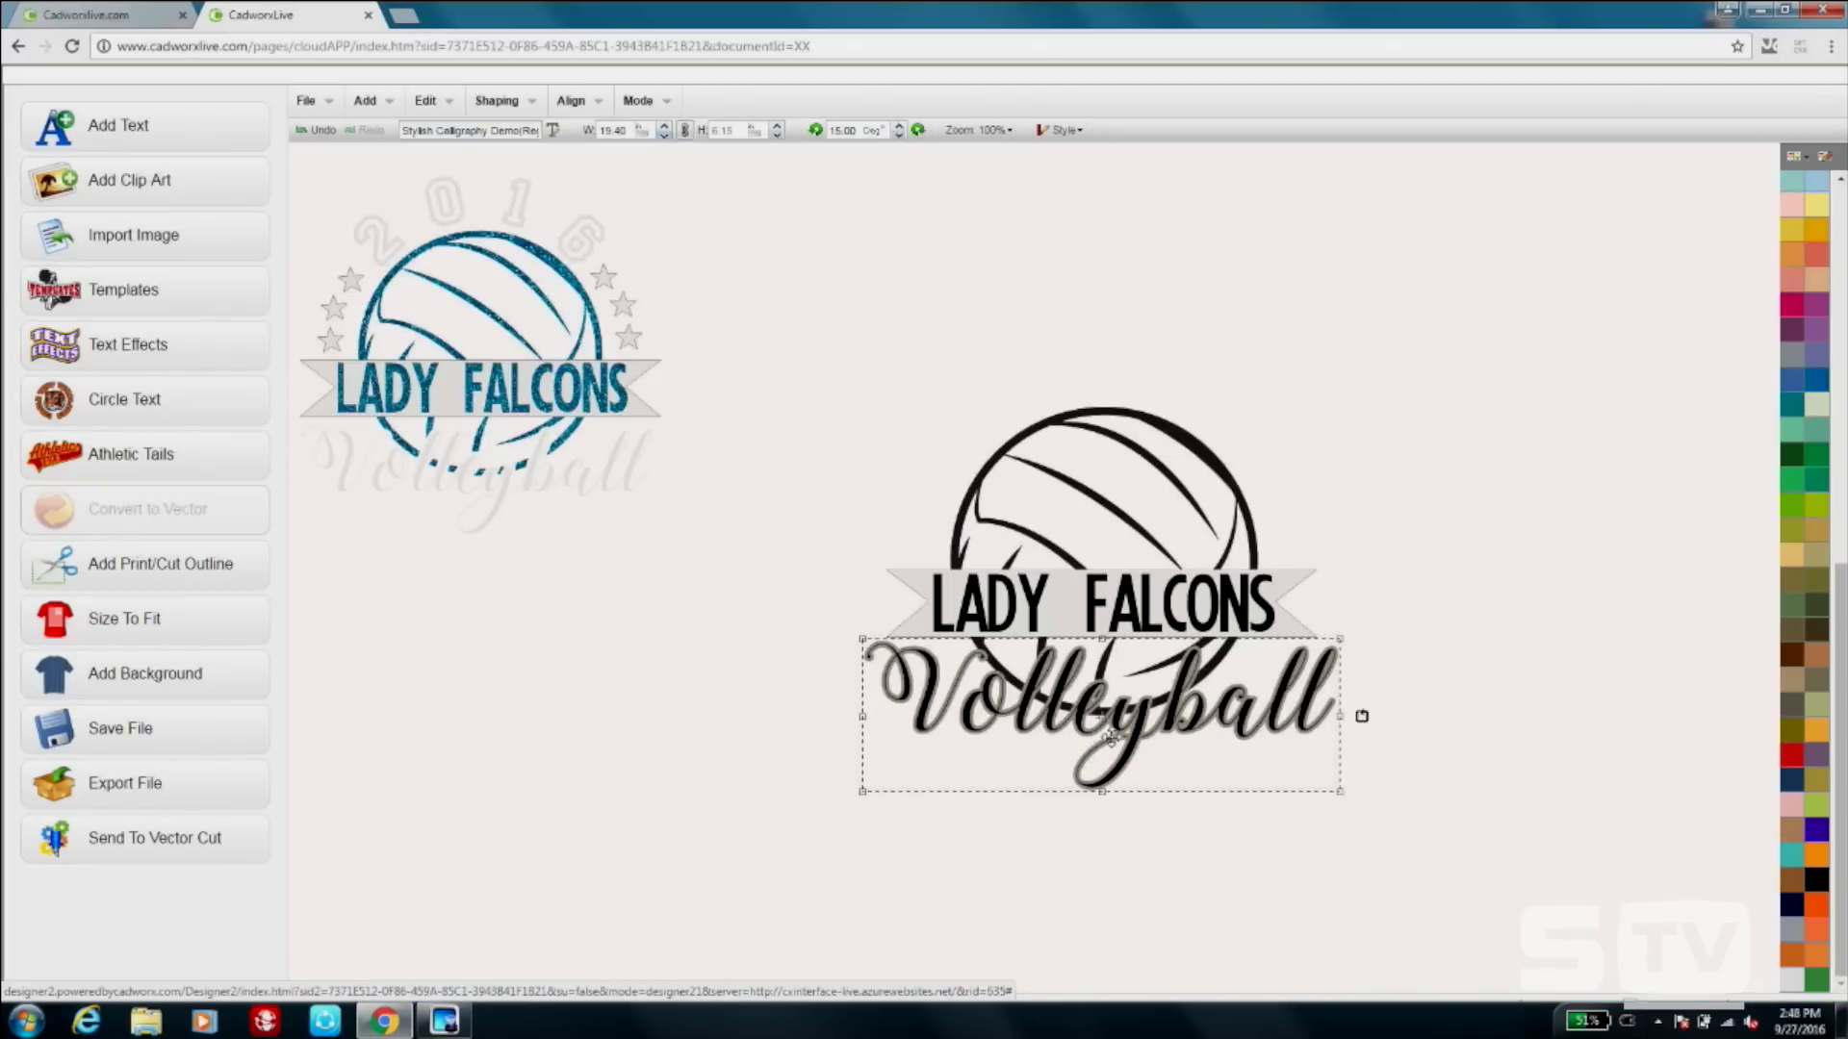
# Remove the grey Contour effect from the Volleyball text so it is plain black.
pyautogui.doubleClick(1128, 720)
pyautogui.click(811, 711)
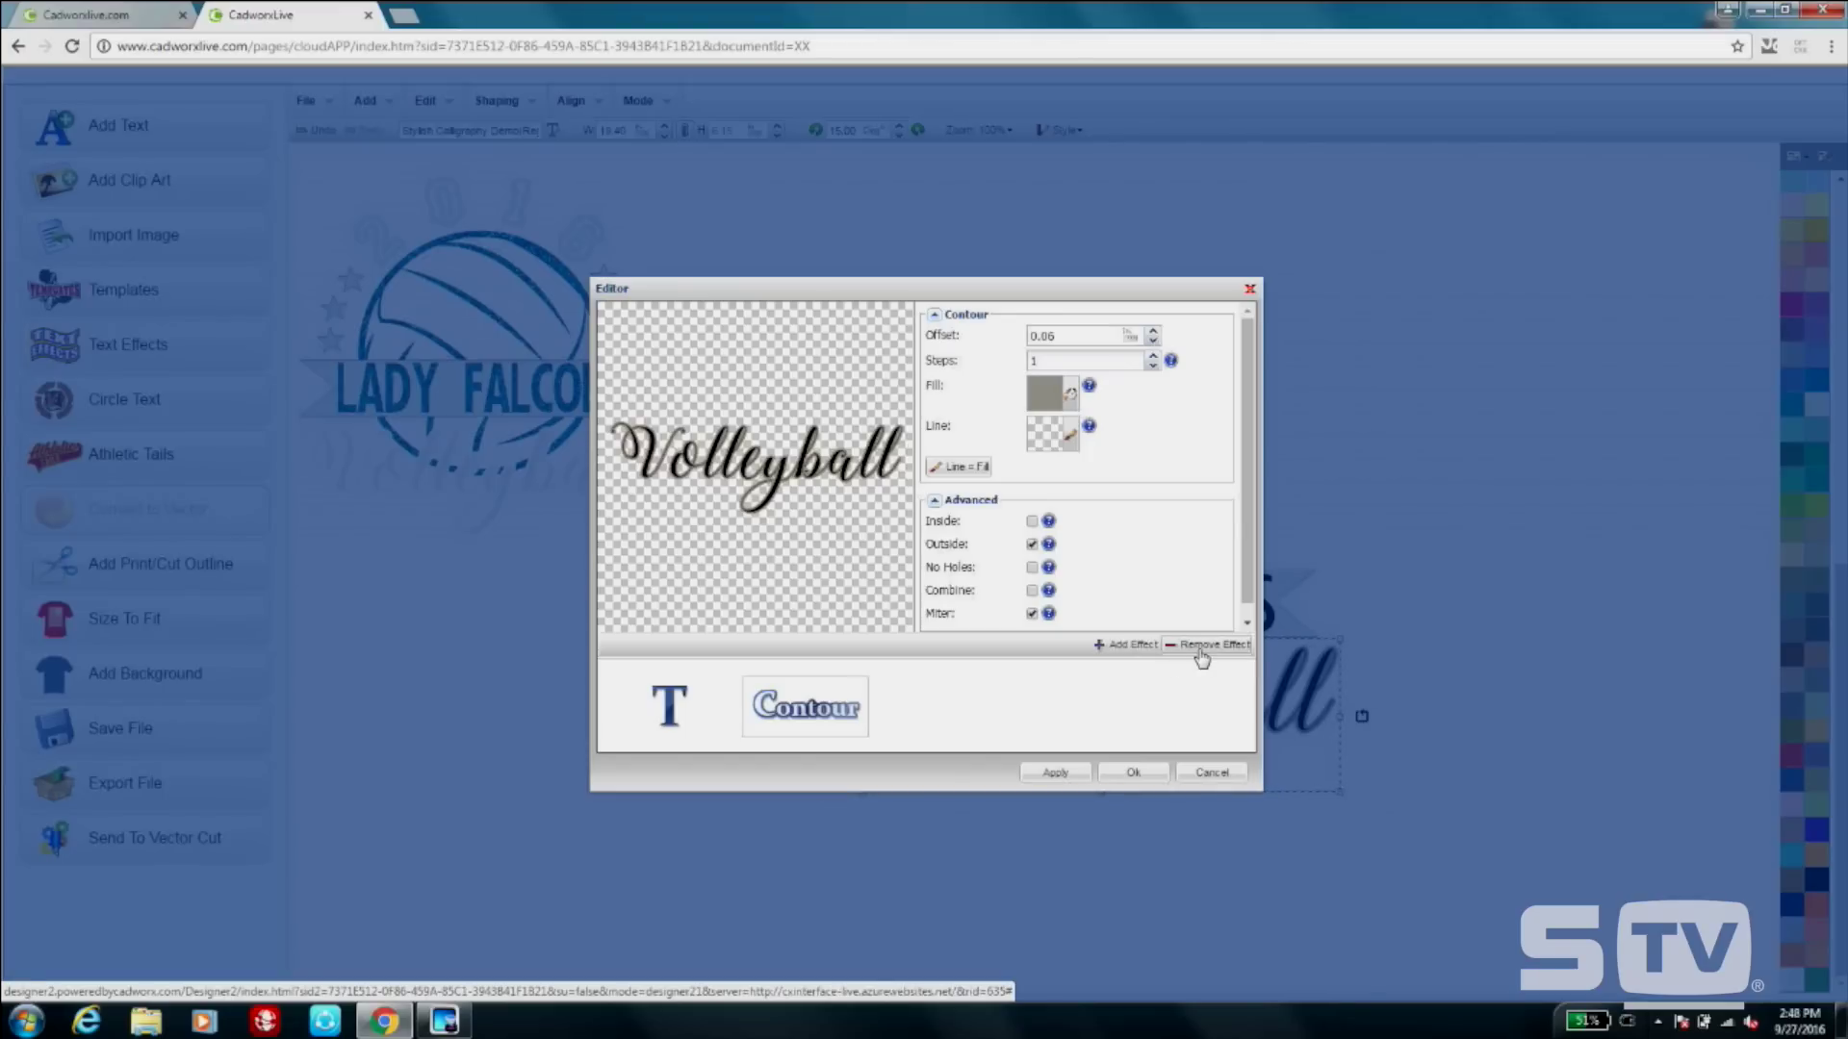
pyautogui.click(1208, 645)
pyautogui.click(1133, 773)
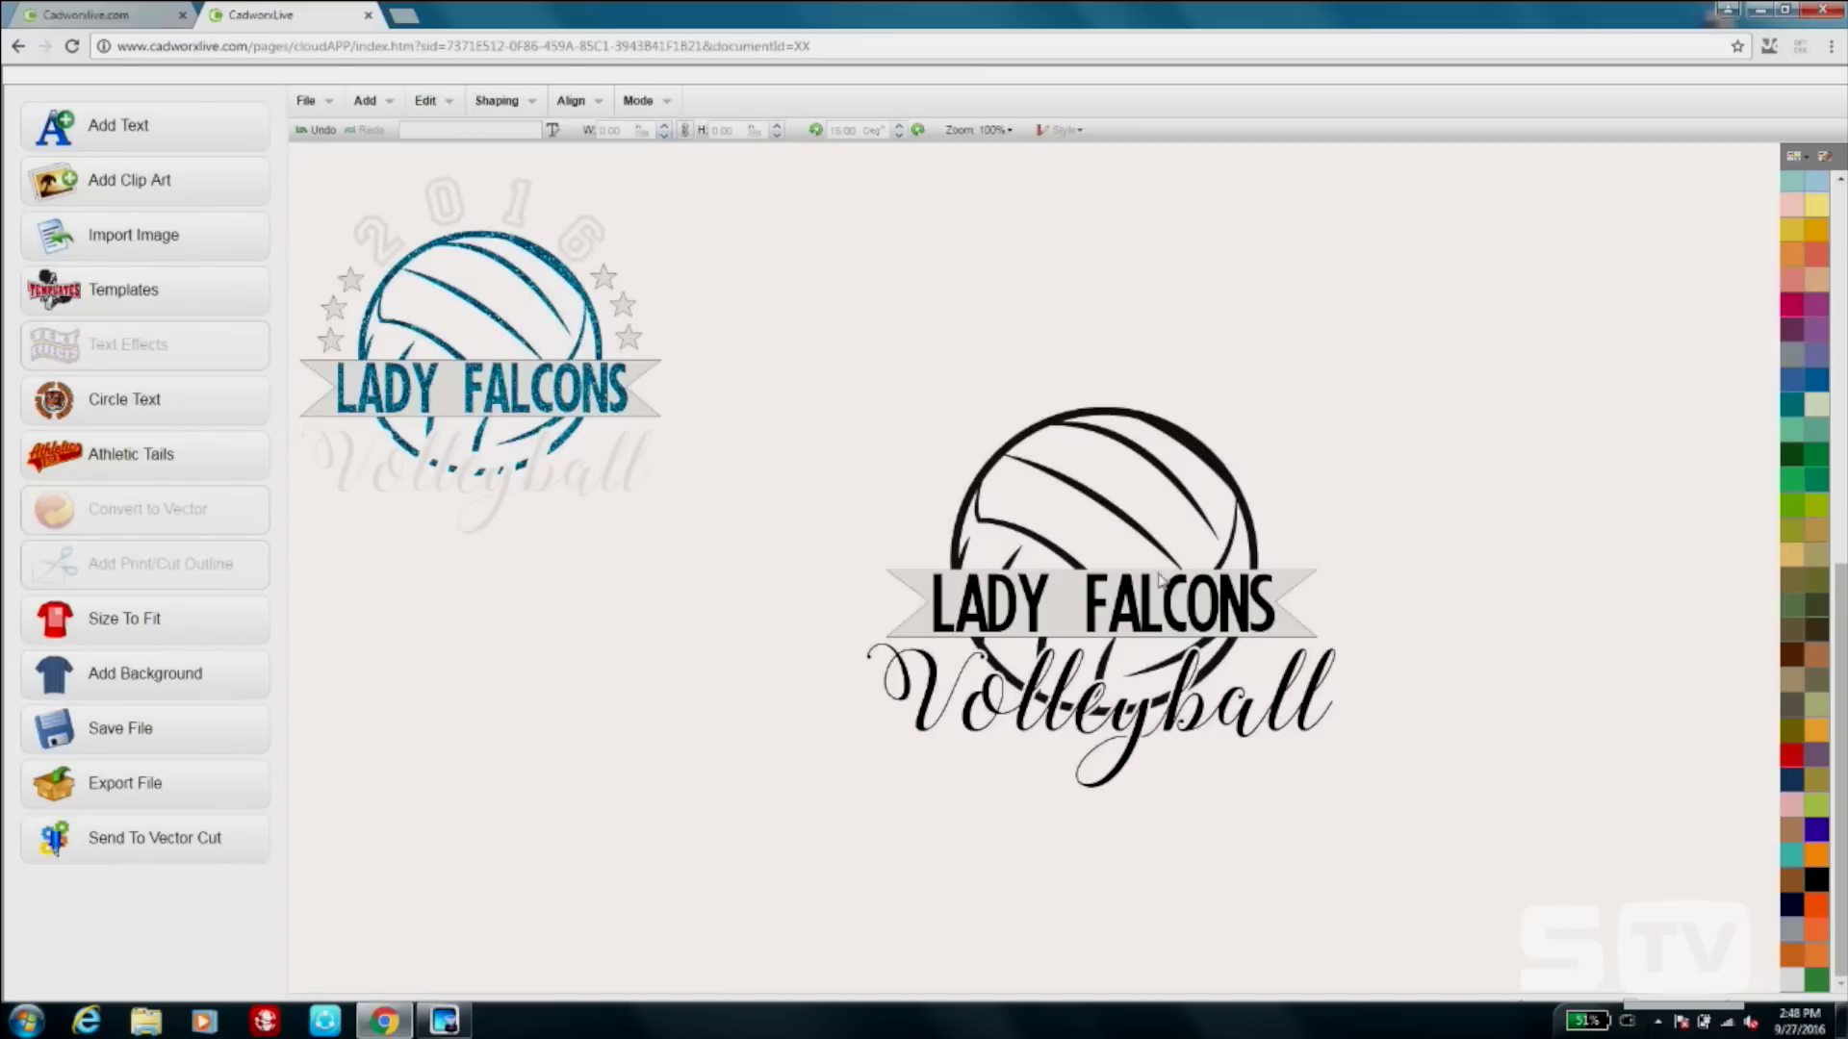
pyautogui.click(767, 317)
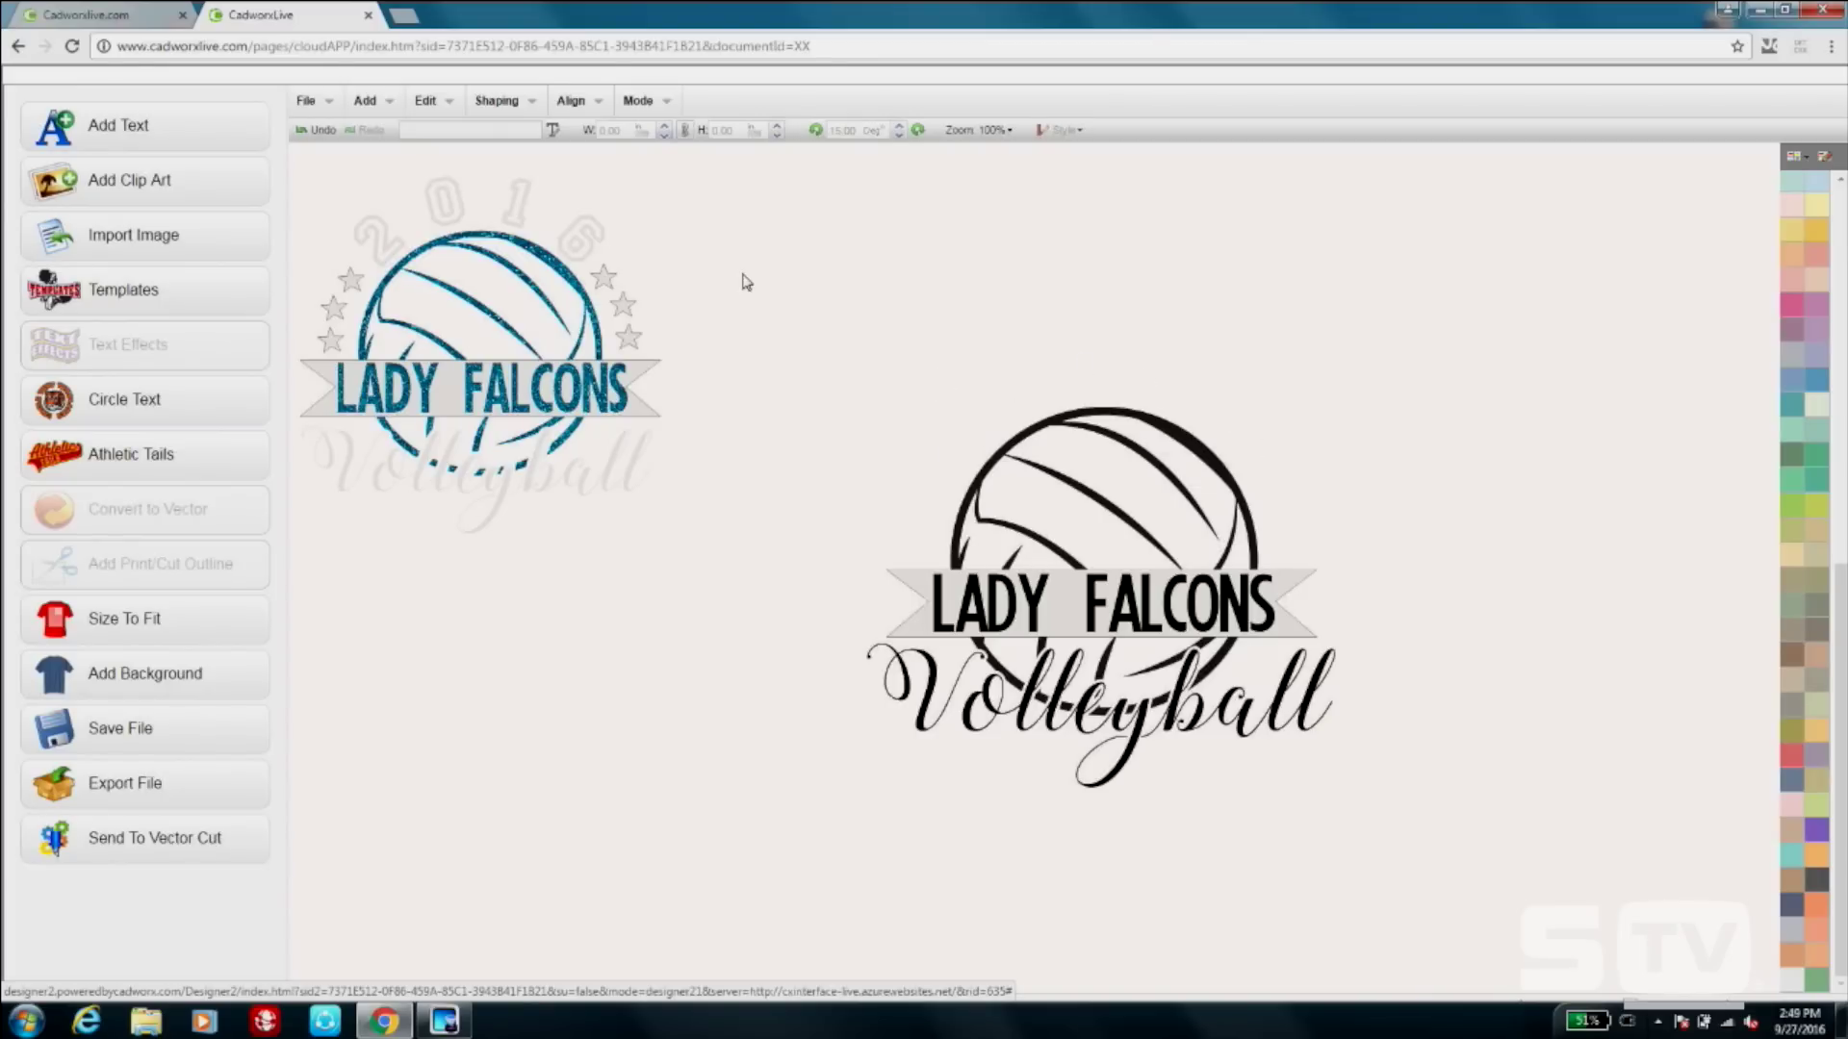
# Add a text object reading 2016 in the Allstar font.
pyautogui.click(198, 156)
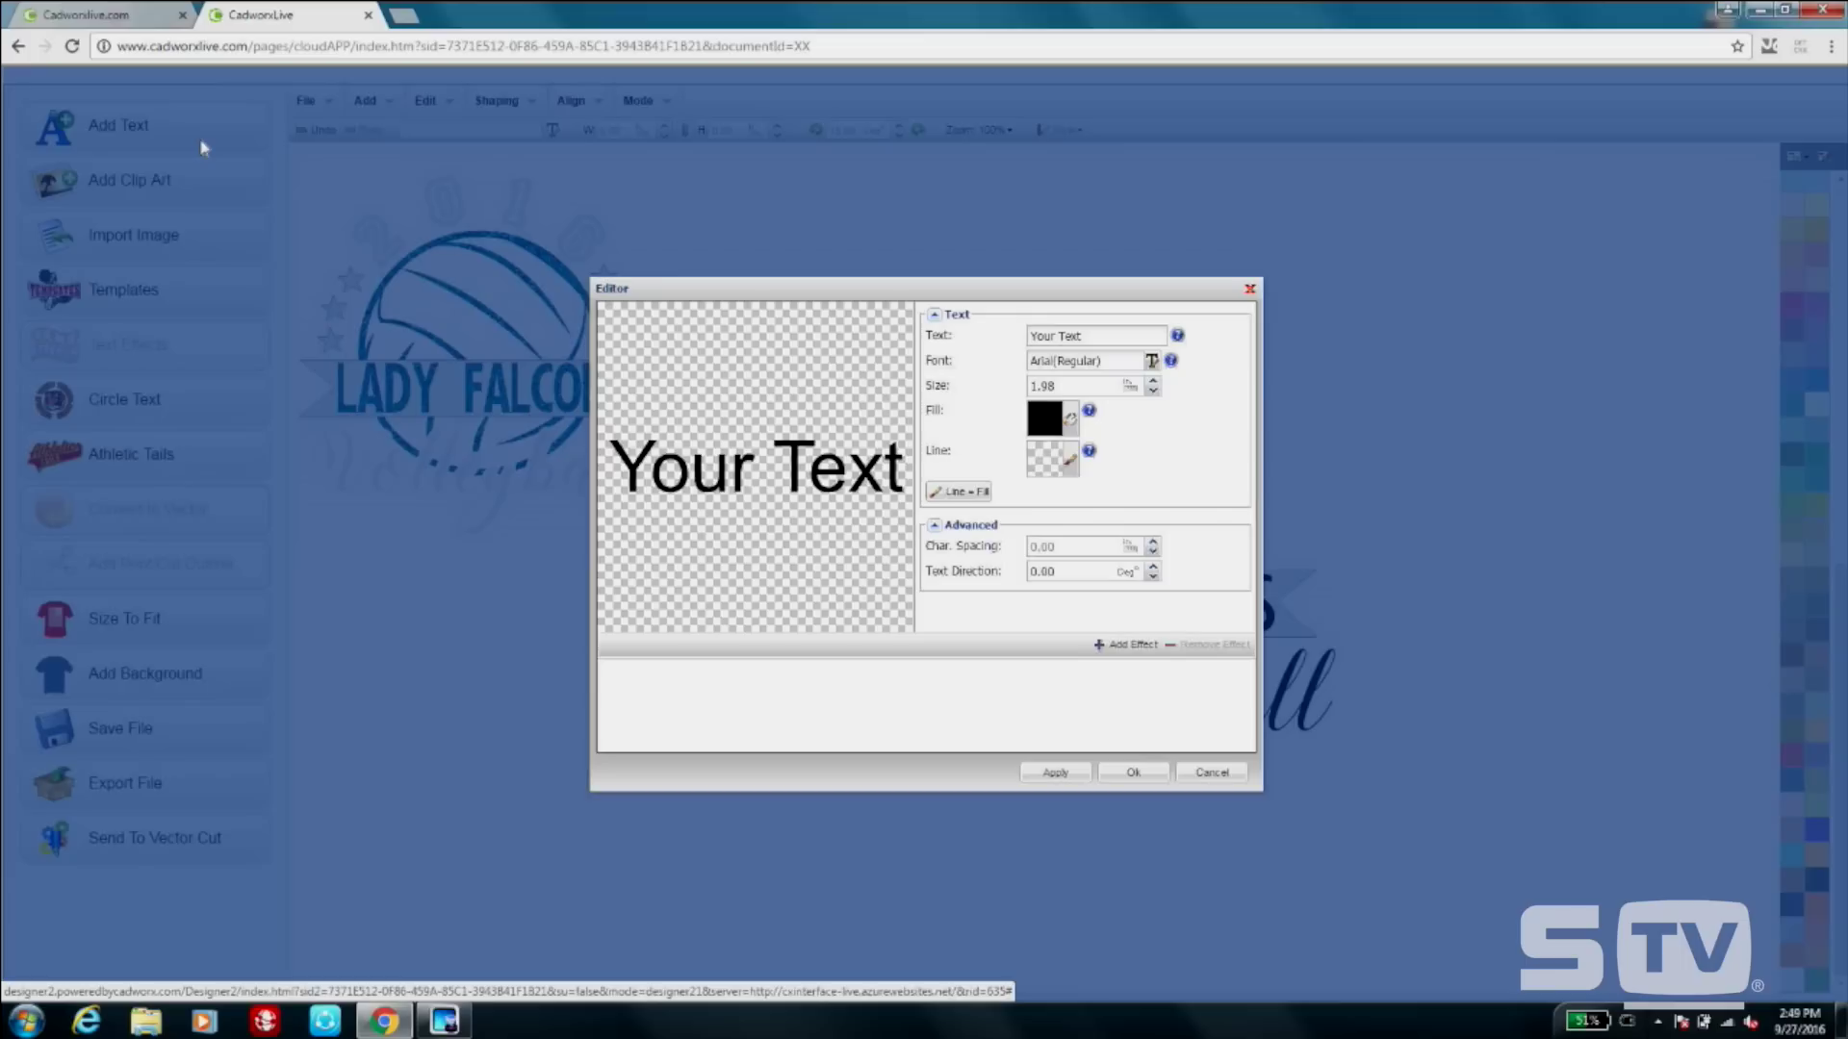
pyautogui.click(1103, 337)
pyautogui.write('2016')
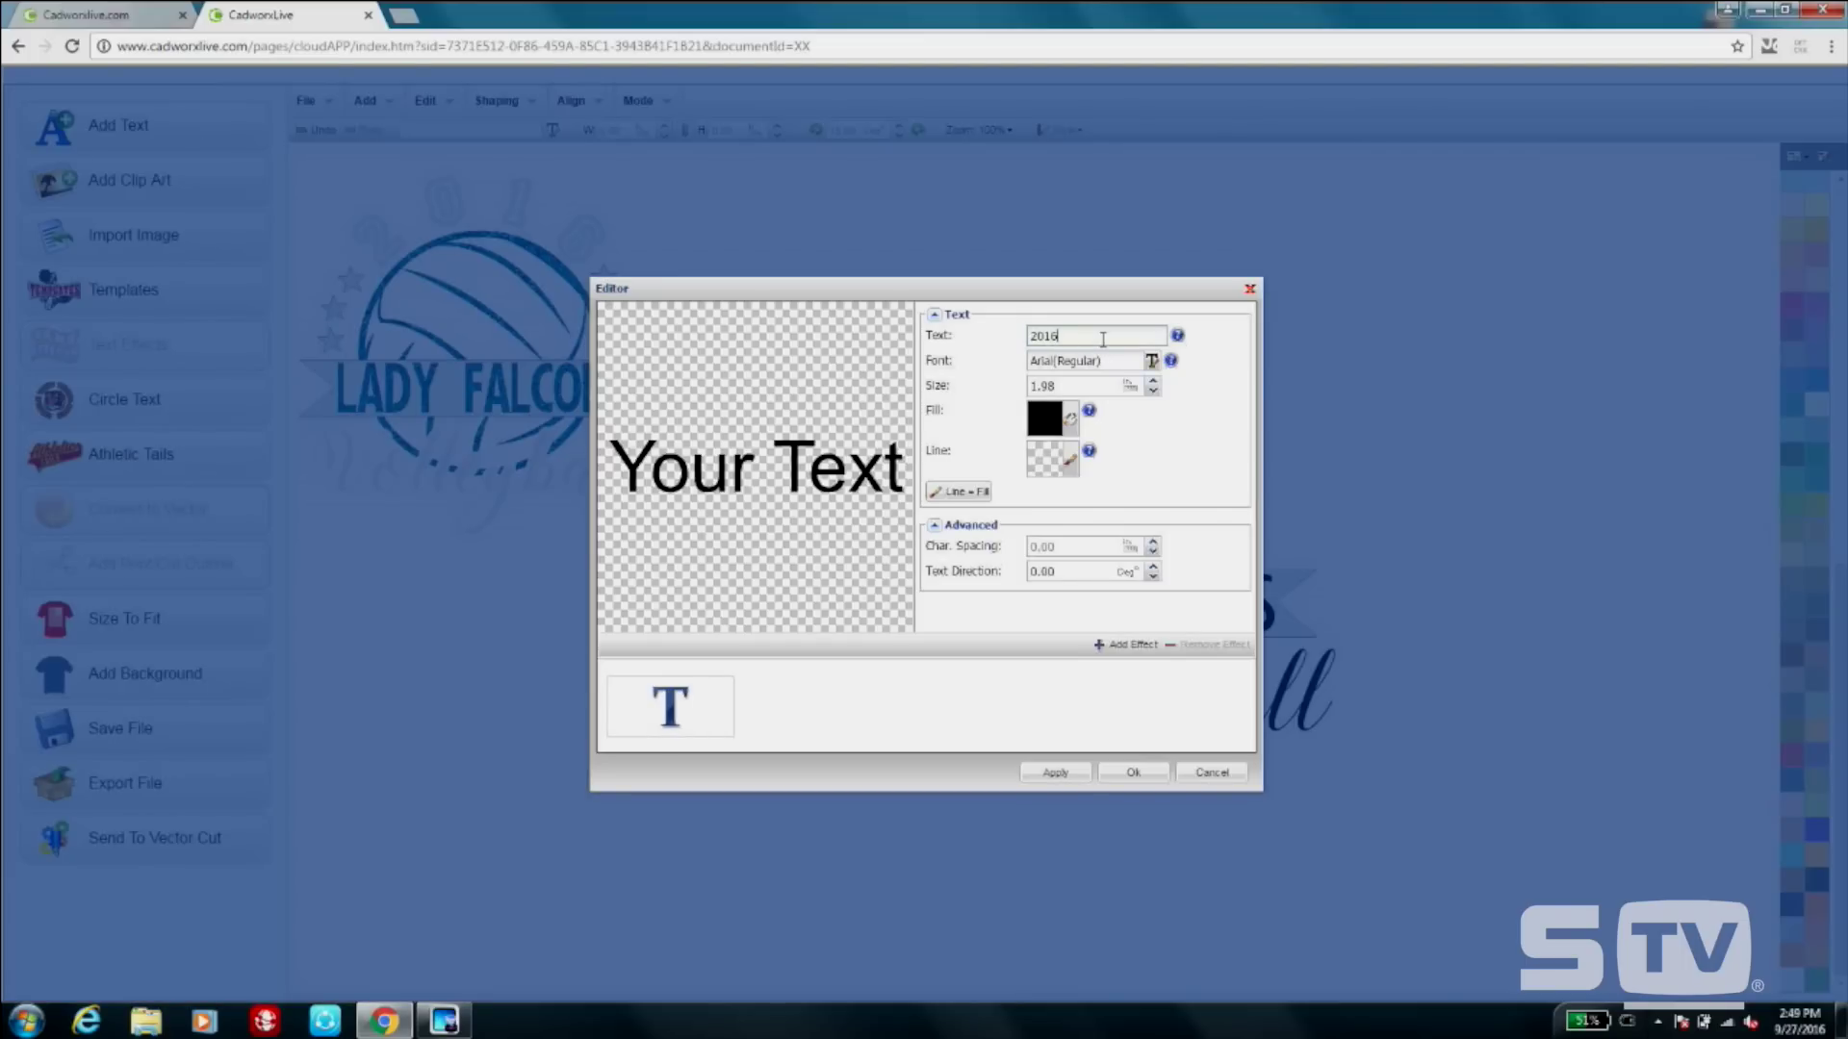
pyautogui.click(1151, 361)
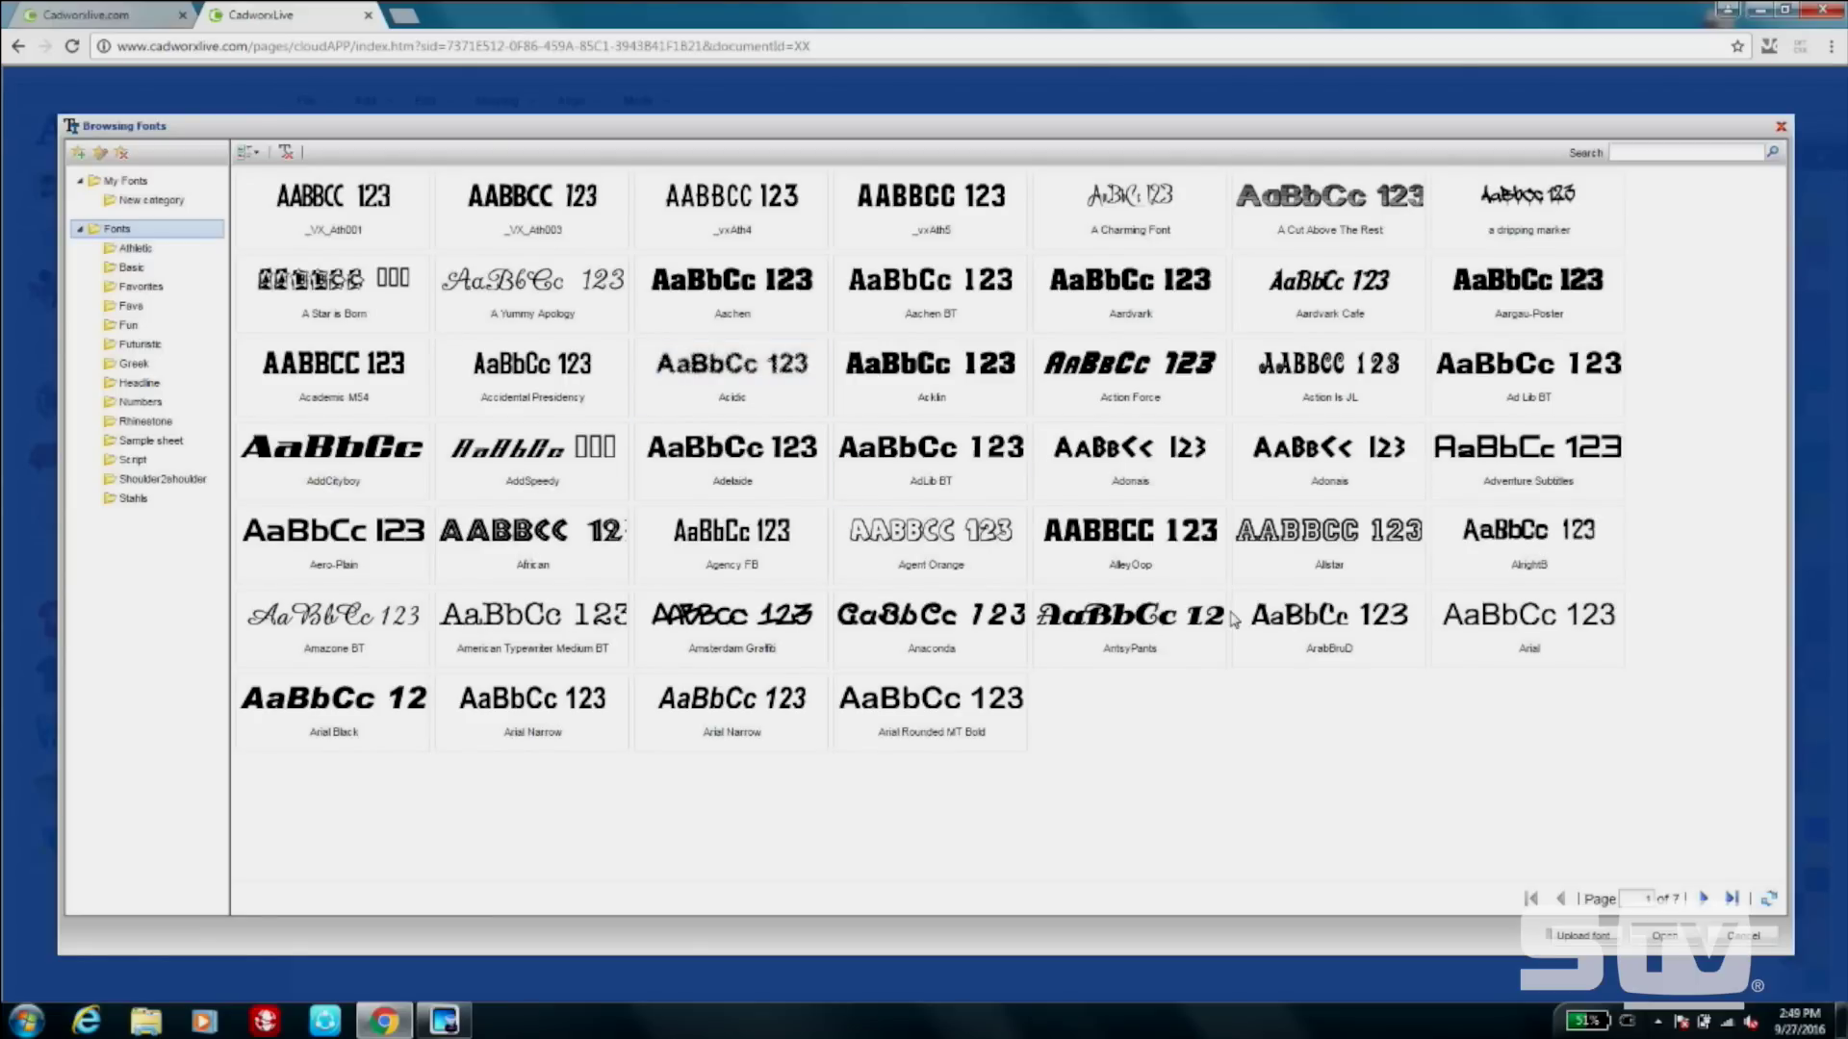
pyautogui.doubleClick(1370, 539)
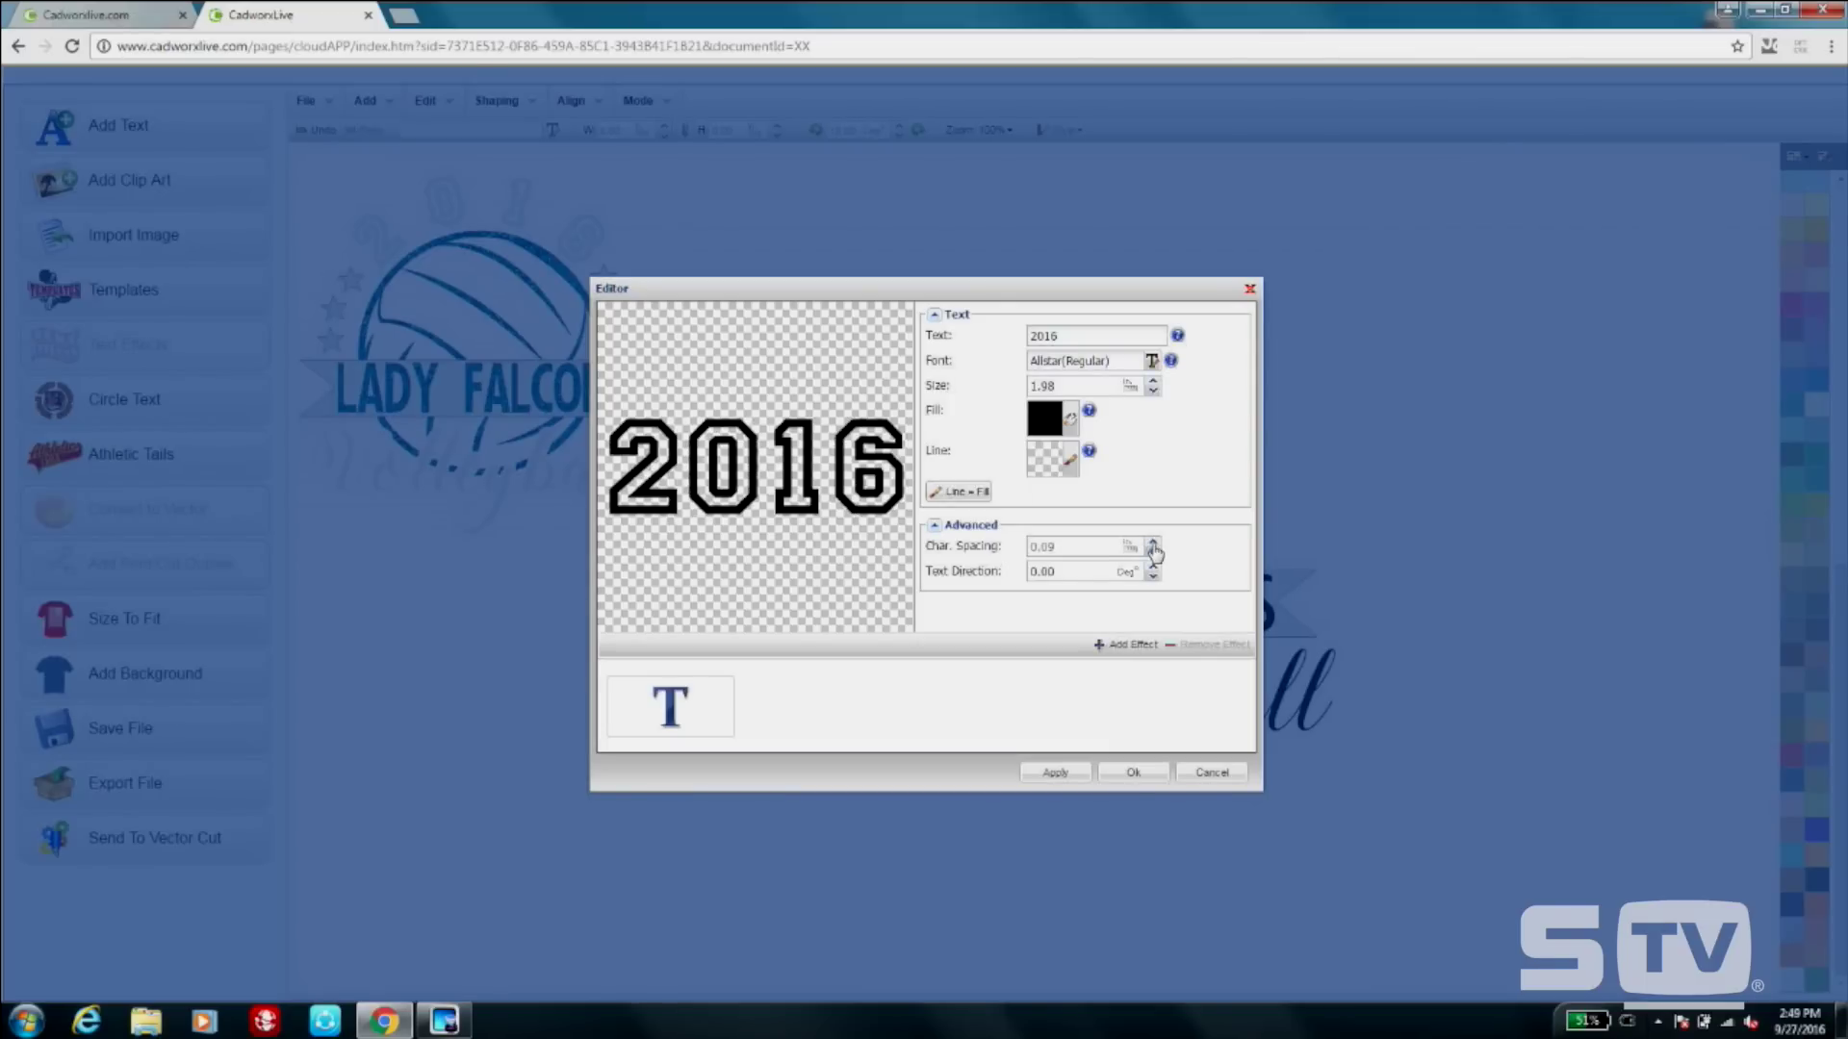
# Curve 2016 with the Circle text effect, widen its character spacing, and place it above the ball.
pyautogui.click(1152, 544)
pyautogui.click(1140, 647)
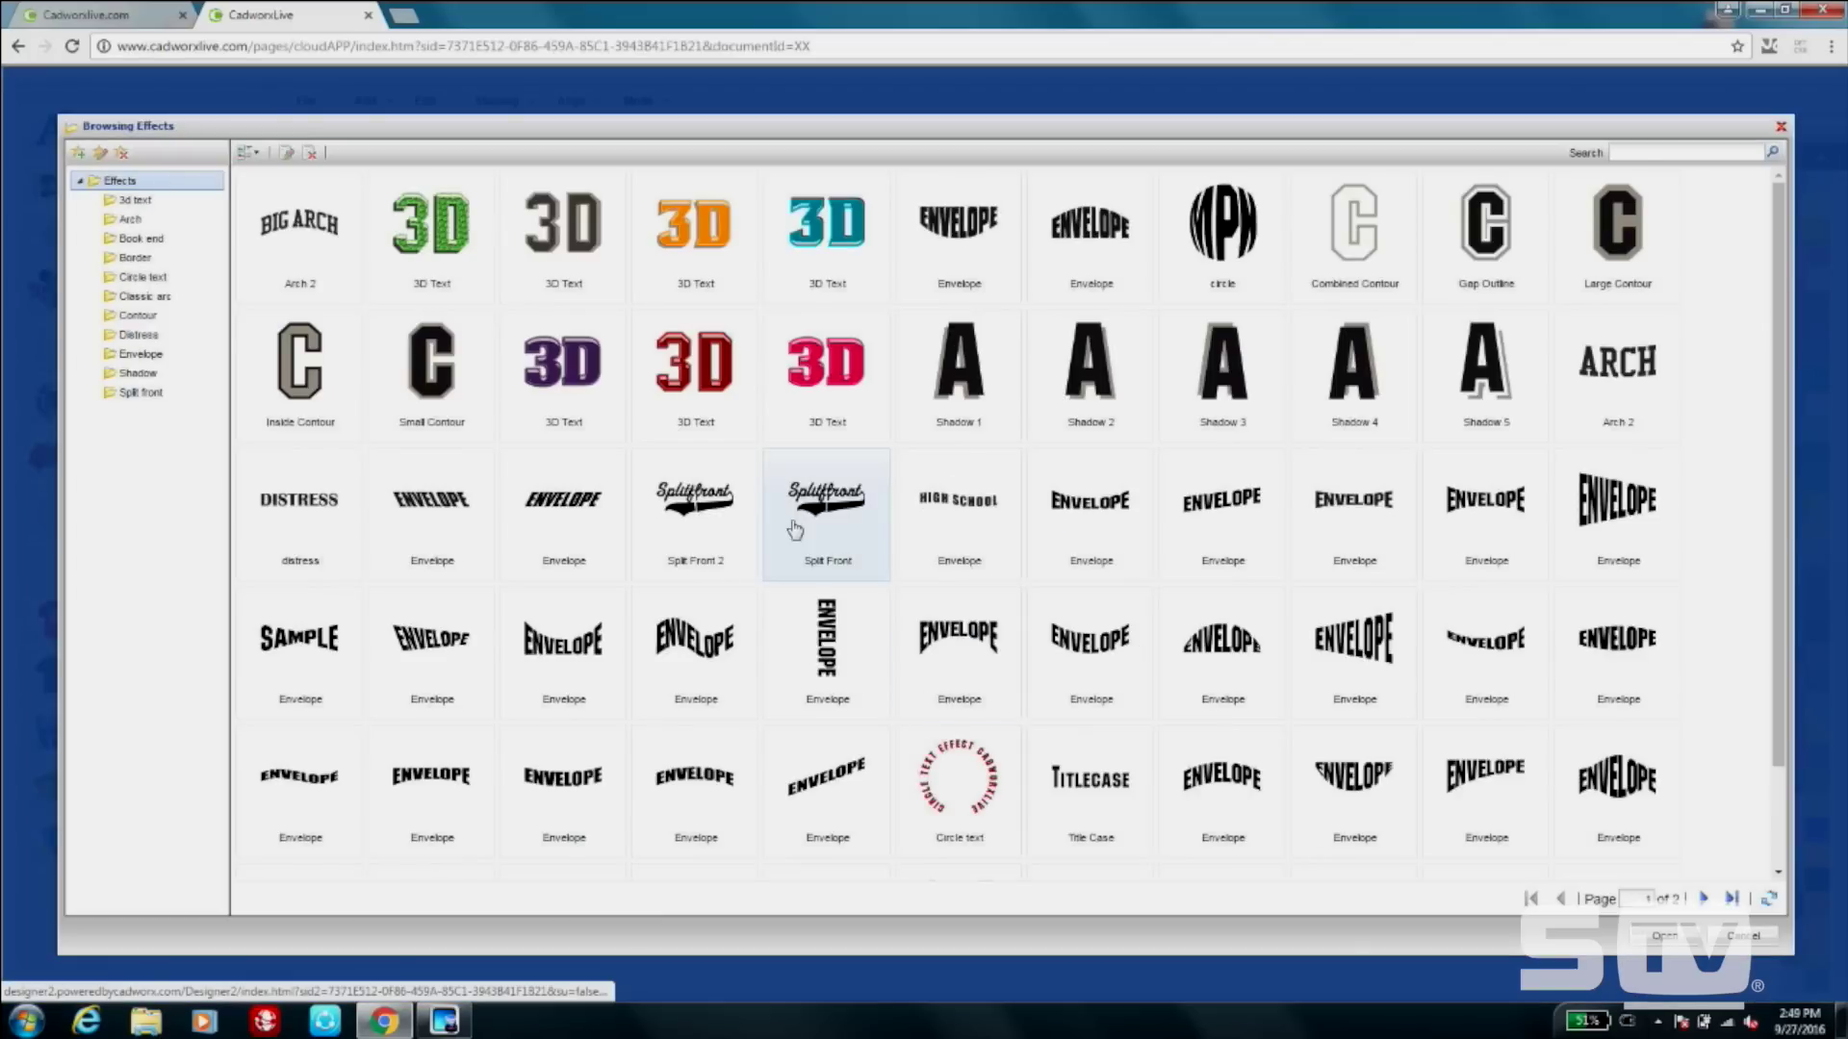
pyautogui.doubleClick(959, 784)
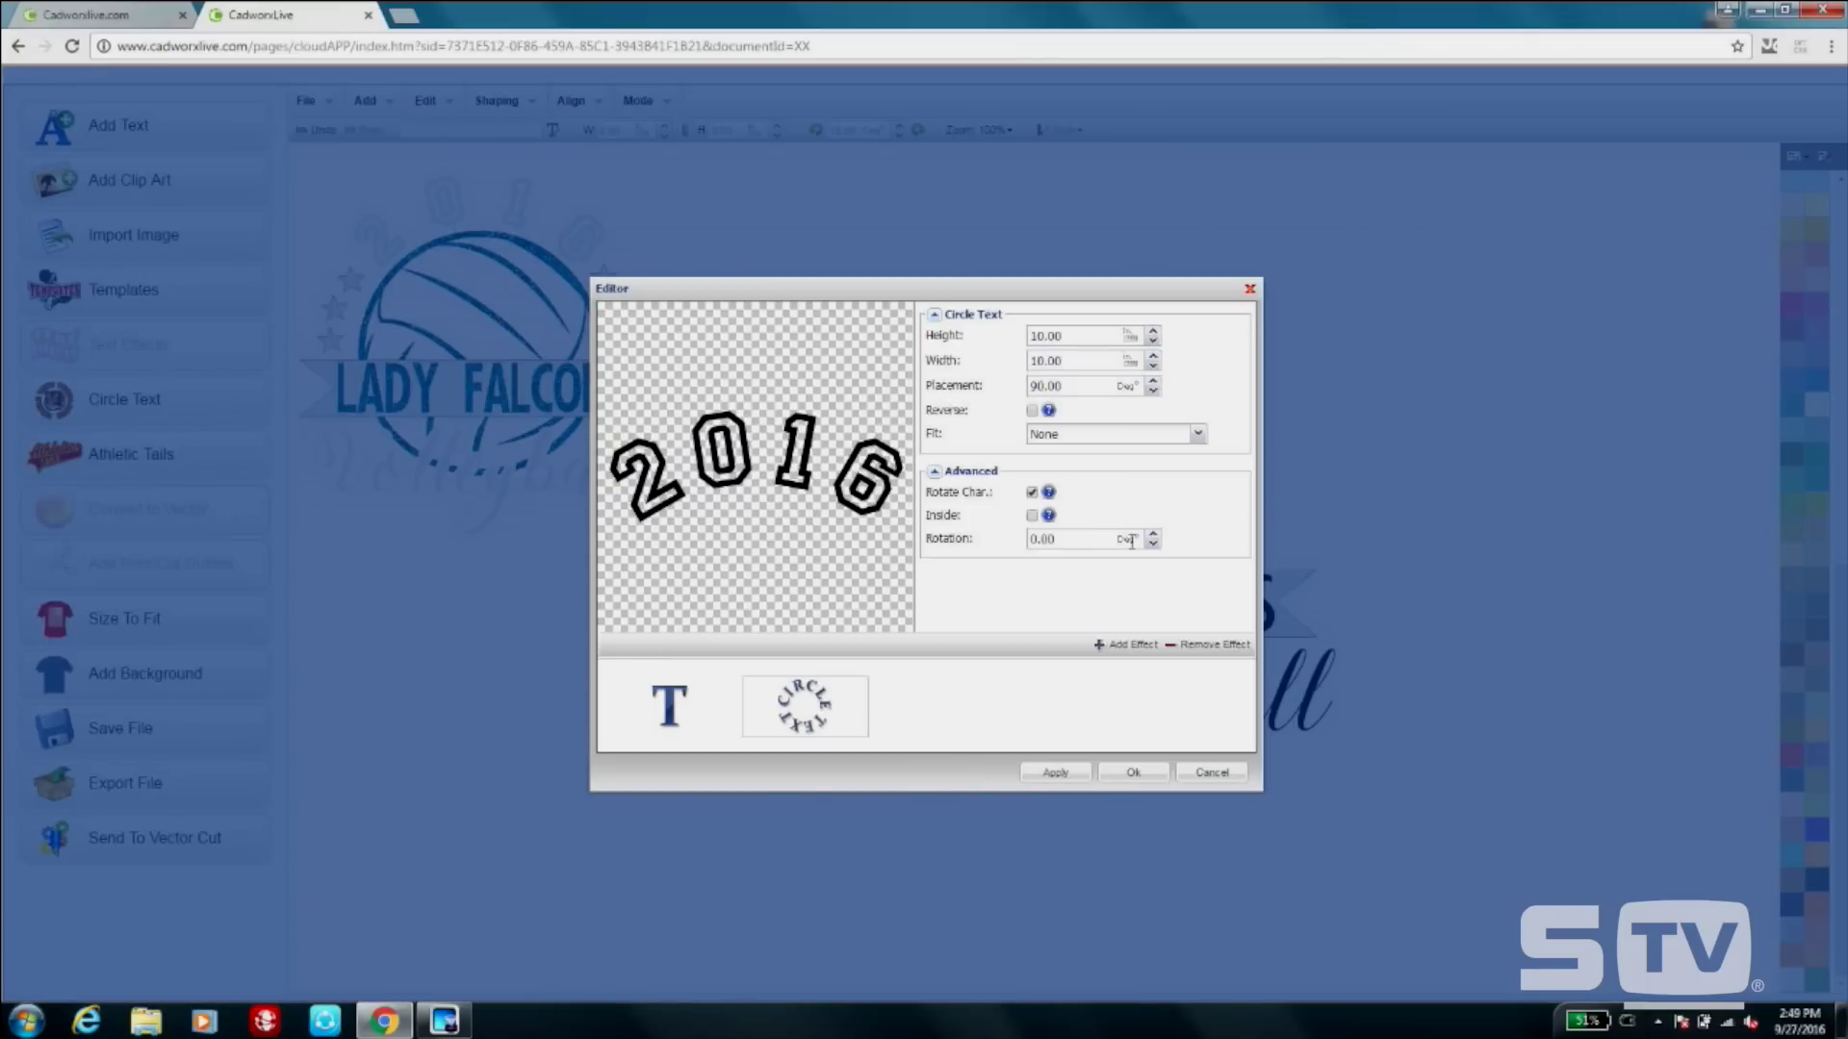
pyautogui.click(689, 712)
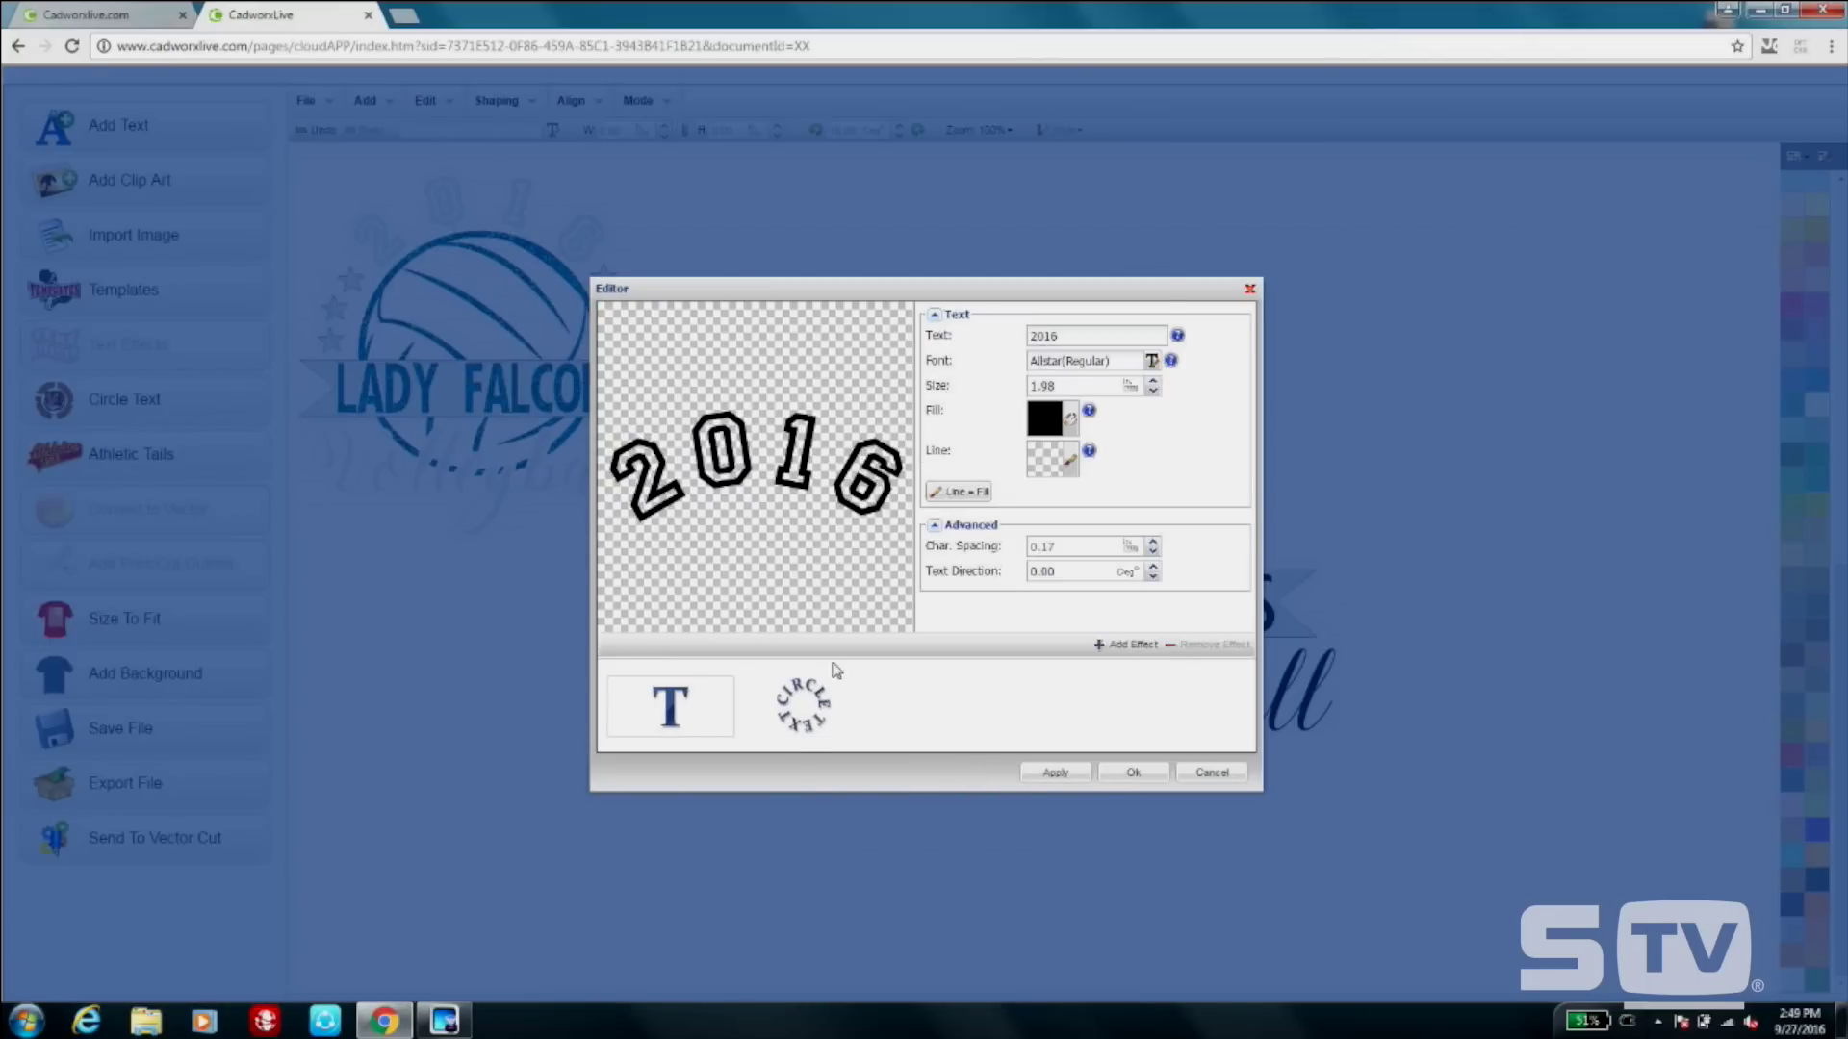
pyautogui.click(1154, 542)
pyautogui.click(1059, 775)
pyautogui.click(1133, 774)
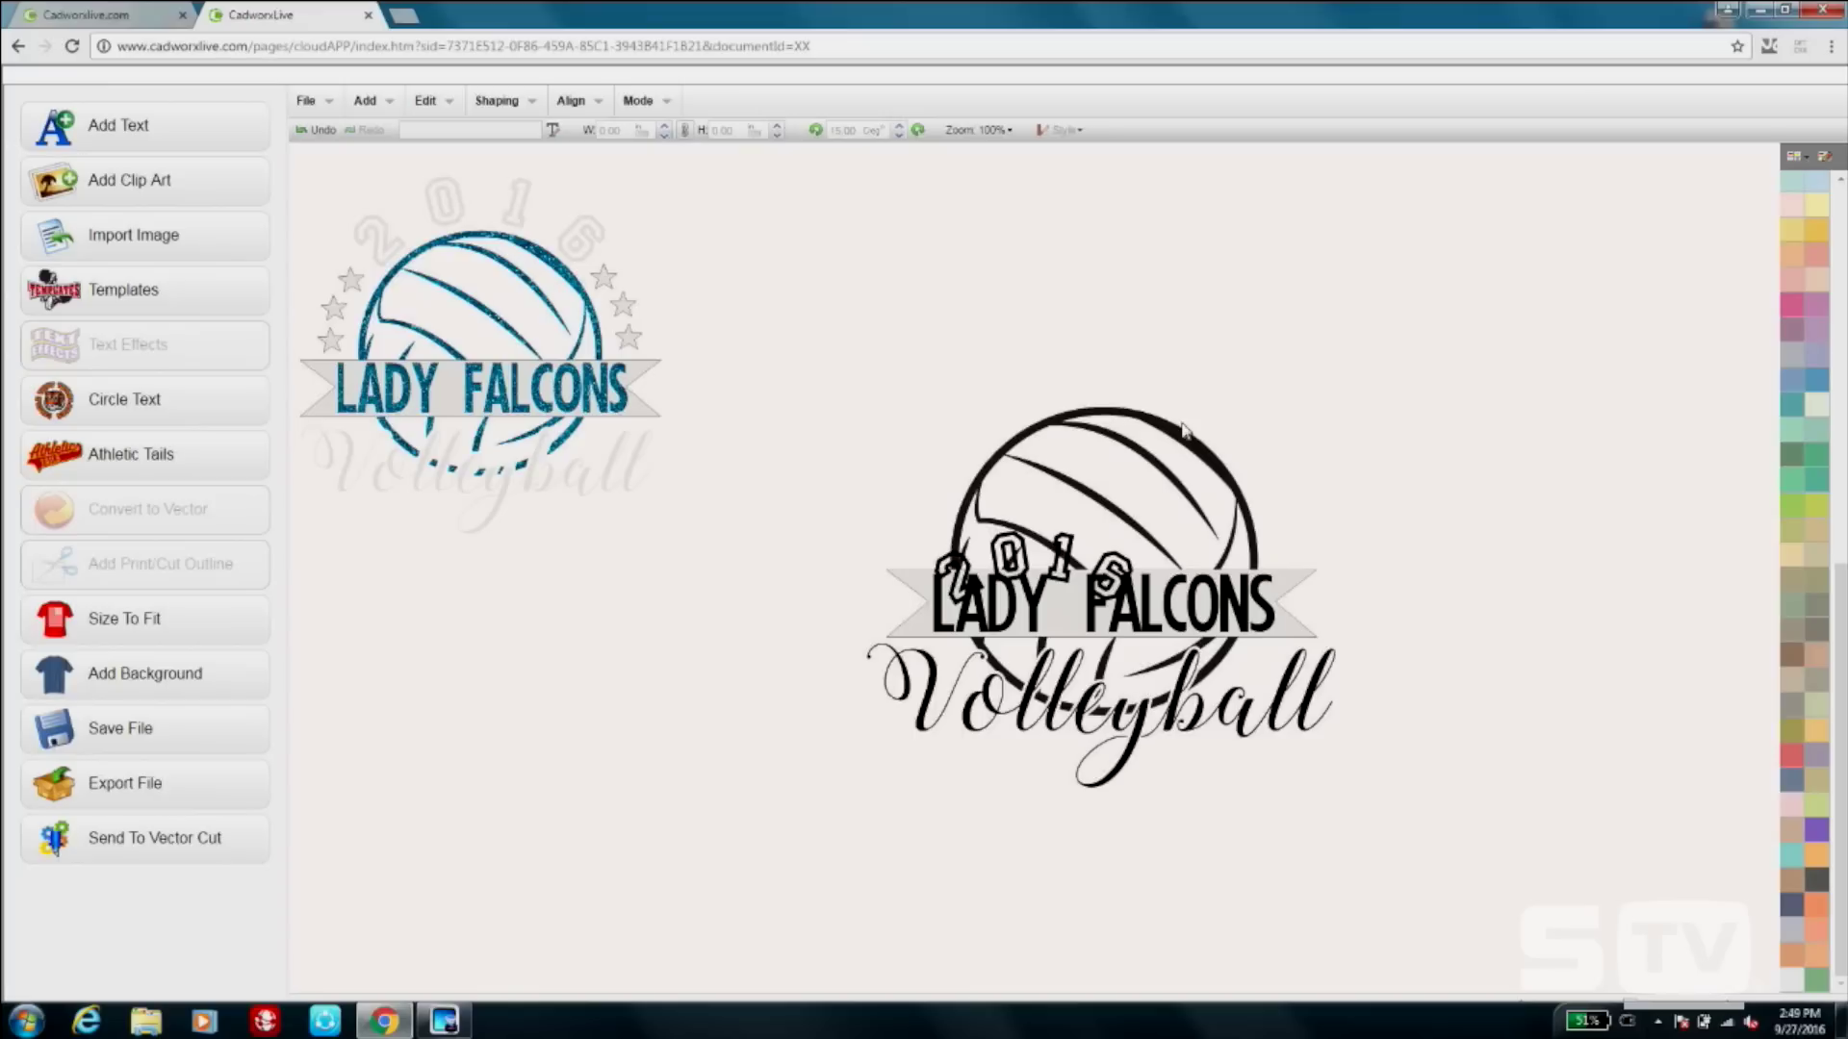
pyautogui.moveTo(1063, 556); pyautogui.dragTo(1213, 405)
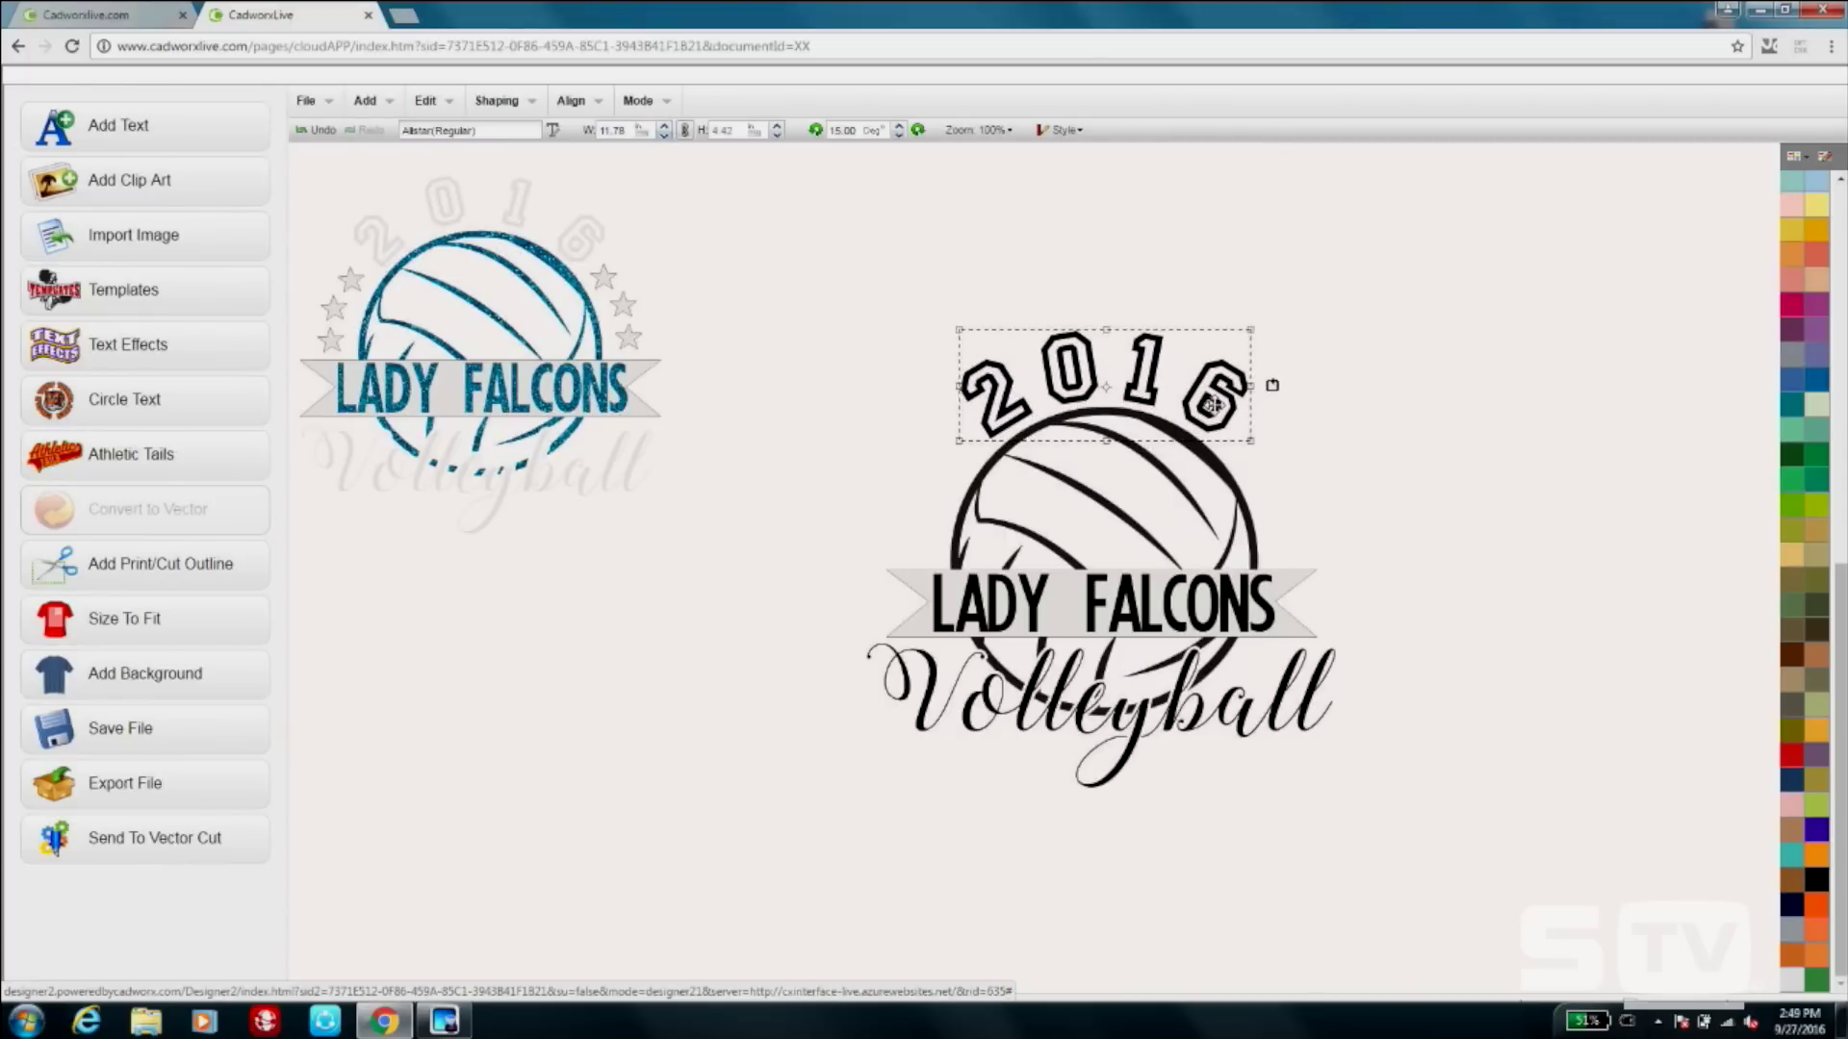
pyautogui.click(1548, 471)
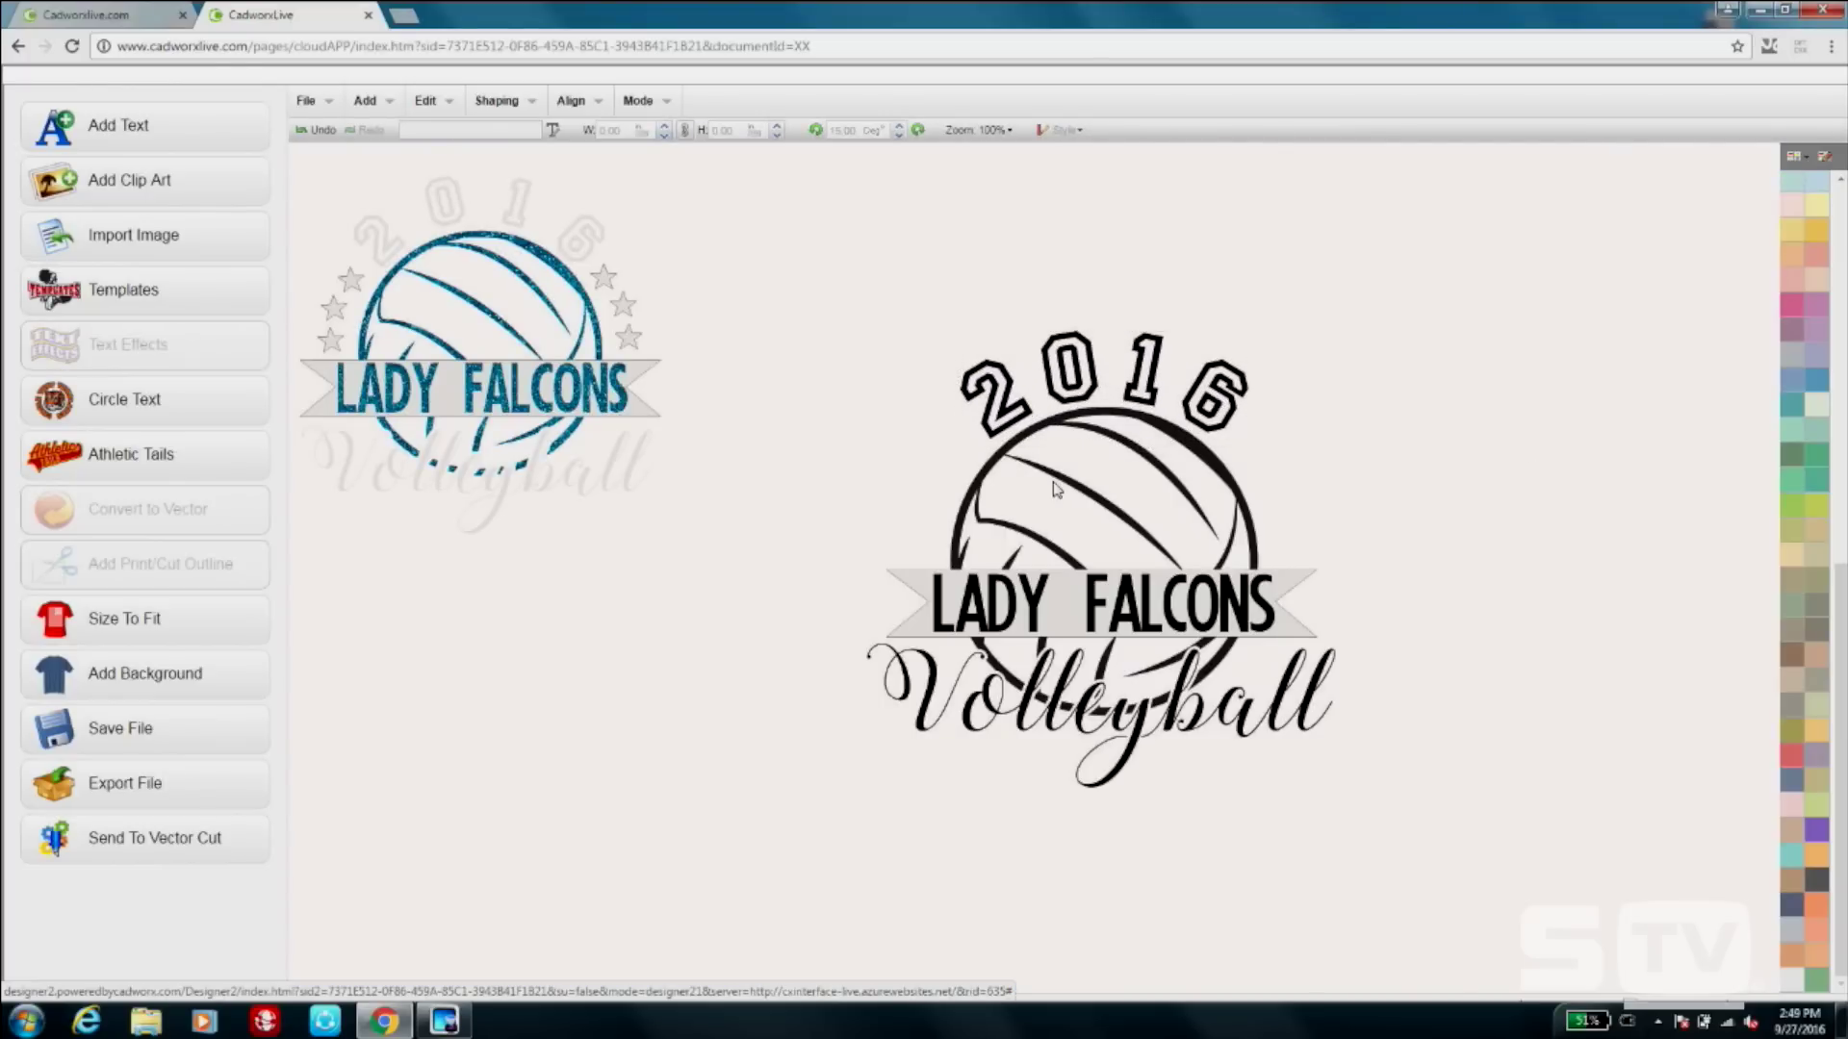
# Make the Volleyball script and 2016 text transparent.
pyautogui.click(1102, 760)
pyautogui.keyDown('shift'); pyautogui.click(1155, 358); pyautogui.keyUp('shift')
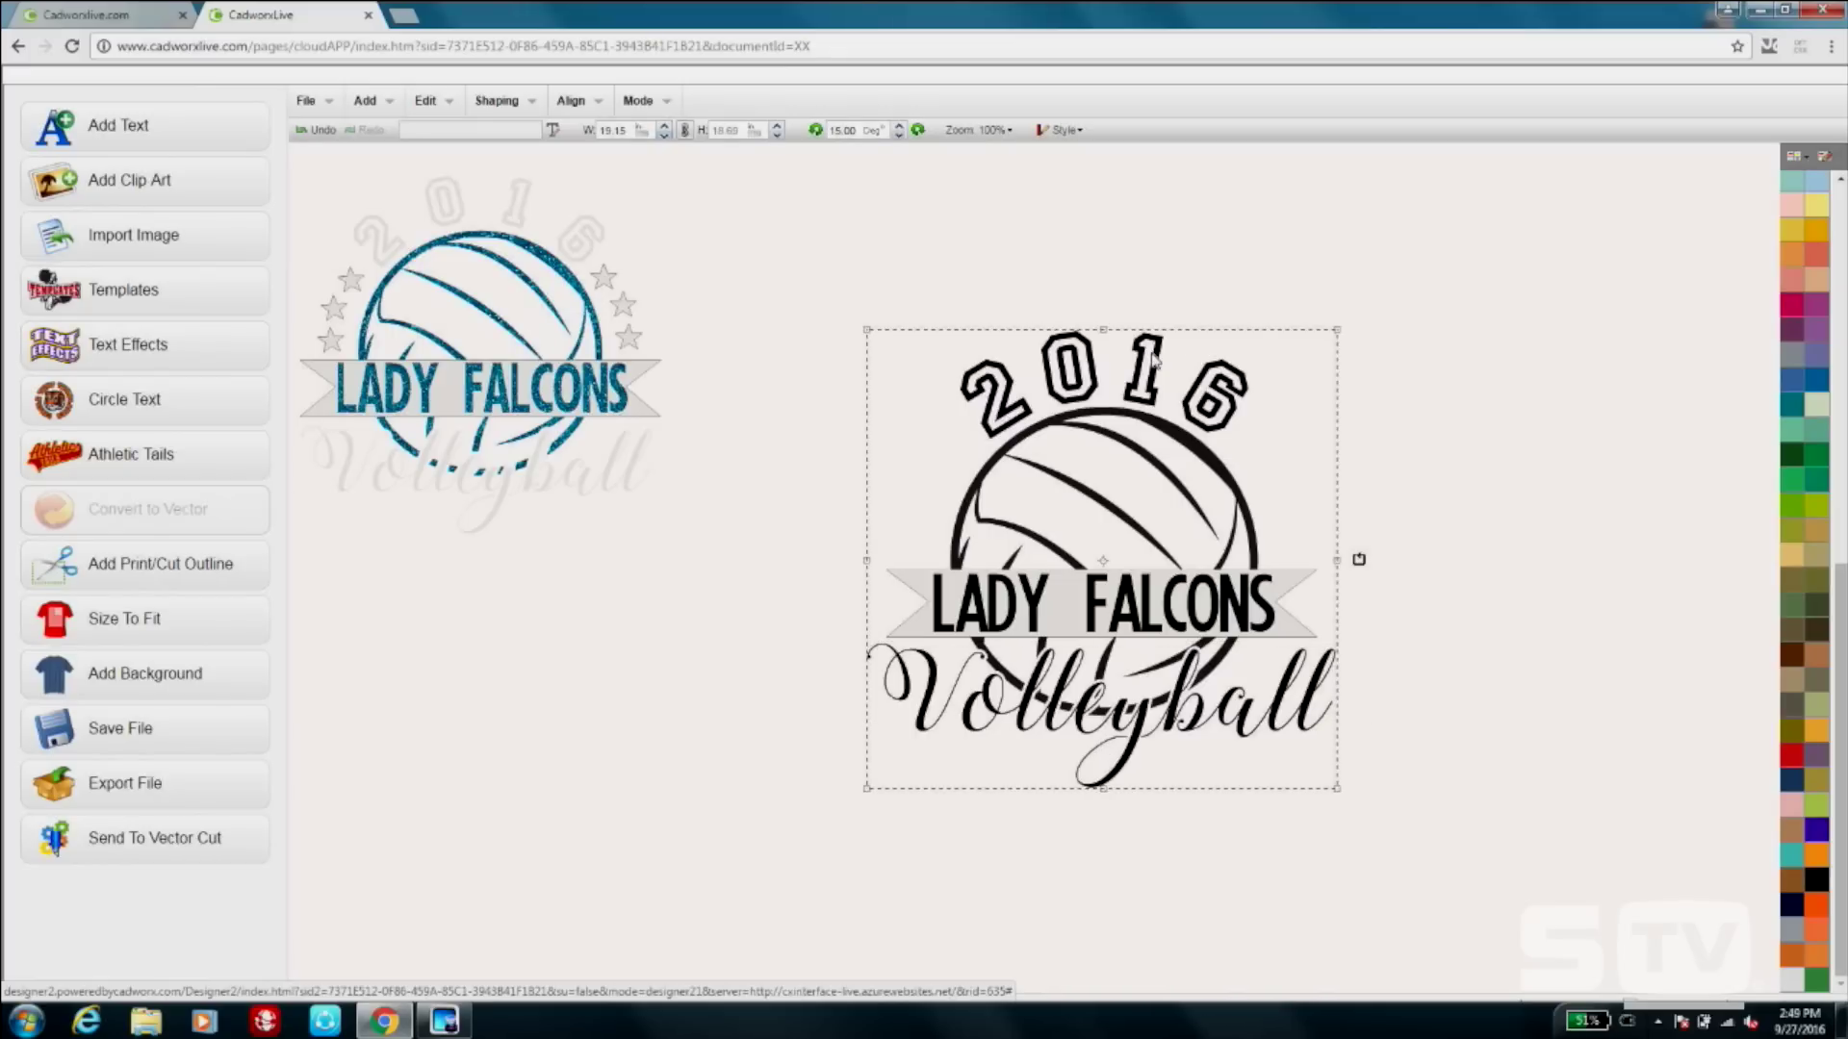
pyautogui.click(1792, 991)
pyautogui.click(1419, 286)
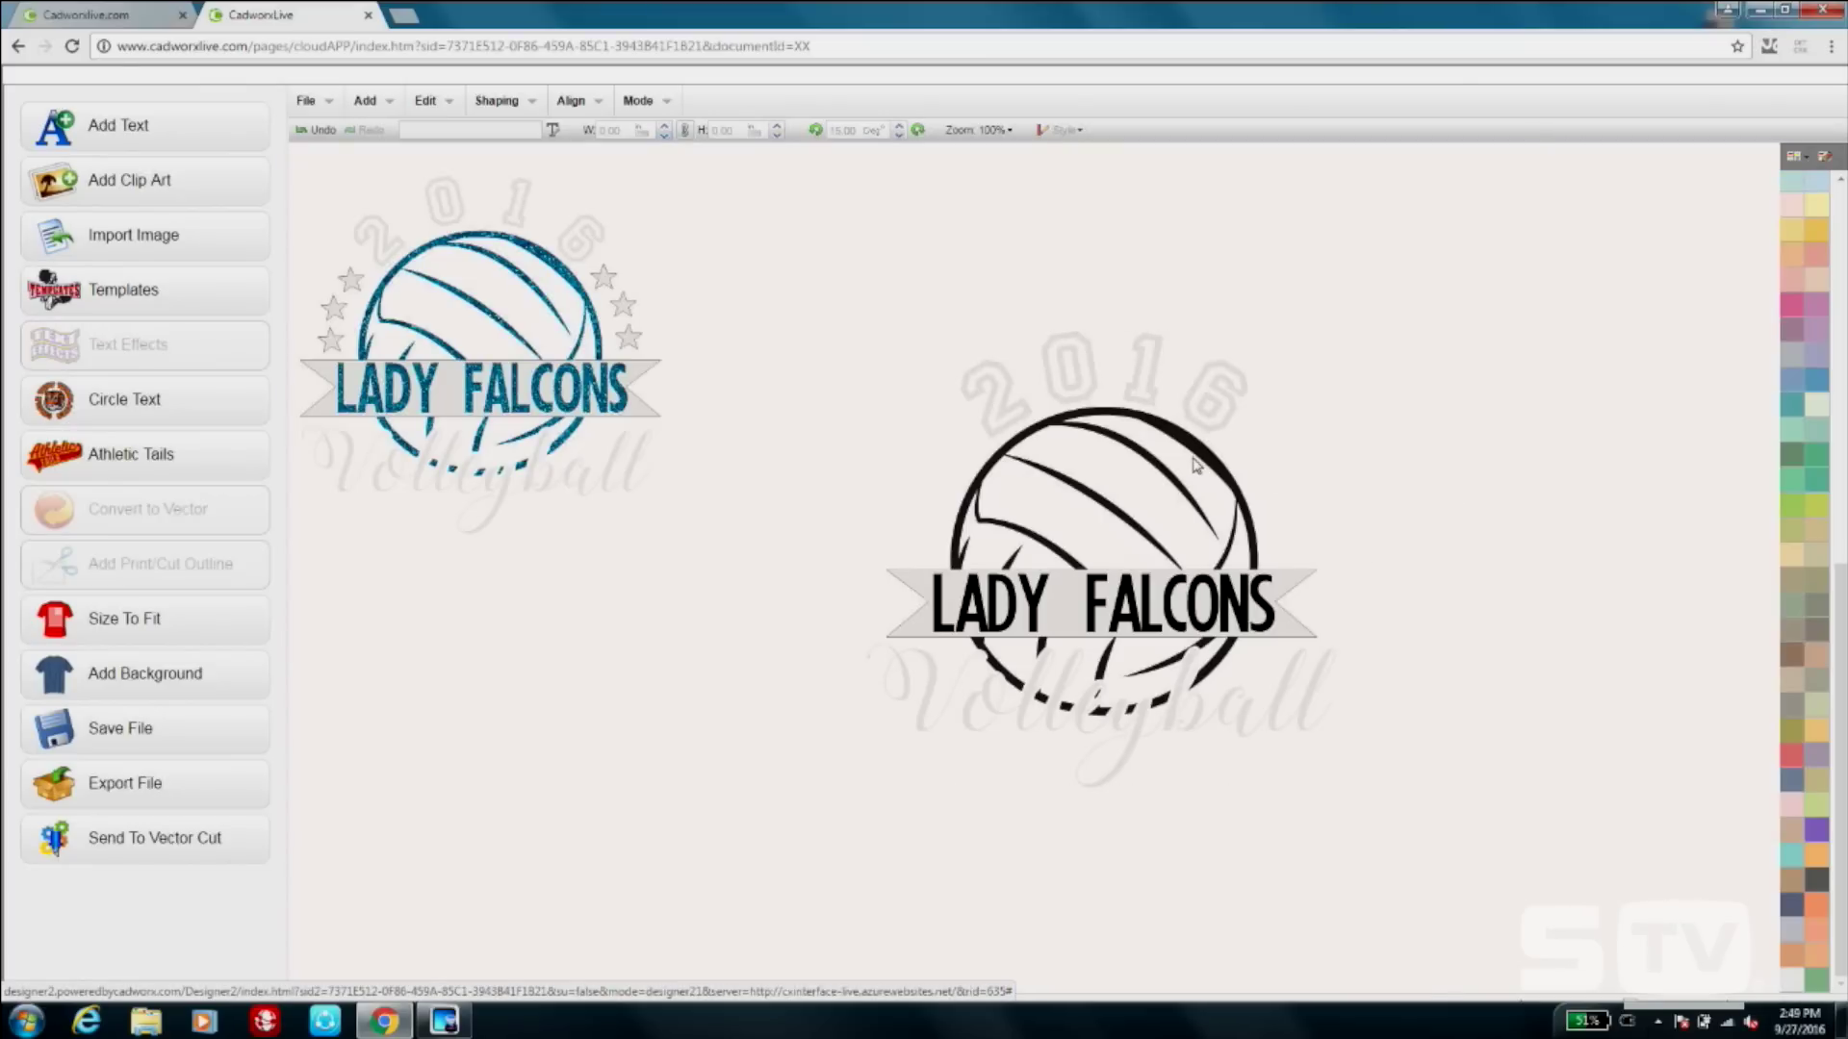
# Search clip art for 'stars' and place the star ring at the upper right.
pyautogui.click(190, 182)
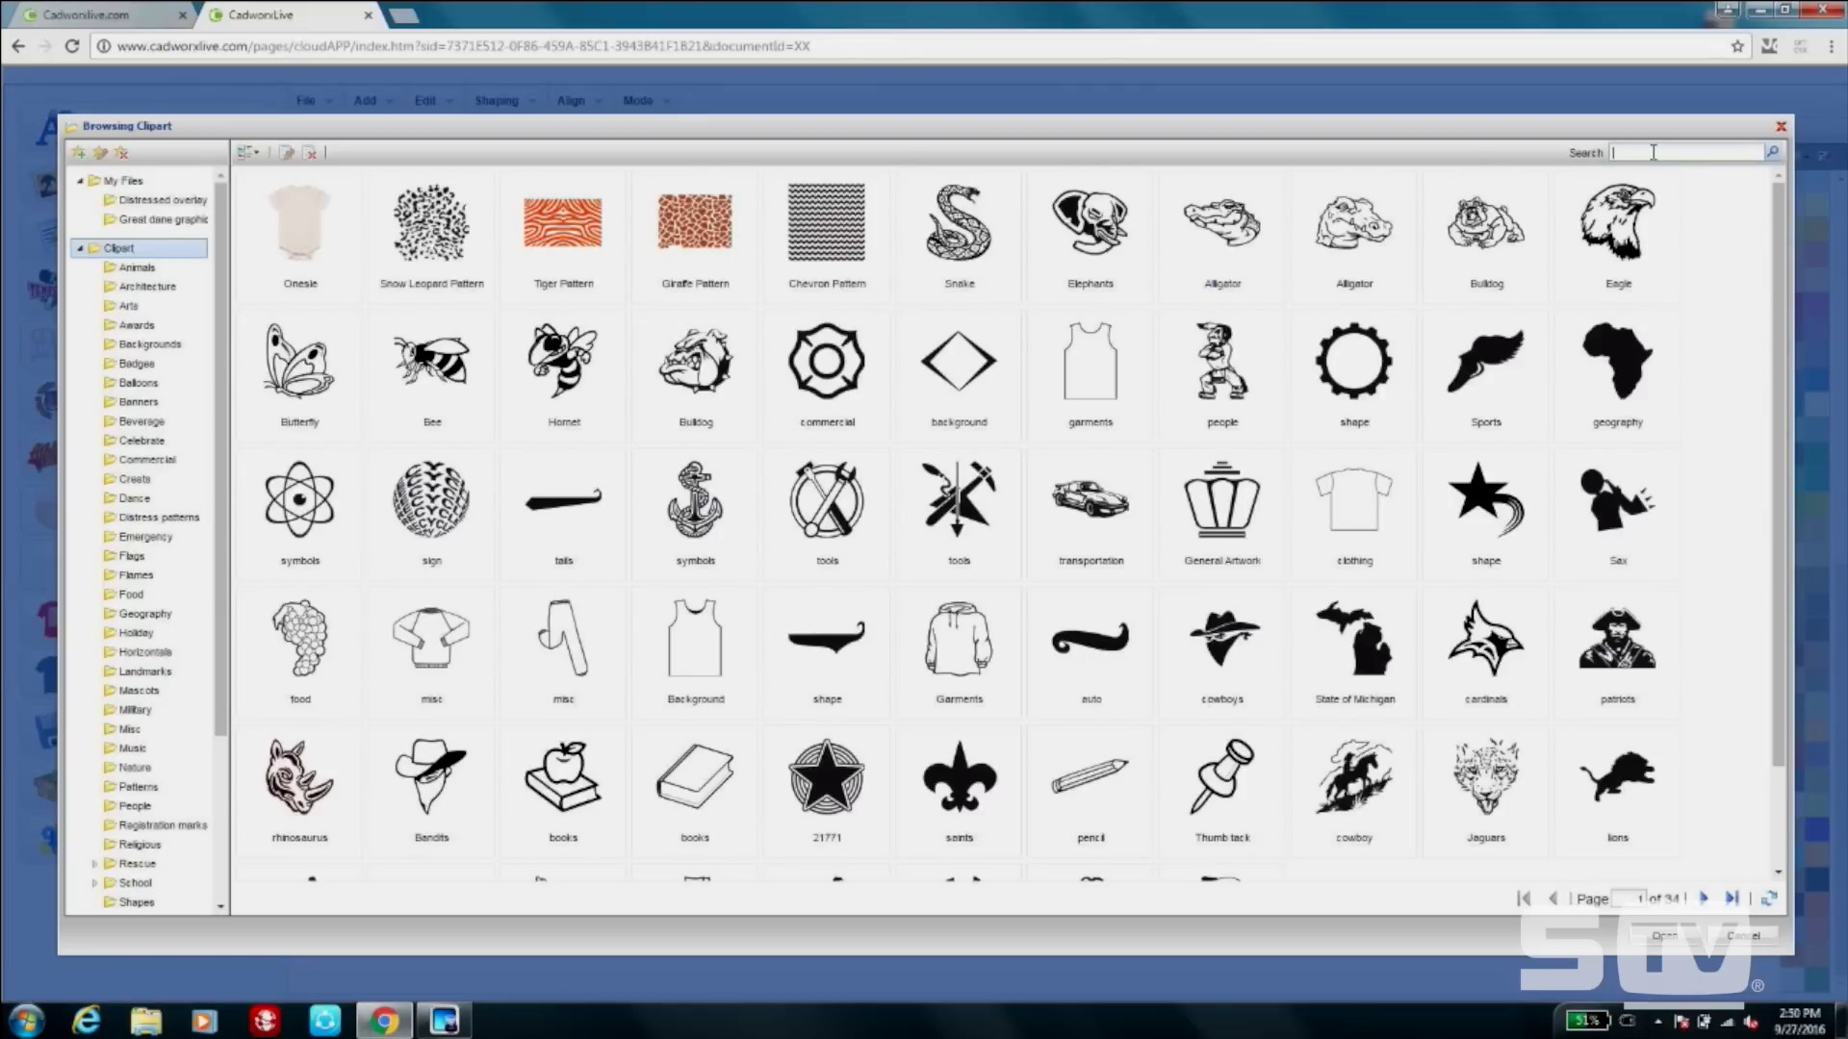
pyautogui.click(1652, 152)
pyautogui.write('stars')
pyautogui.press('Return')
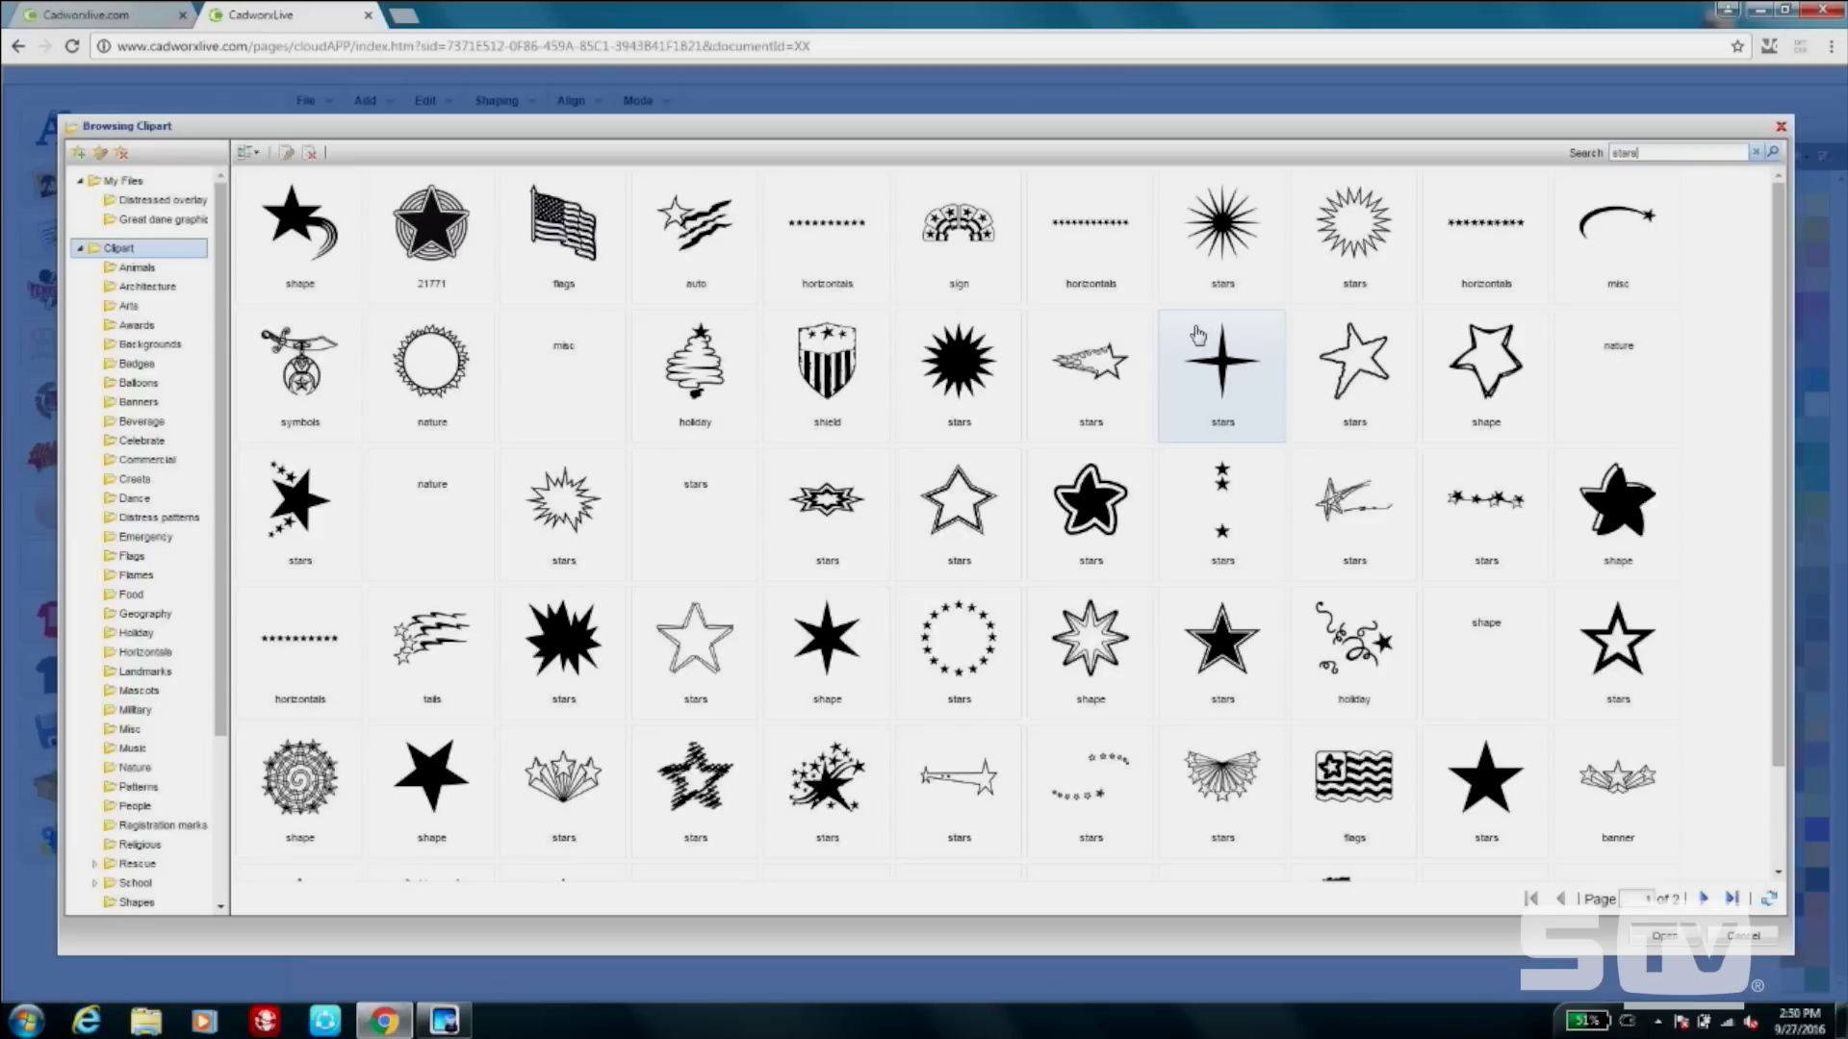
pyautogui.doubleClick(959, 639)
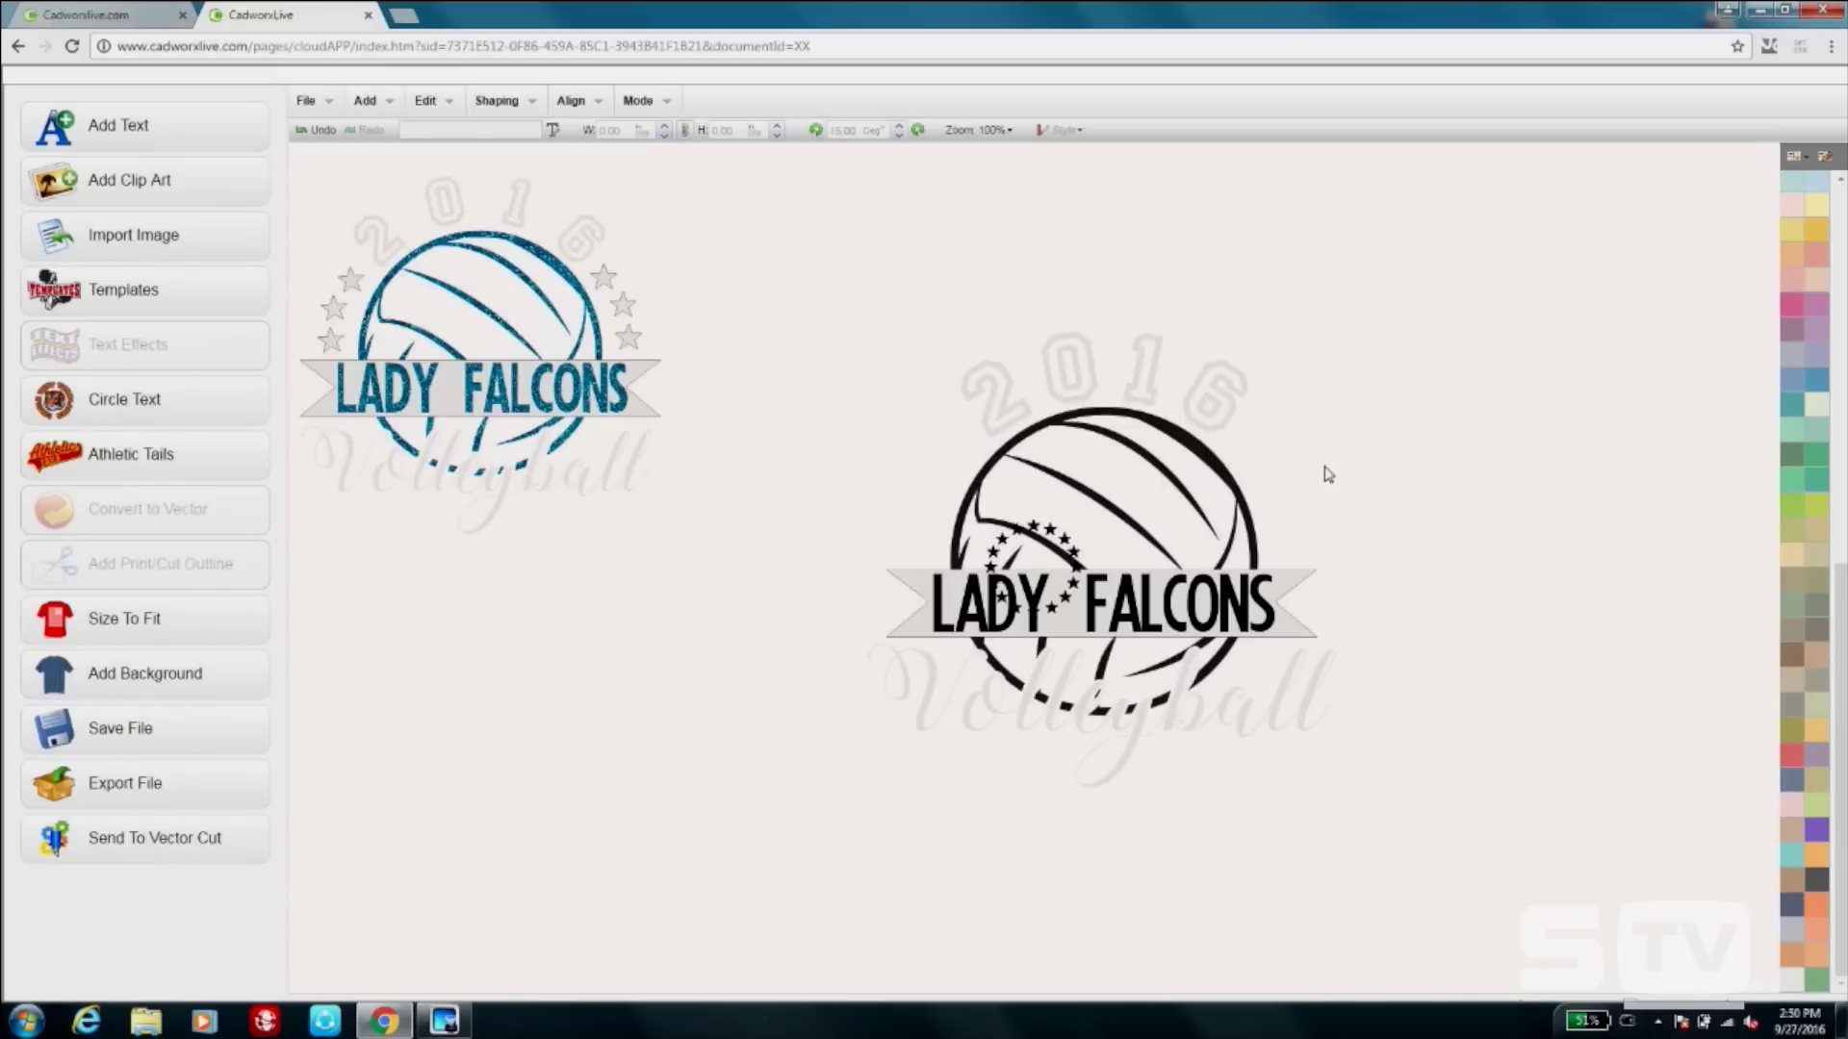
pyautogui.moveTo(1039, 573); pyautogui.dragTo(1667, 413)
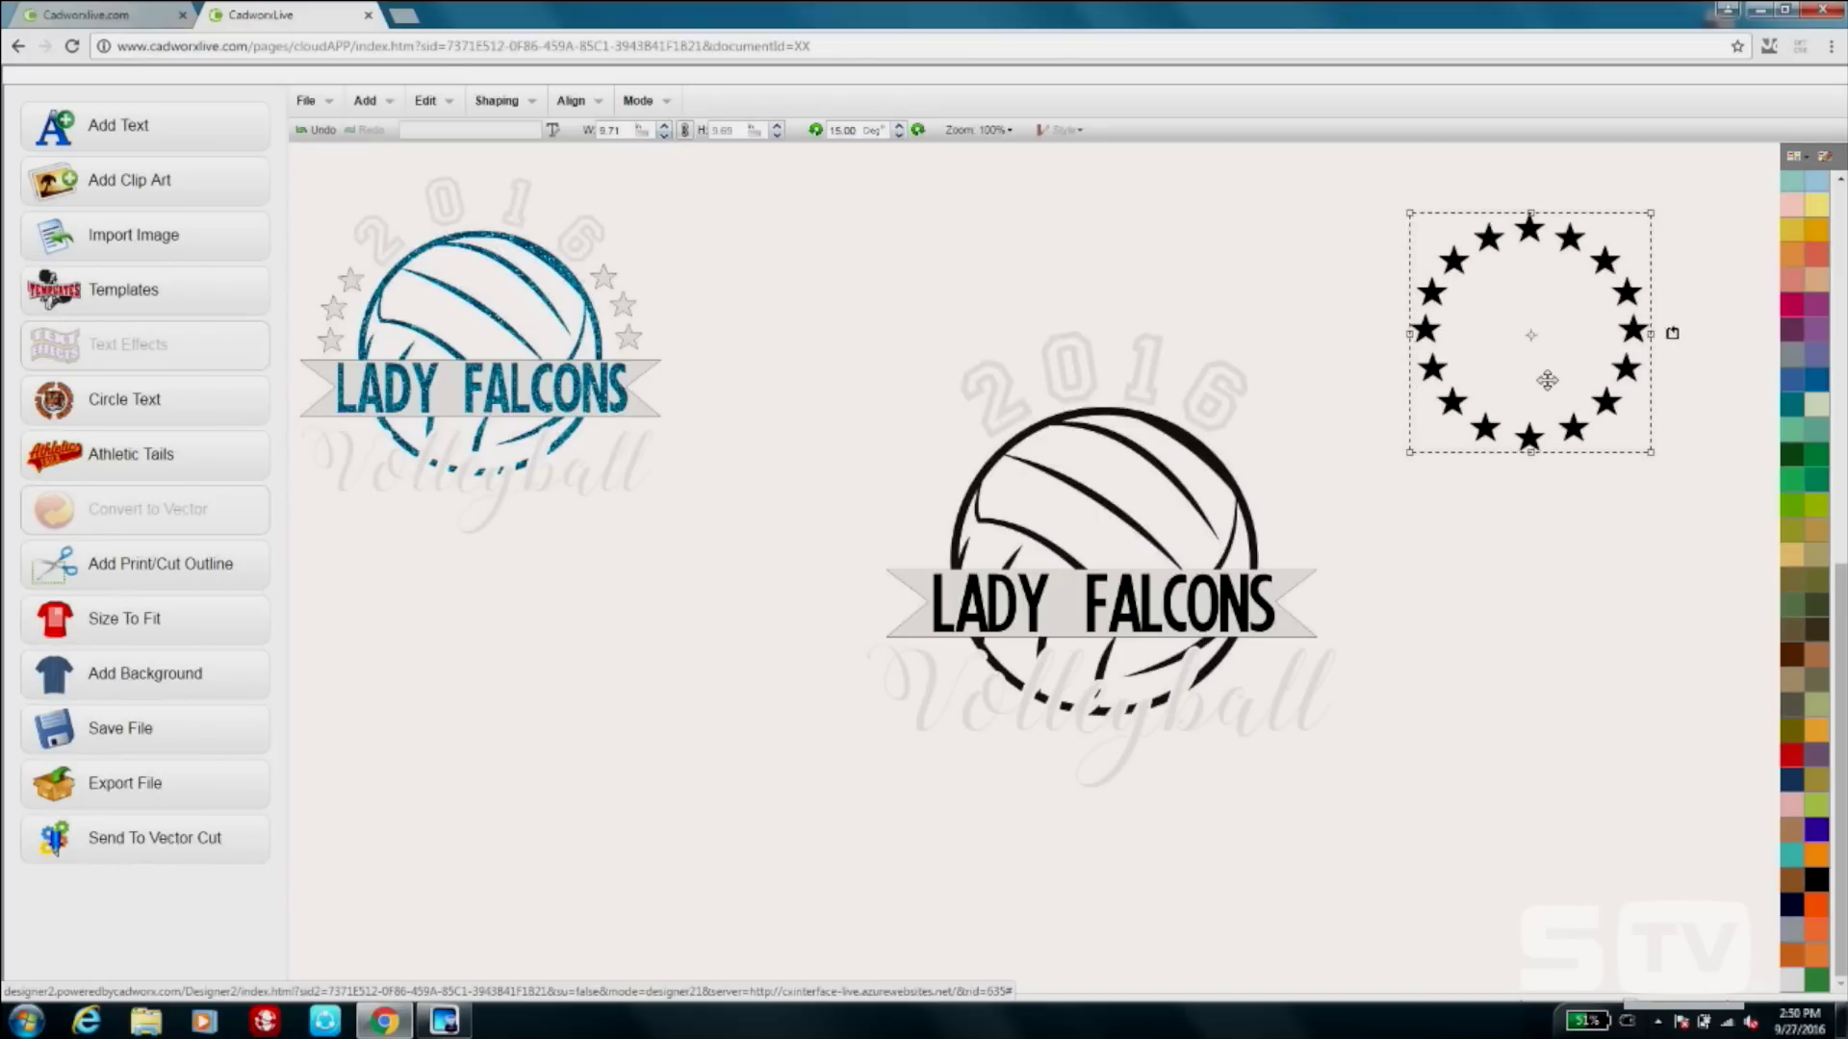
# Break the star ring apart by regions and move six stars onto the volleyball's top.
pyautogui.click(497, 100)
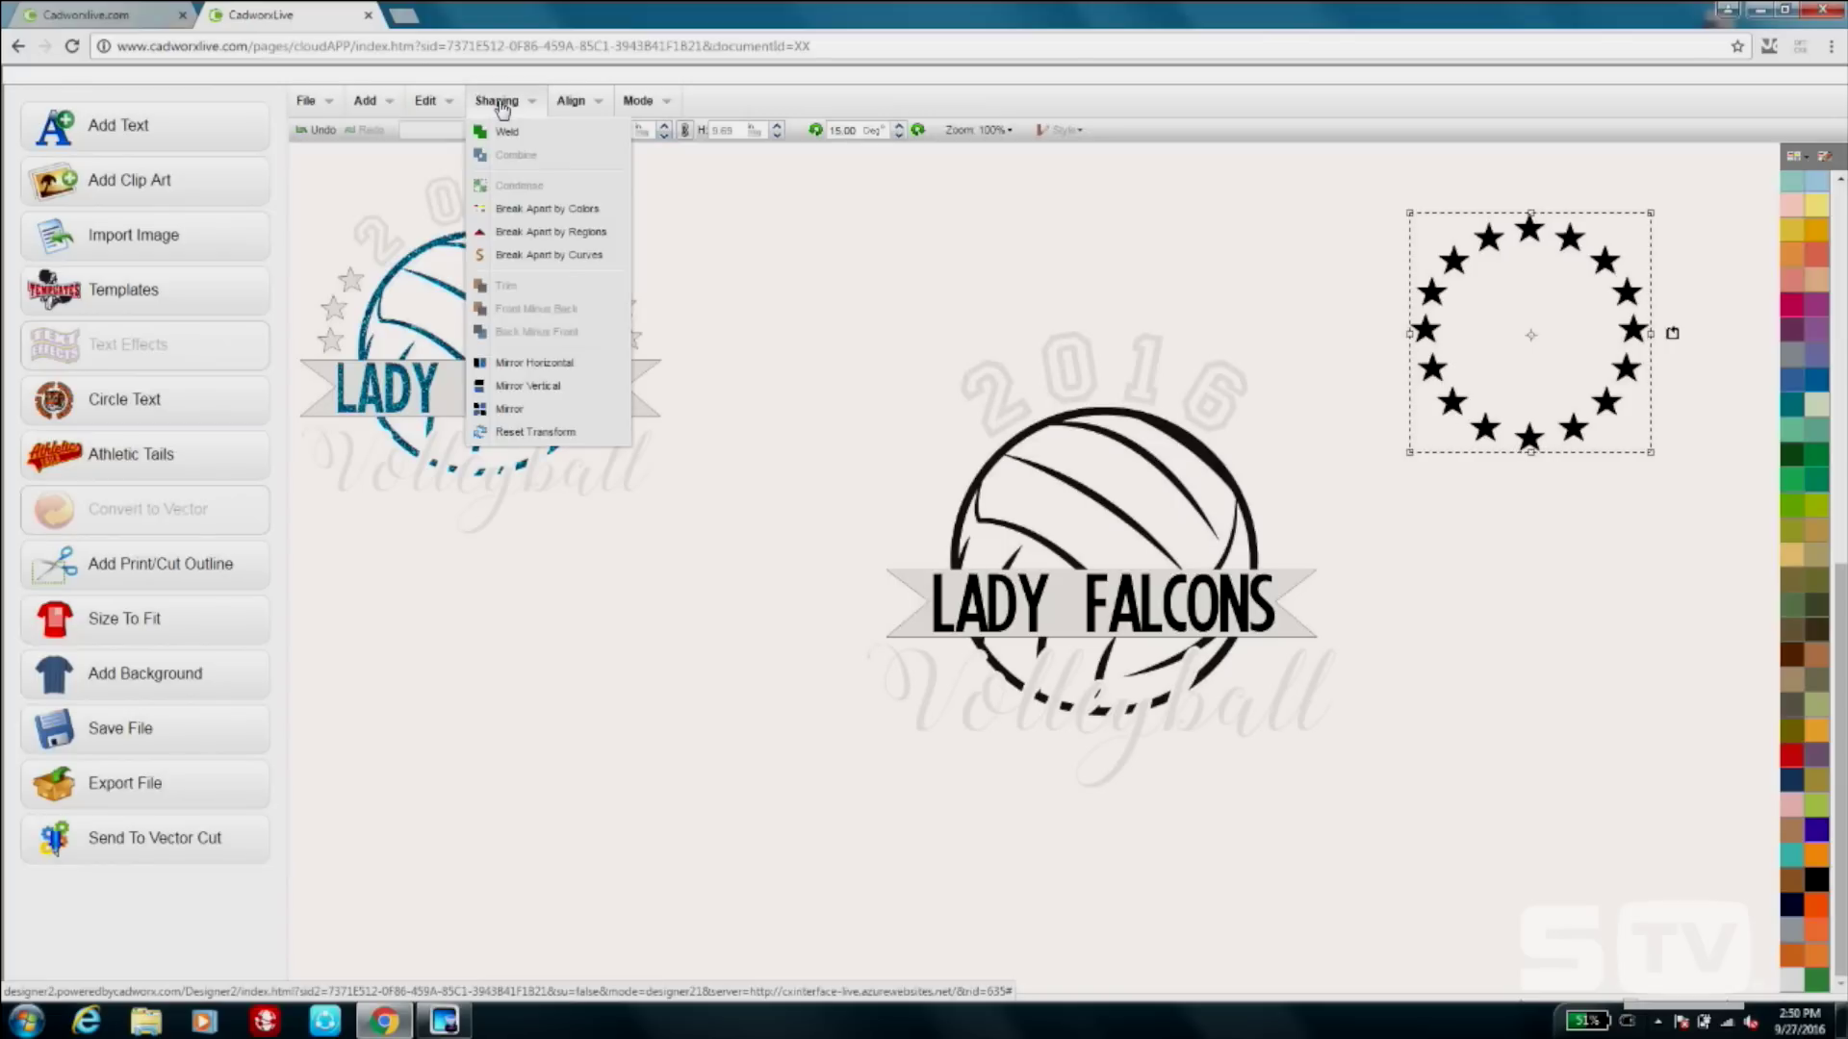
pyautogui.click(602, 234)
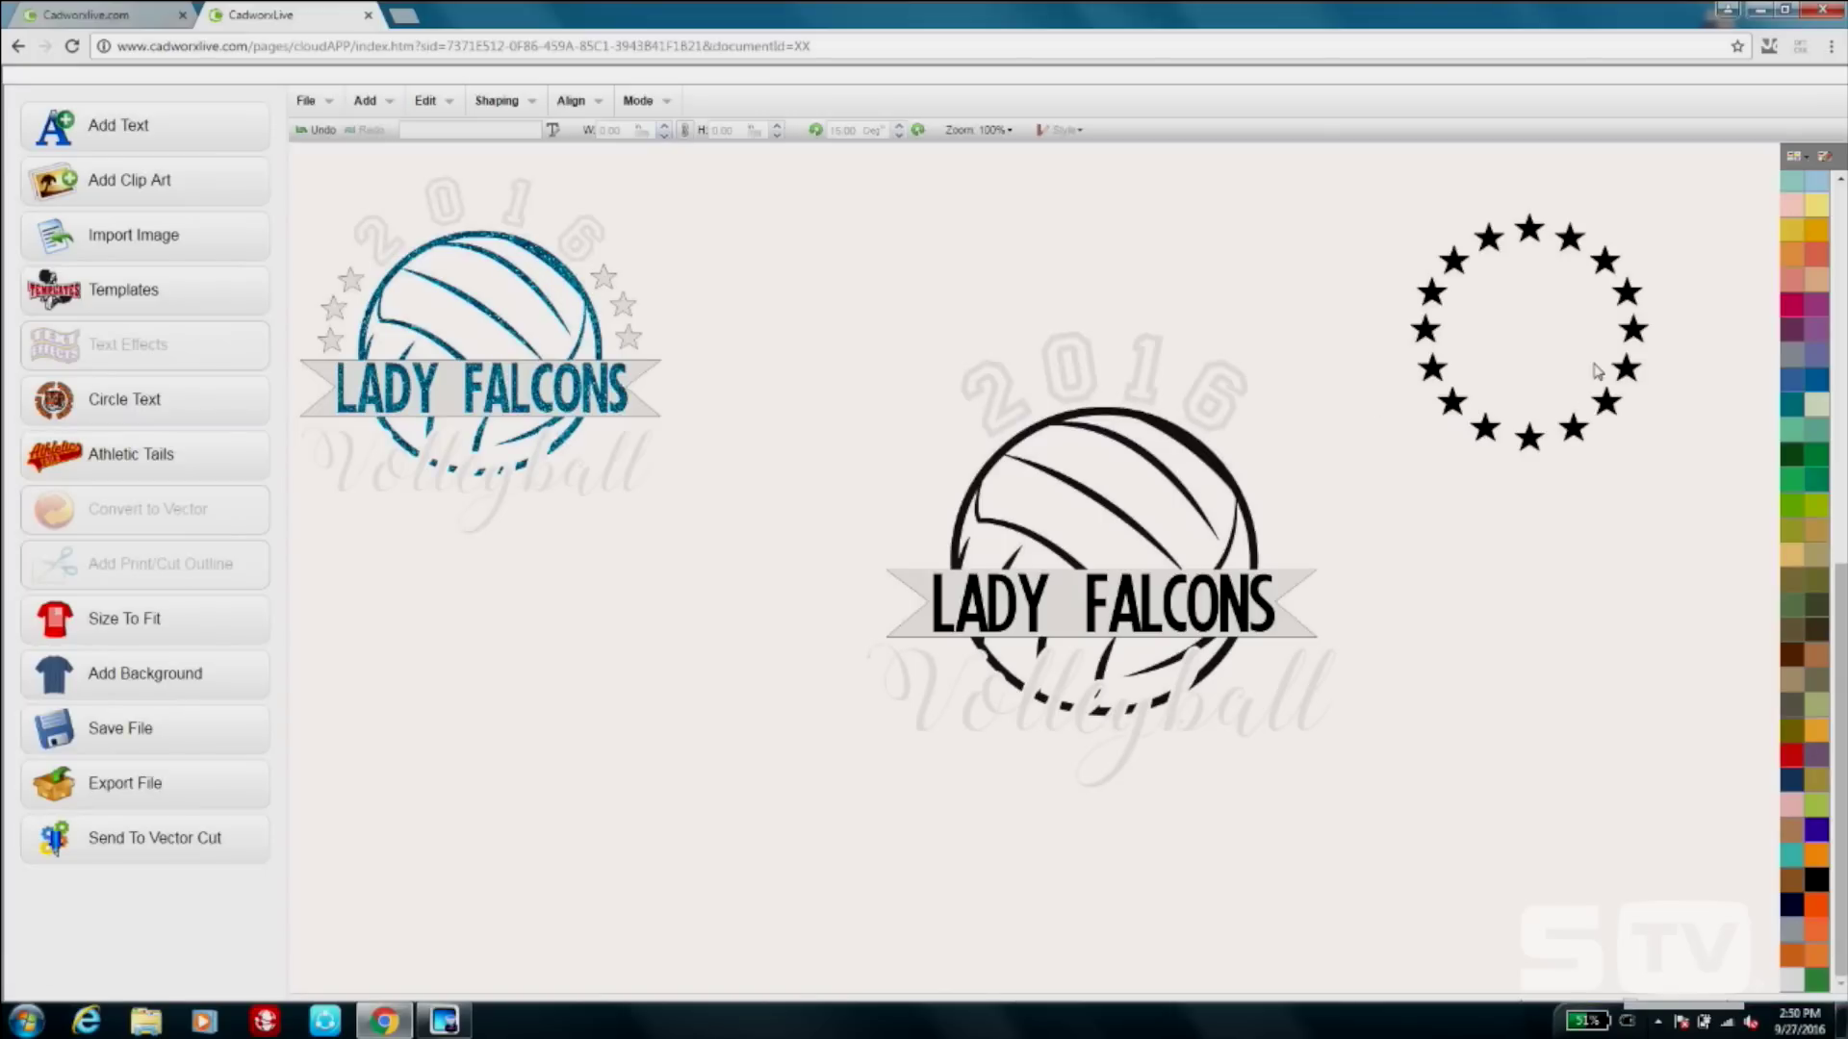
pyautogui.moveTo(1391, 243); pyautogui.dragTo(1661, 361)
pyautogui.moveTo(1597, 302); pyautogui.dragTo(1298, 557)
pyautogui.moveTo(982, 549); pyautogui.dragTo(894, 583)
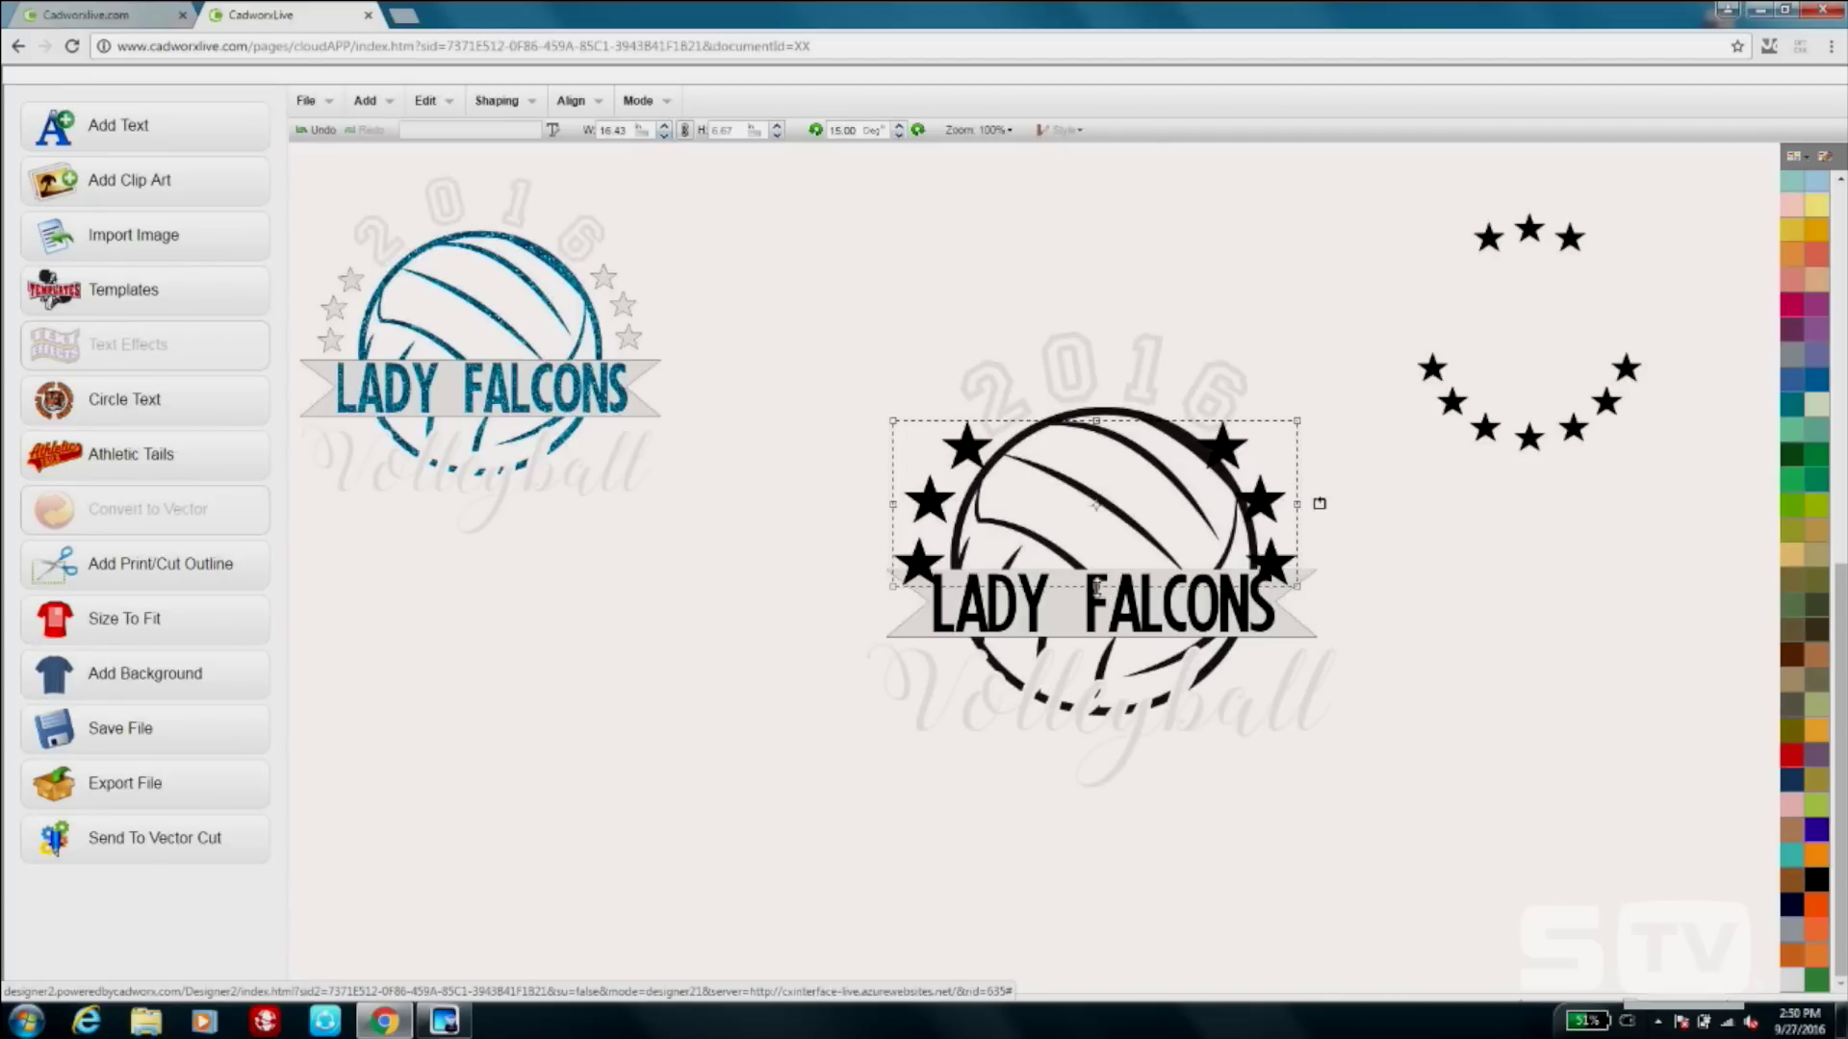
pyautogui.moveTo(1096, 585); pyautogui.dragTo(1100, 571)
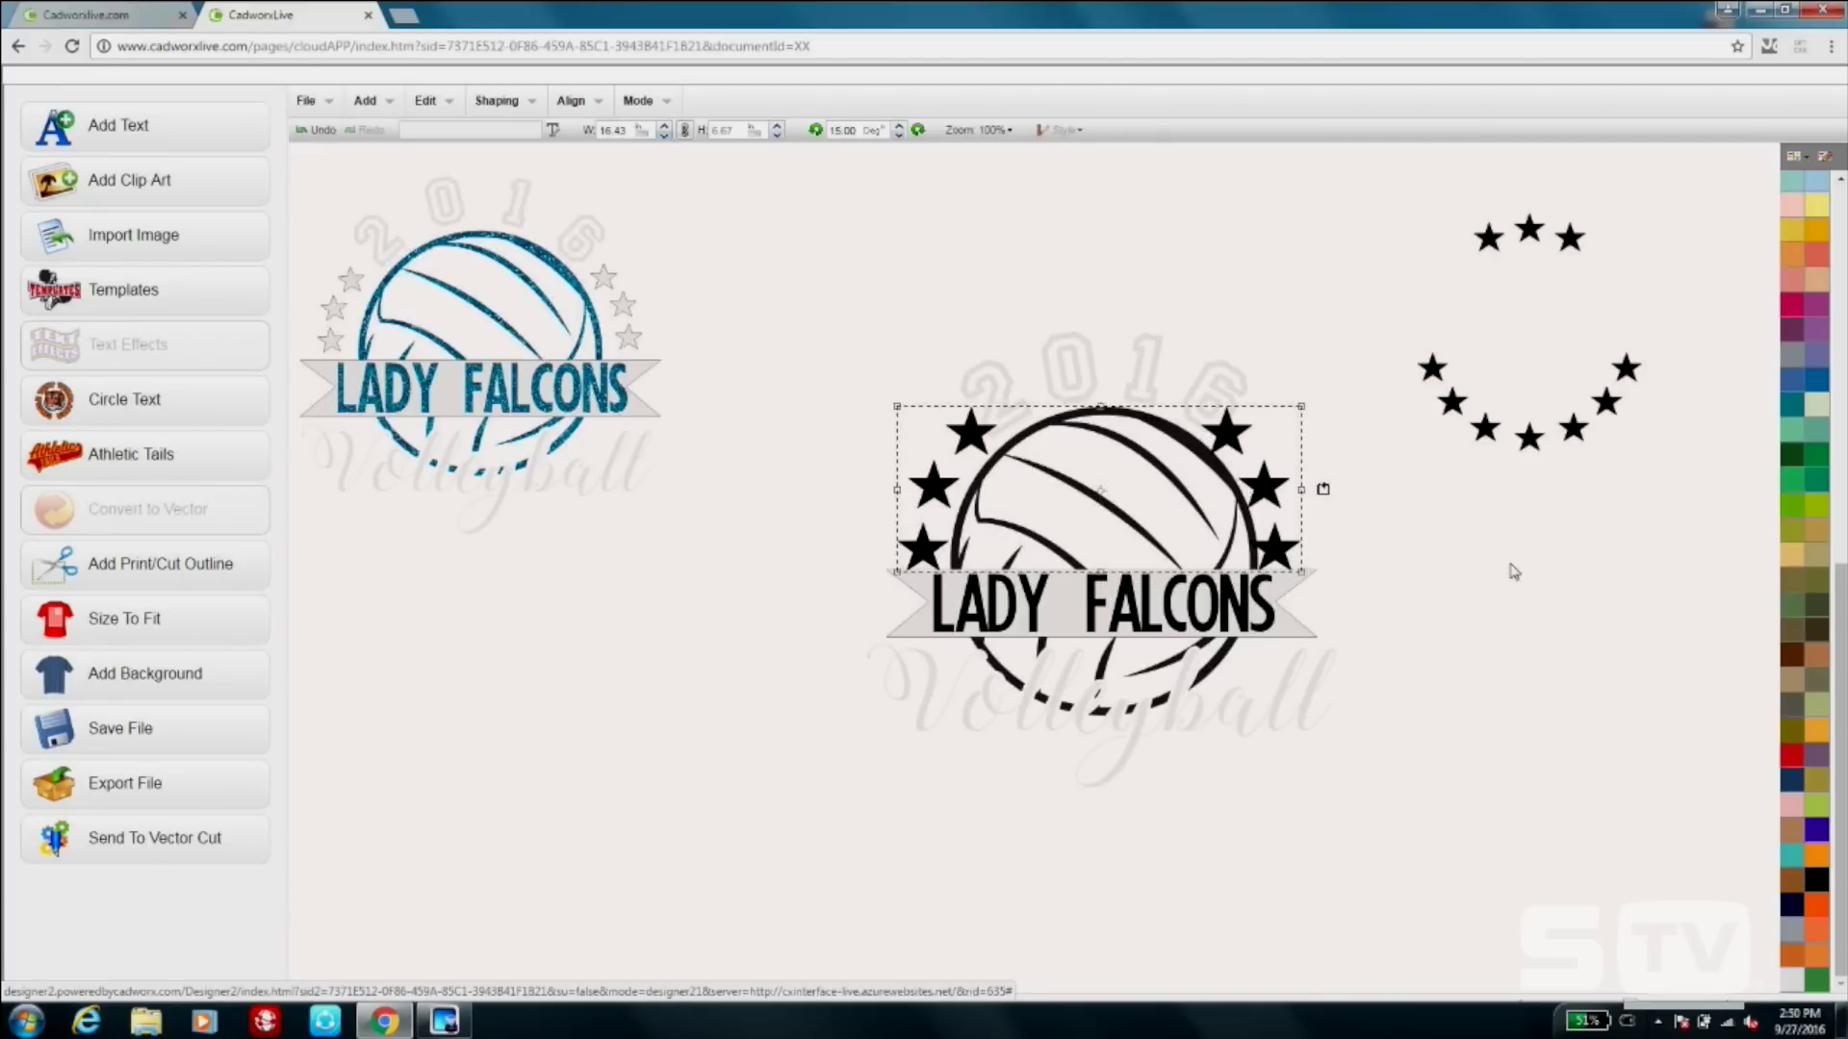
# Spread three stars to the right, shrink them, and align the three left stars.
pyautogui.moveTo(1432, 585); pyautogui.dragTo(1167, 406)
pyautogui.moveTo(1260, 469); pyautogui.dragTo(1286, 464)
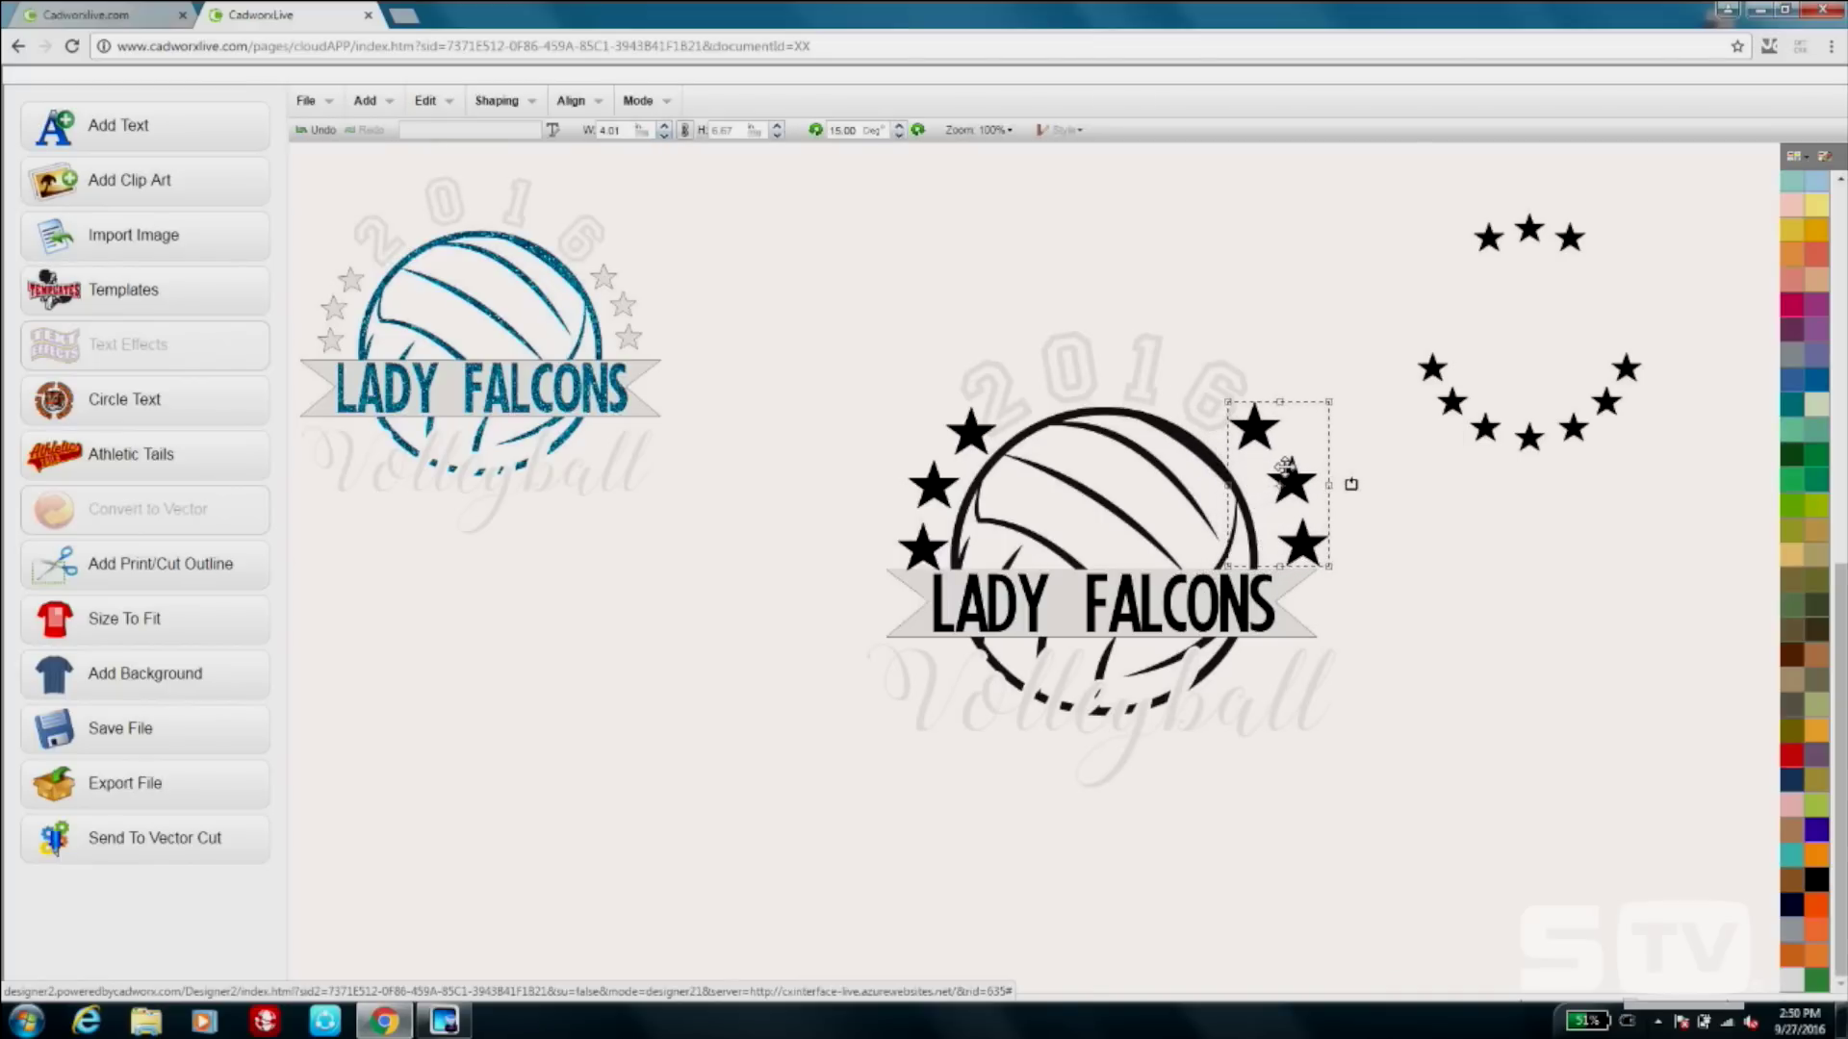
pyautogui.moveTo(1328, 567); pyautogui.dragTo(1278, 534)
pyautogui.moveTo(844, 383); pyautogui.dragTo(981, 566)
pyautogui.moveTo(928, 479); pyautogui.dragTo(927, 500)
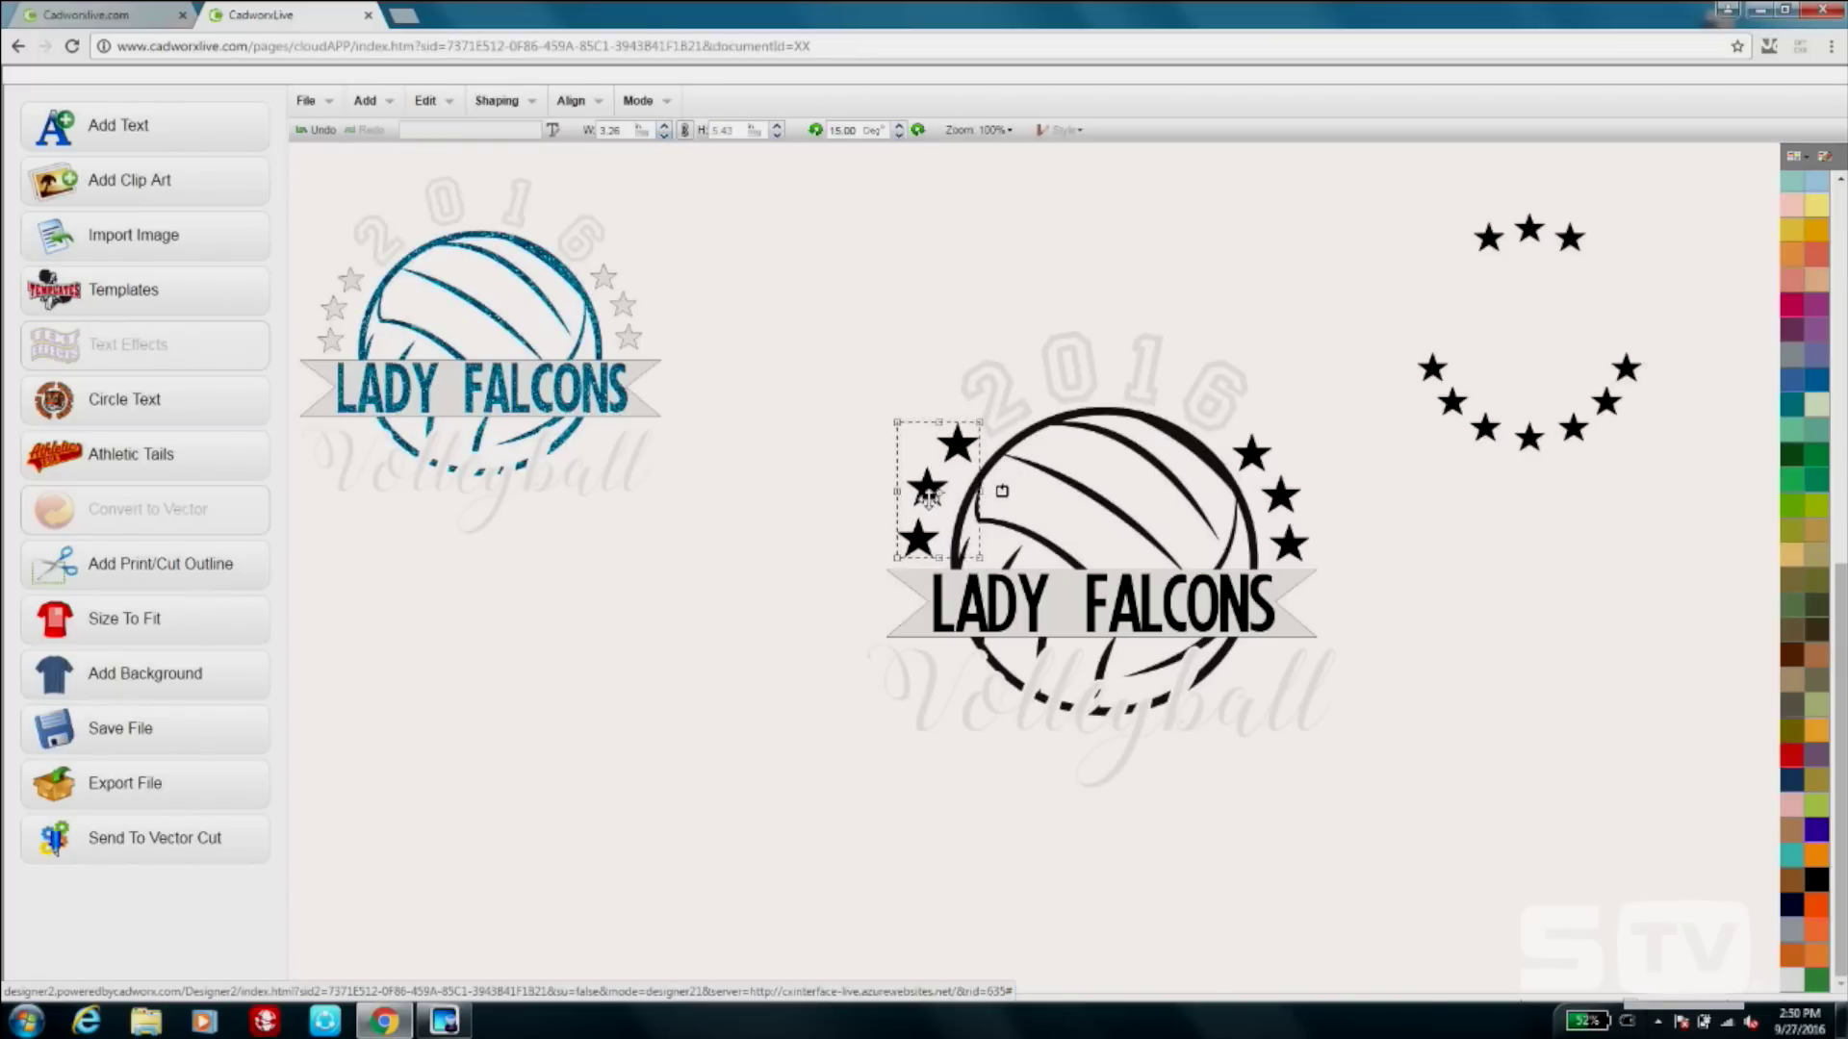
pyautogui.click(1510, 610)
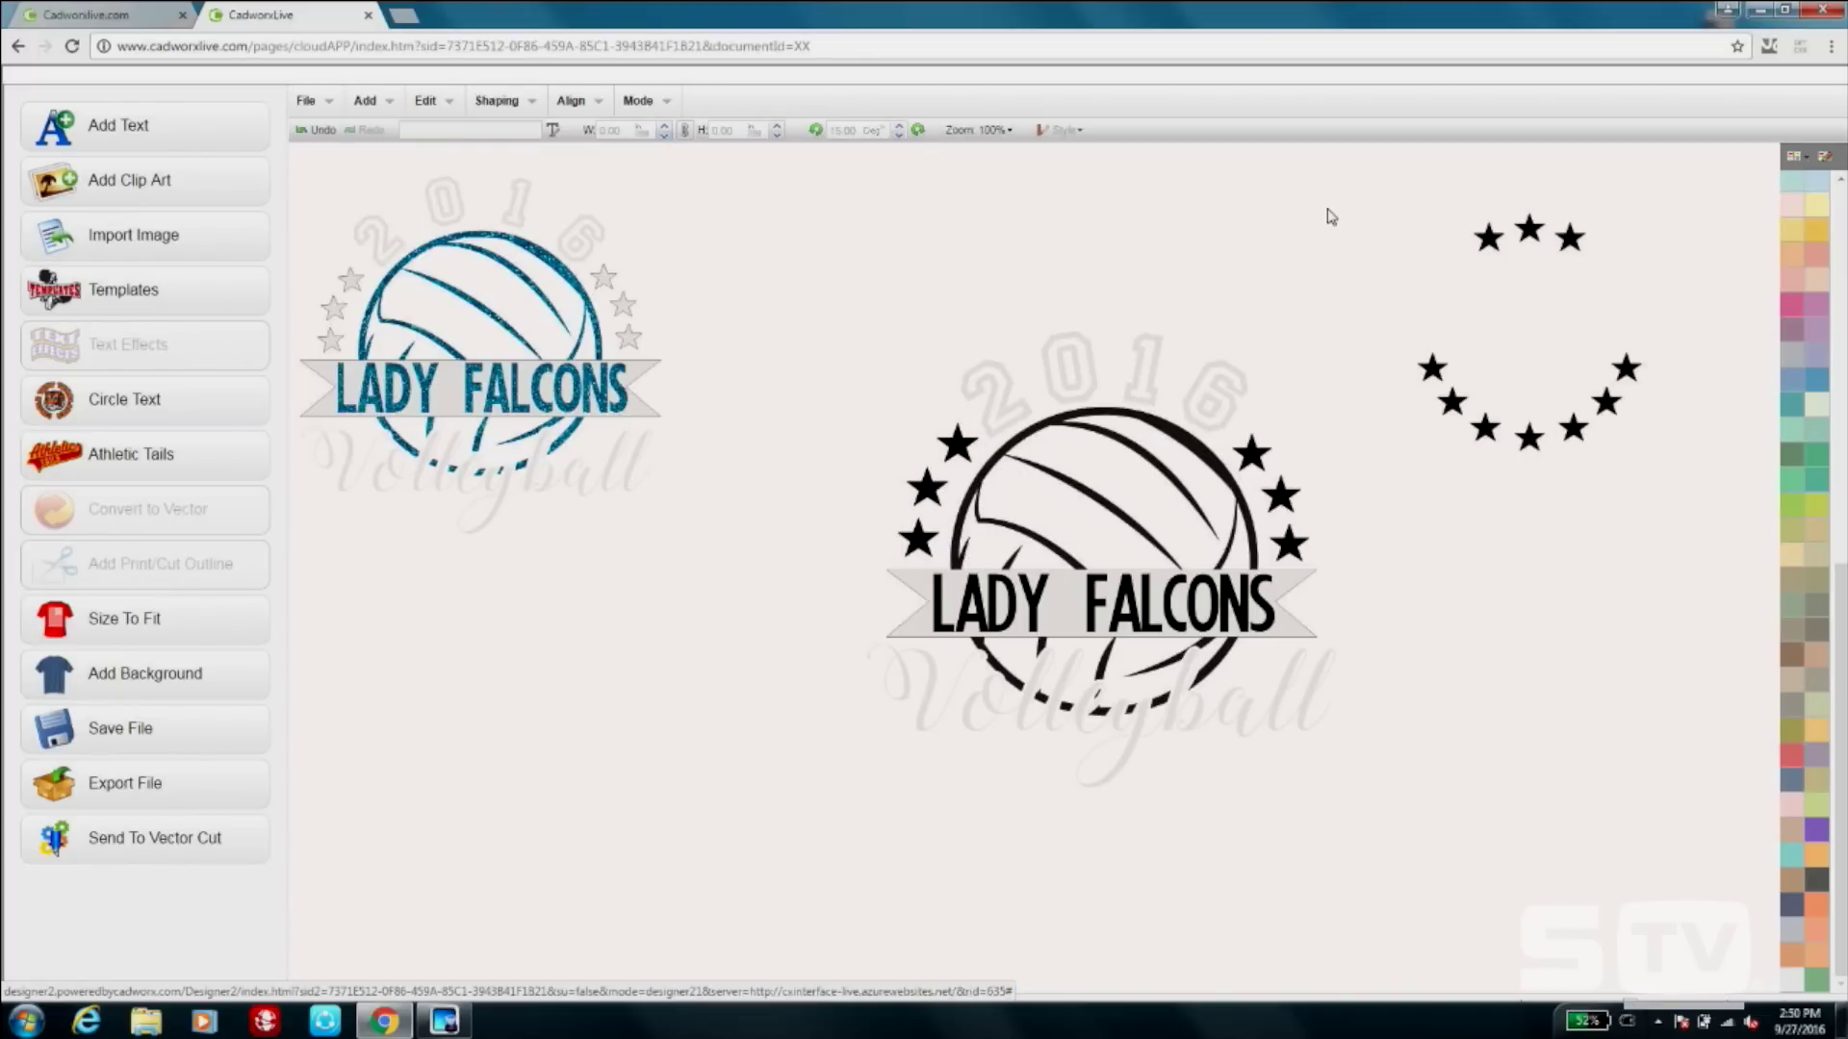
# Delete the leftover stars at the far right.
pyautogui.moveTo(1386, 188); pyautogui.dragTo(1647, 460)
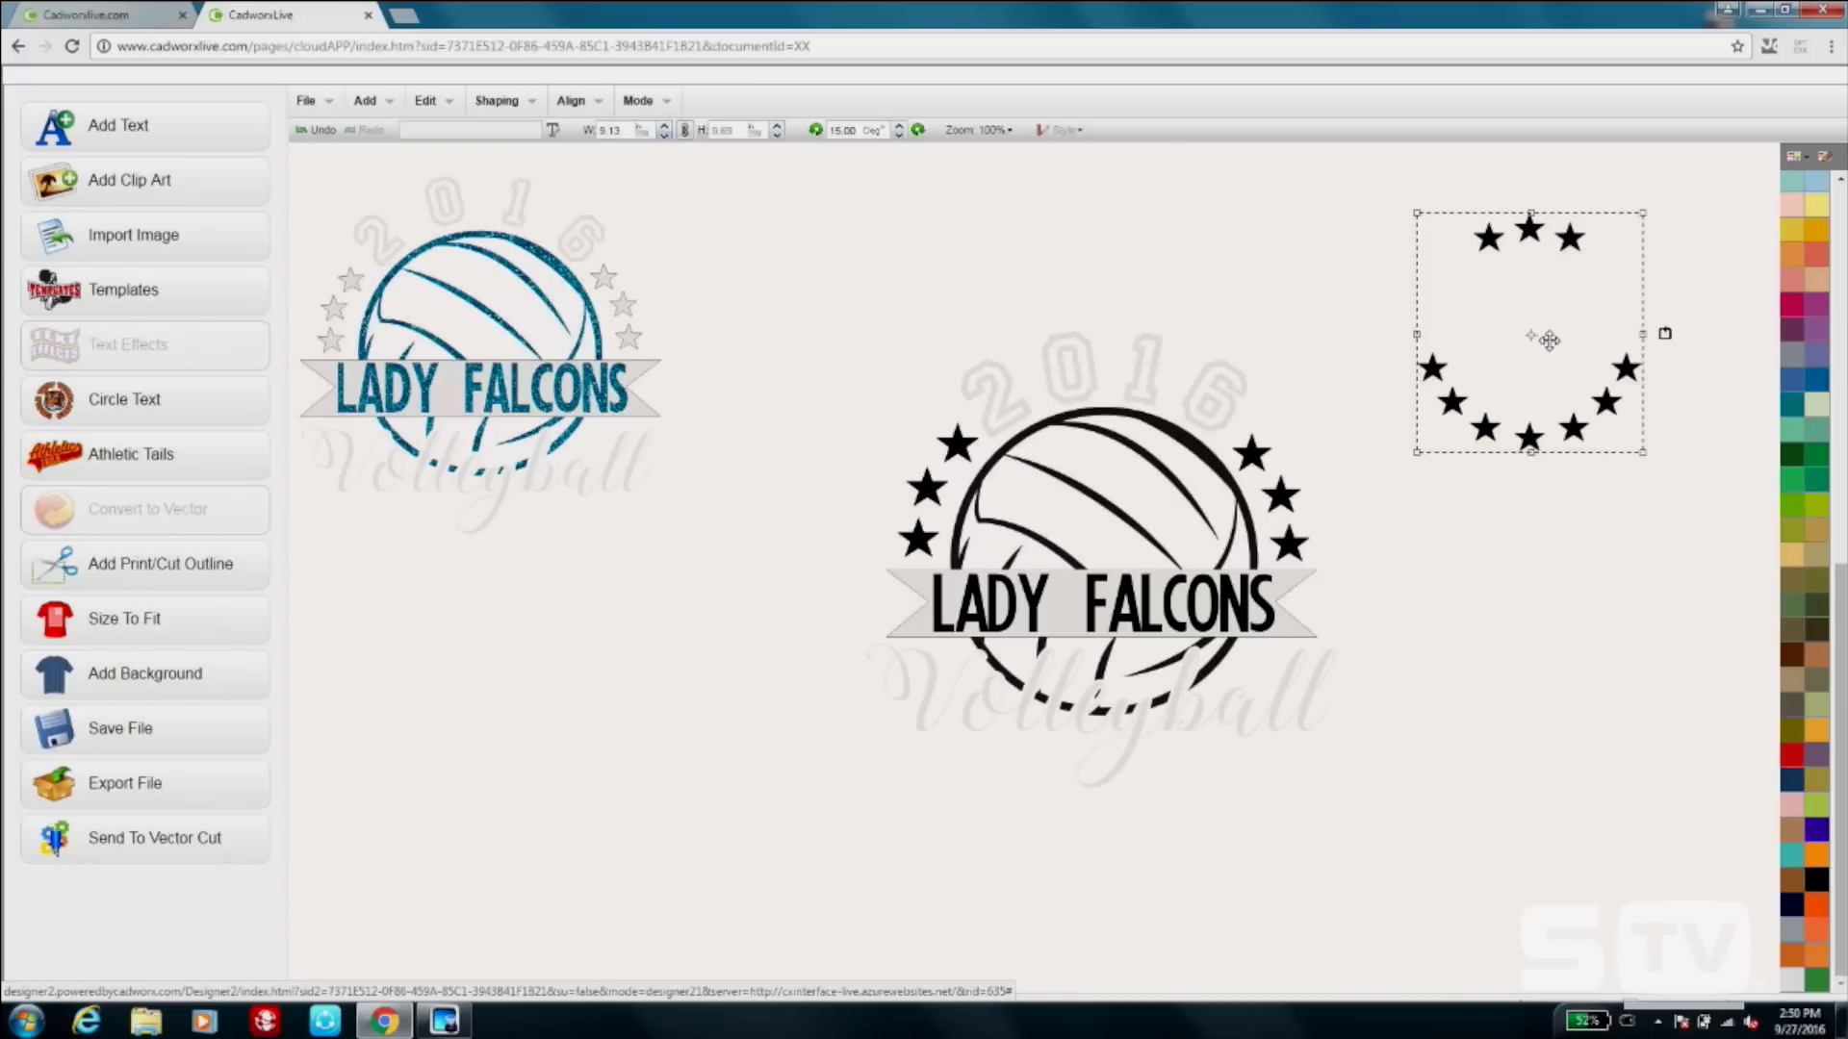
pyautogui.rightClick(1545, 344)
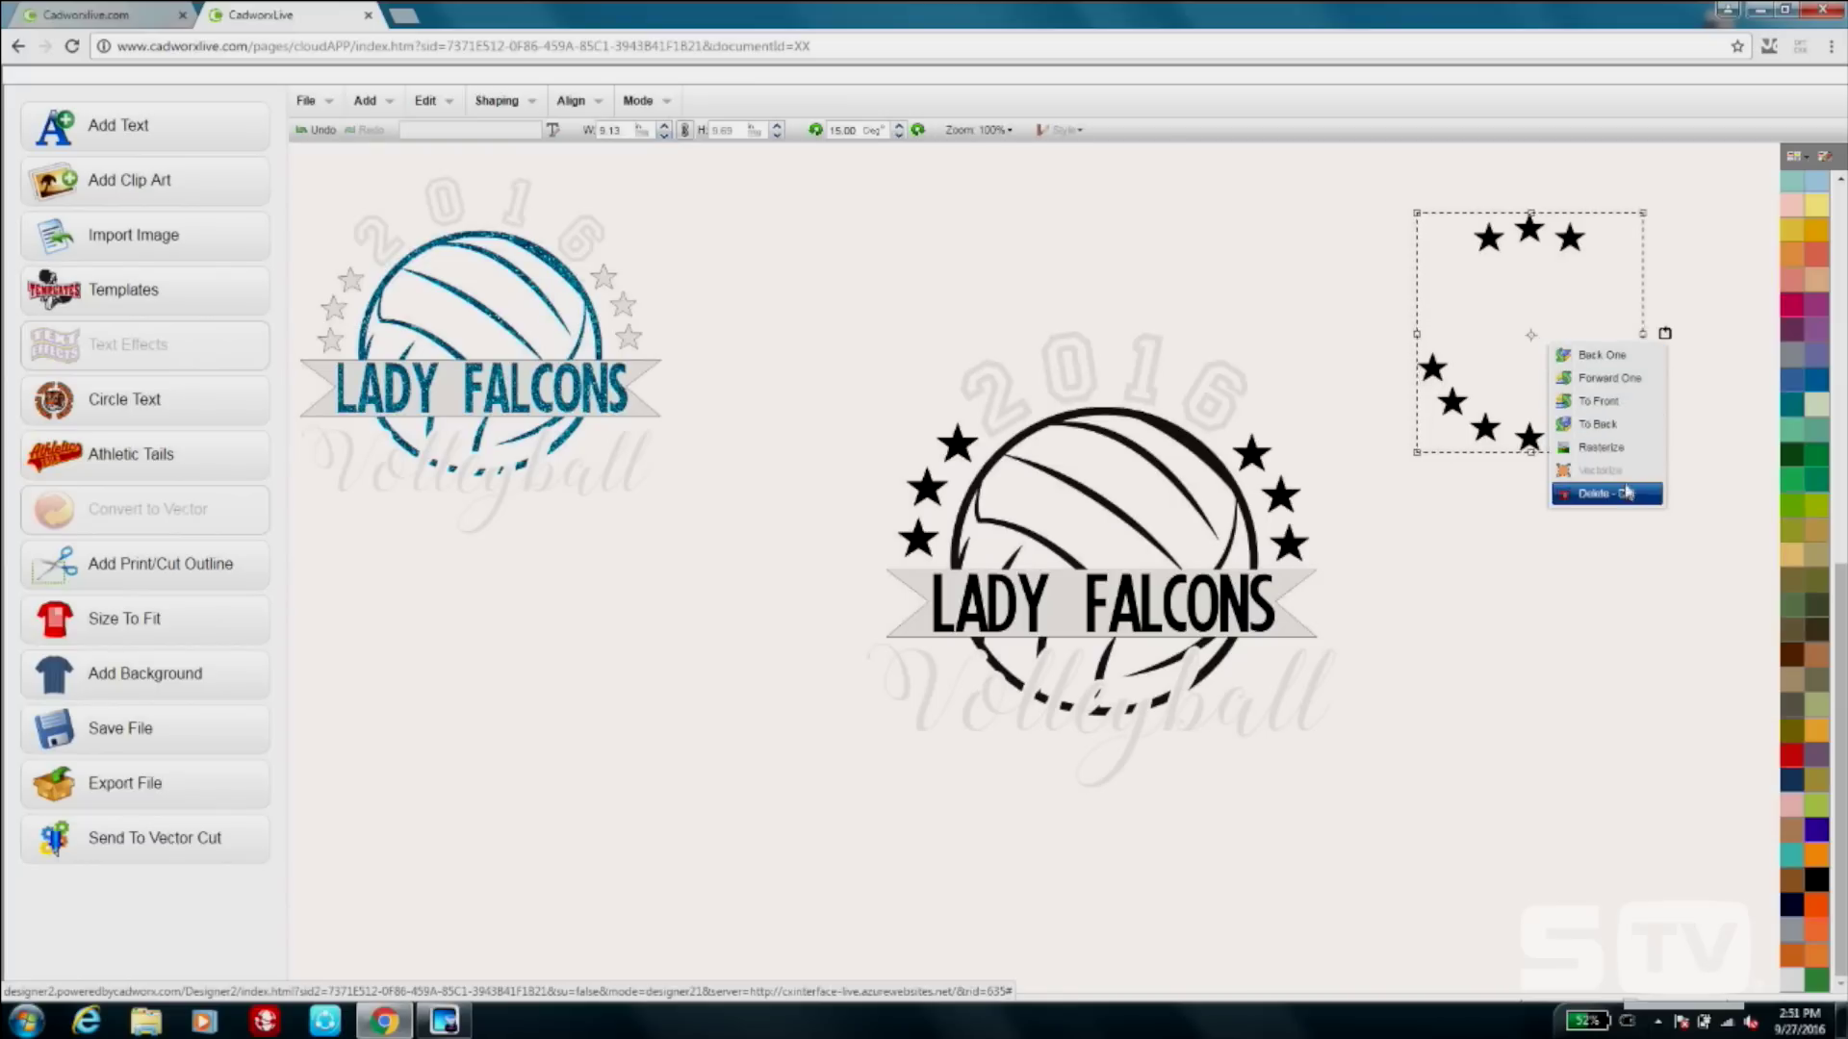
pyautogui.click(1617, 489)
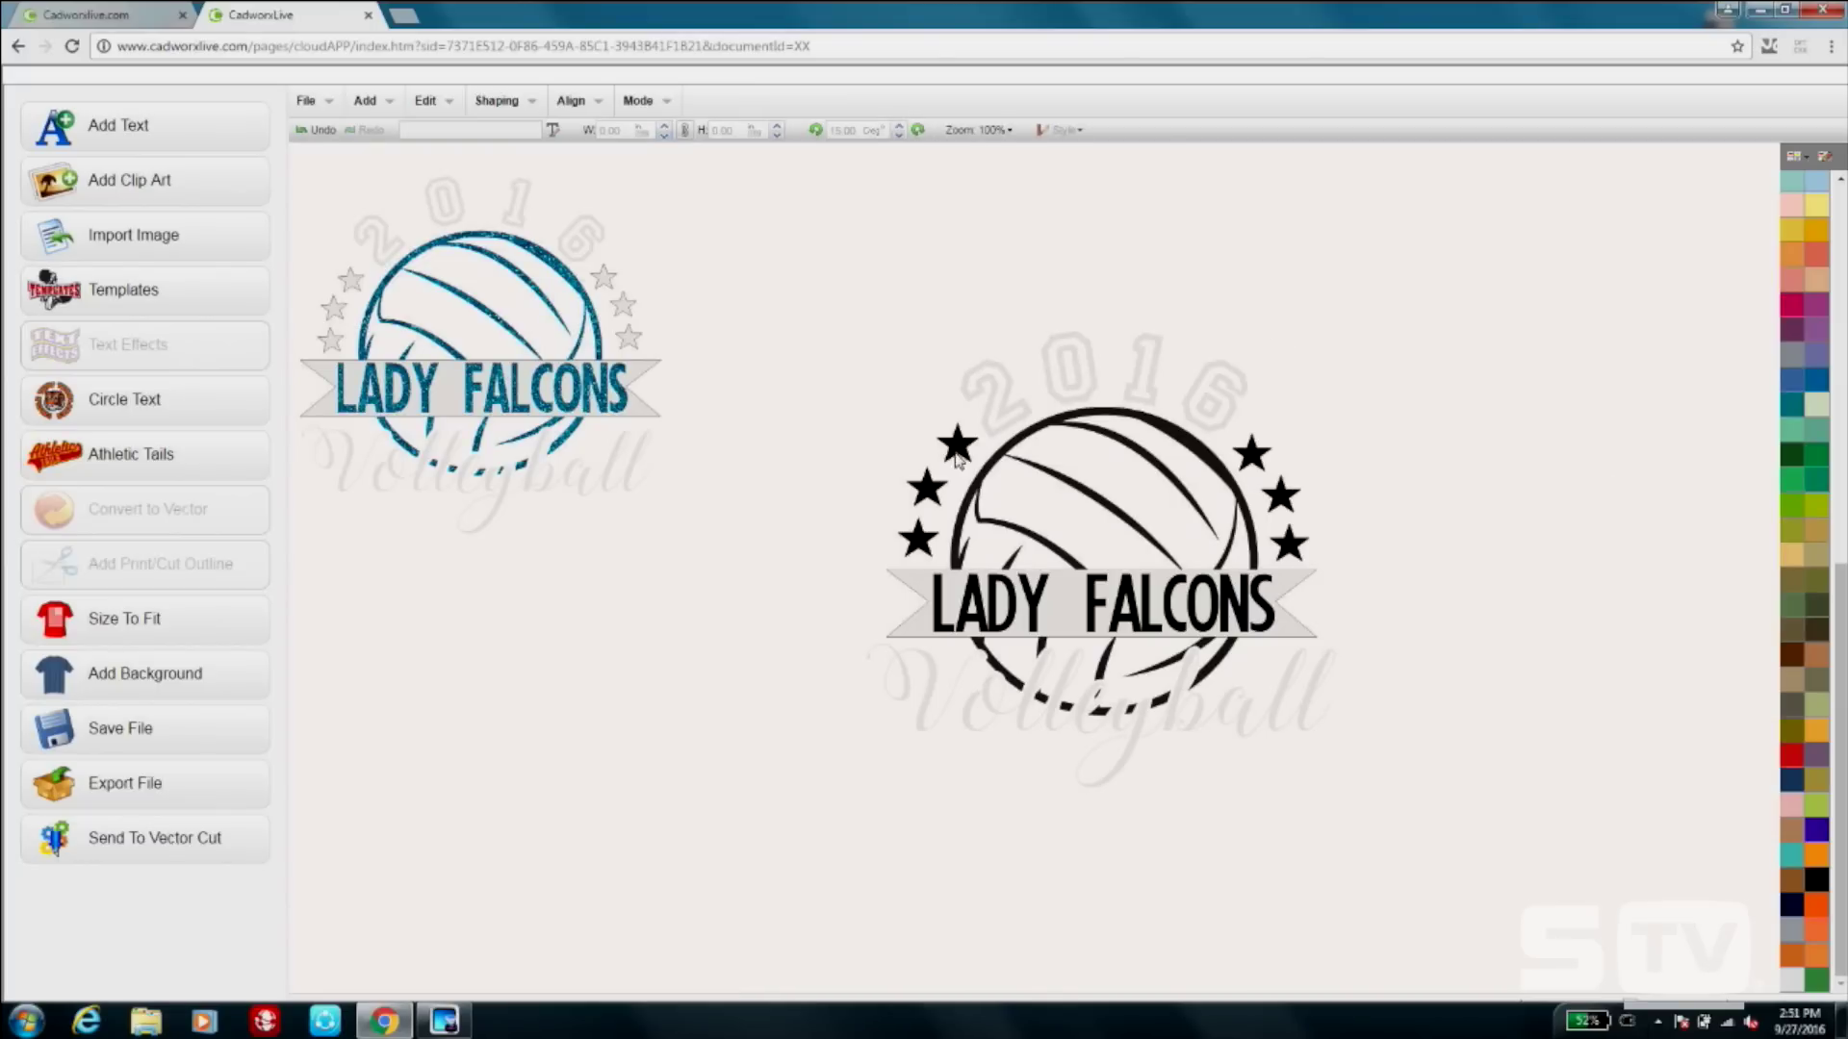
# Fill the volleyball with the teal glitter texture.
pyautogui.doubleClick(1145, 486)
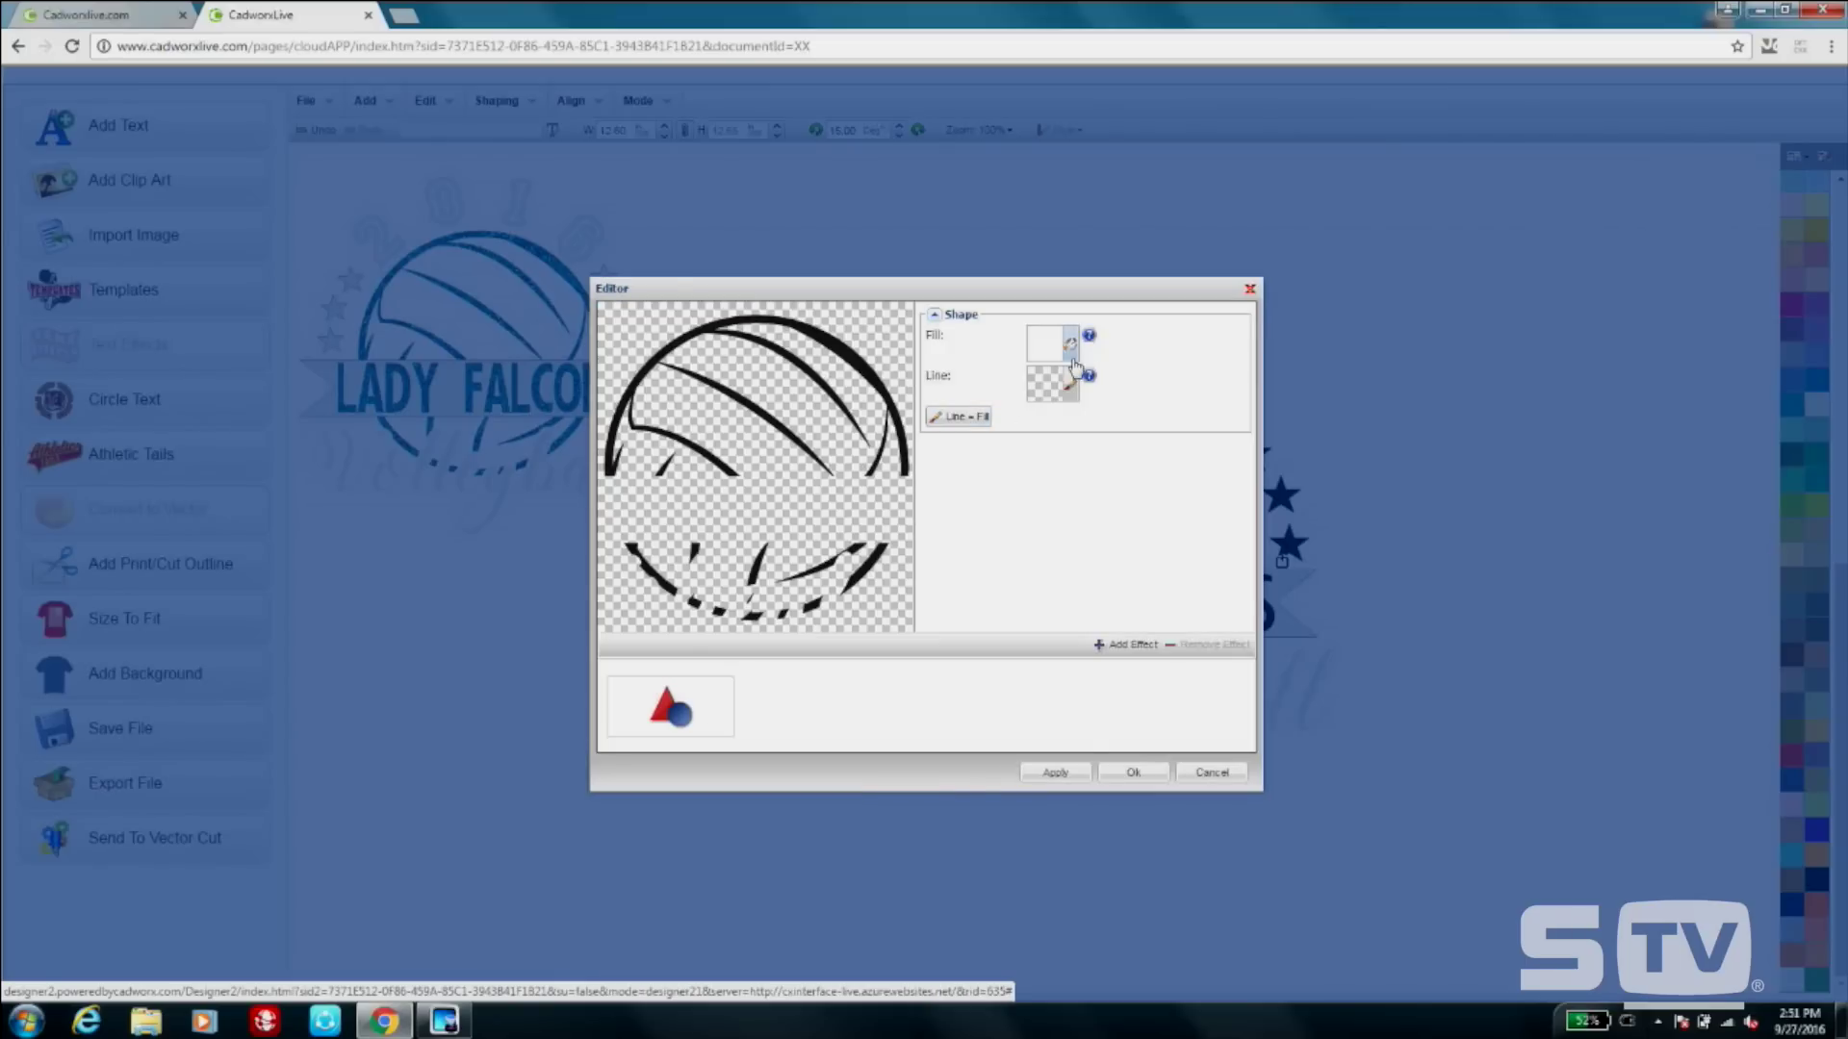
pyautogui.click(1073, 358)
pyautogui.click(830, 324)
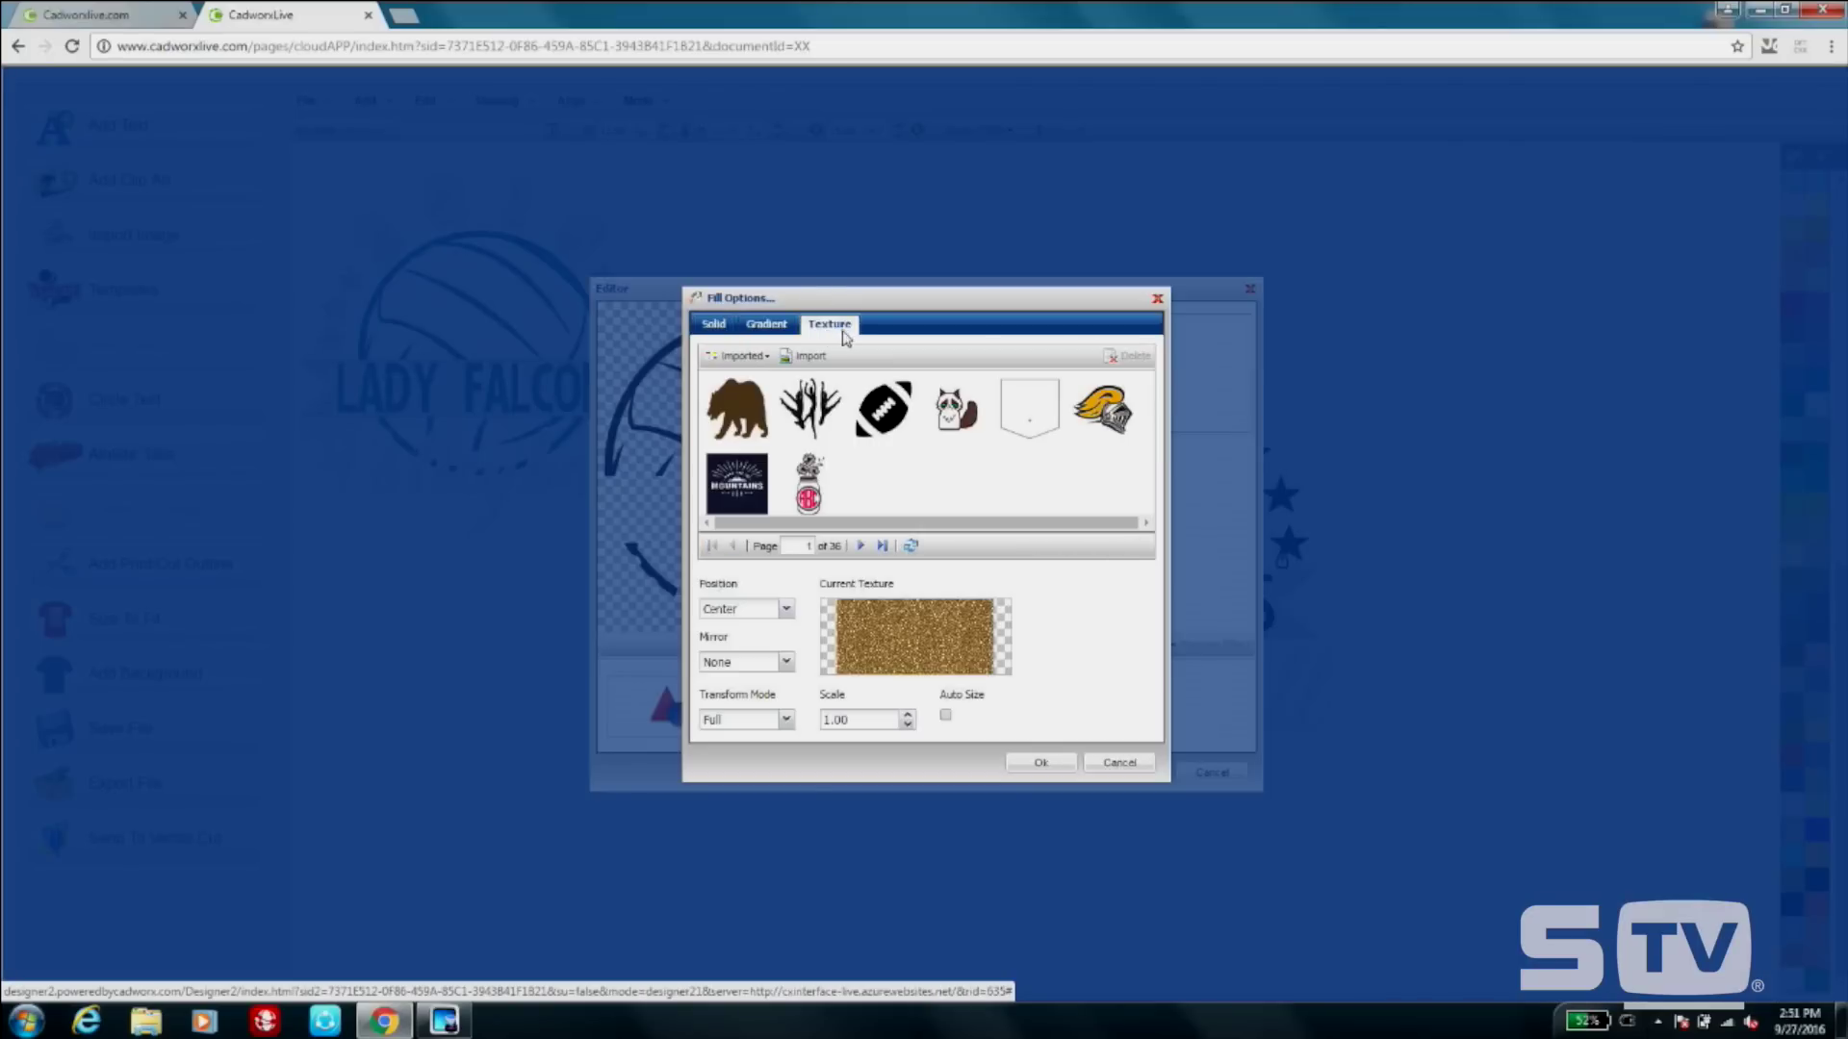
pyautogui.click(863, 545)
pyautogui.click(863, 546)
pyautogui.click(863, 545)
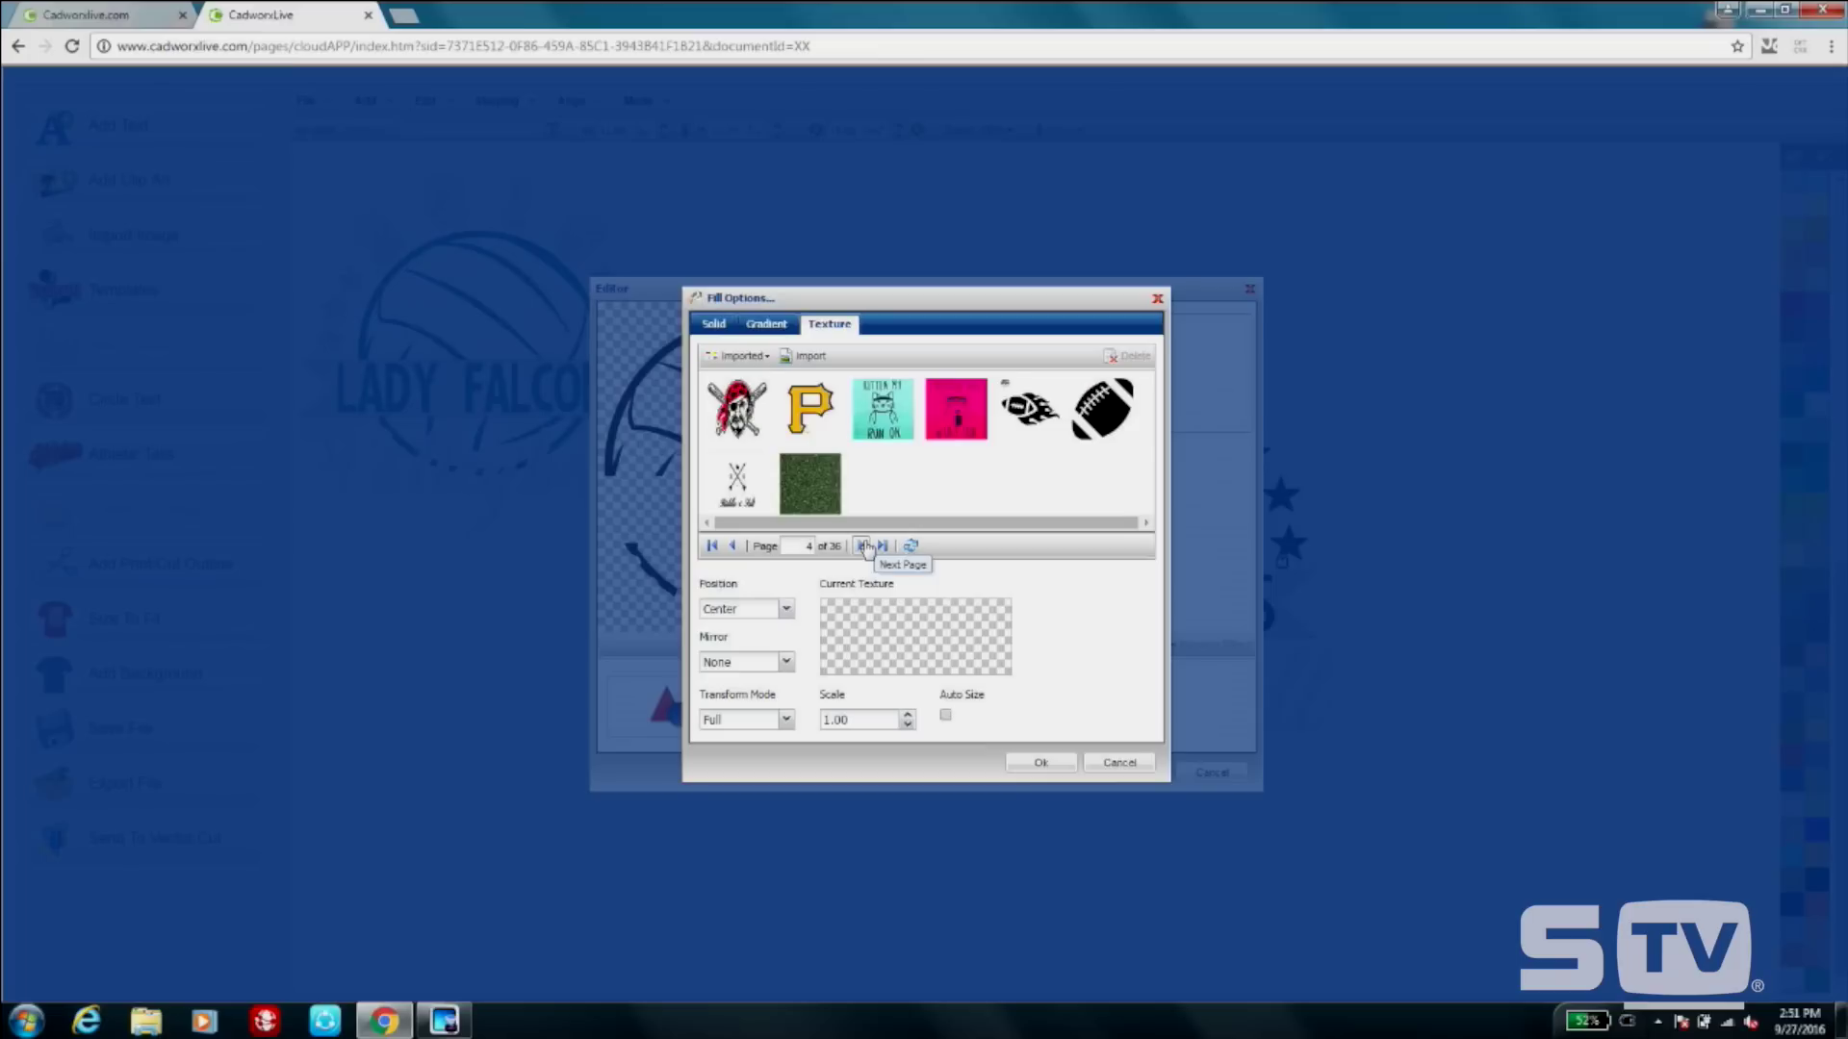
pyautogui.click(863, 546)
pyautogui.click(884, 410)
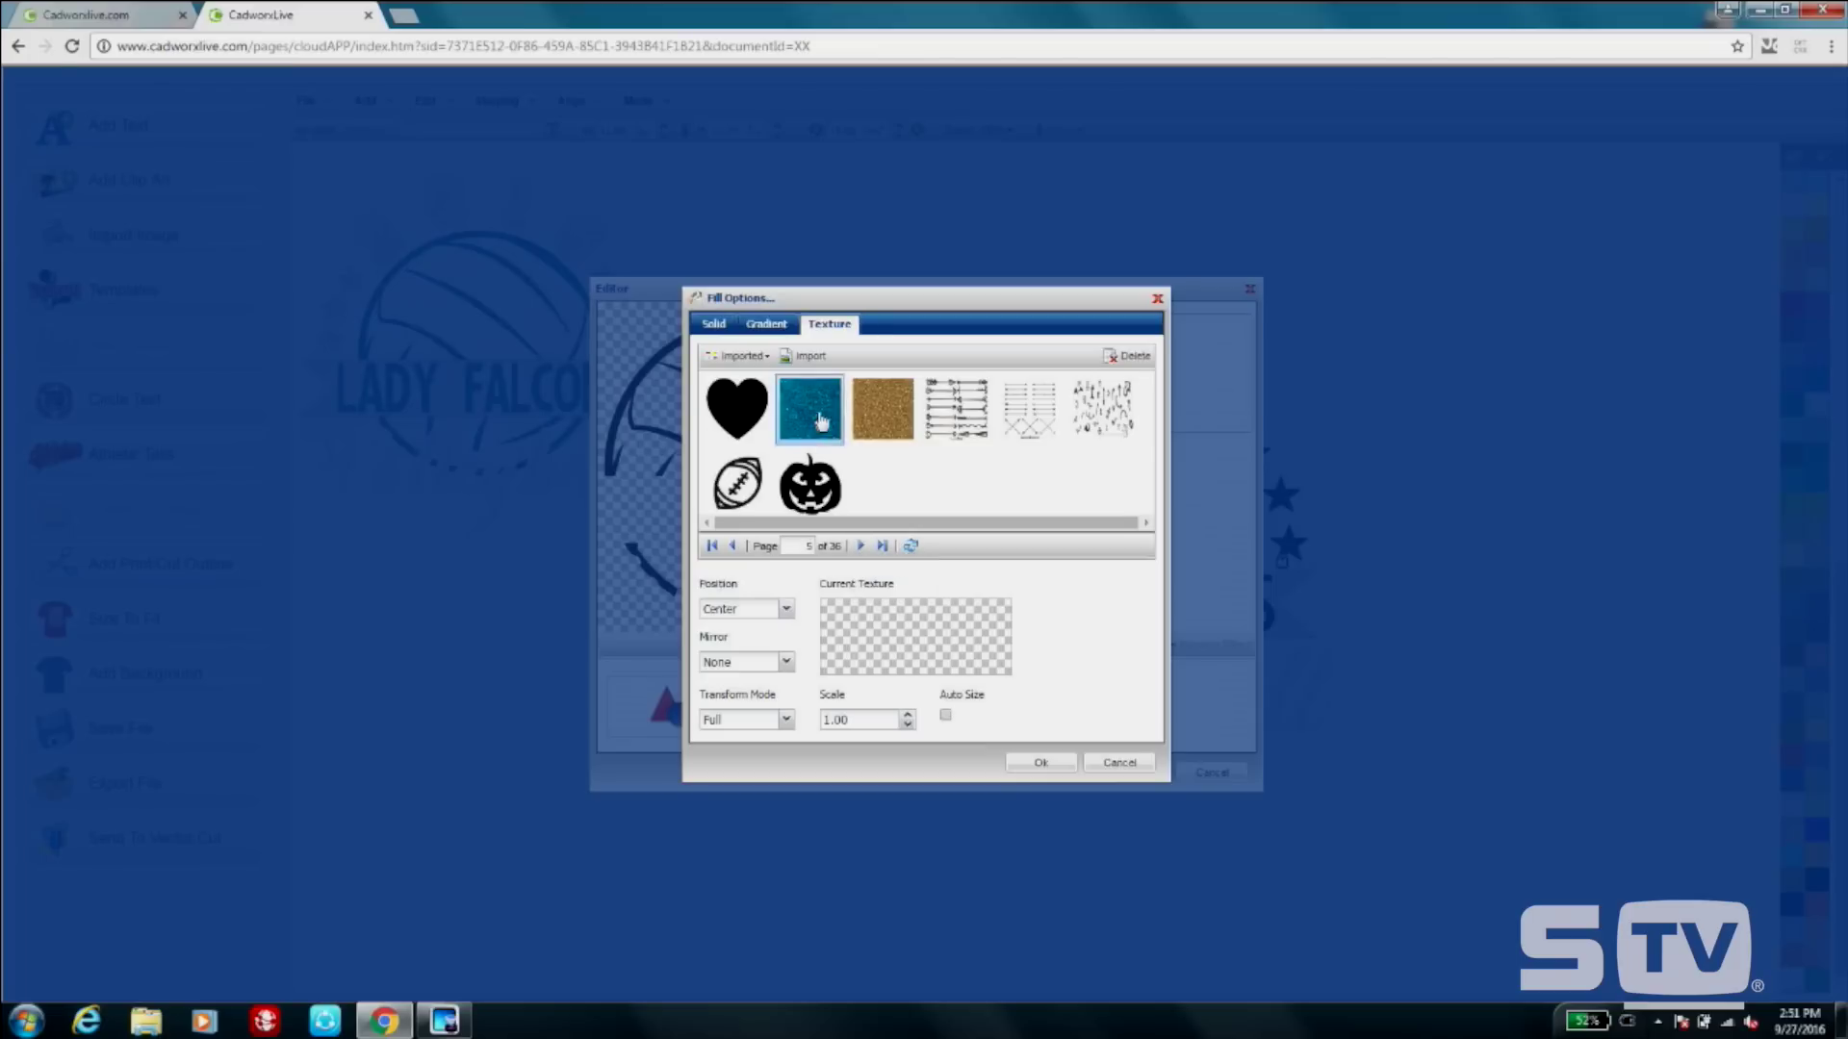
pyautogui.click(1040, 762)
pyautogui.click(1134, 772)
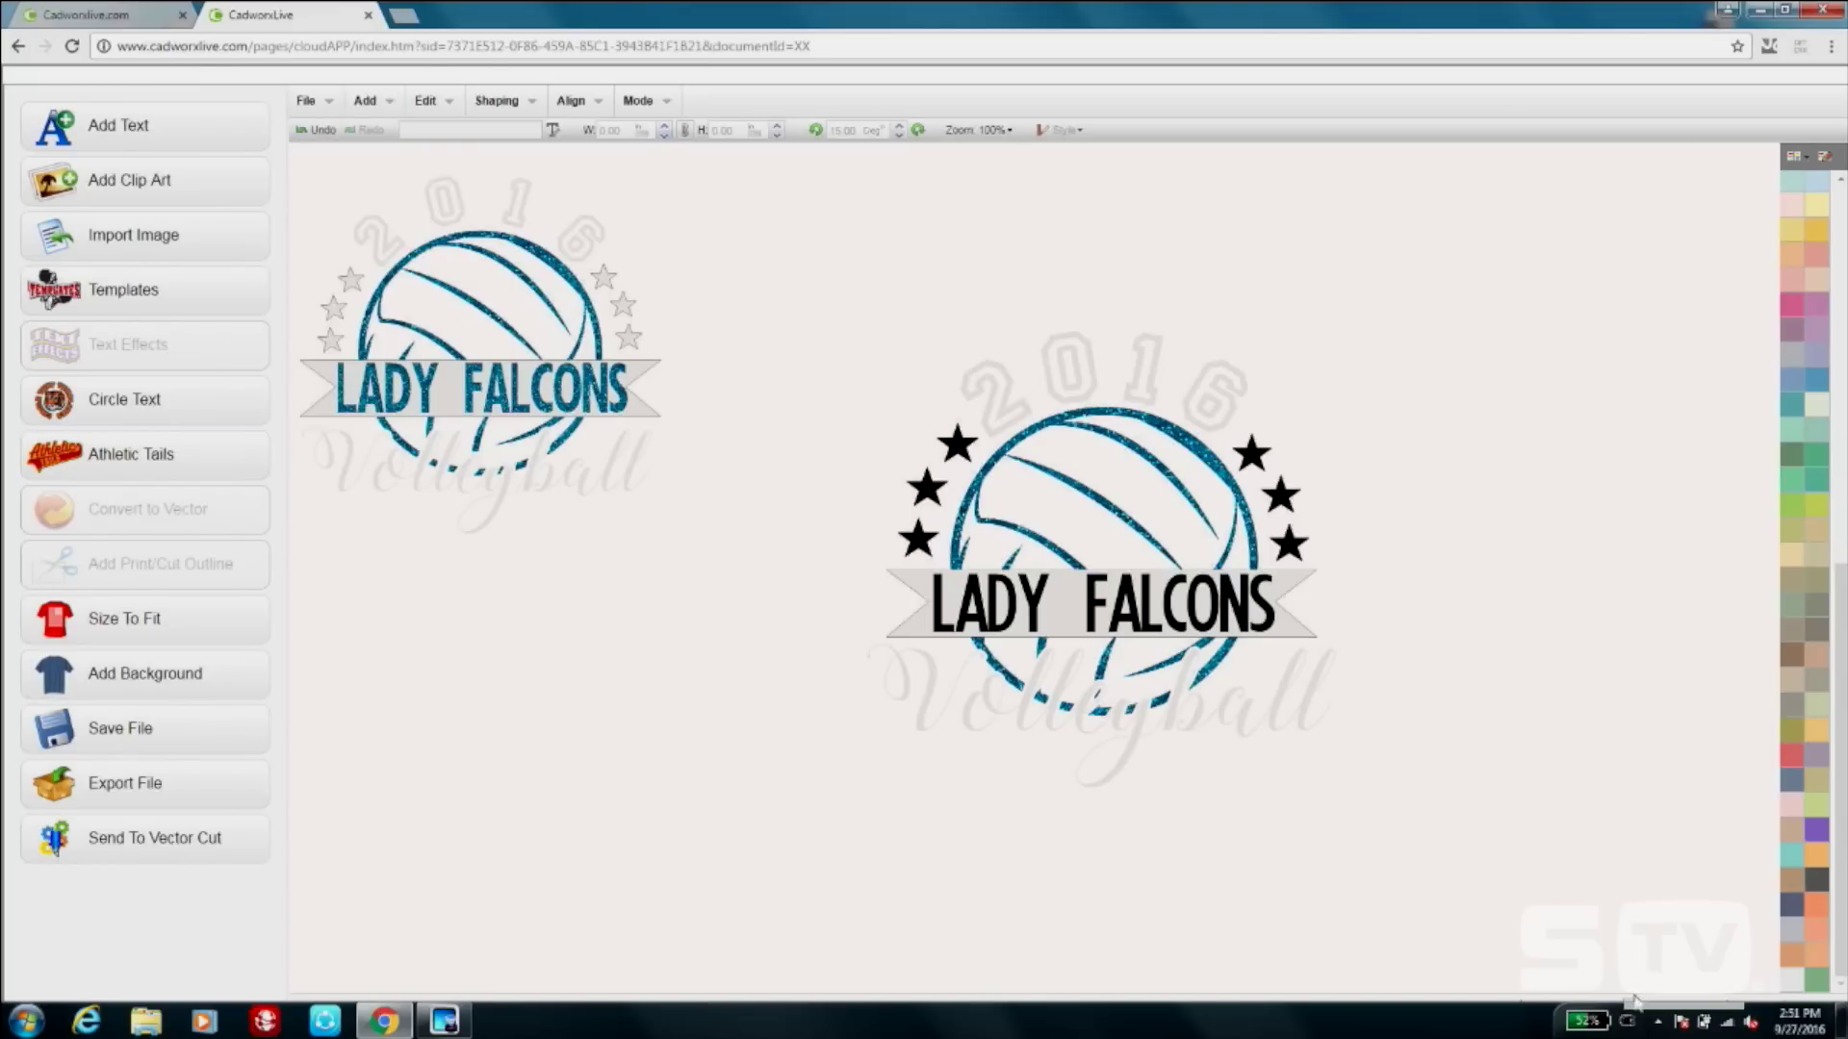
# Give the design a near-black 060606 background.
pyautogui.click(1443, 895)
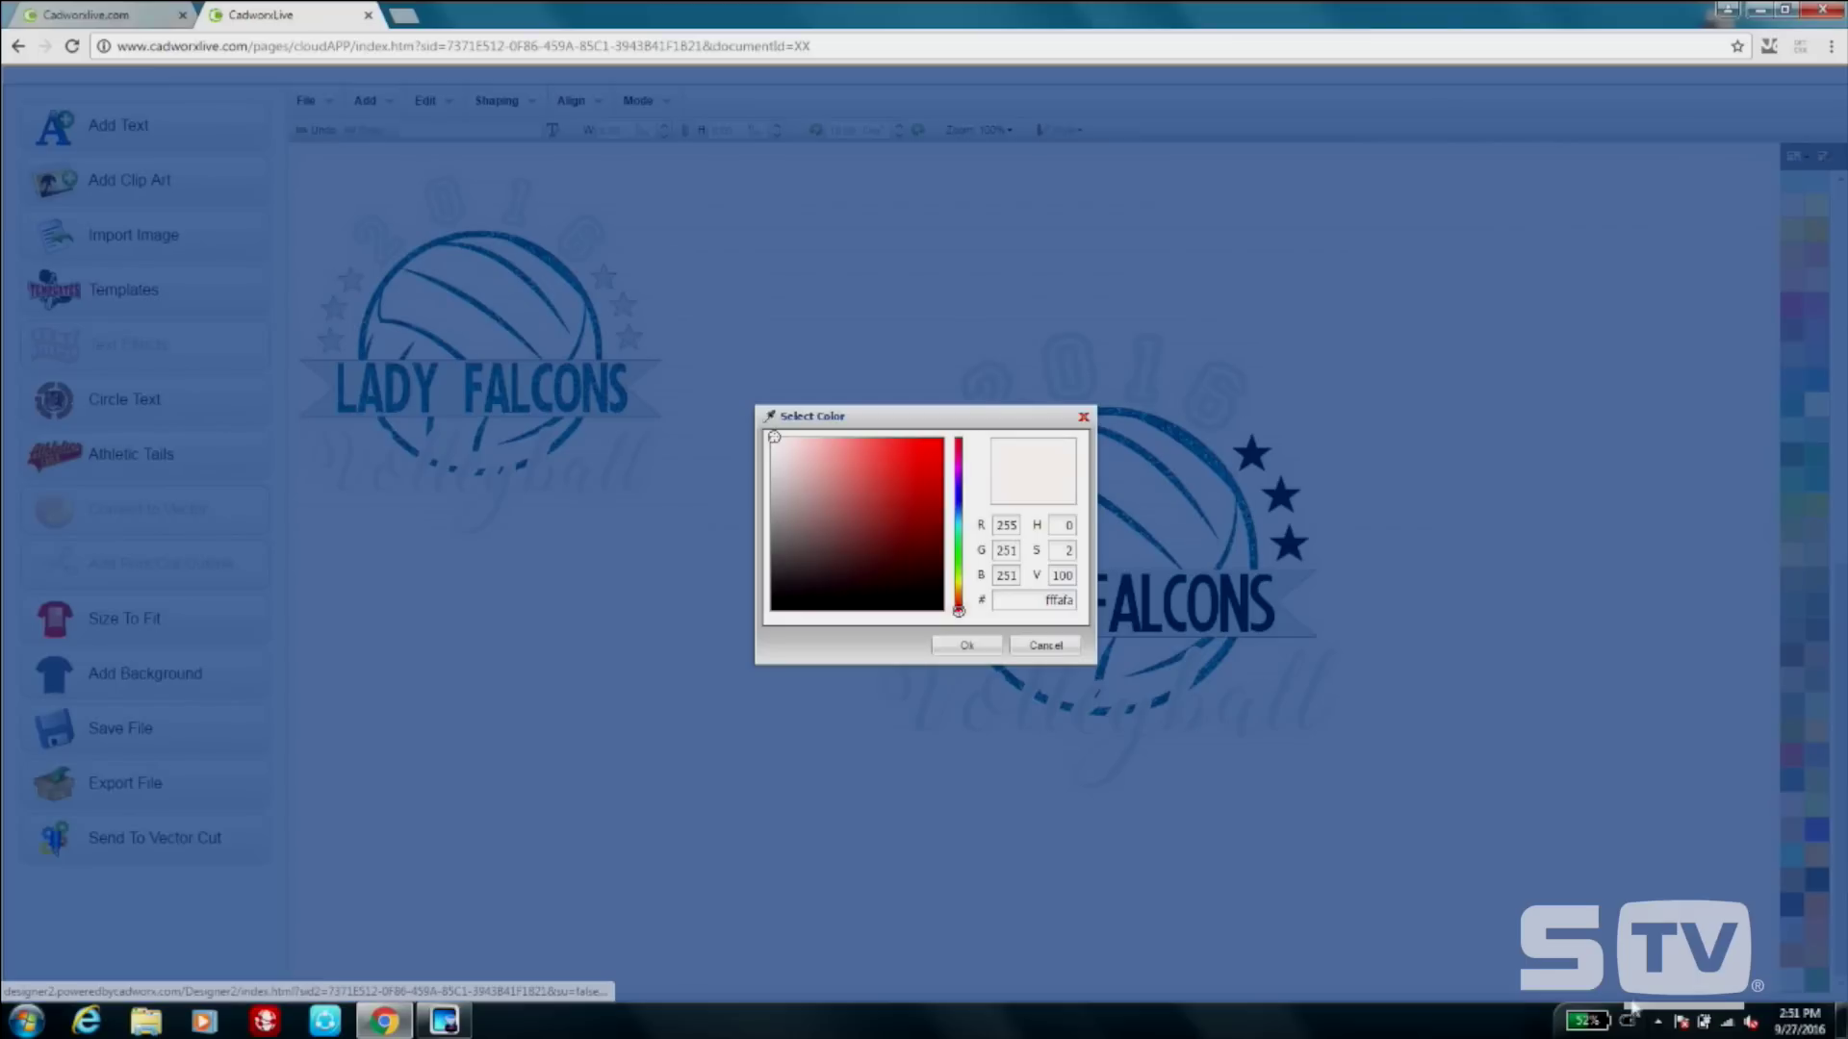
pyautogui.click(773, 606)
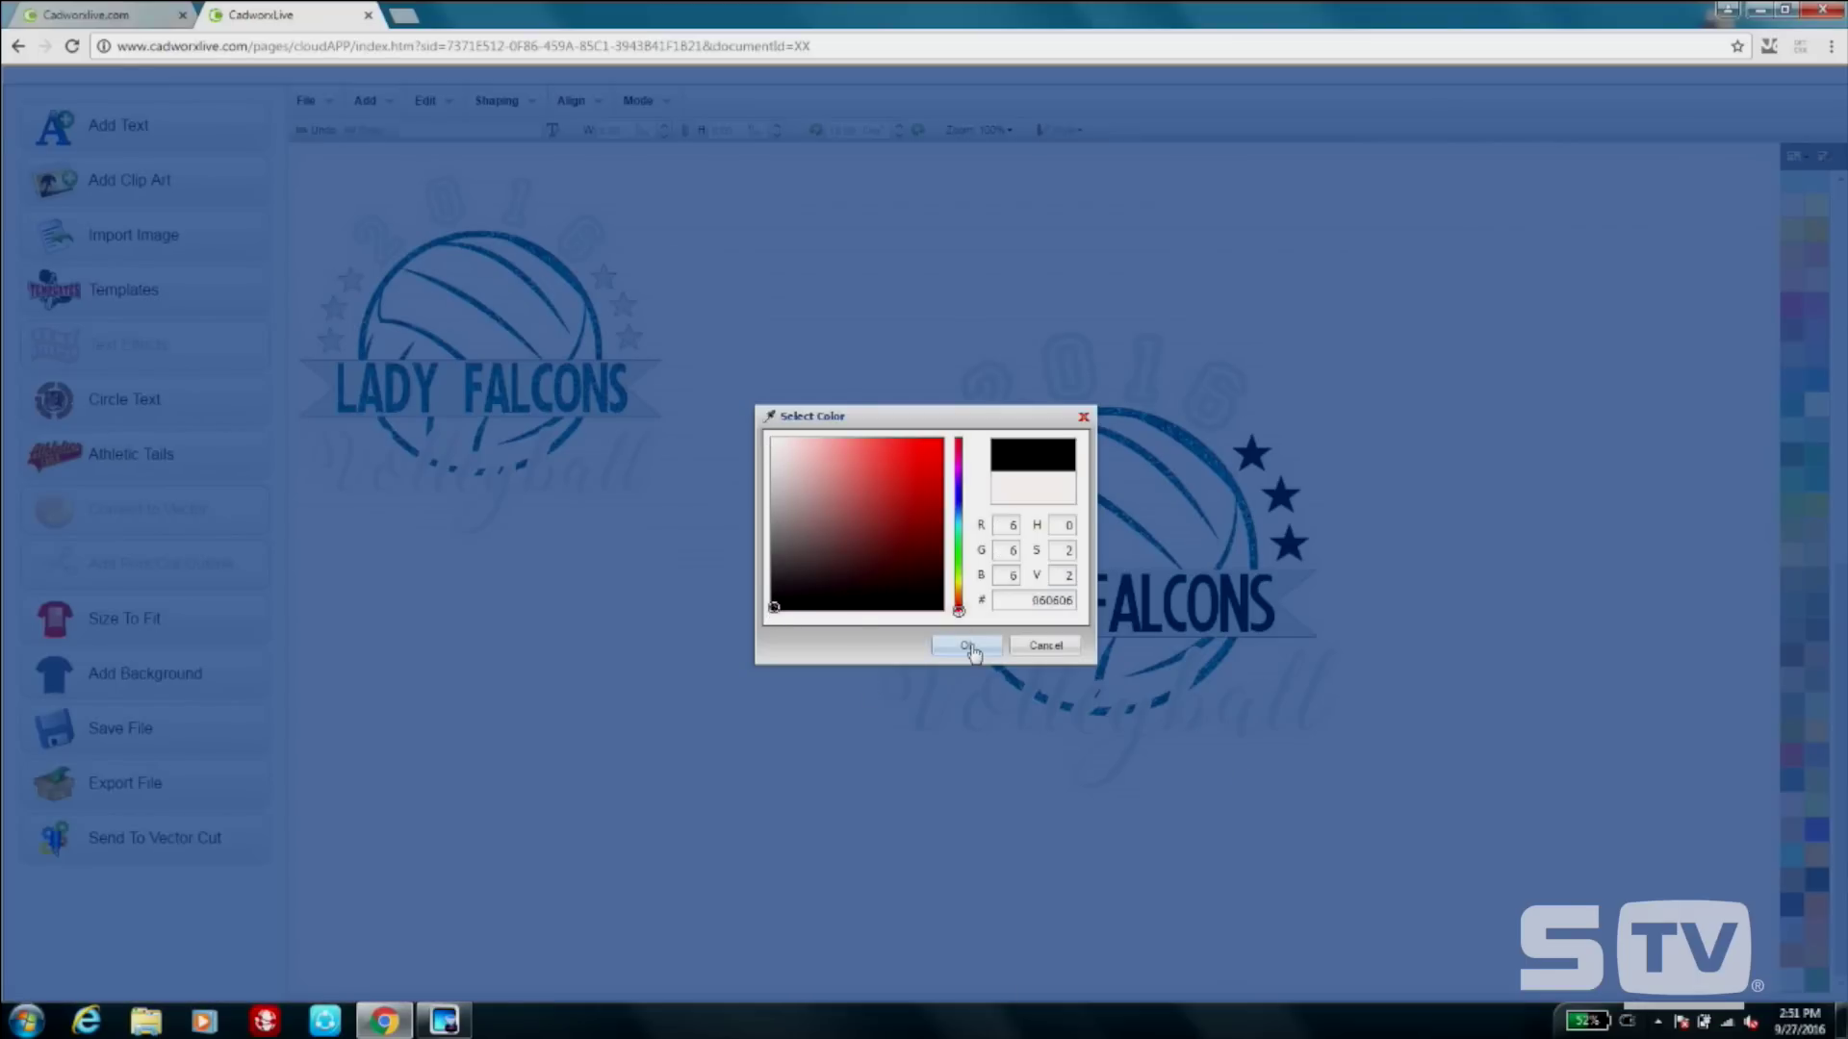
pyautogui.click(969, 647)
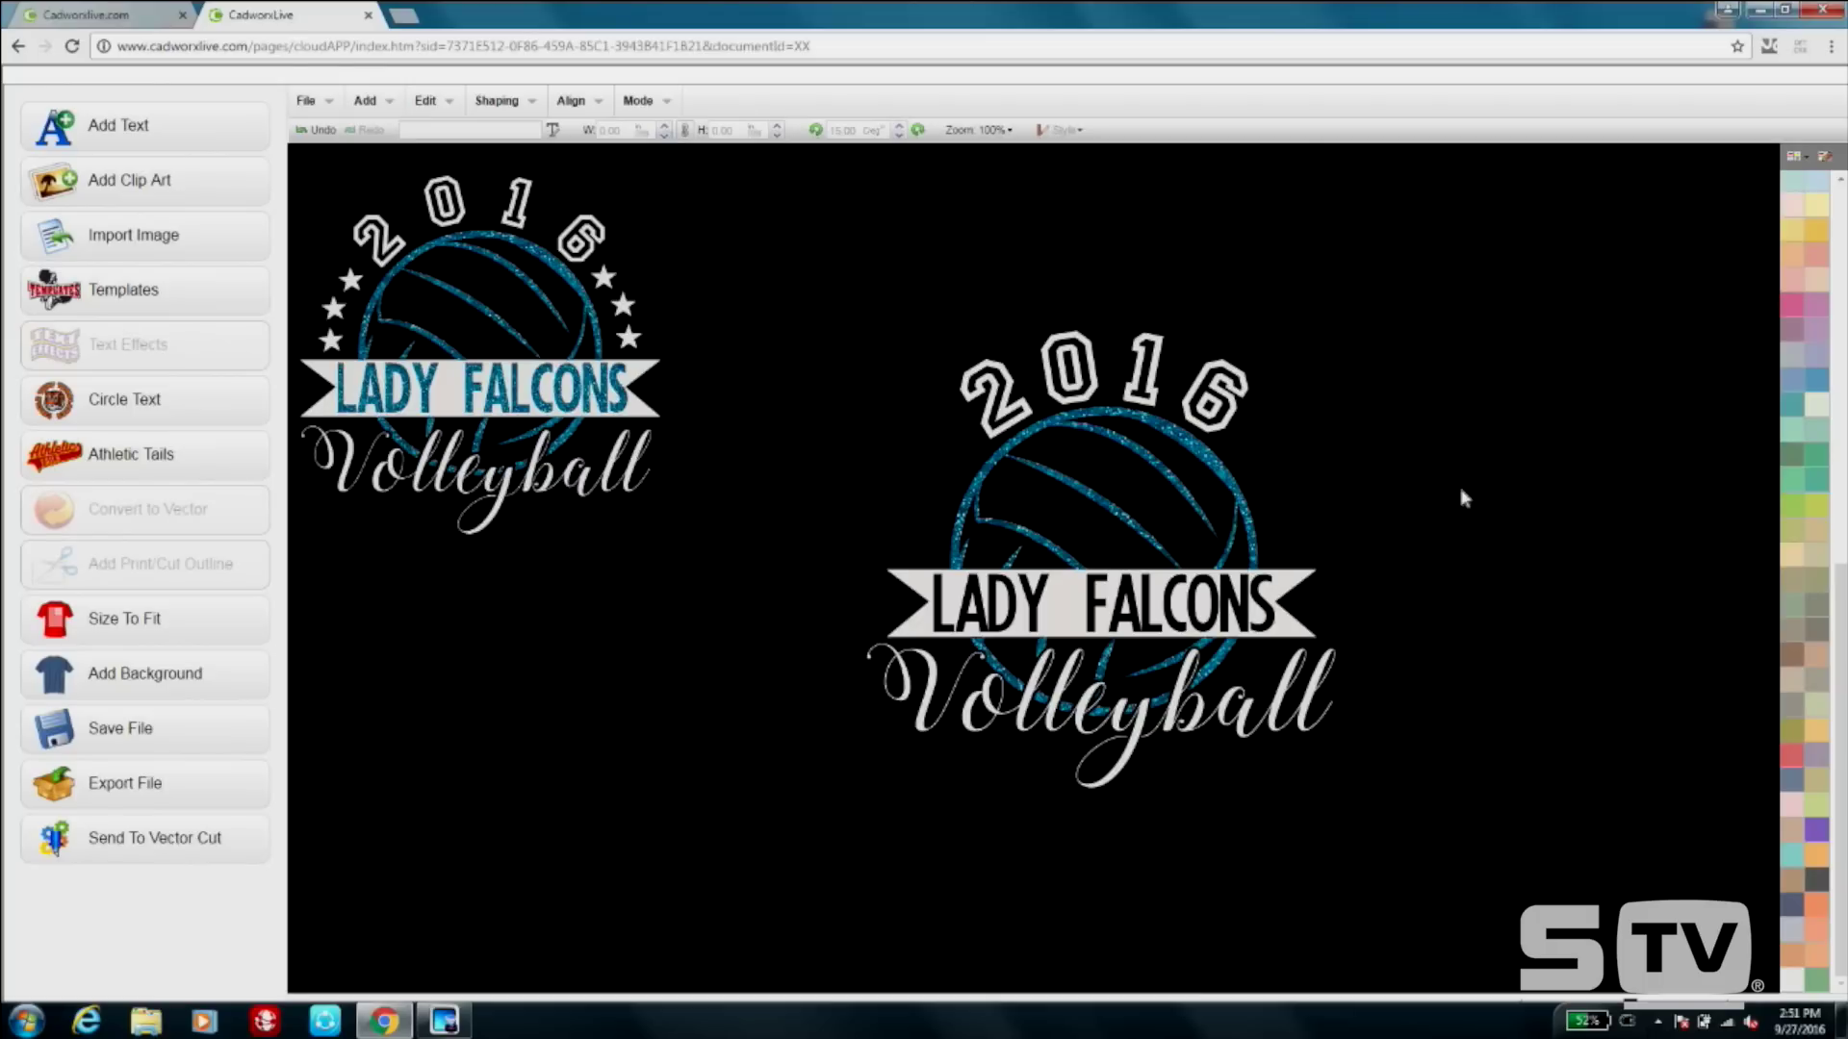